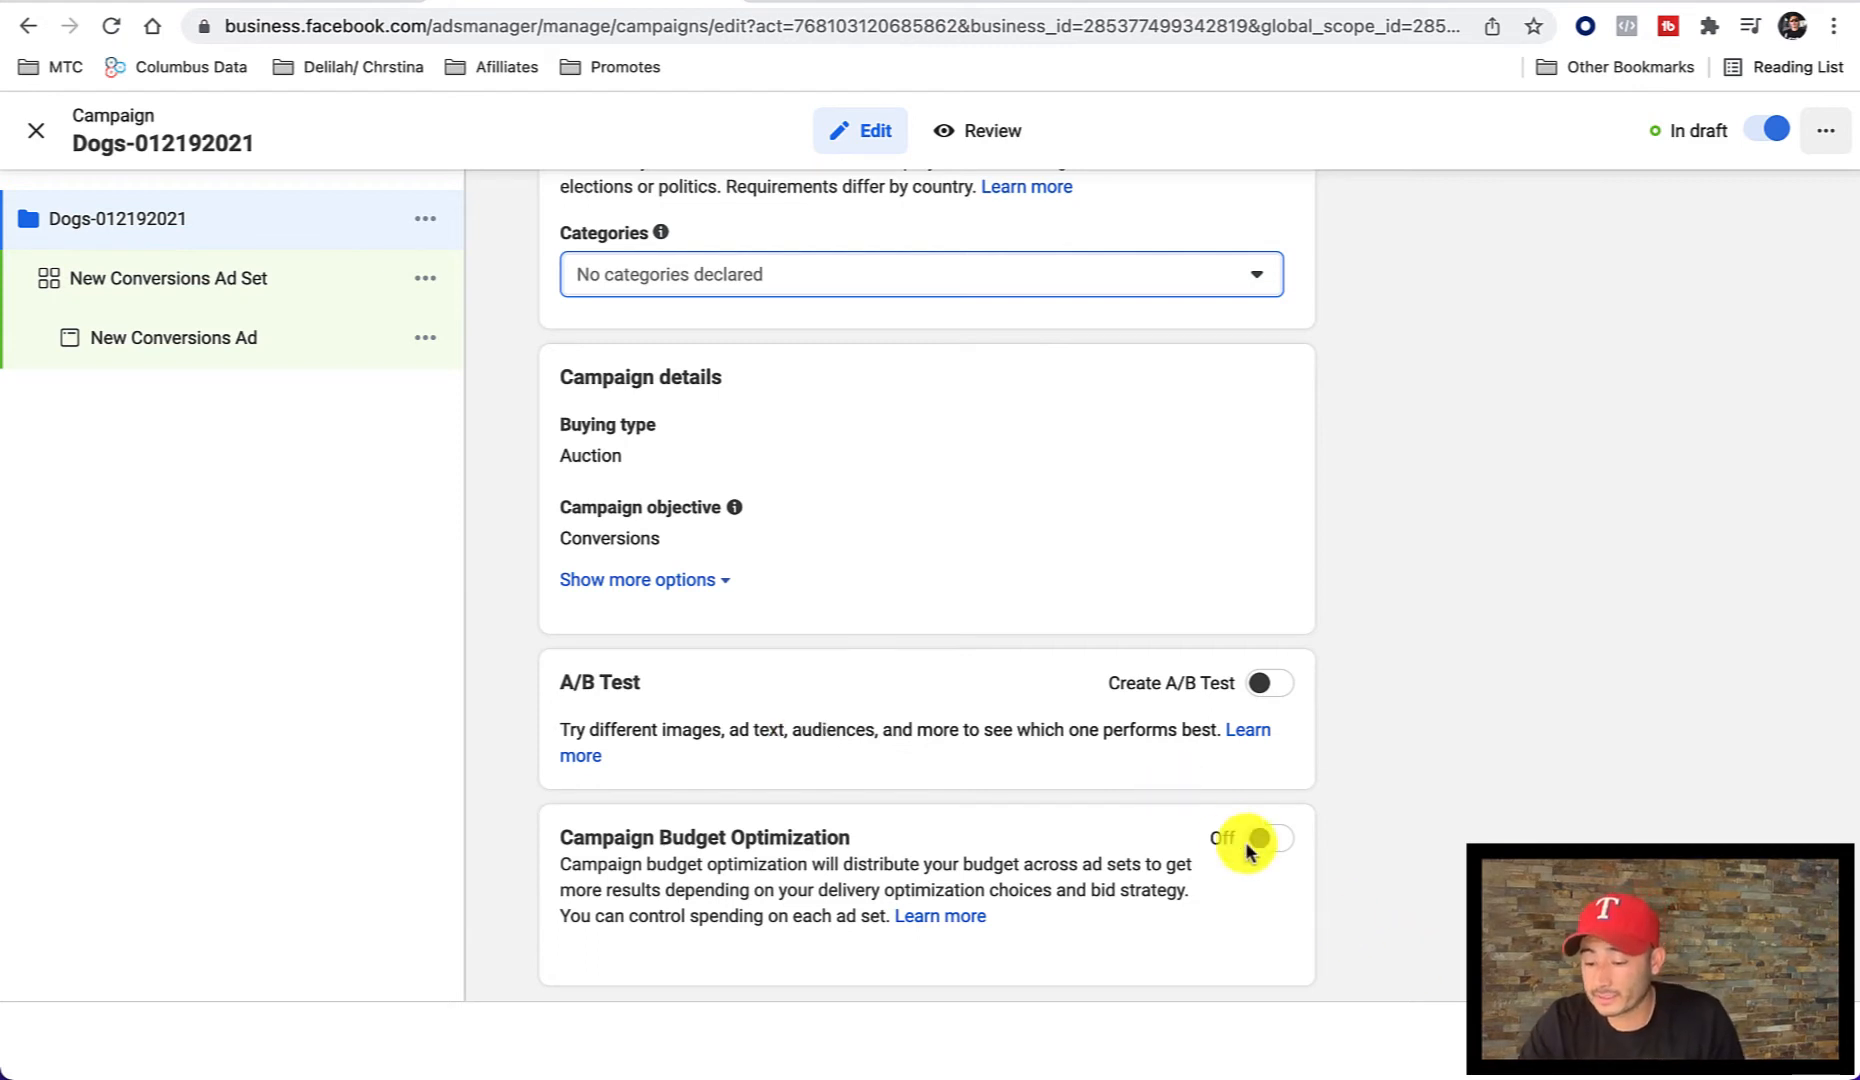
Step: Turn on Campaign Budget Optimization for the Dogs-012192021 campaign and set its daily budget to $10
left_click(1262, 840)
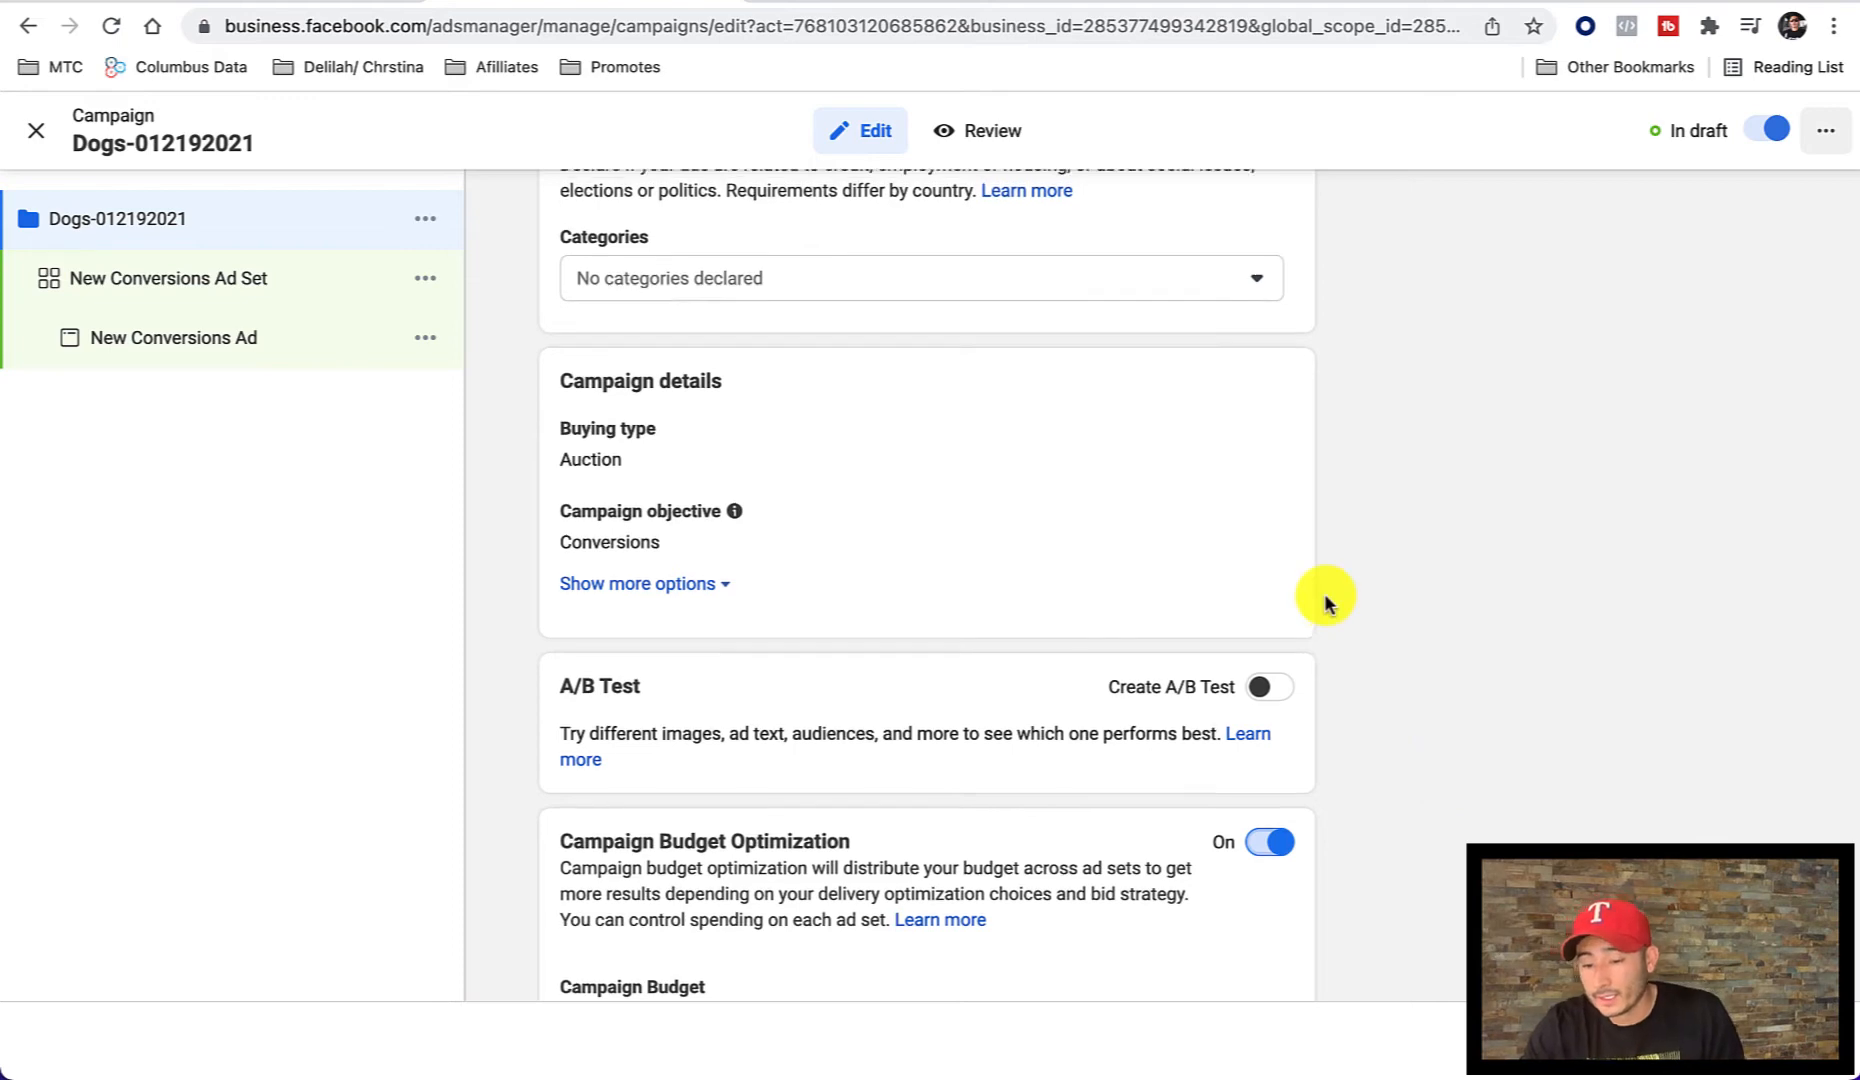
scroll(1322, 595, "up", 3)
scroll(1276, 525, "down", 5)
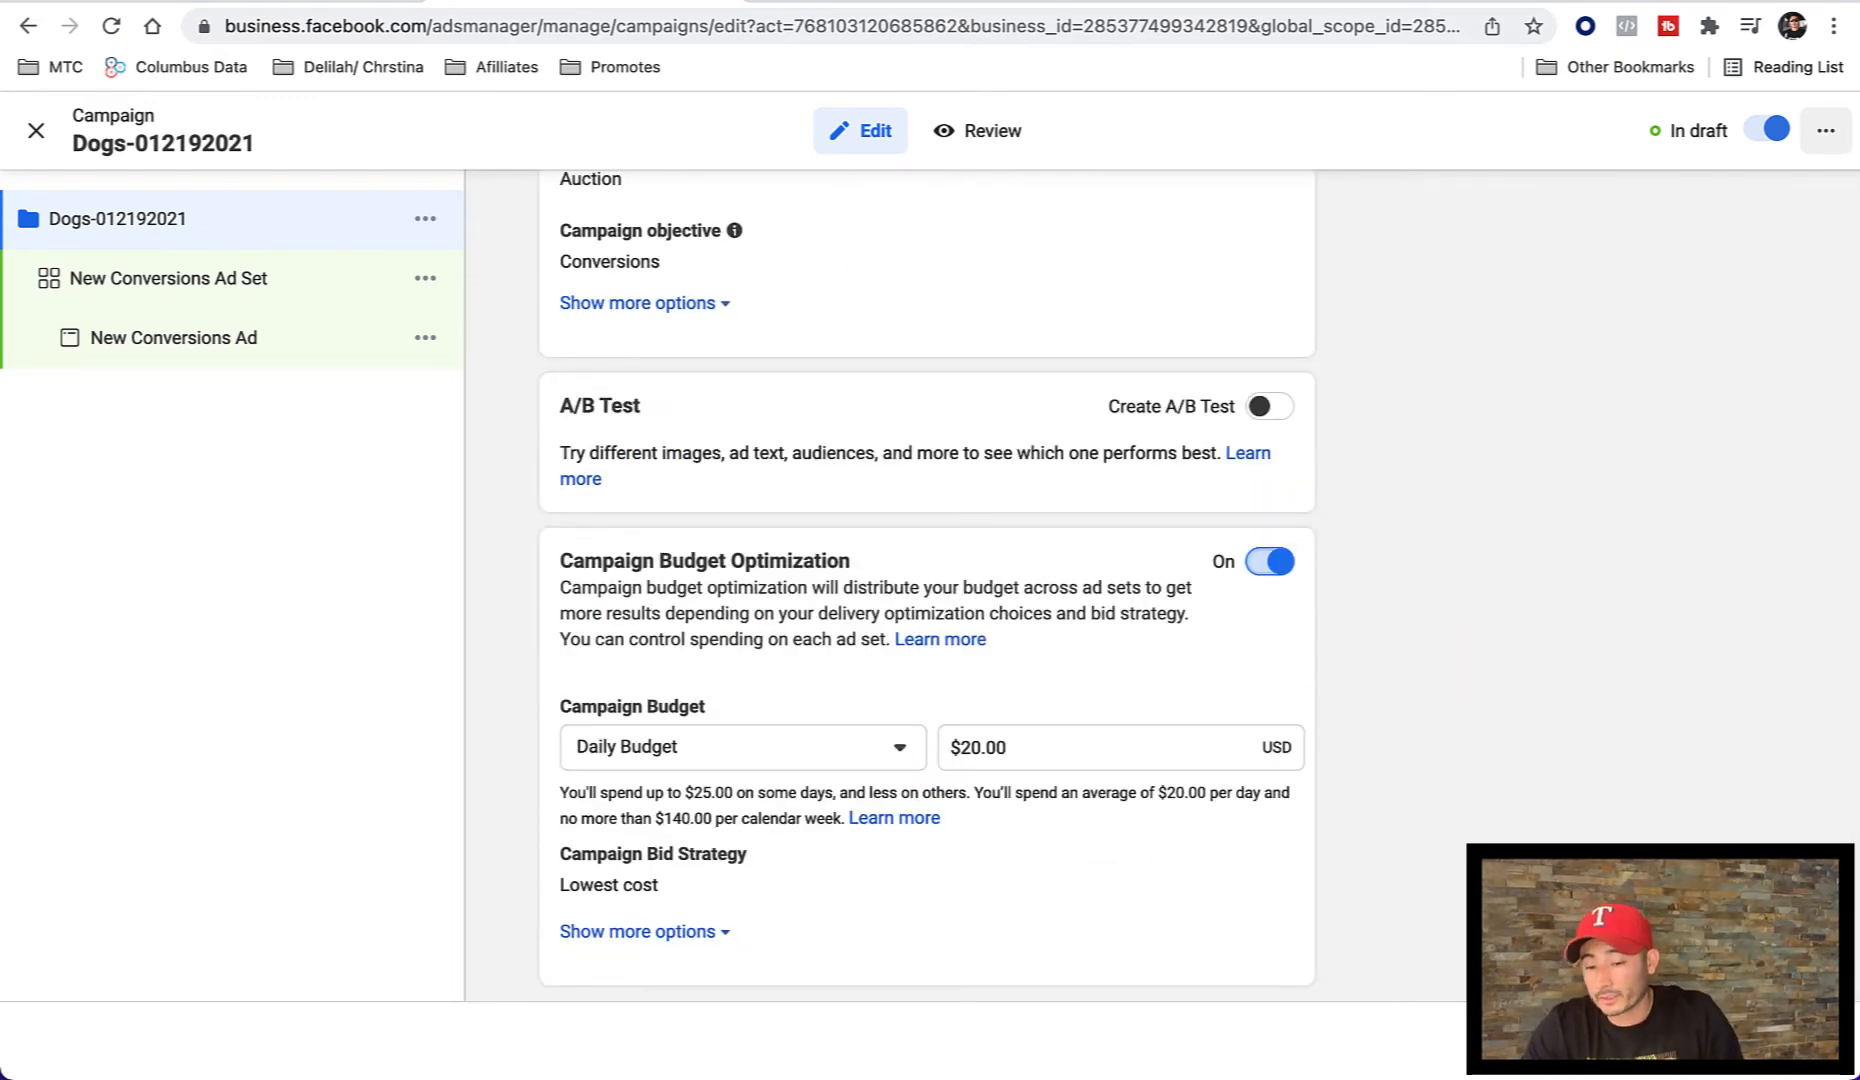
scroll(1543, 675, "up", 5)
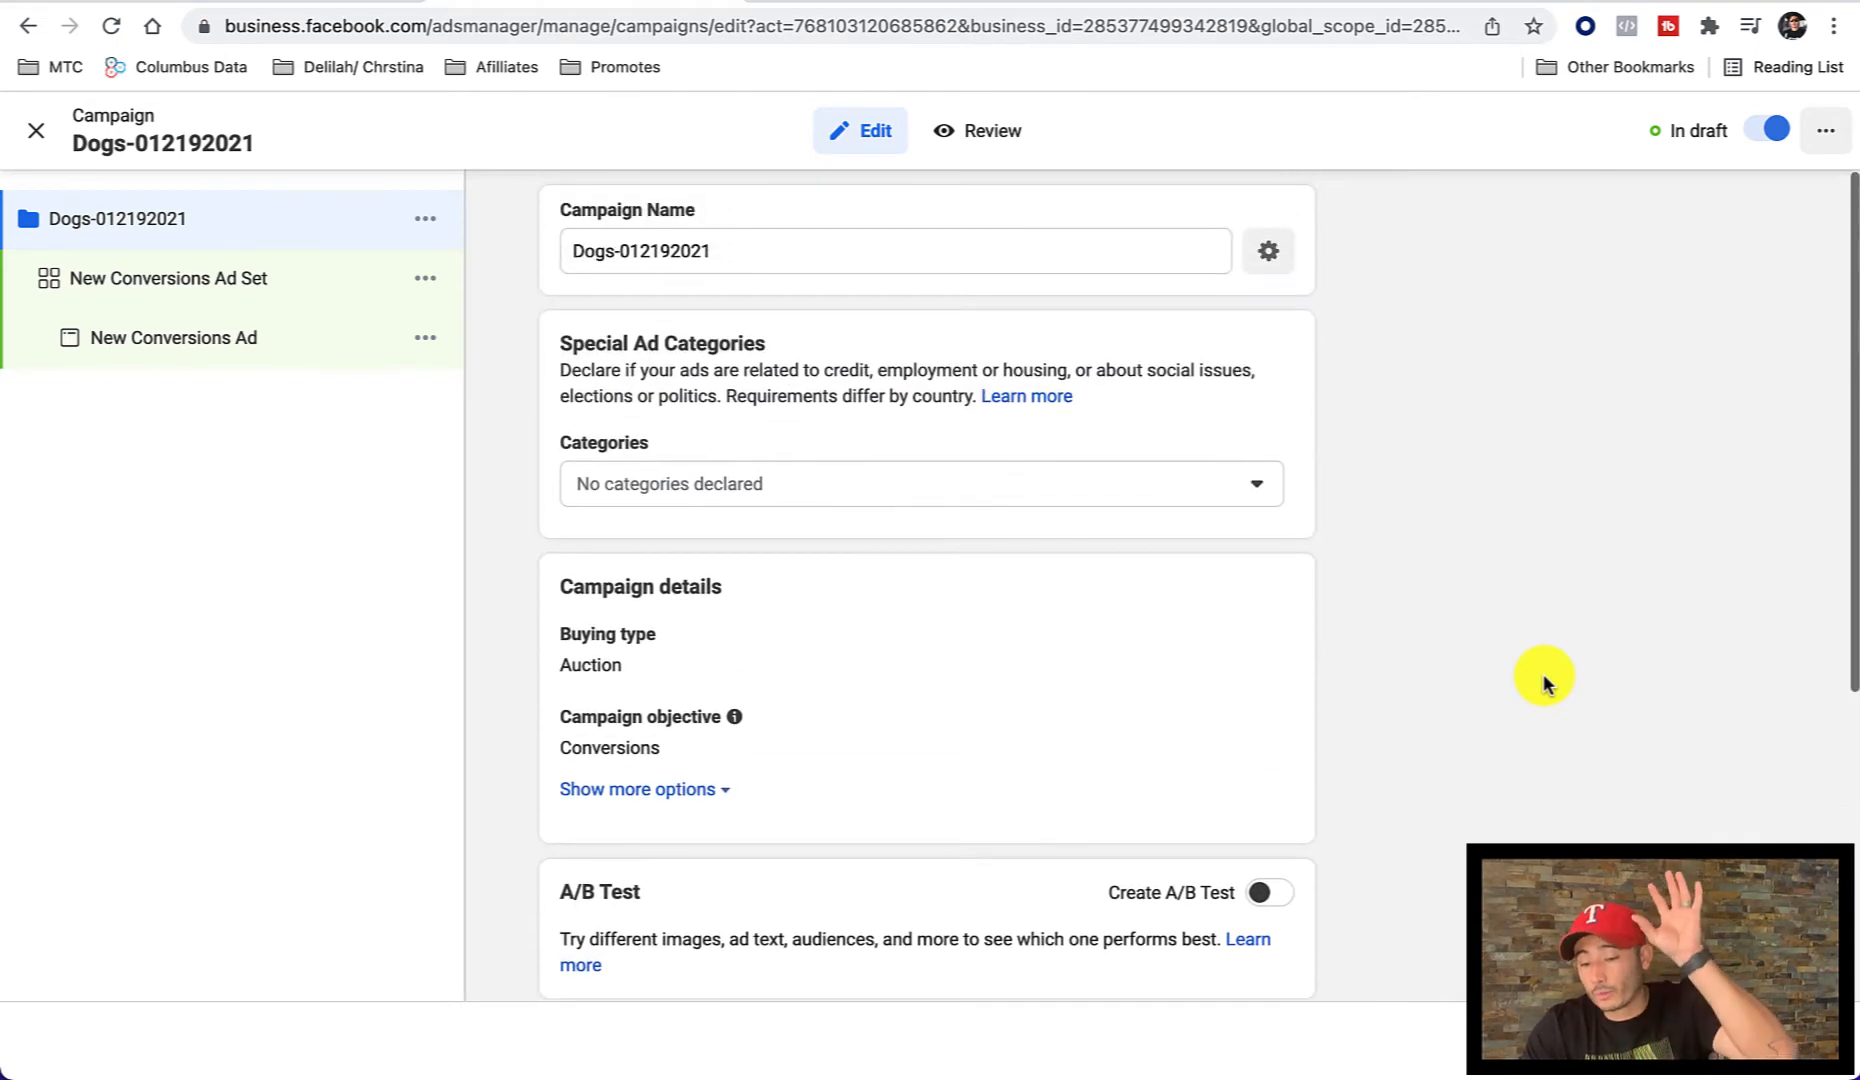
scroll(1543, 673, "down", 5)
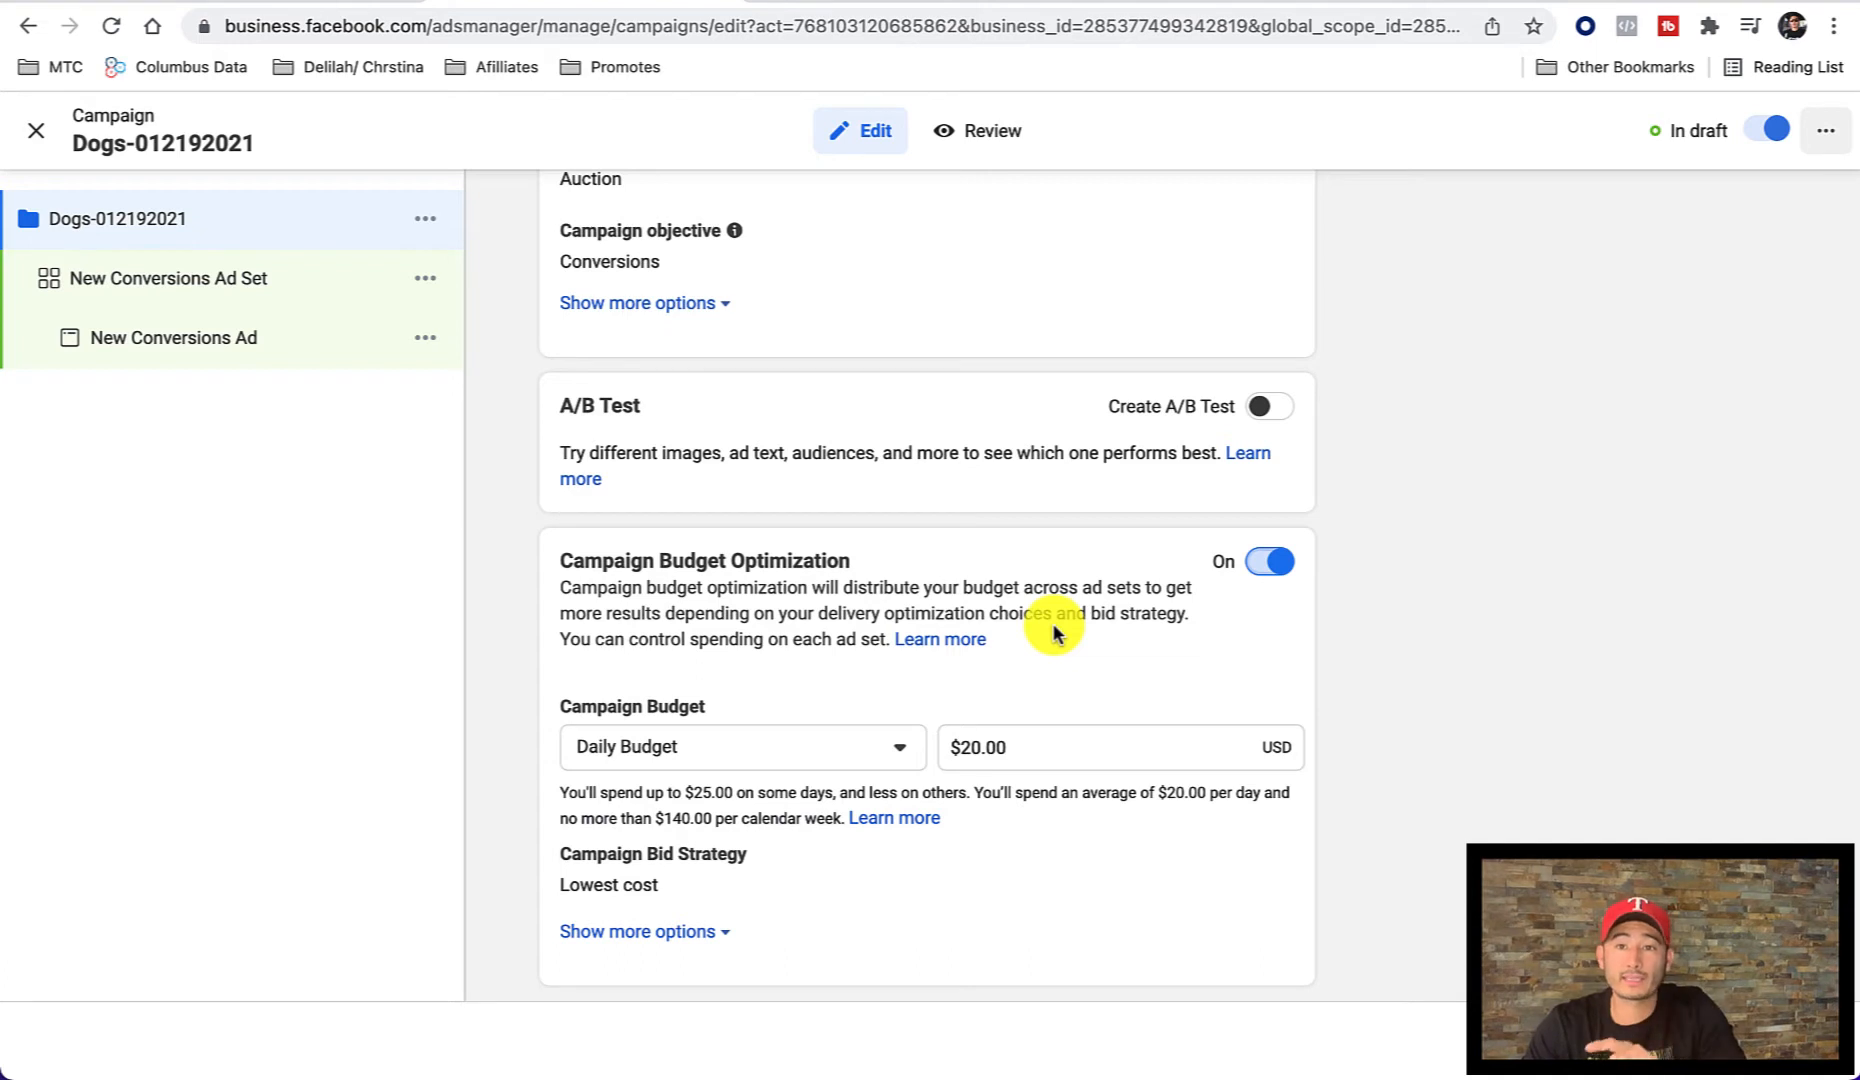
left_click(977, 752)
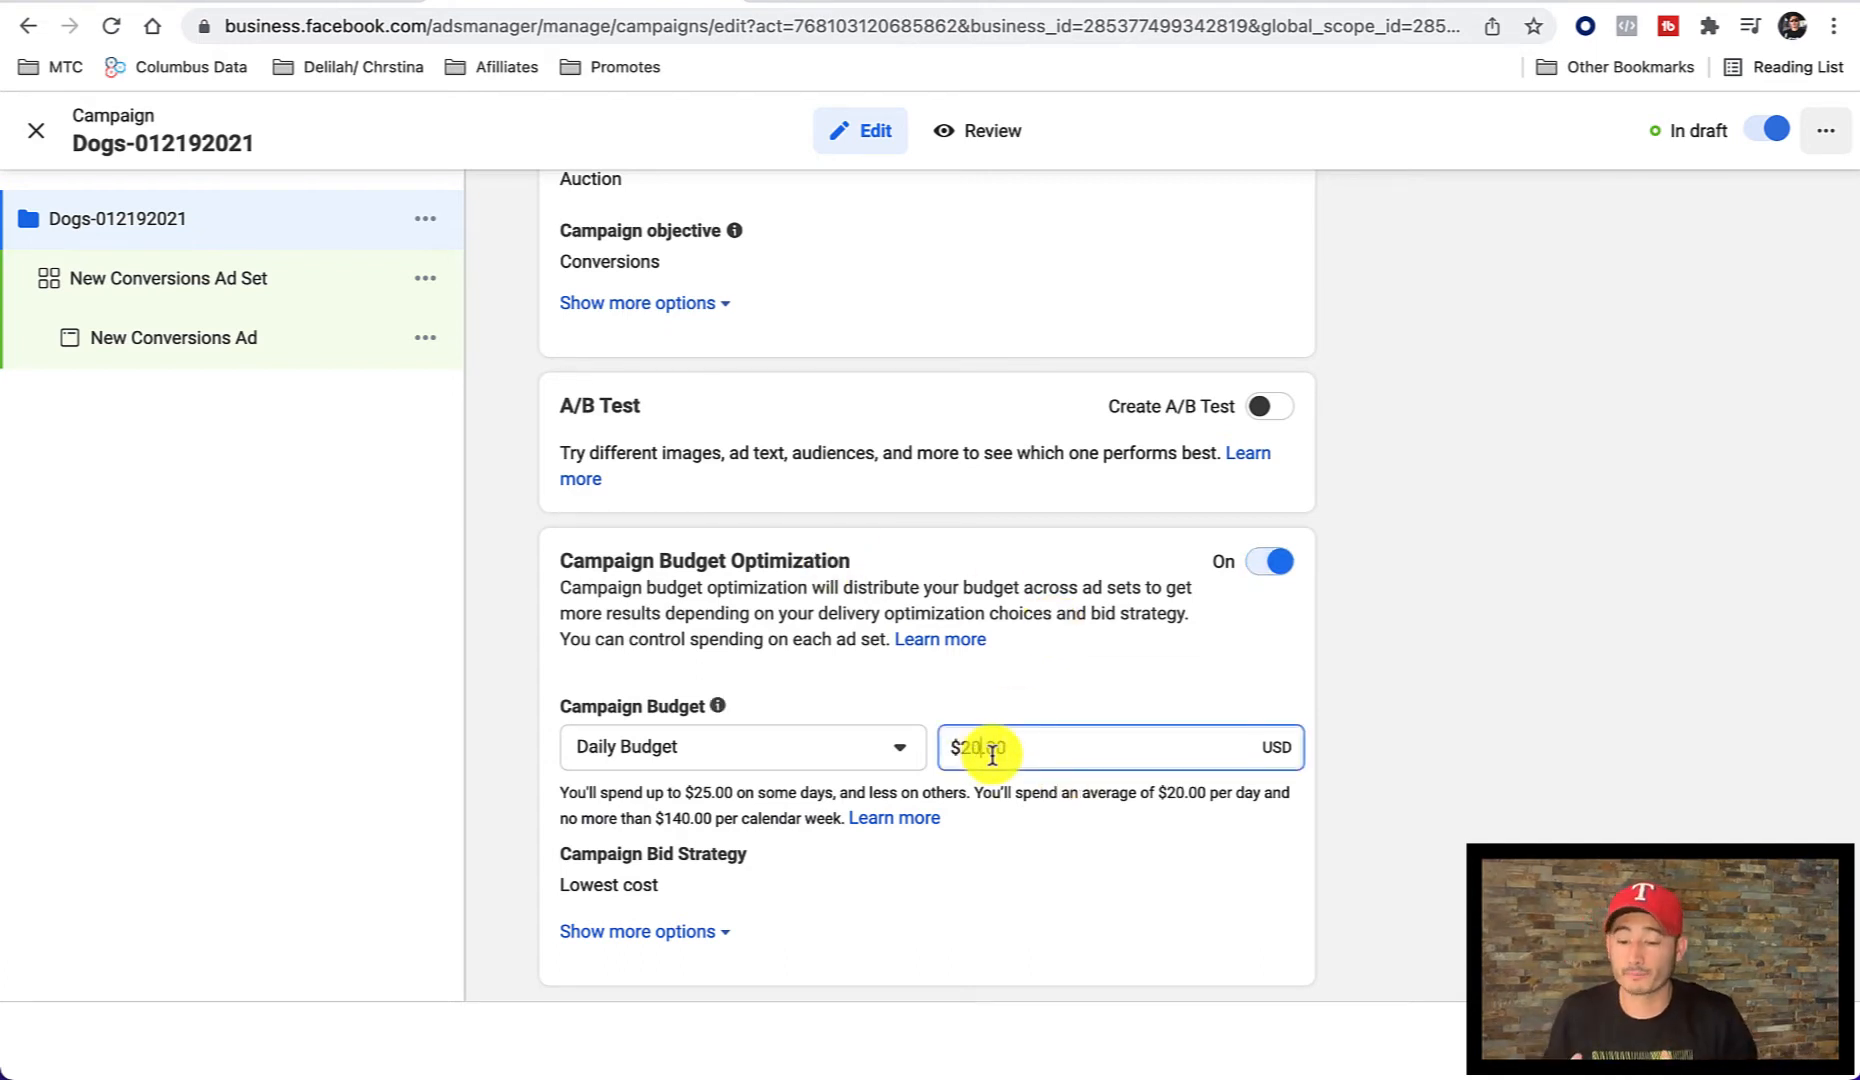
type("10")
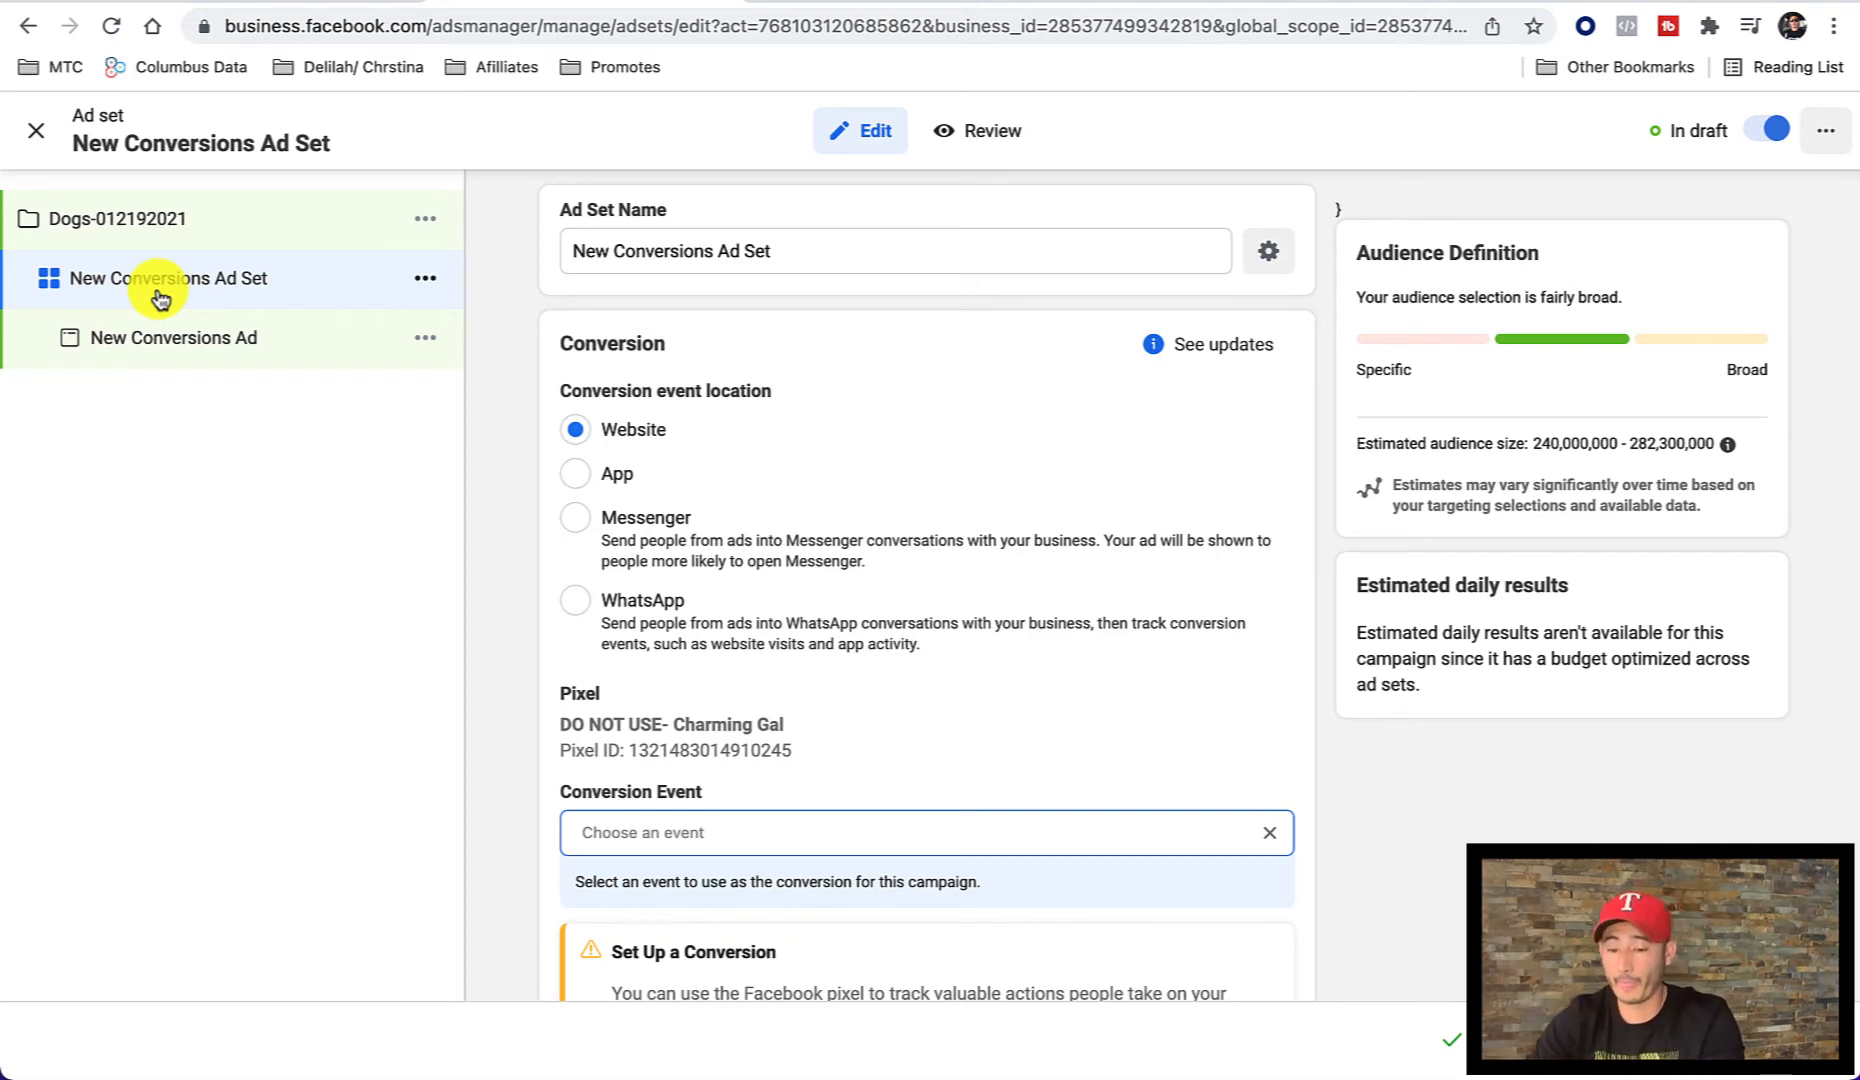
Step: Choose Purchase as the website conversion event for the New Conversions Ad Set
scroll(780, 531, "down", 2)
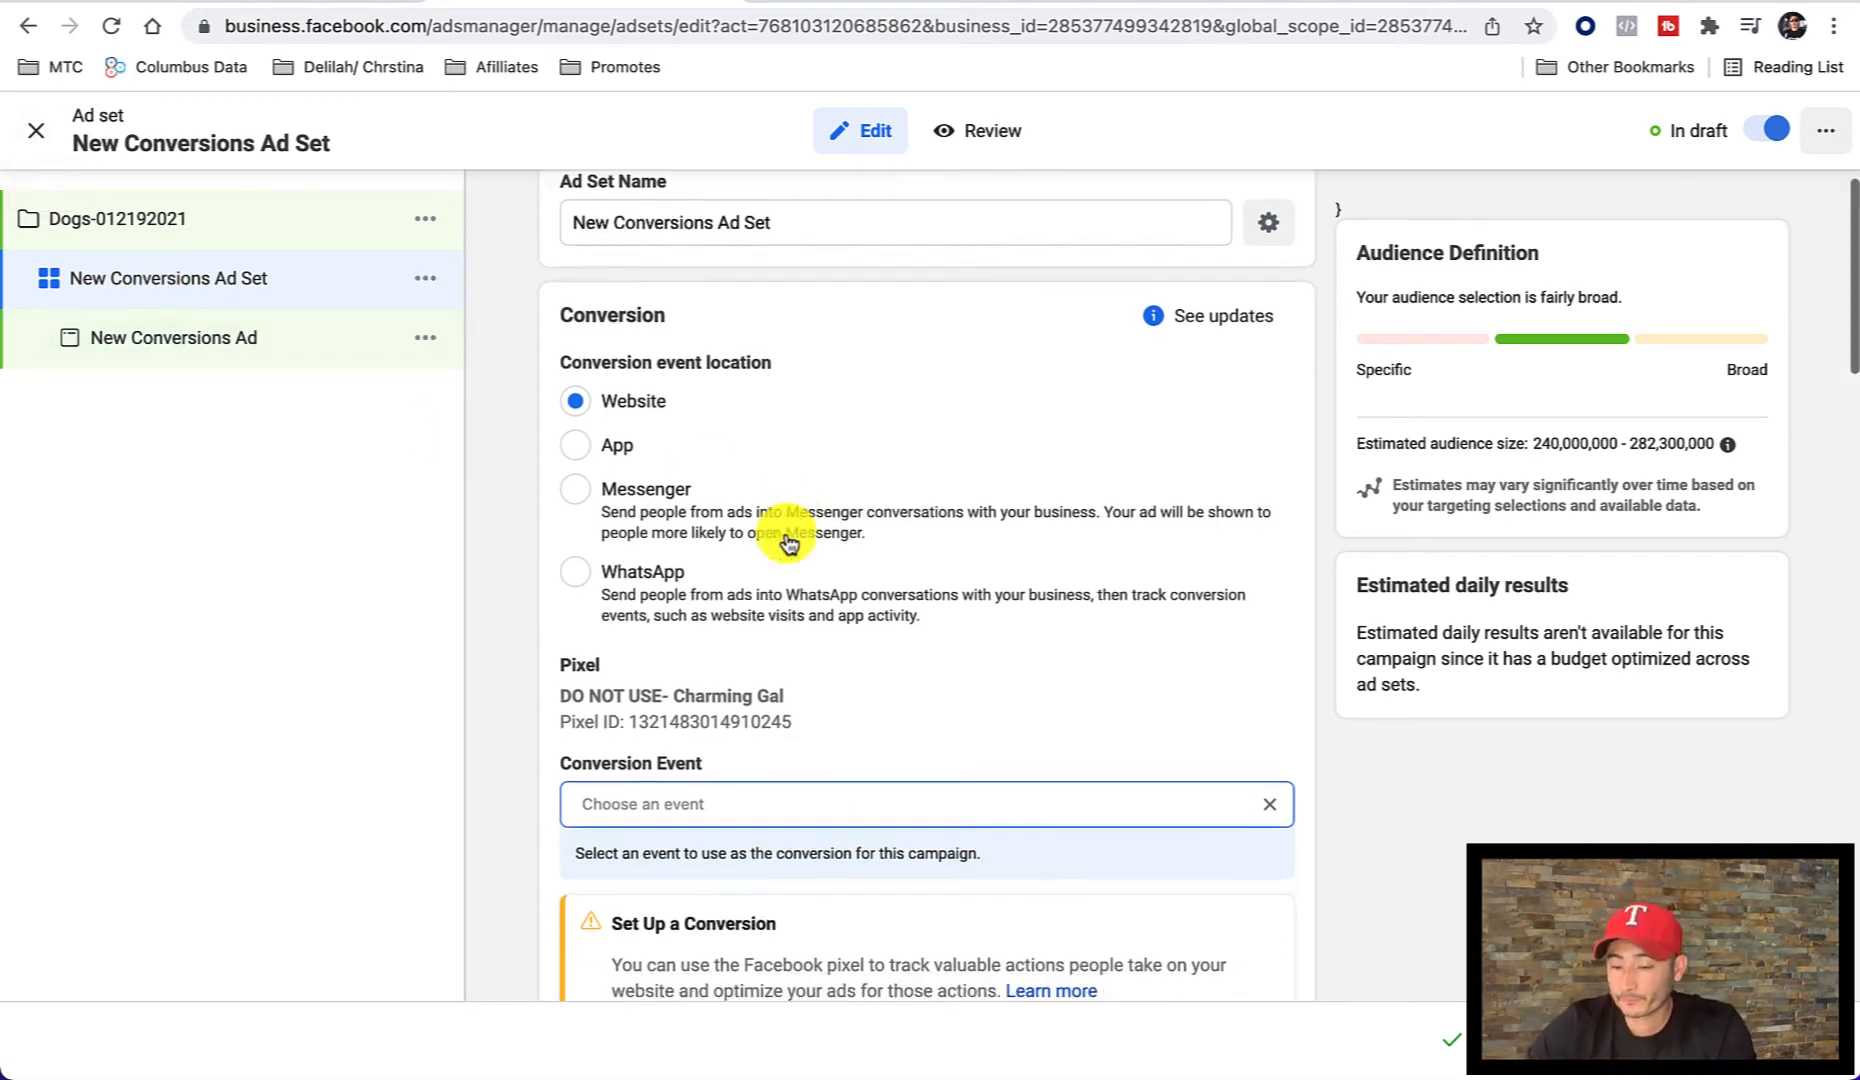
scroll(788, 543, "up", 2)
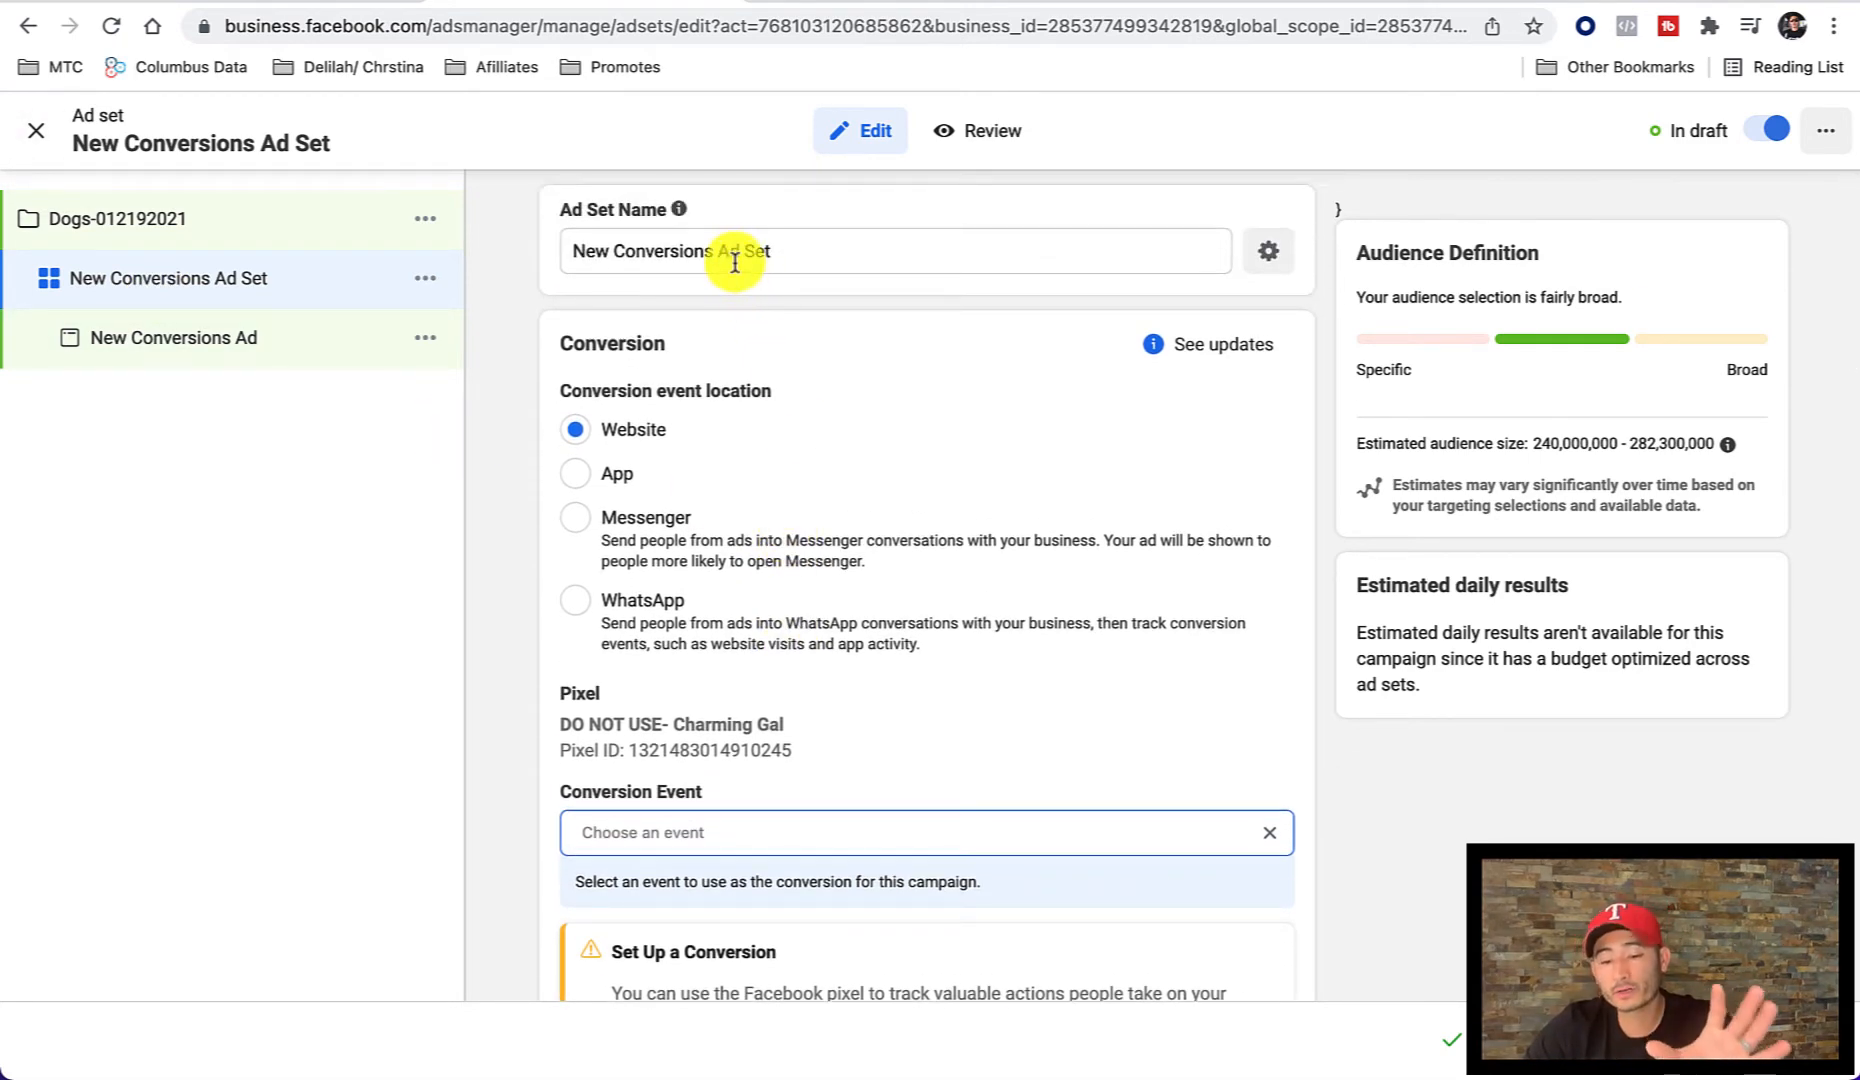
left_click_drag(735, 254, 745, 252)
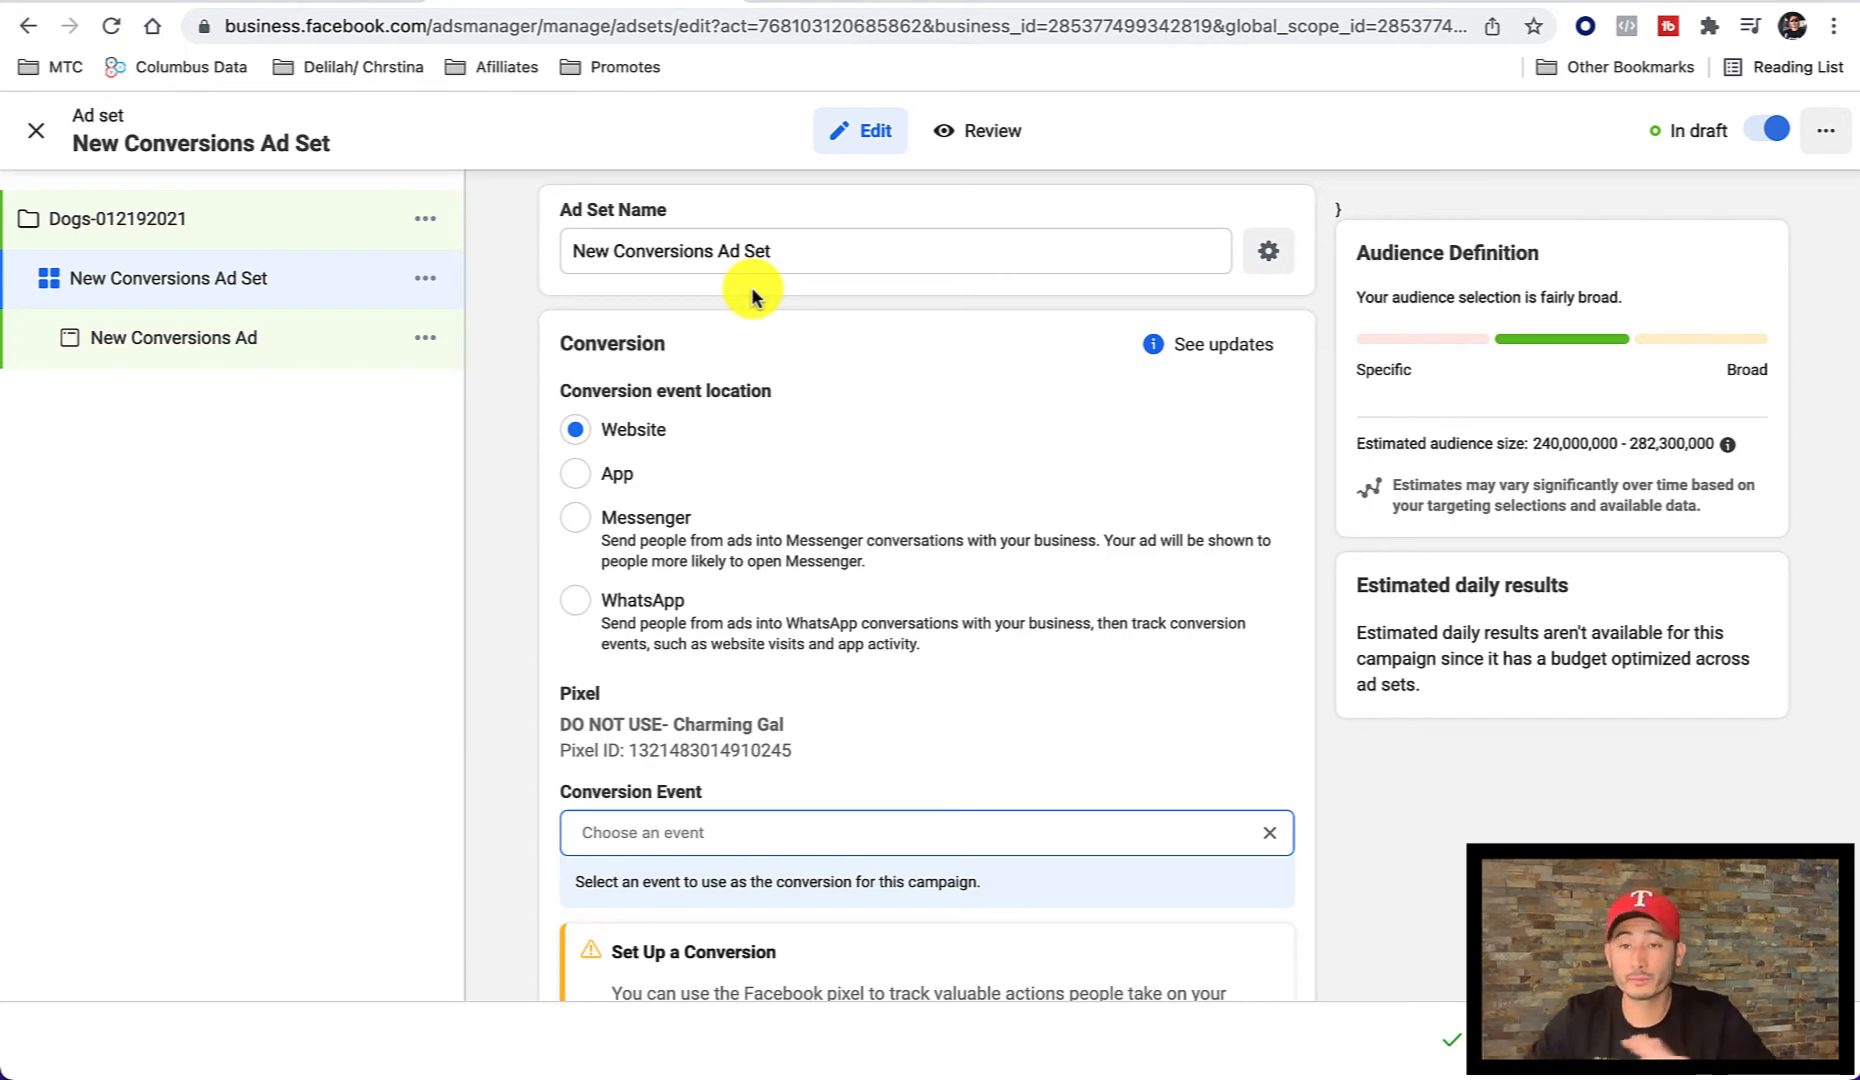
scroll(752, 295, "down", 1)
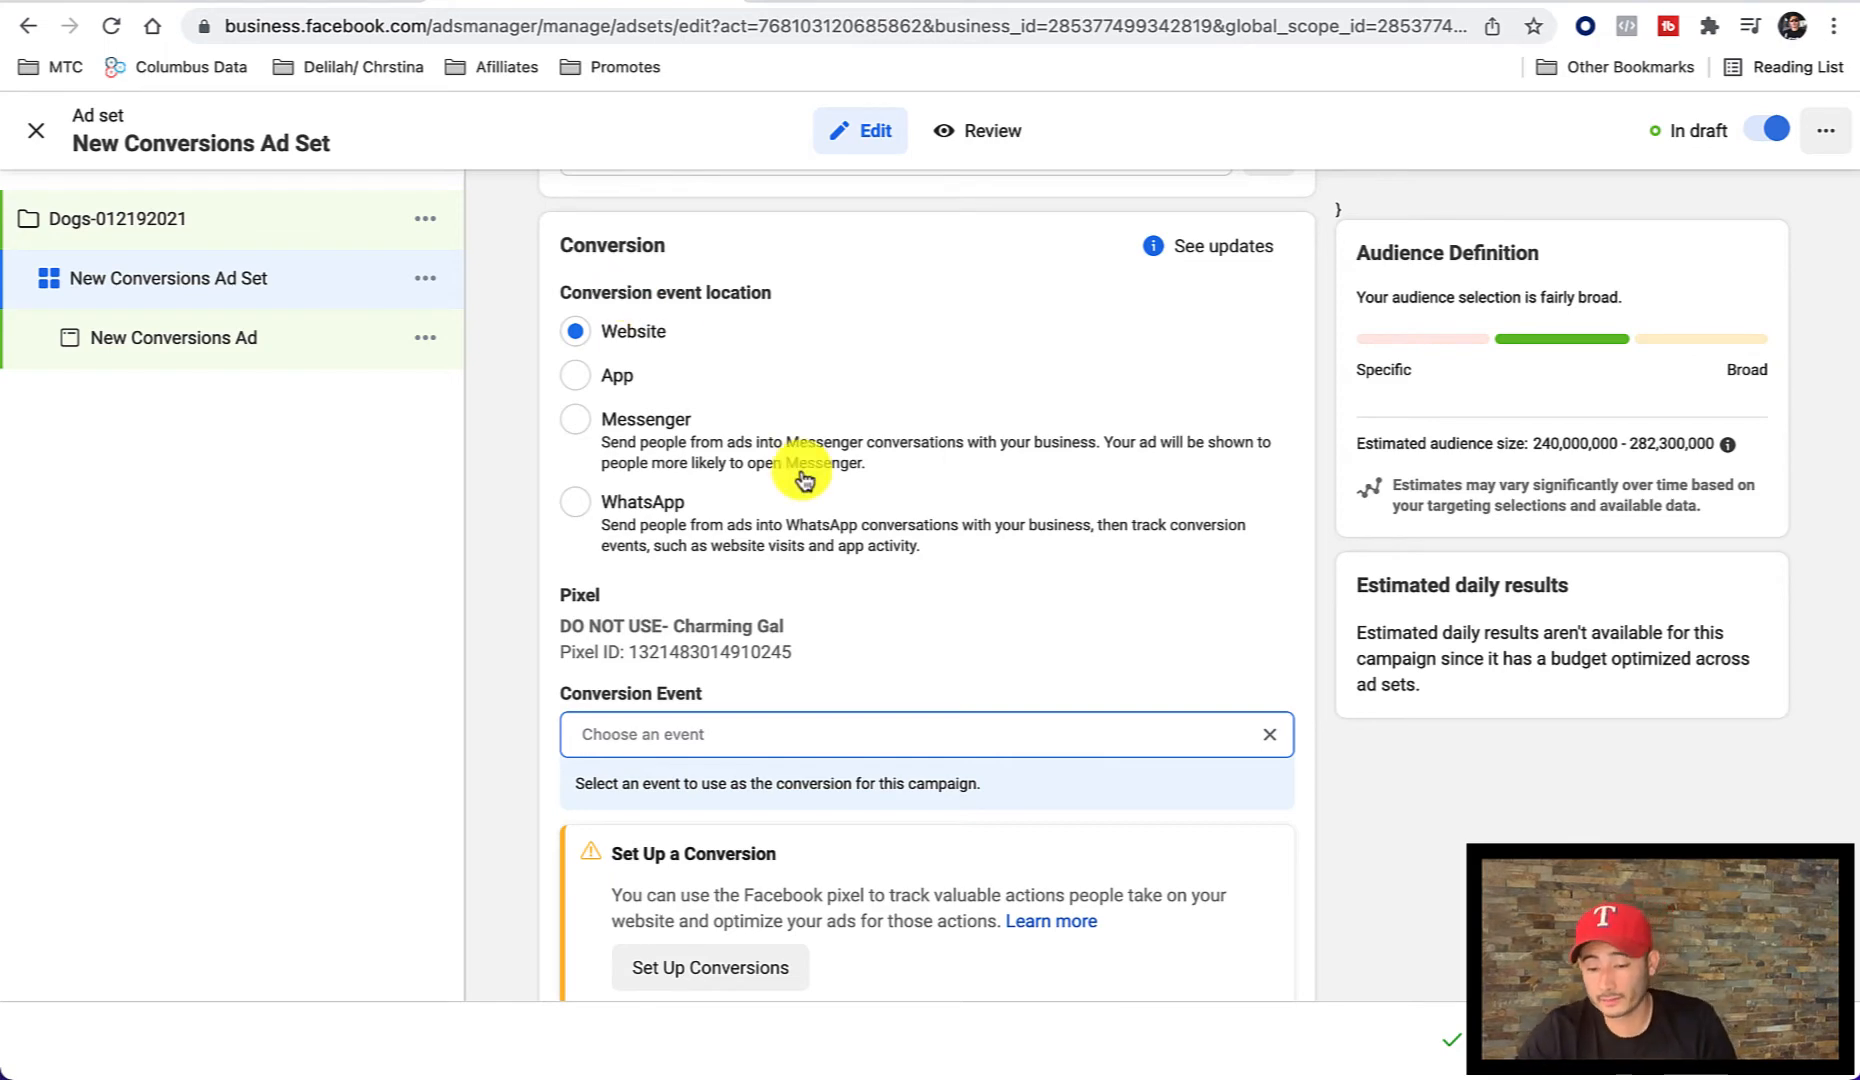
scroll(776, 565, "down", 2)
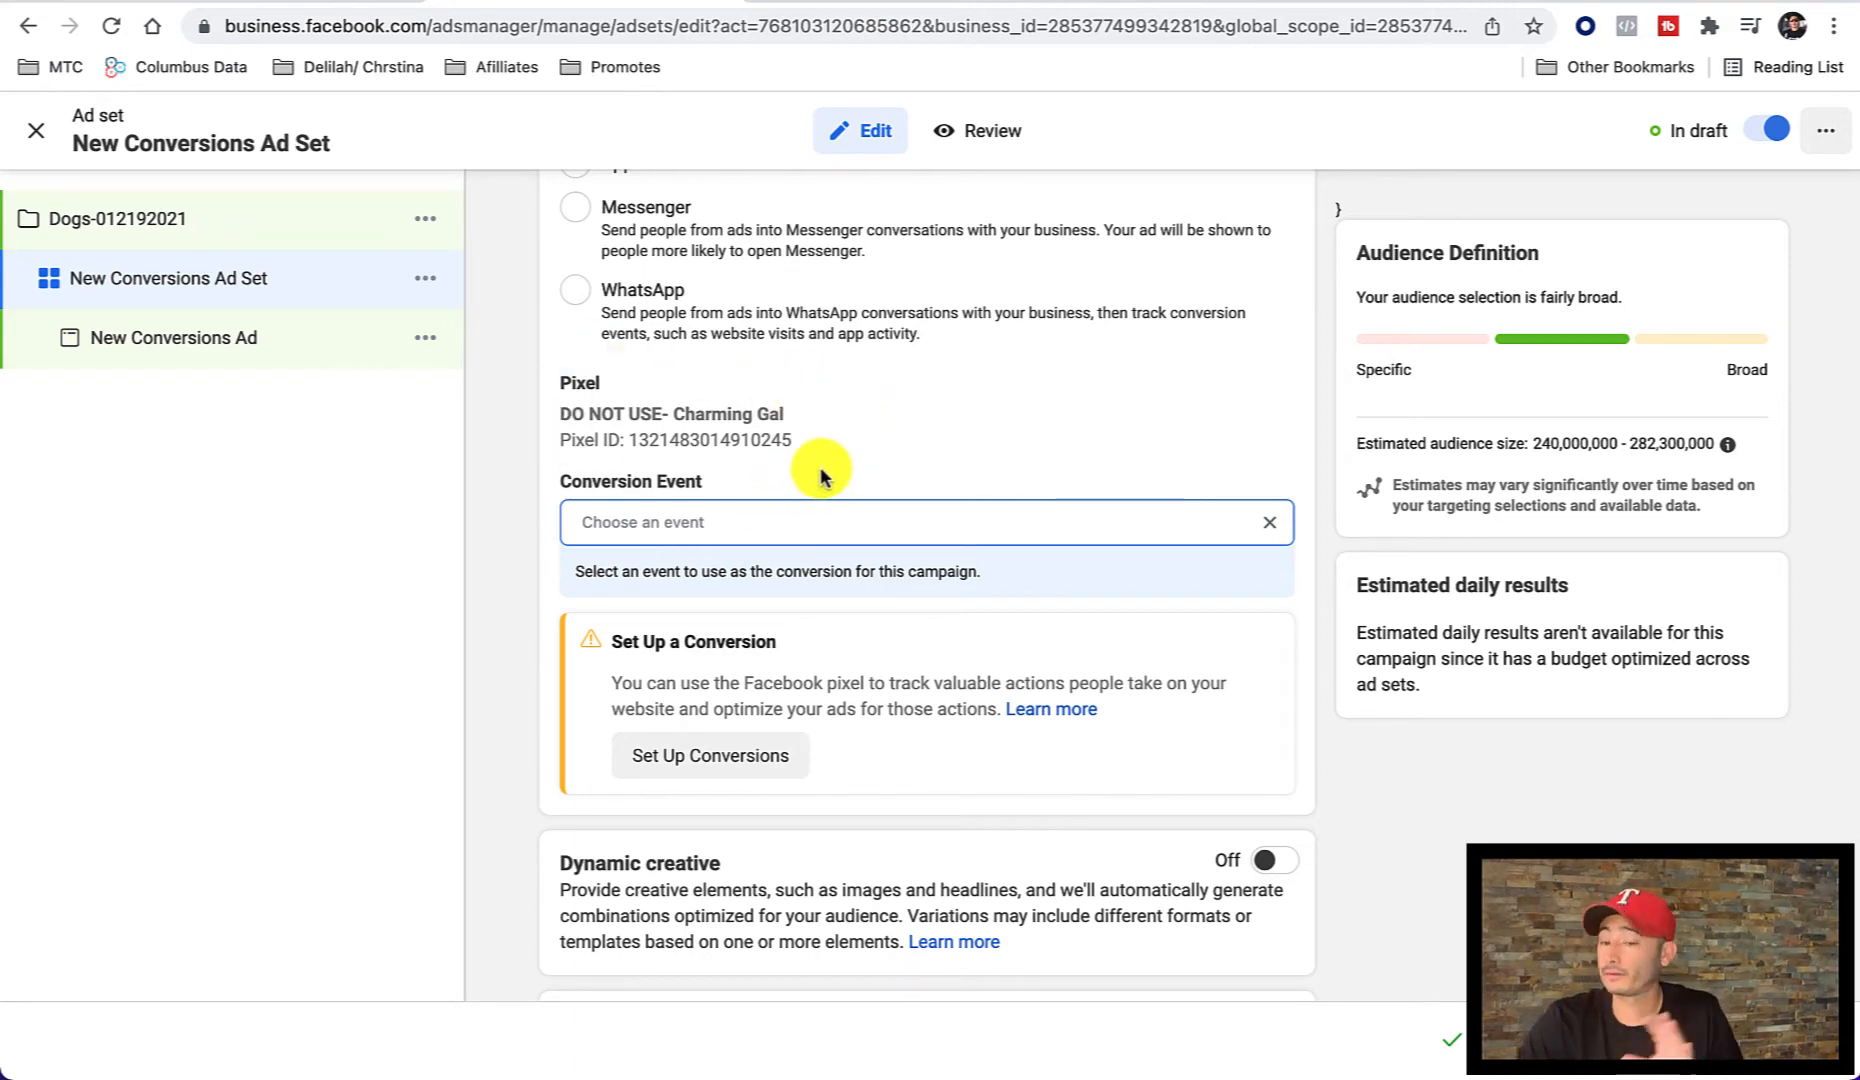
scroll(849, 455, "down", 1)
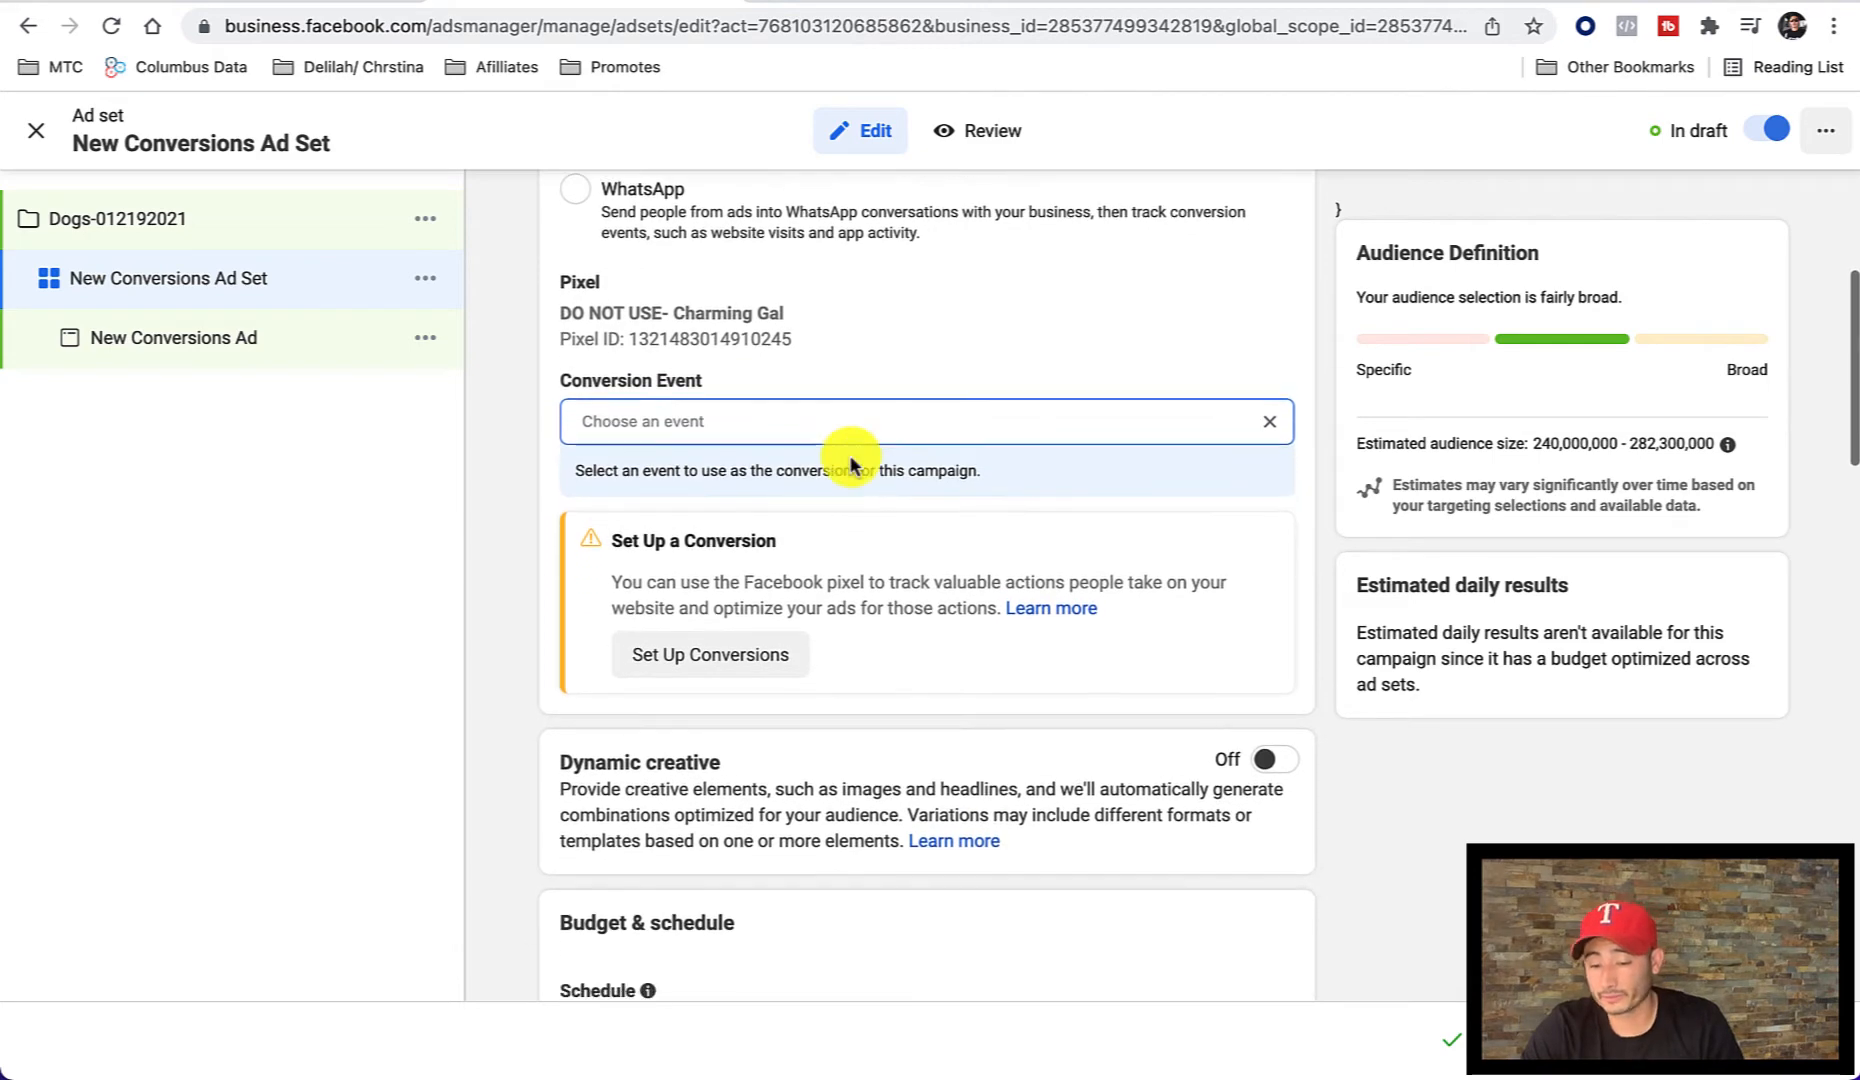
left_click(676, 421)
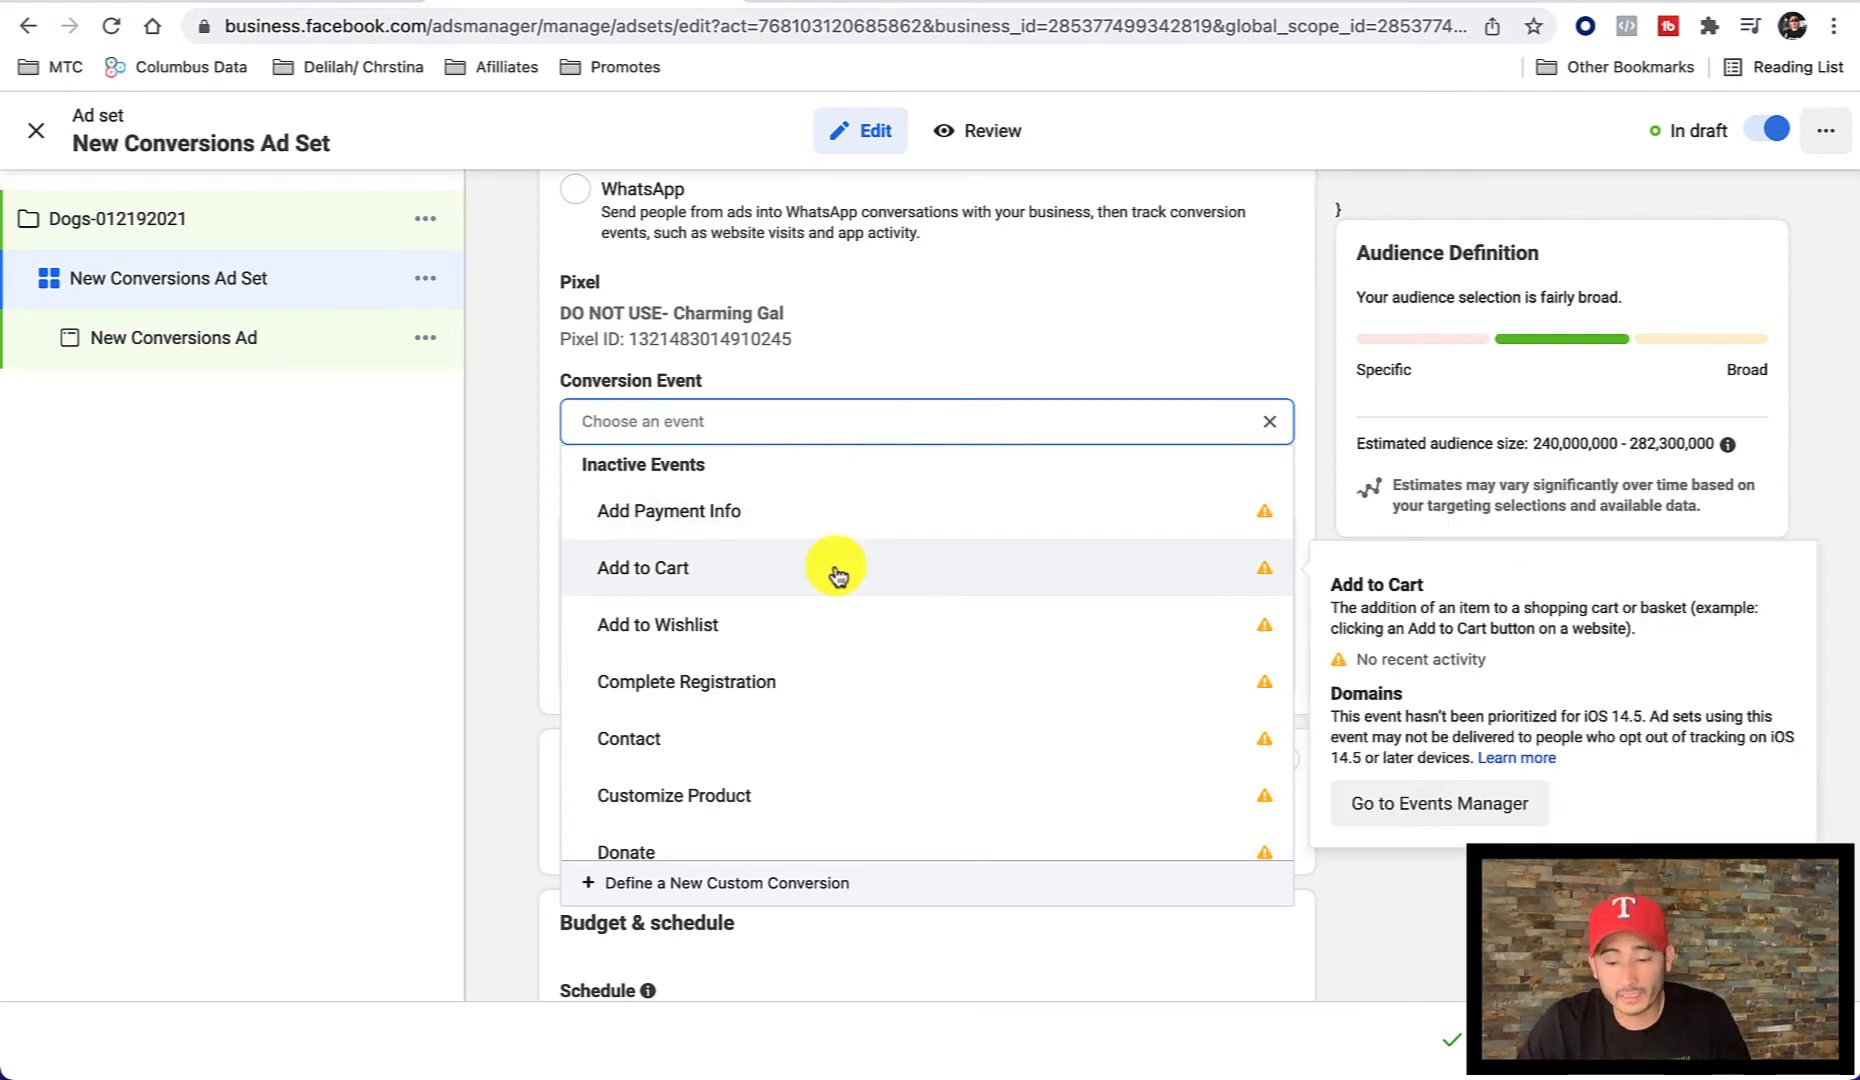
scroll(838, 575, "down", 1)
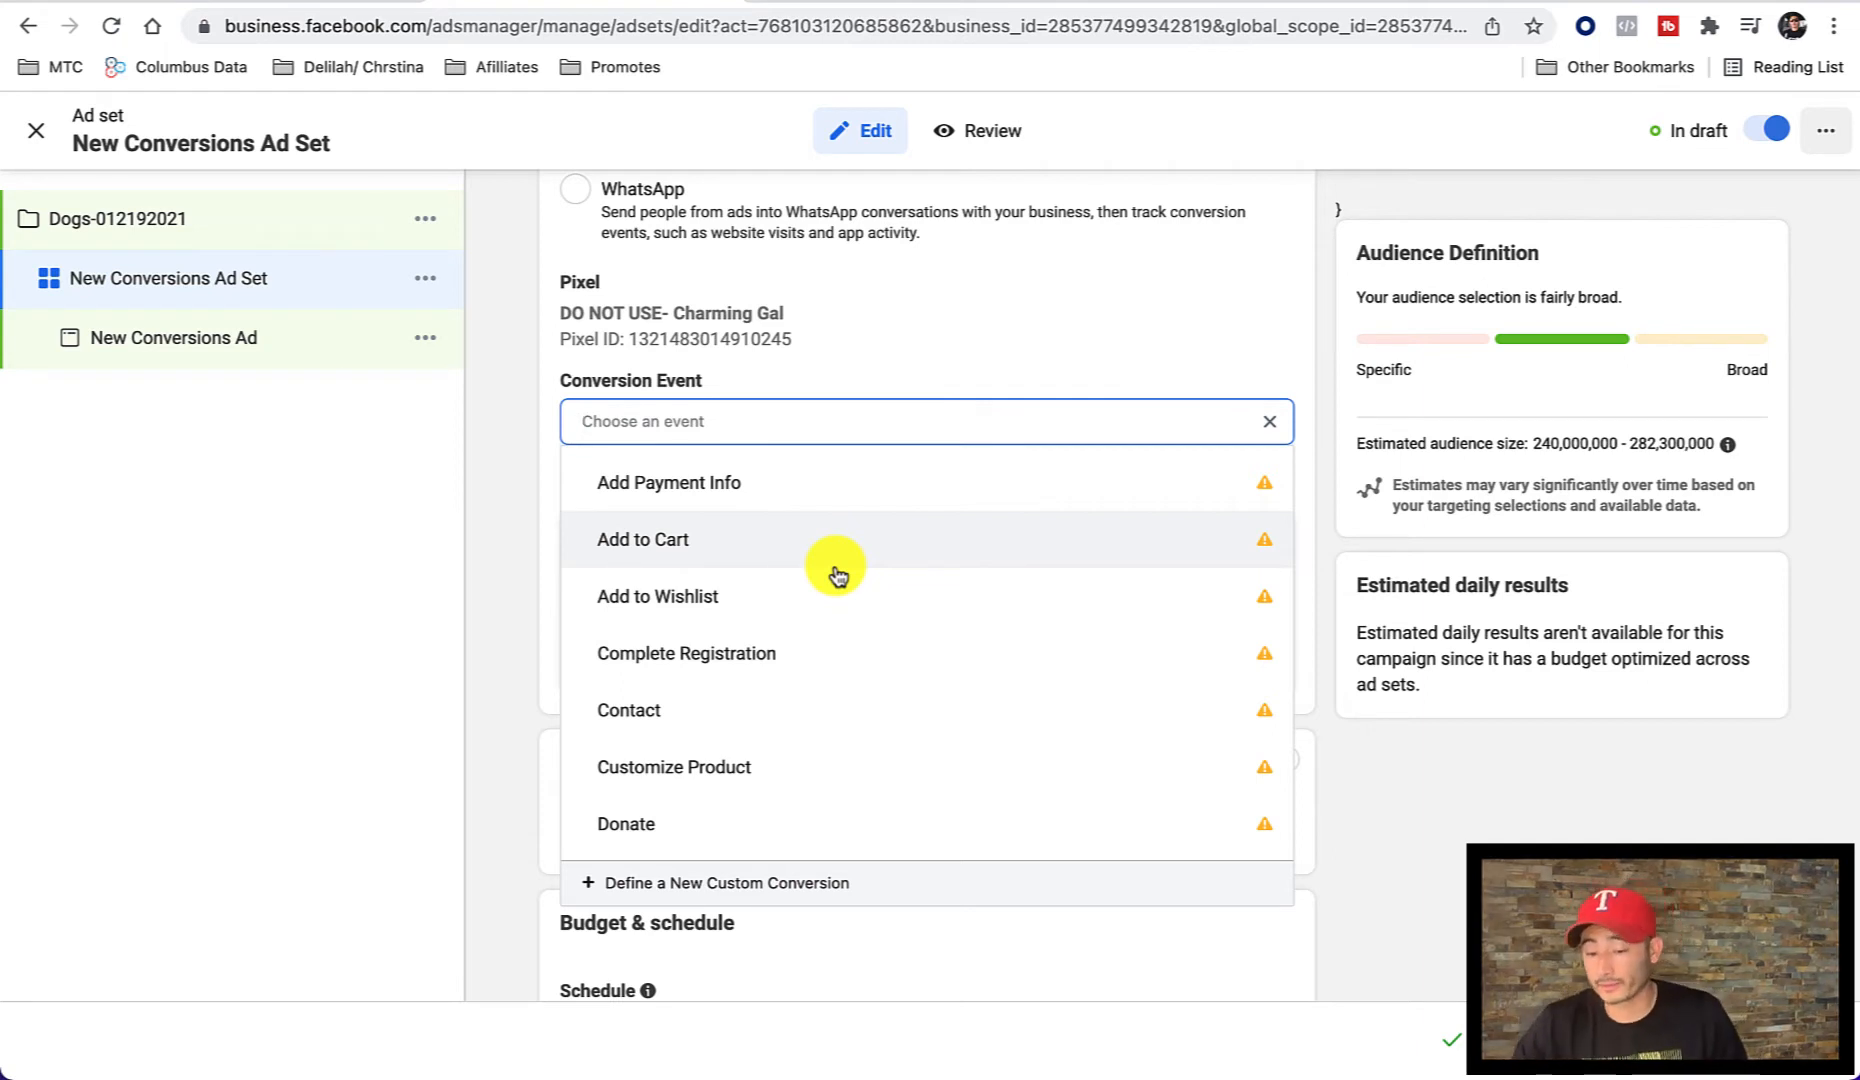
mouse_move(888, 653)
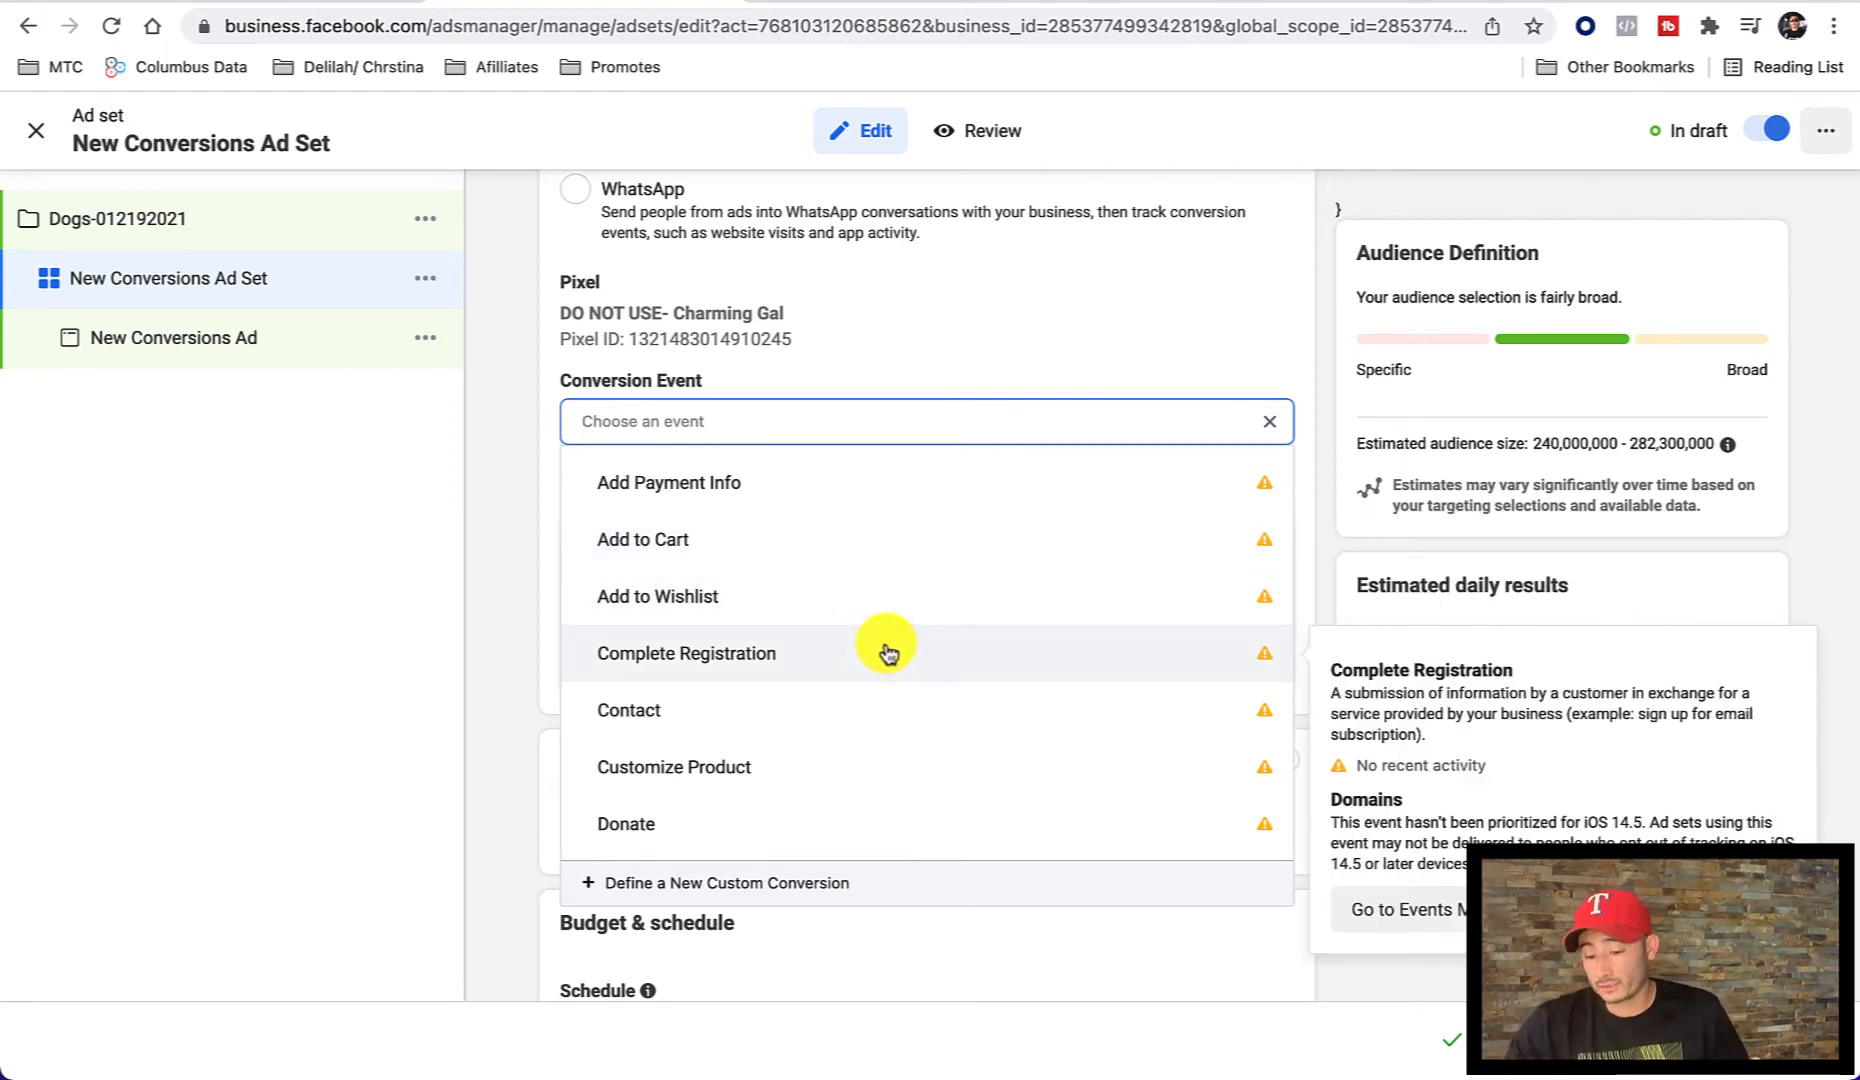
scroll(885, 648, "down", 4)
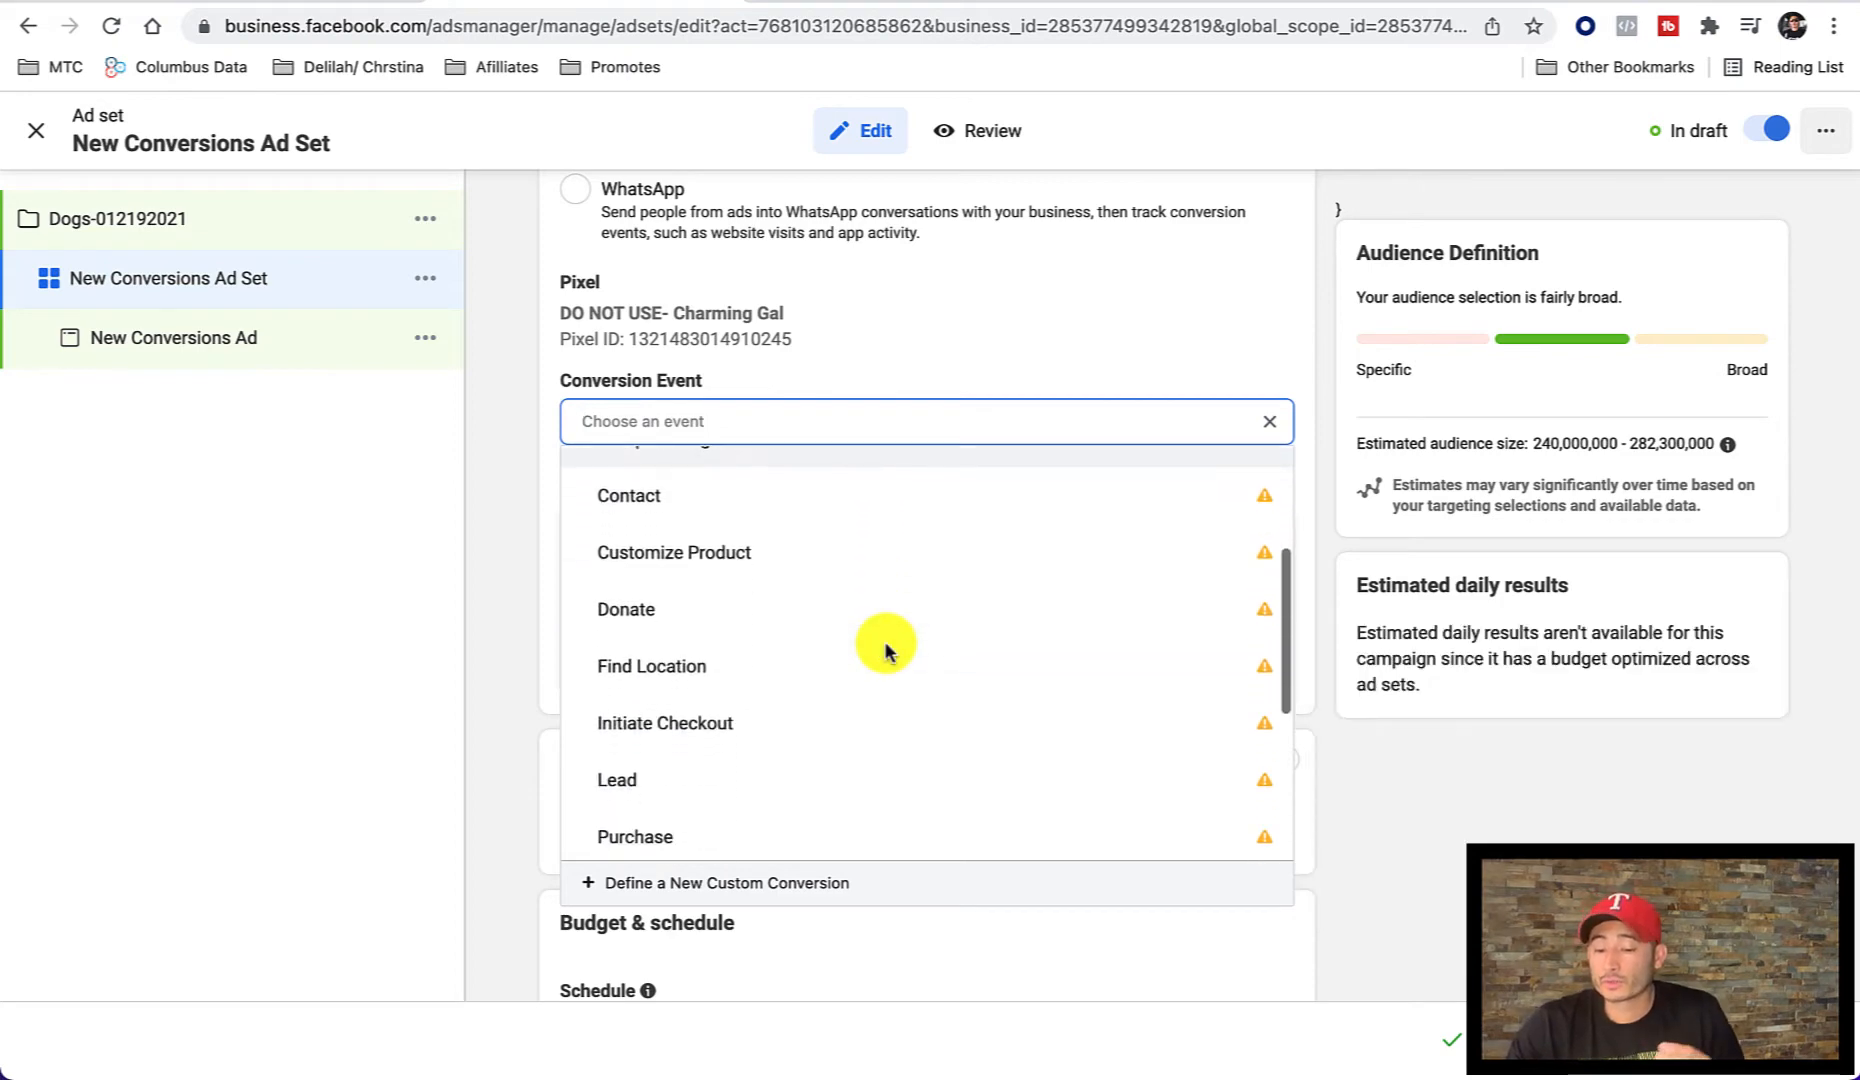
left_click(783, 697)
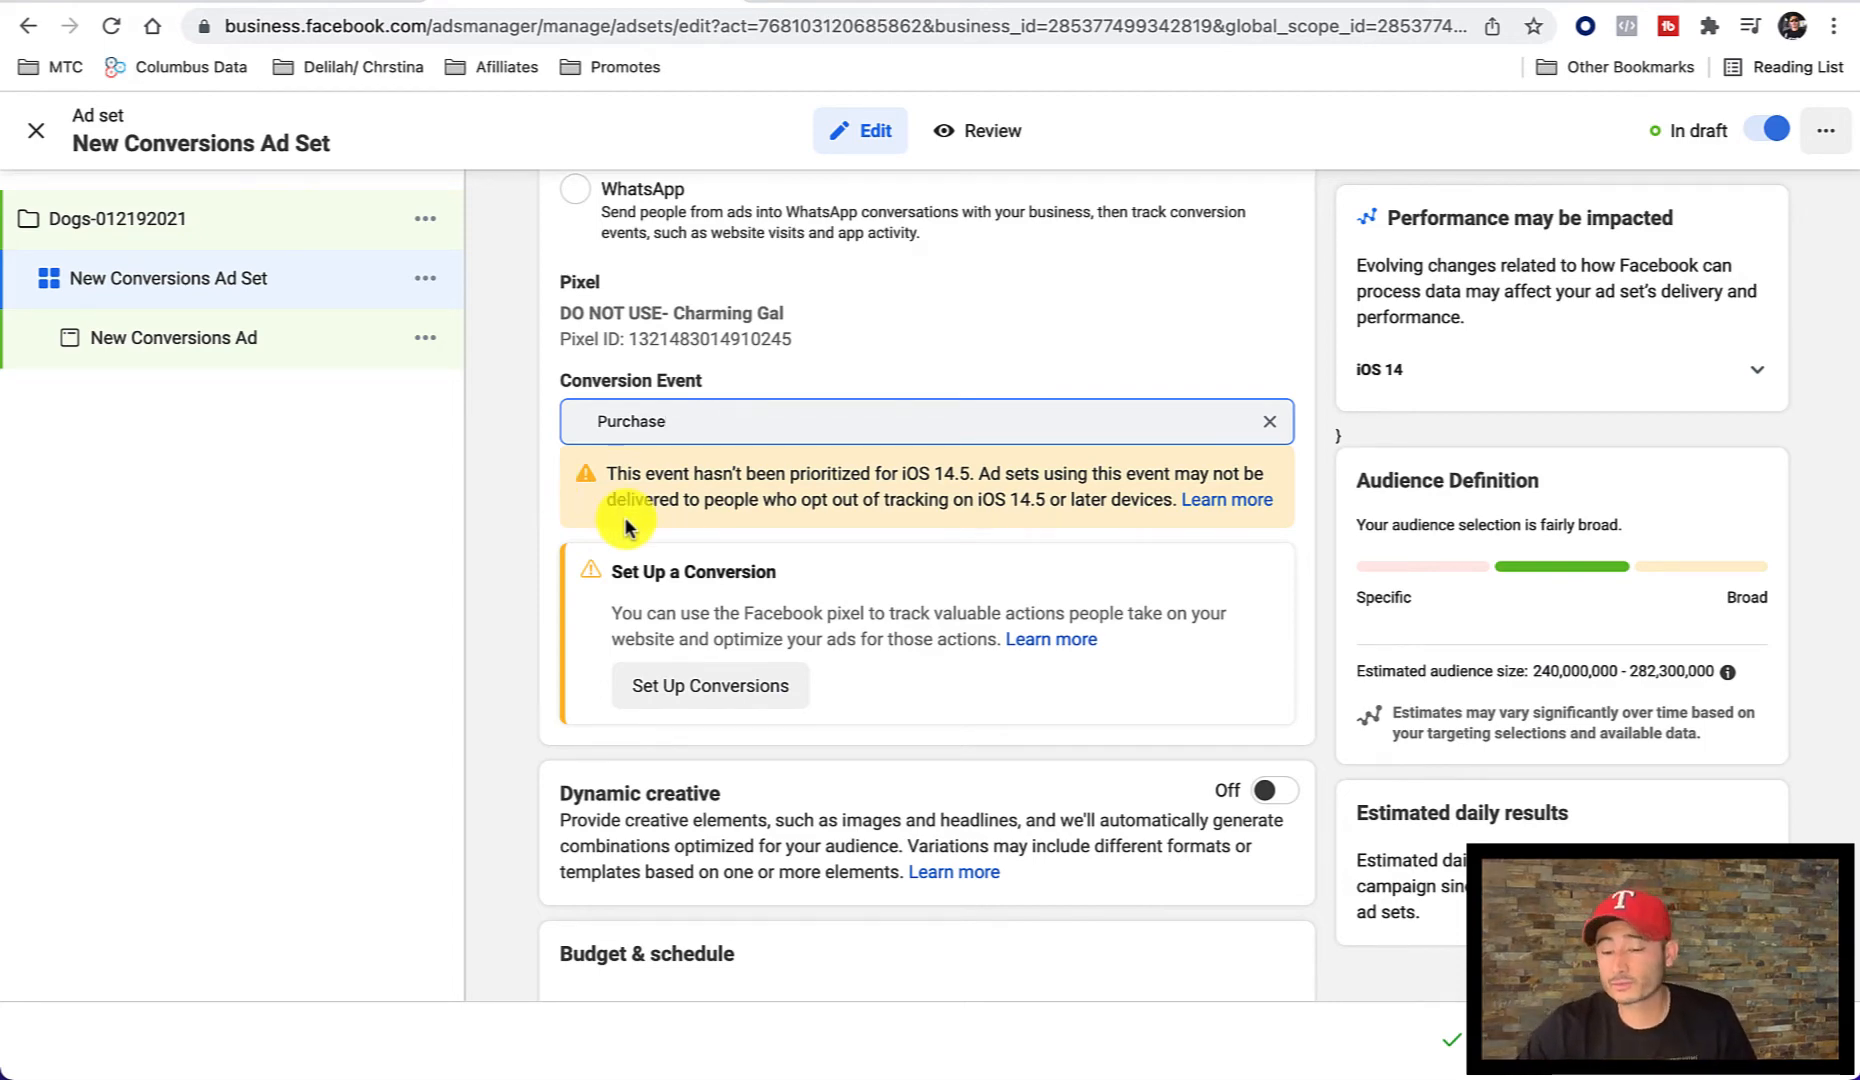
Step: Schedule the ad set to start on Dec 20, 2021 at 5:00 AM
scroll(600, 510, "down", 3)
scroll(550, 506, "down", 2)
scroll(554, 500, "down", 2)
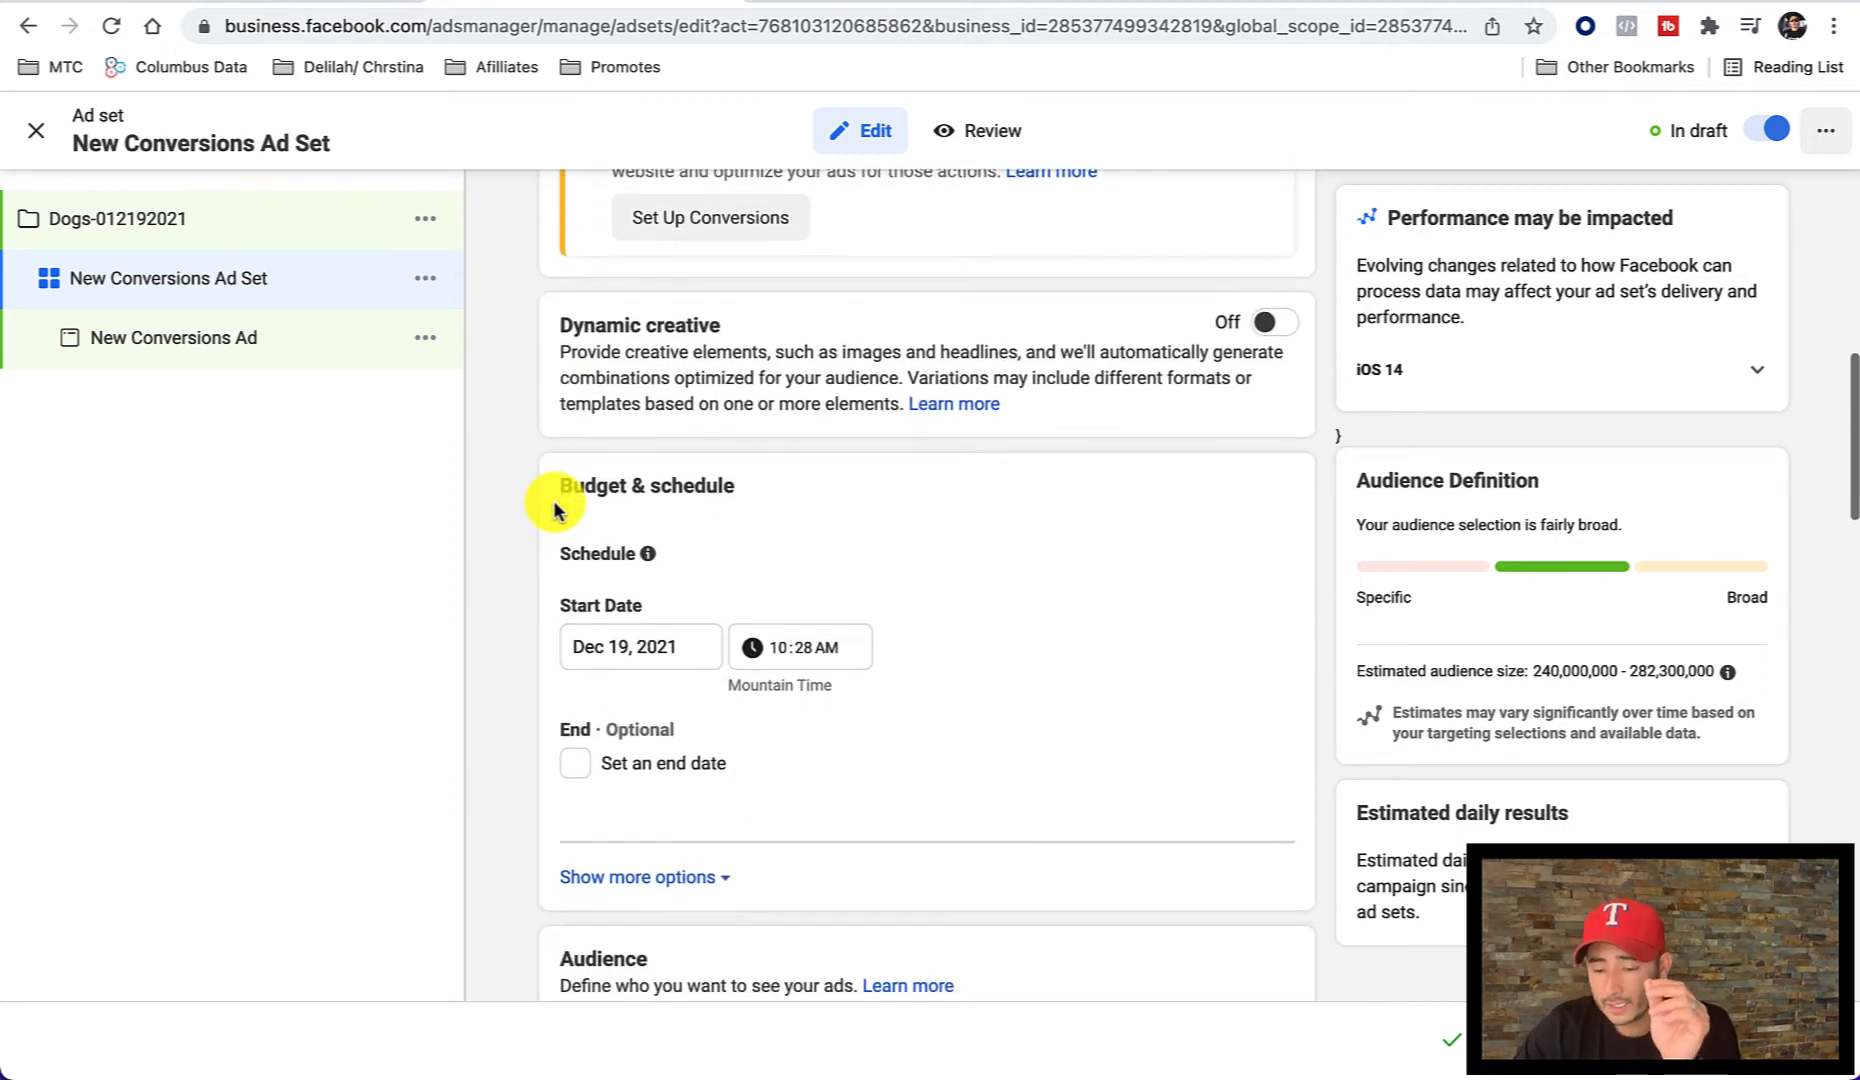
scroll(543, 470, "down", 1)
scroll(541, 472, "down", 3)
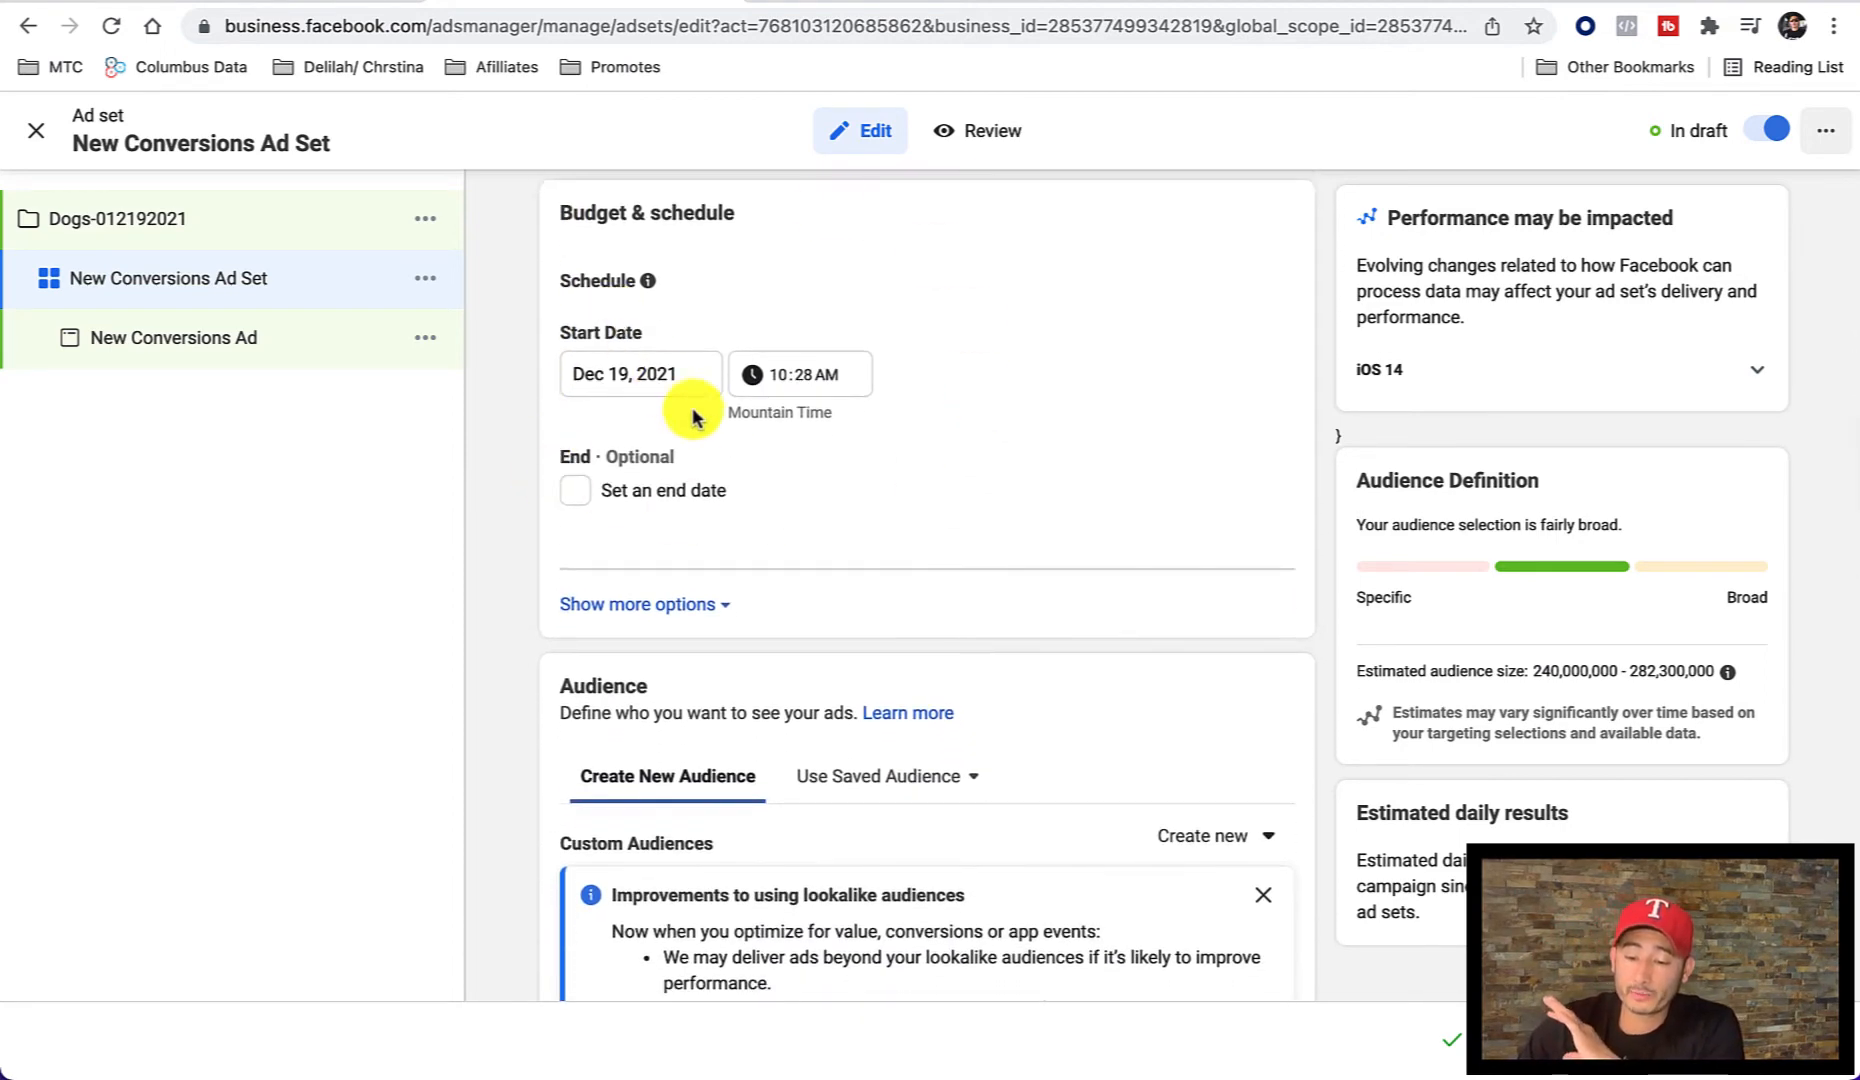
left_click(626, 379)
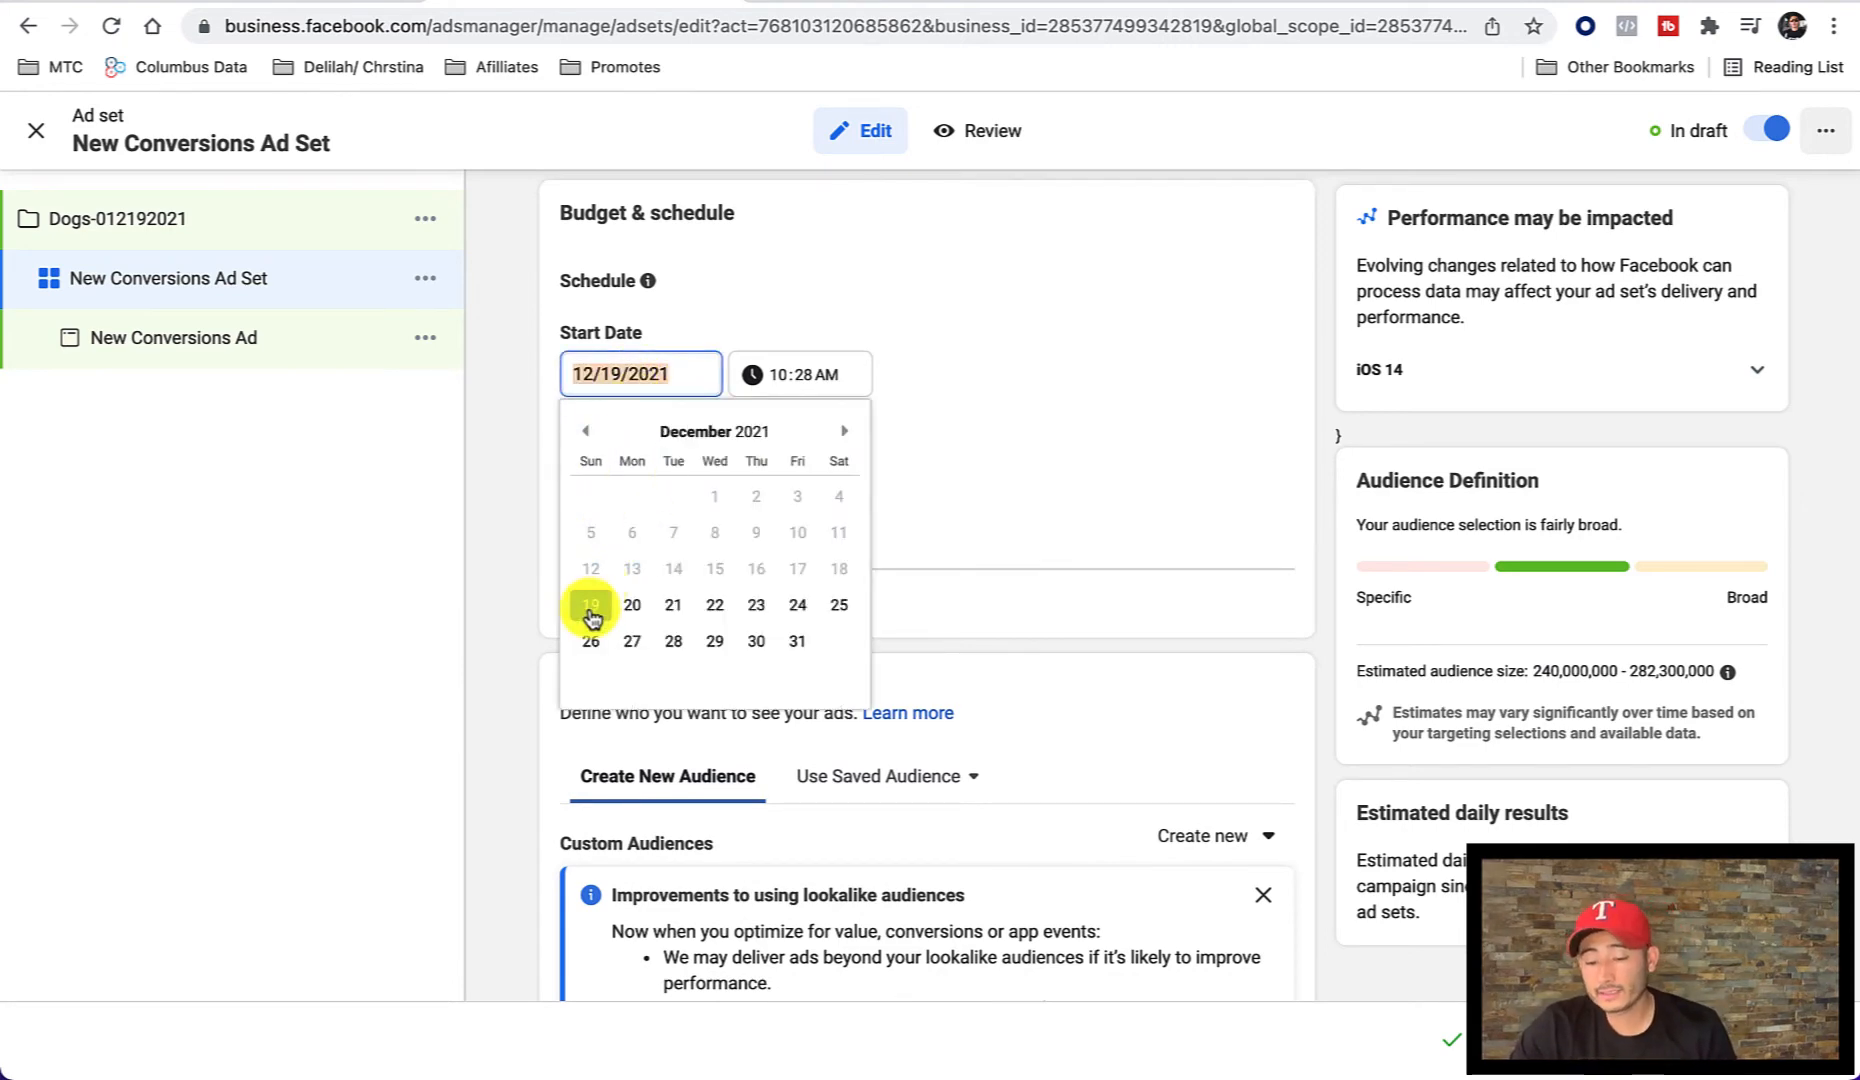
left_click(632, 607)
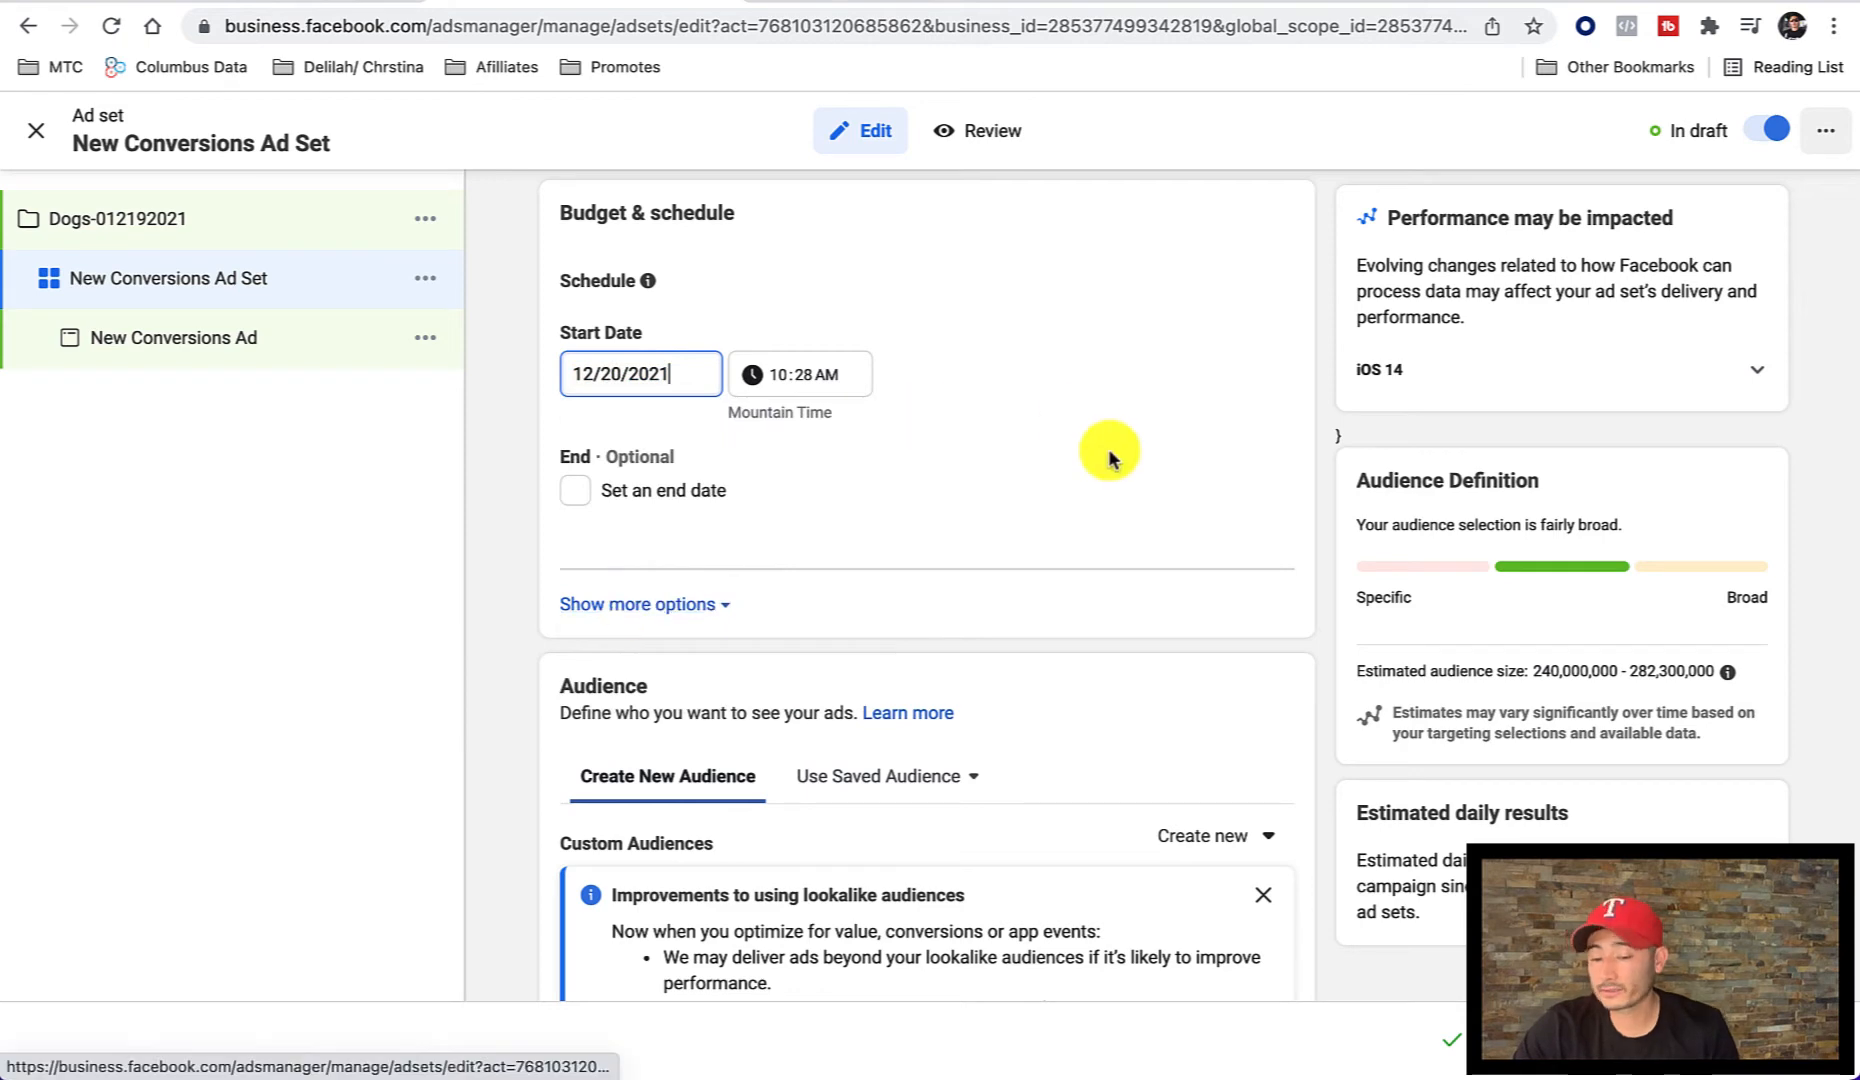
left_click(783, 373)
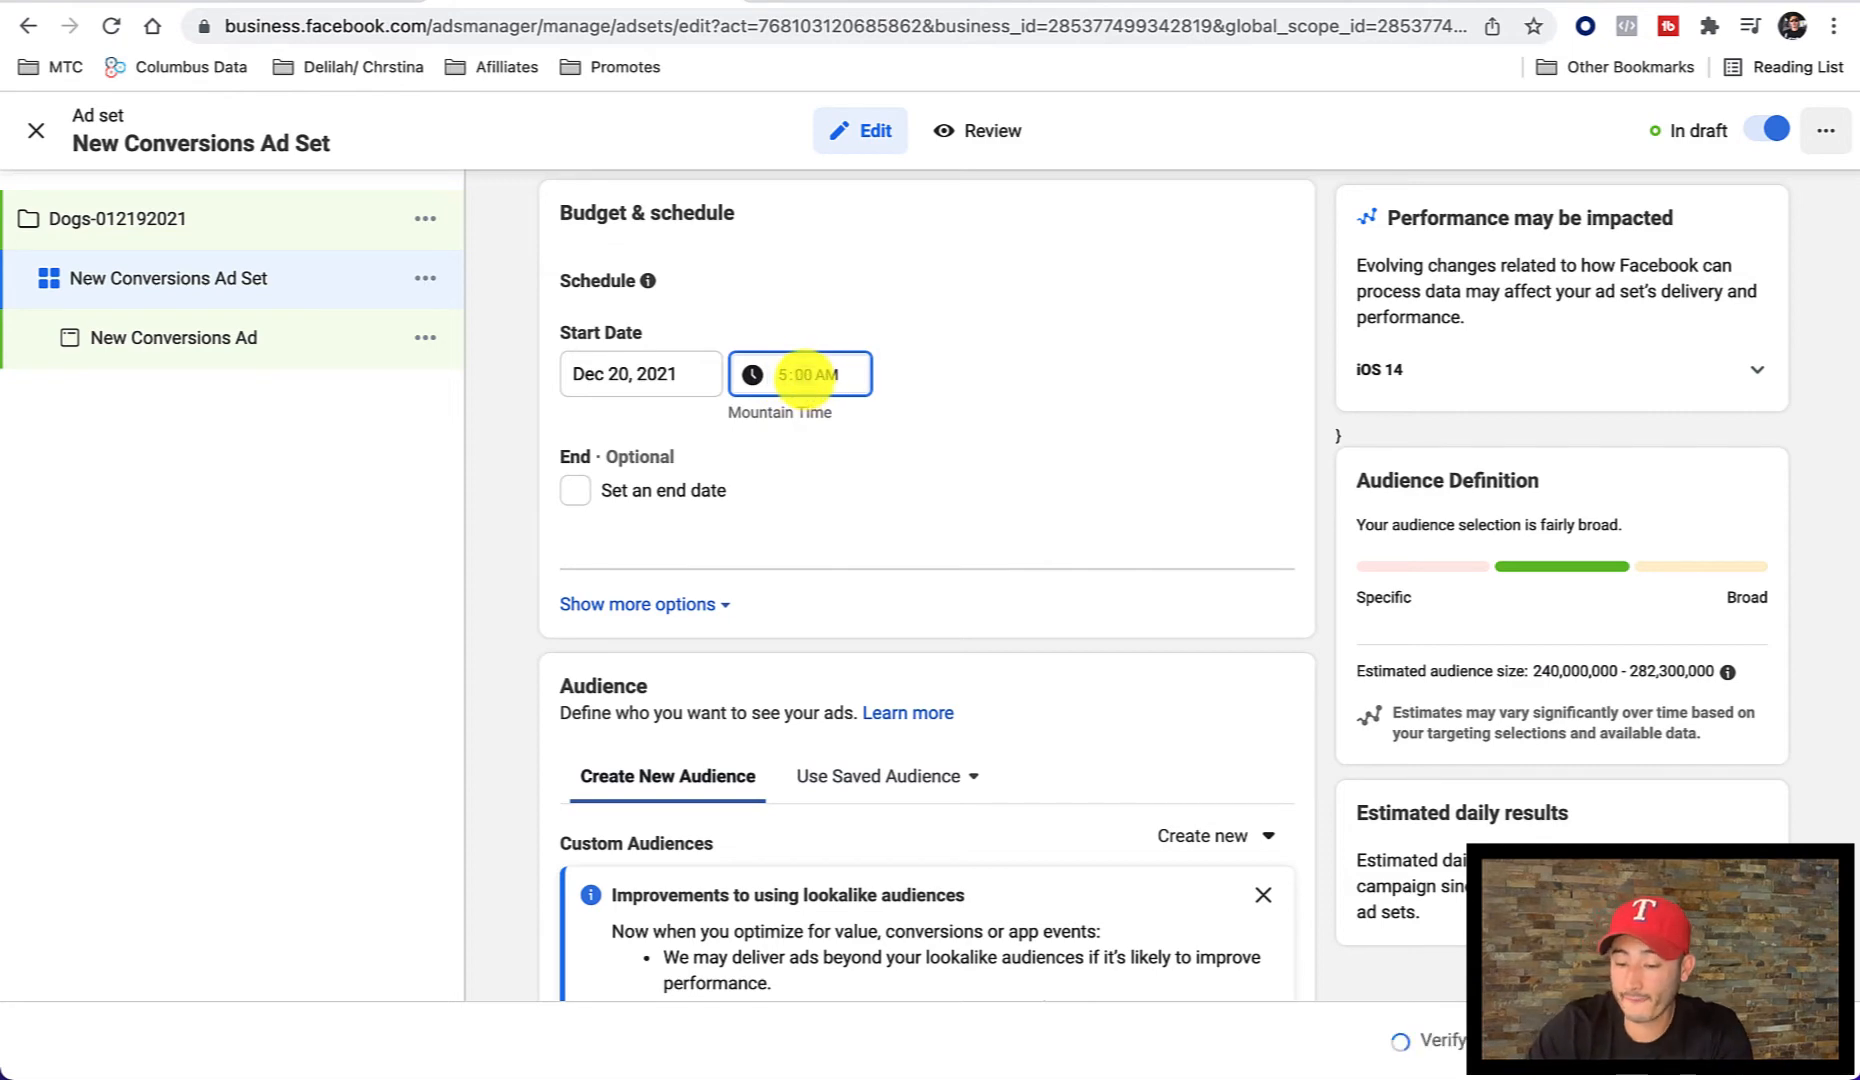
type("500")
left_click(966, 368)
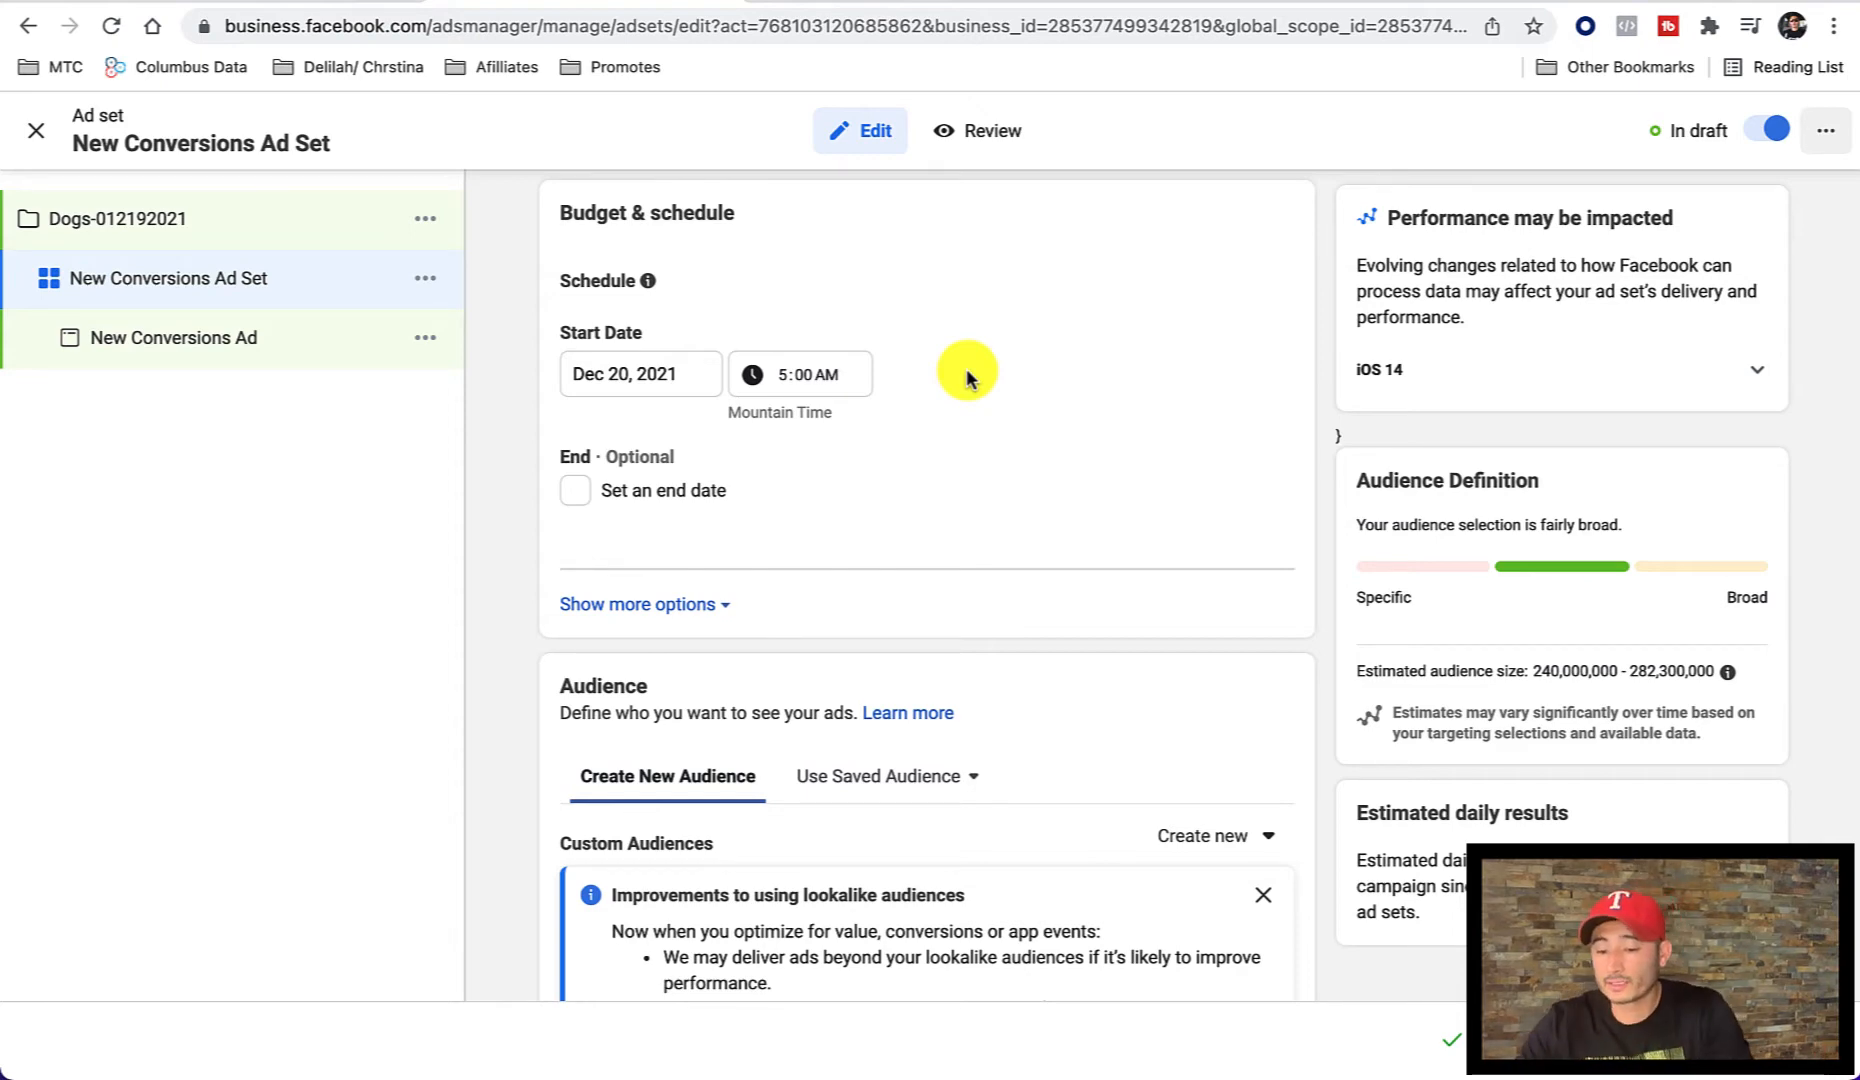
Step: Set the minimum age of the ad set's audience to 33
scroll(1067, 465, "down", 3)
scroll(1067, 465, "down", 5)
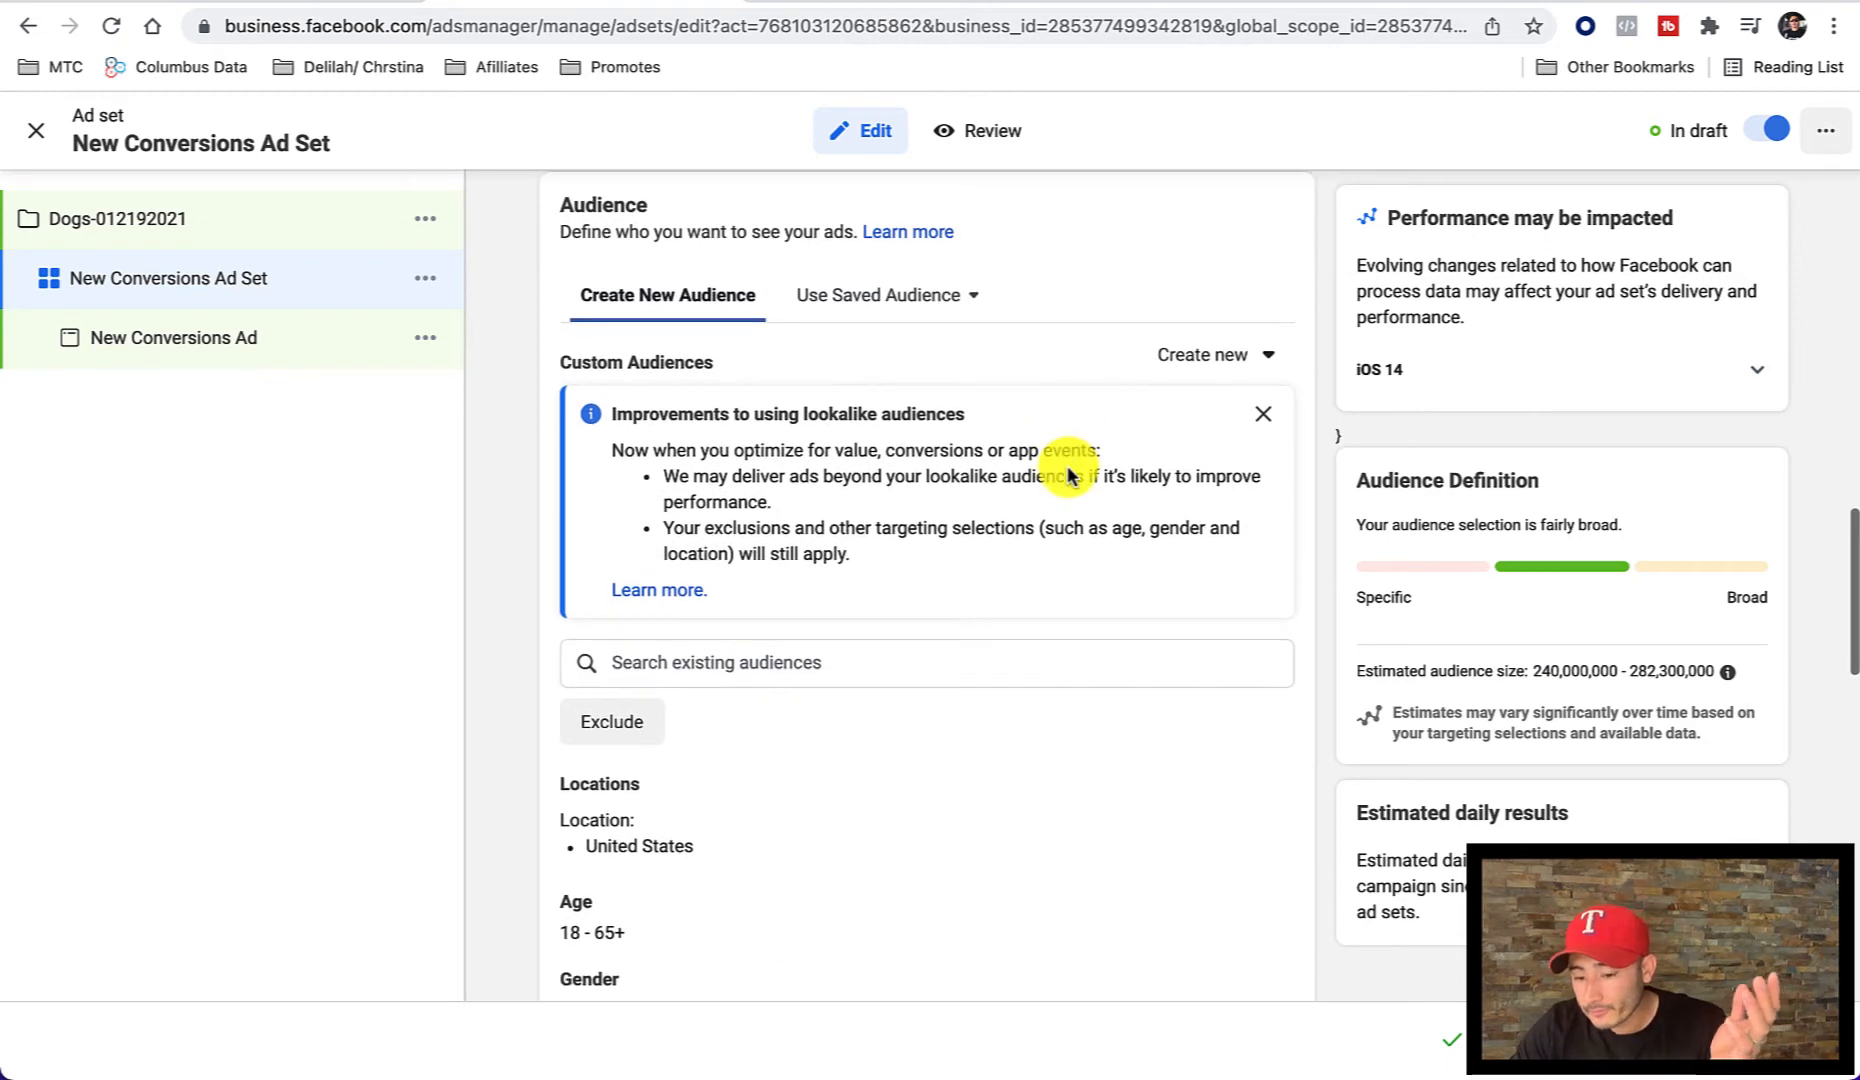
scroll(903, 437, "down", 3)
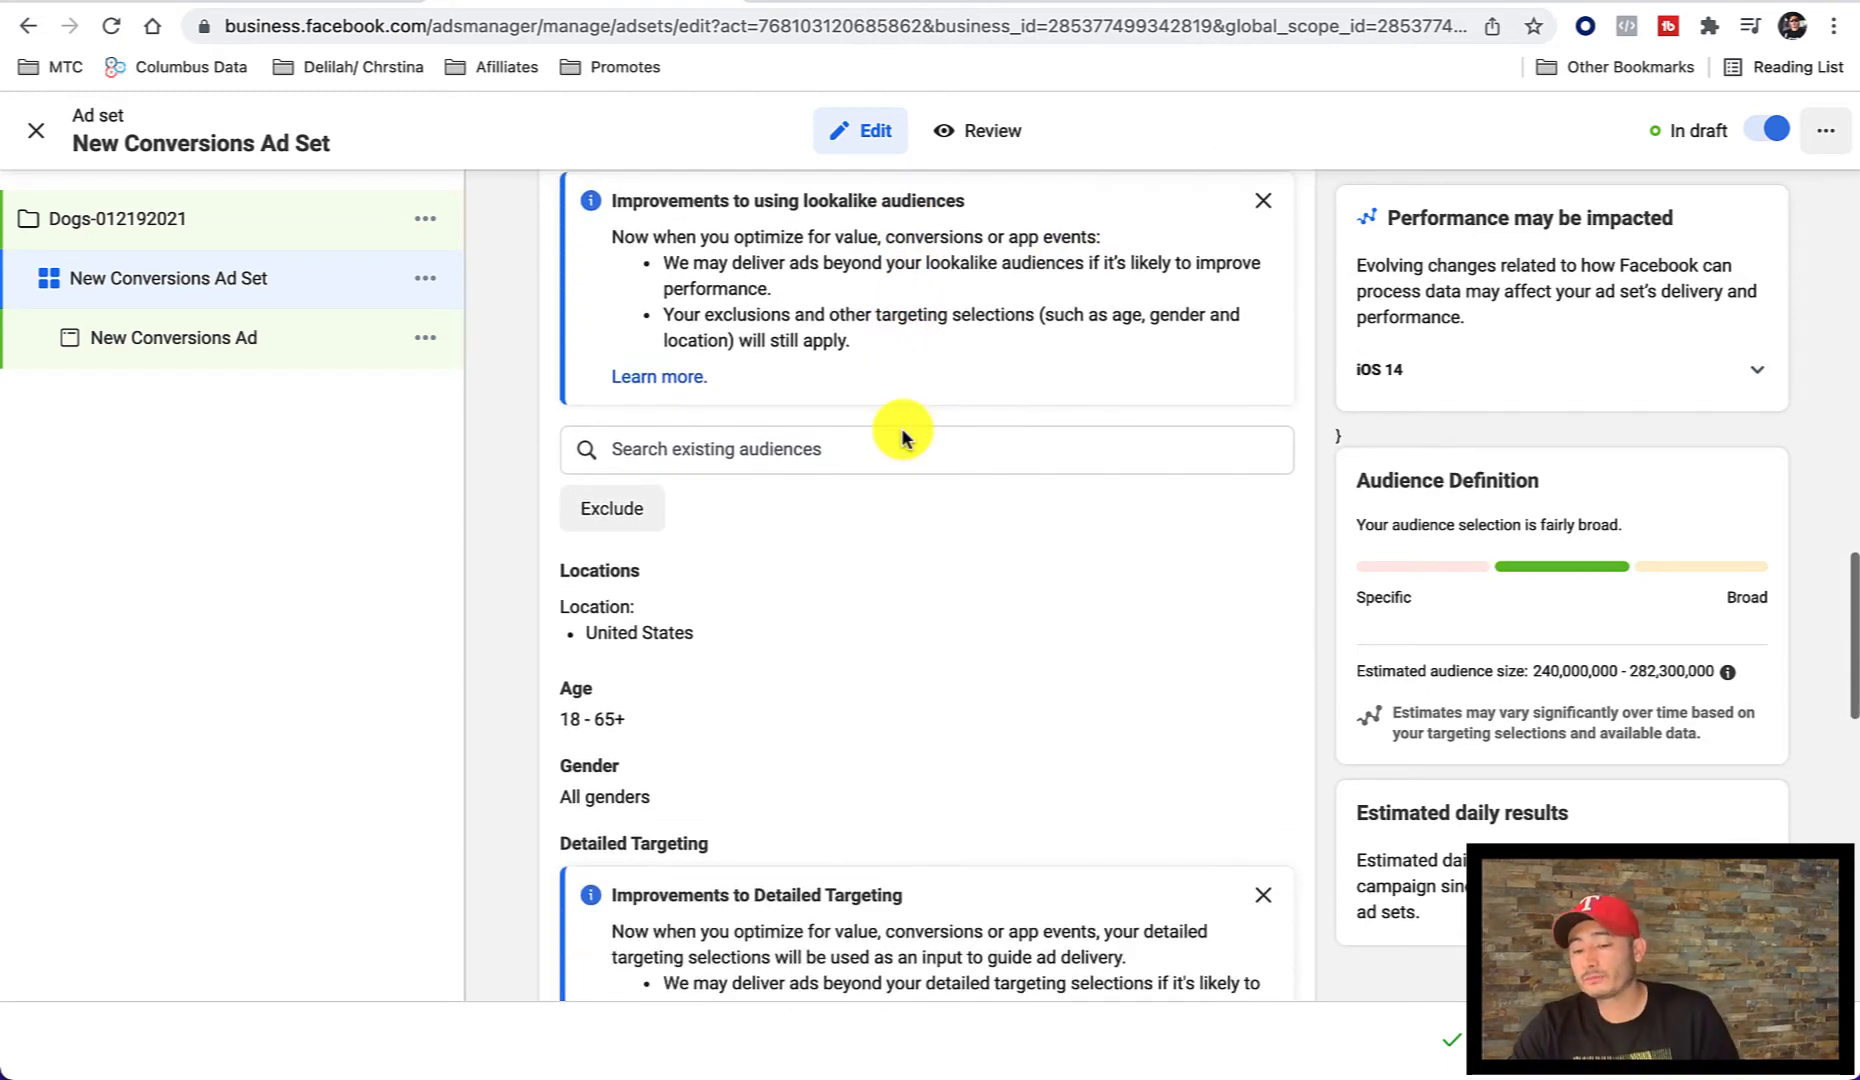
scroll(902, 431, "down", 2)
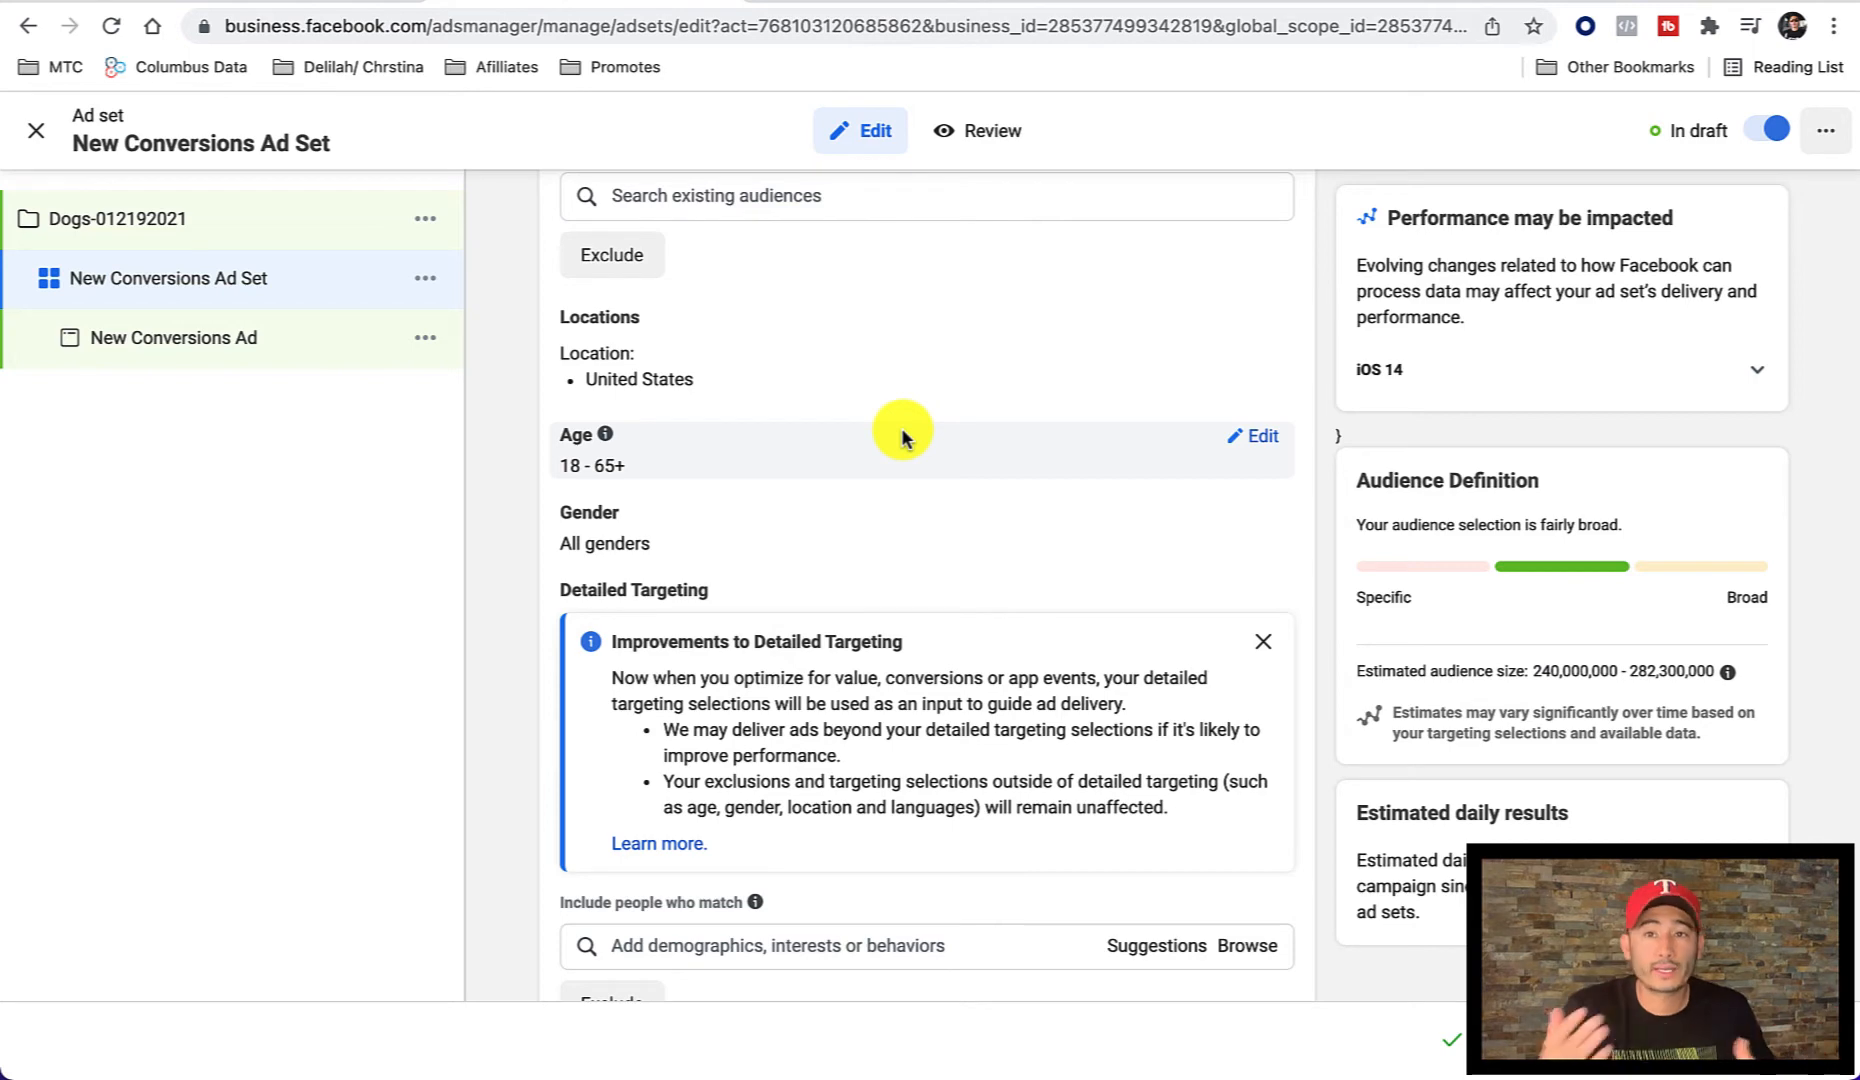
scroll(901, 430, "up", 2)
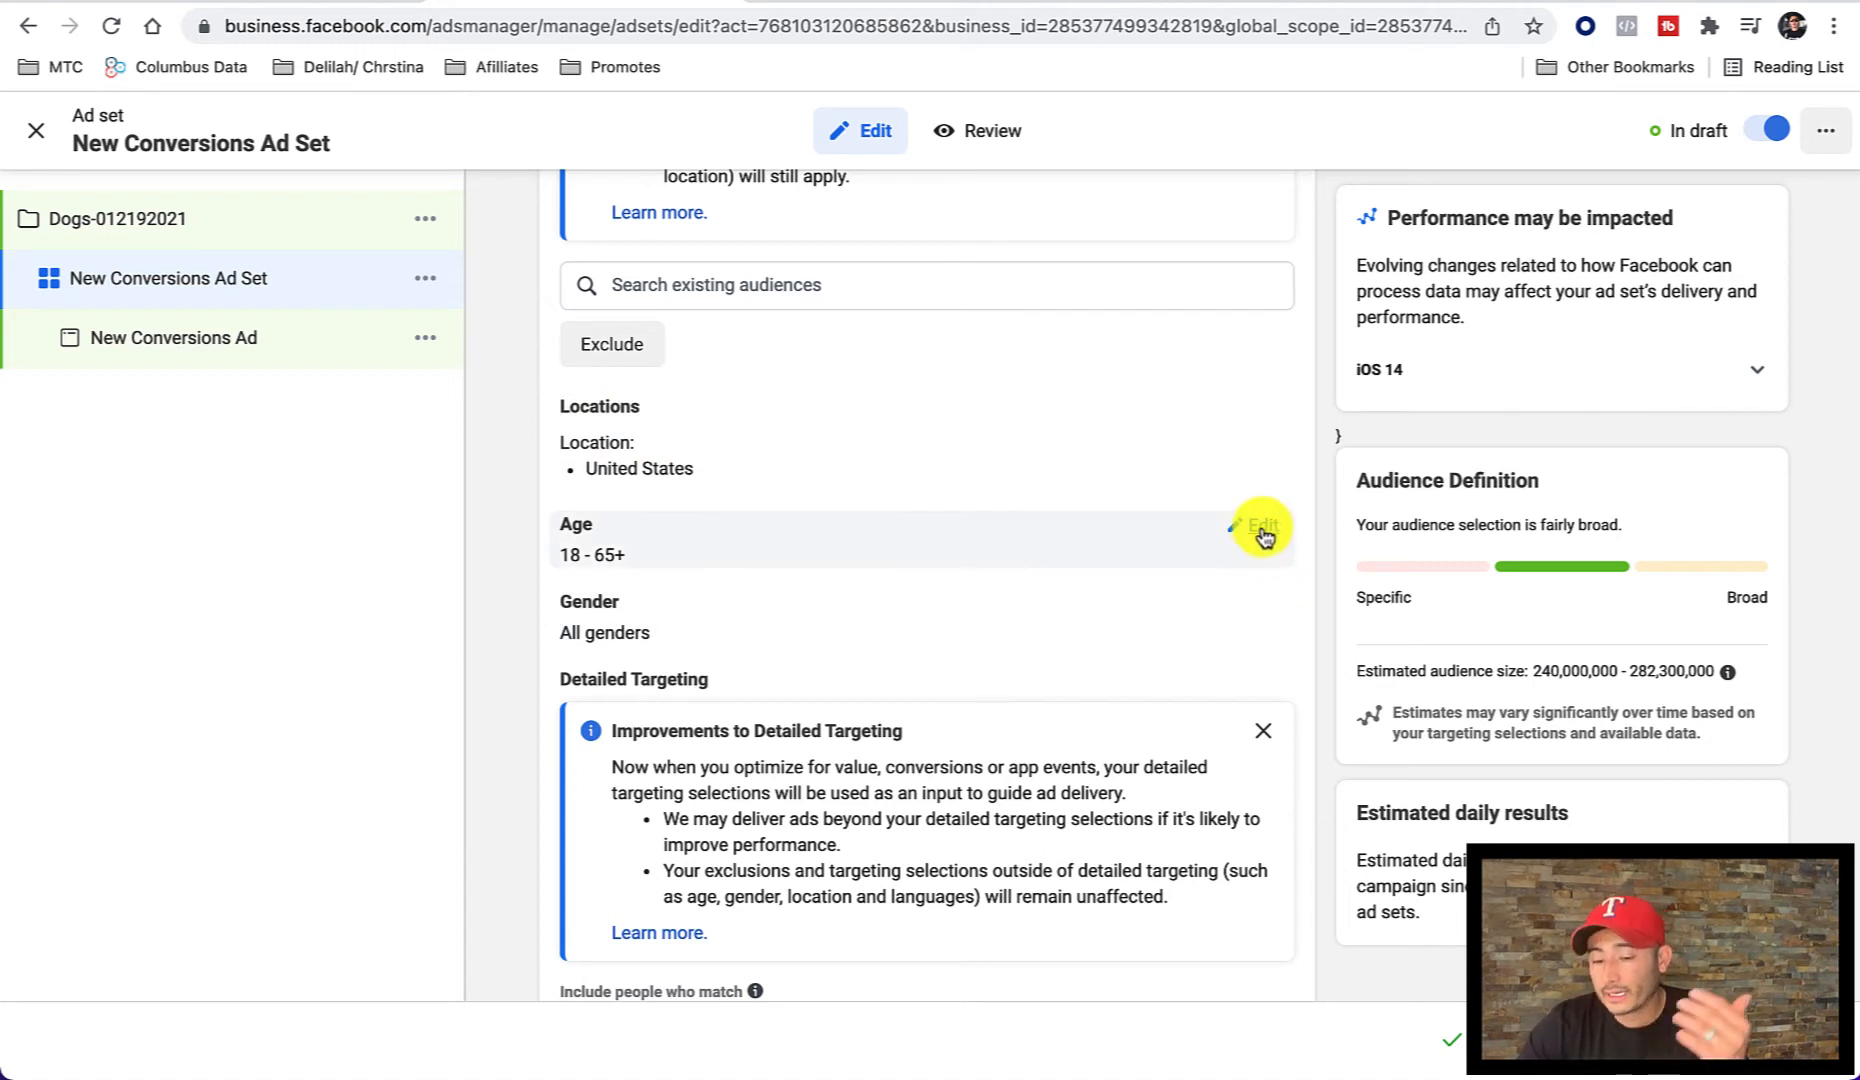
left_click(1258, 529)
left_click(646, 570)
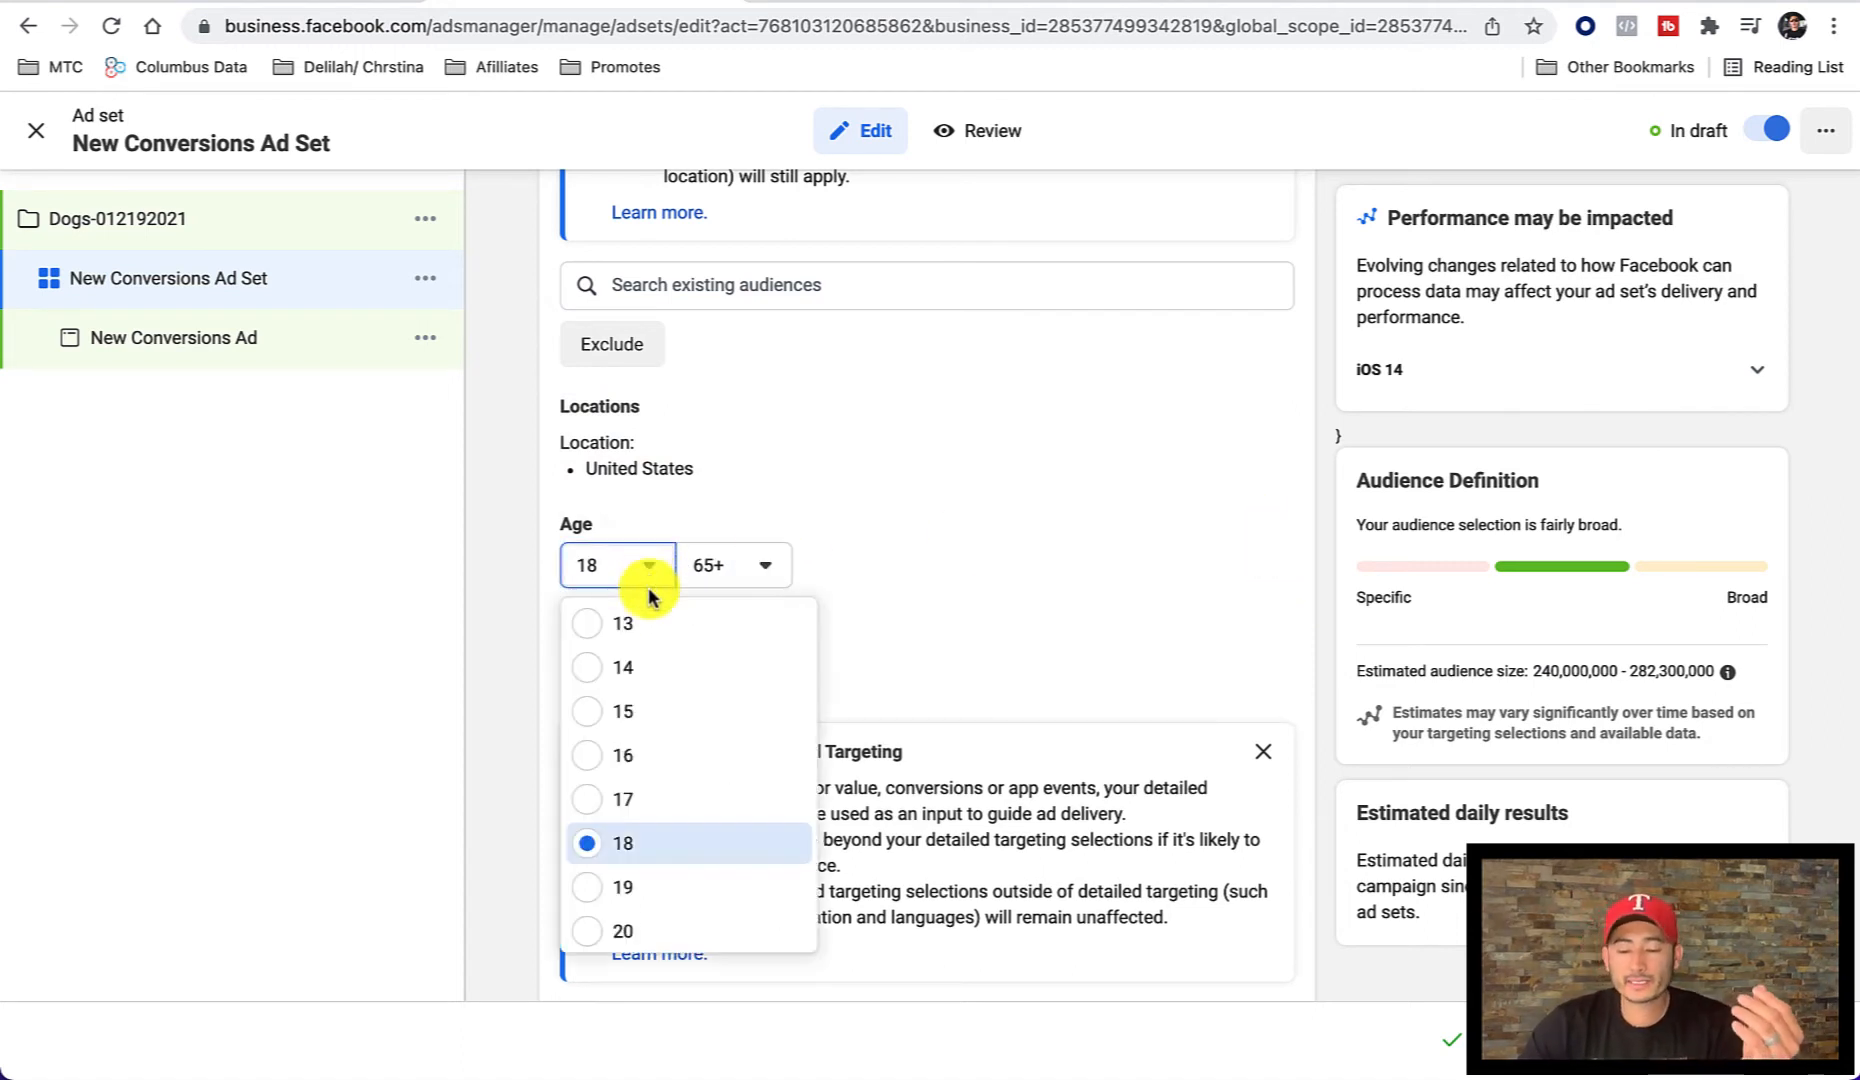
scroll(693, 817, "down", 1)
scroll(693, 817, "down", 4)
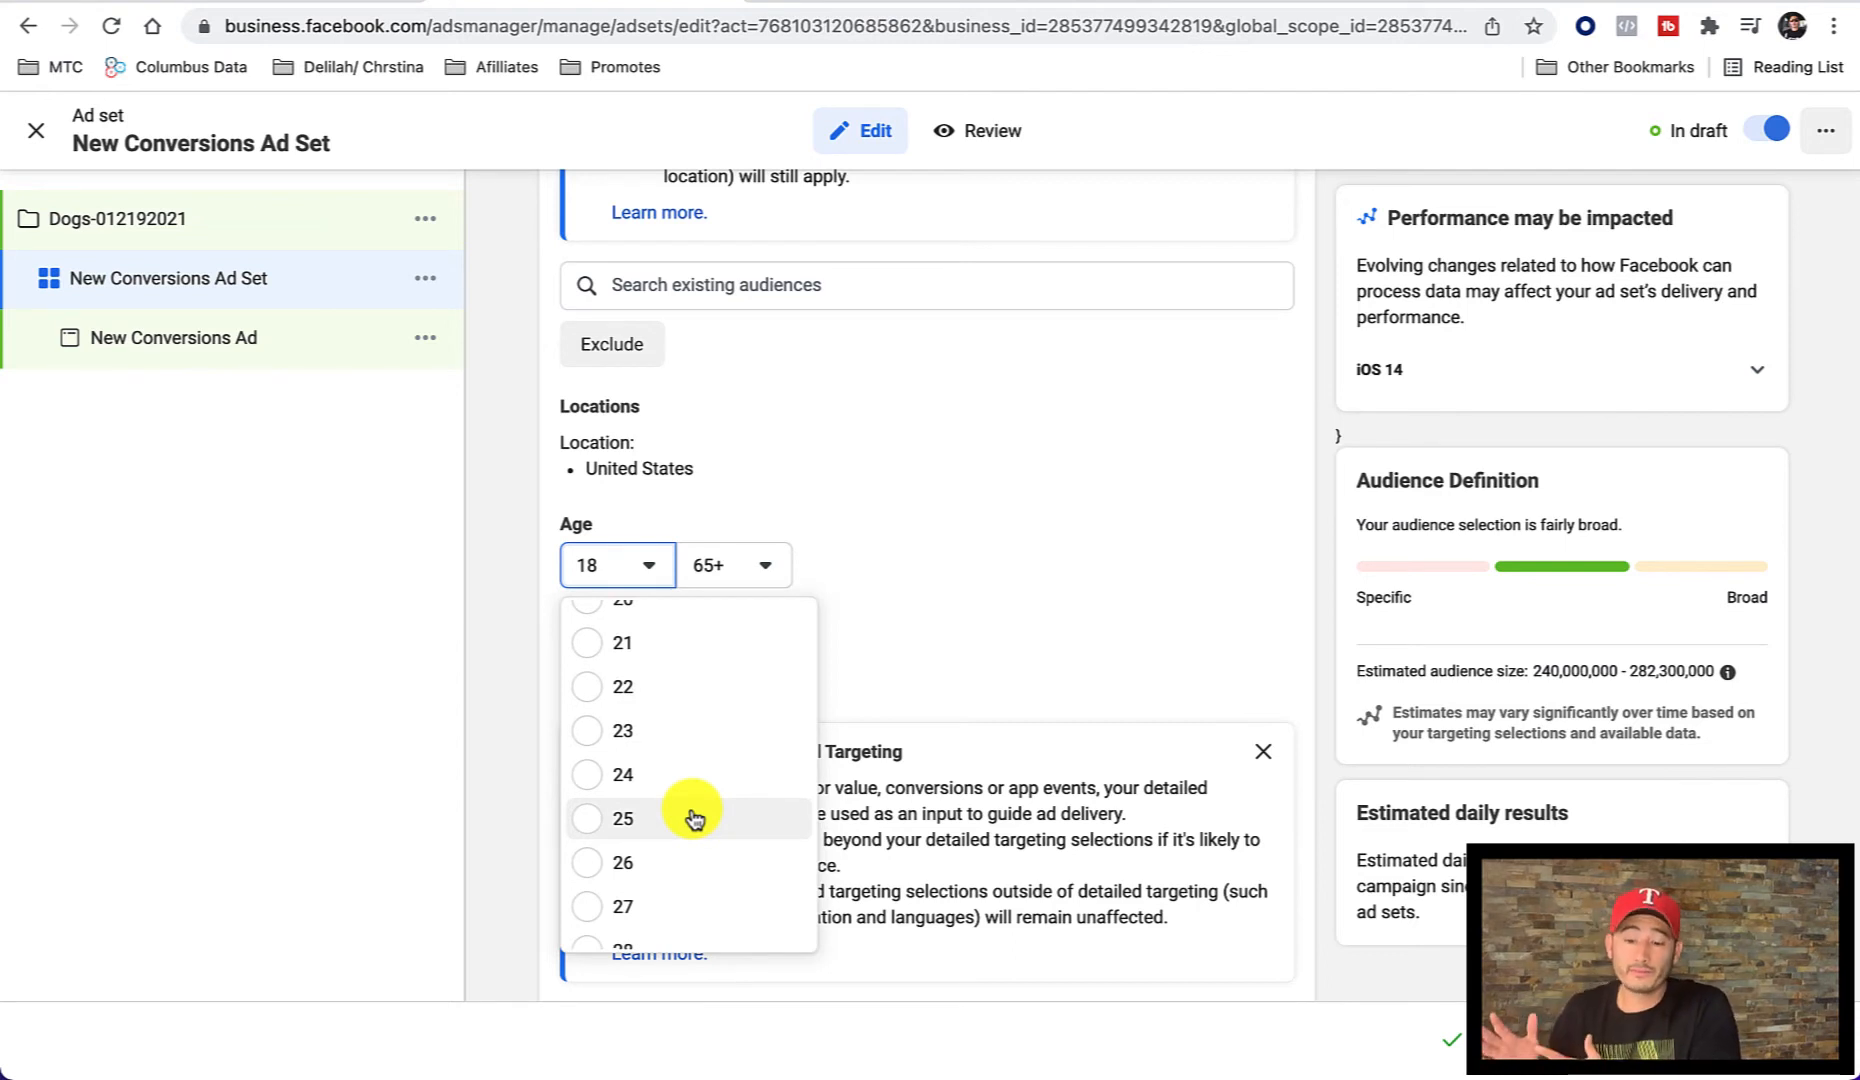
scroll(693, 817, "down", 4)
scroll(693, 817, "down", 1)
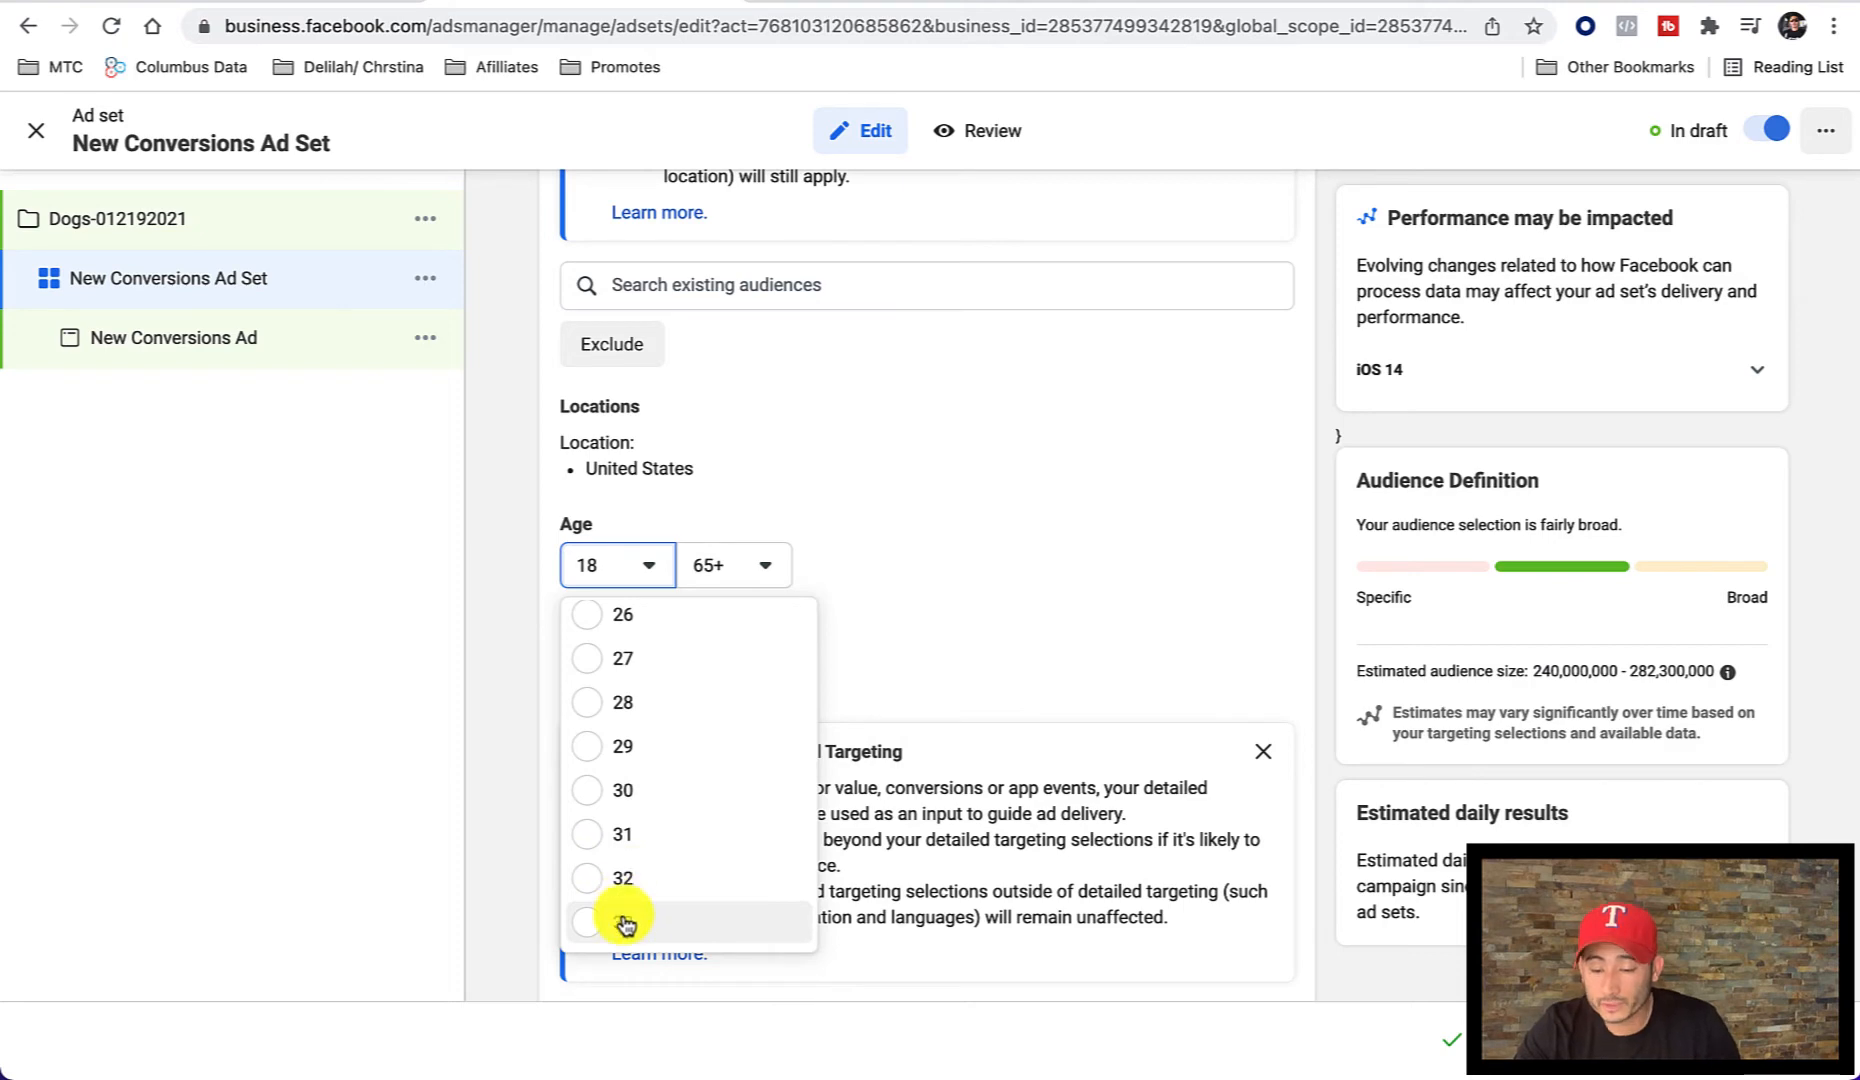
key("Return")
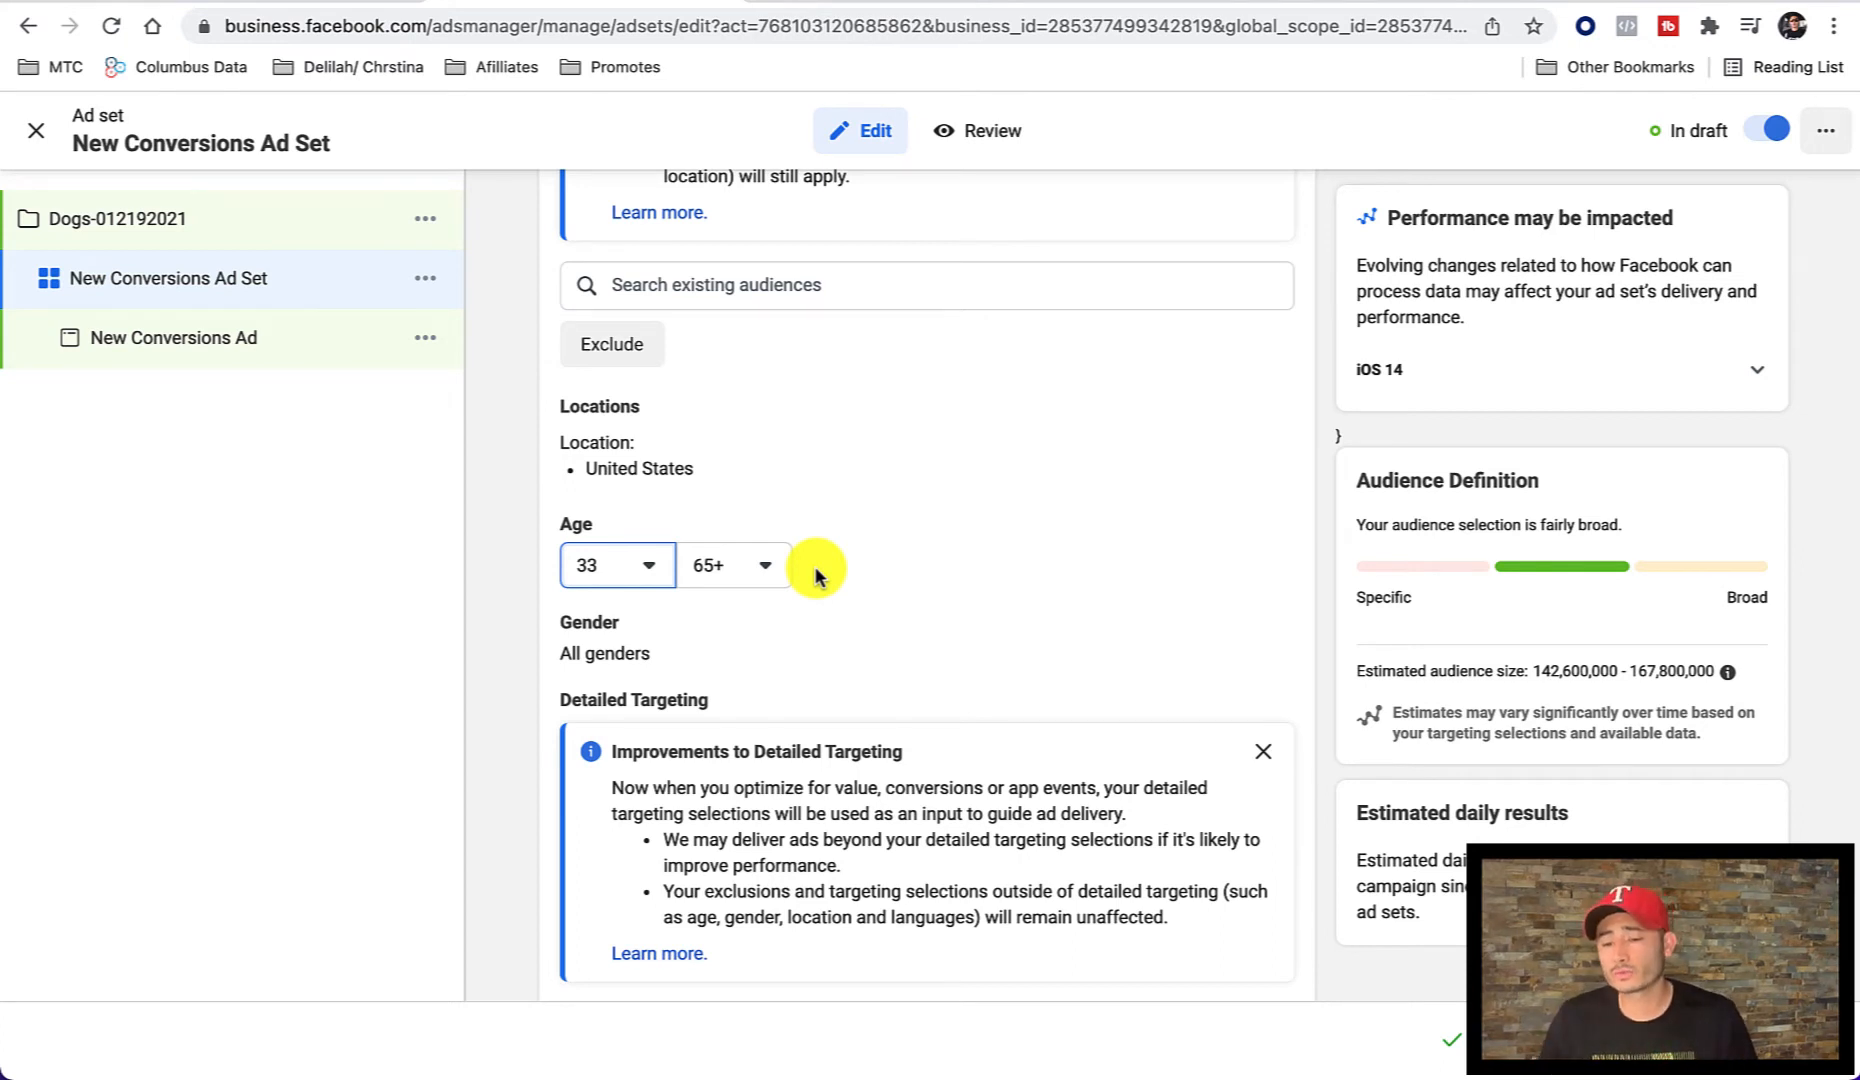
Step: Dismiss the Improvements to Detailed Targeting notice in the audience settings
scroll(895, 586, "down", 3)
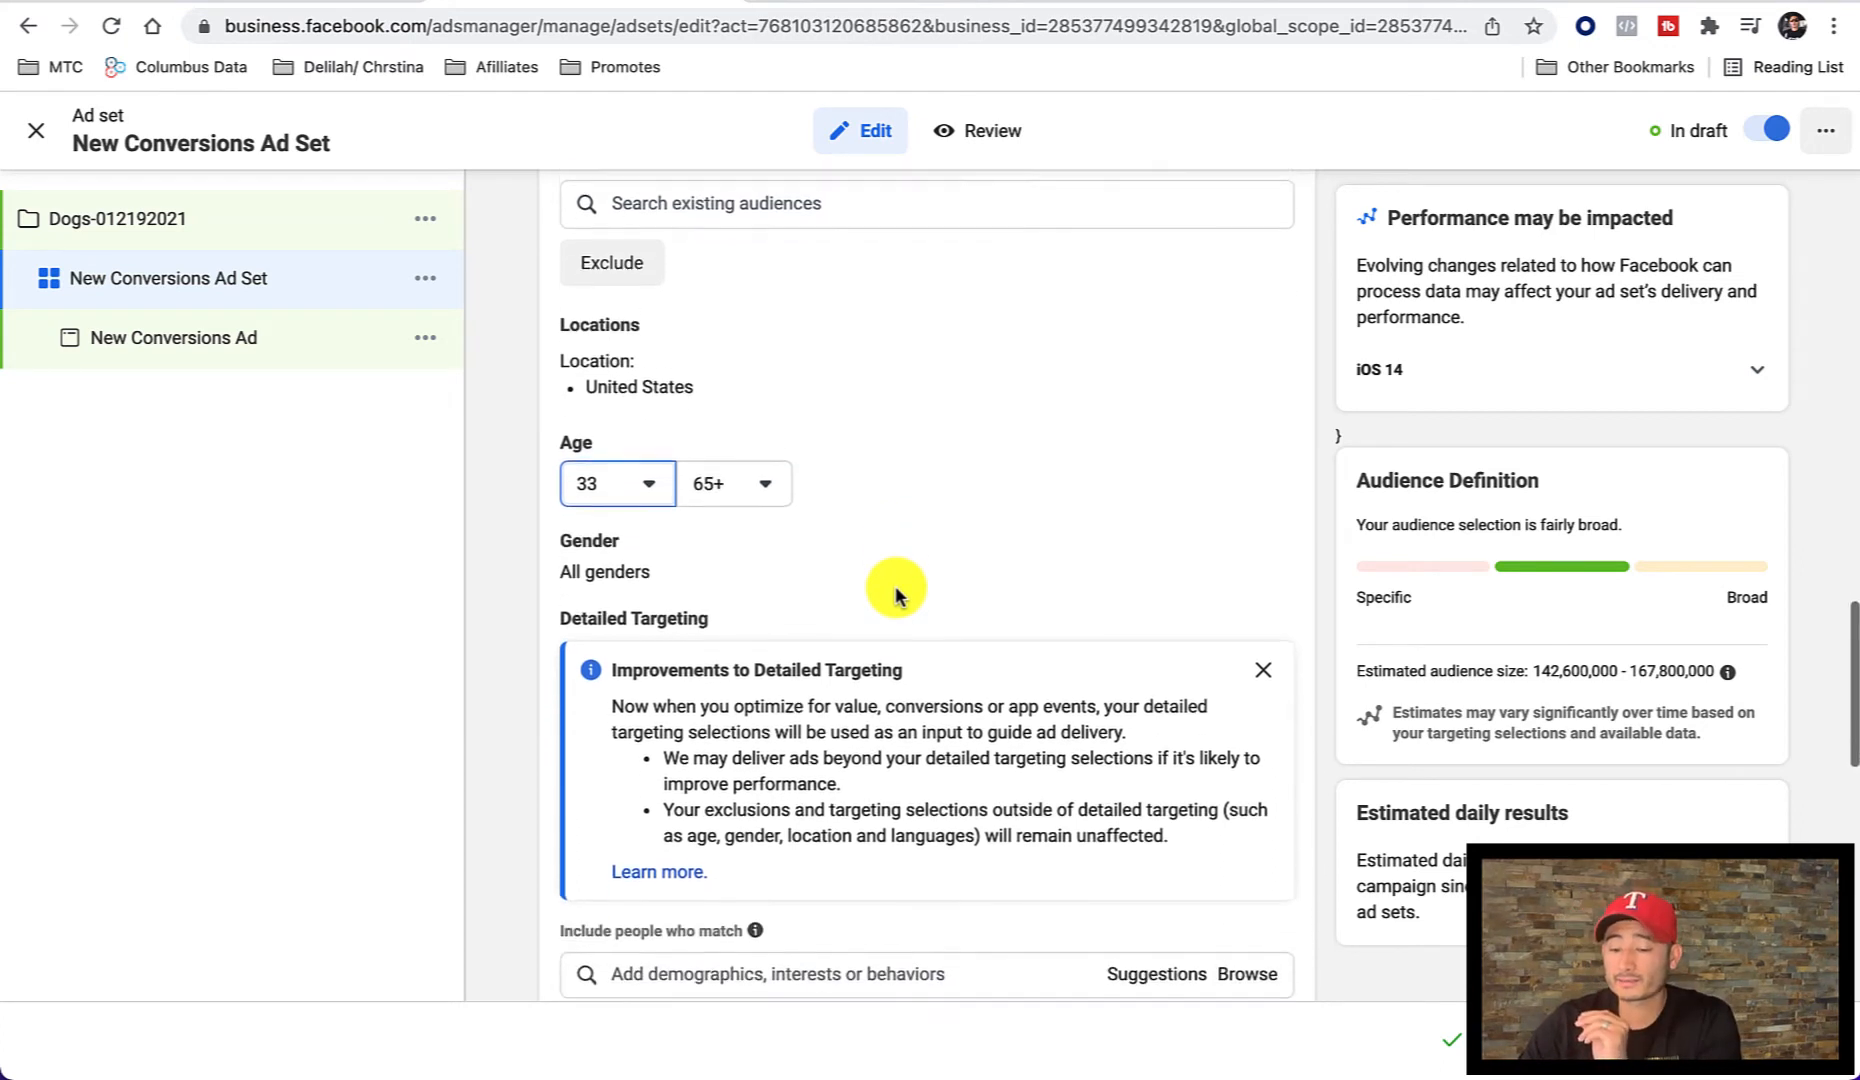
scroll(896, 588, "down", 4)
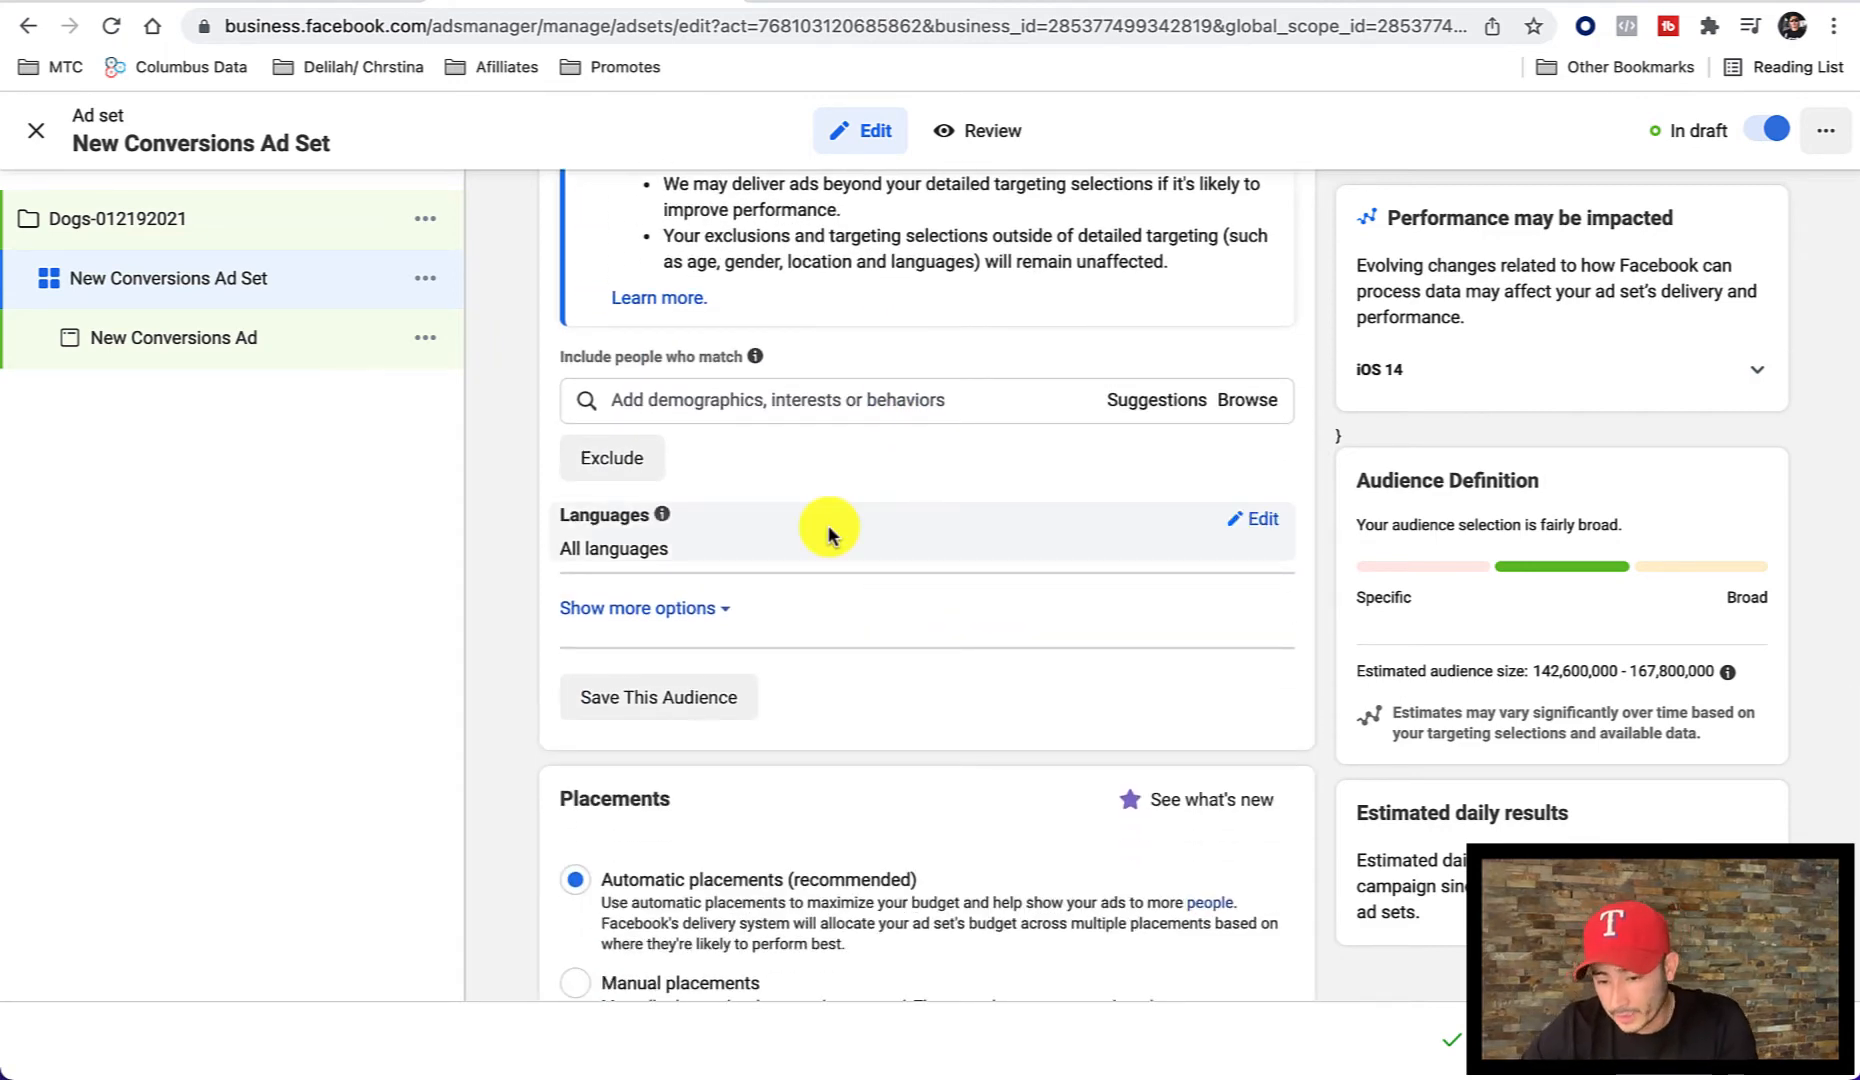
scroll(830, 528, "up", 2)
scroll(828, 533, "down", 1)
scroll(828, 530, "up", 1)
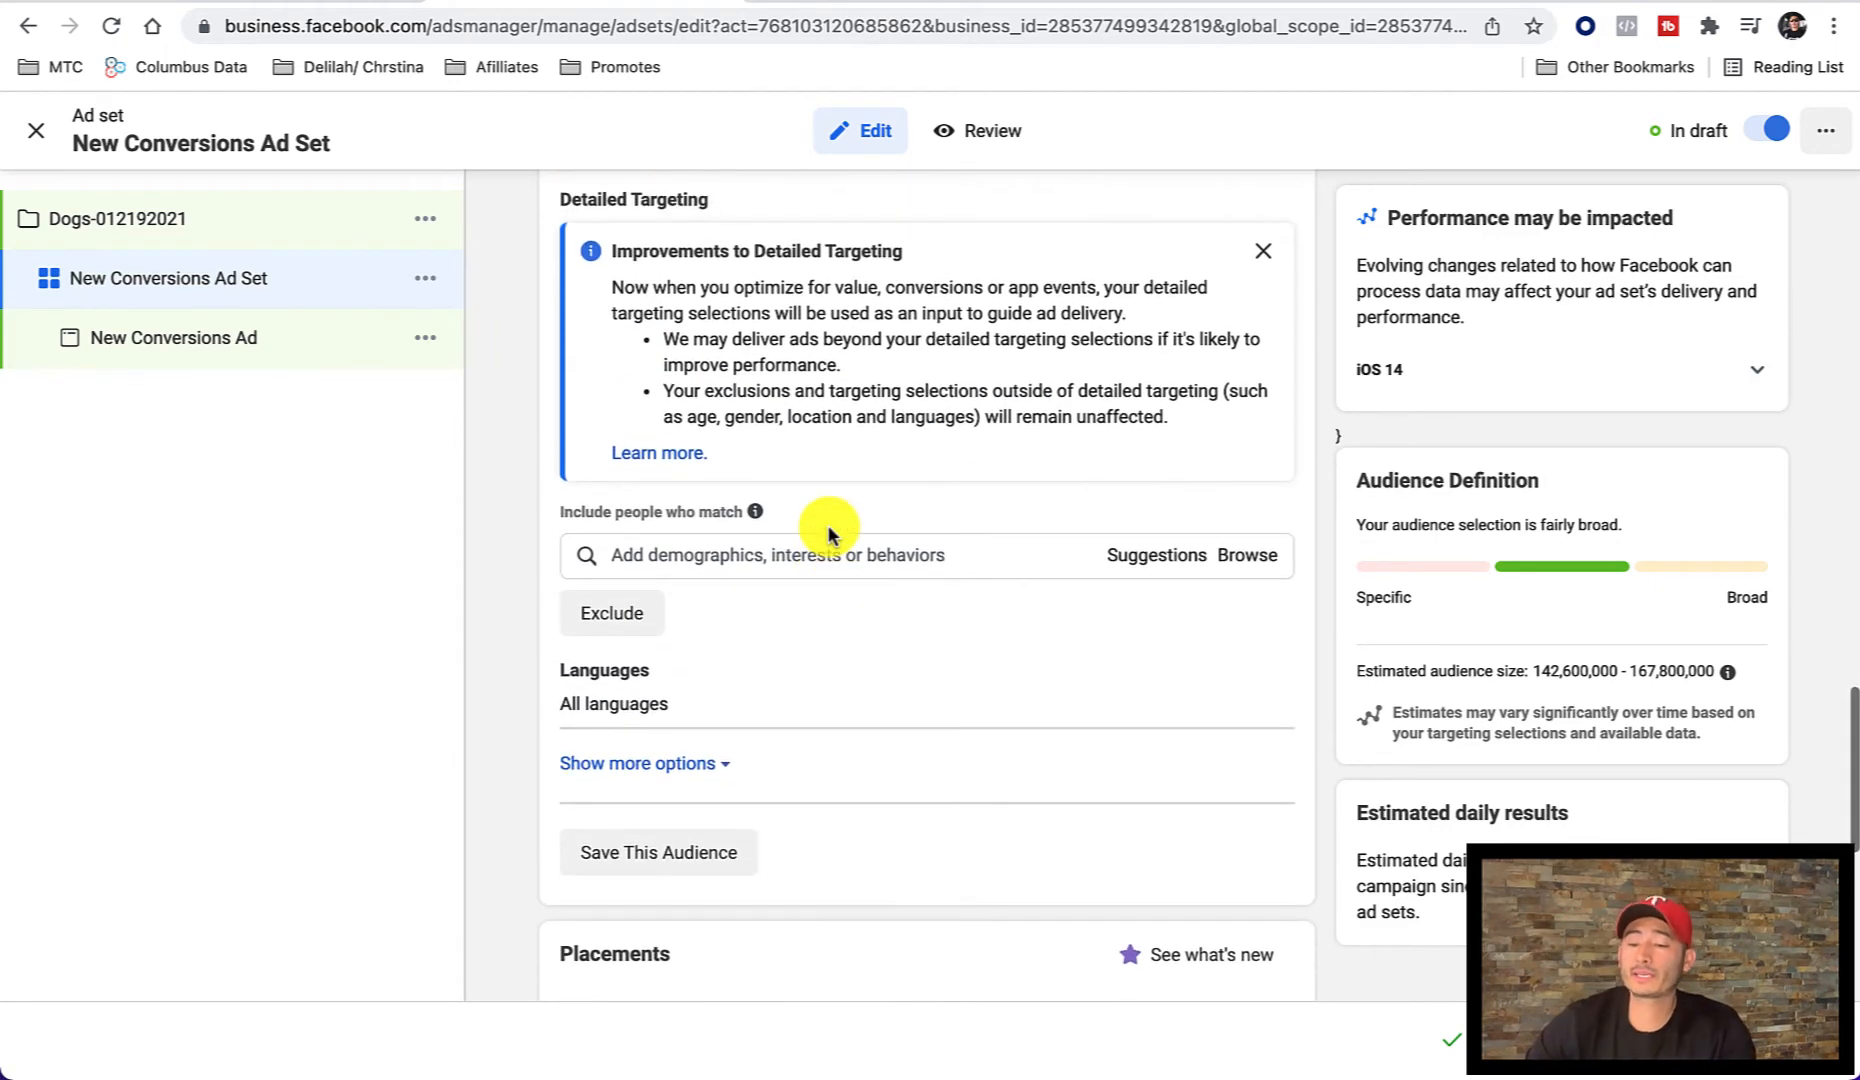
left_click(1268, 250)
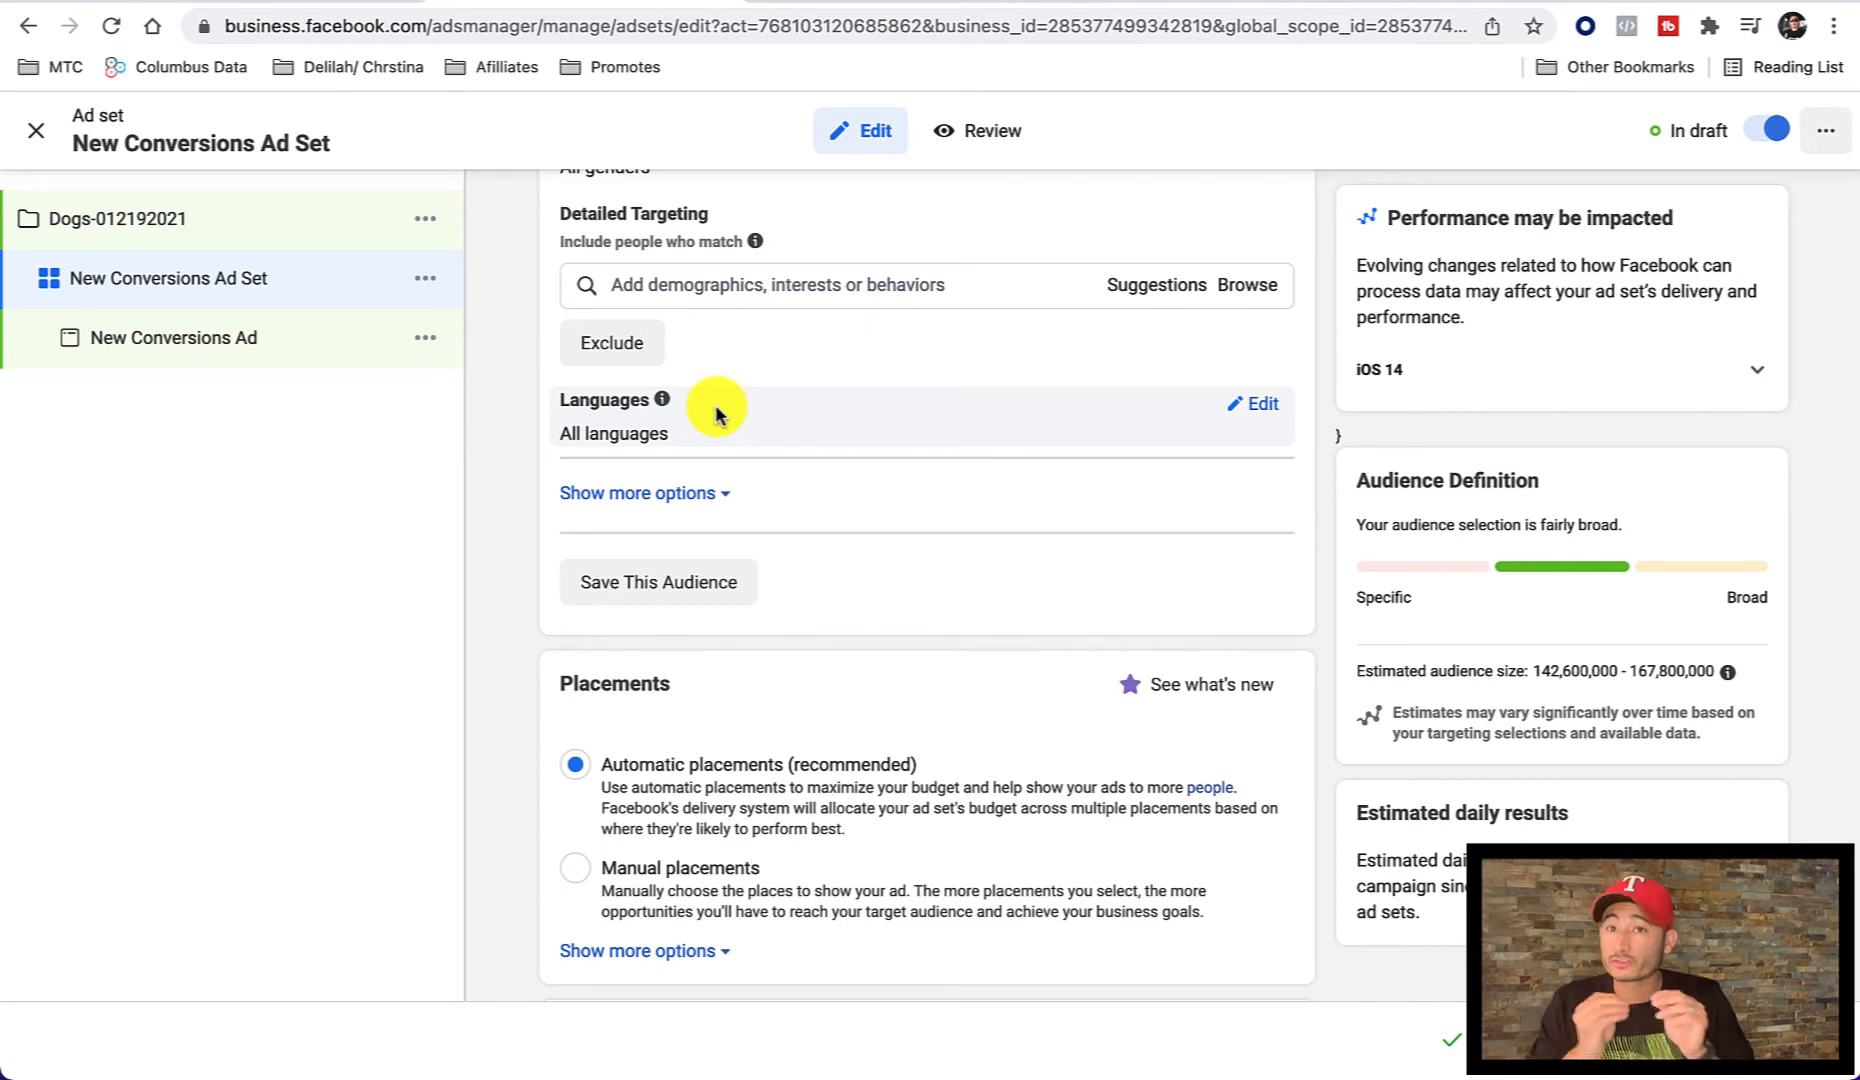
Step: Add the Dogs interest from Hobbies and activities > Pets to the ad set's detailed targeting
left_click(768, 290)
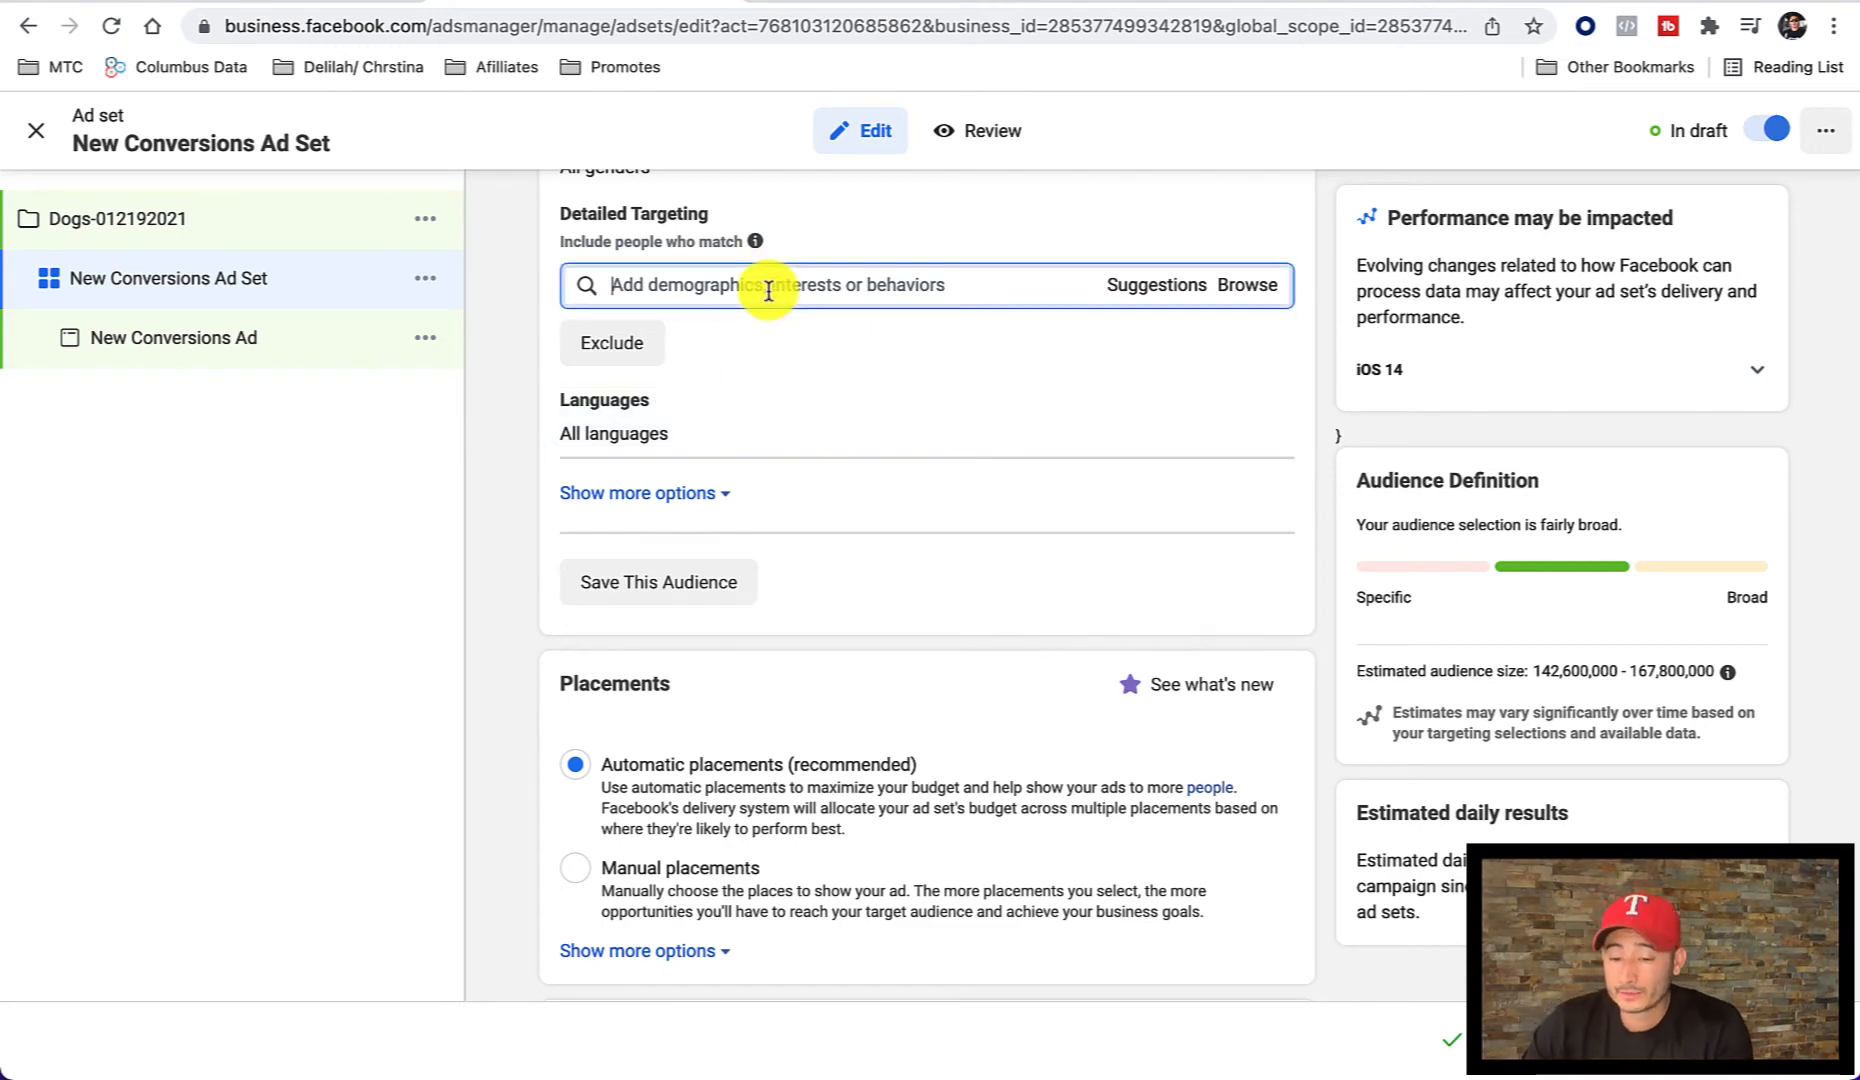
type("dog")
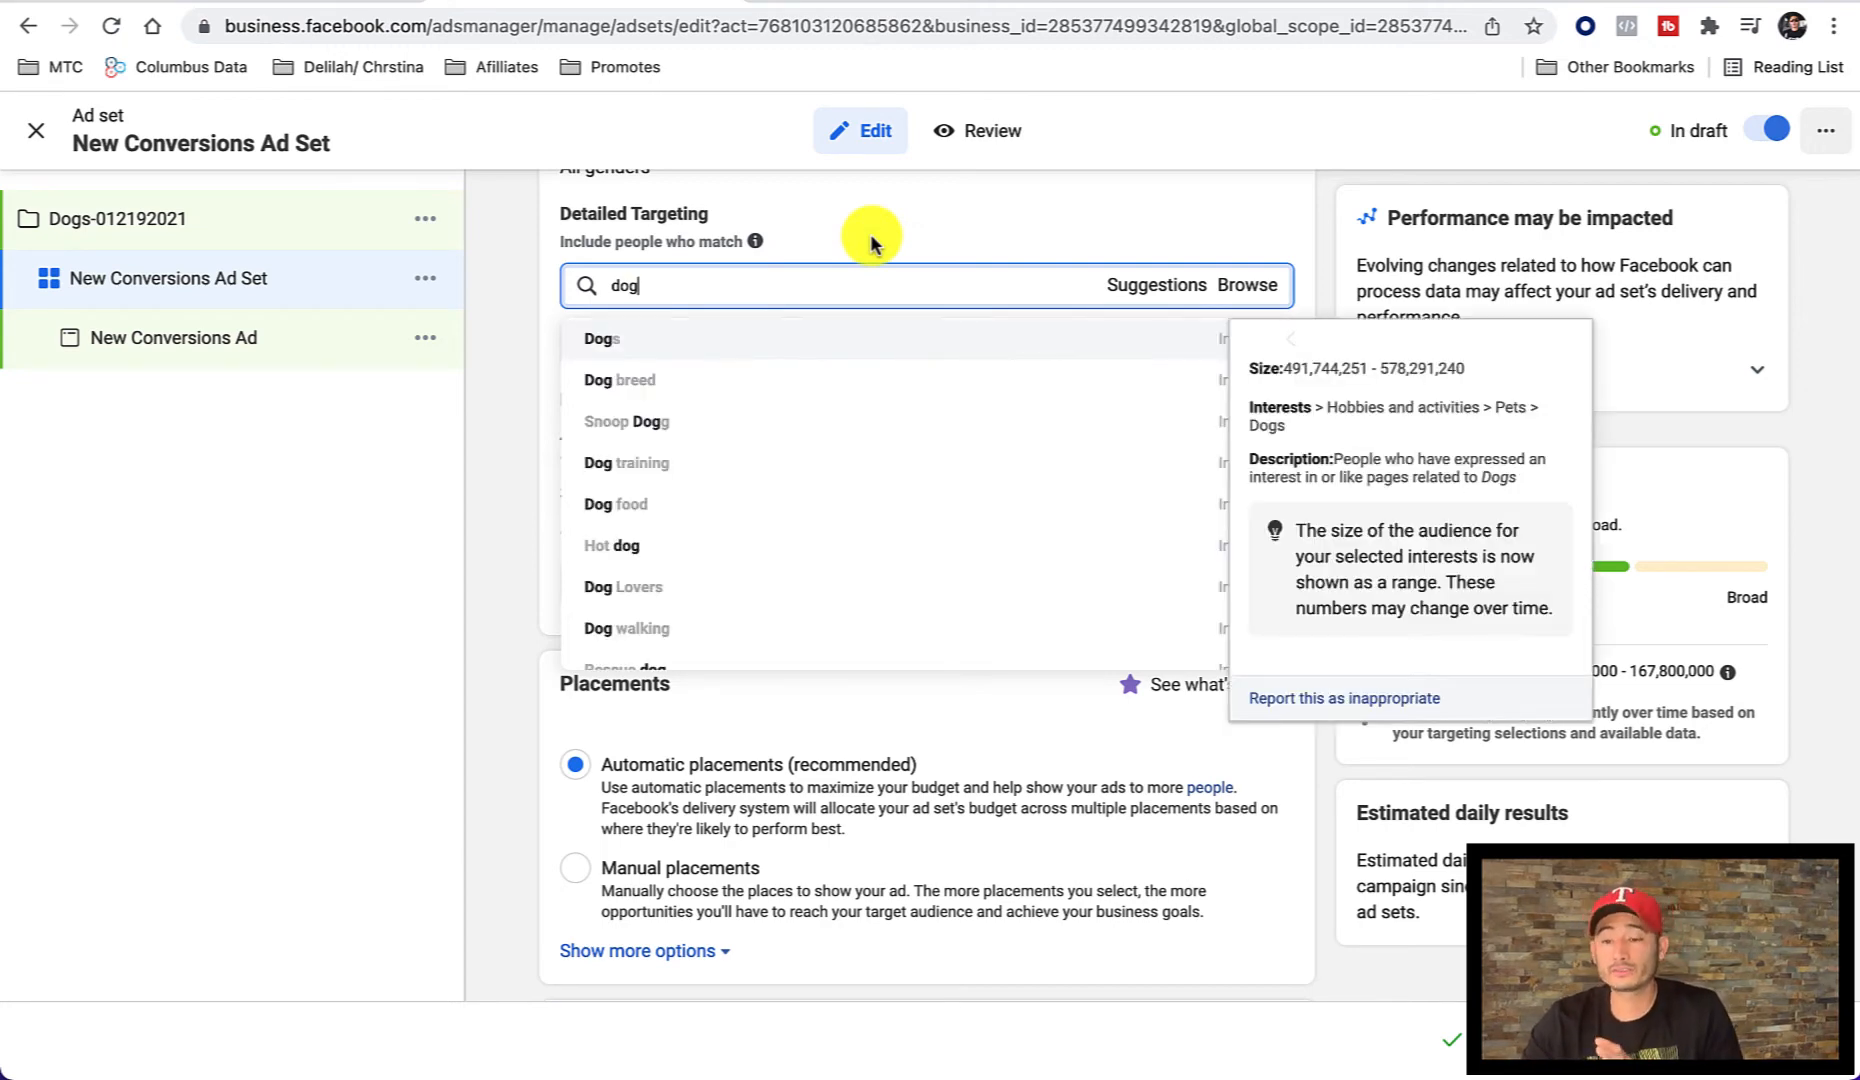
mouse_move(797, 324)
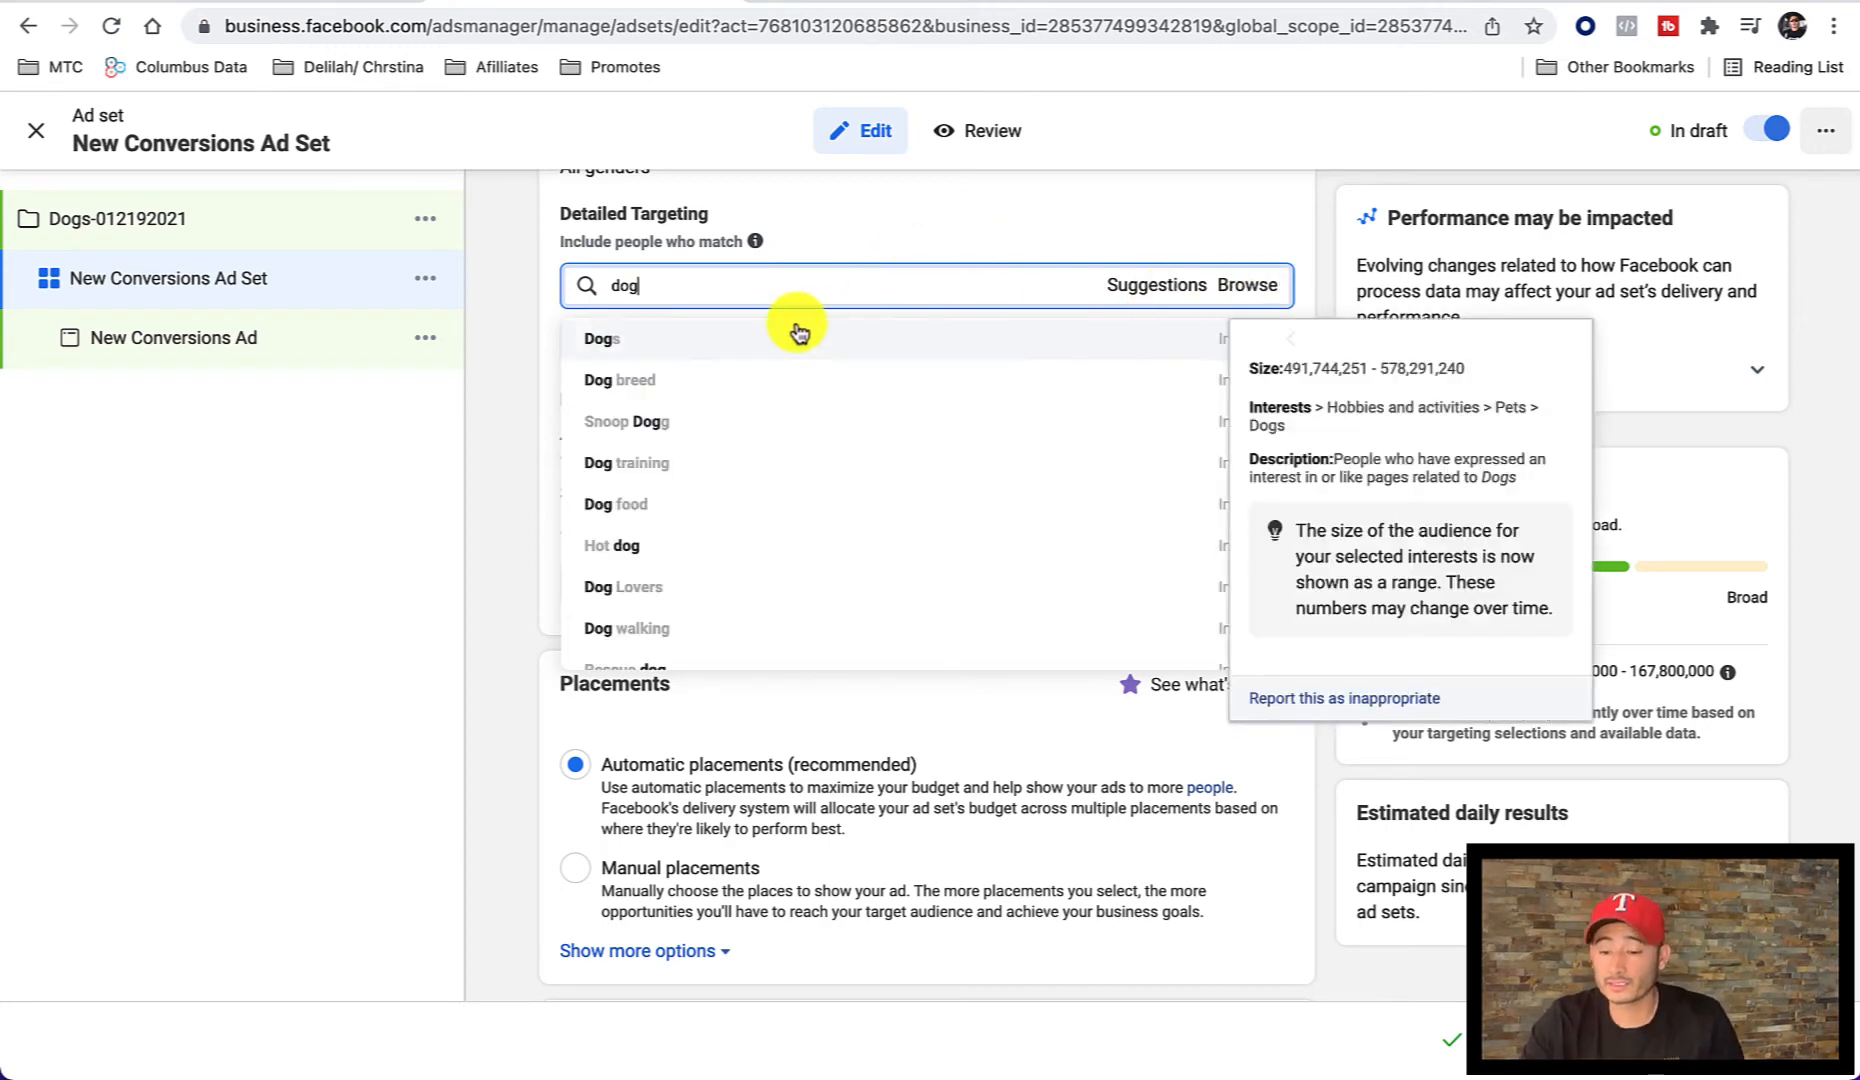
left_click(636, 343)
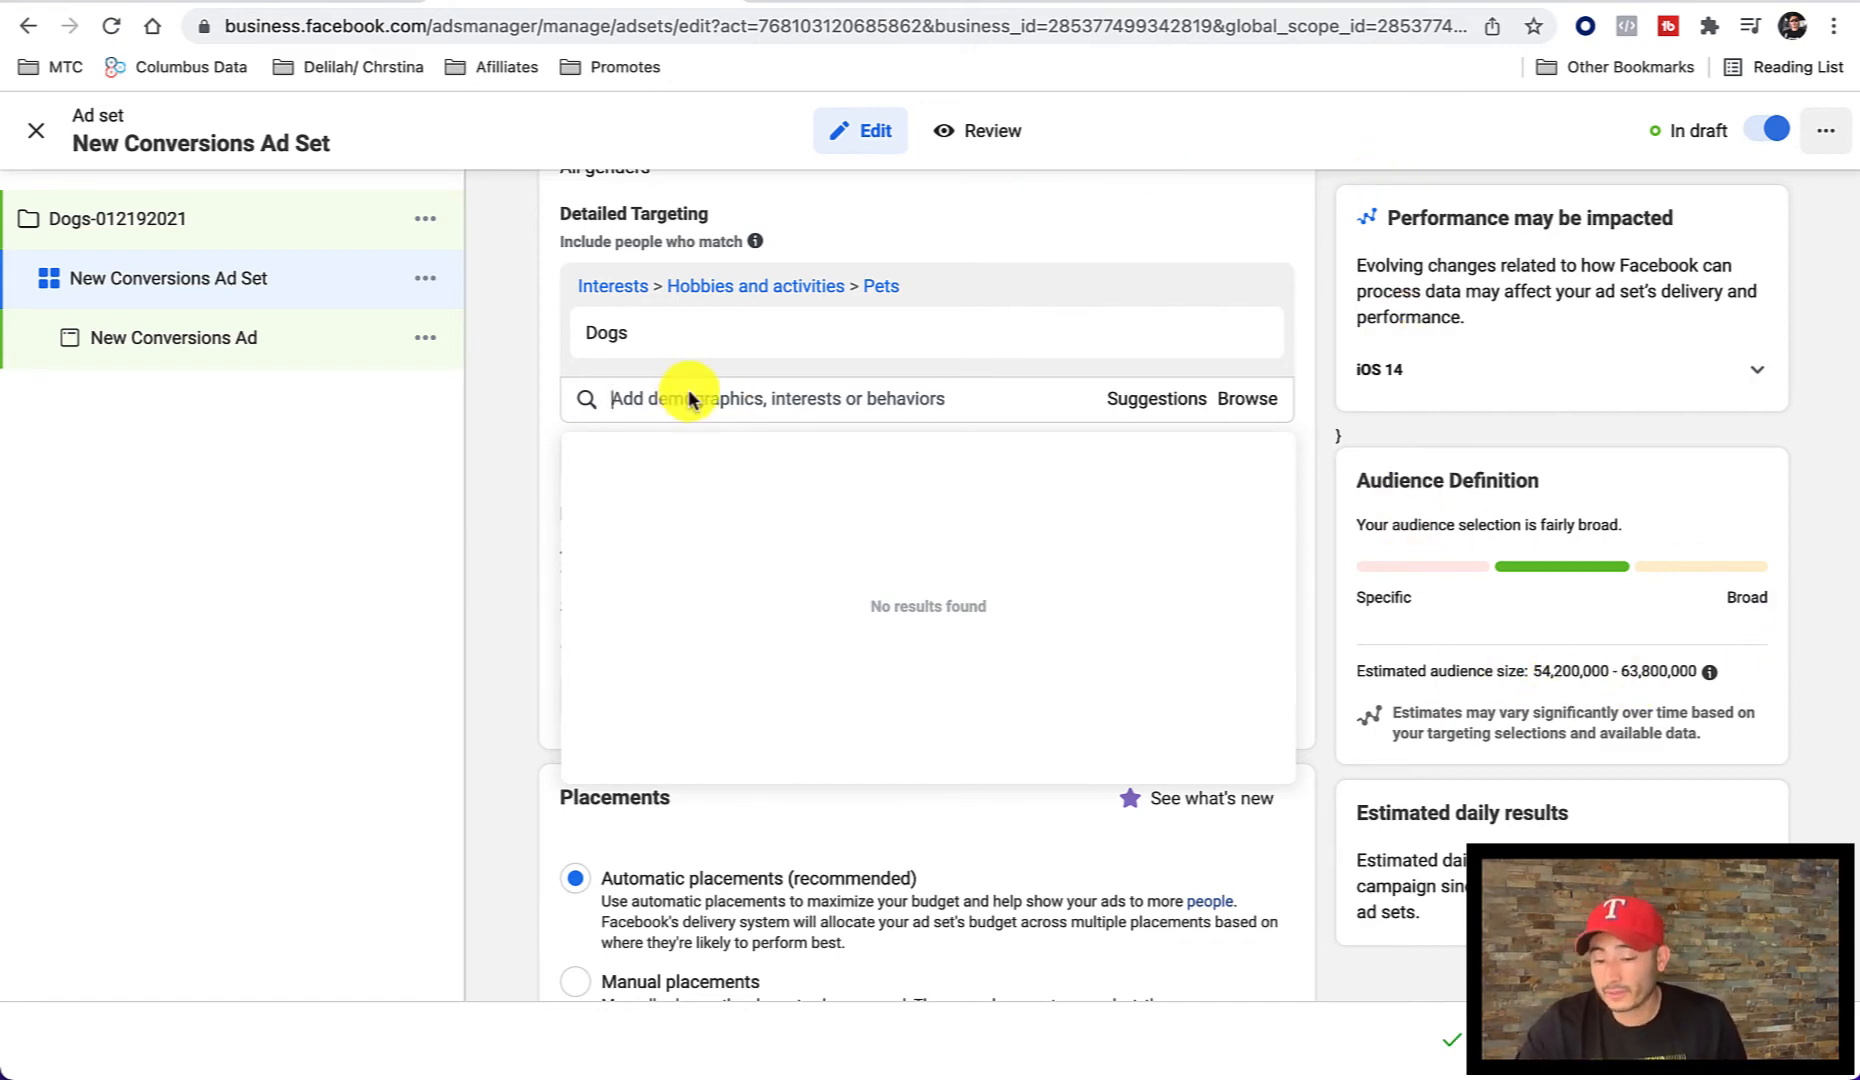
Step: Add the Dog training interest alongside Dogs in the detailed targeting
scroll(1019, 417, "up", 3)
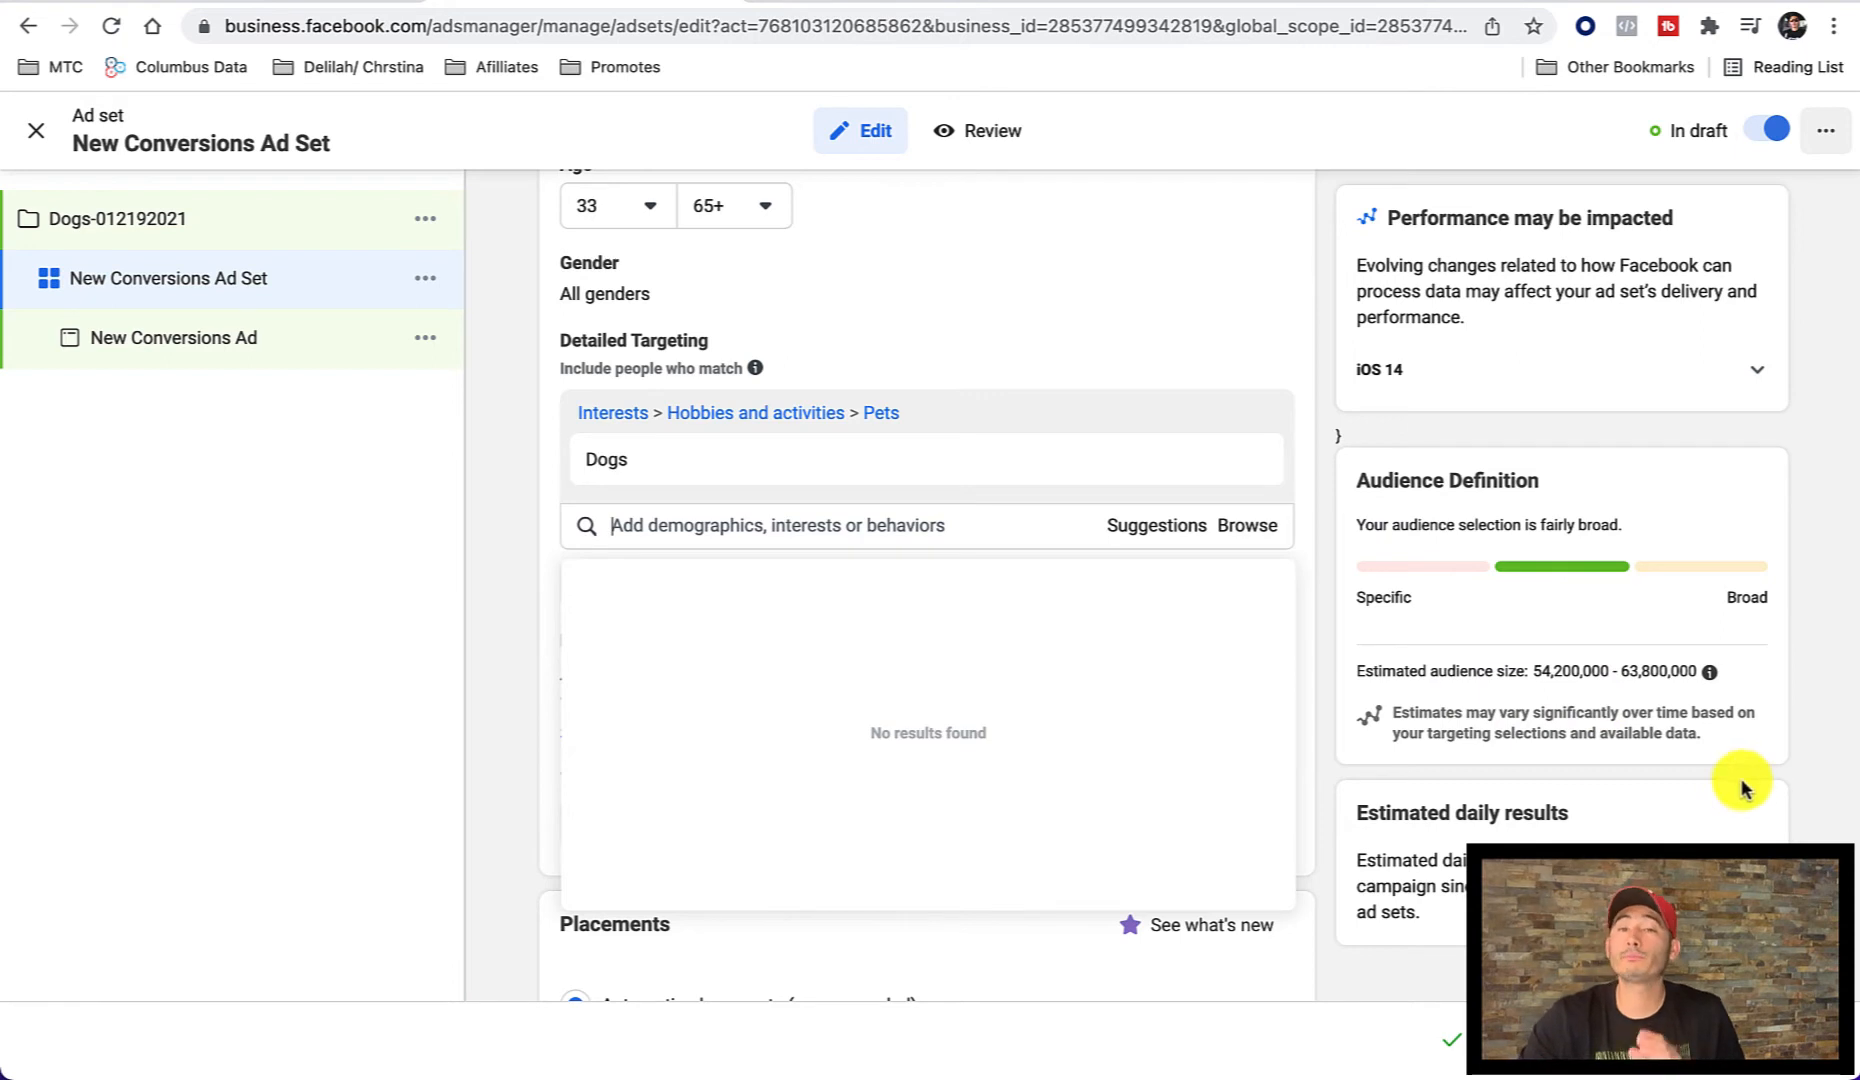
scroll(810, 505, "down", 3)
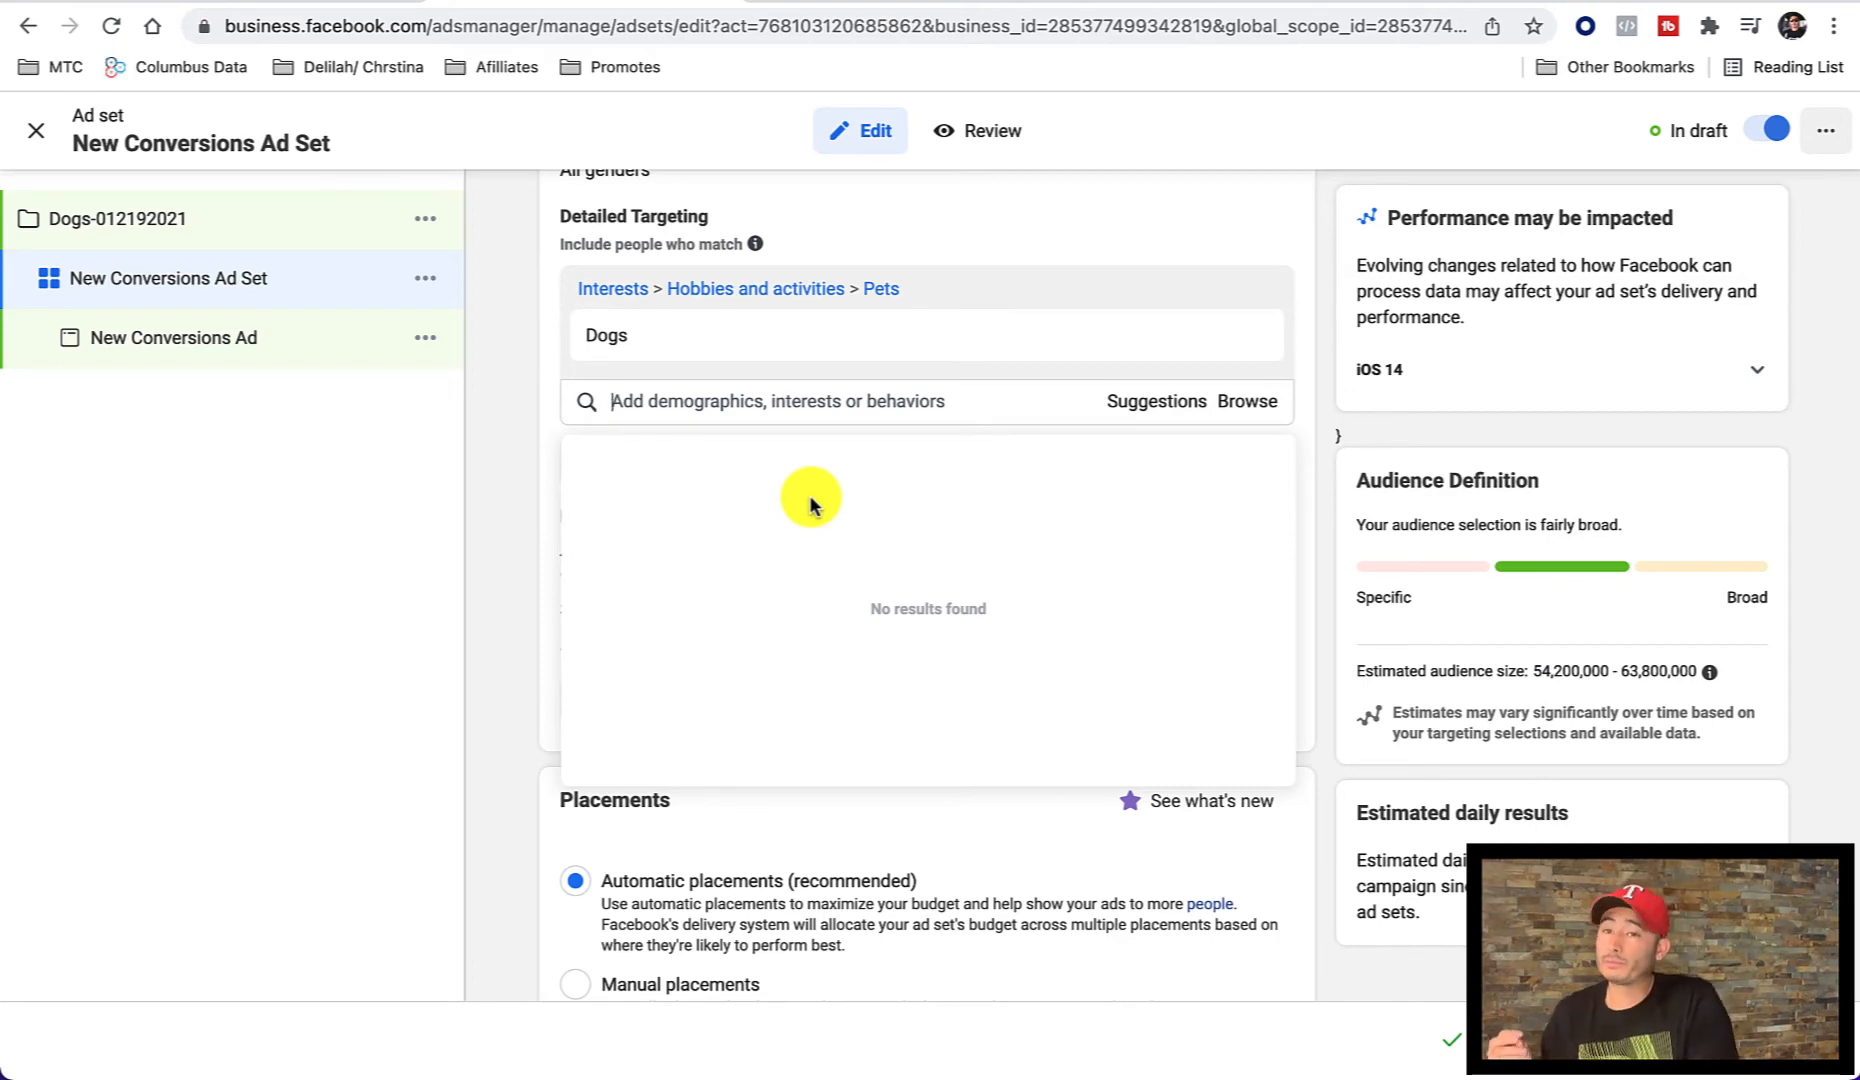
left_click(761, 405)
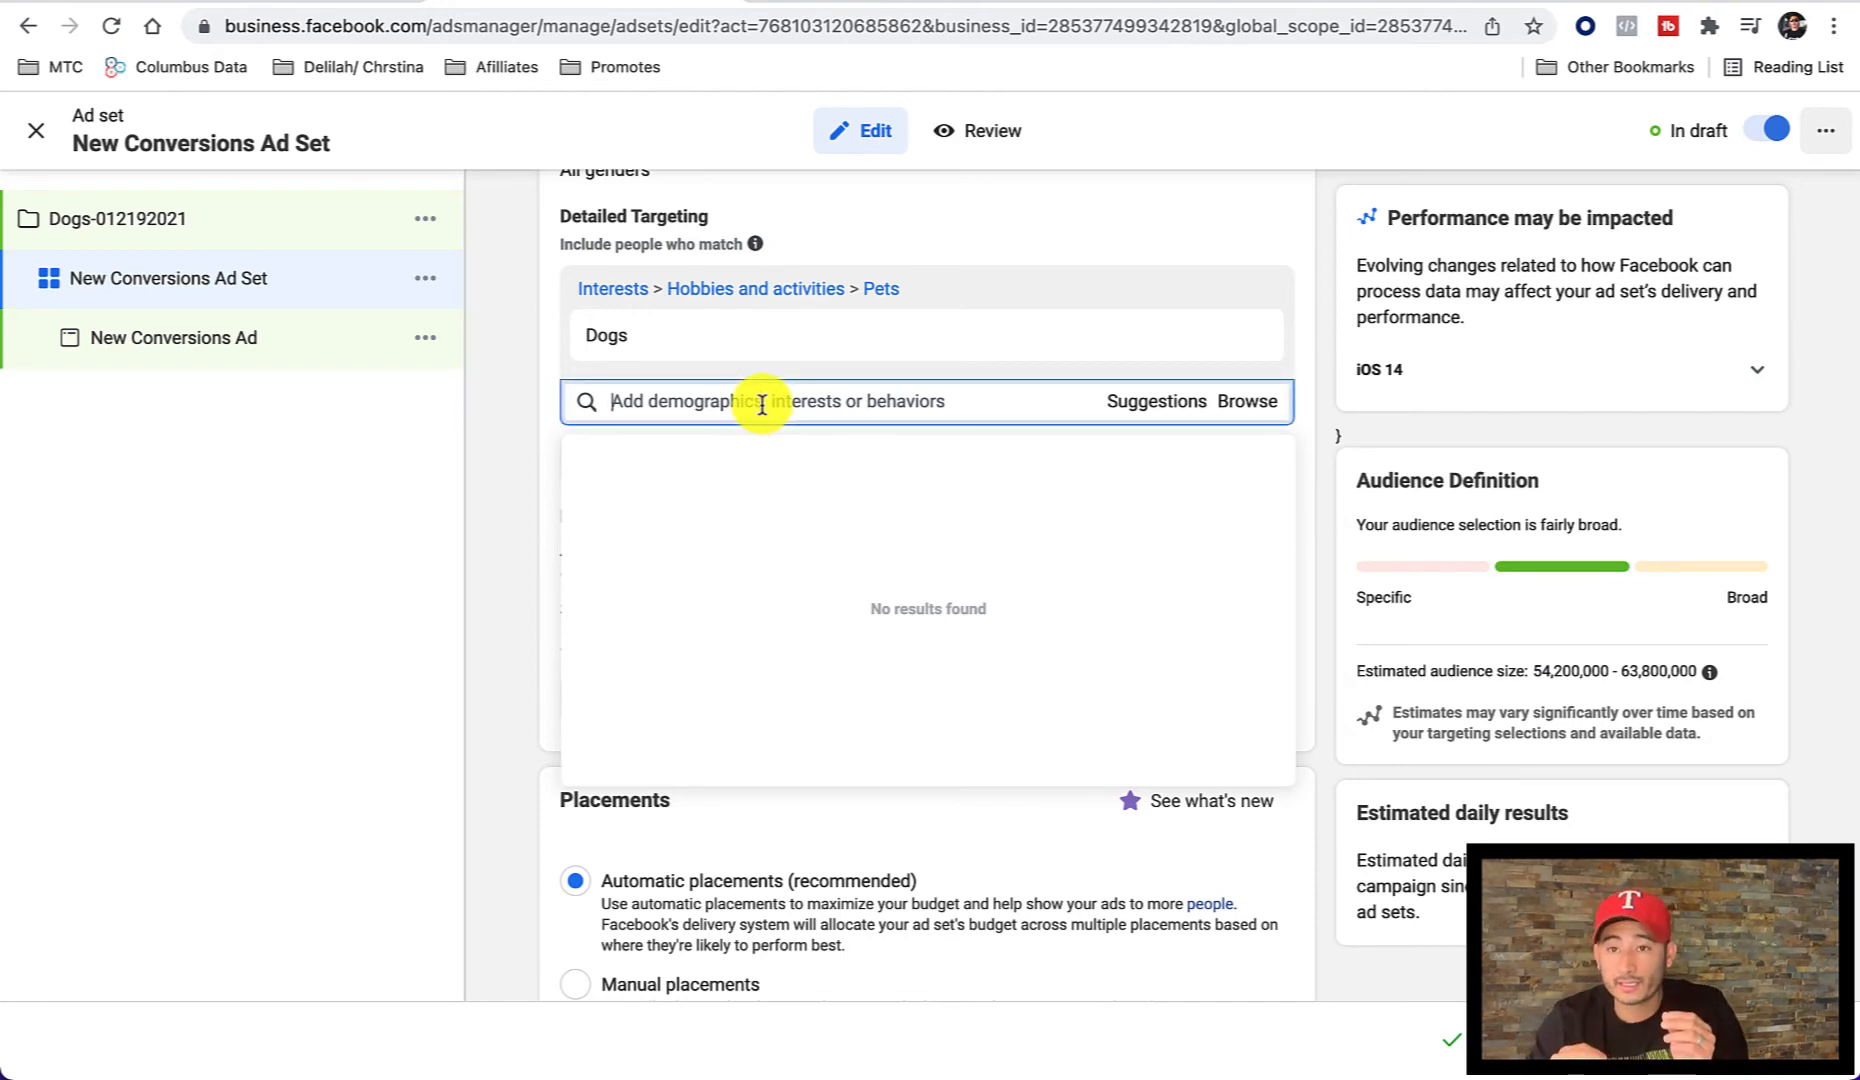
type("dog tr")
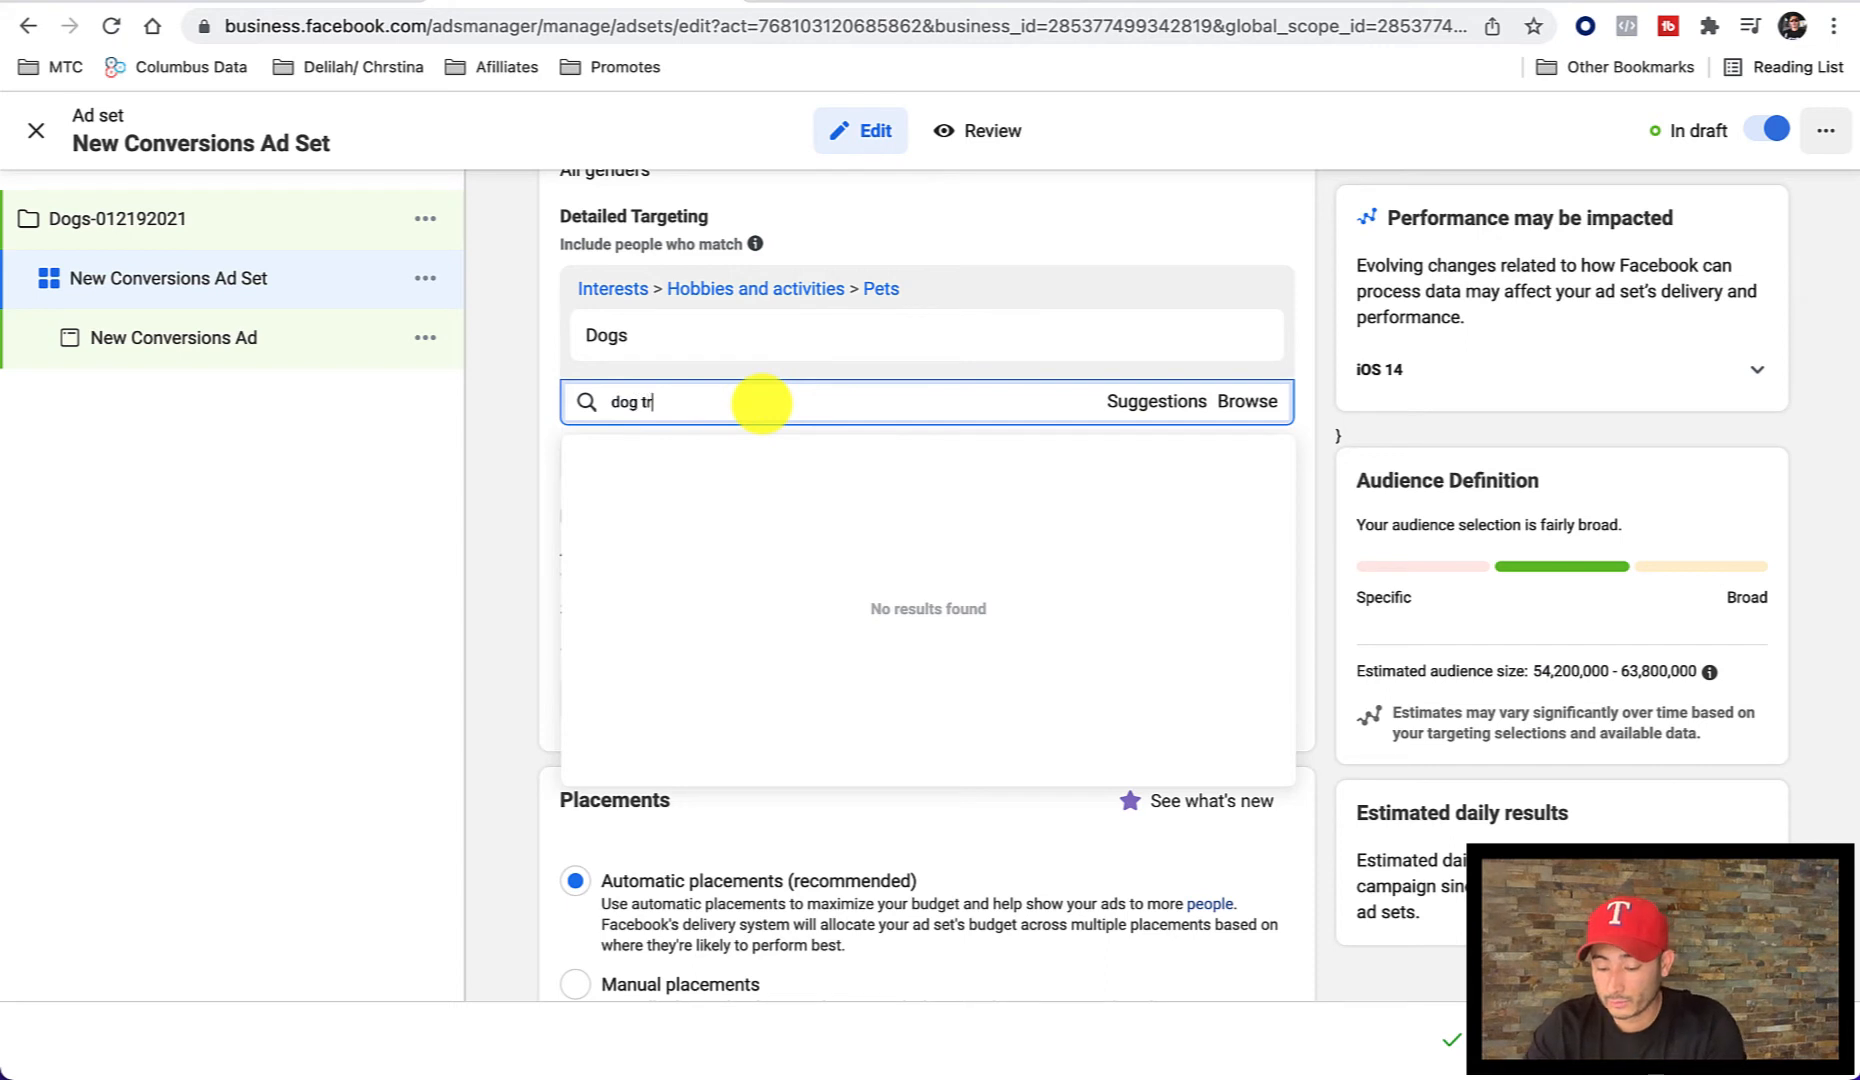
type("aining")
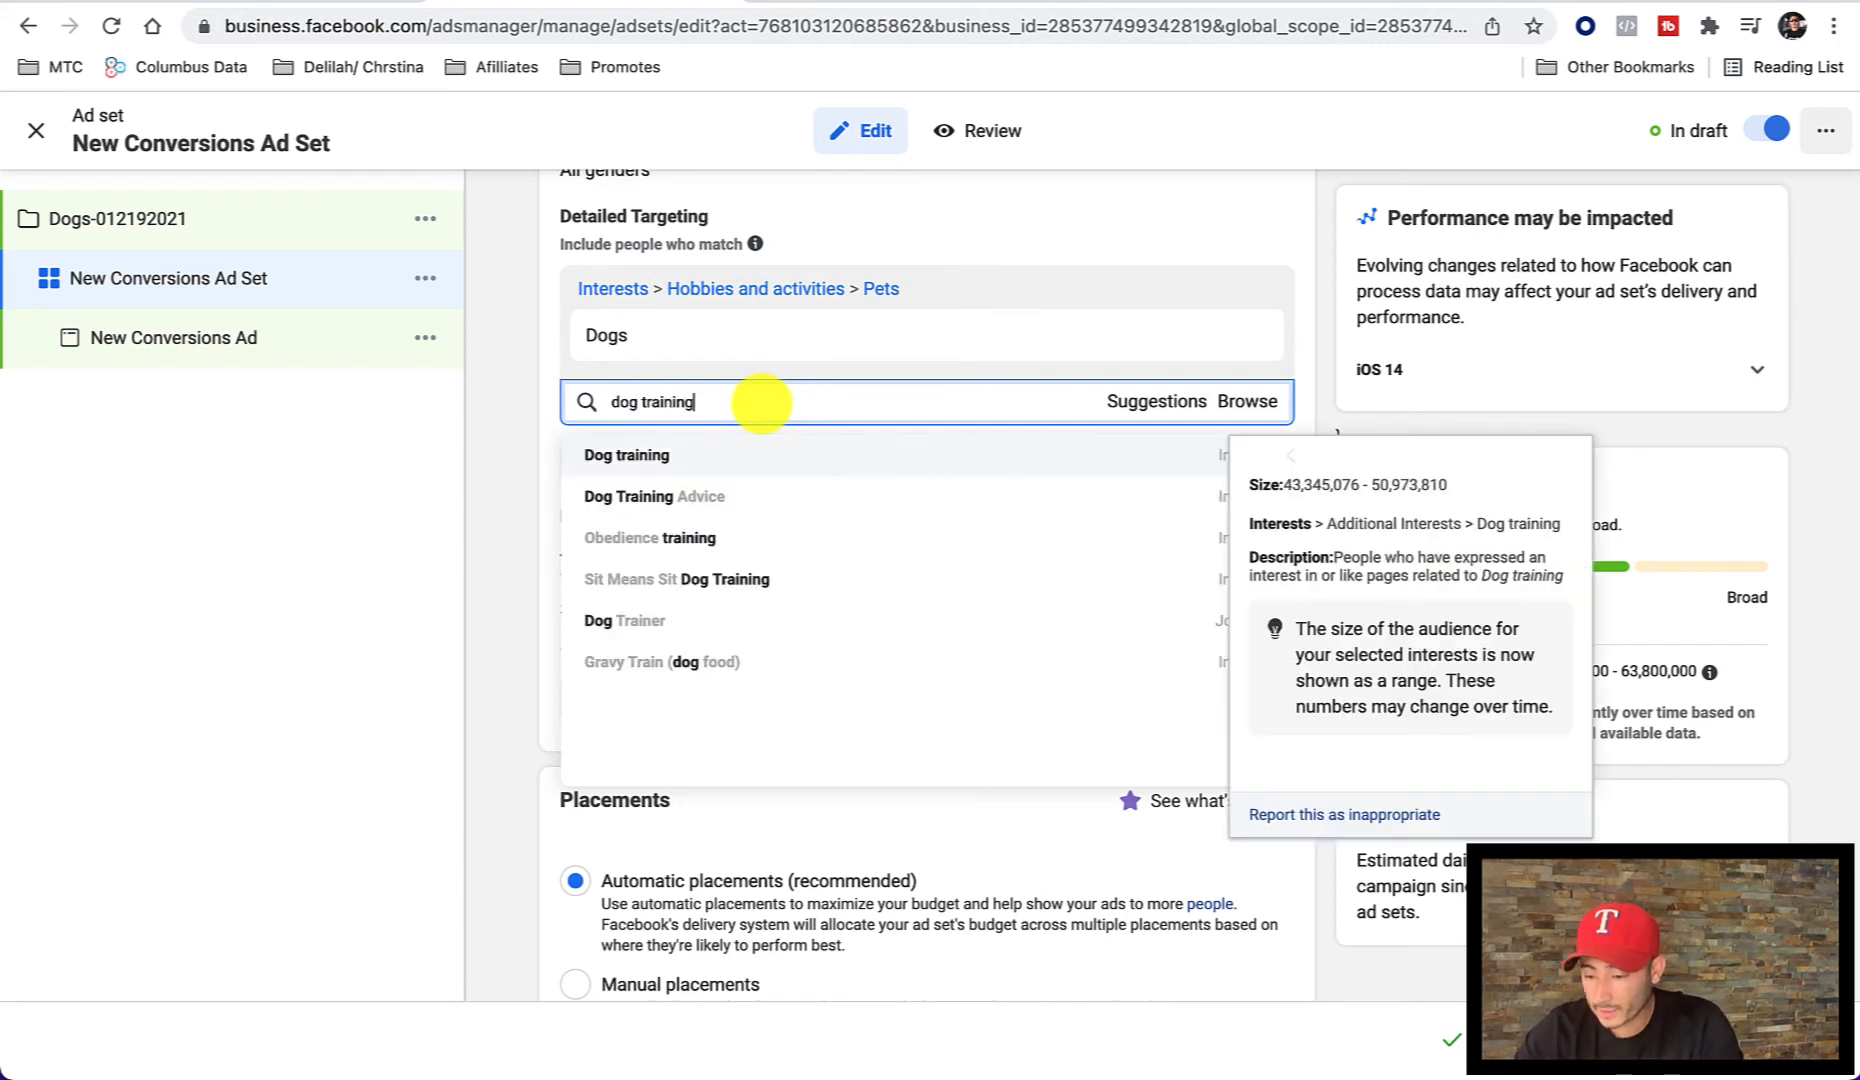
left_click(643, 466)
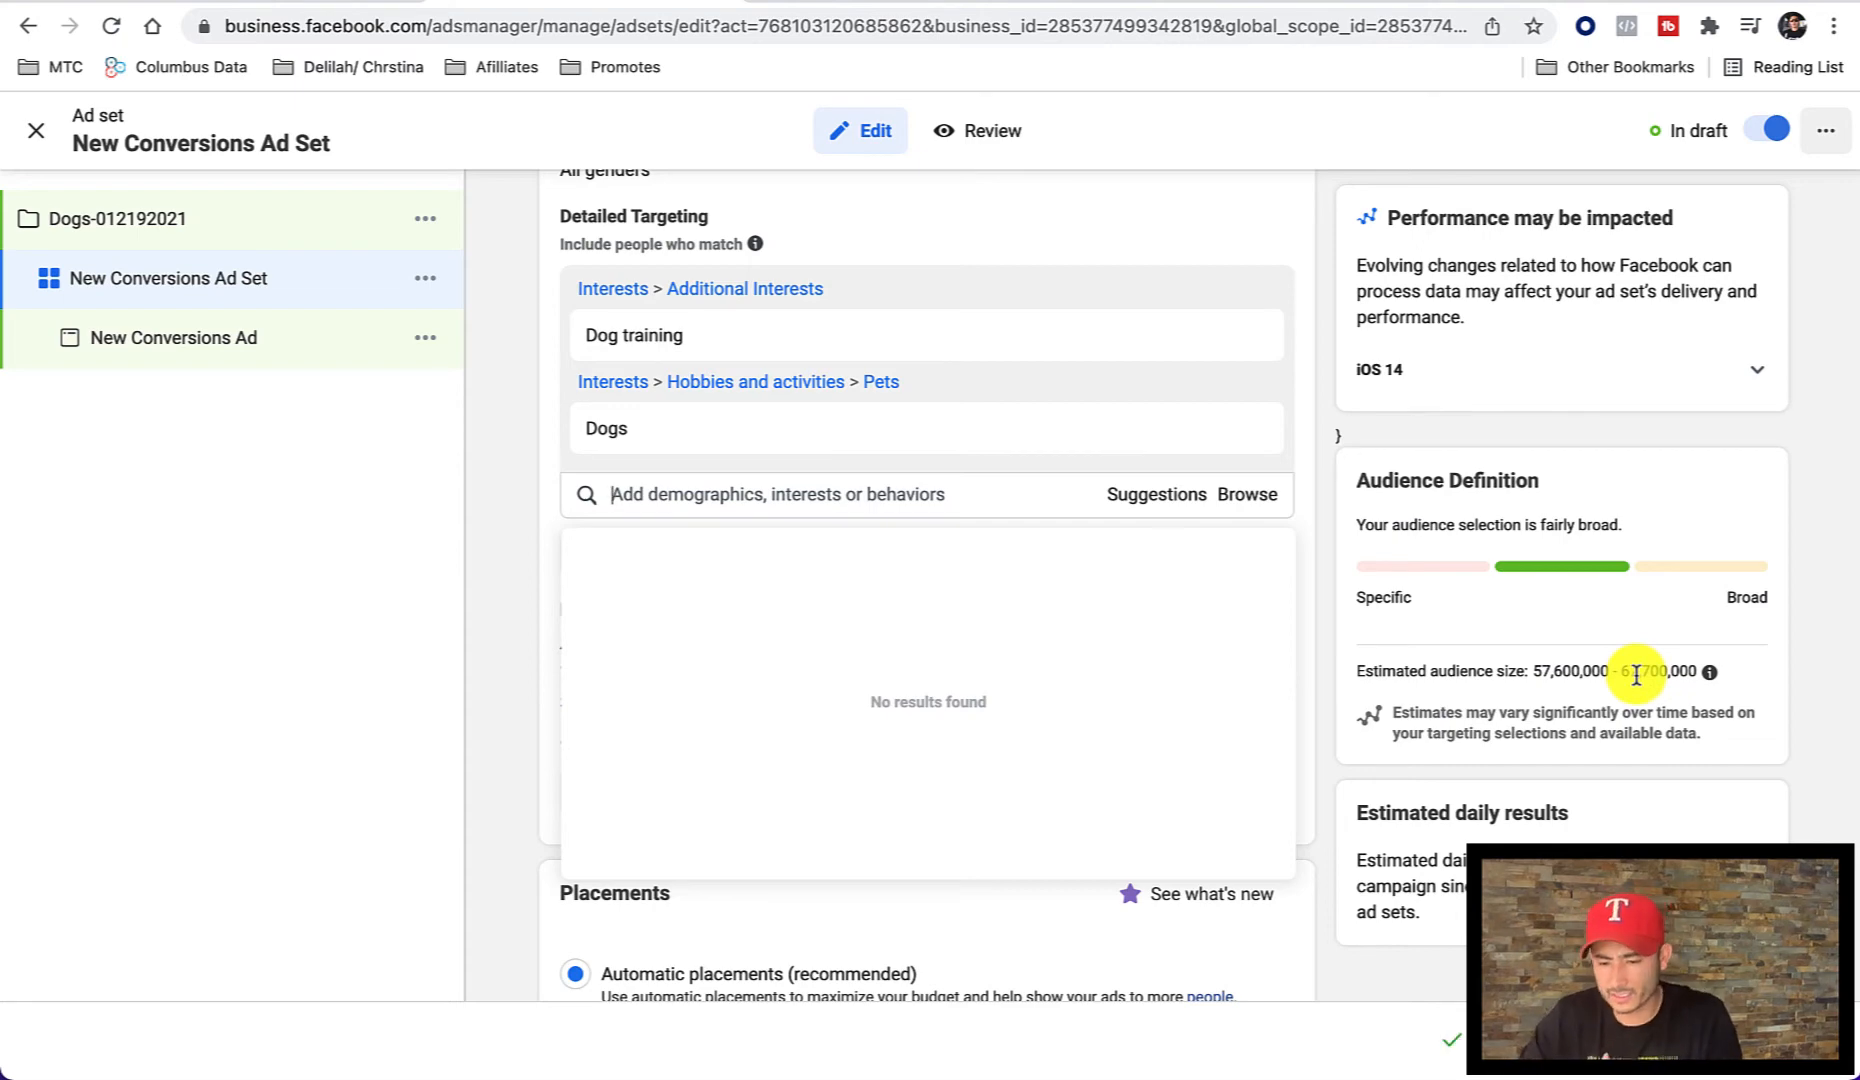
left_click(1305, 449)
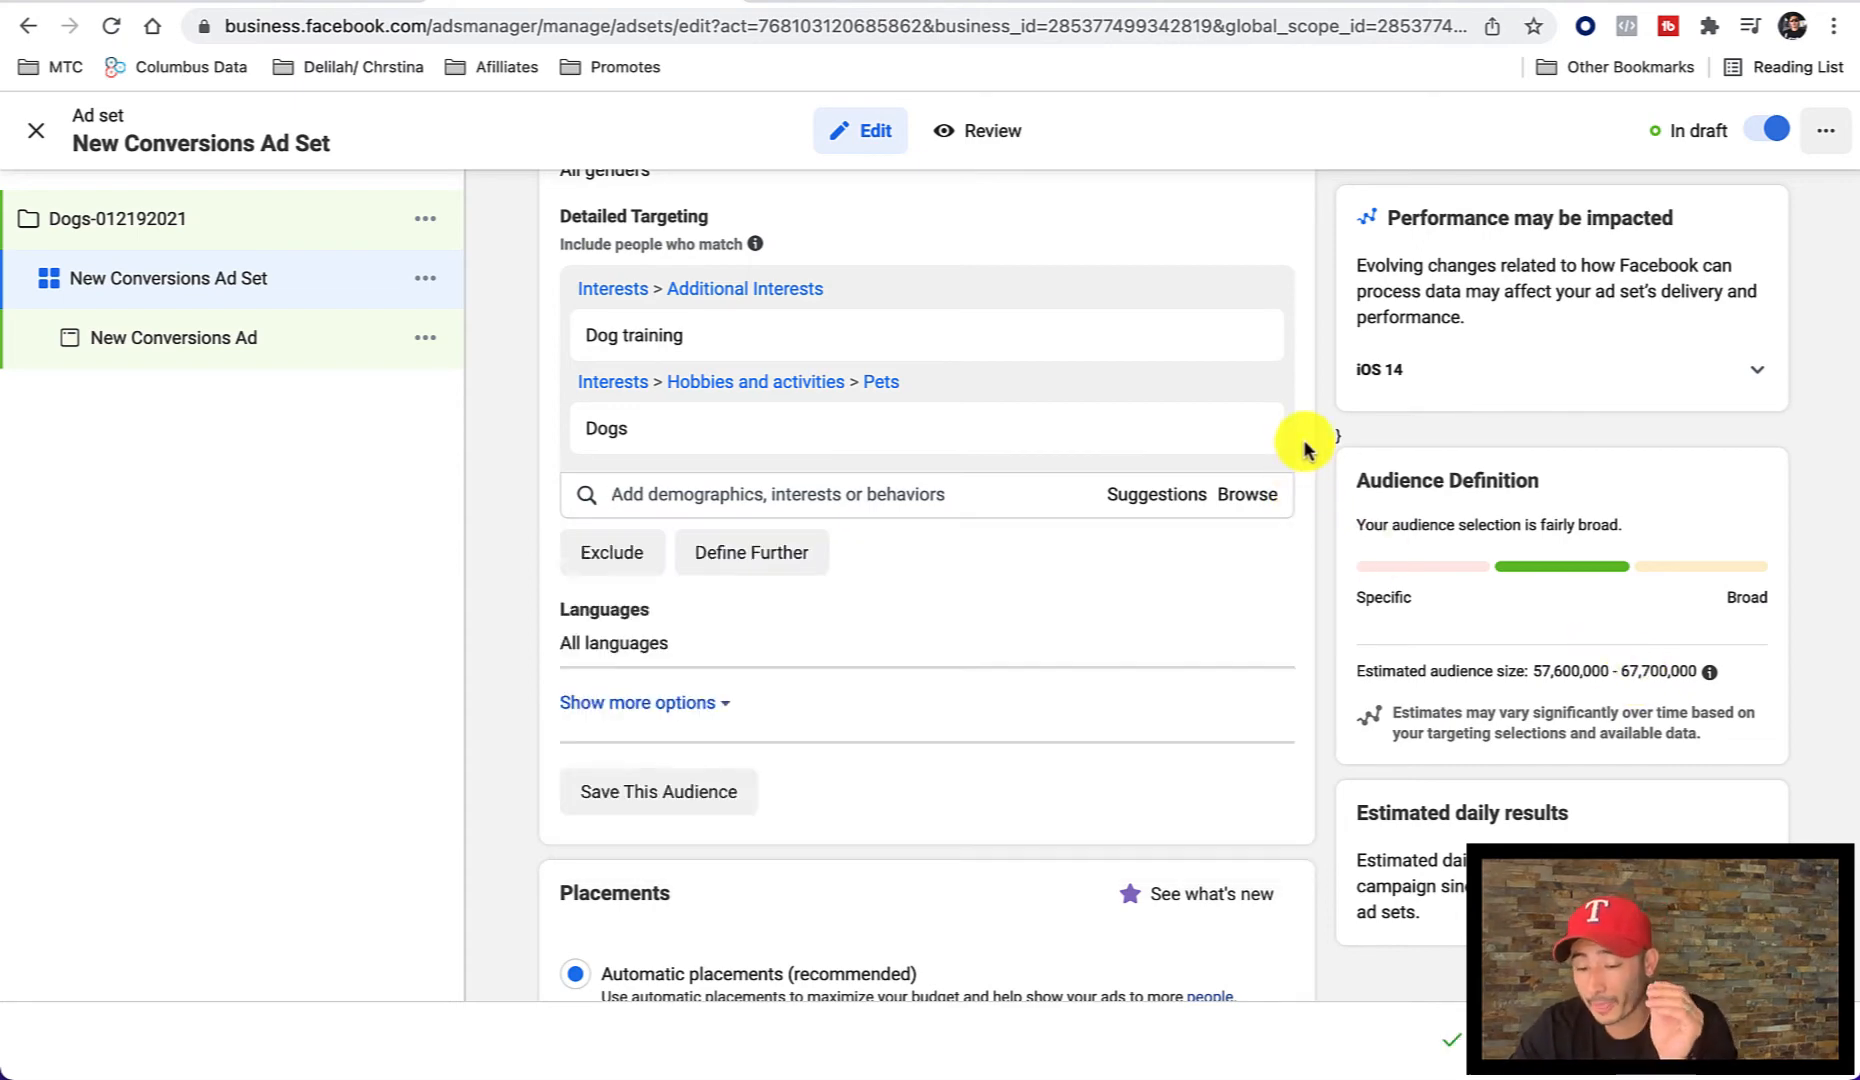
Step: Narrow the detailed targeting with a further condition that people must also match the Obedience training interest
scroll(1260, 400, "down", 1)
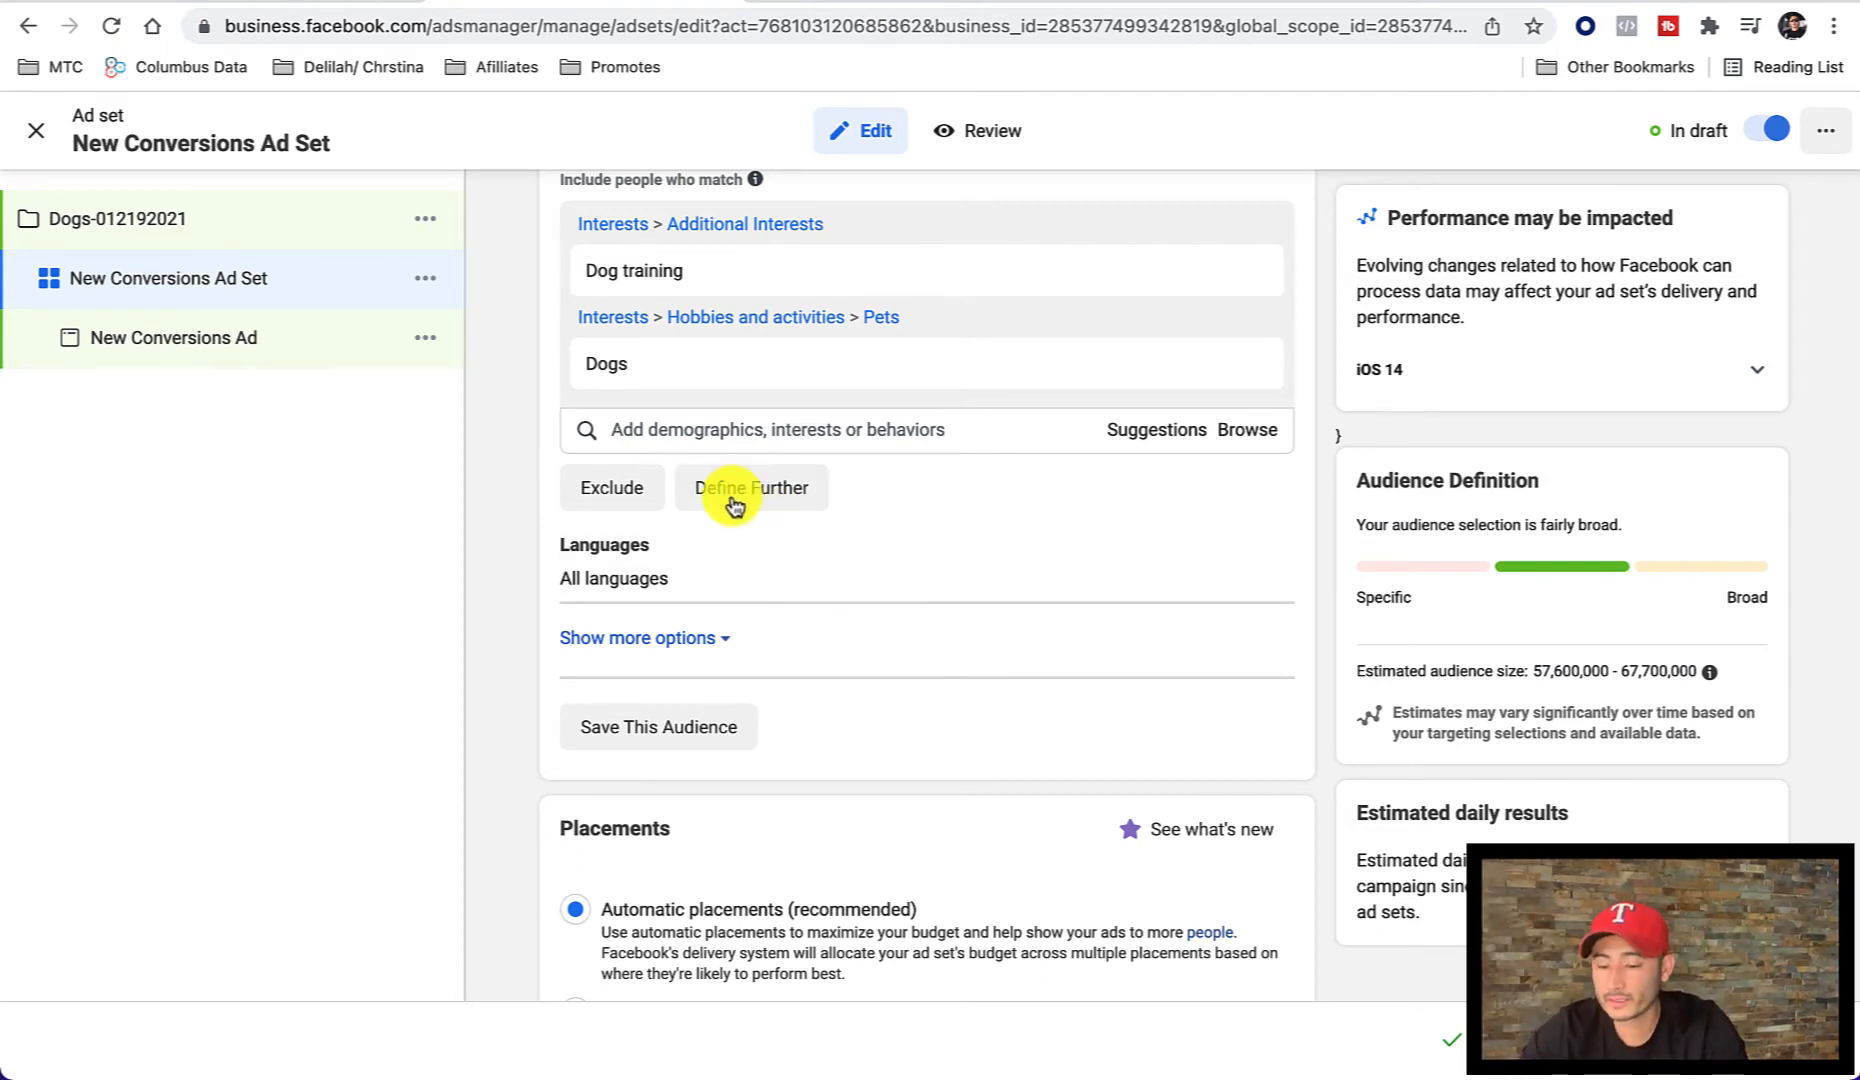
left_click(734, 500)
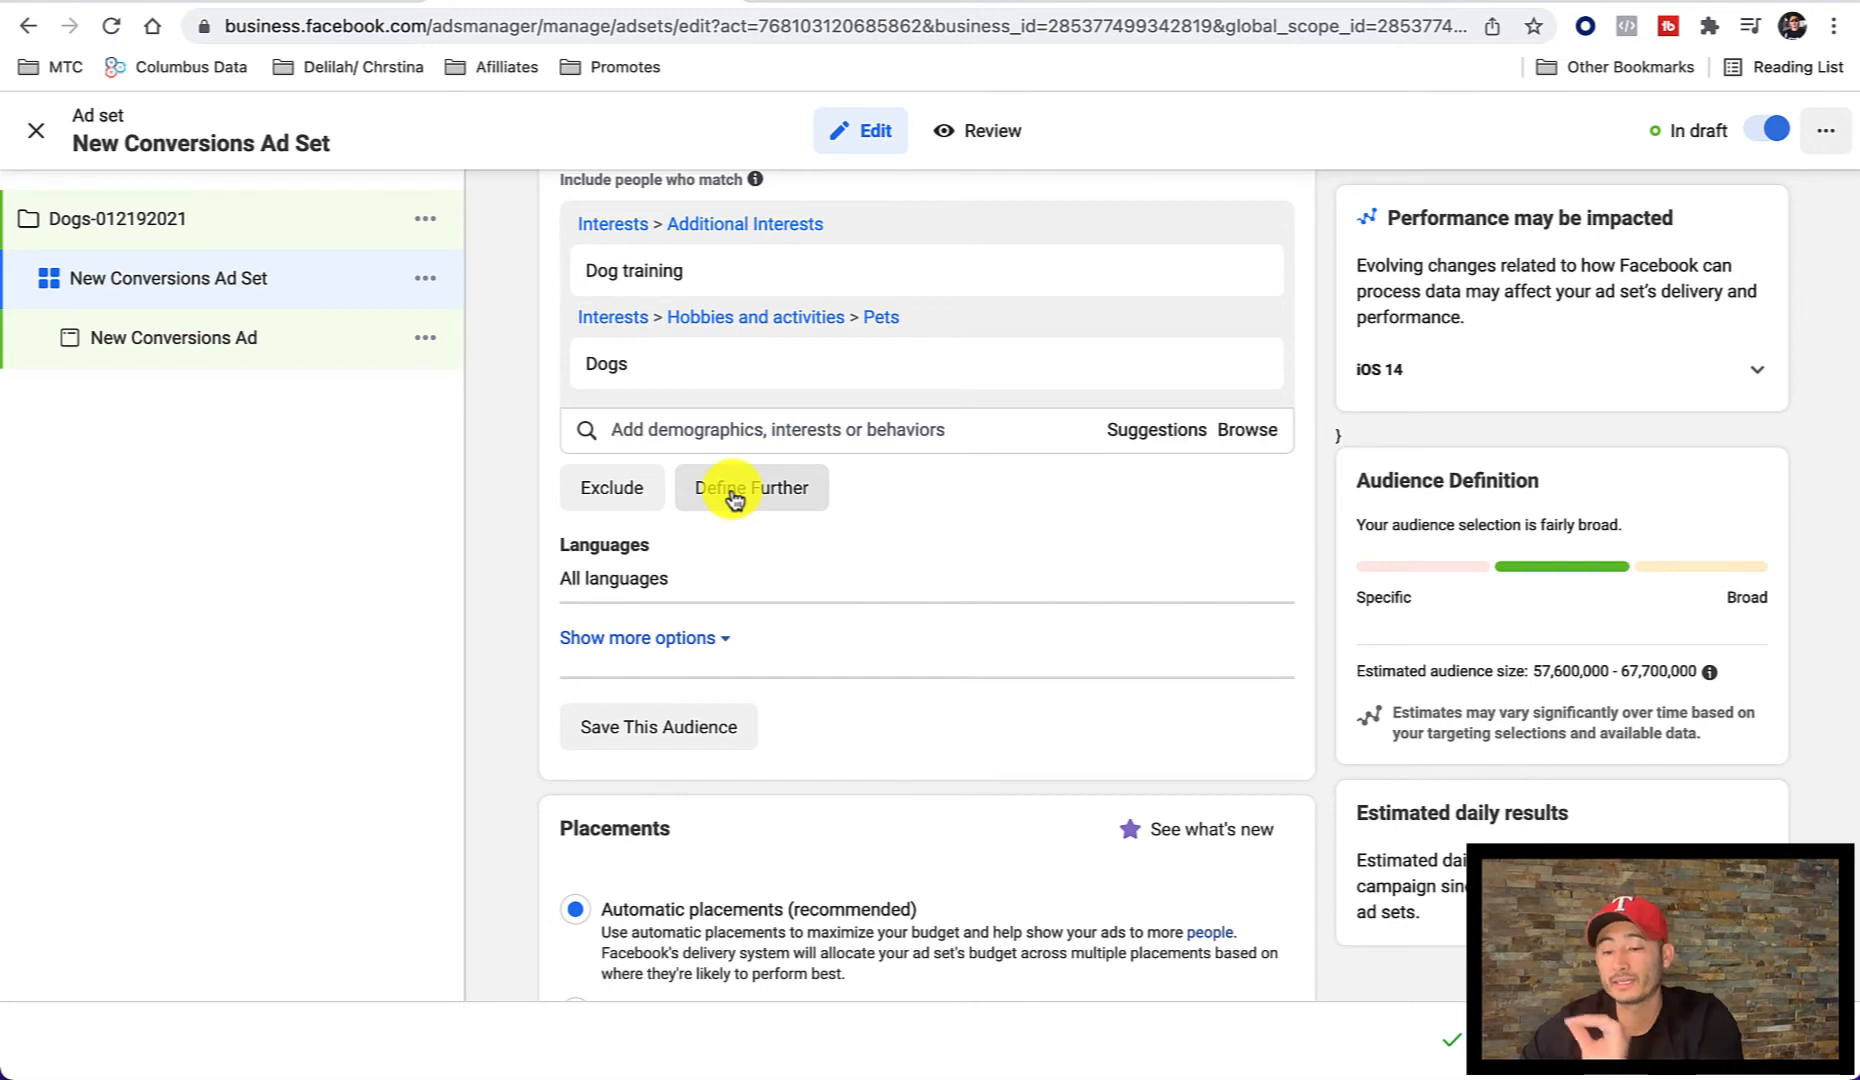
left_click(768, 508)
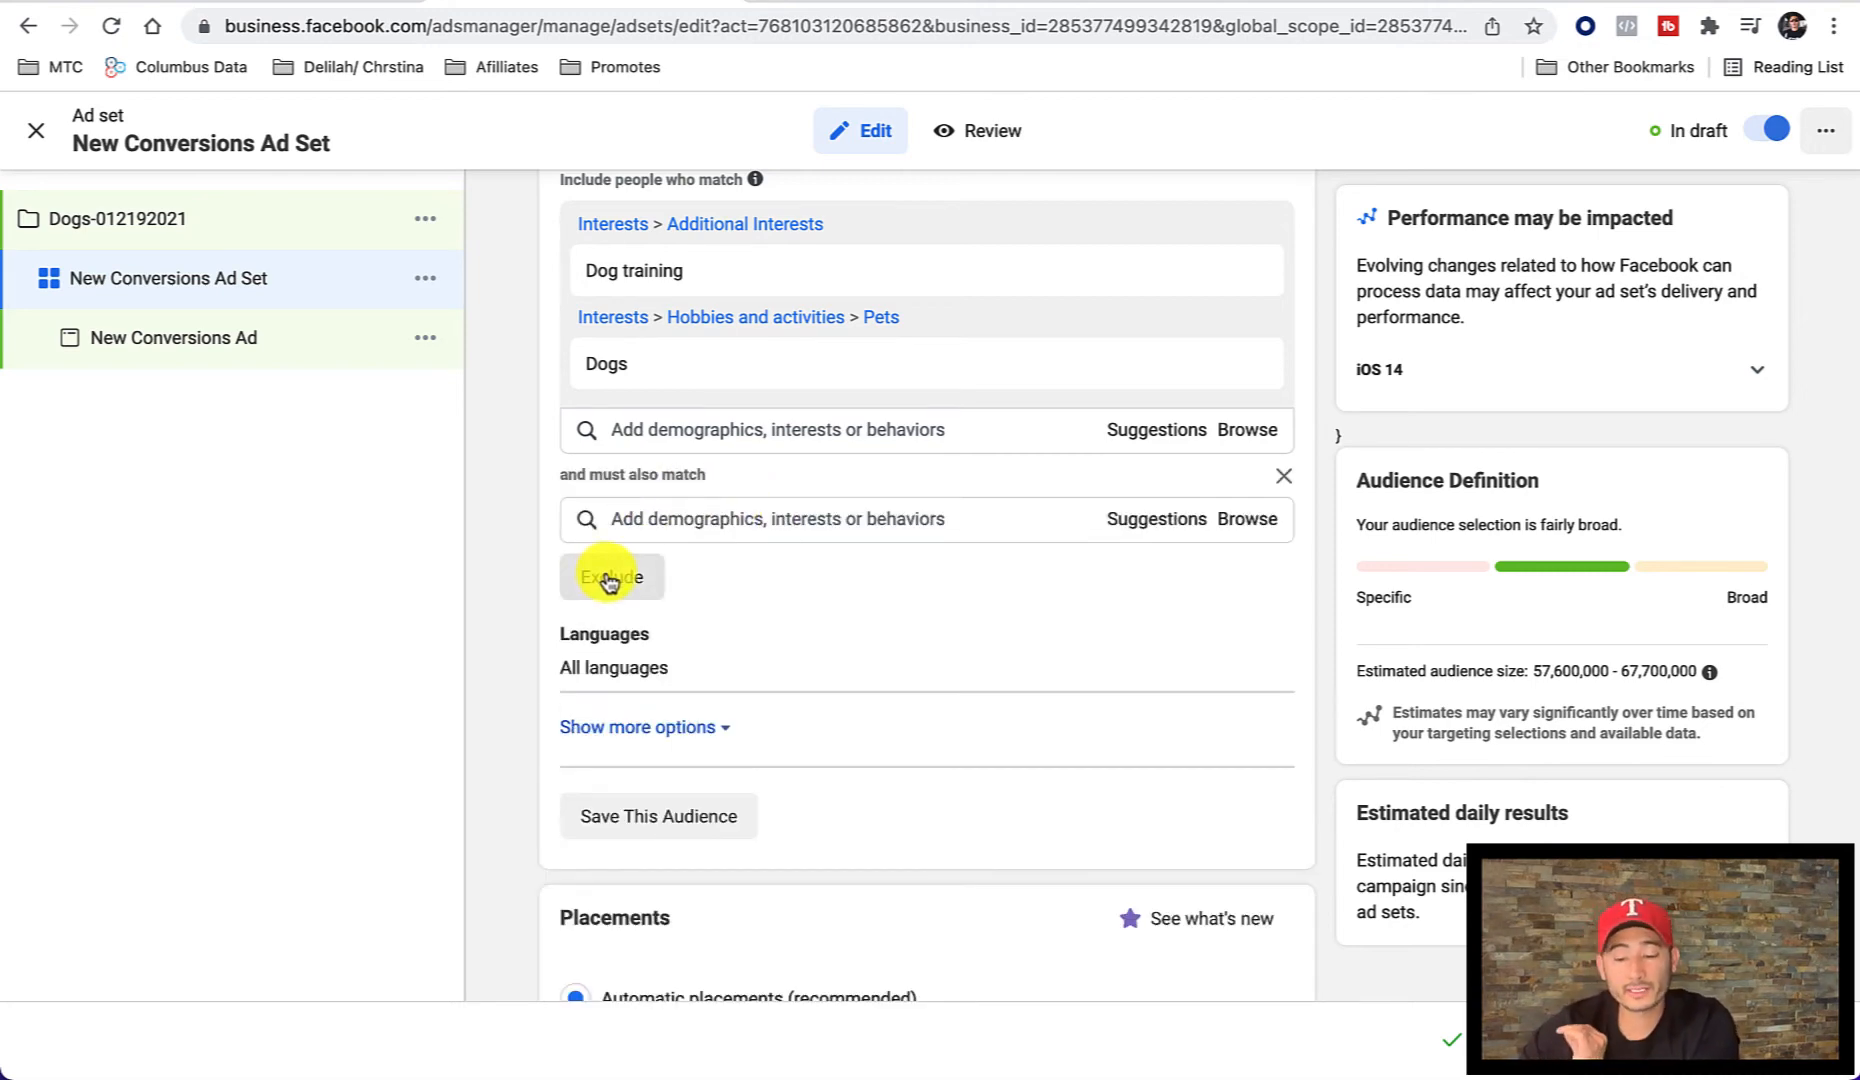
left_click(668, 518)
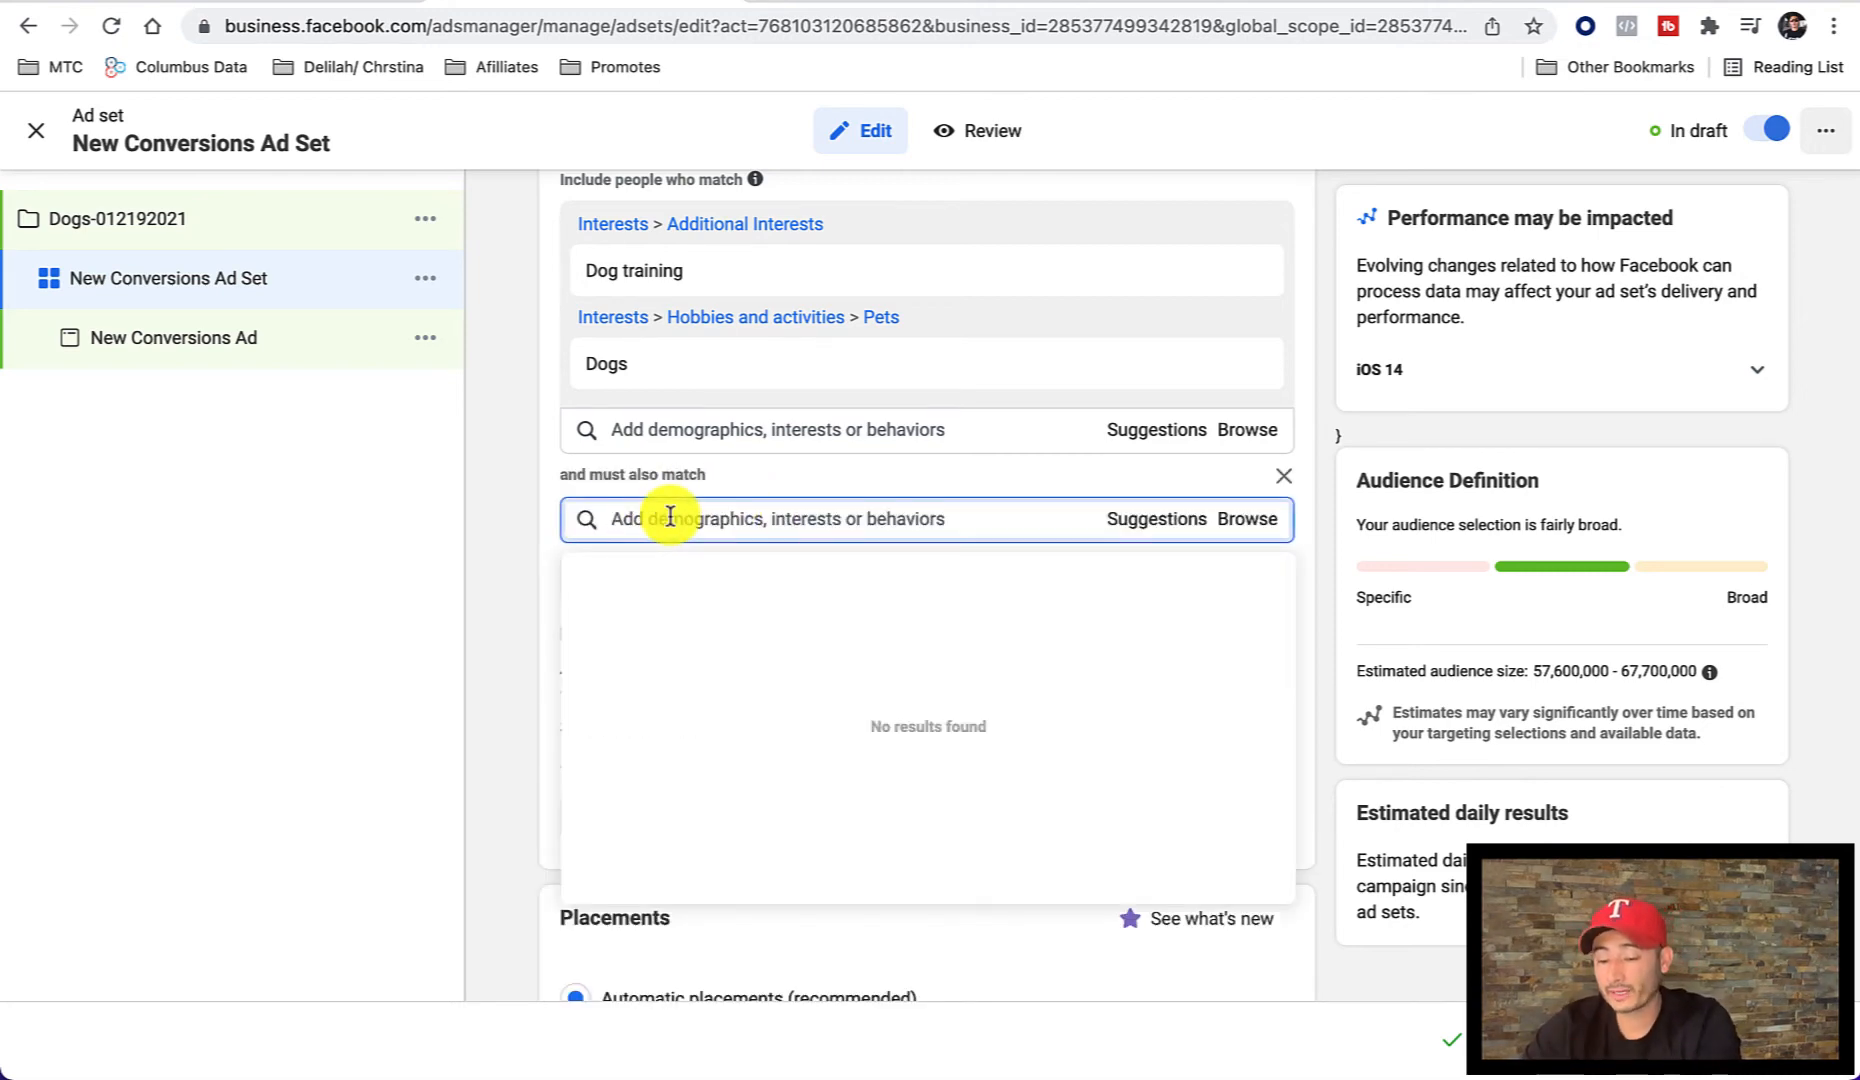
type("obe")
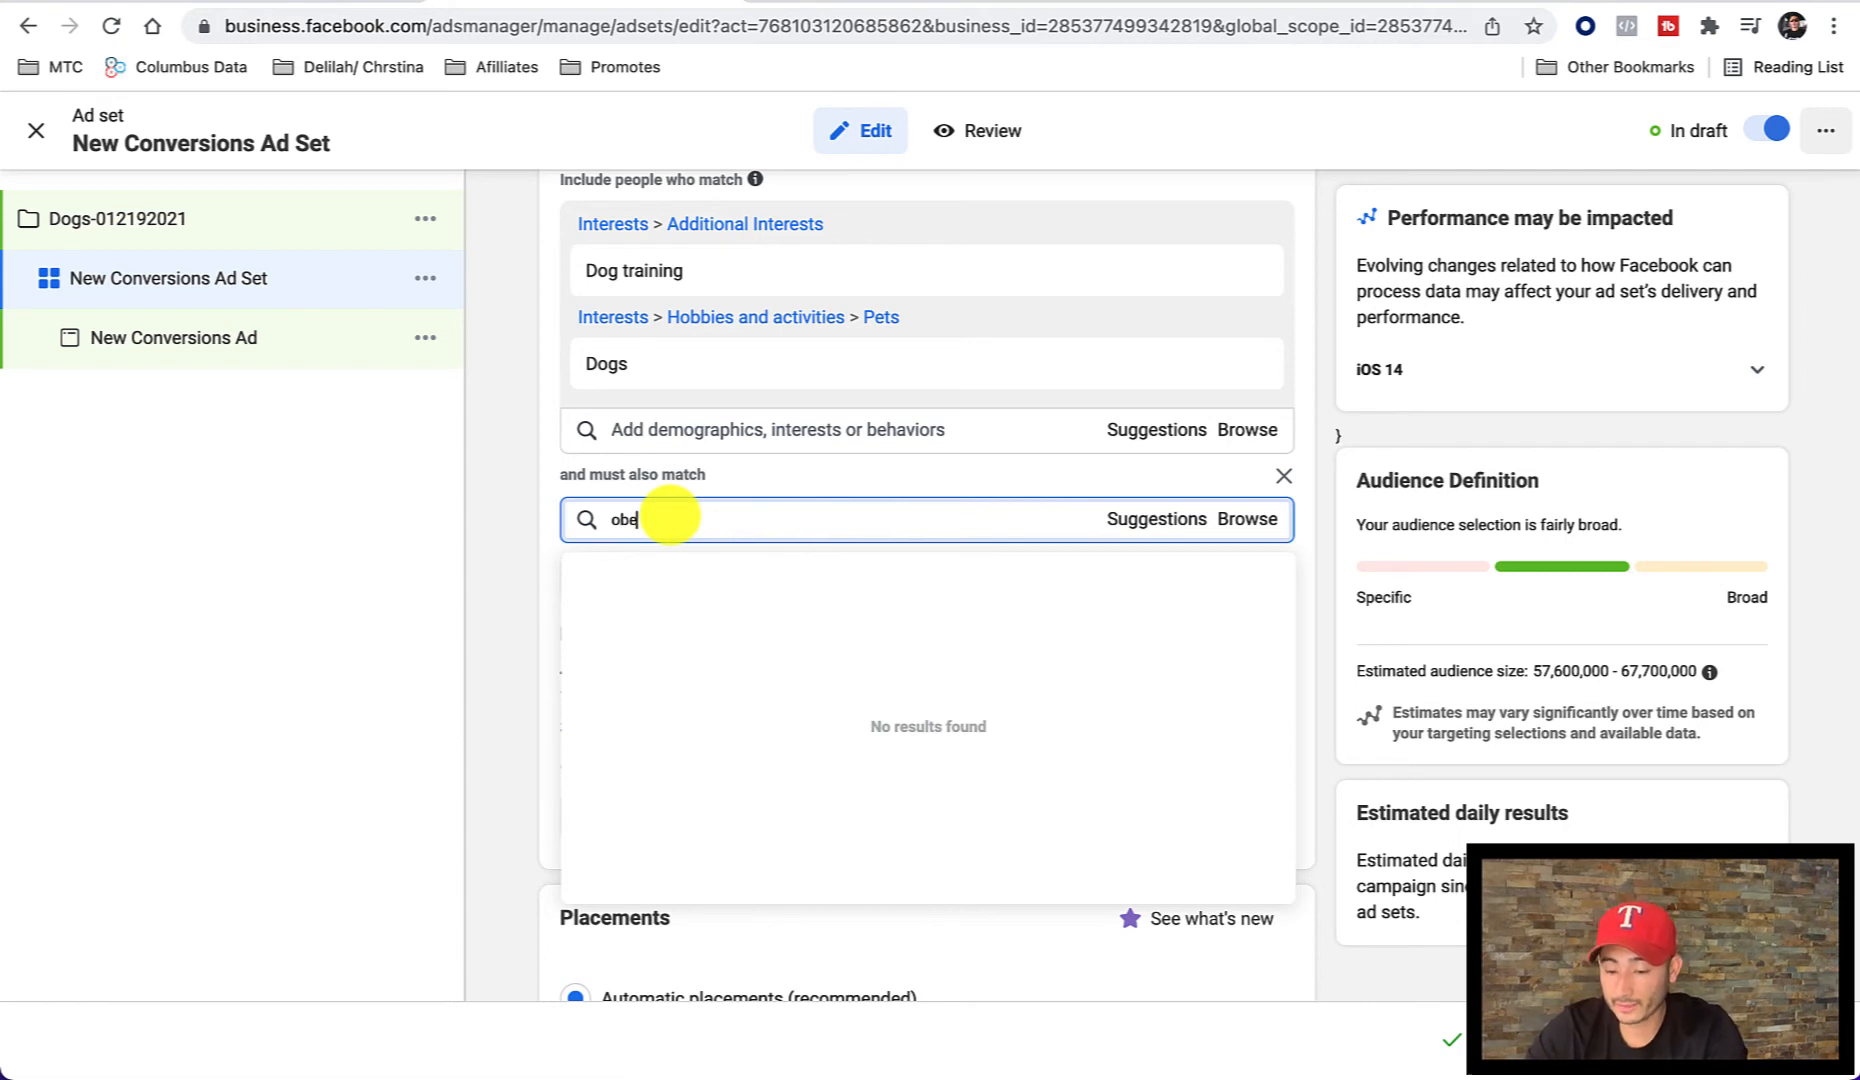
type("dience dog")
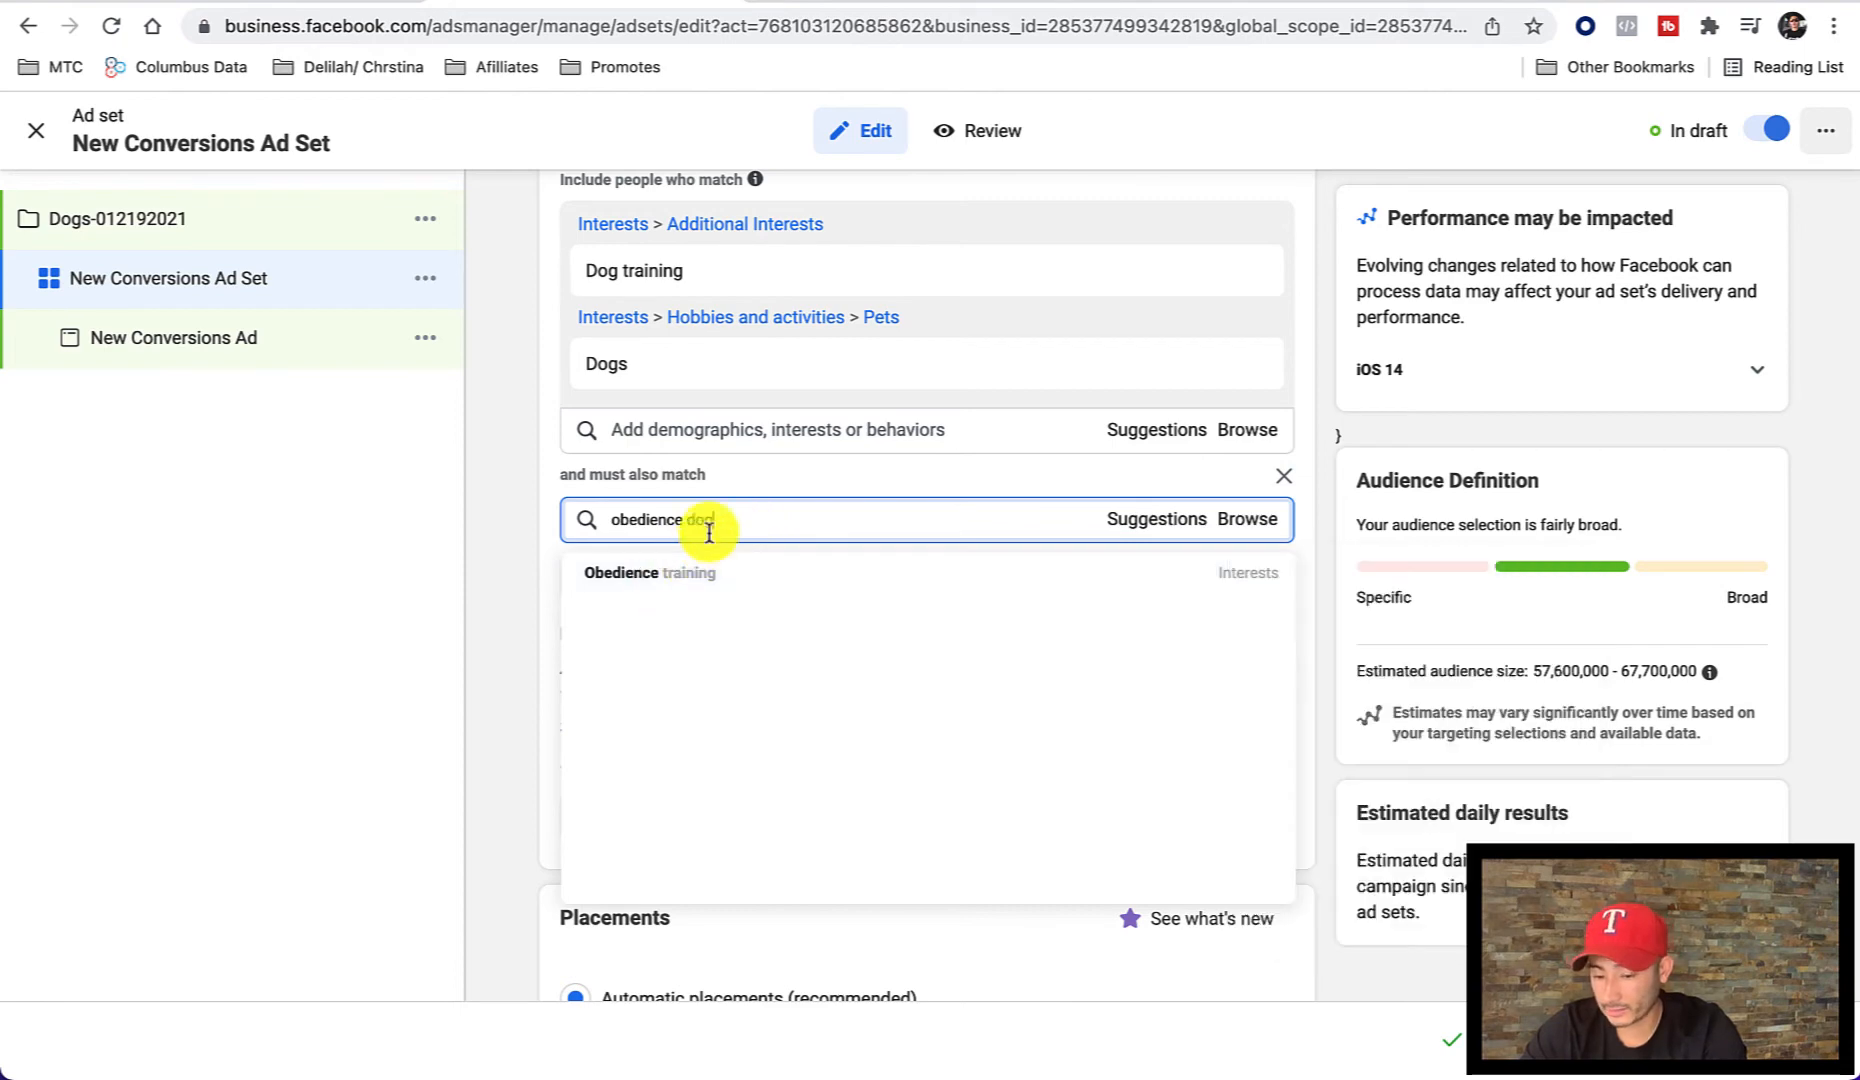
key("BackSpace")
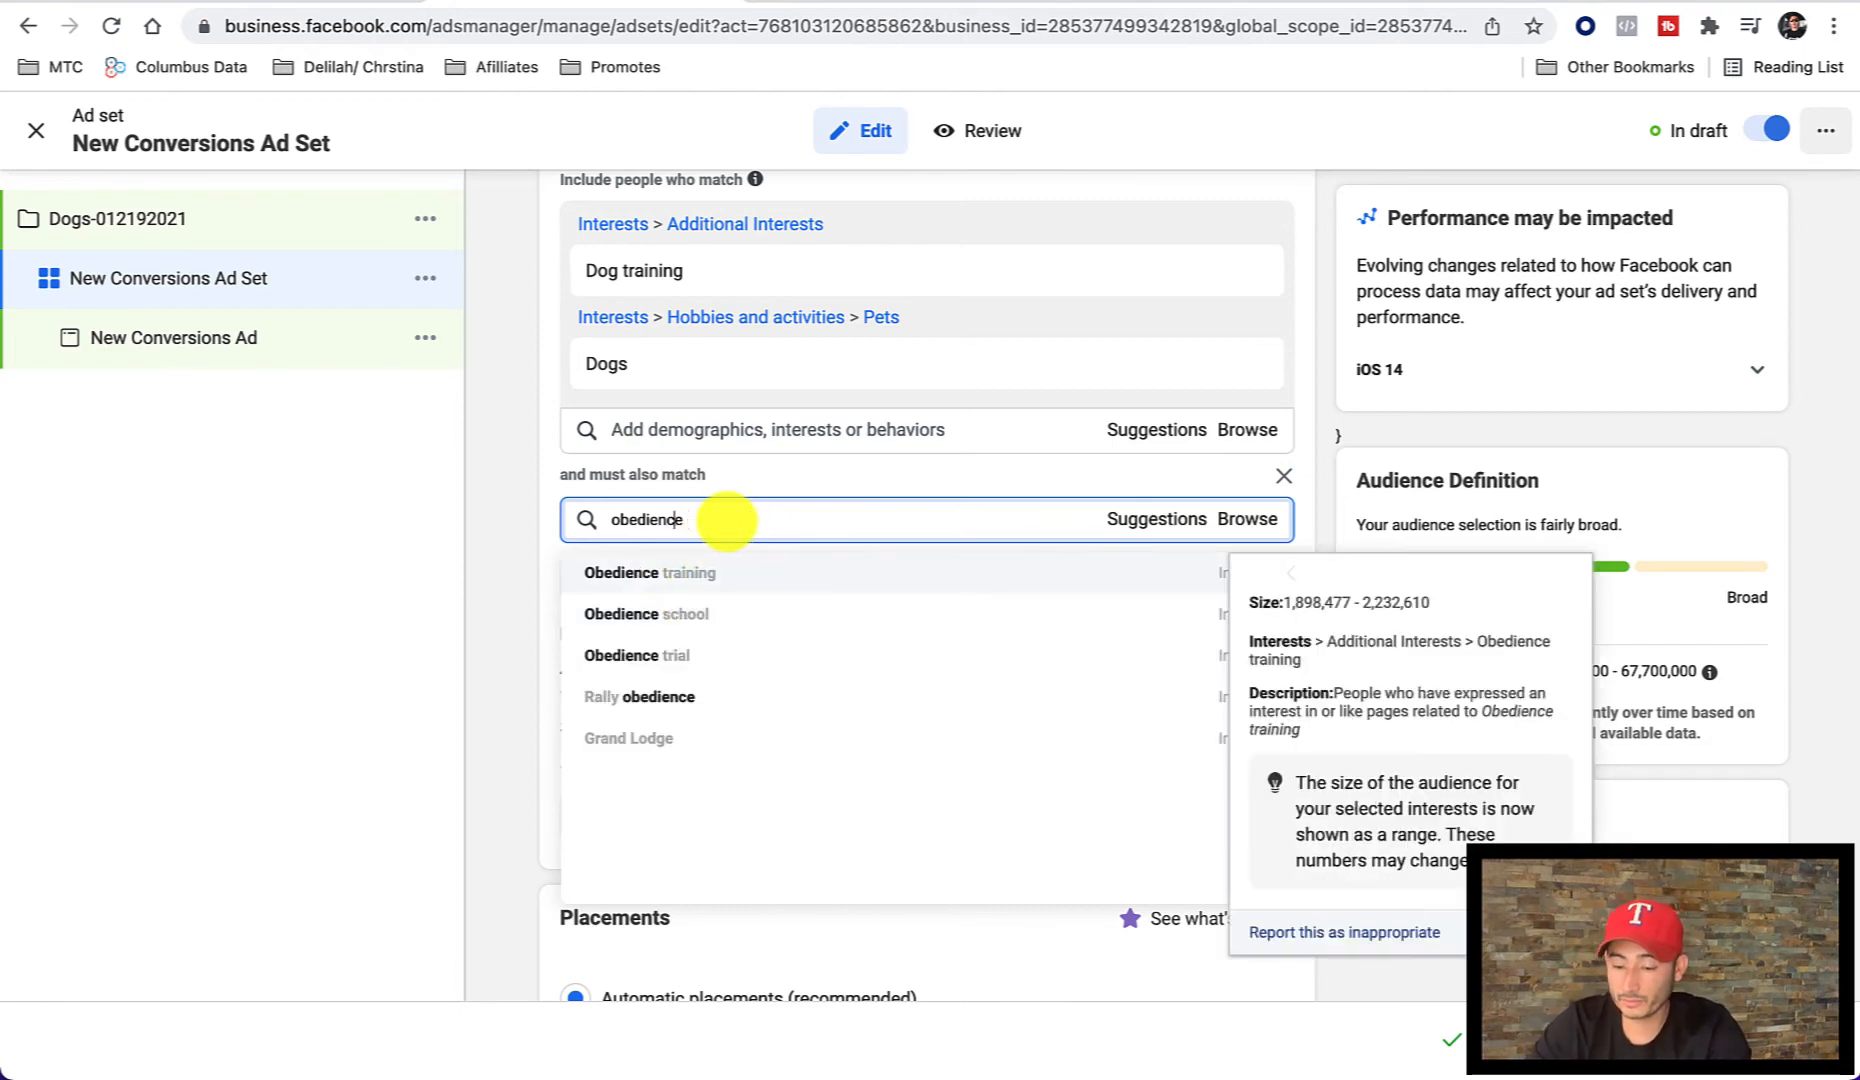
type("dog")
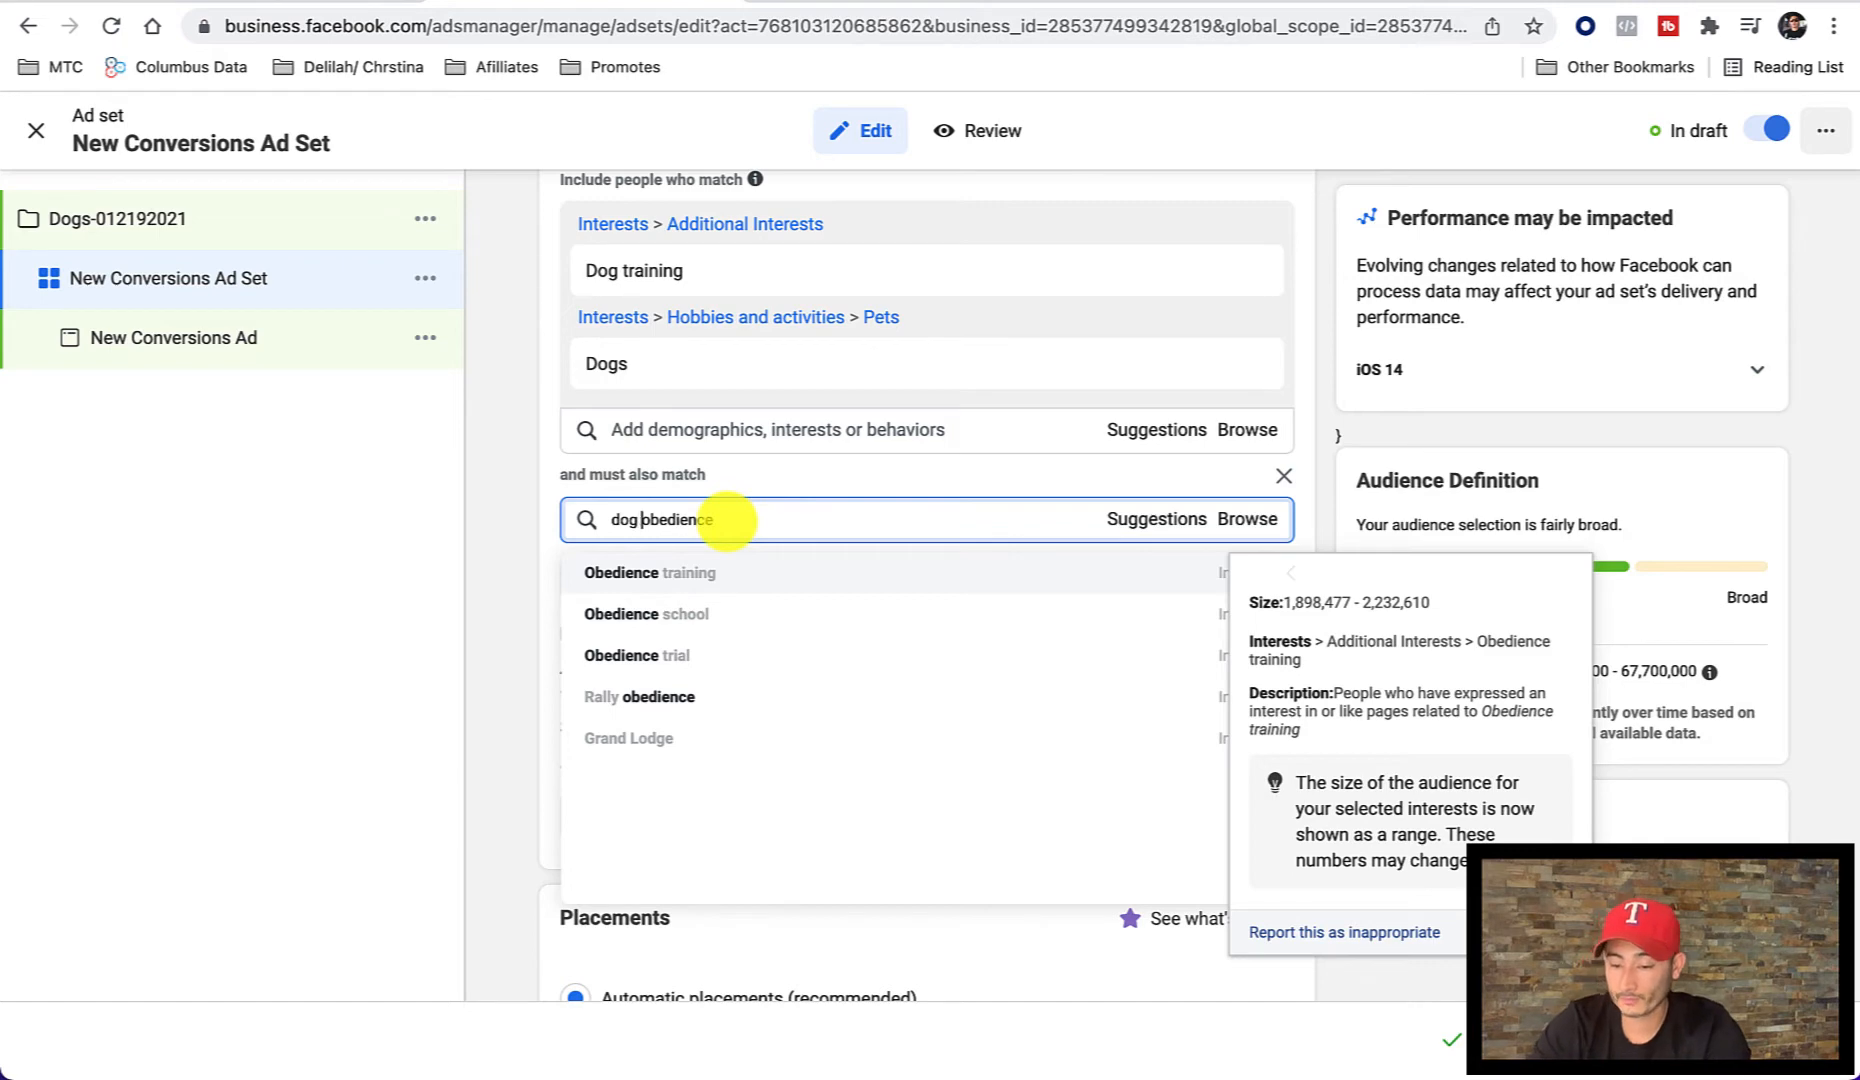
left_click(683, 576)
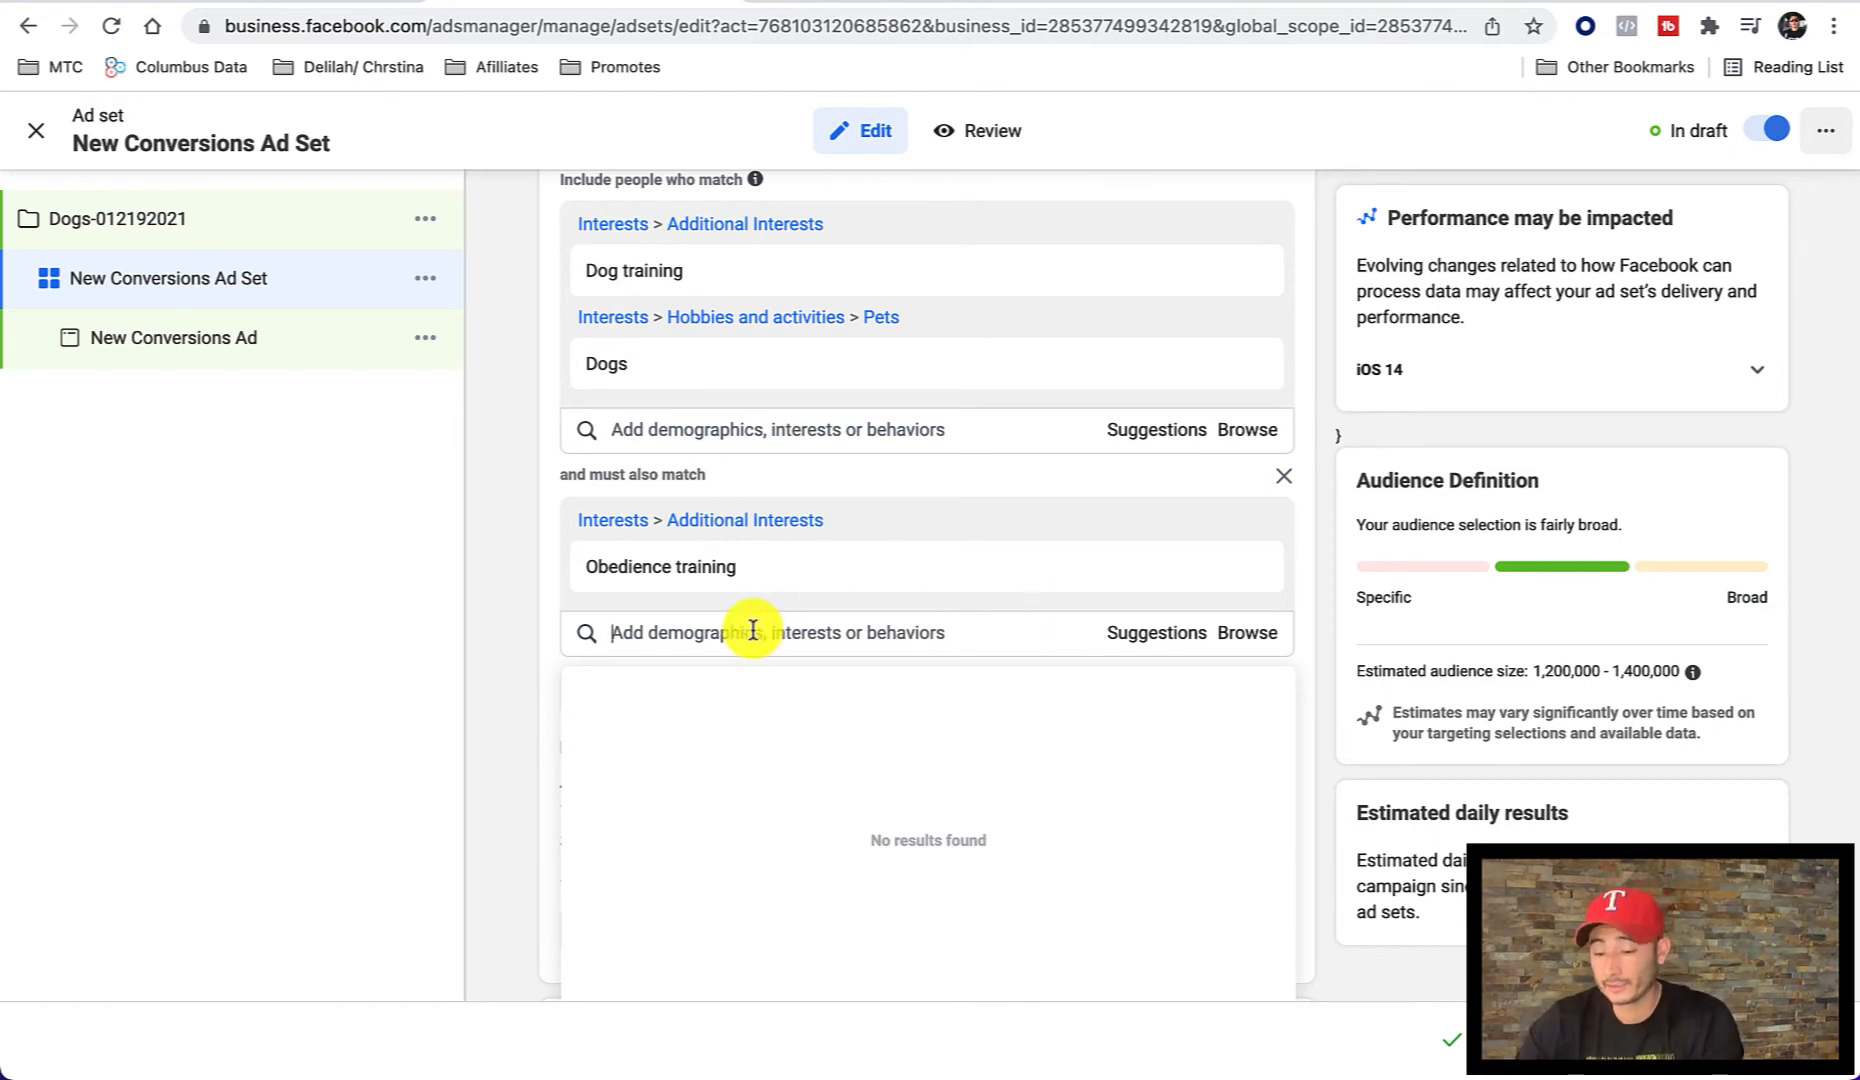
Step: Search for dog training among the interests for the must-also-match condition, adding none
left_click(665, 635)
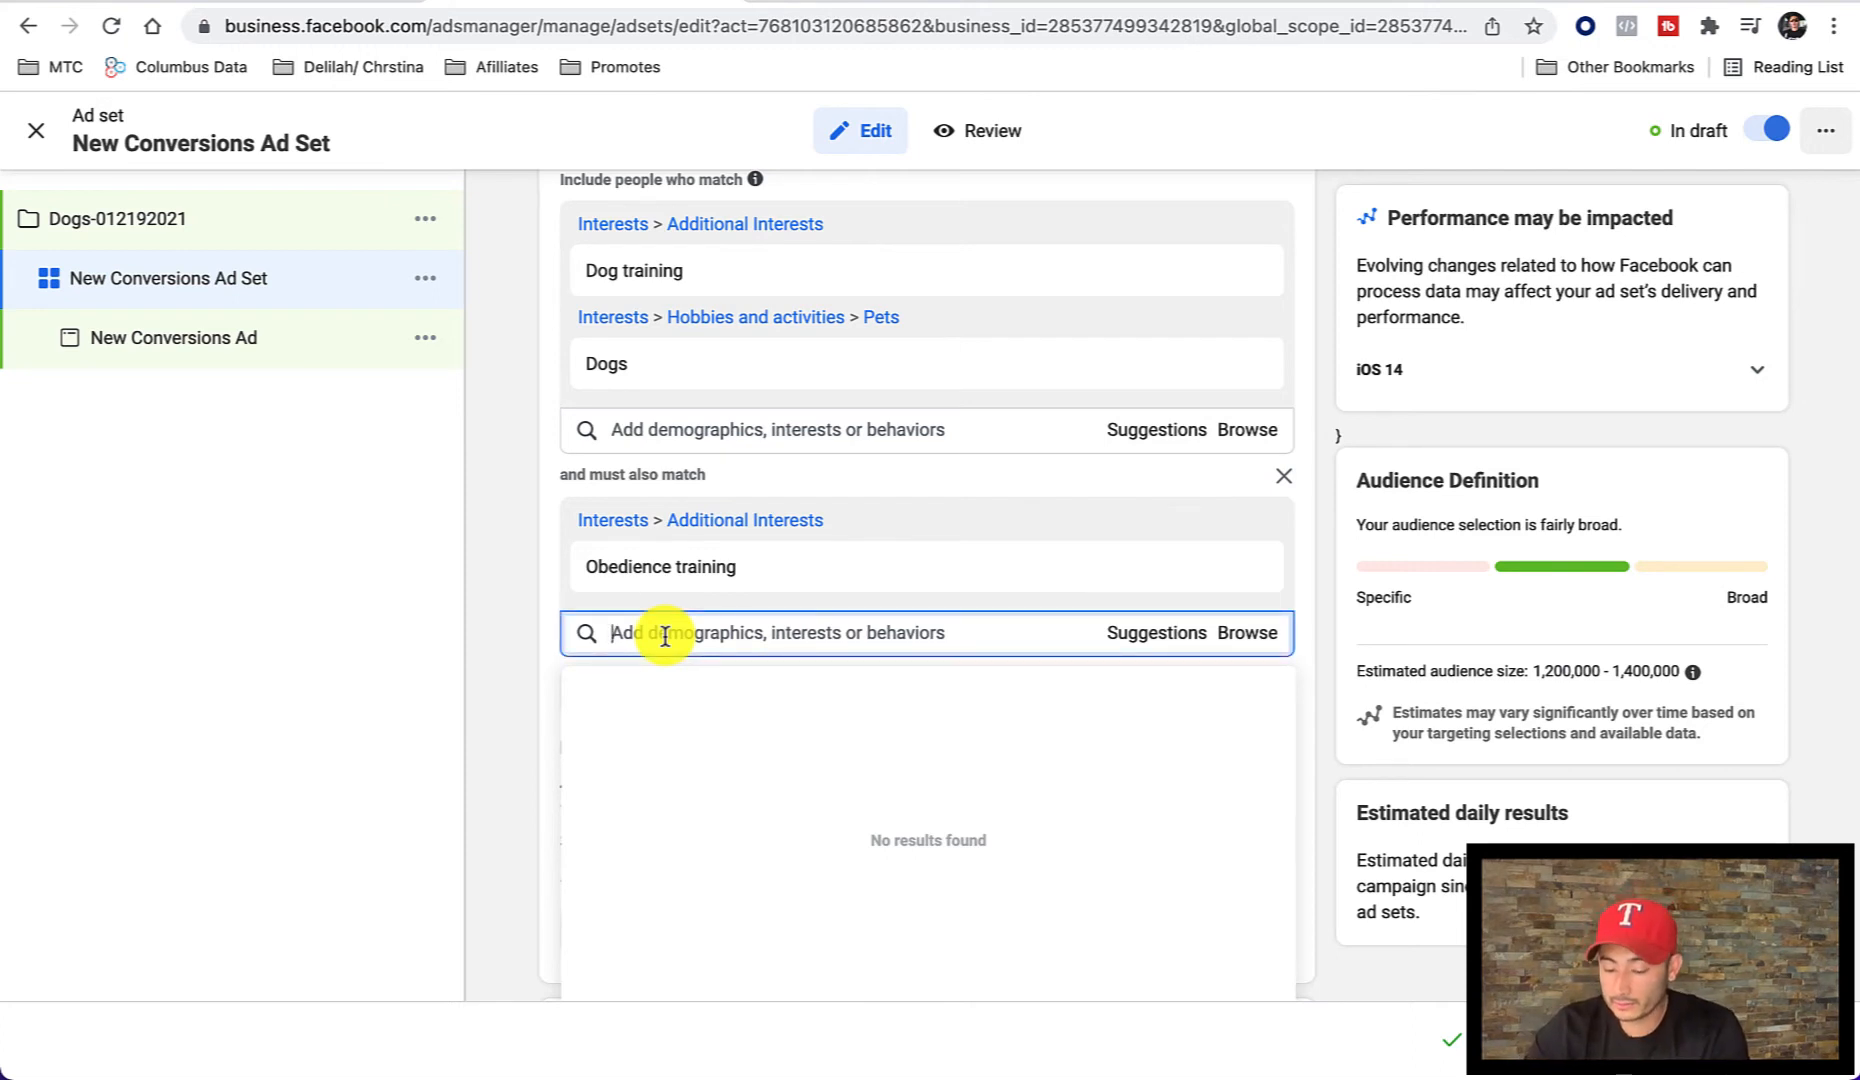
type("dog training")
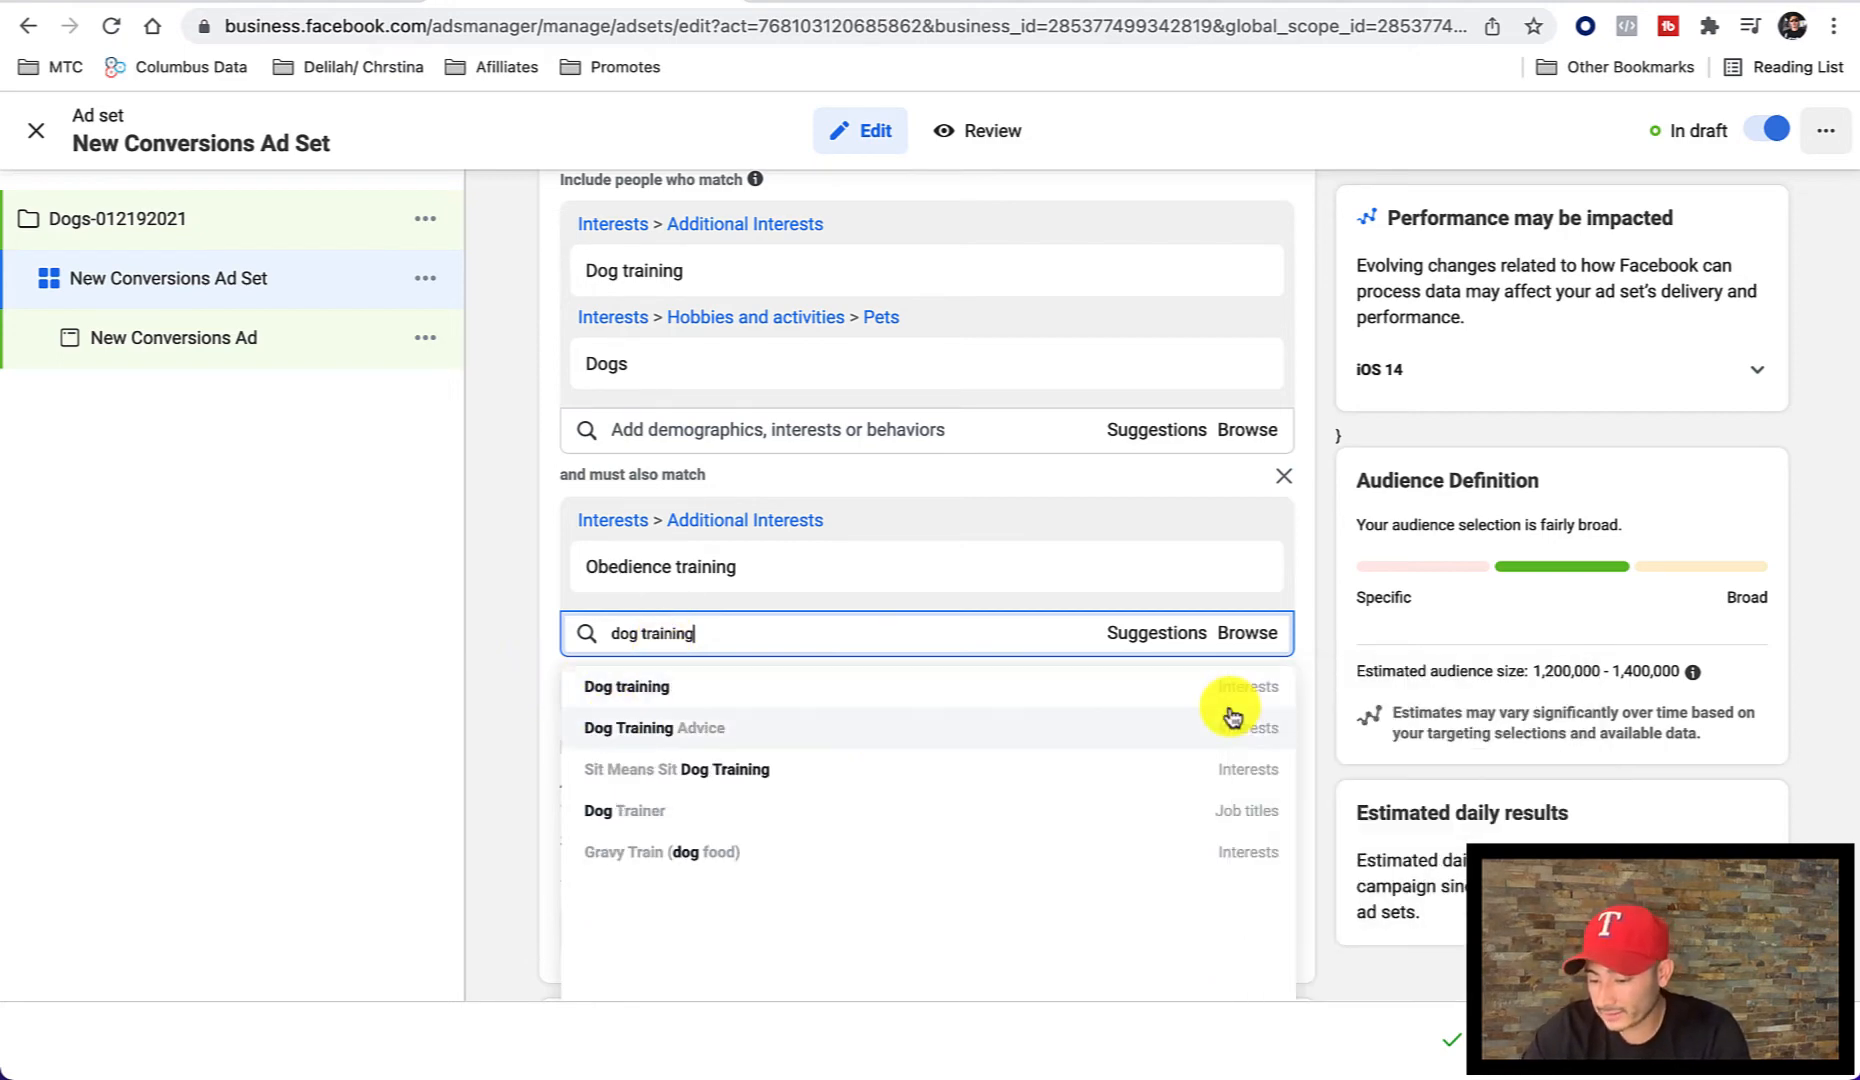
mouse_move(1152, 716)
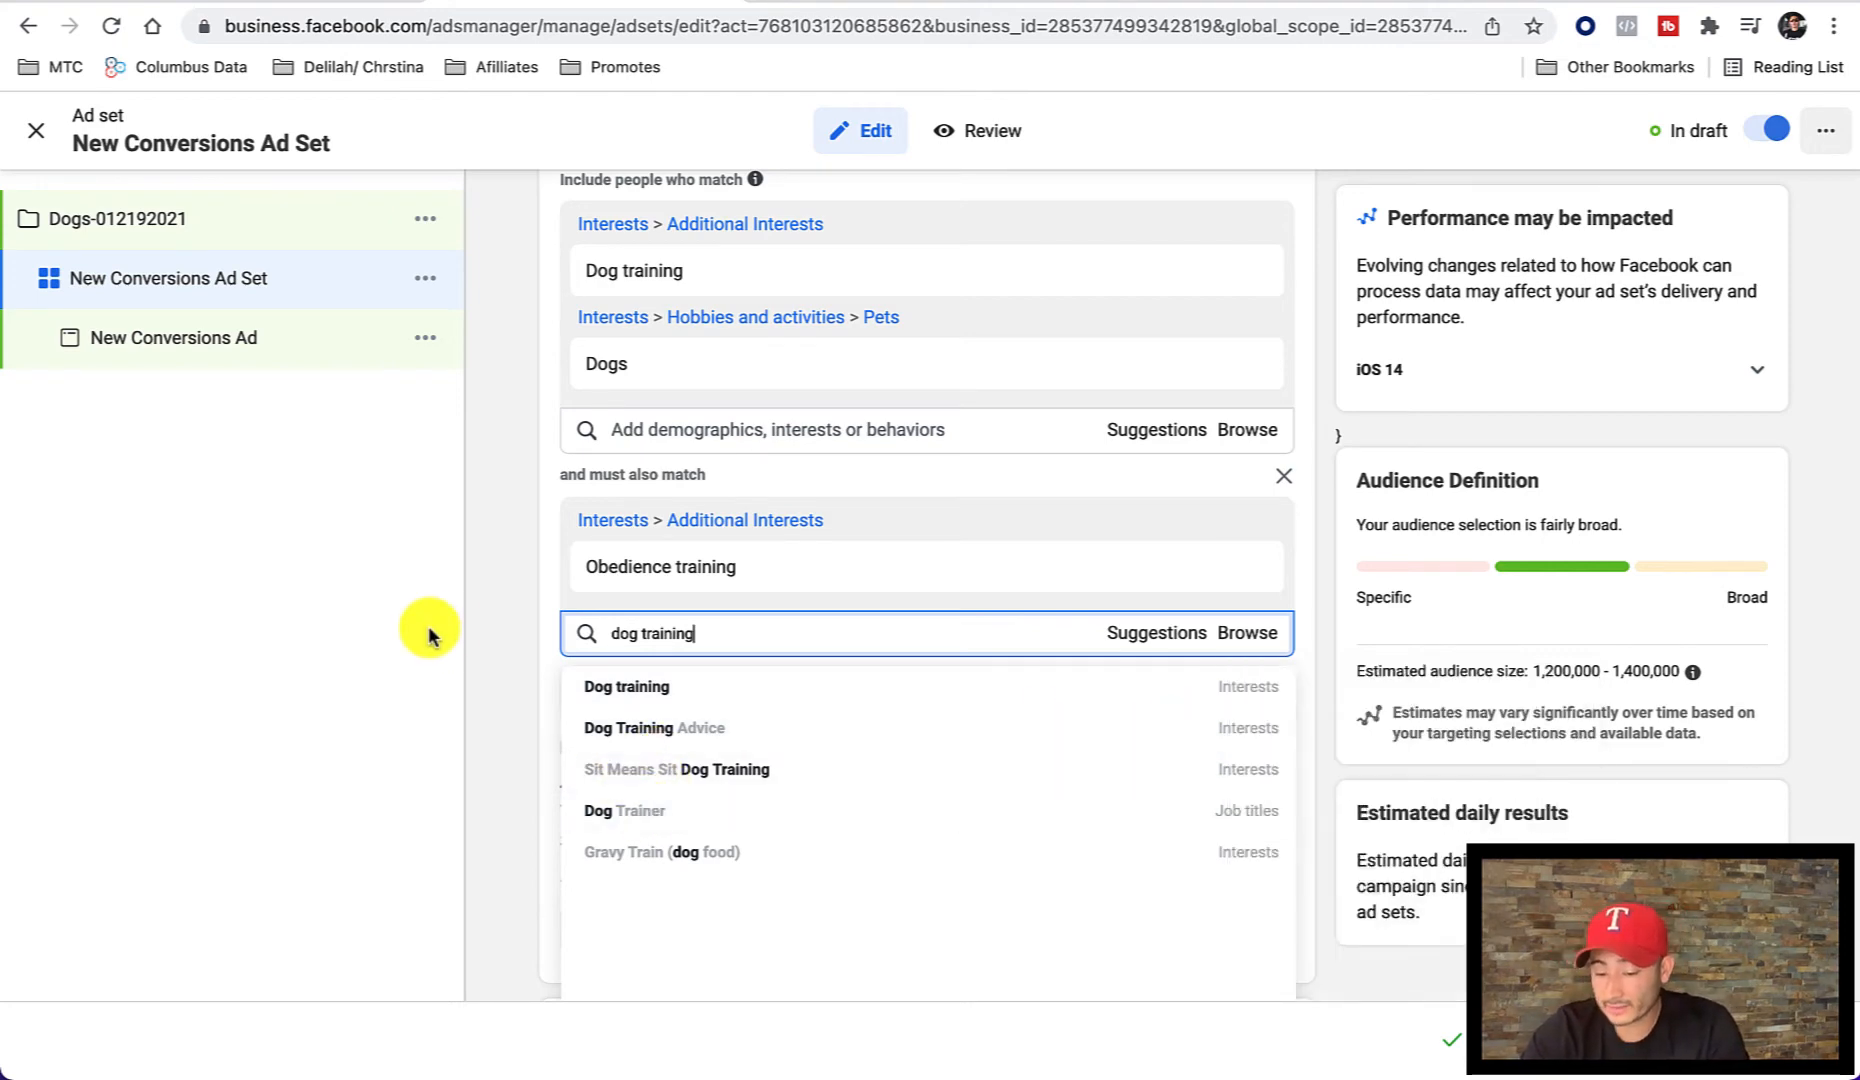
left_click(507, 634)
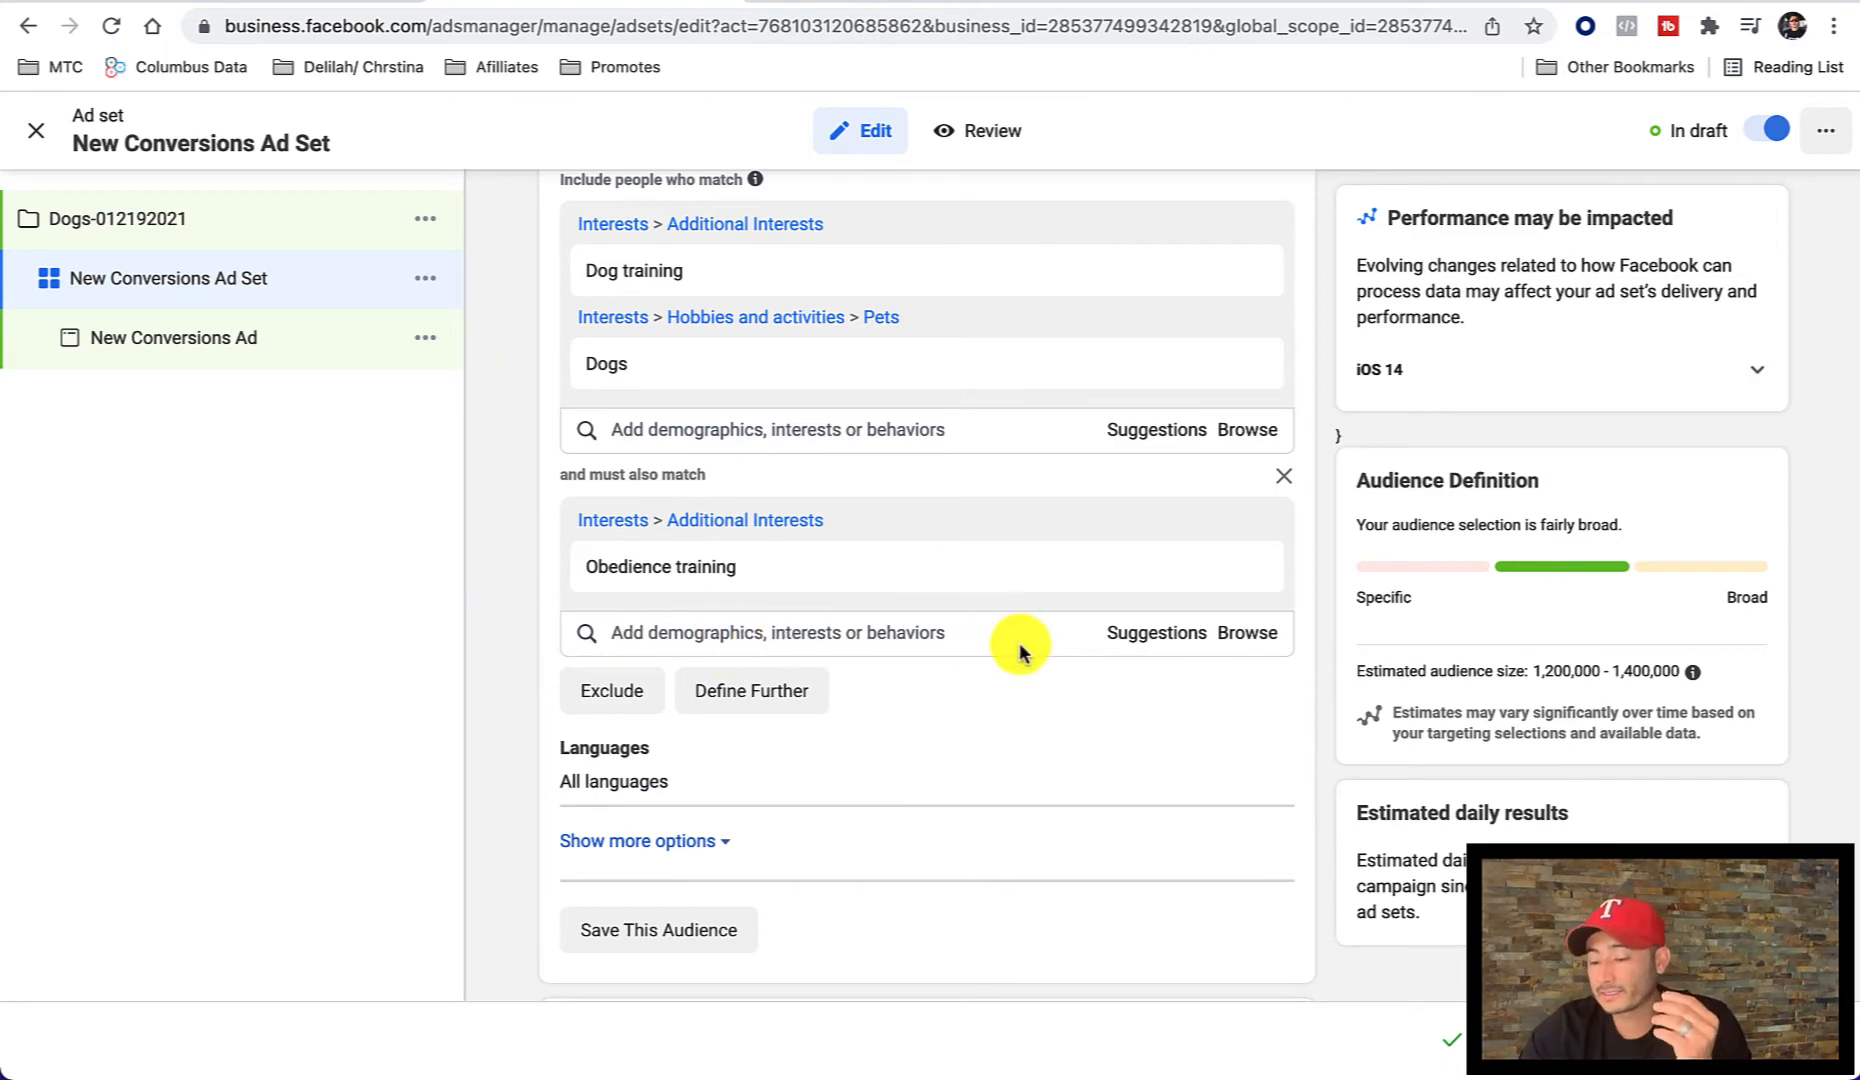
Step: Review the suggested interests for the must-also-match condition and close the list without adding any
left_click(1164, 638)
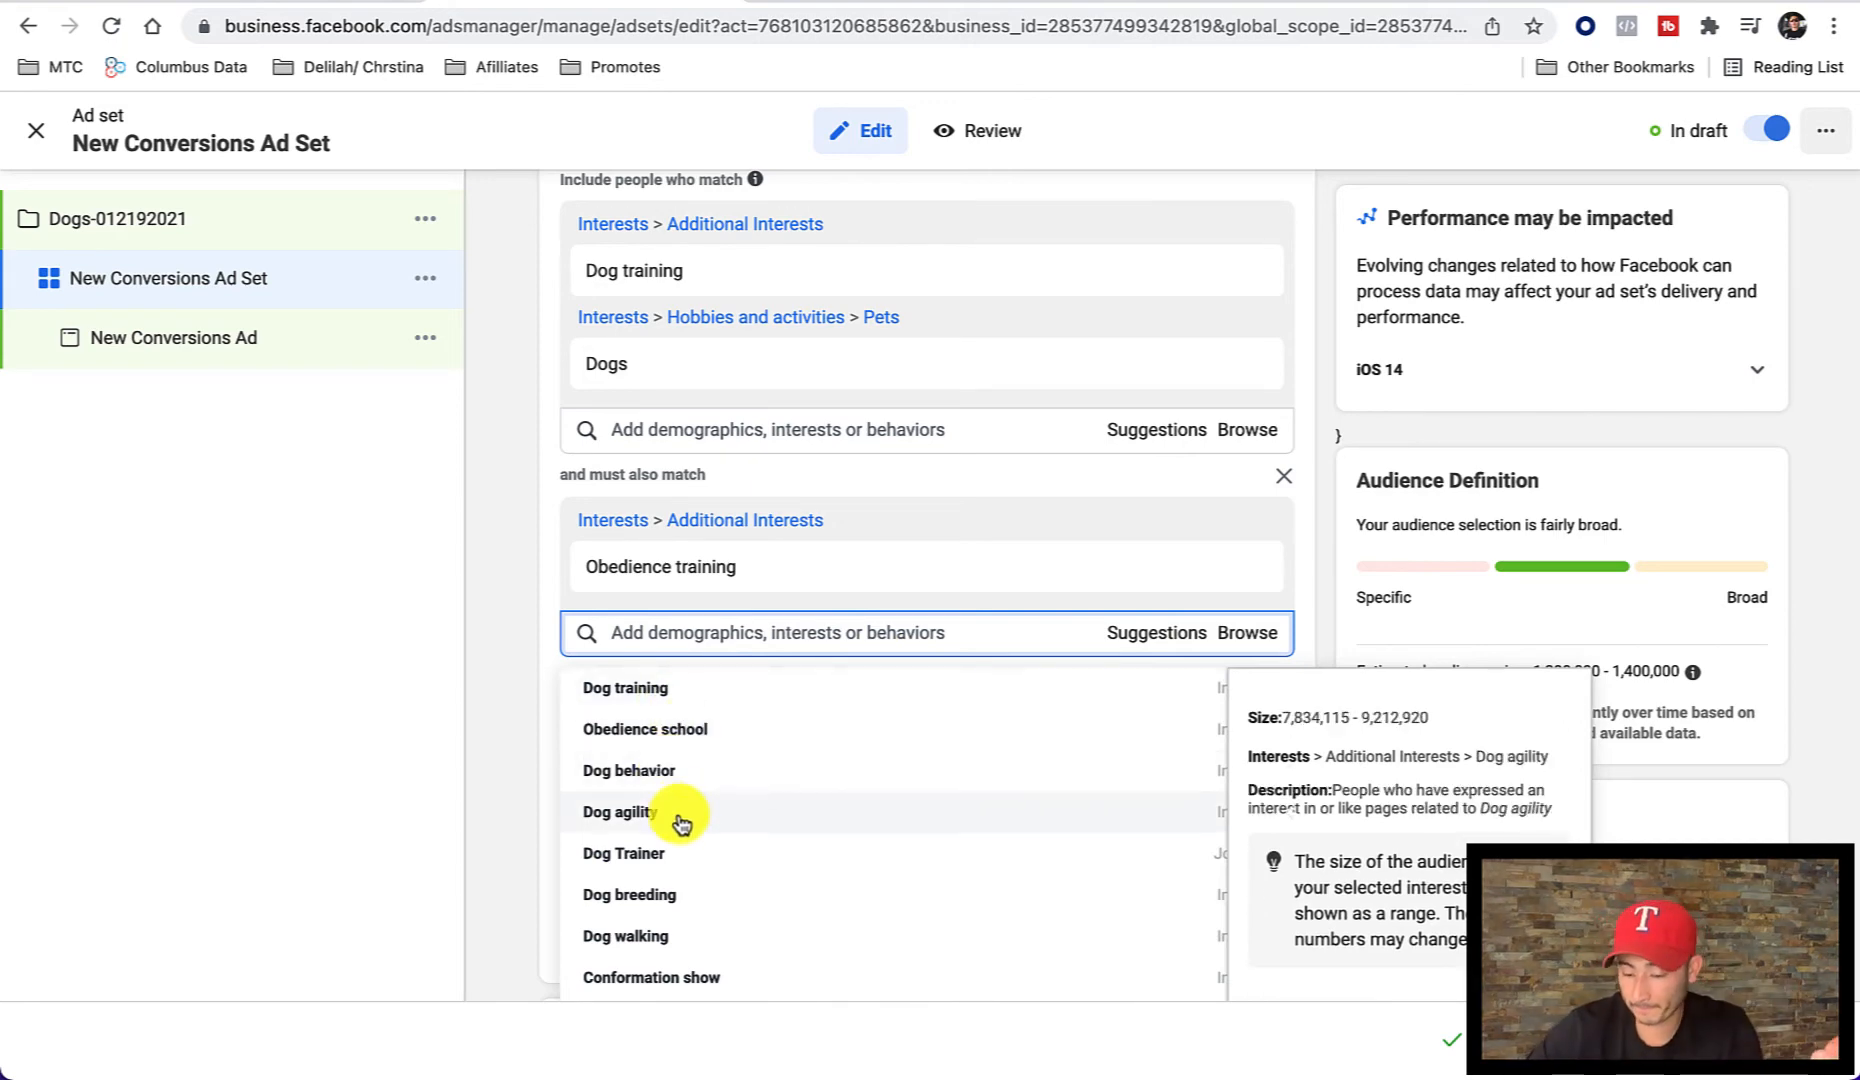
scroll(680, 870, "down", 1)
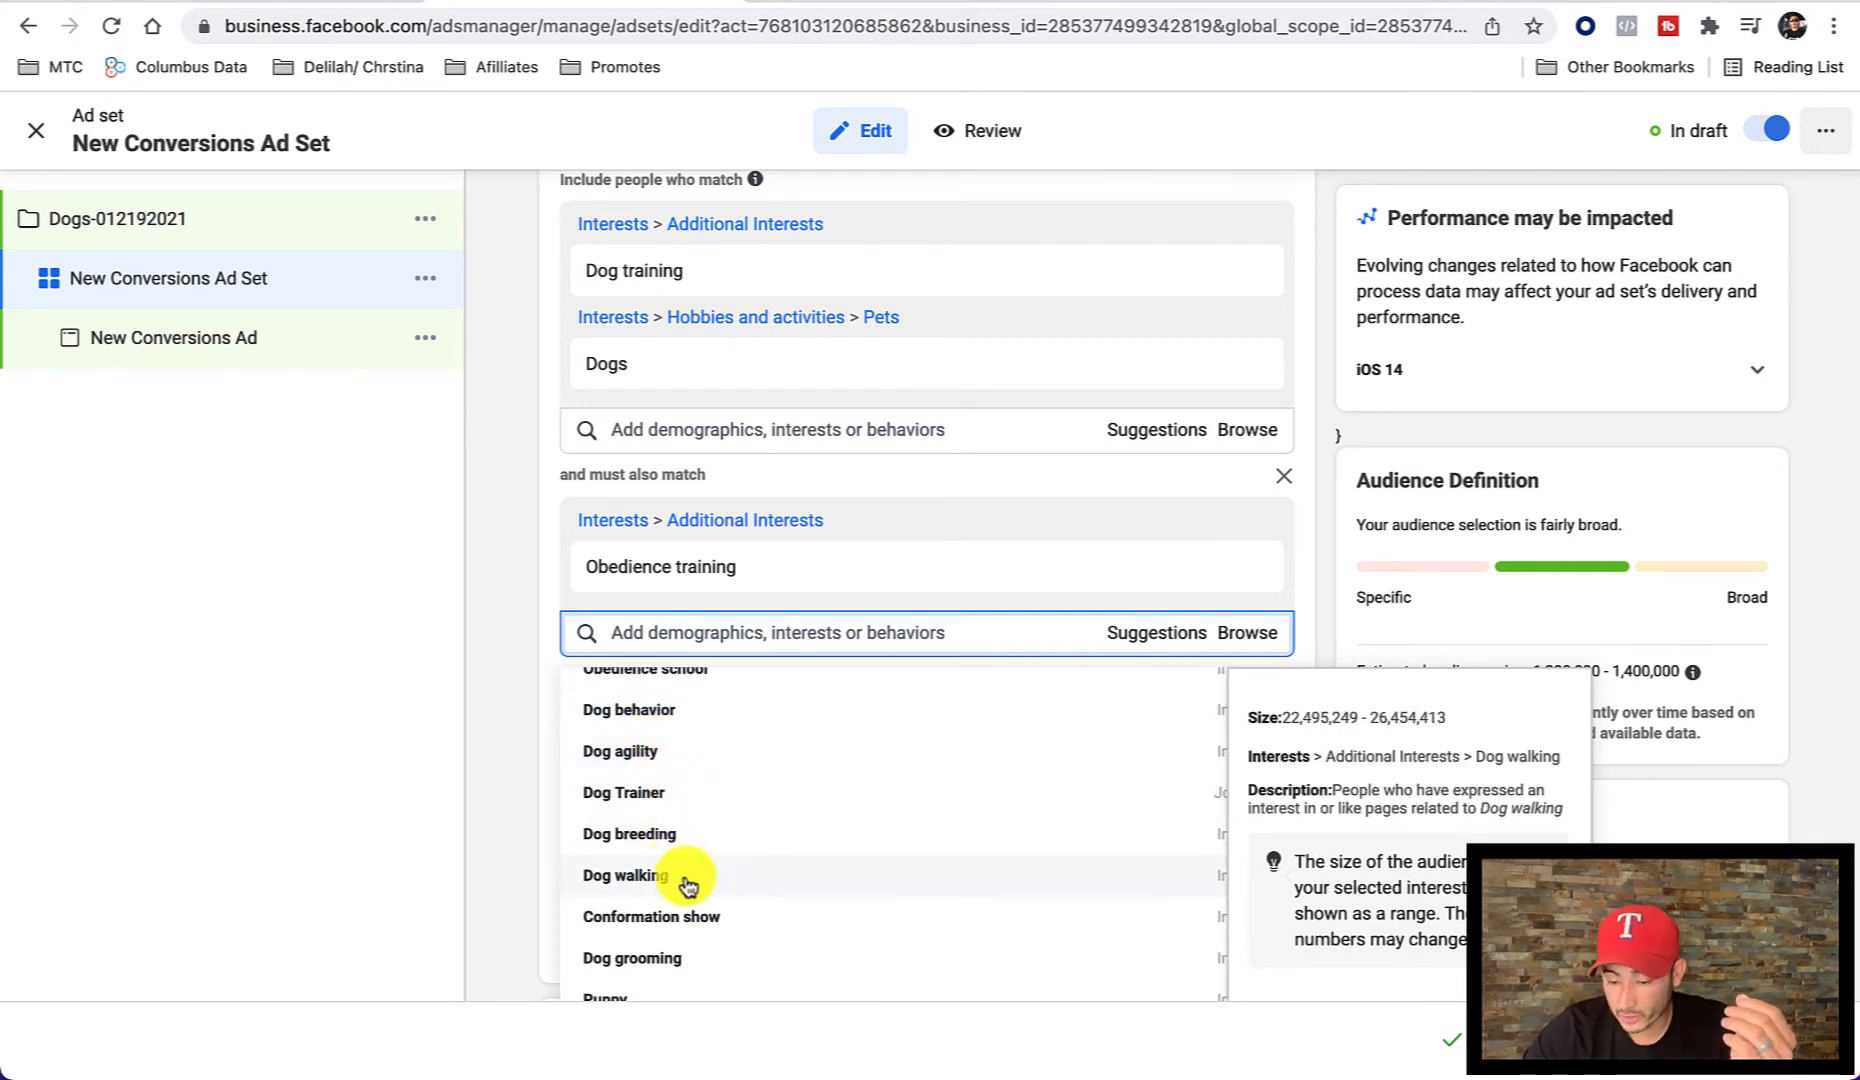
scroll(712, 910, "down", 1)
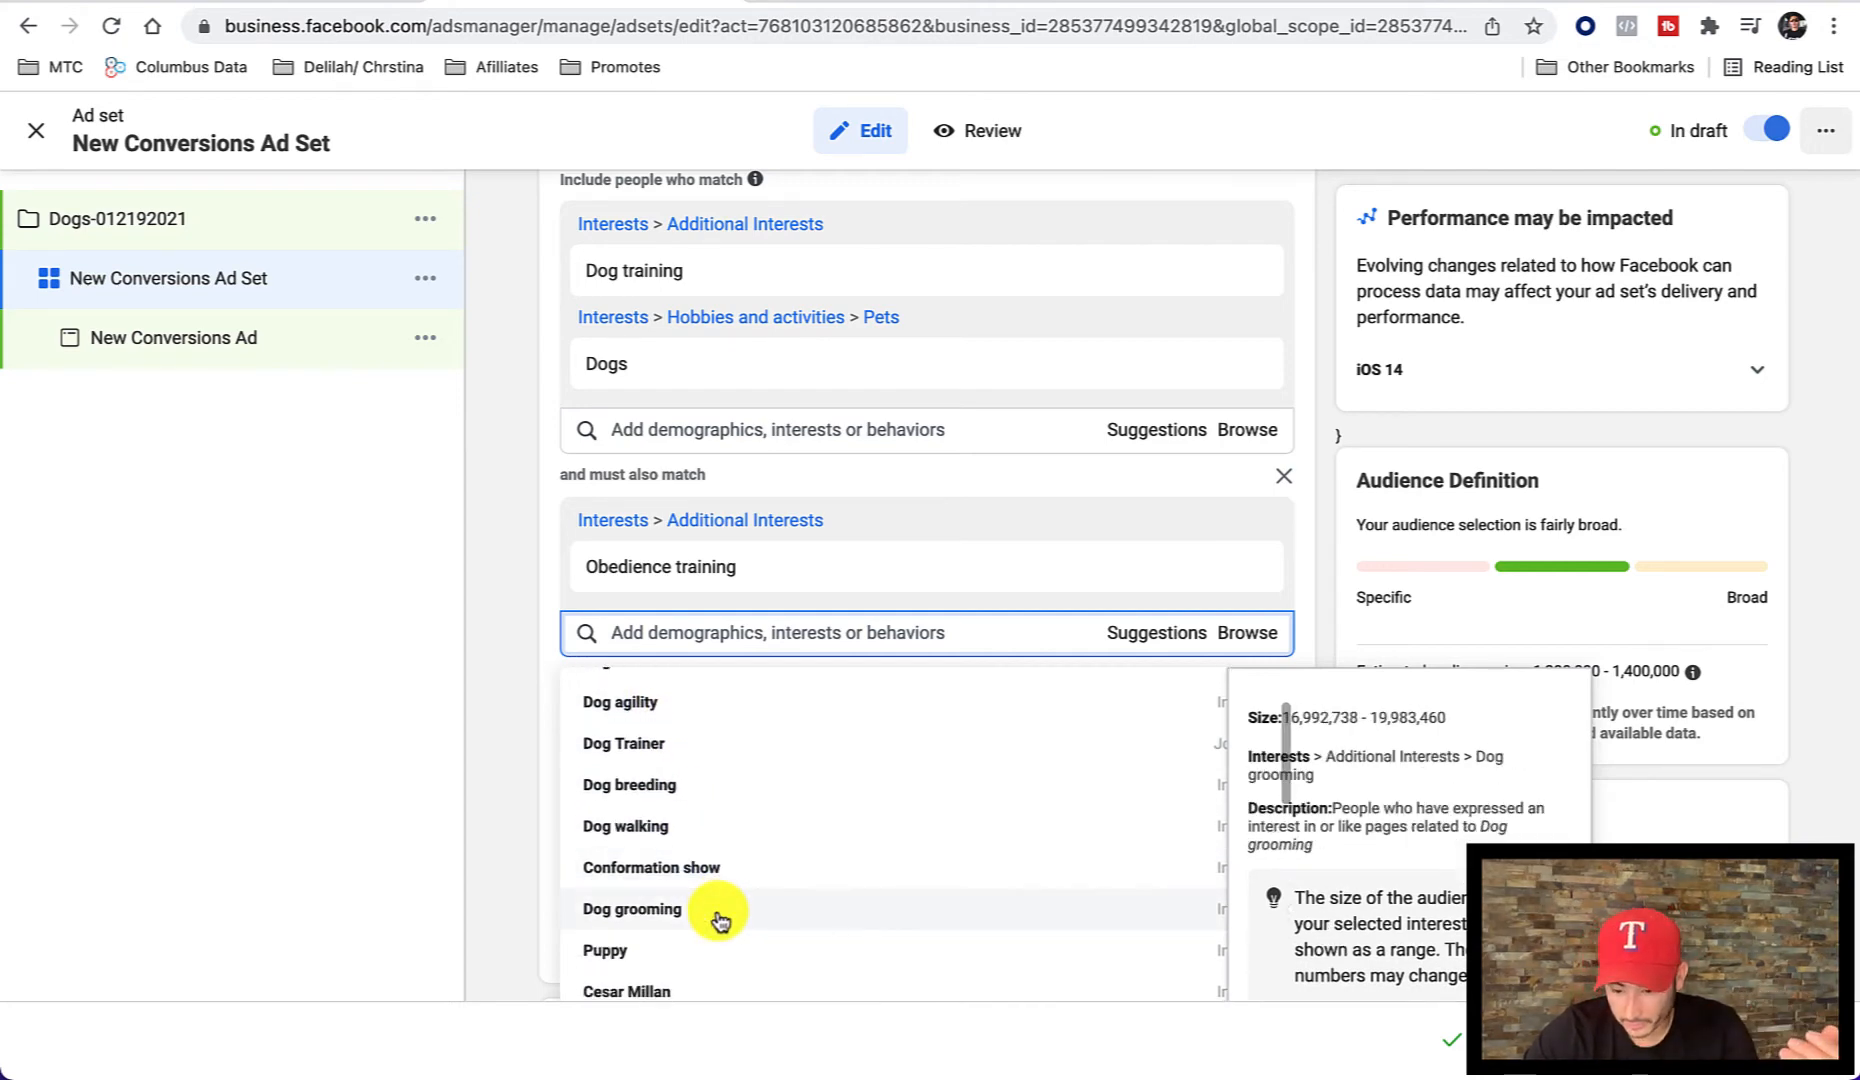
scroll(720, 920, "down", 1)
scroll(720, 920, "down", 1)
scroll(720, 920, "up", 3)
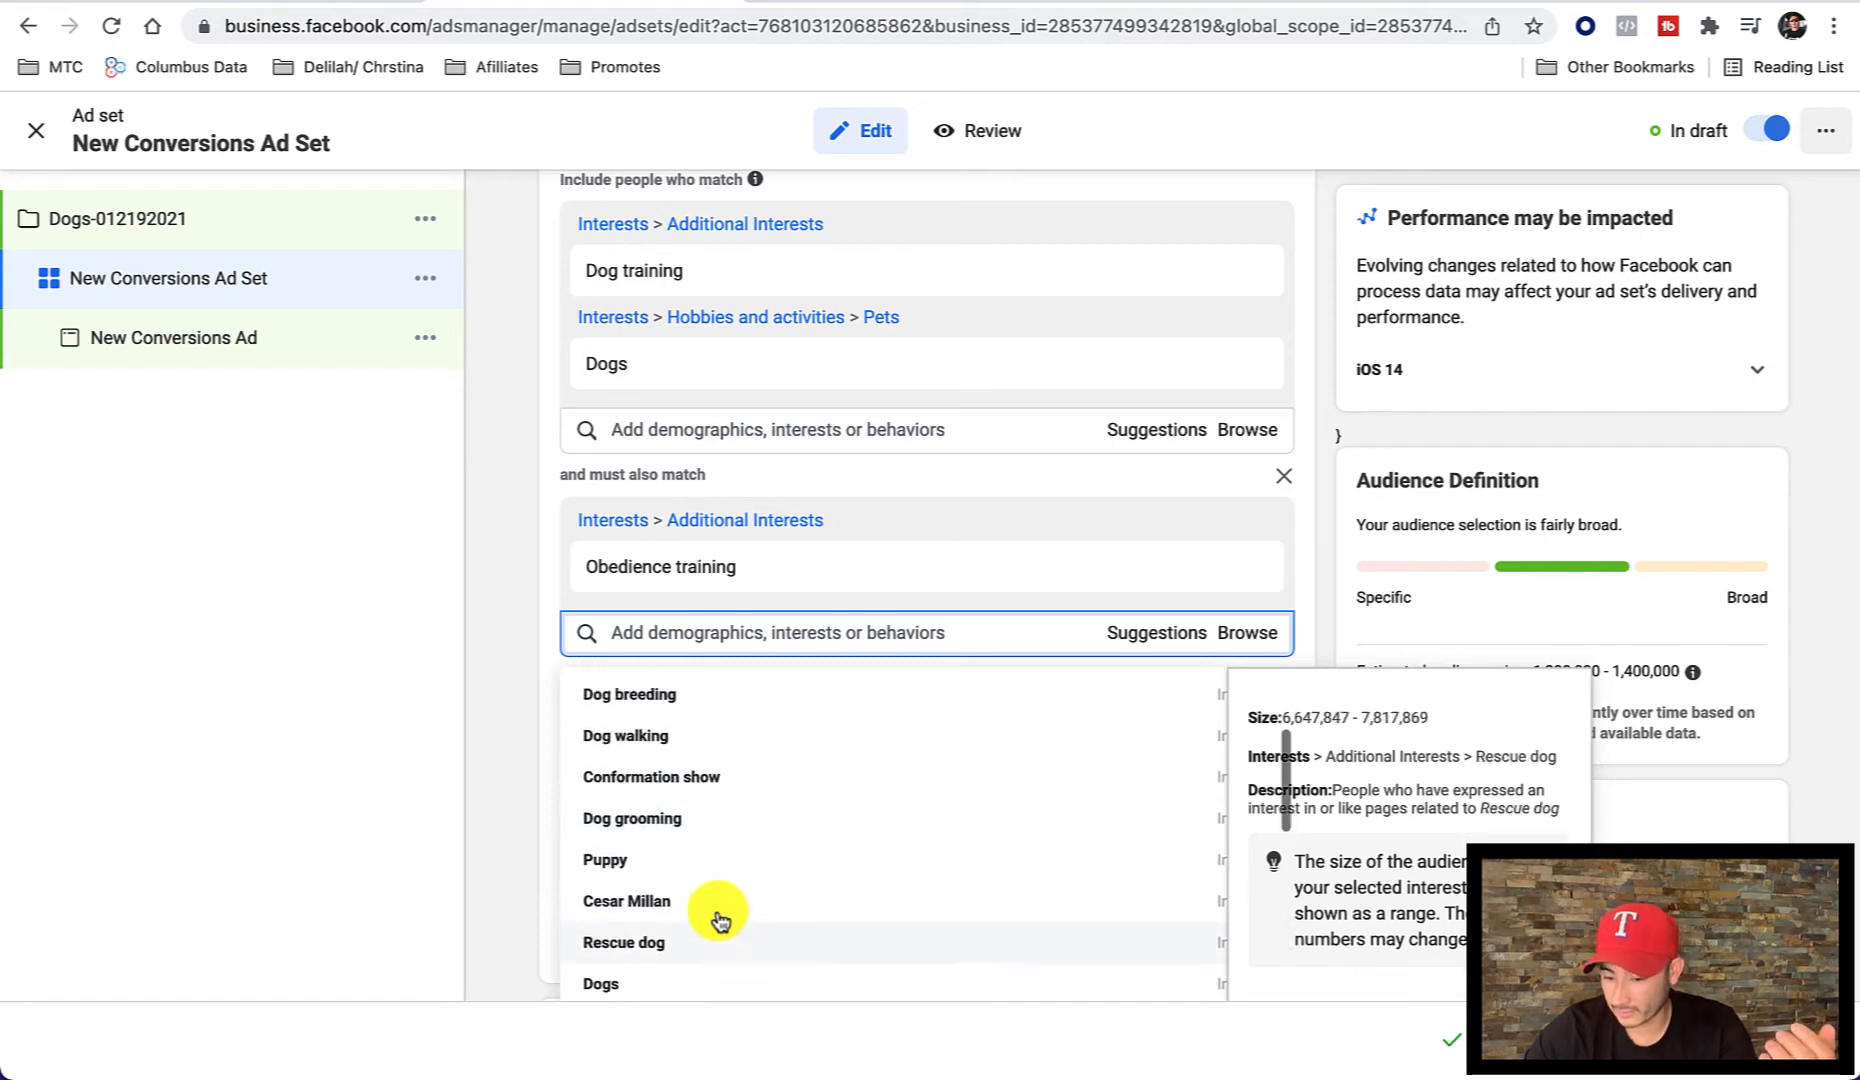
scroll(720, 920, "up", 3)
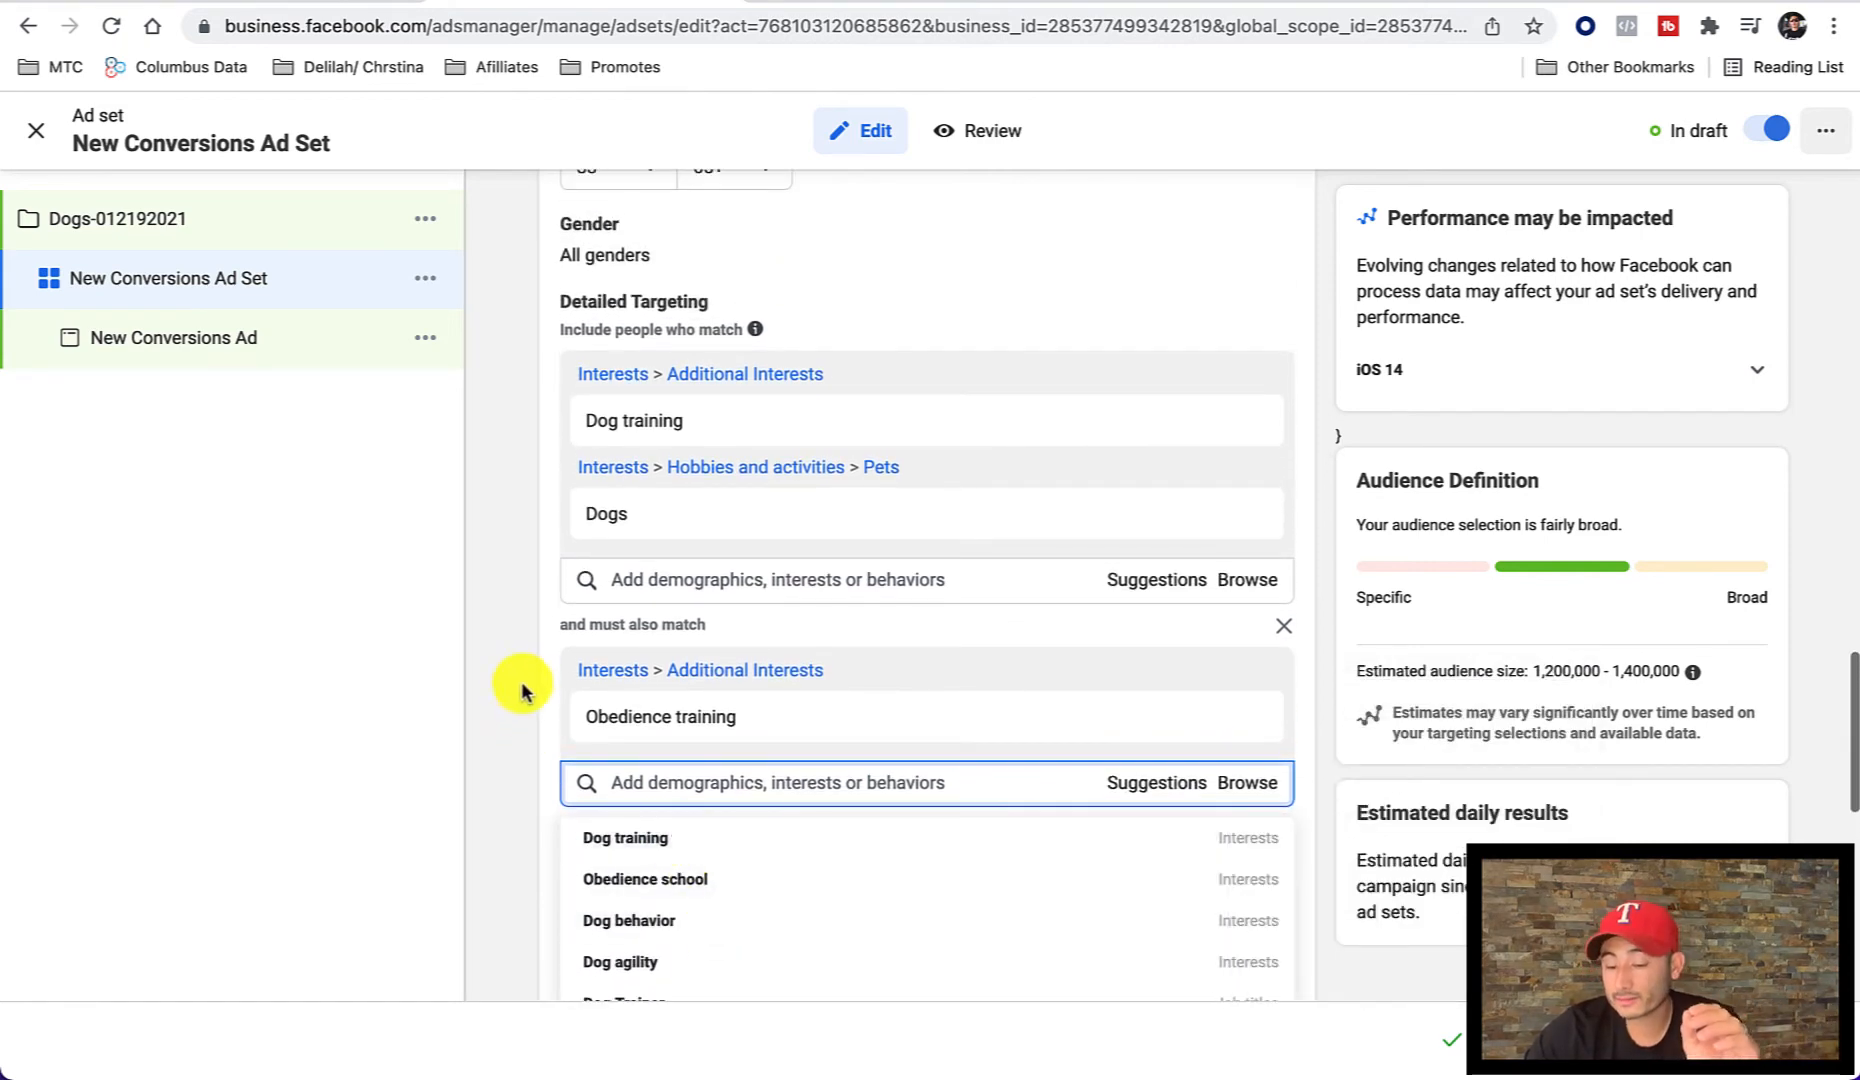
left_click(515, 683)
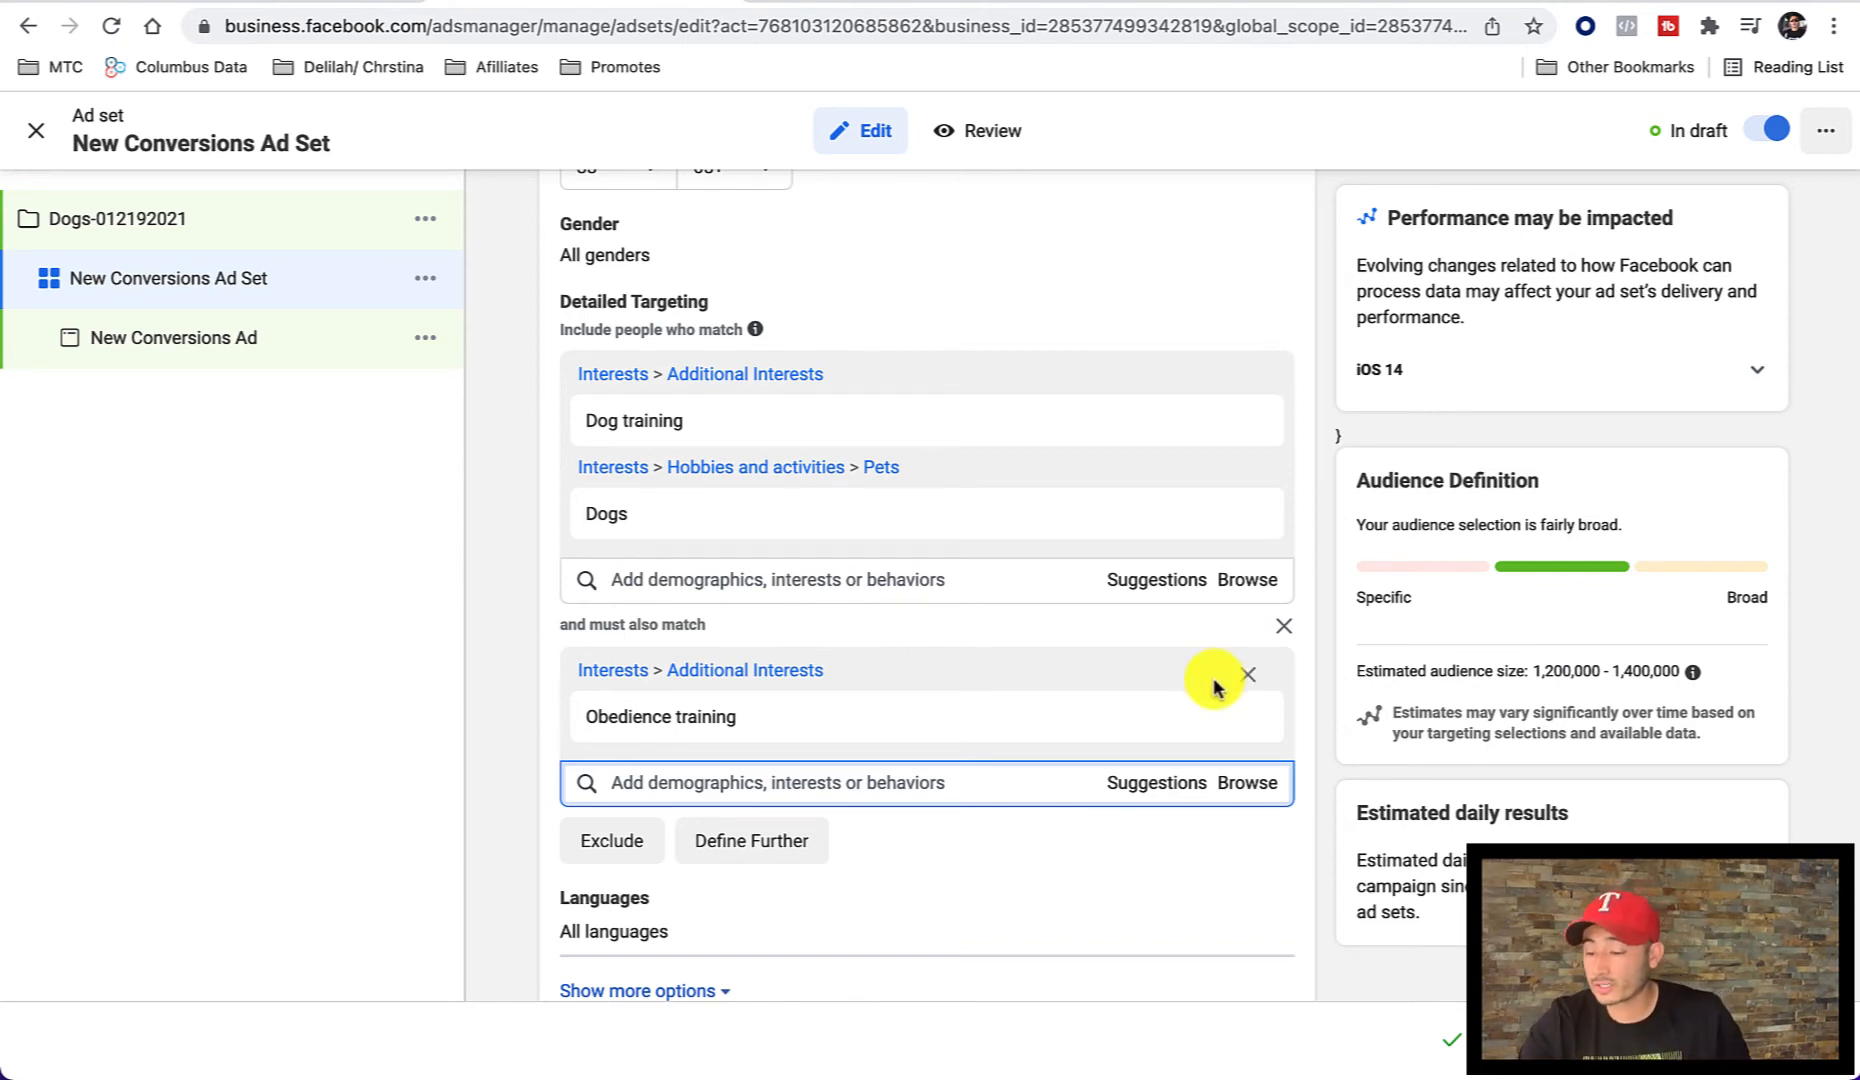
Step: Set the audience language to English (All)
scroll(529, 712, "down", 2)
scroll(529, 712, "down", 4)
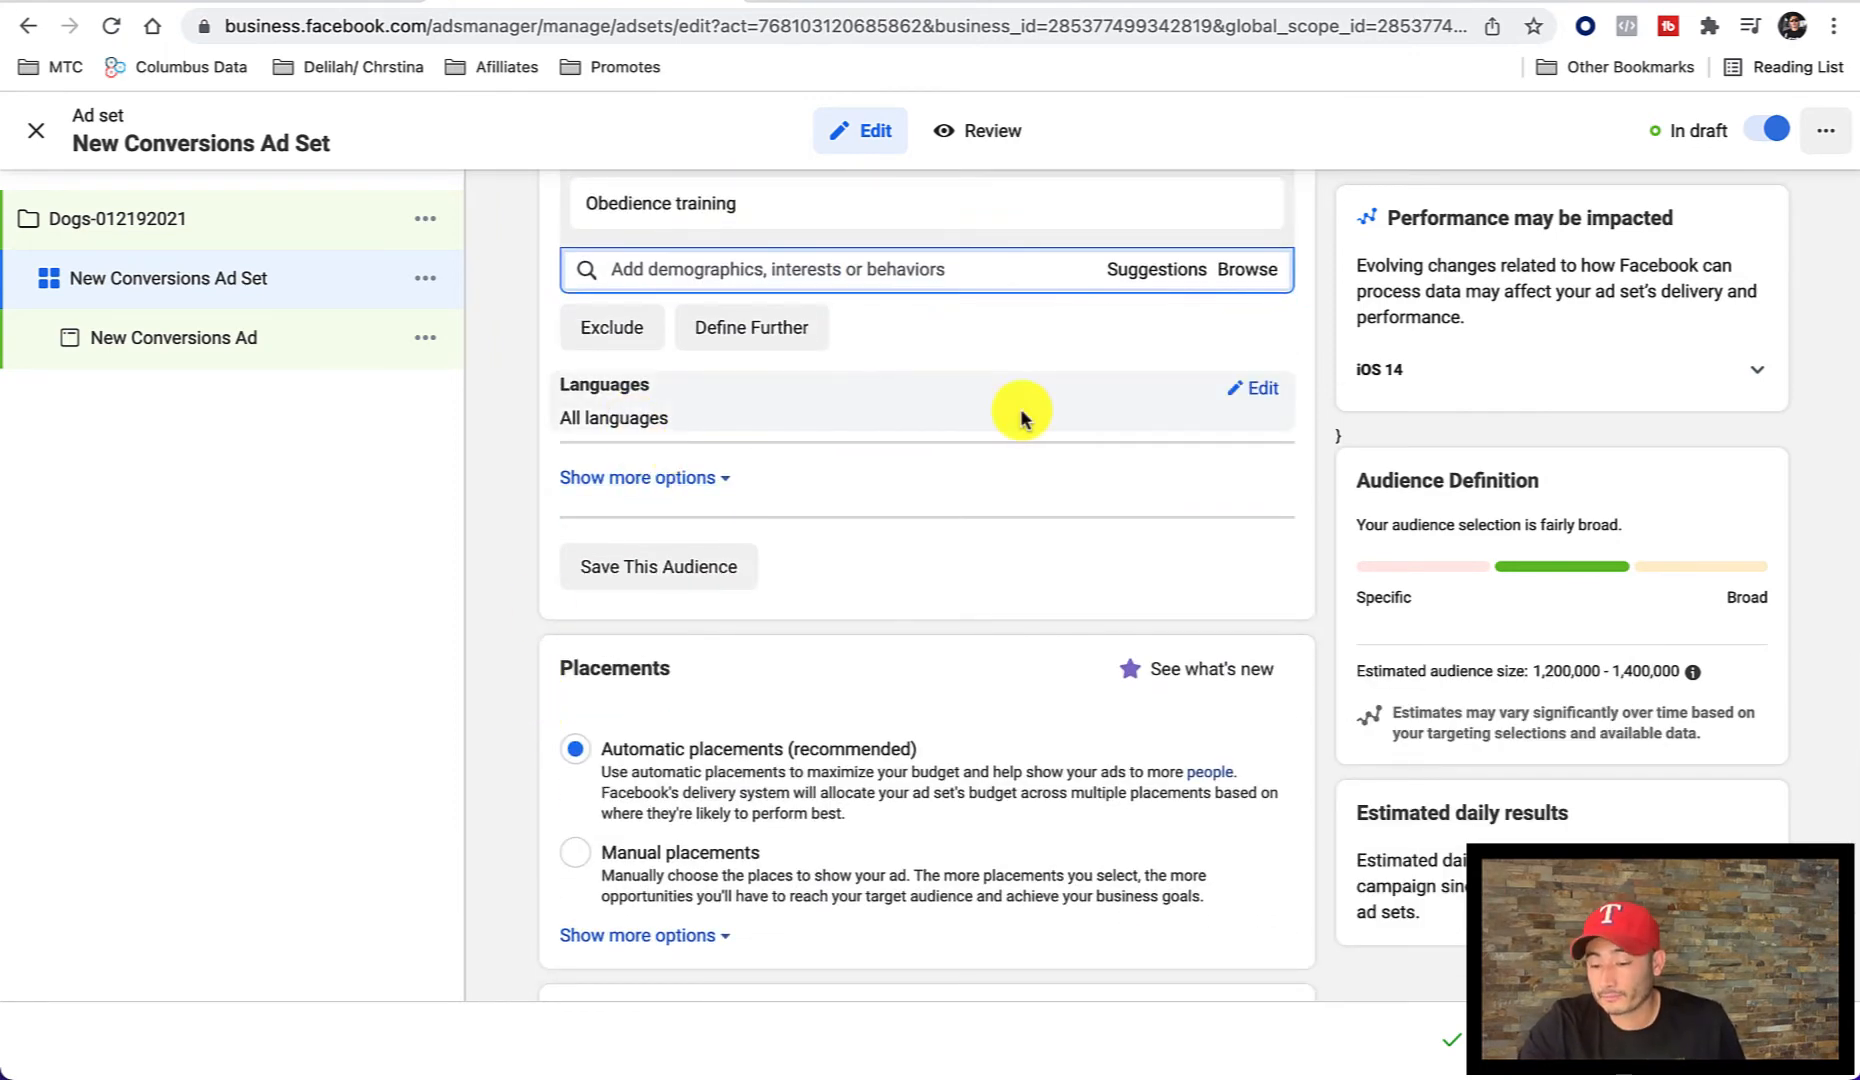
left_click(1260, 388)
left_click(714, 425)
type("englis")
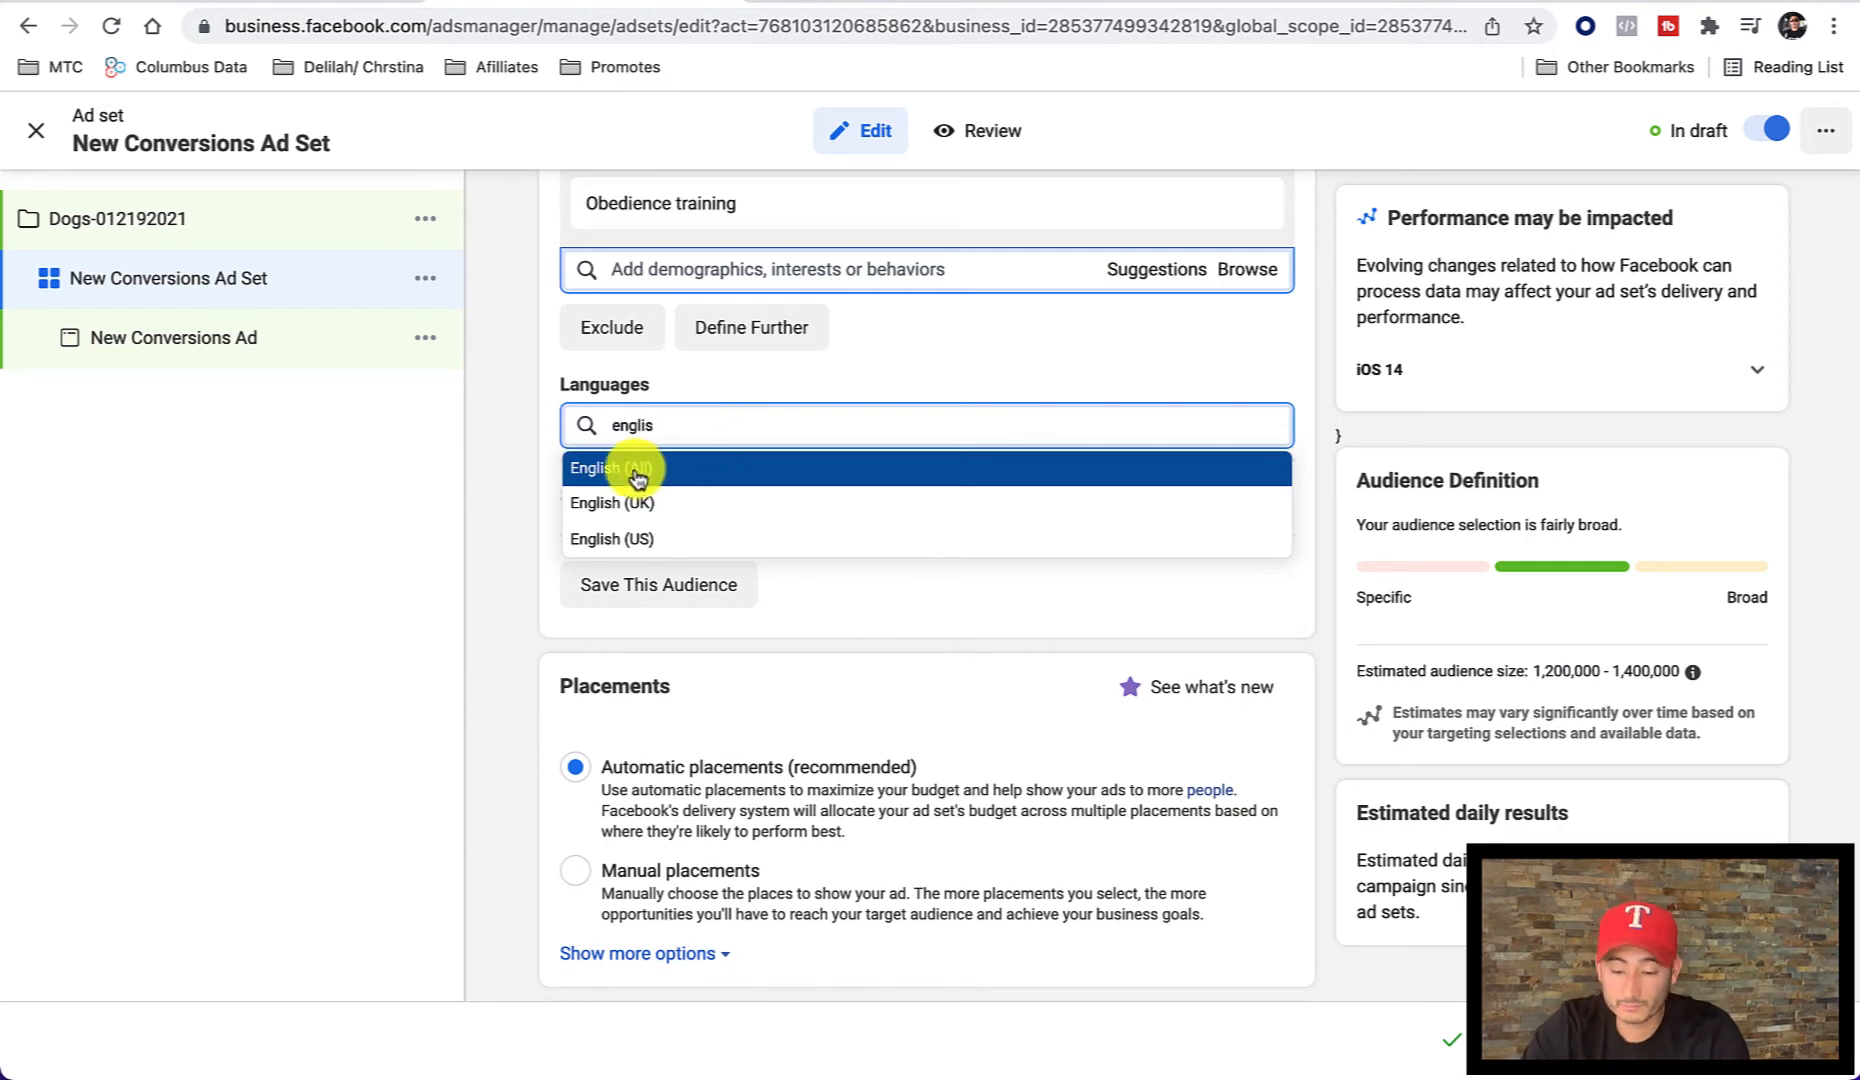
left_click(636, 470)
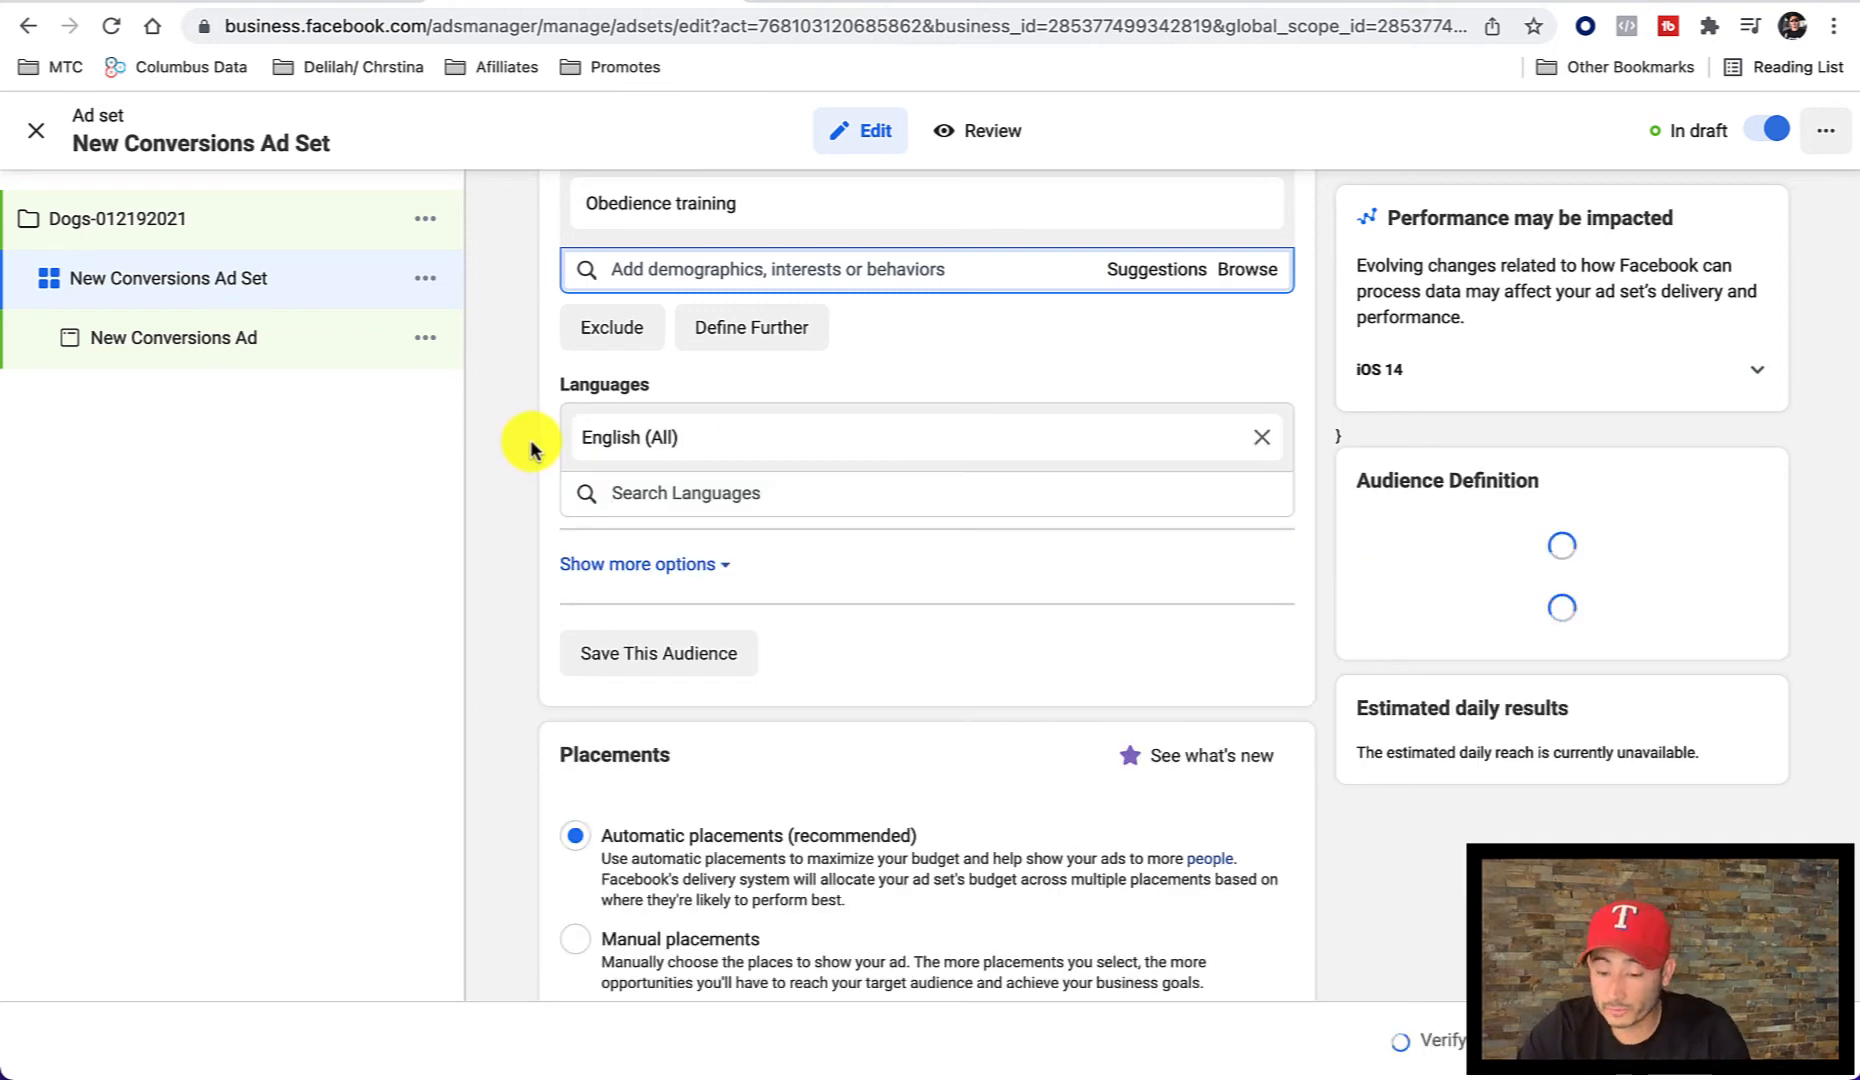
Step: Switch the ad set's placements to Manual placements
scroll(530, 439, "down", 4)
scroll(531, 447, "down", 1)
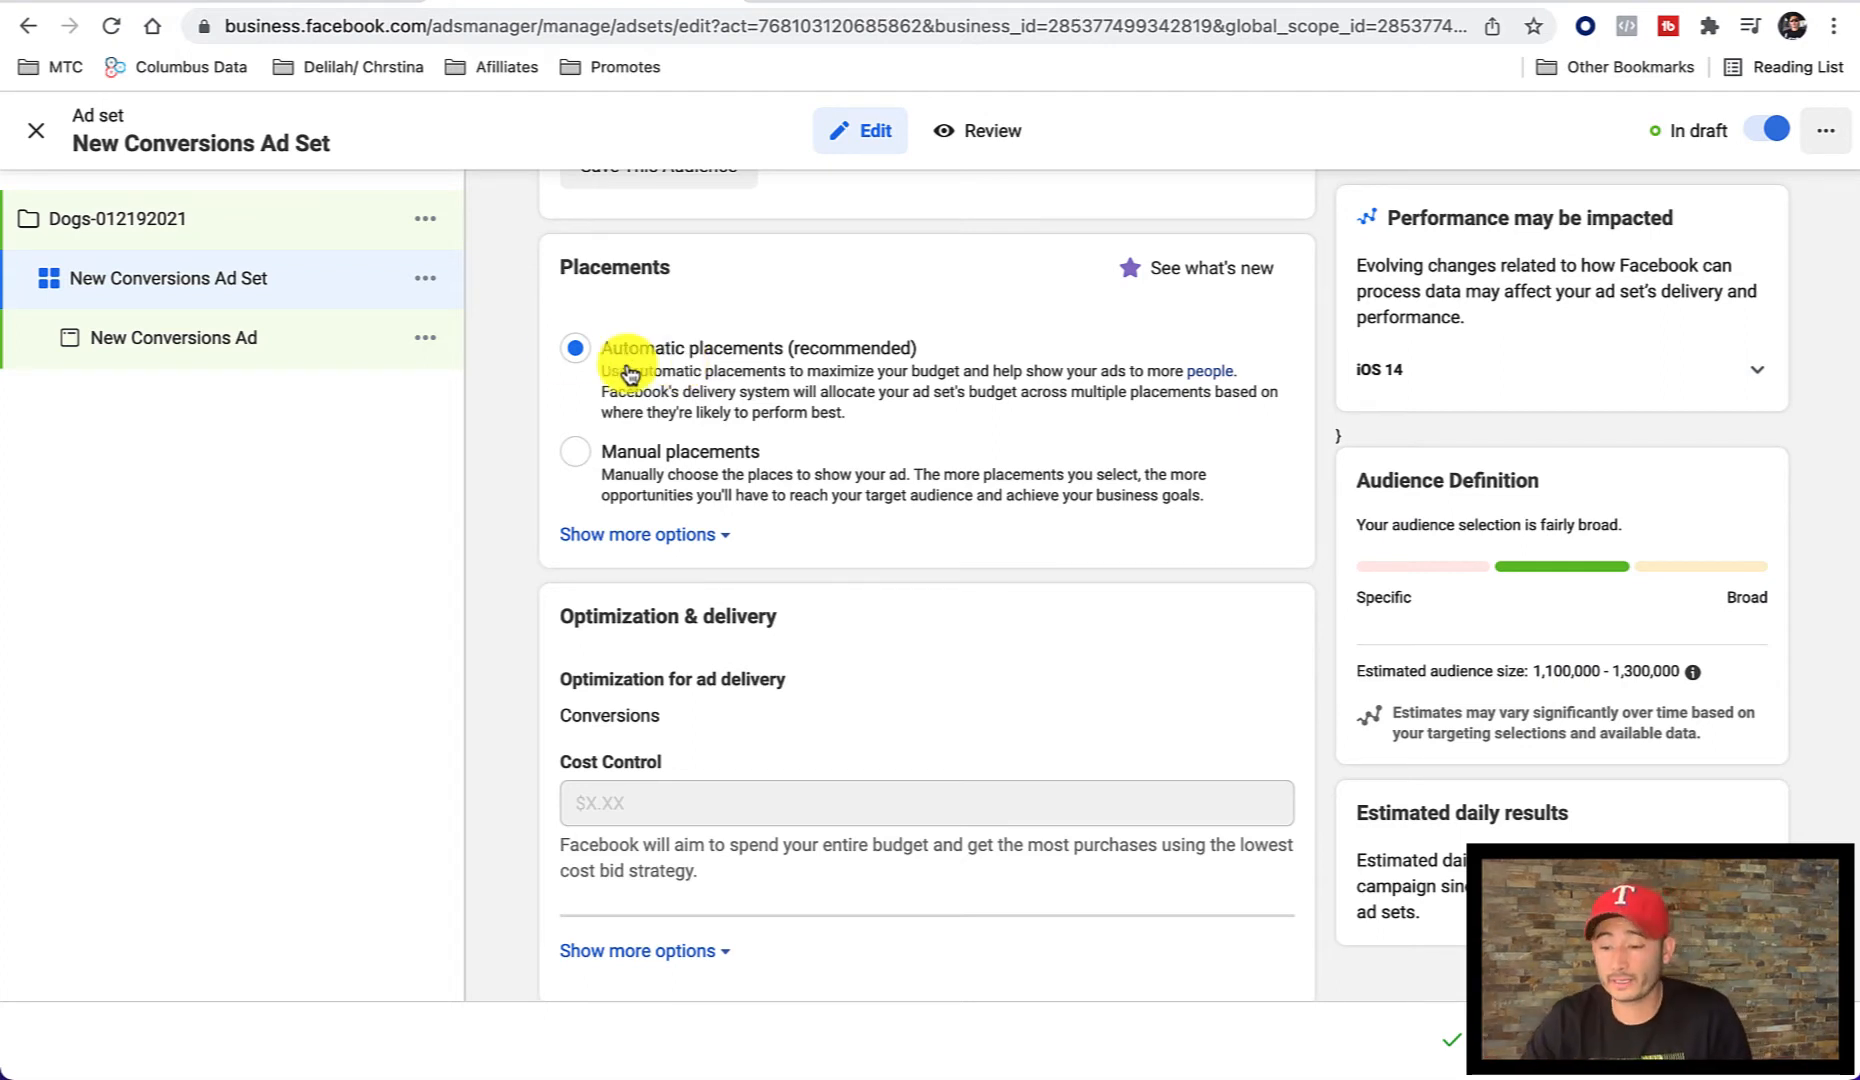
left_click(580, 462)
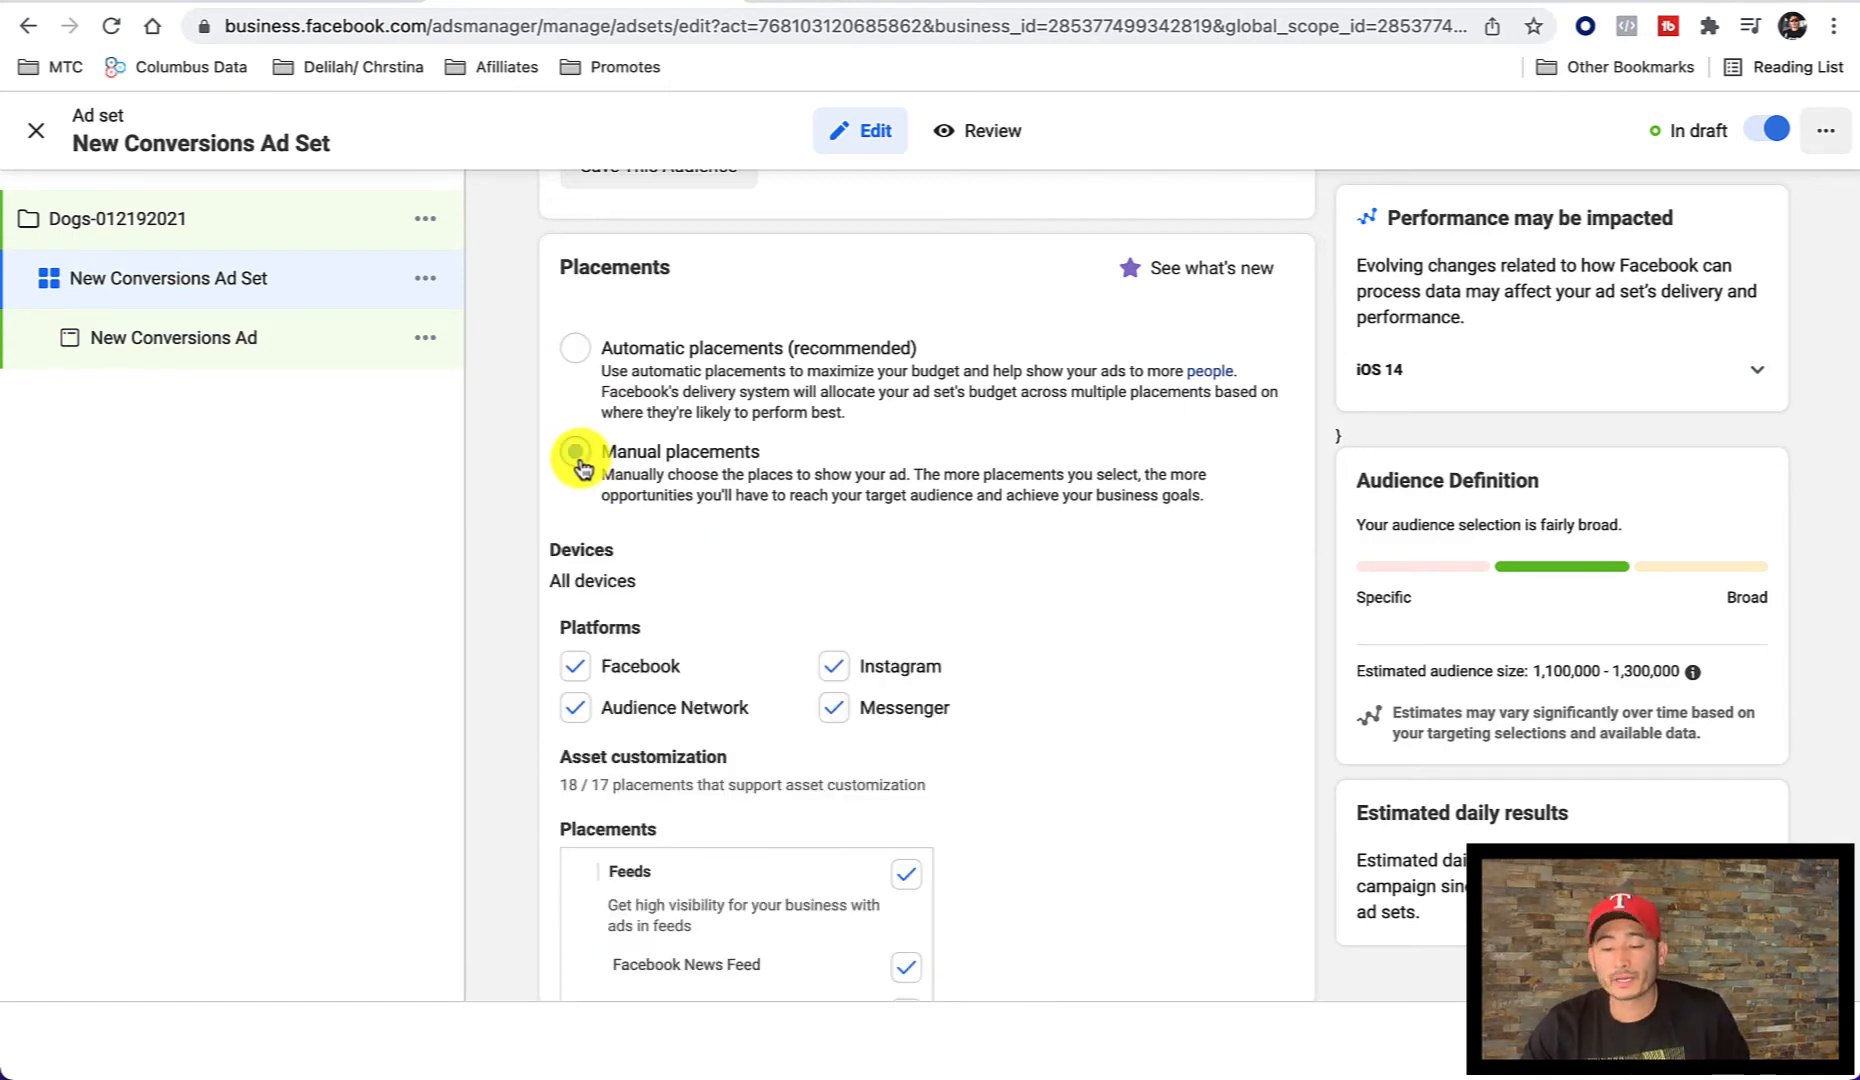
Step: Limit the Feeds placements to Facebook News Feed and Instagram feed by clearing the whole Feeds group and reselecting only those two
scroll(873, 543, "down", 1)
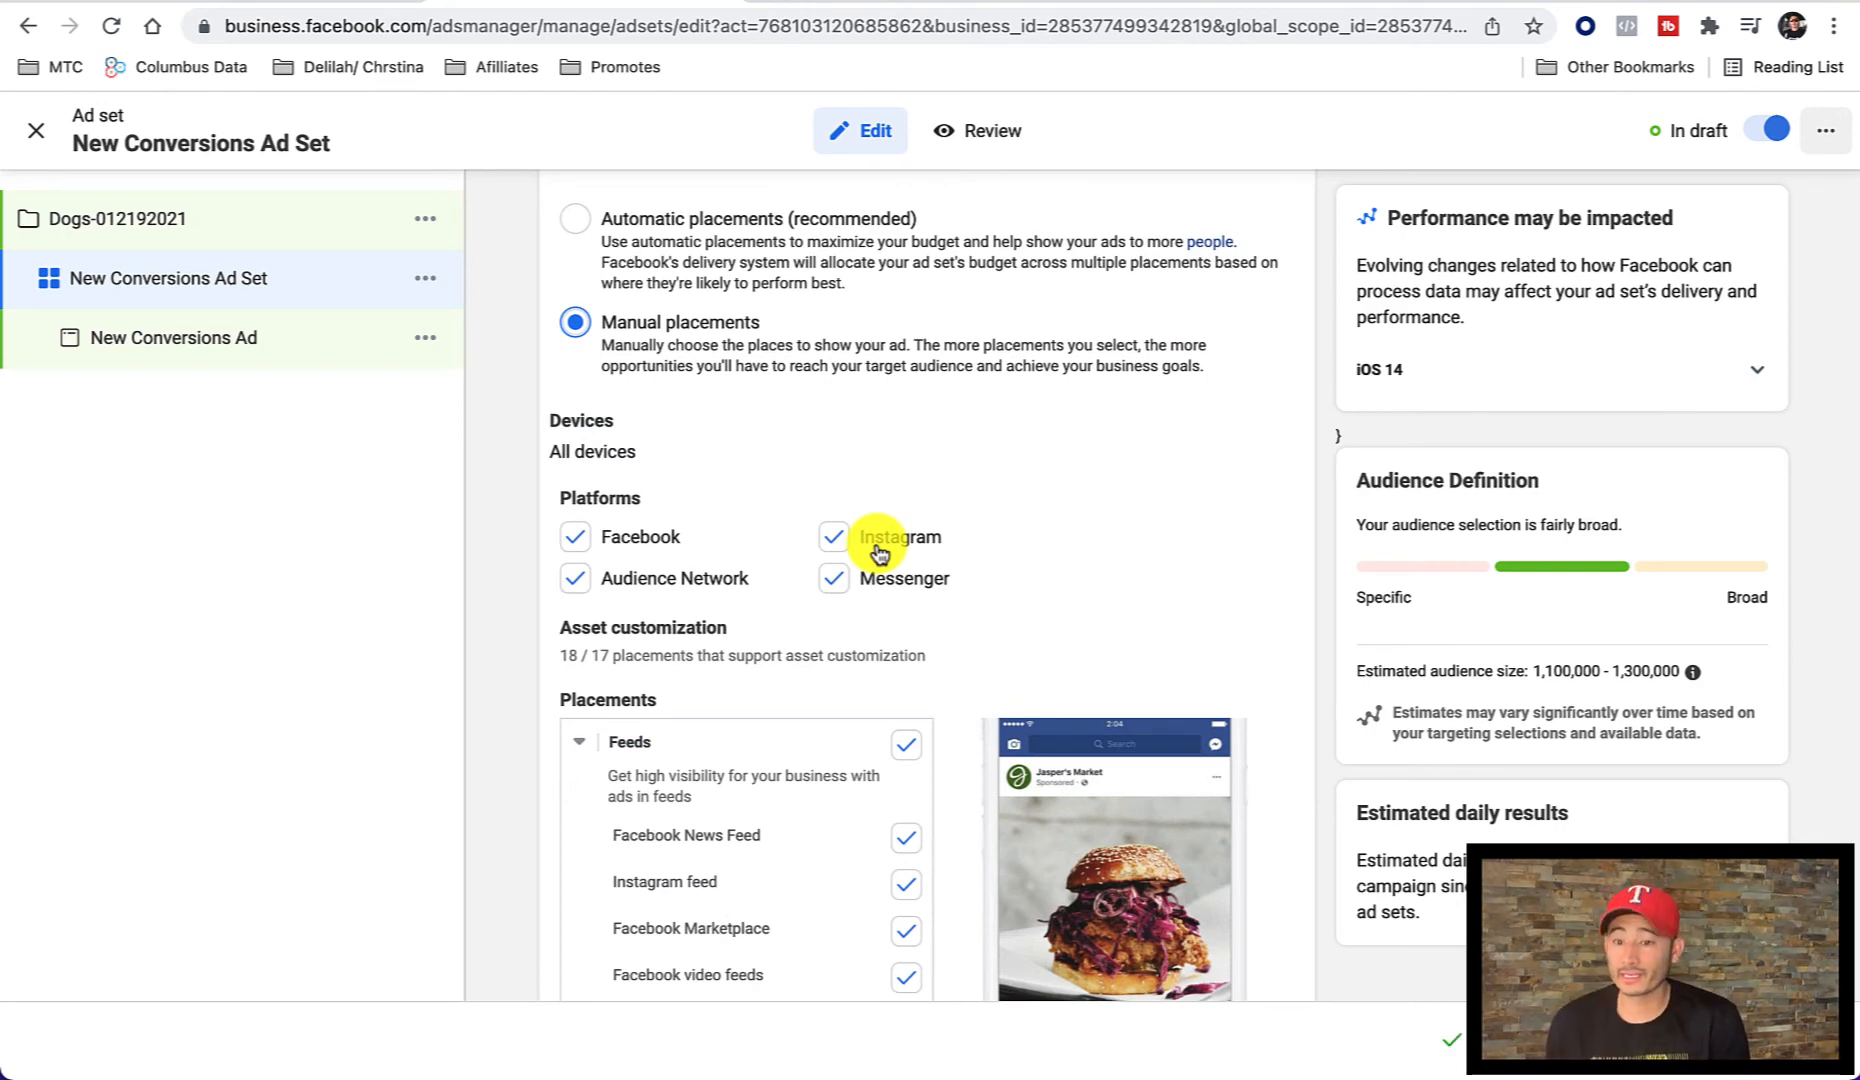
scroll(877, 548, "down", 2)
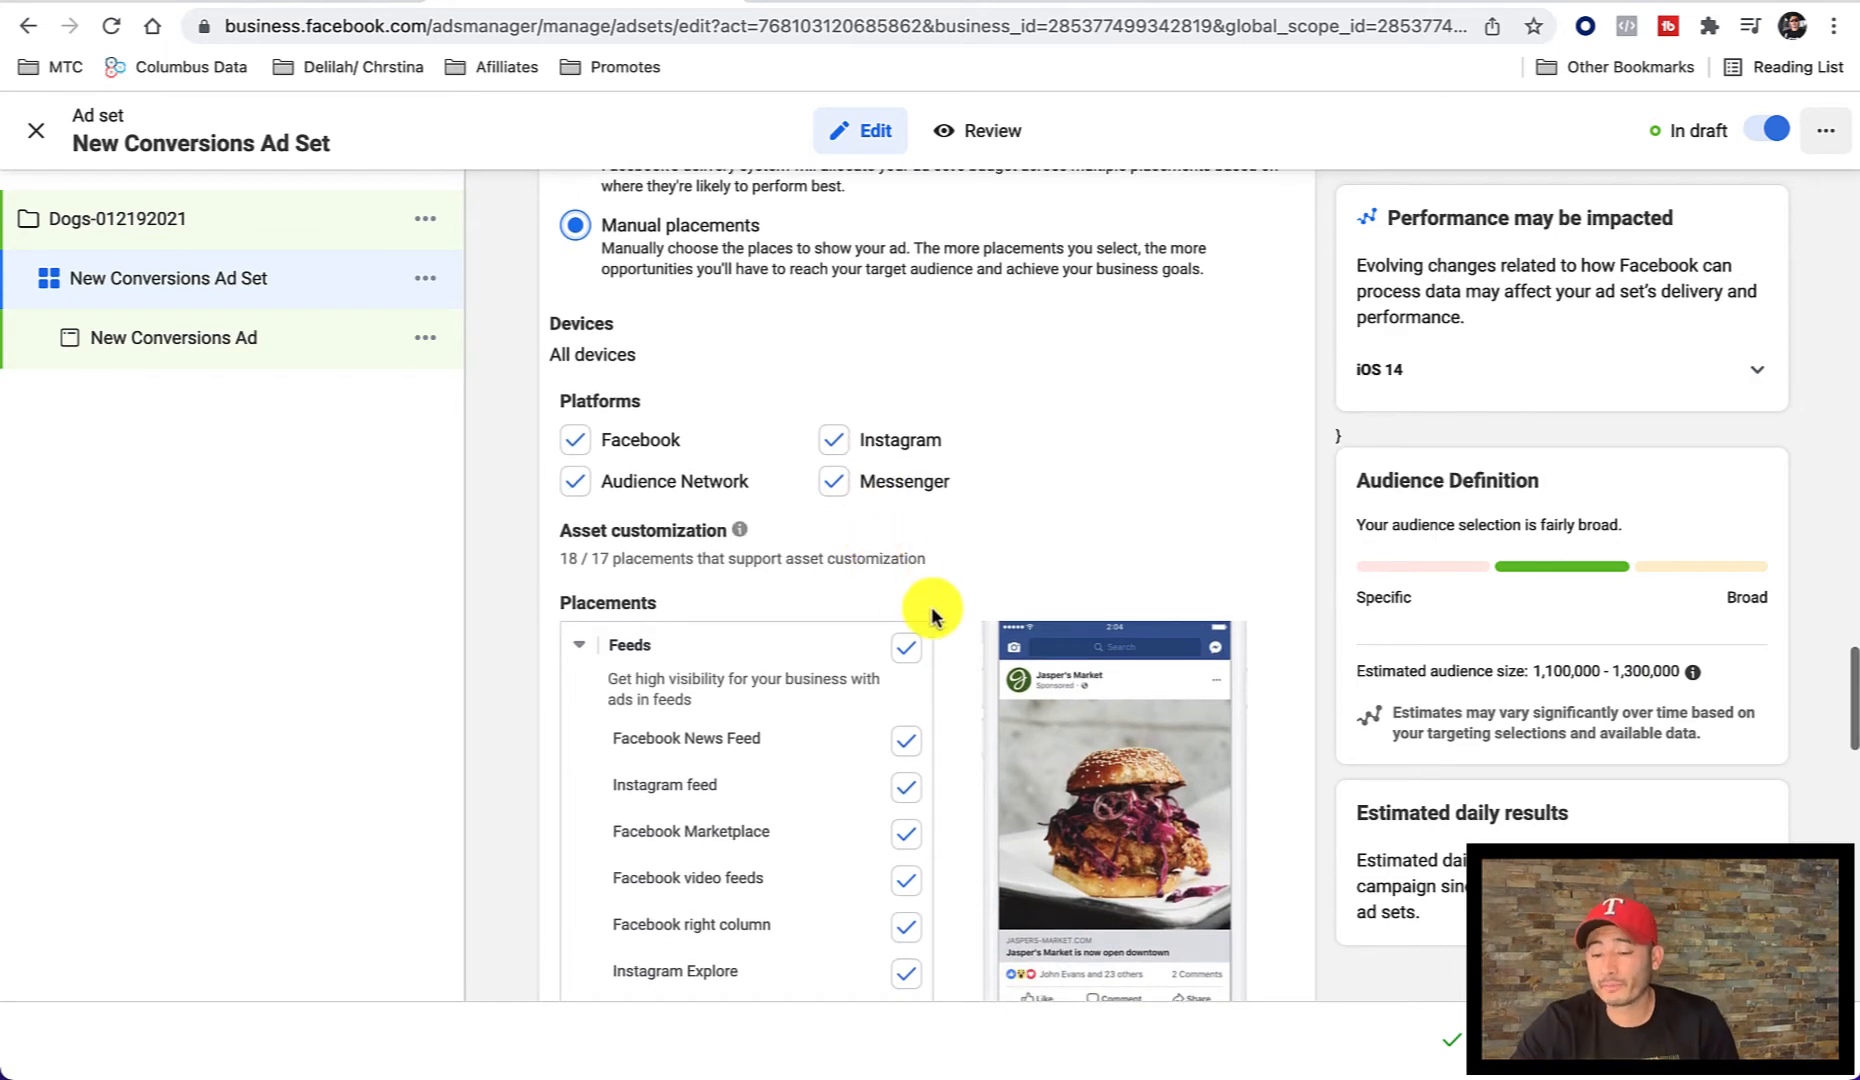
left_click(908, 651)
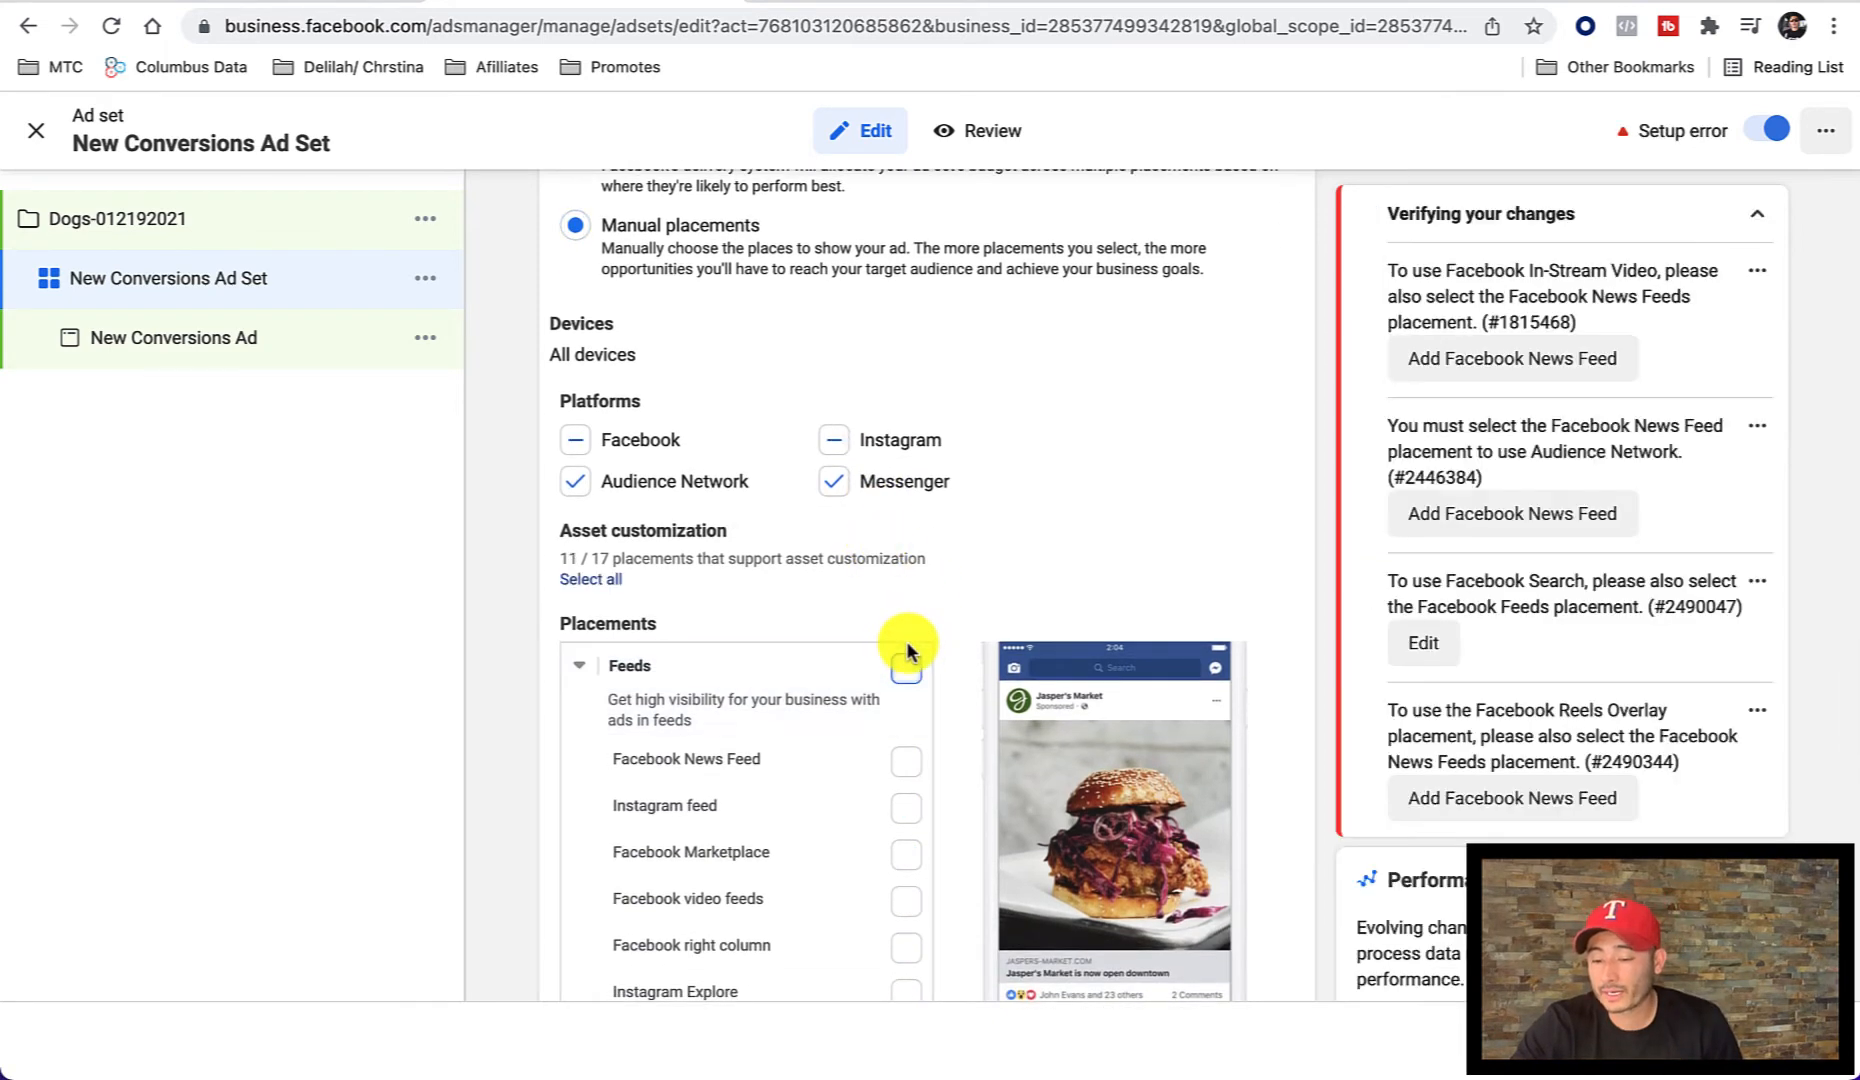
scroll(905, 645, "down", 3)
left_click(905, 625)
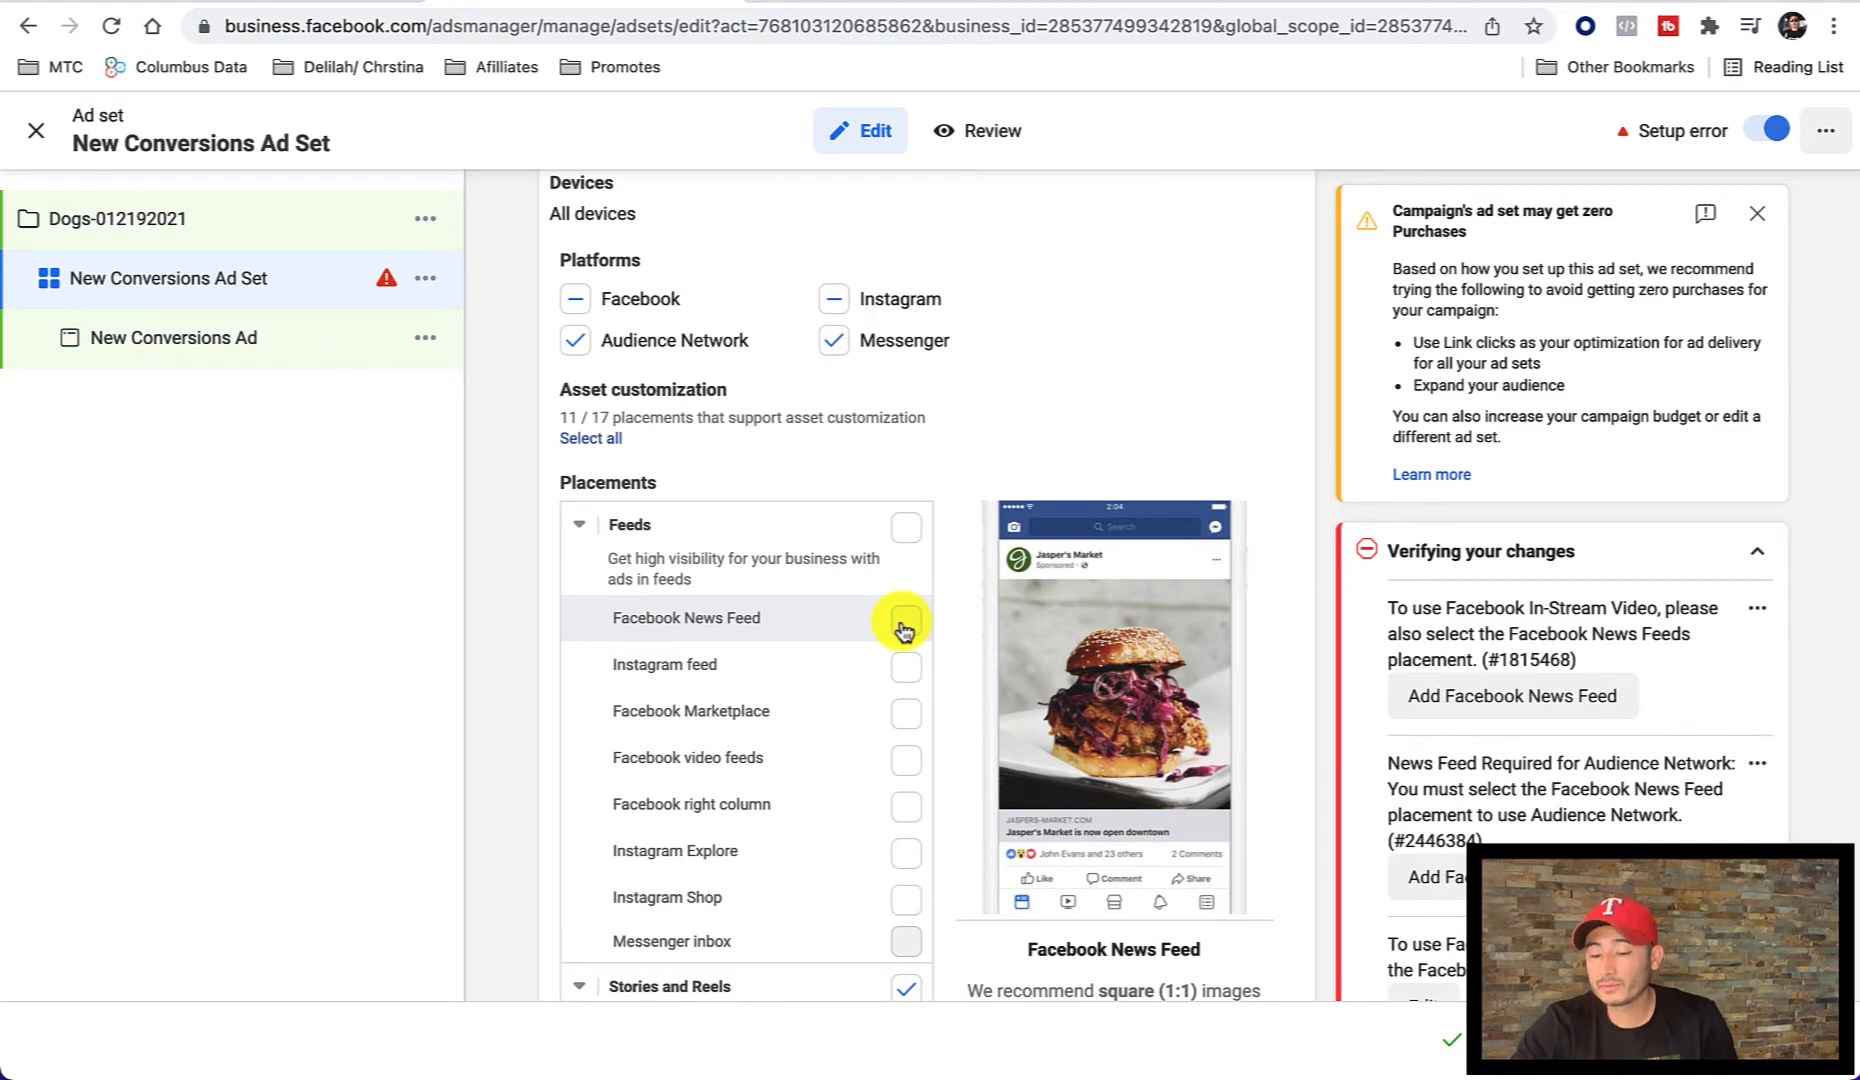
left_click(907, 670)
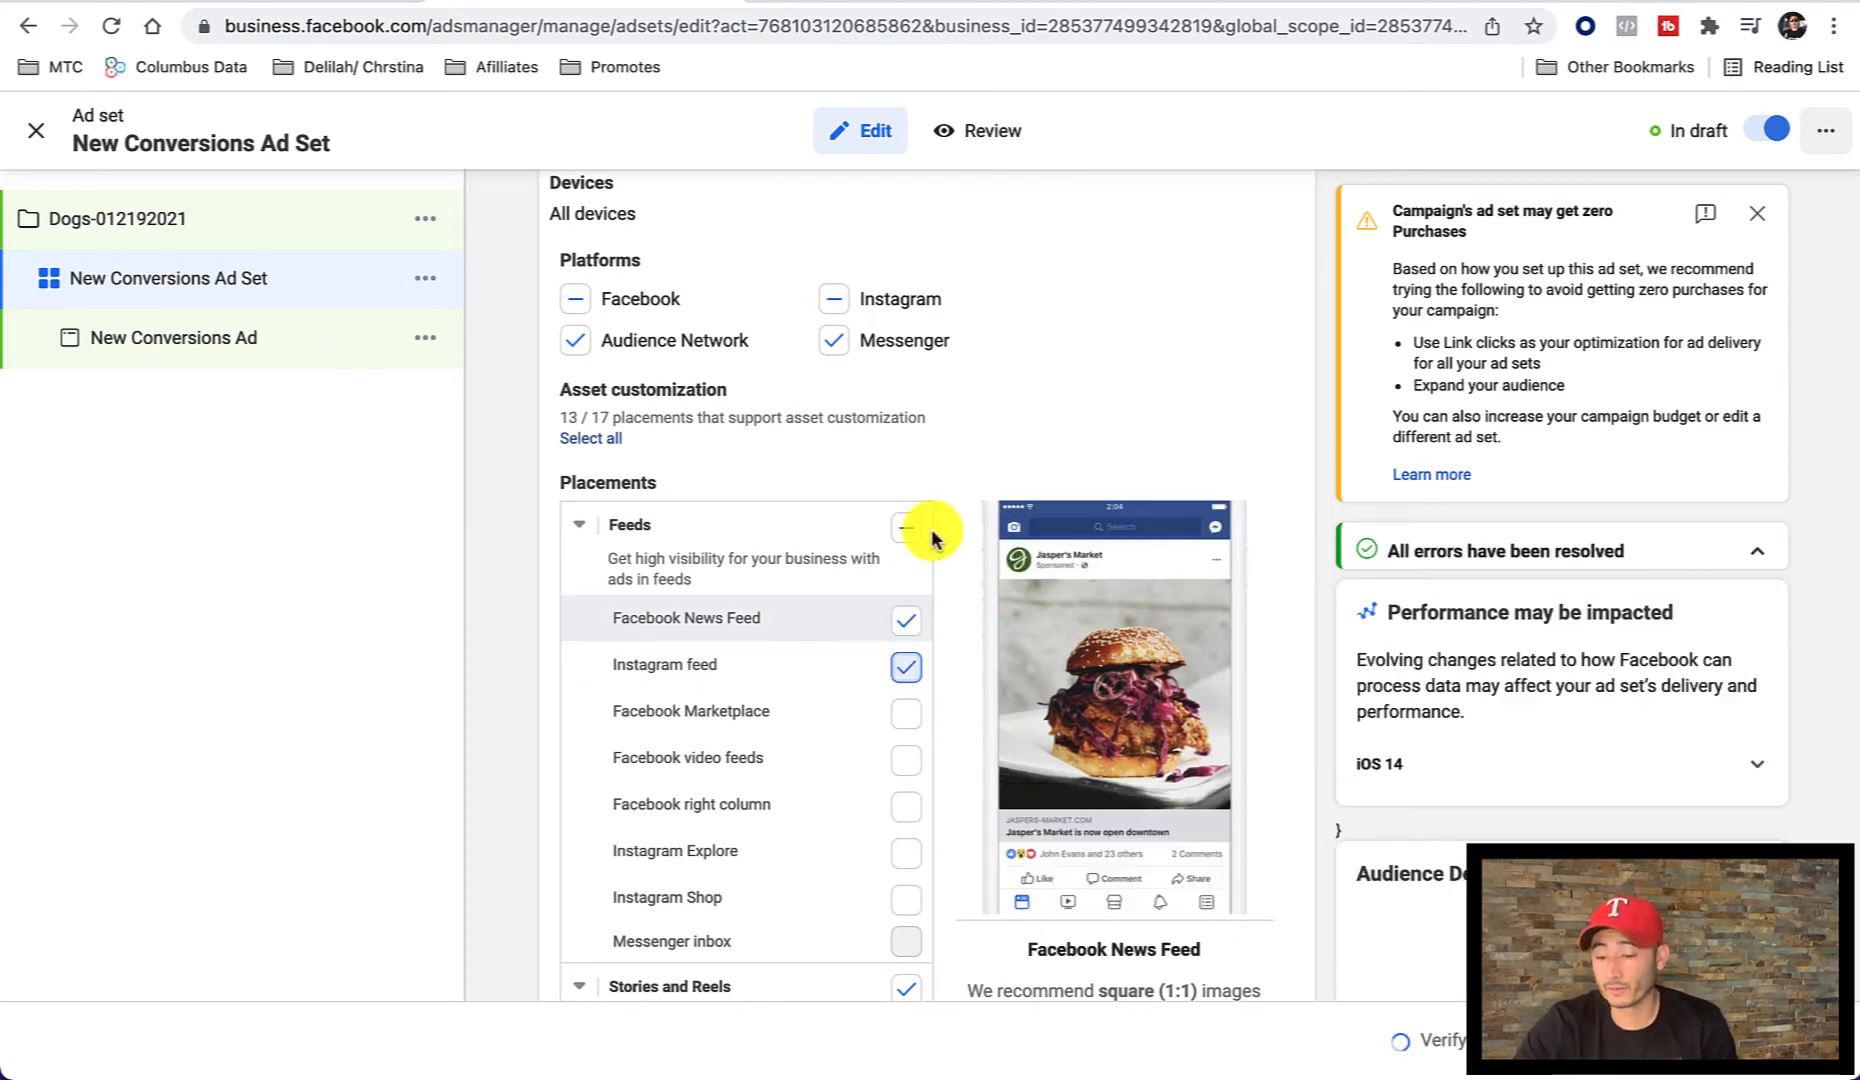
Step: Deselect all placements under Stories and Reels, In-stream, Reels overlay, Search, In-article, and Apps and sites
scroll(945, 536, "down", 4)
scroll(945, 540, "down", 1)
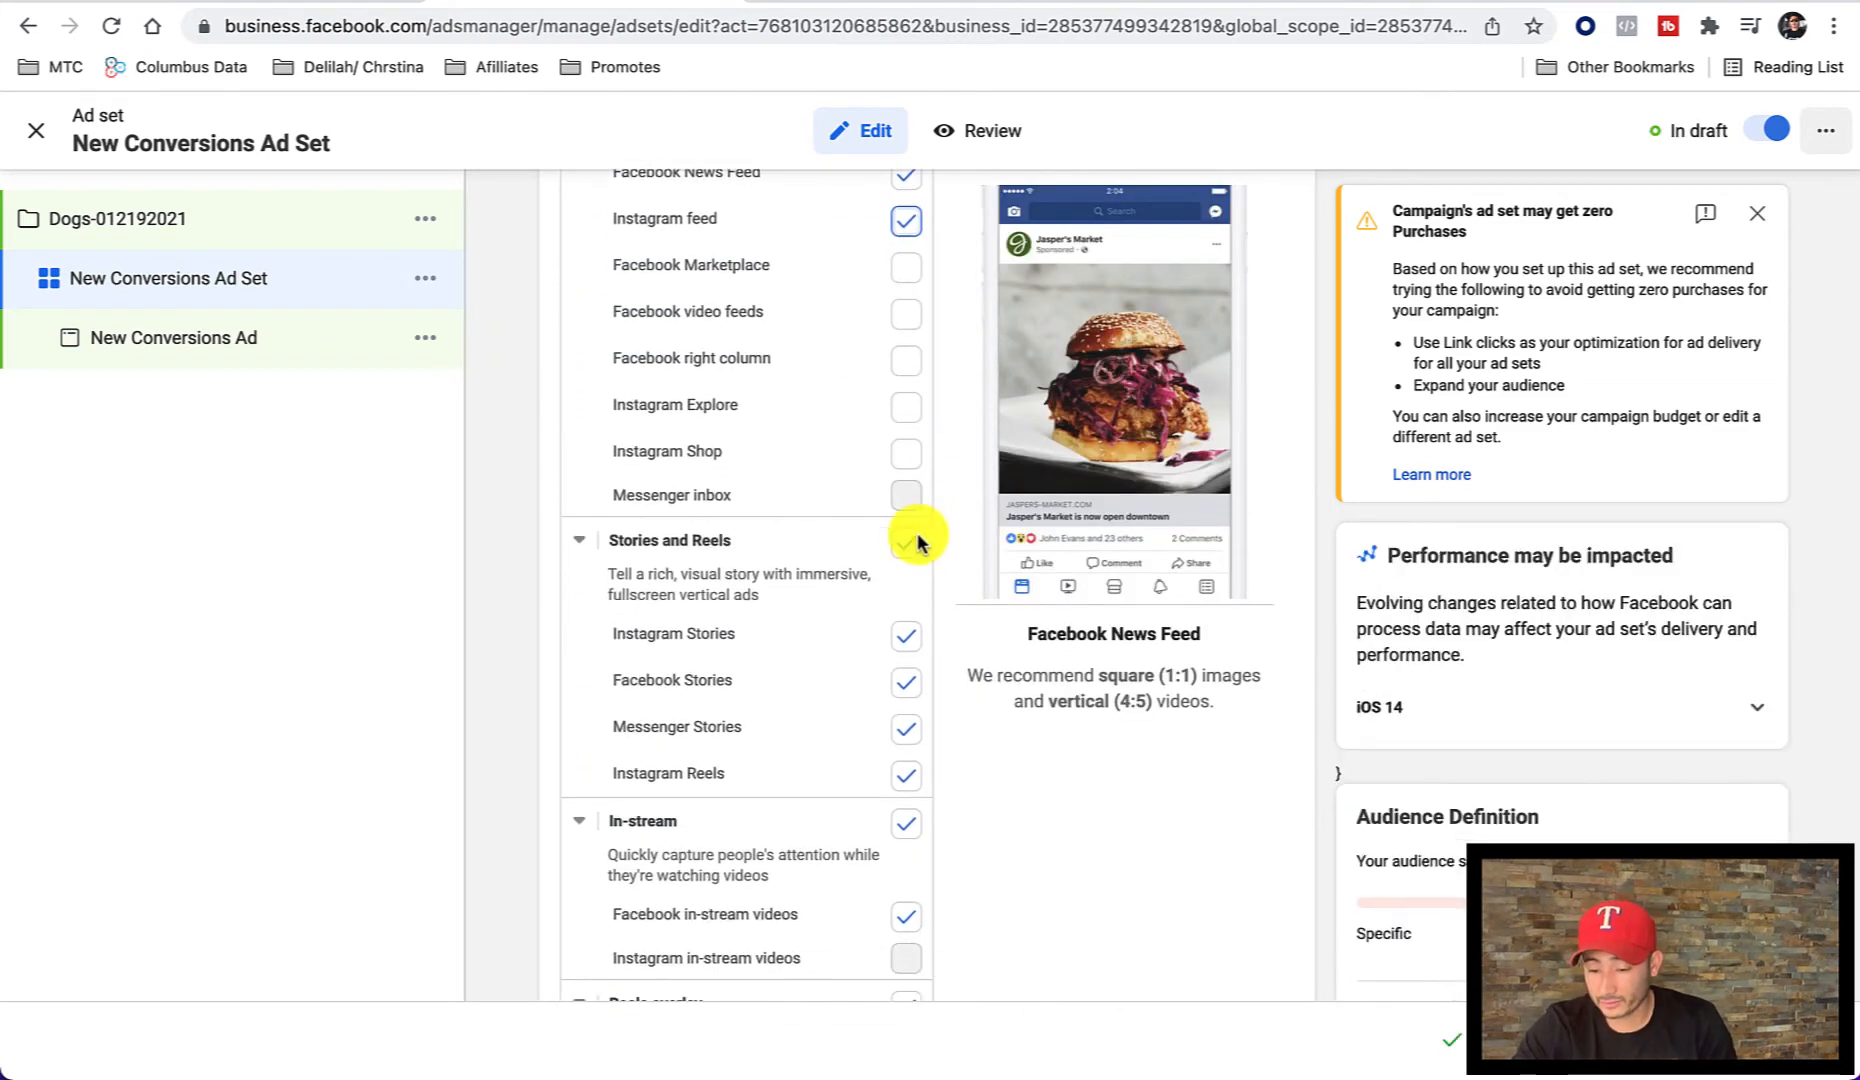
left_click(906, 824)
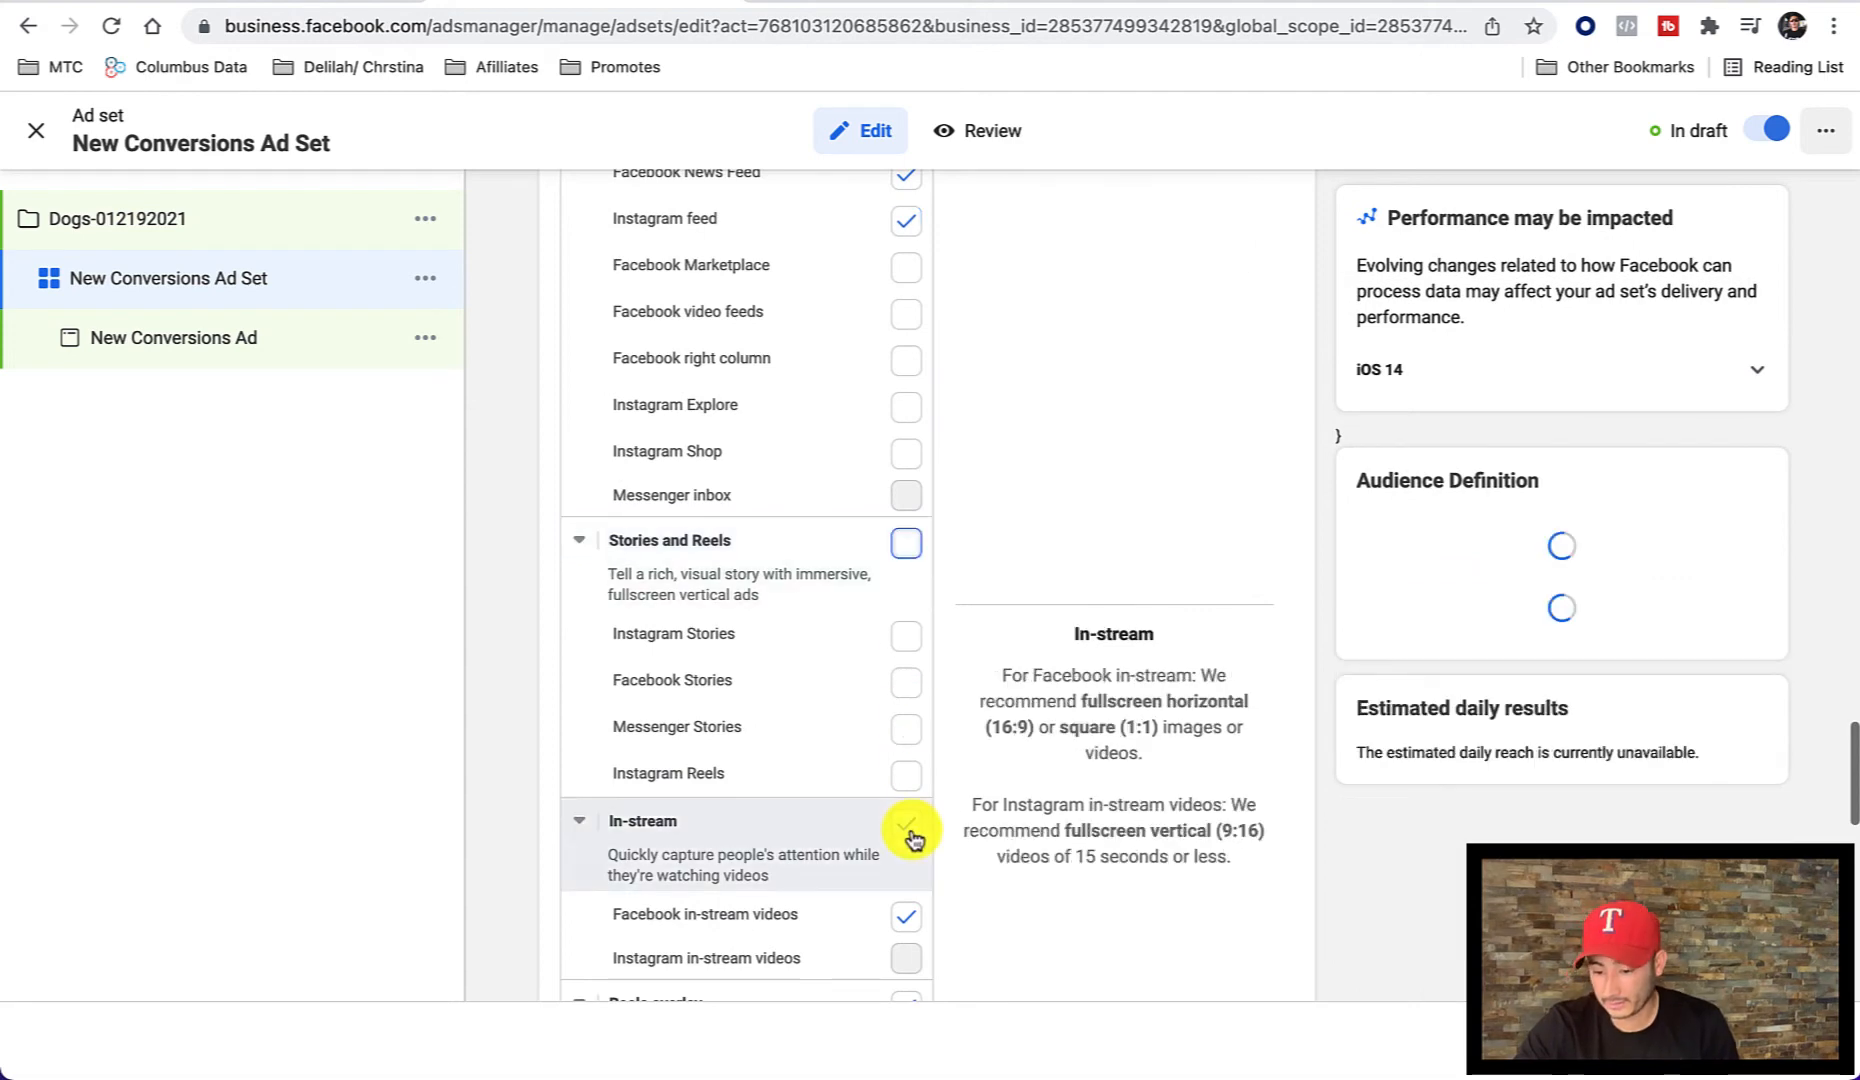
scroll(950, 836, "down", 5)
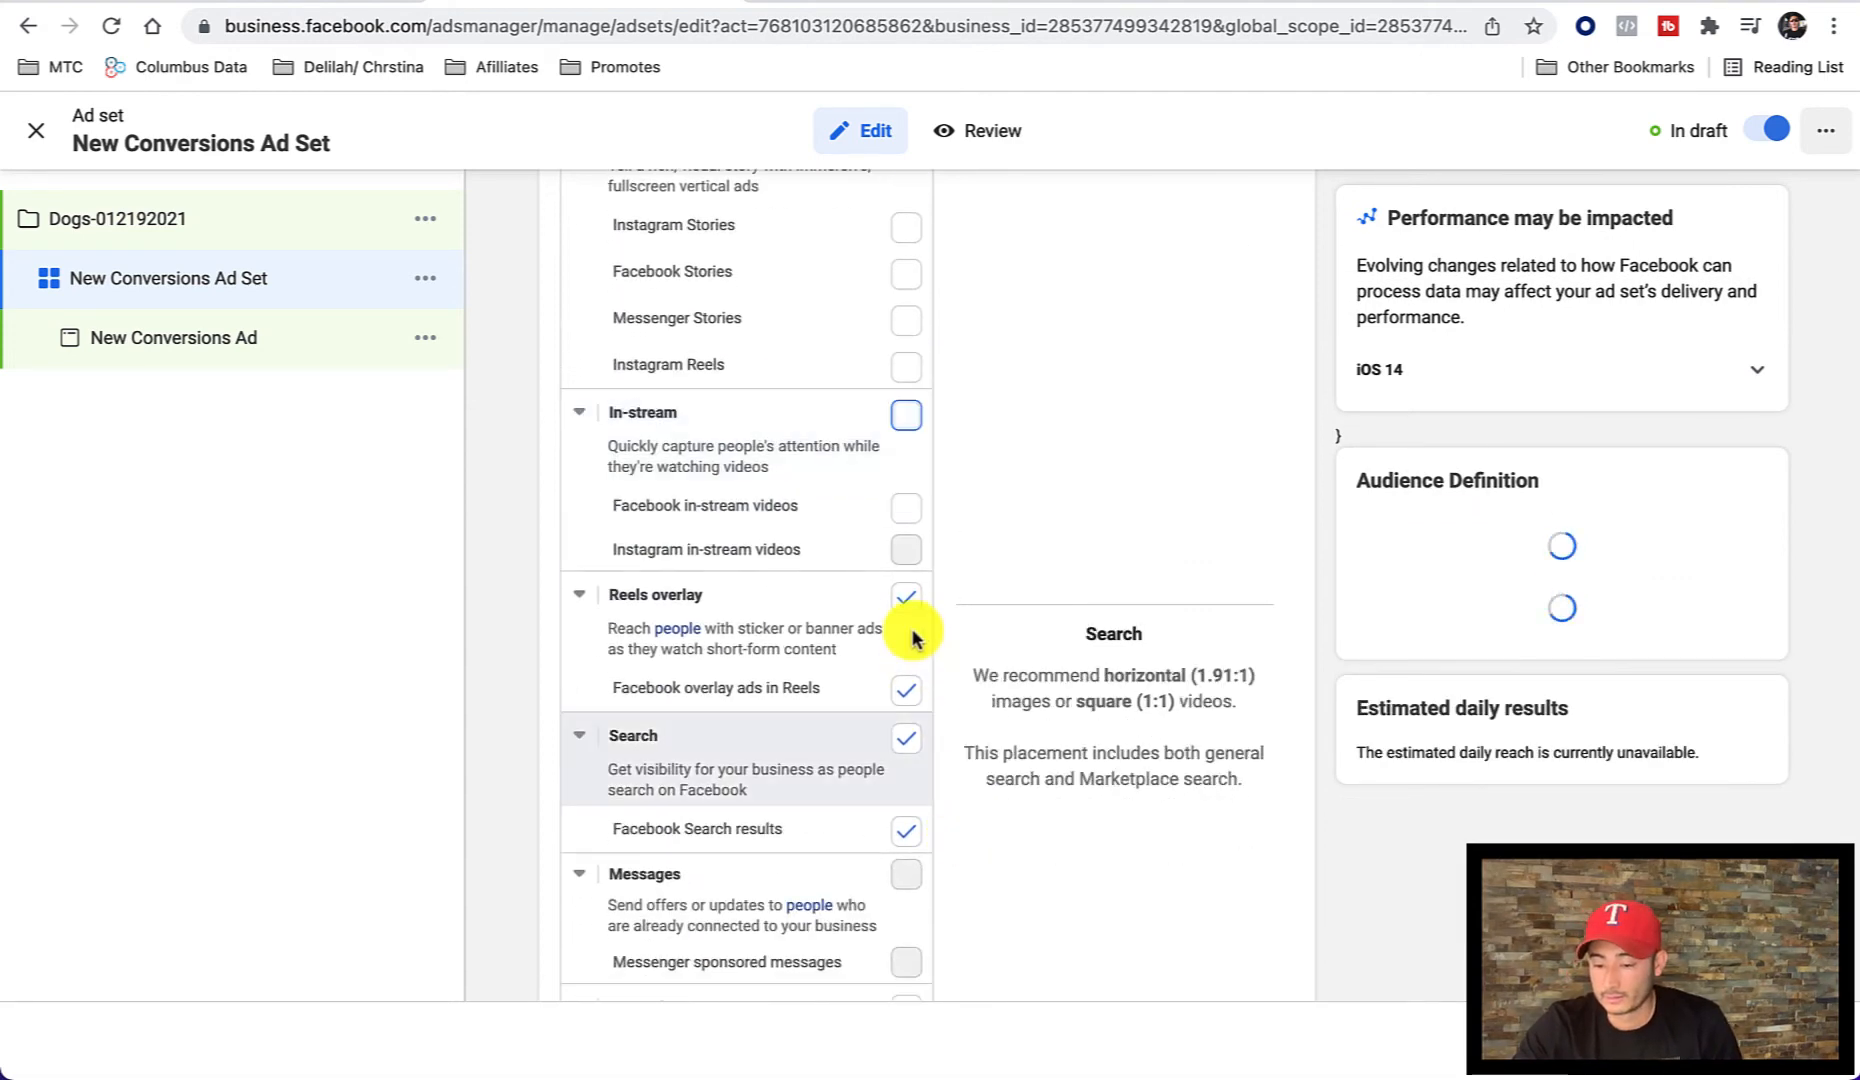
scroll(958, 678, "down", 3)
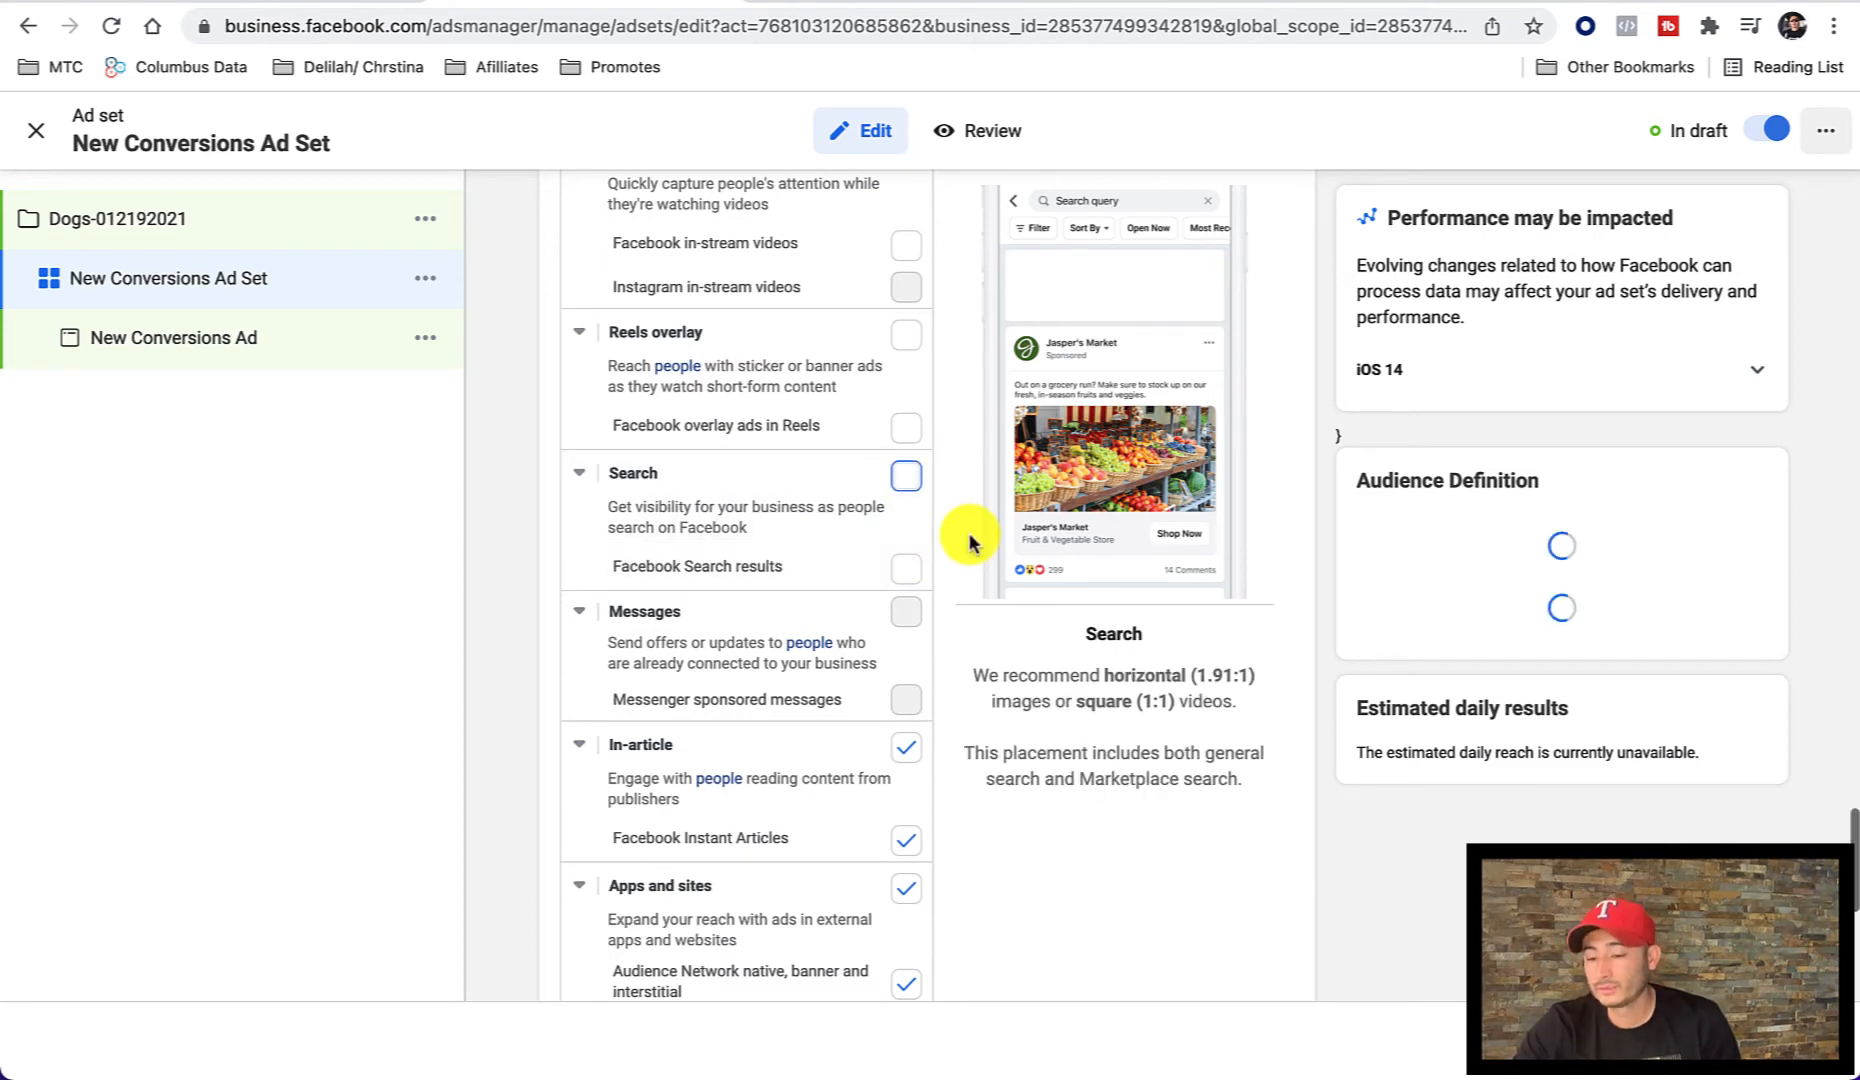
scroll(951, 643, "down", 3)
left_click(906, 584)
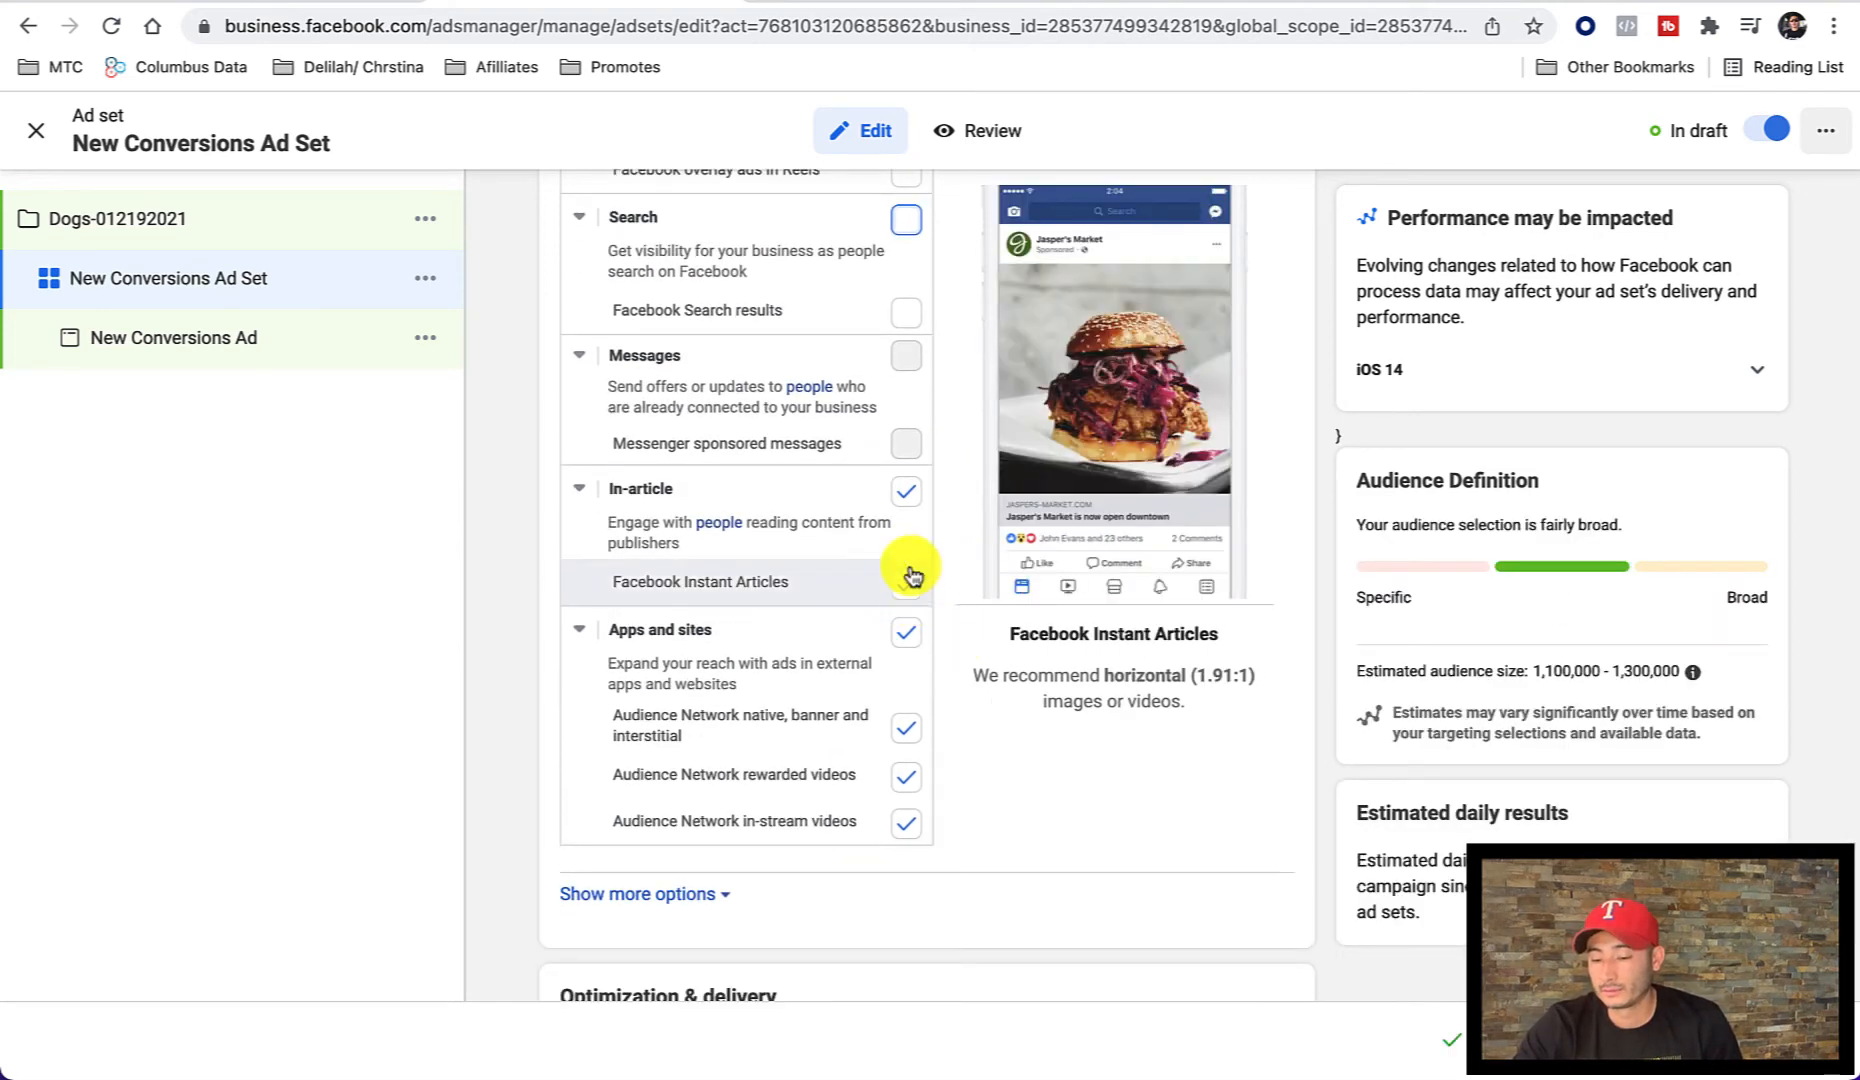
left_click(910, 634)
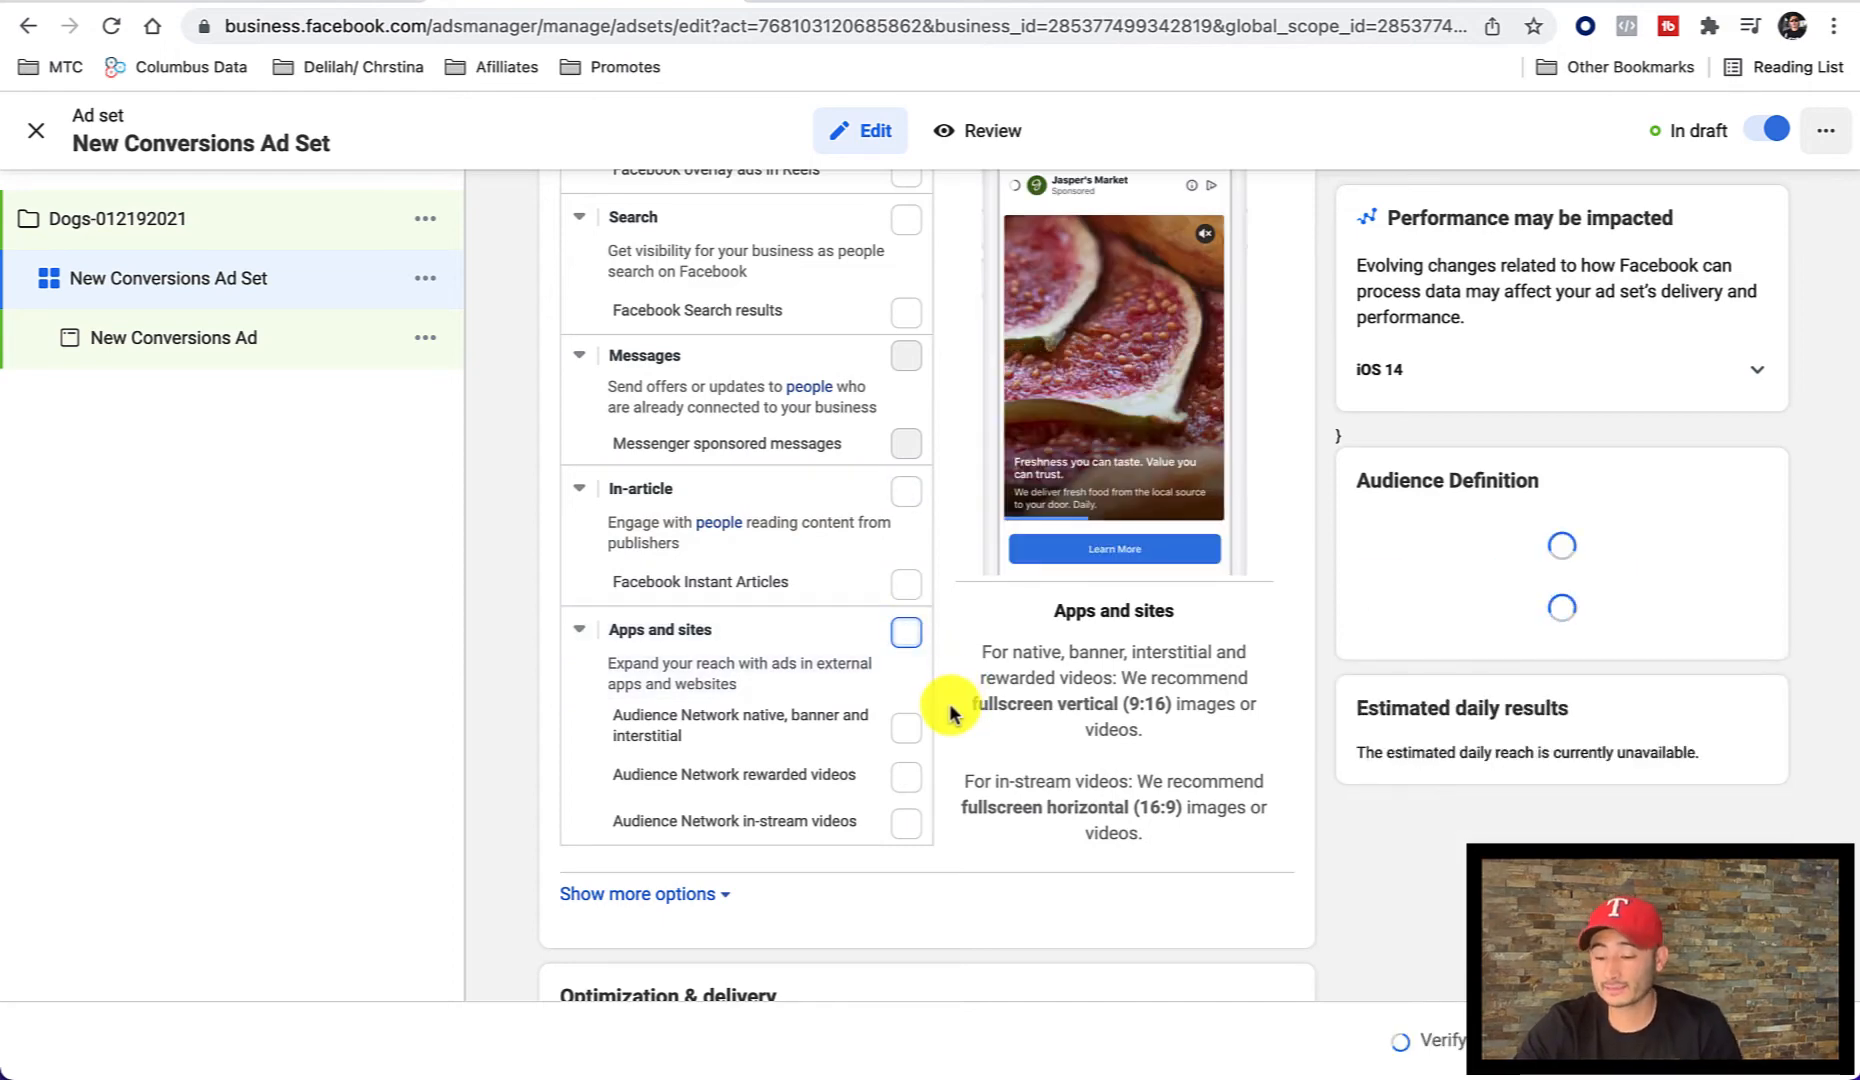
Step: Review the ad set's placement selections and the Optimization & delivery settings
scroll(958, 700, "up", 4)
scroll(950, 712, "up", 10)
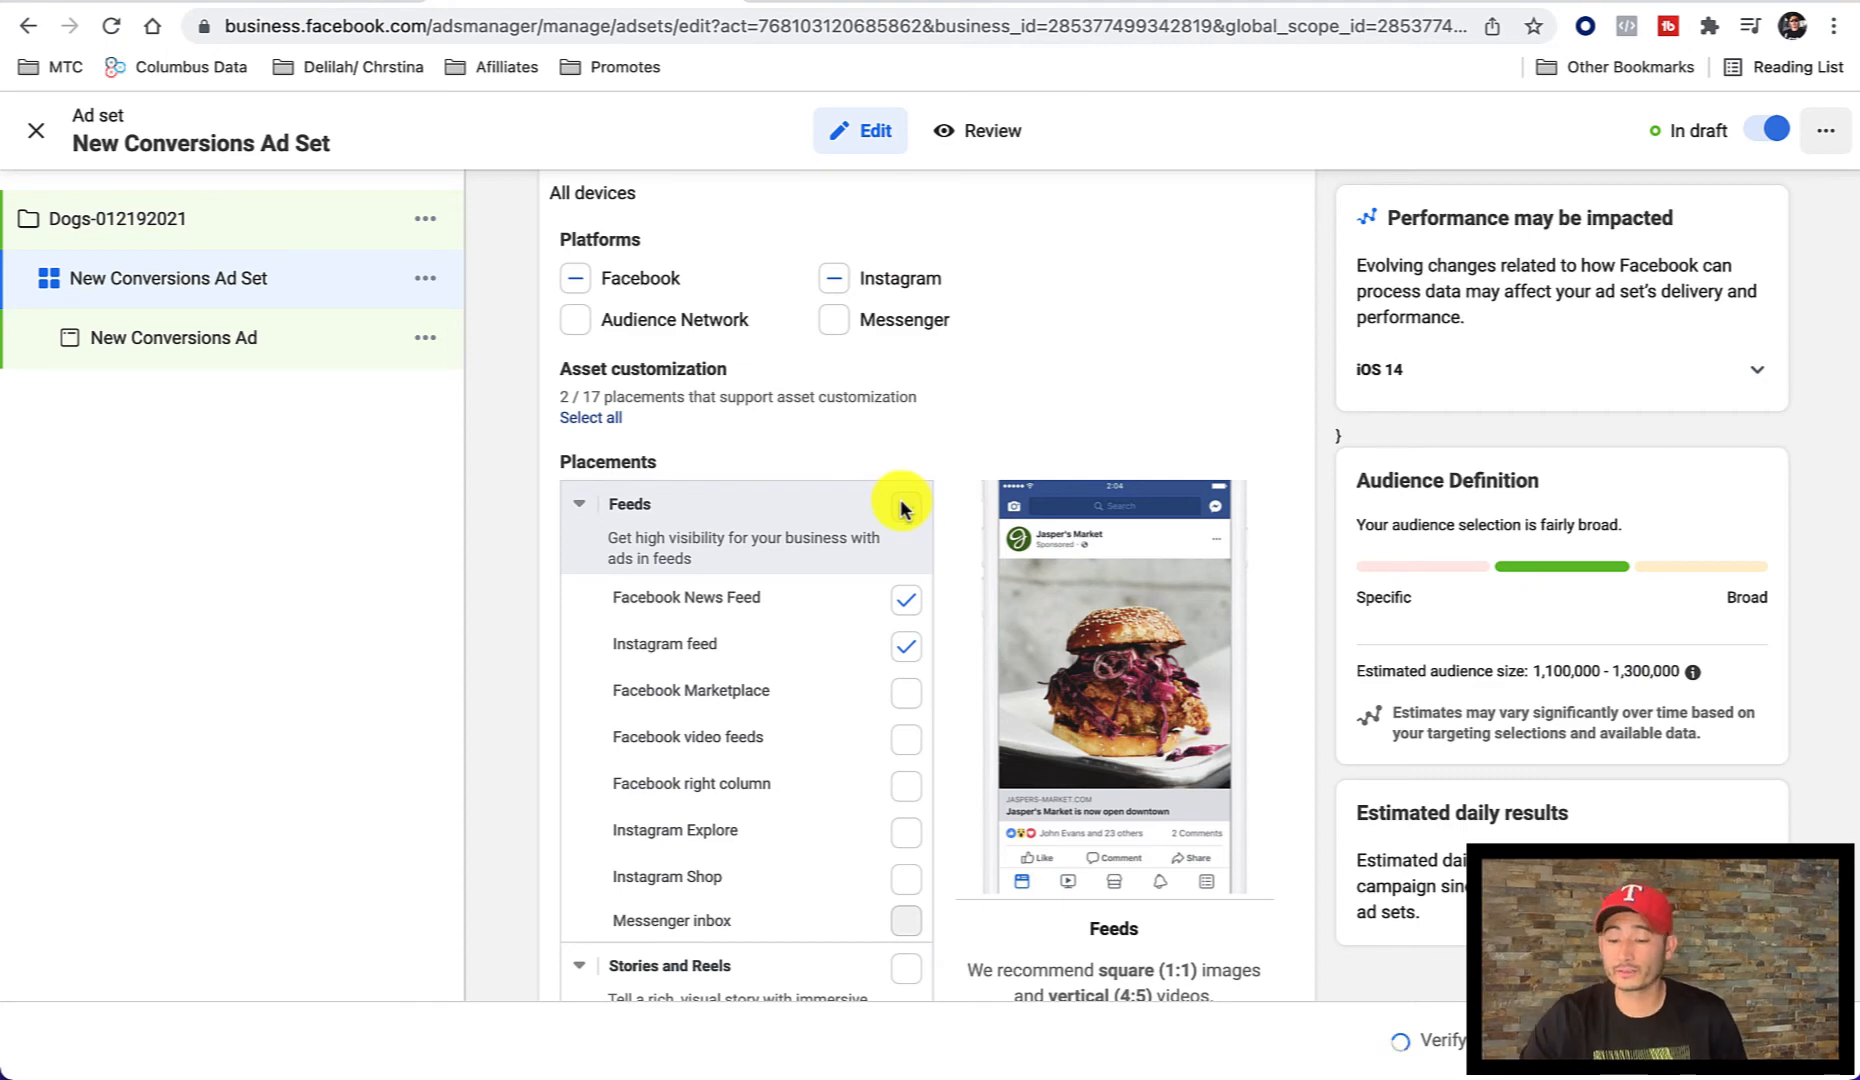
scroll(898, 505, "up", 3)
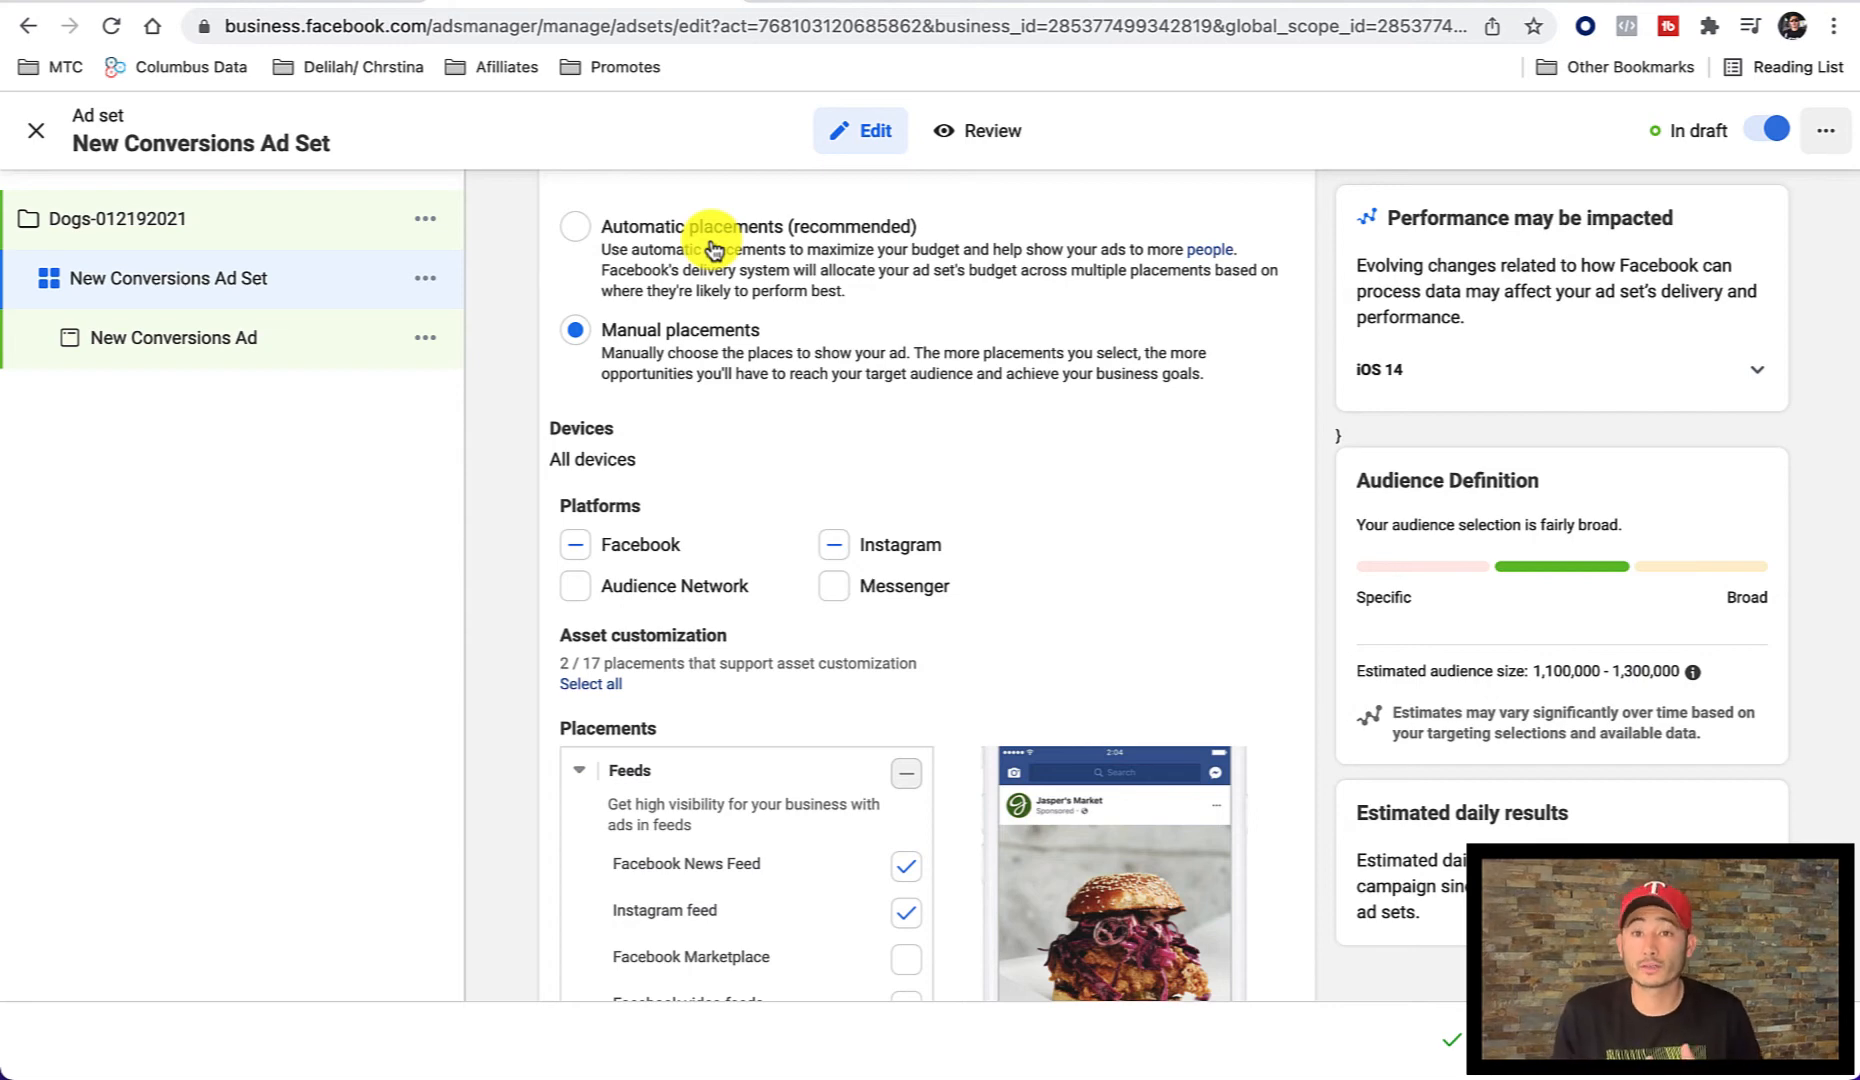
scroll(967, 627, "down", 15)
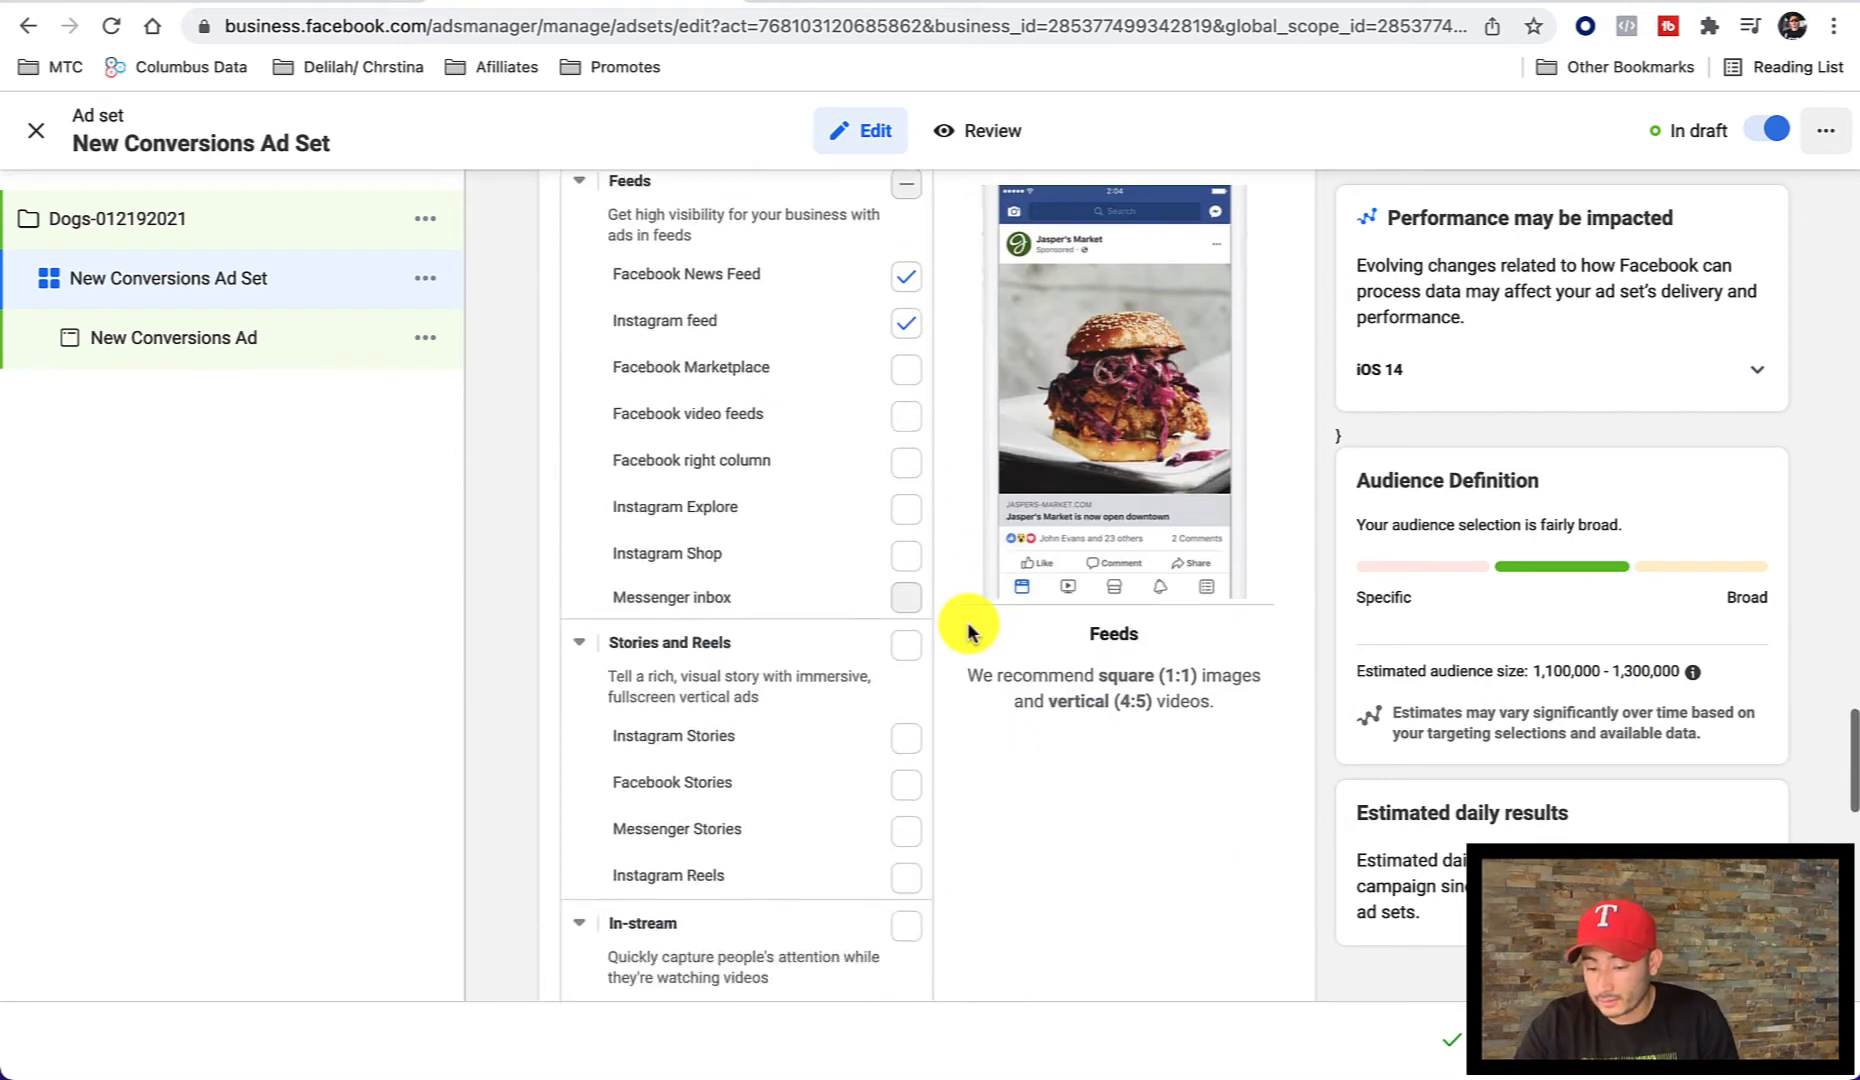
scroll(967, 627, "down", 5)
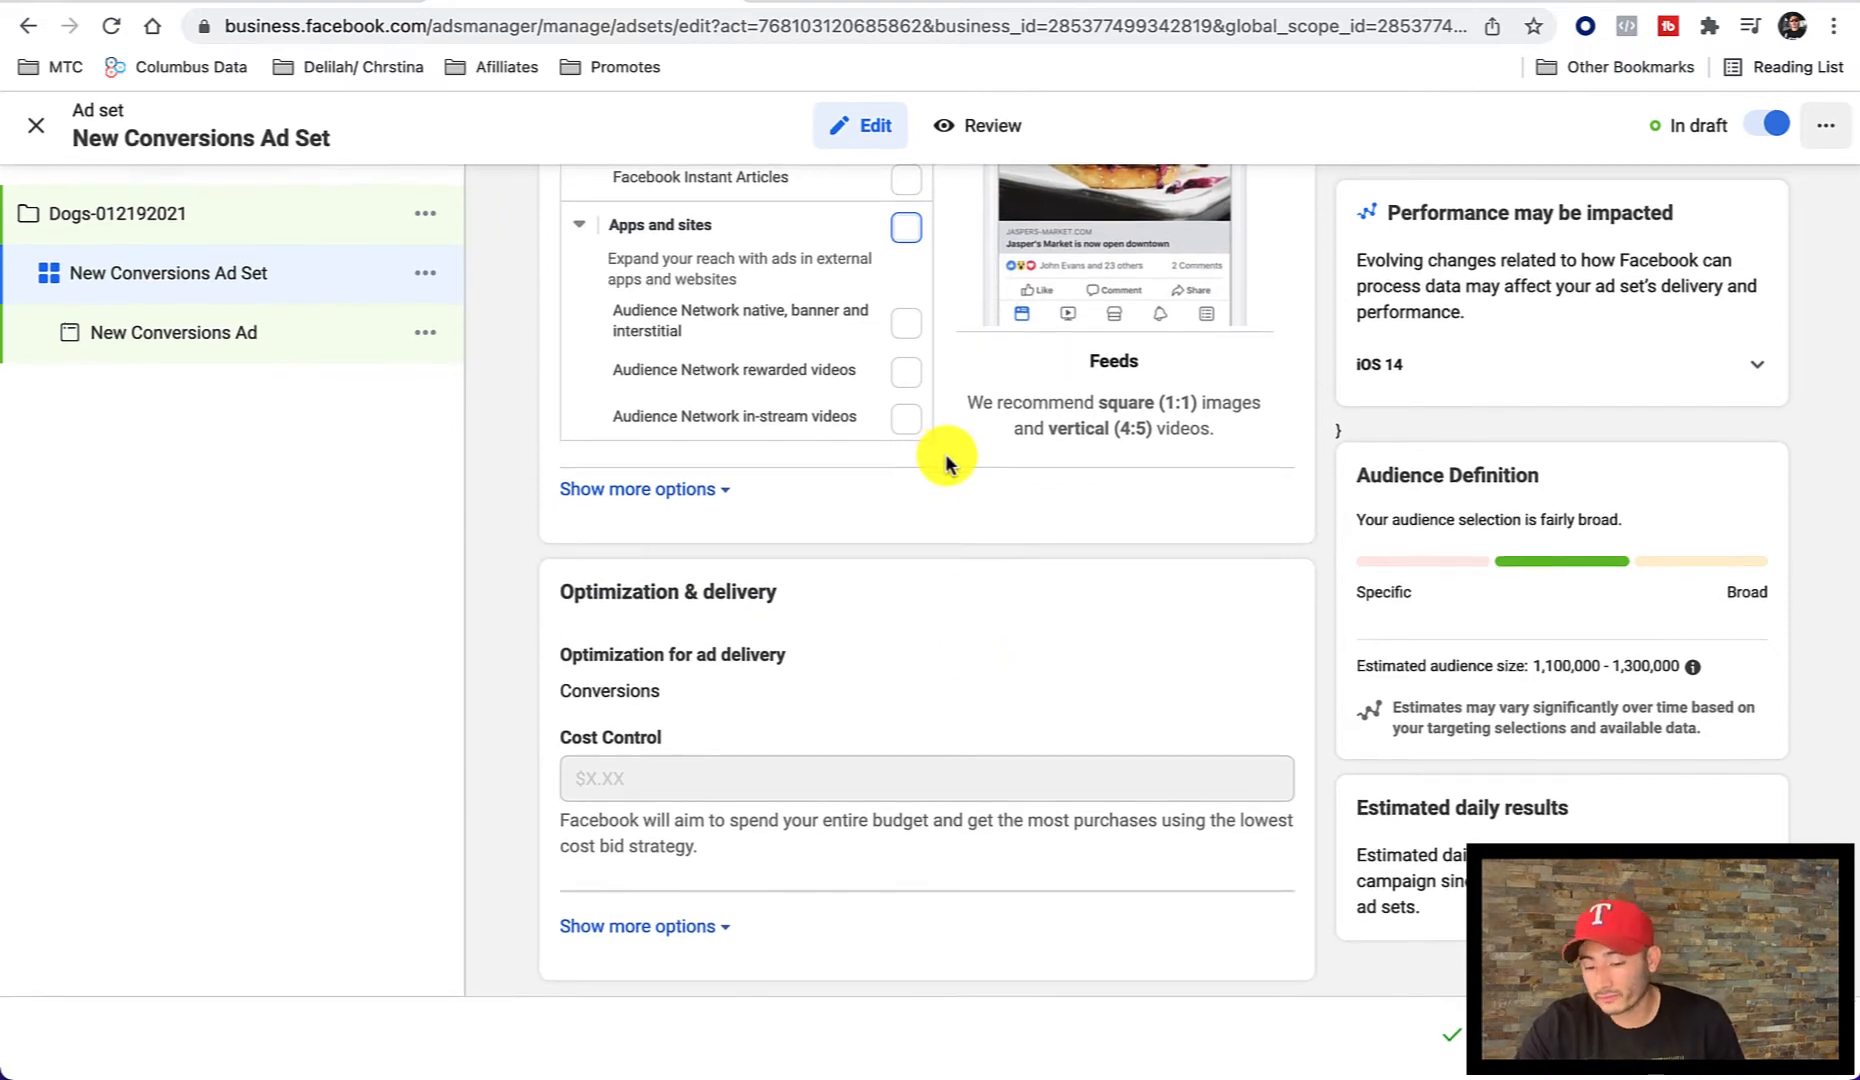
scroll(918, 577, "up", 3)
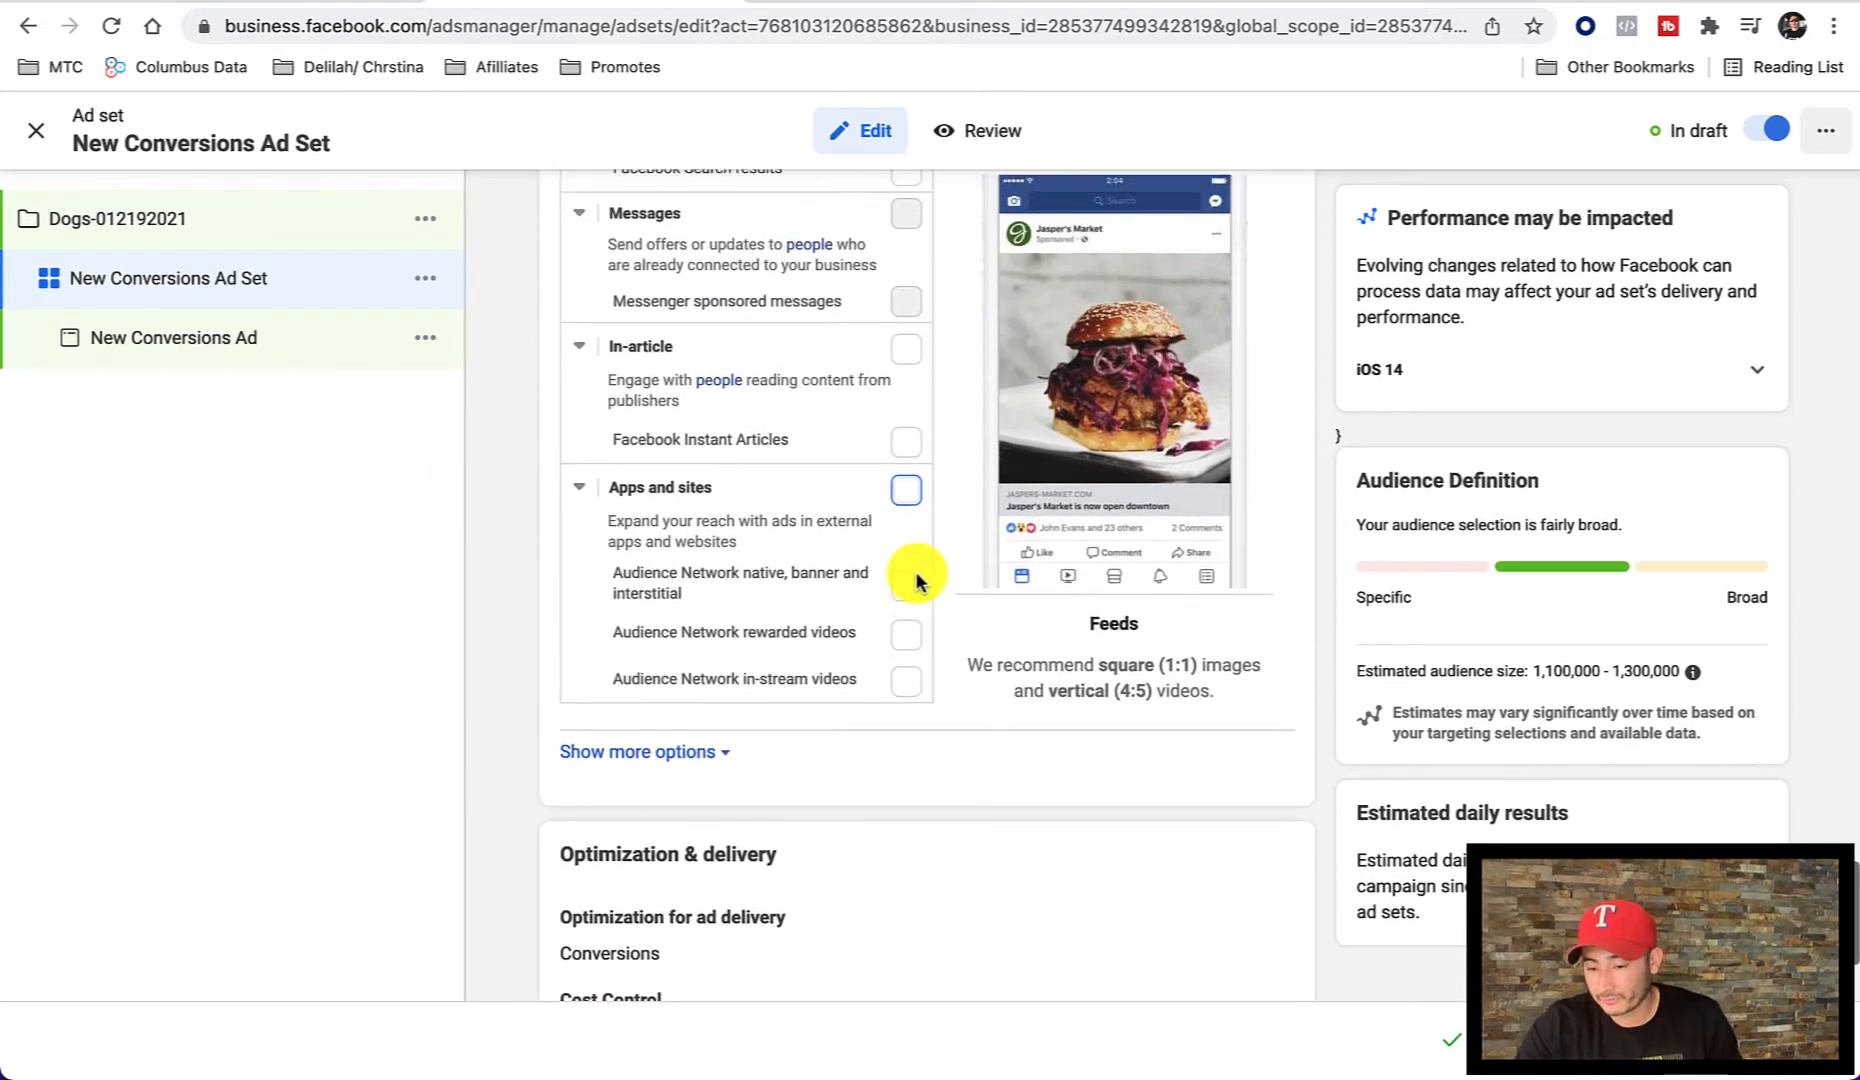
scroll(910, 578, "down", 3)
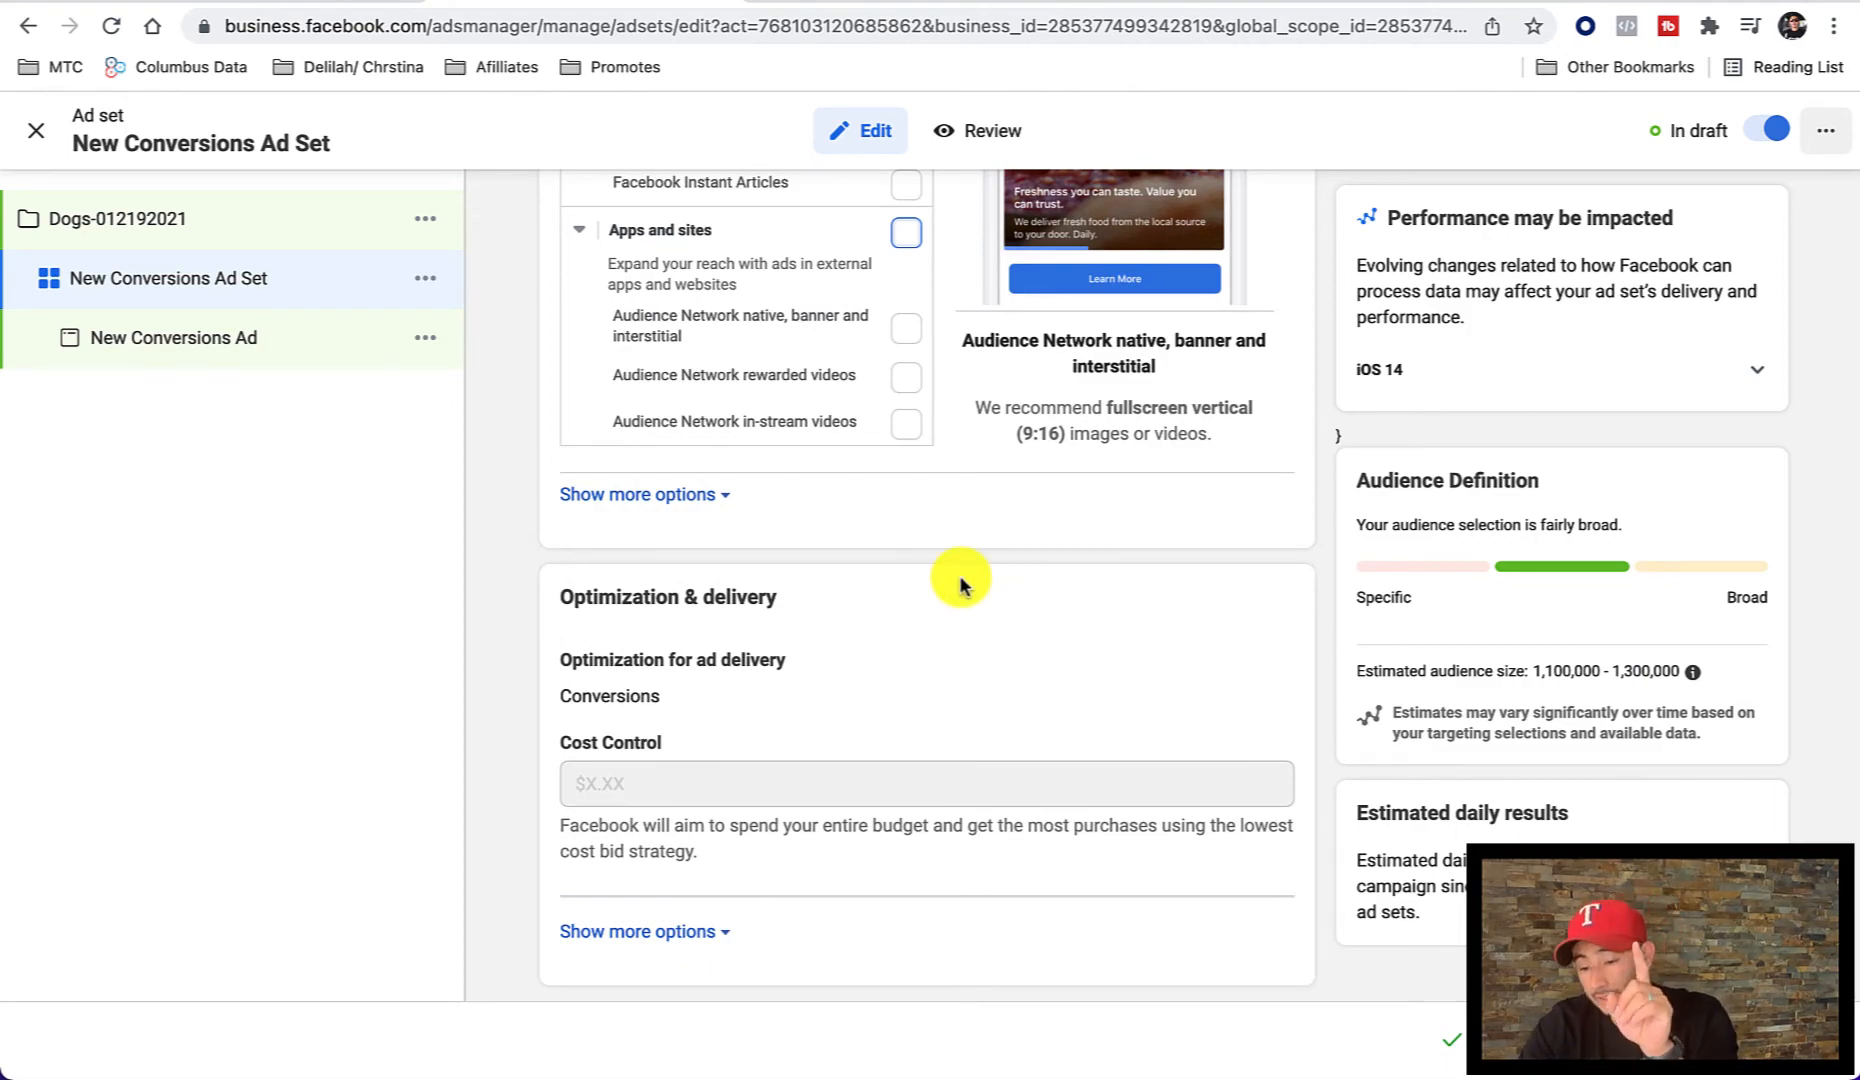
Step: Rename the ad set as "People who like Dog training, obedience dogs"
scroll(960, 585, "up", 3)
scroll(960, 583, "up", 15)
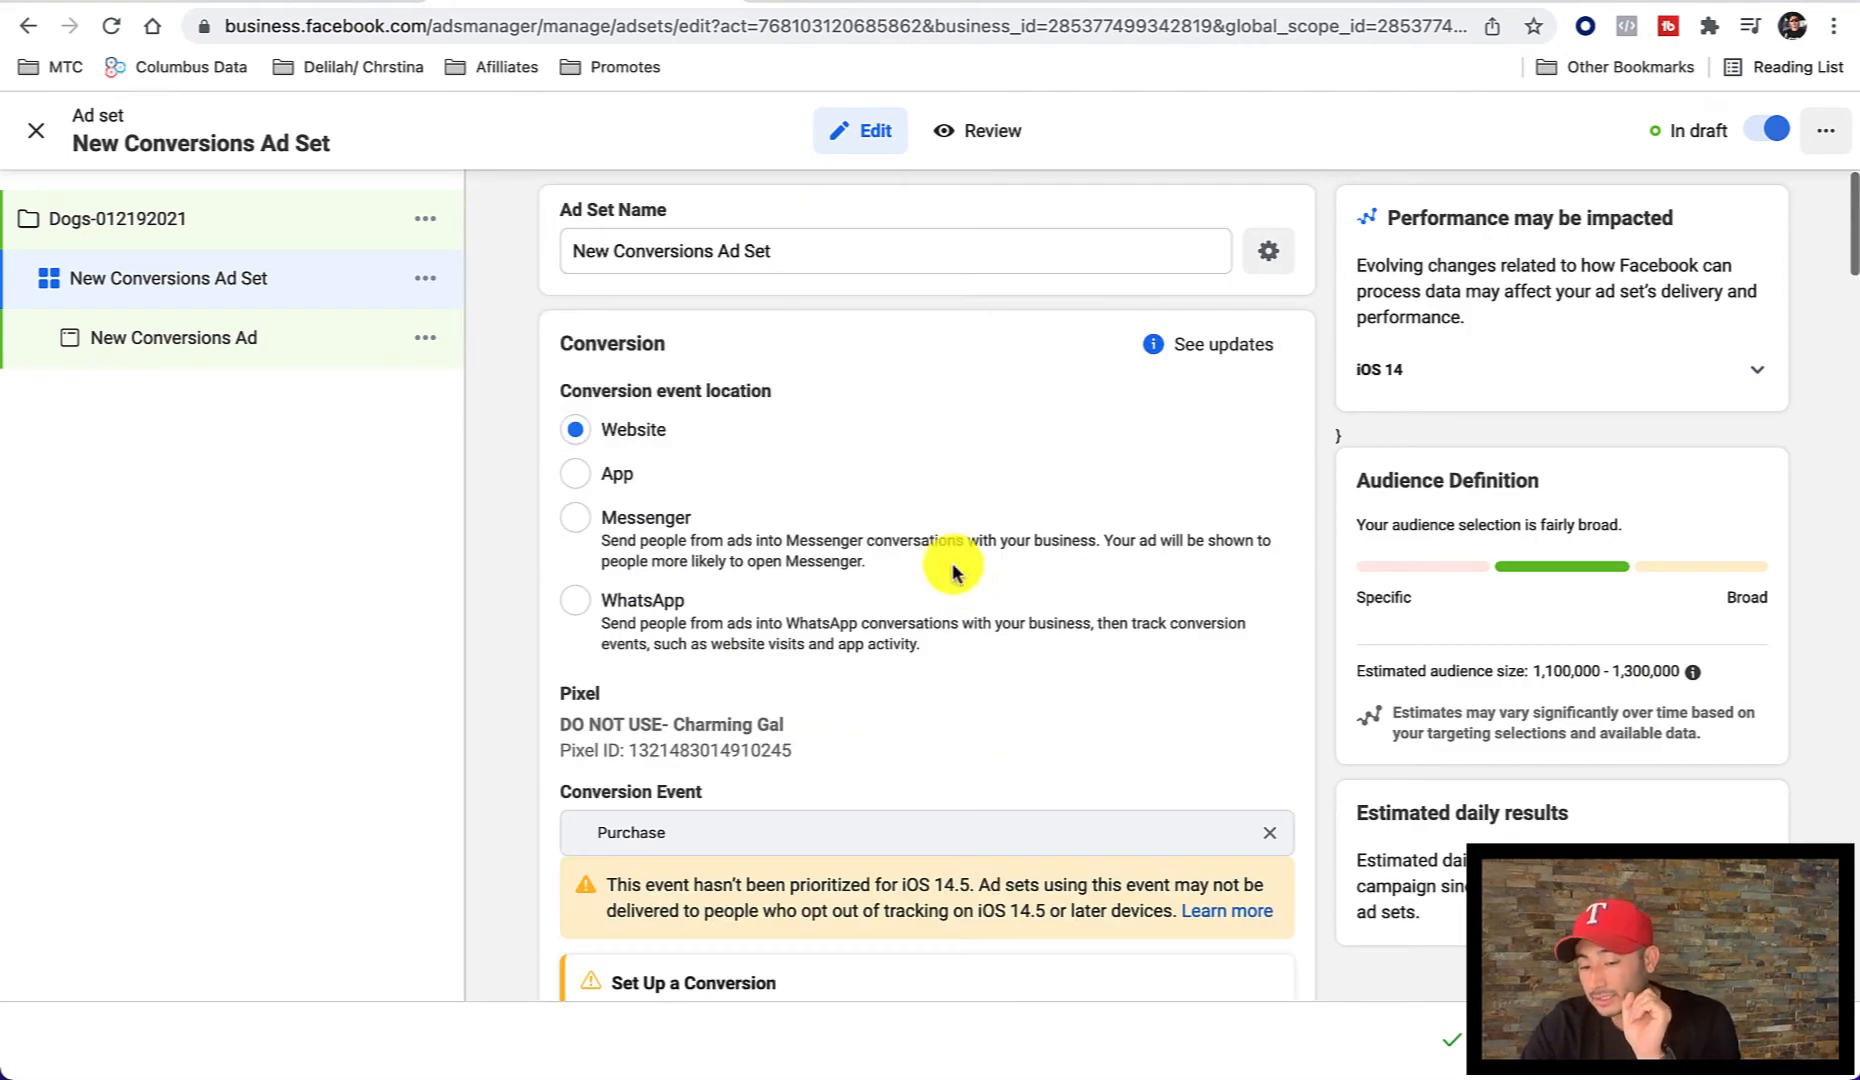
left_click_drag(778, 251, 535, 265)
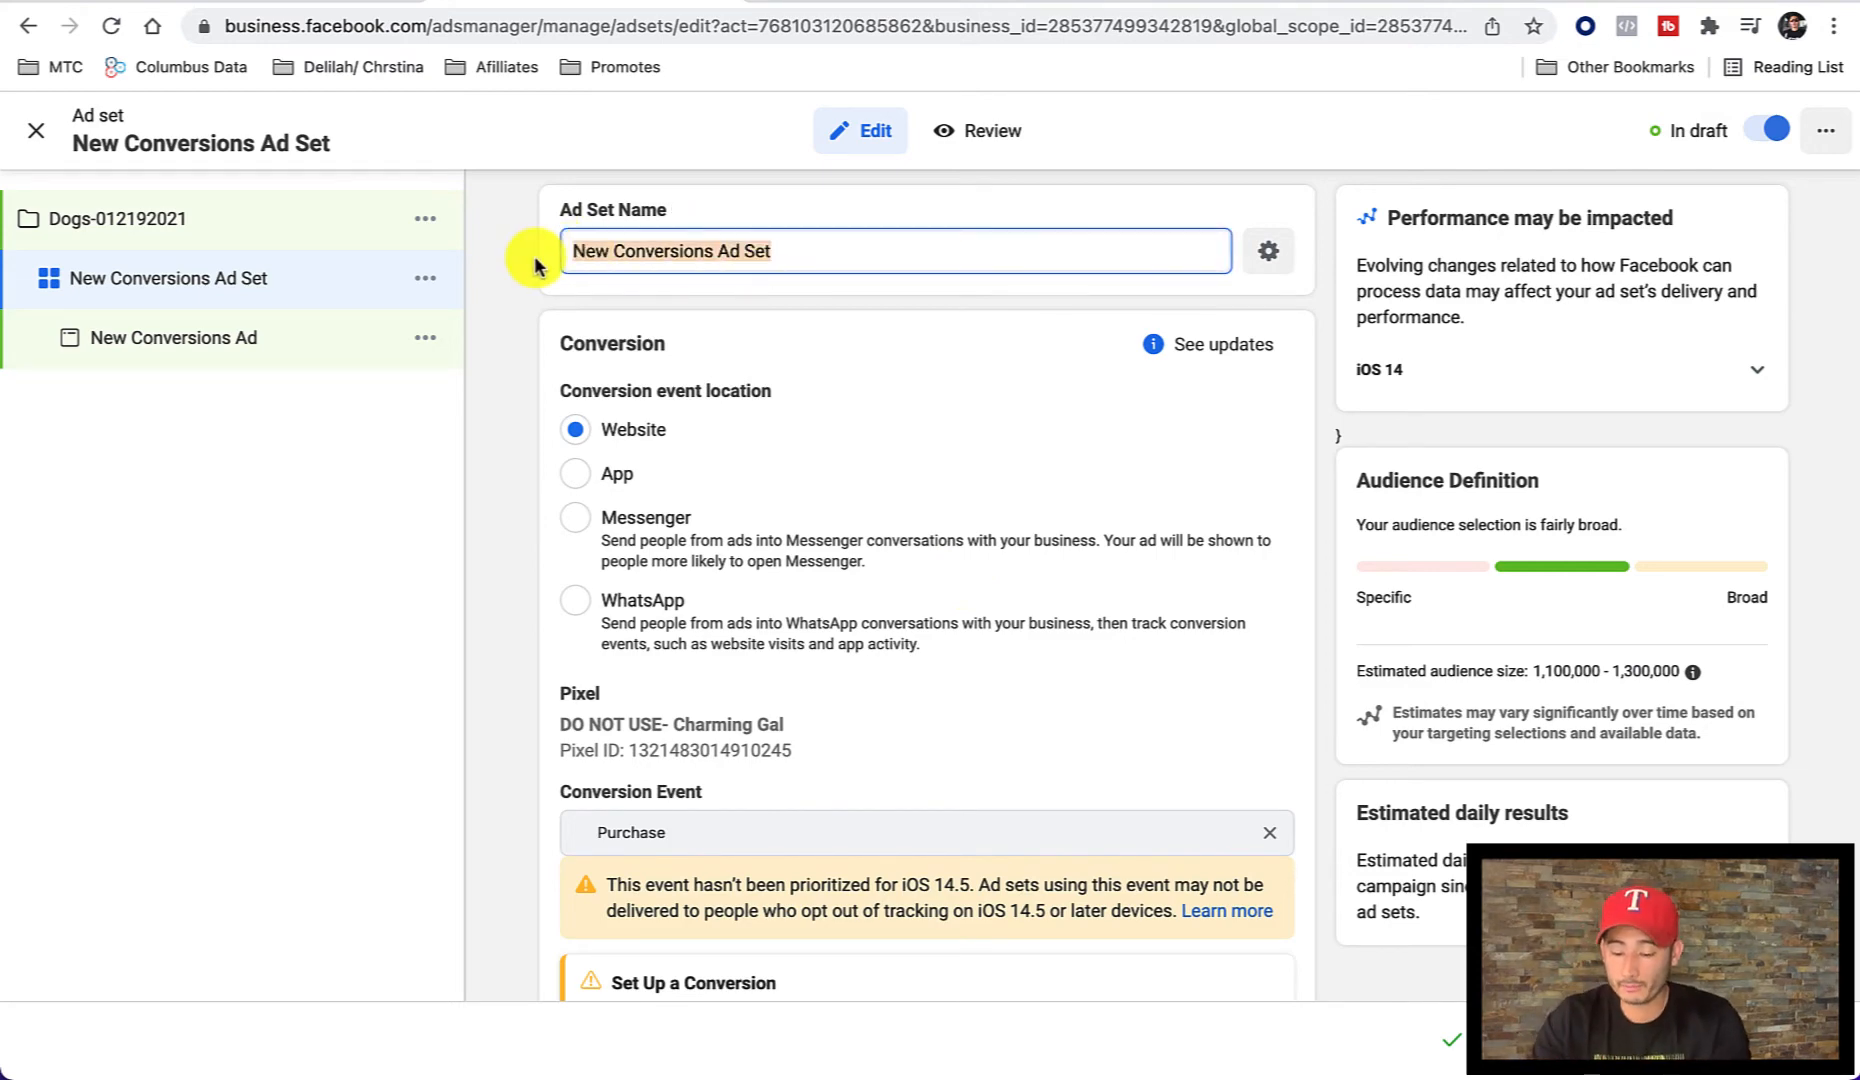
type("Dog training")
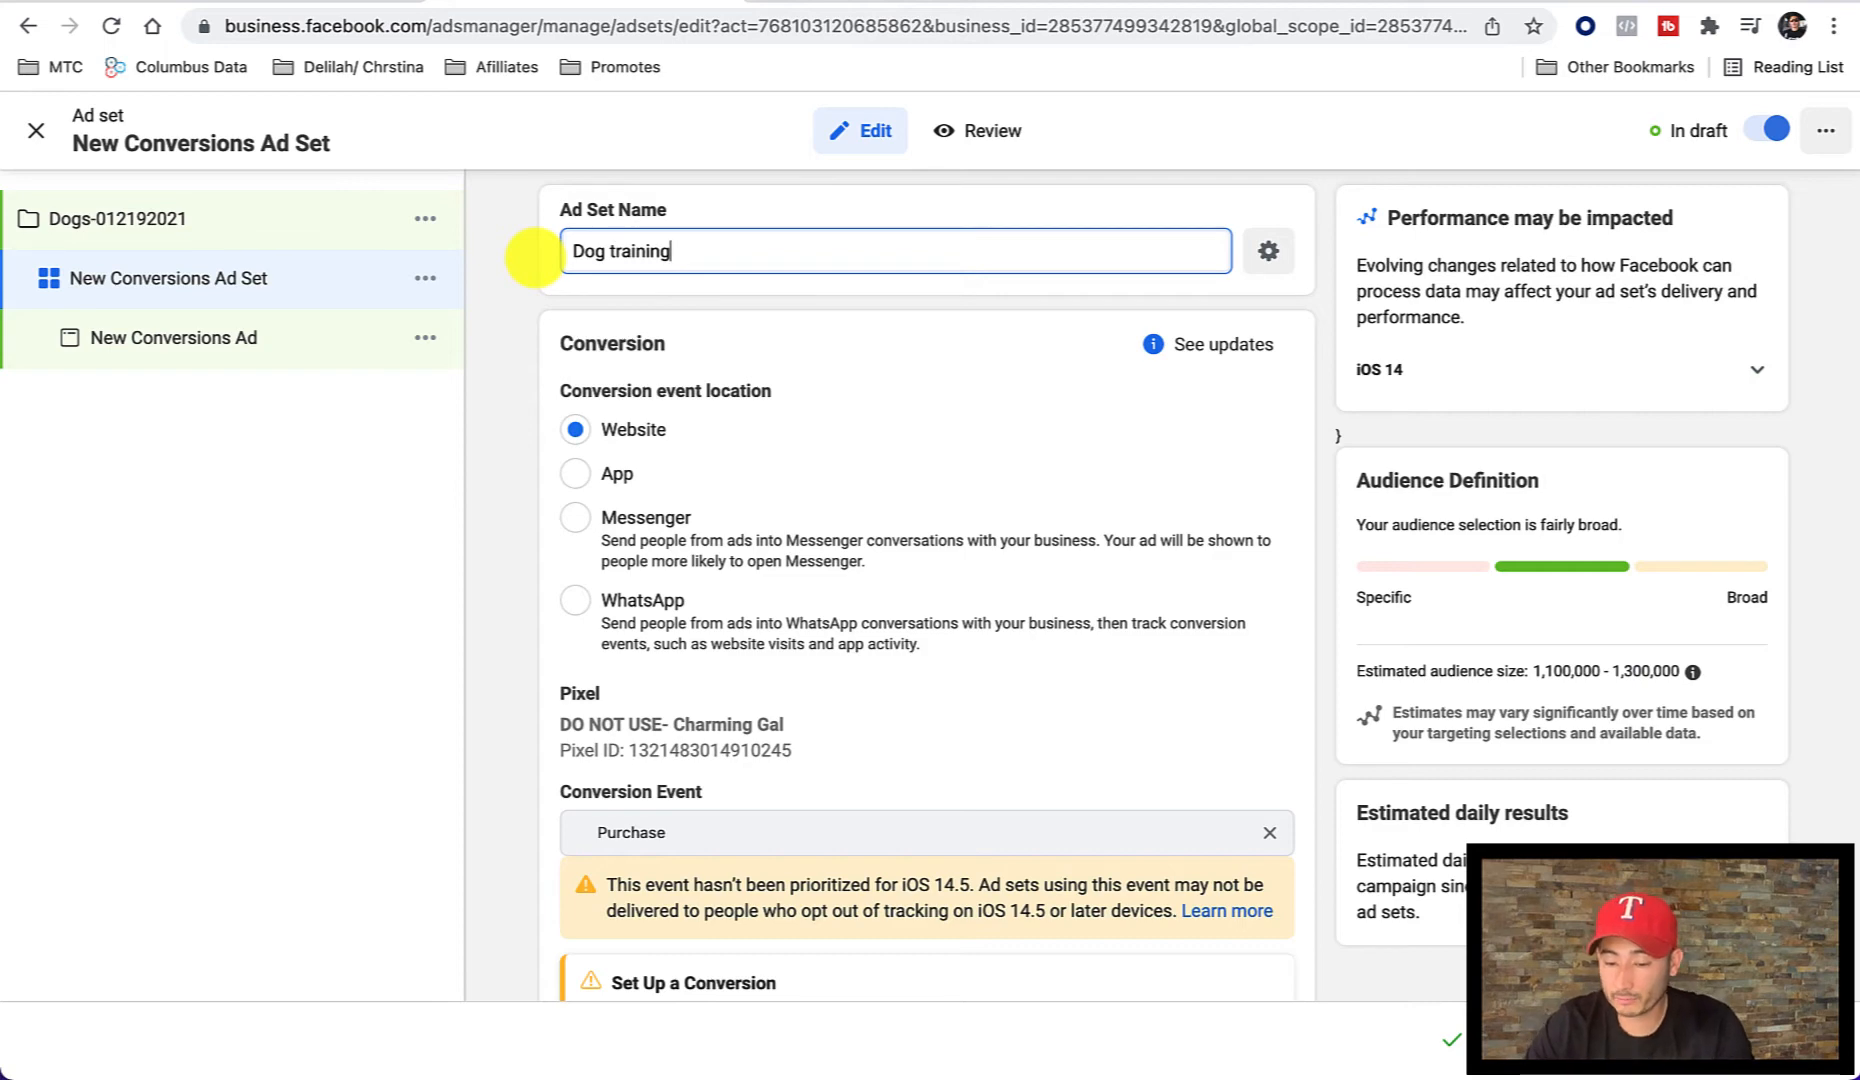
left_click(572, 251)
type("People who a")
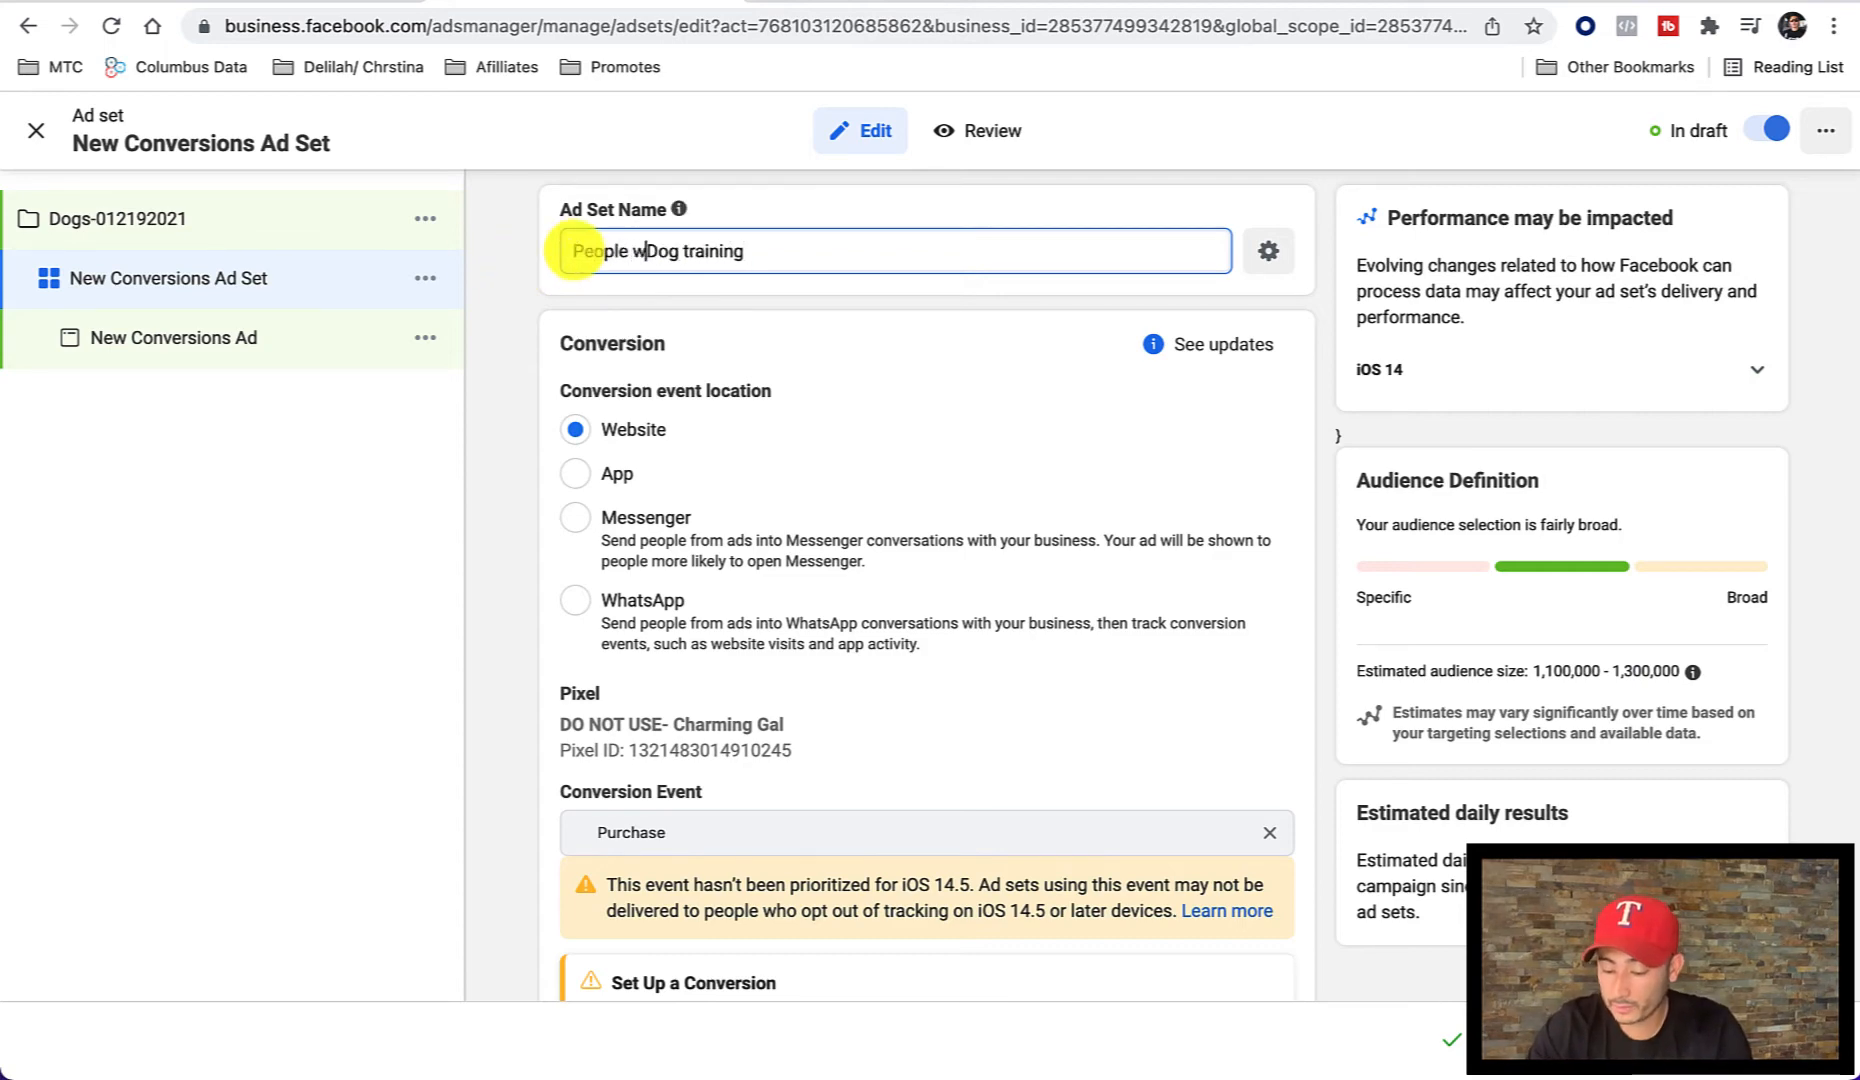
type("re")
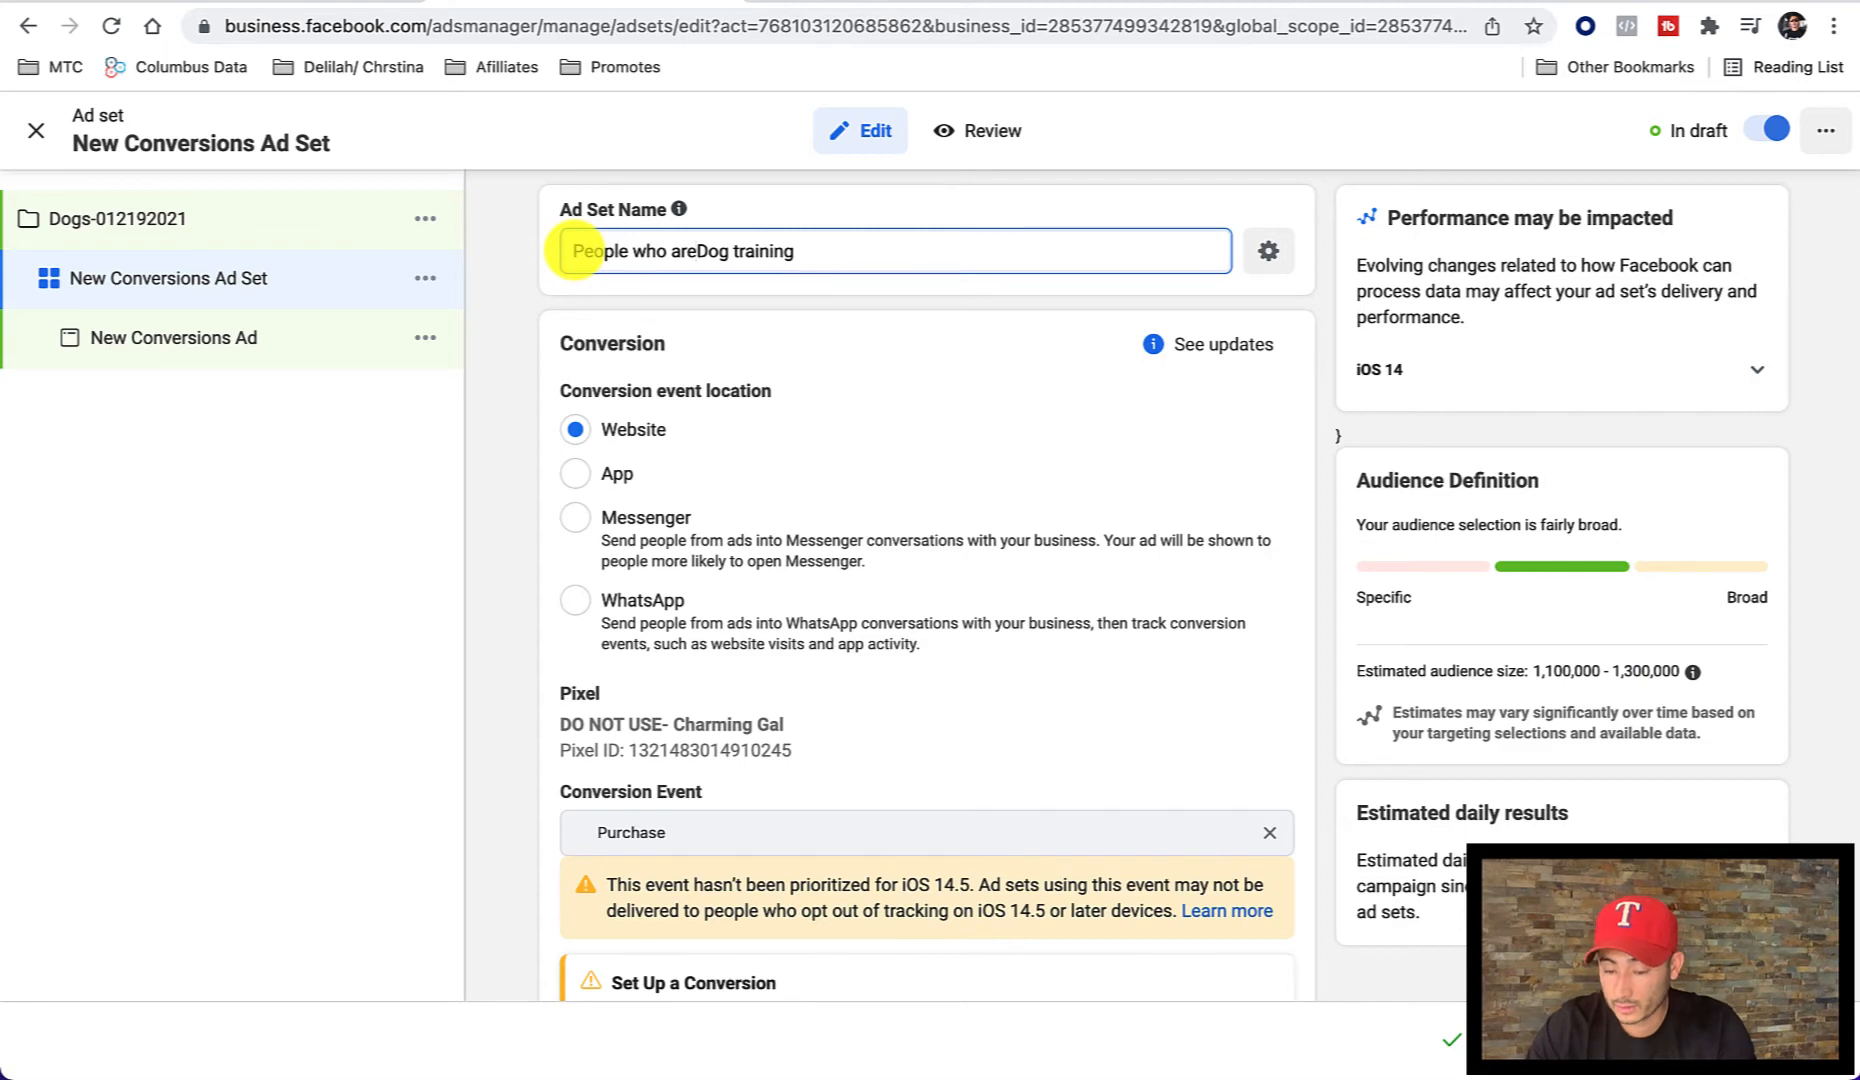
key("BackSpace")
key("BackSpace")
key("BackSpace")
type("lik")
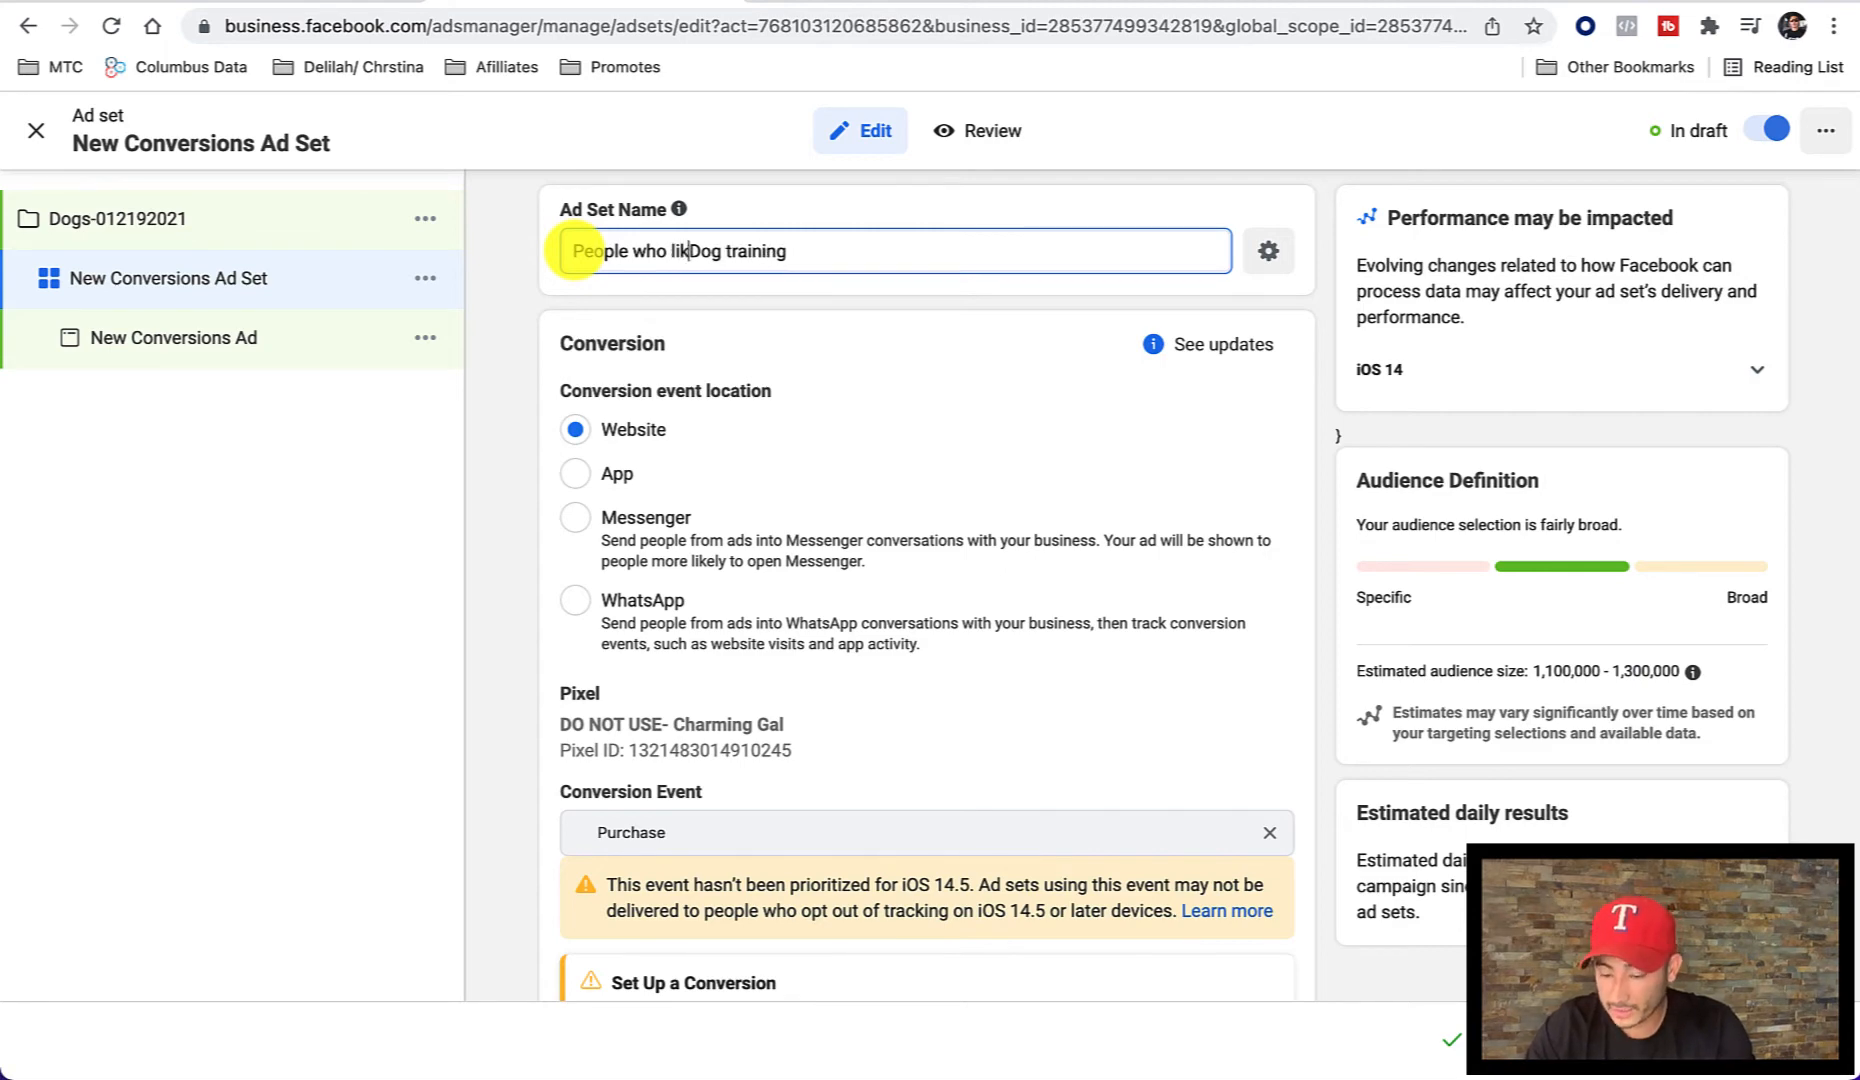
type("e")
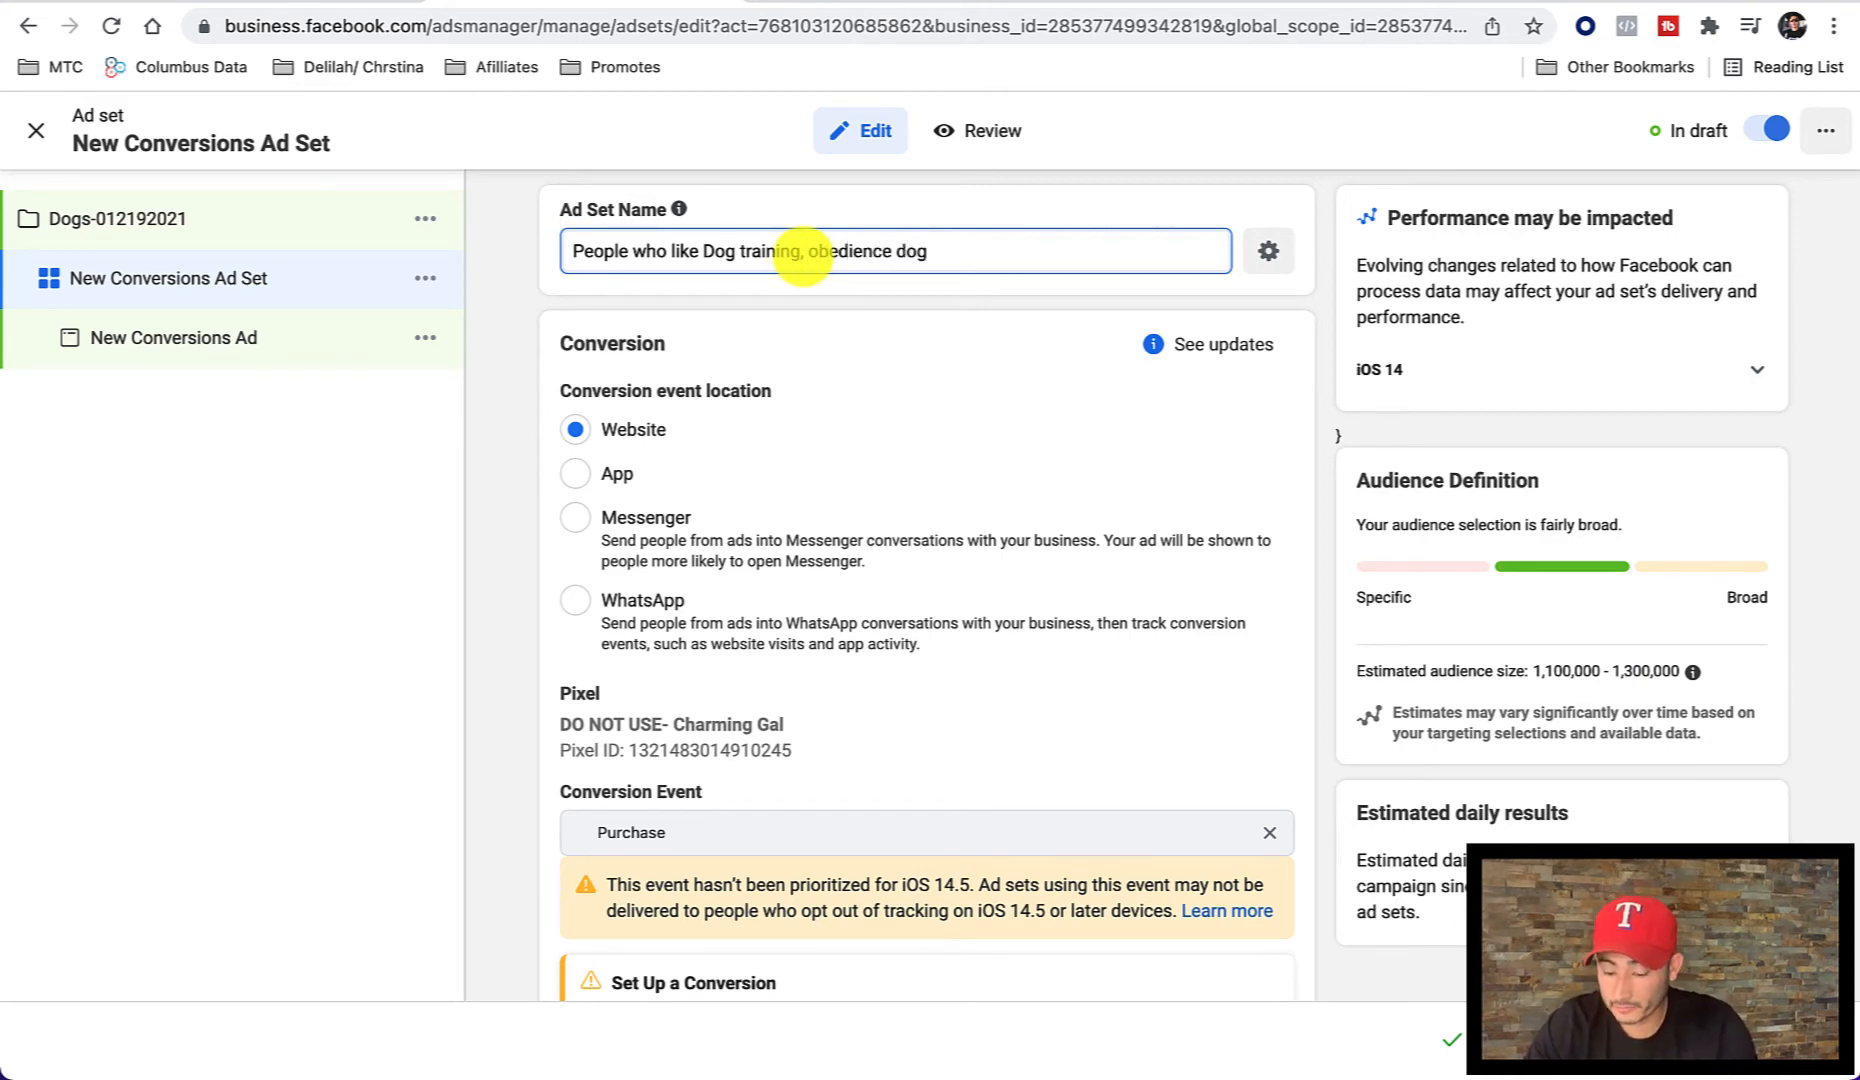
type("s")
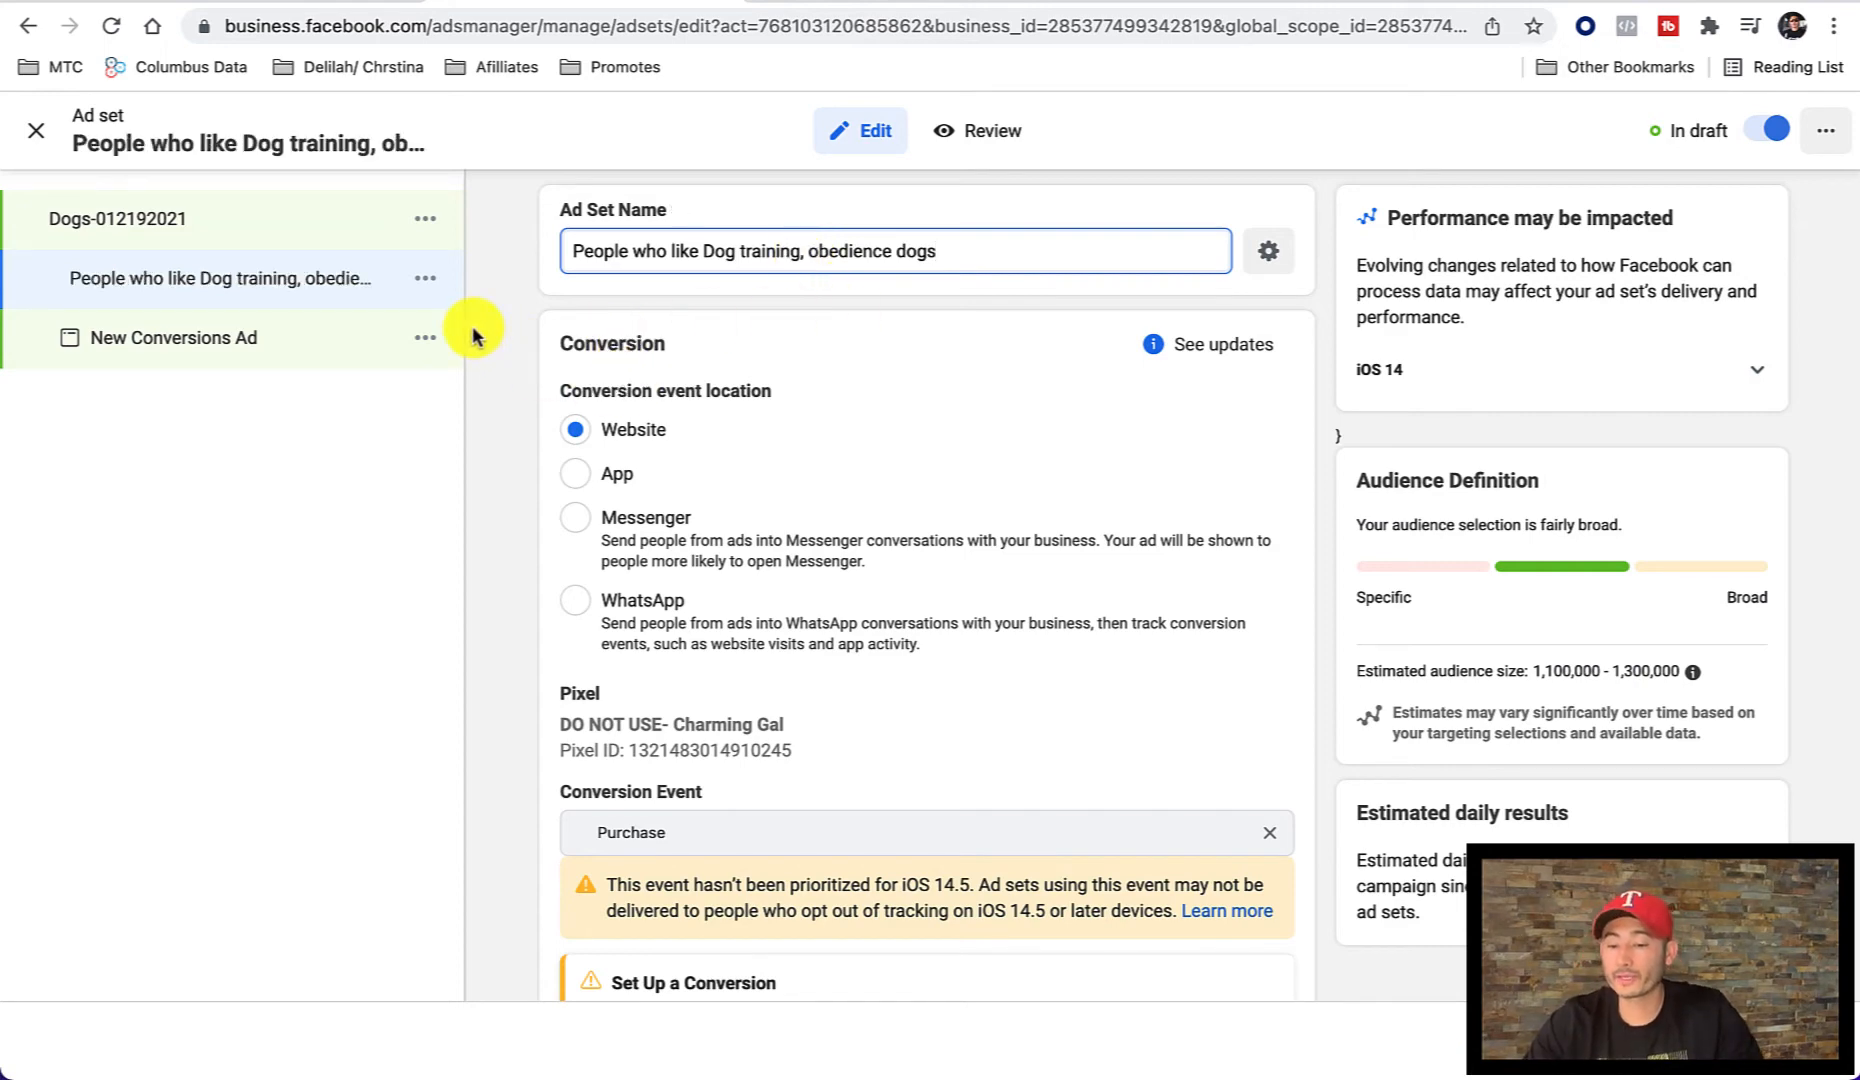
left_click(473, 335)
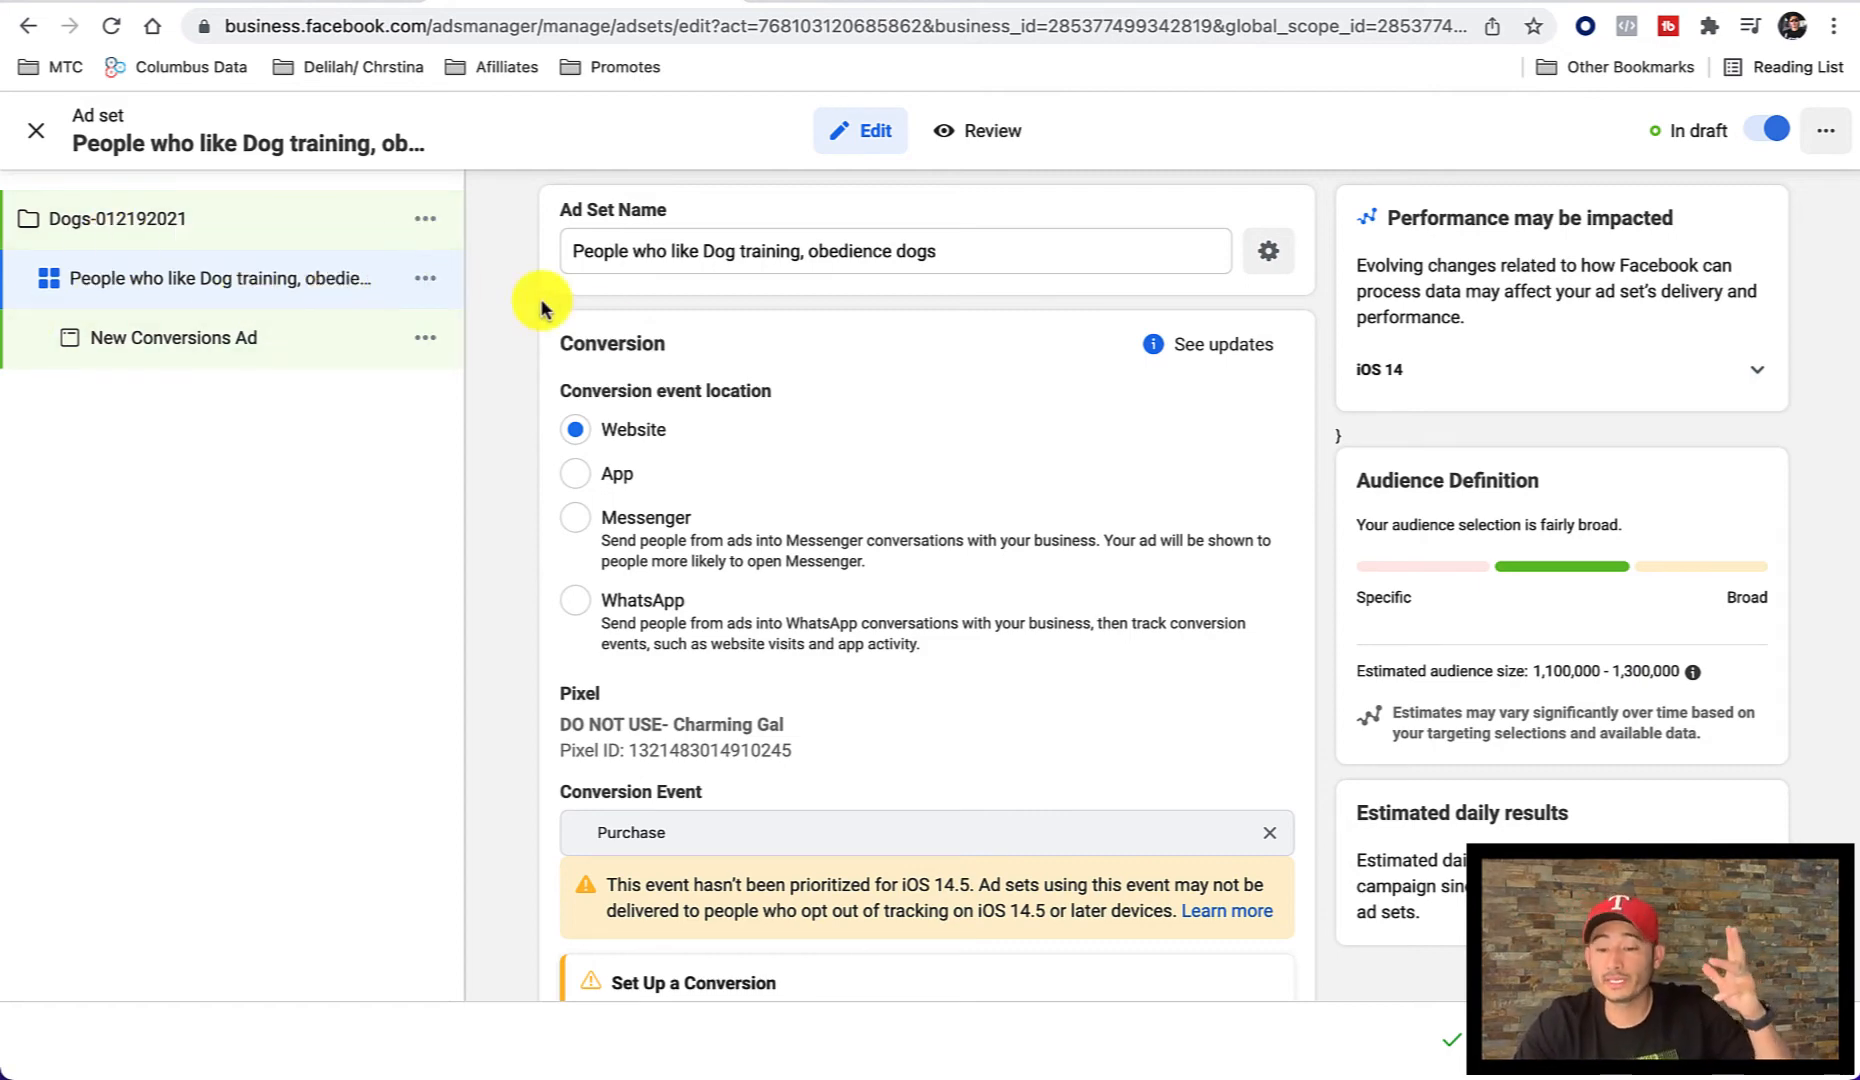
Step: Proceed from the ad set to the settings of the New Conversions Ad
scroll(656, 540, "down", 10)
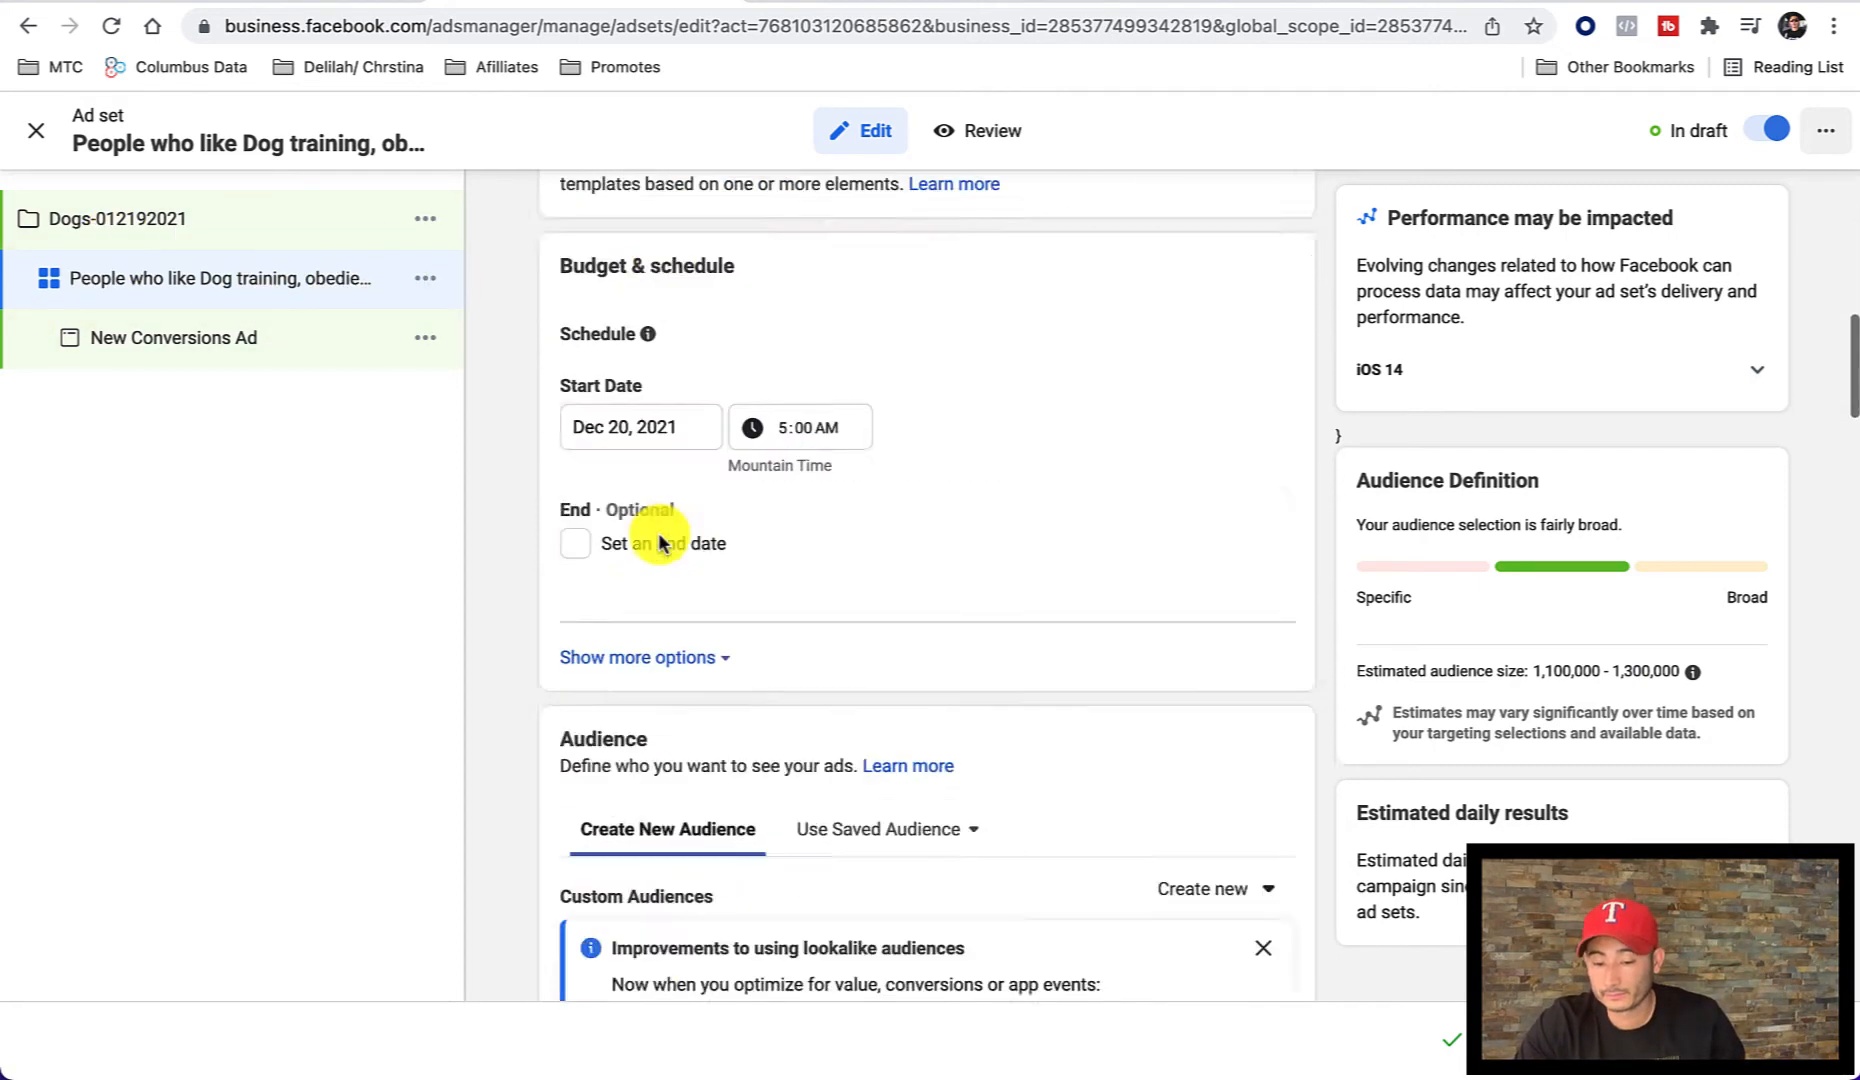
scroll(659, 543, "down", 8)
scroll(1121, 714, "down", 10)
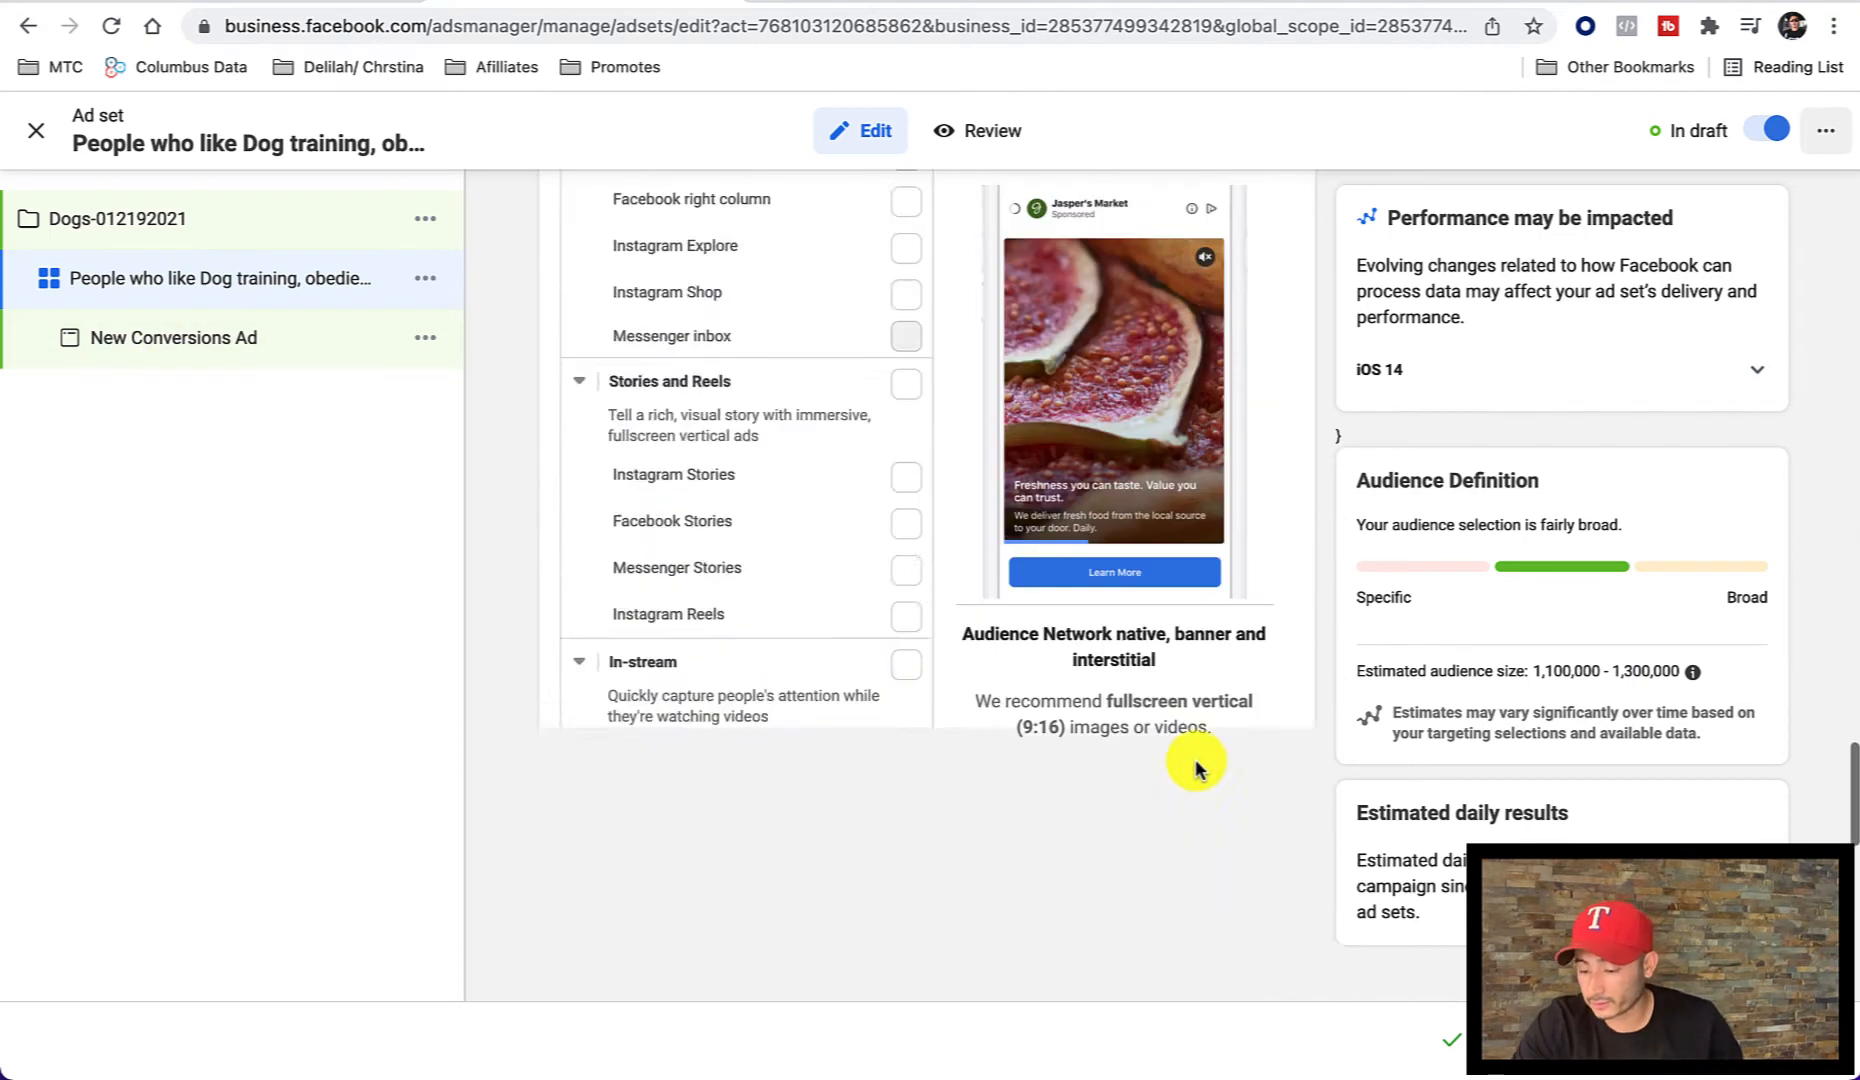
scroll(1194, 759, "down", 5)
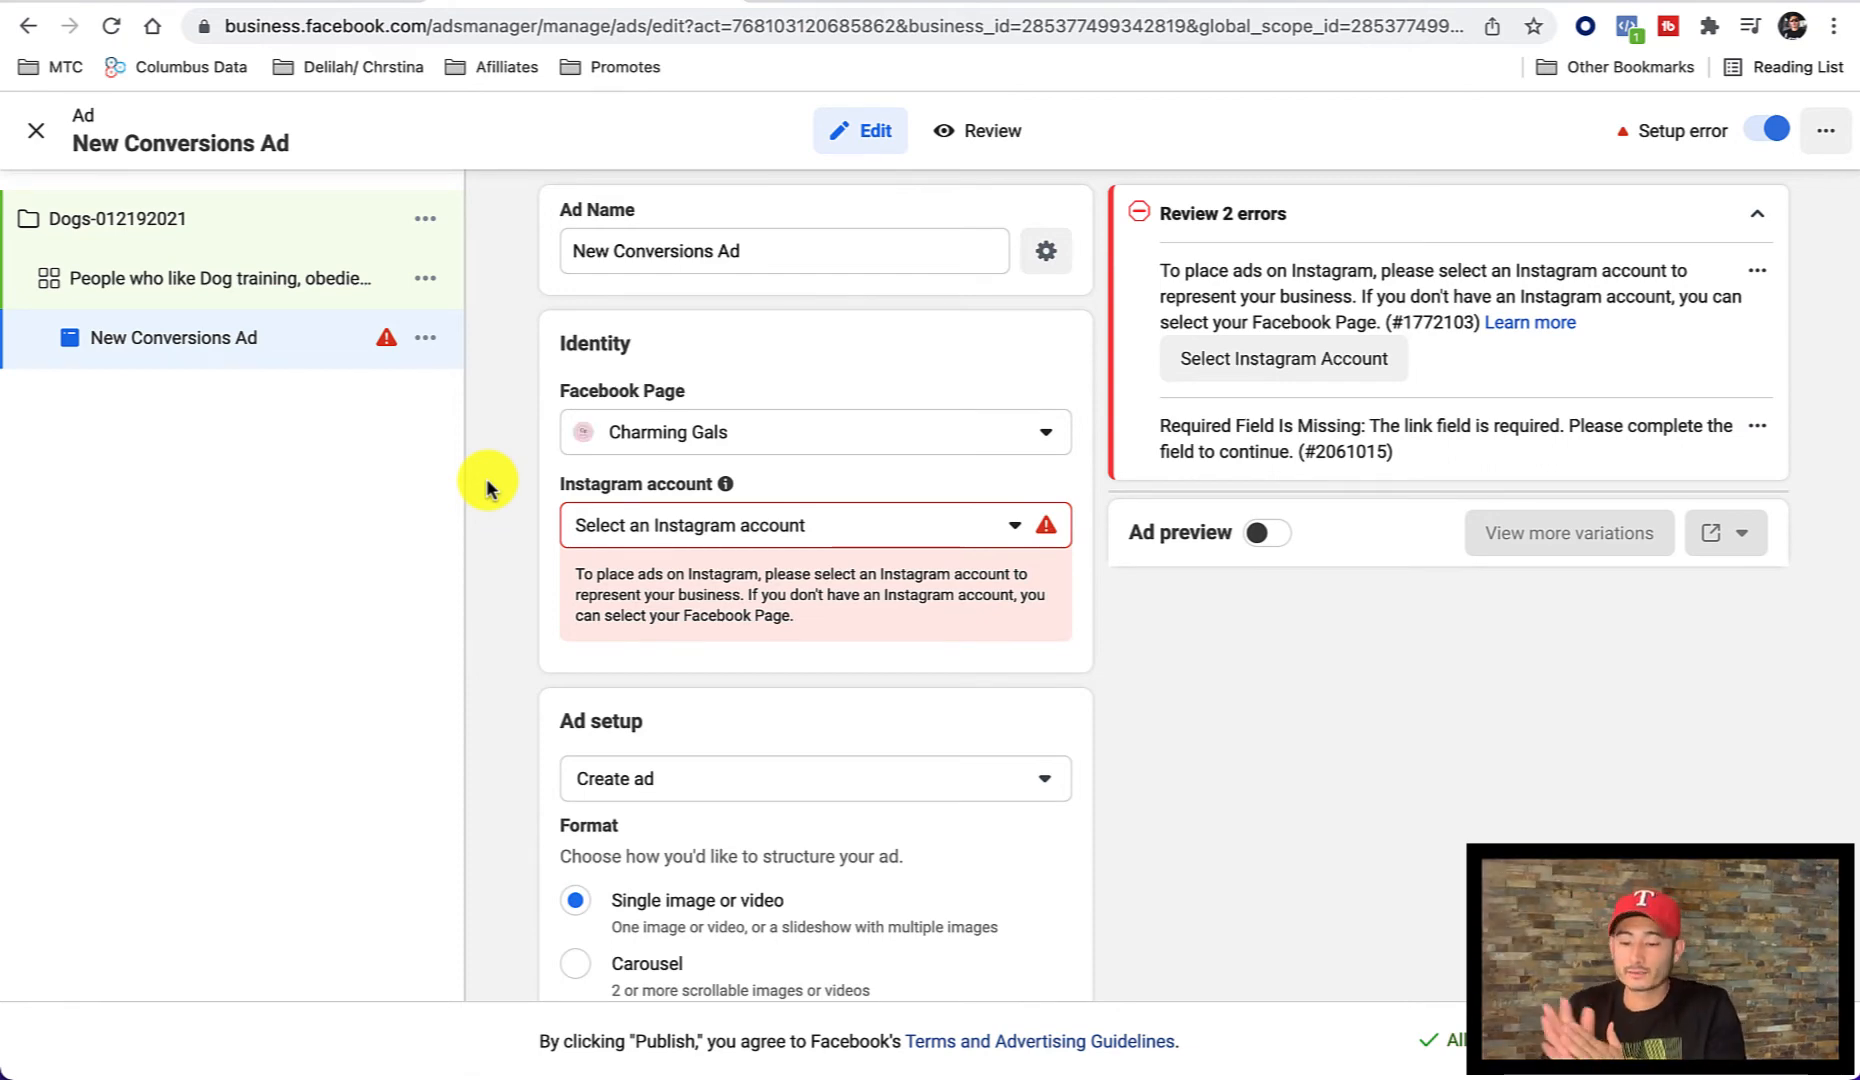
Step: Set the ad's Facebook Page to Heli ATM's from the Charming Gals group of pages
left_click(790, 428)
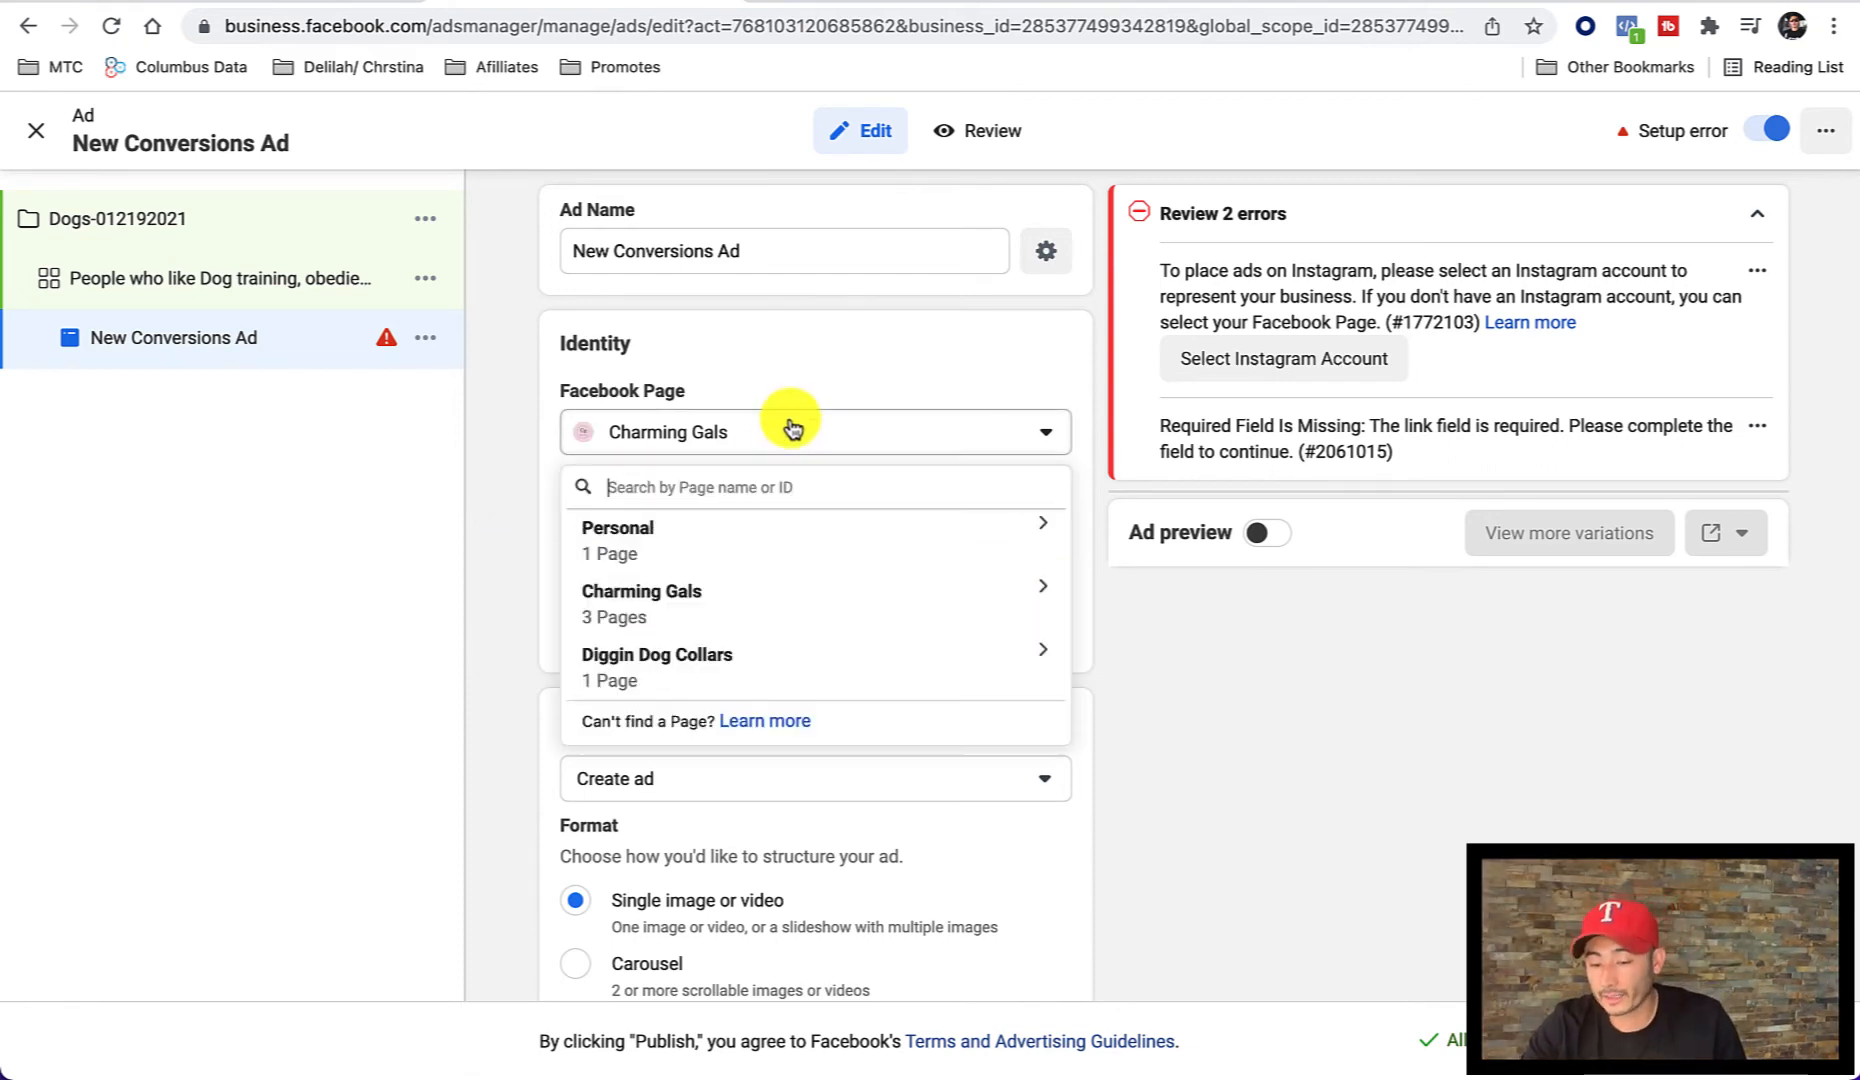
left_click(739, 657)
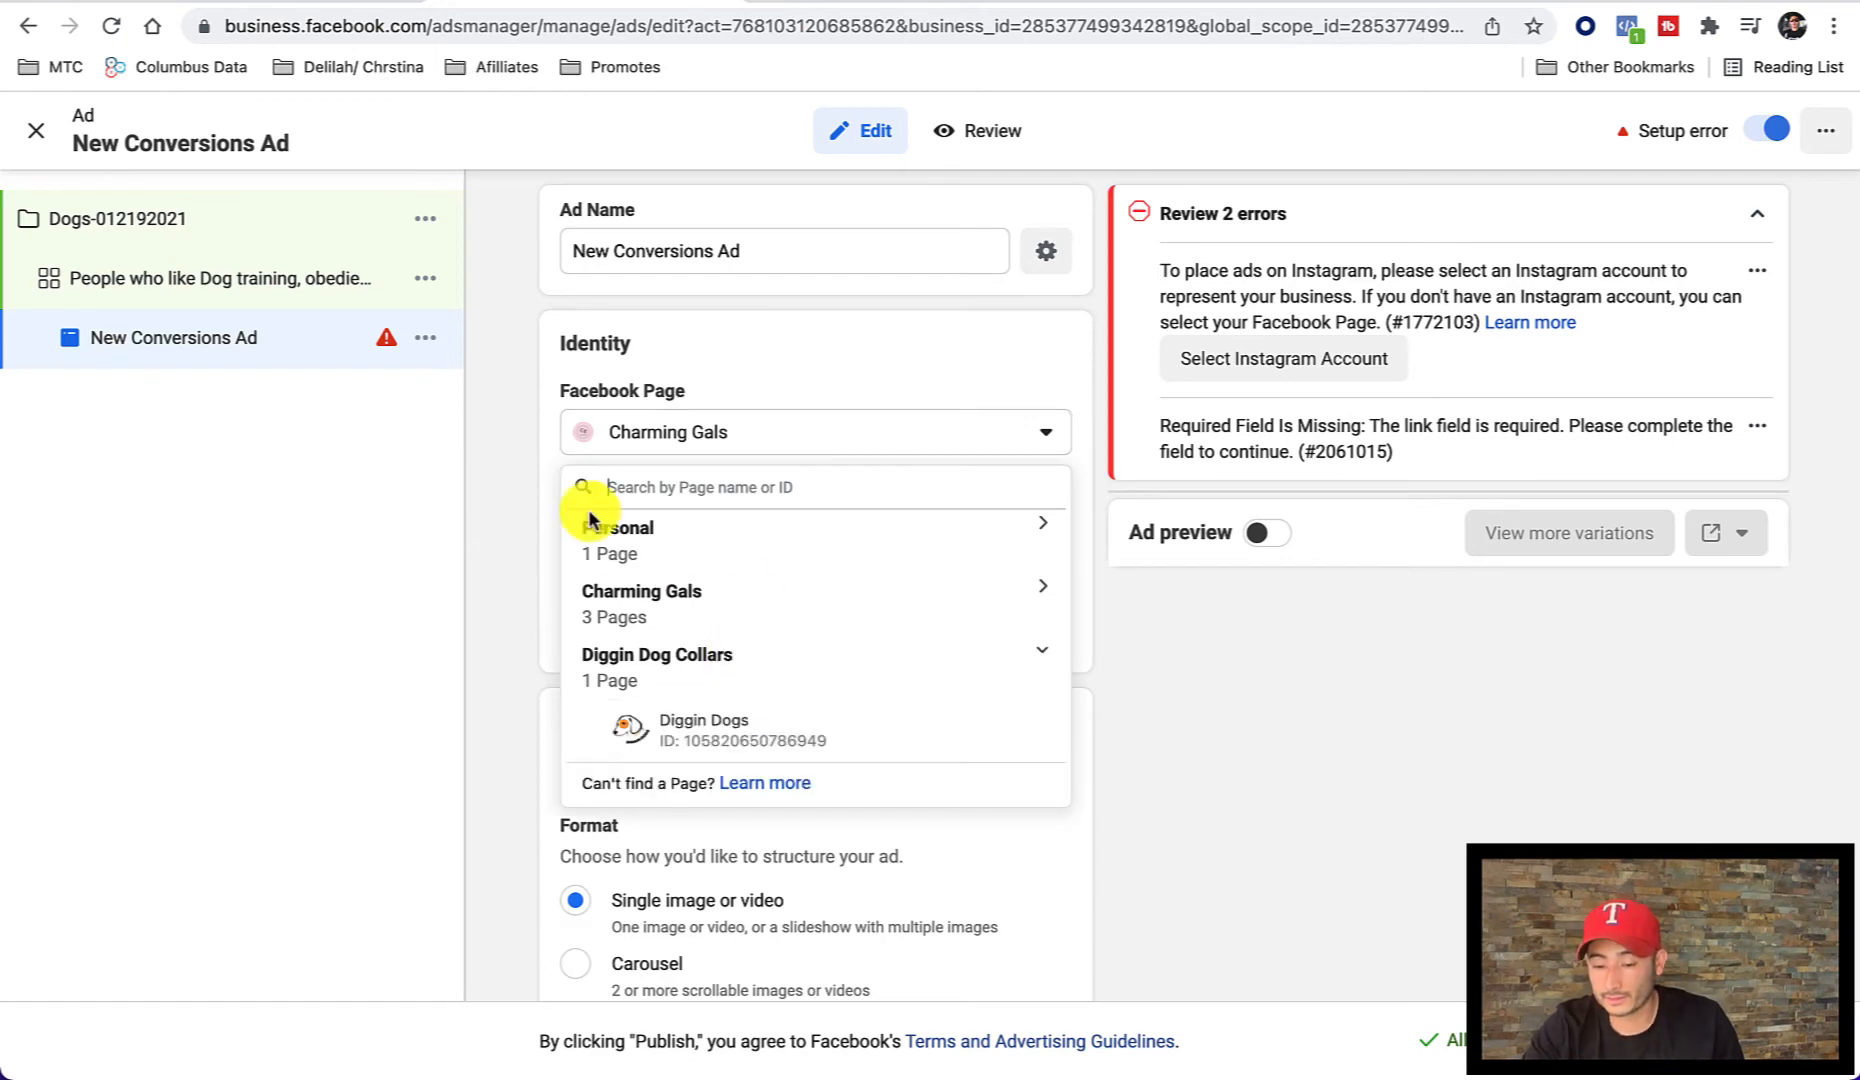
left_click(645, 658)
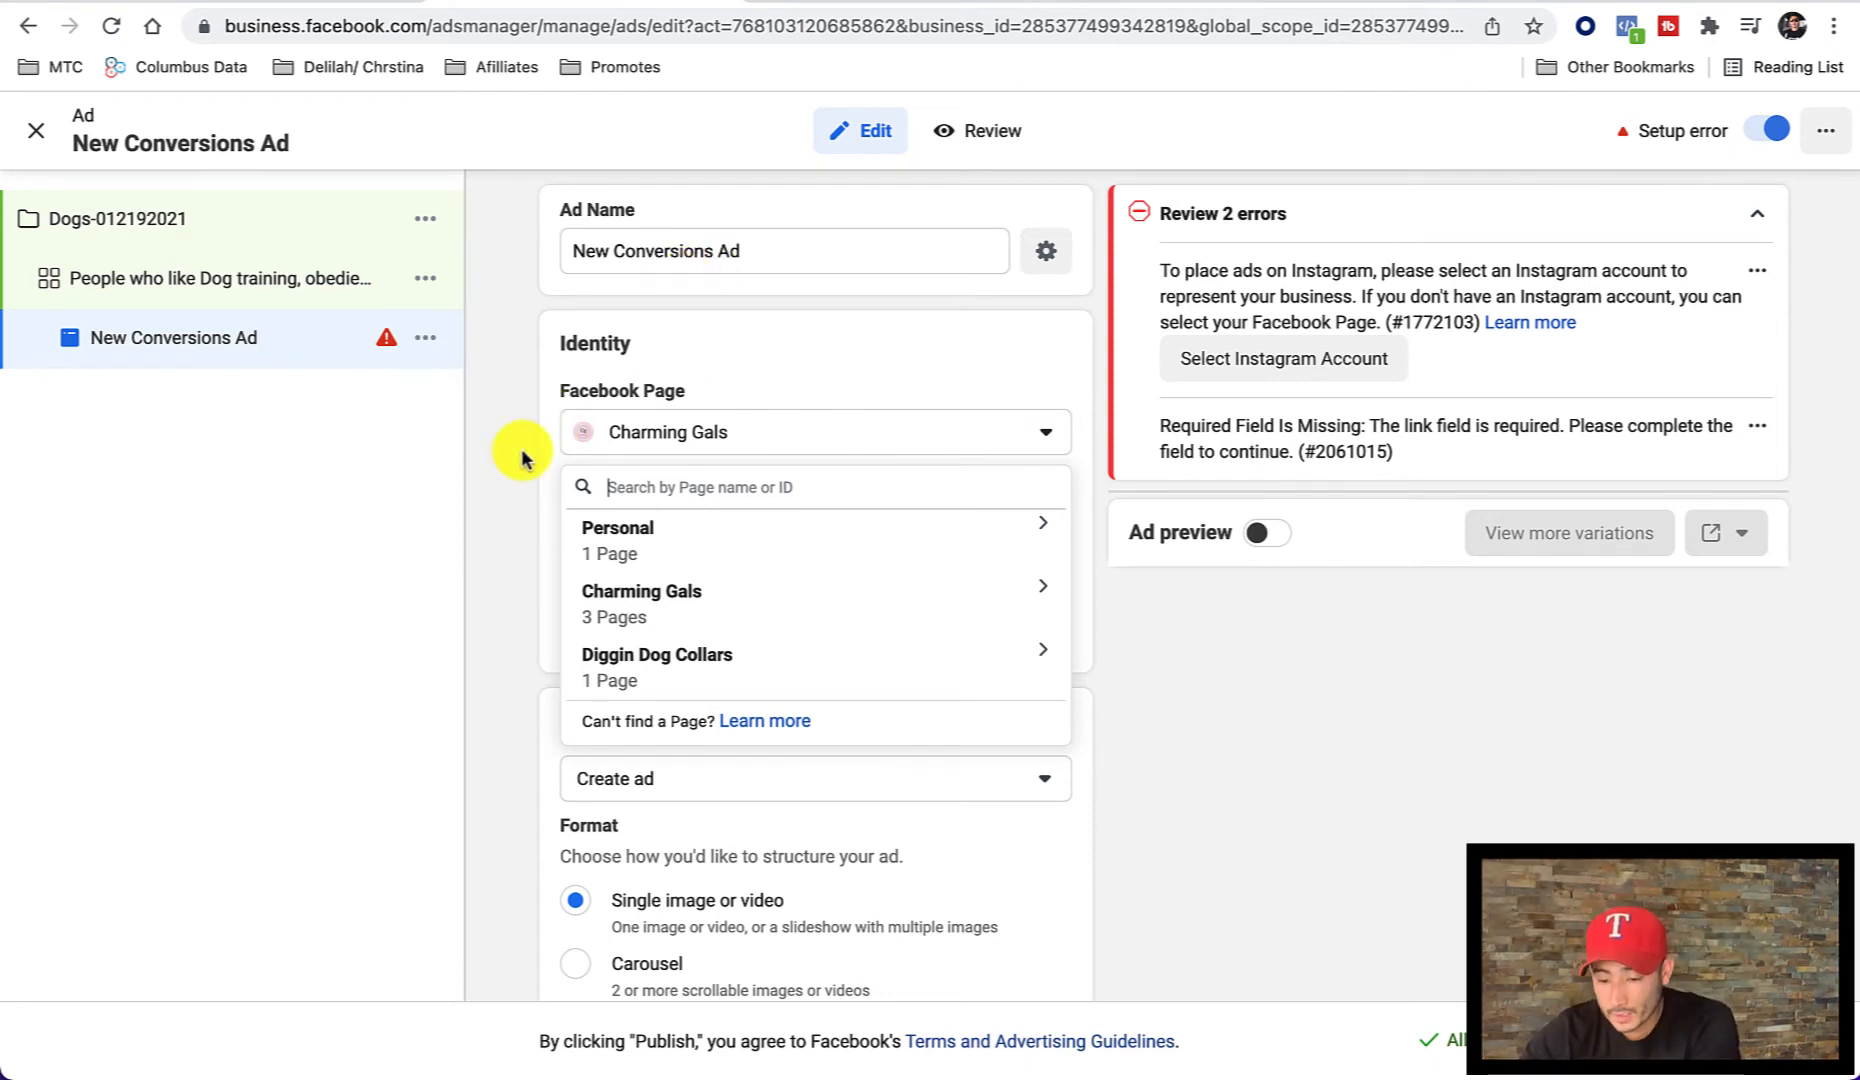
scroll(516, 456, "down", 2)
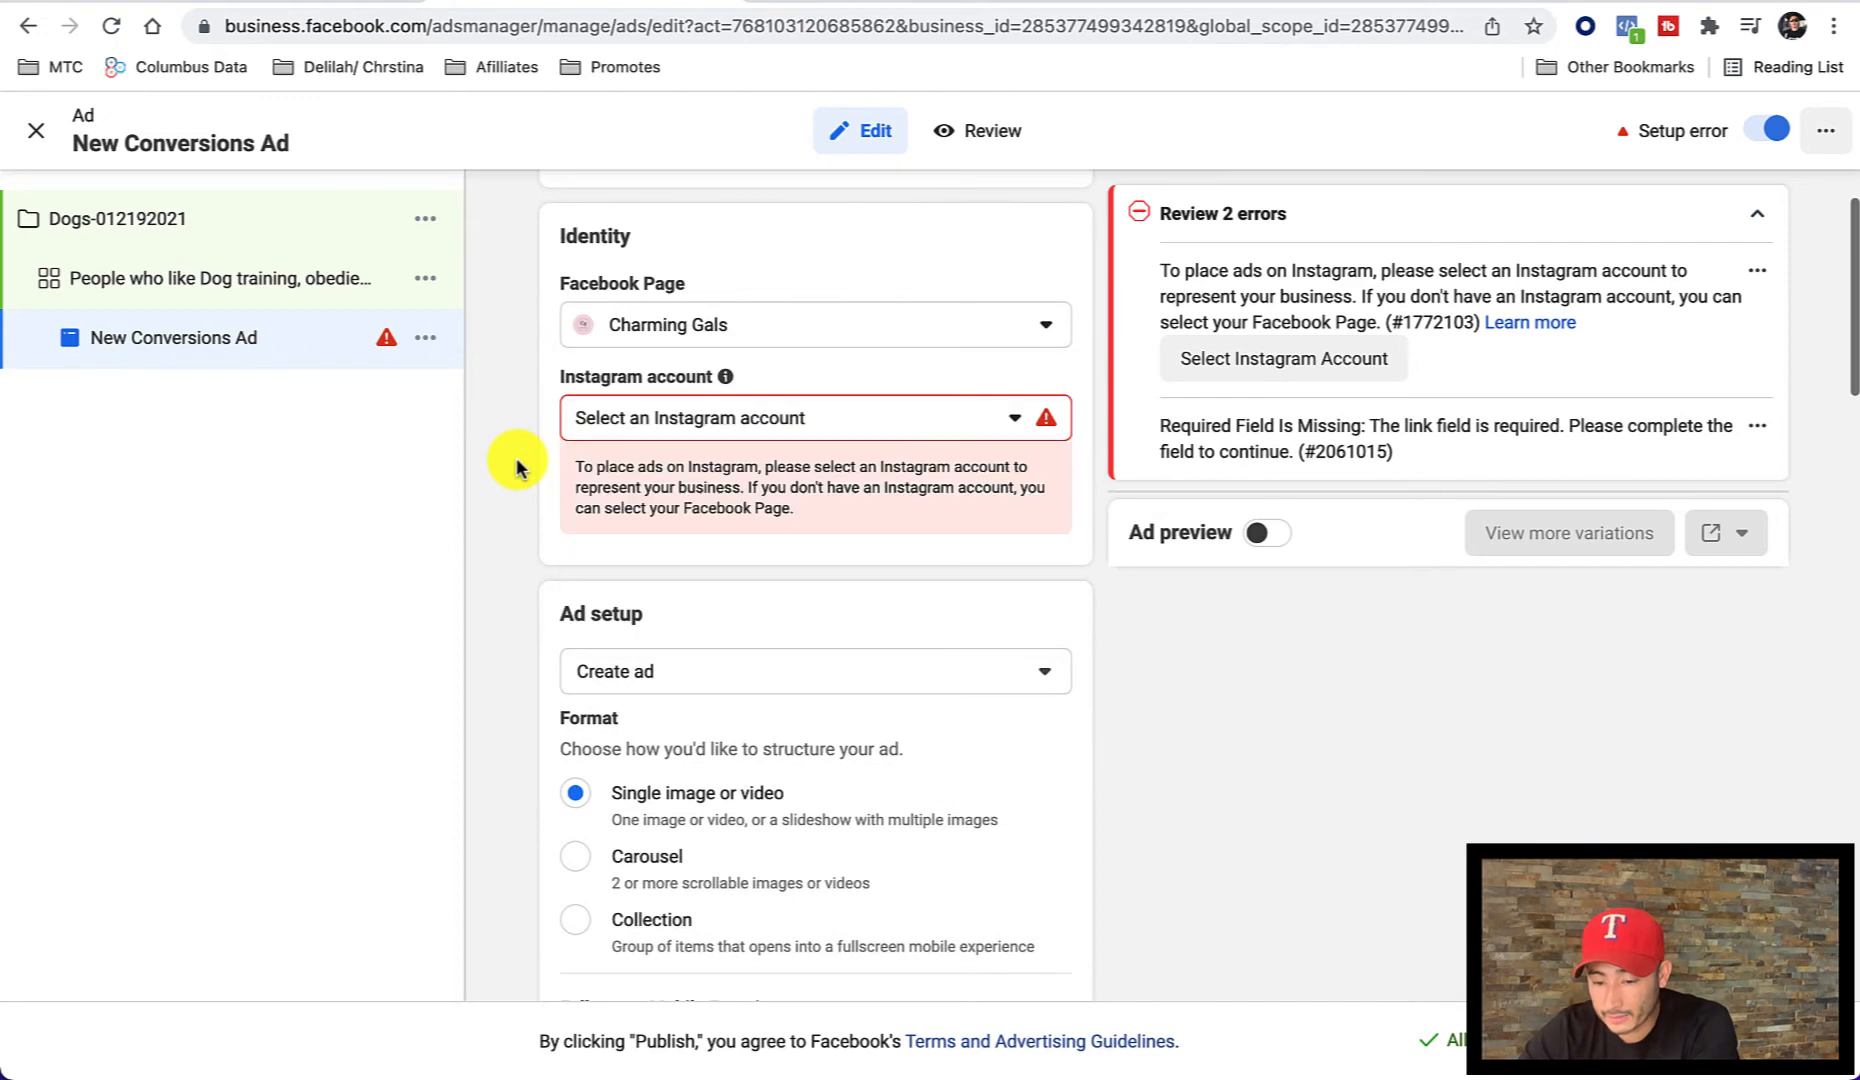
left_click(1000, 336)
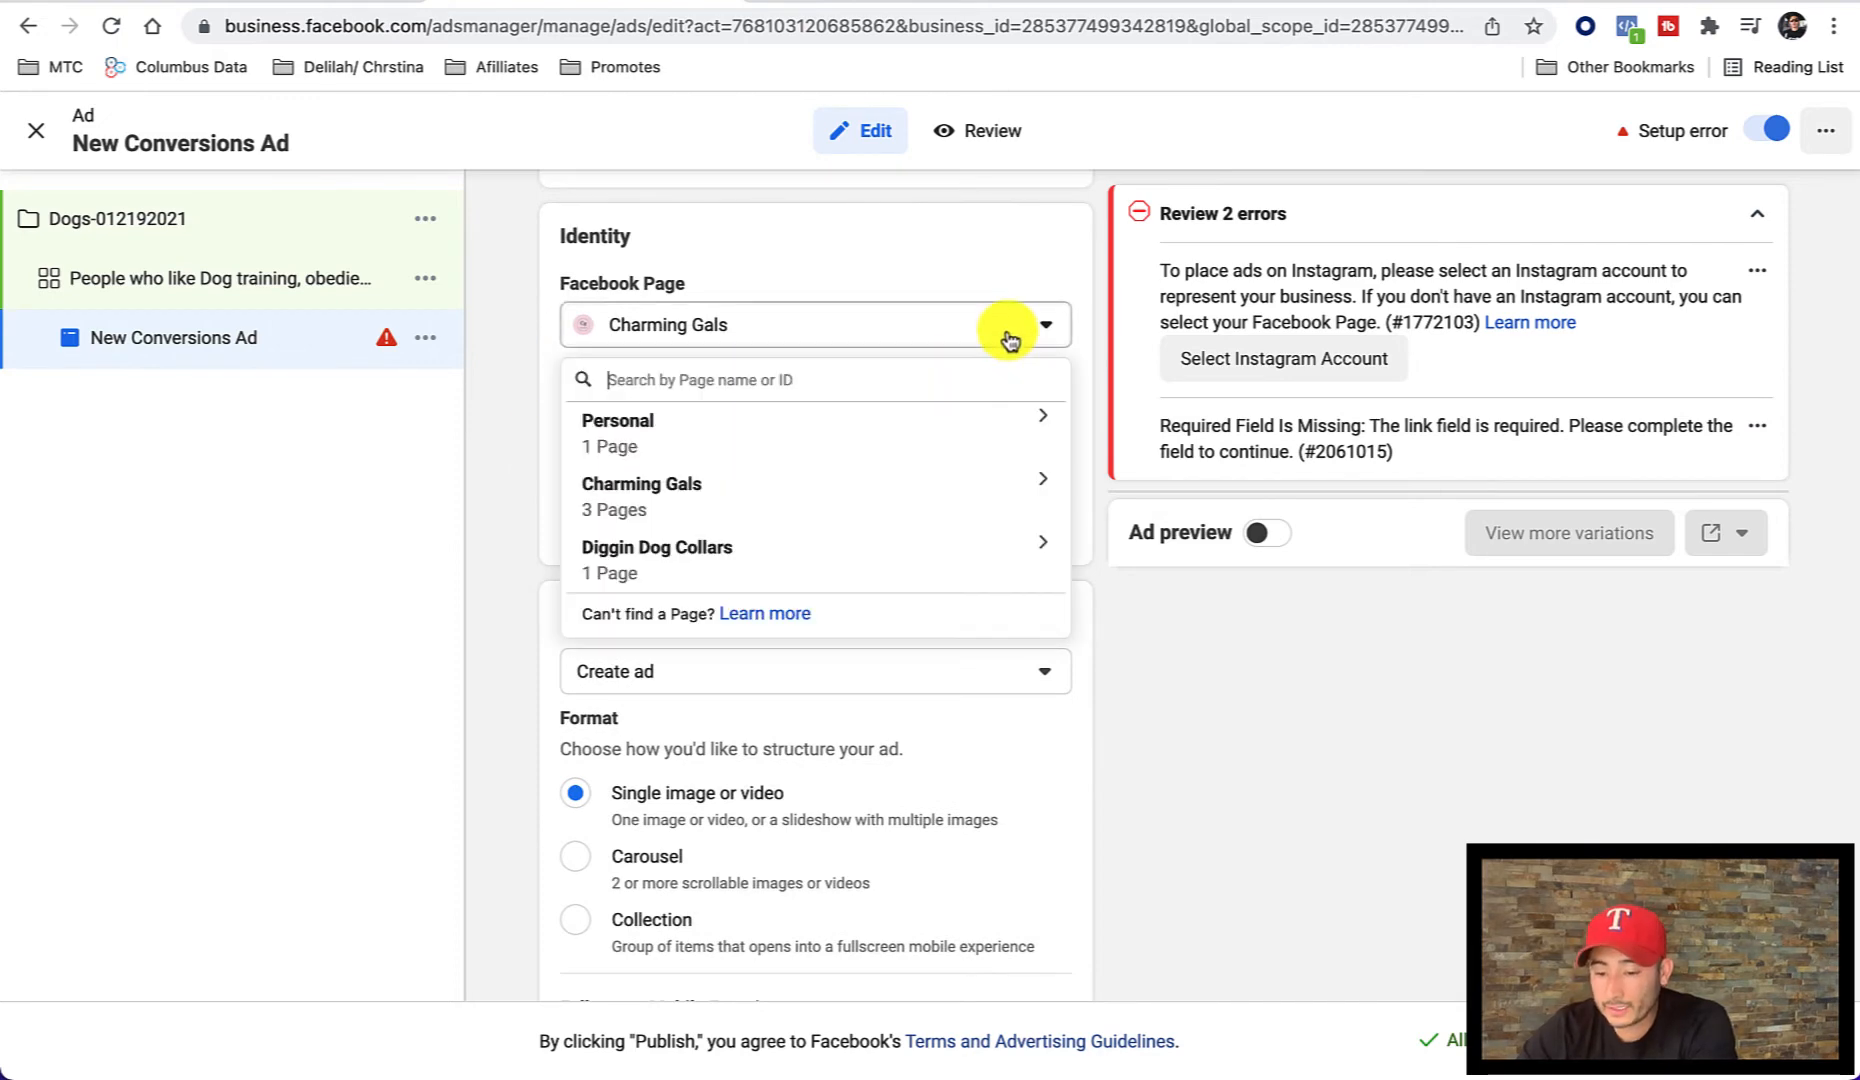
left_click(714, 548)
left_click(625, 557)
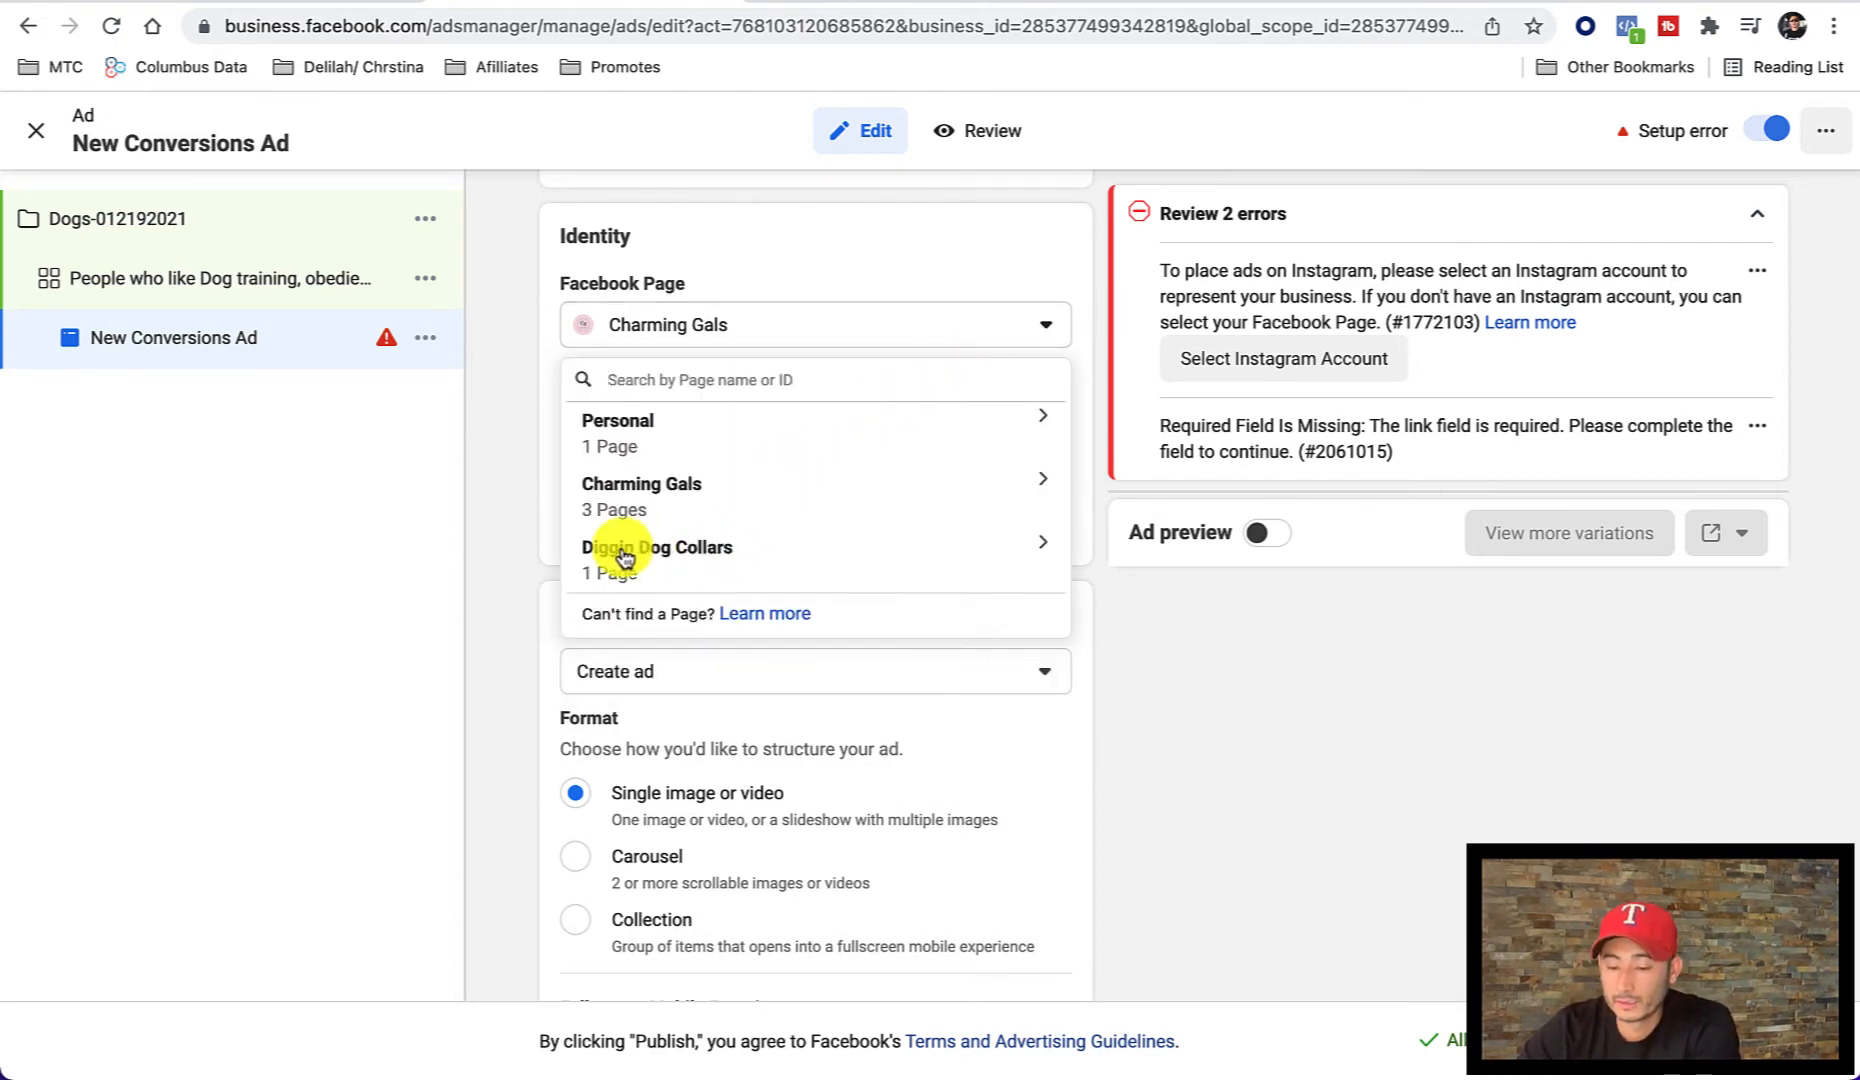
left_click(614, 500)
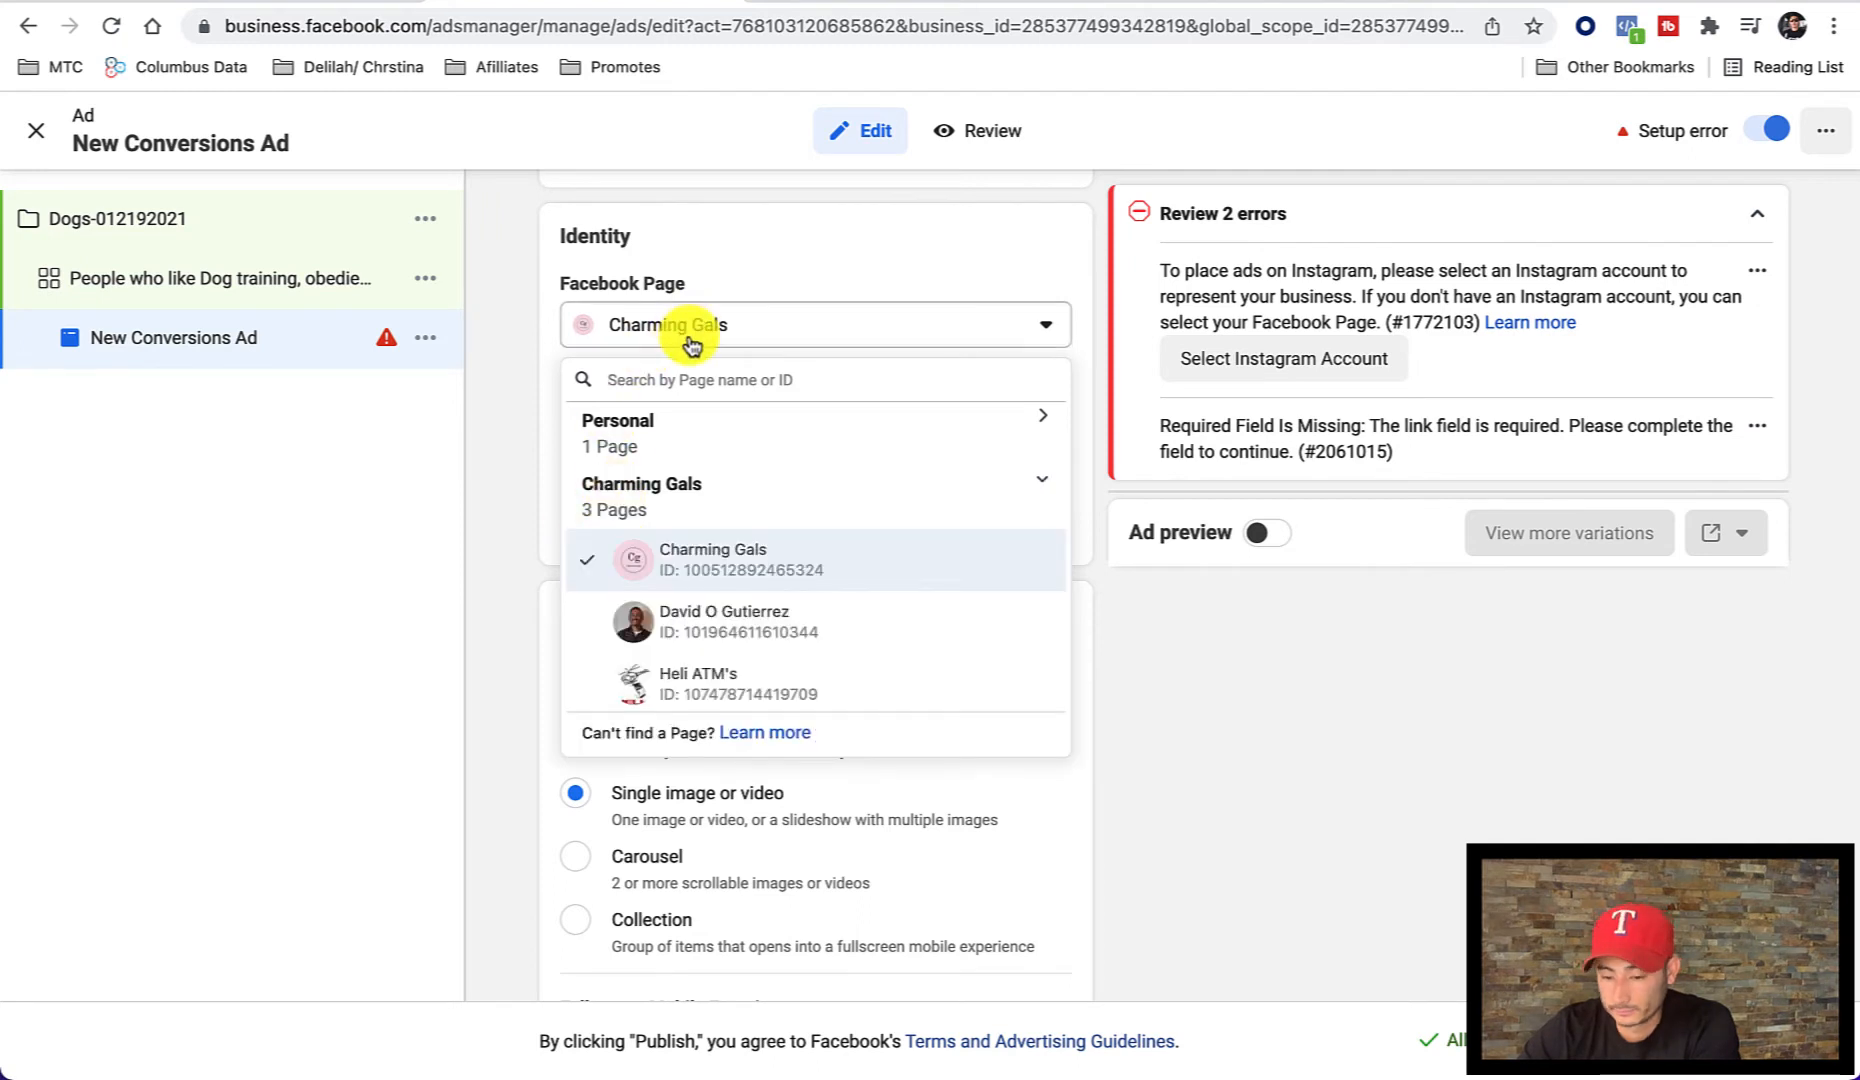
left_click(714, 680)
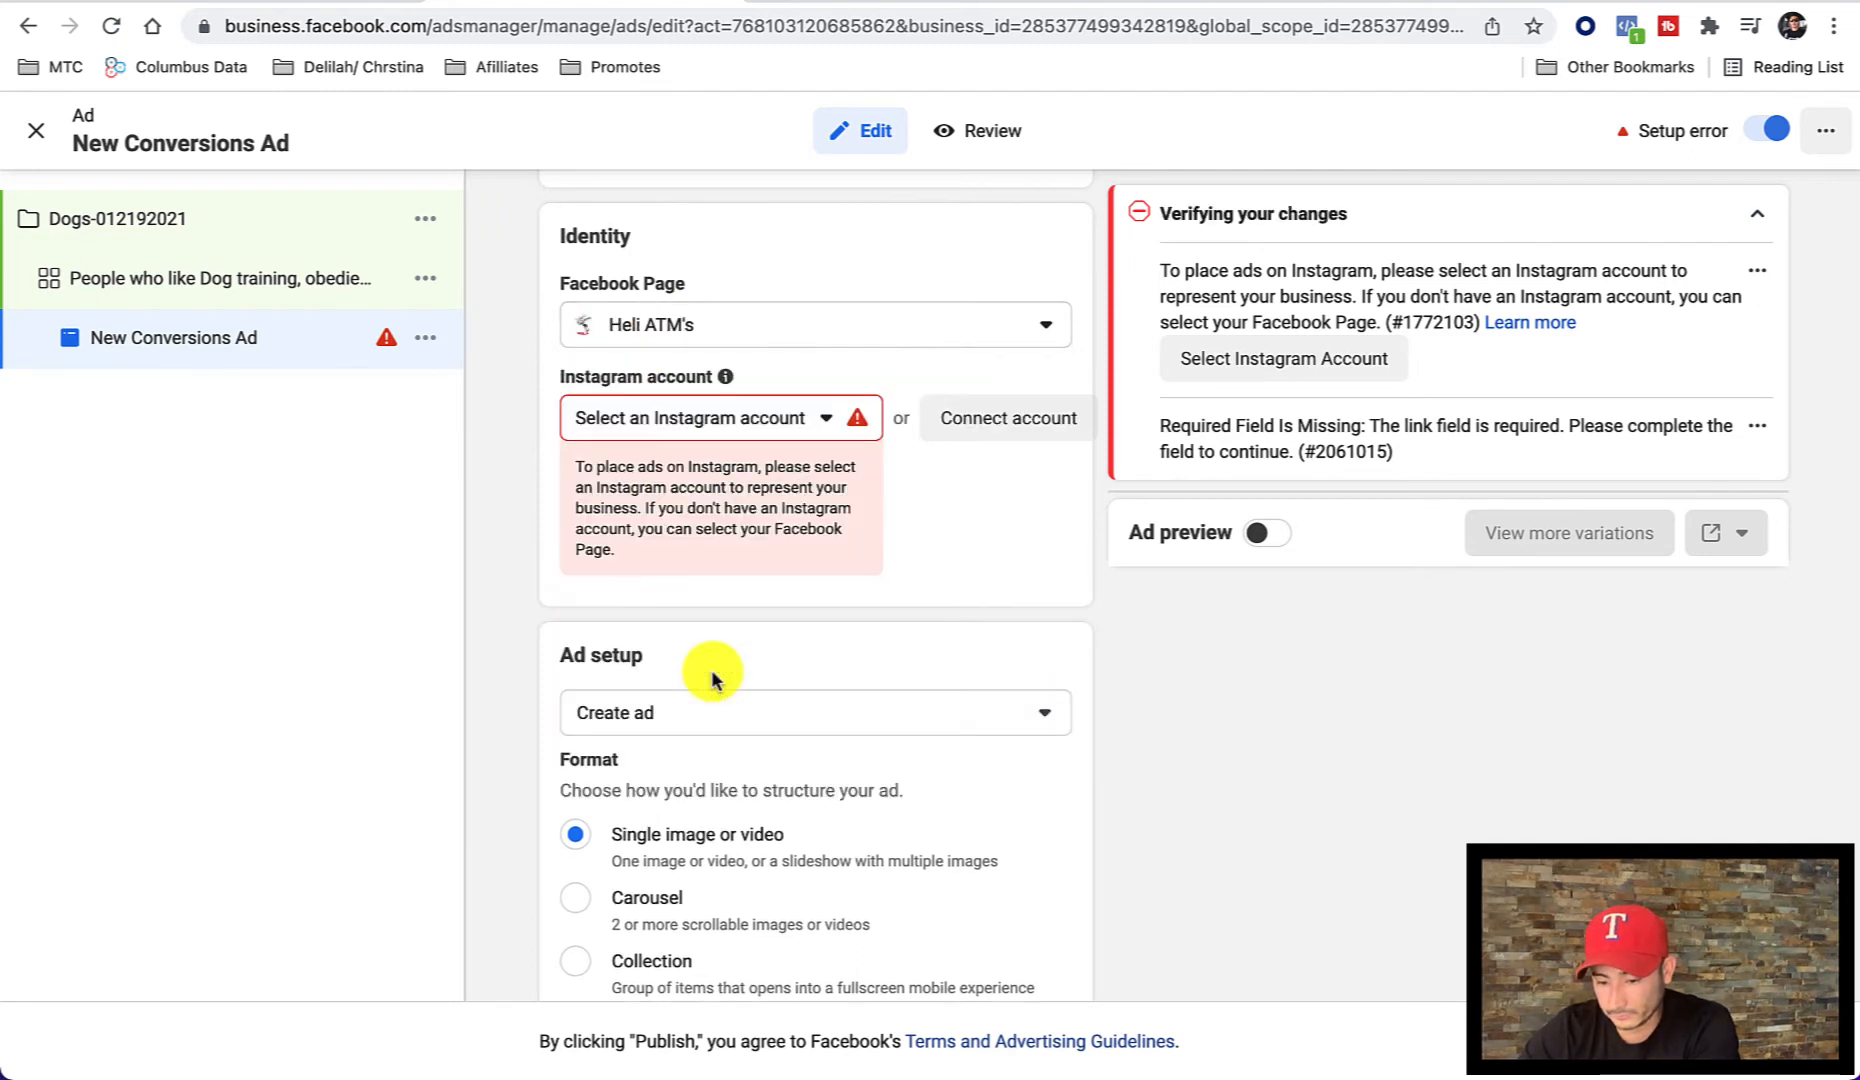
Step: Set the ad's Facebook Page to Diggin Dogs from the Diggin Dog Collars group
left_click(781, 330)
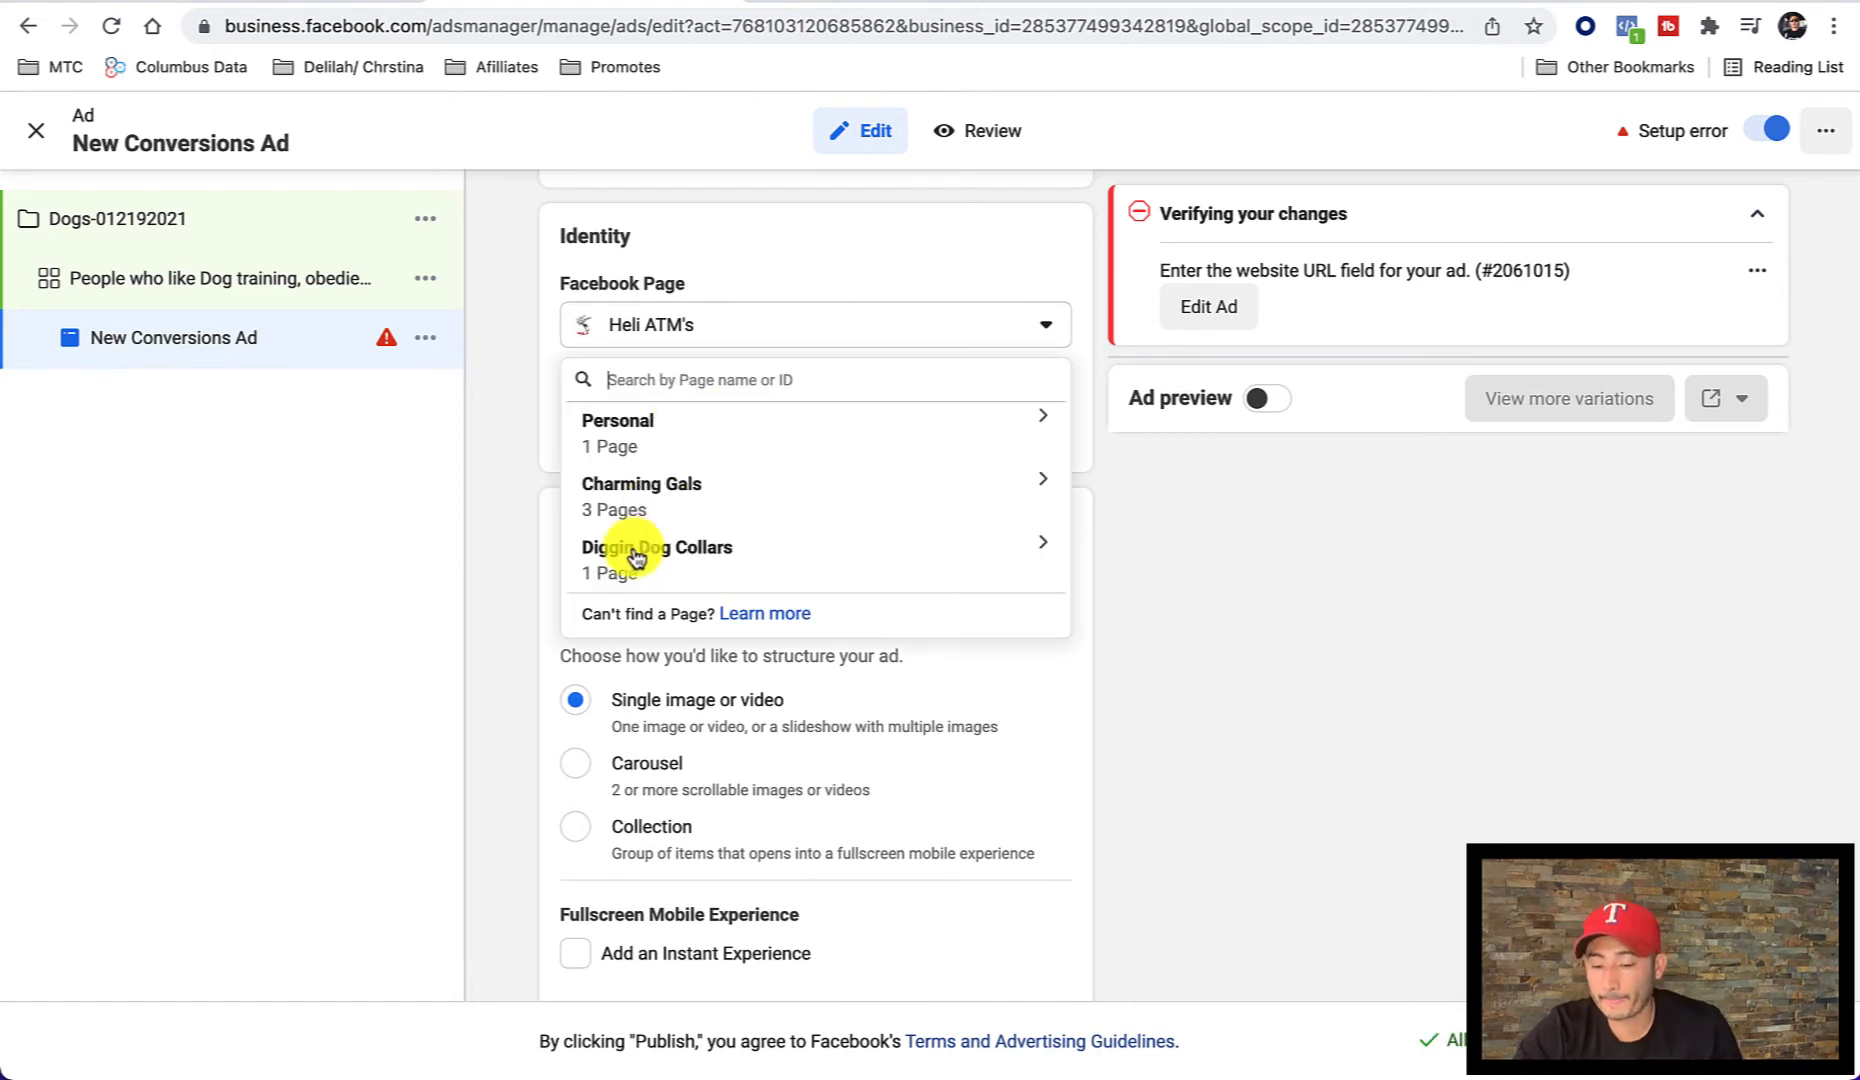
left_click(636, 557)
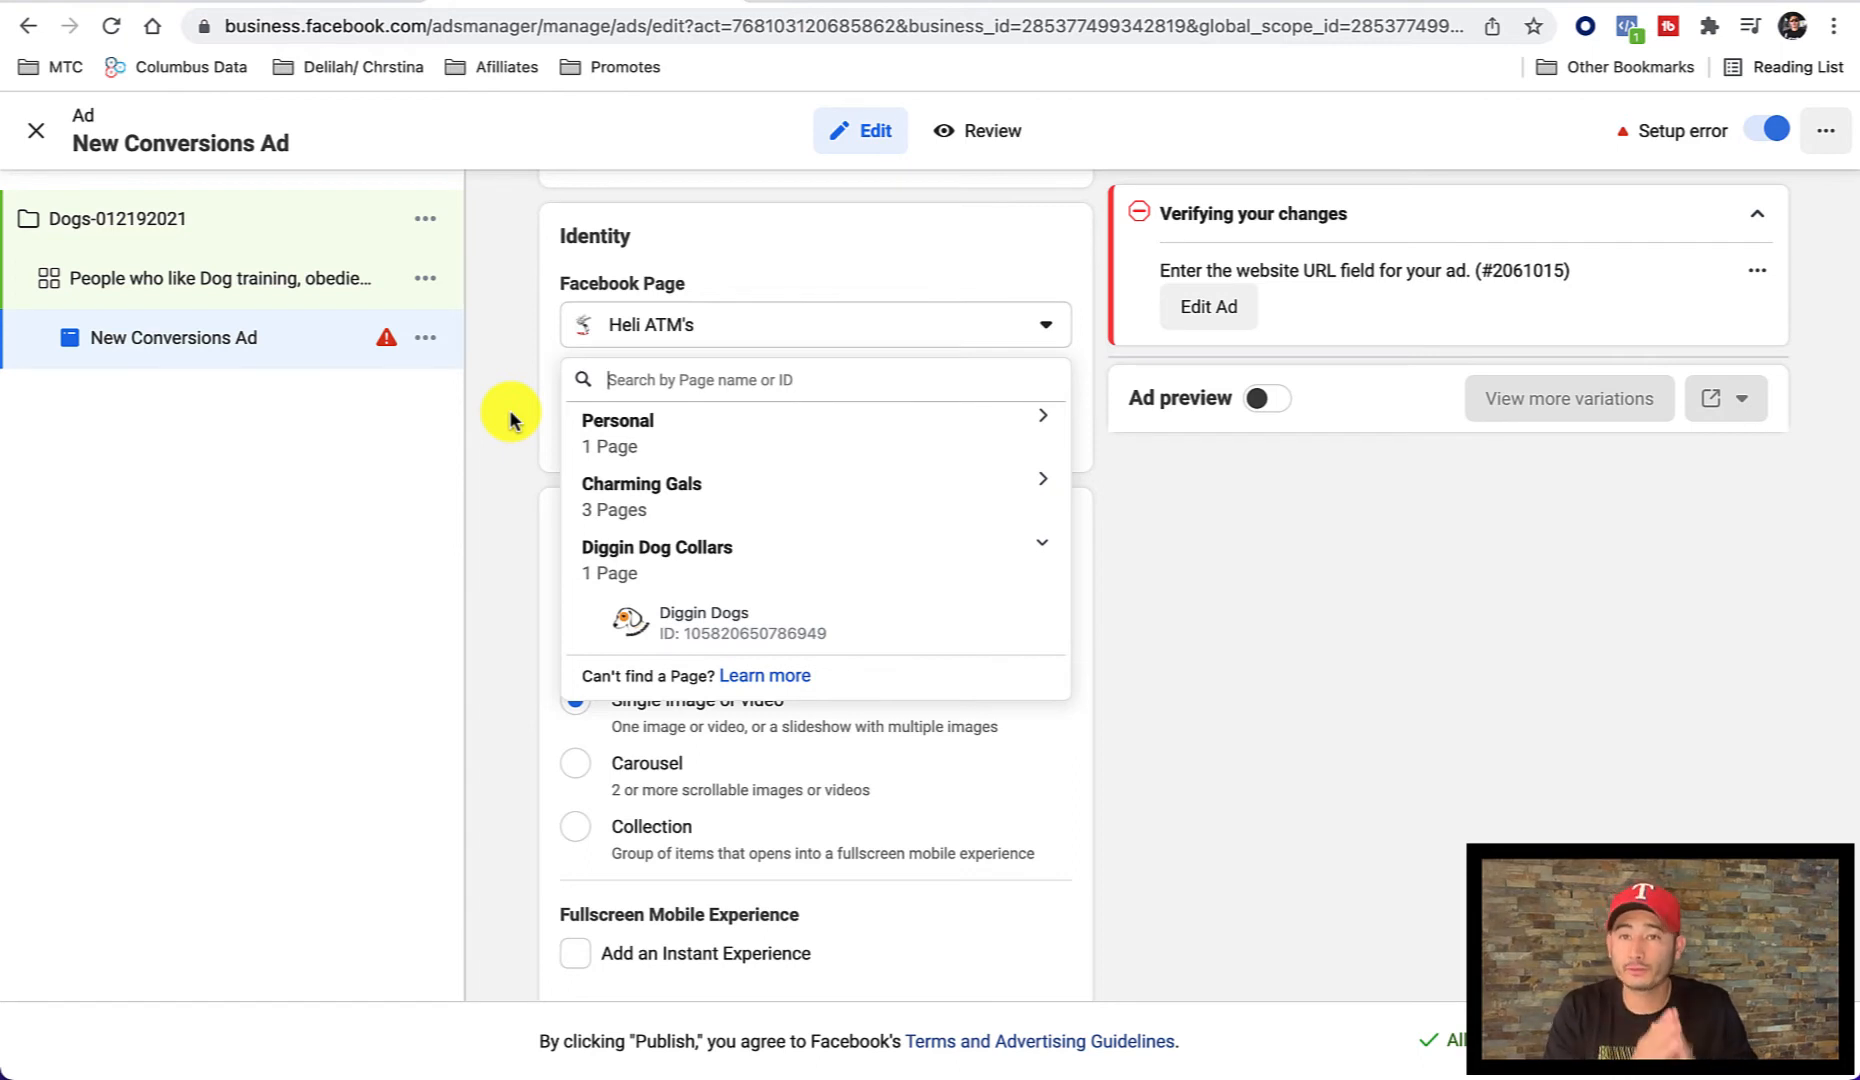
left_click(688, 268)
scroll(795, 256, "down", 1)
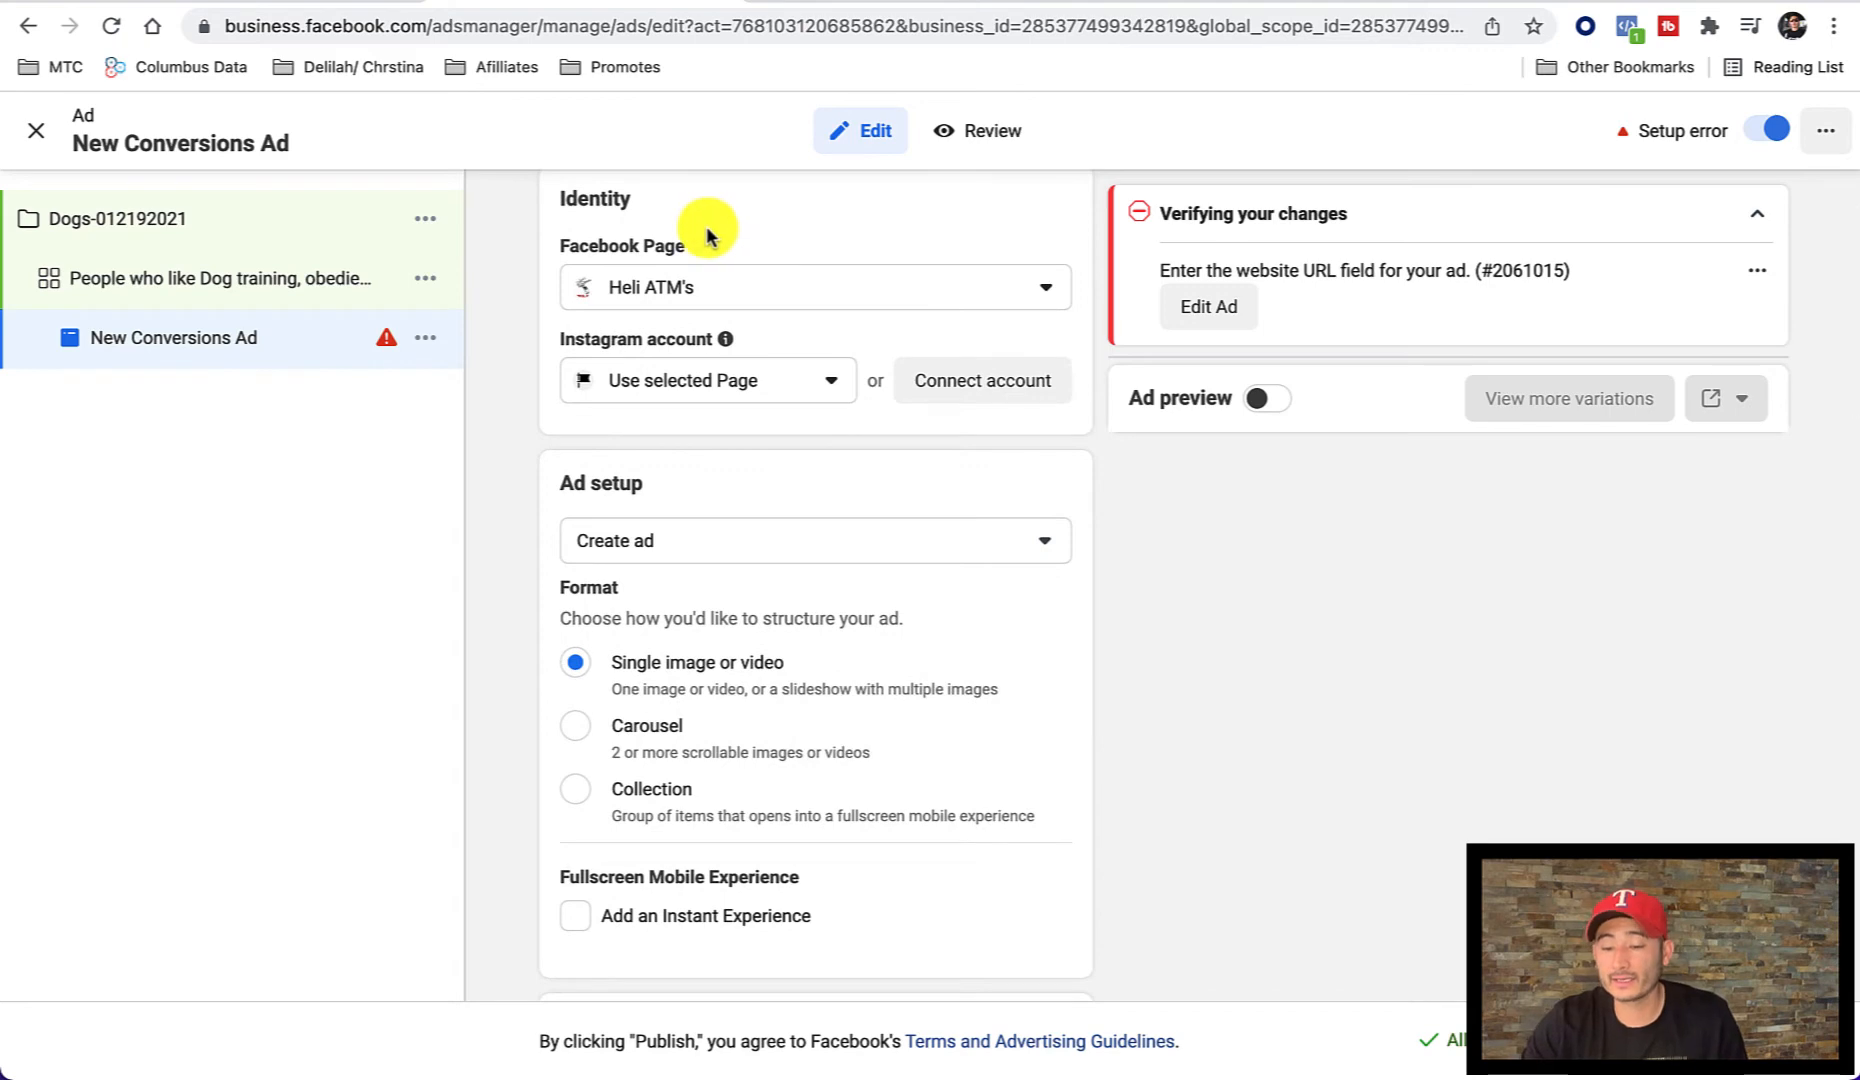
left_click(726, 290)
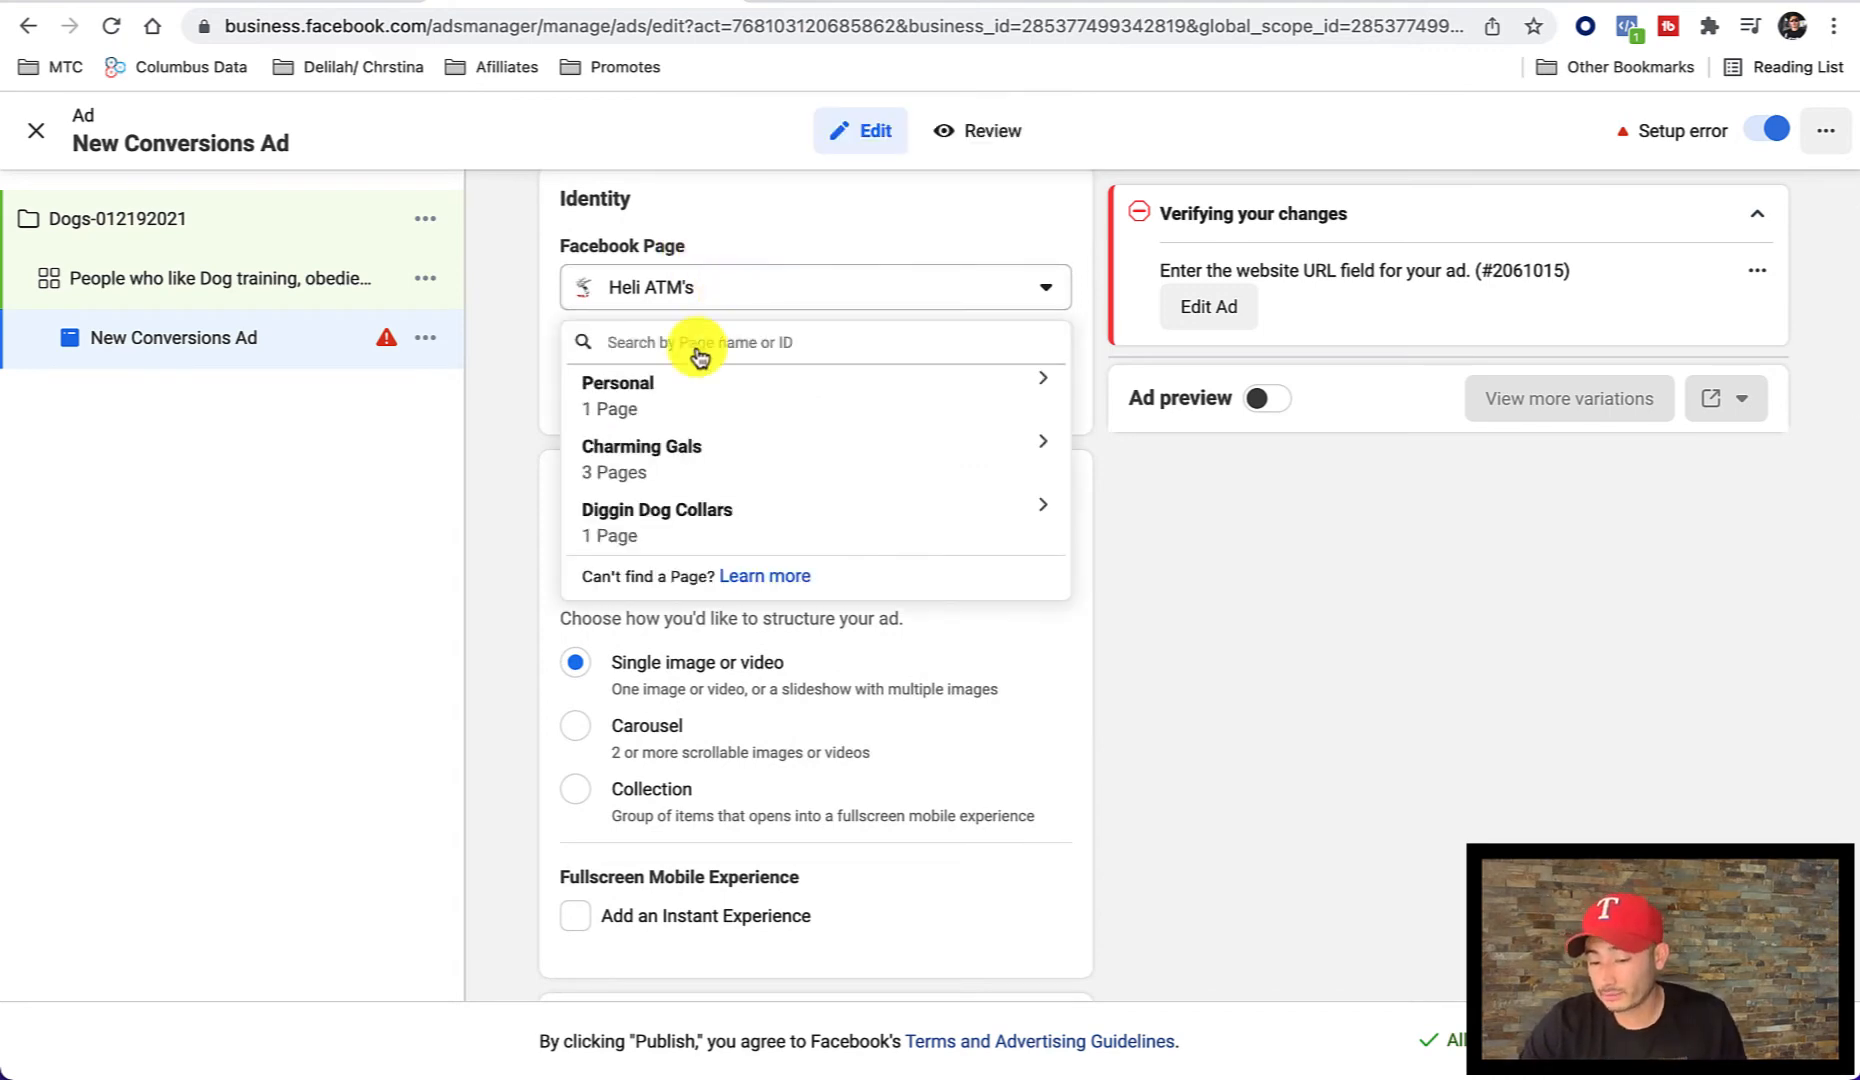
left_click(626, 533)
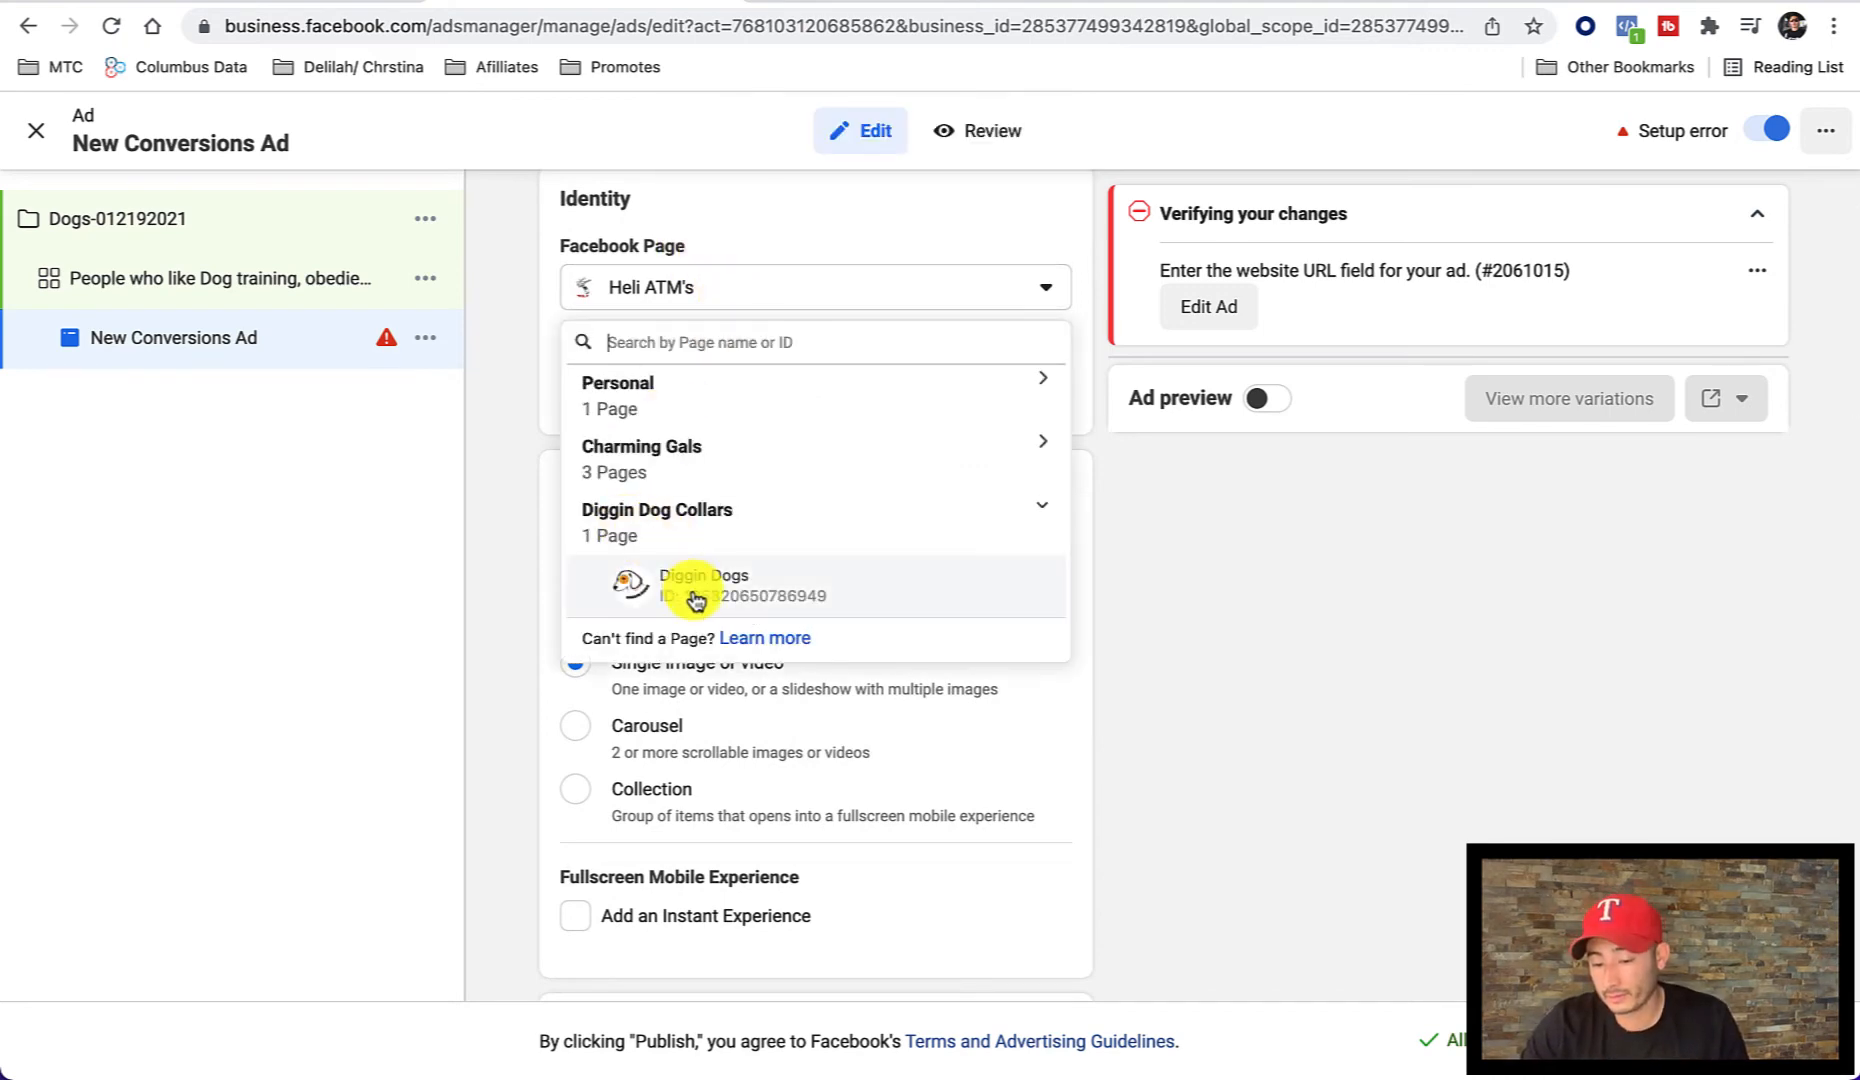
left_click(640, 584)
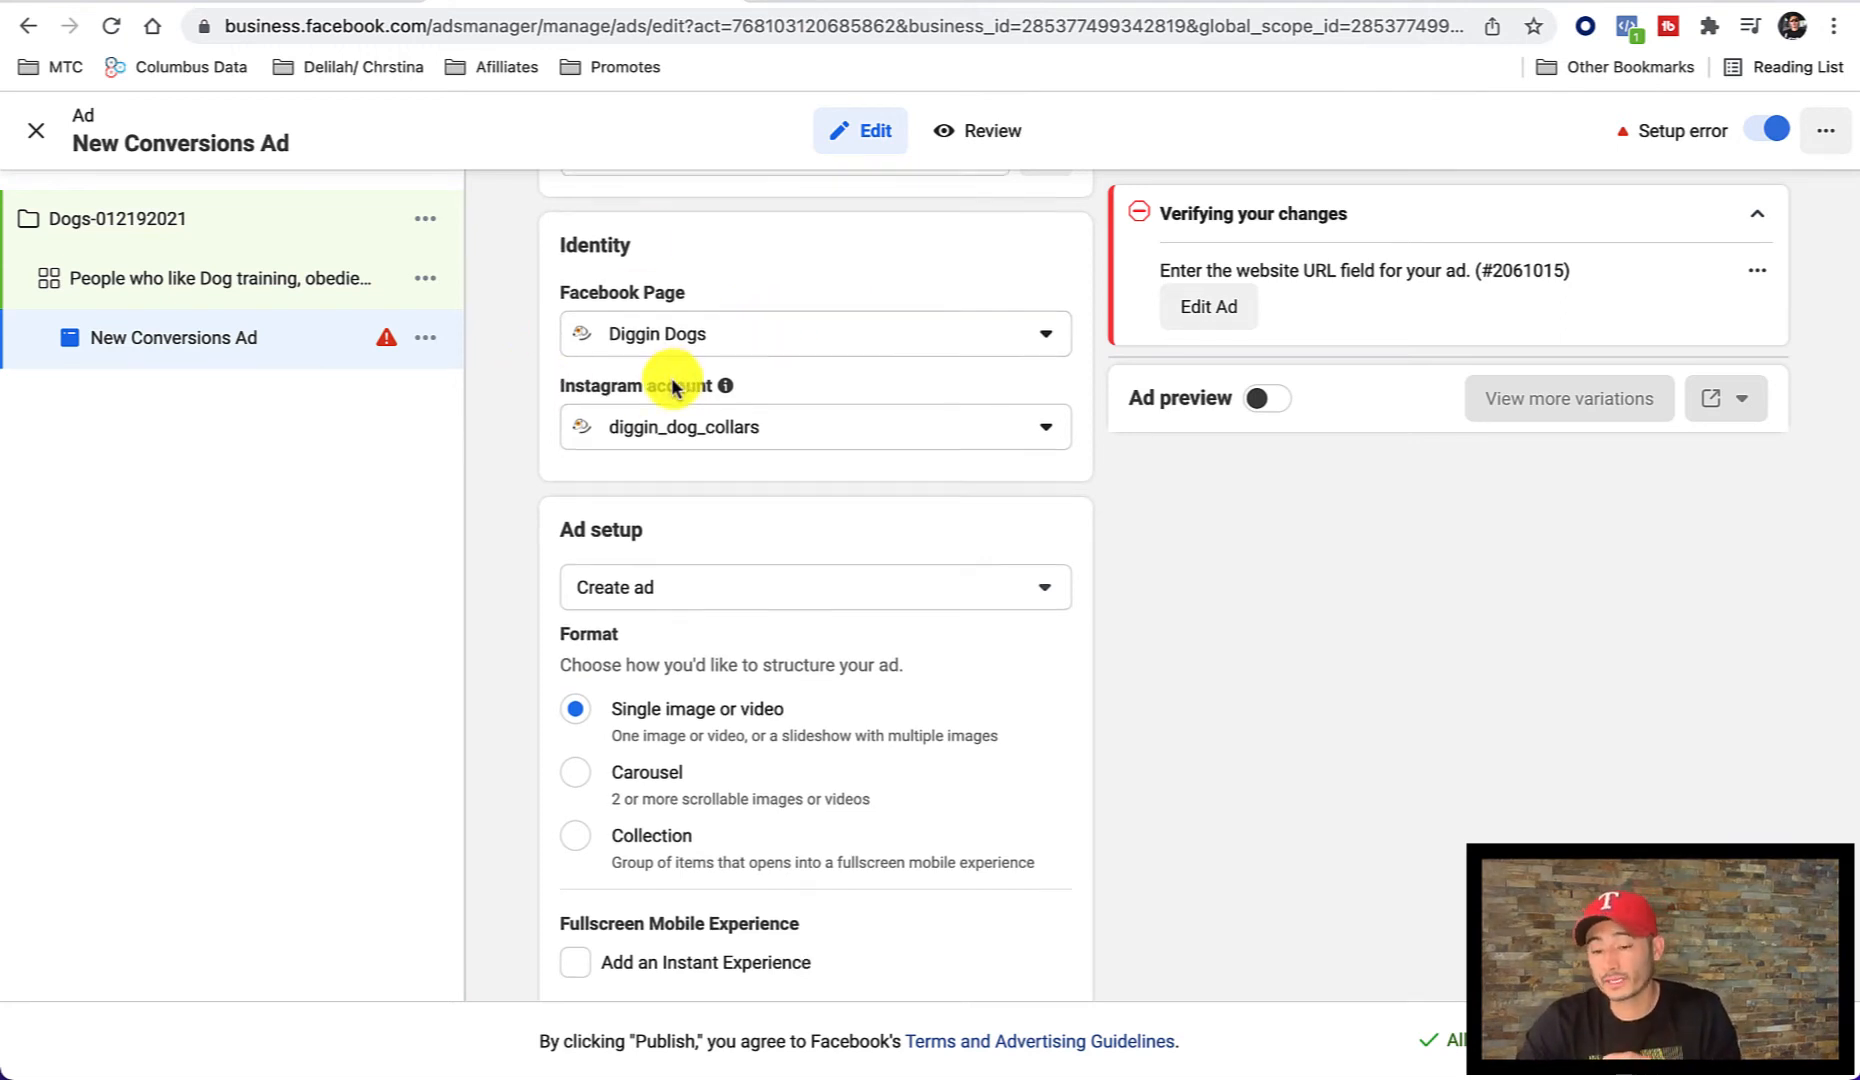
Step: Review the ad's setup, format and creative options, including the account images available as ad media
scroll(670, 385, "down", 1)
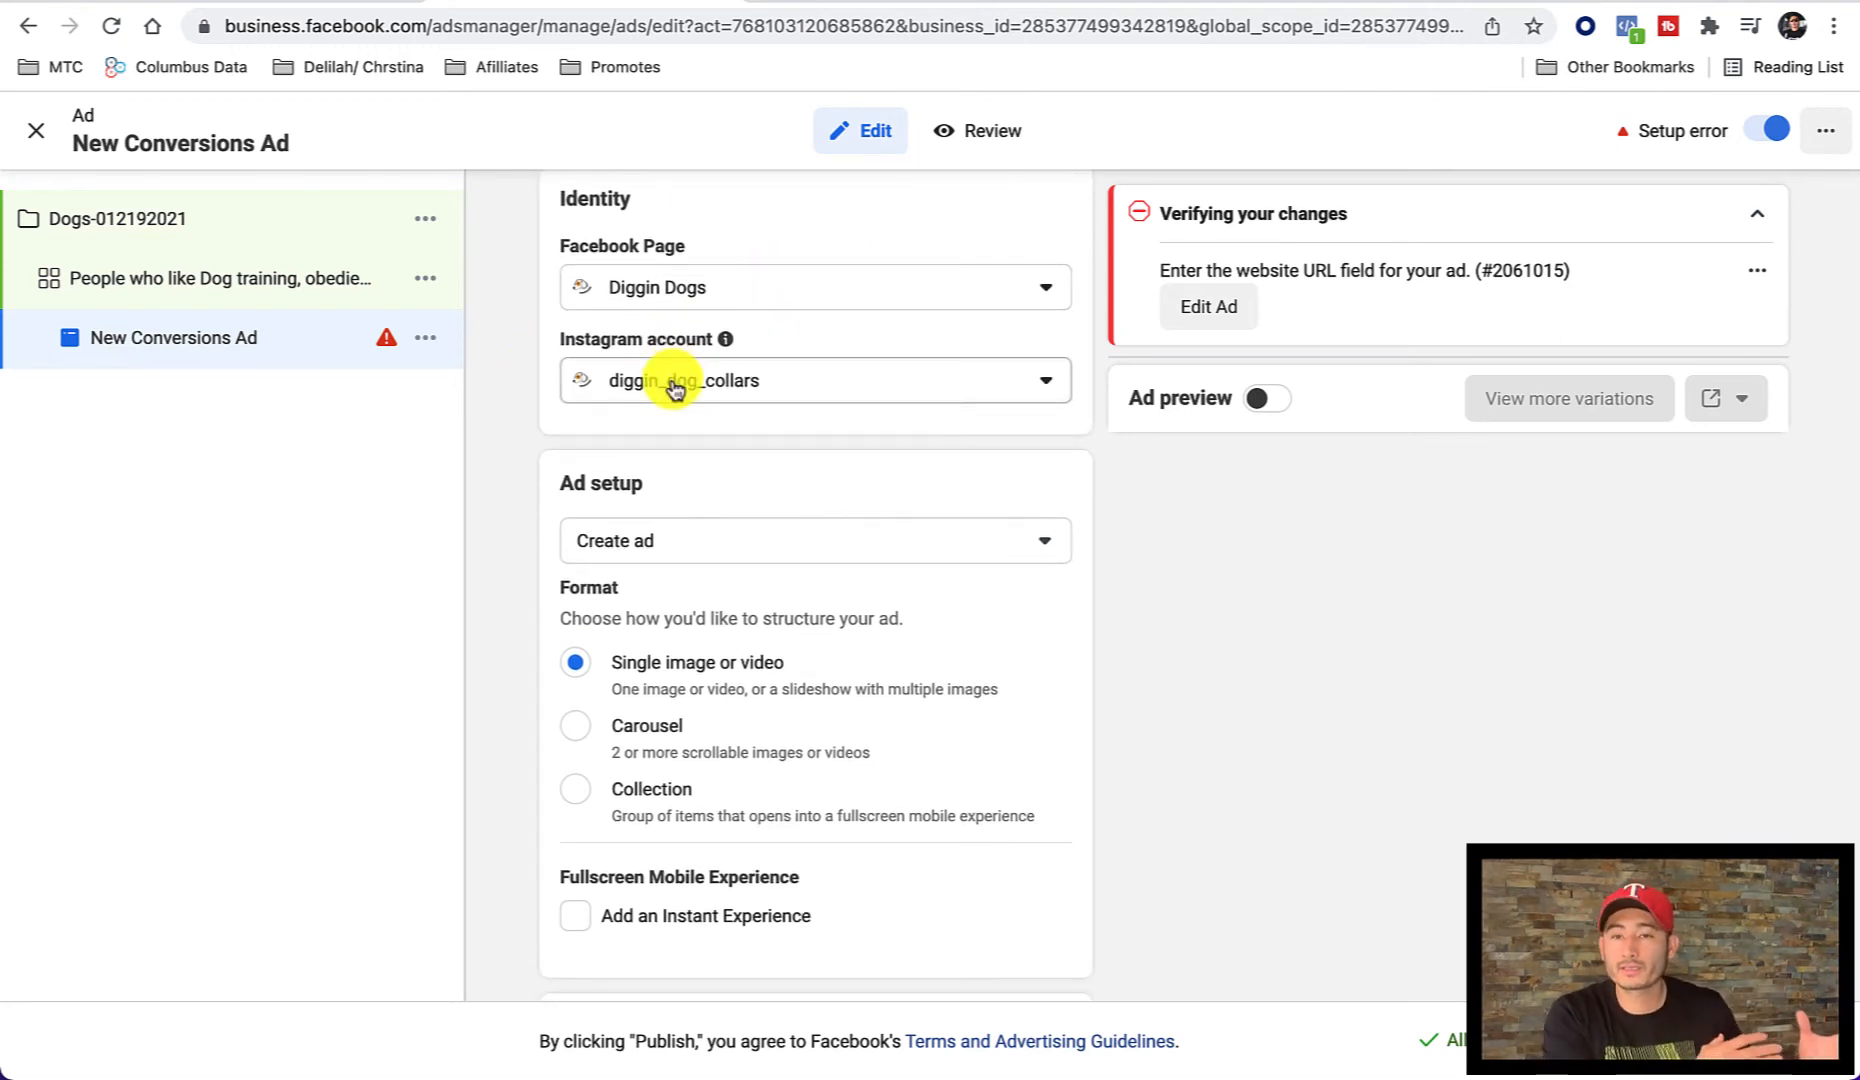
scroll(585, 525, "down", 5)
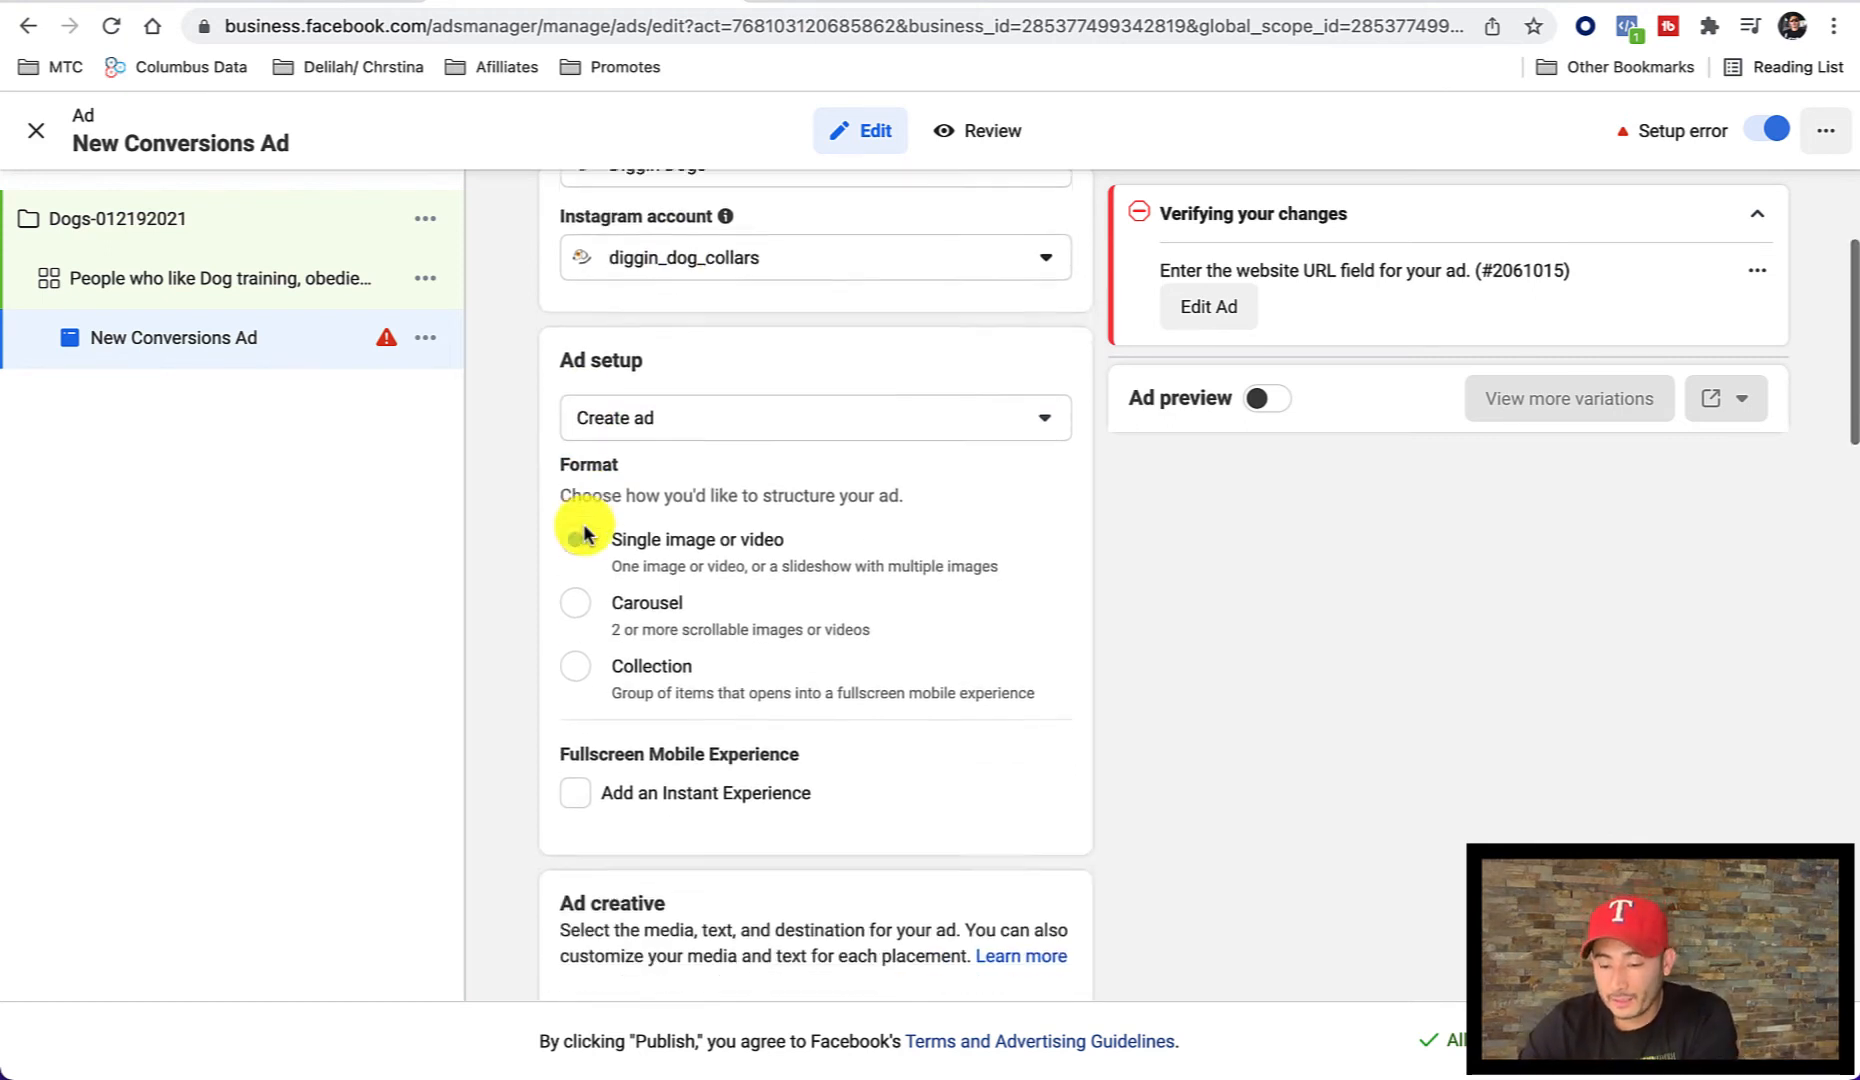
scroll(585, 533, "down", 1)
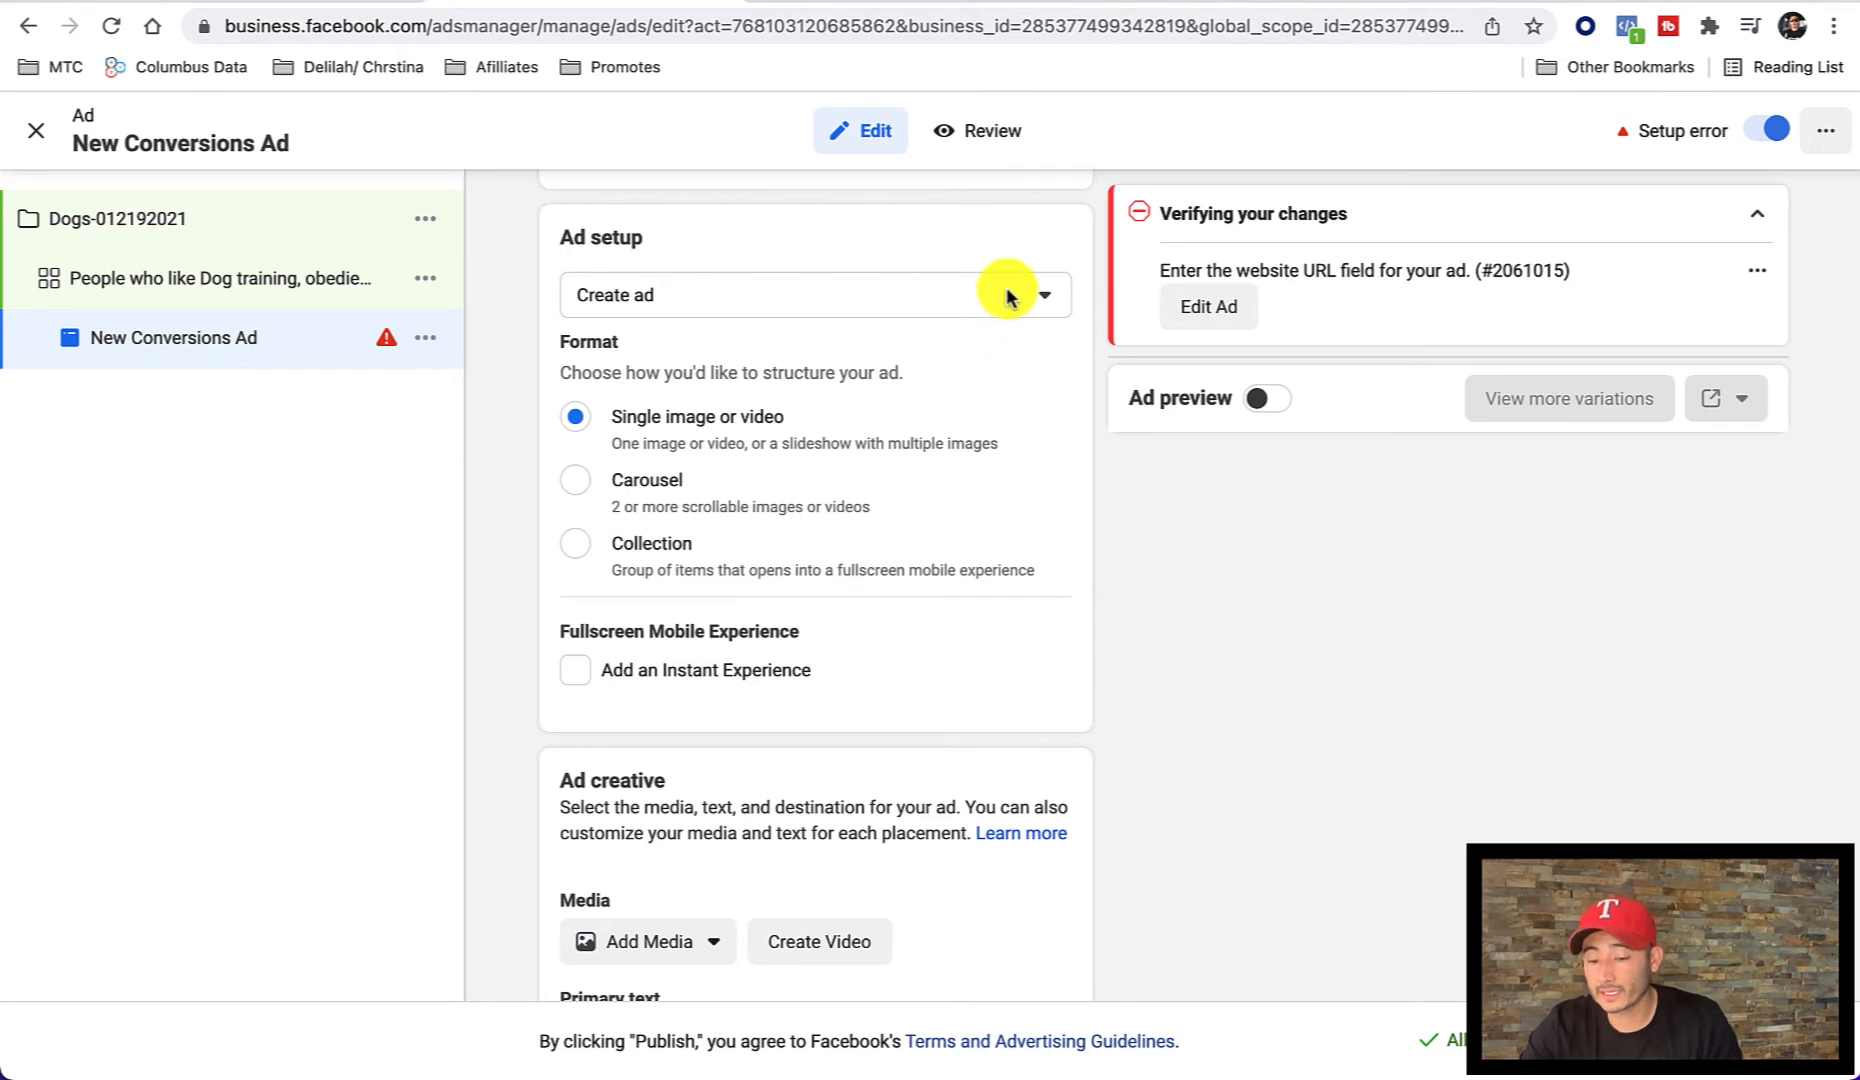
scroll(677, 420, "down", 3)
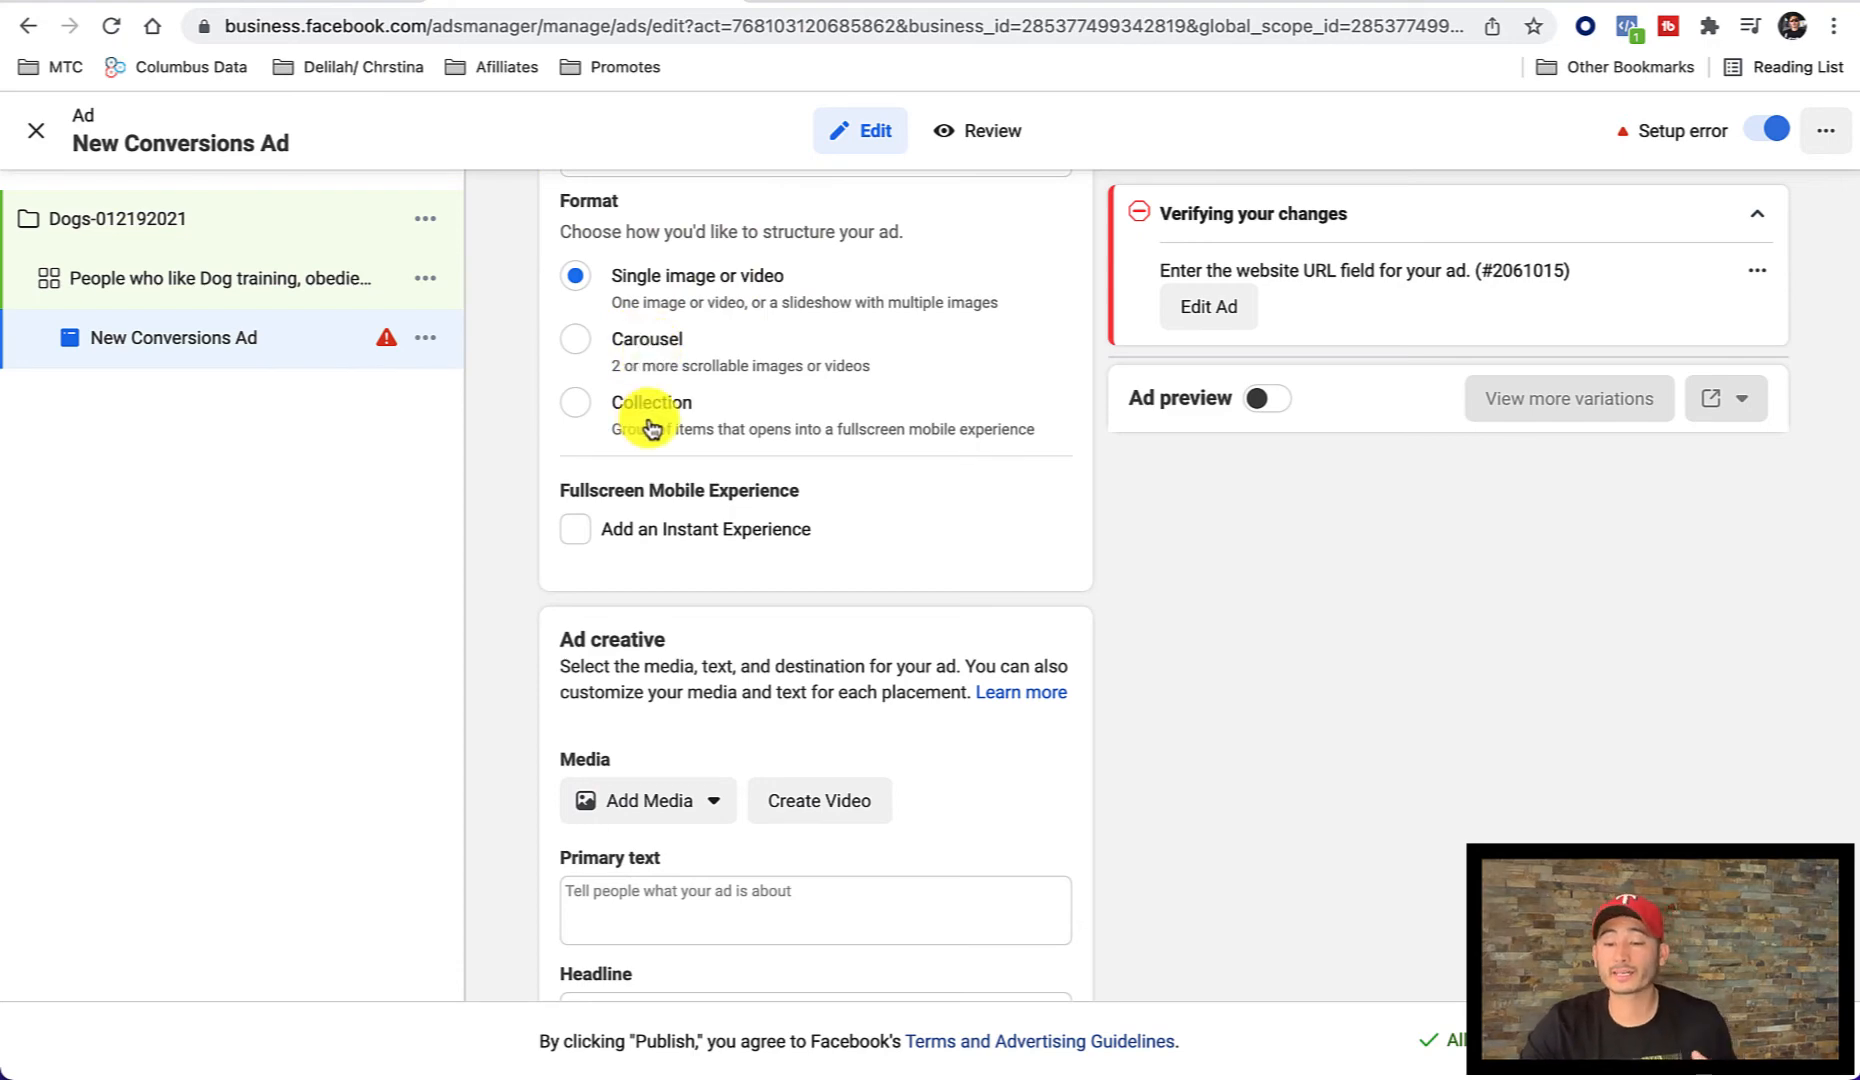
scroll(757, 625, "down", 4)
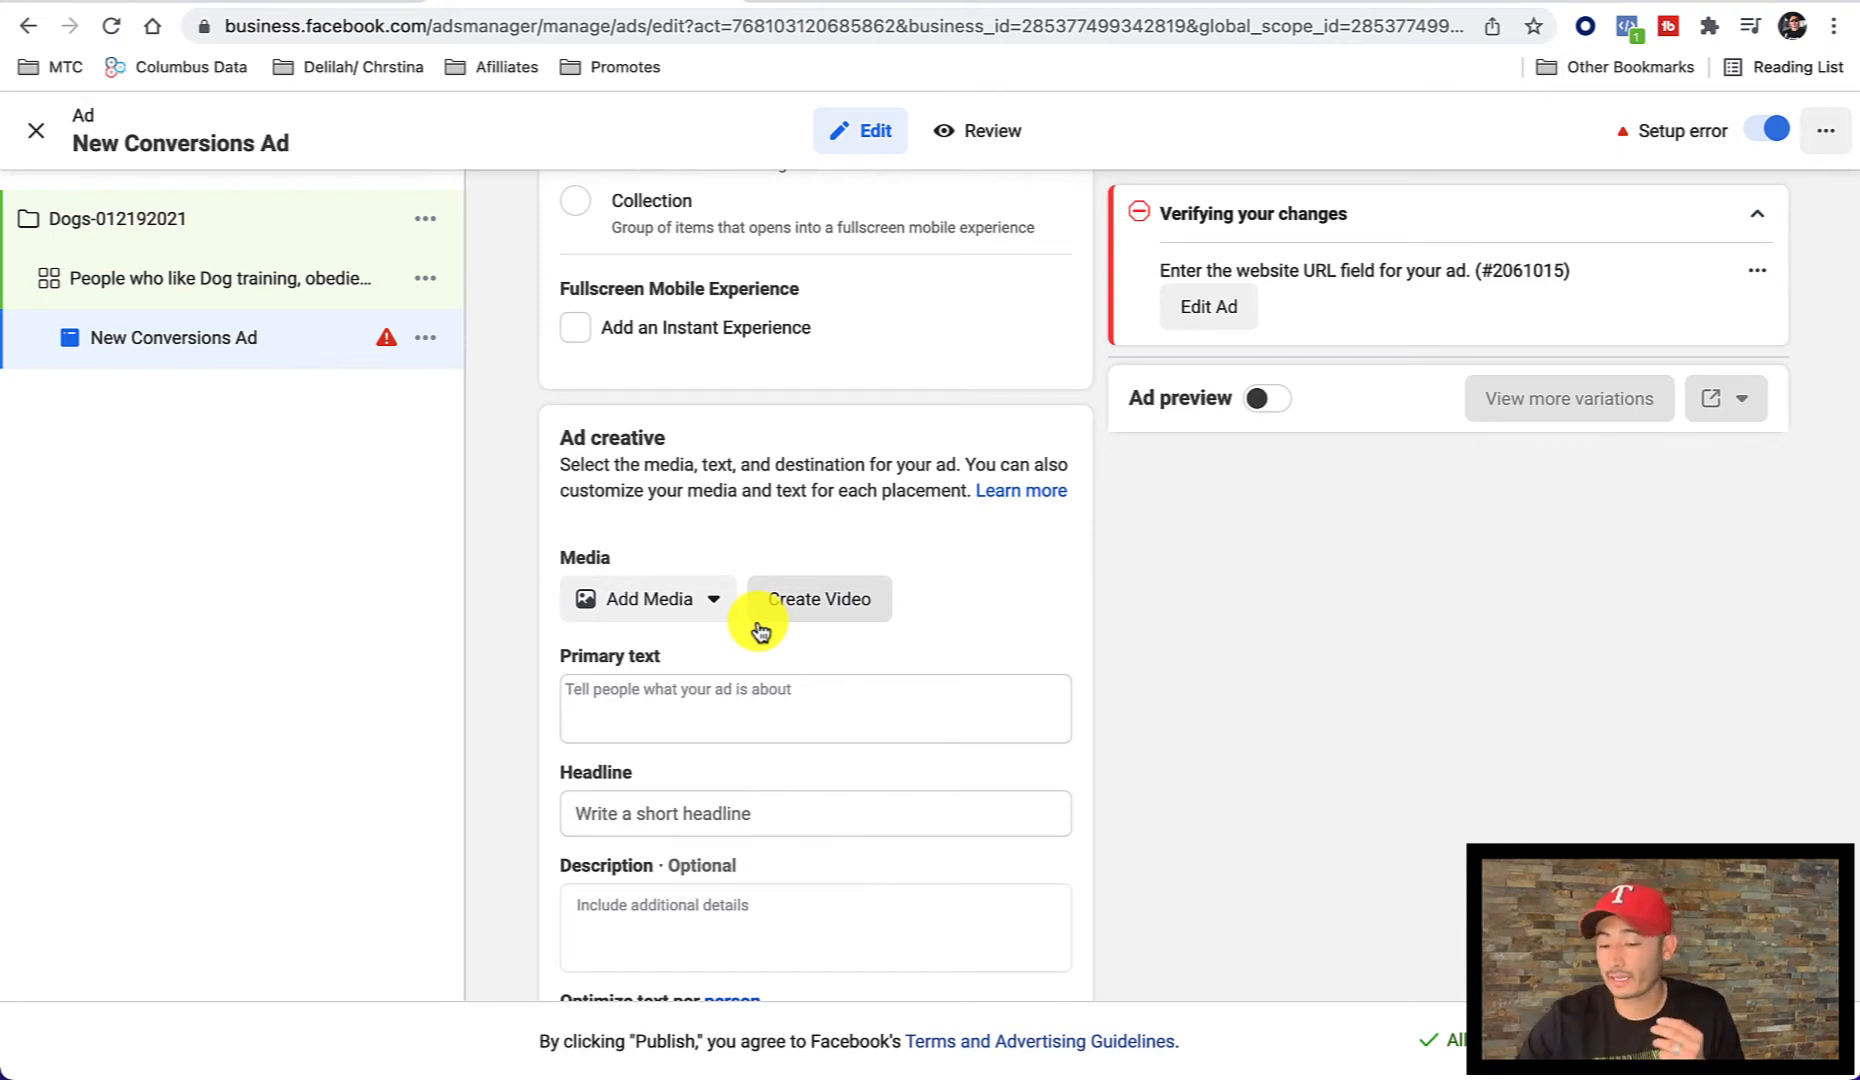
scroll(760, 628, "down", 4)
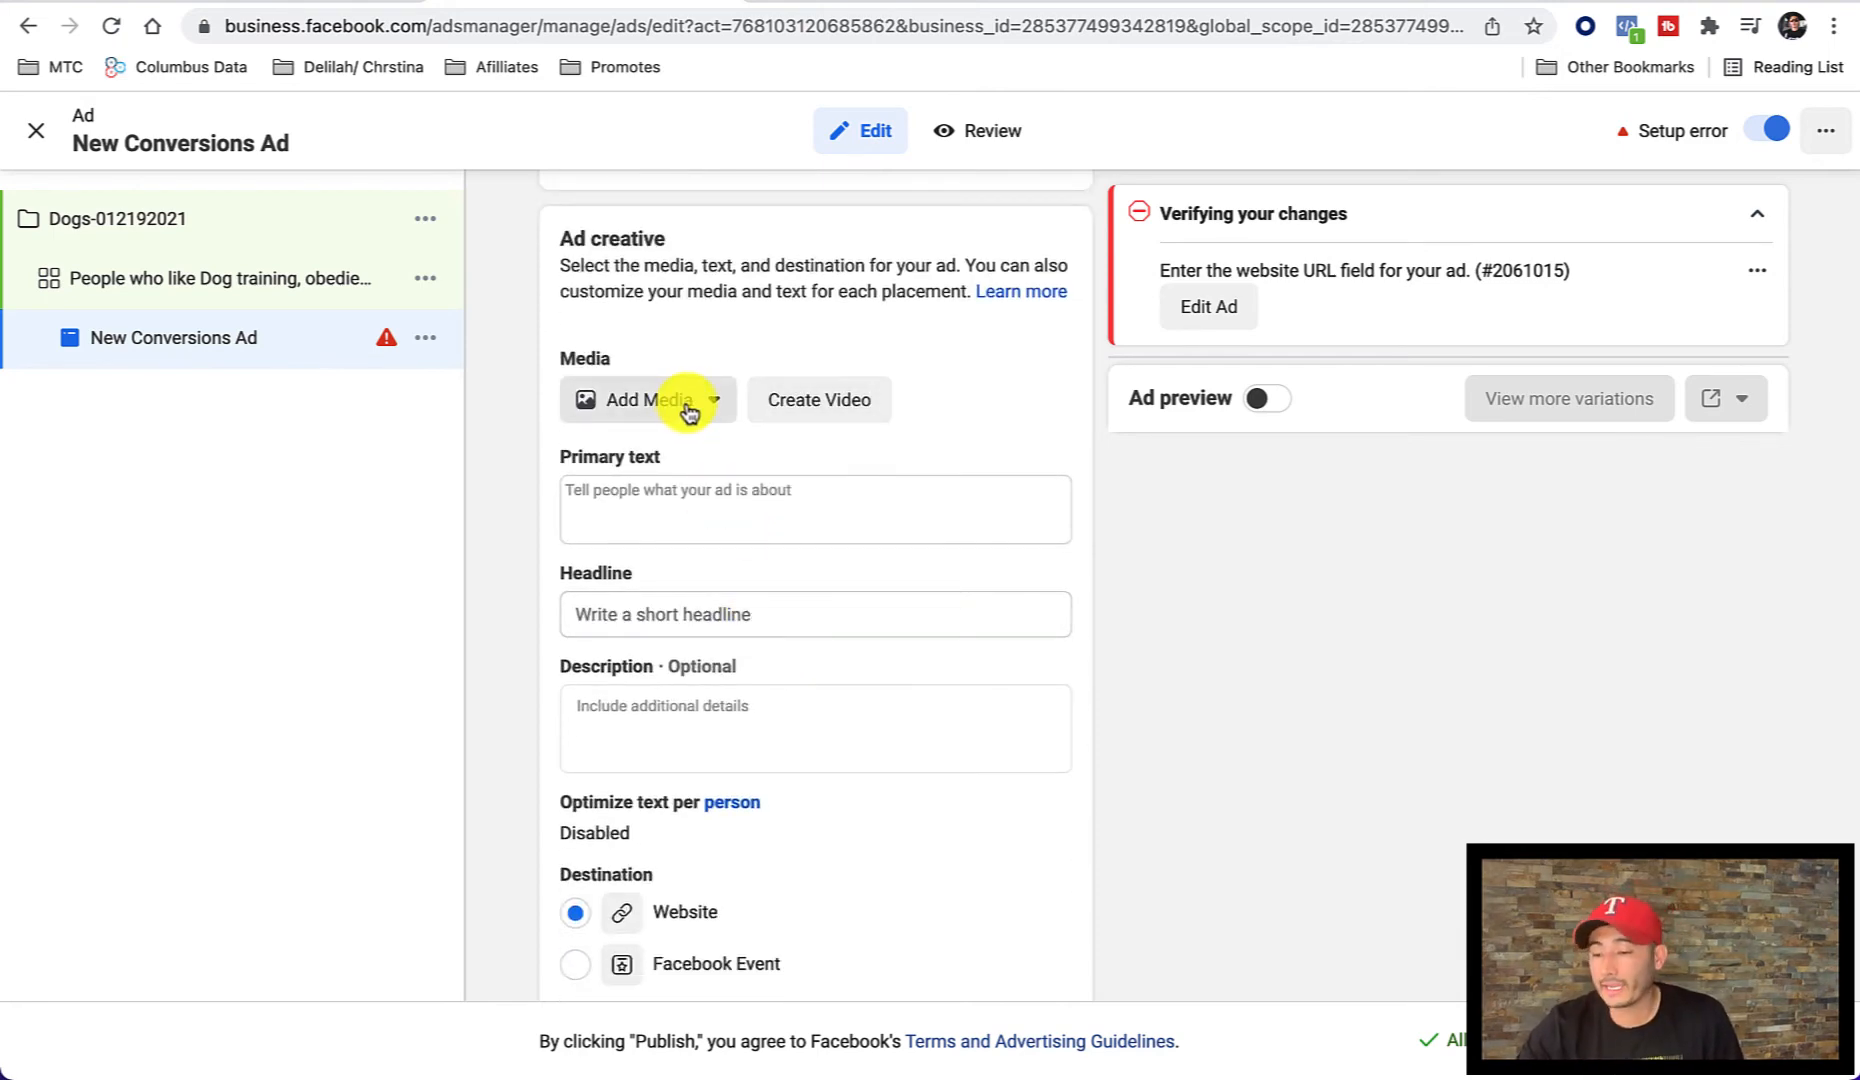
left_click(714, 410)
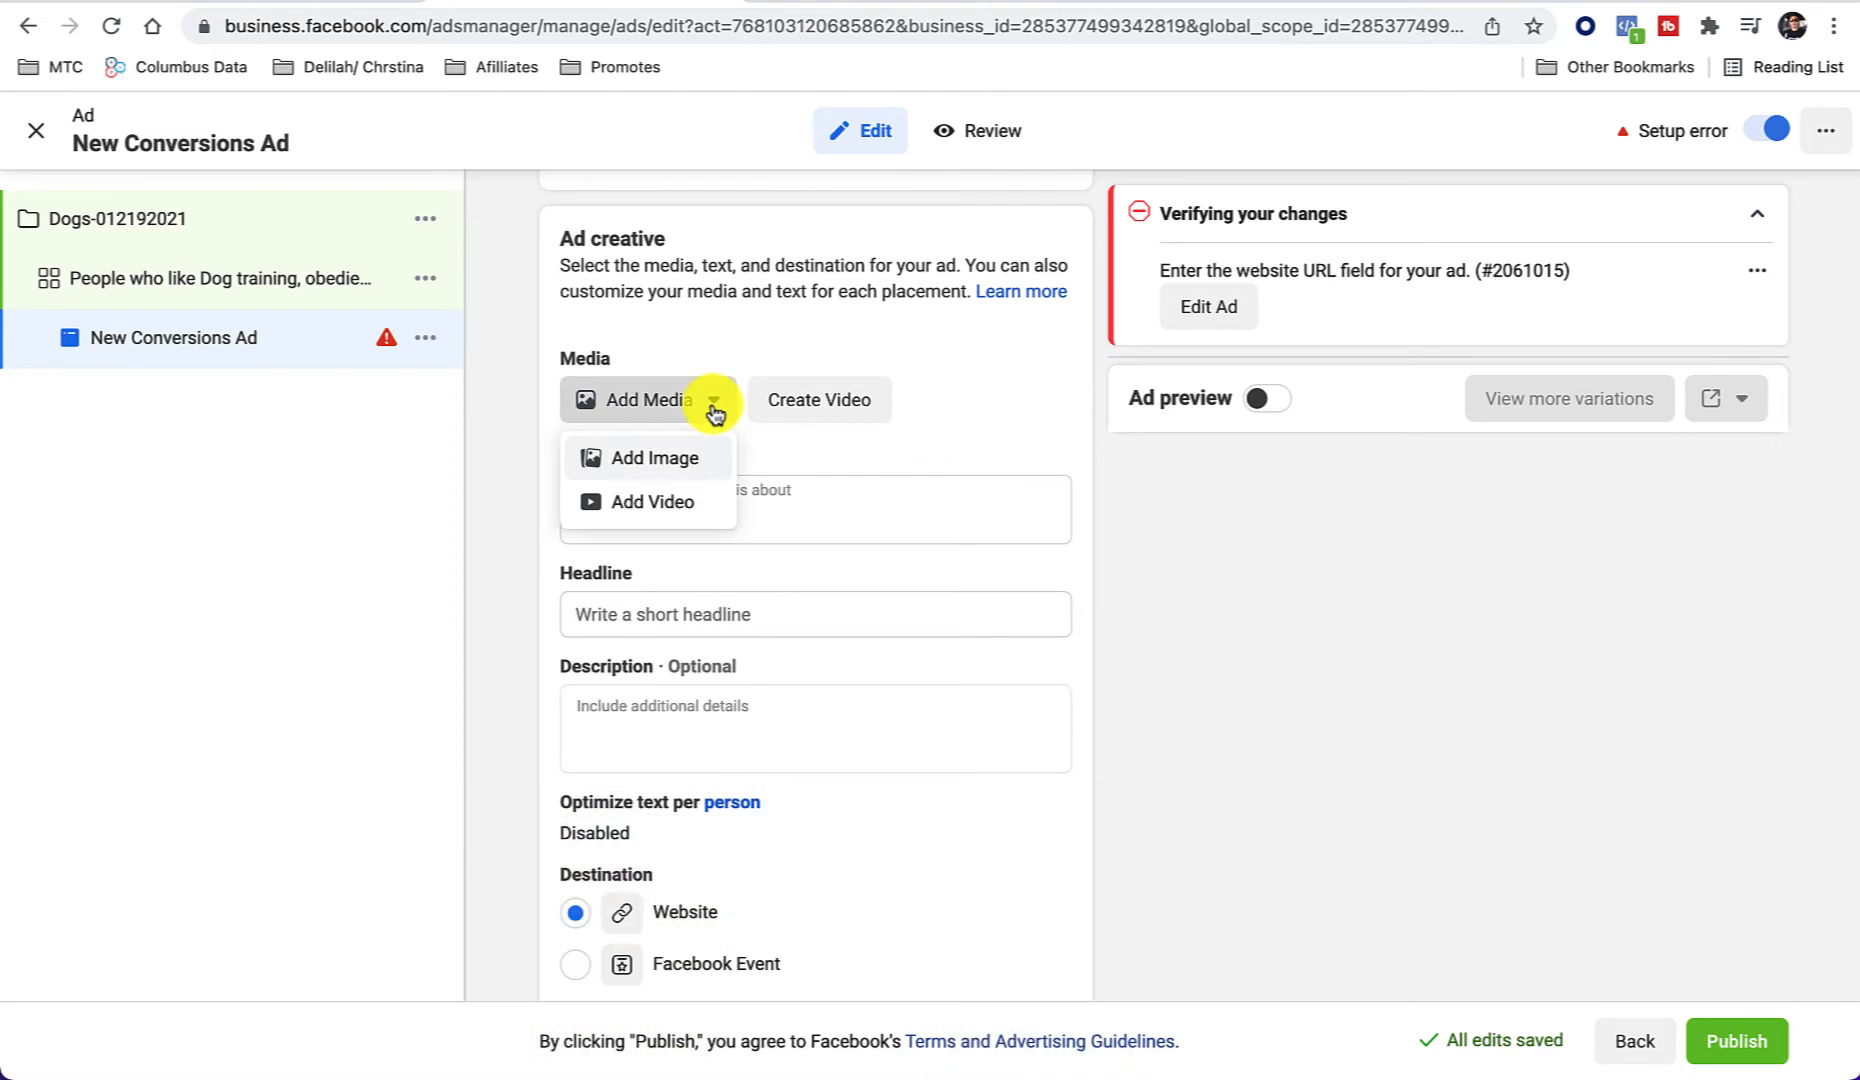
left_click(663, 460)
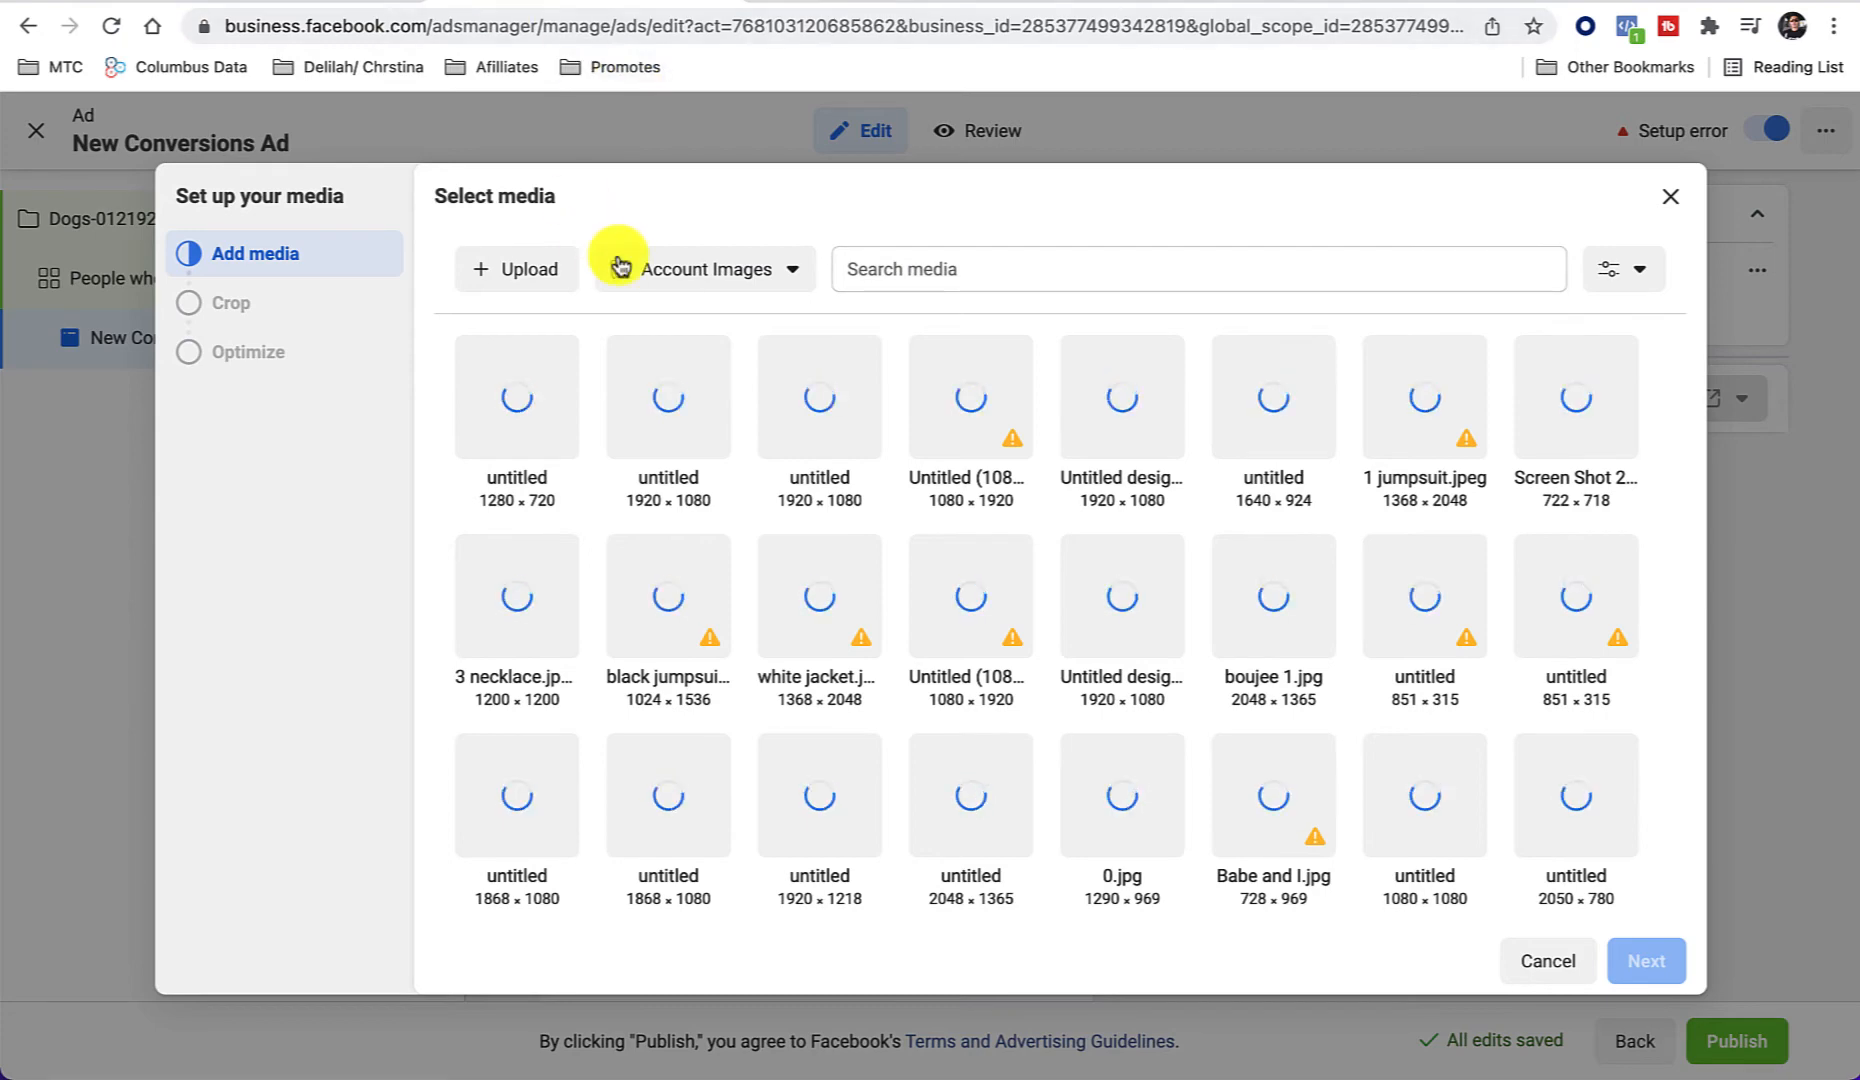
left_click(1549, 965)
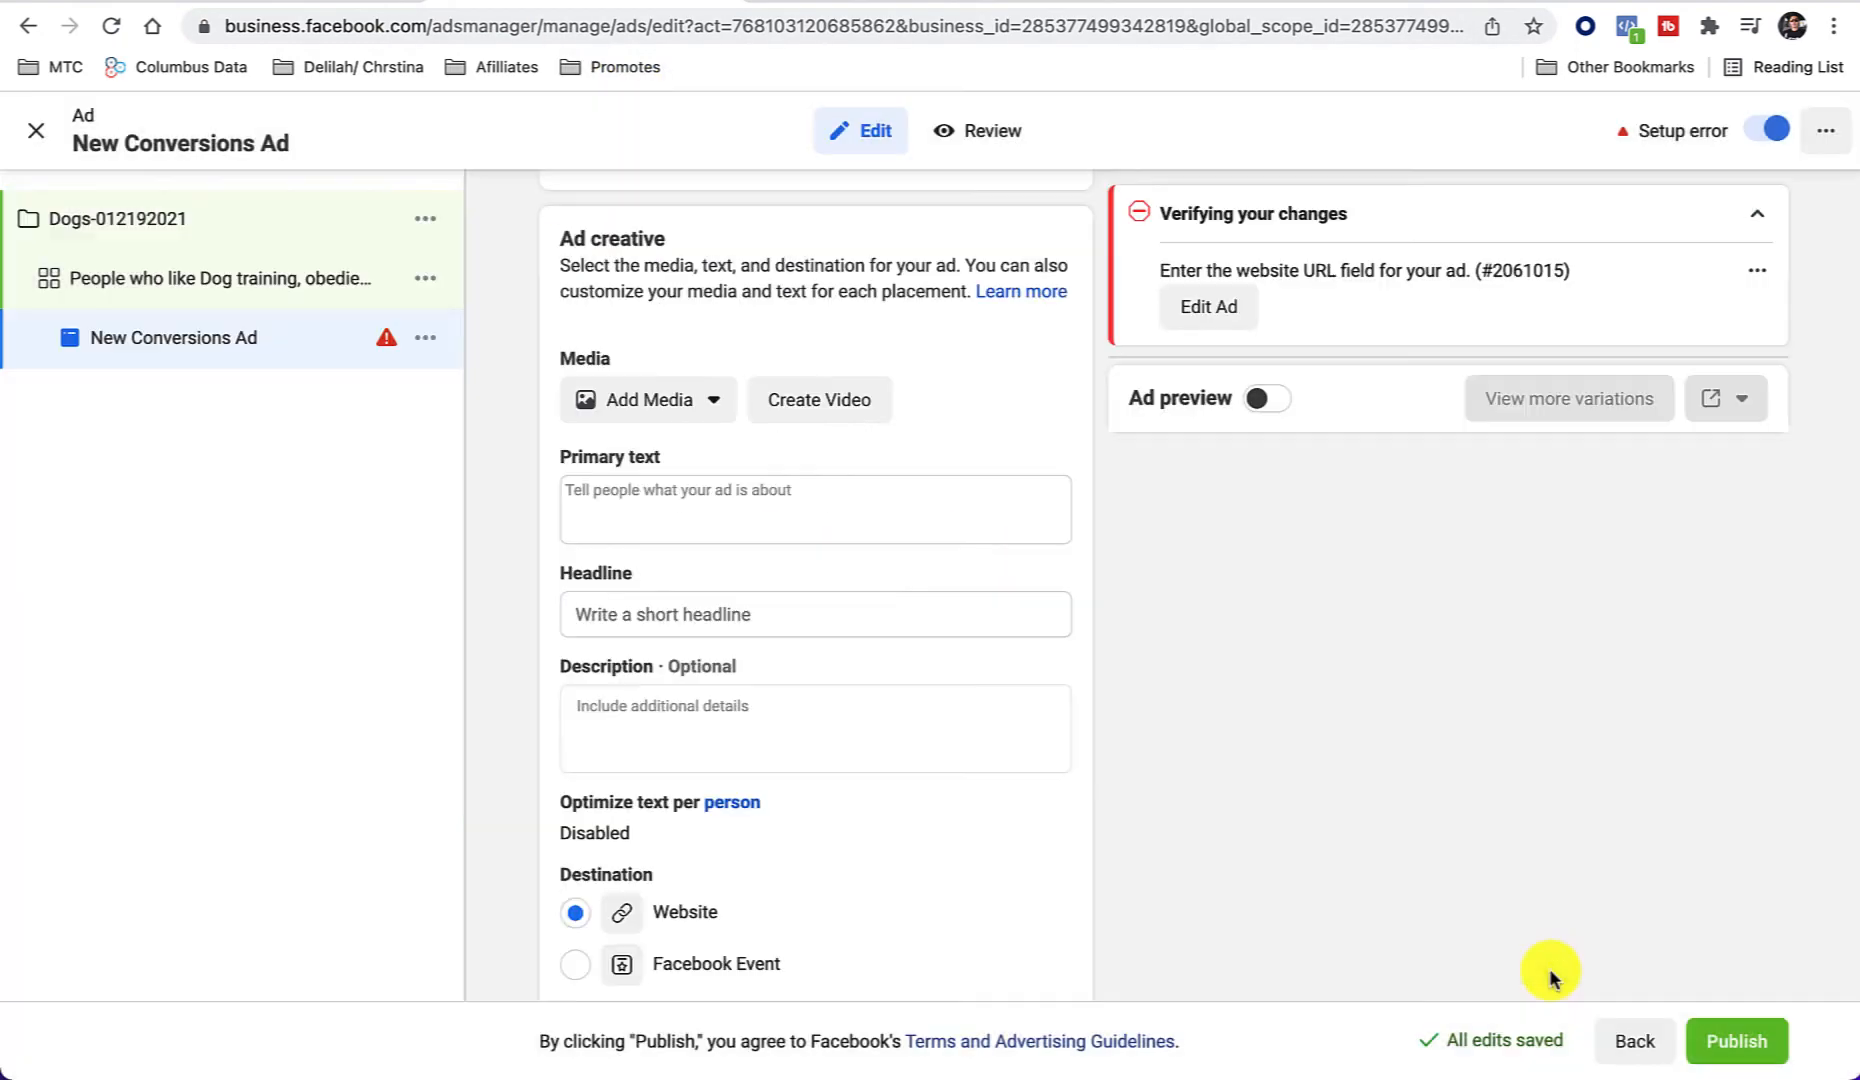
Step: Open canva.com in a new tab and create a blank Presentation (16:9) design
left_click(765, 2)
type("cana")
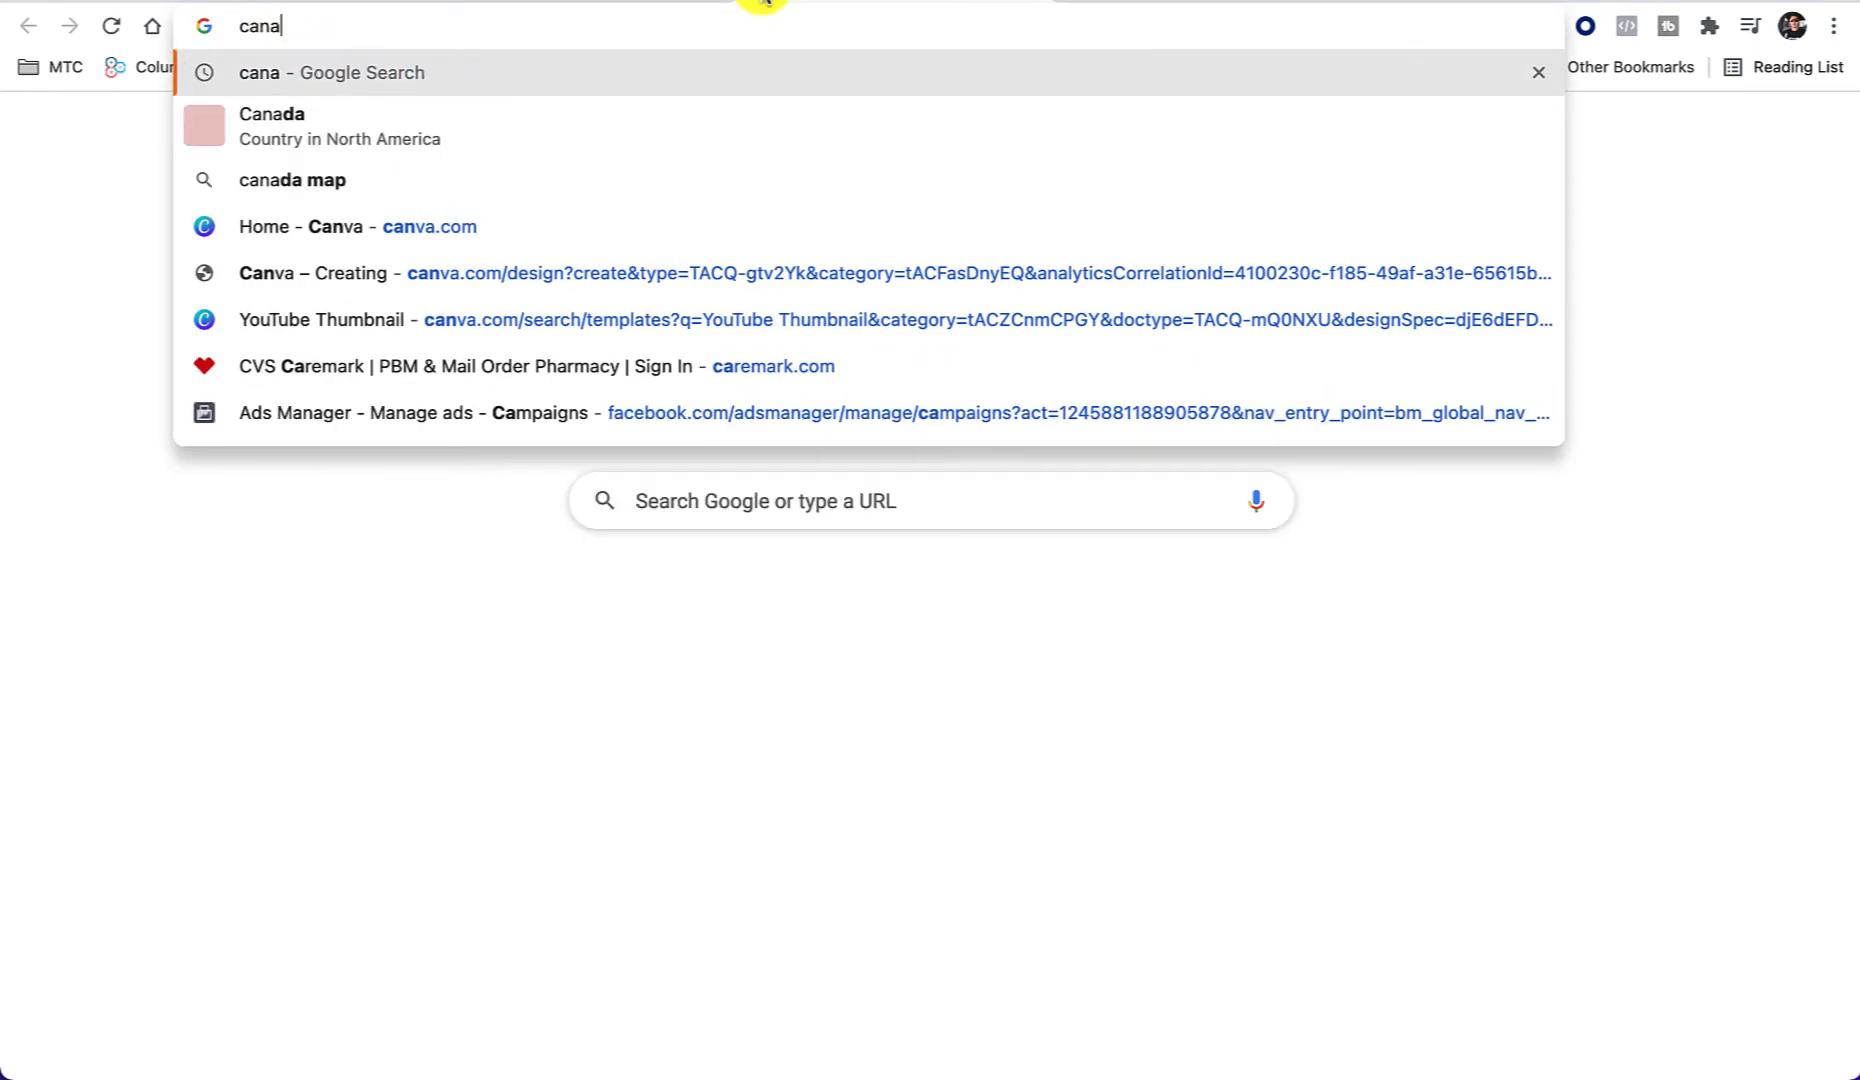
key("BackSpace")
type("v")
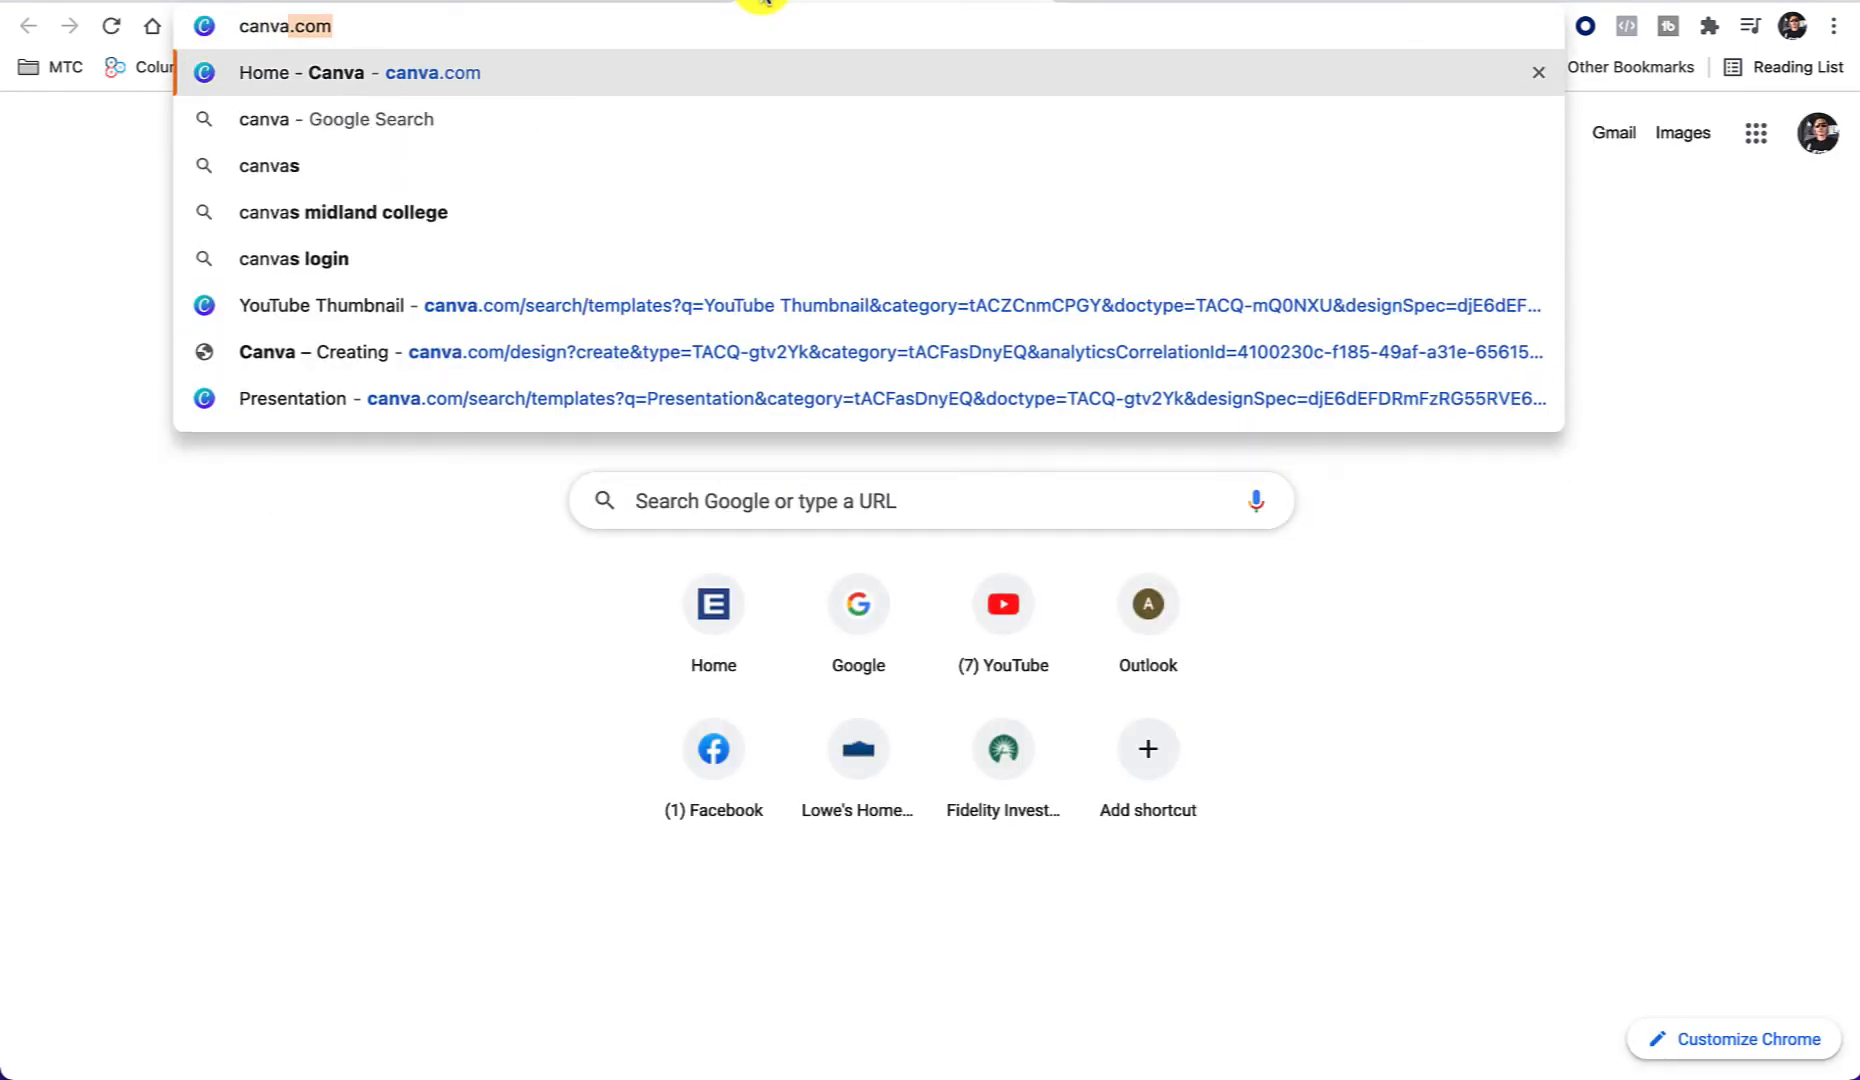
key("Return")
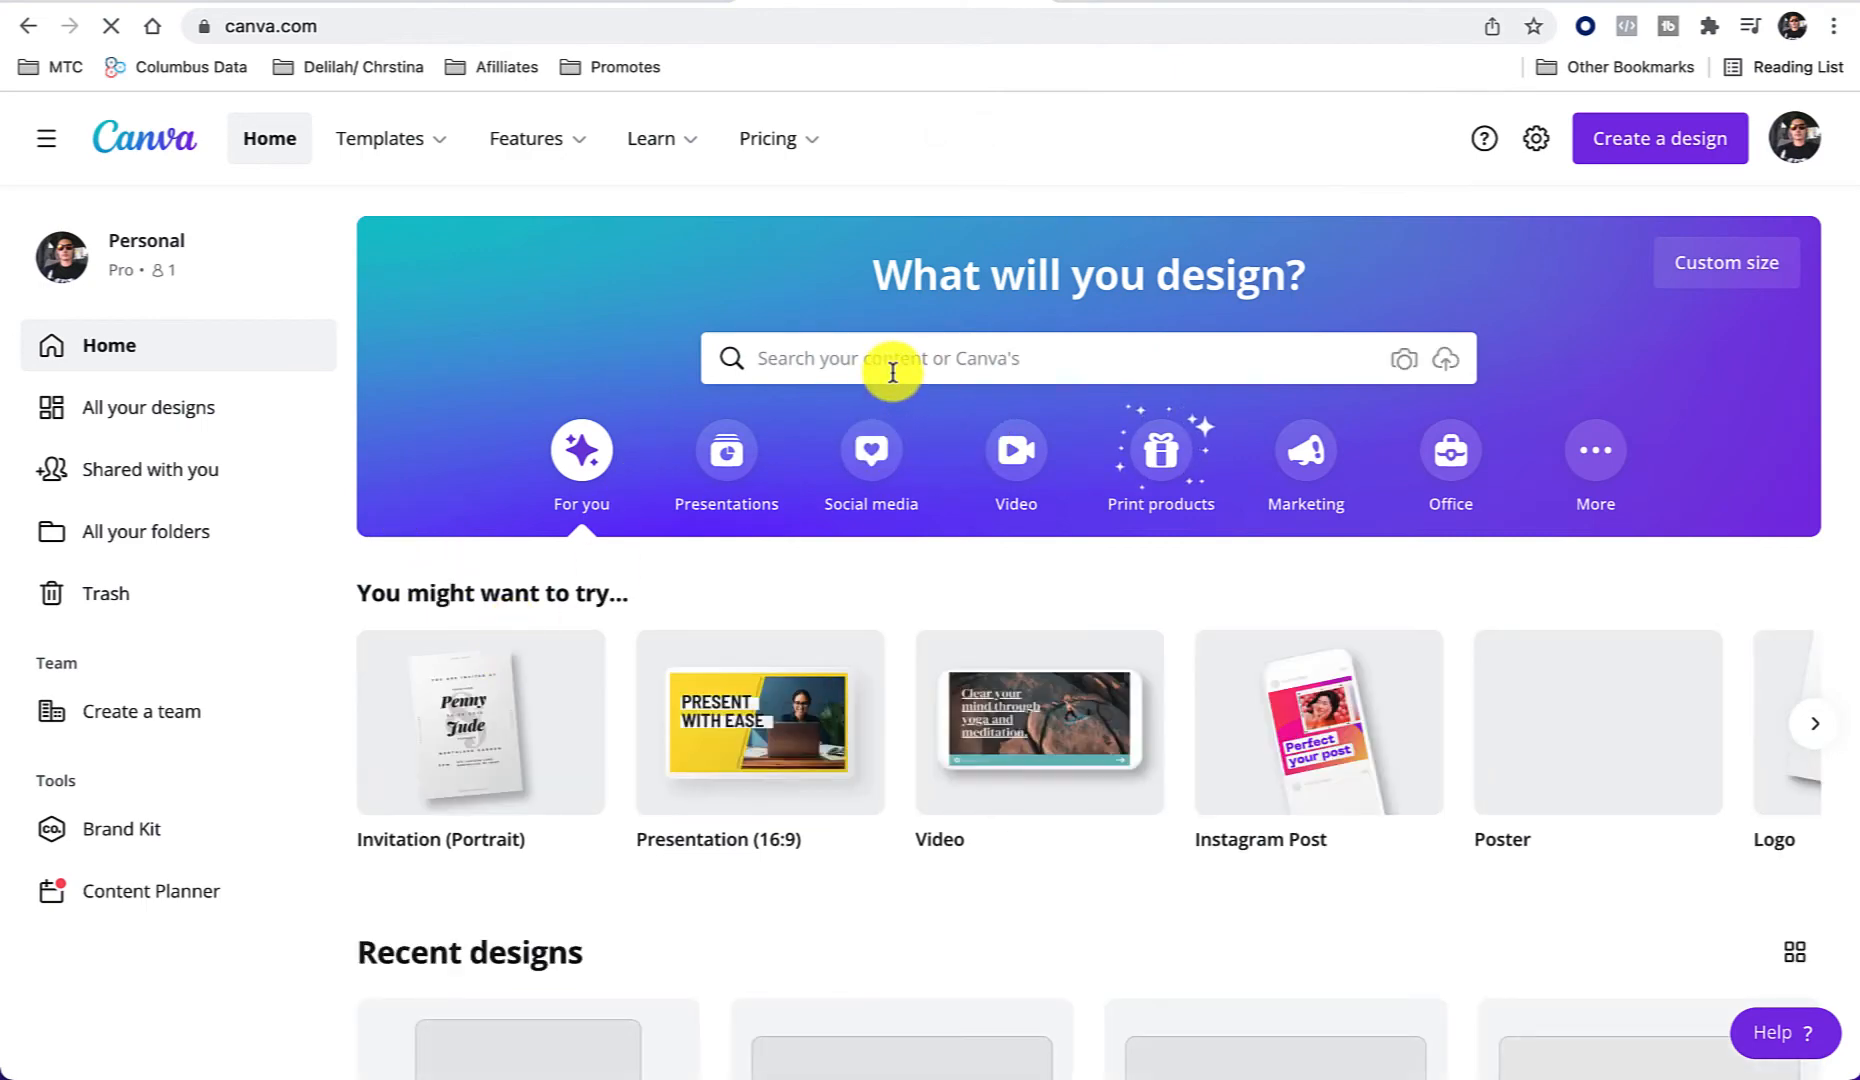
left_click(775, 718)
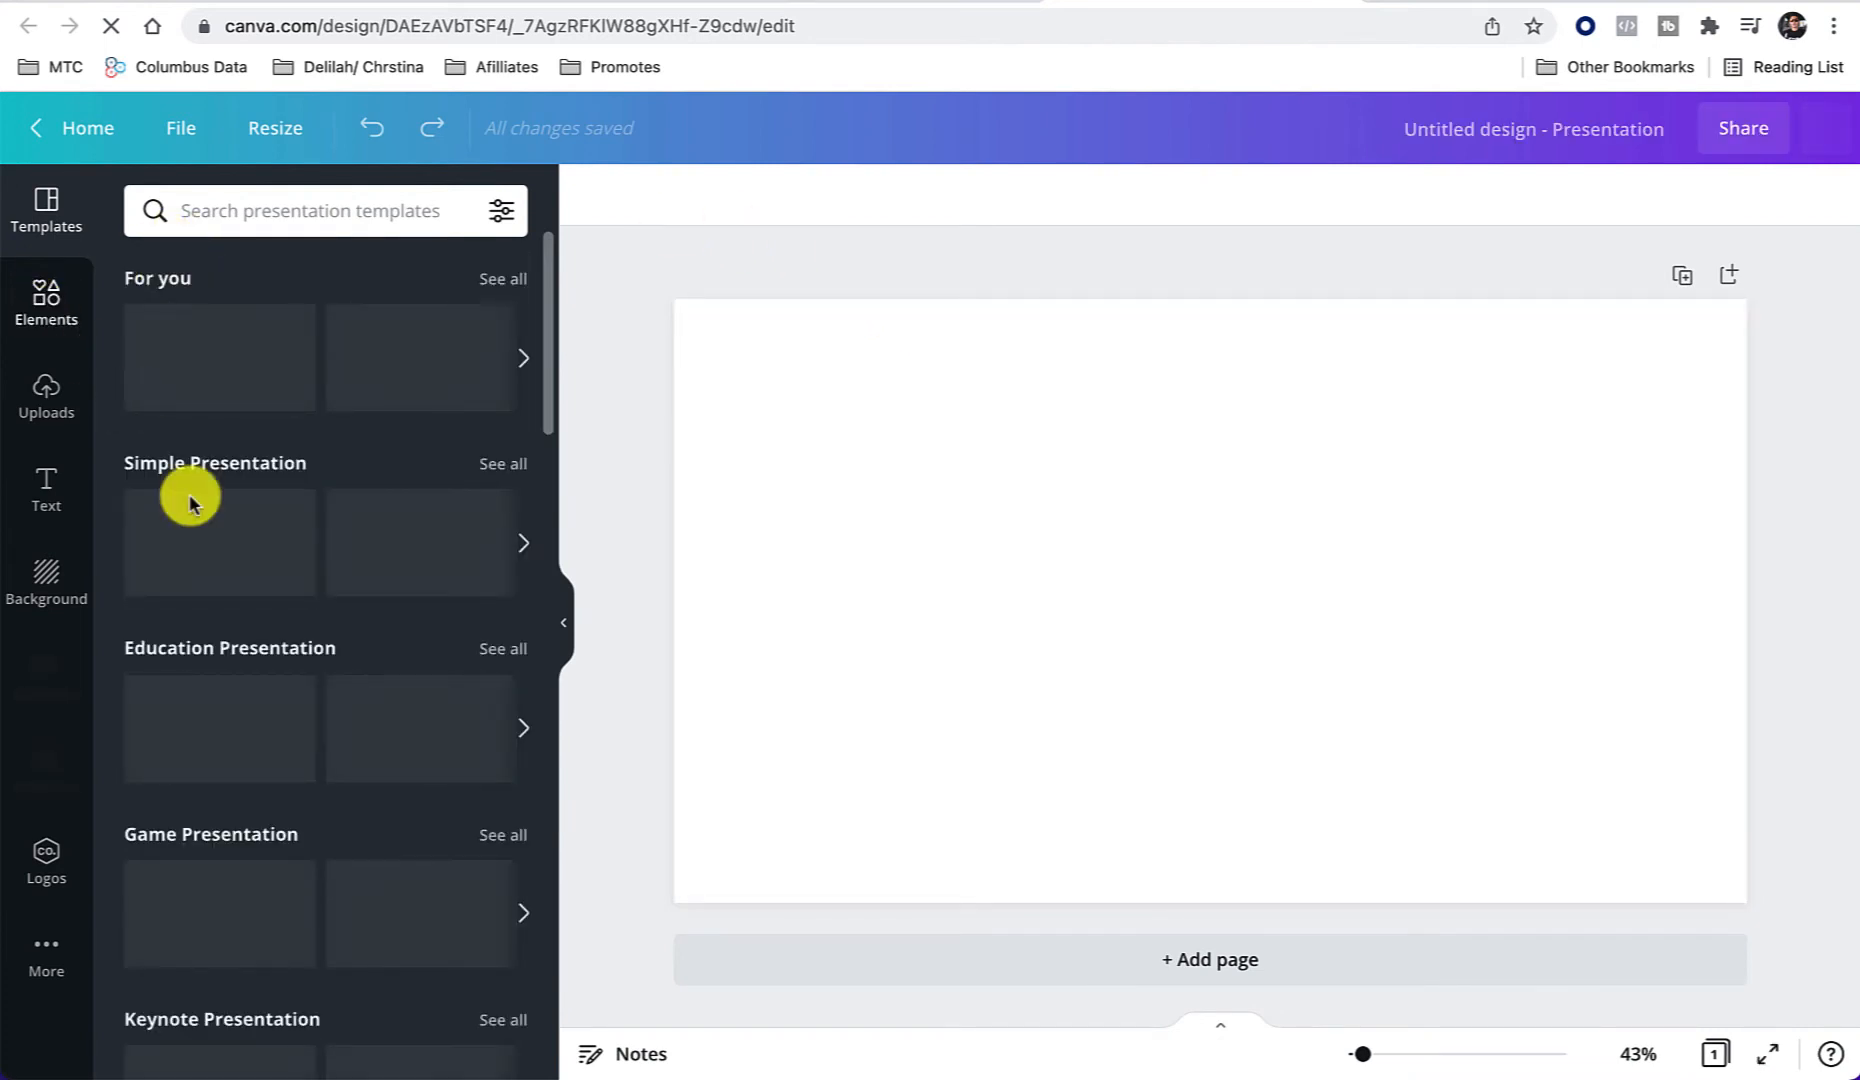
Step: Search the design elements for "dog training" and limit the results to photos
left_click(47, 300)
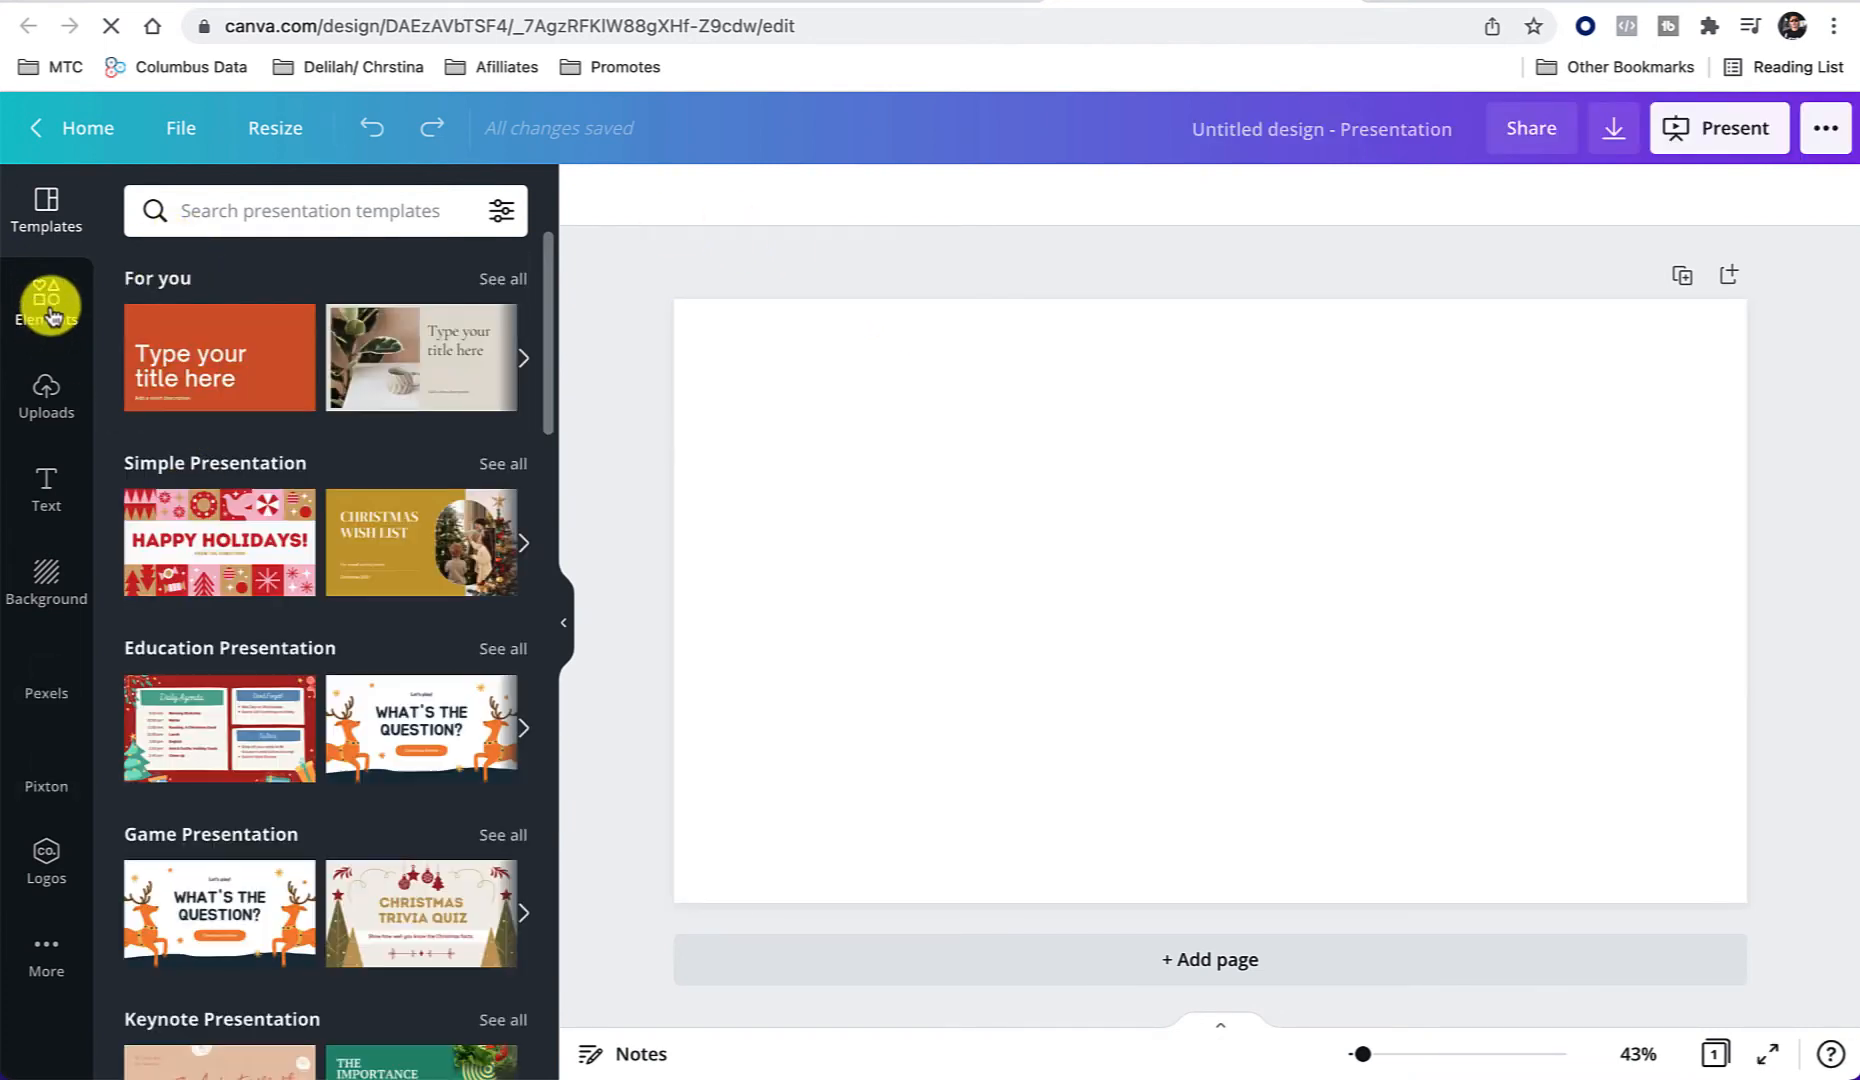
left_click(255, 213)
type("dog trai")
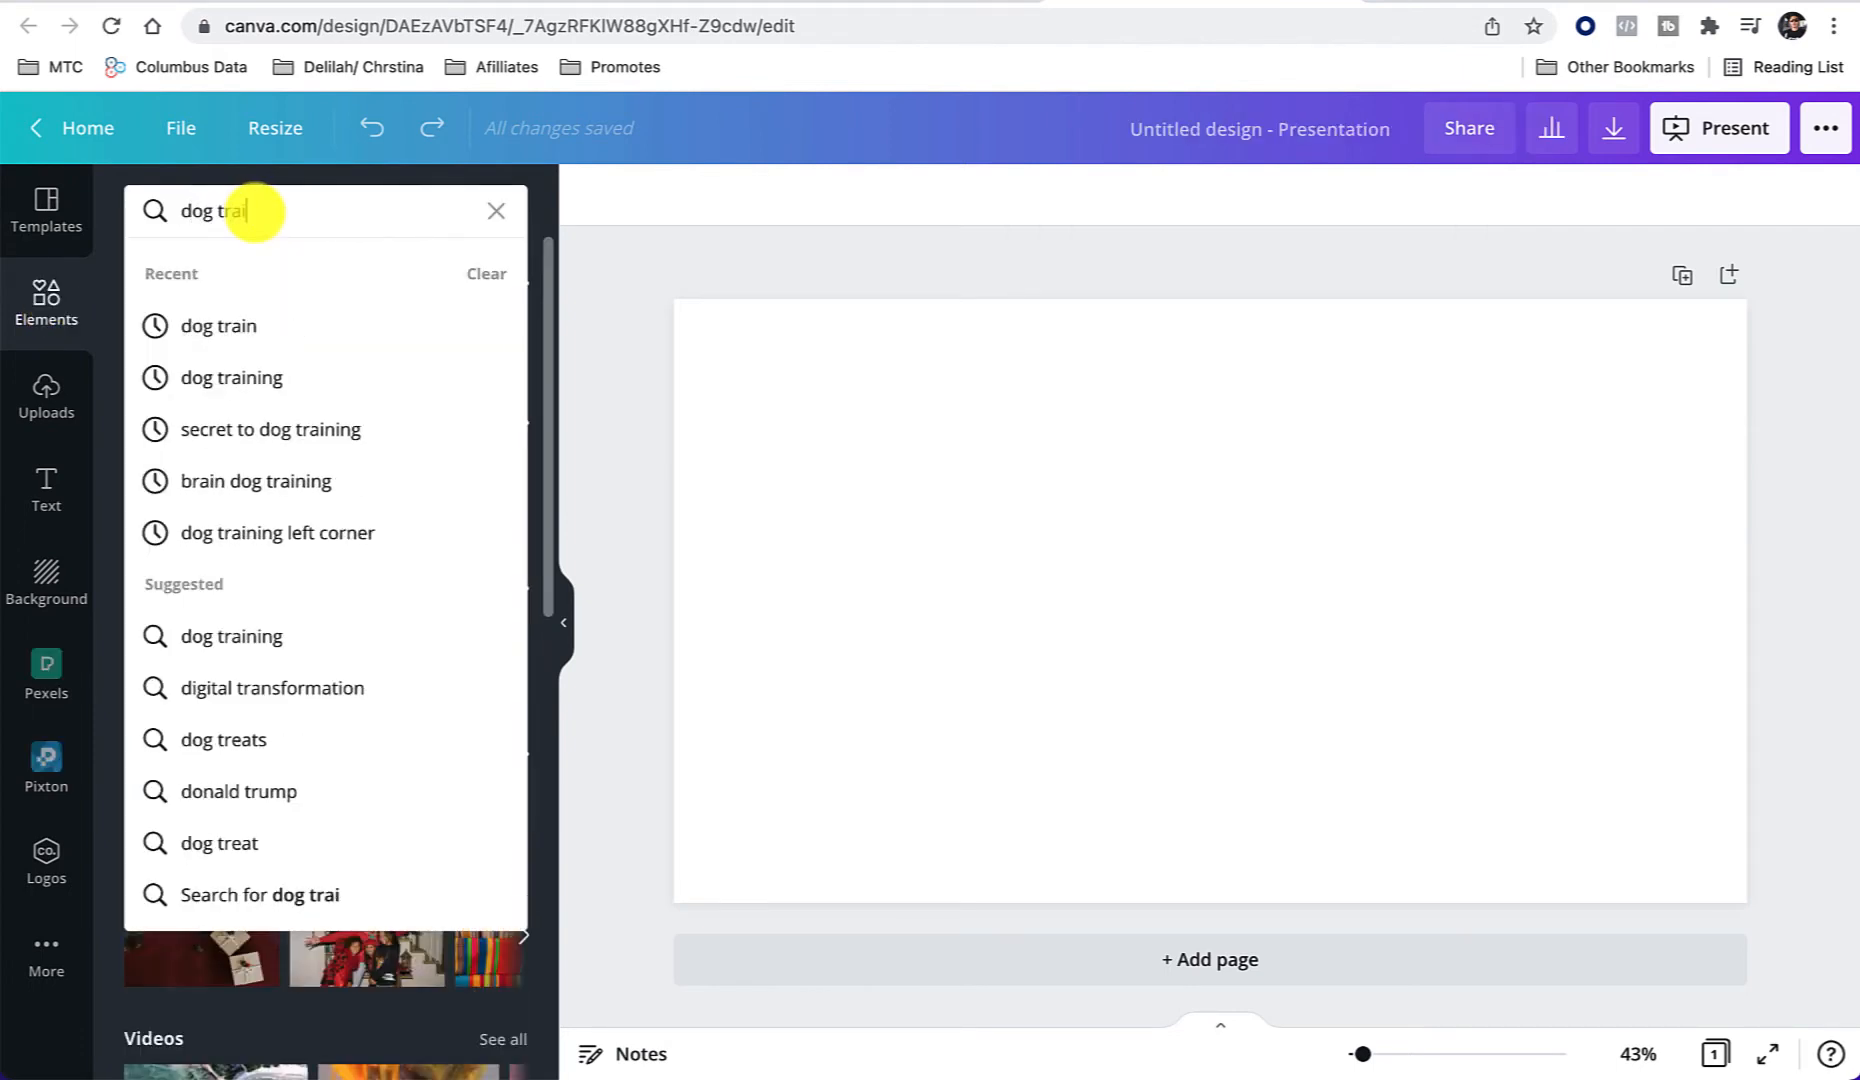
type("ning")
key("Return")
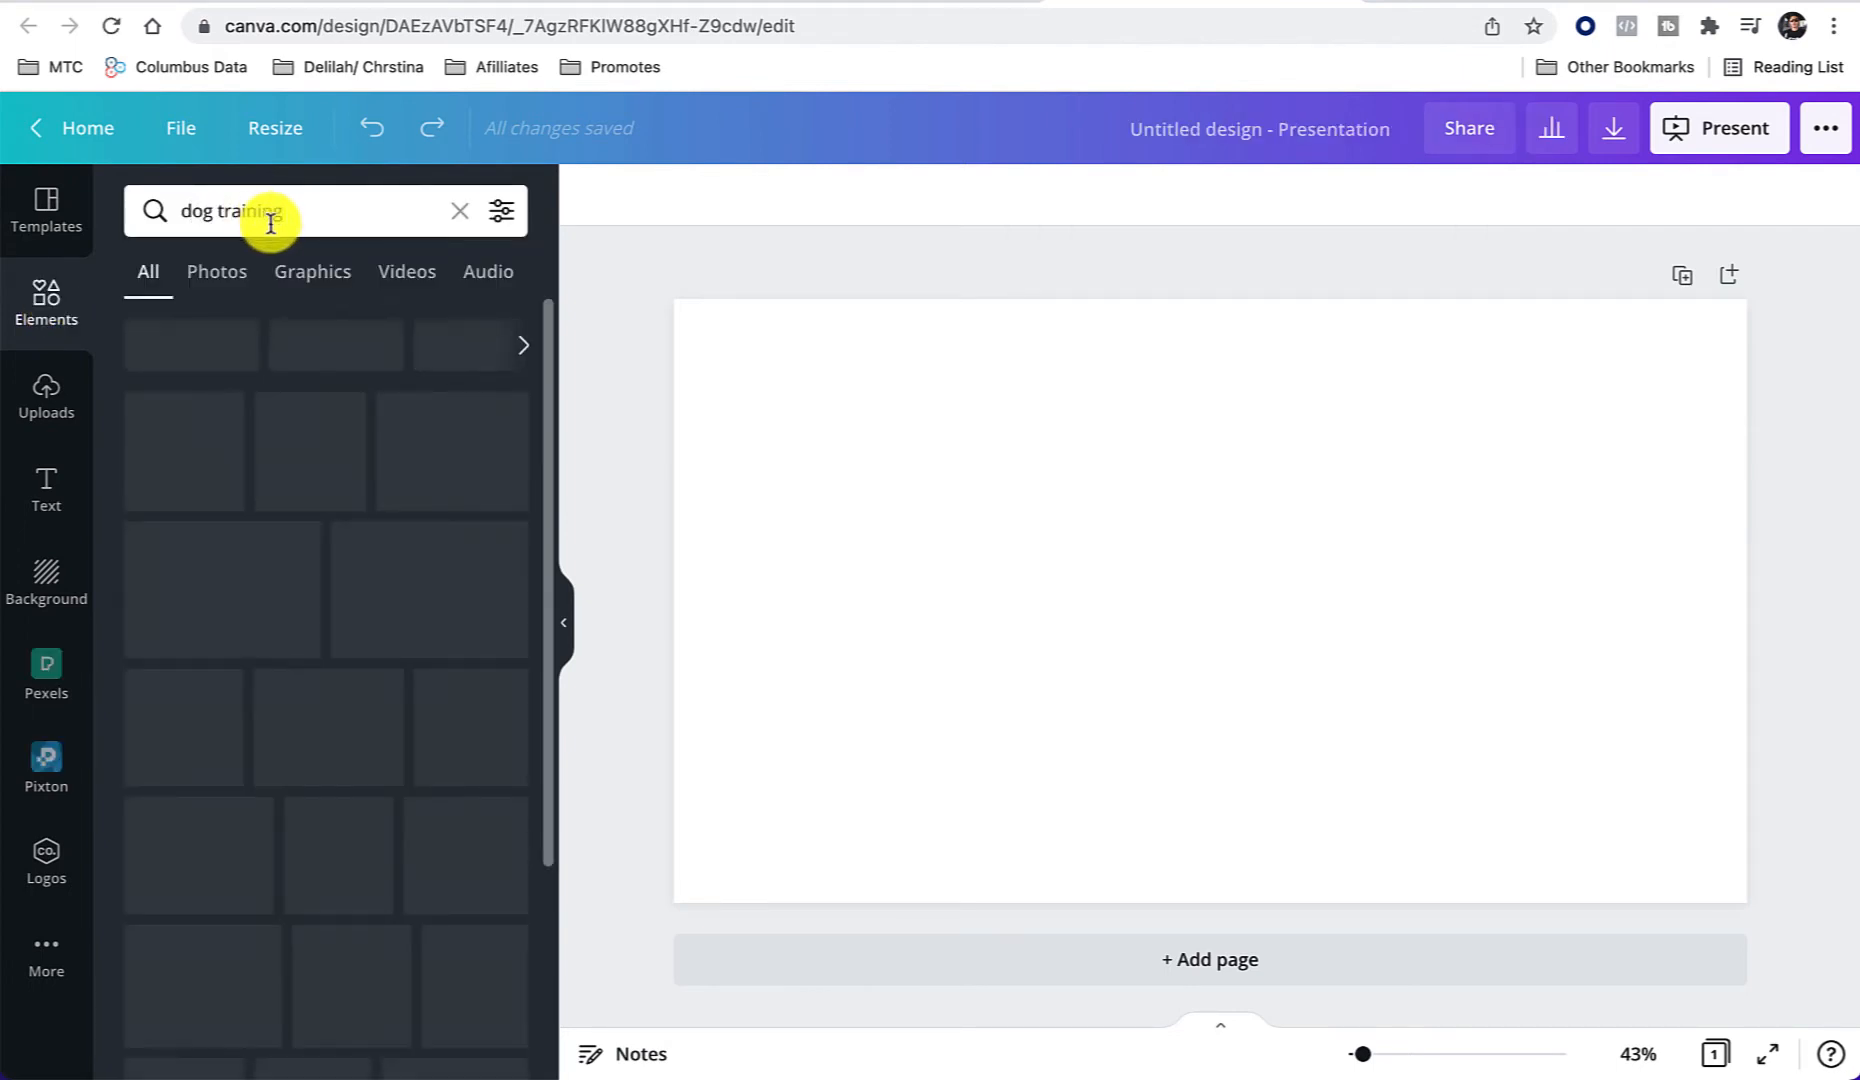
left_click(211, 280)
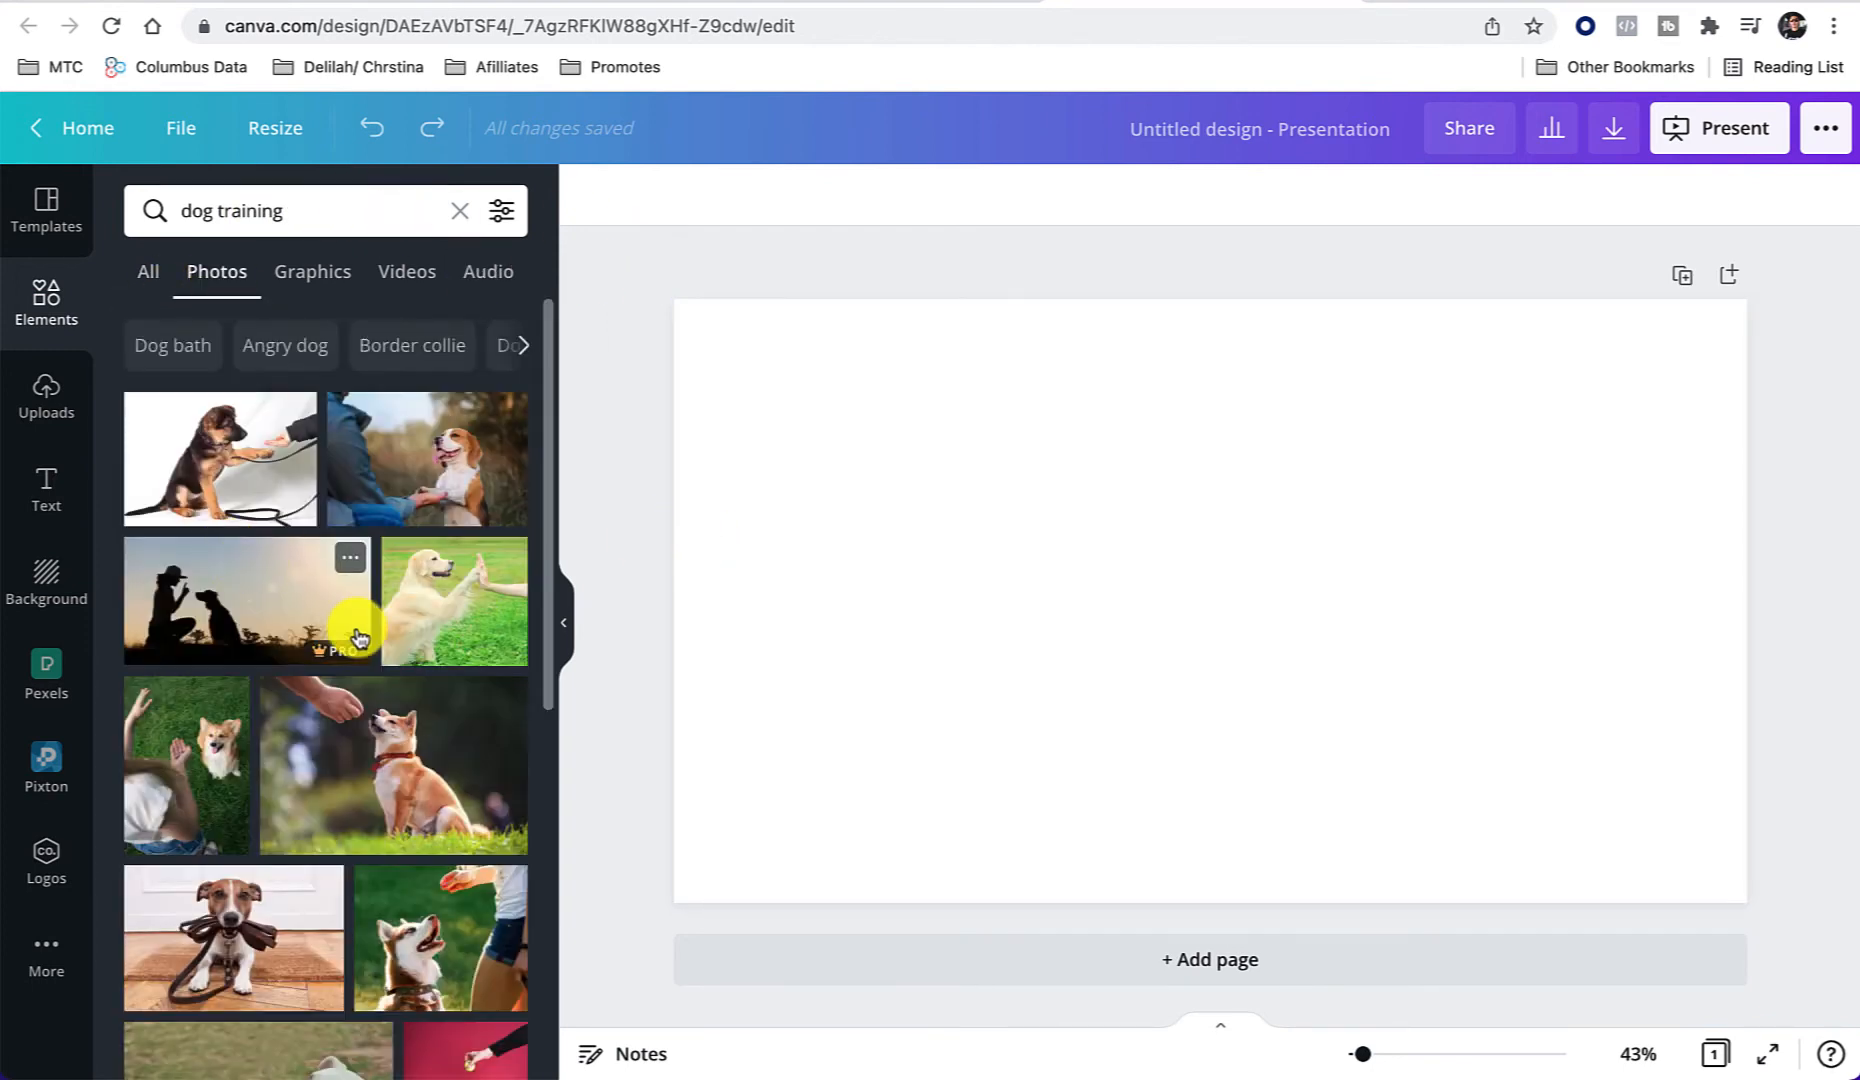
Step: Fill the blank page with the dog training photo of a man holding a purple ring above a black dog
scroll(360, 637, "down", 2)
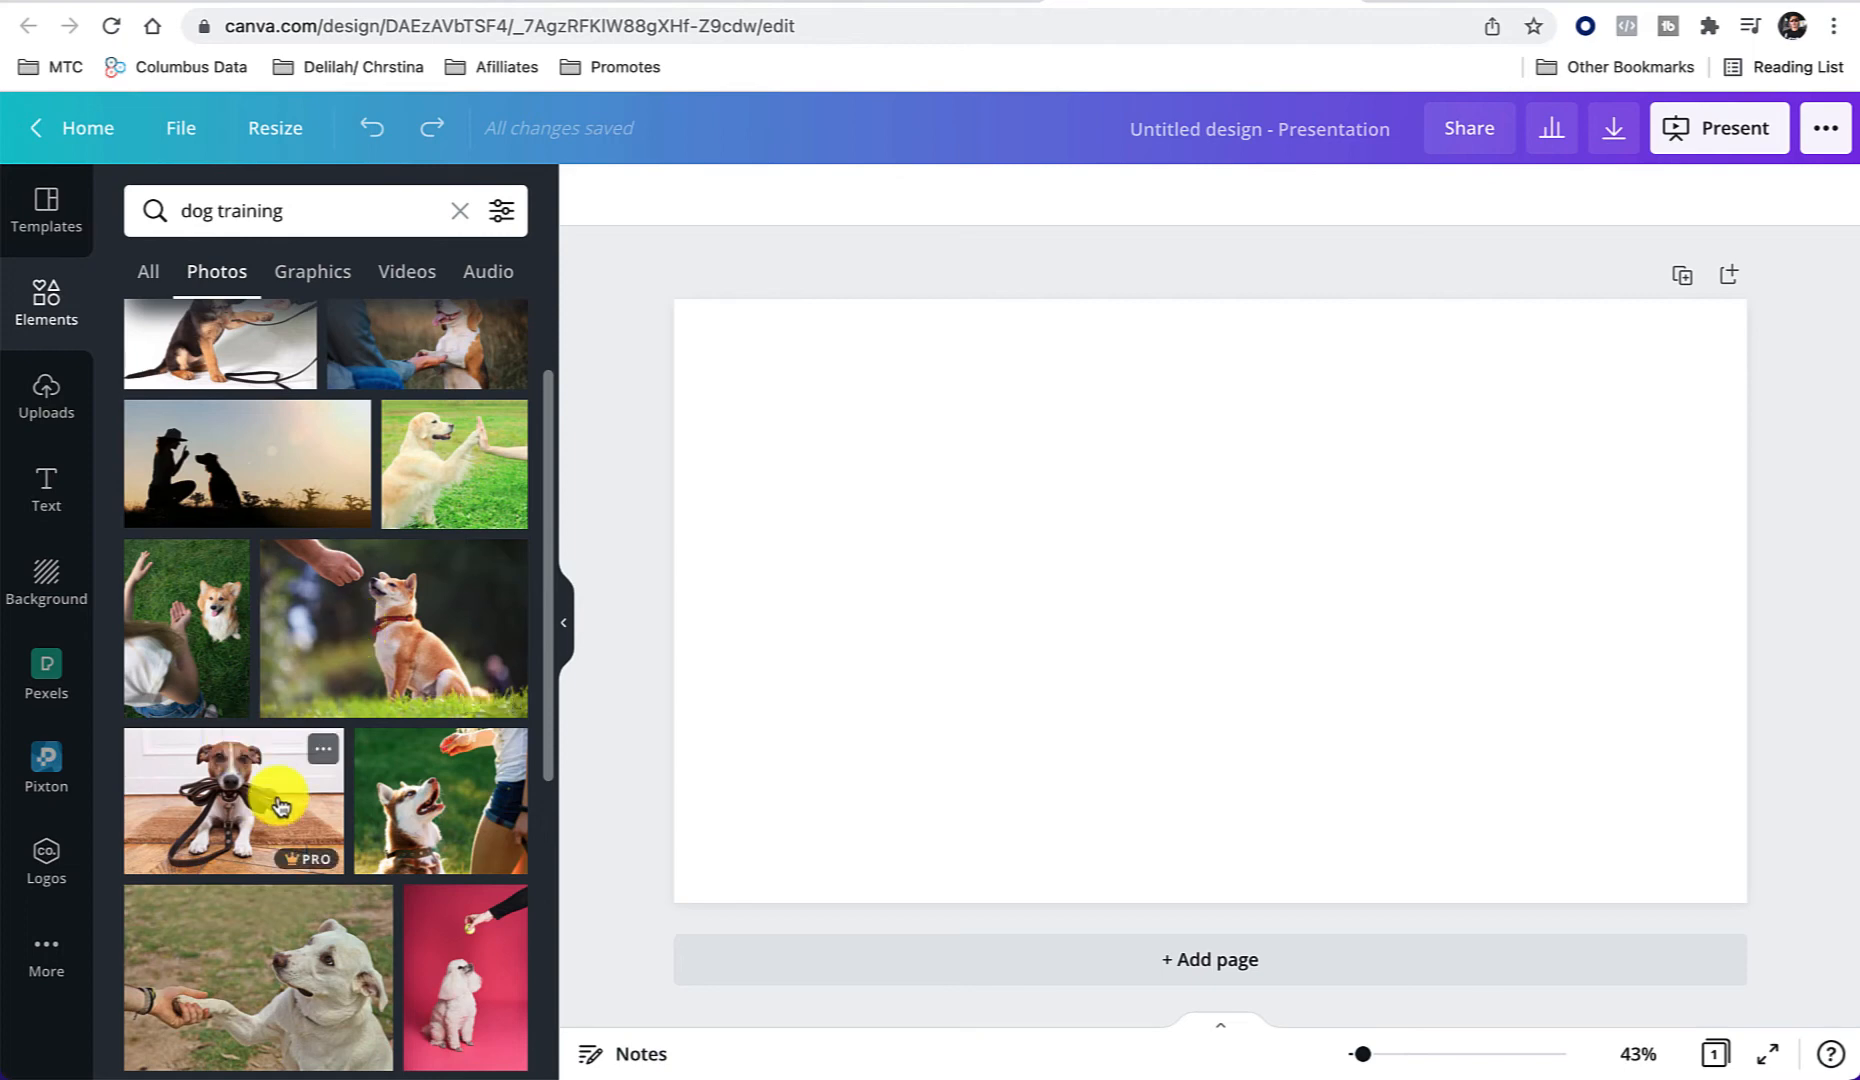
scroll(272, 795, "down", 6)
scroll(272, 795, "down", 3)
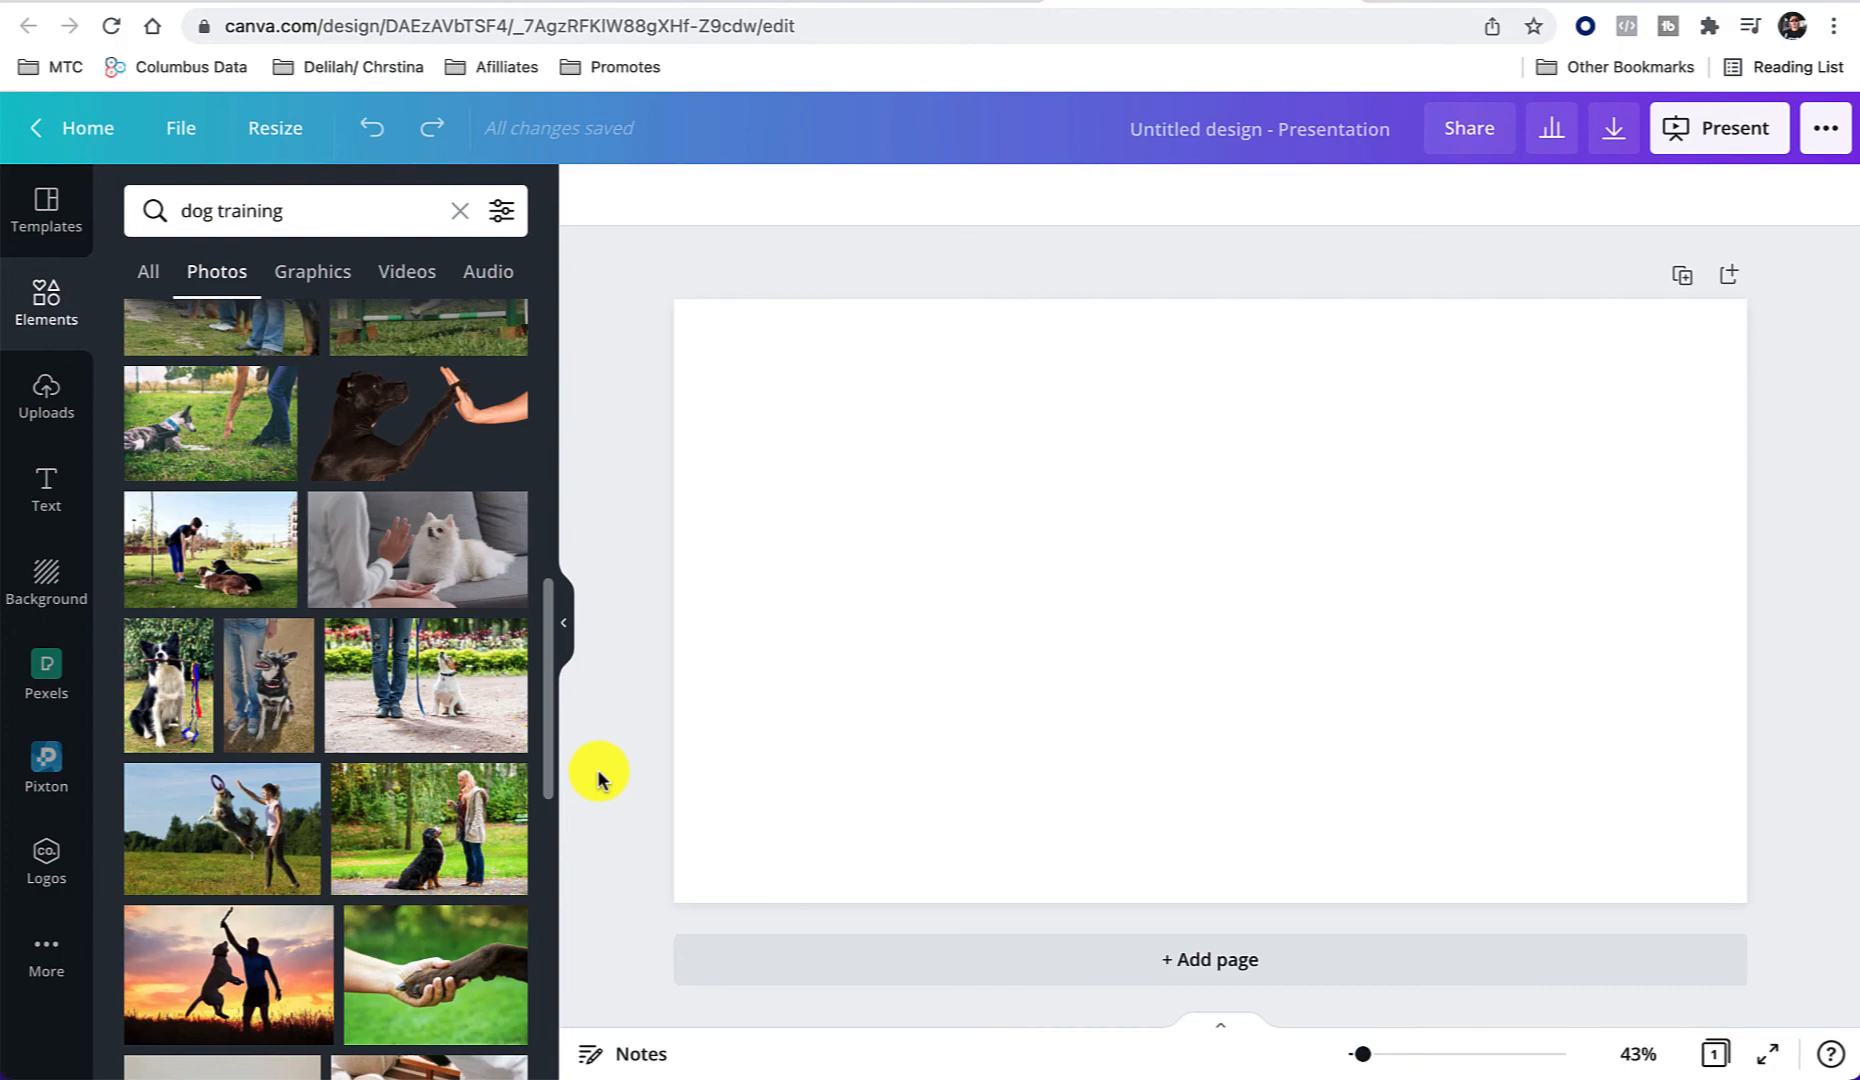
scroll(349, 762, "down", 6)
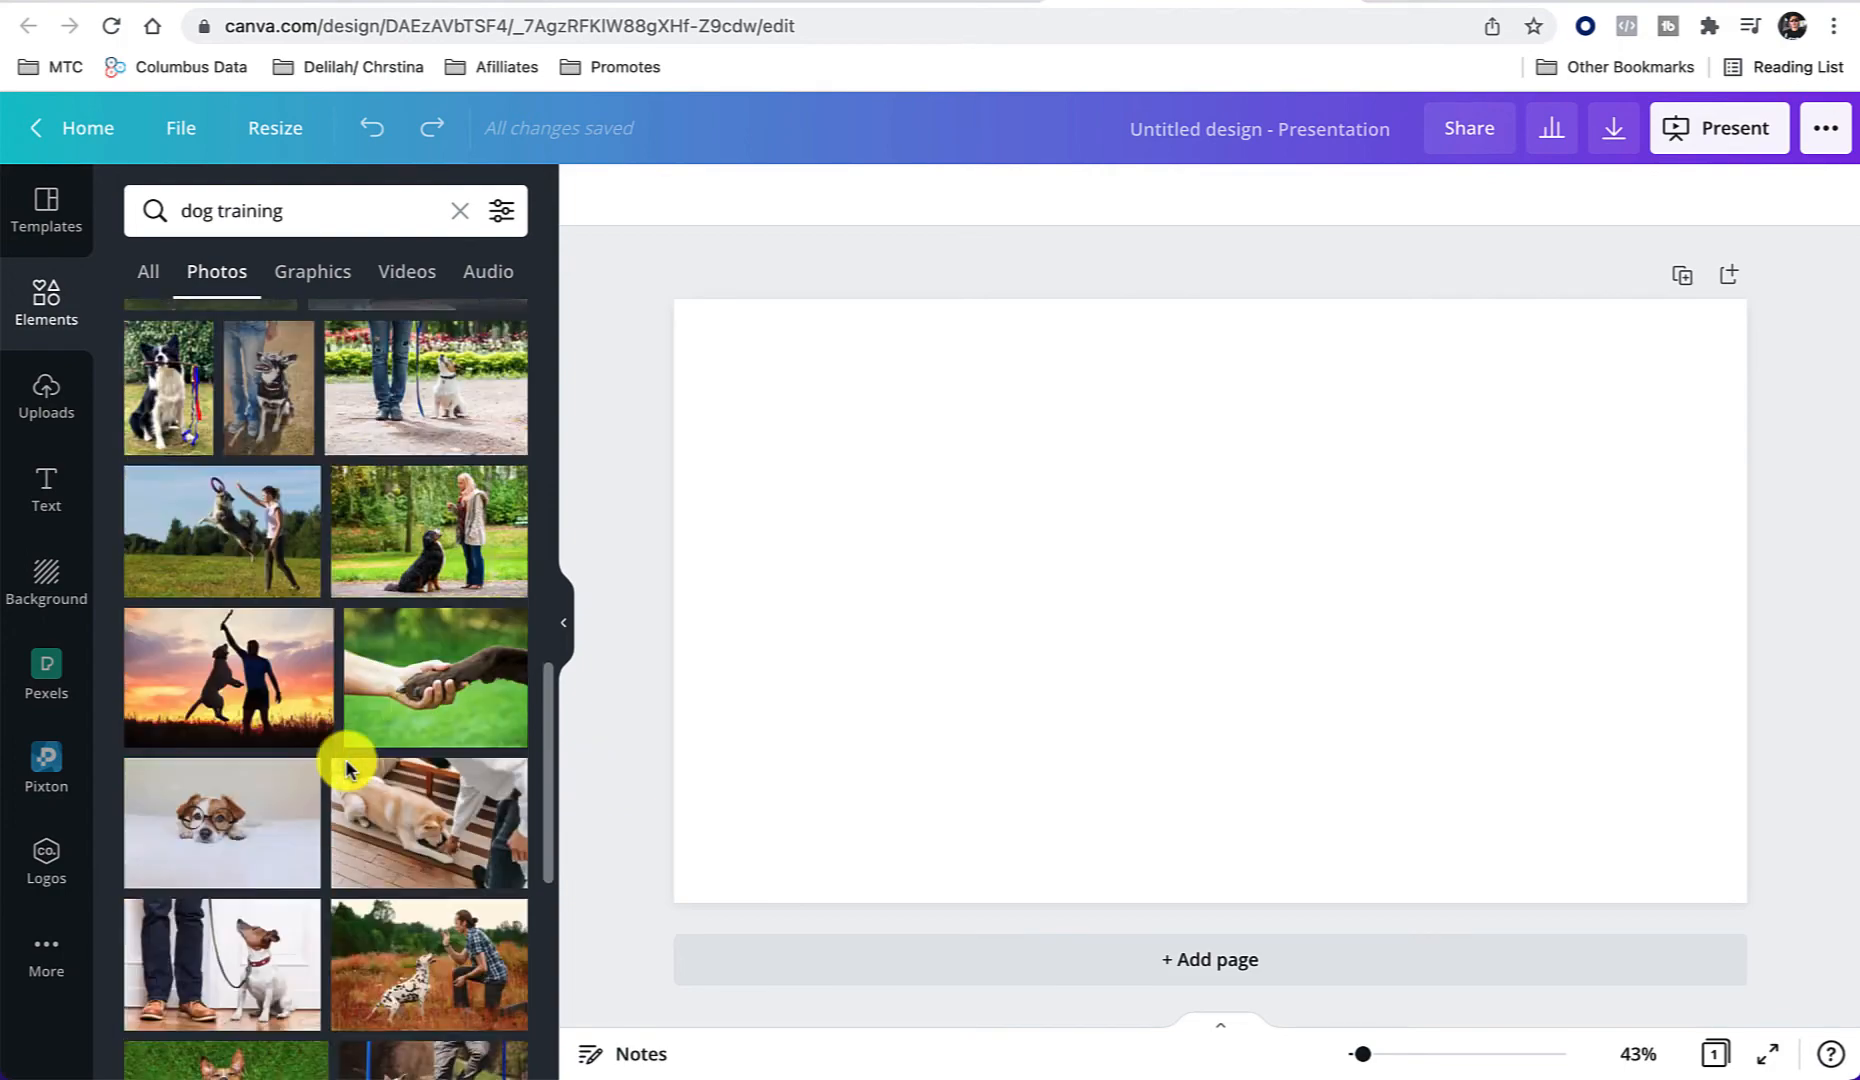
scroll(347, 768, "down", 6)
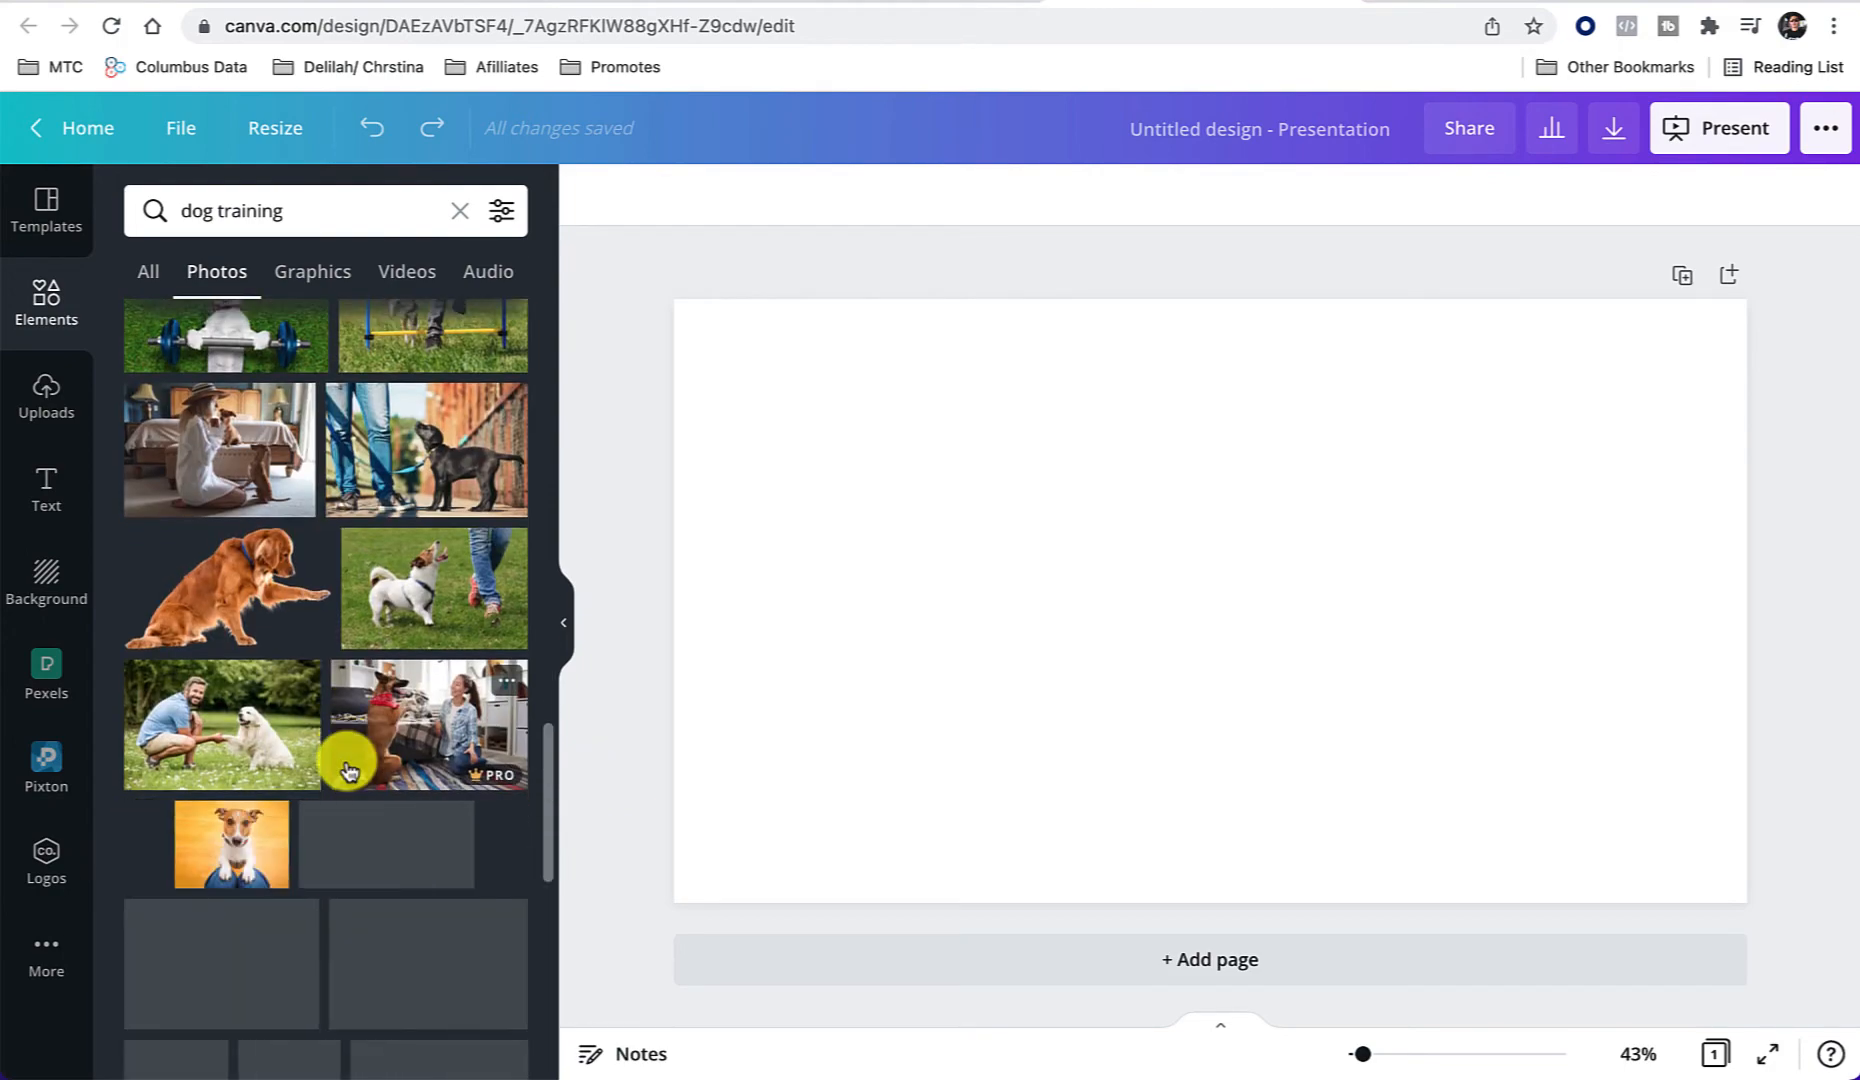
scroll(347, 768, "down", 6)
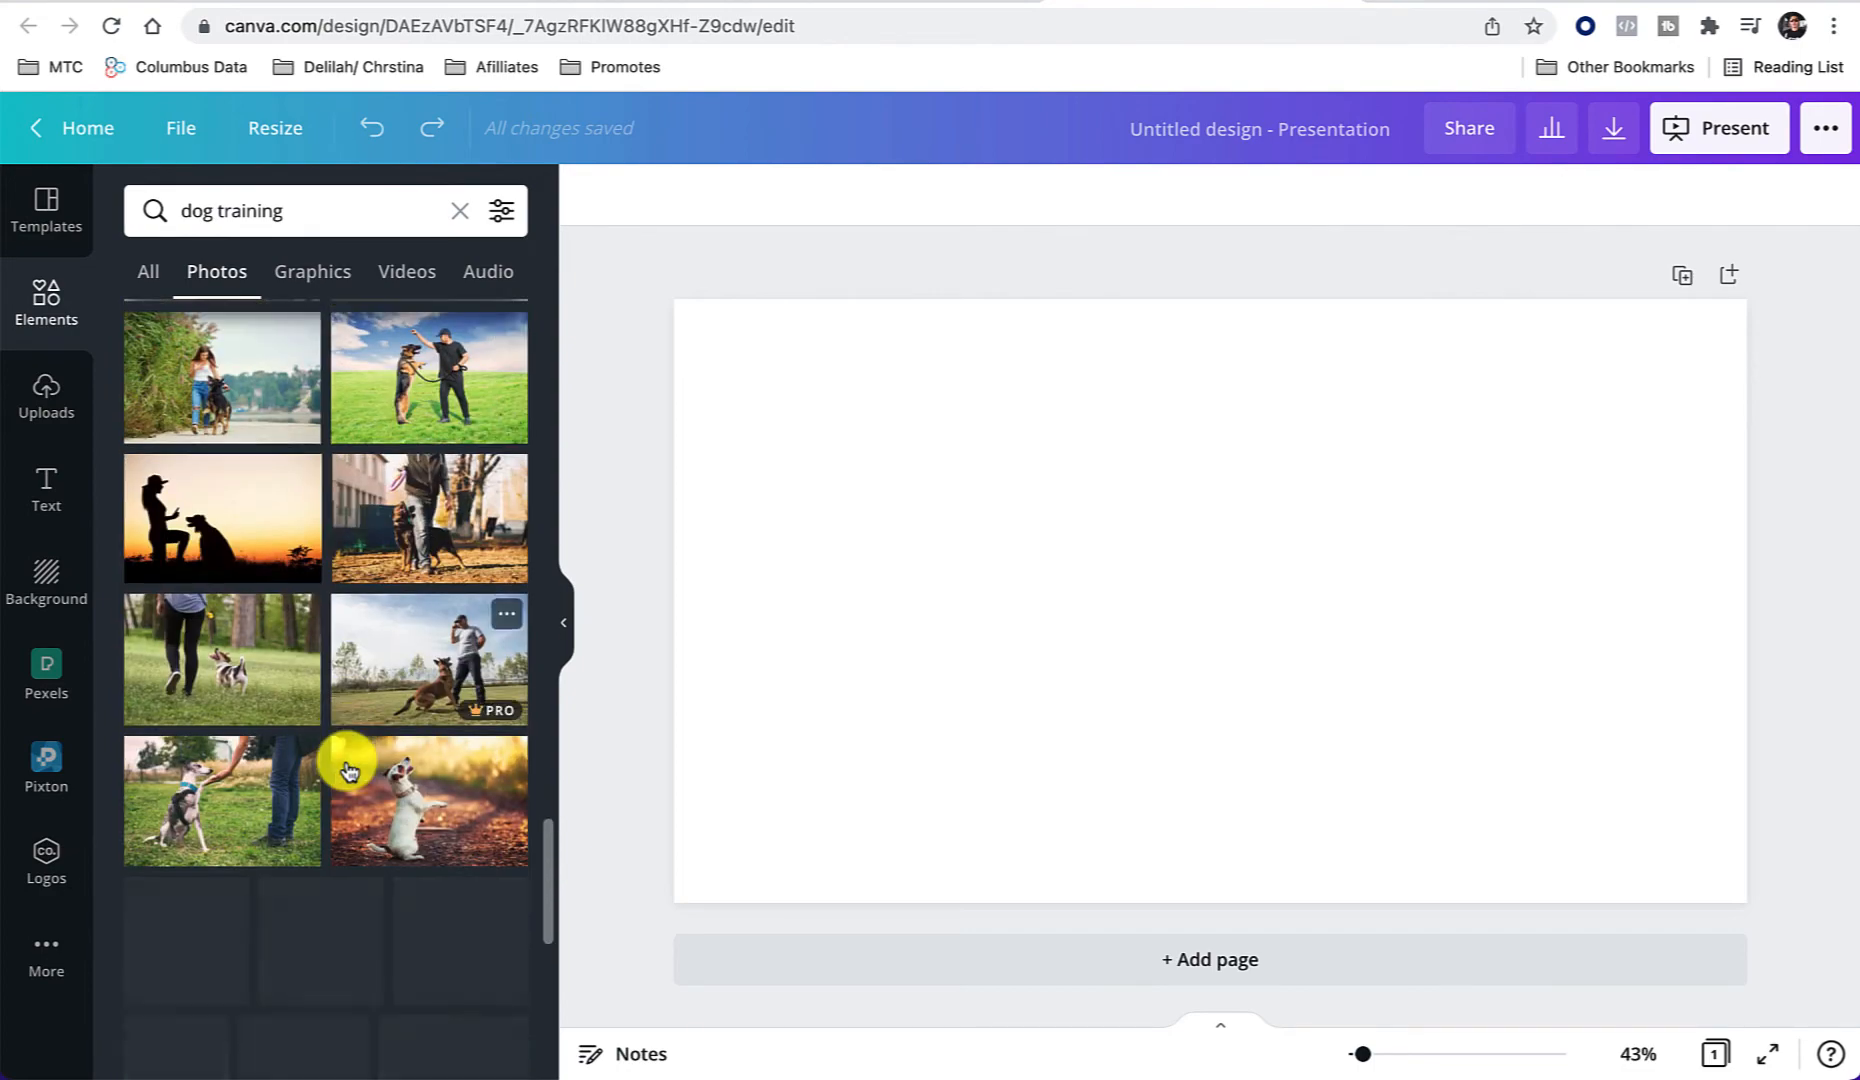
scroll(349, 770, "up", 5)
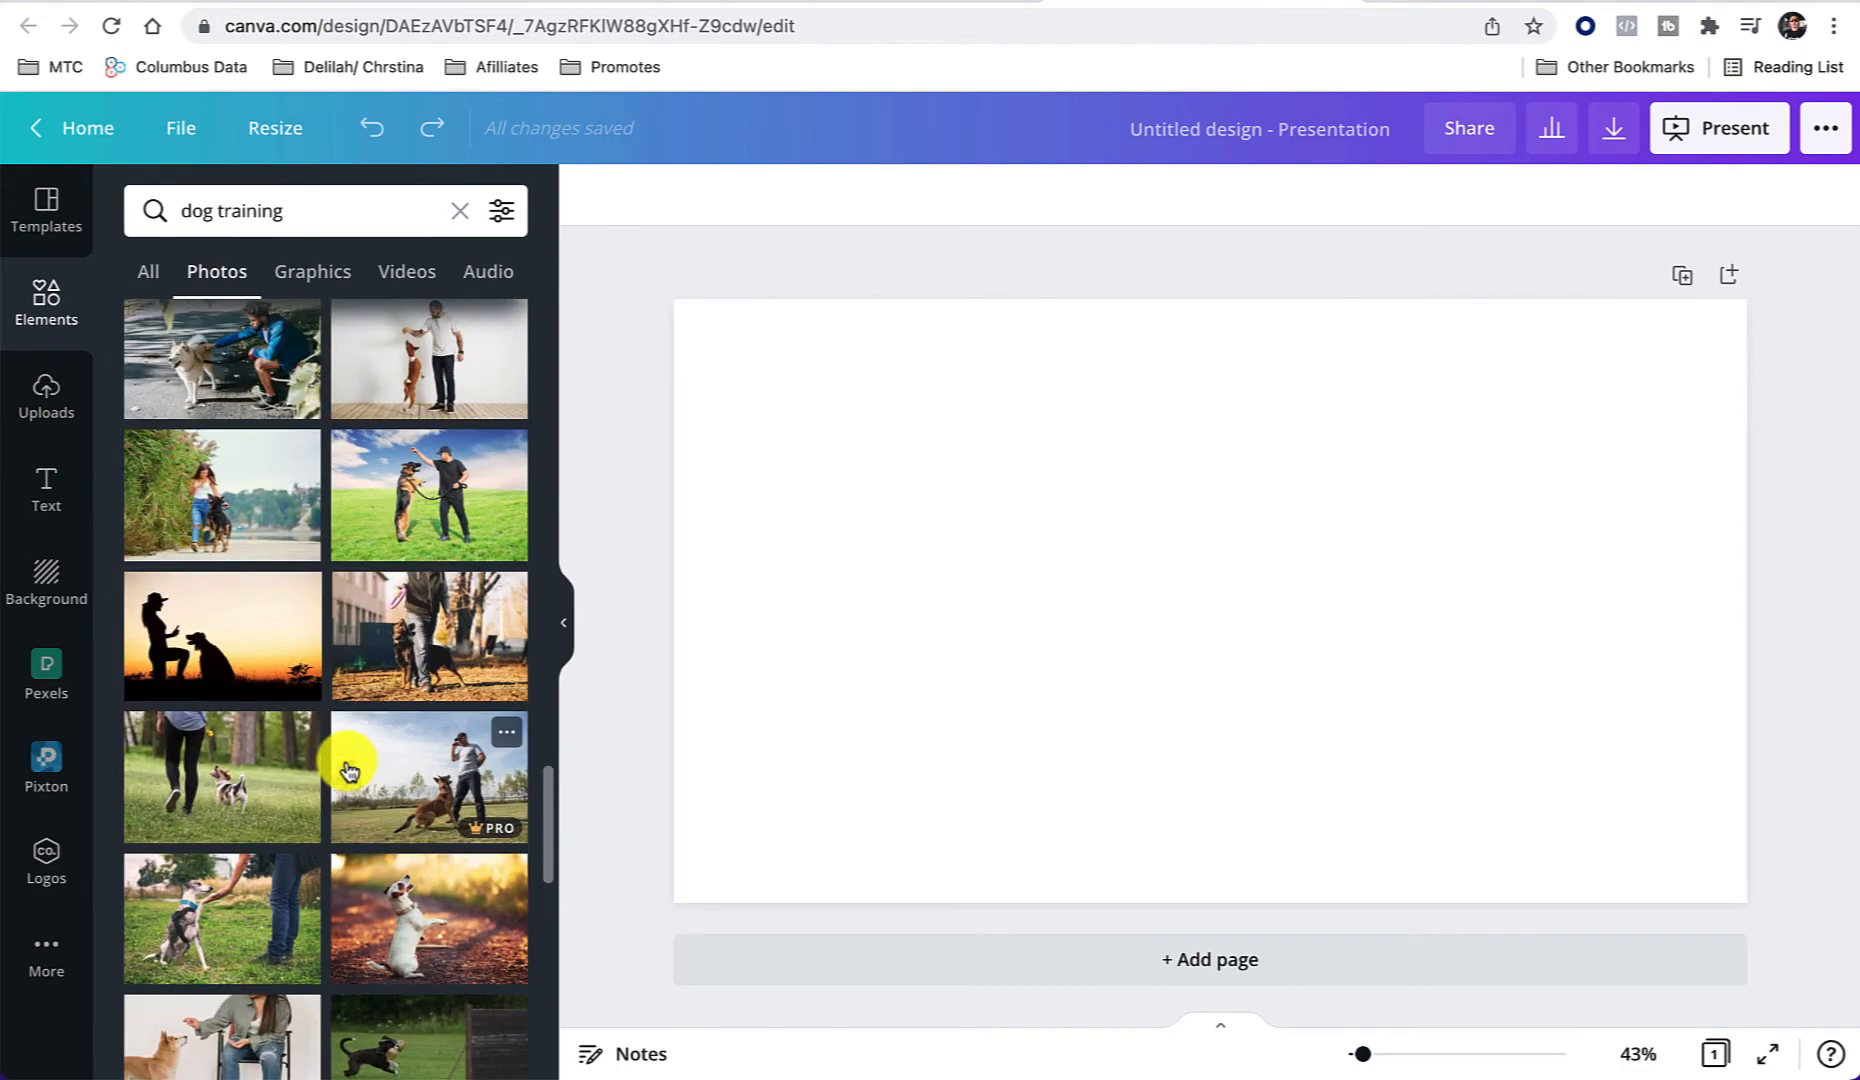
left_click_drag(382, 689, 675, 640)
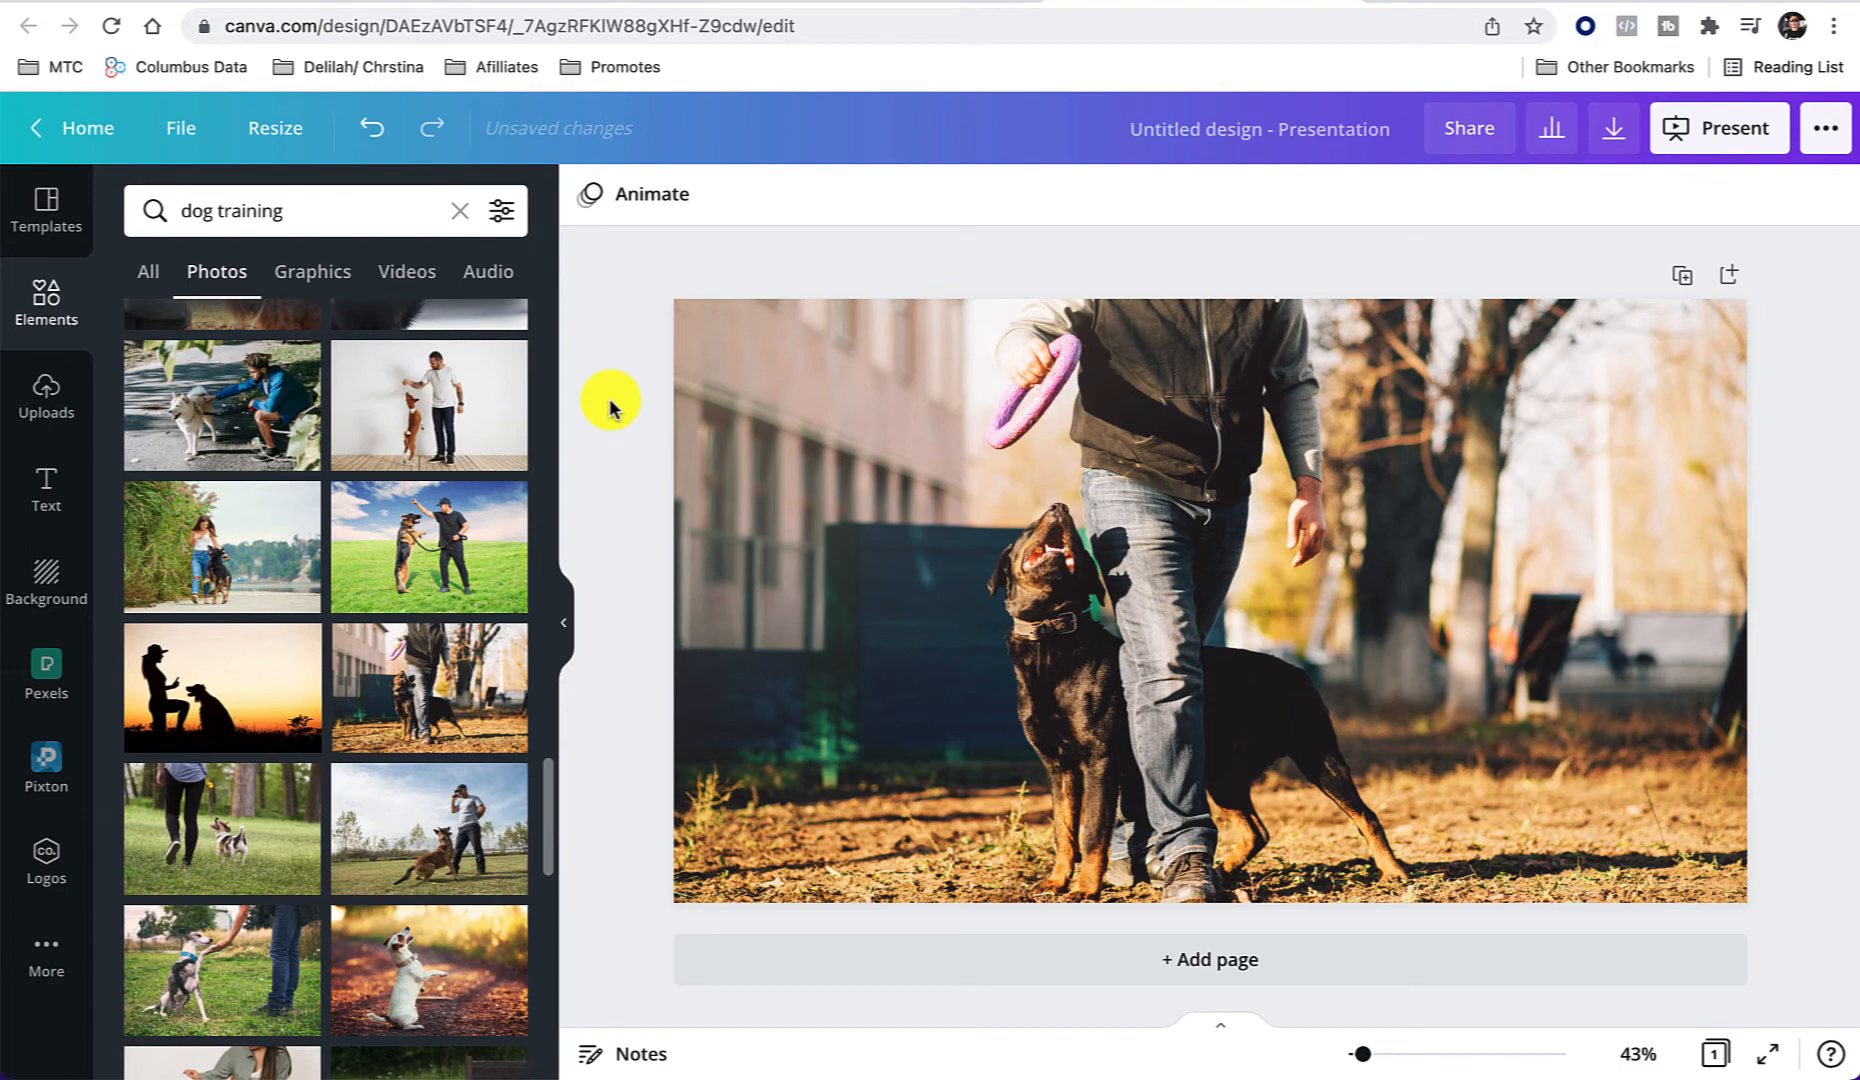
Step: Choose the Arctic ColorMix effect for the dog training photo
left_click(799, 448)
left_click(690, 209)
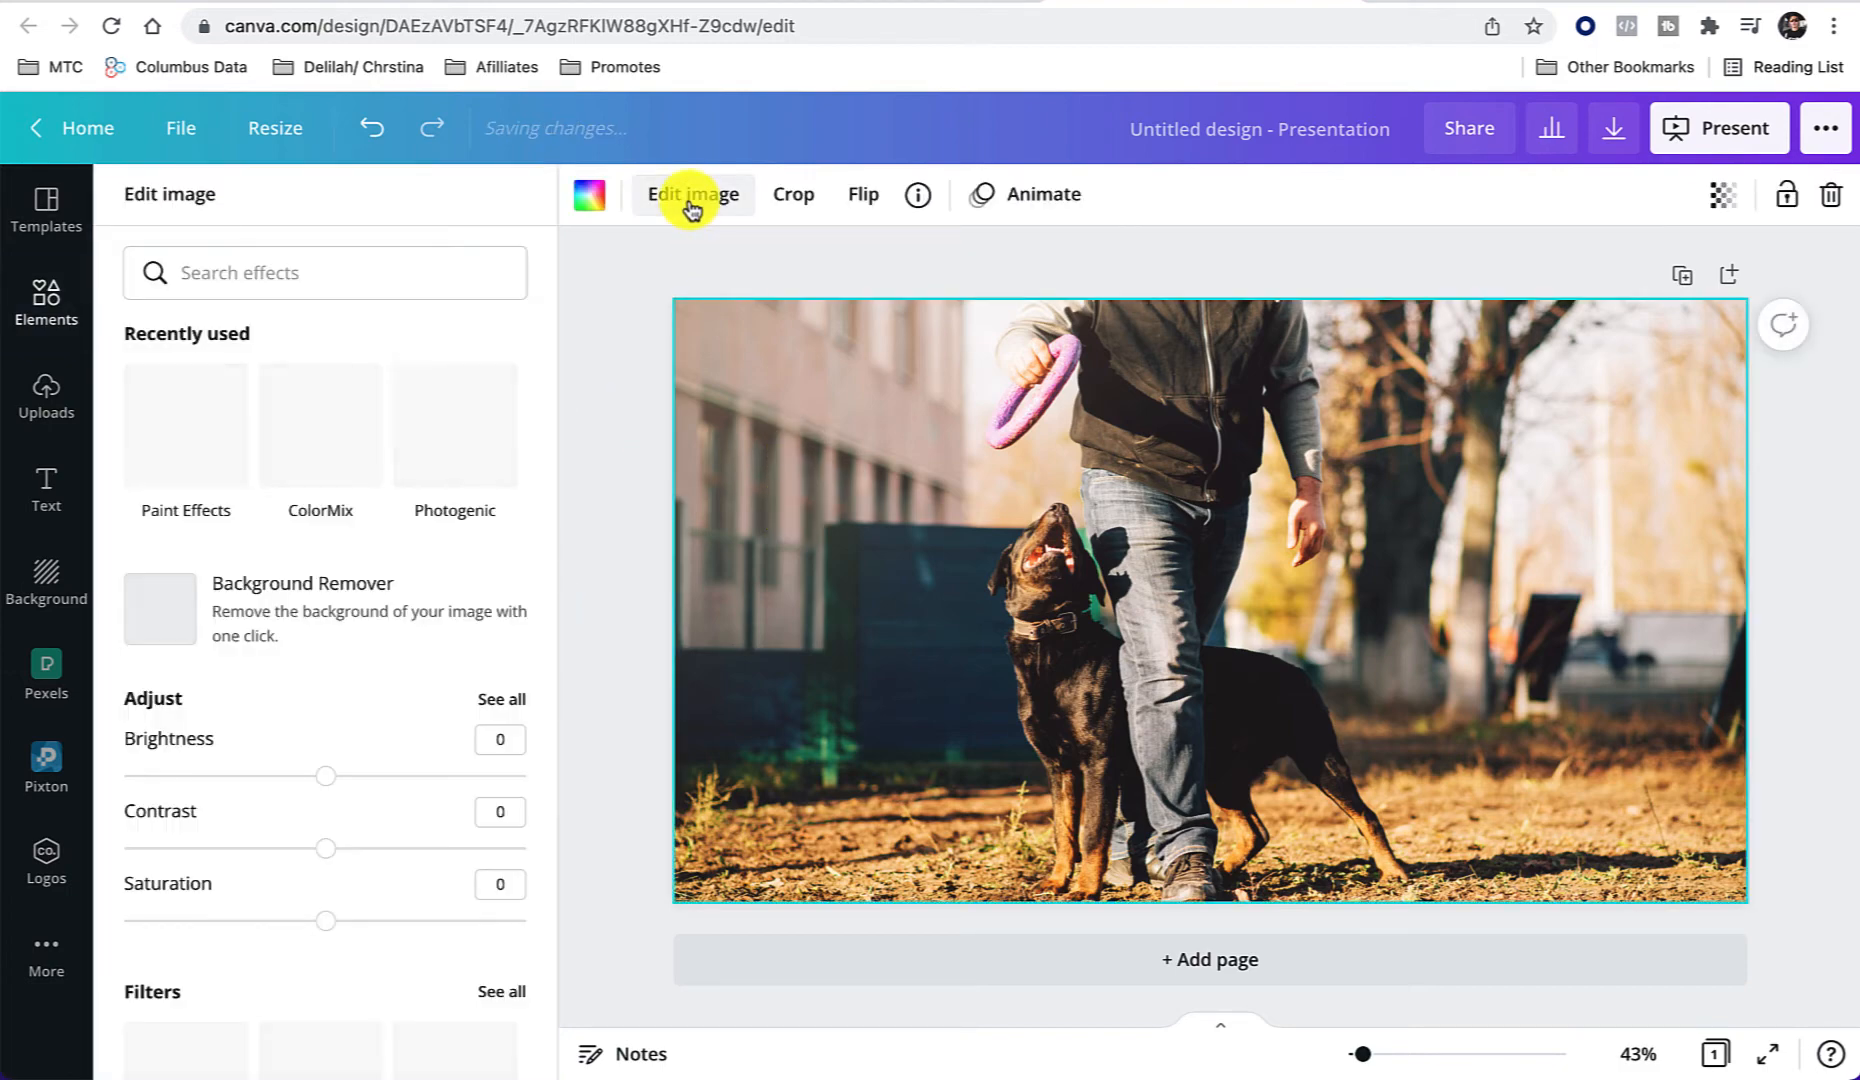
scroll(332, 641, "down", 1)
scroll(332, 641, "down", 12)
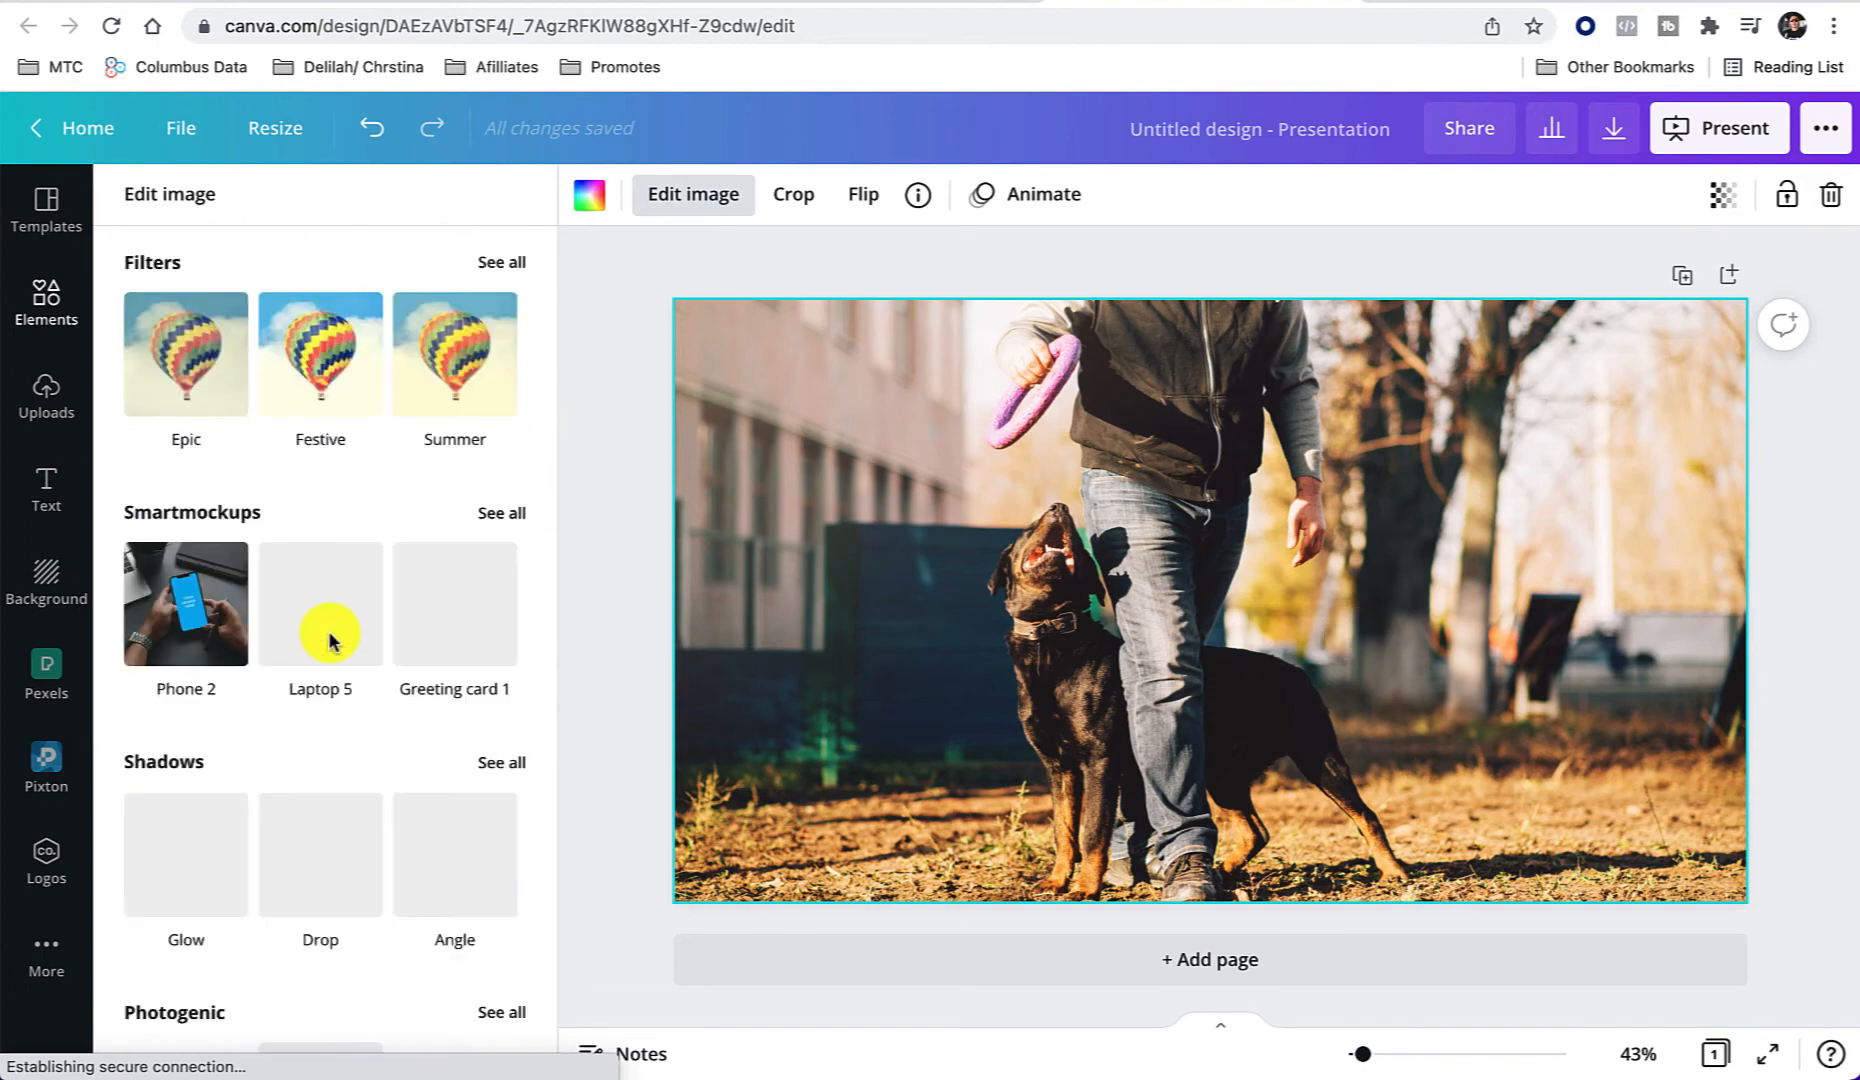
scroll(330, 640, "down", 4)
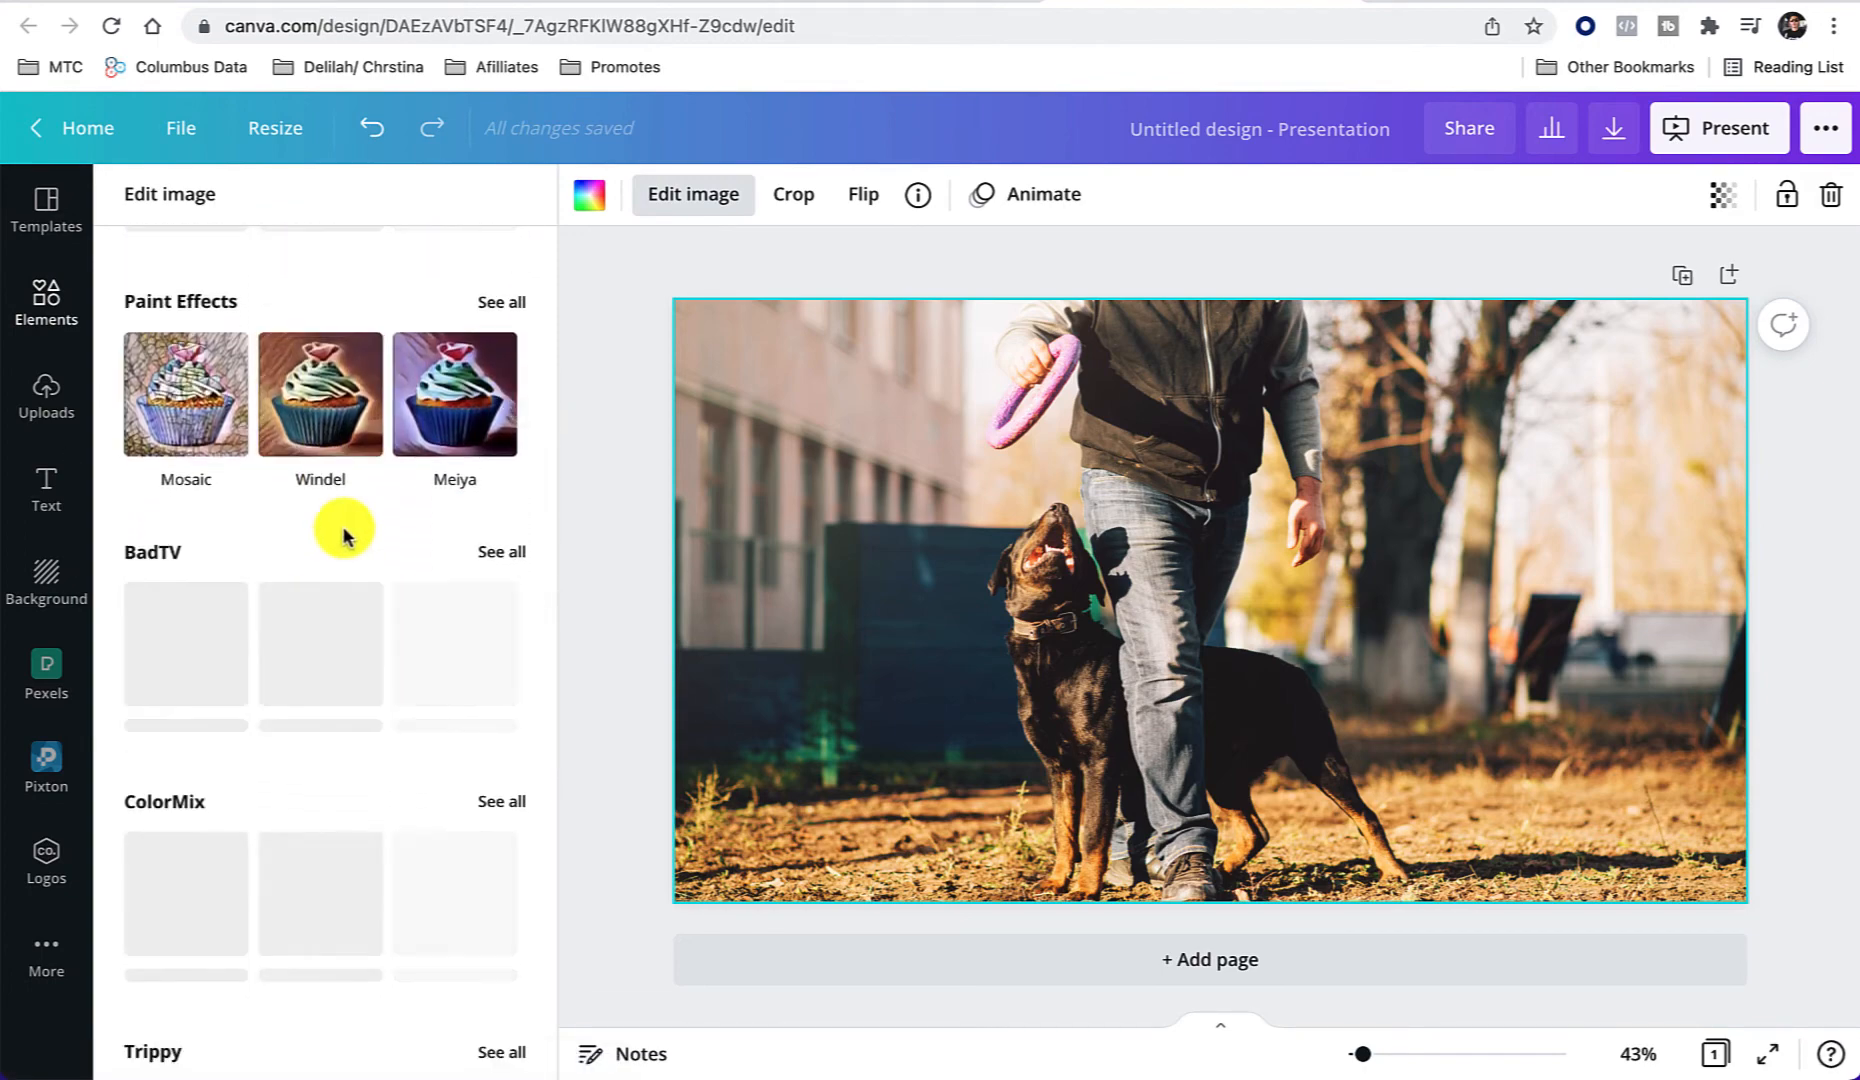
scroll(343, 530, "down", 1)
scroll(343, 533, "down", 10)
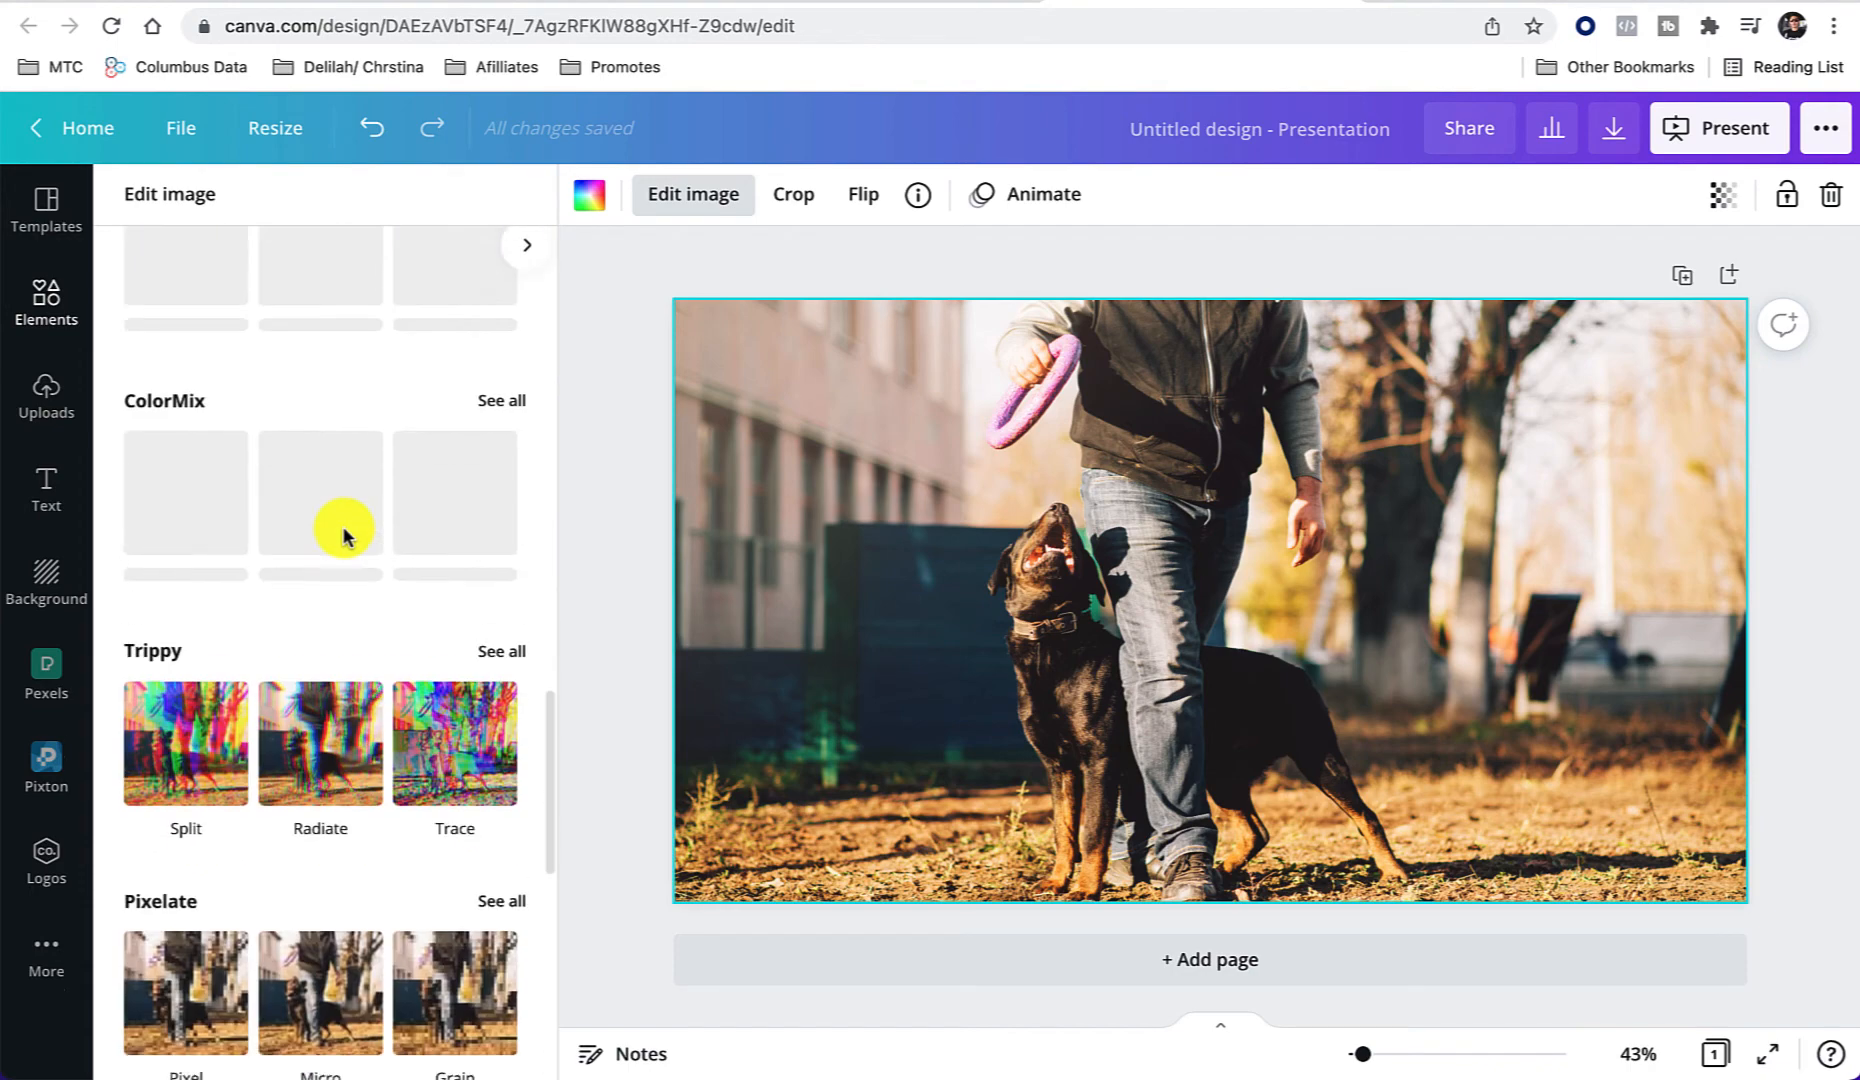
scroll(343, 535, "down", 3)
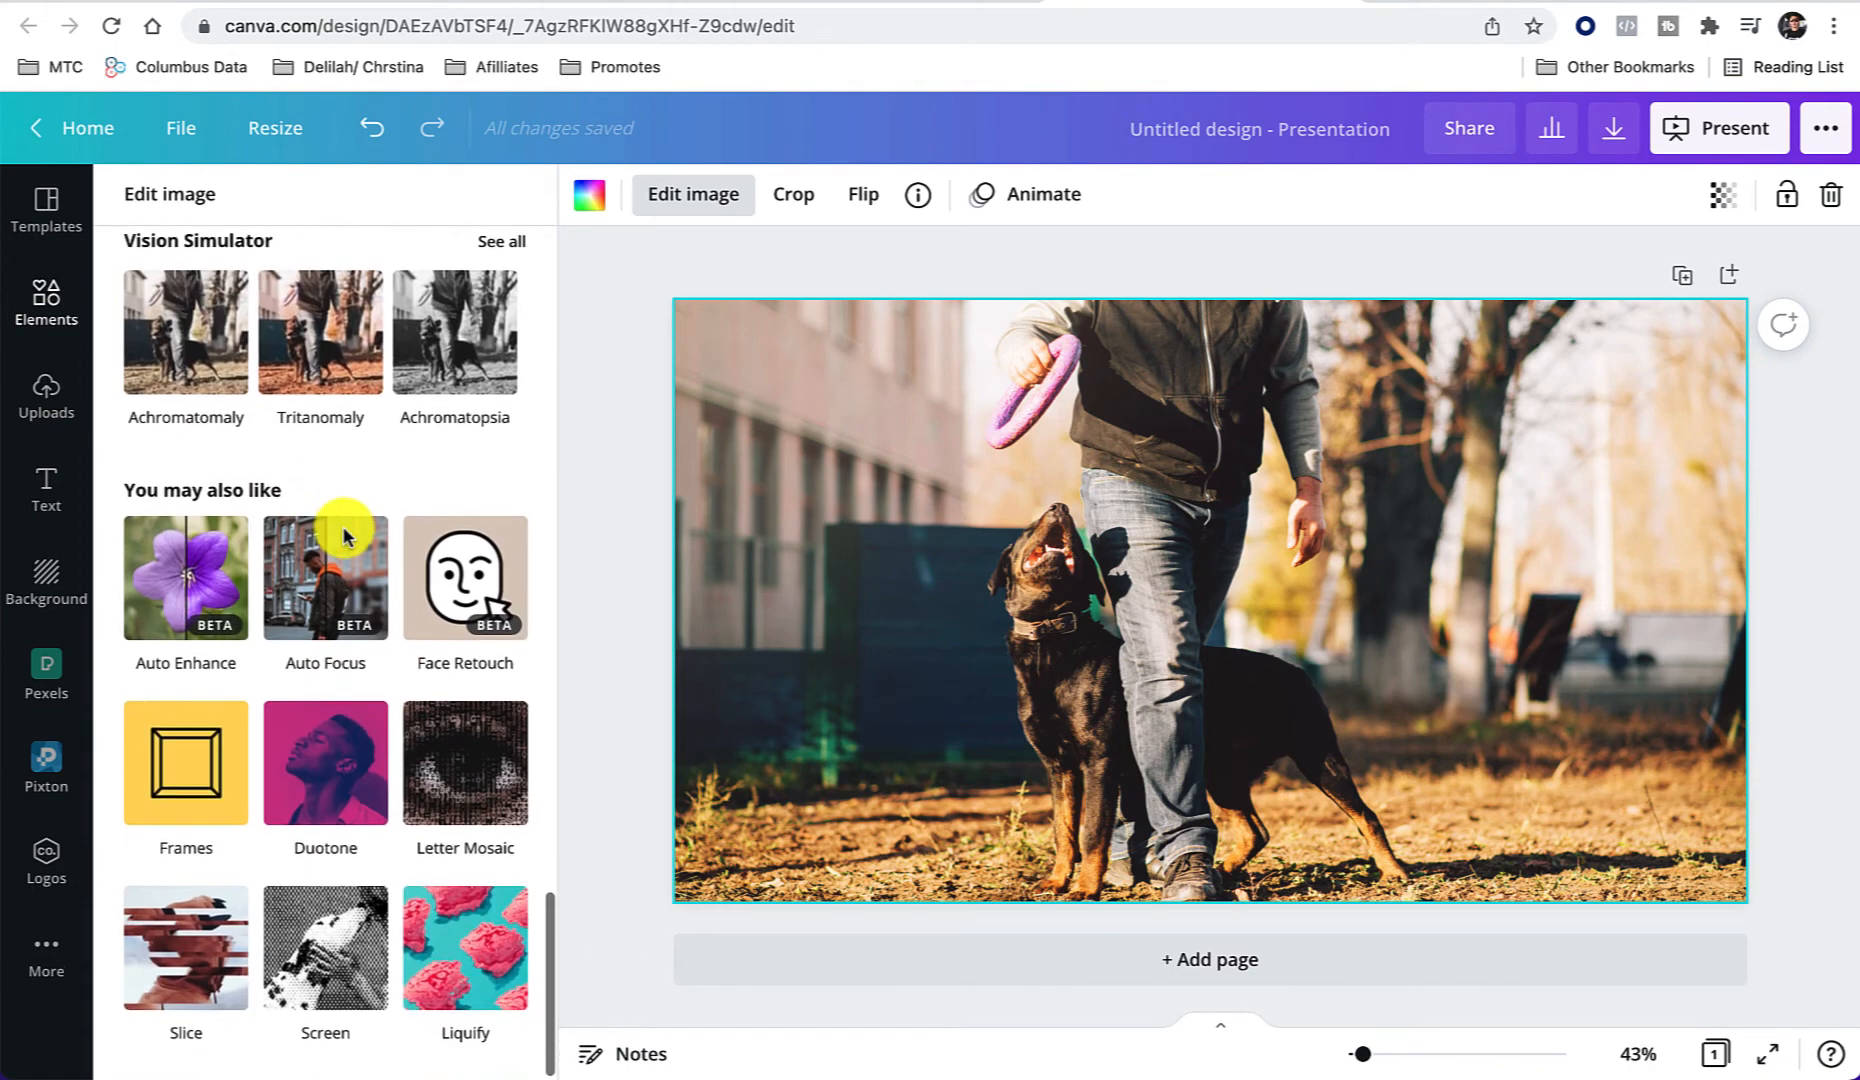
scroll(343, 535, "up", 10)
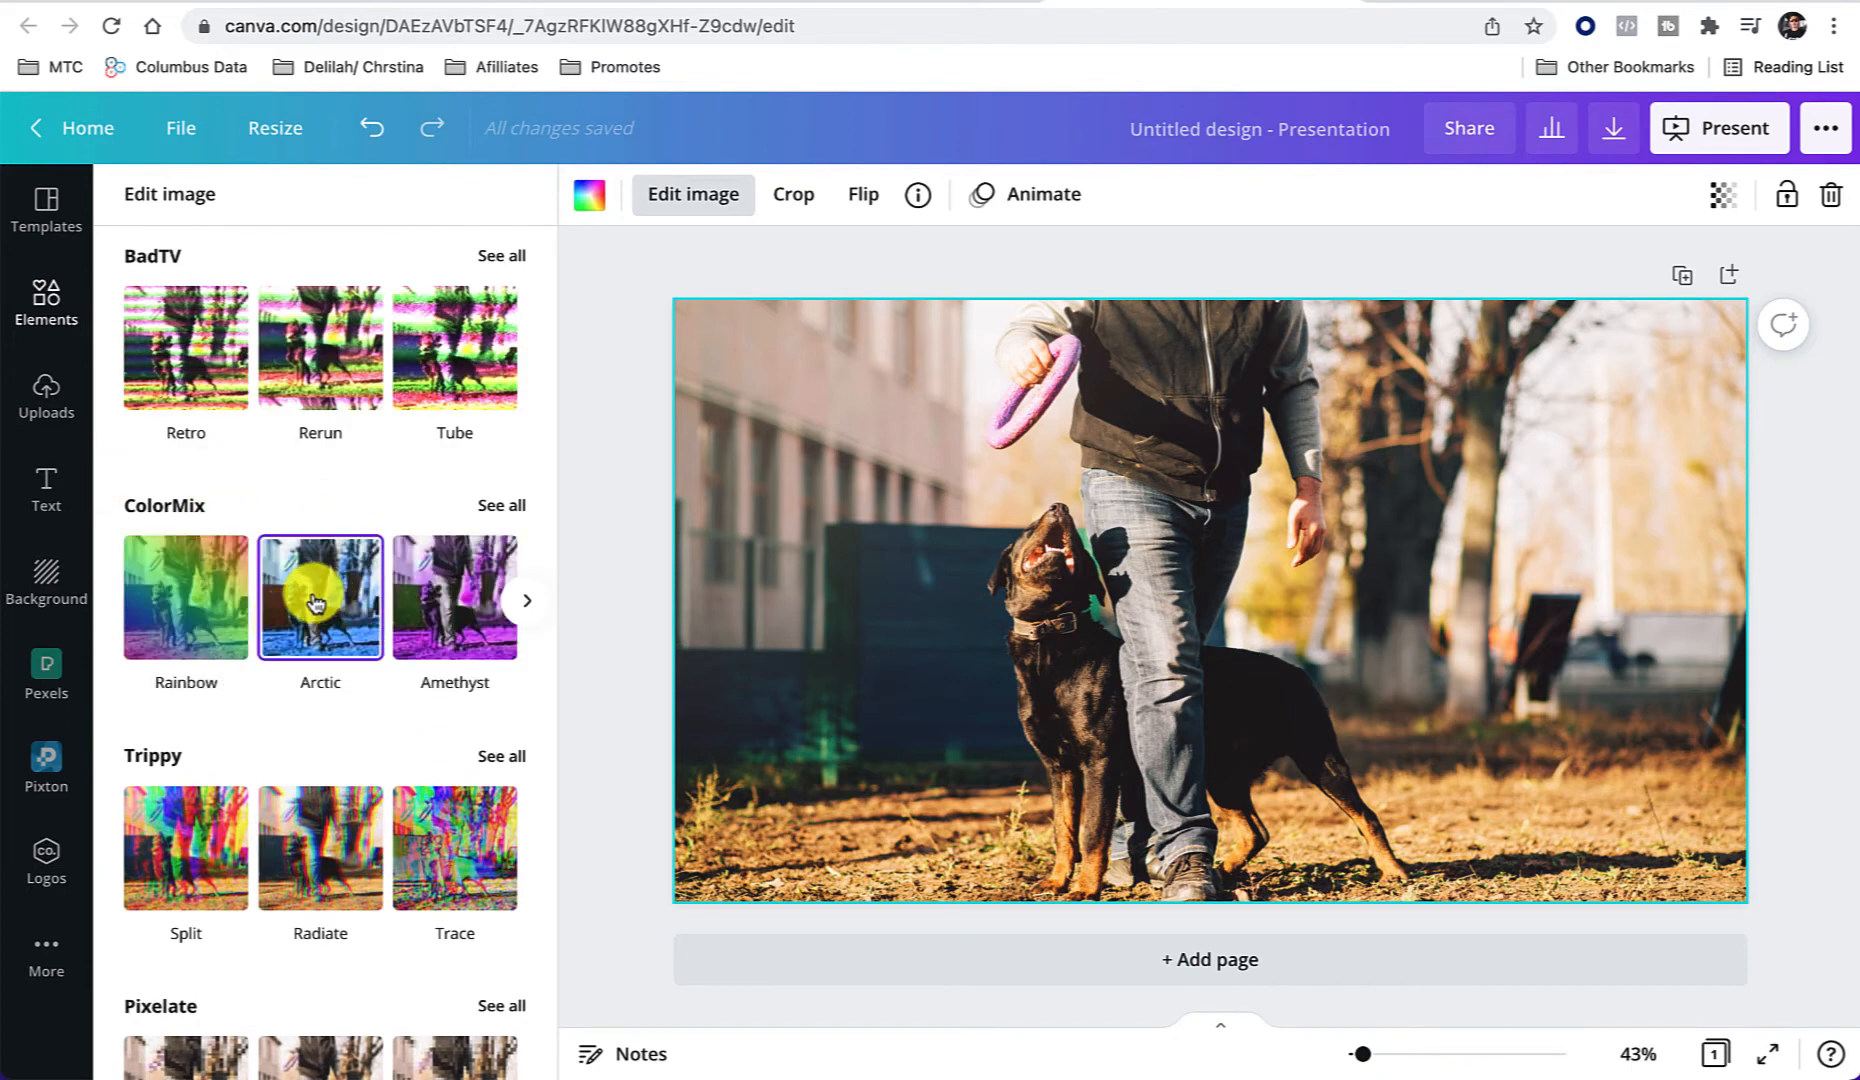
left_click(328, 602)
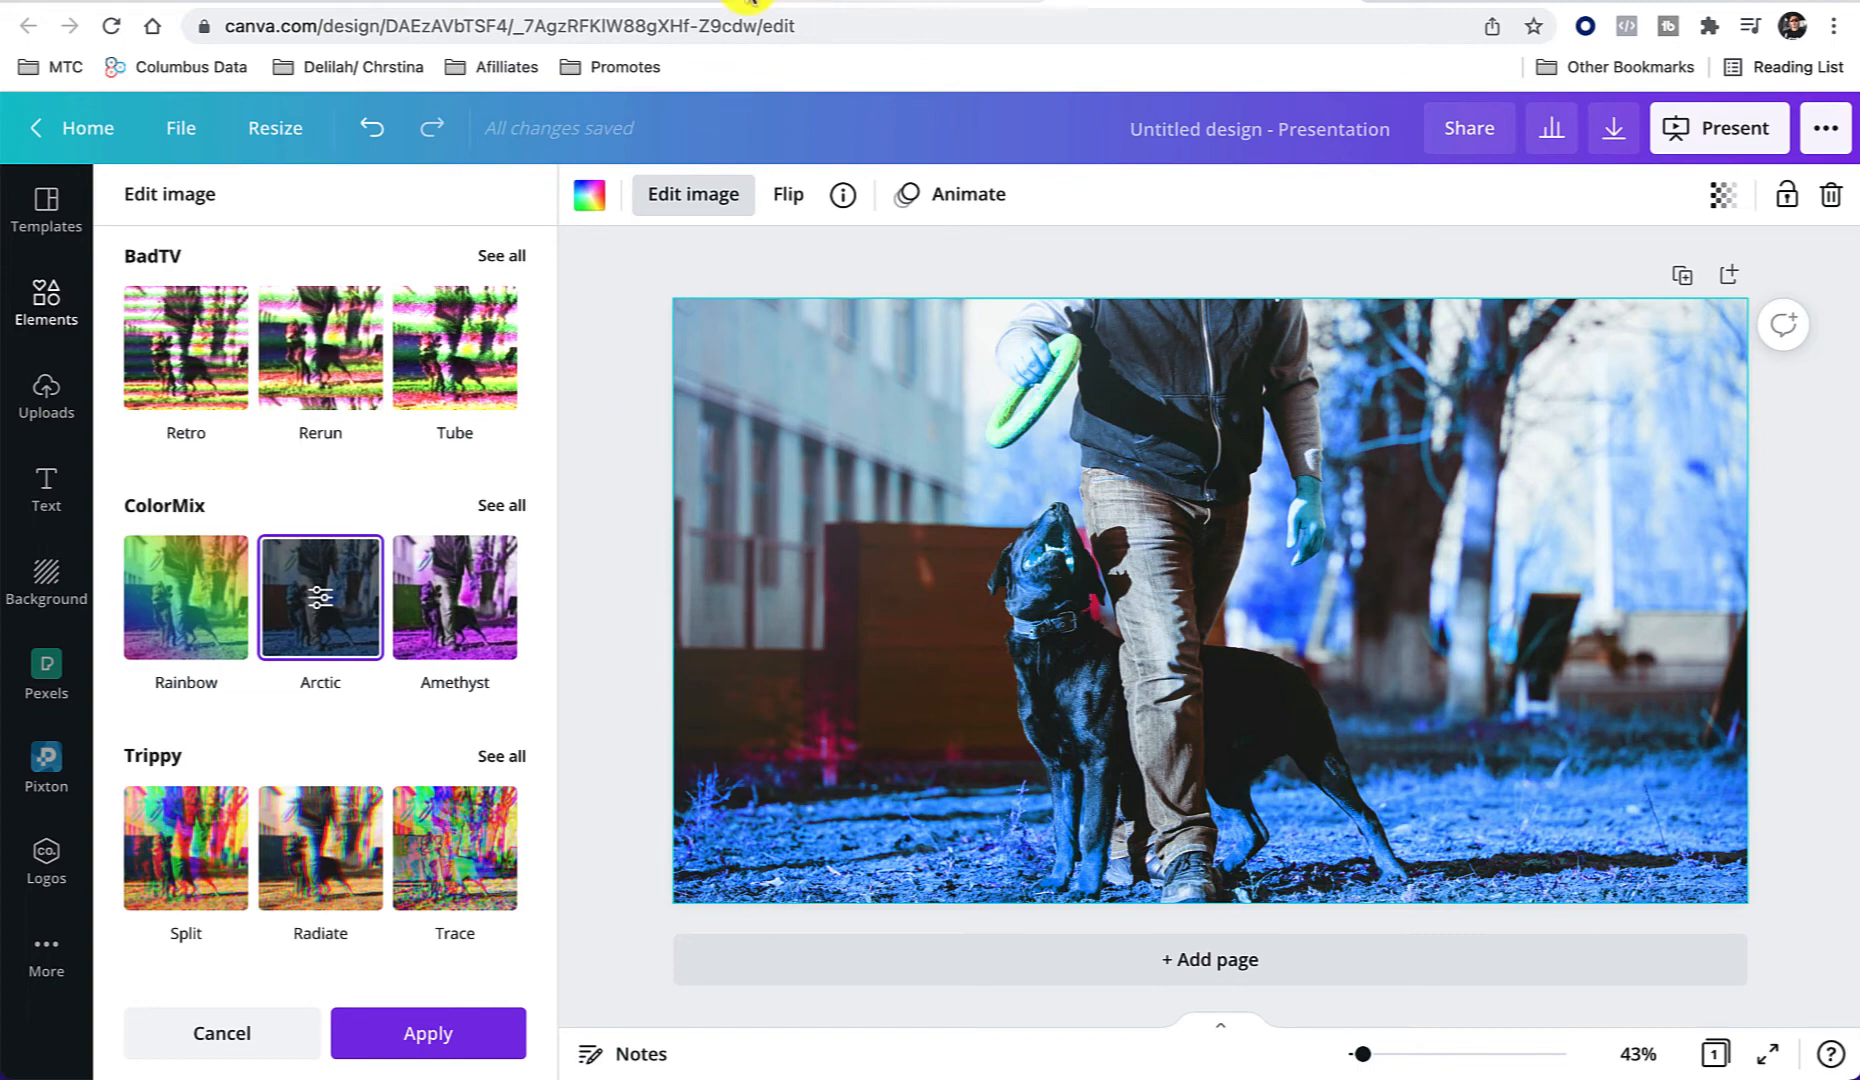
left_click(615, 1)
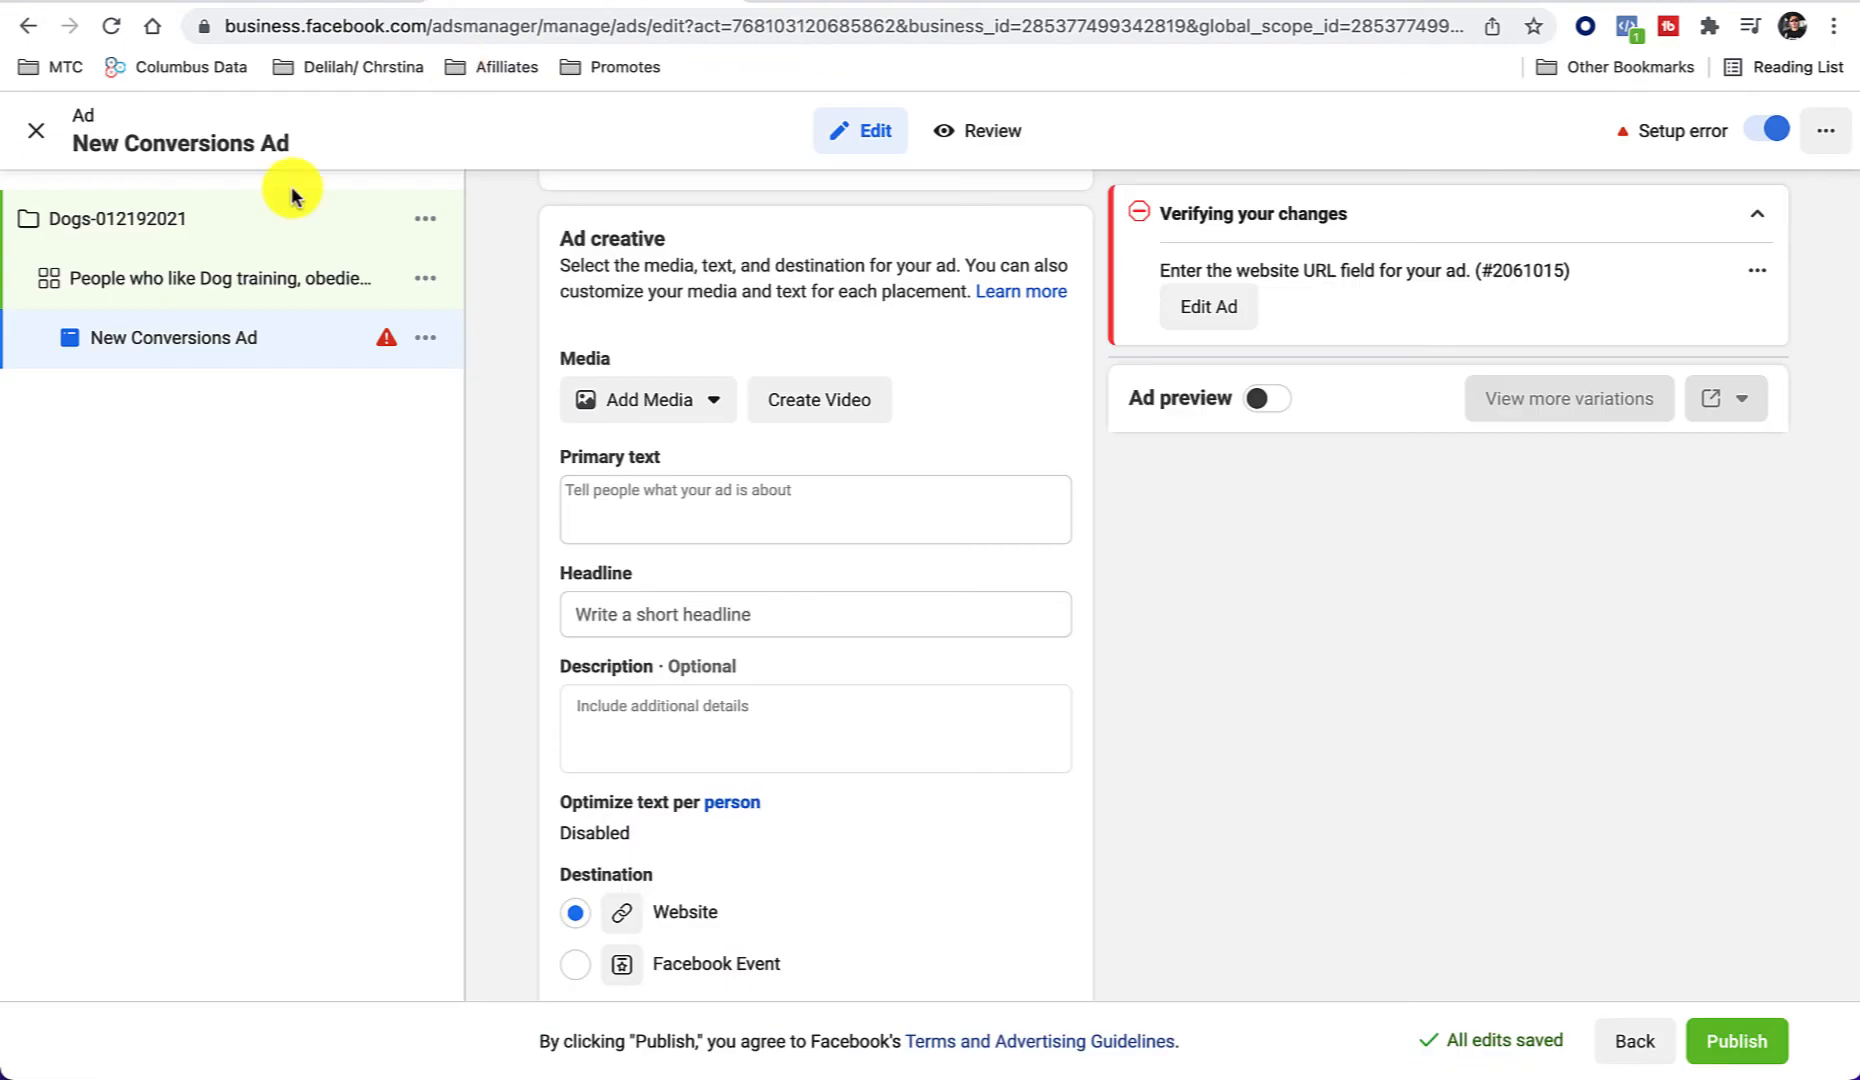
left_click(700, 405)
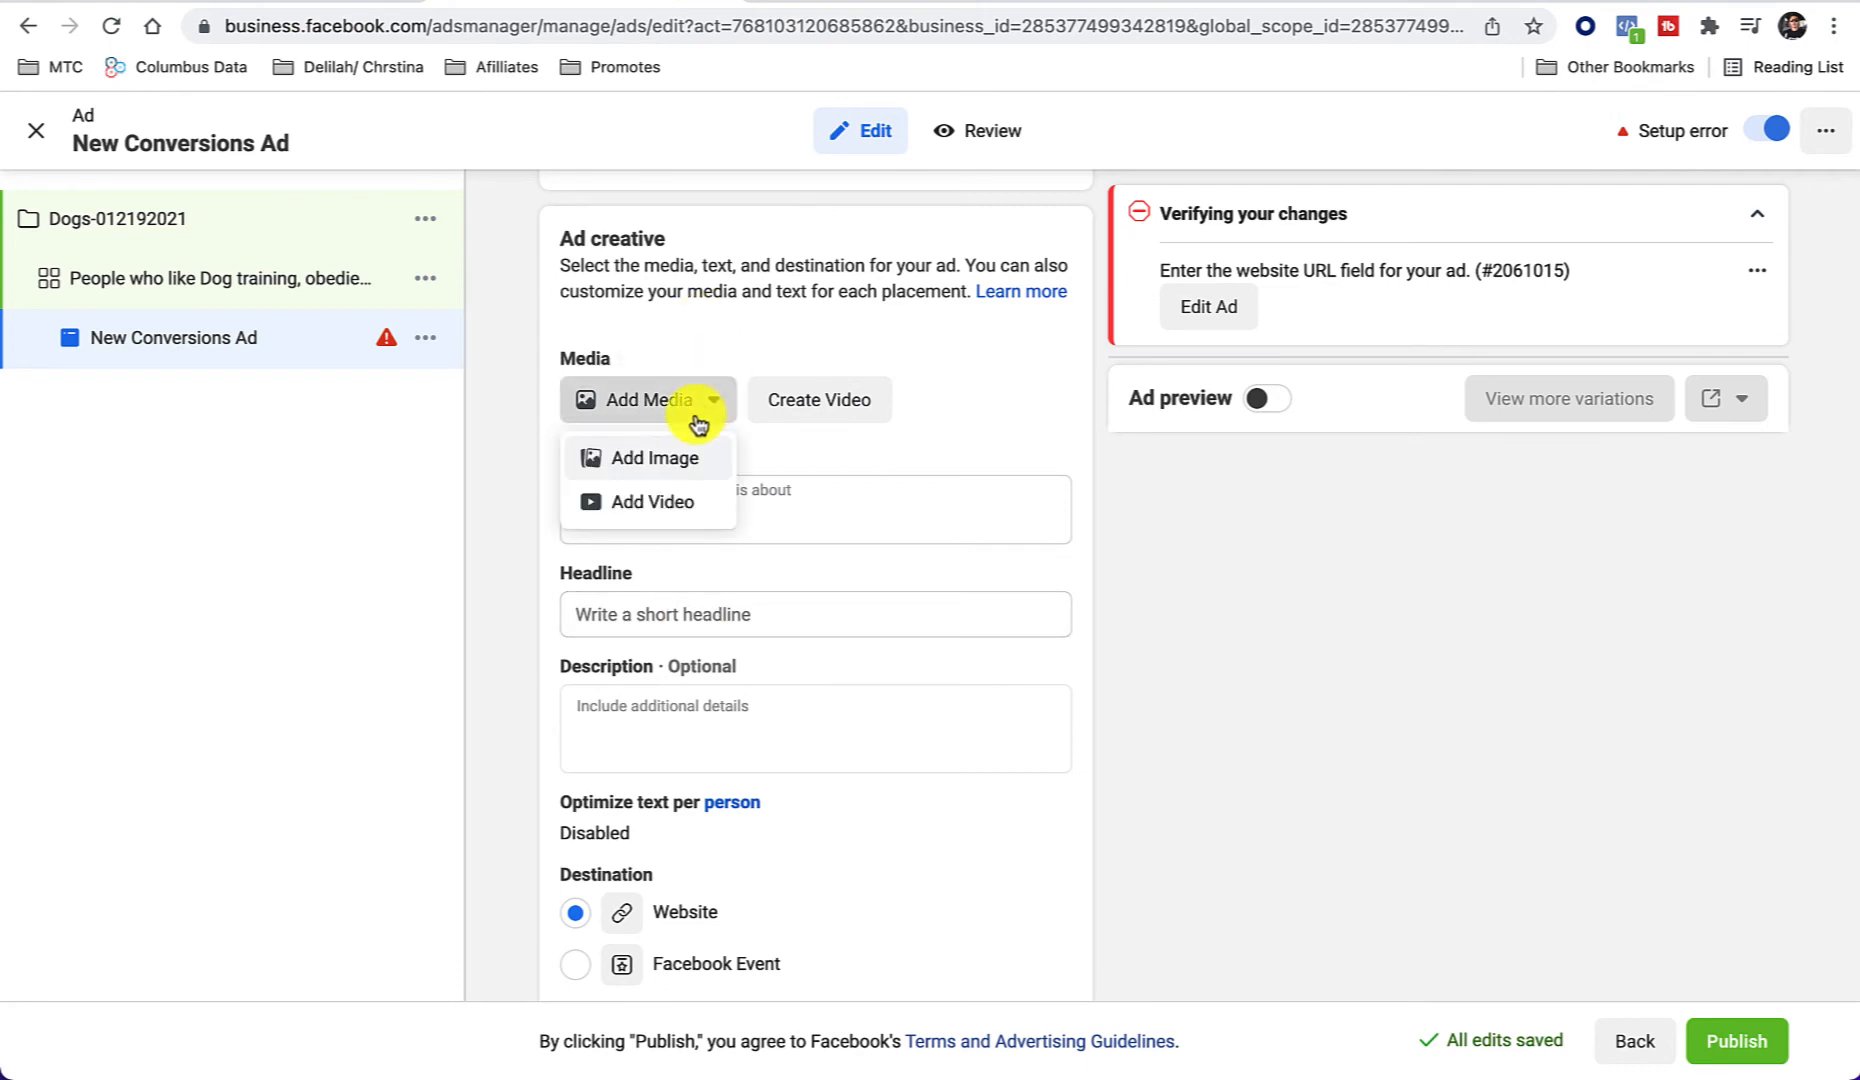
left_click(640, 465)
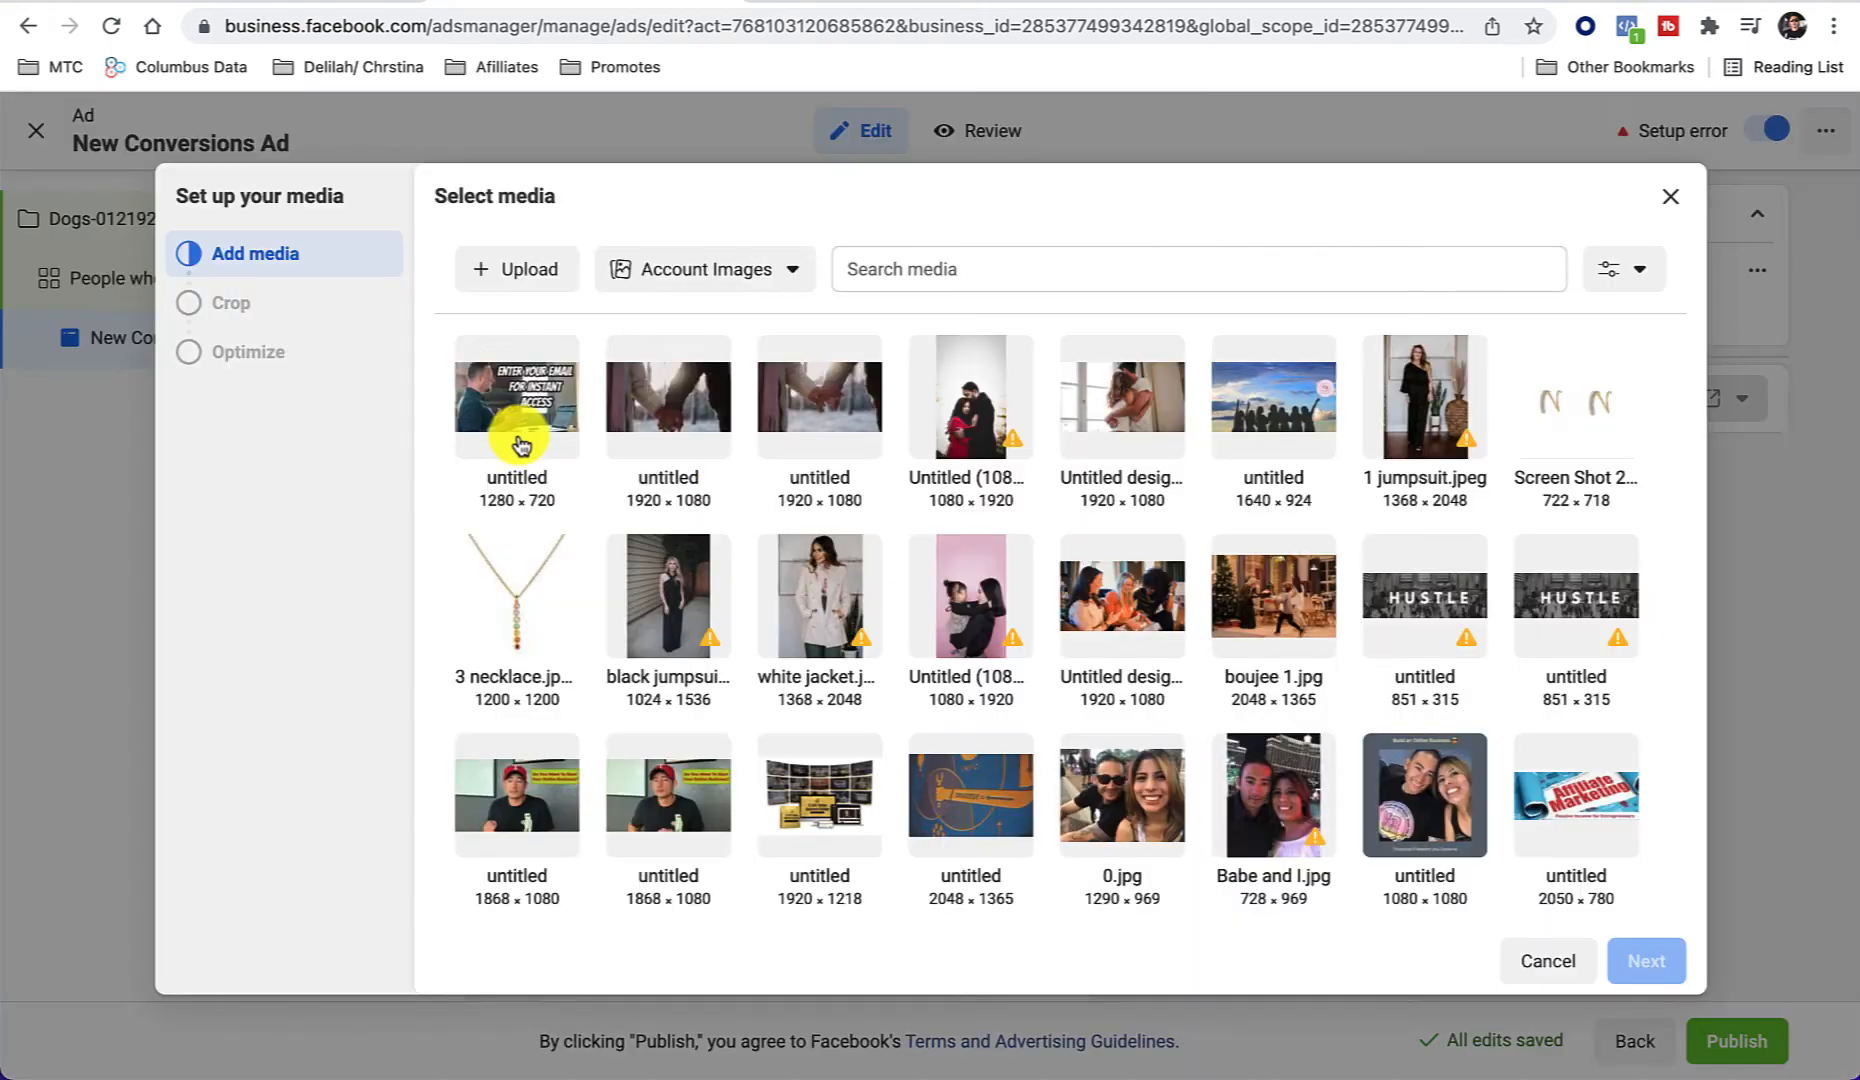
scroll(947, 527, "down", 5)
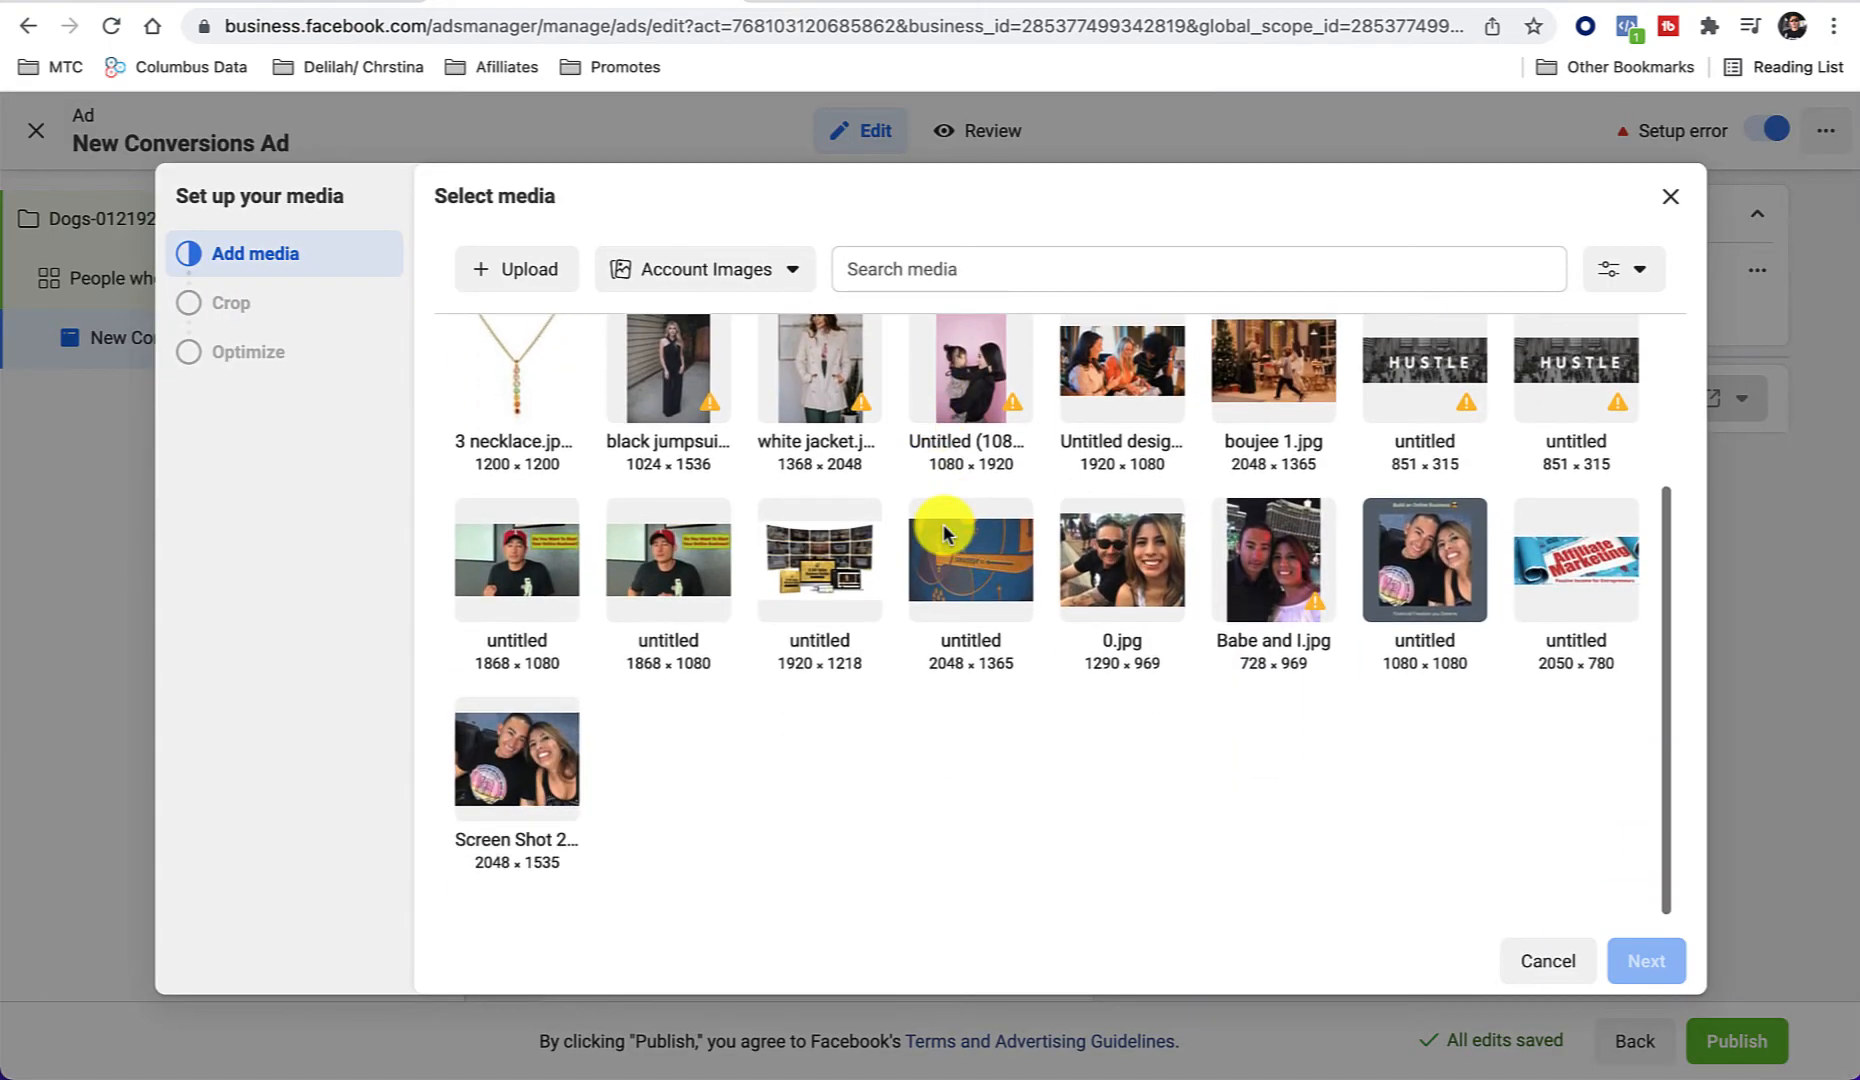
scroll(945, 535, "up", 5)
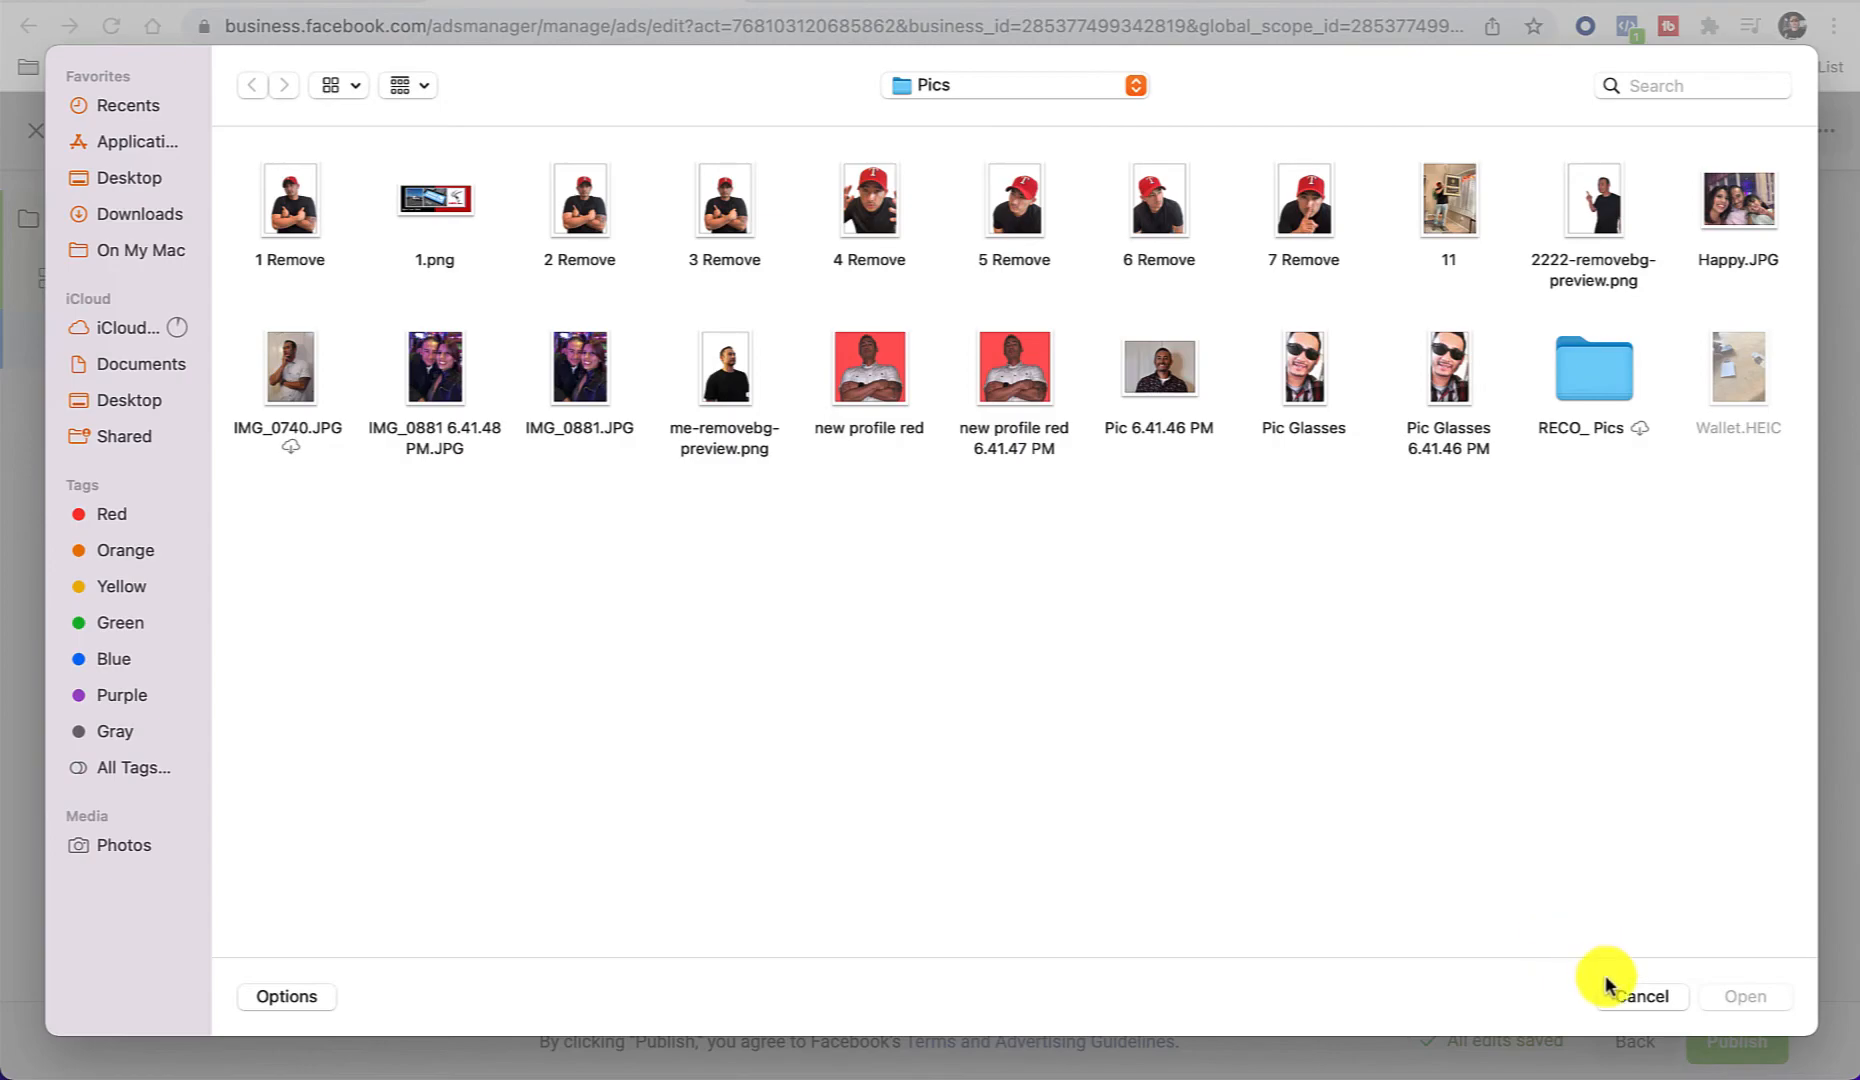
left_click(1634, 996)
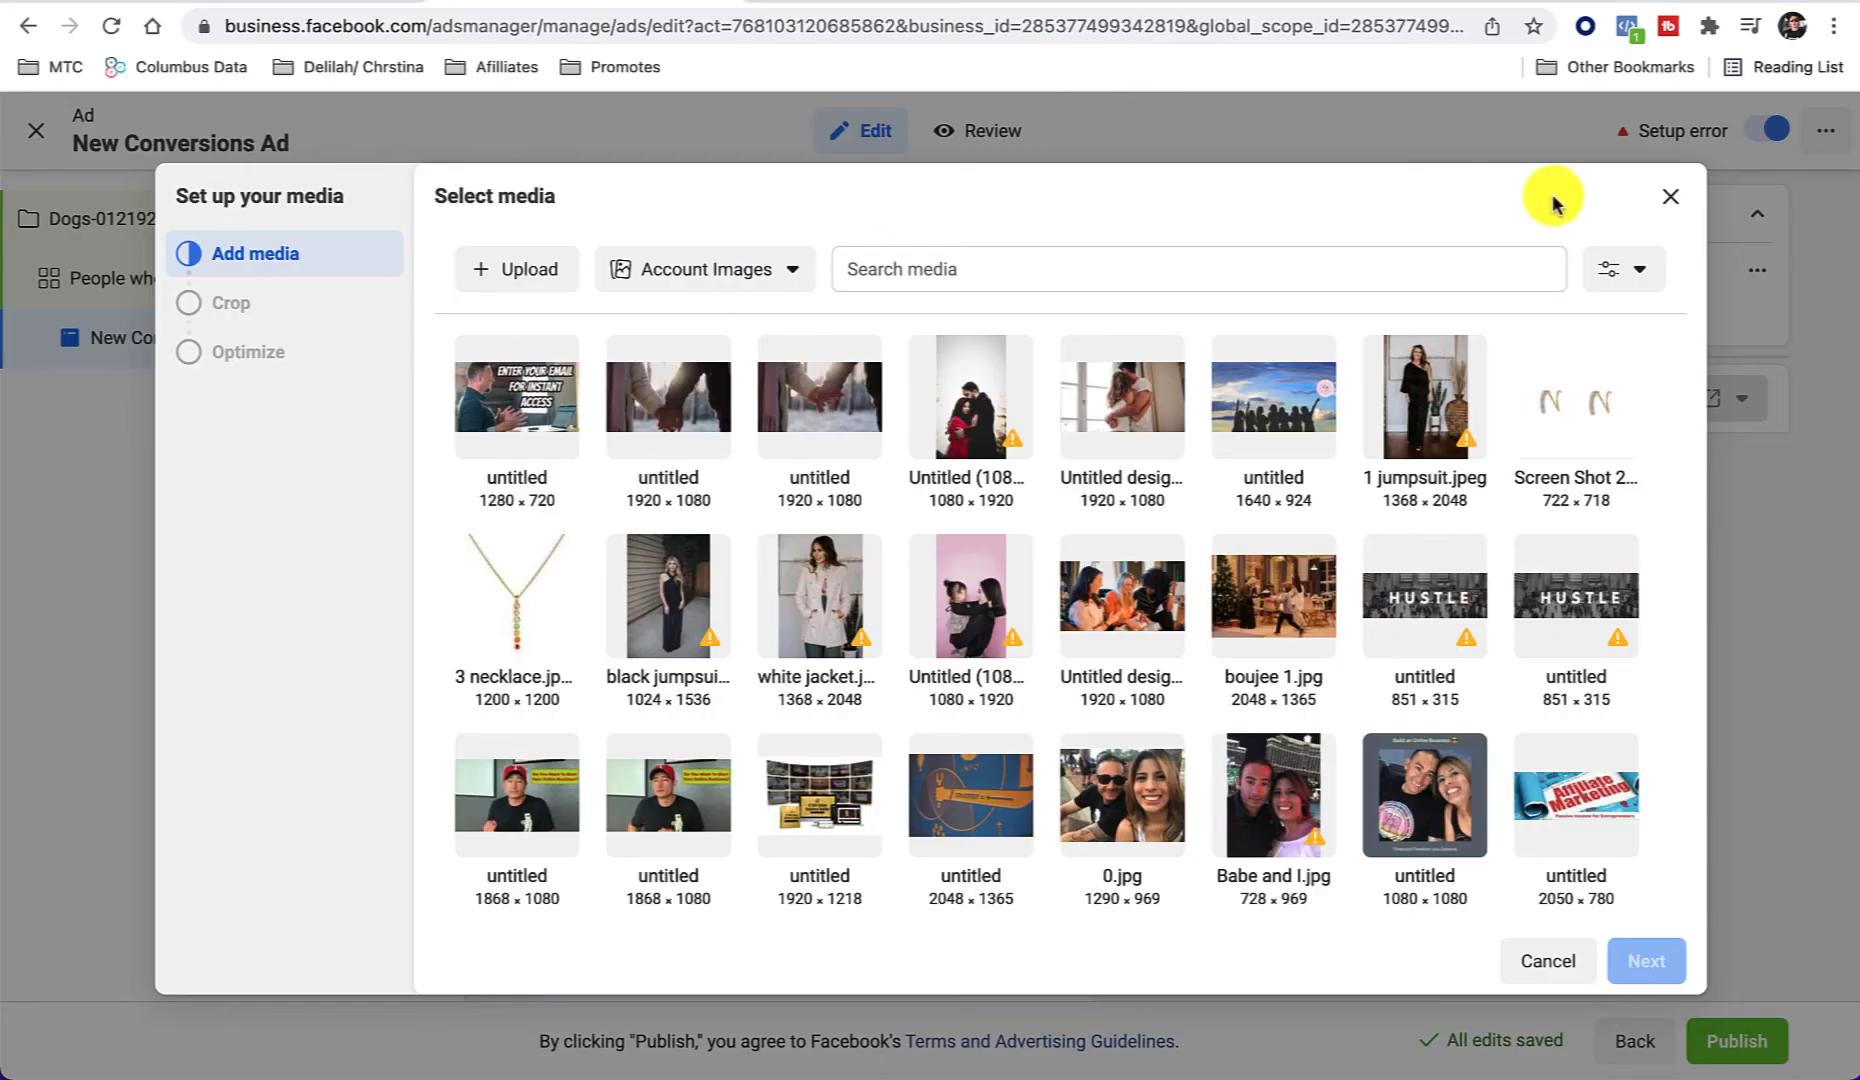
left_click(1670, 196)
Step: Switch back to Canva, apply the Arctic effect to the photo and download the design as a PNG
left_click(1183, 5)
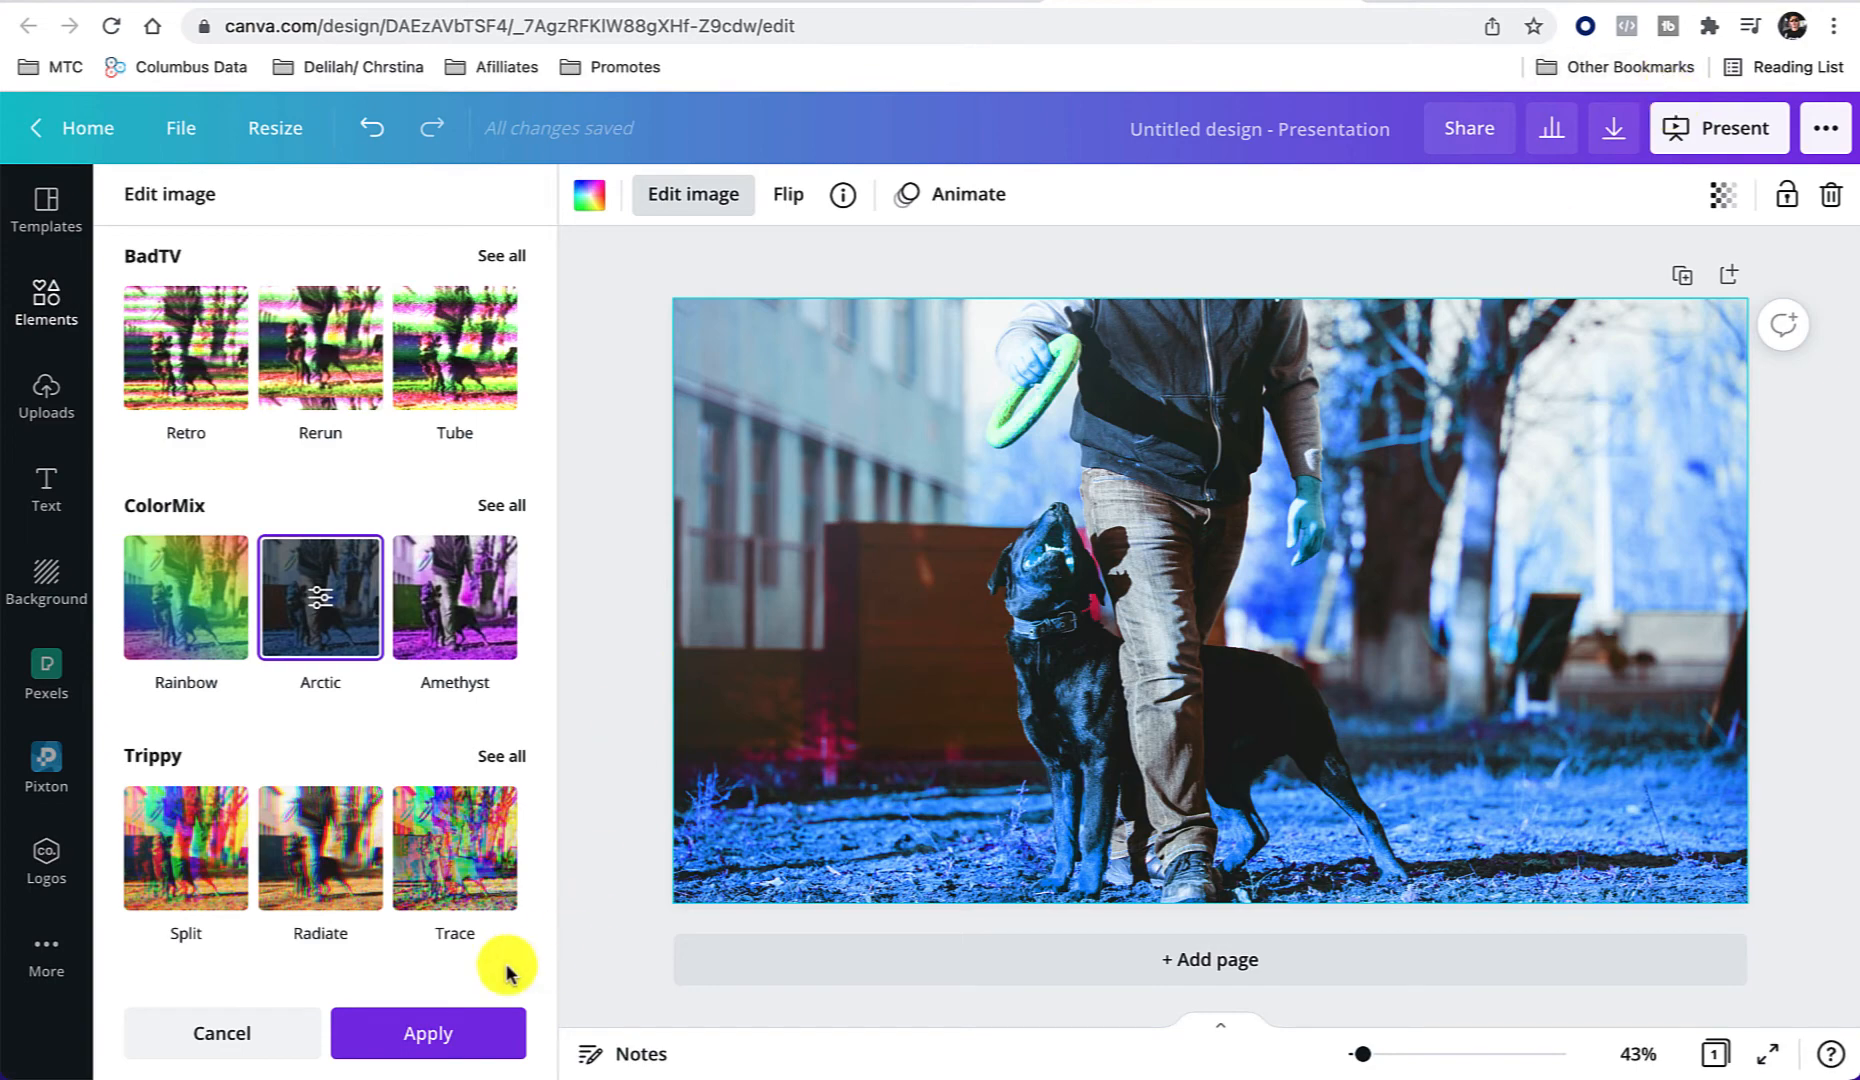
left_click(457, 1036)
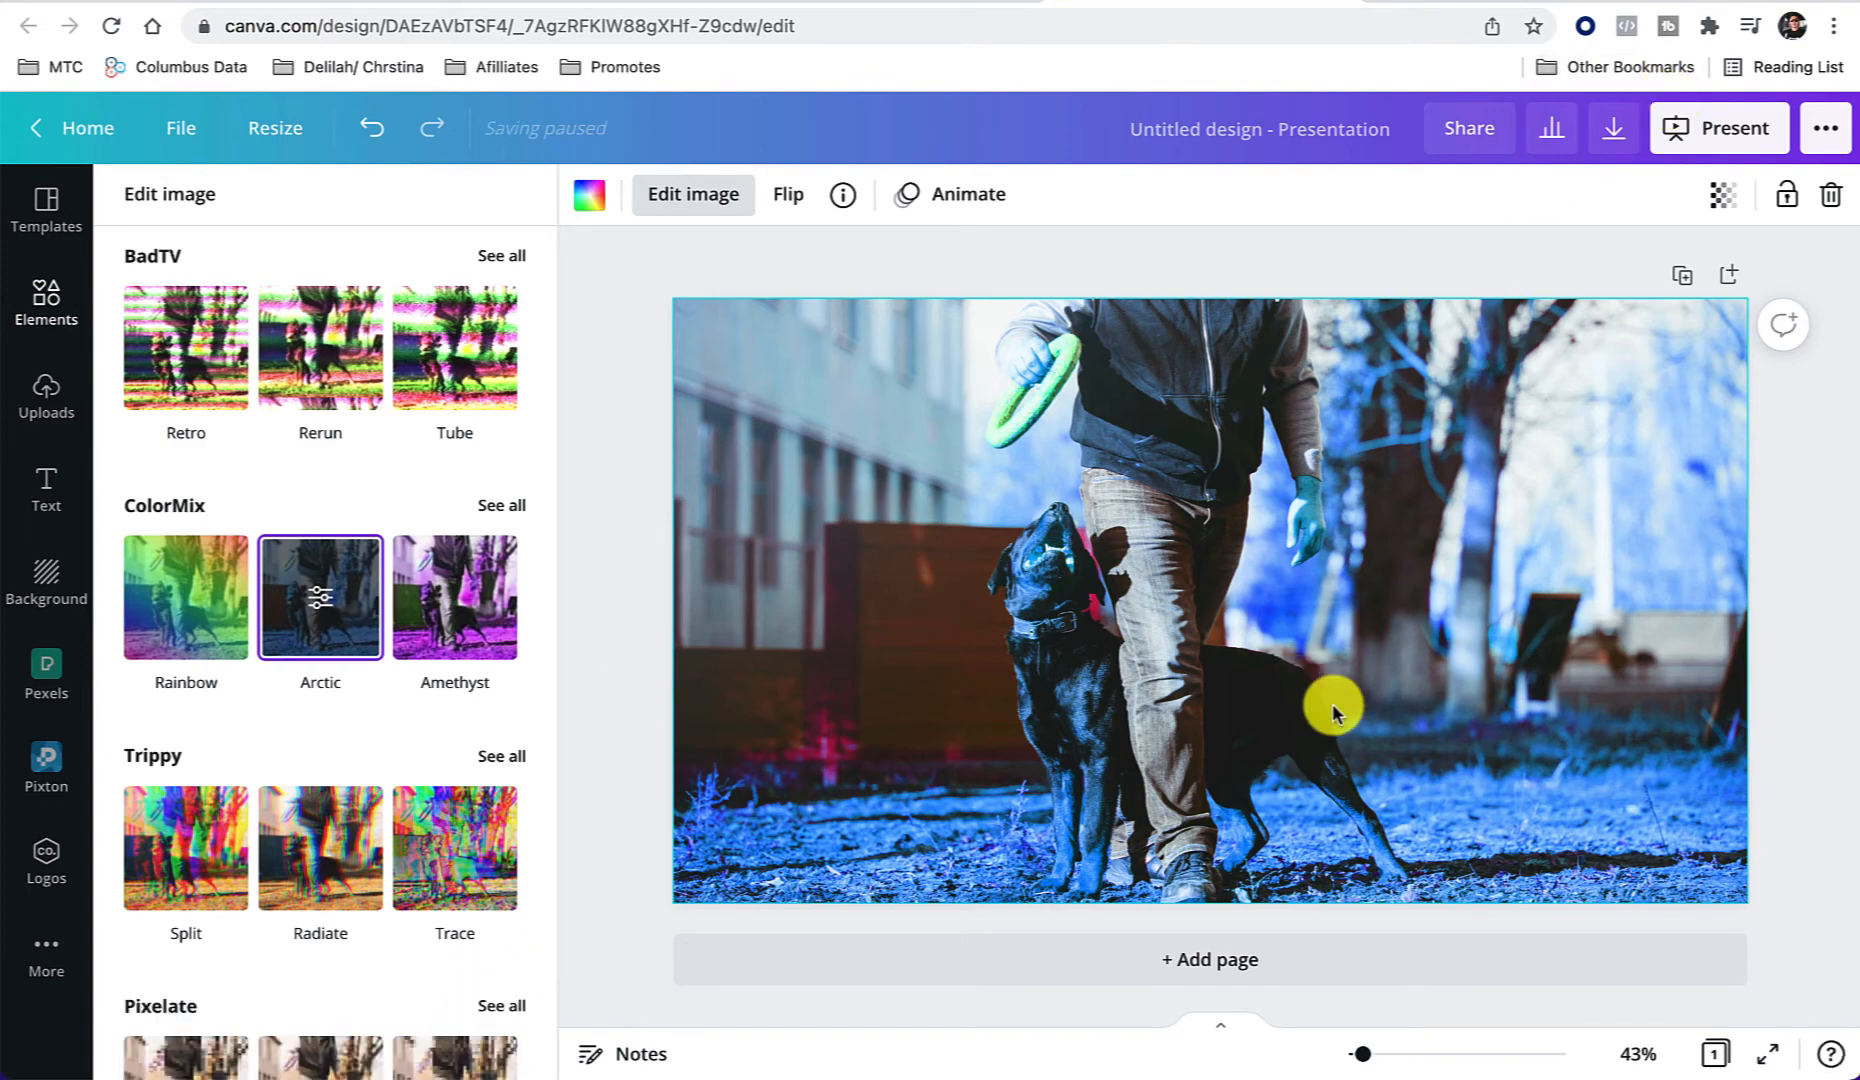
left_click(1613, 128)
left_click(1545, 307)
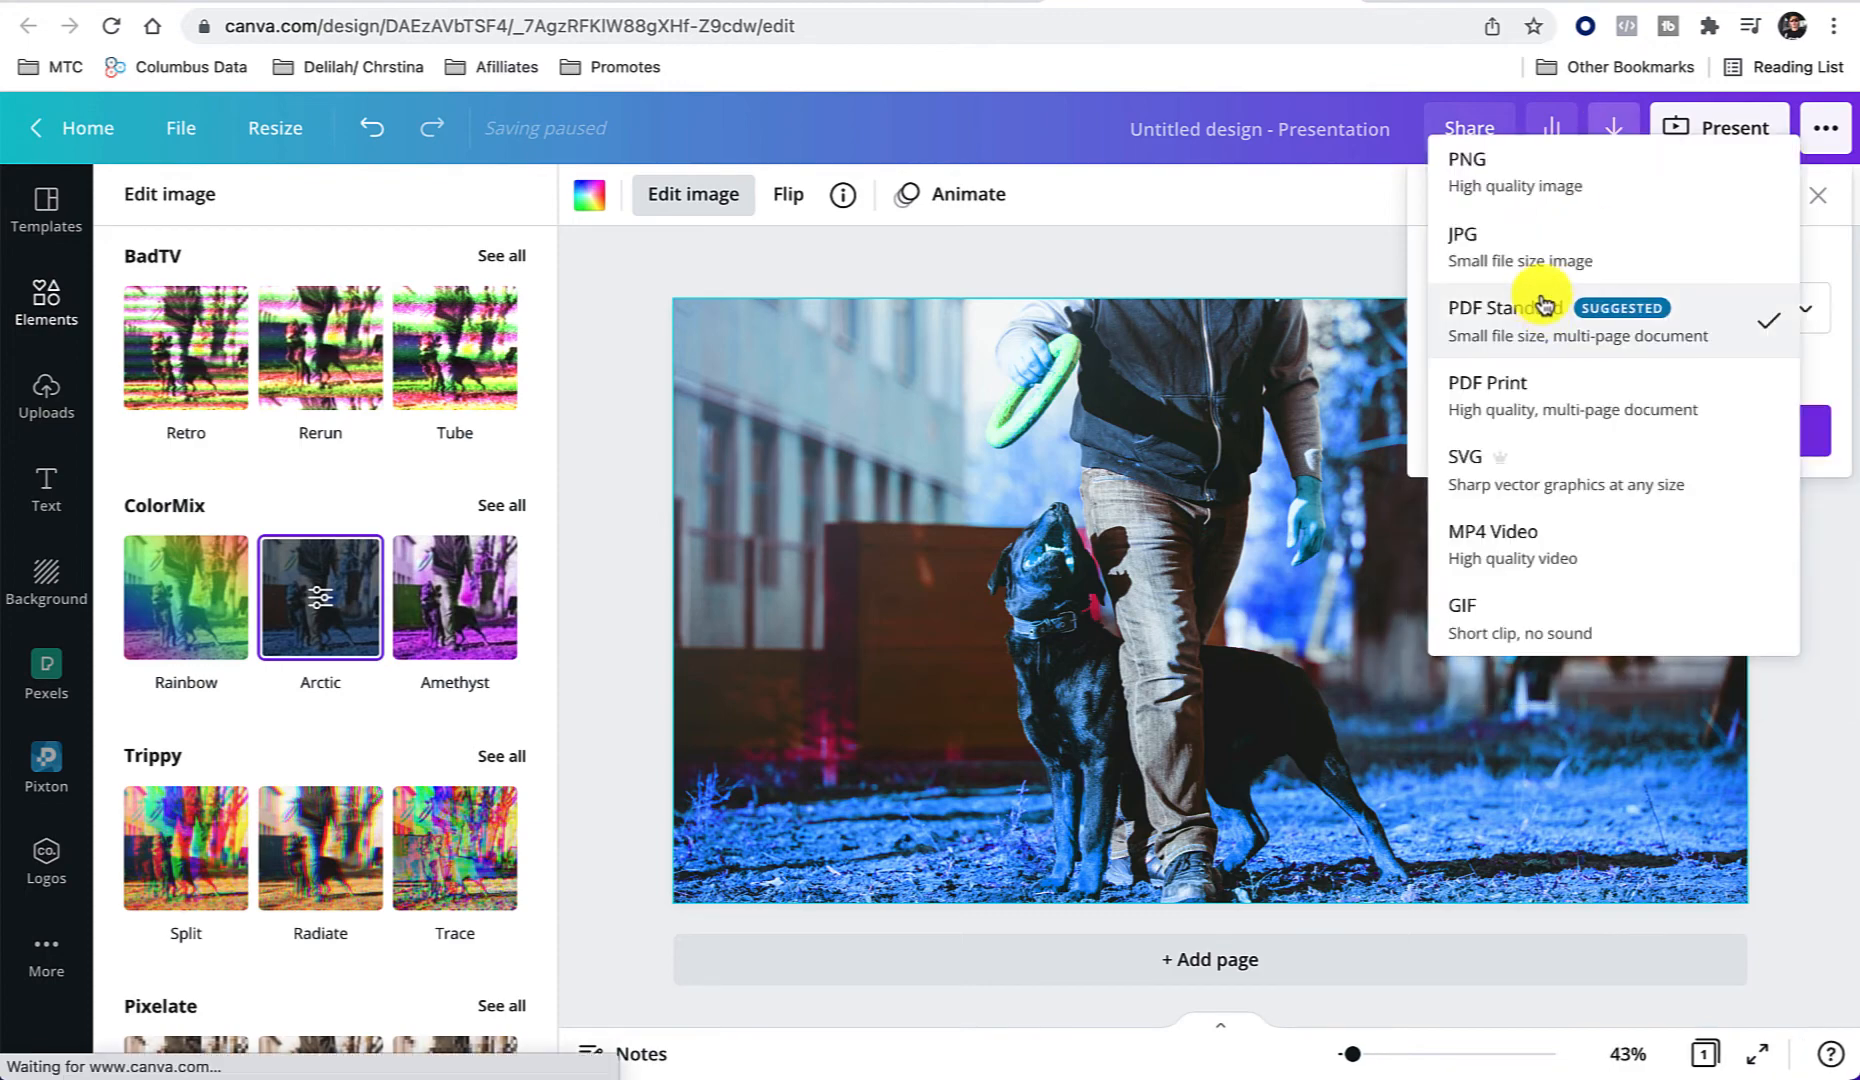
left_click(1494, 172)
left_click(1571, 622)
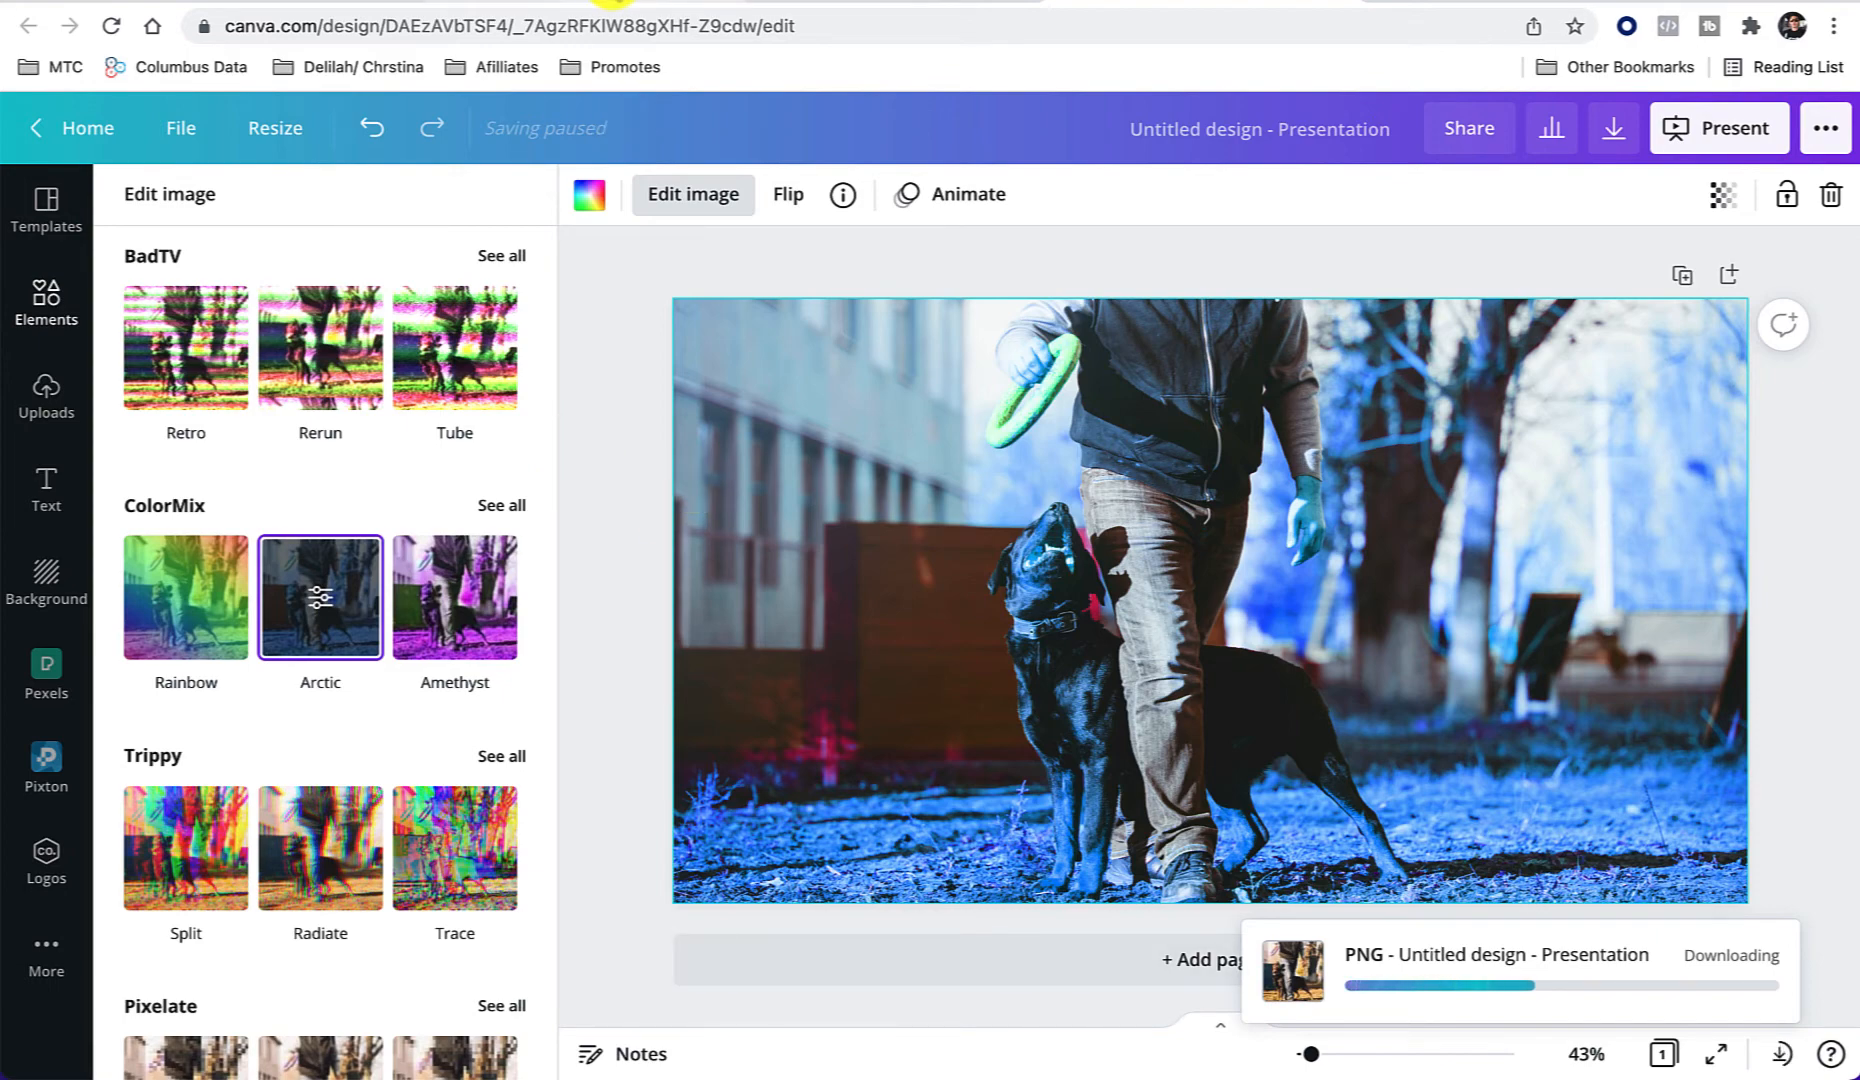
Step: Switch back to Facebook Ads Manager and upload Untitled design (32).png from Downloads as the ad's image
left_click(612, 2)
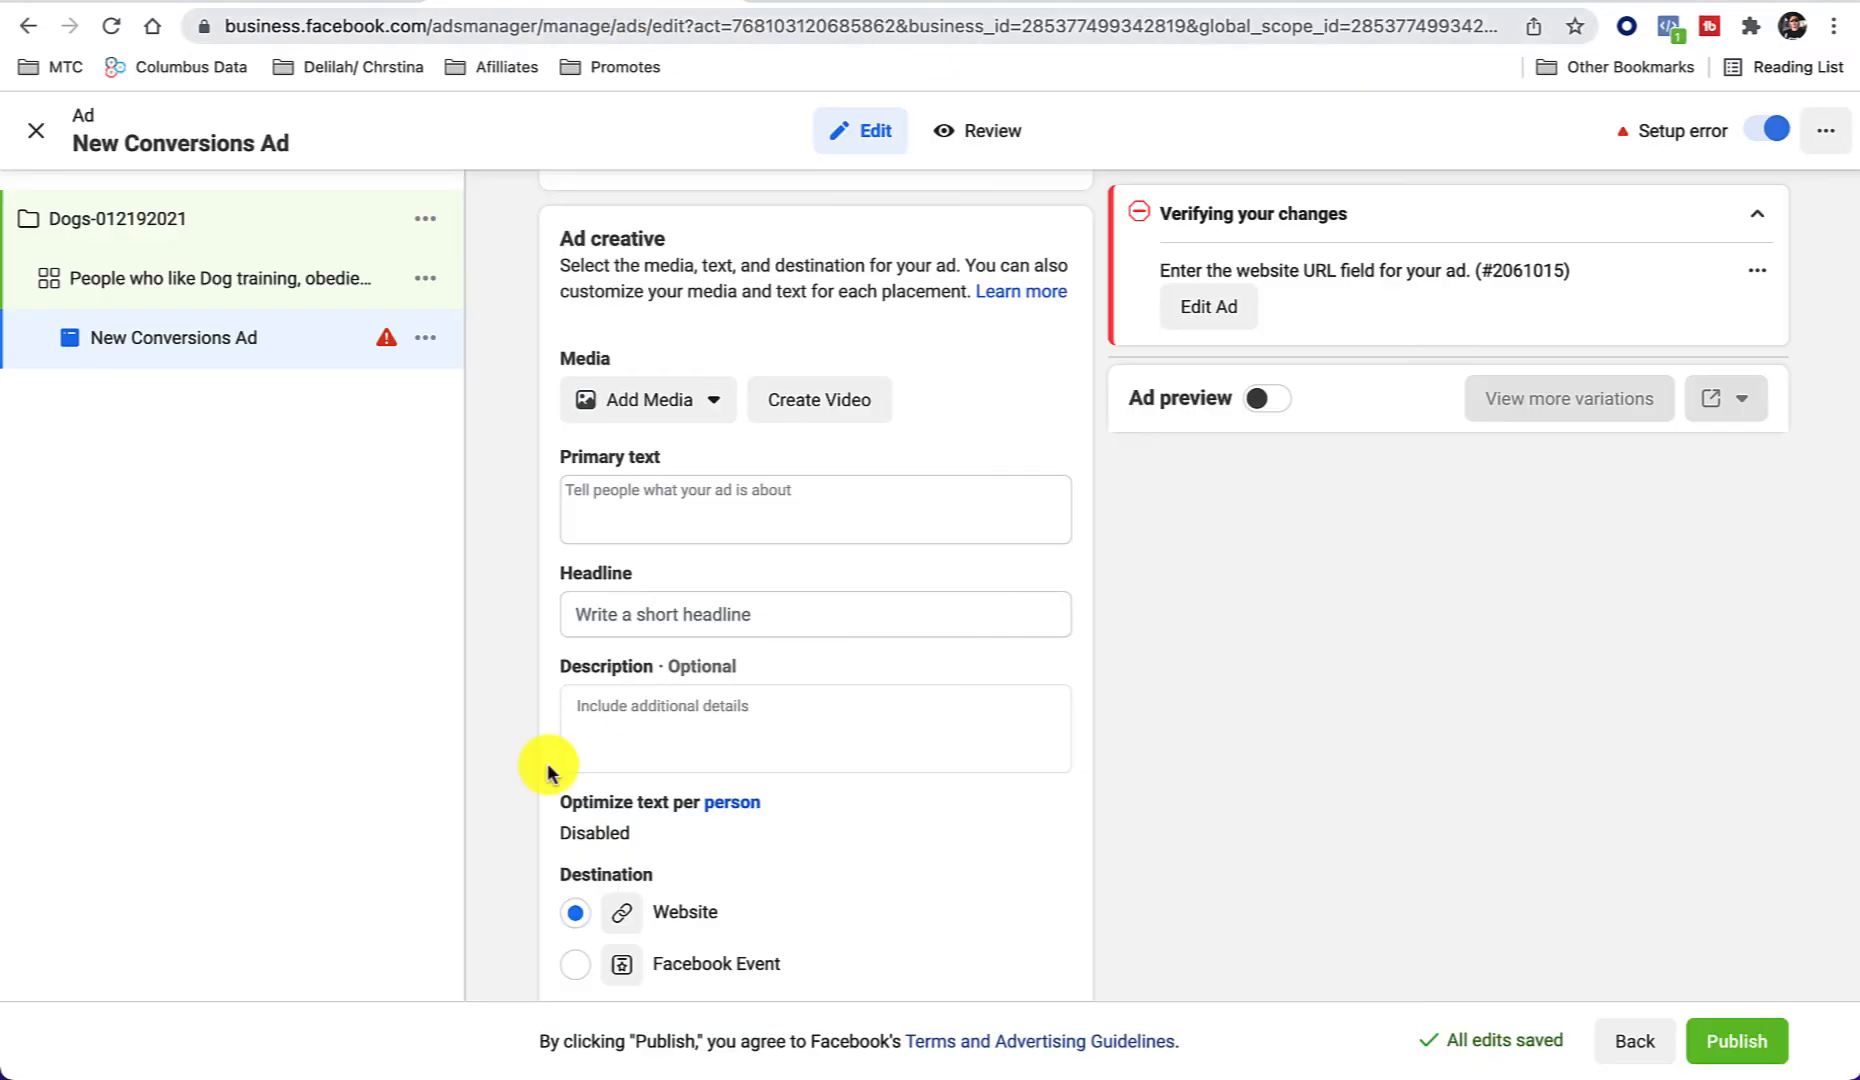
scroll(556, 519, "up", 1)
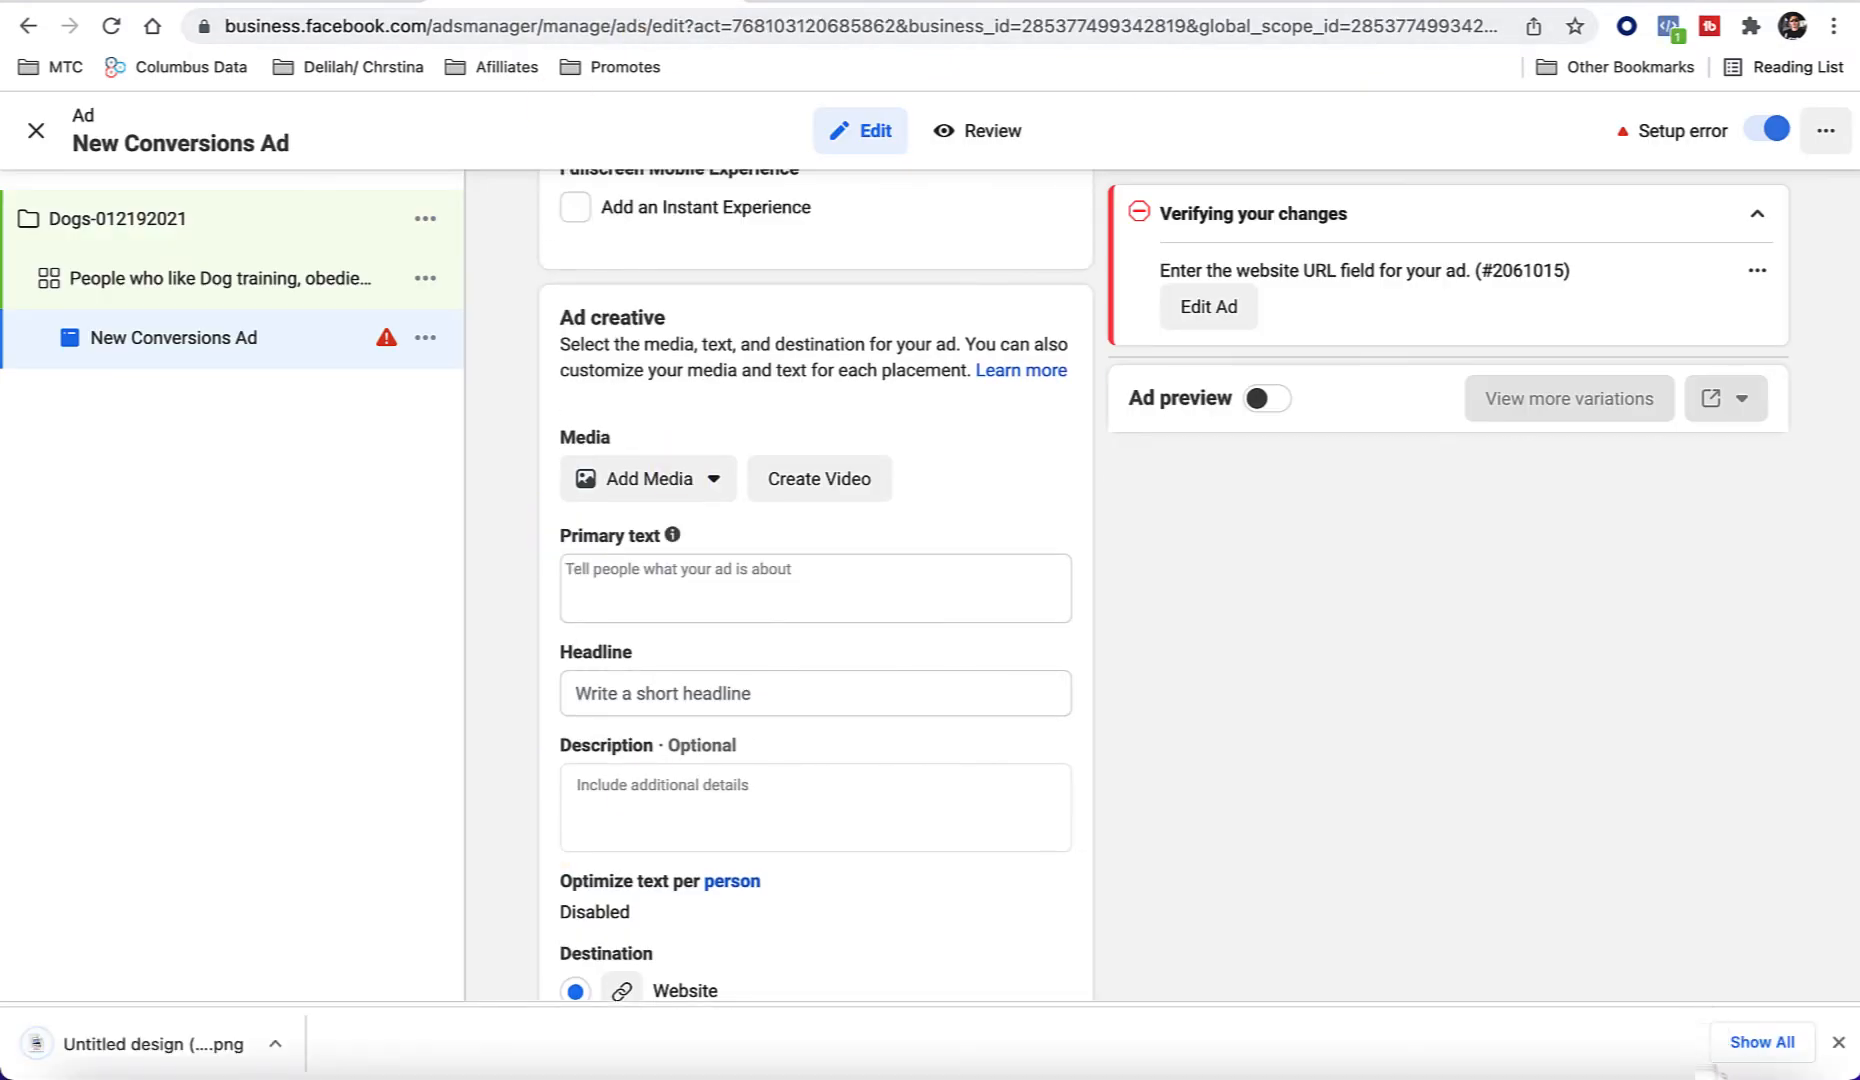
left_click(650, 488)
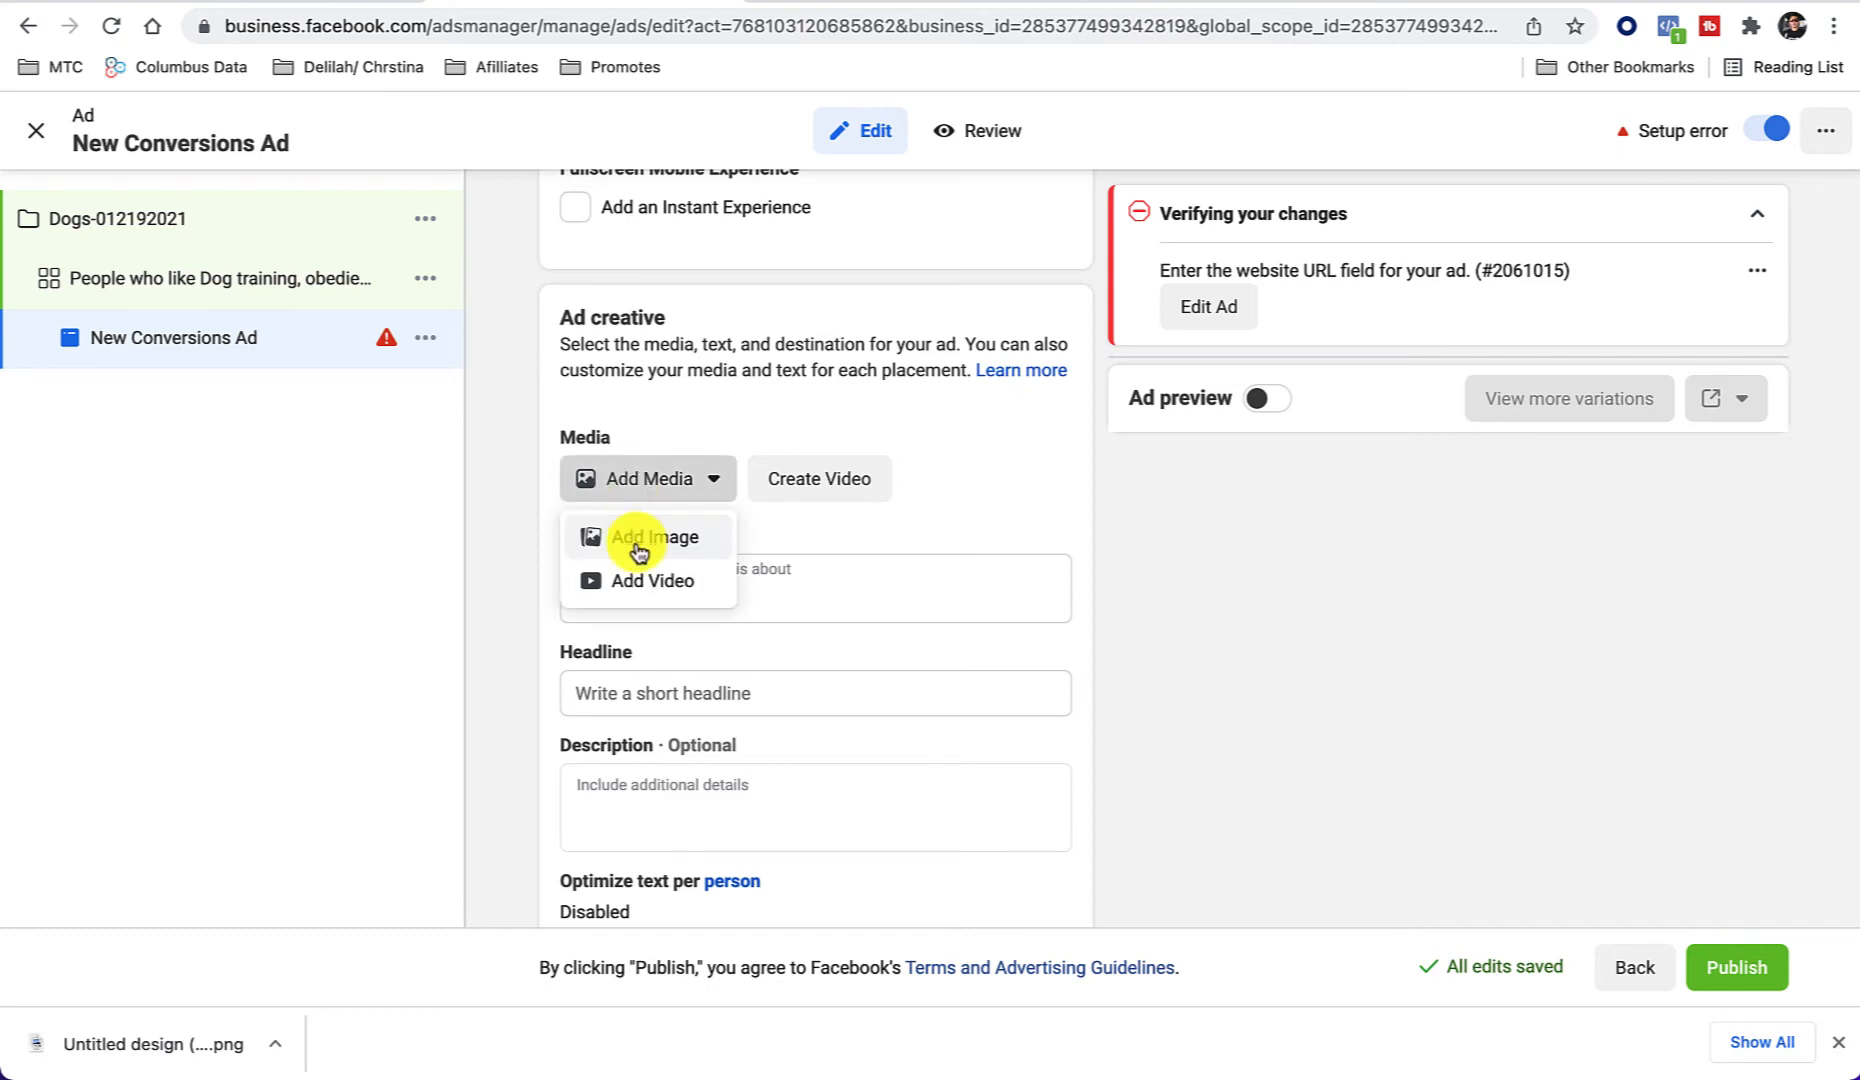
left_click(638, 553)
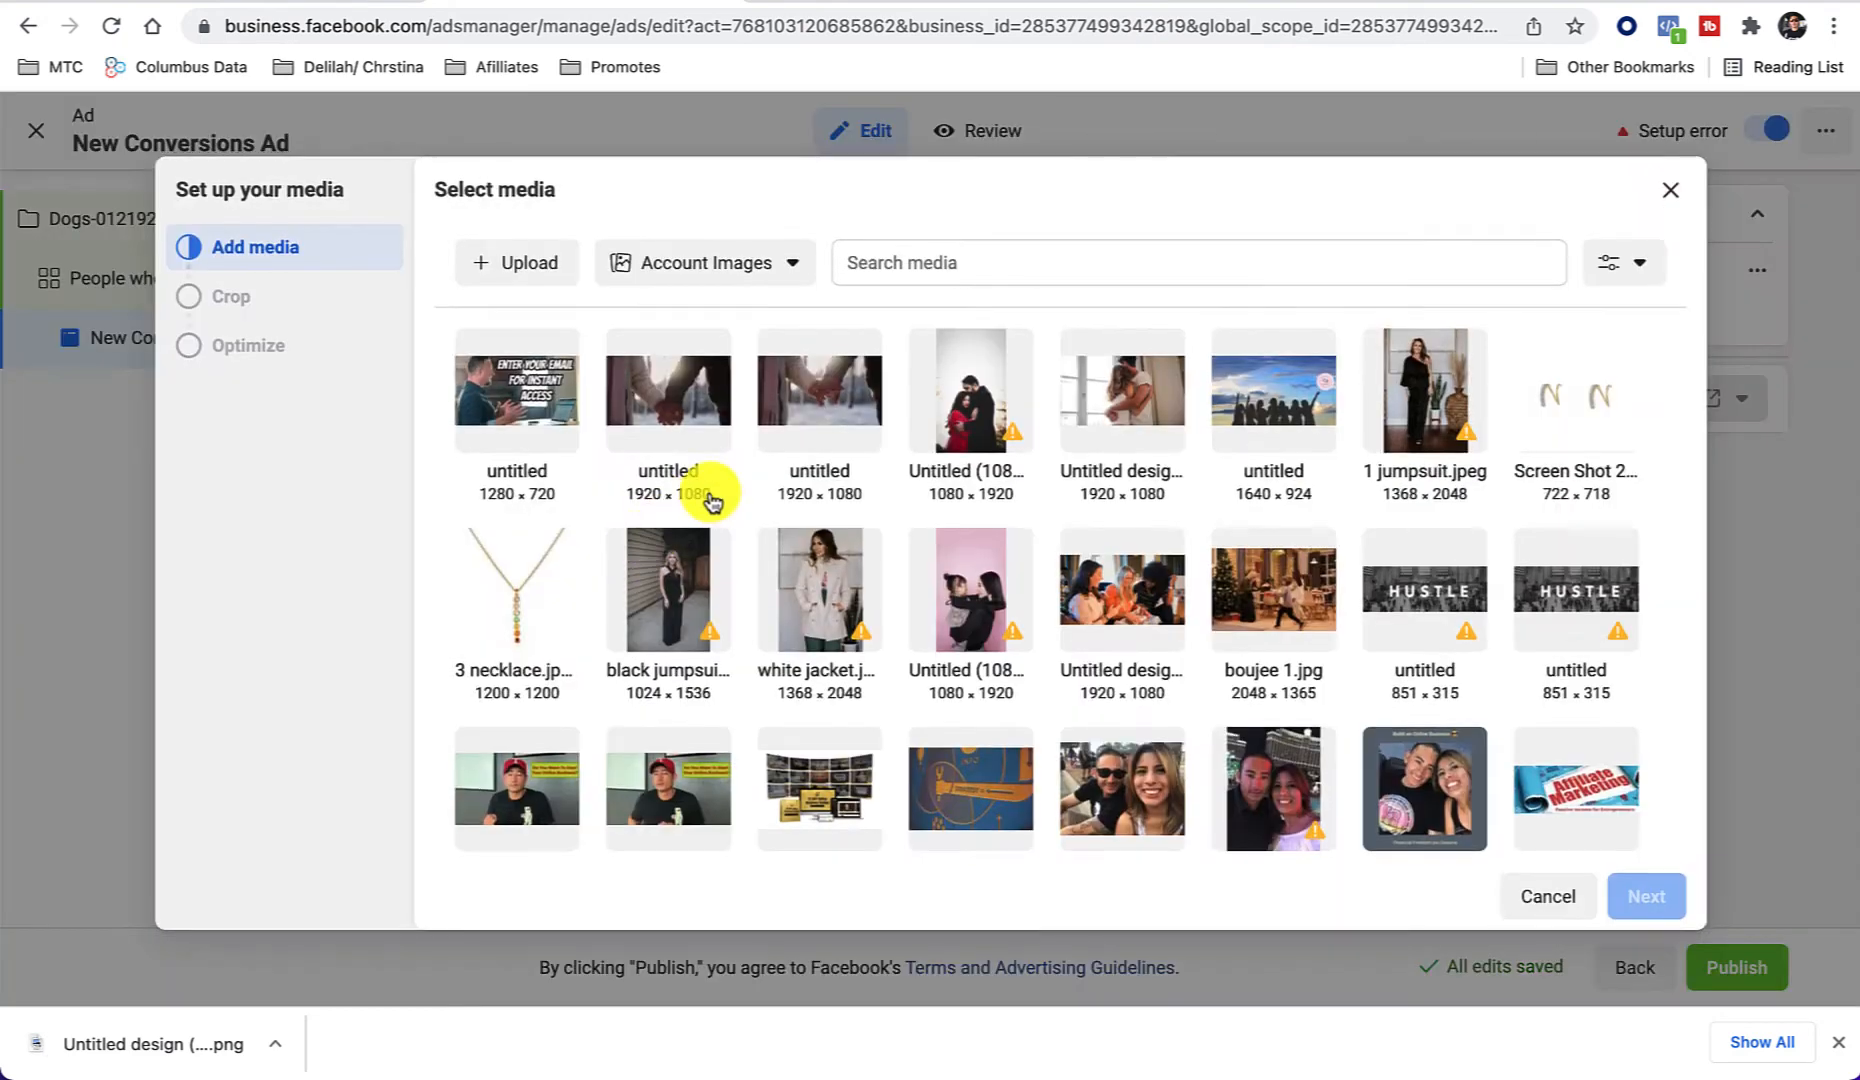
left_click(512, 272)
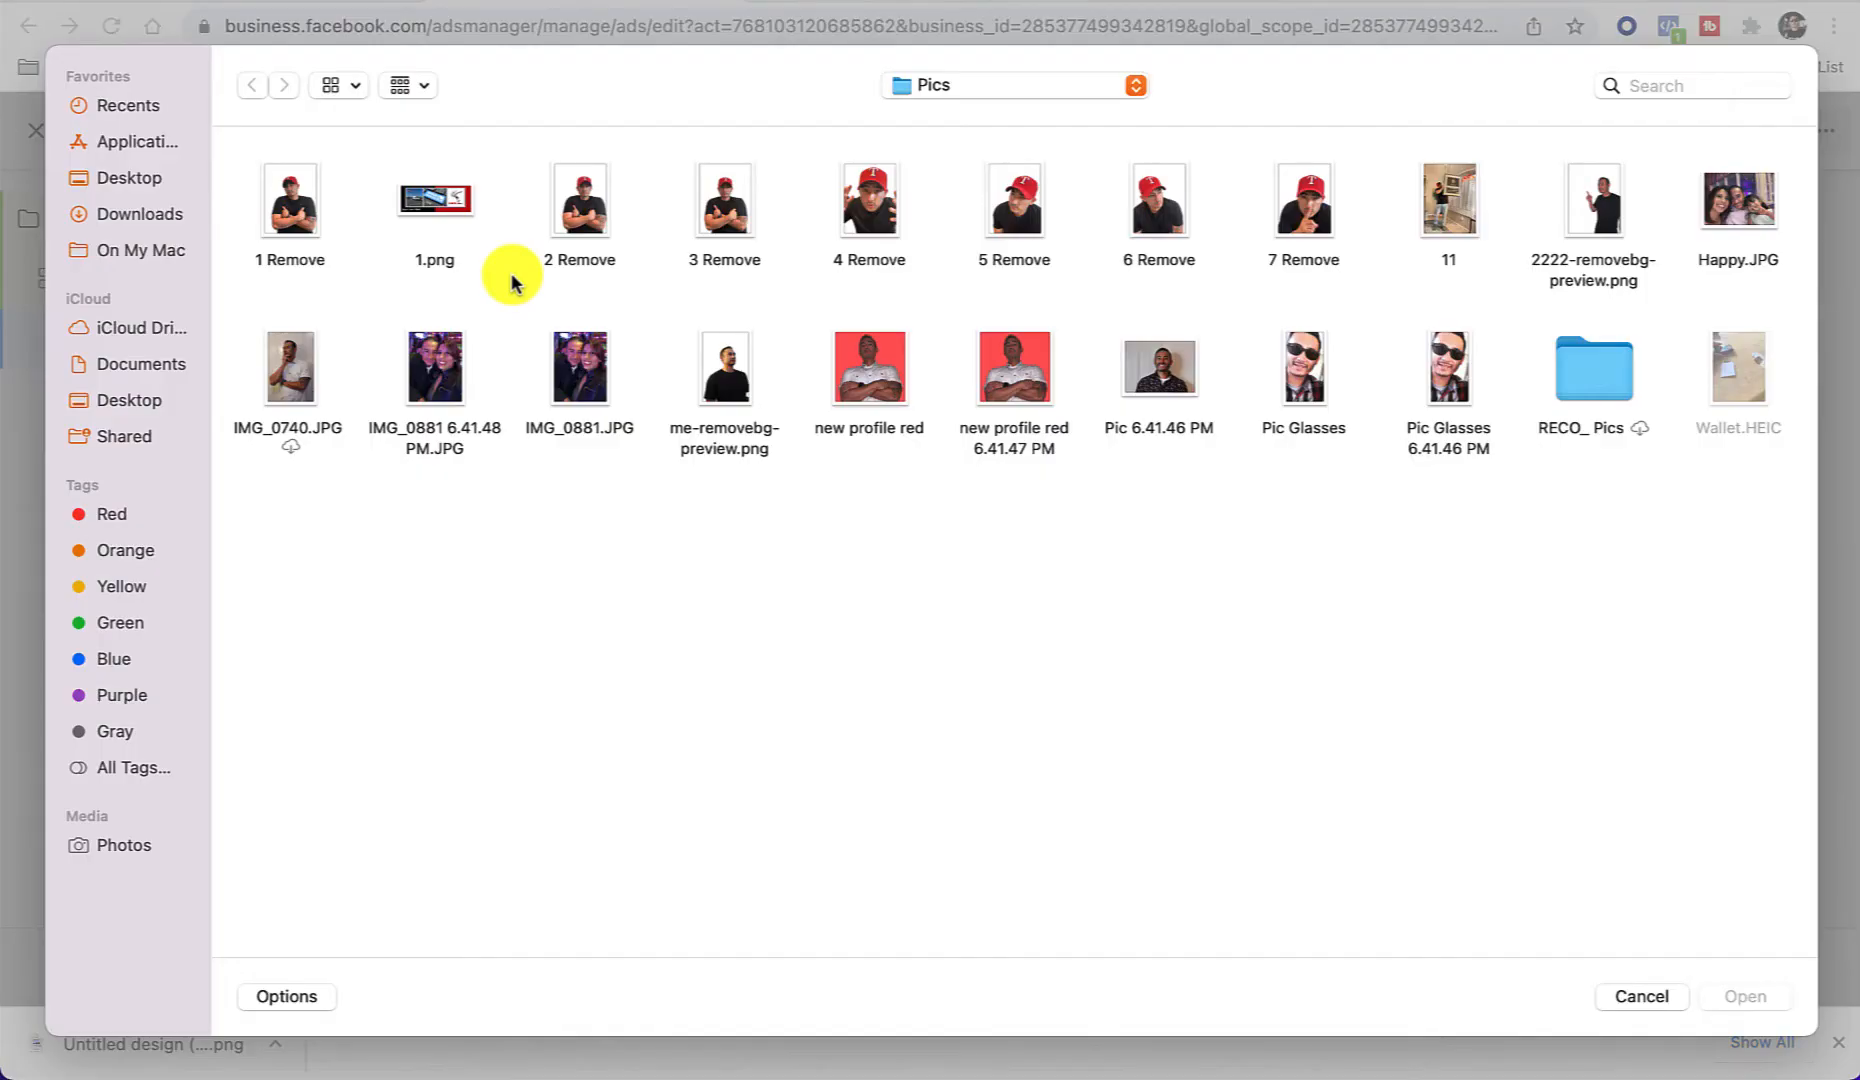
left_click(140, 218)
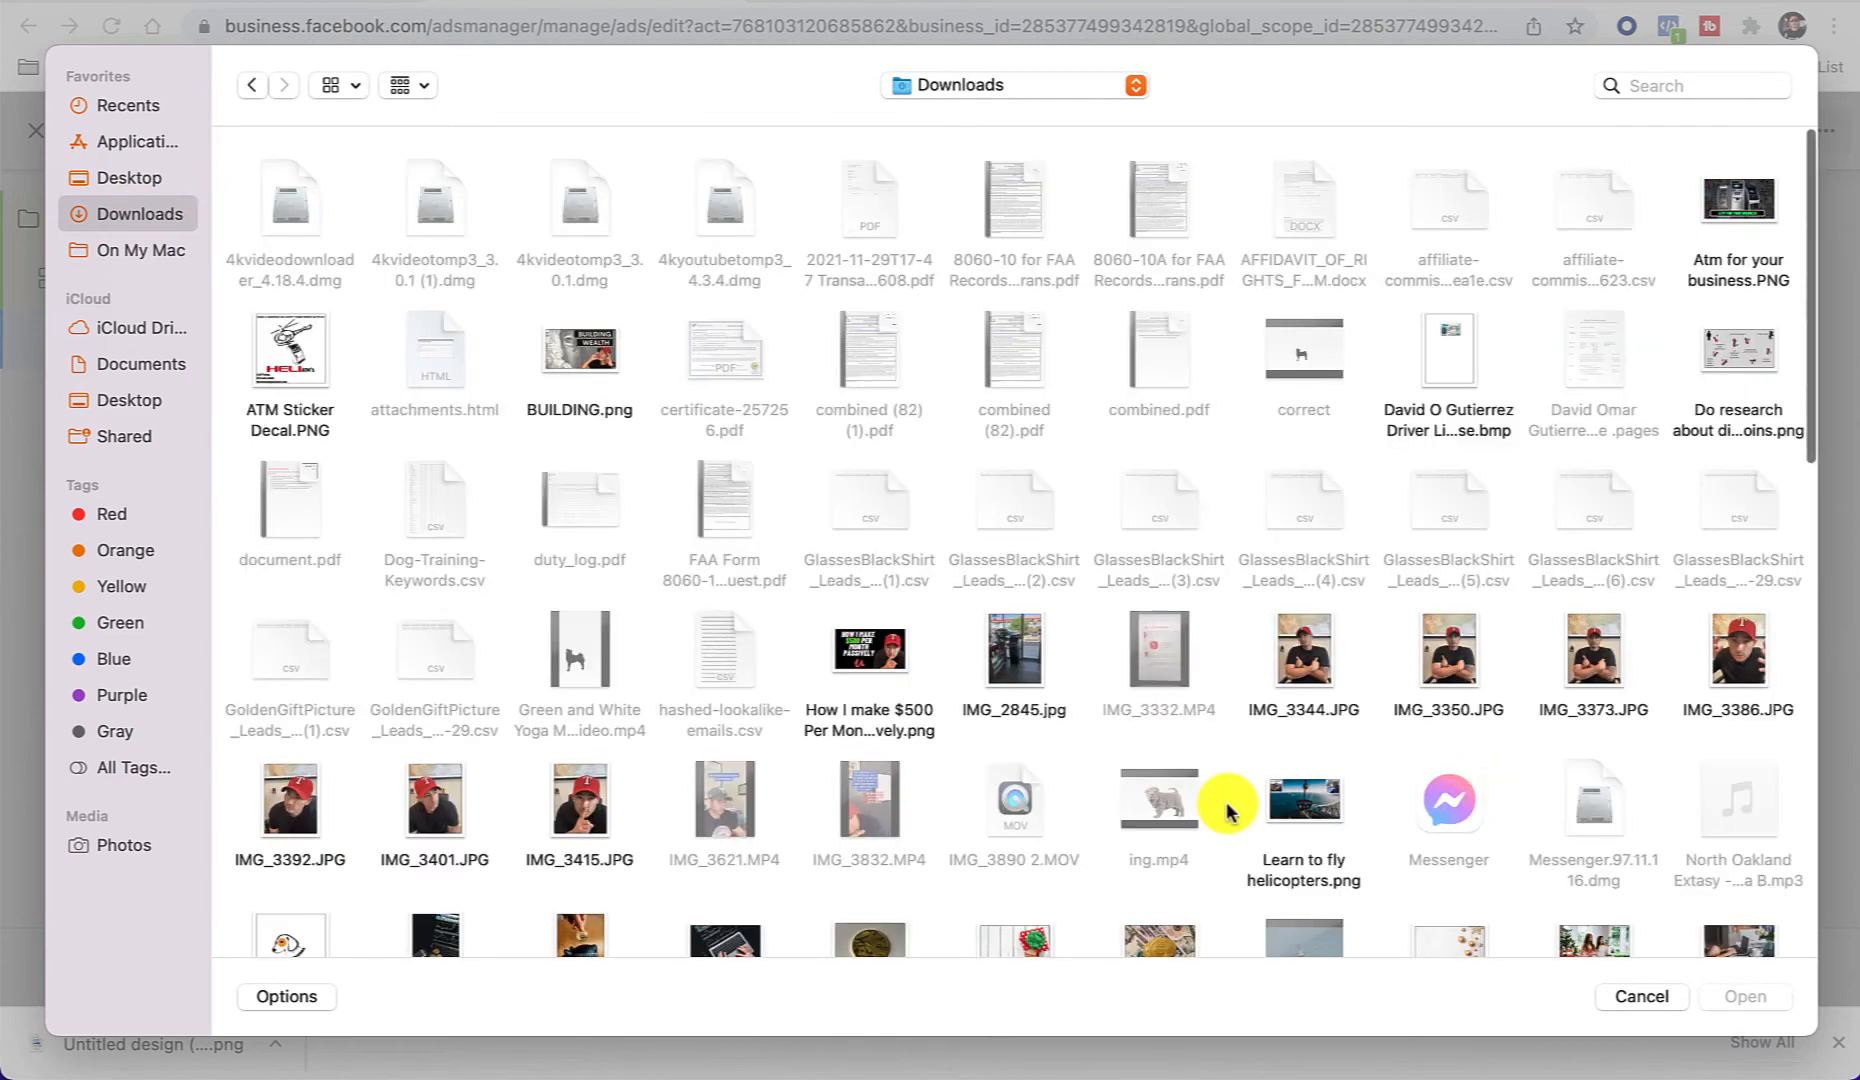
scroll(1229, 812, "down", 1)
scroll(1228, 810, "down", 15)
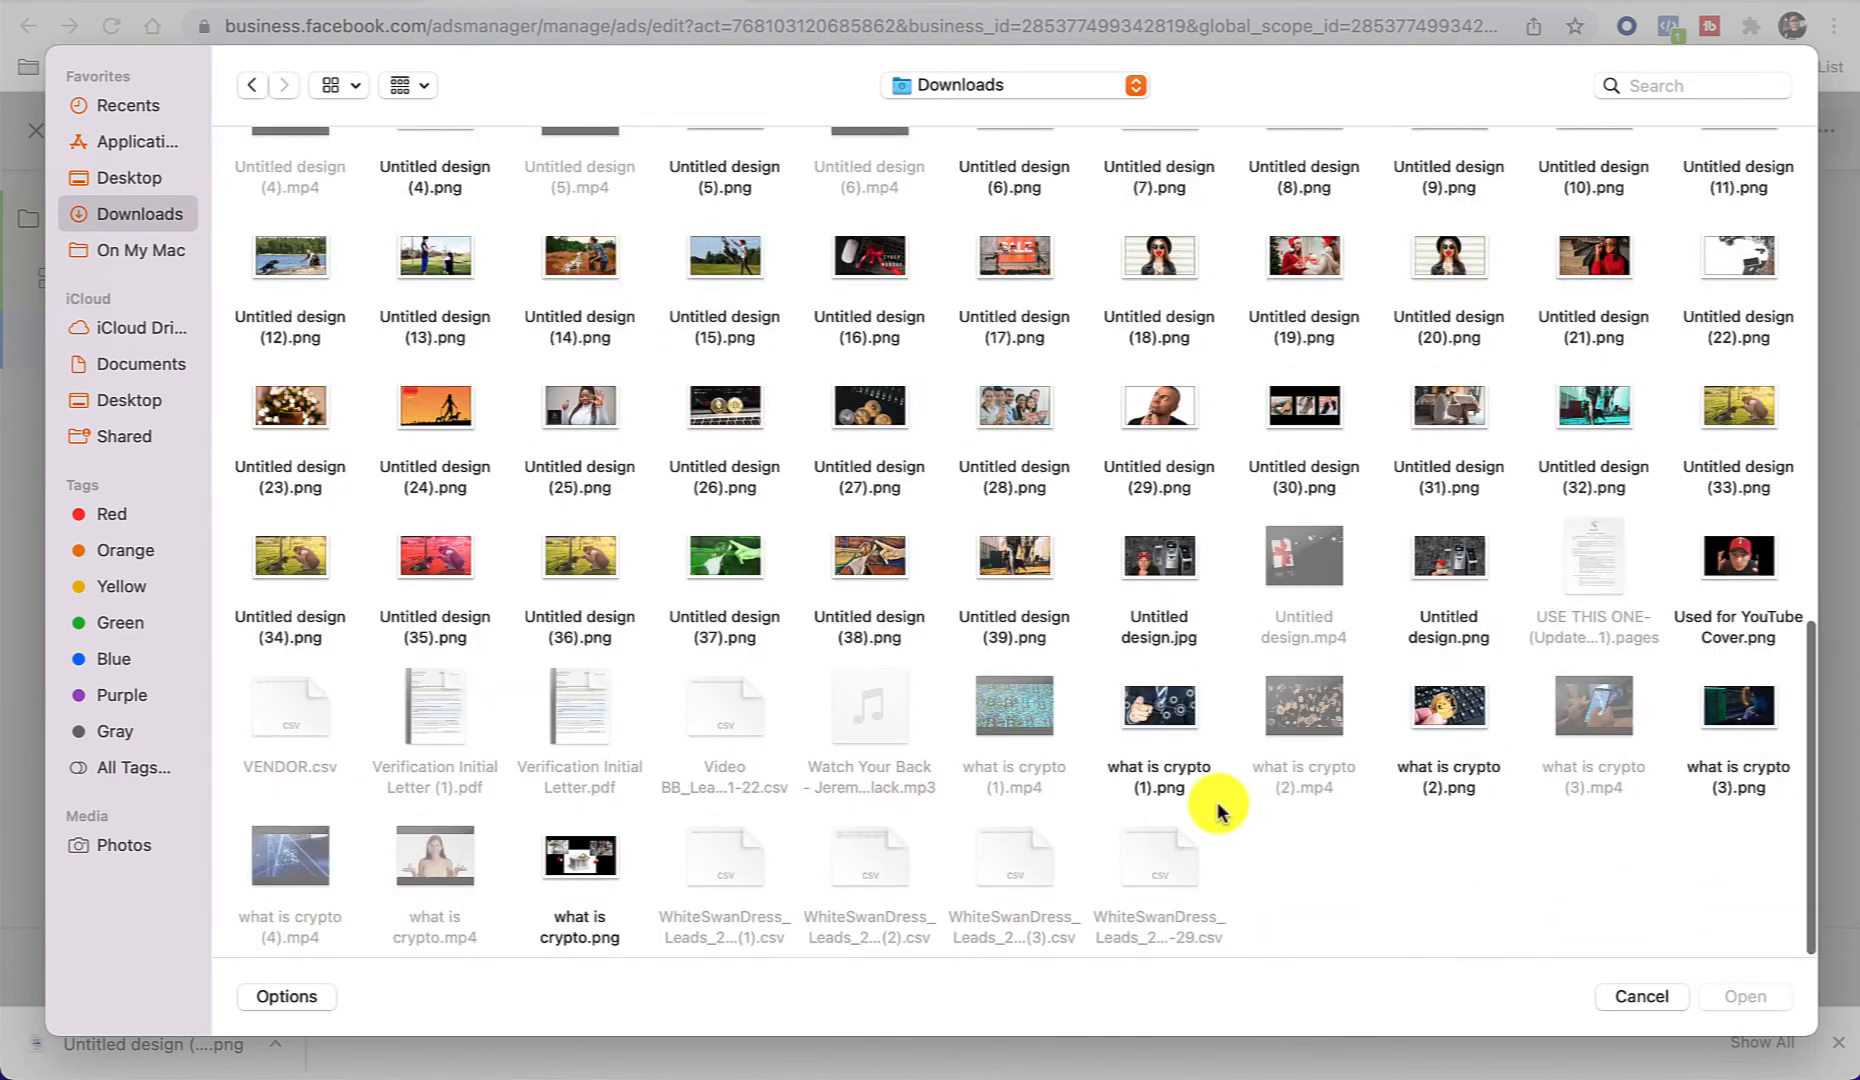
left_click(1583, 420)
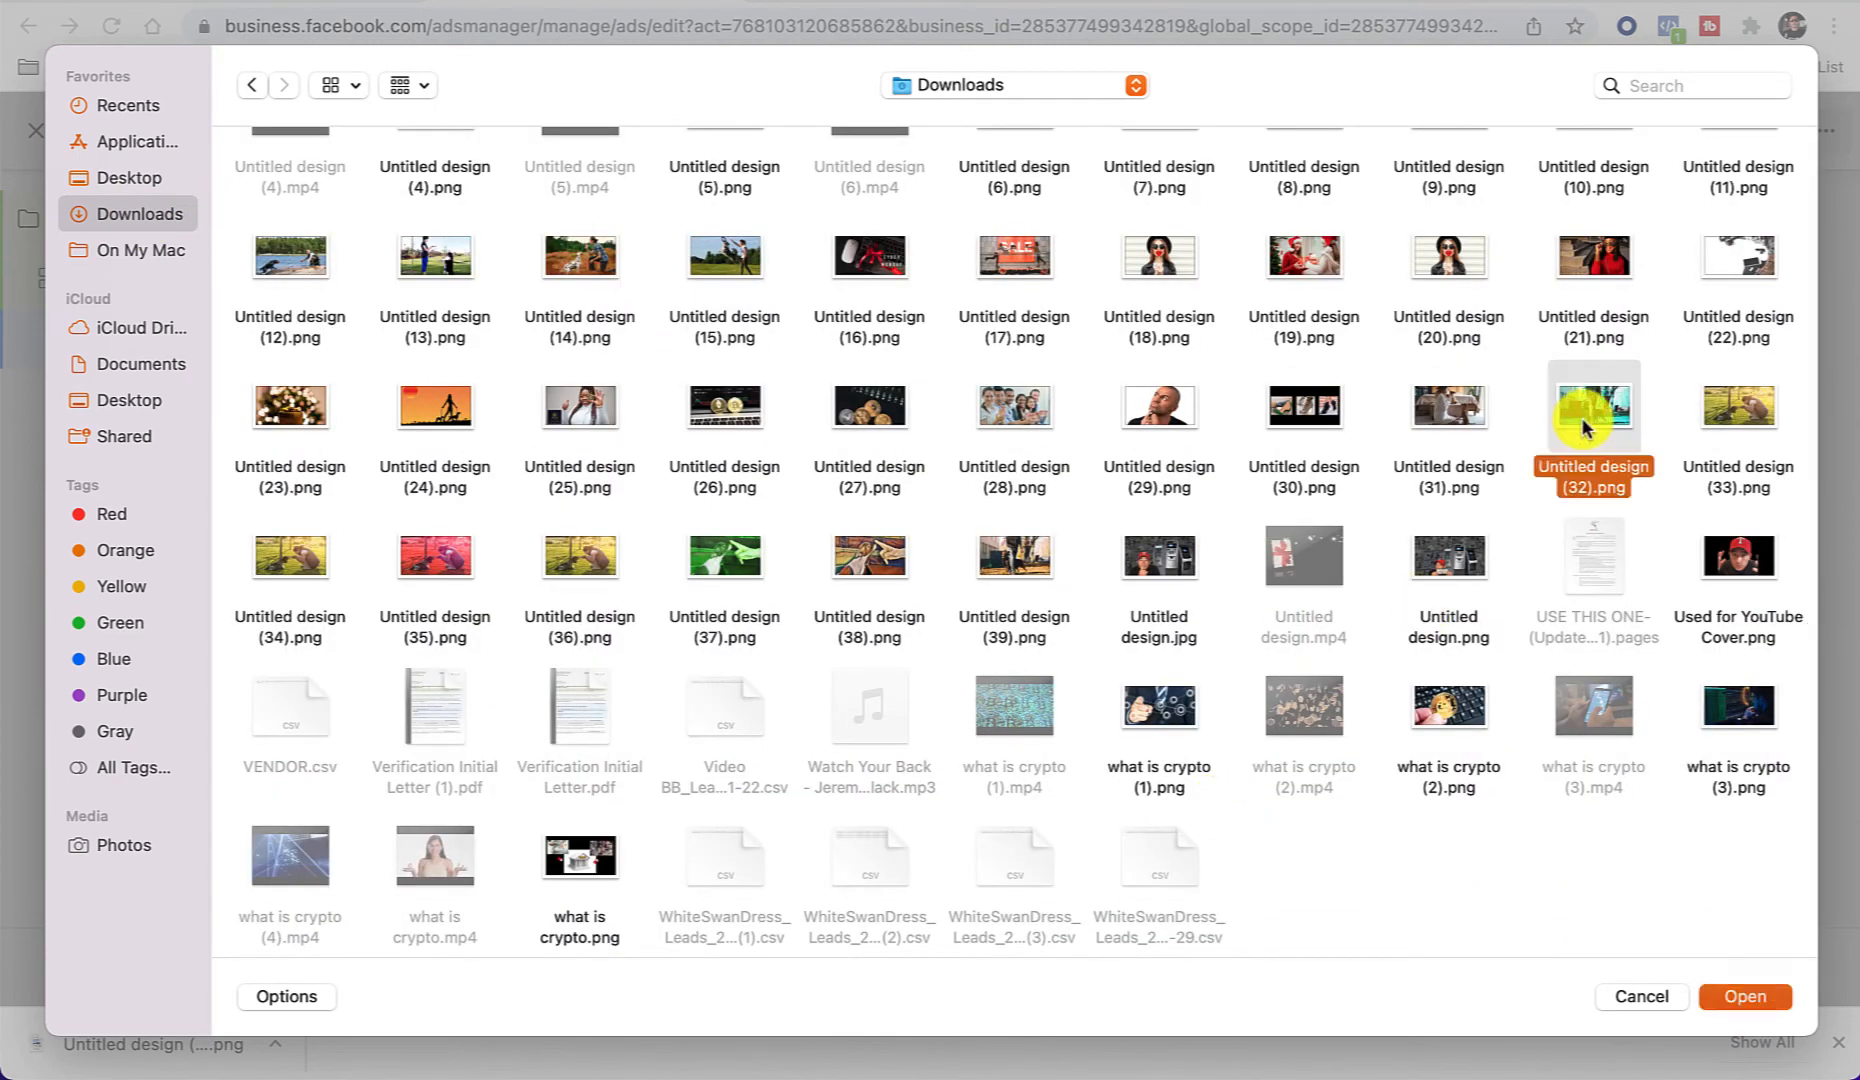
double_click(1583, 422)
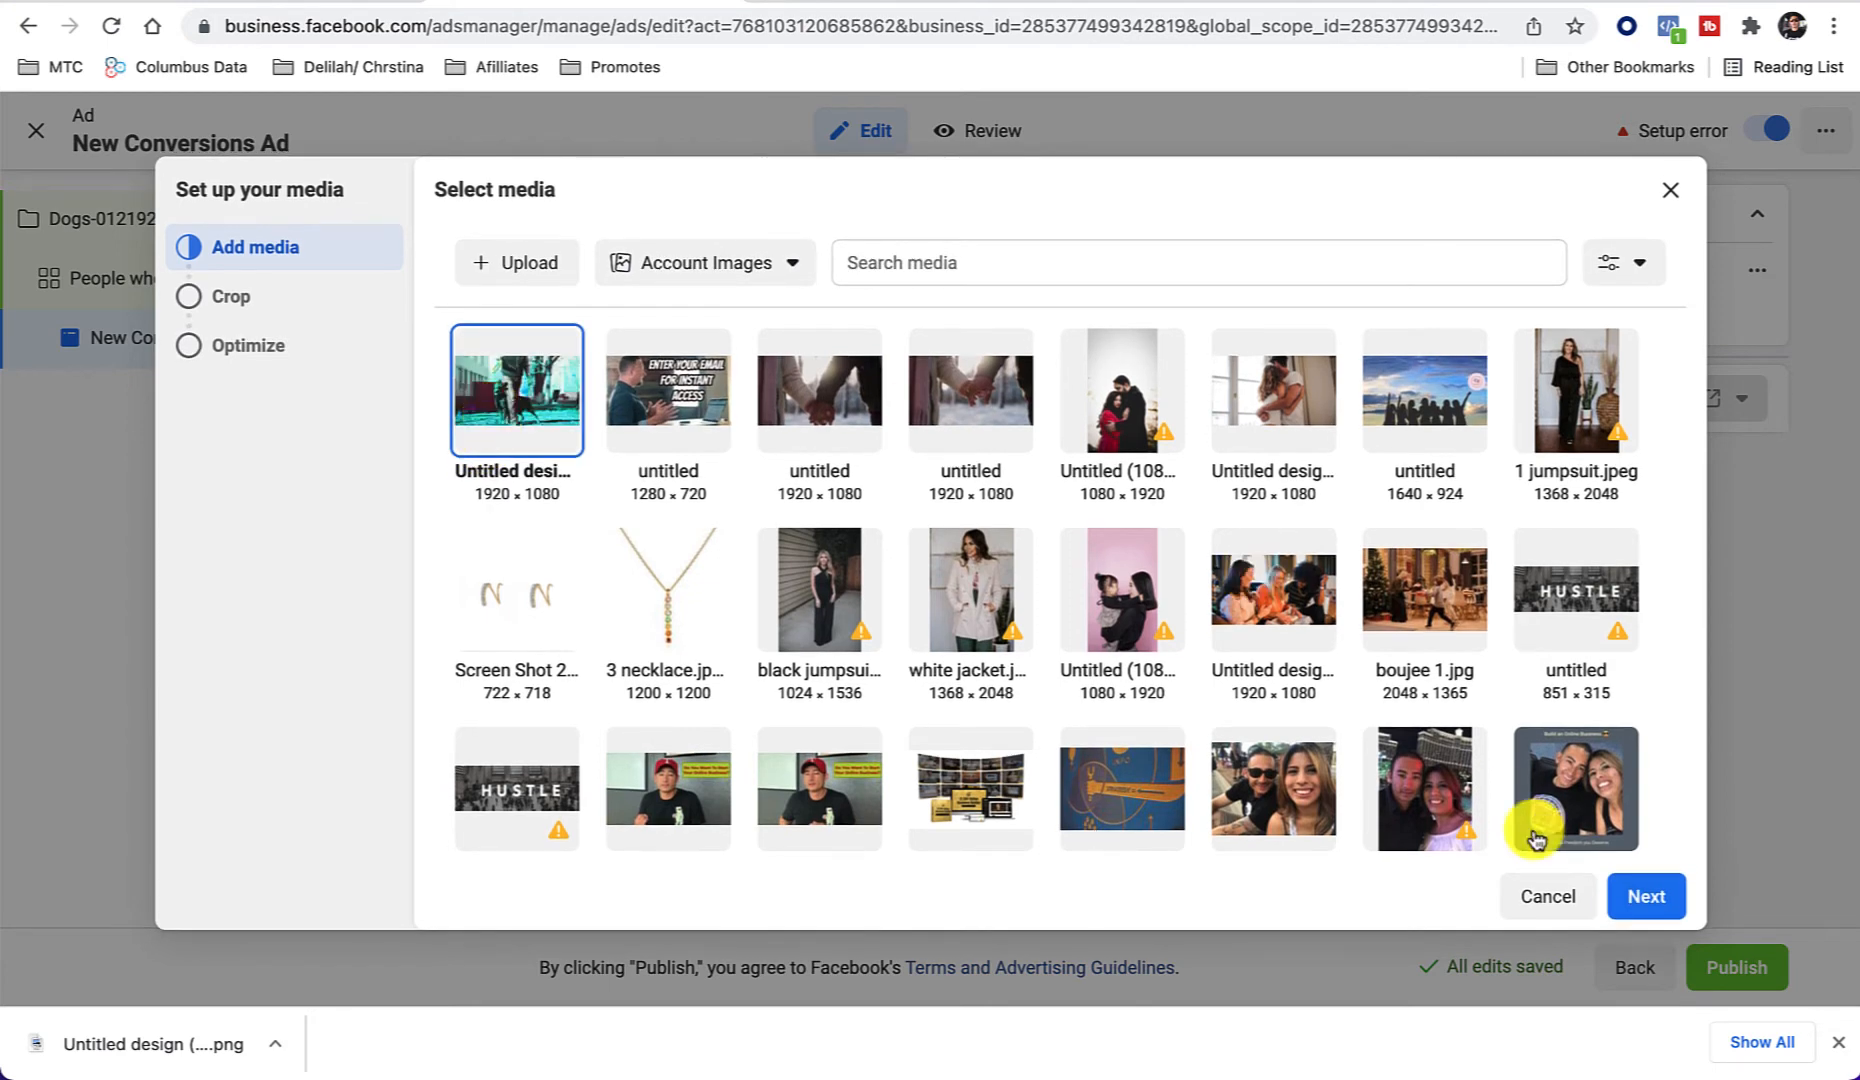
Step: Crop the uploaded dog image to 1:1 for feeds and finish the media setup with enhancements allowed
left_click(1645, 892)
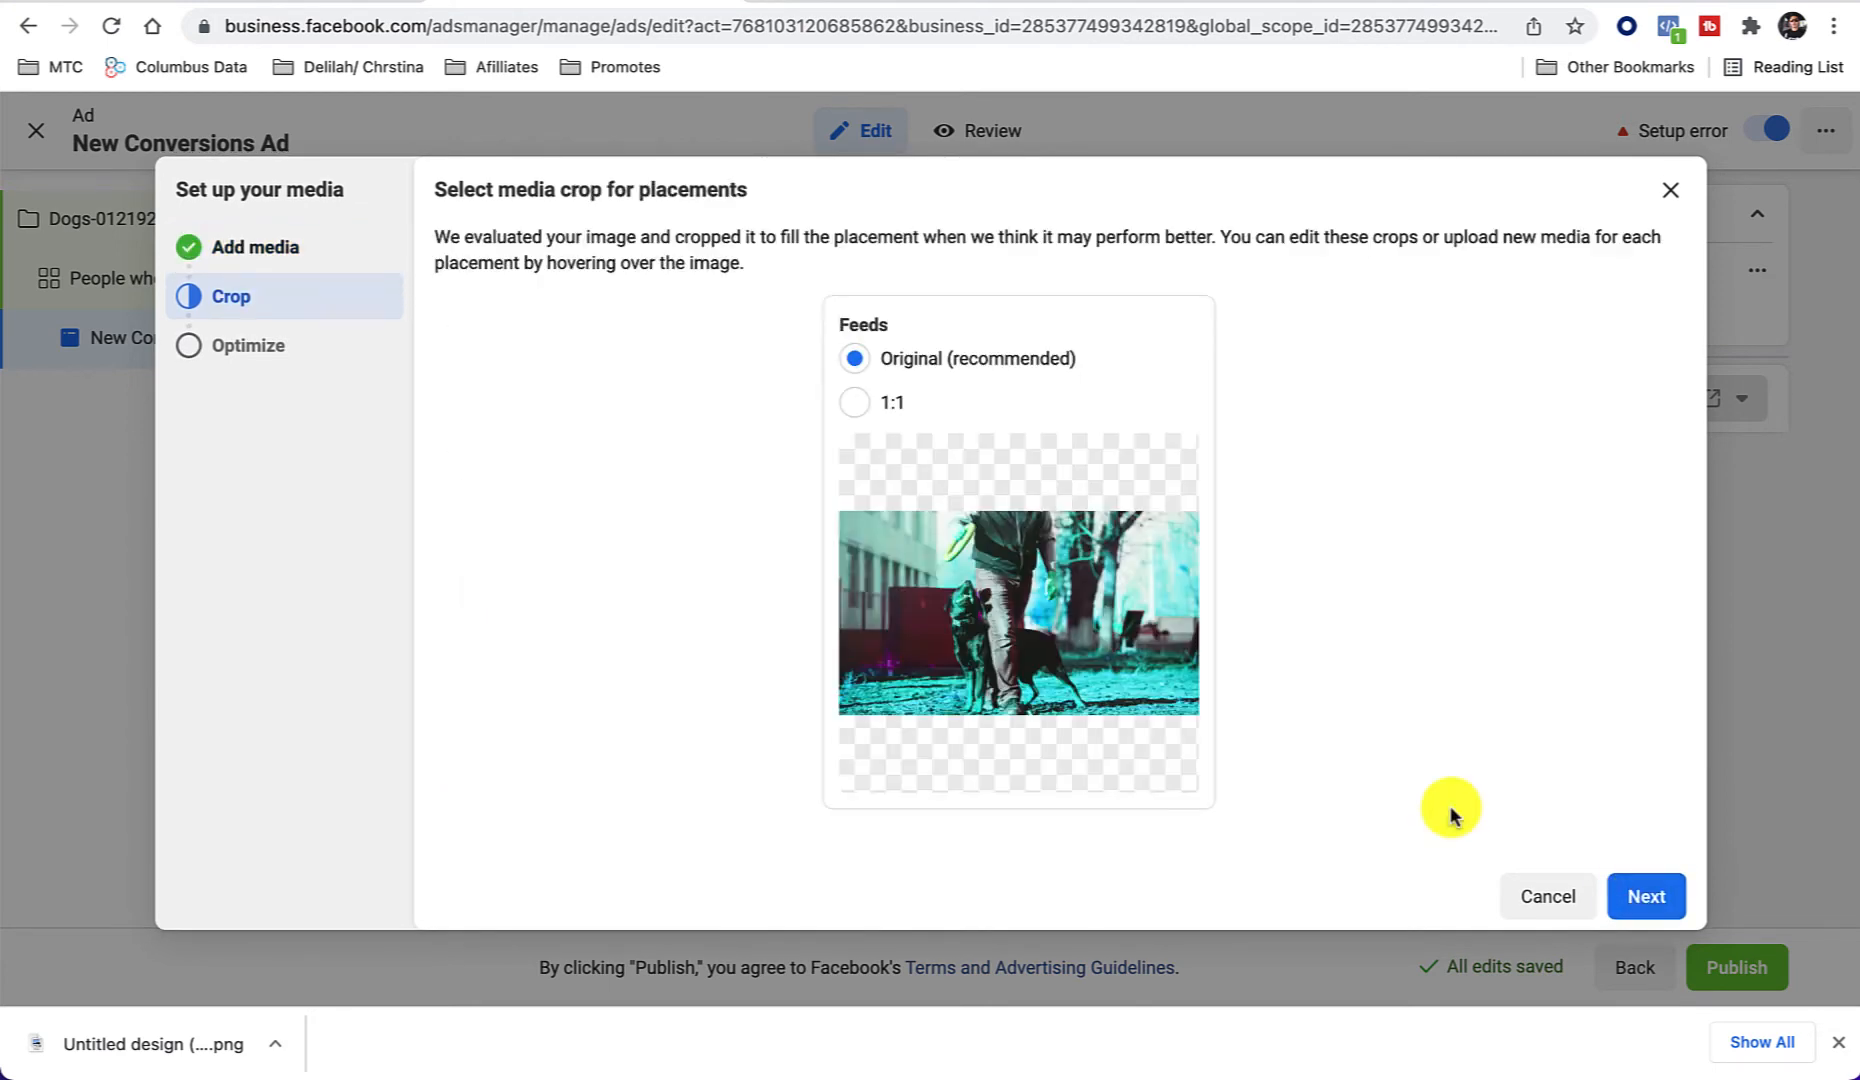
left_click(857, 403)
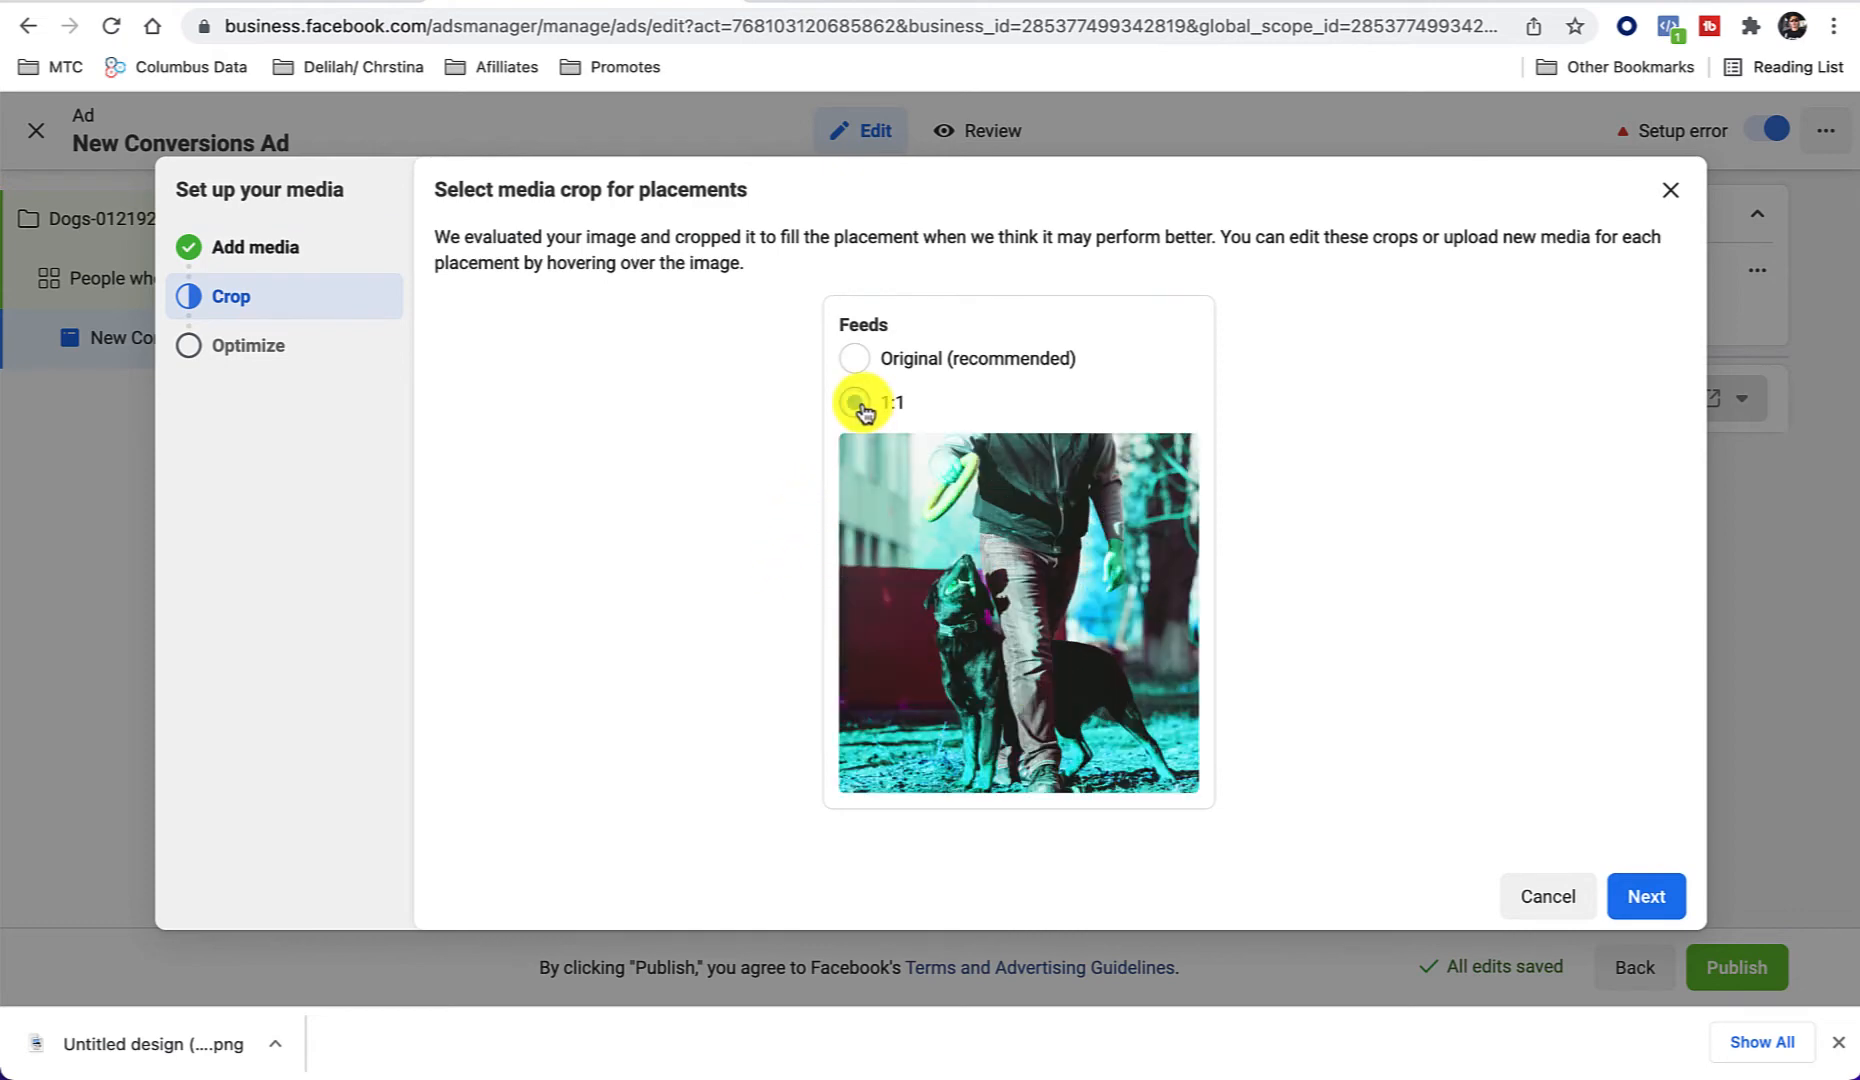
left_click(1645, 896)
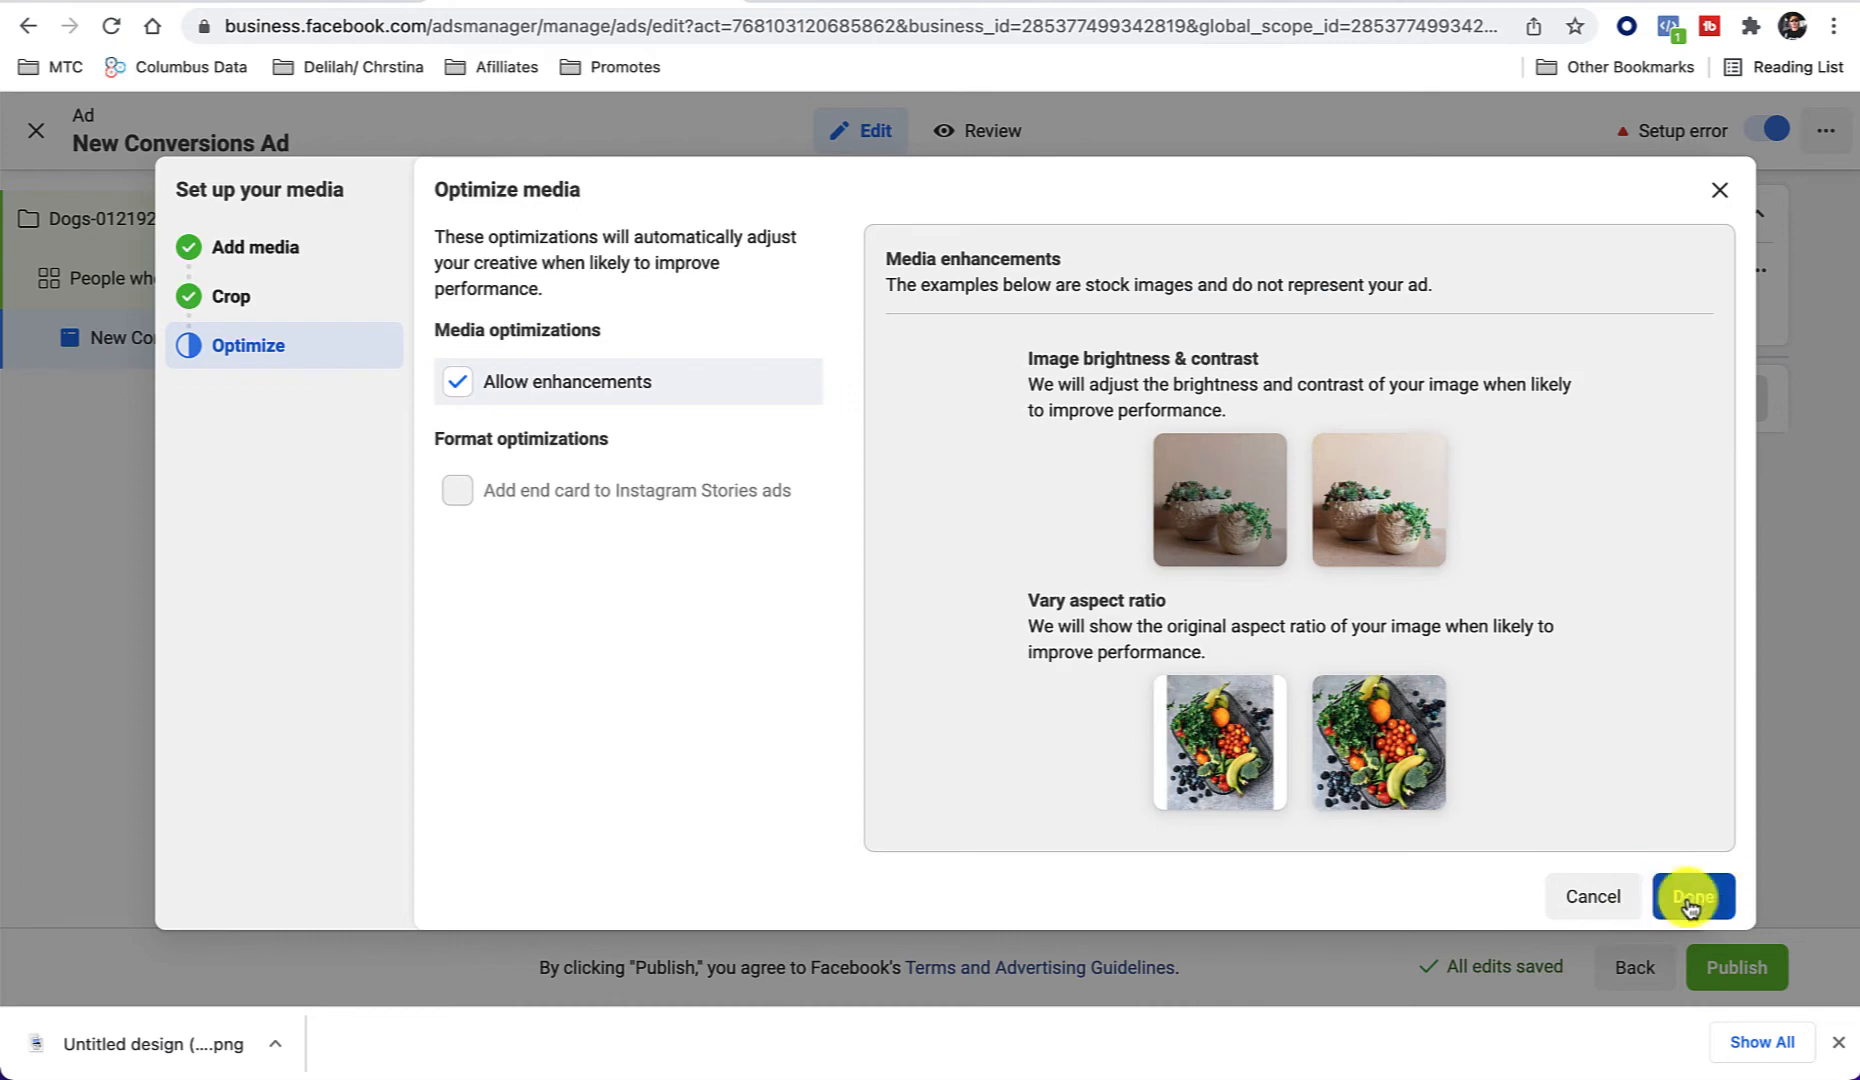
left_click(1690, 896)
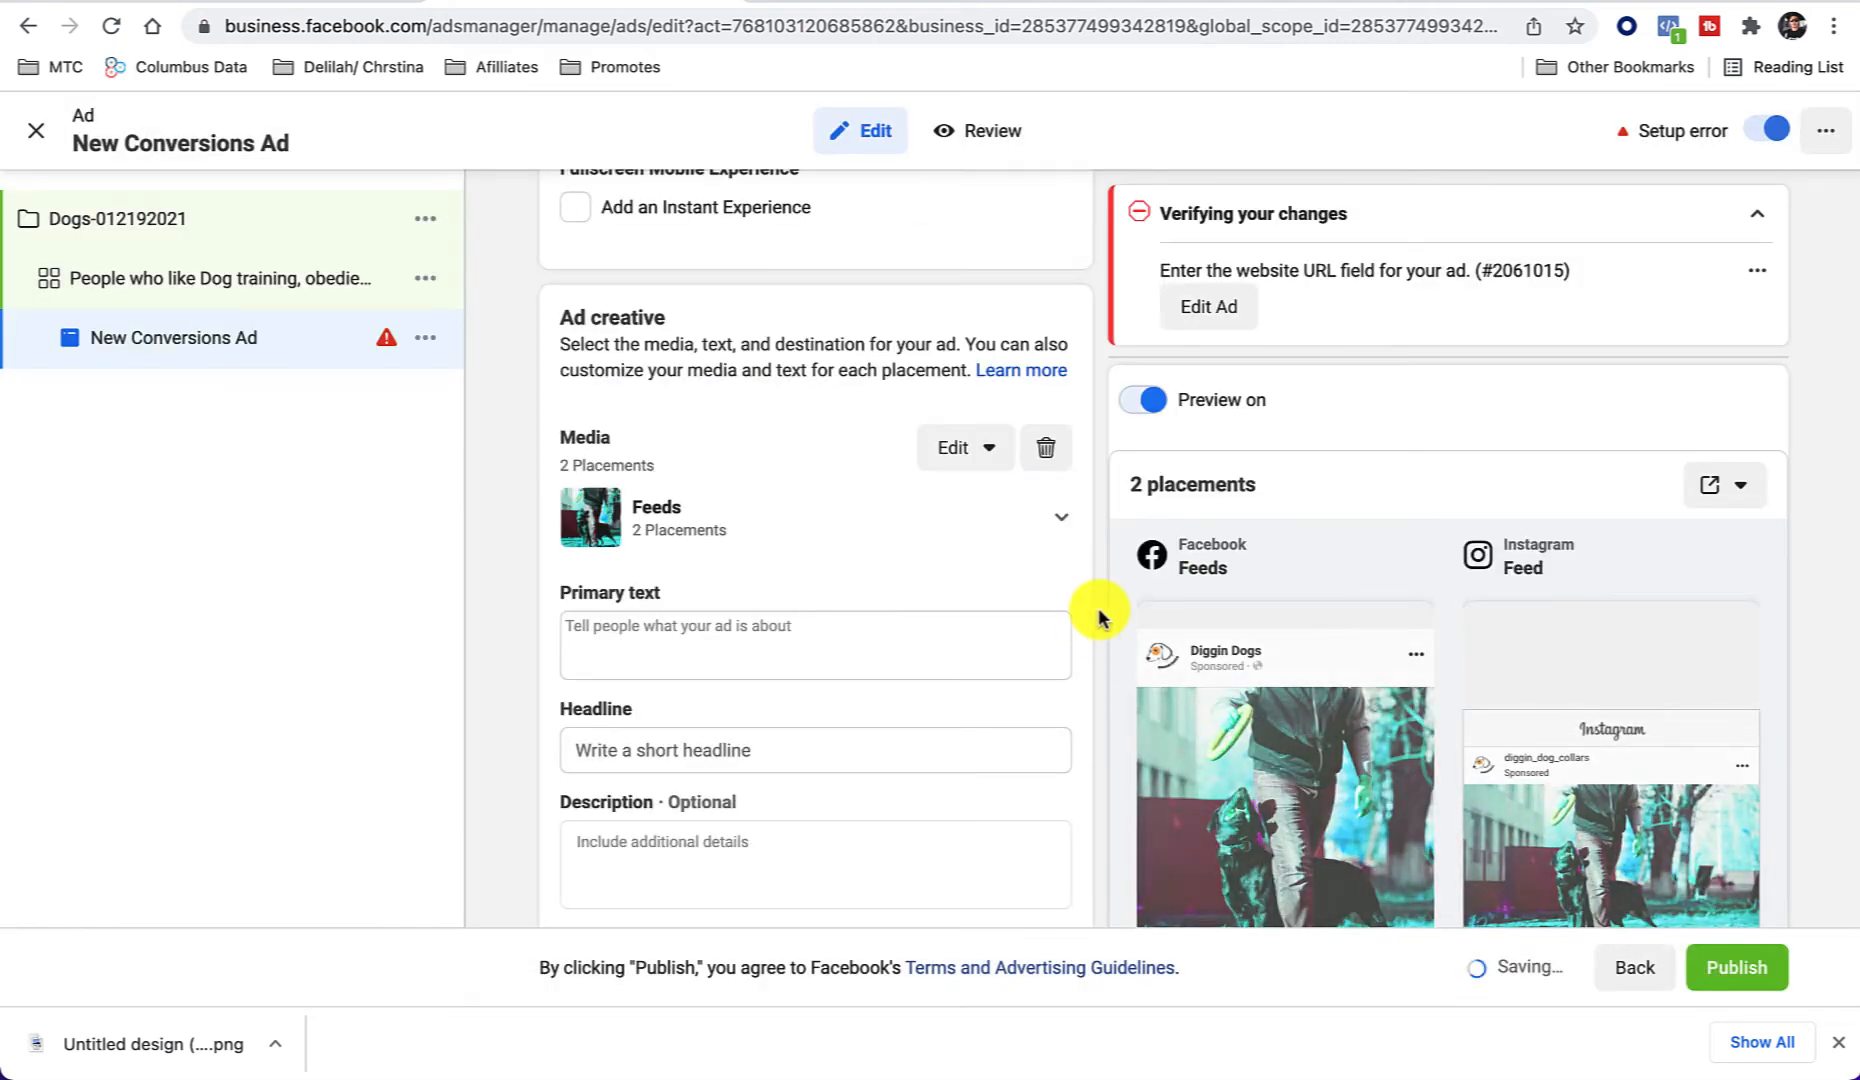
Step: Edit the ad's media, compare the square and horizontal crops, and save the image with the Original crop
scroll(1110, 604, "down", 2)
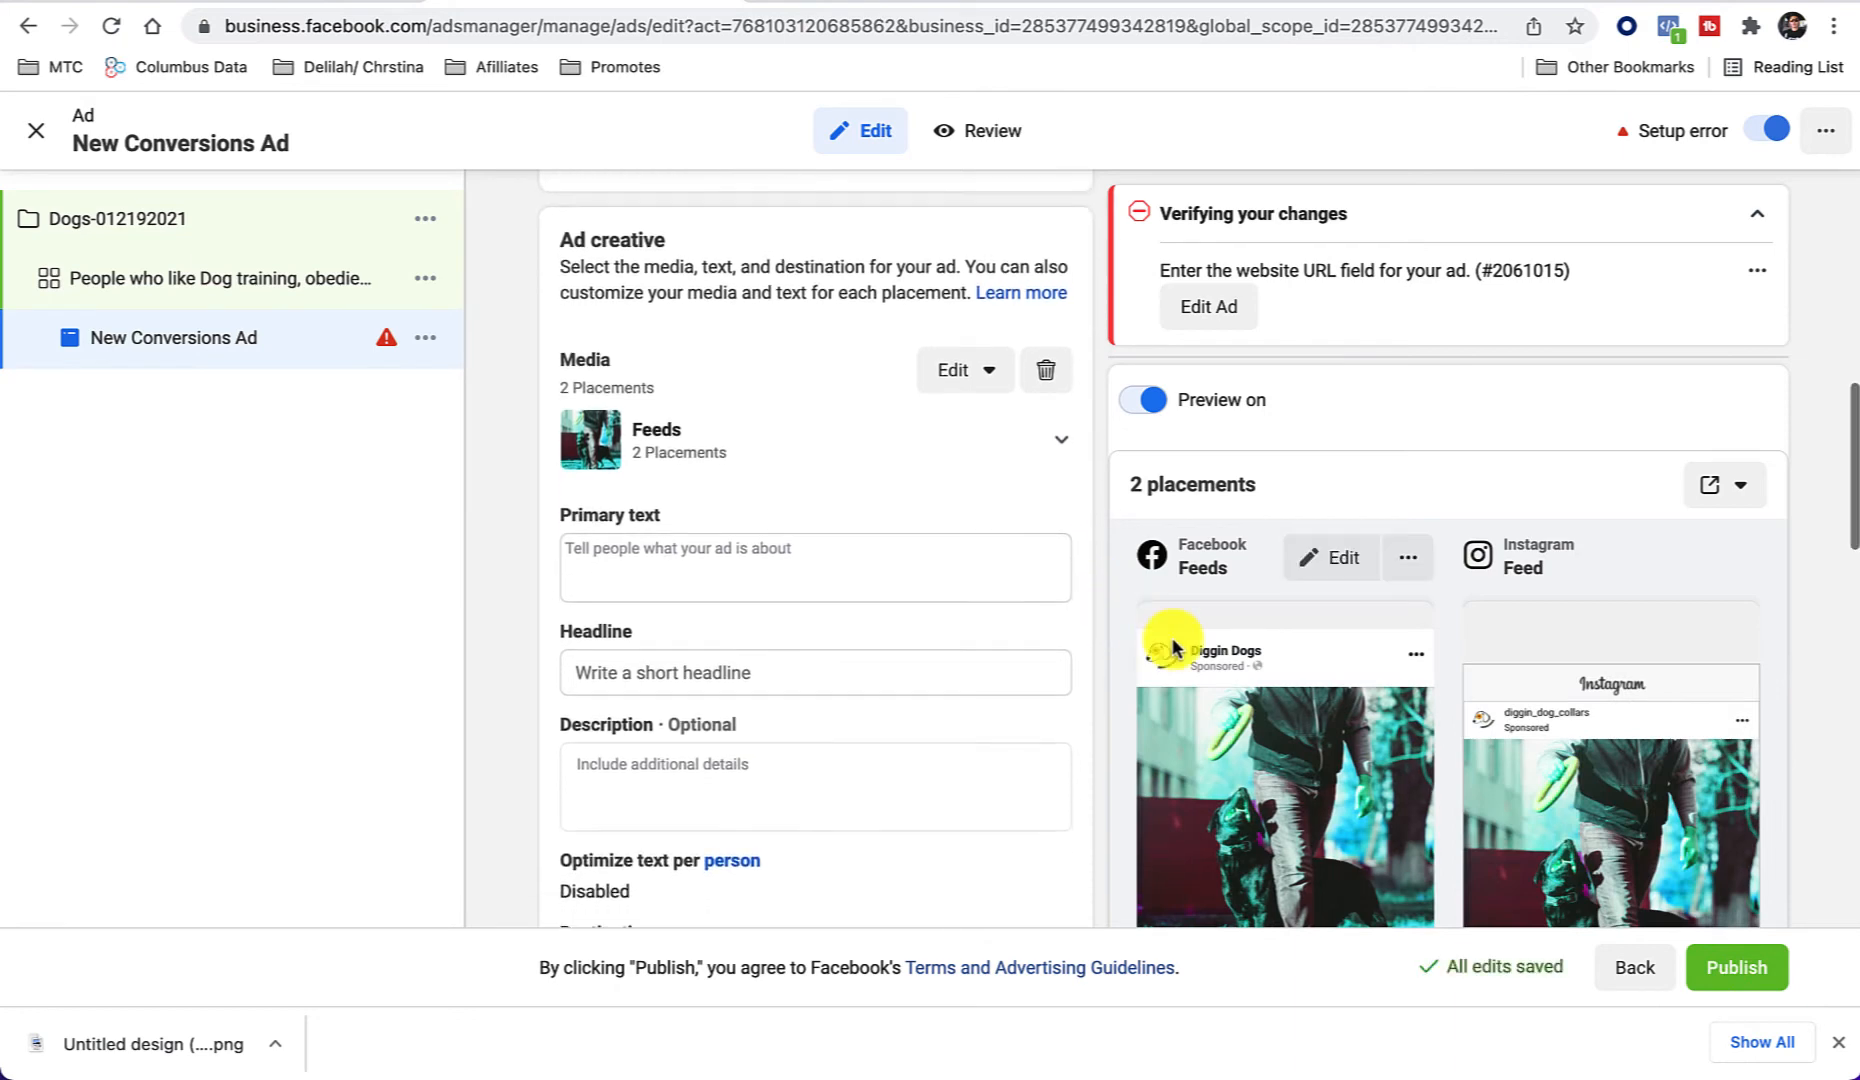
scroll(1263, 685, "down", 1)
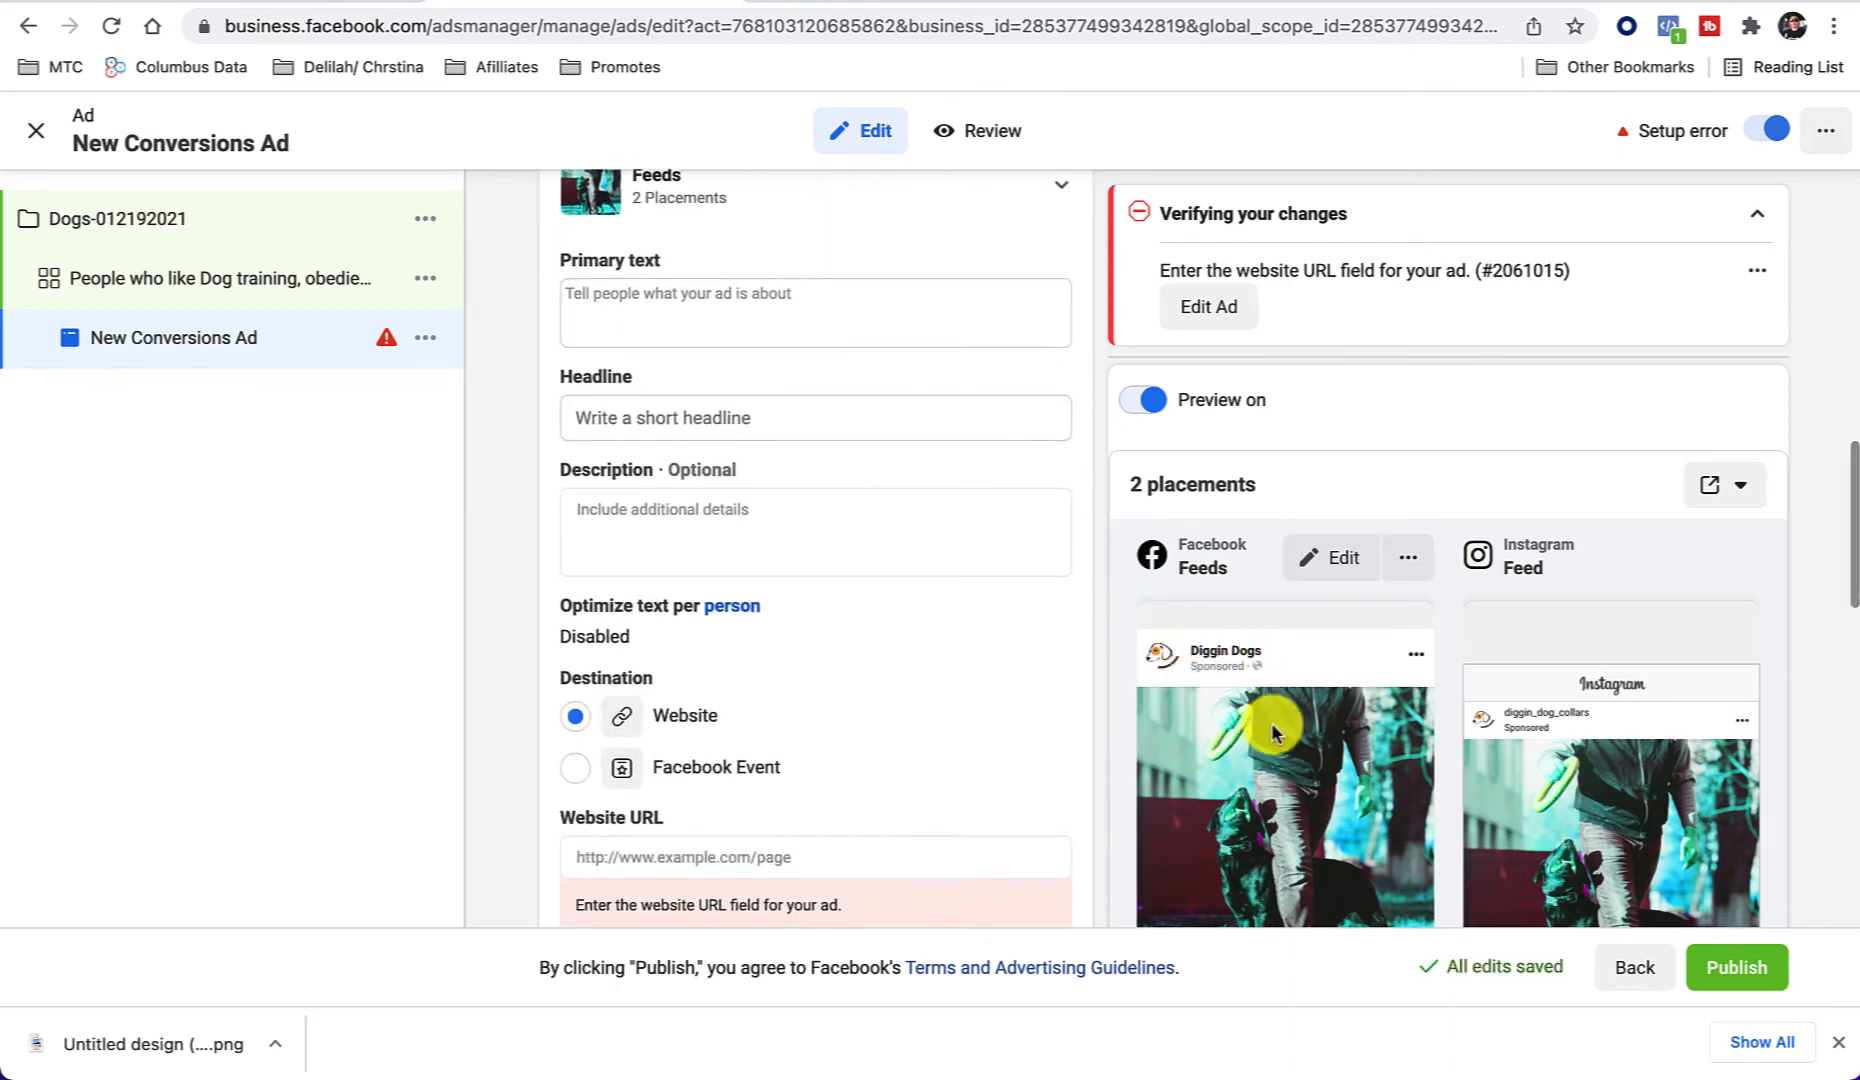
scroll(1265, 685, "up", 2)
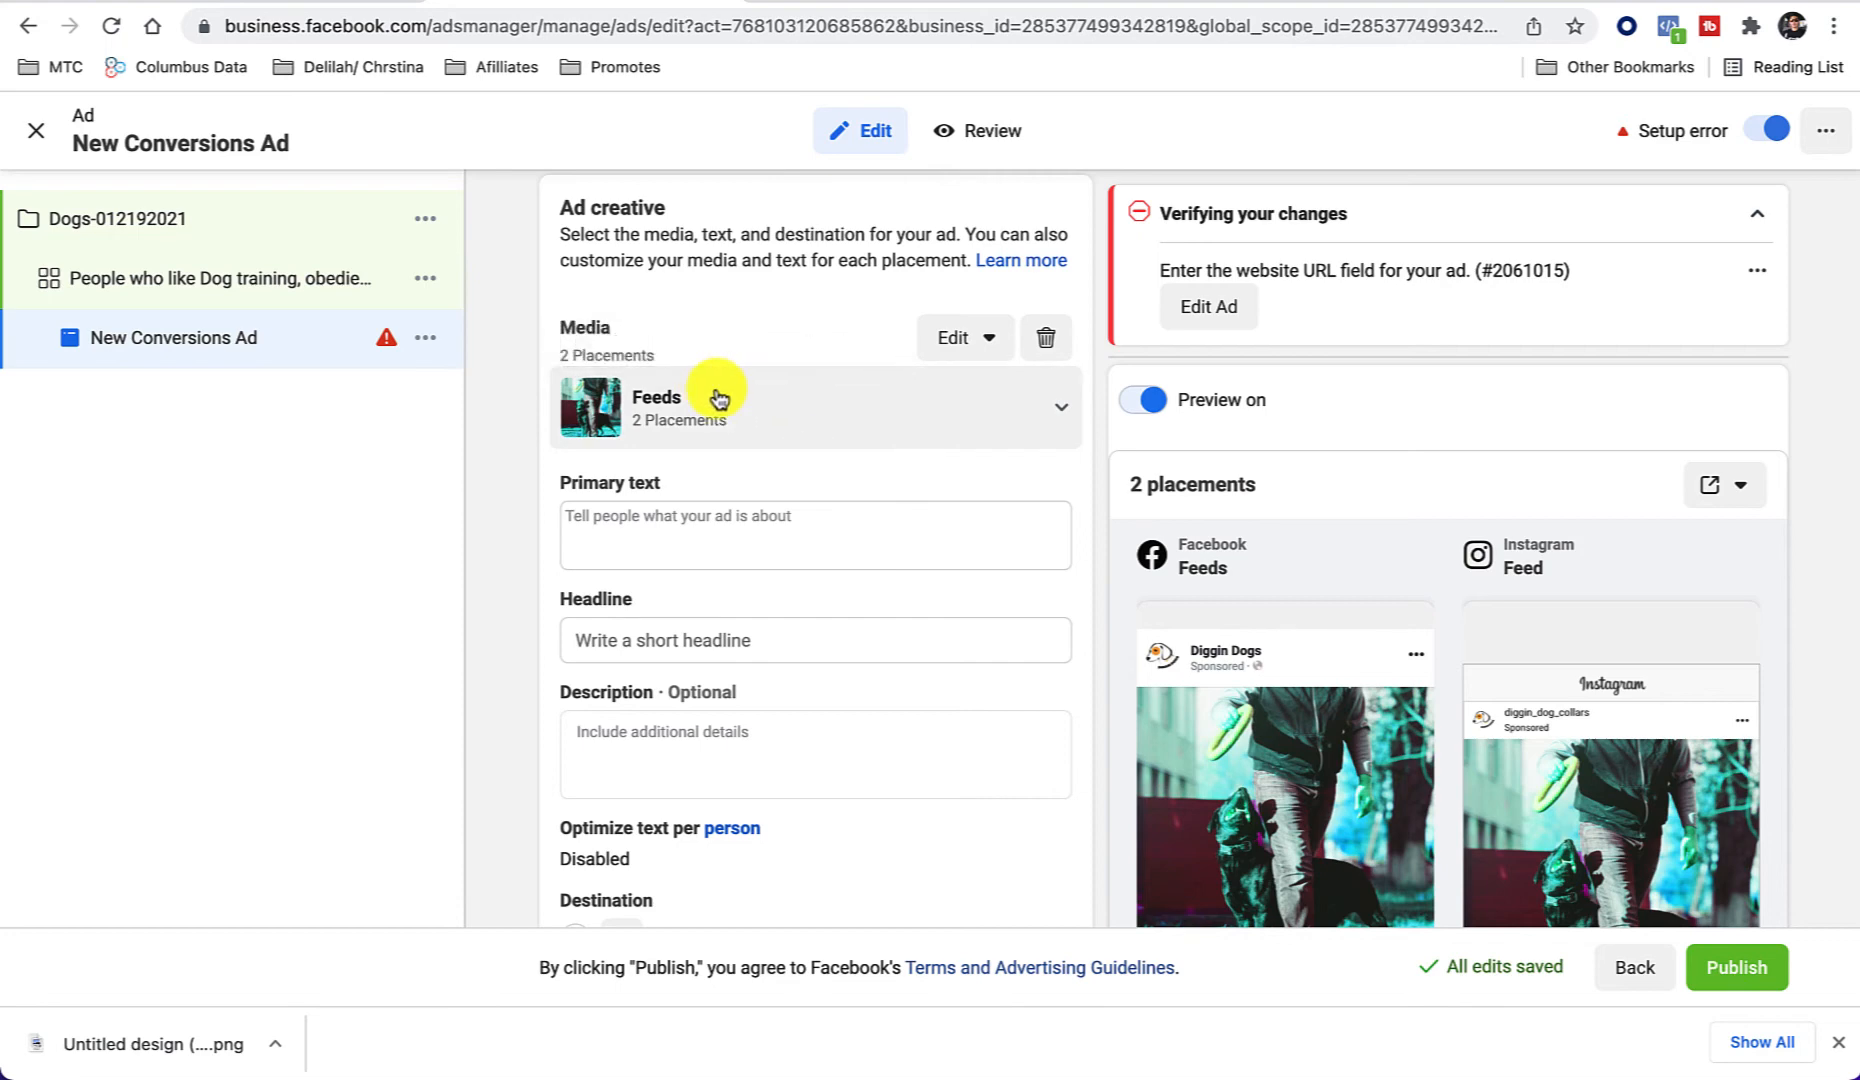
left_click(966, 343)
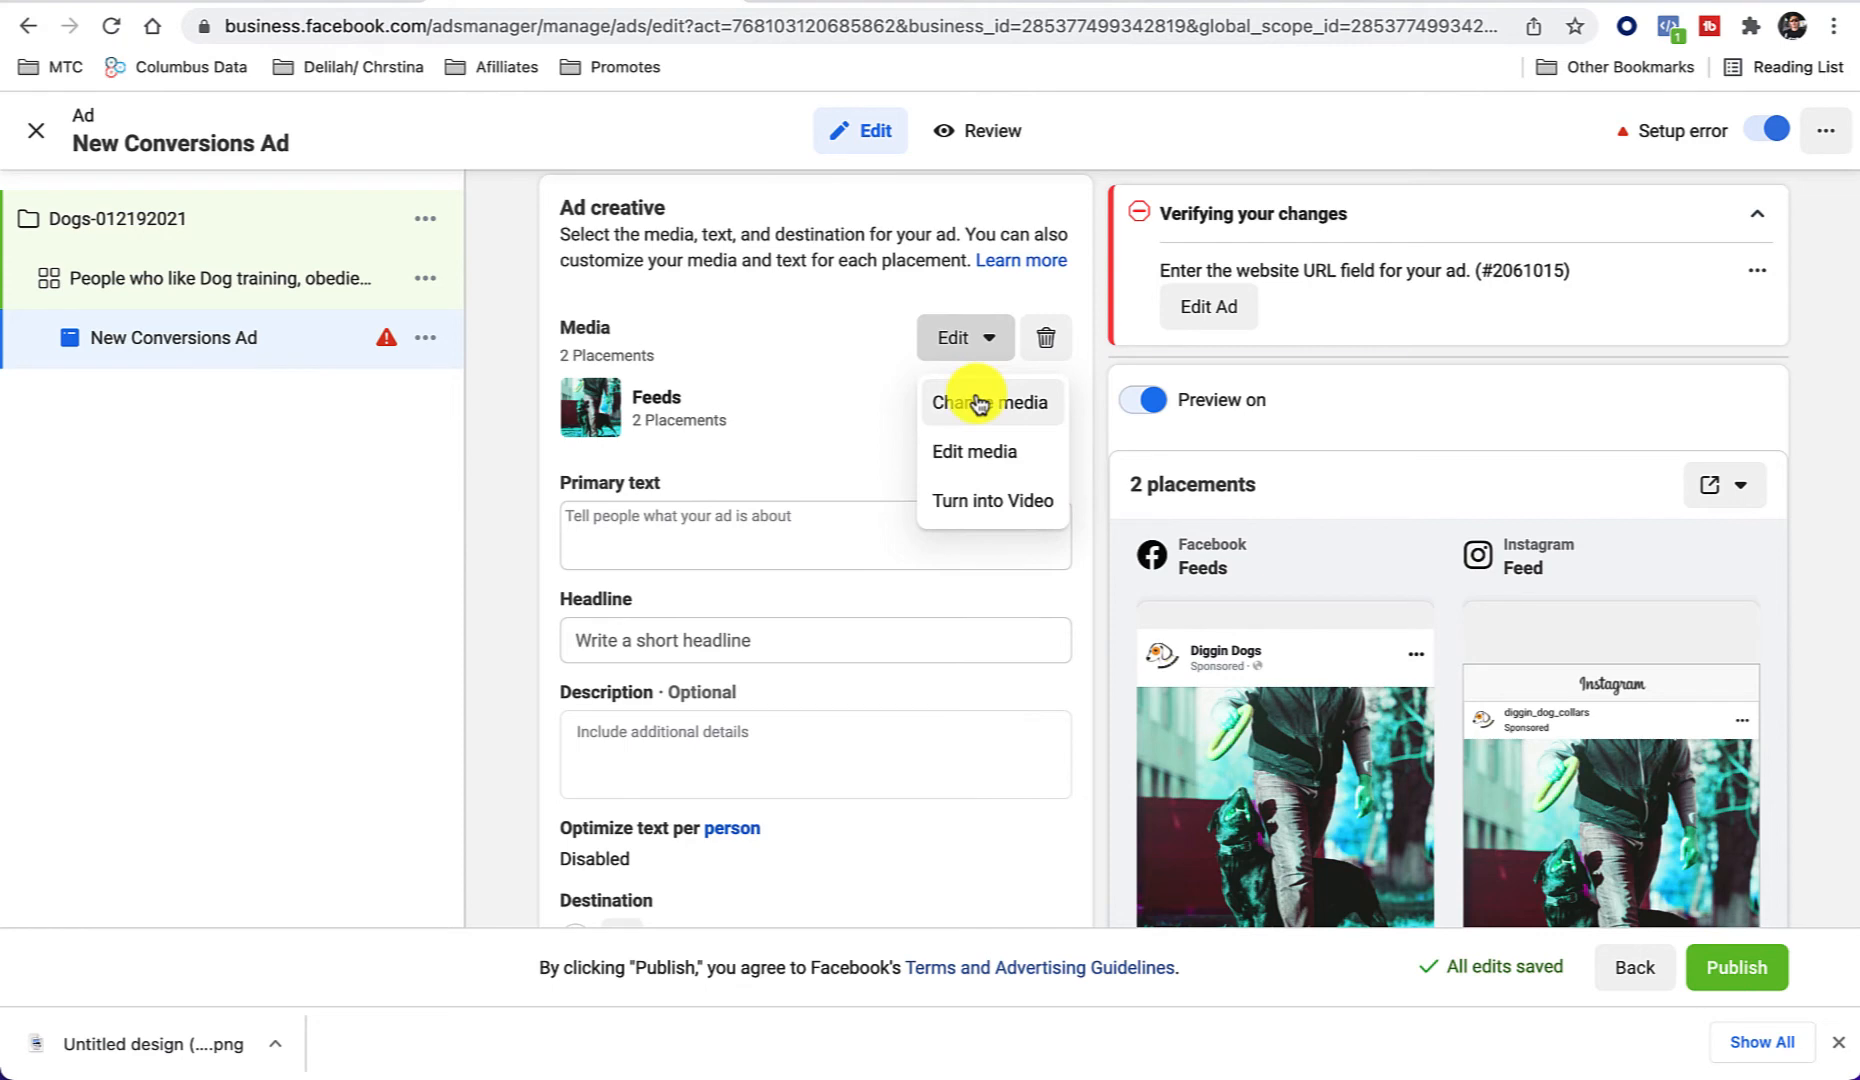
left_click(975, 458)
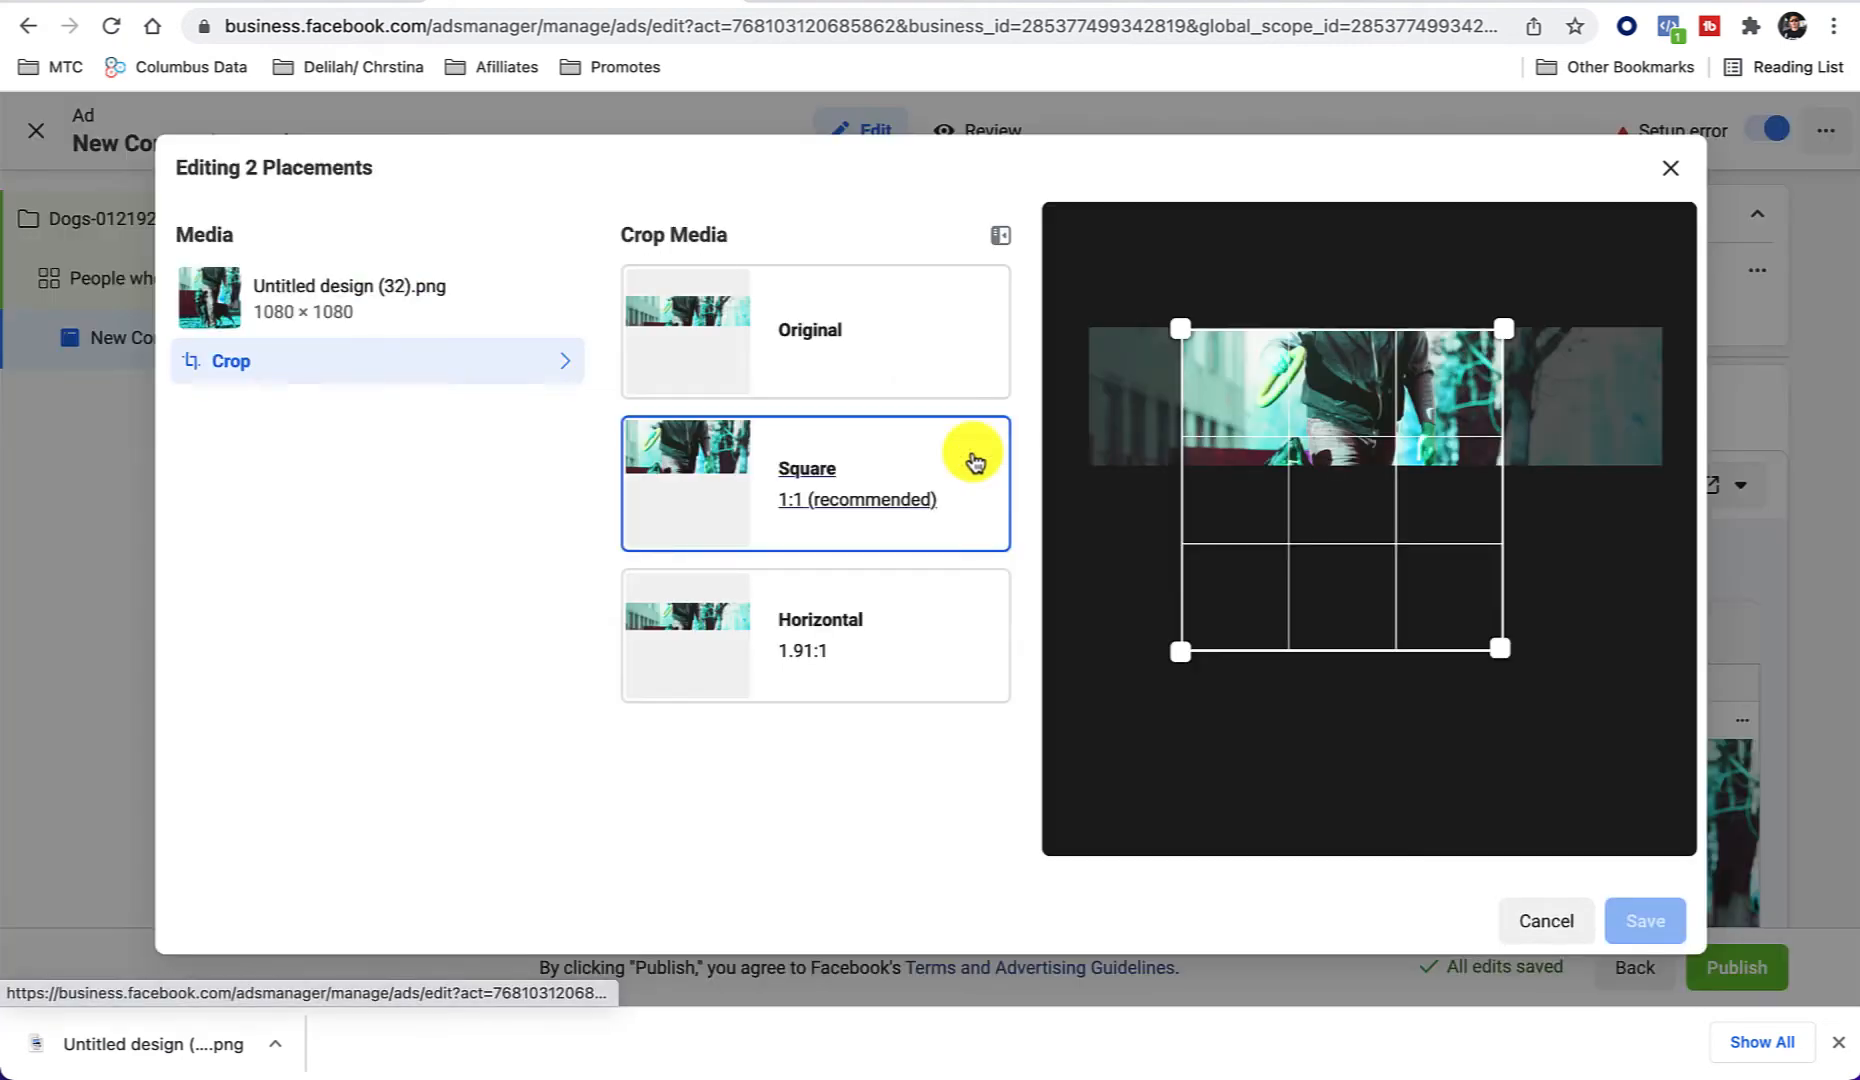
left_click_drag(1252, 498, 1266, 486)
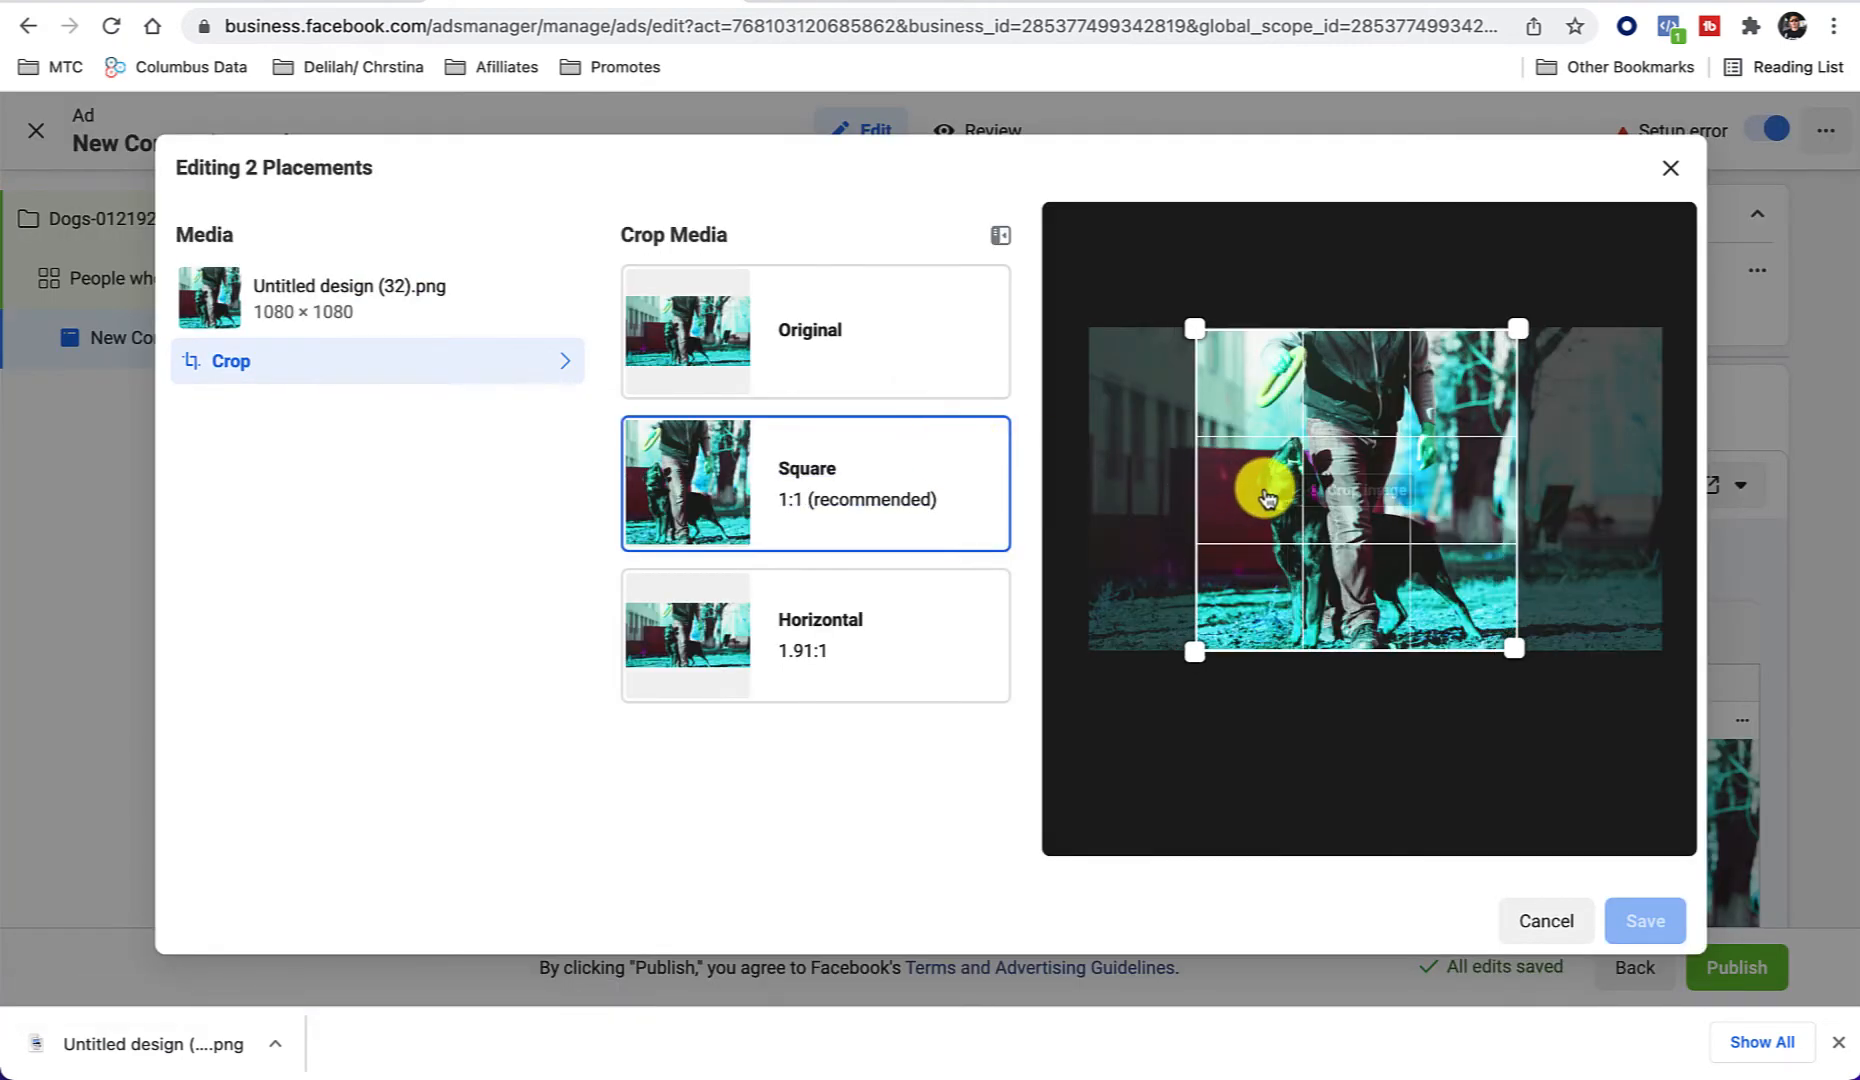
left_click(720, 340)
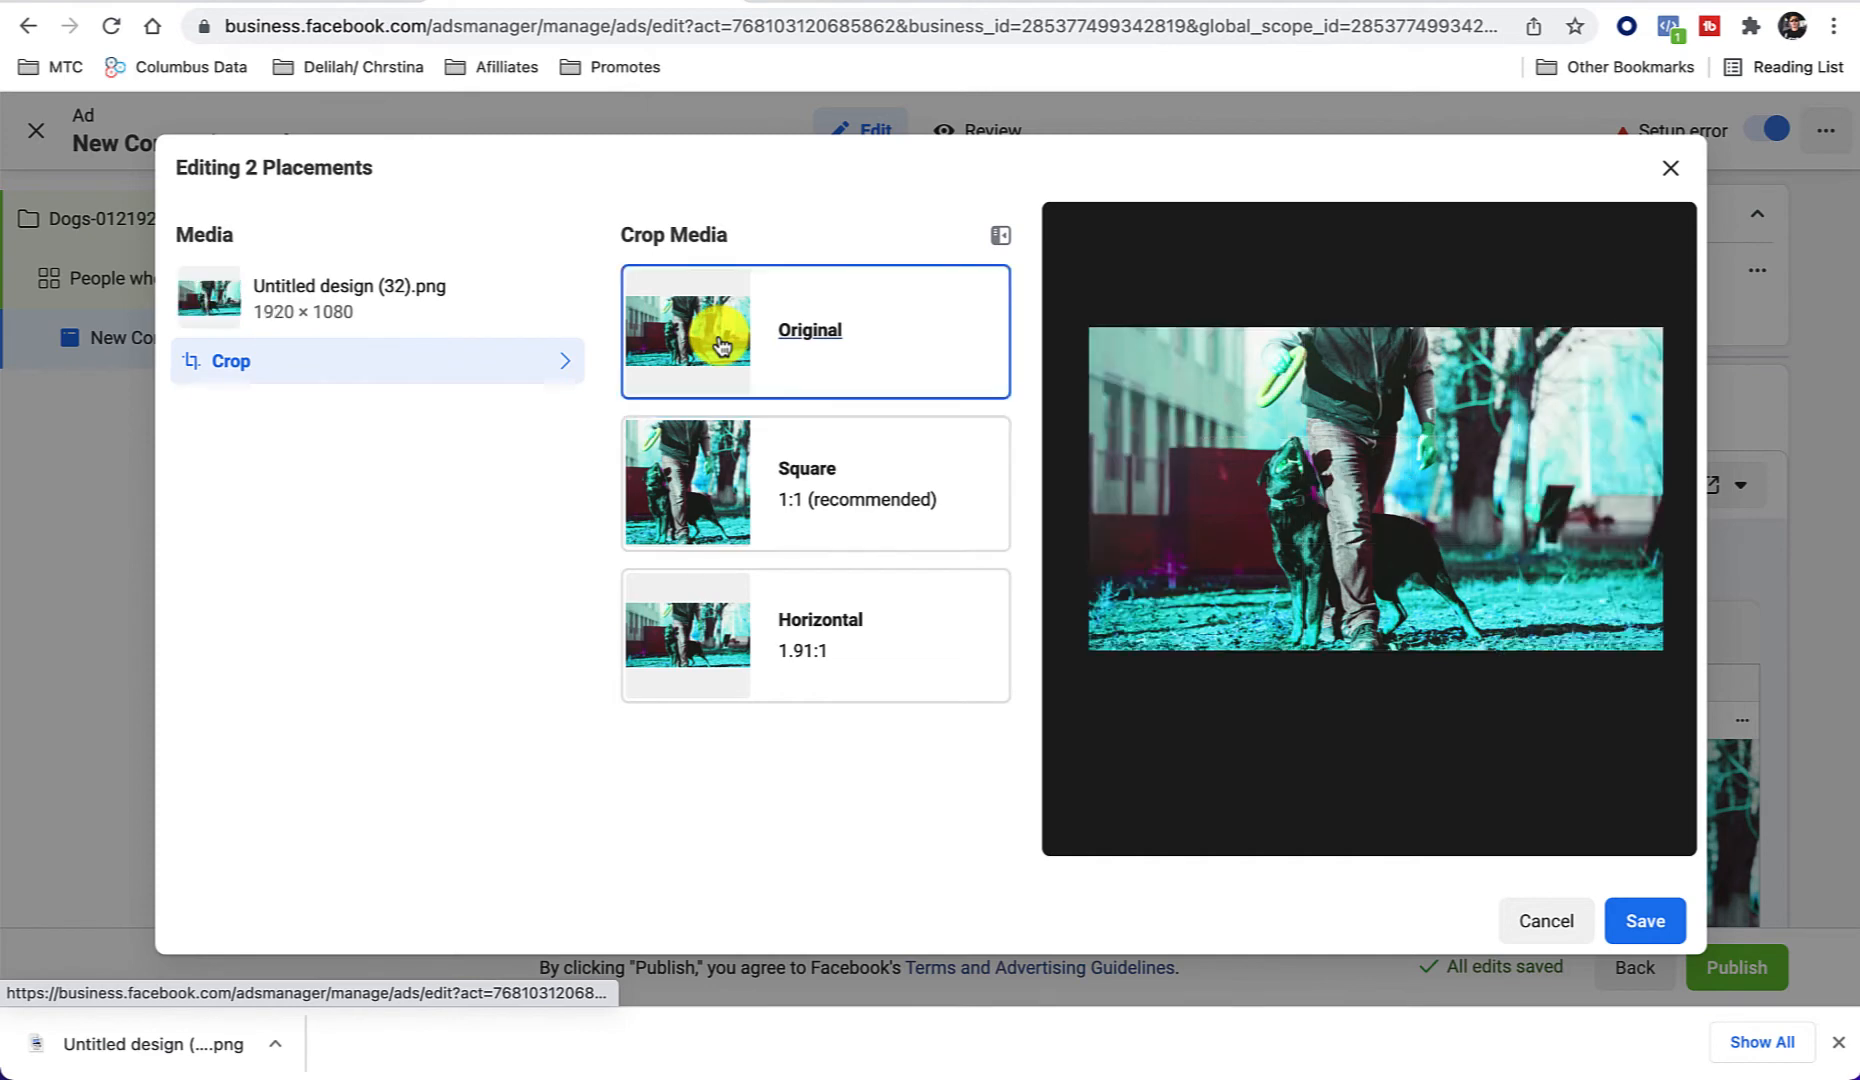
left_click(725, 485)
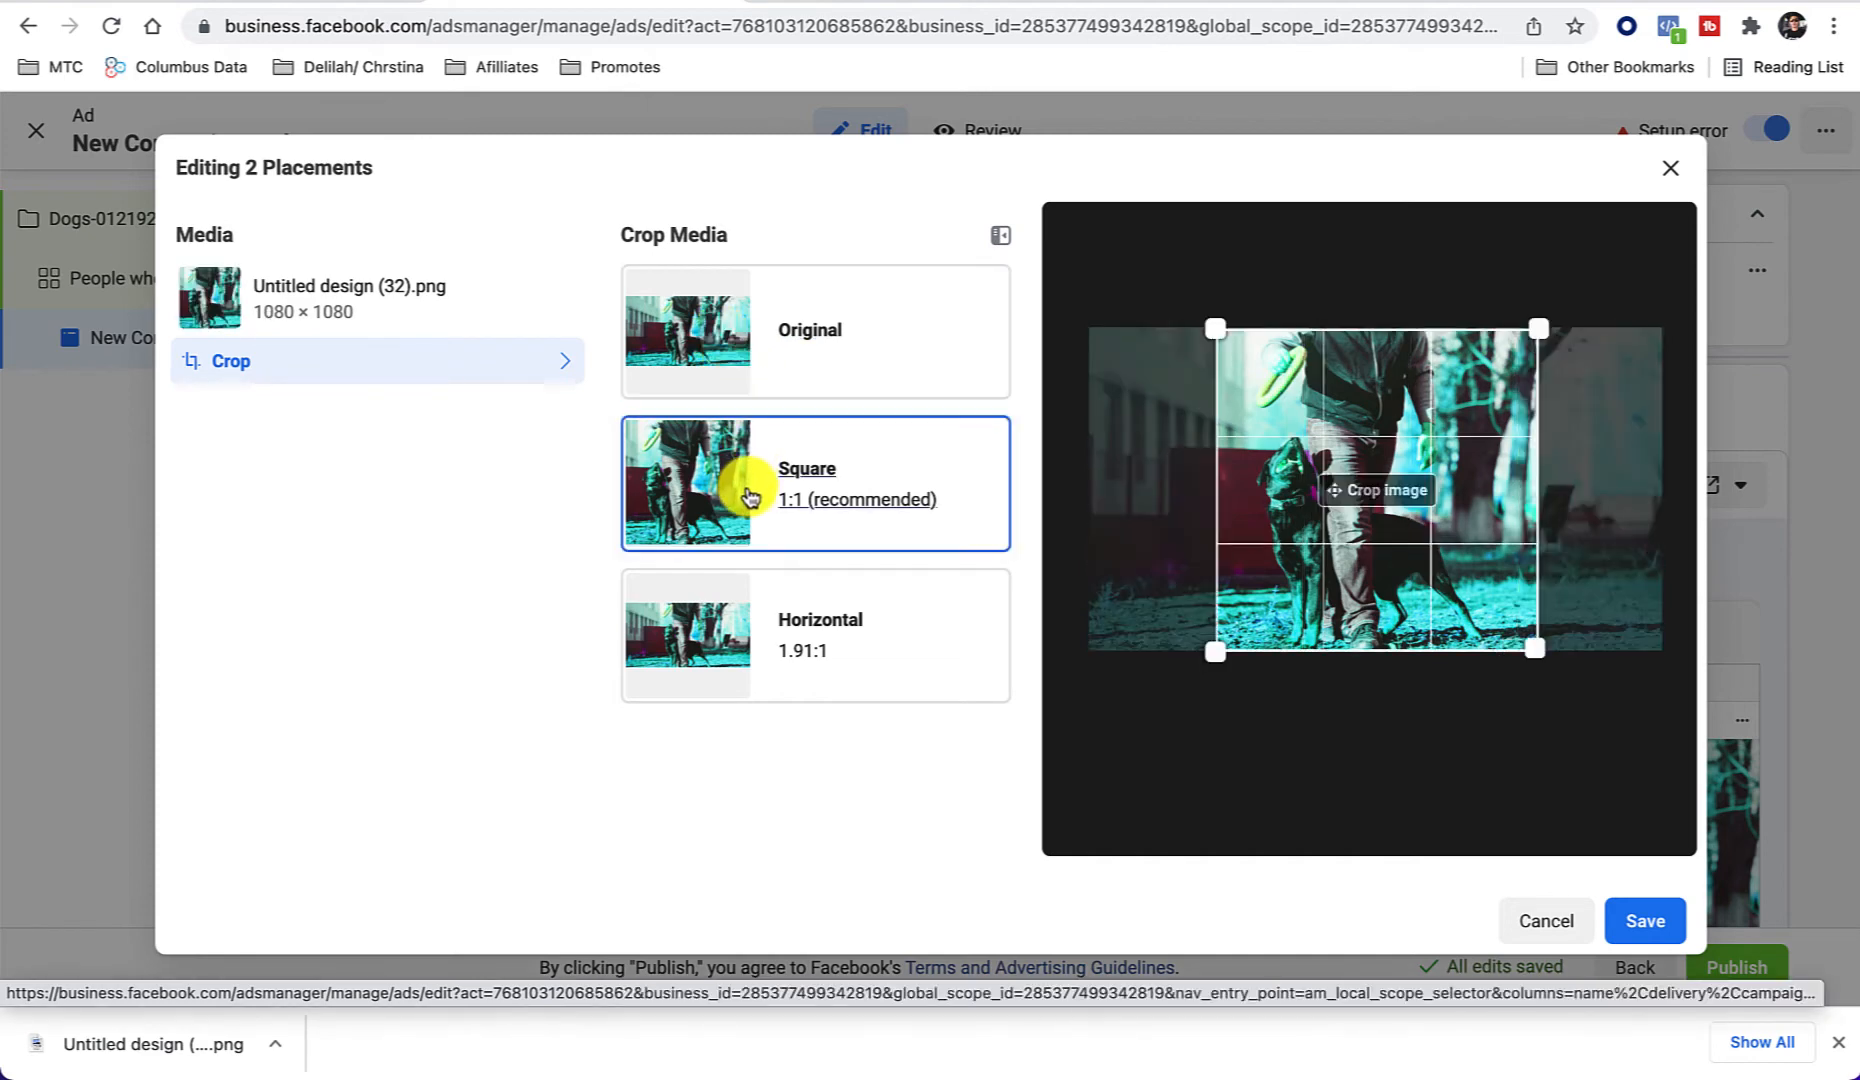
left_click(713, 645)
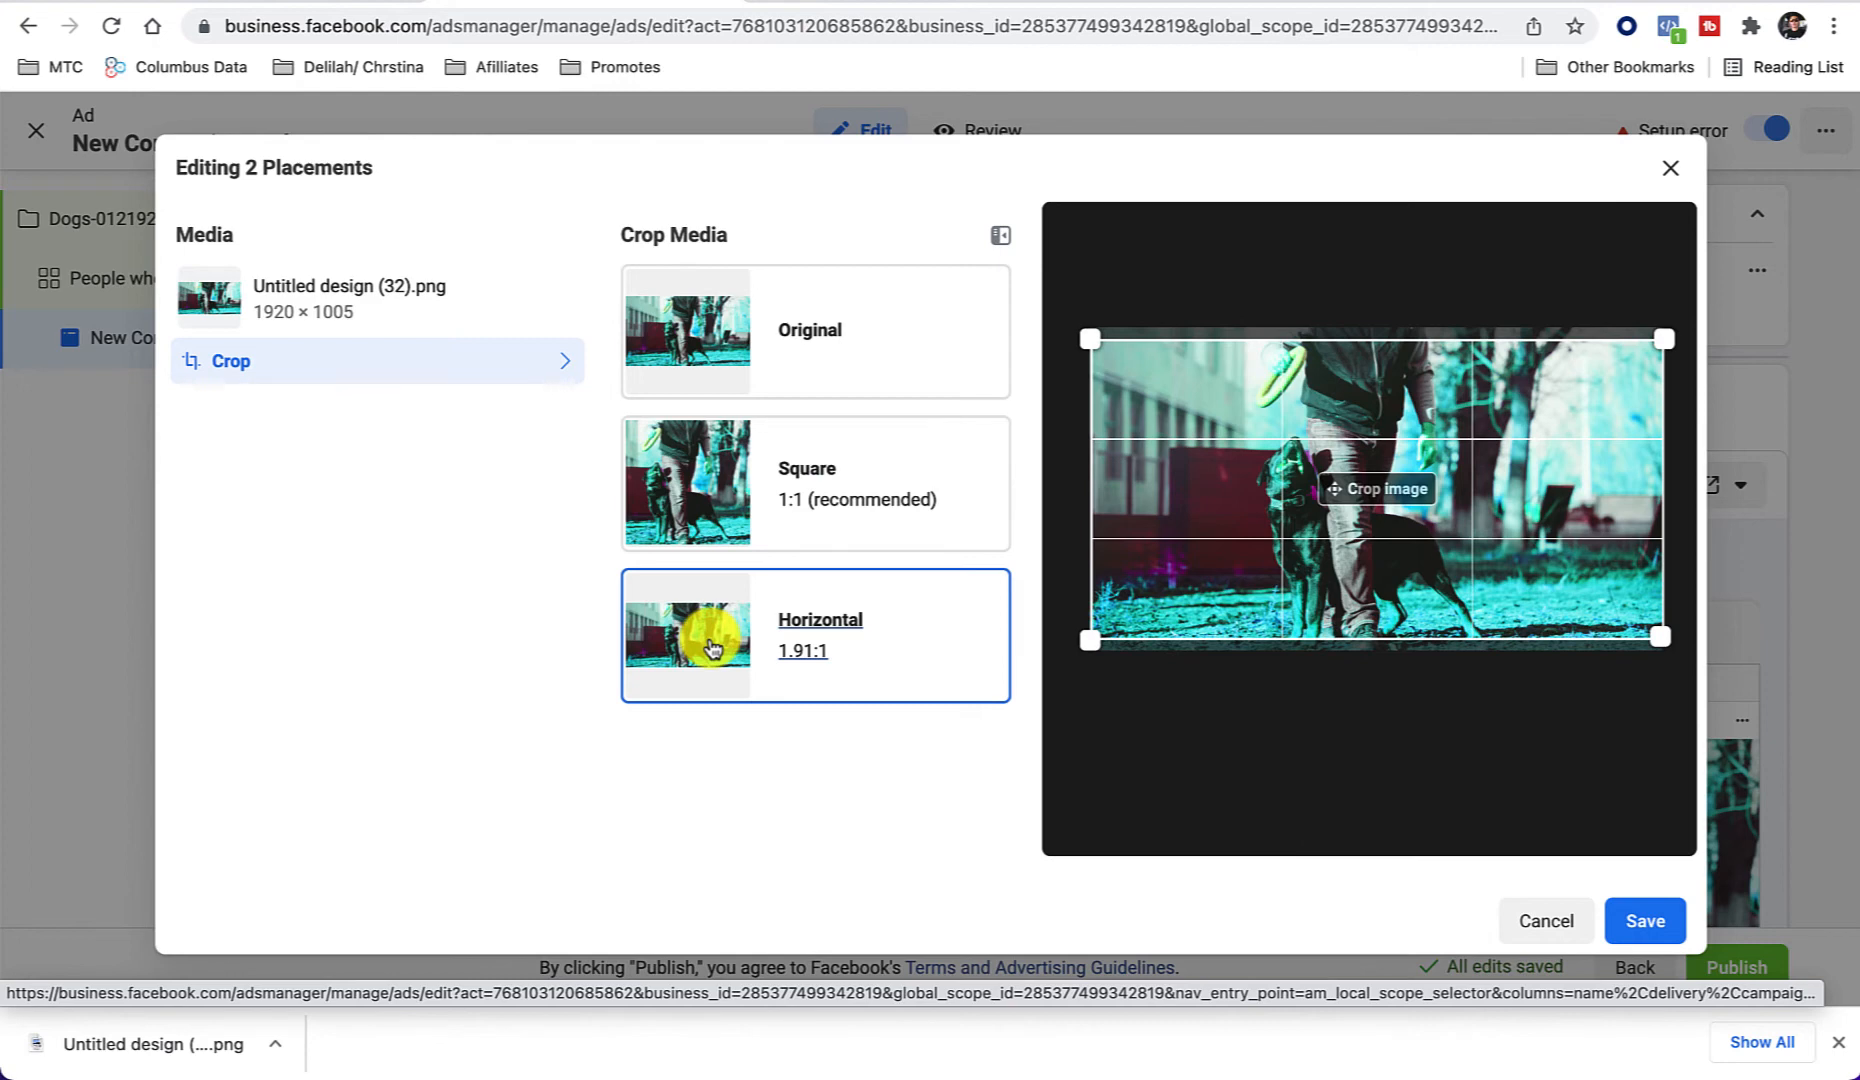
left_click(677, 450)
left_click(677, 348)
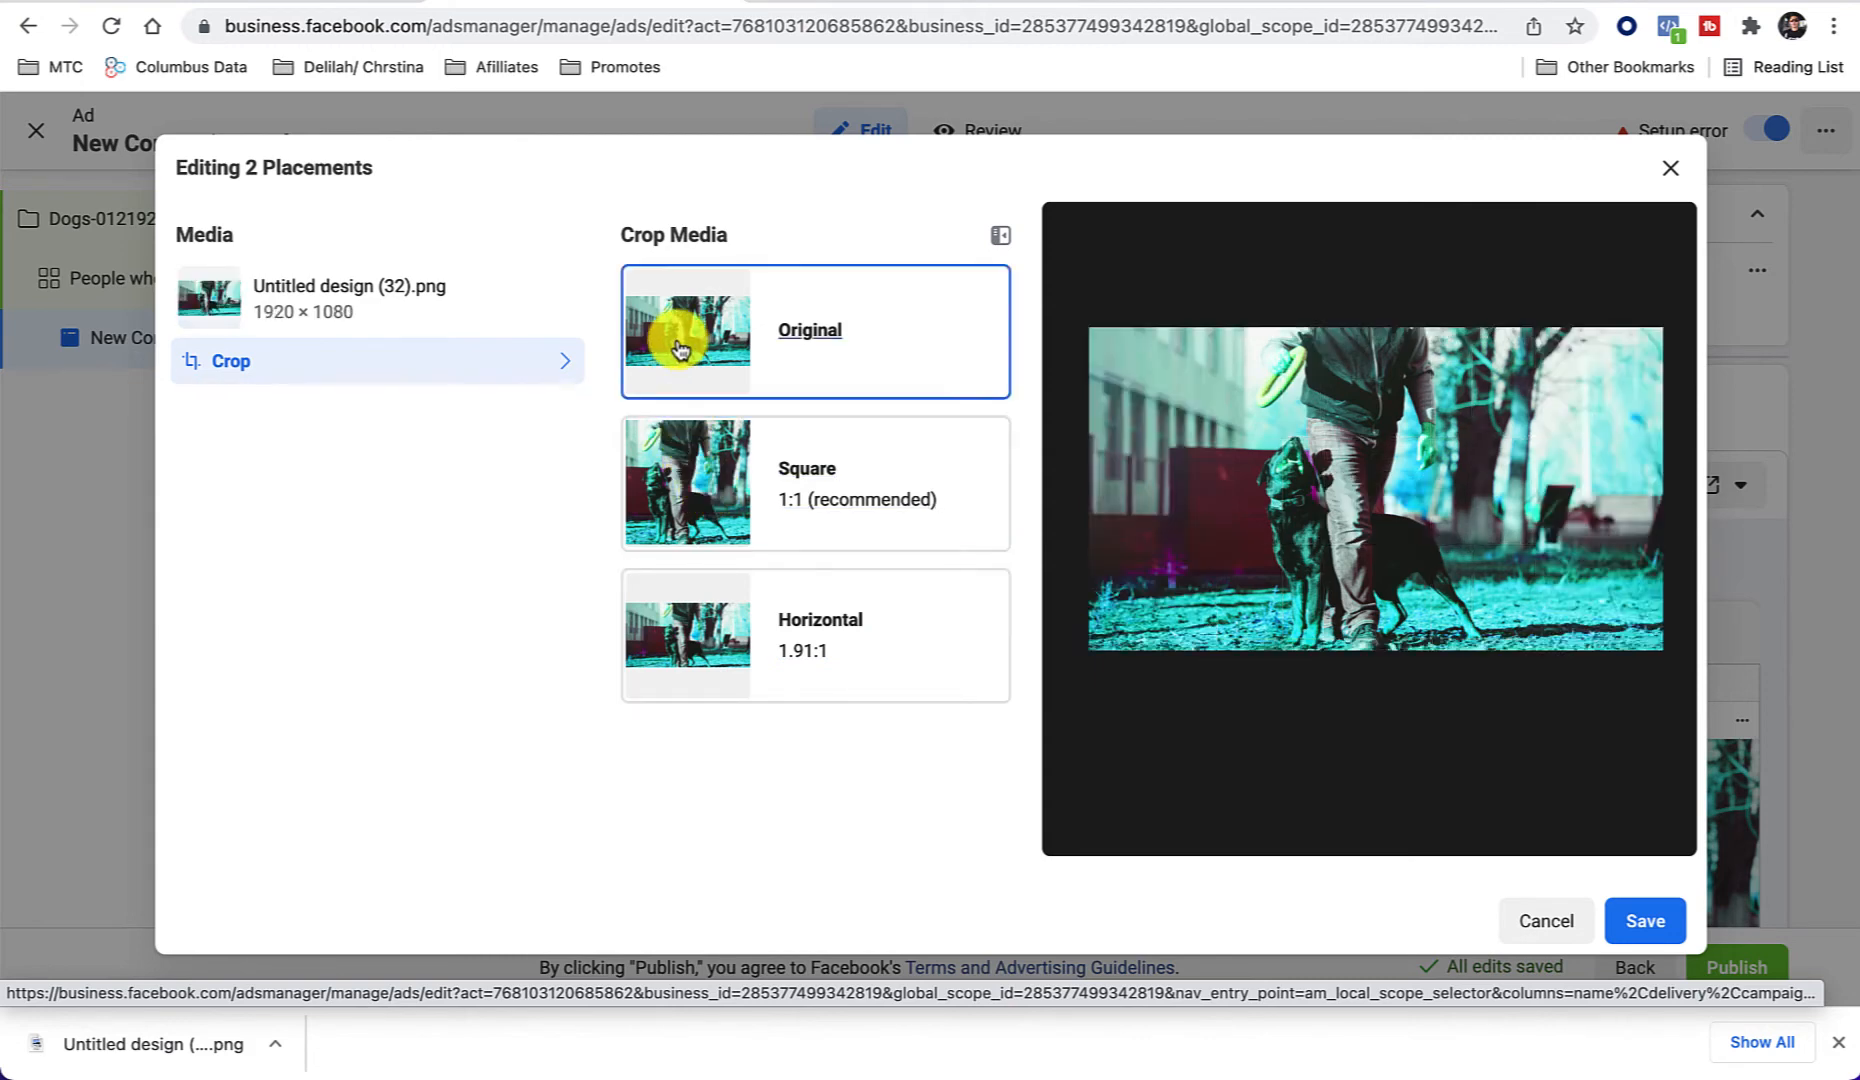
left_click(1645, 921)
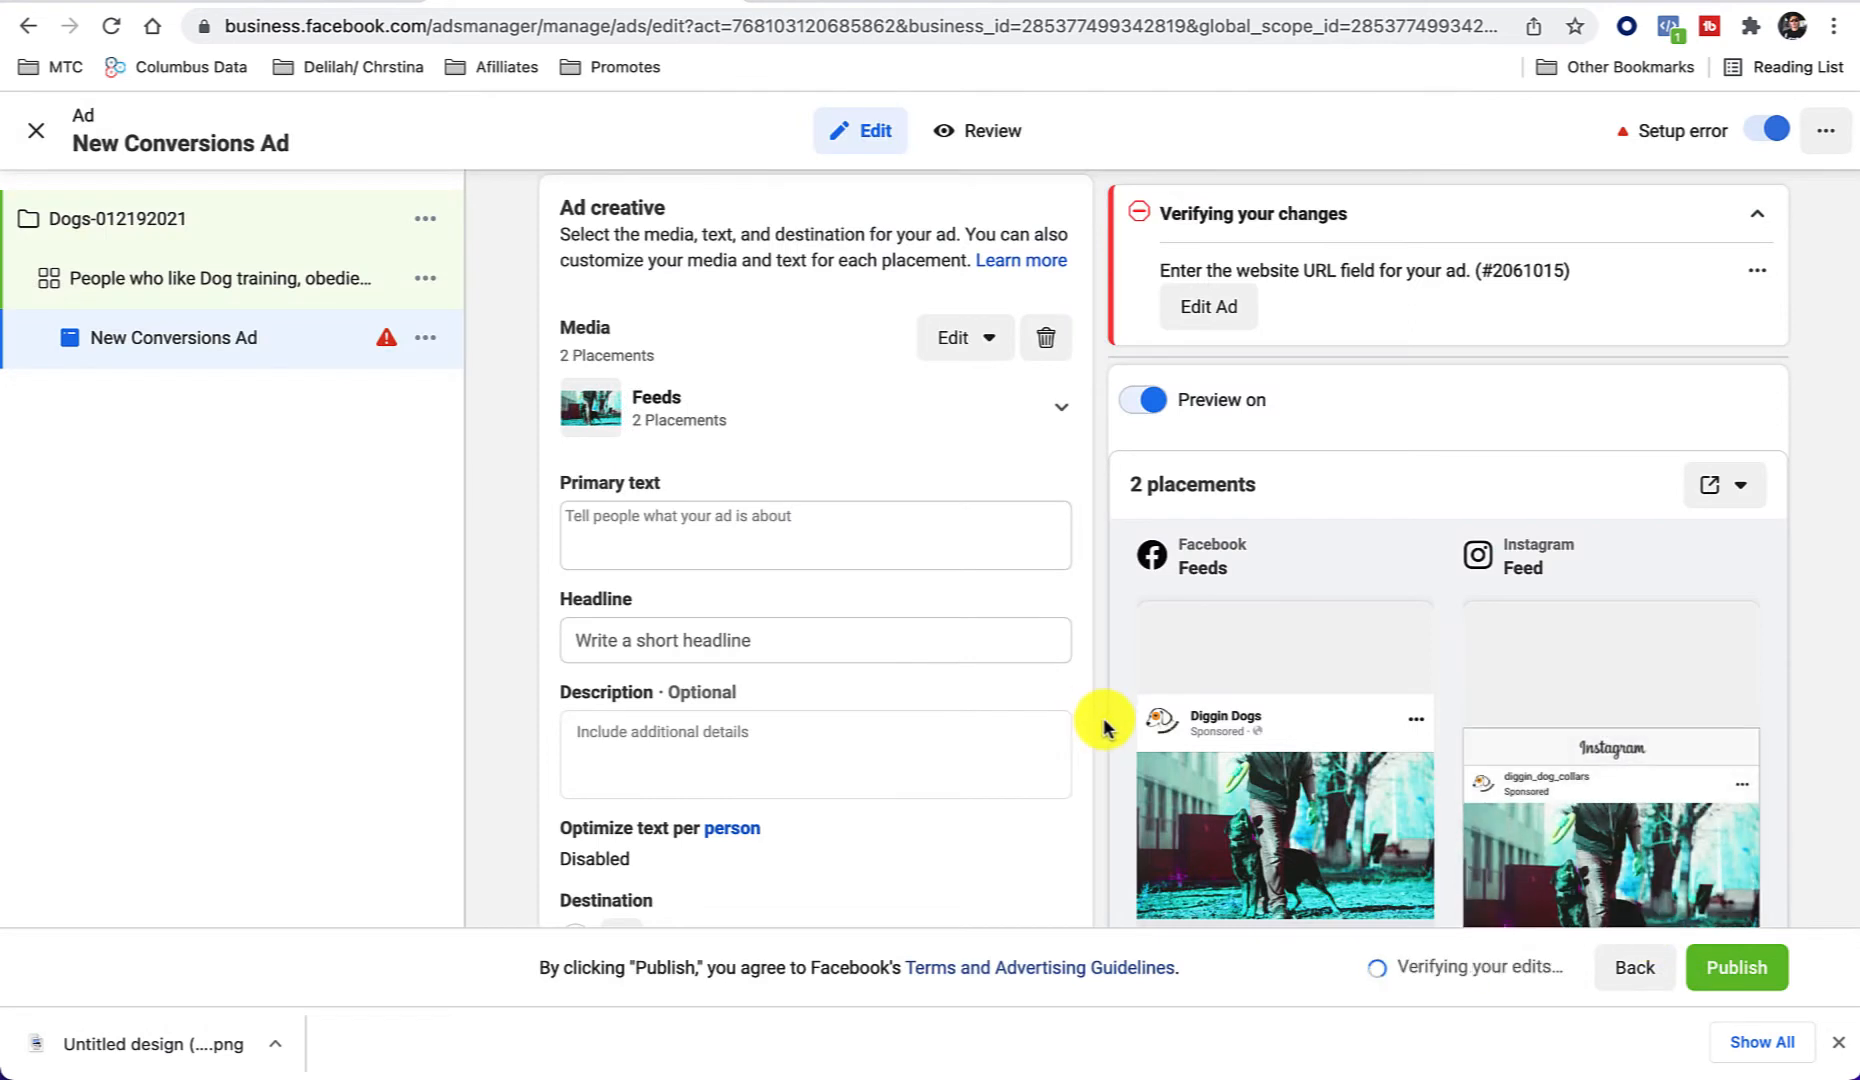
Step: Start the ad's primary text with "Stop doing this to your dog"
scroll(1095, 718, "down", 2)
scroll(1216, 735, "up", 3)
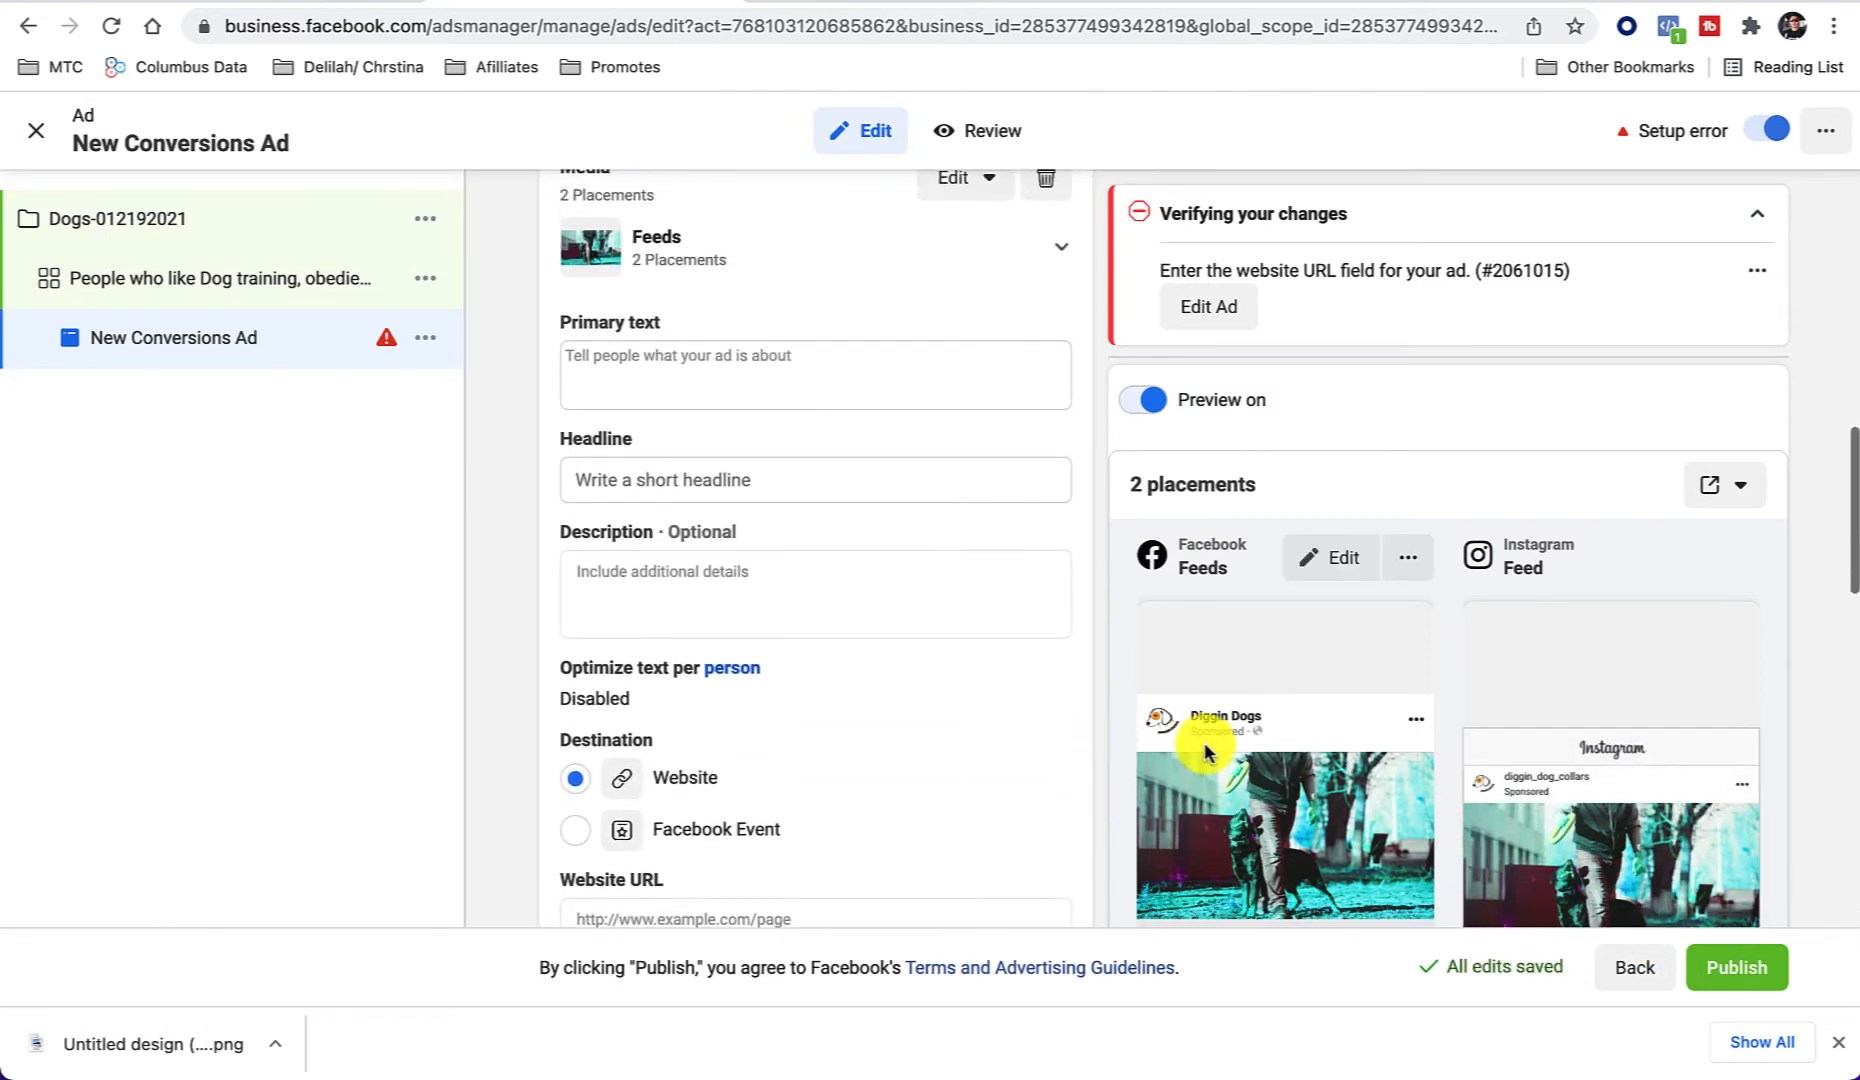
left_click(711, 531)
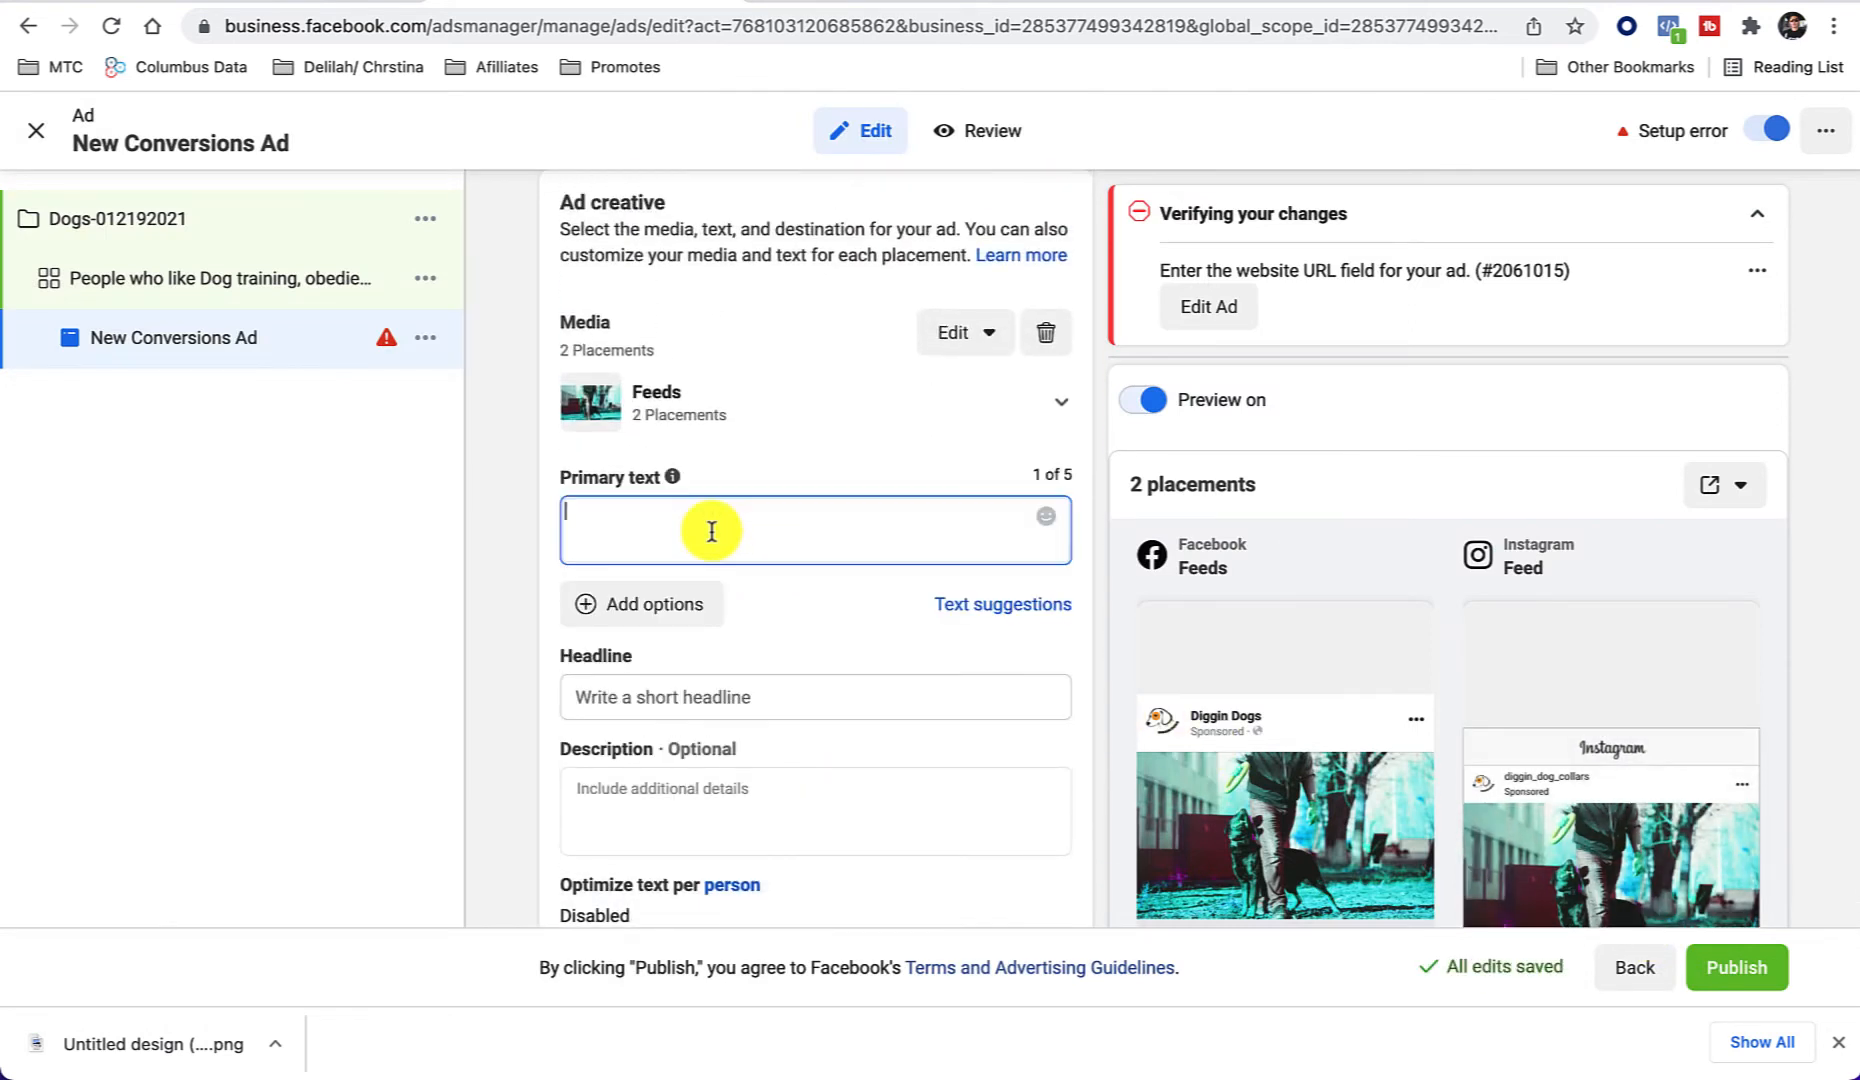
mouse_move(1279, 573)
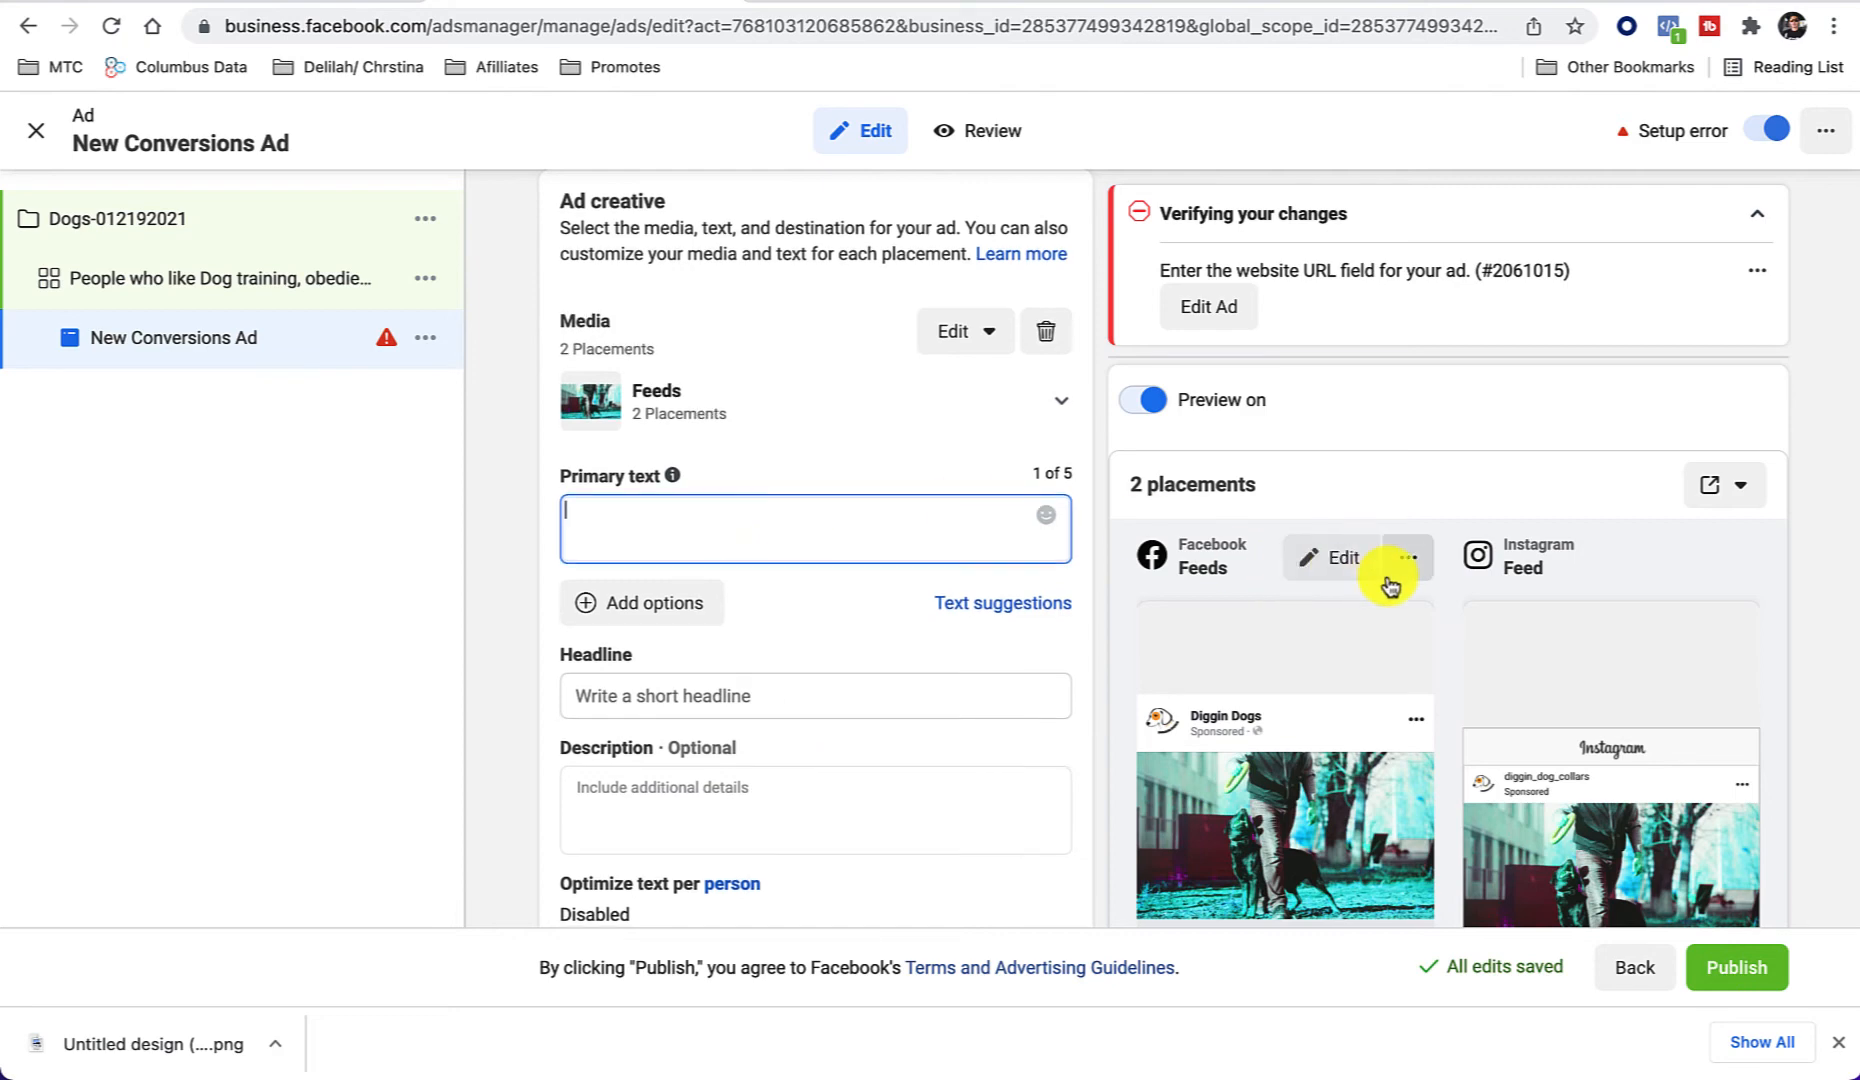
scroll(1387, 581, "down", 2)
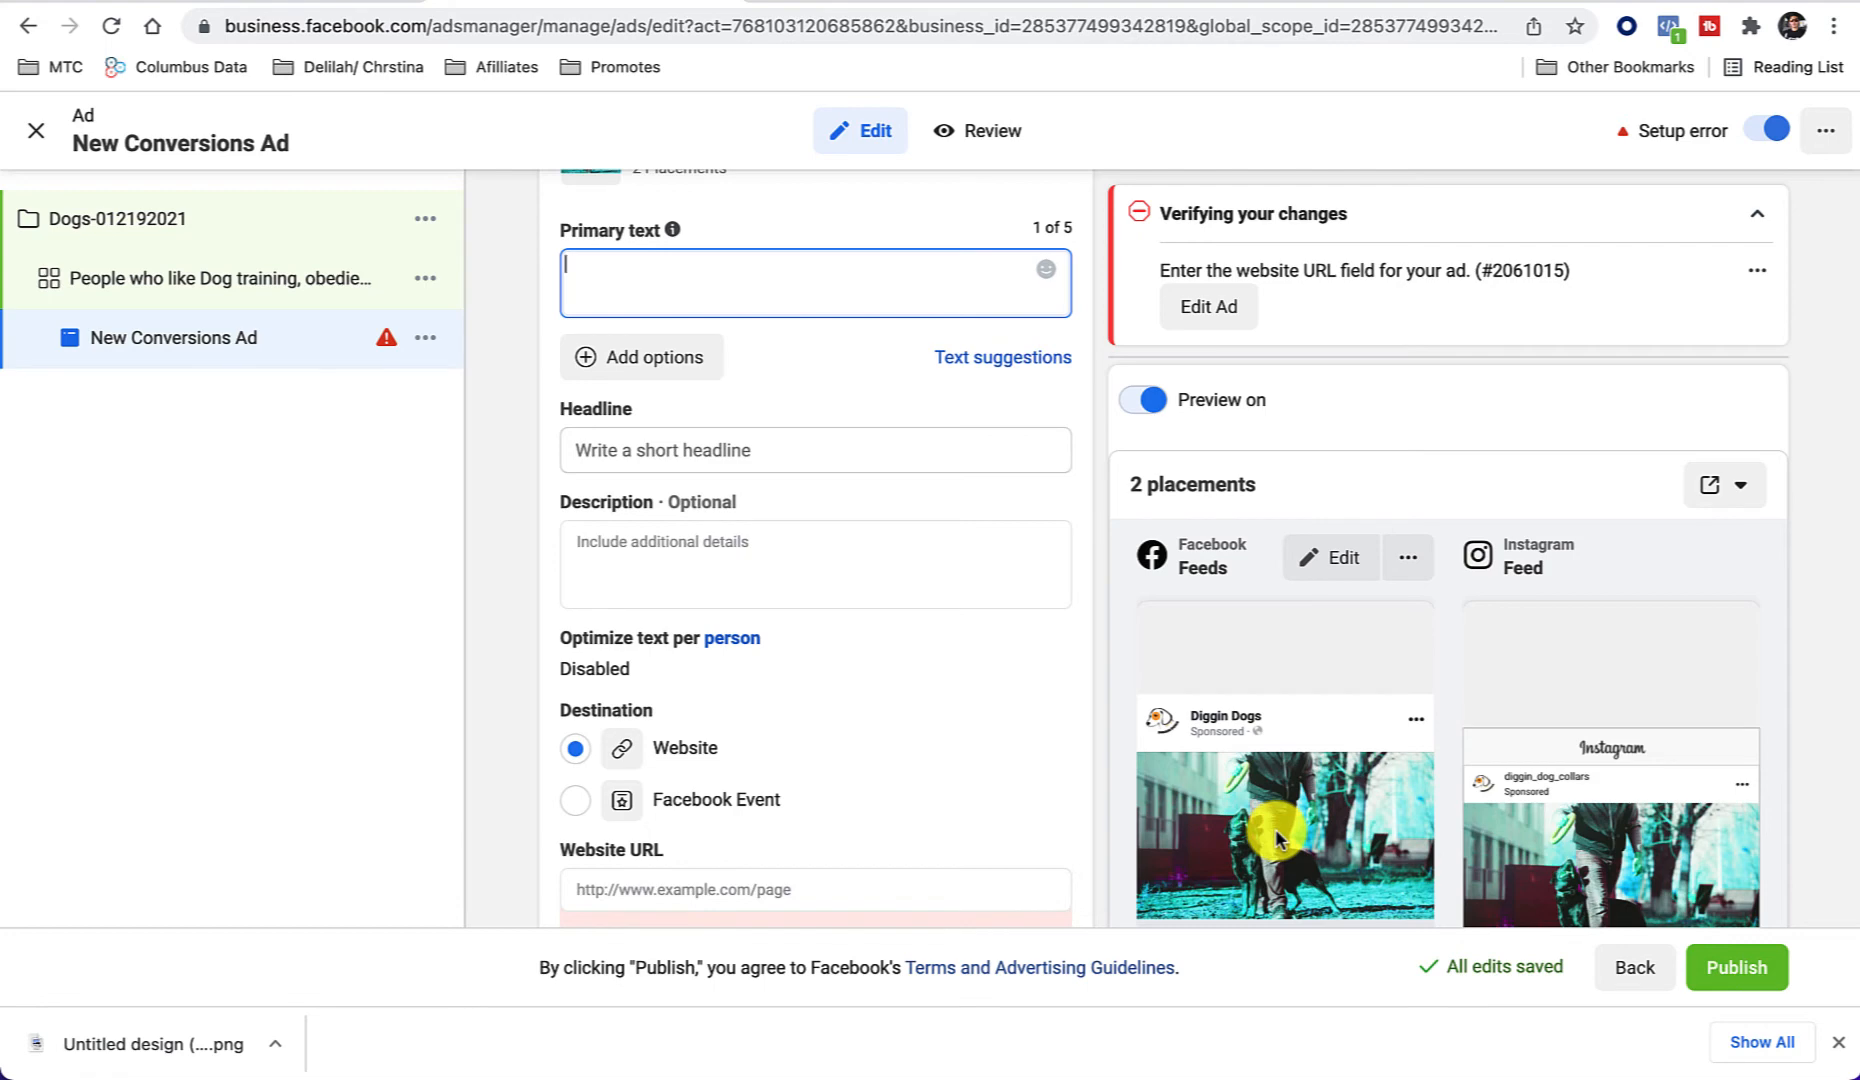
scroll(830, 457, "up", 2)
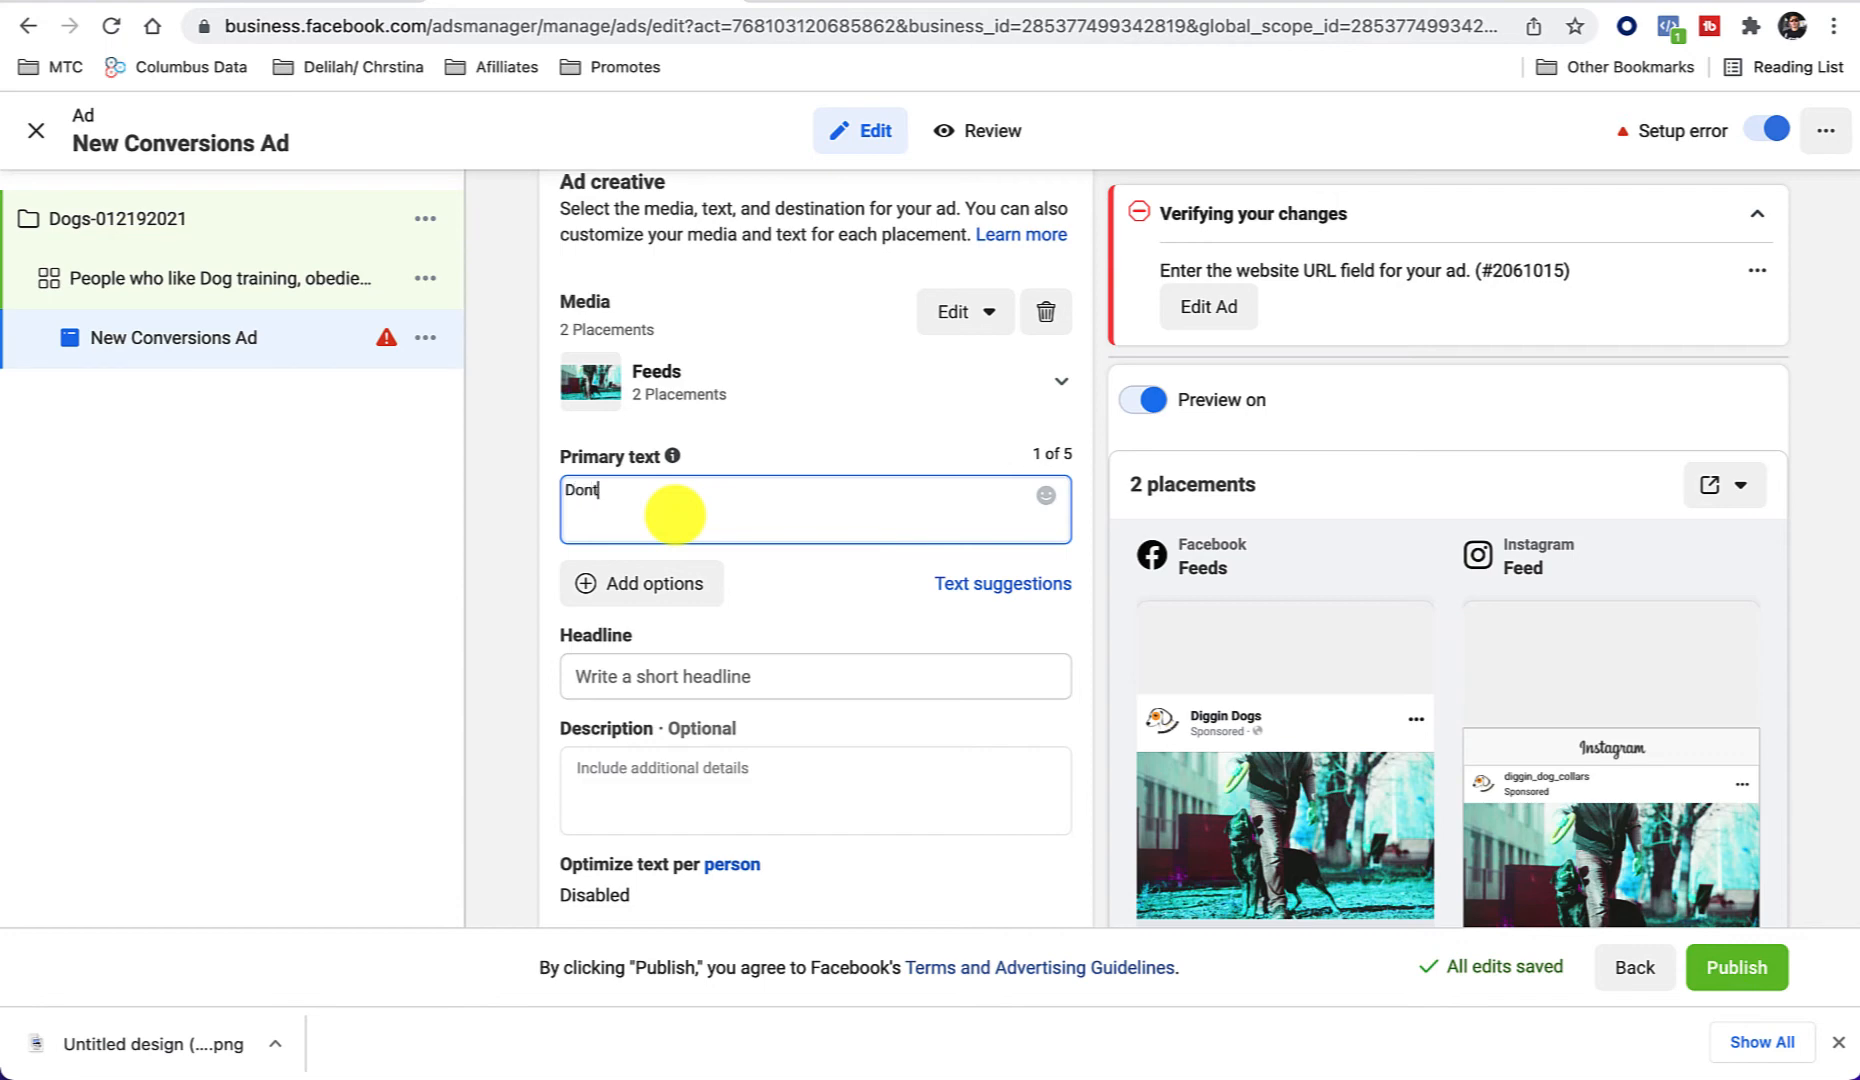
key("BackSpace")
key("BackSpace")
key("BackSpace")
key("BackSpace")
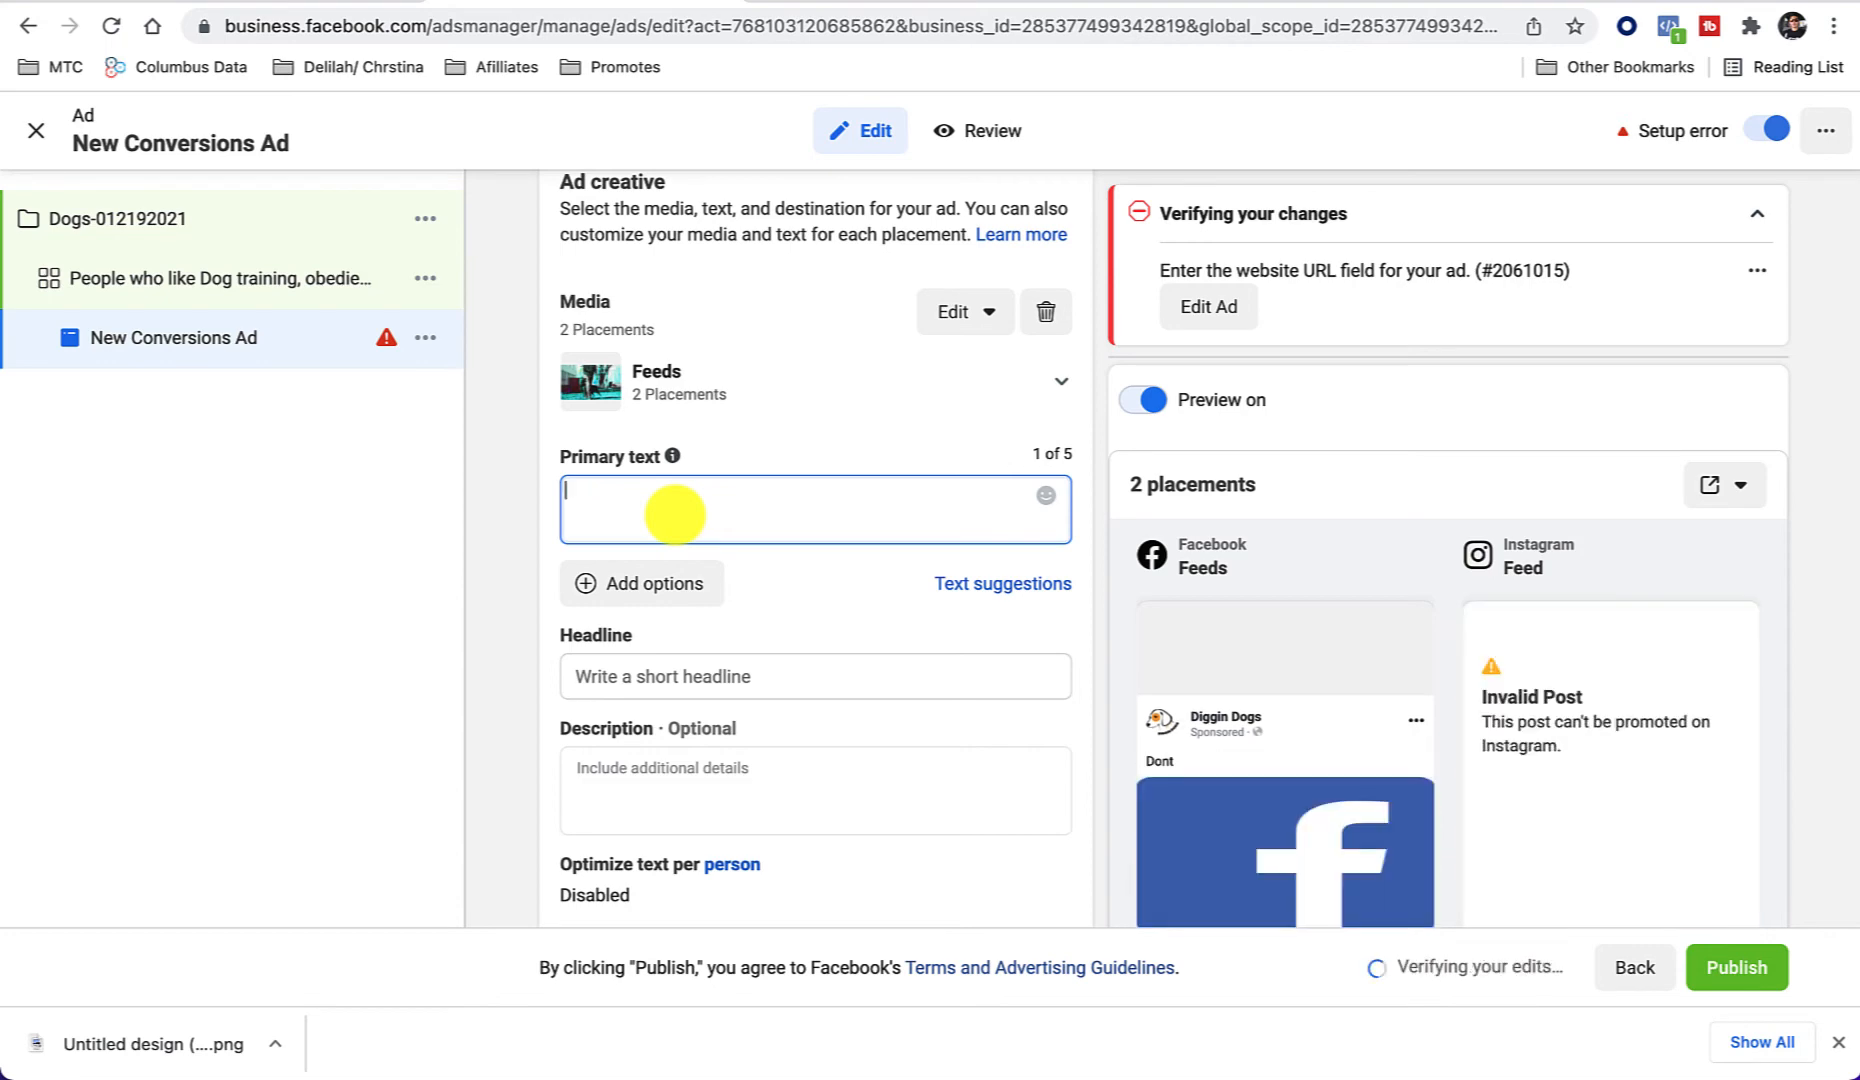
type("St")
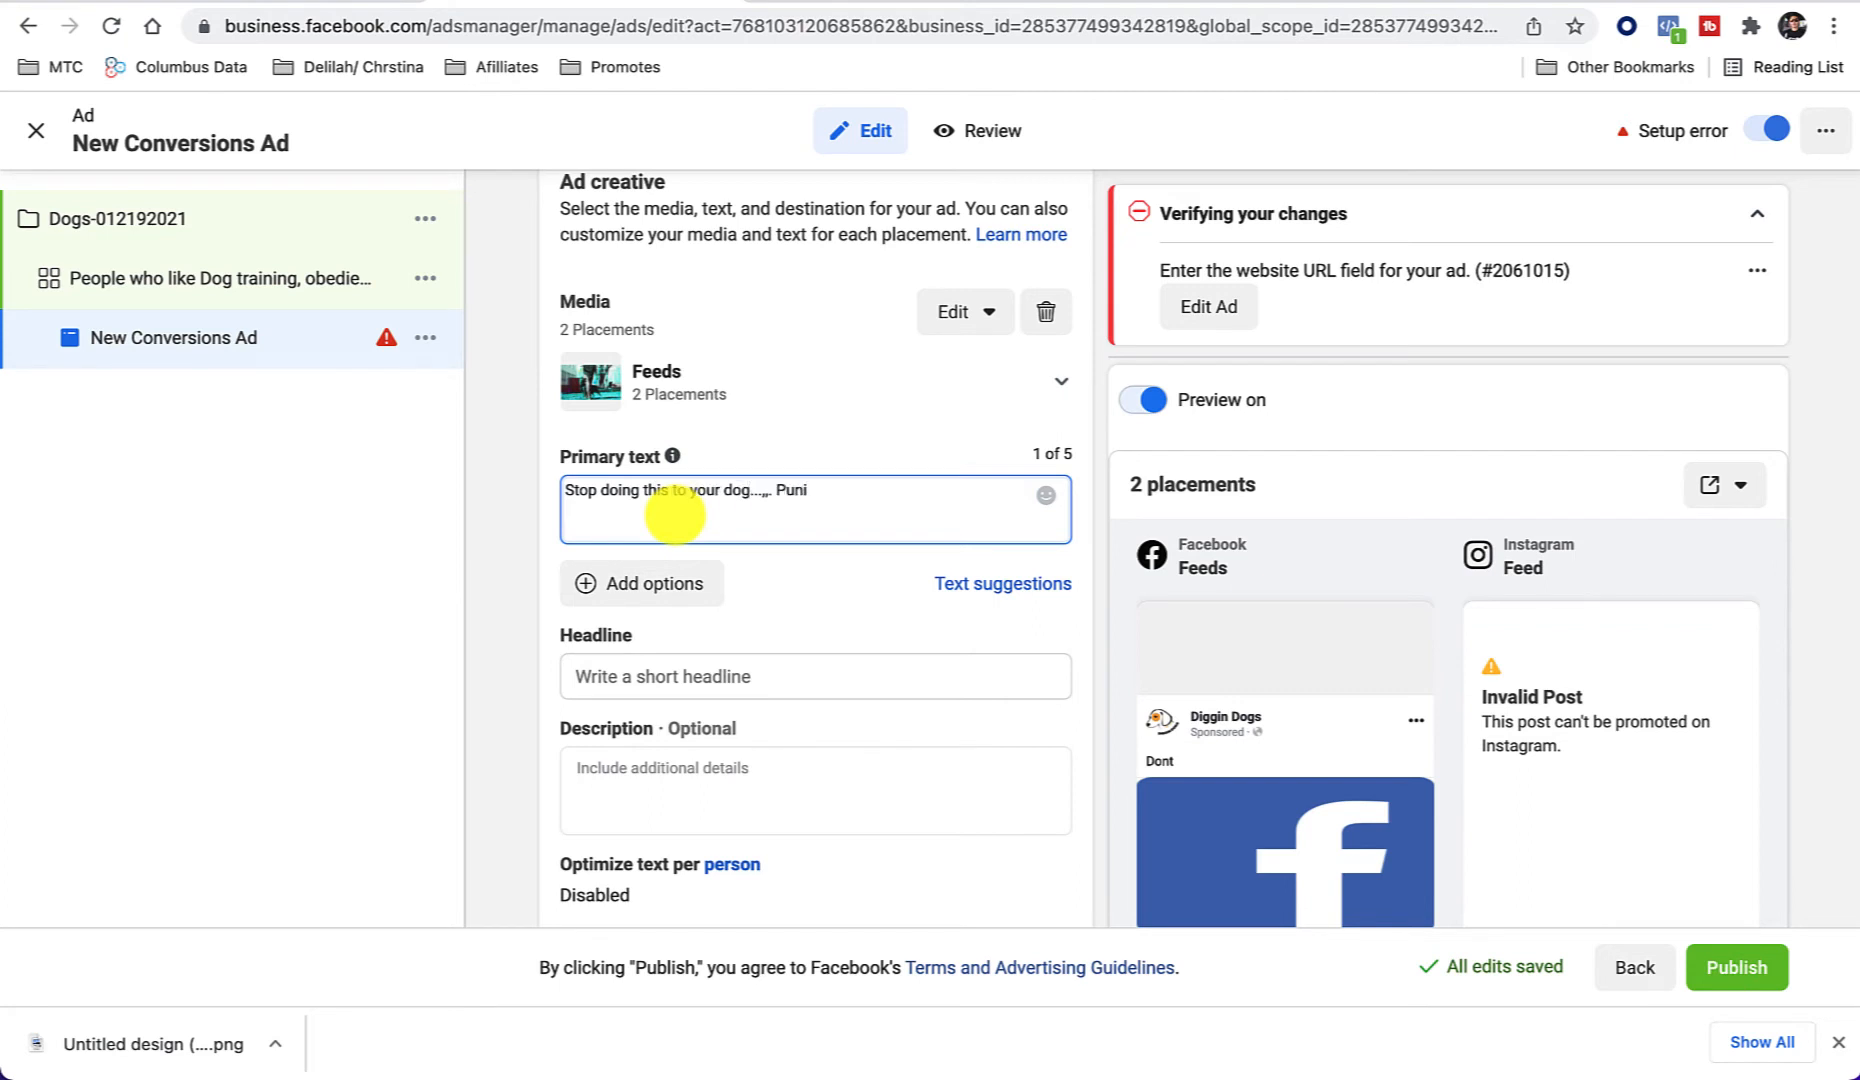
Step: Complete the primary text so it reads "Stop doing this to your dog.... Punishment is not the way!"
key("BackSpace")
key("BackSpace")
key("BackSpace")
key("BackSpace")
key("BackSpace")
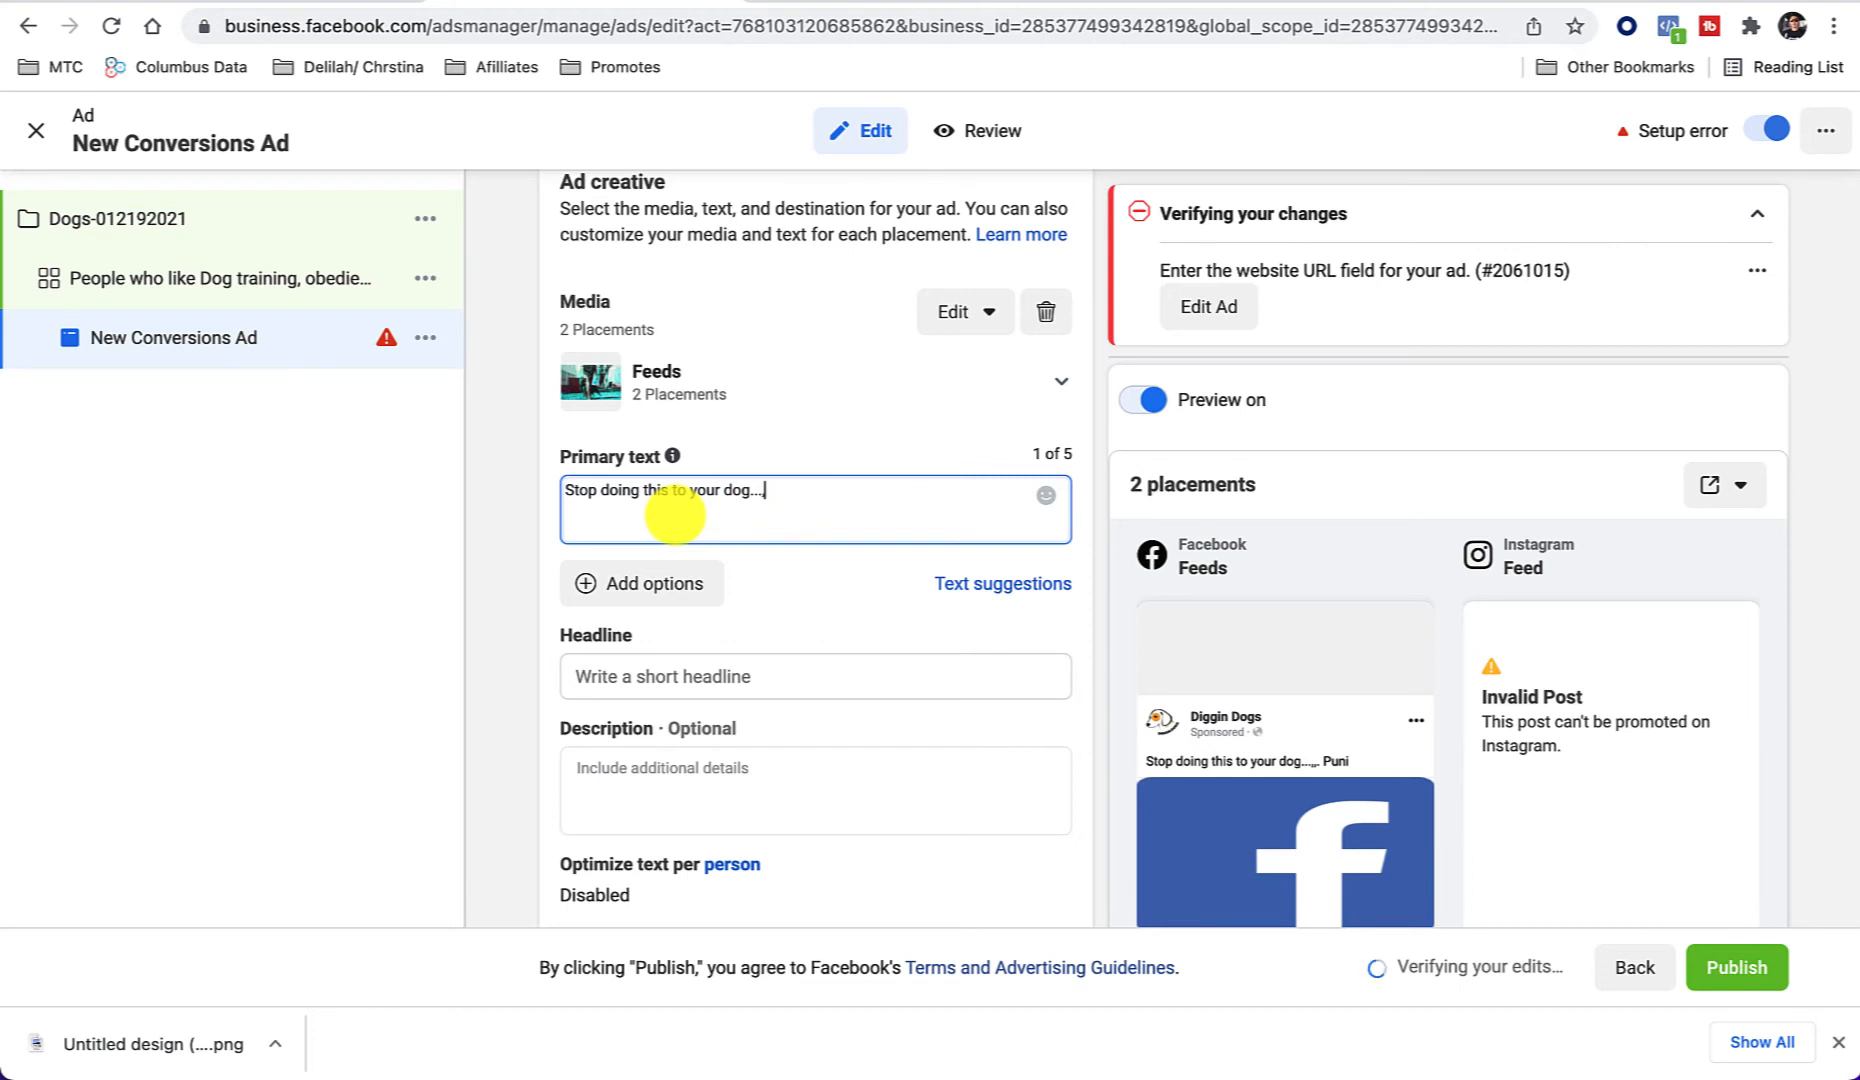
key("BackSpace")
type(". Punishment is not the")
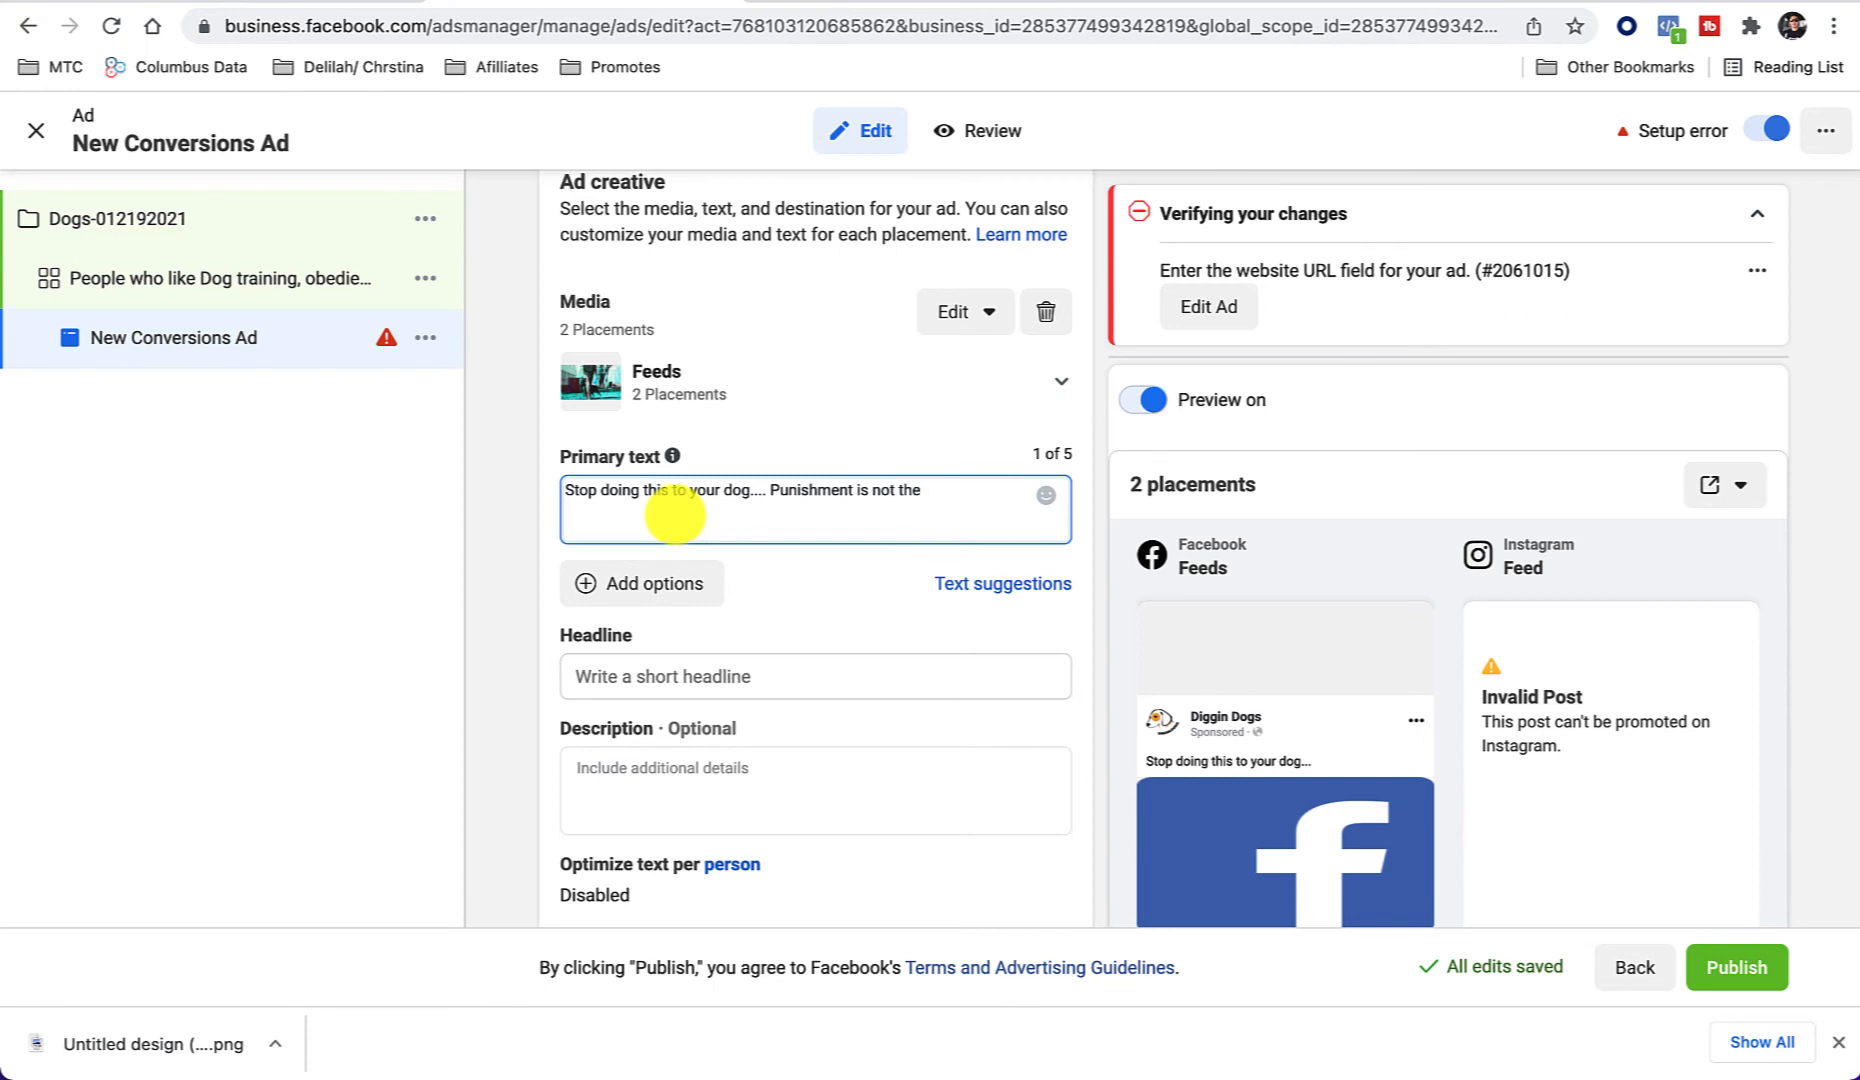
type(" way!")
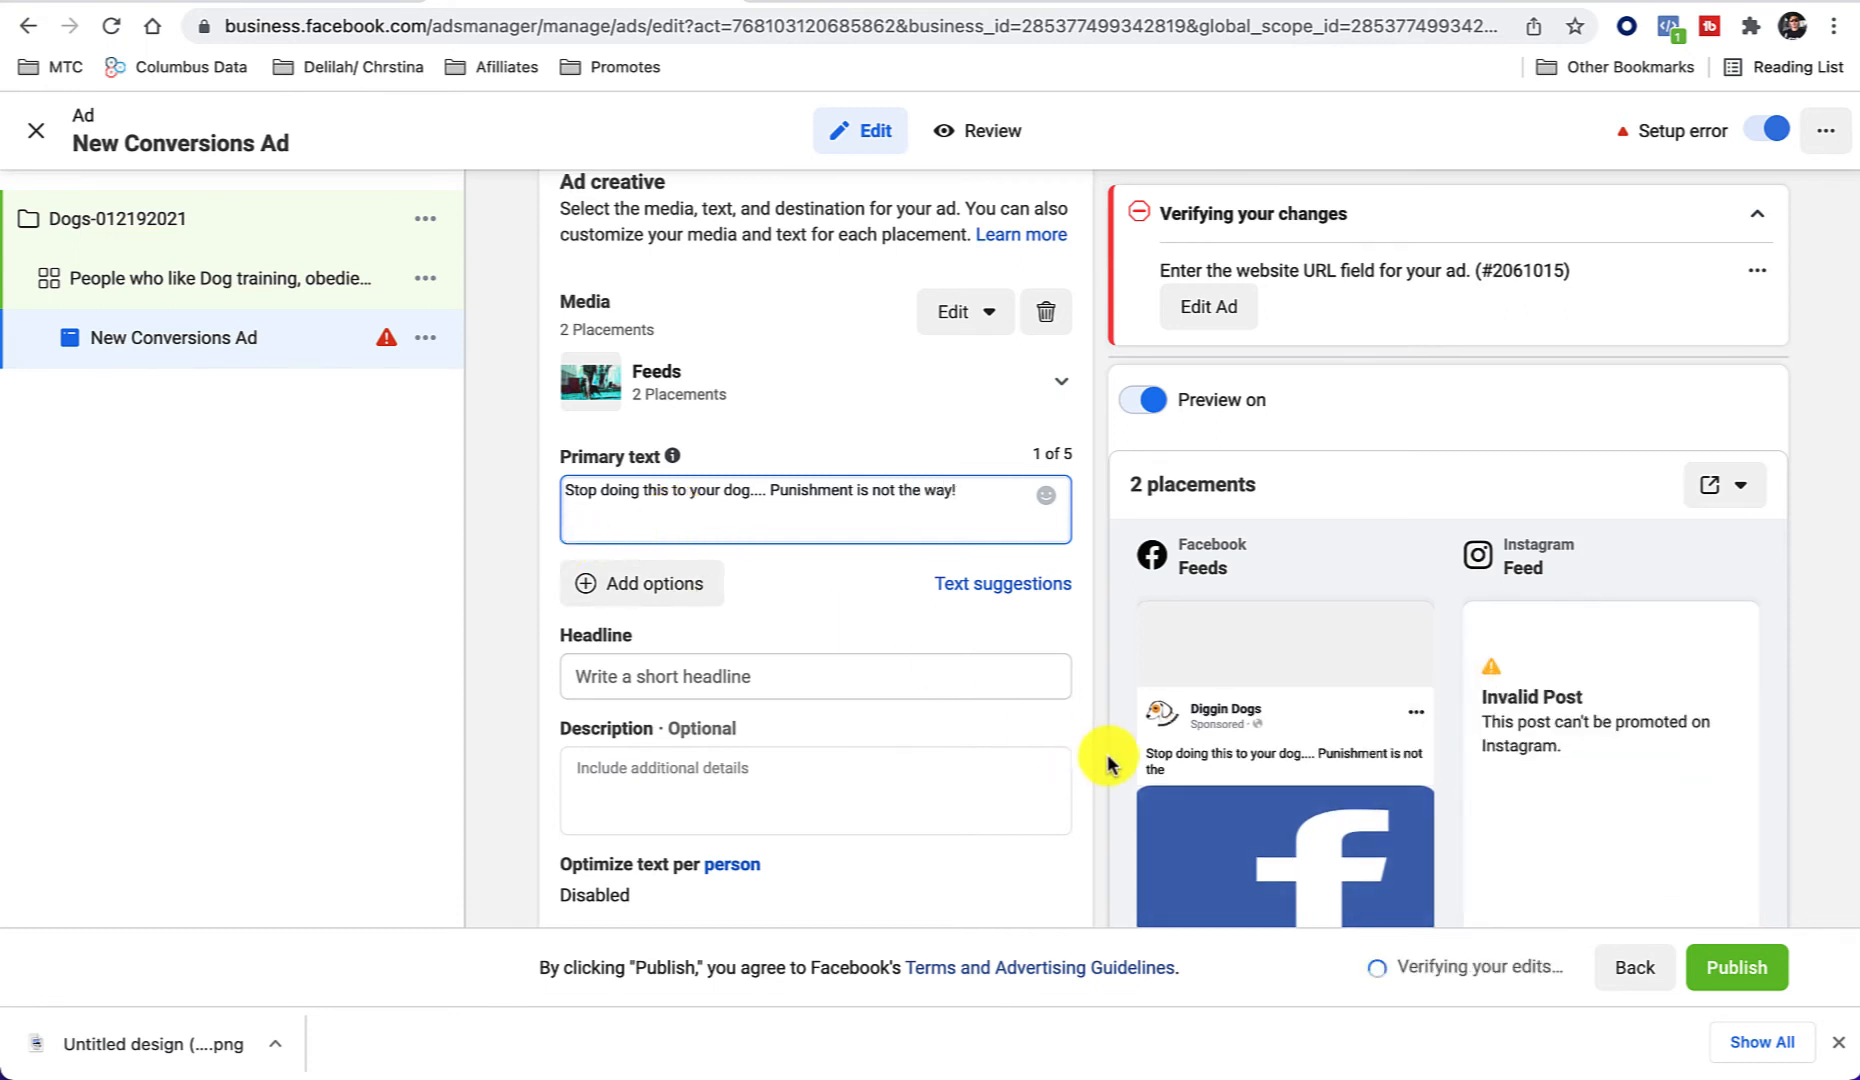
scroll(1235, 697, "down", 2)
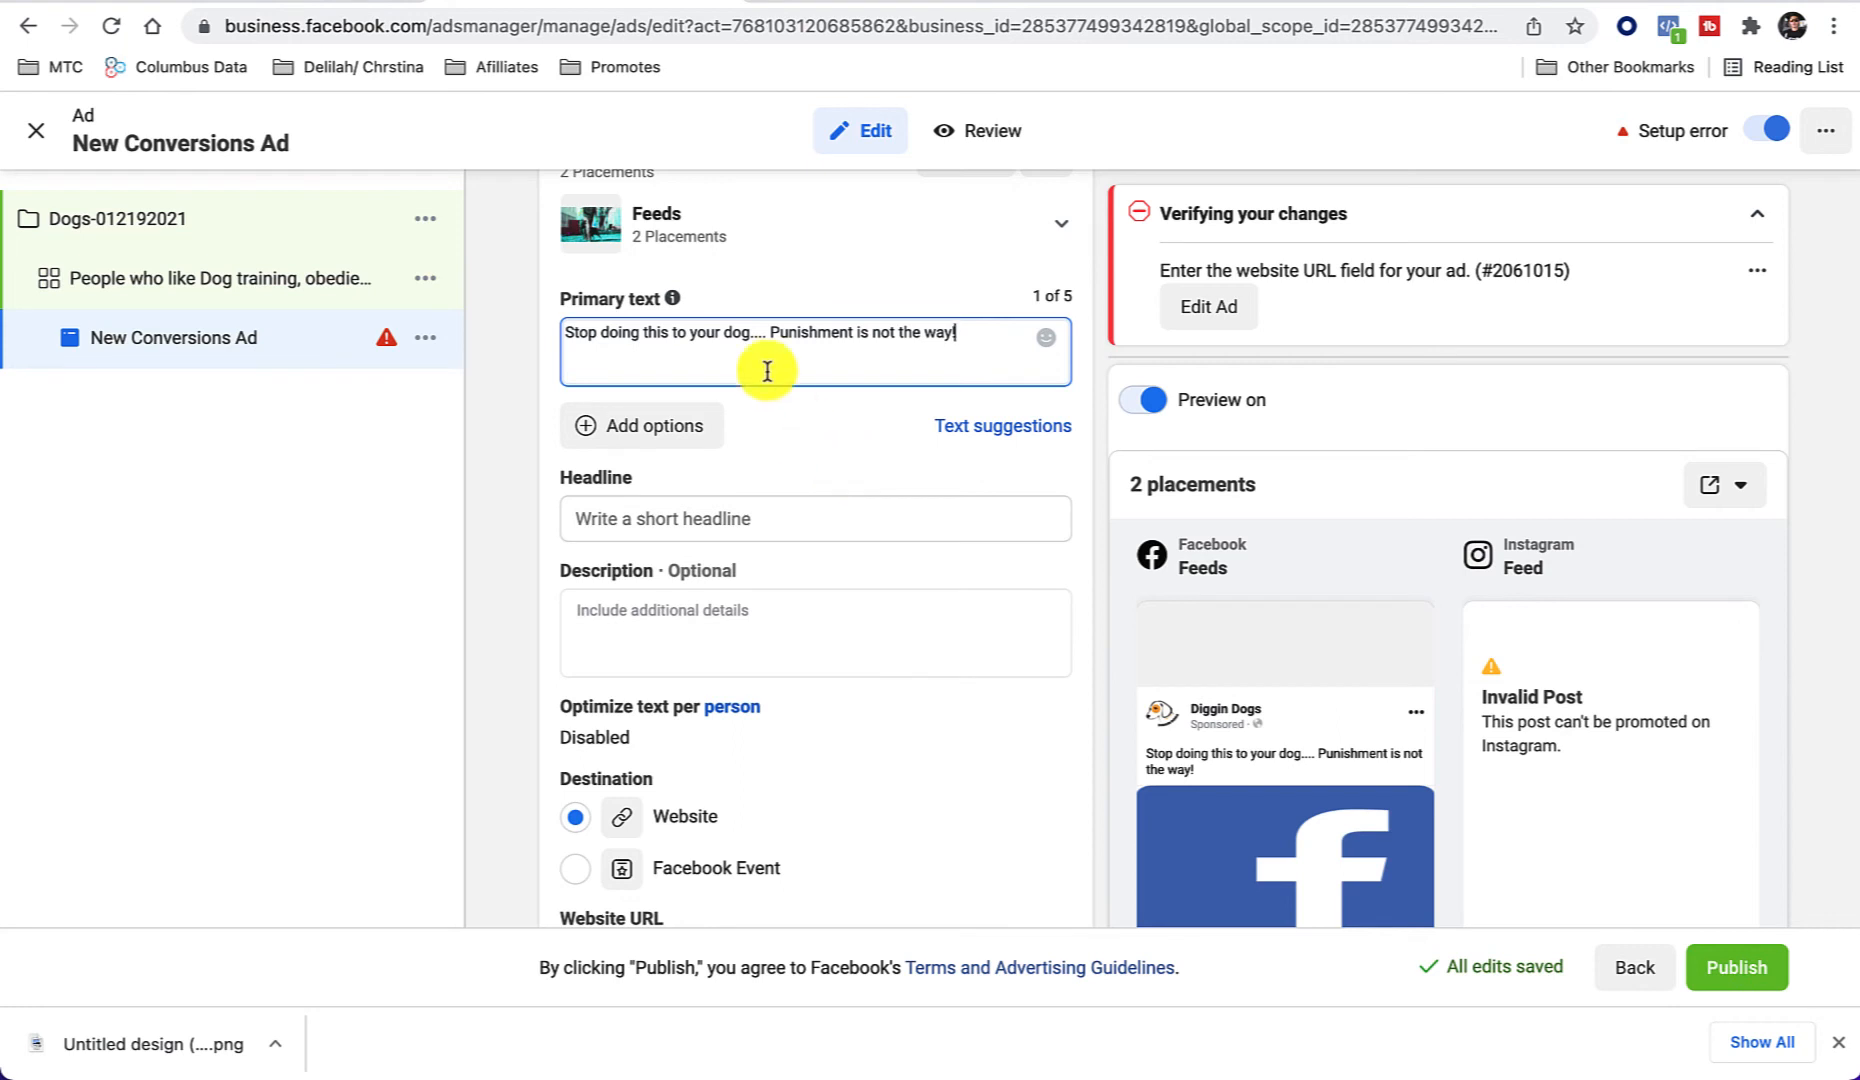
Step: Cut the whole primary text out of the ad so its field is empty
mouse_move(1163, 644)
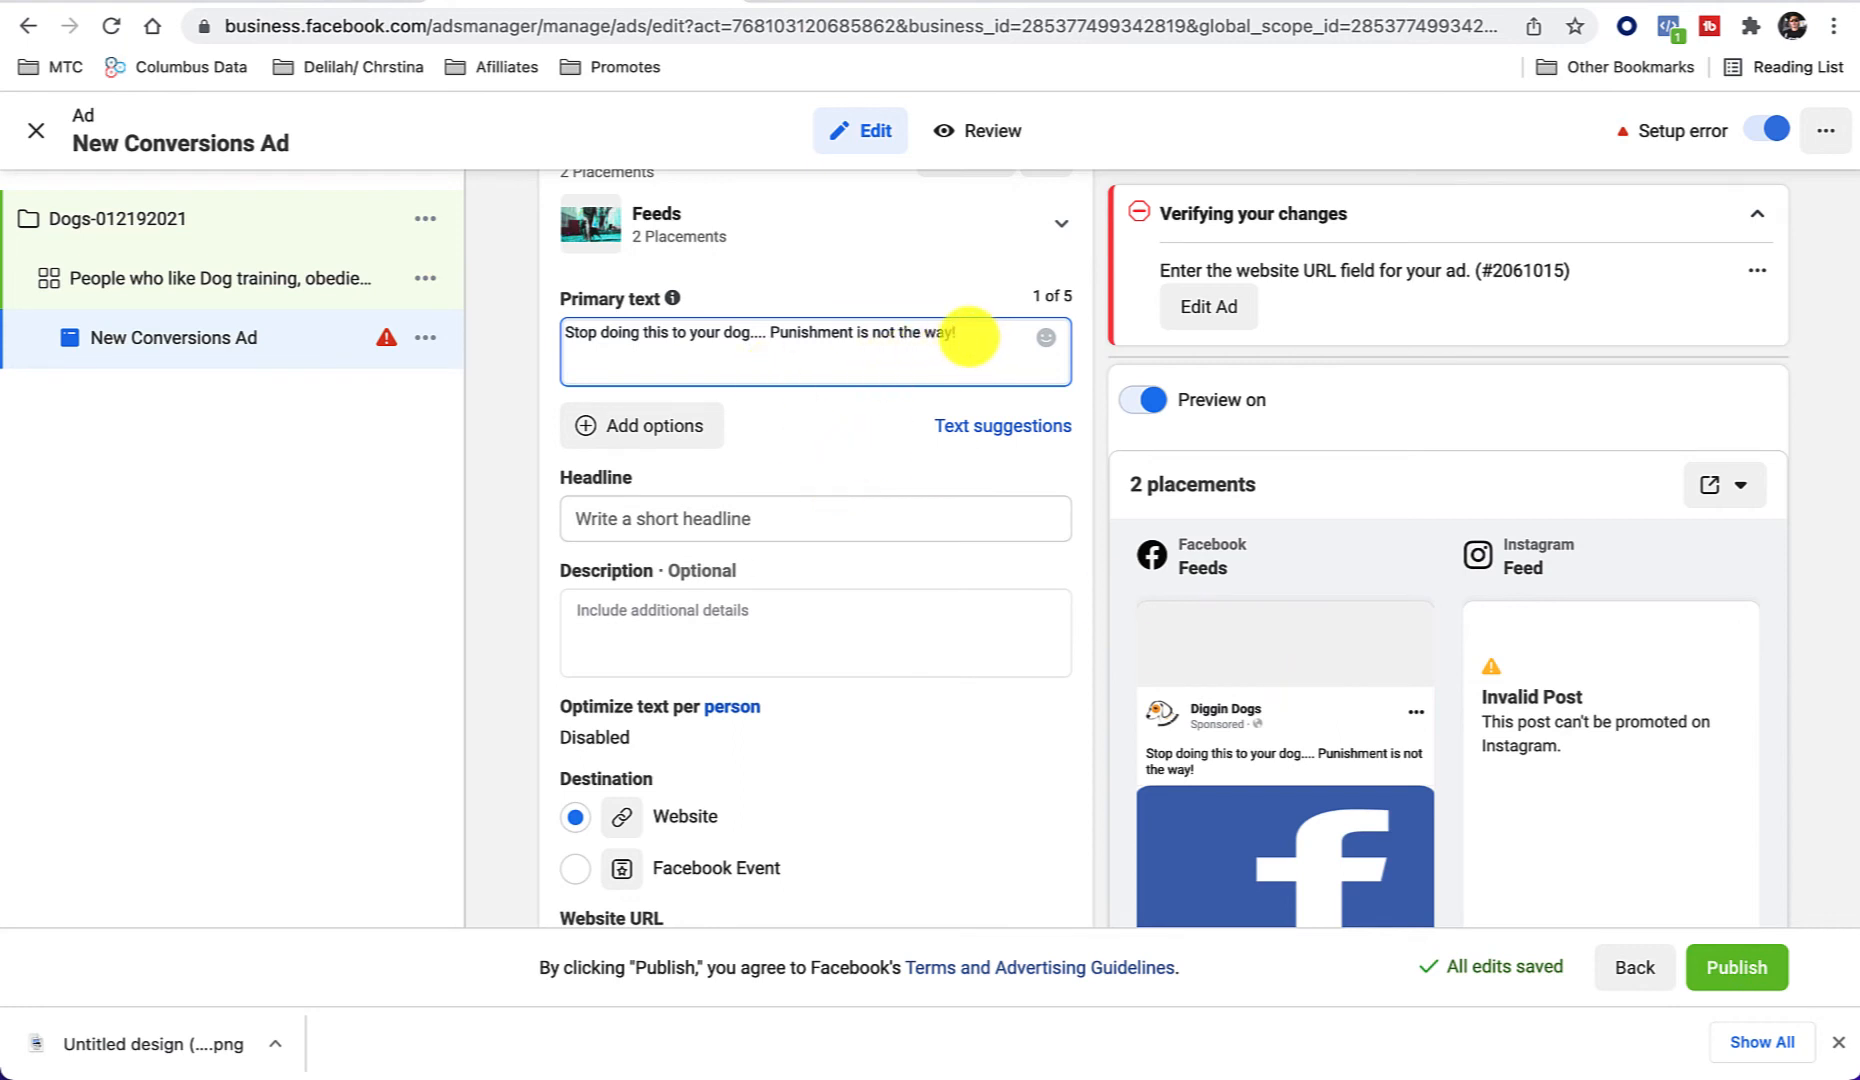
triple_click(968, 337)
key("ctrl+c")
key("BackSpace")
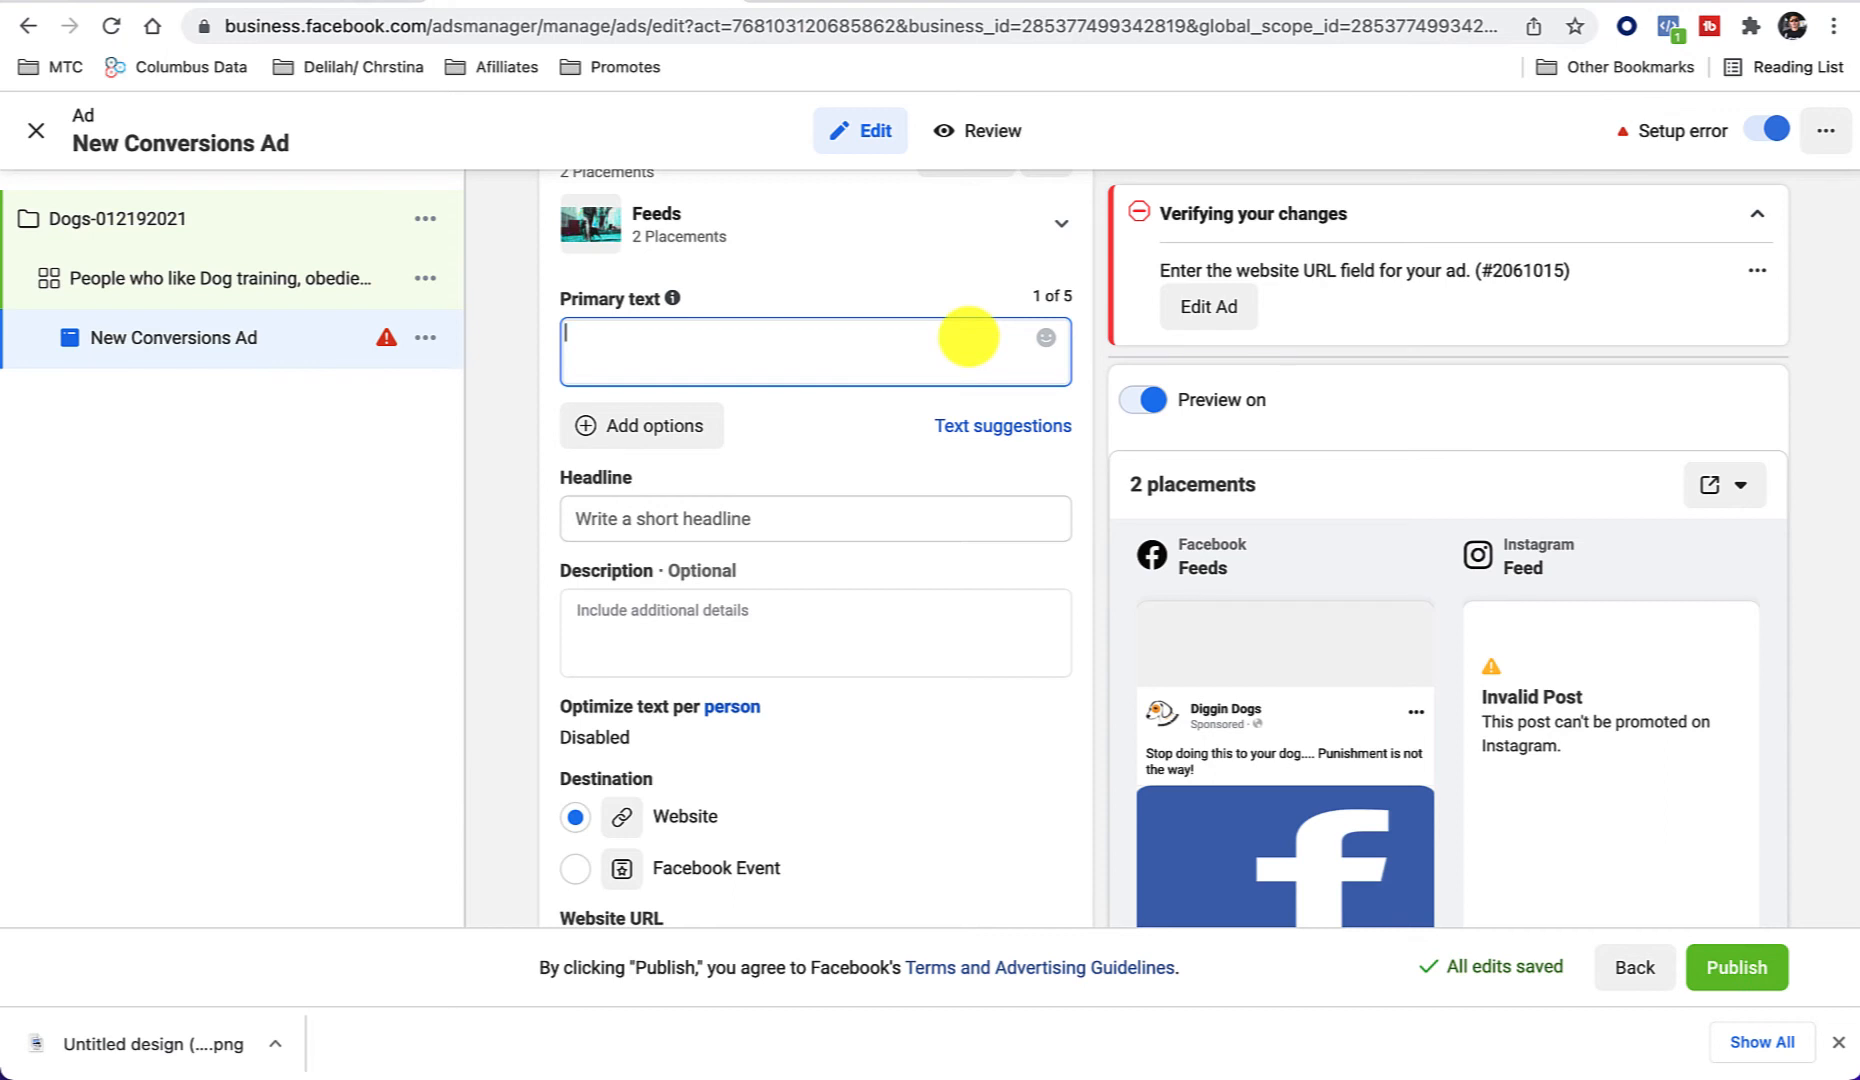
left_click(843, 282)
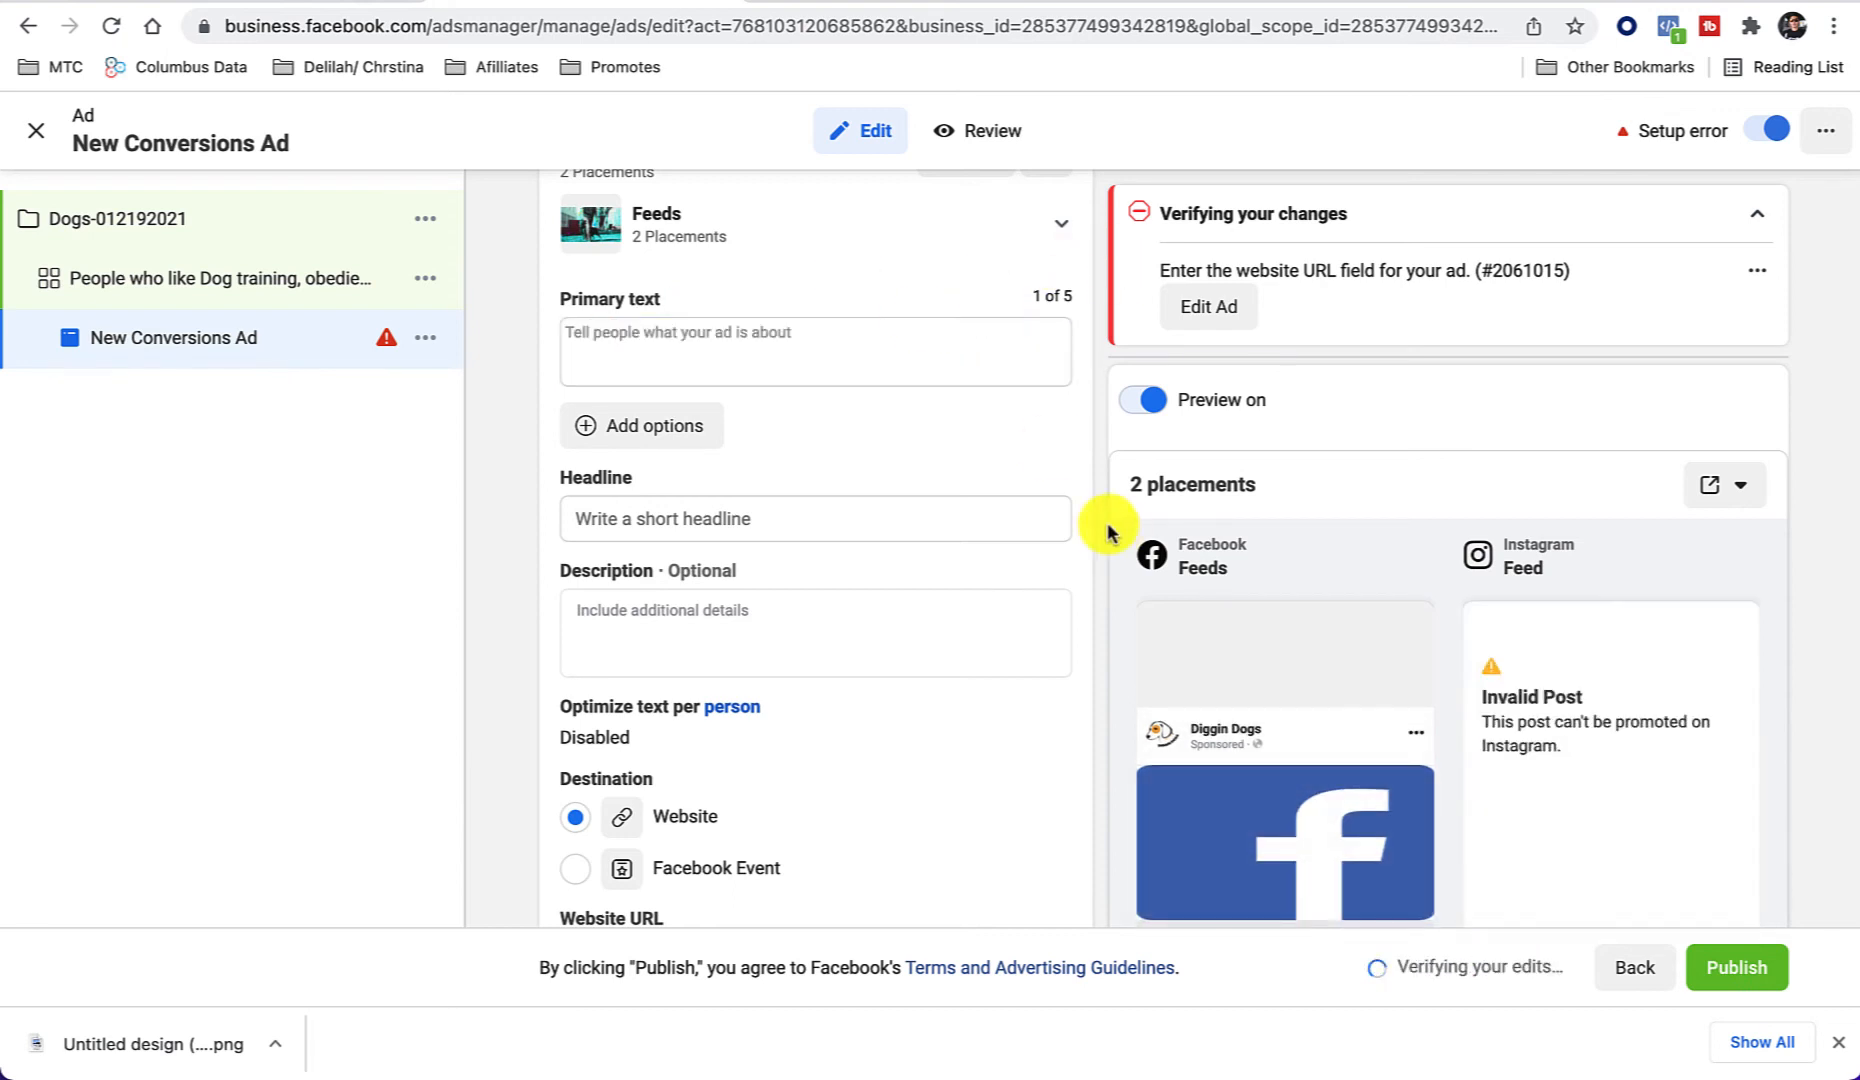
Step: Edit the ad's media, compare the crops, and save the image with the Horizontal 1.91:1 crop moved down to the image's lower edge
scroll(965, 541, "up", 3)
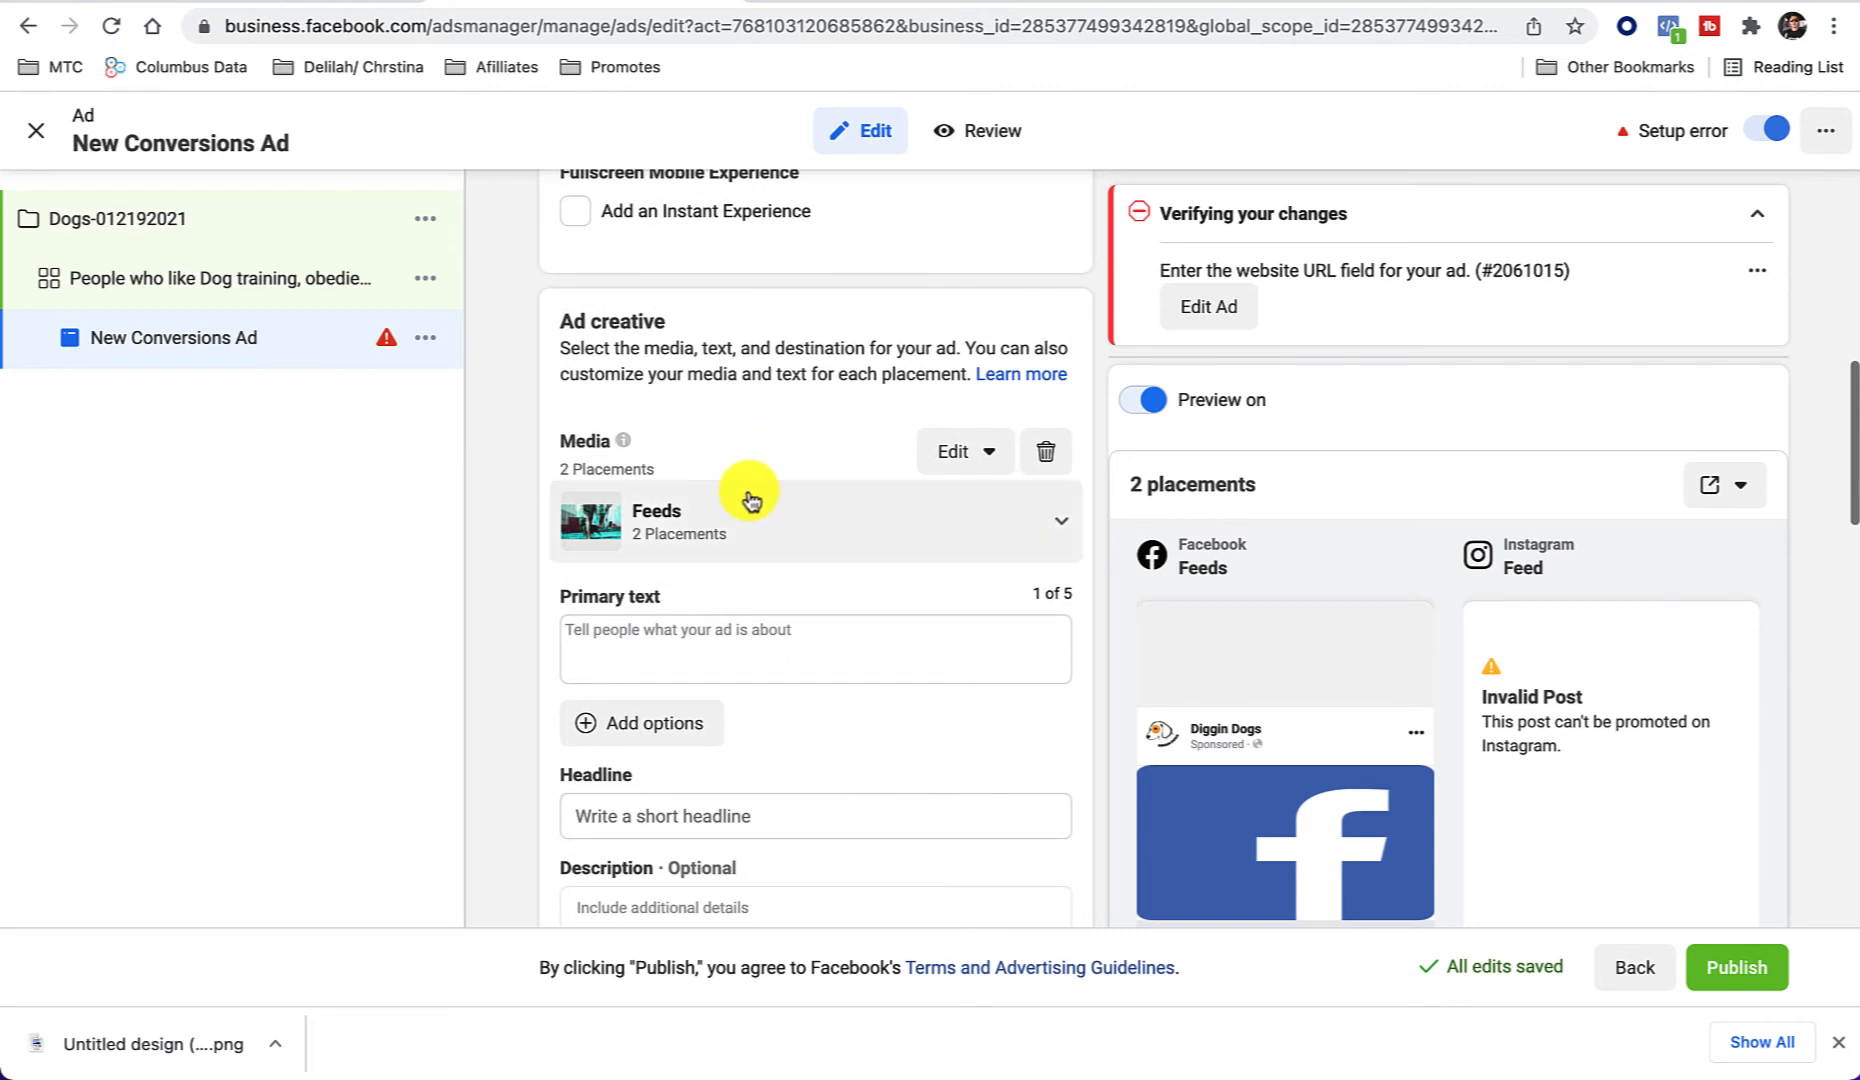
left_click(947, 458)
left_click(962, 560)
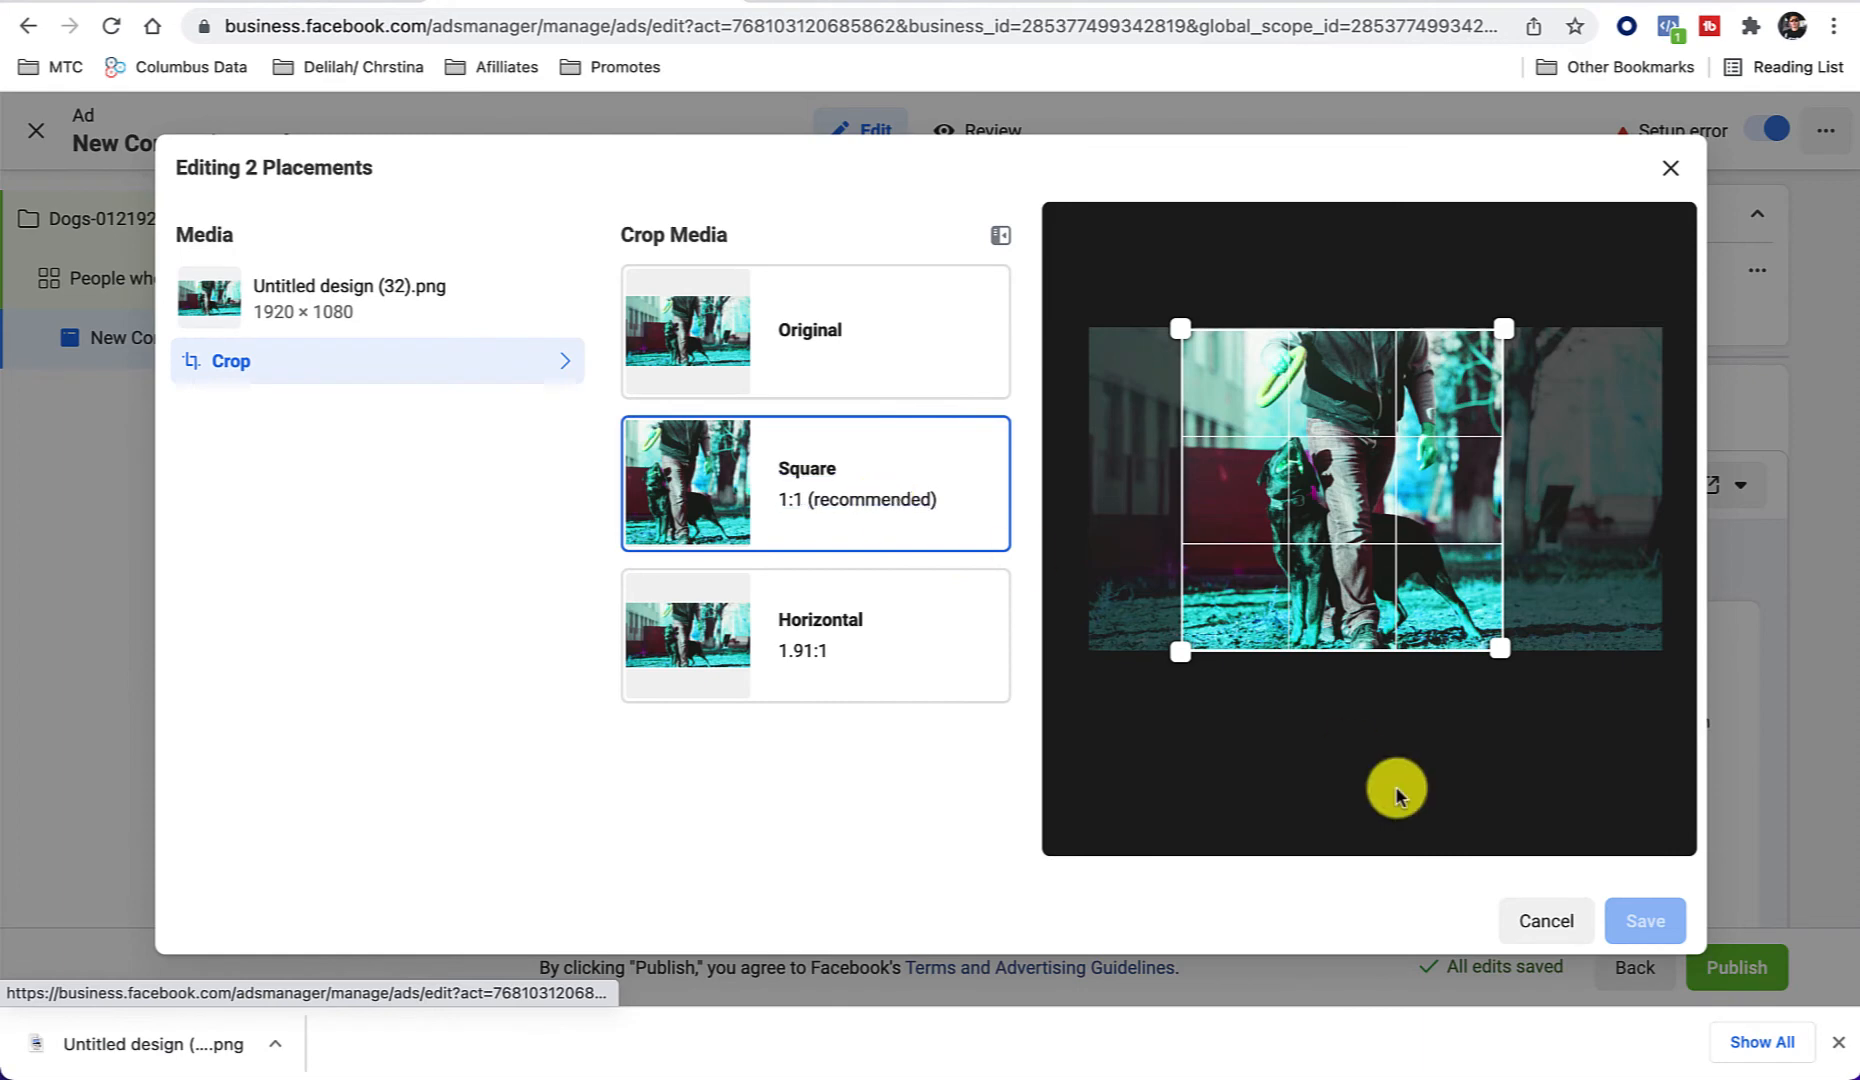
left_click(818, 340)
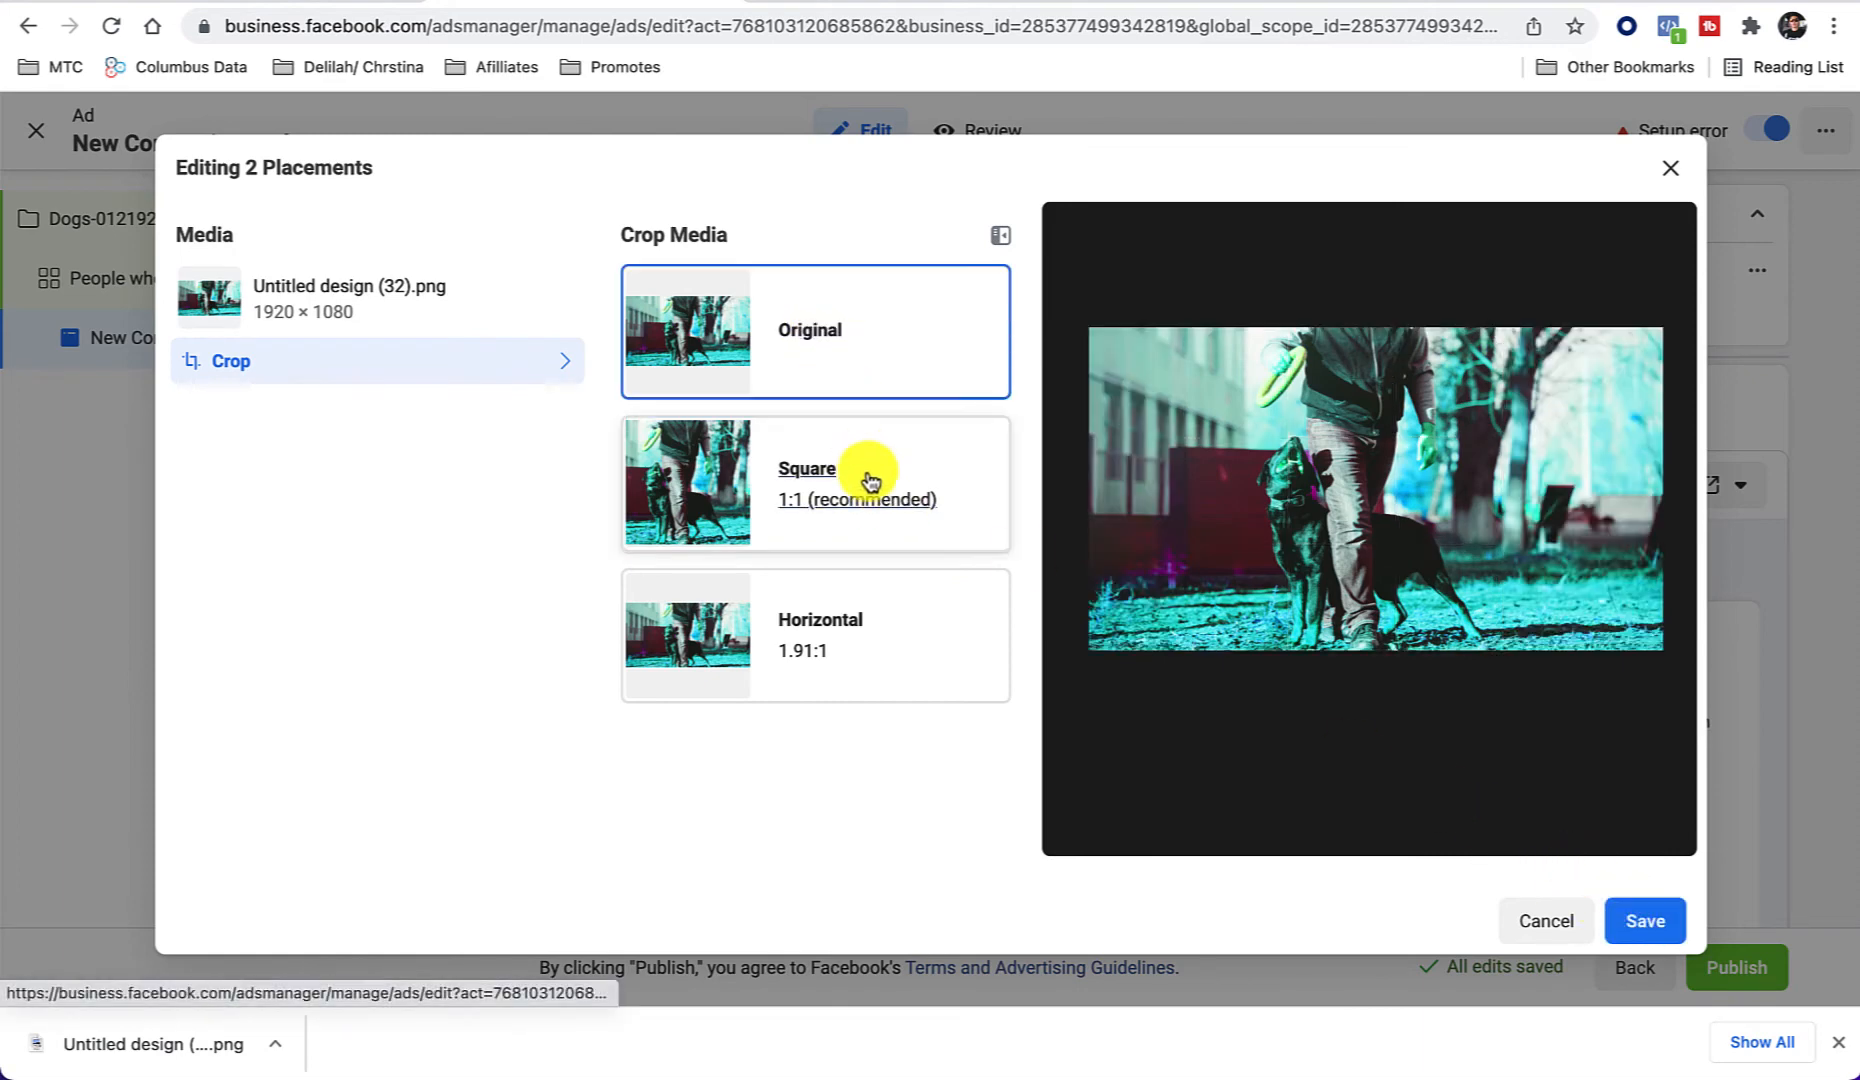
left_click(873, 488)
left_click(884, 655)
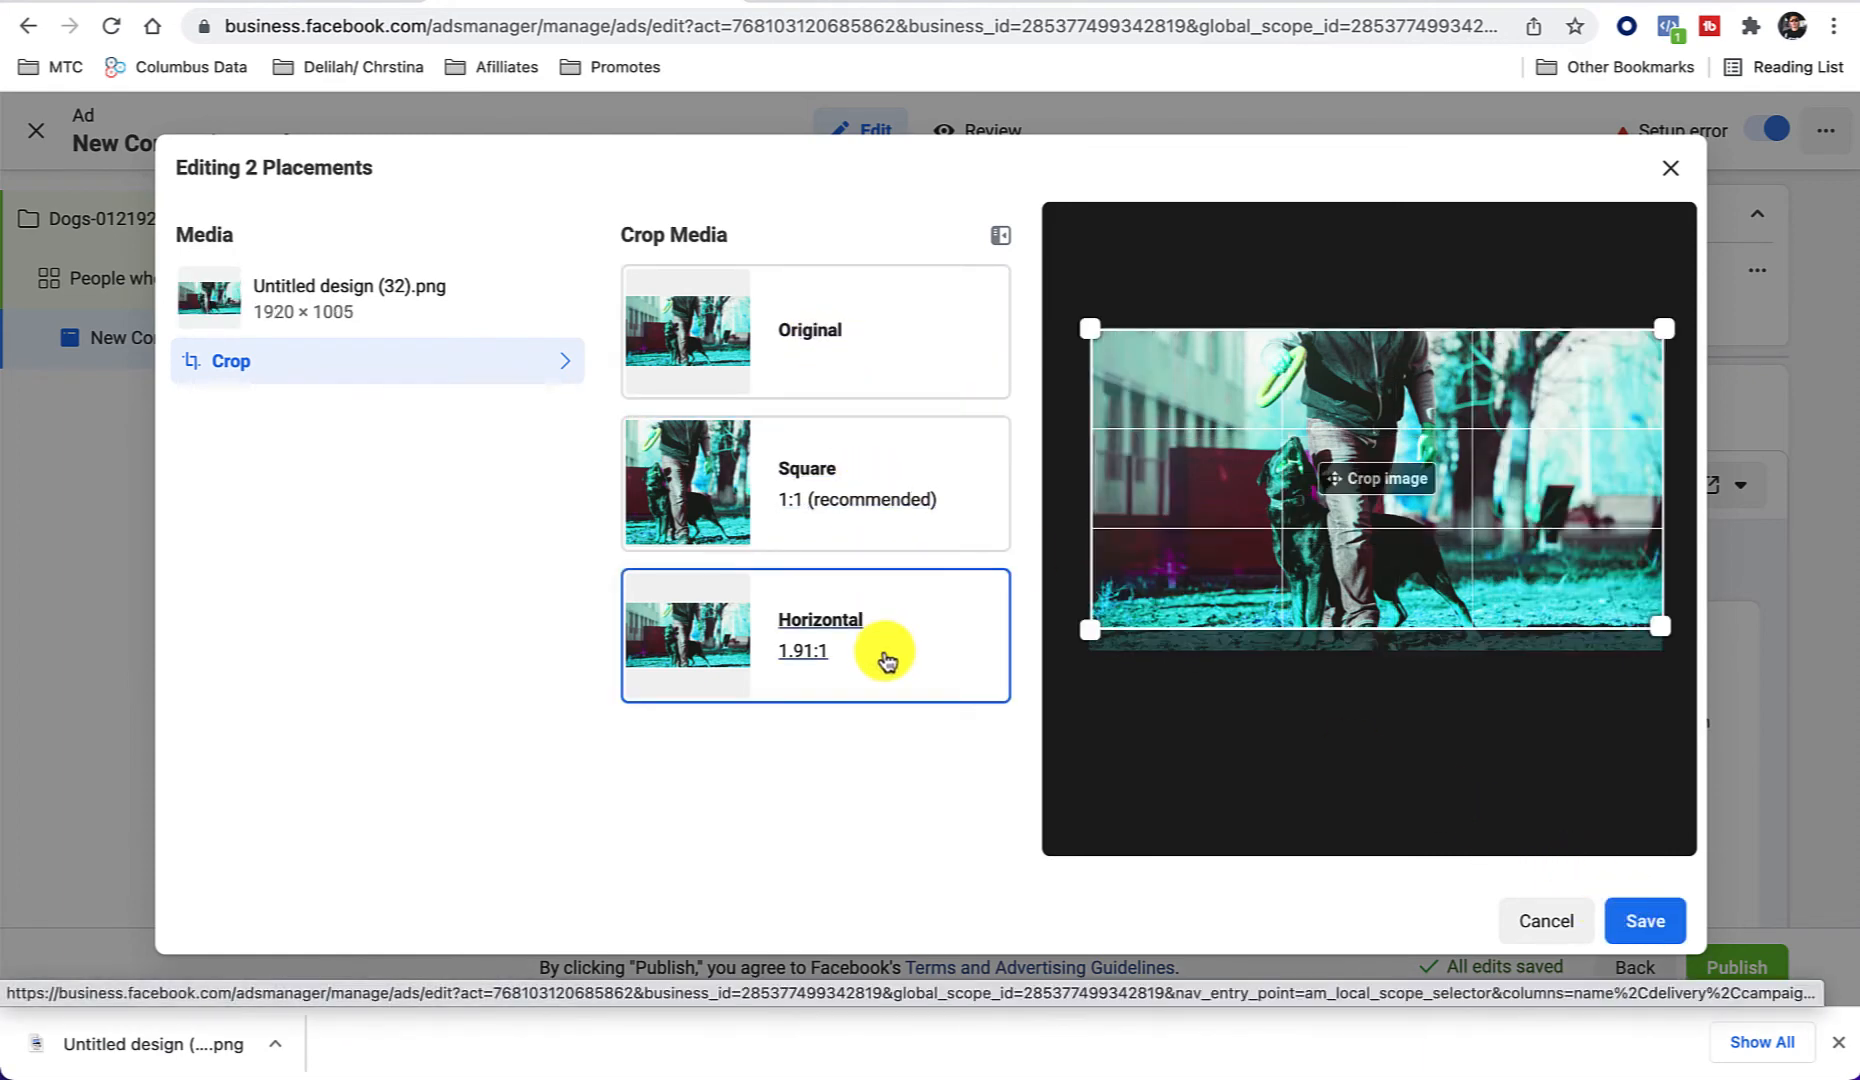
left_click_drag(1516, 543, 1544, 618)
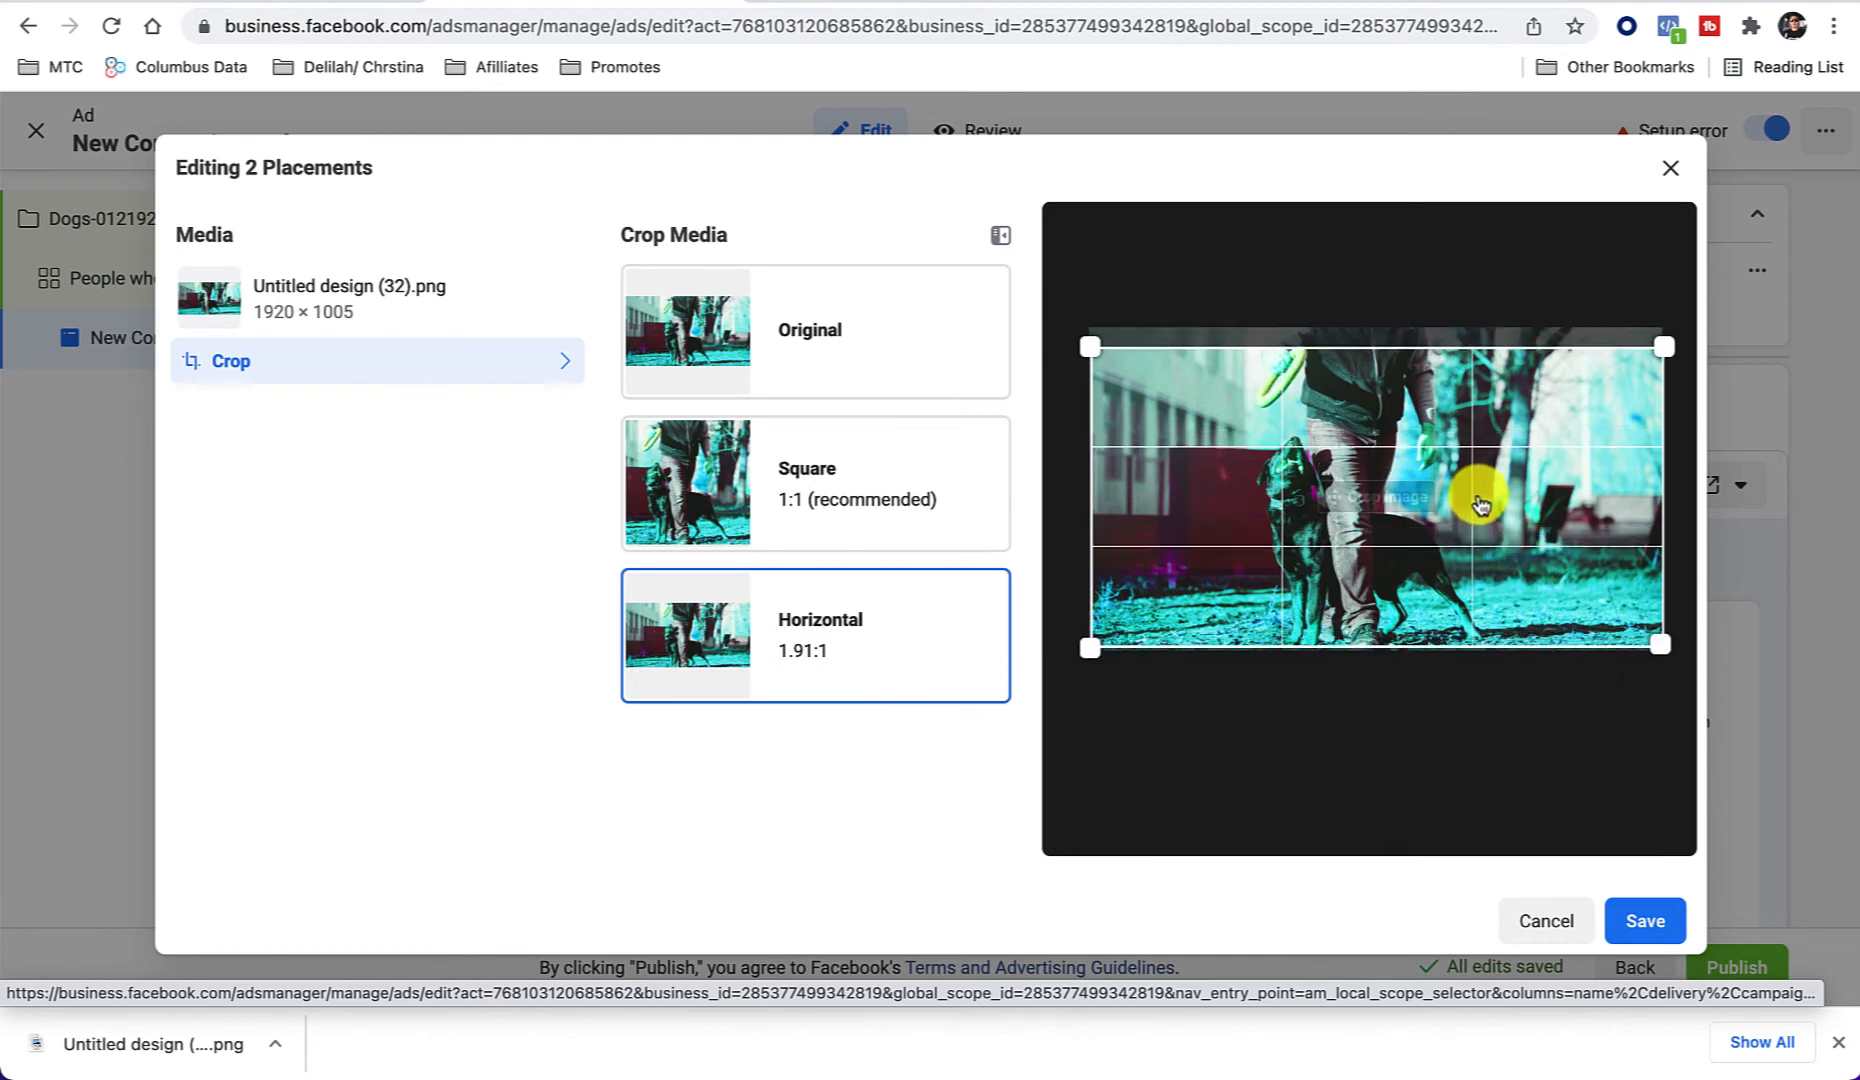
left_click(1635, 915)
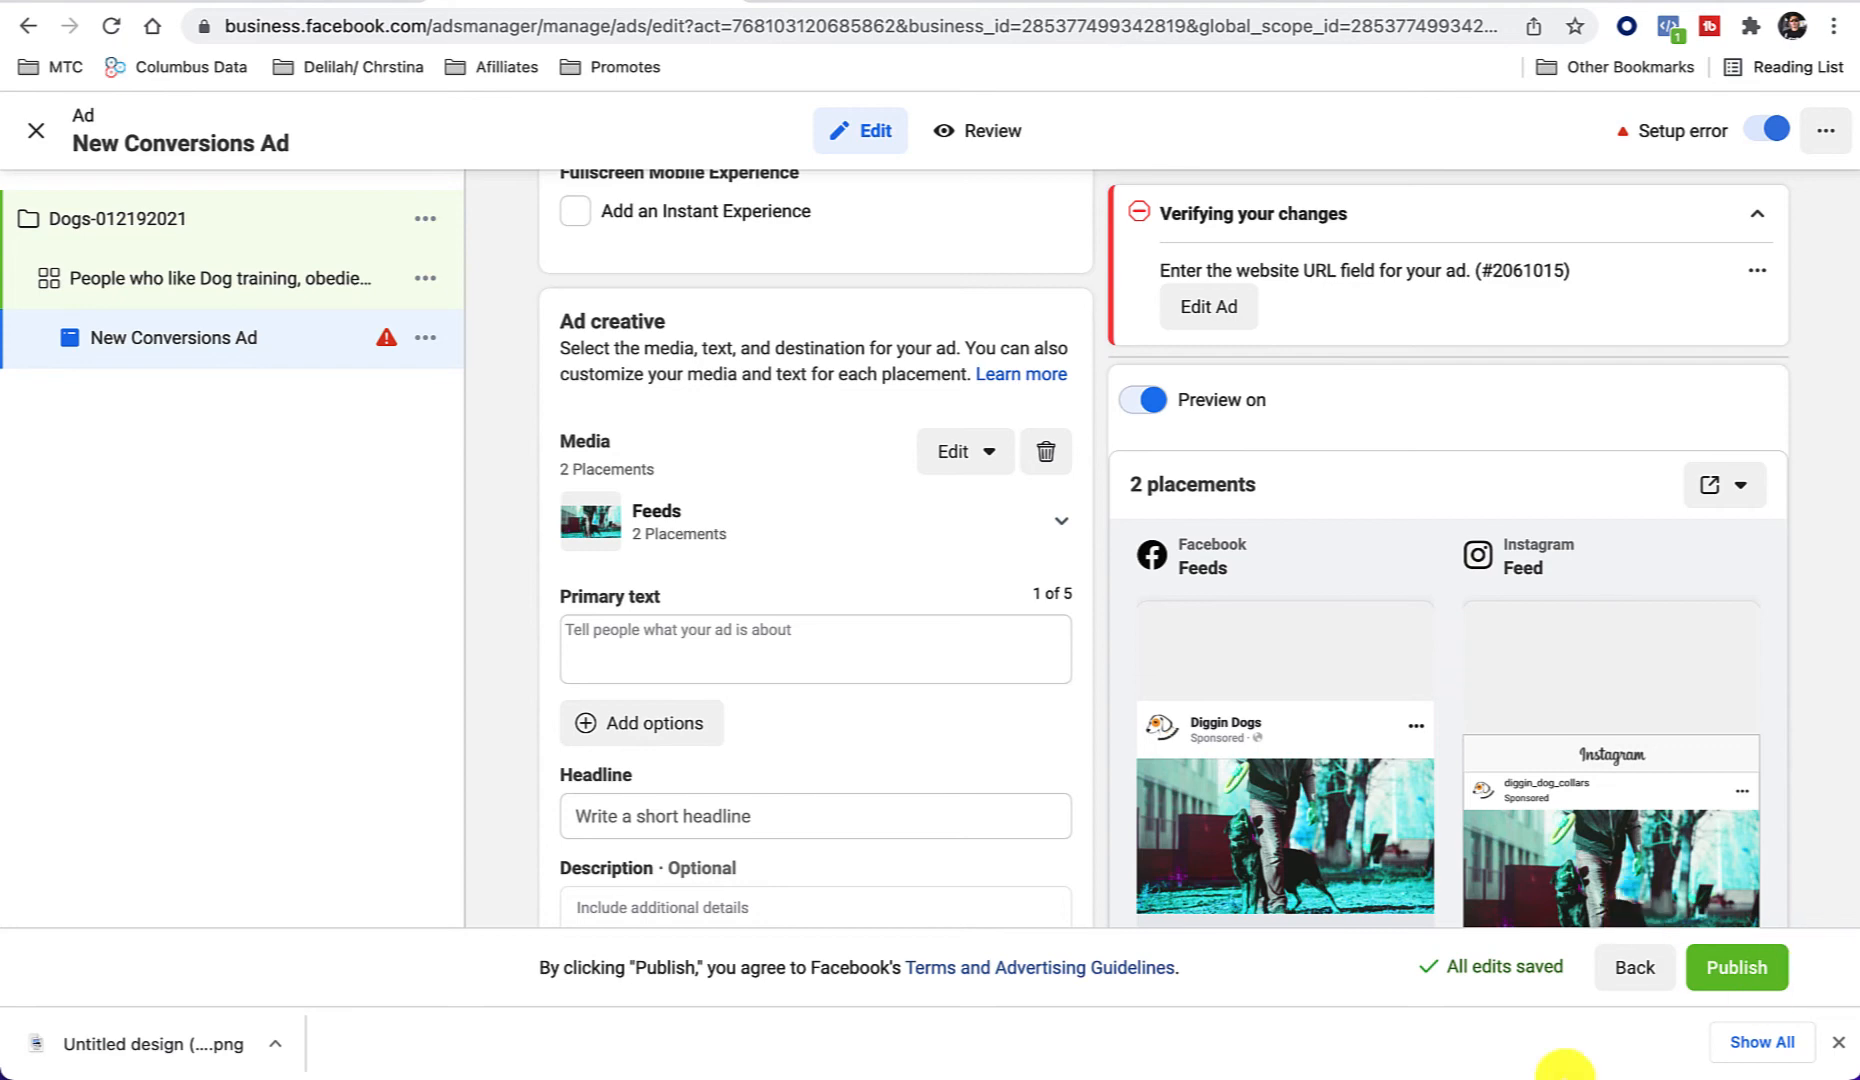
Step: Paste "Stop doing this to your dog.... Punishment is not the way!" back in as the primary text
left_click(736, 654)
key("ctrl+v")
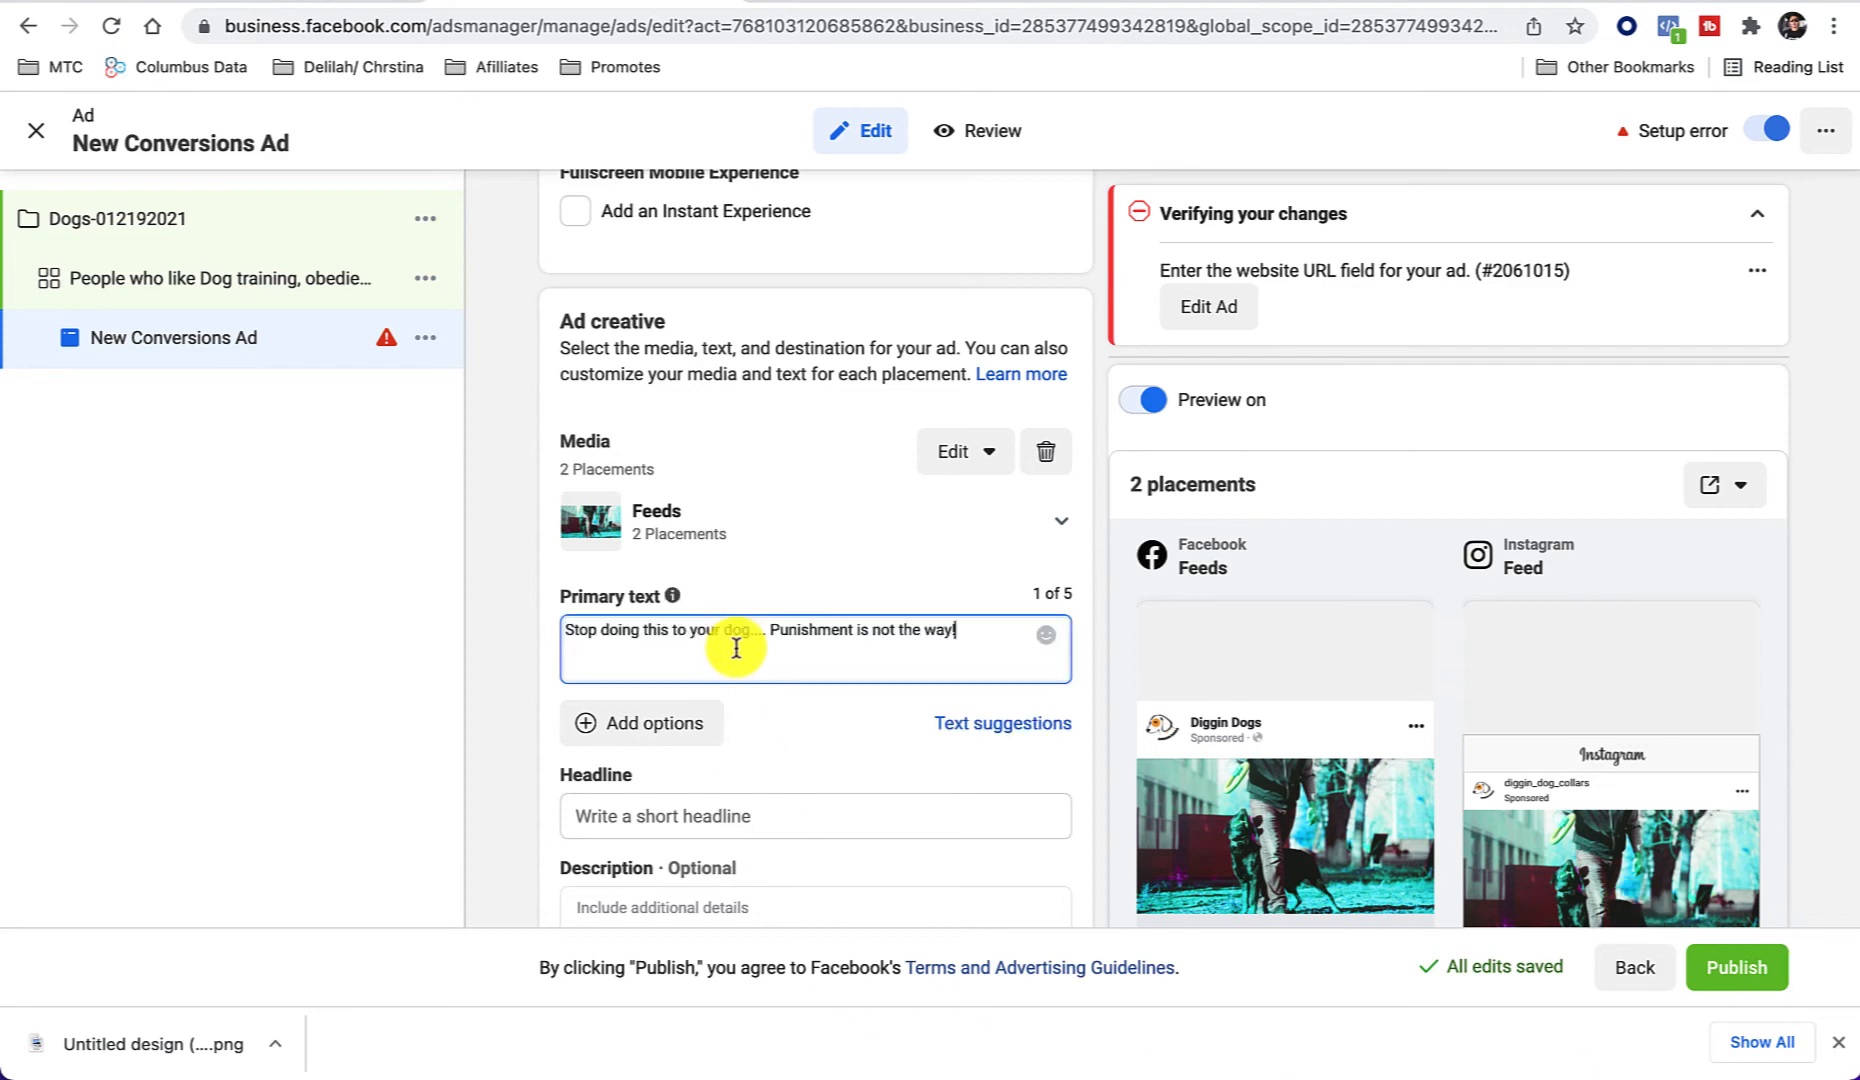
Step: Look through the remaining ad settings, from the headline and website URL to the call to action, languages and tracking
scroll(834, 568, "down", 3)
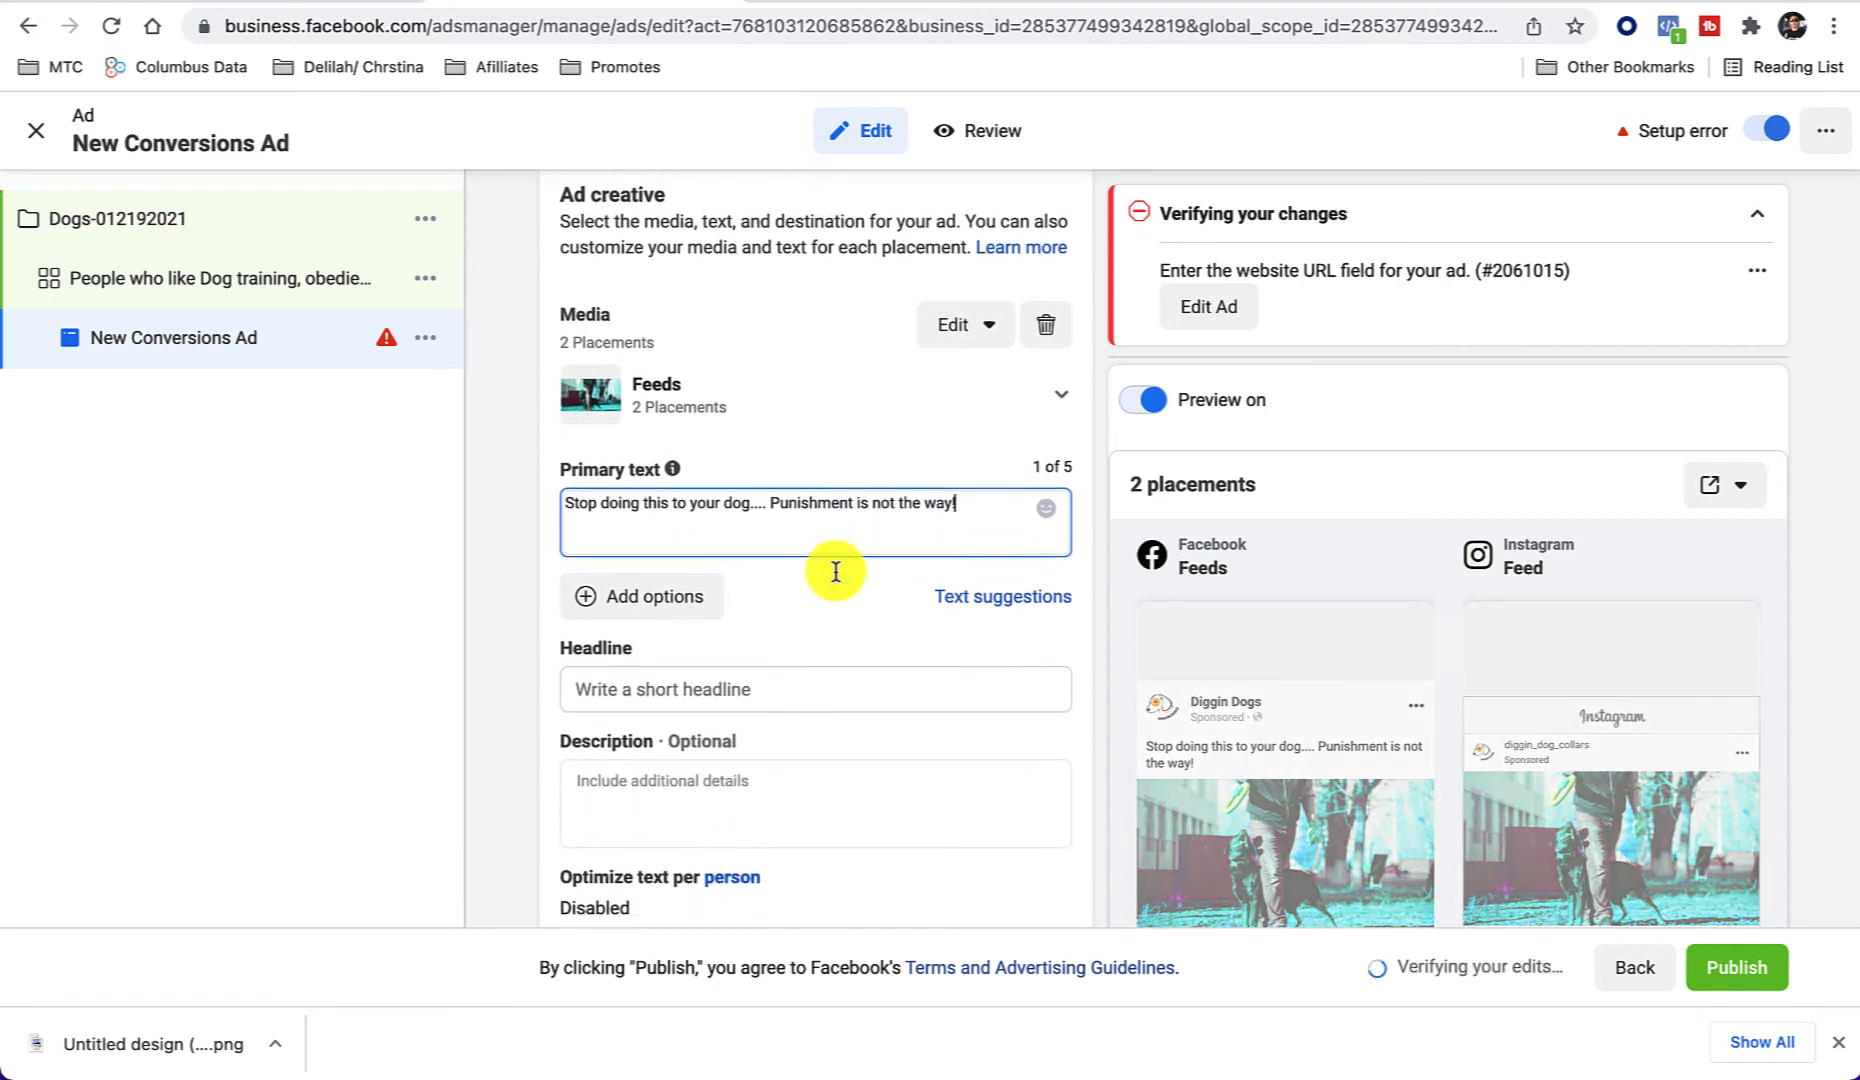
scroll(870, 680, "down", 3)
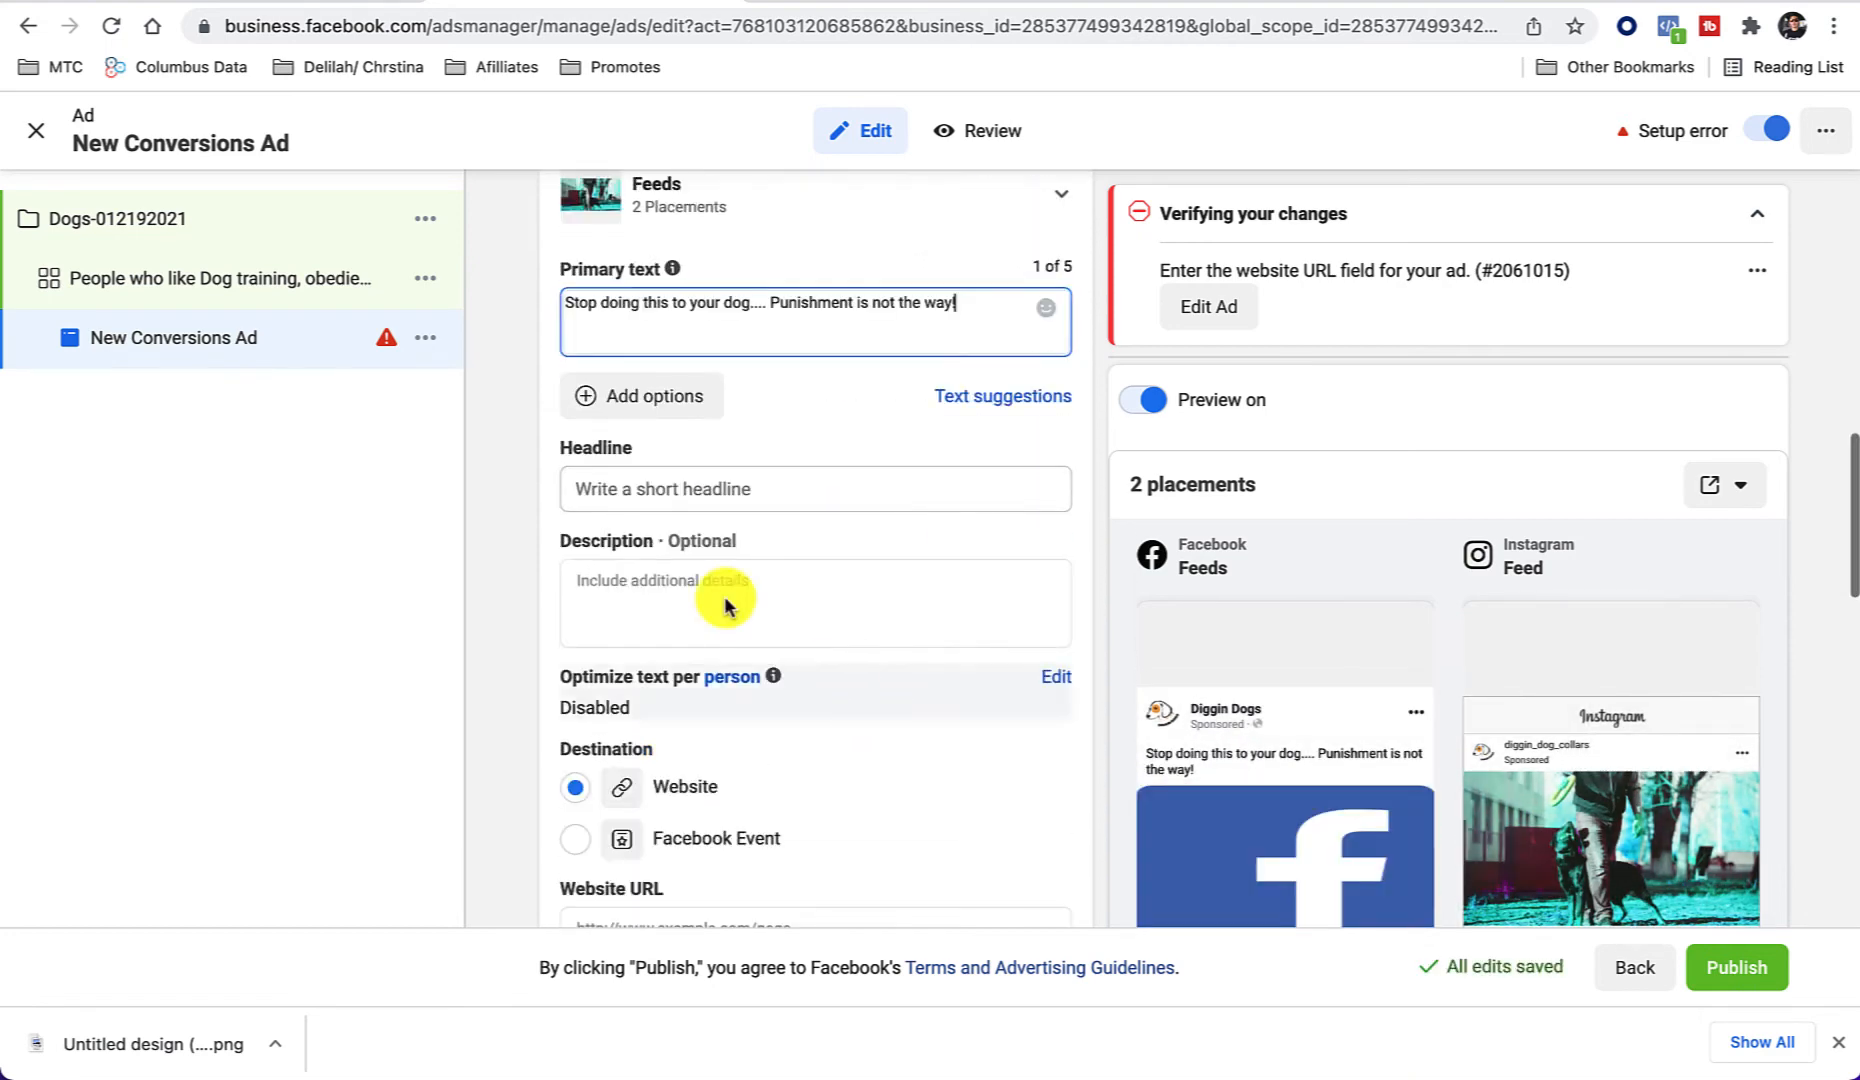
left_click(647, 486)
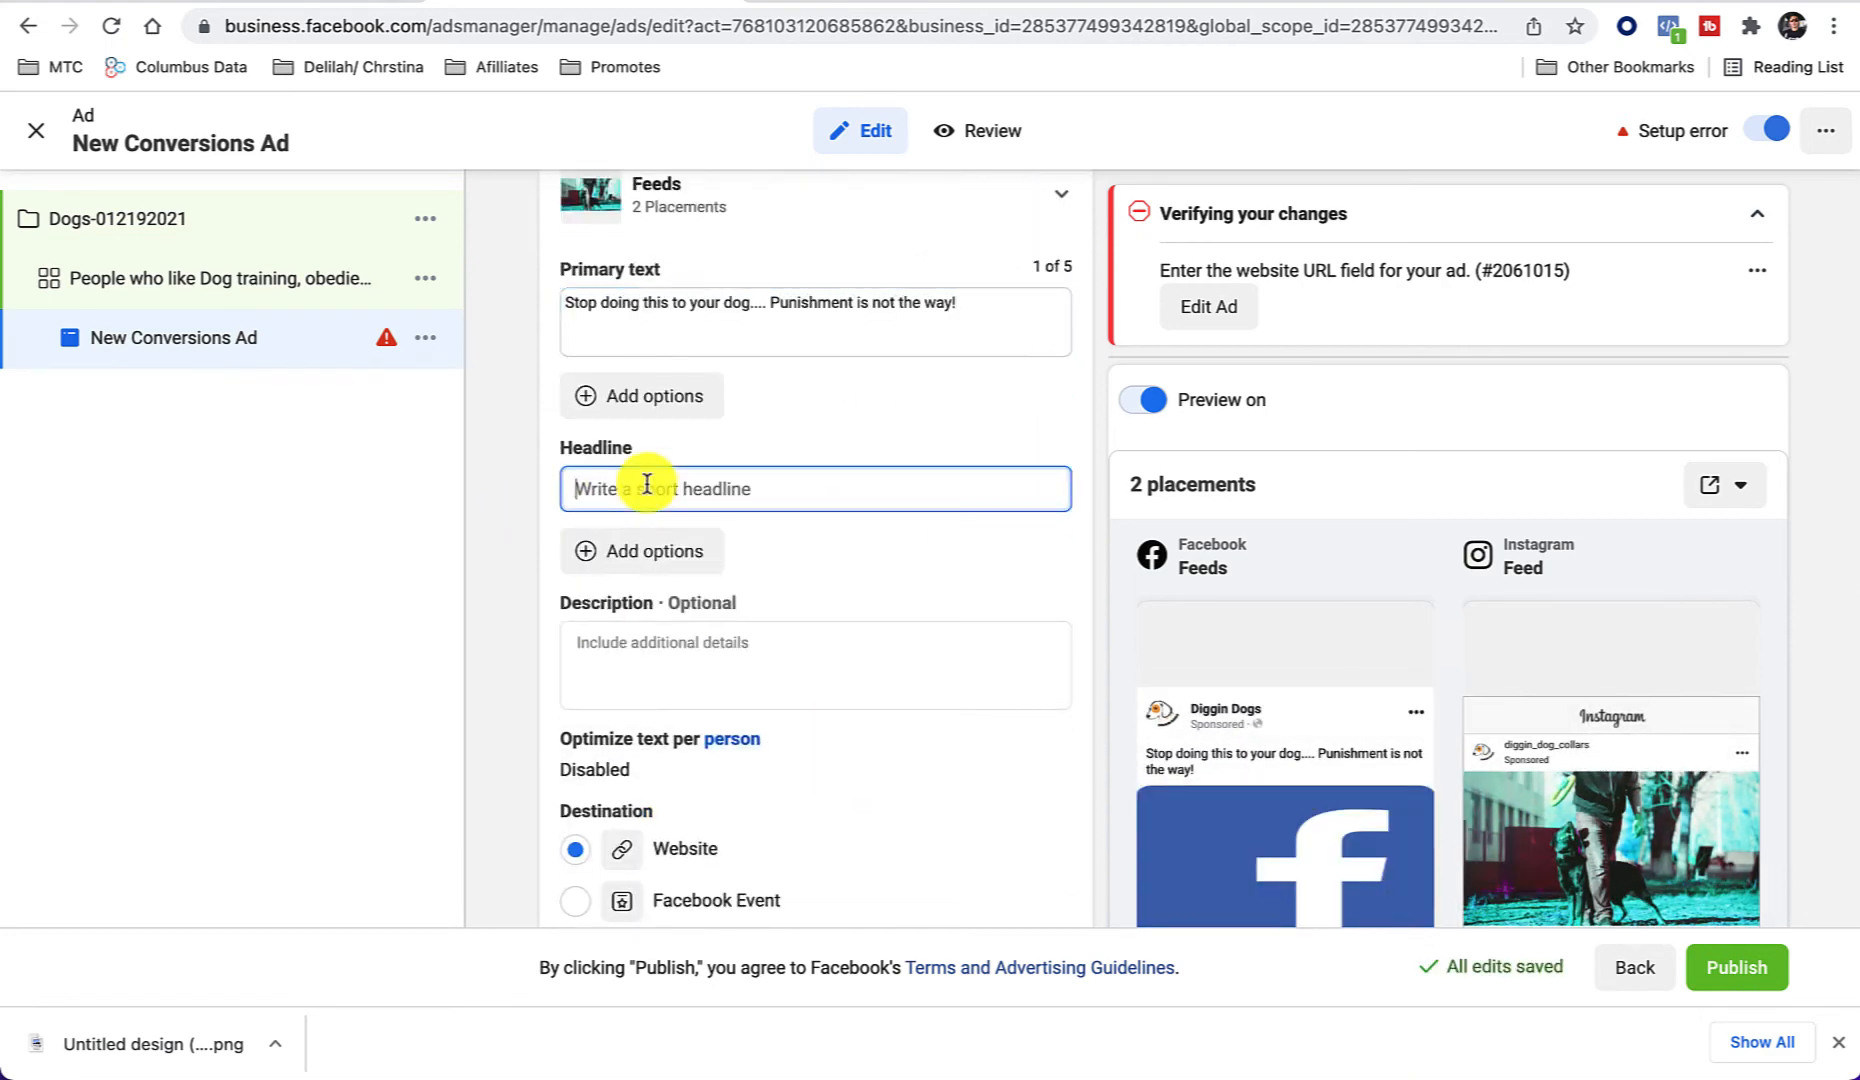
scroll(714, 540, "down", 5)
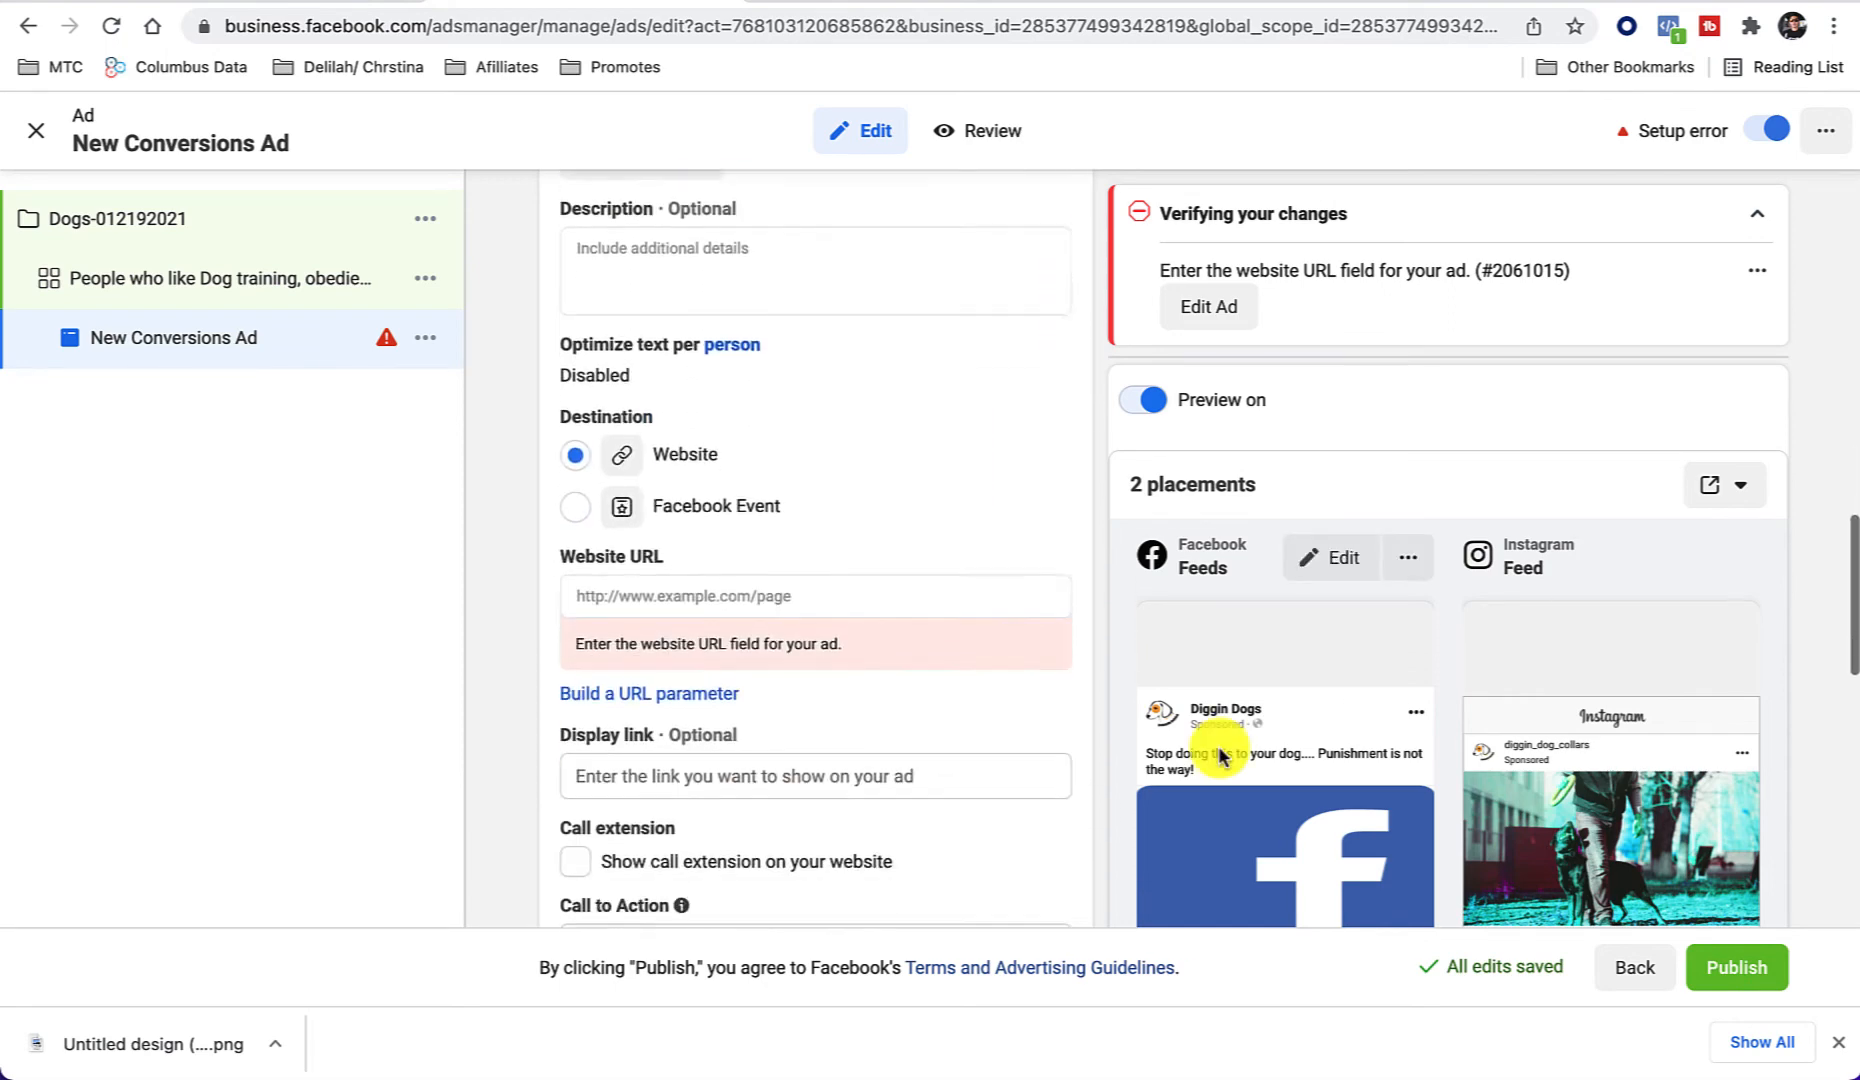
scroll(1218, 745, "down", 15)
scroll(765, 385, "up", 9)
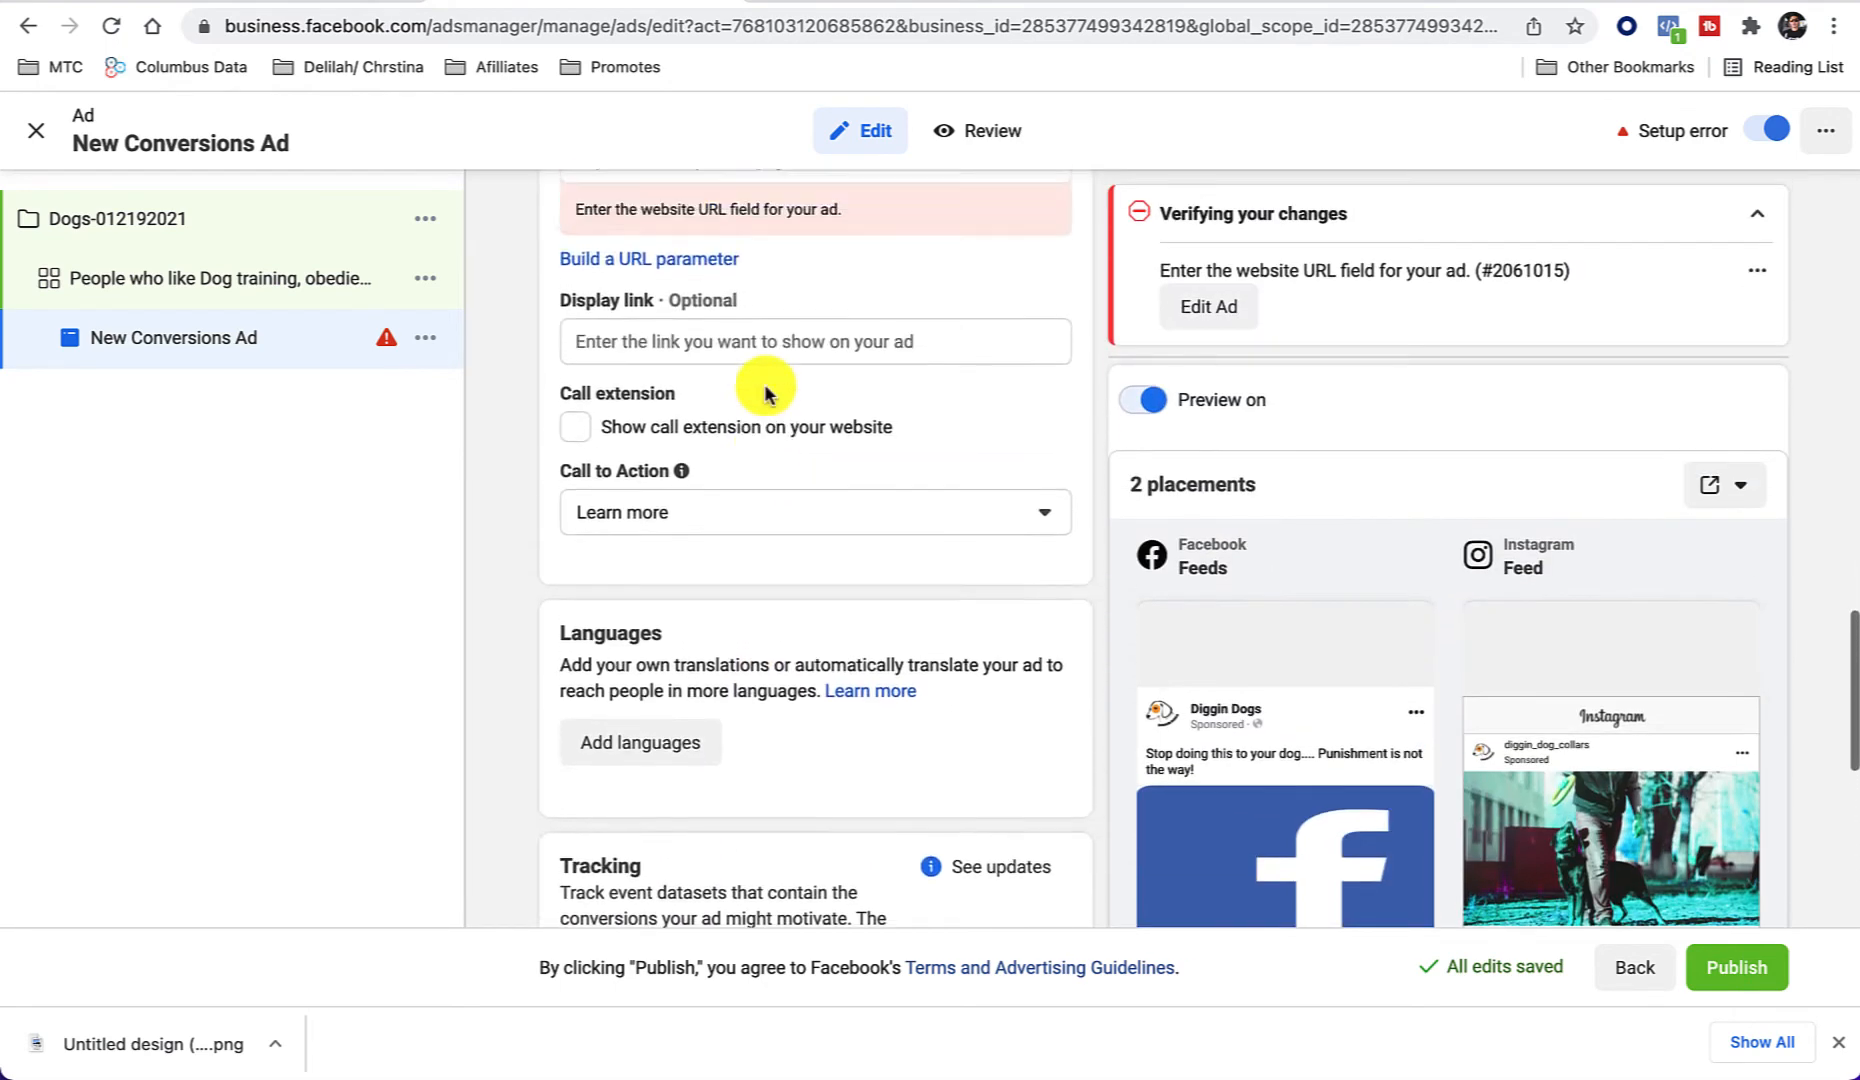
Step: Enter the ad headline "Dog training strategy techniques", correcting the misspelled word "strategy" with the spelling suggestion
scroll(765, 390, "up", 7)
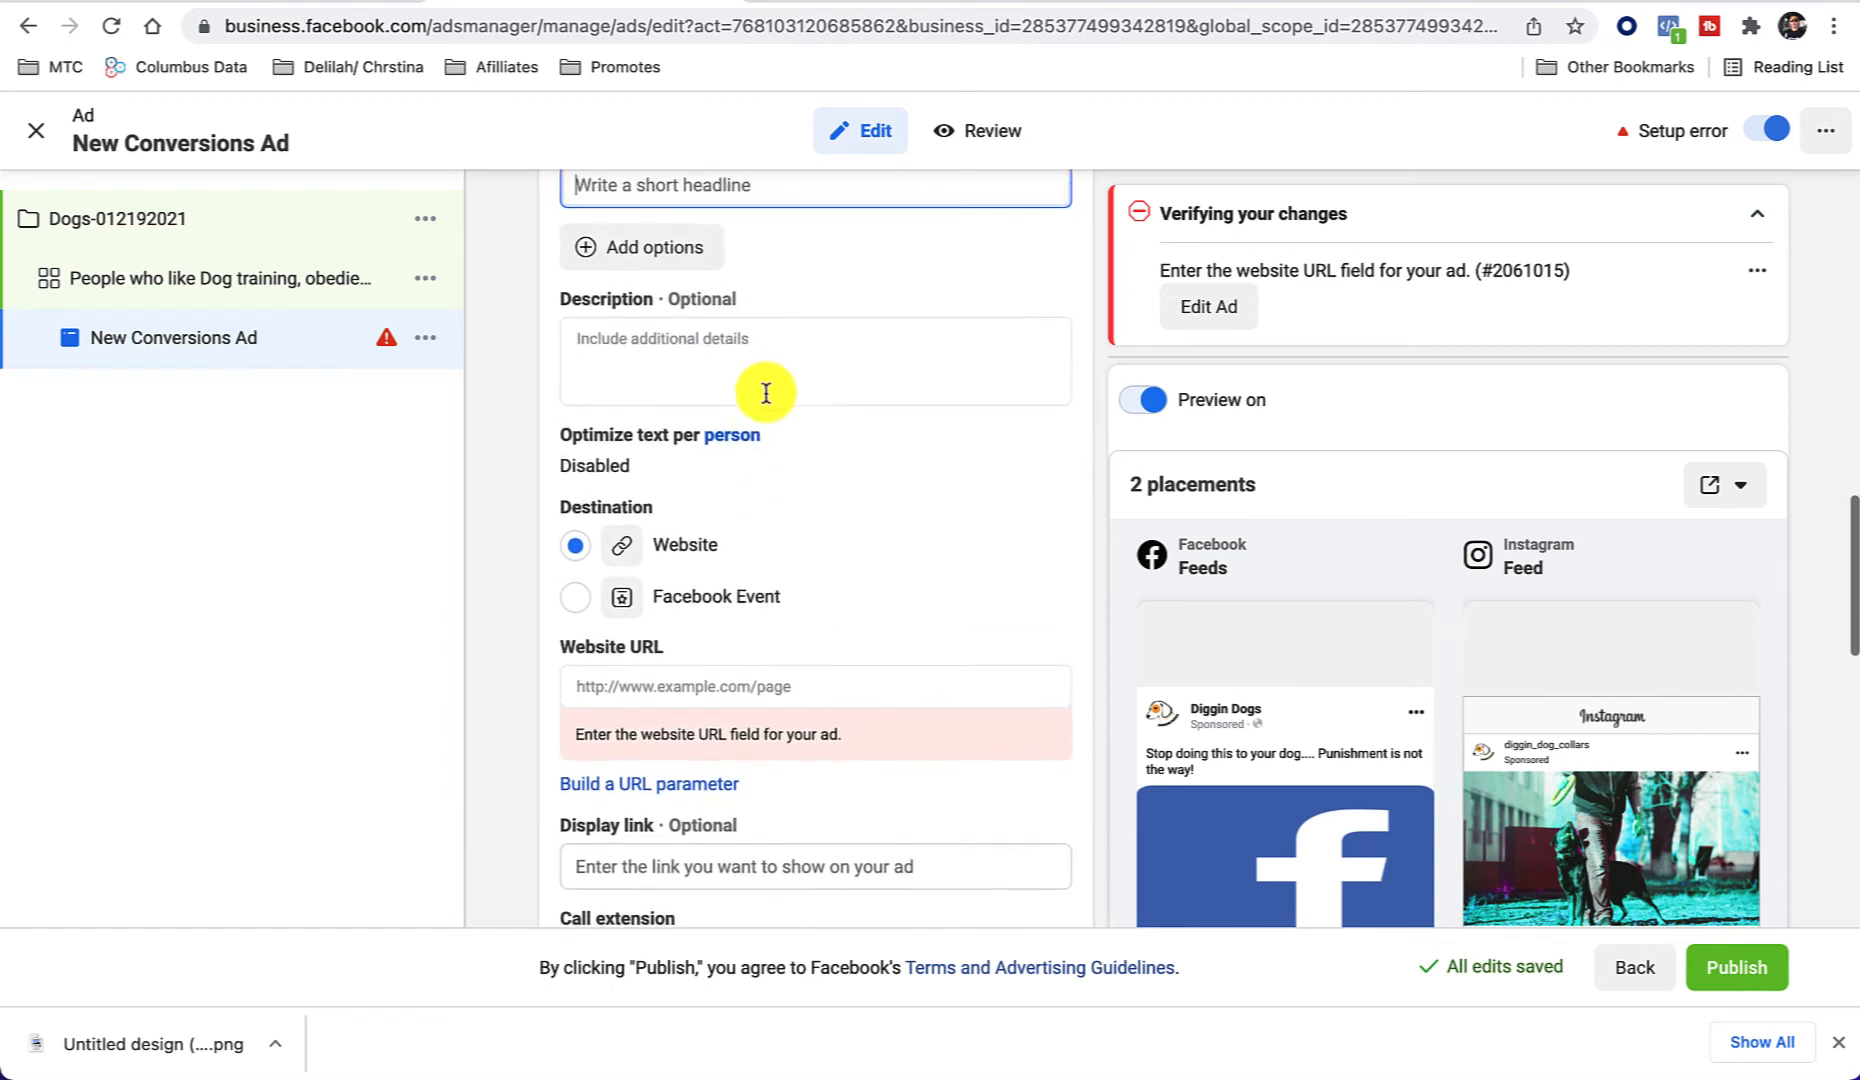
scroll(765, 390, "up", 2)
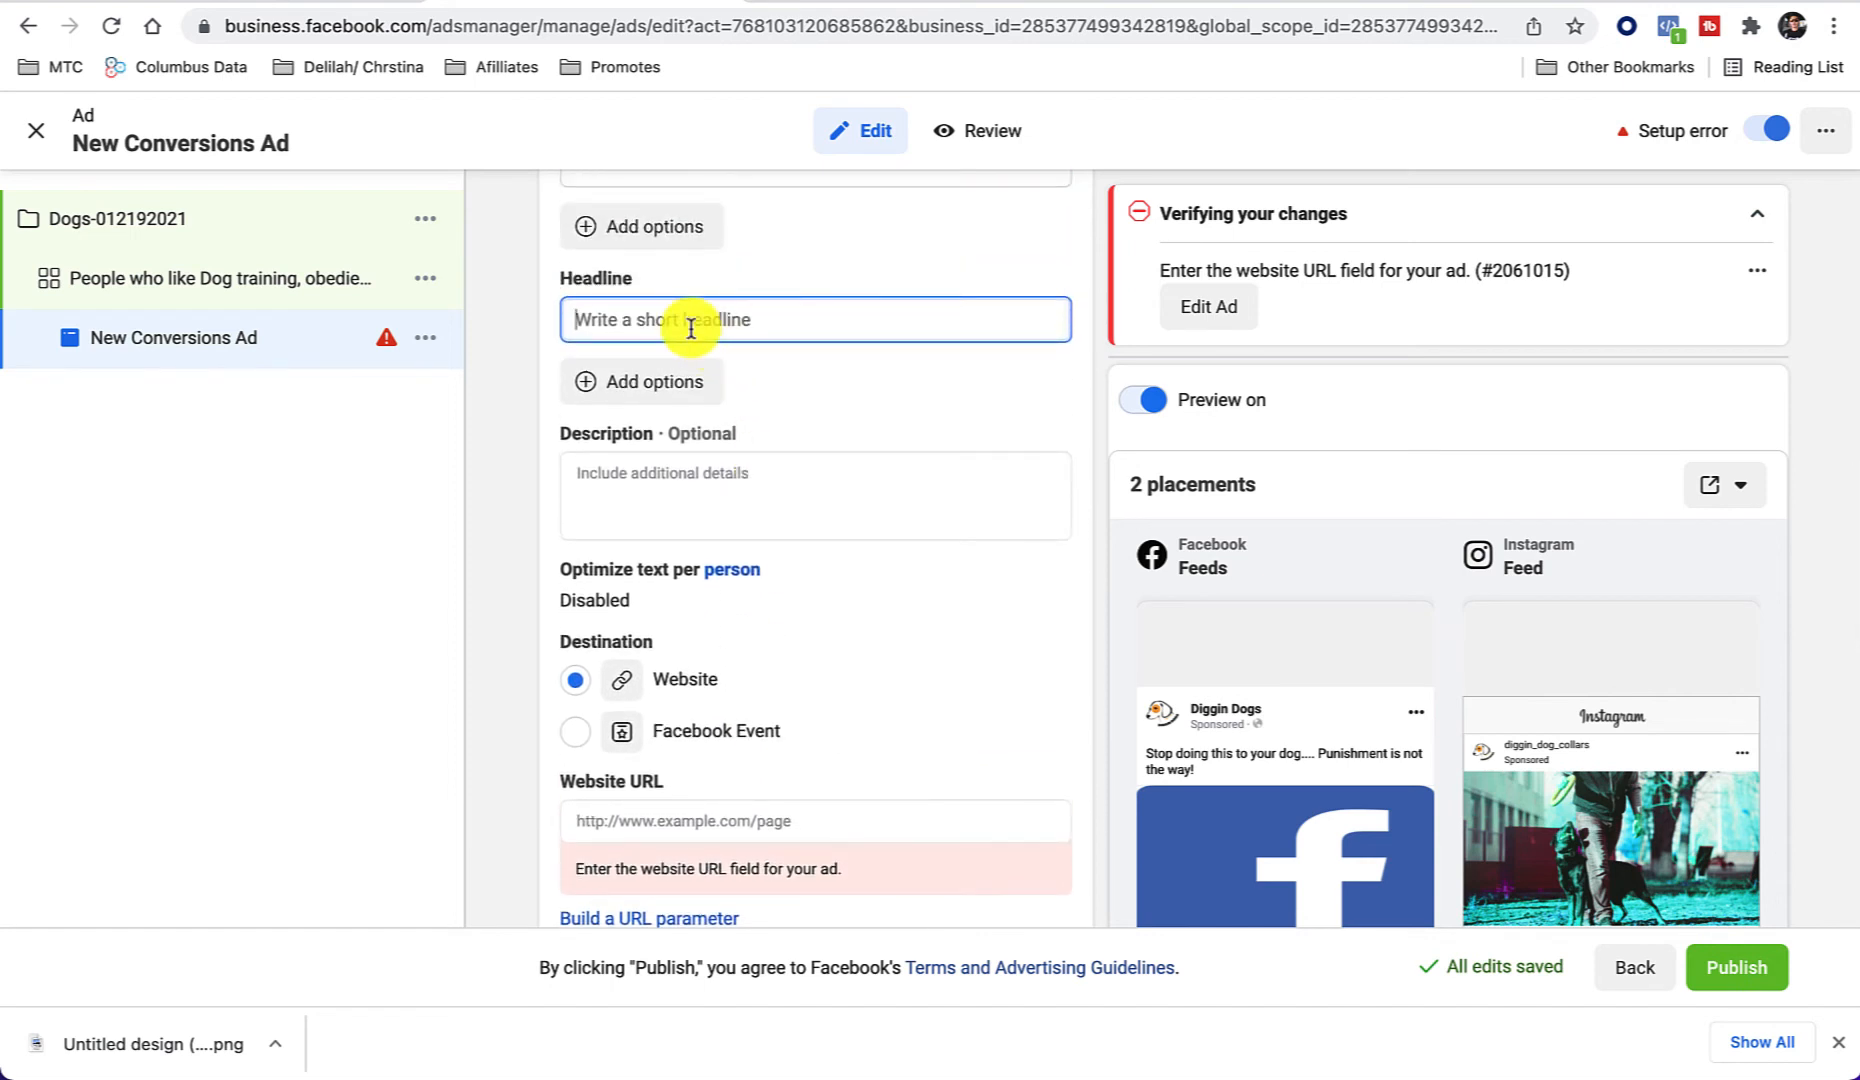
type("Dog tr")
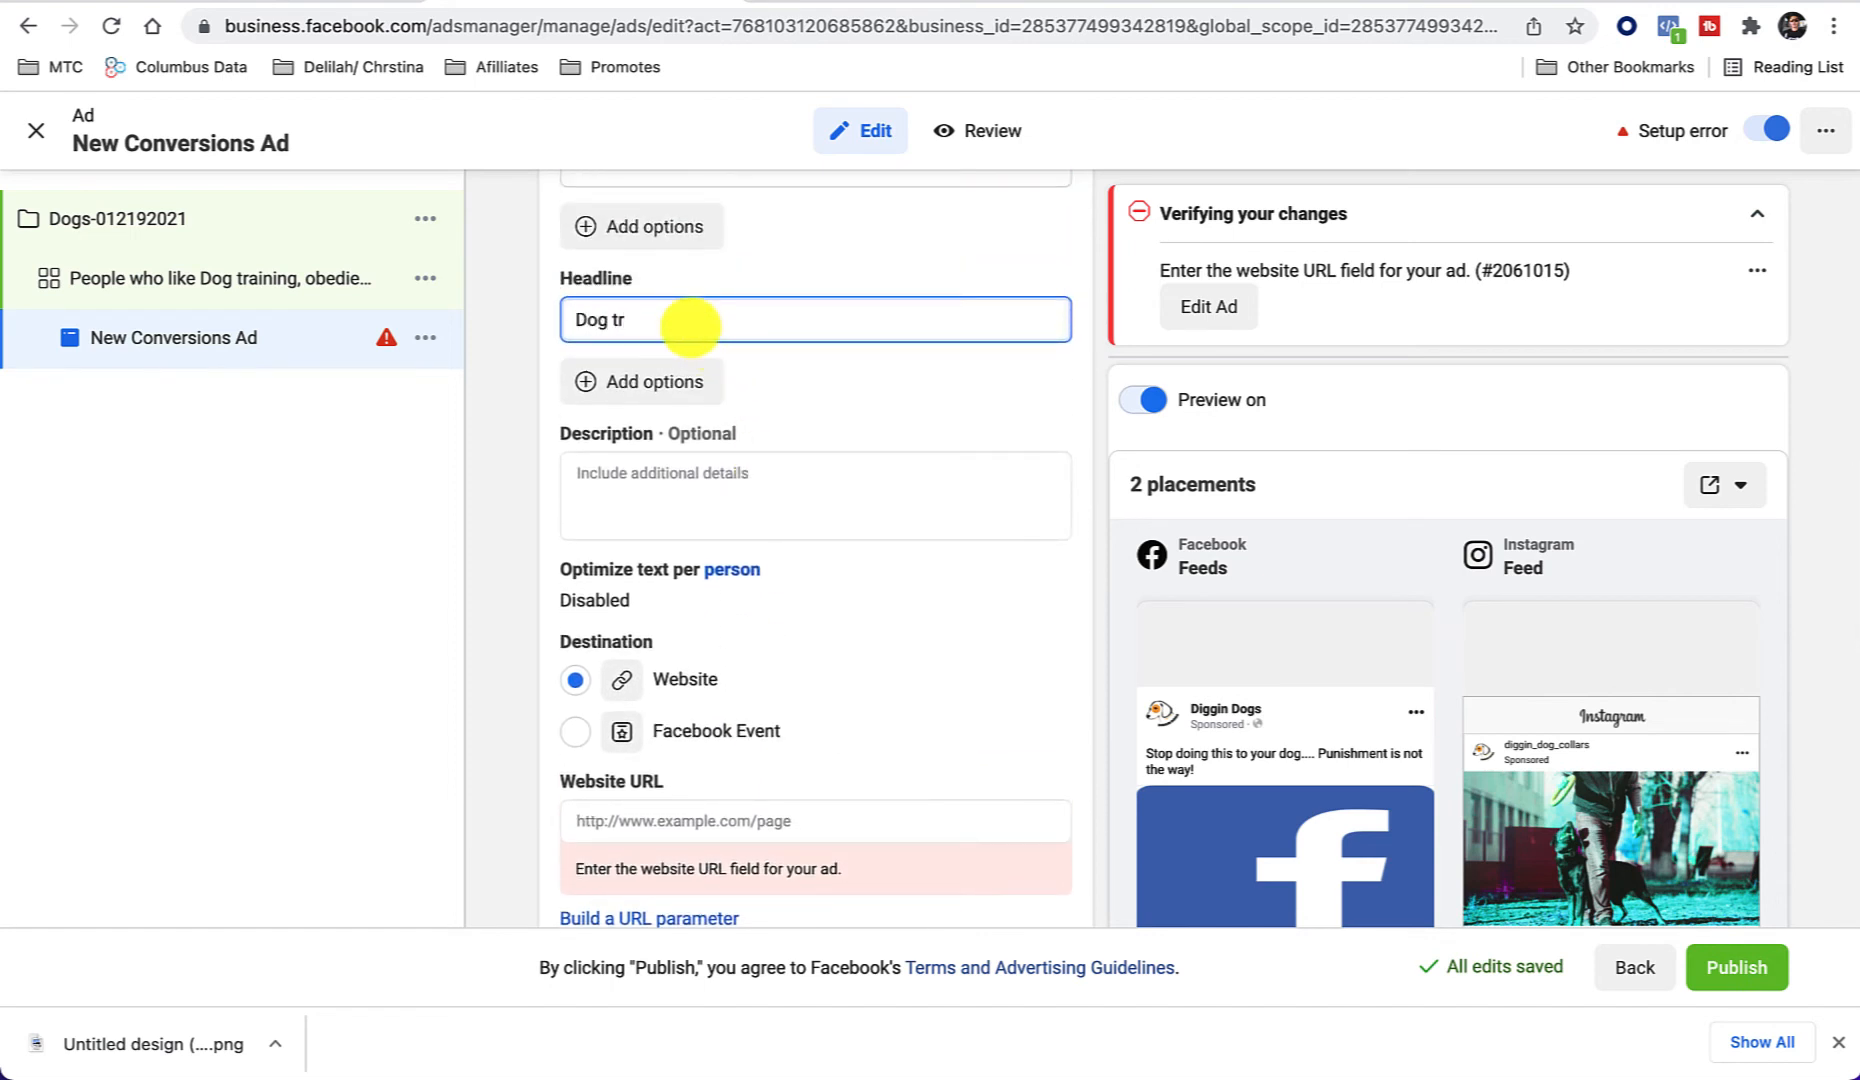
type("eraining star")
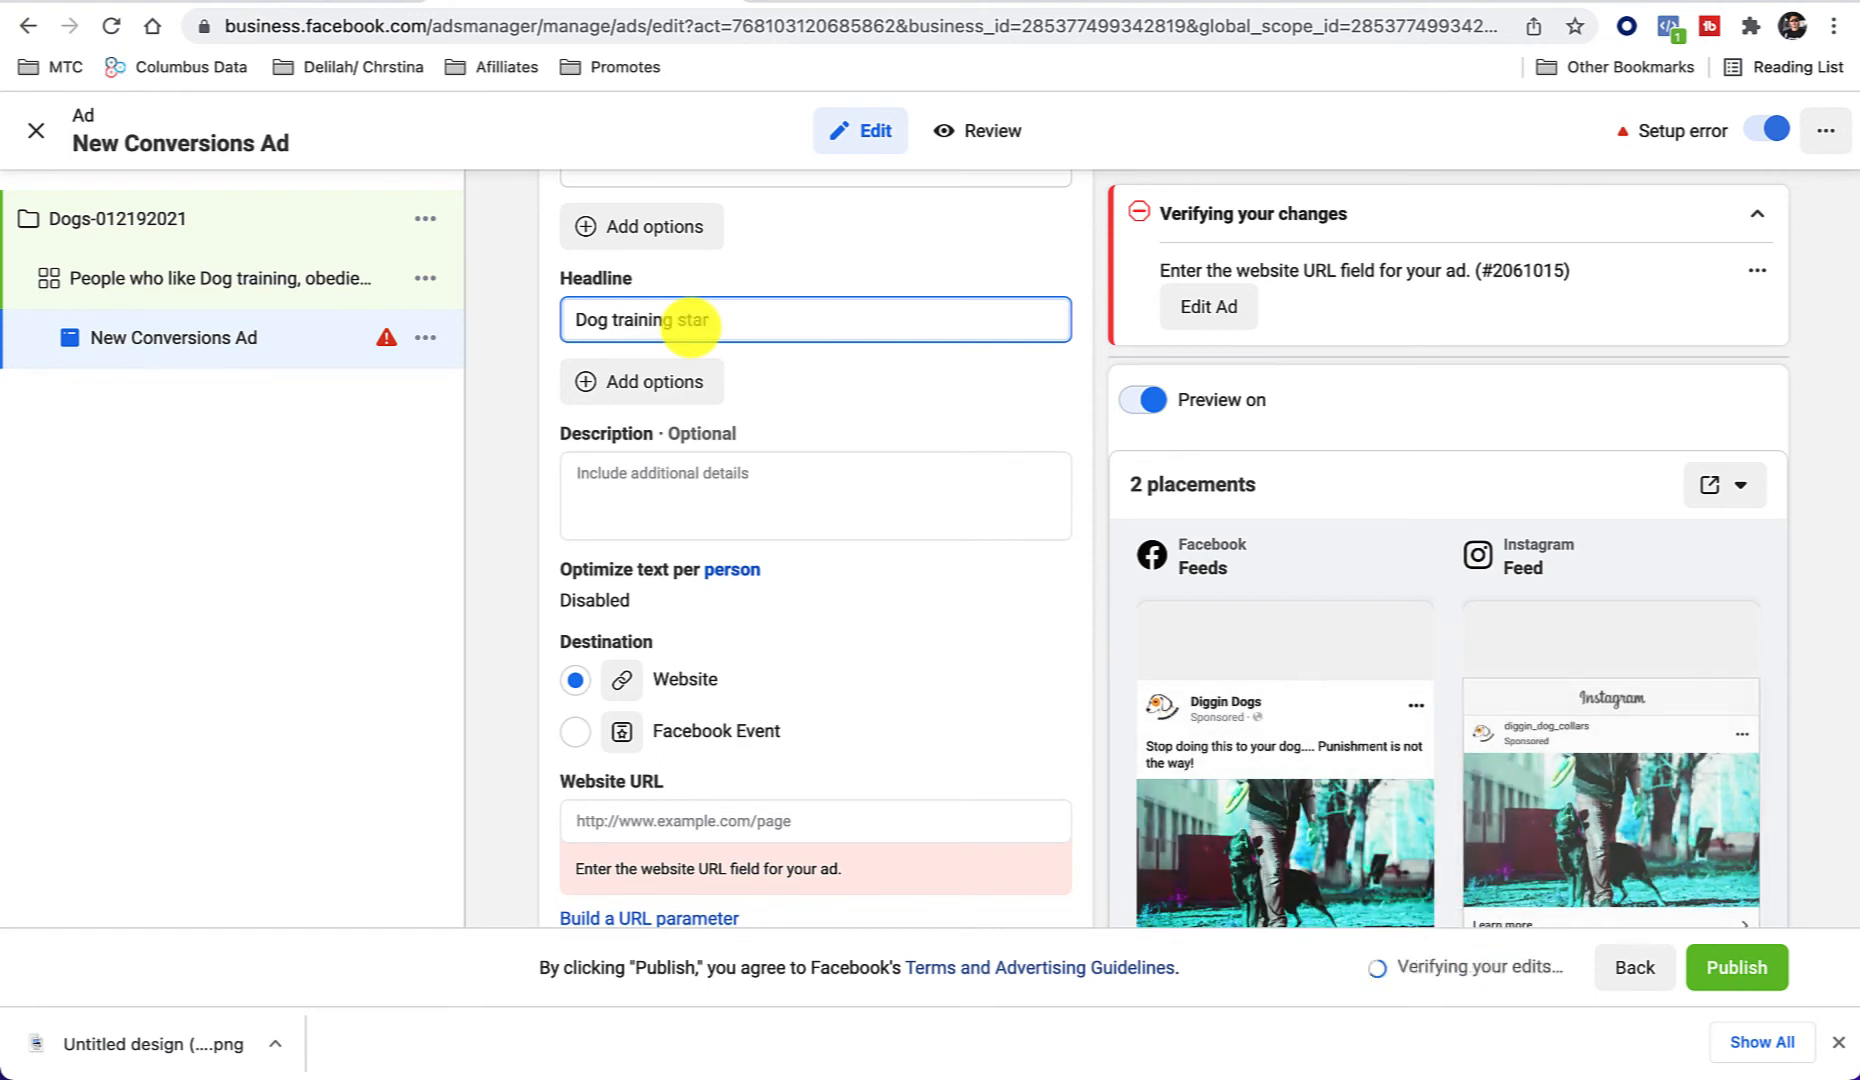
type("tegy")
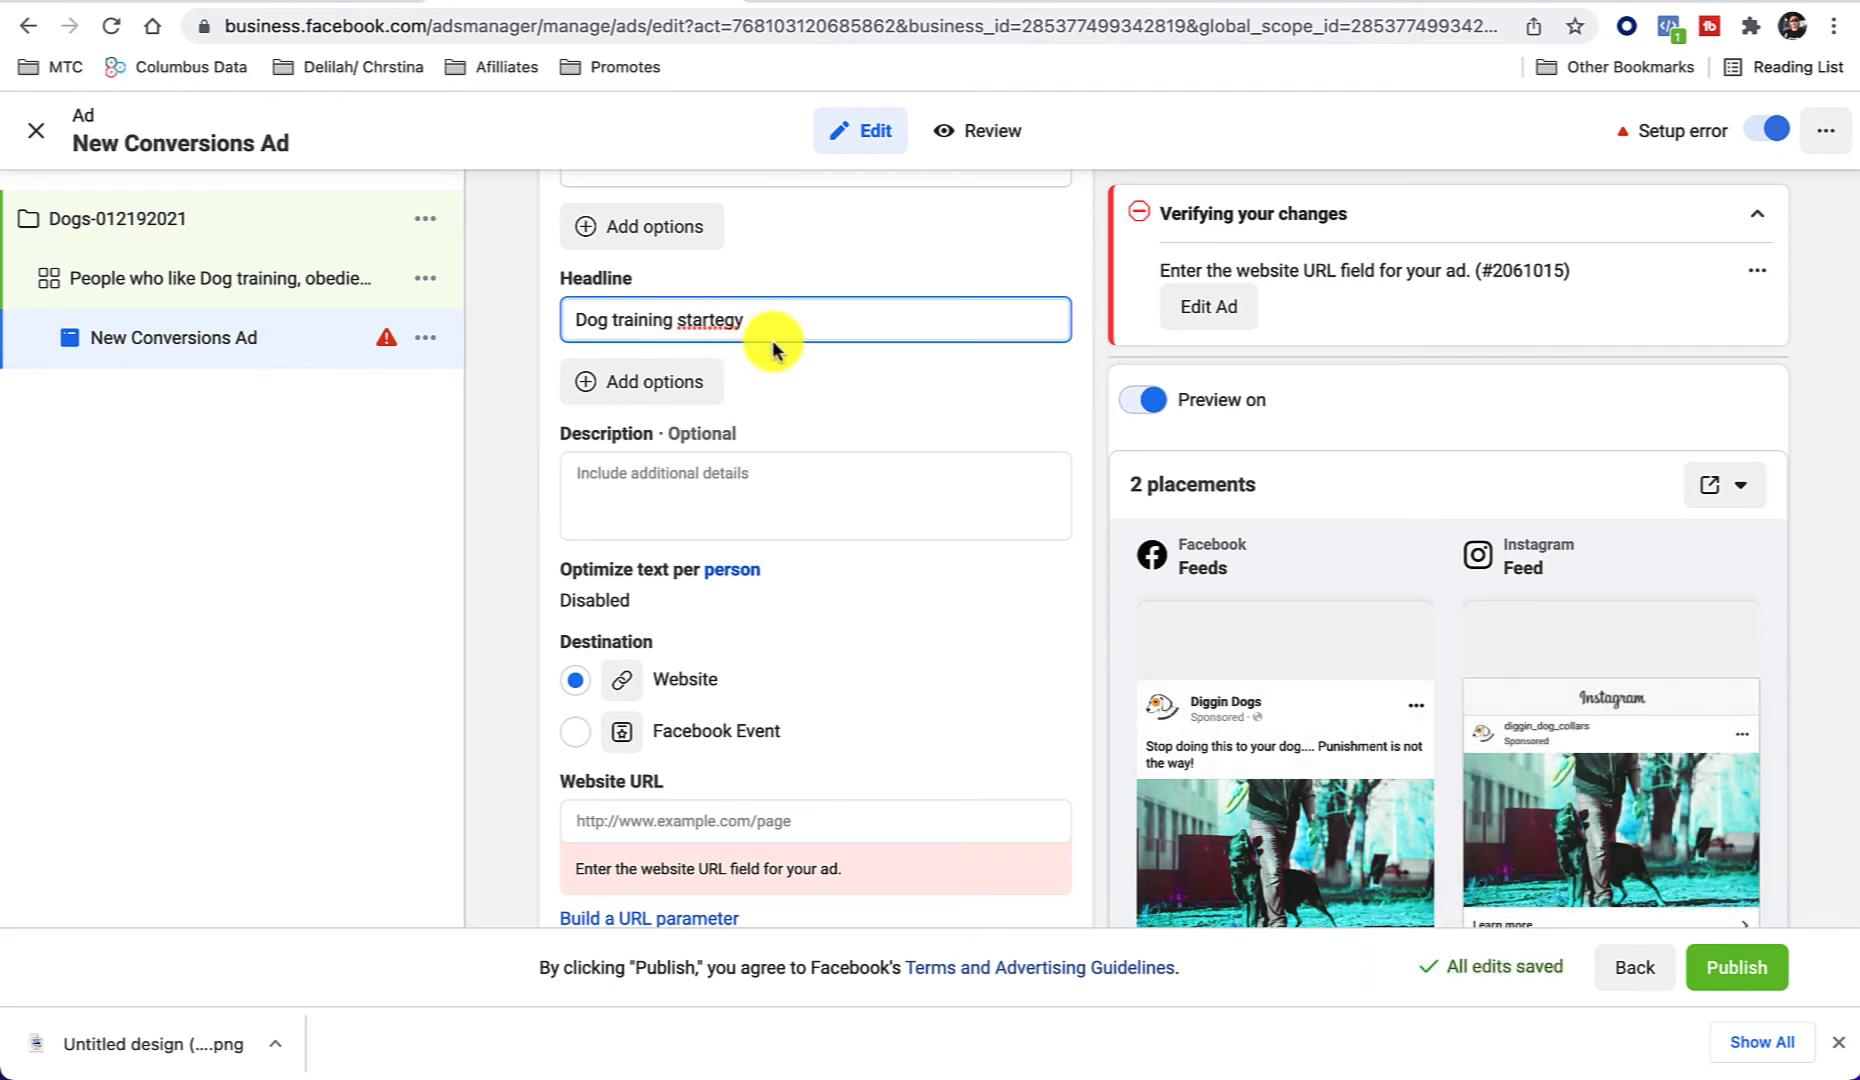
right_click(728, 326)
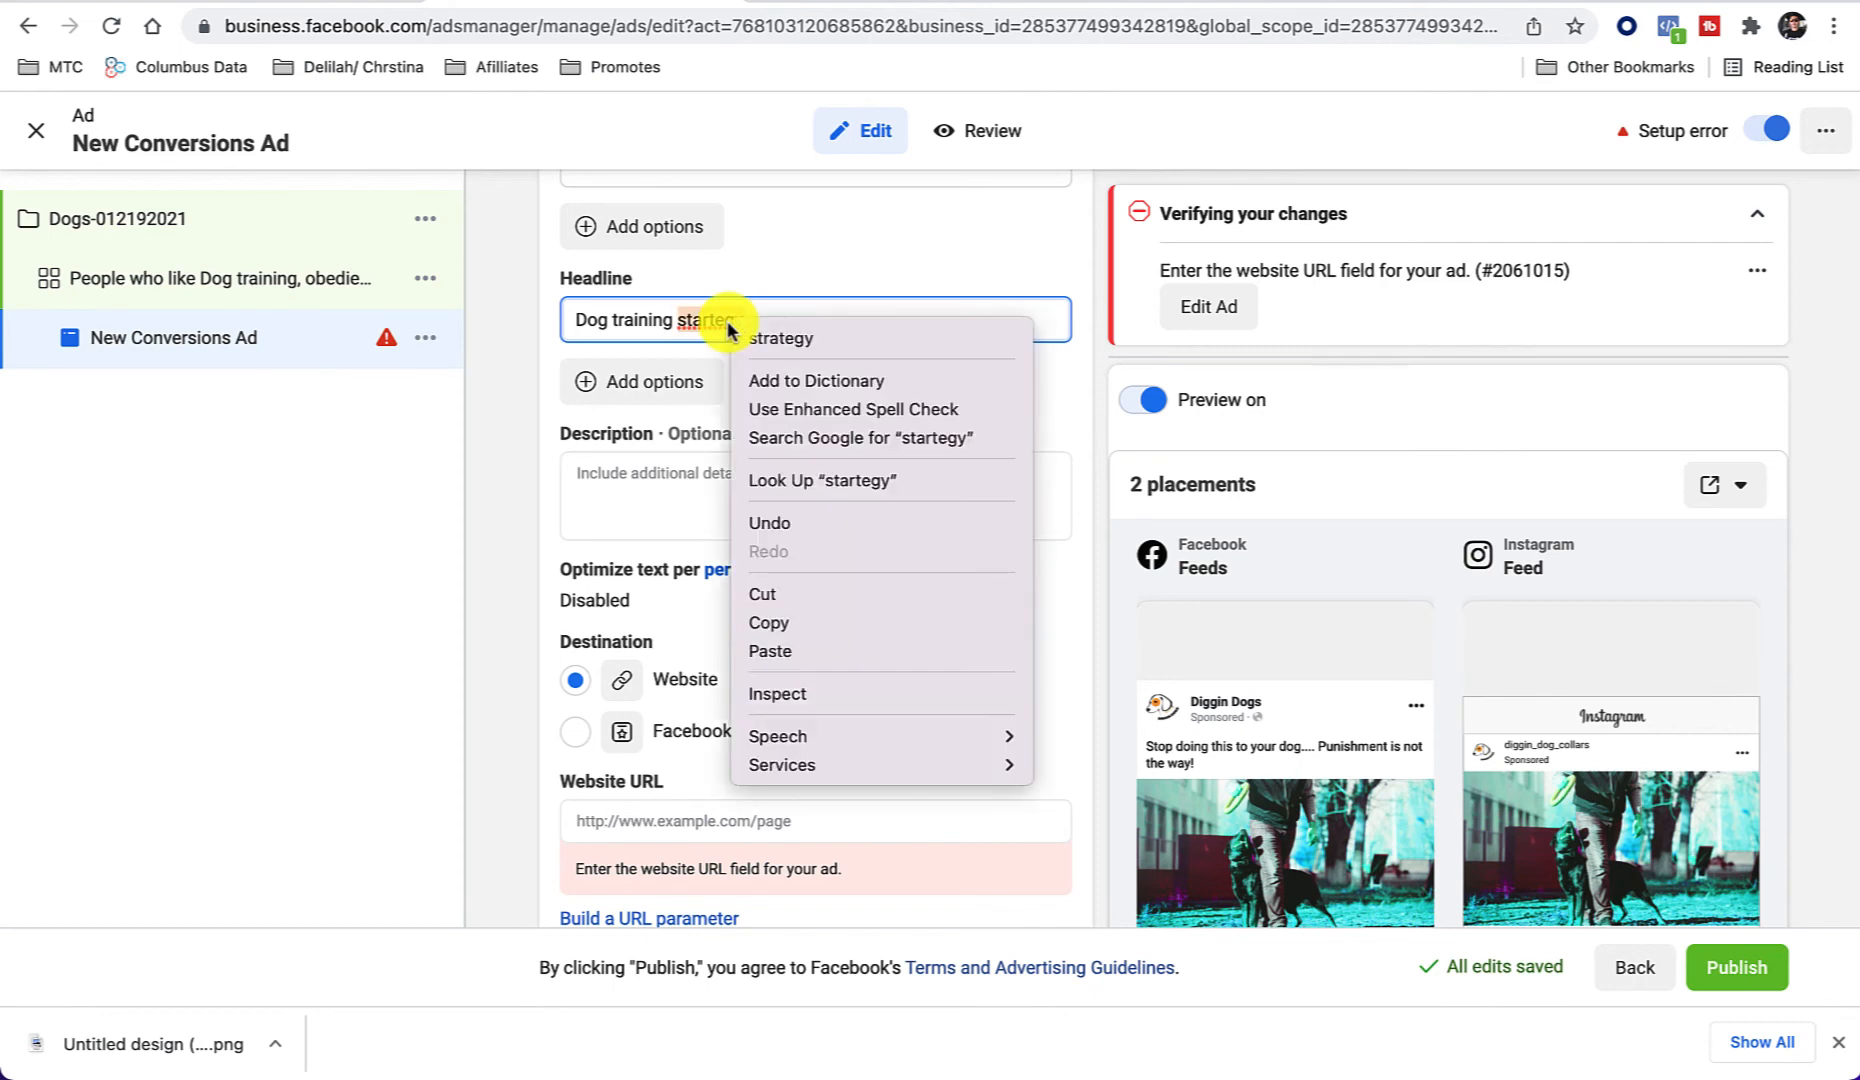
left_click(785, 337)
type("te")
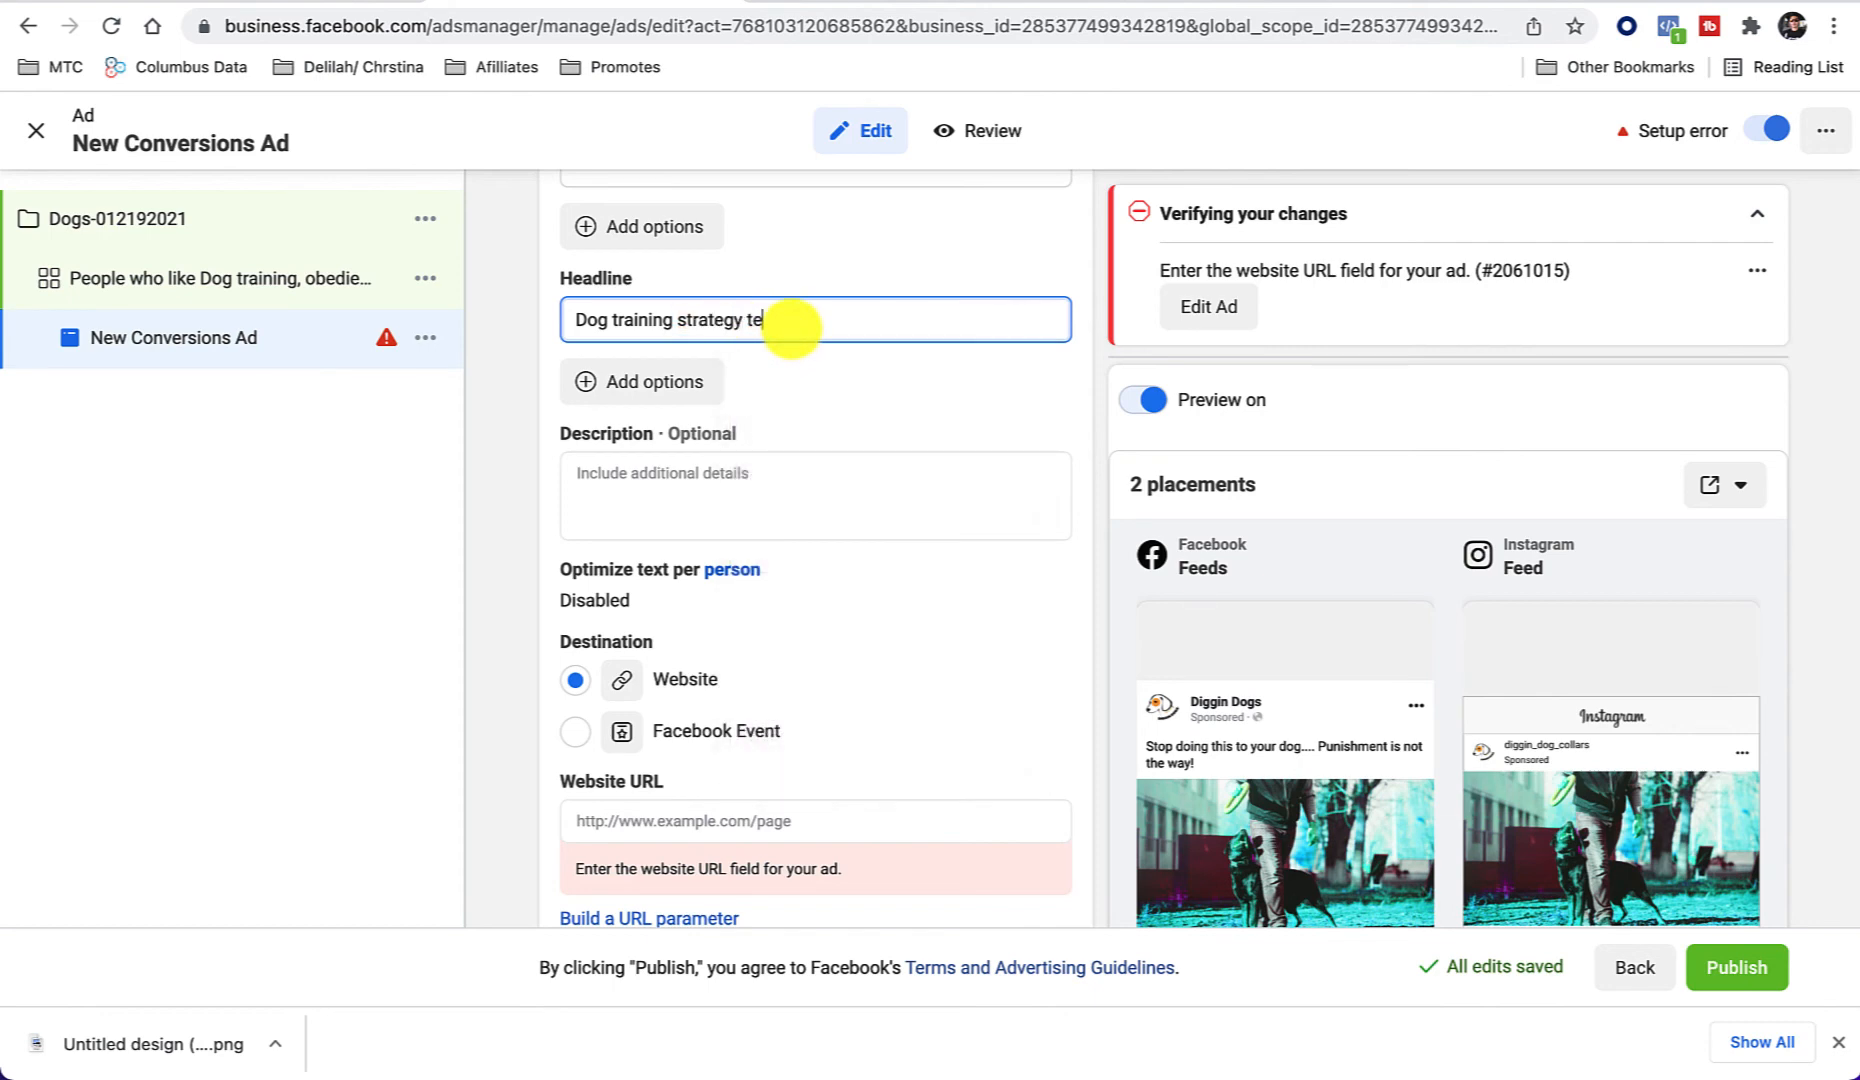
type("chniques")
Step: Fill in the ad description "Unlock your dogs intelligence", correcting the misspelled last word
left_click(689, 485)
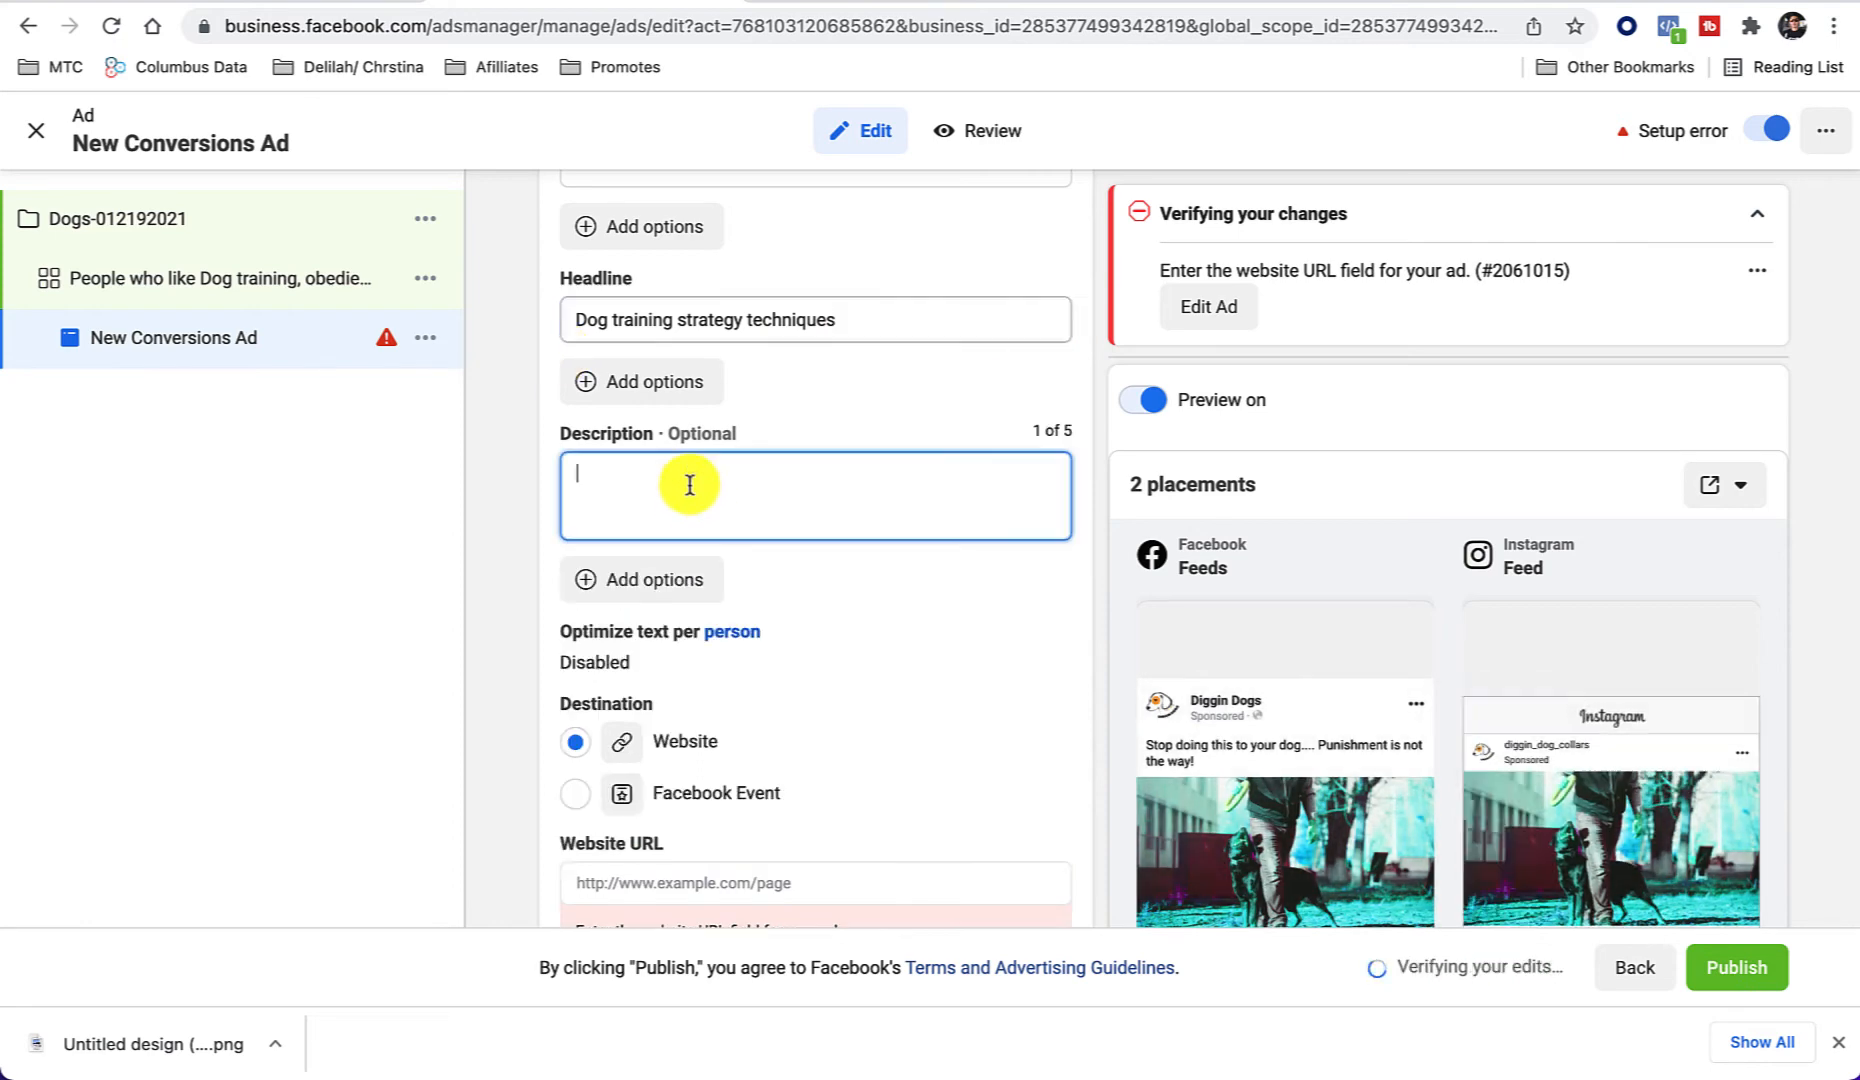
type("Un")
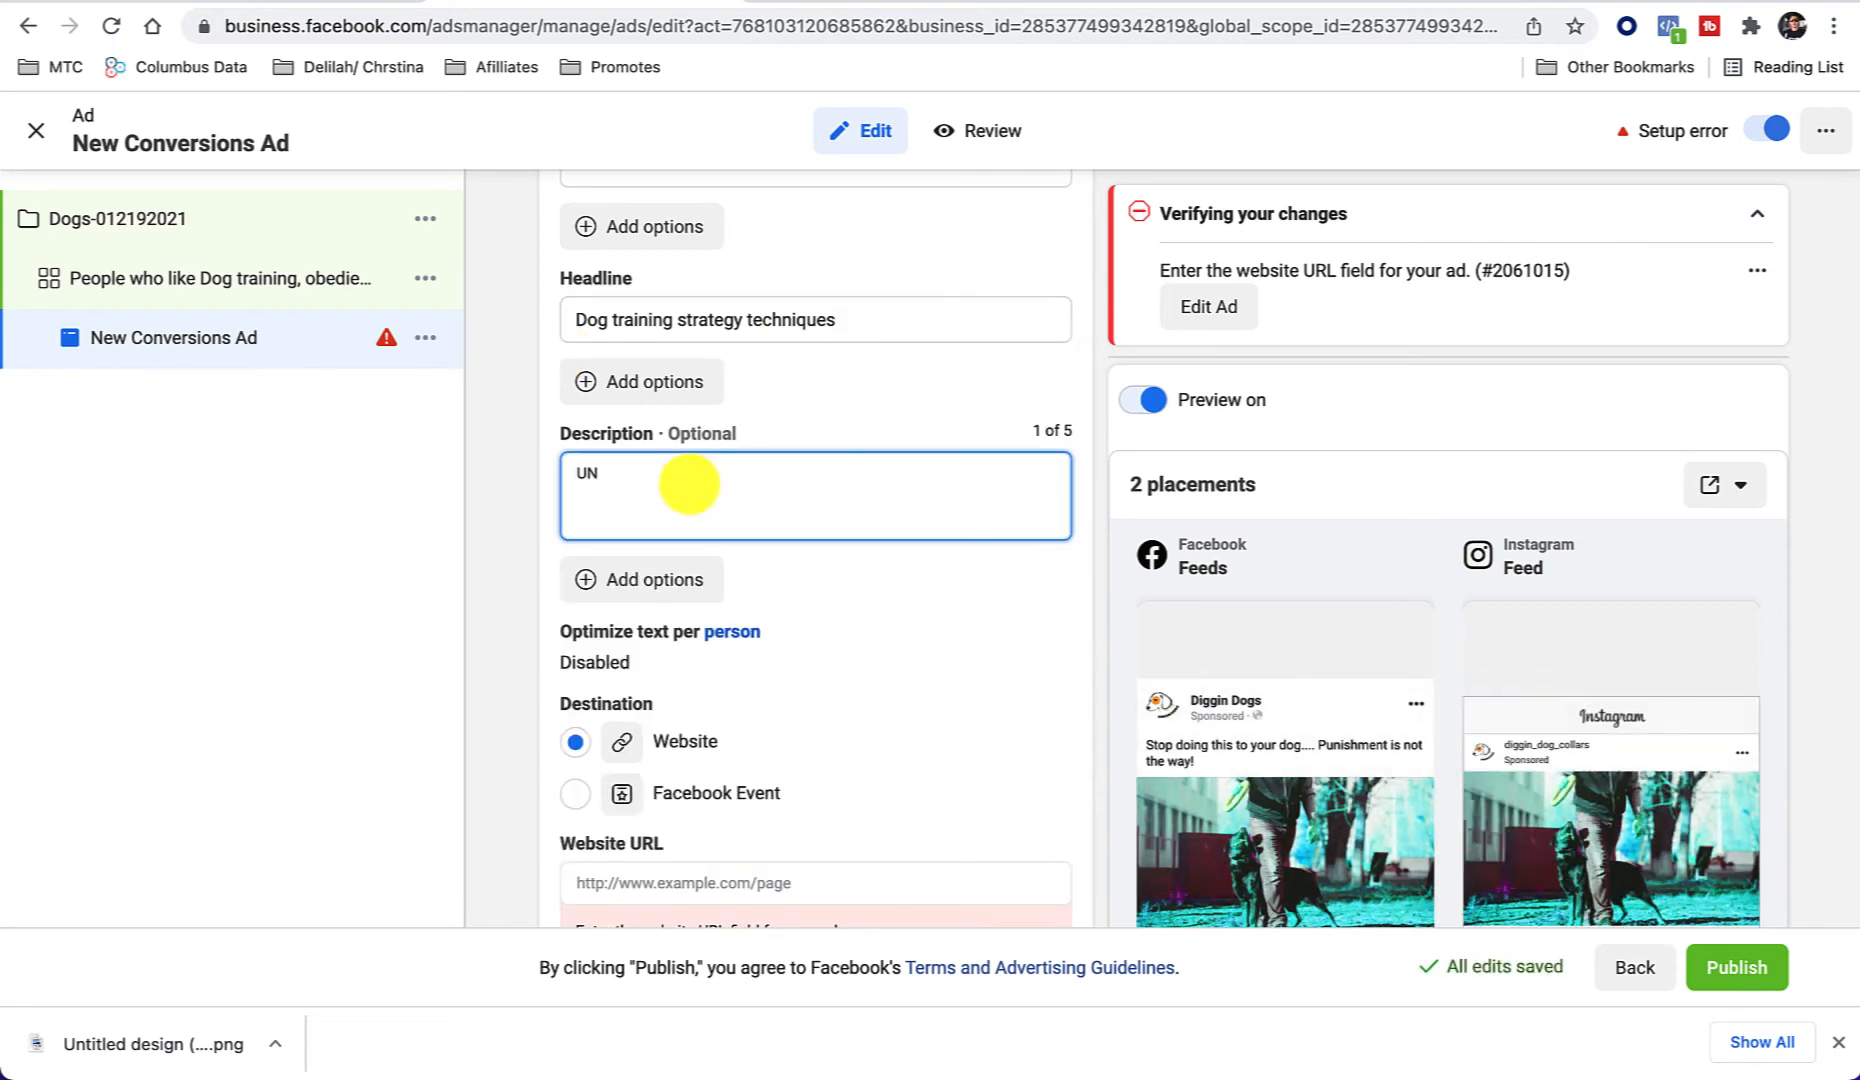
type("lock yo")
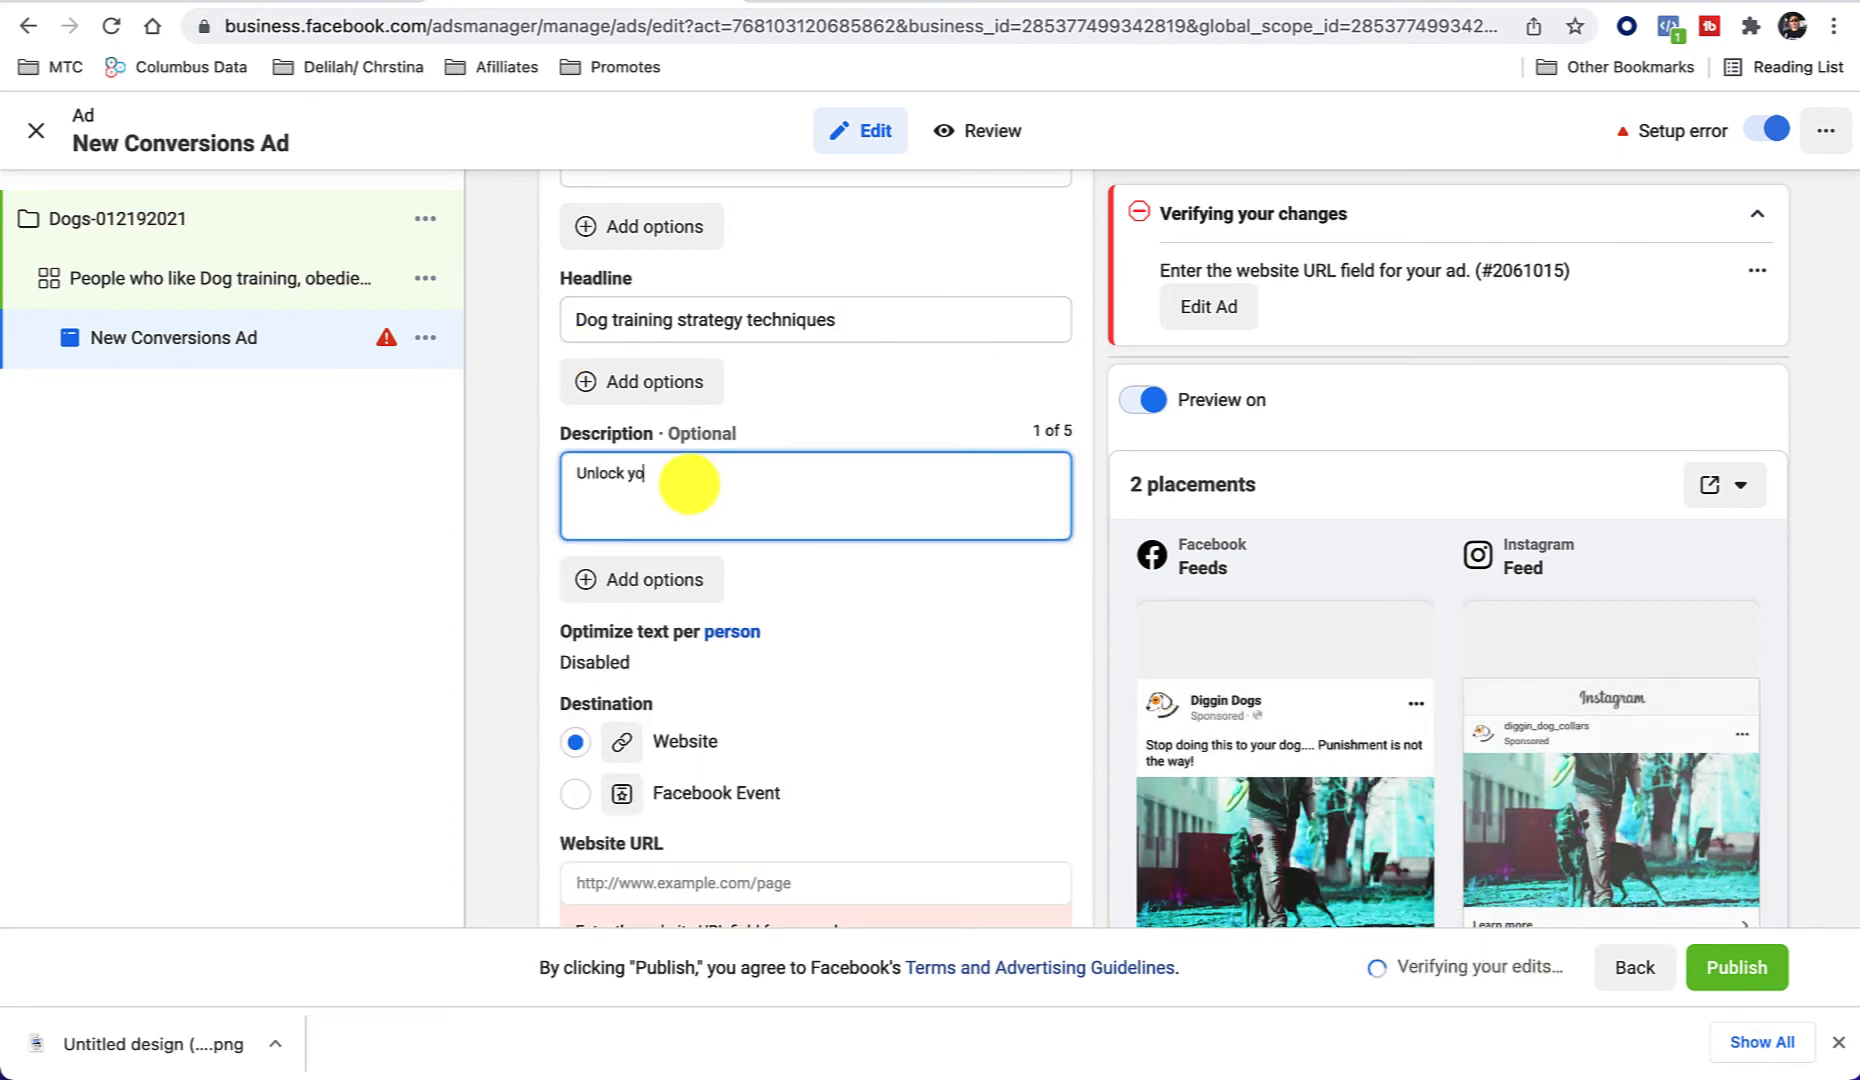
type("ur dogs")
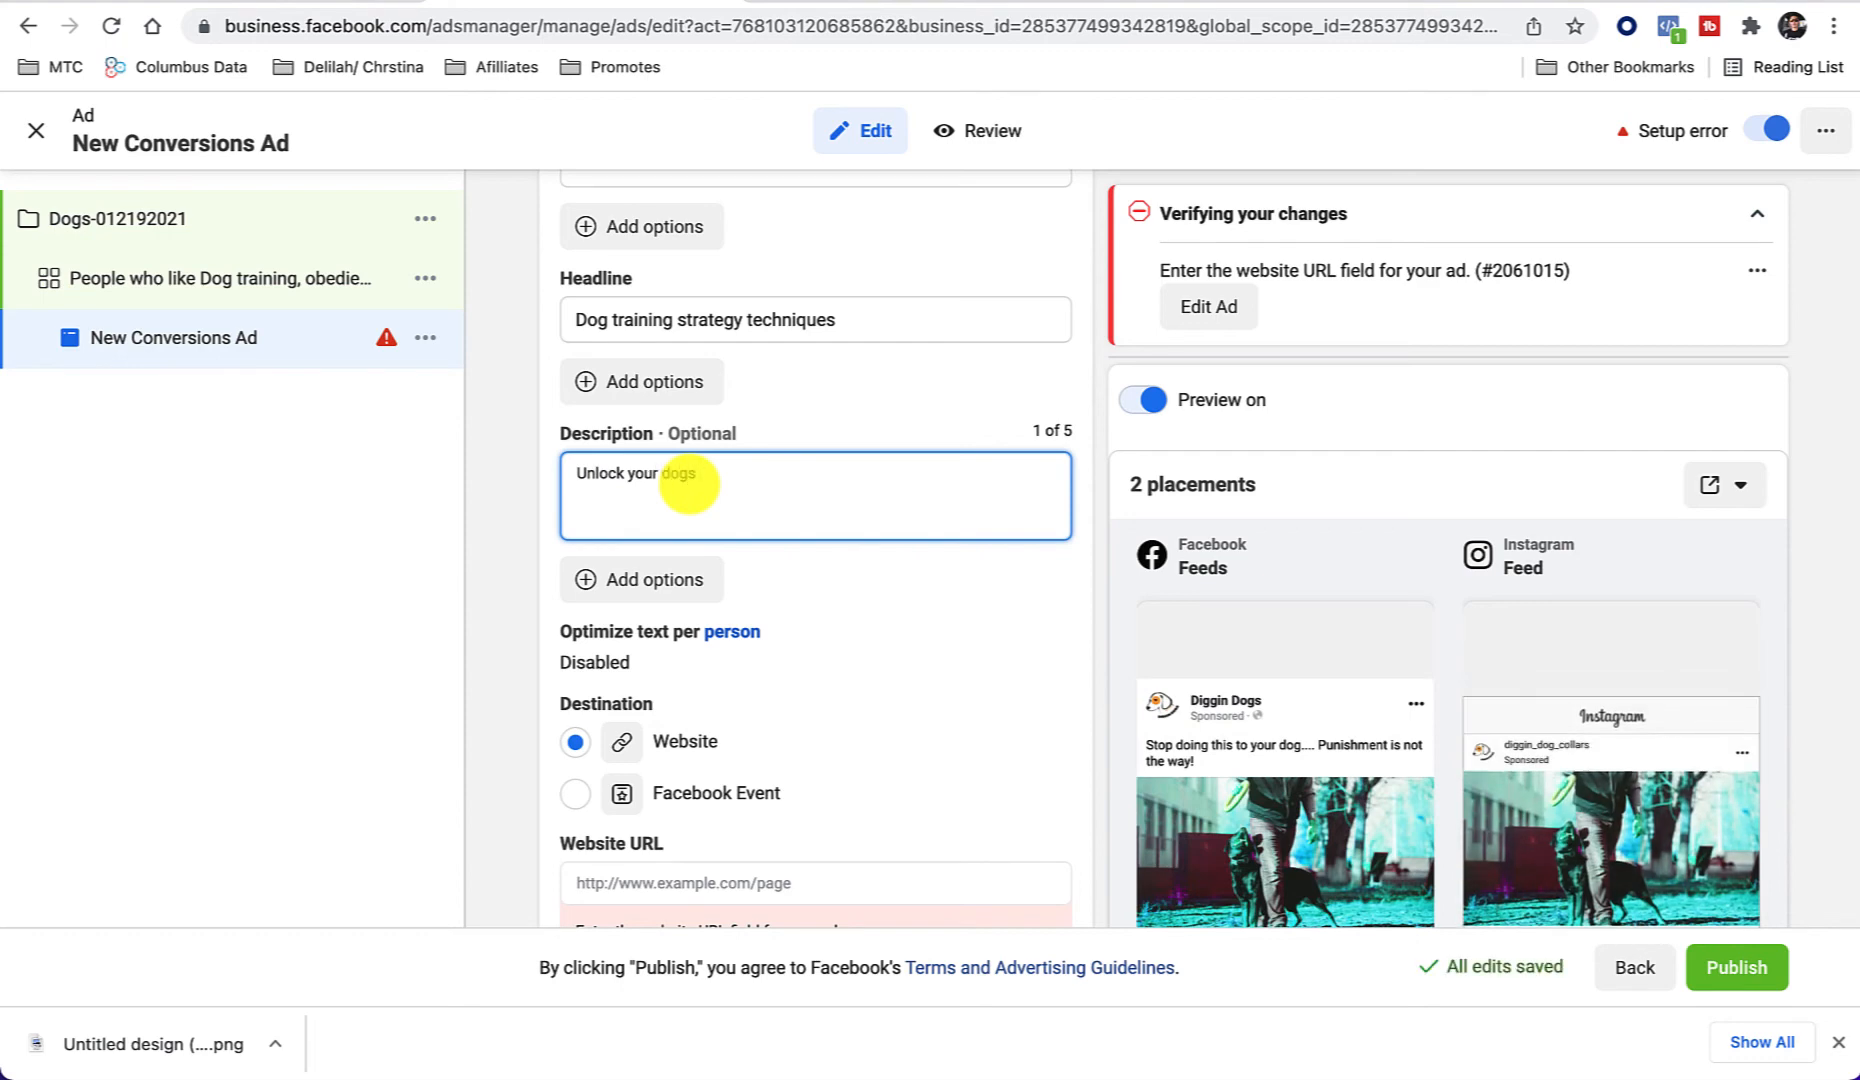
type(" intelliegence")
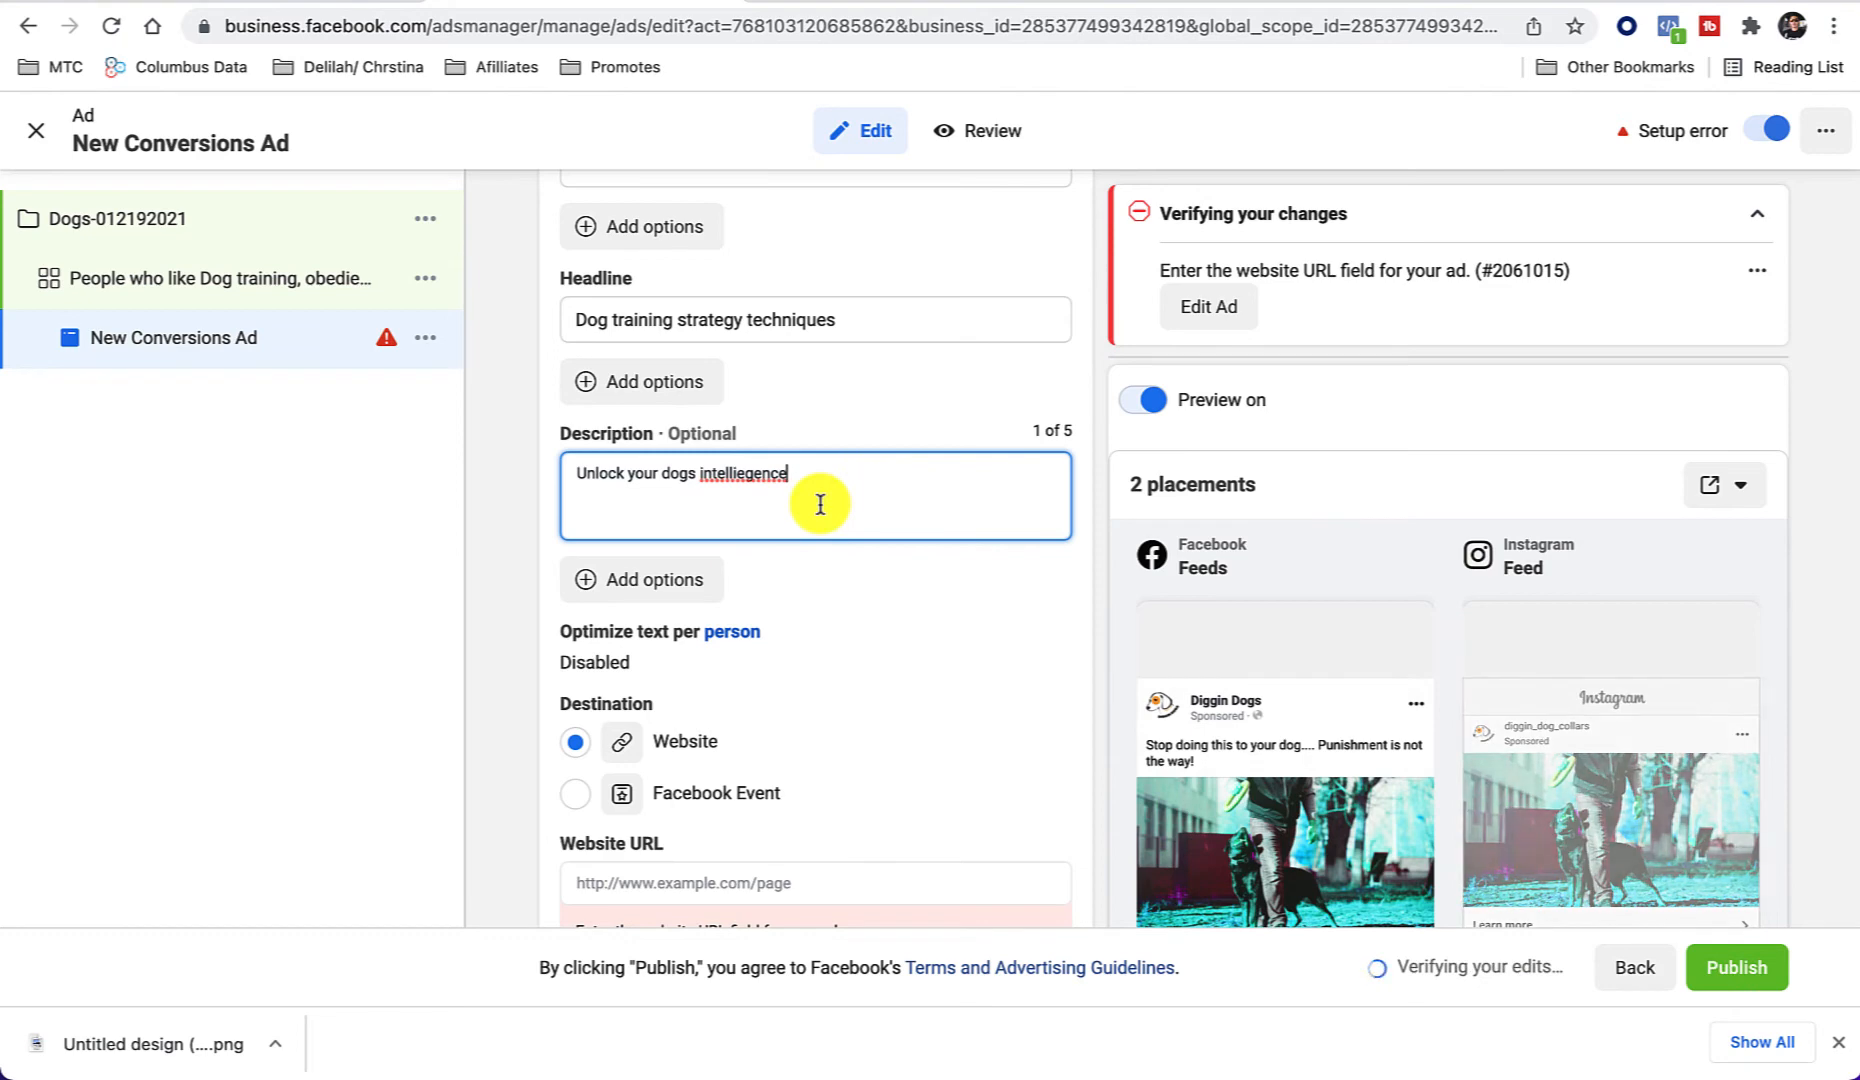
right_click(770, 483)
left_click(800, 496)
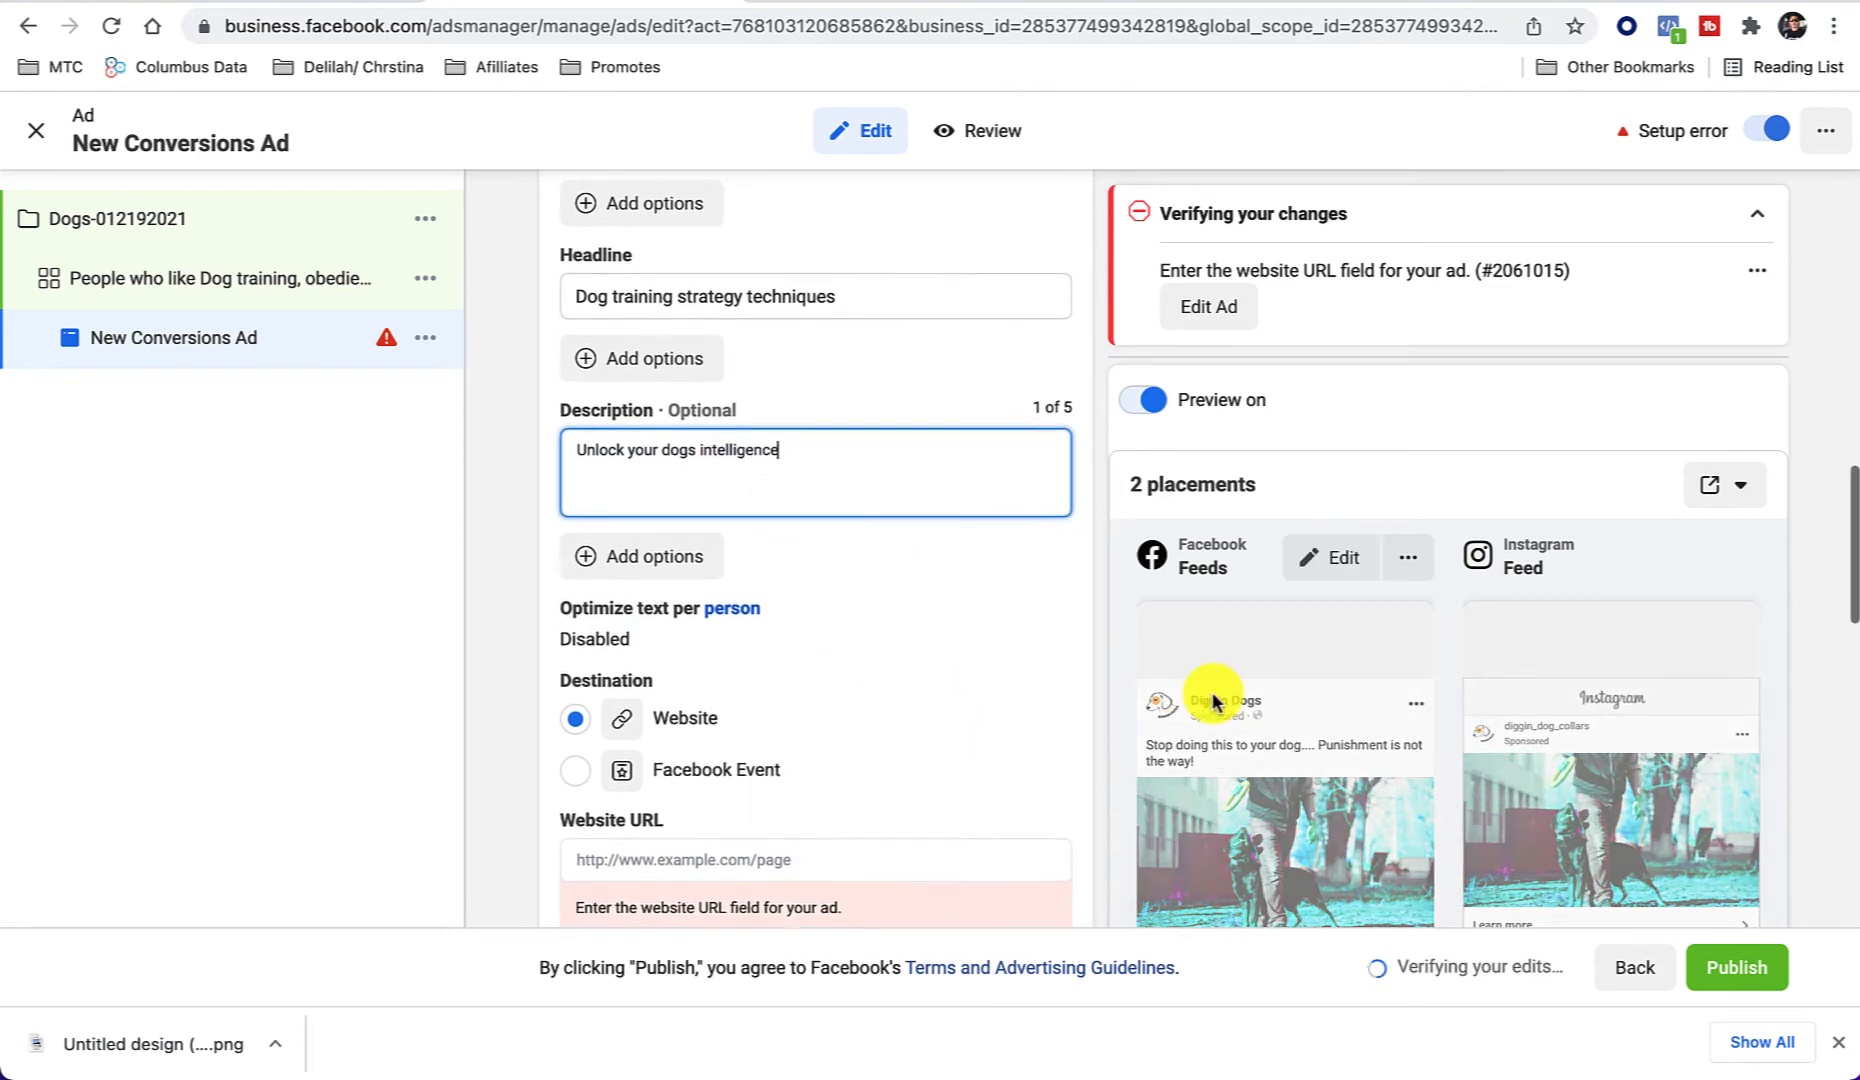
Step: Move the description text "Unlock your dogs intelligence" to the end of the headline, leaving the description empty
scroll(1213, 700, "down", 1)
scroll(1213, 700, "down", 8)
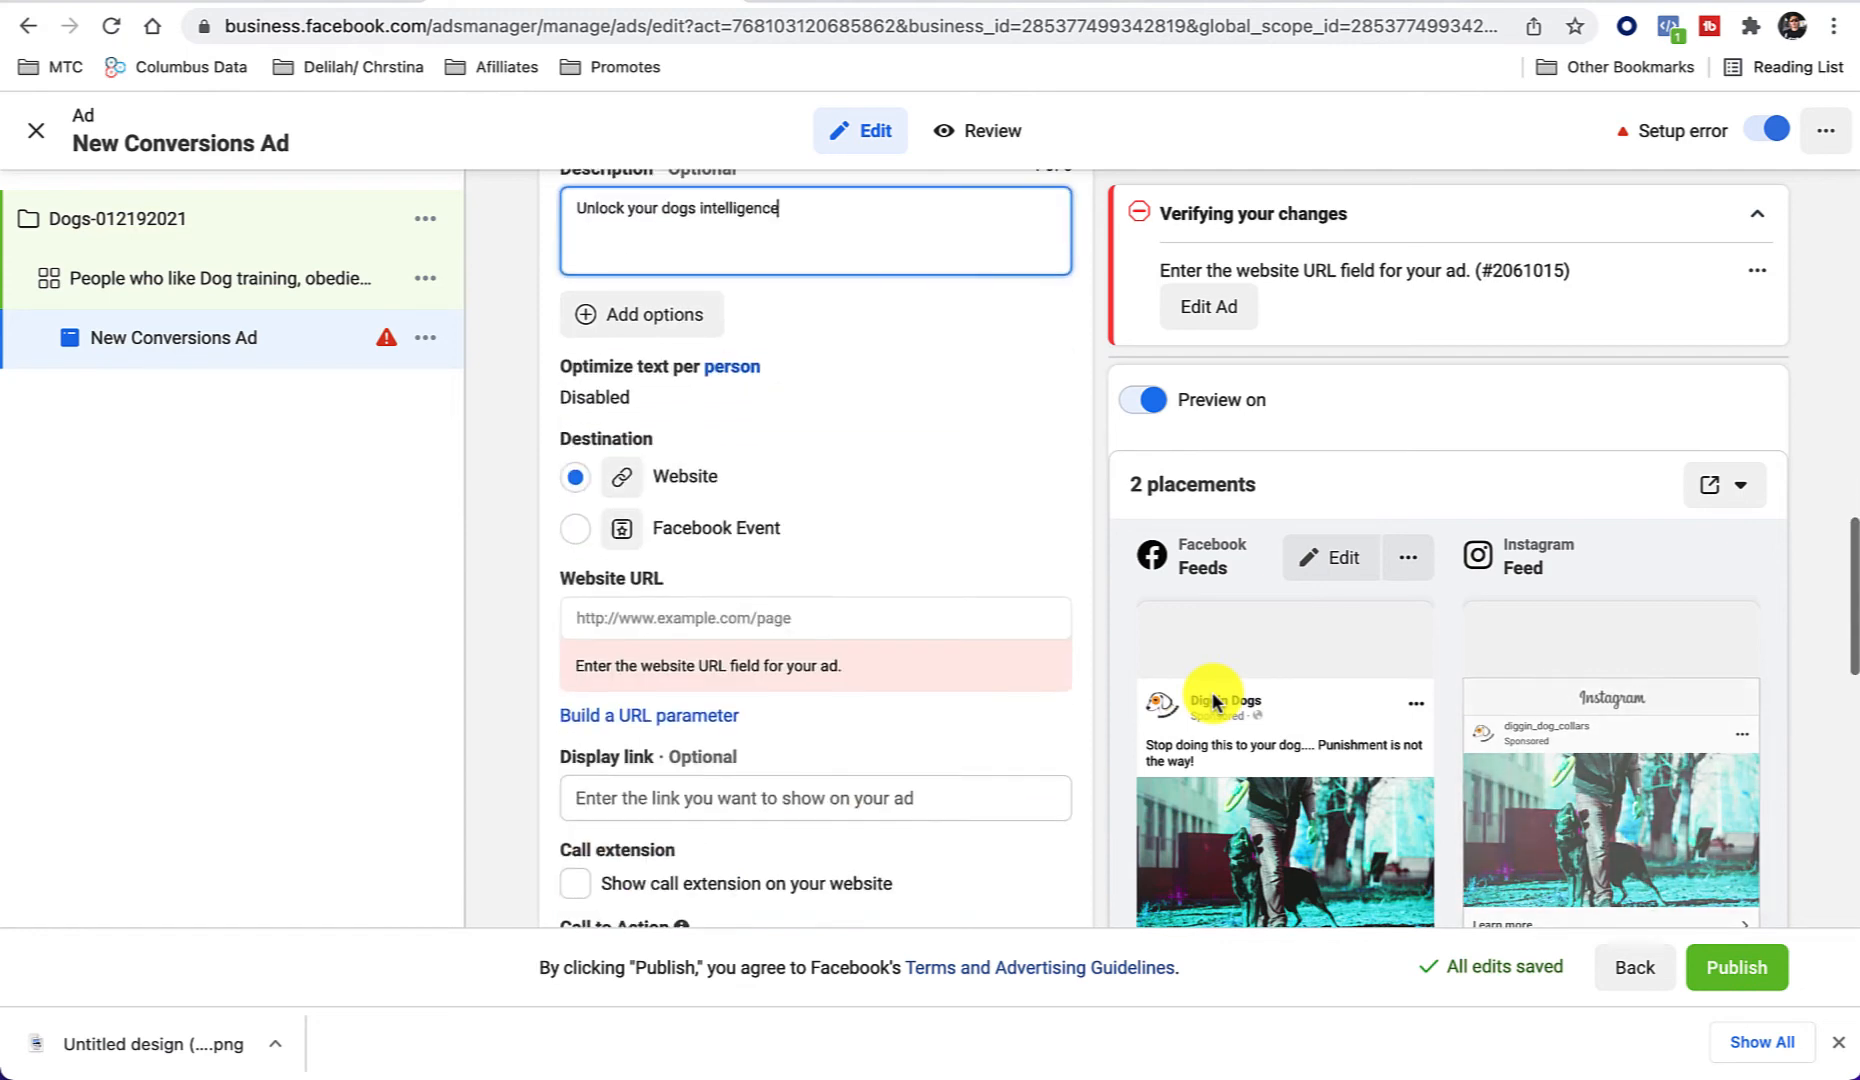
scroll(1212, 700, "down", 5)
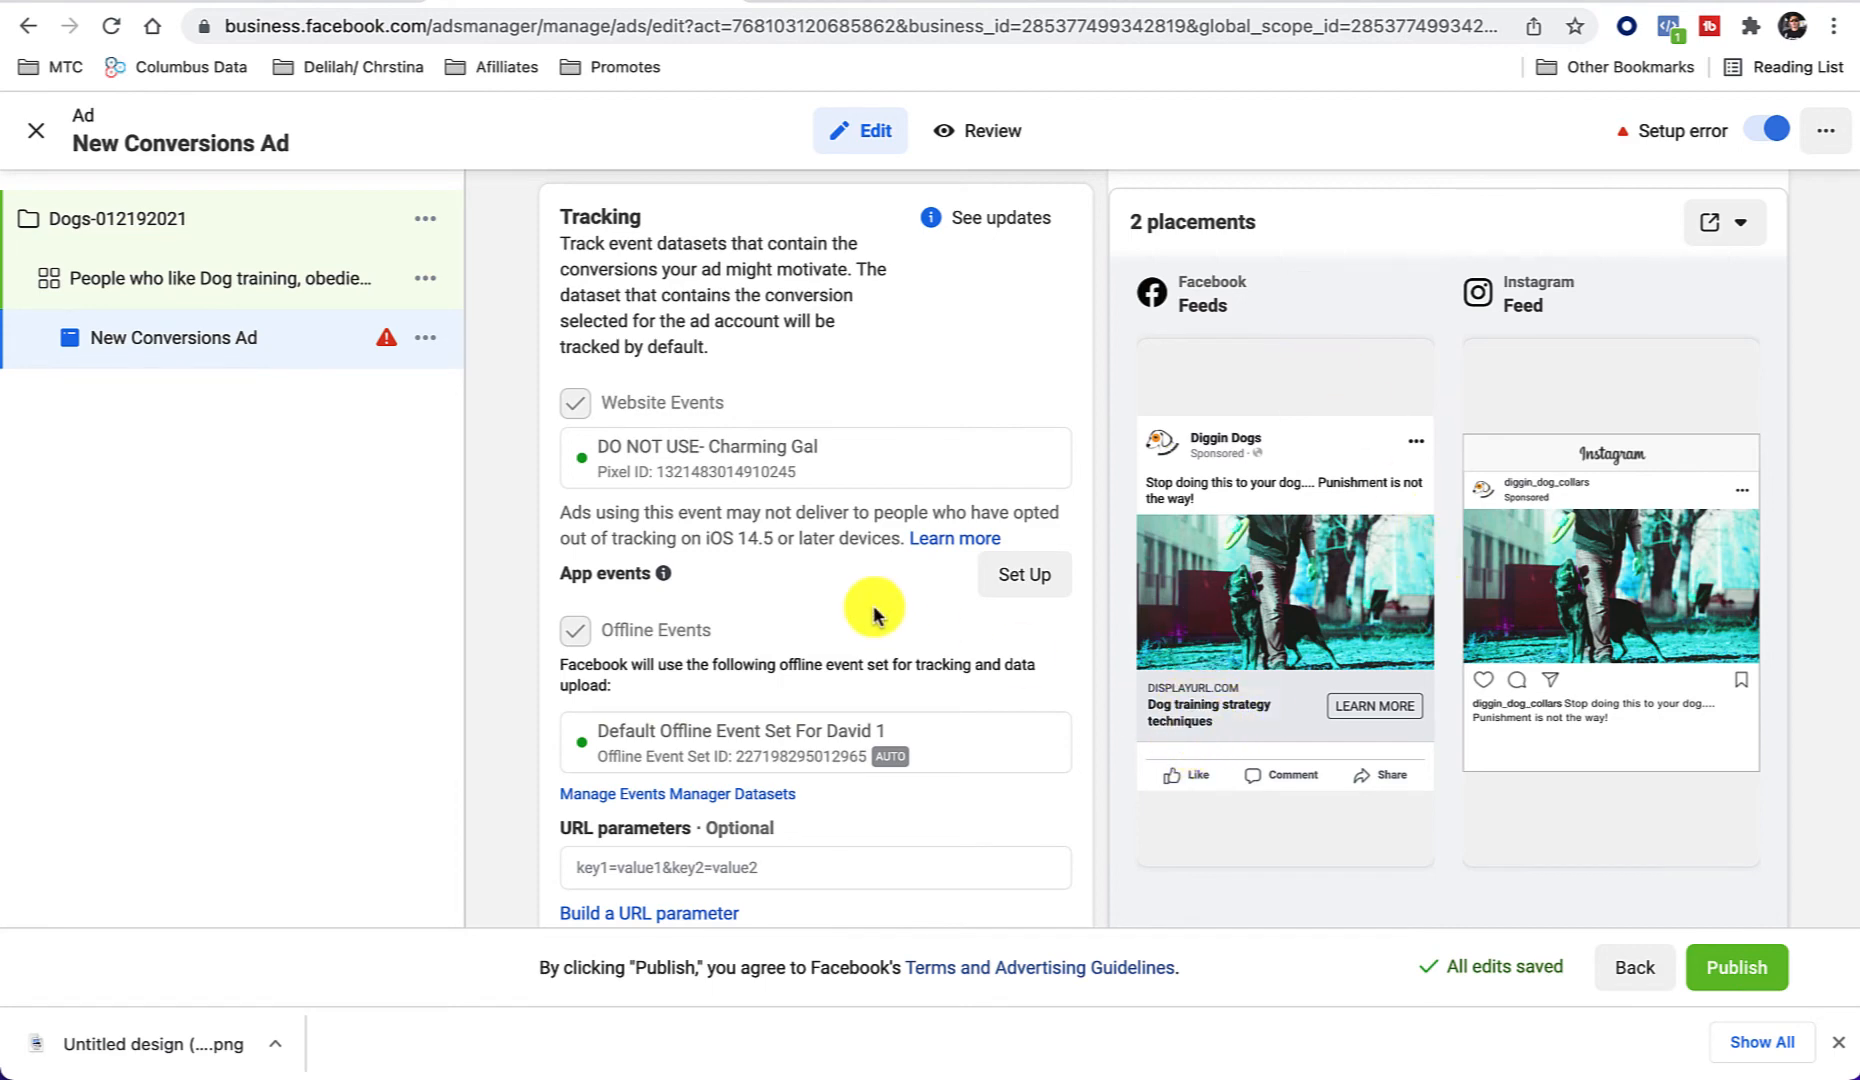
scroll(812, 614, "up", 3)
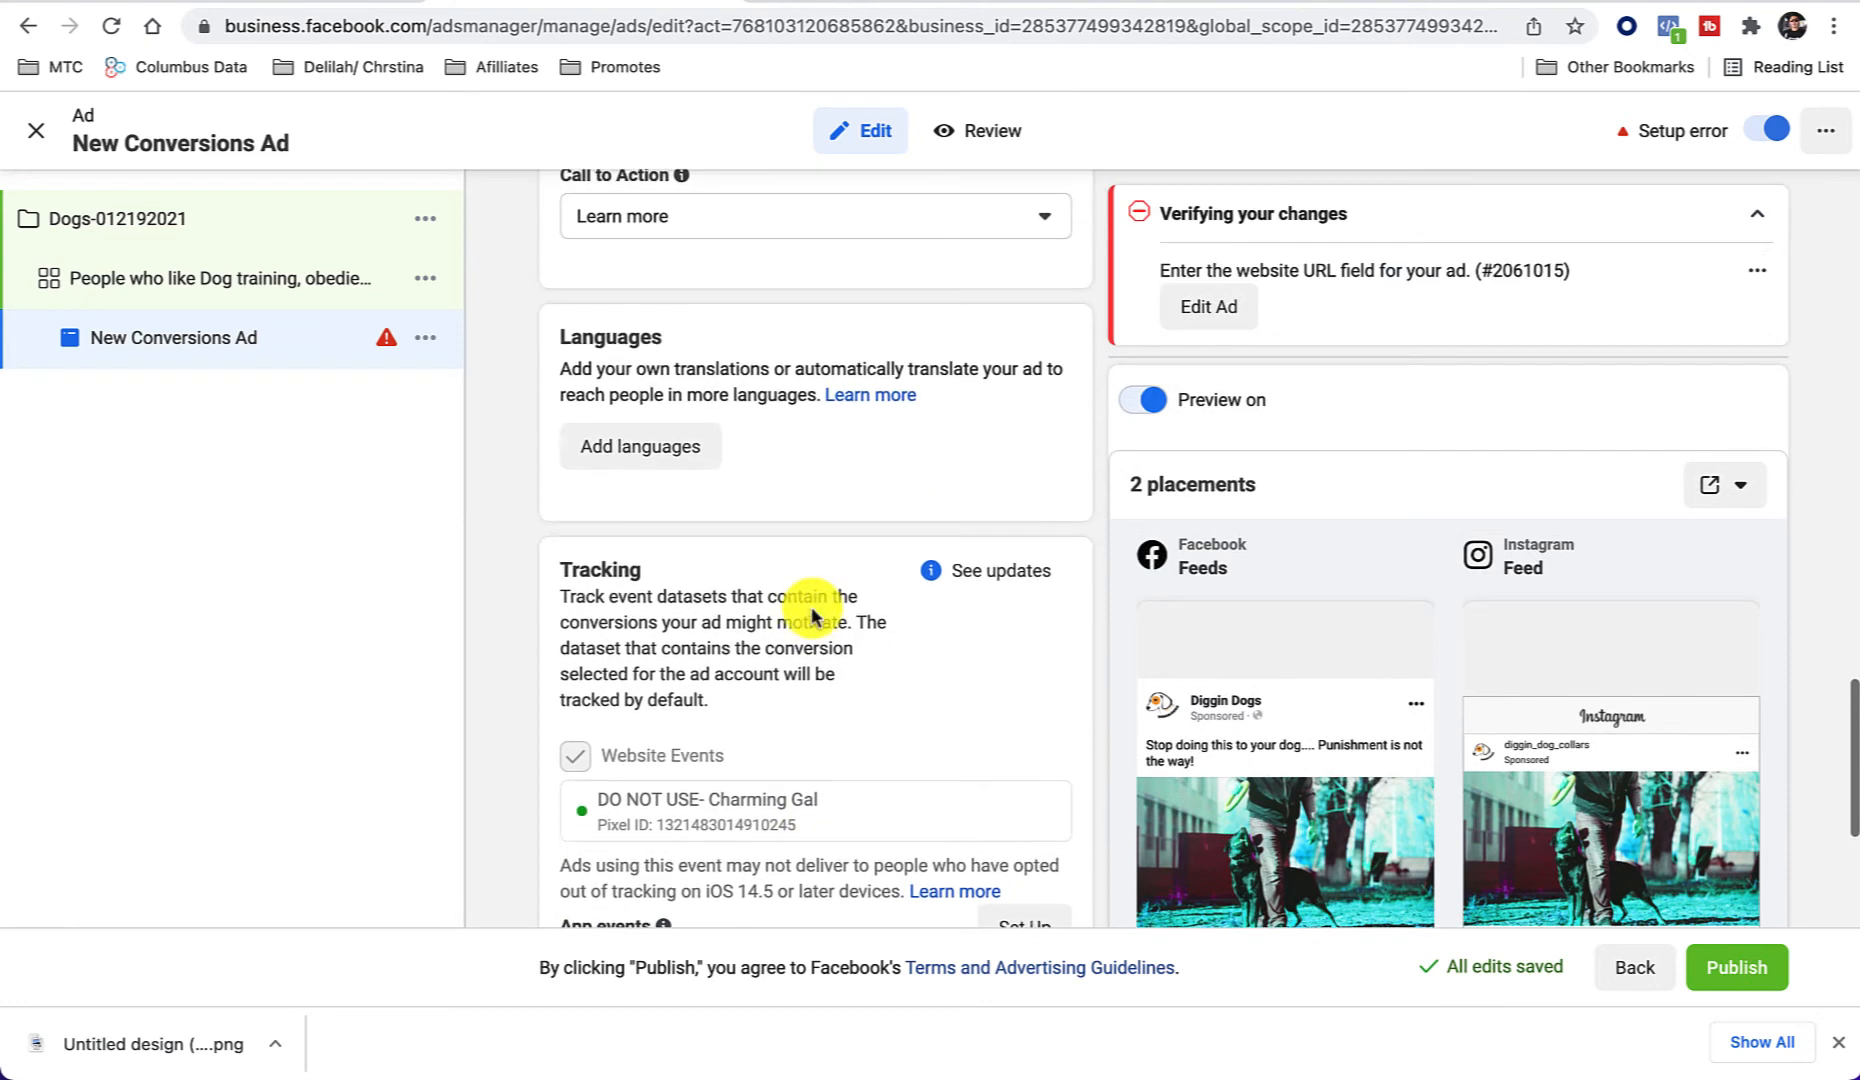
scroll(812, 614, "up", 5)
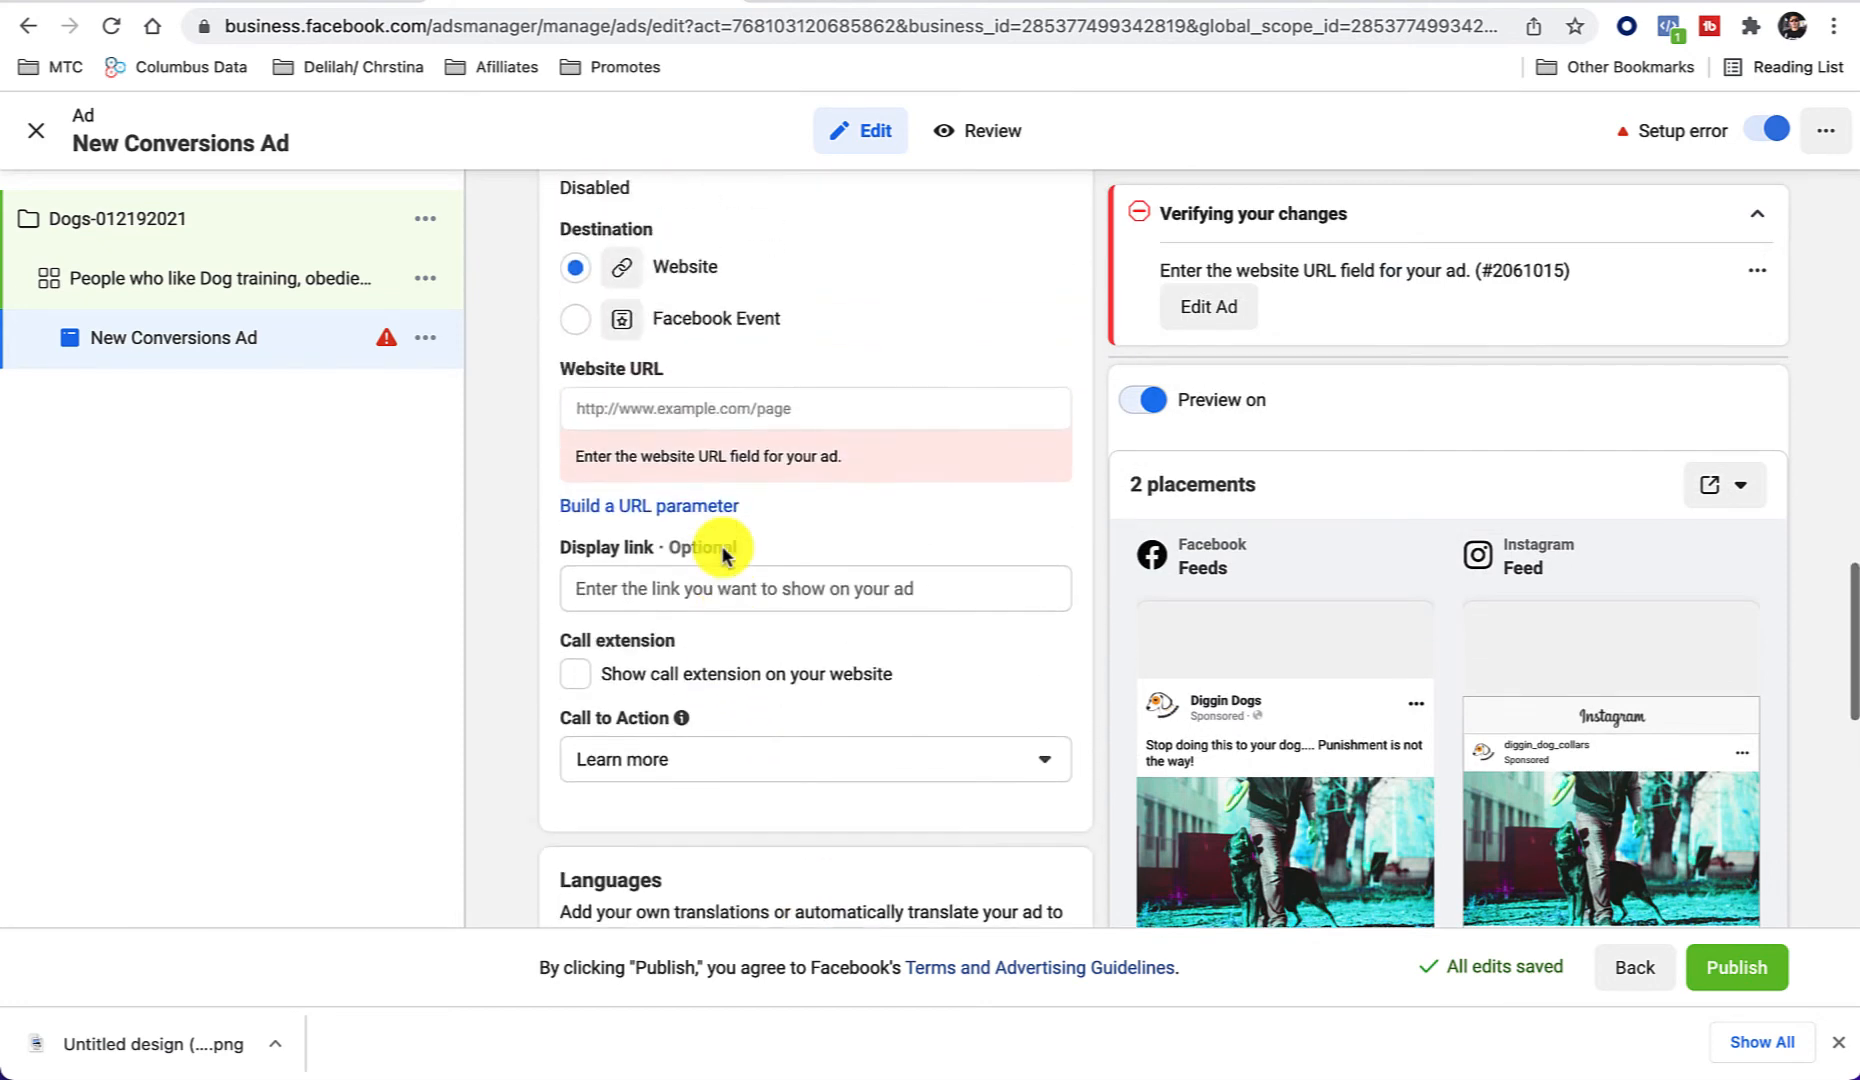
scroll(720, 550, "up", 4)
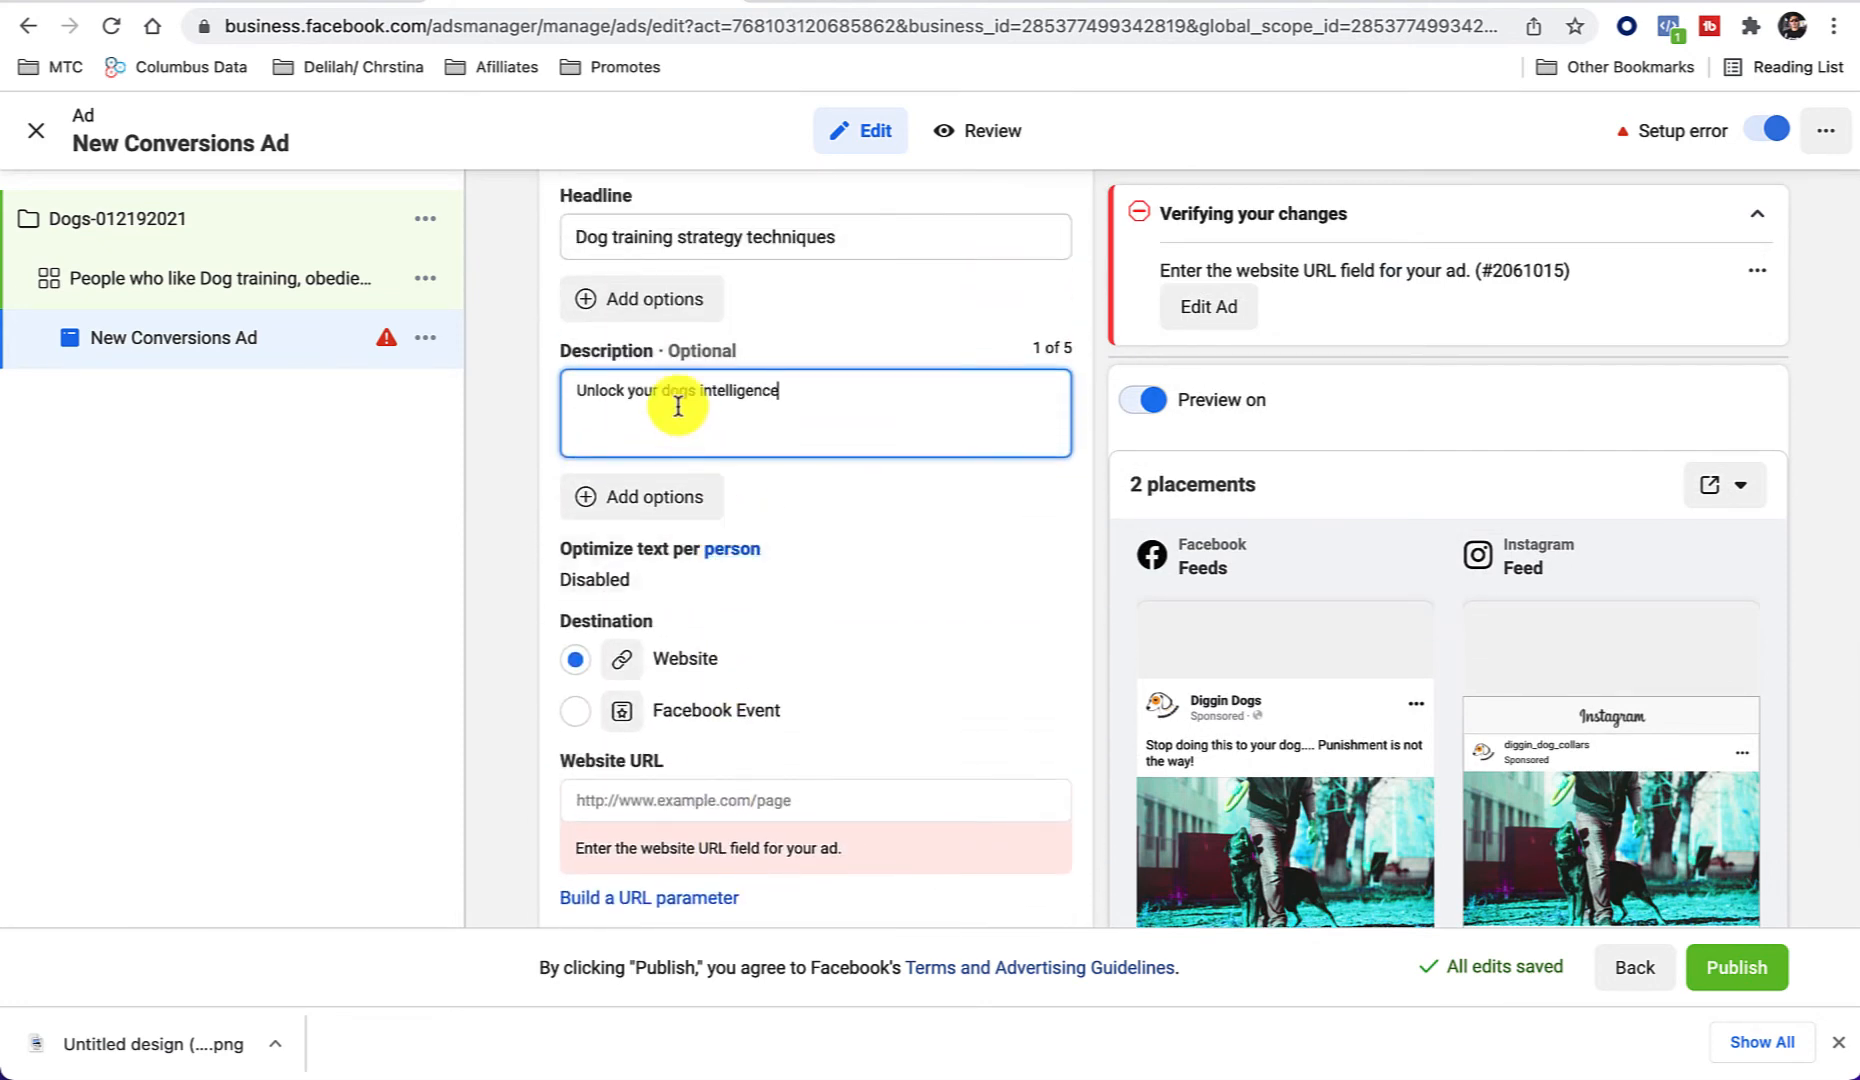
triple_click(677, 400)
key("ctrl+c")
key("BackSpace")
left_click(886, 238)
key("ctrl+v")
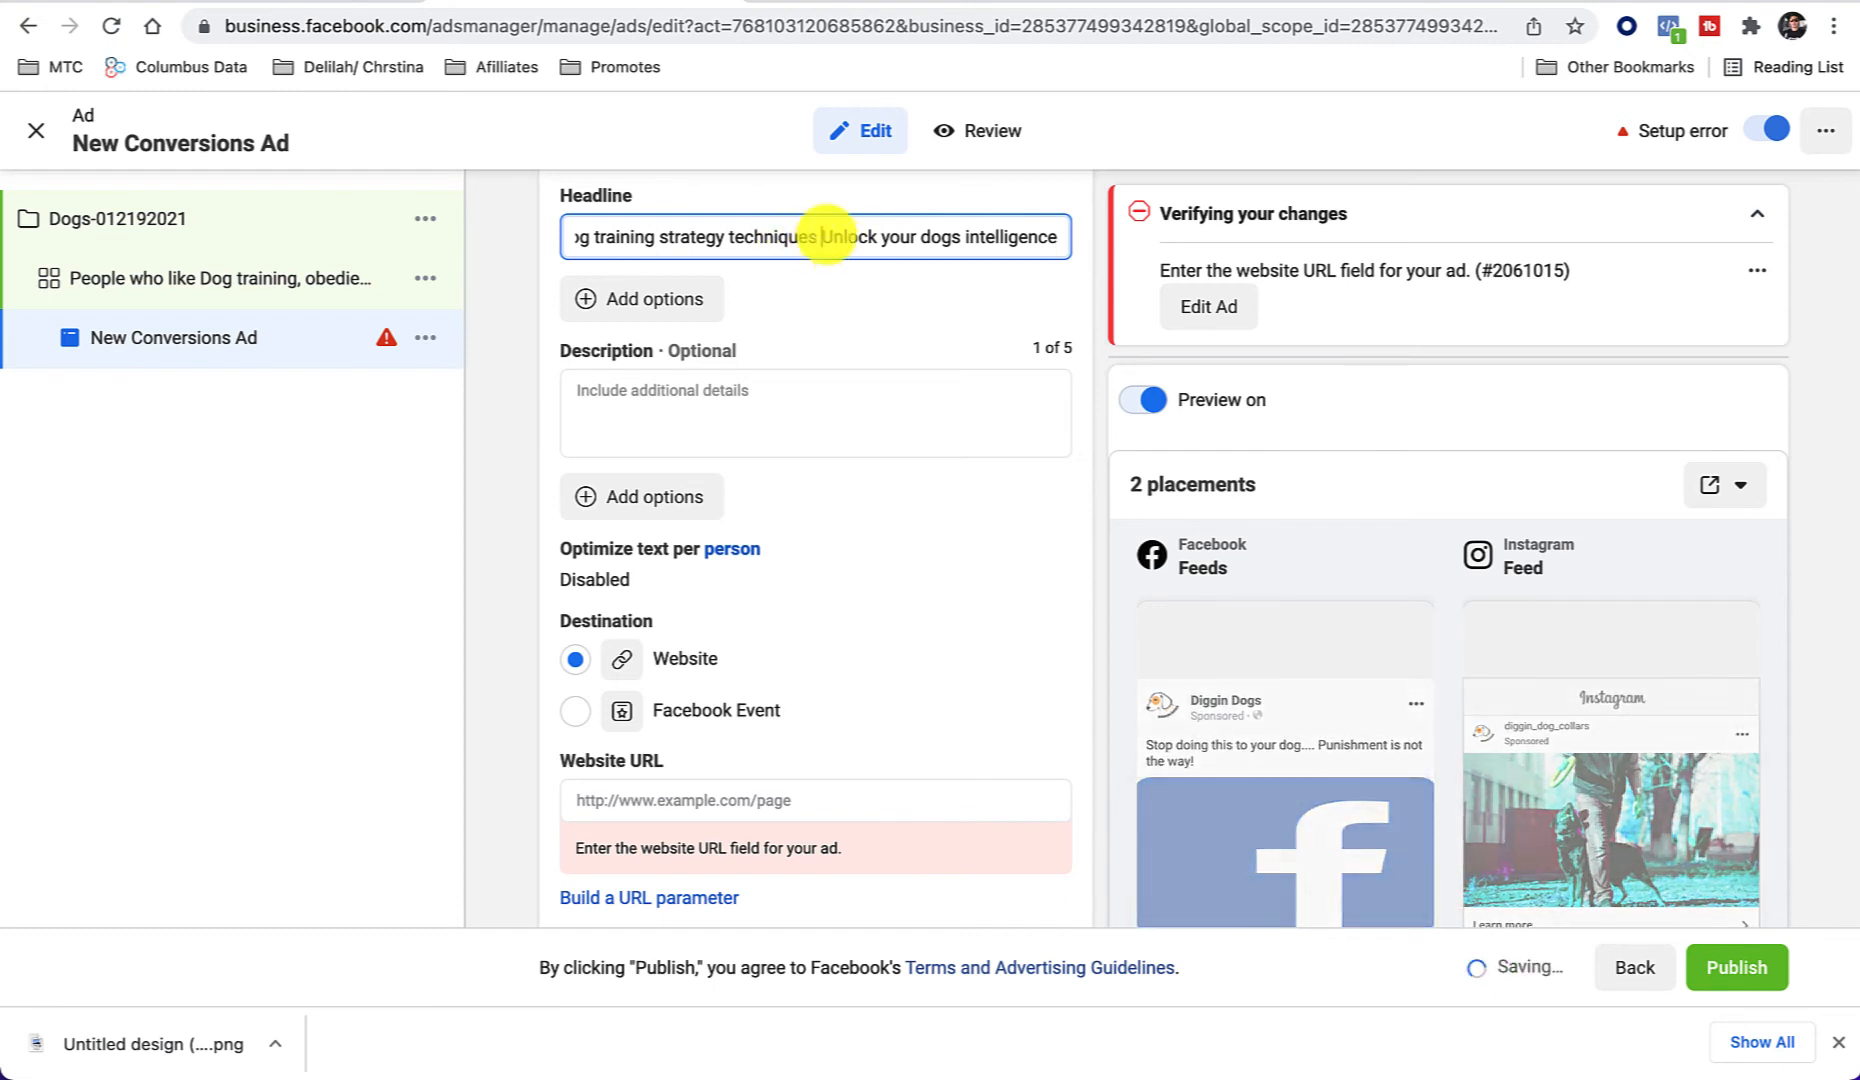
Step: Move "Dog training strategy techniques" from the headline into the description
left_click(826, 236)
key("shift+Home")
key("ctrl+x")
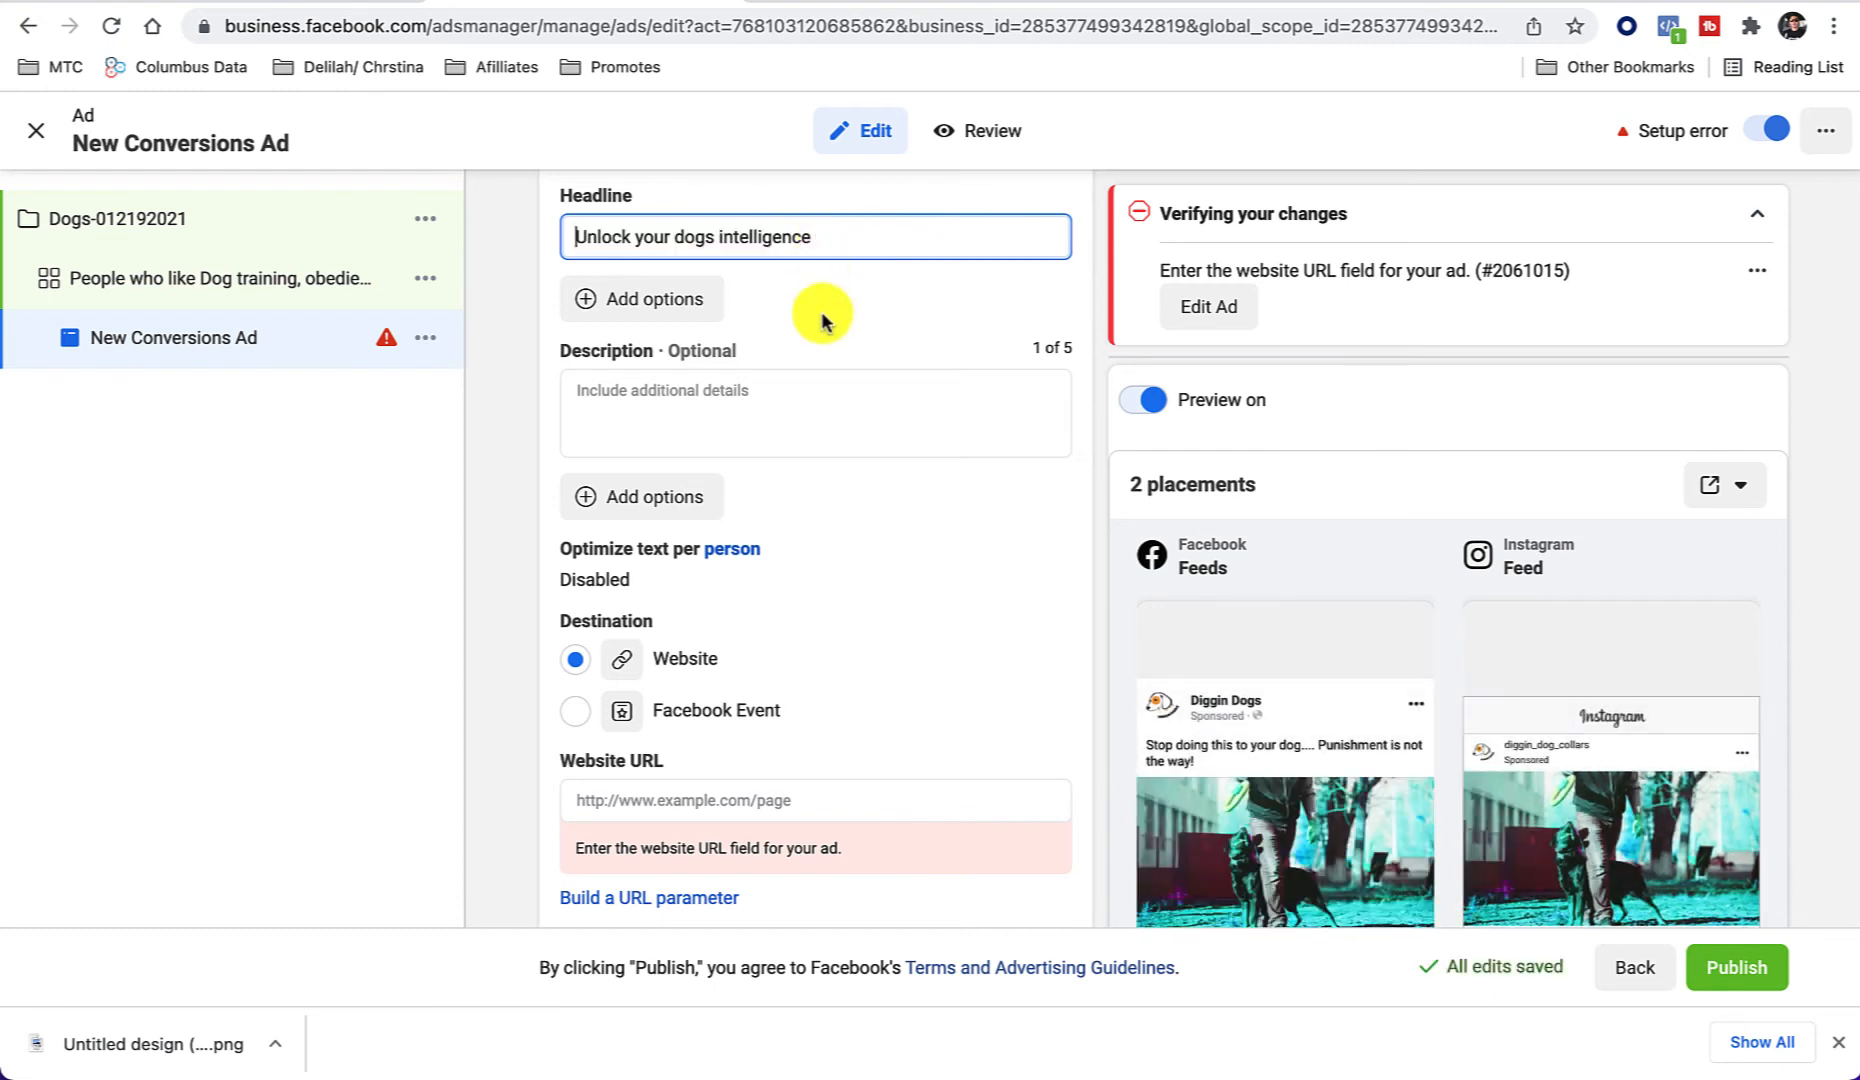
left_click(801, 403)
key("ctrl+v")
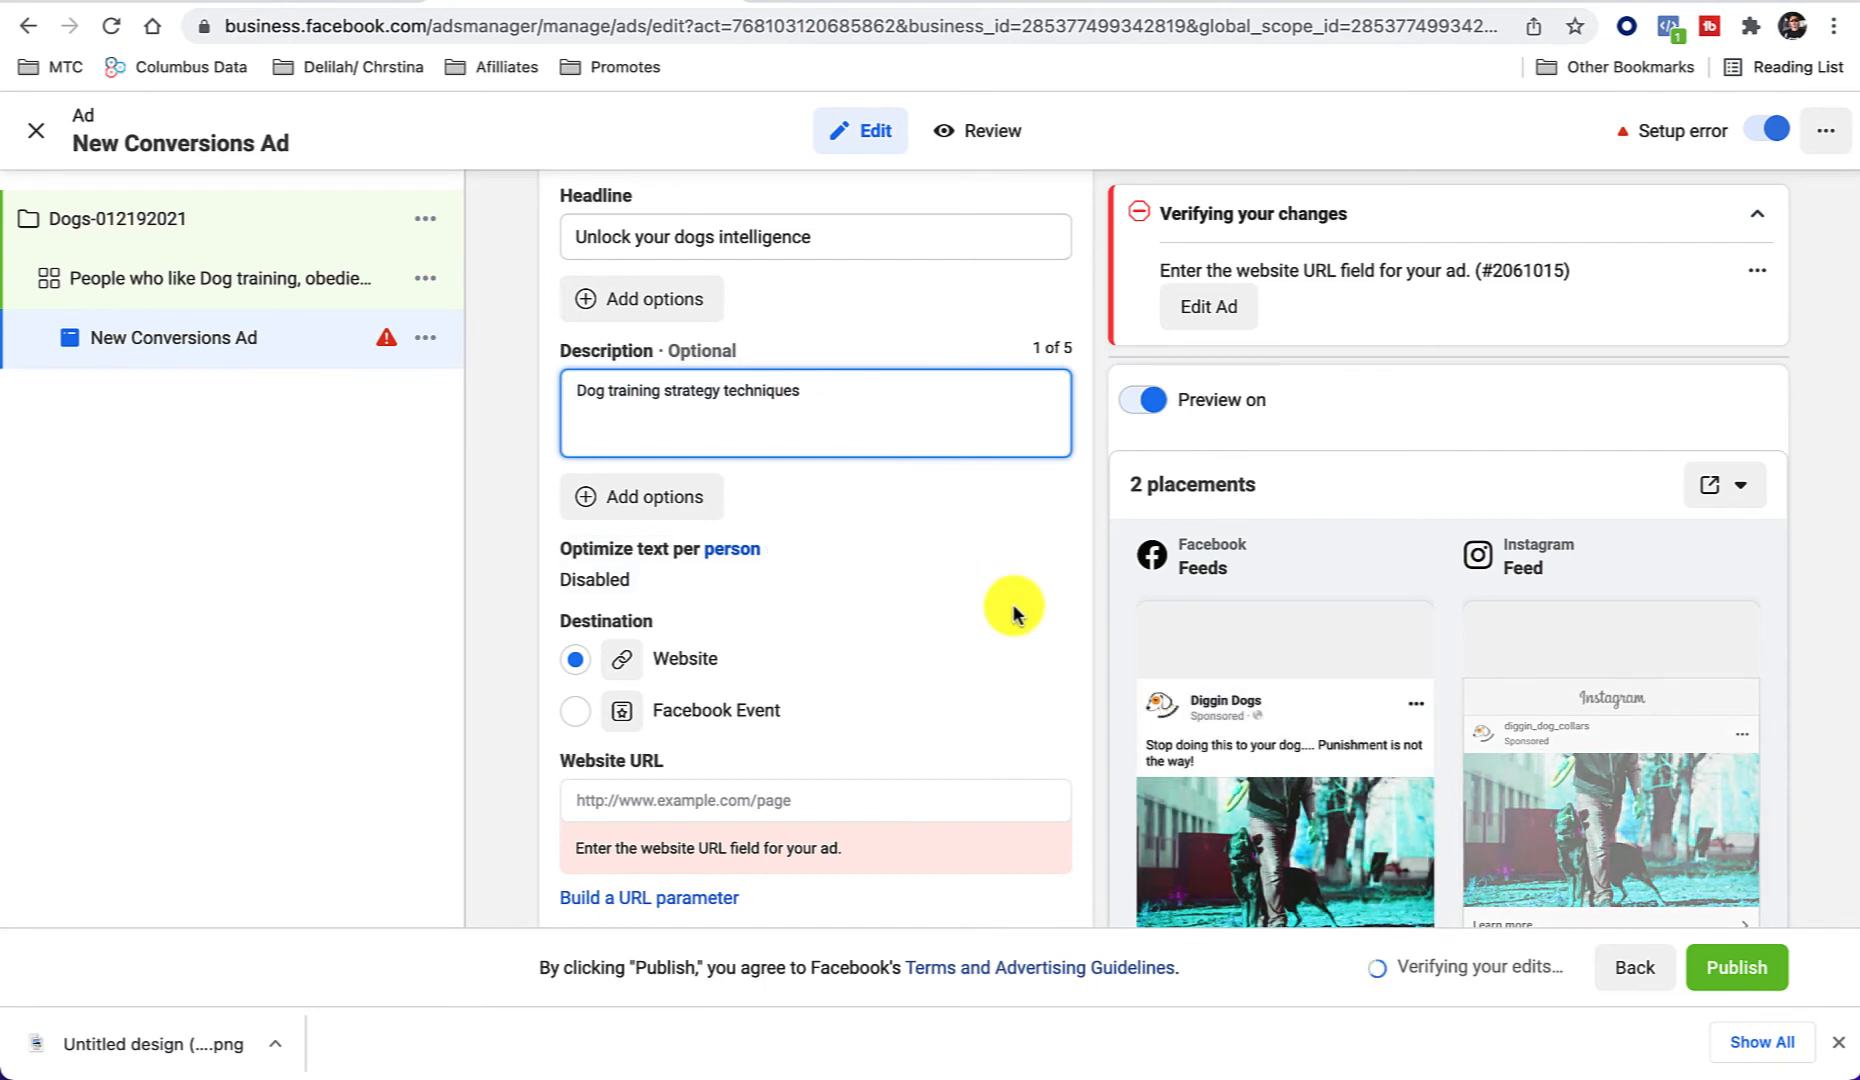
Step: Set the ad's website URL to the advertiser's personal domain with the path /braintrain
scroll(1200, 660, "down", 10)
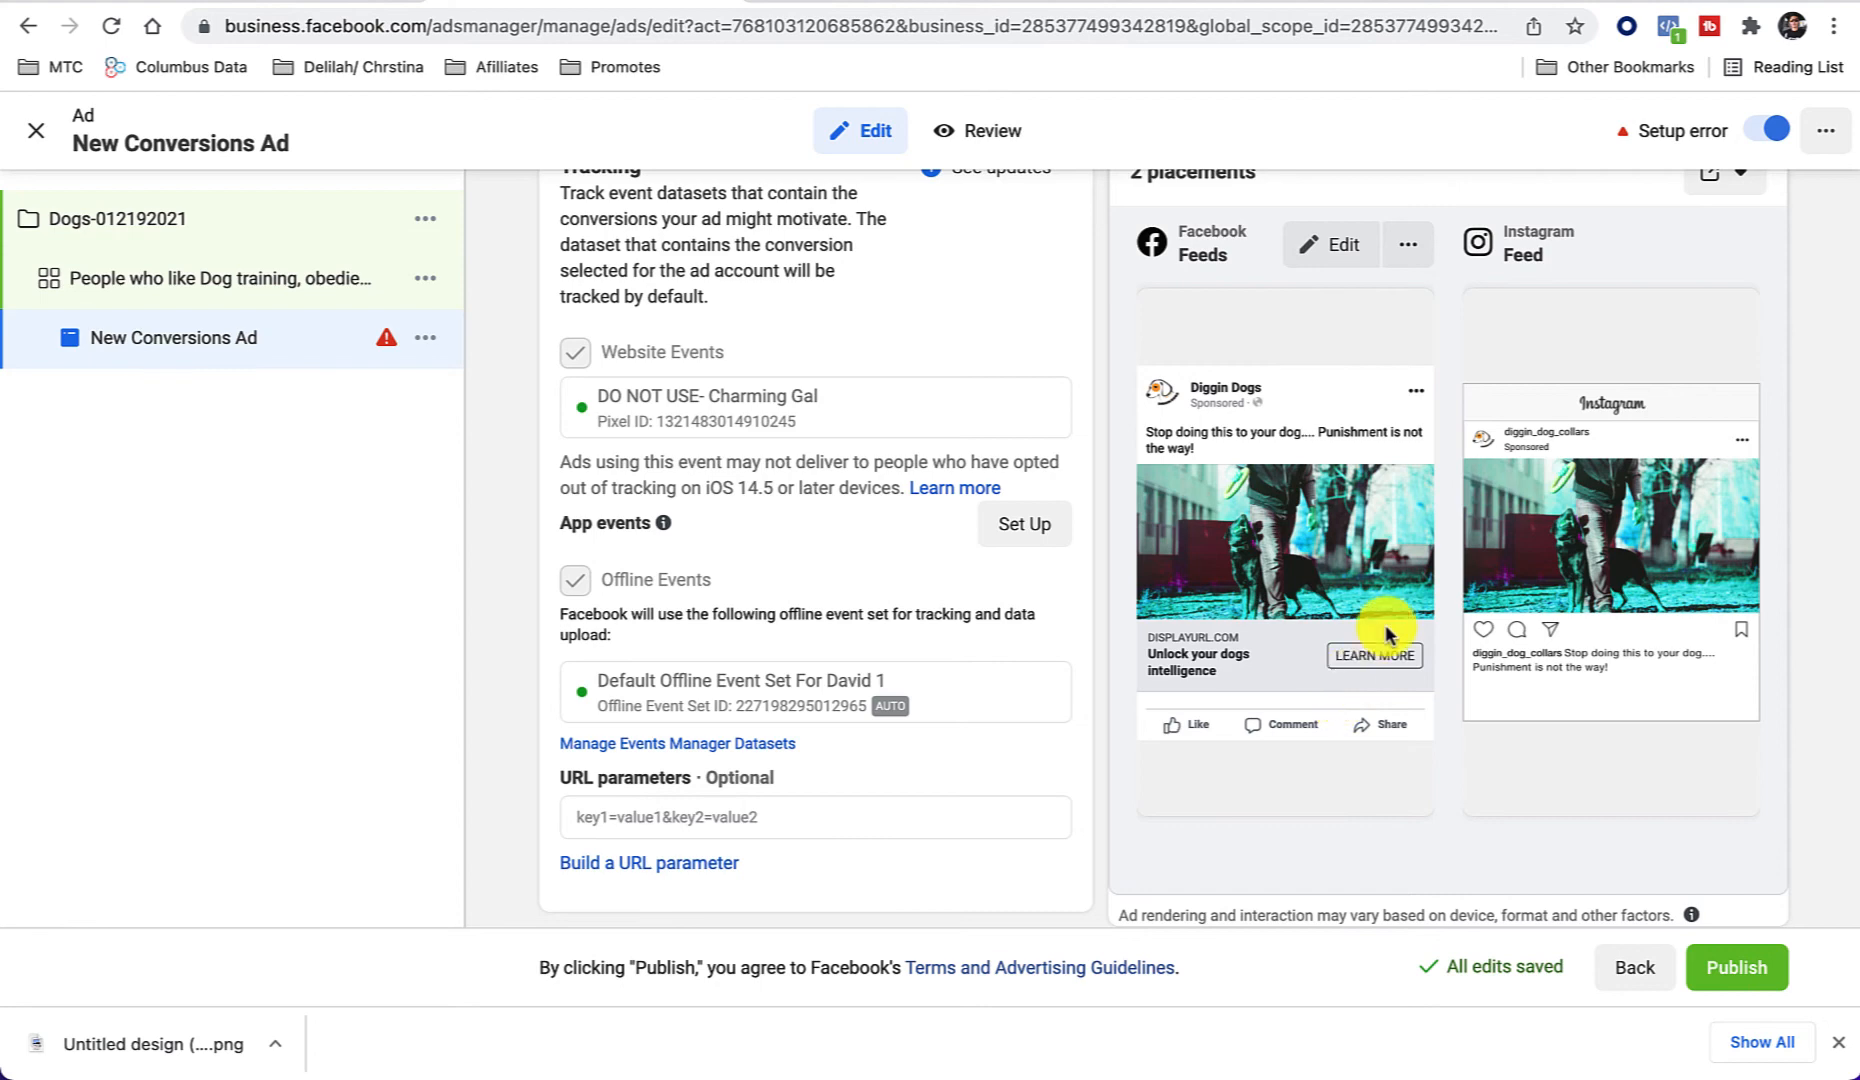
scroll(830, 520, "up", 10)
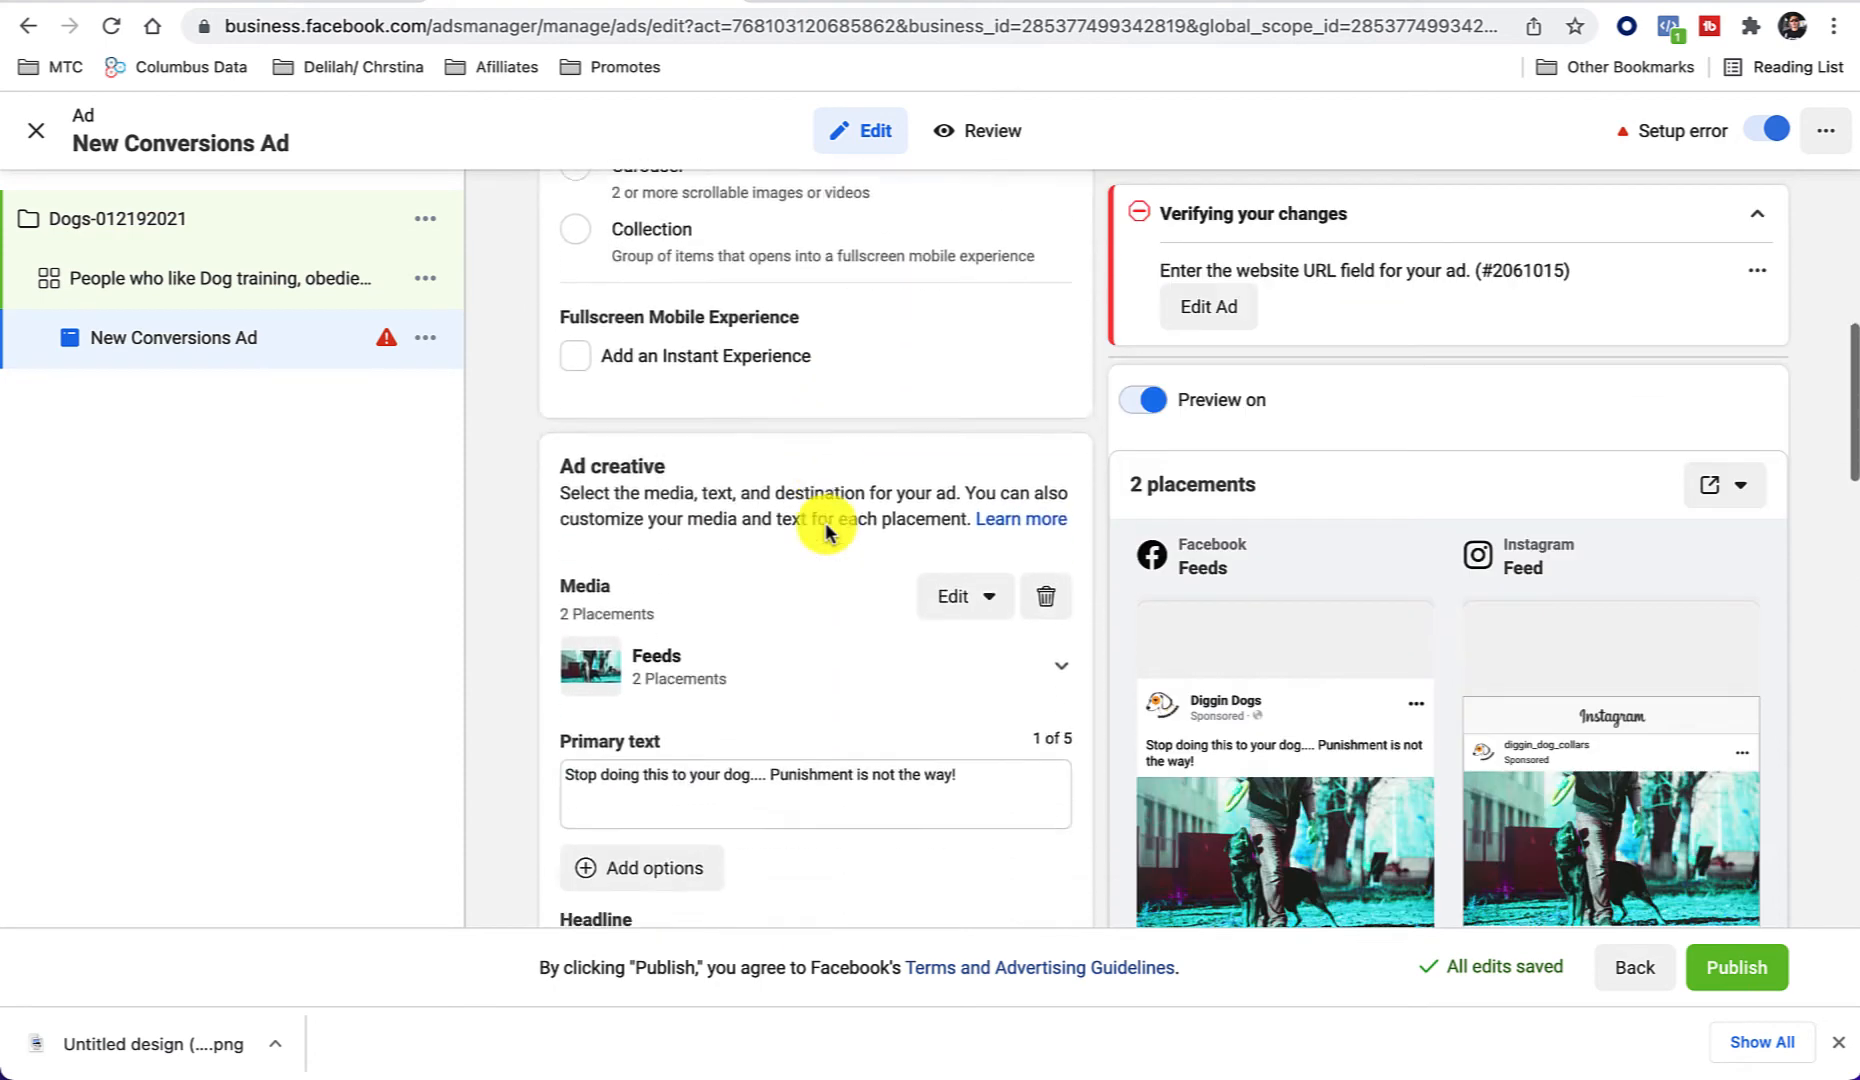
scroll(826, 530, "down", 8)
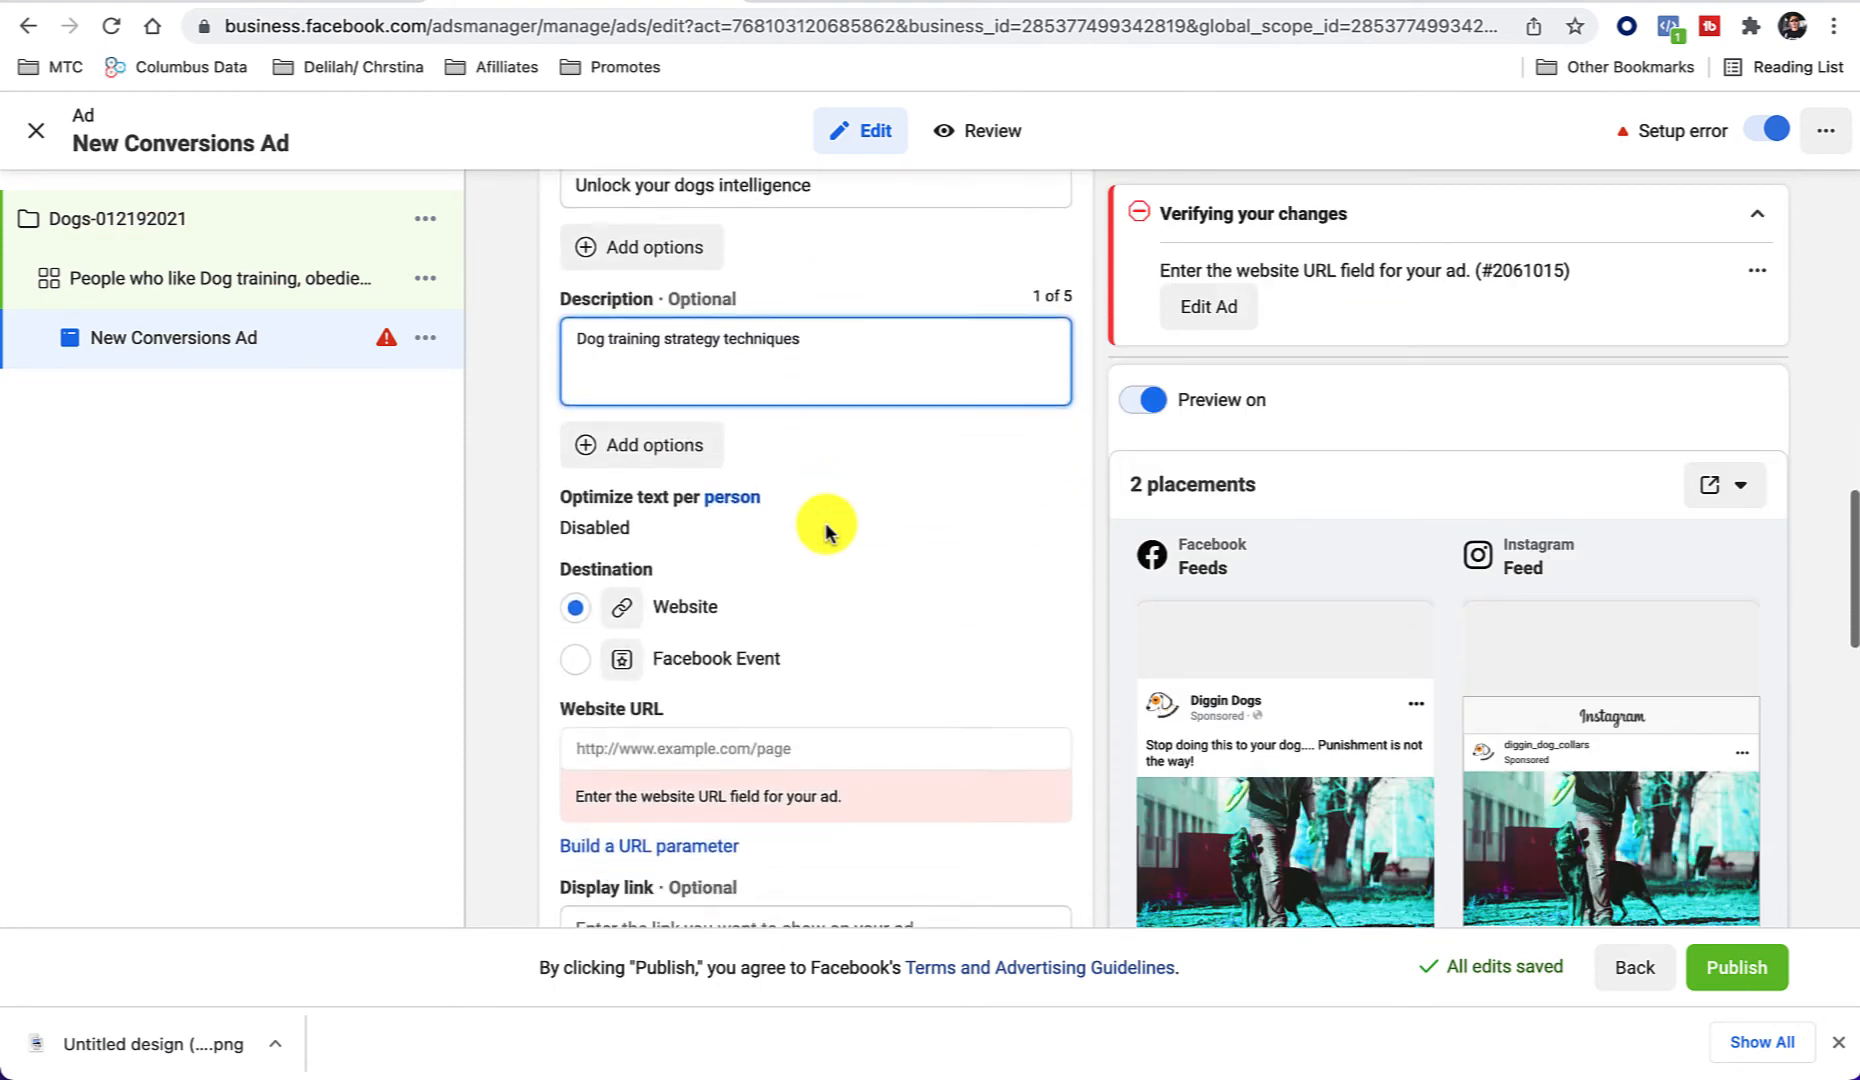
scroll(697, 544, "down", 3)
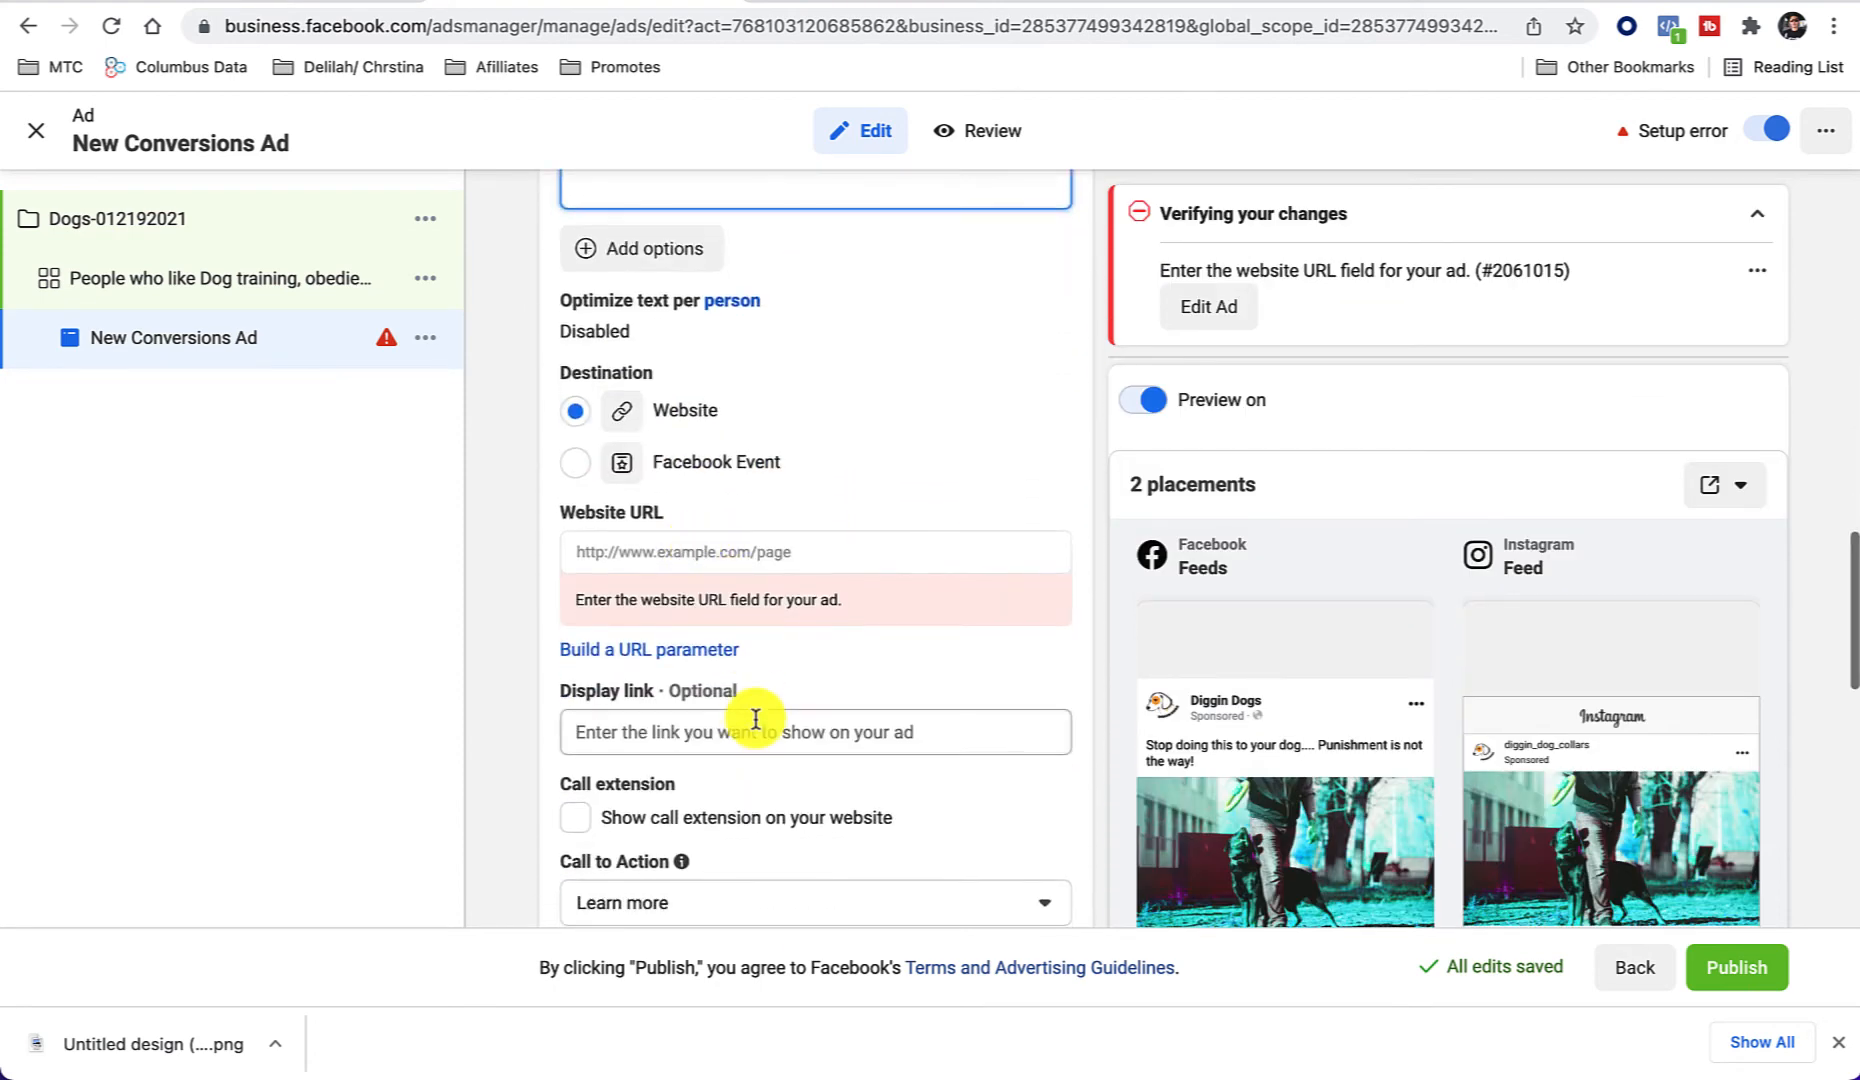
left_click(706, 555)
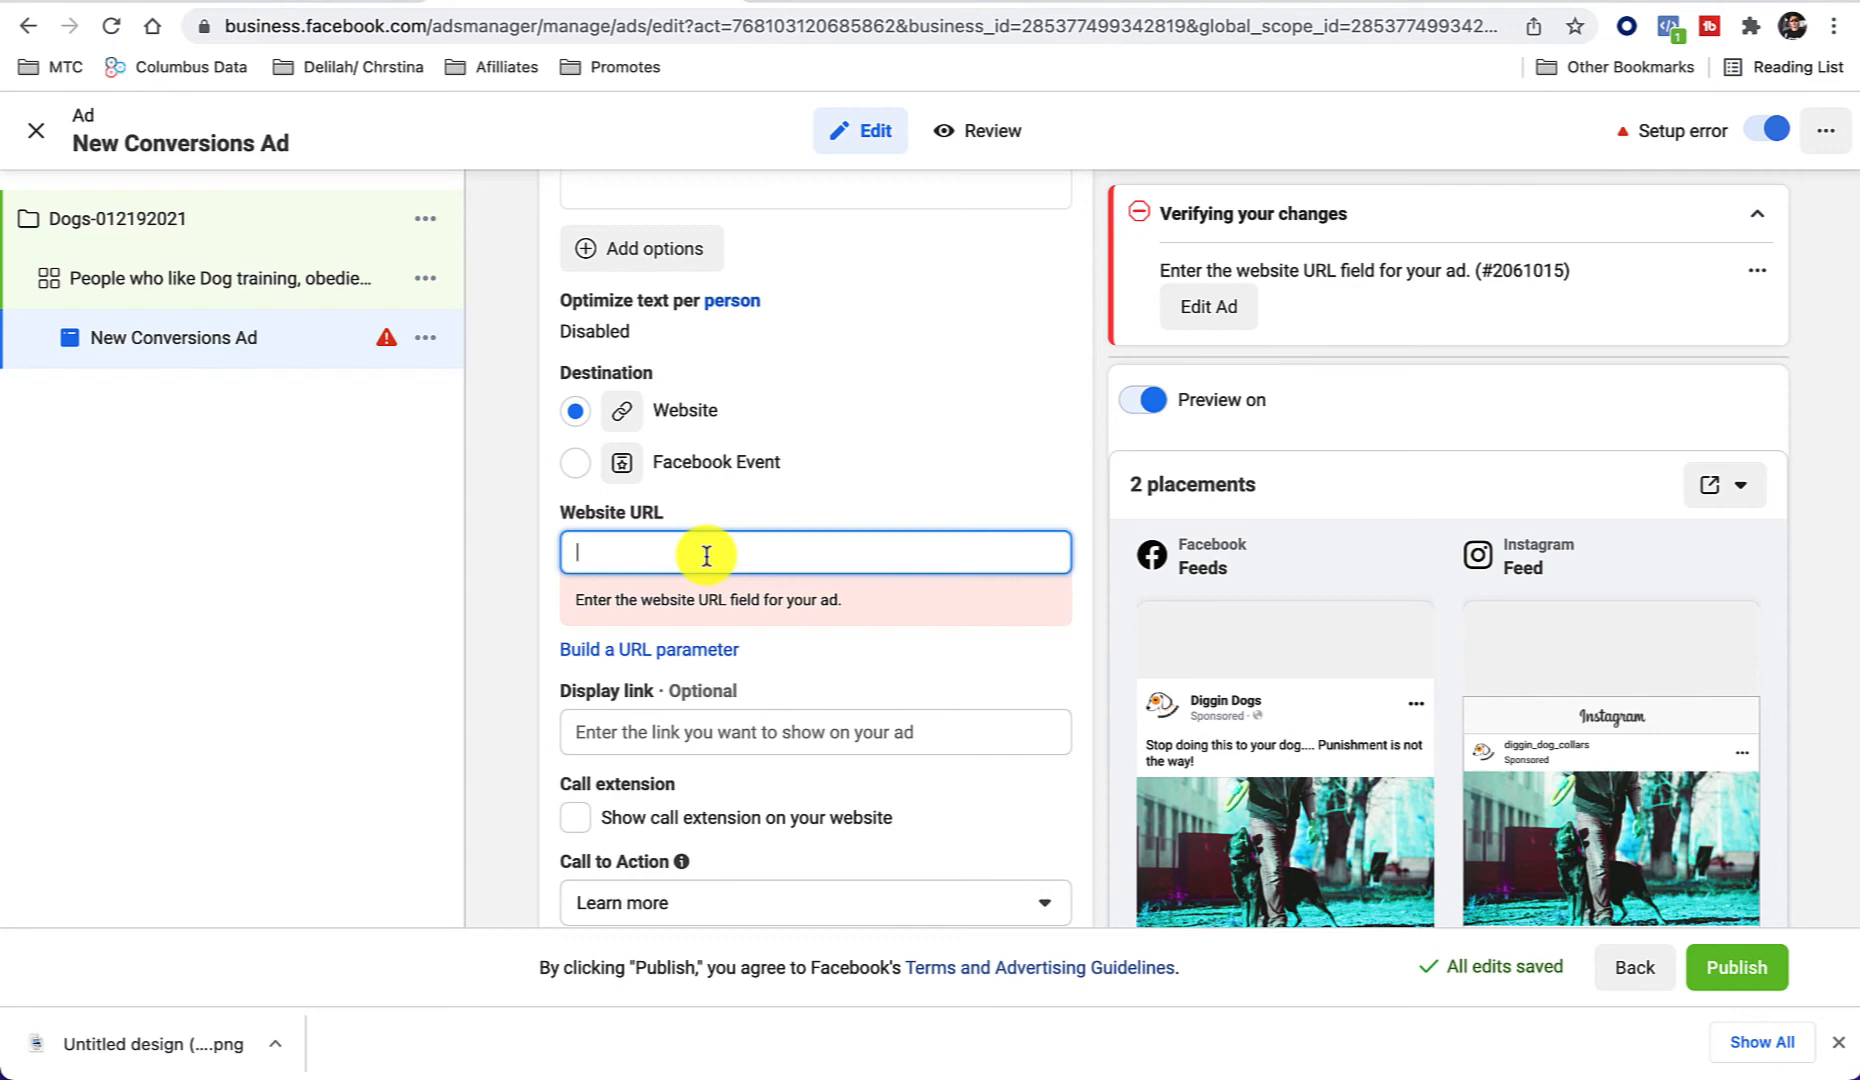
type("idogutierrez.com")
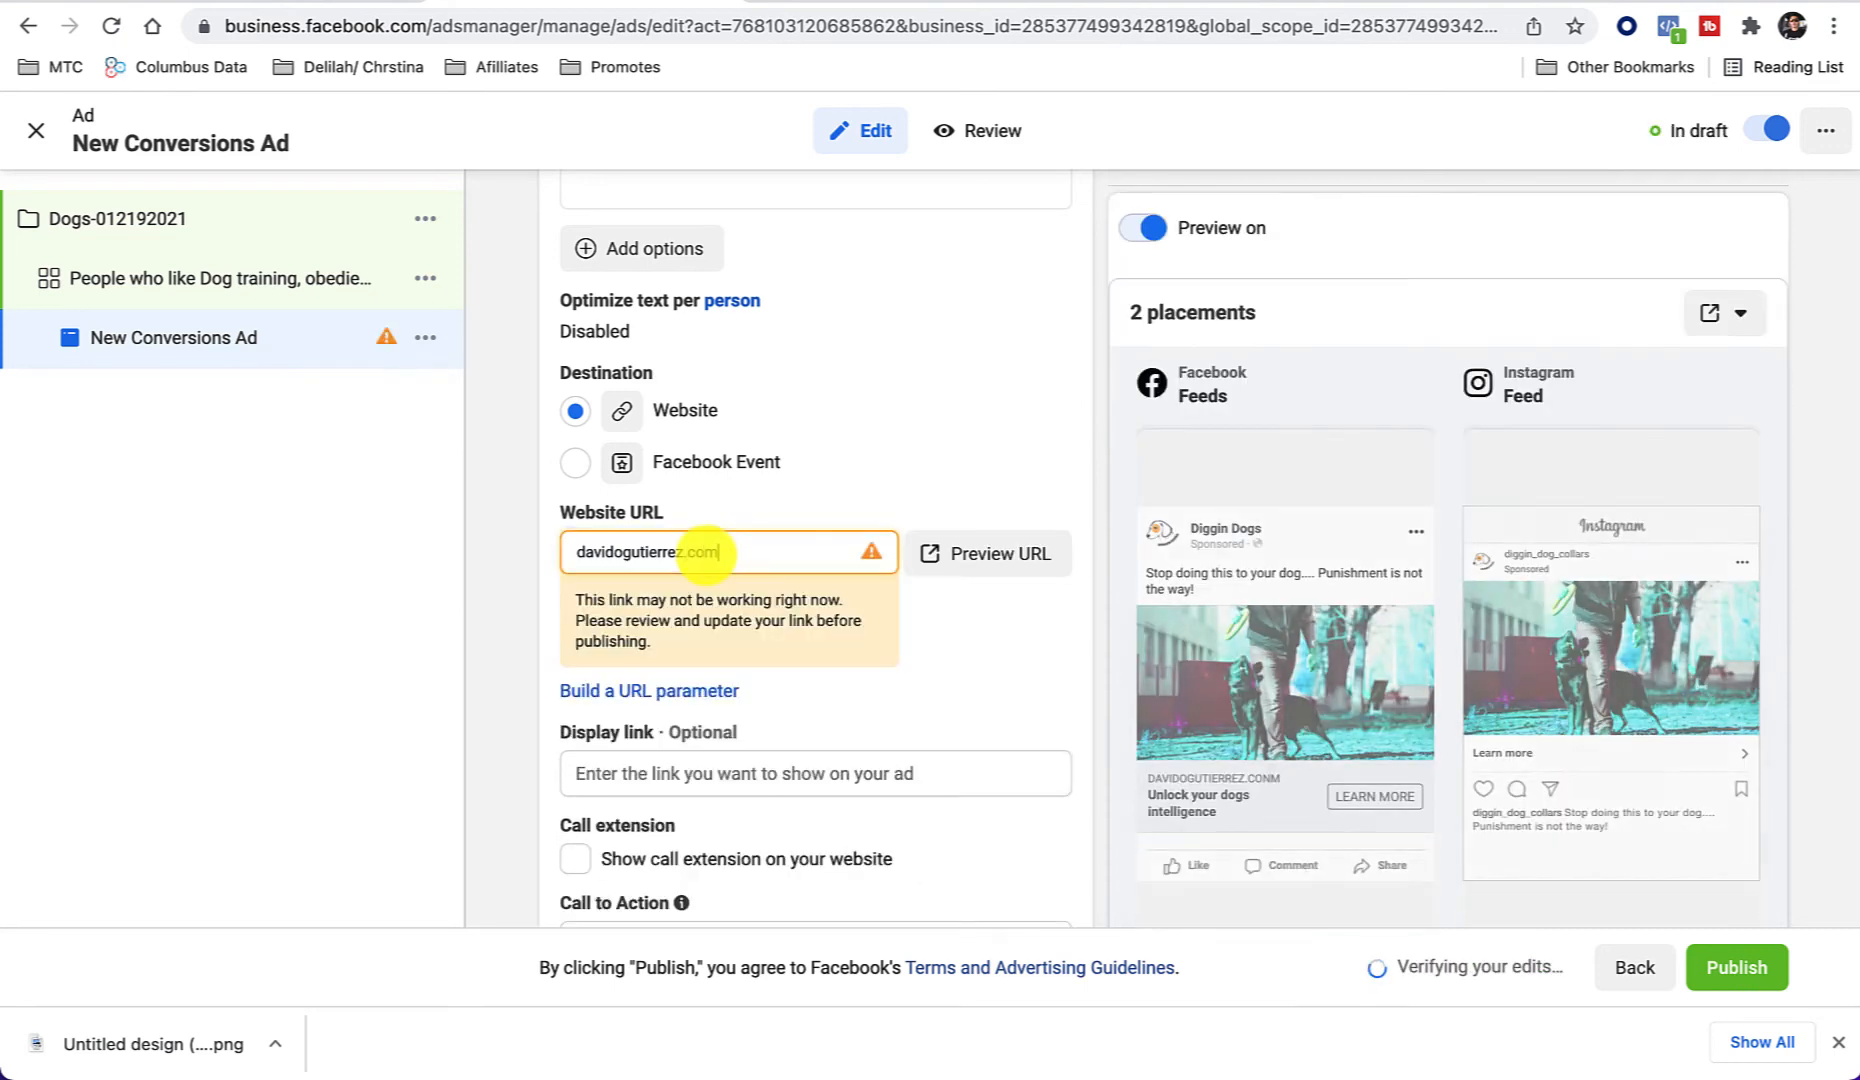
type("/bnraintrain")
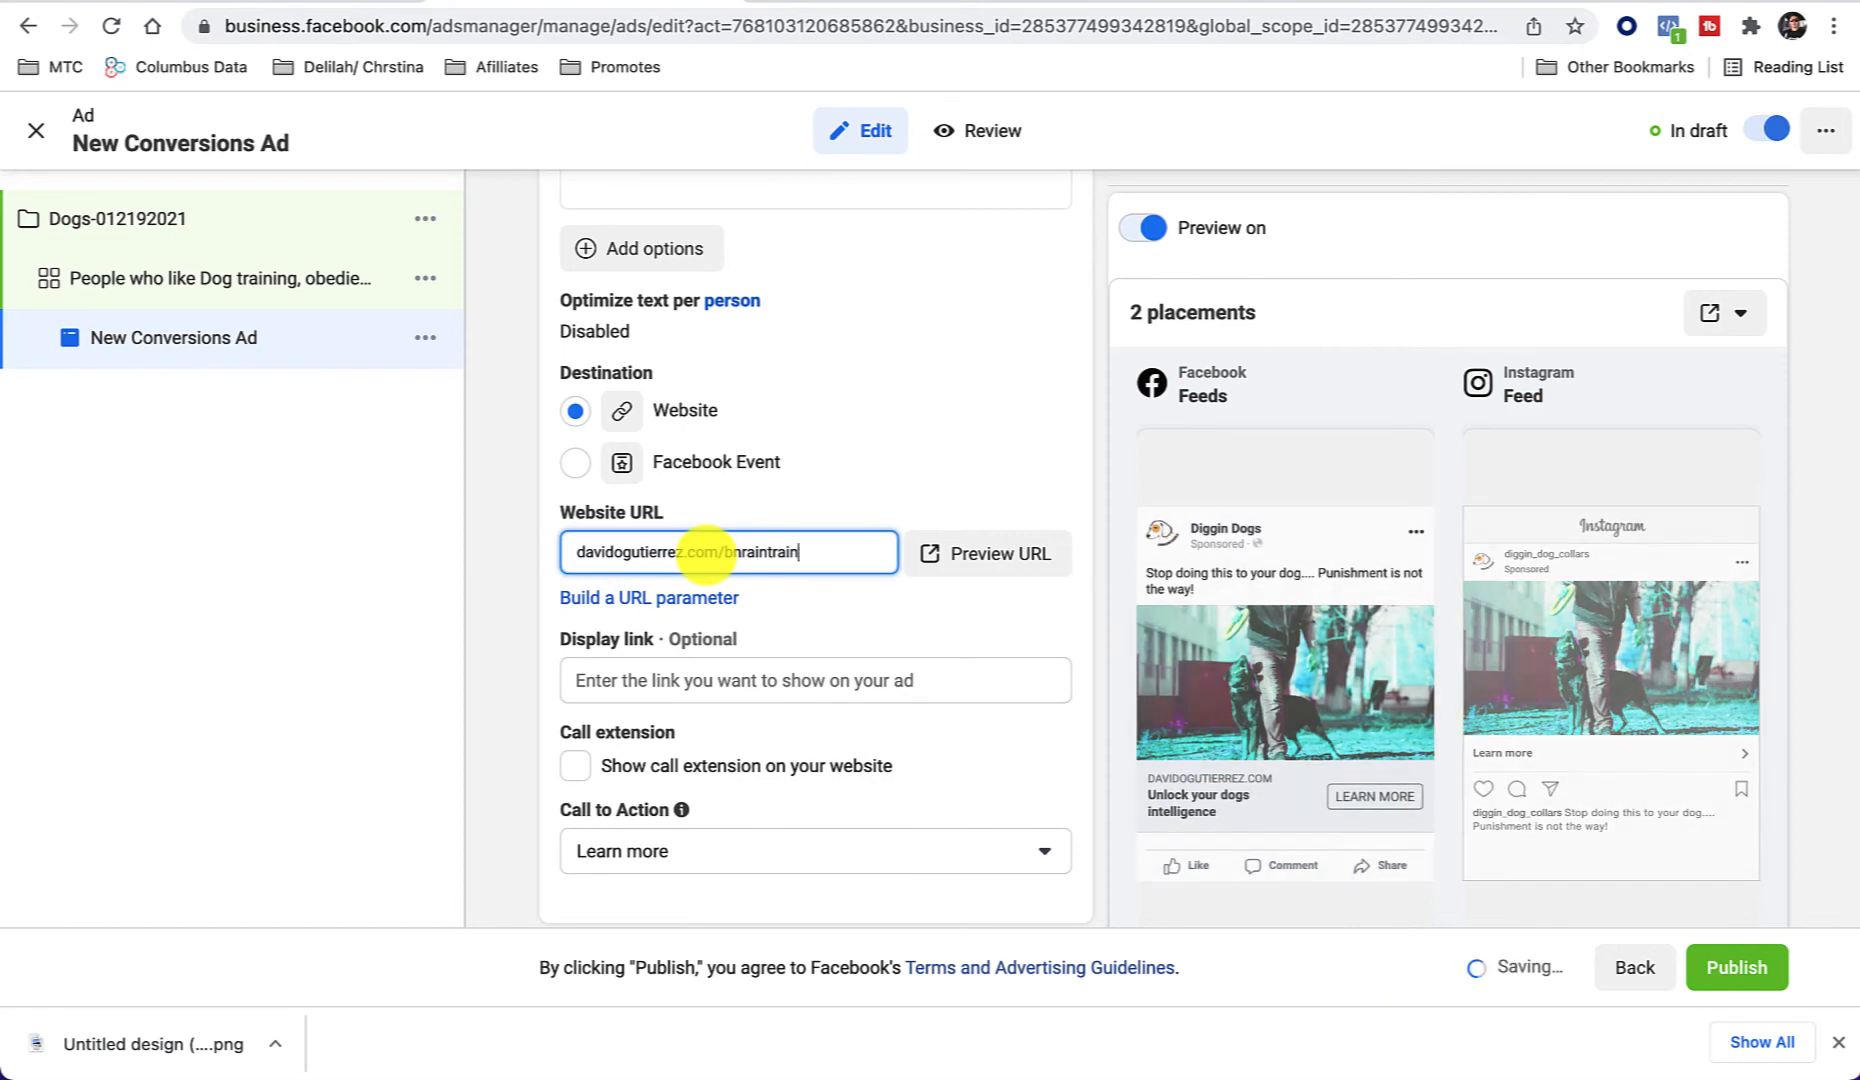
left_click(851, 465)
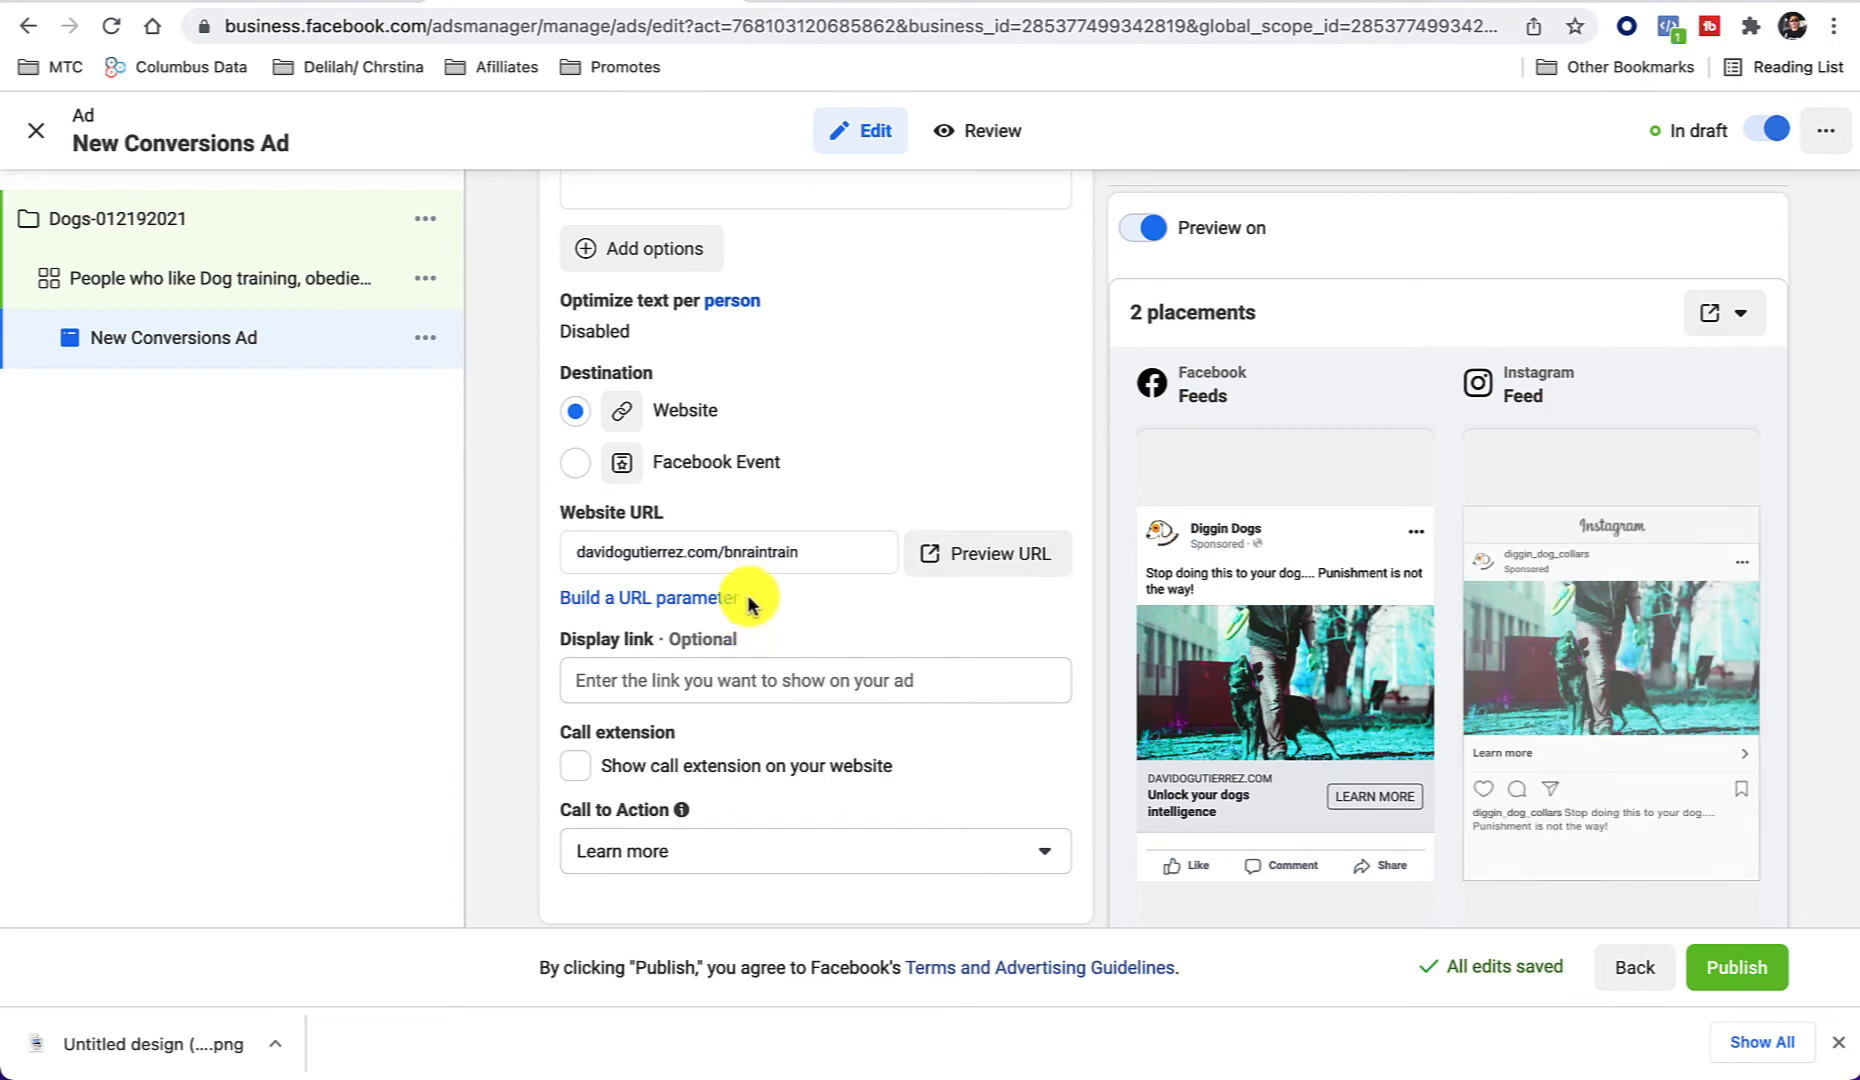
left_click(740, 555)
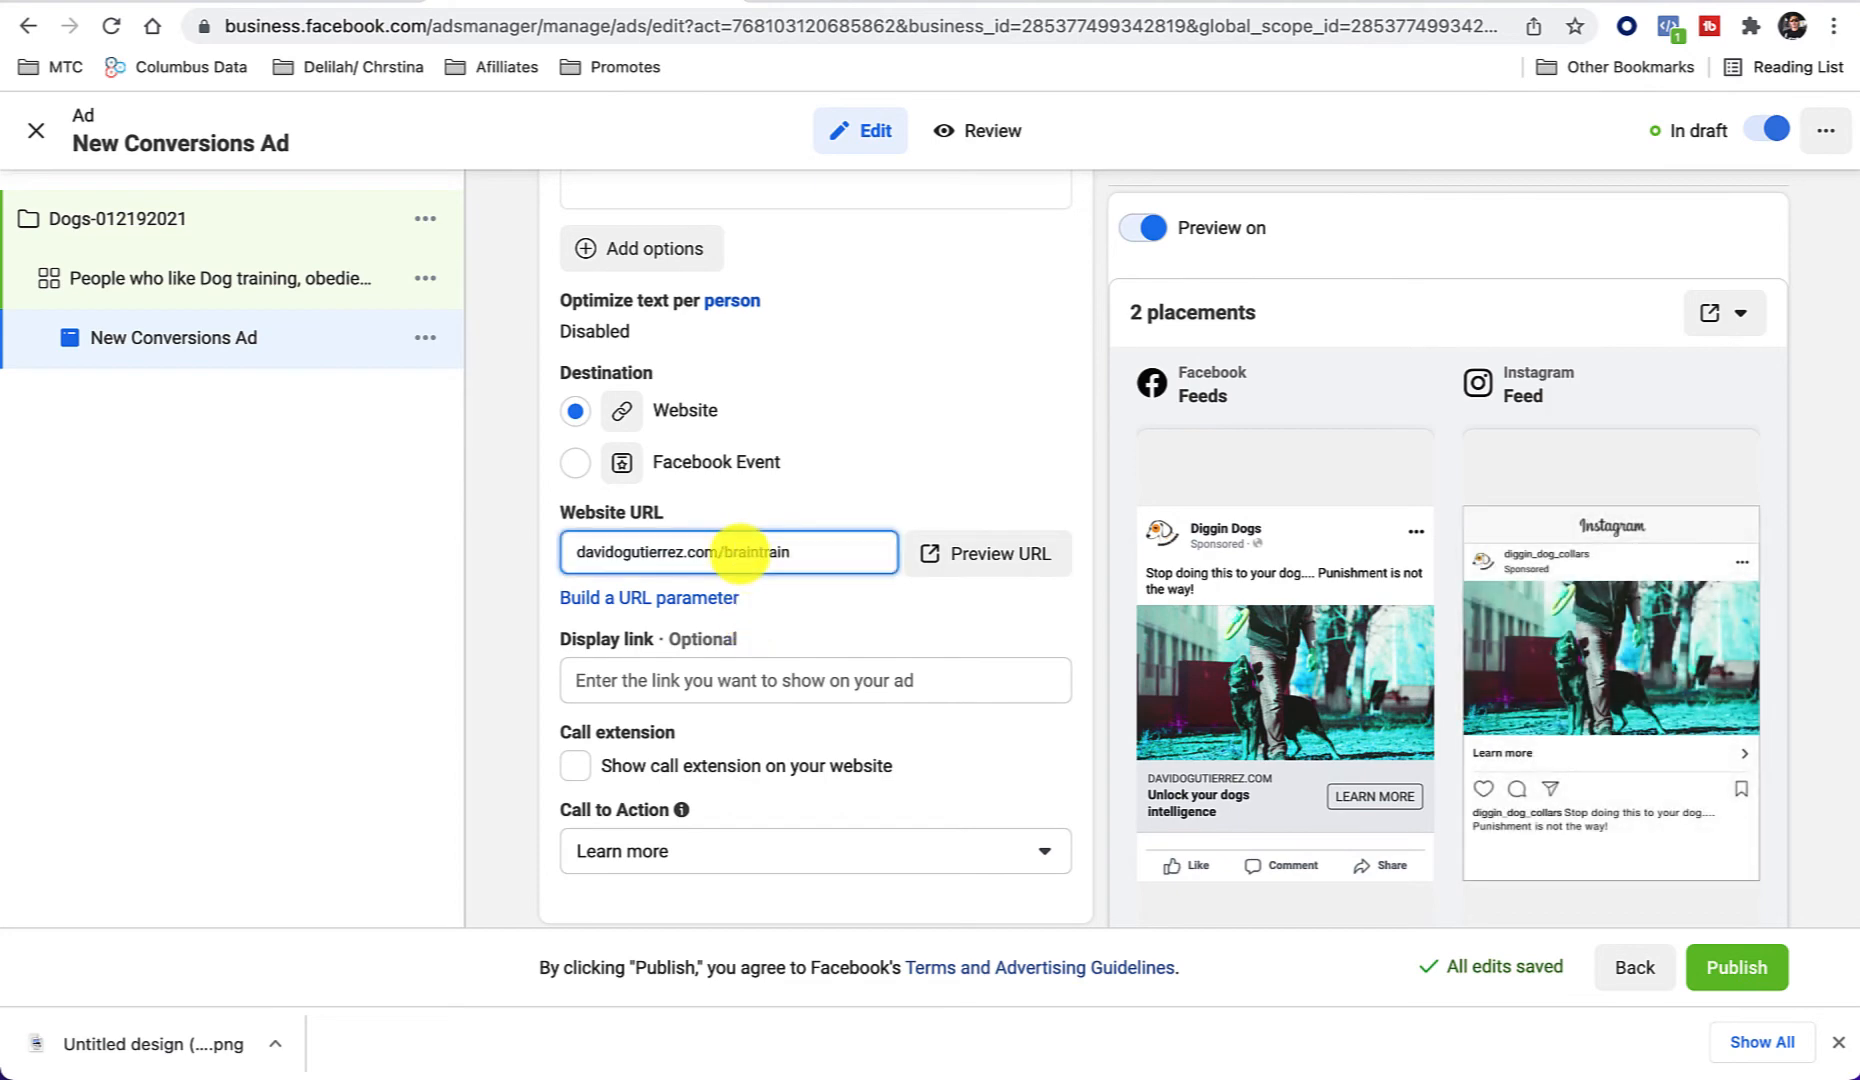
Step: Choose "Learn more" as the ad's call to action
scroll(914, 497, "down", 5)
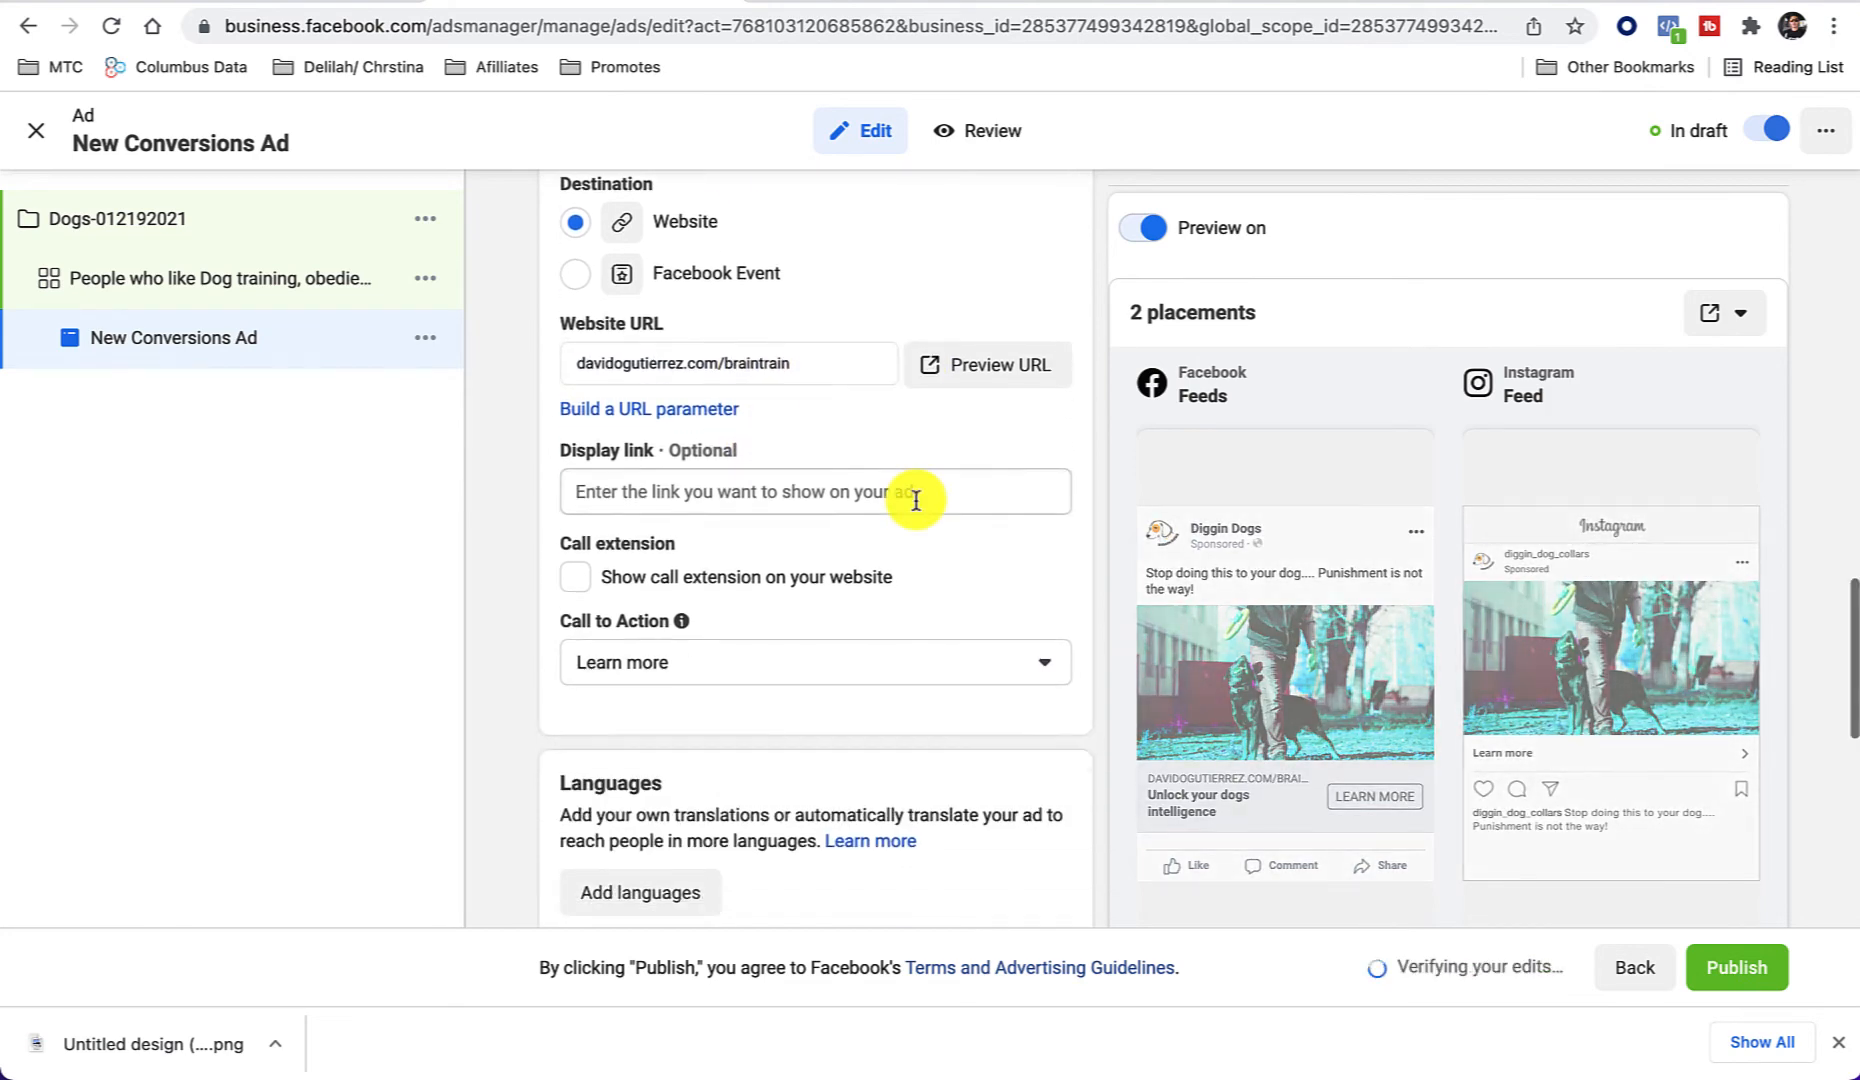
left_click(724, 449)
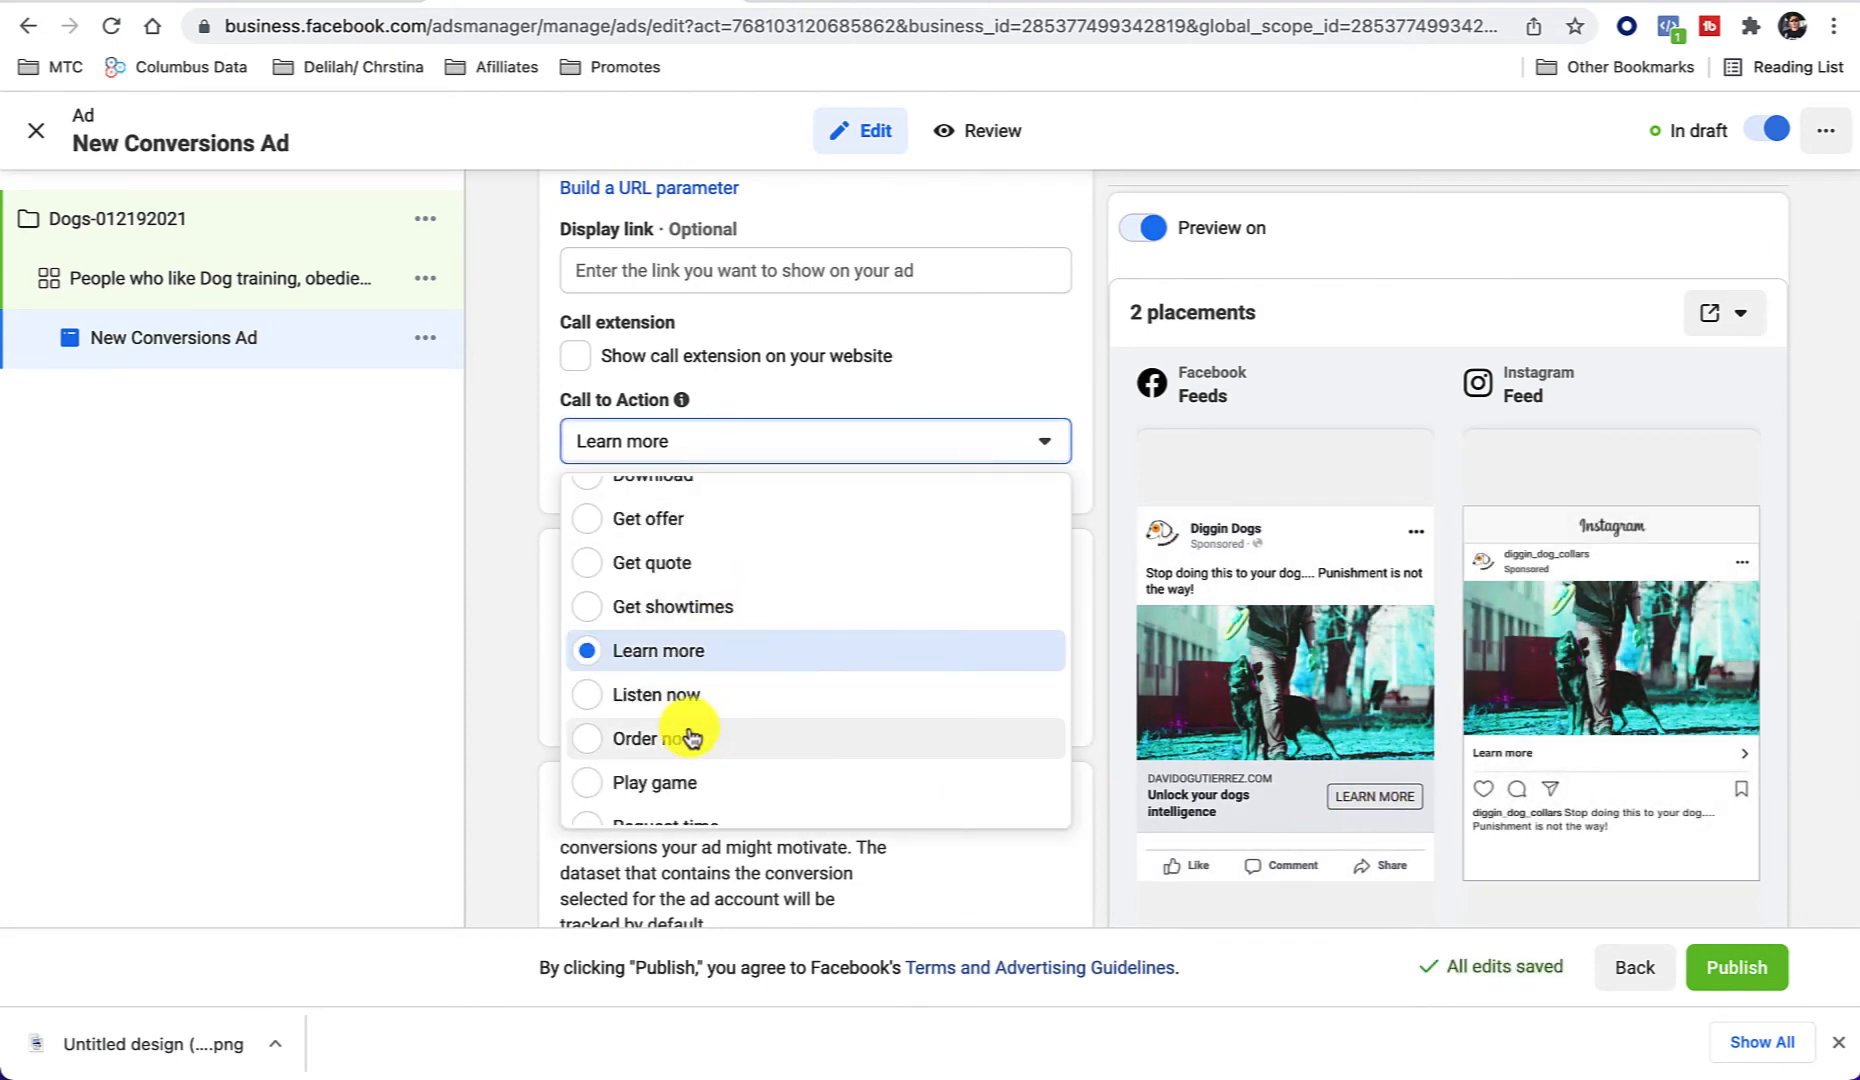
left_click(643, 668)
Step: Examine the ad's tracking settings for website events, app events and offline events
scroll(510, 602, "down", 5)
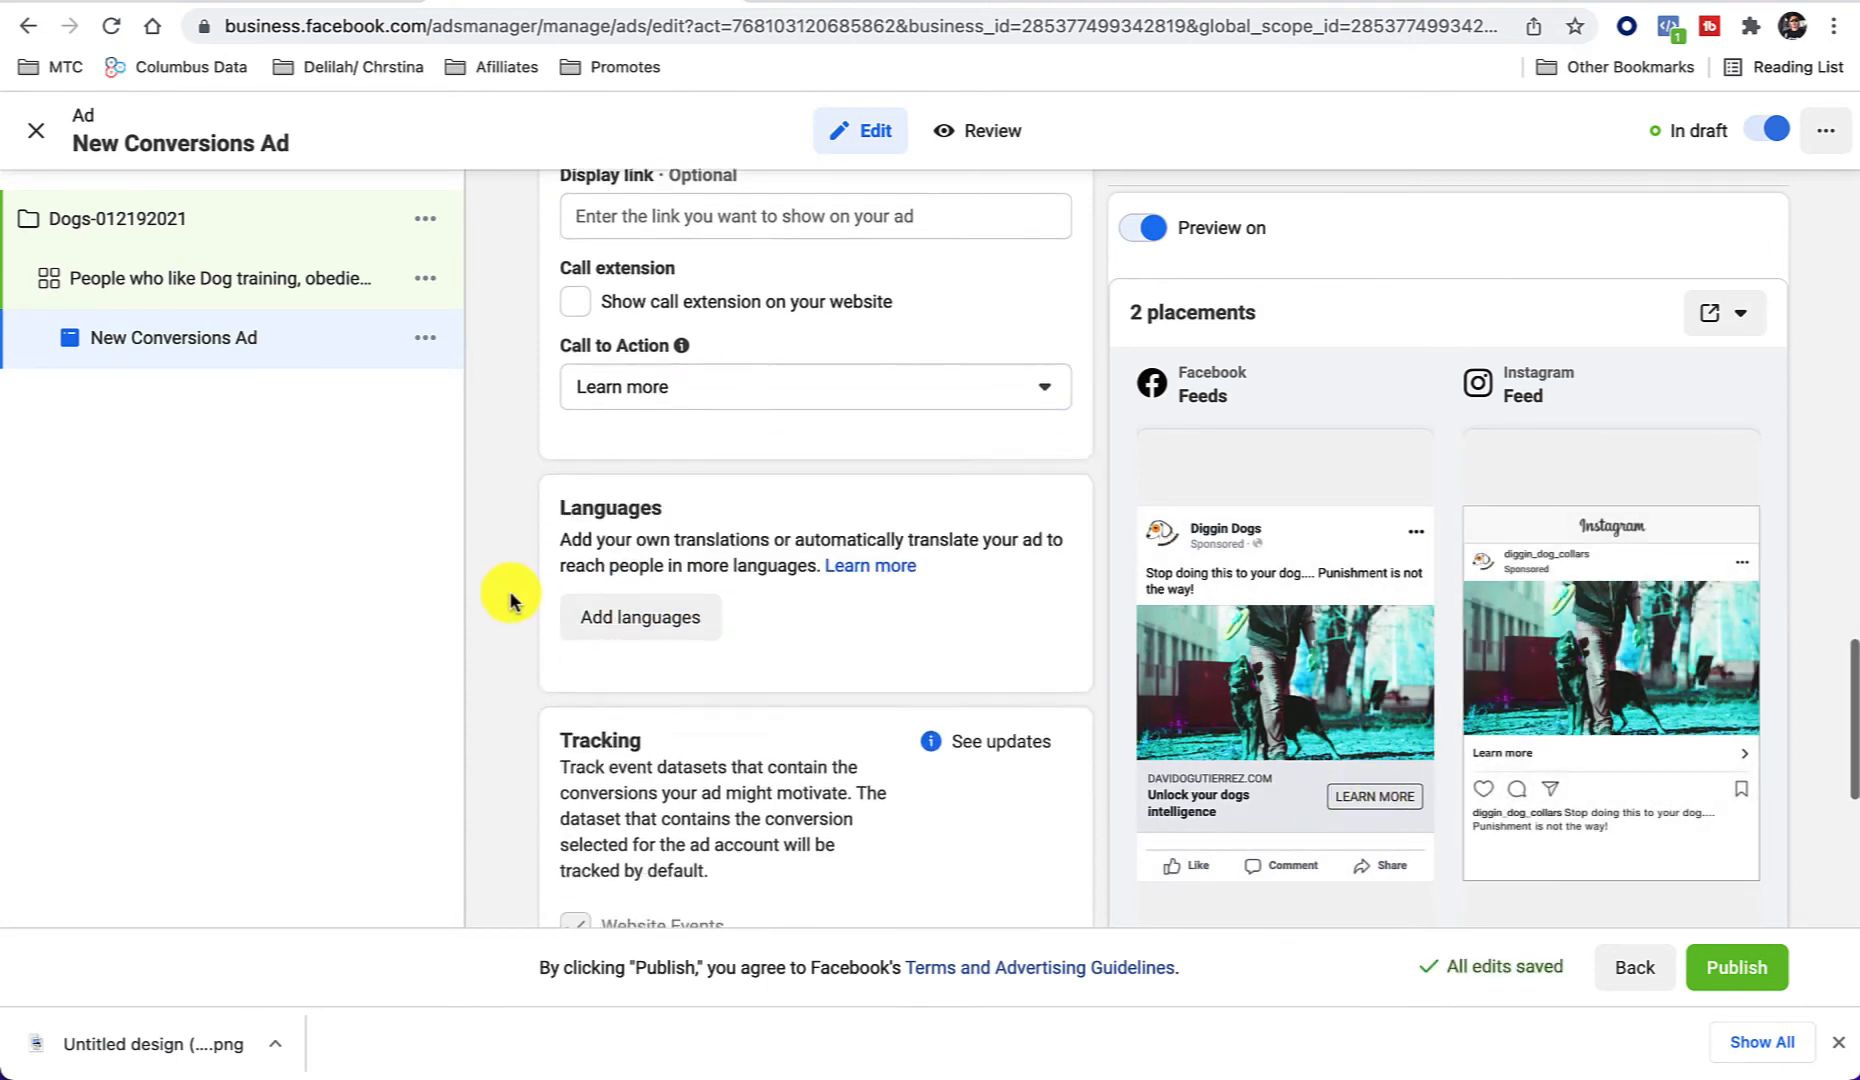
scroll(510, 602, "down", 2)
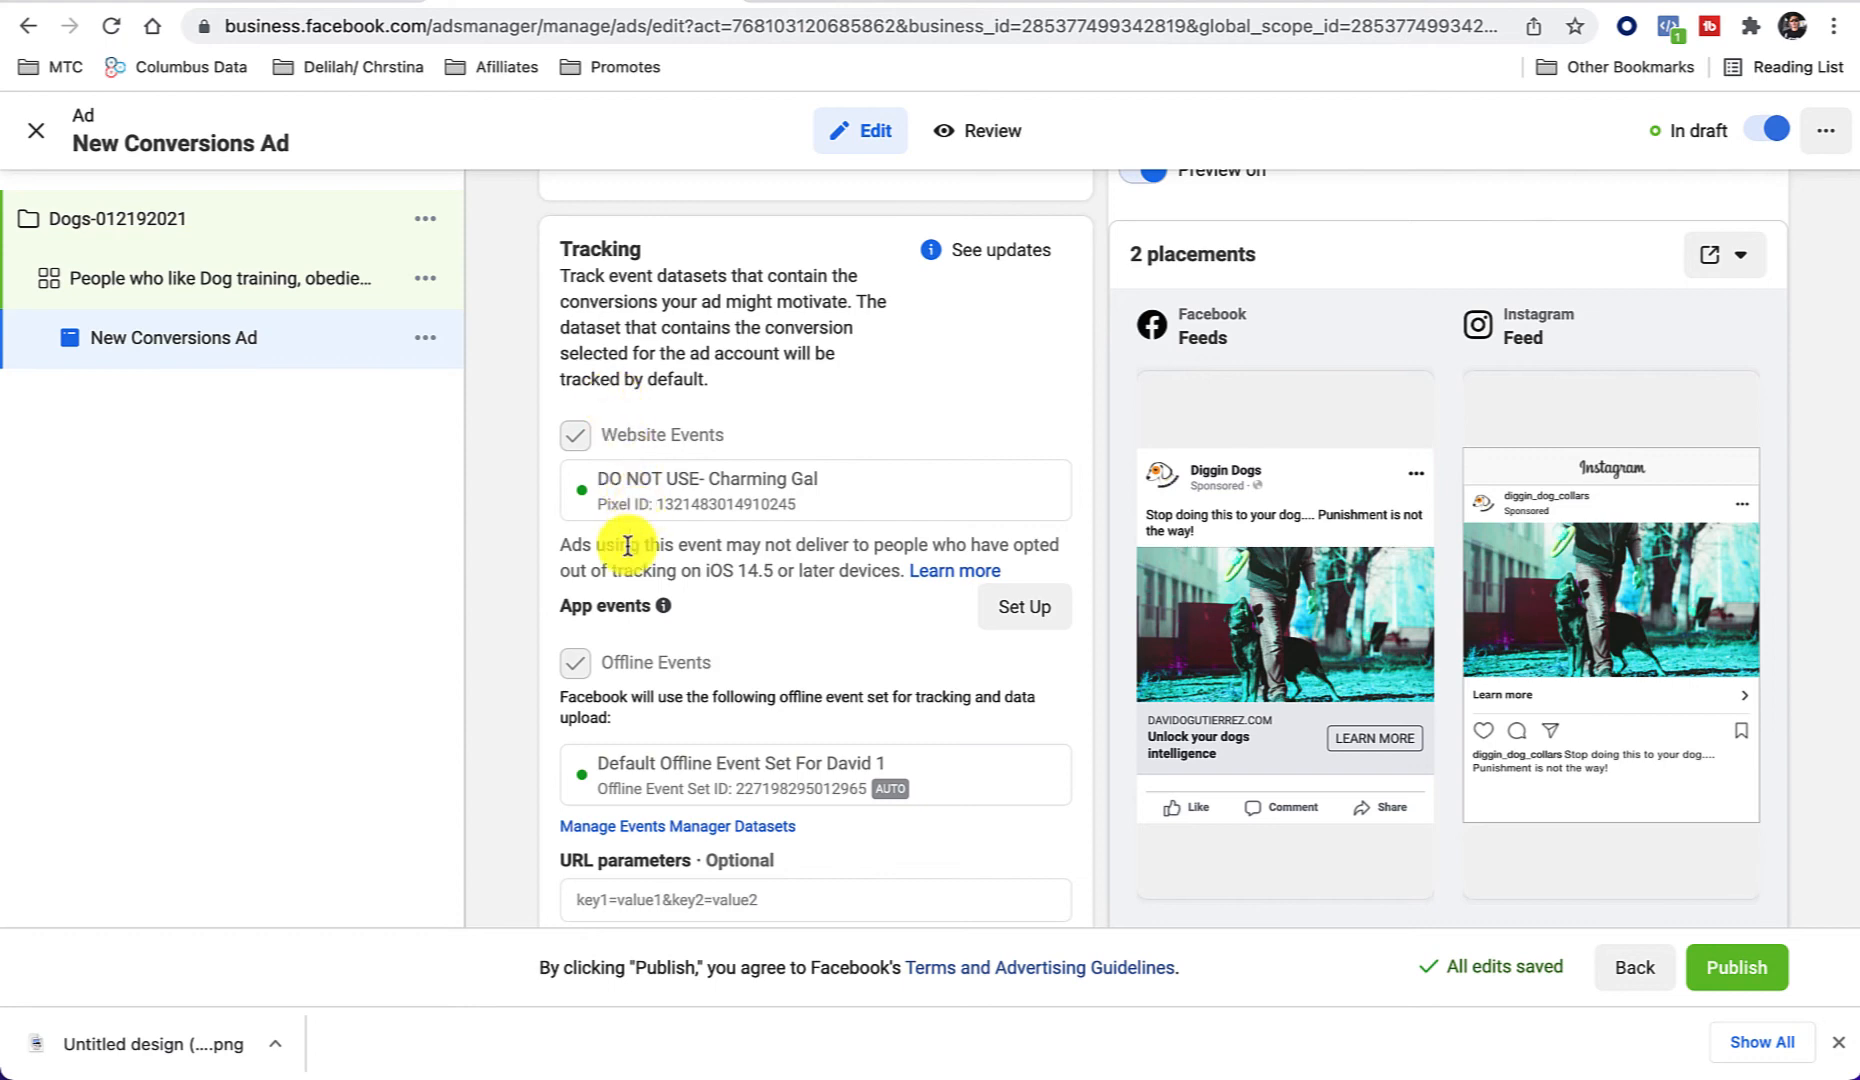
scroll(623, 540, "down", 1)
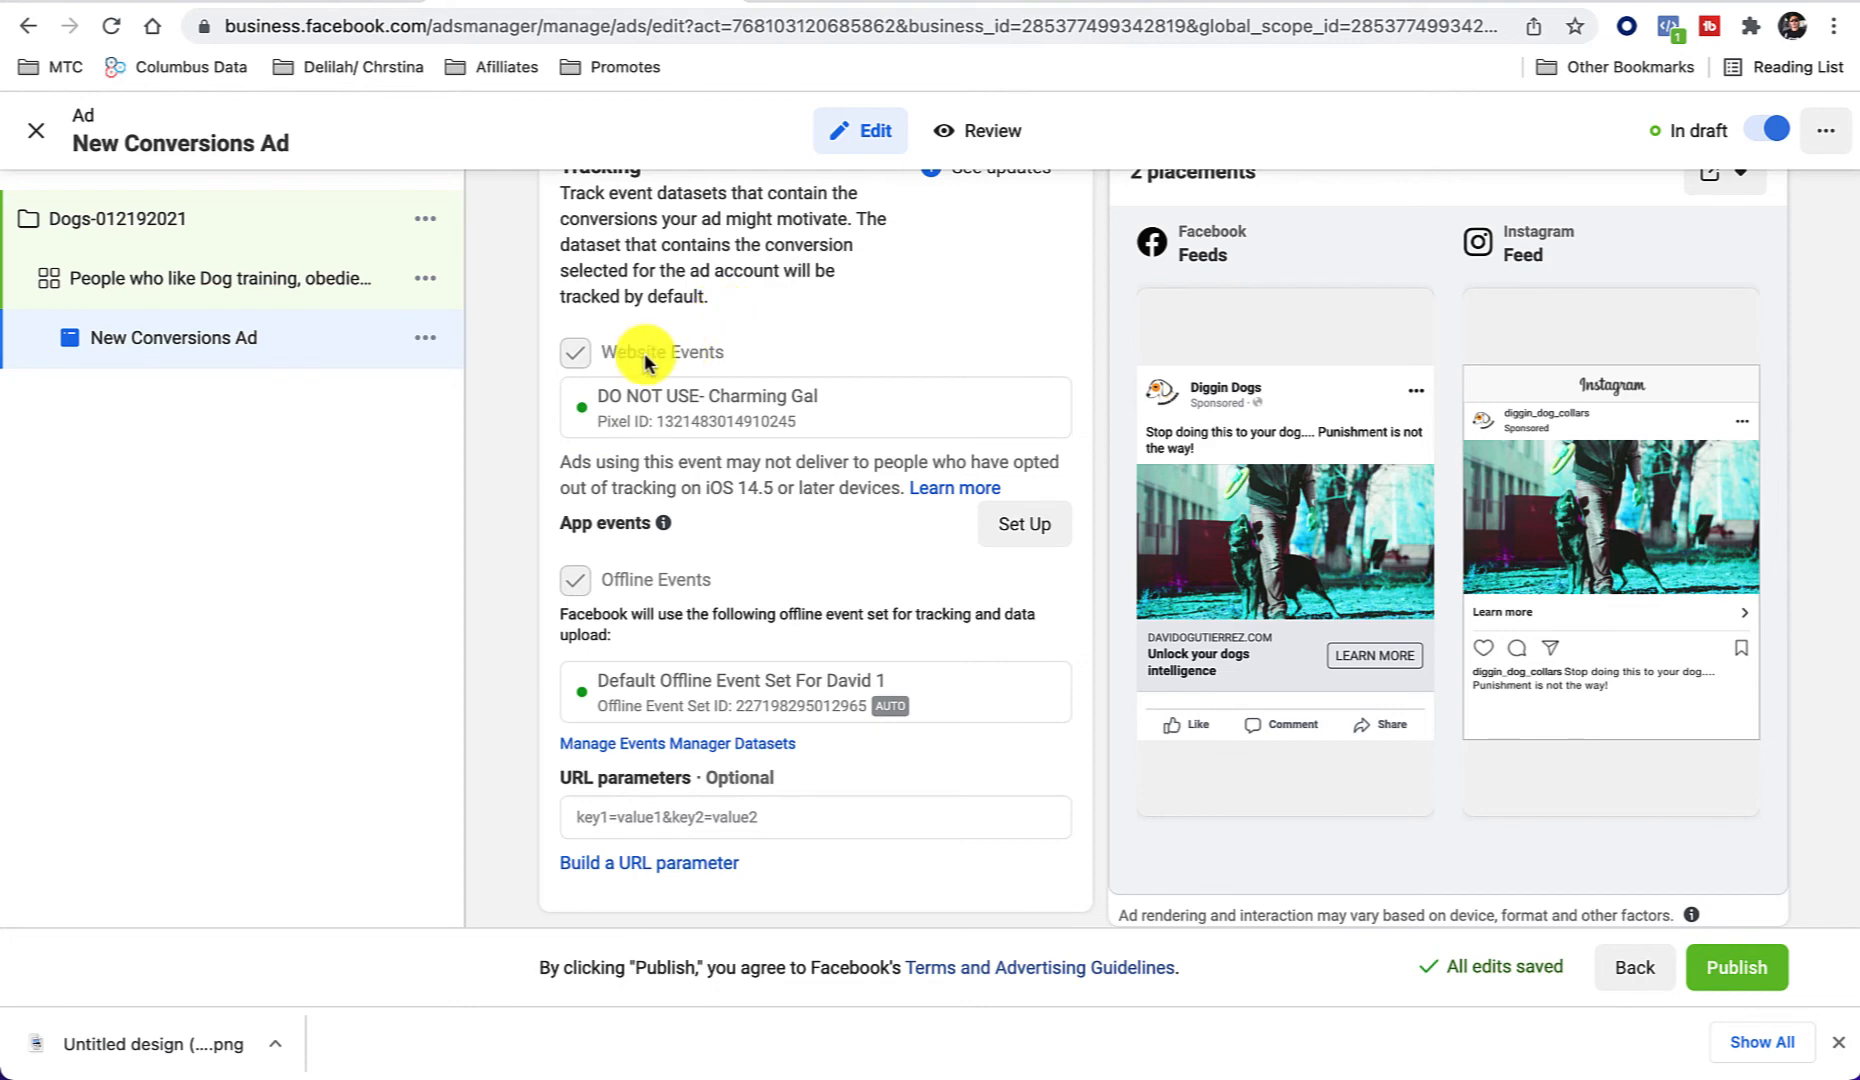
Step: Quickly duplicate the New Conversions Ad, and duplicate its copy as well, within the same ad set
mouse_move(1267, 588)
mouse_move(1191, 560)
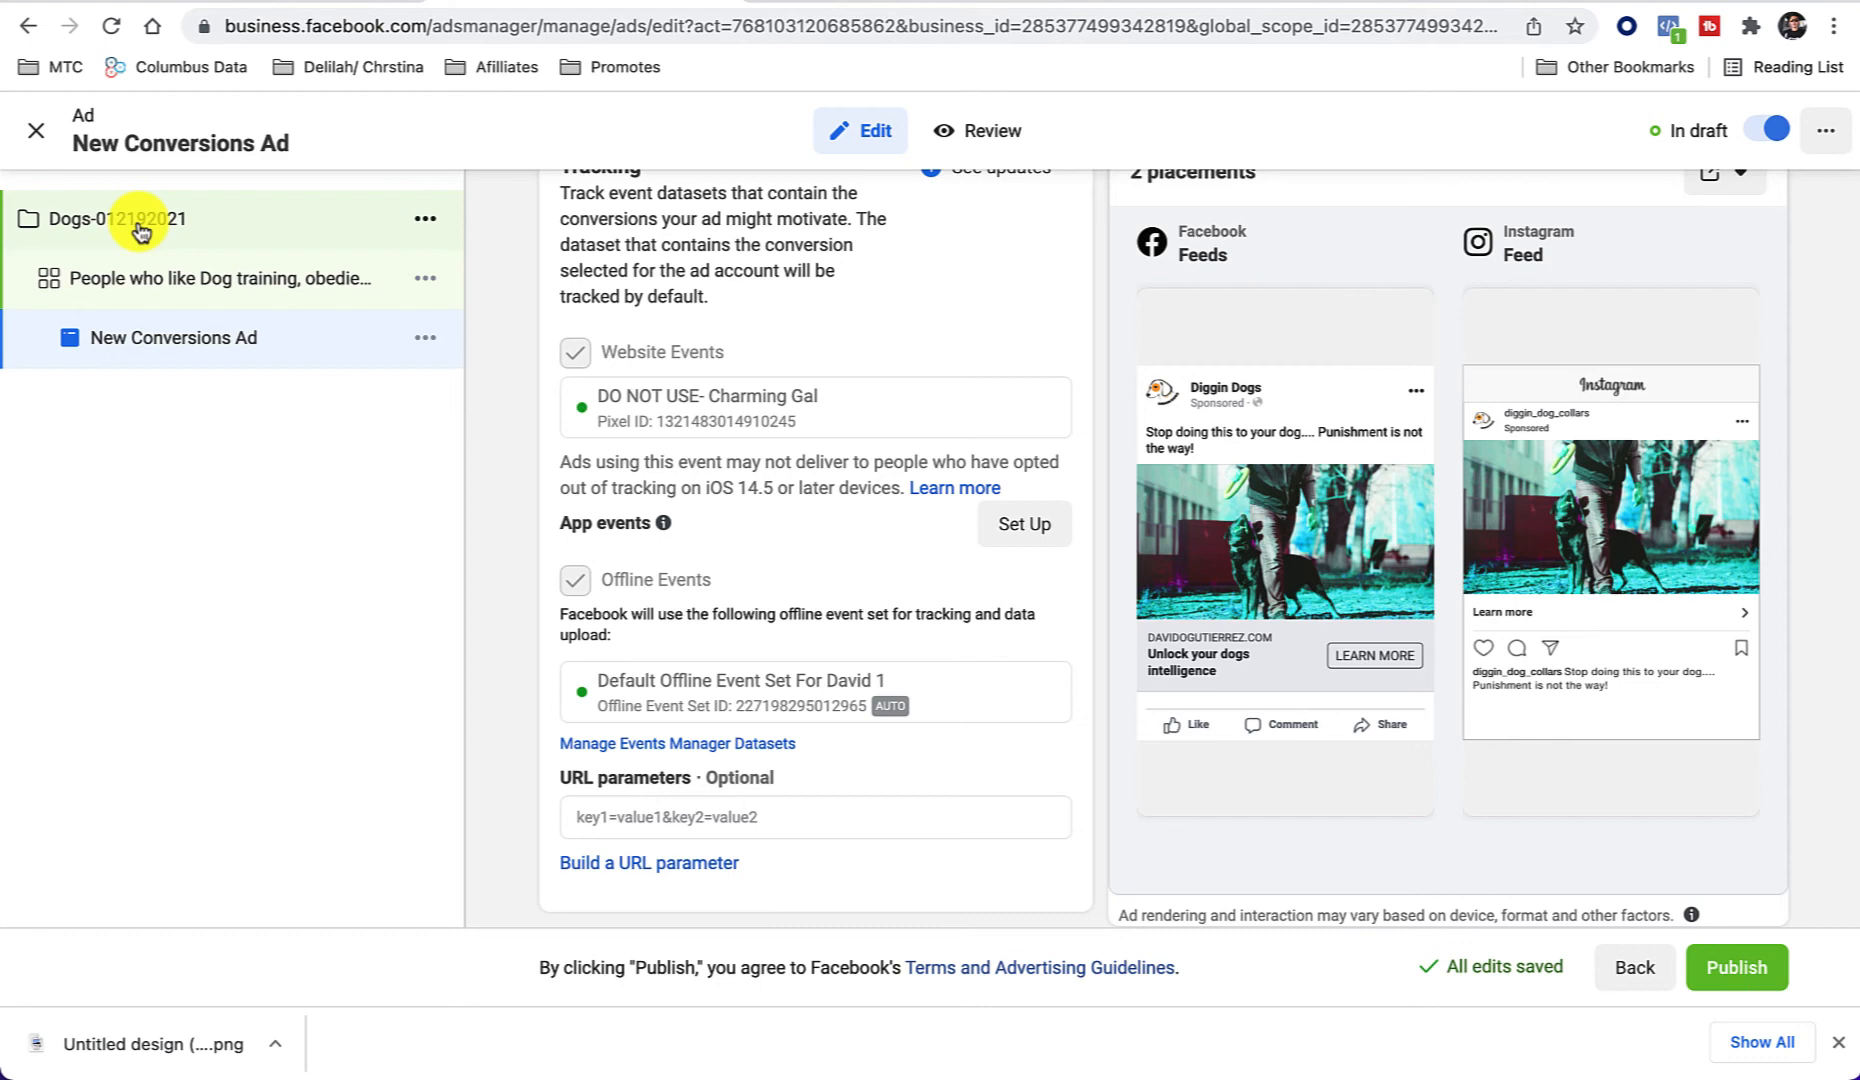
left_click(425, 338)
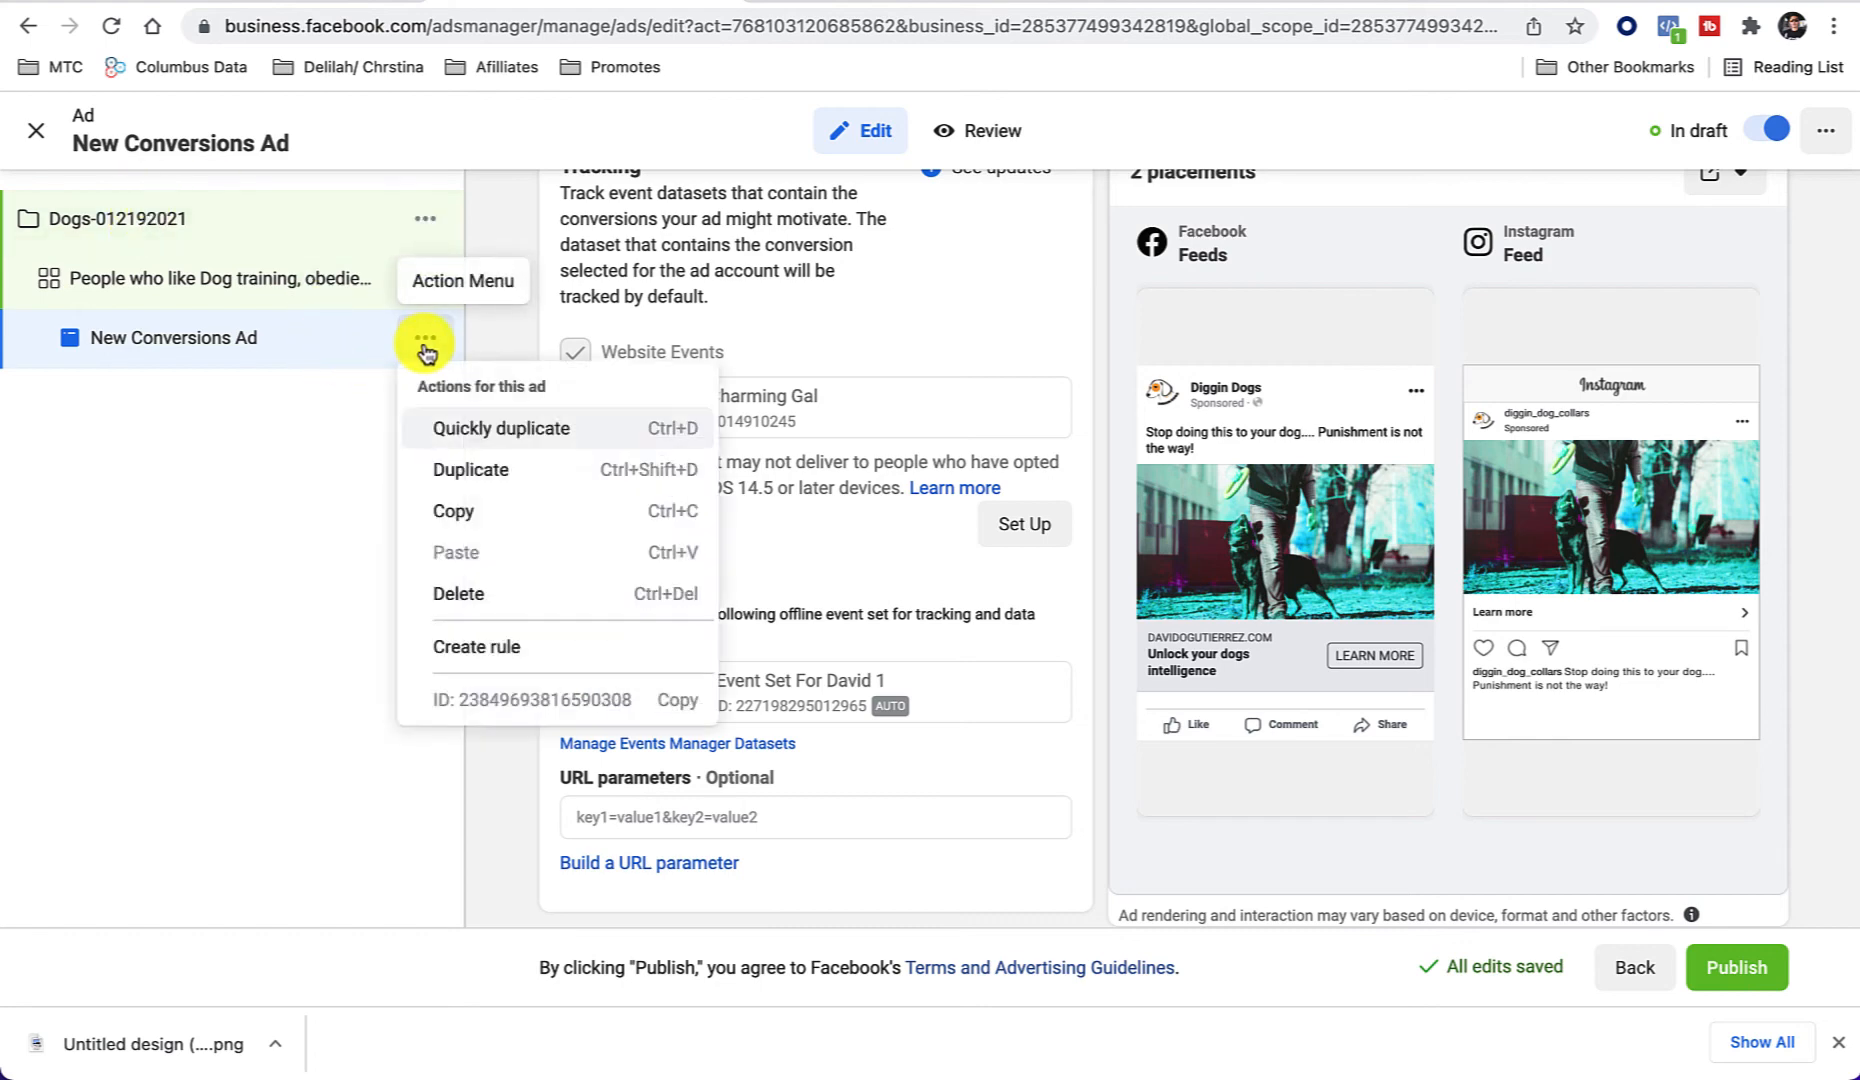
left_click(493, 430)
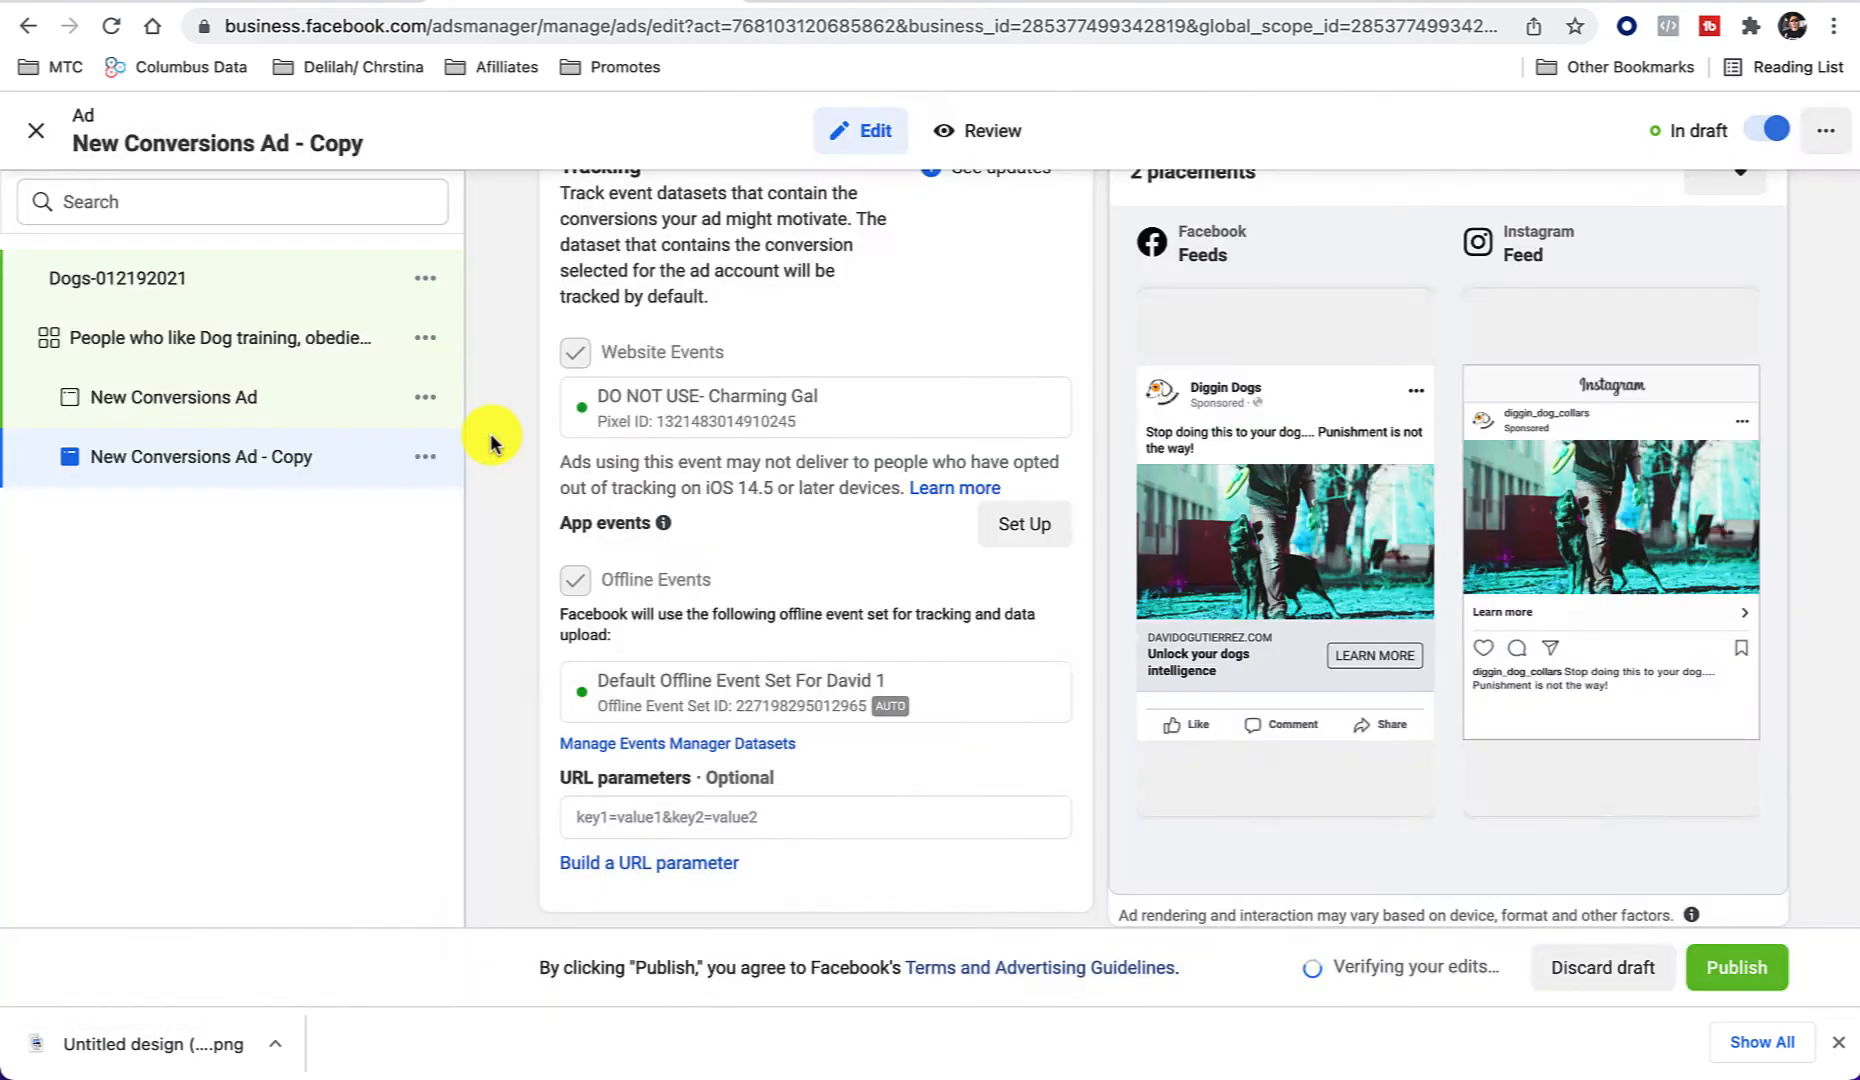
left_click(407, 460)
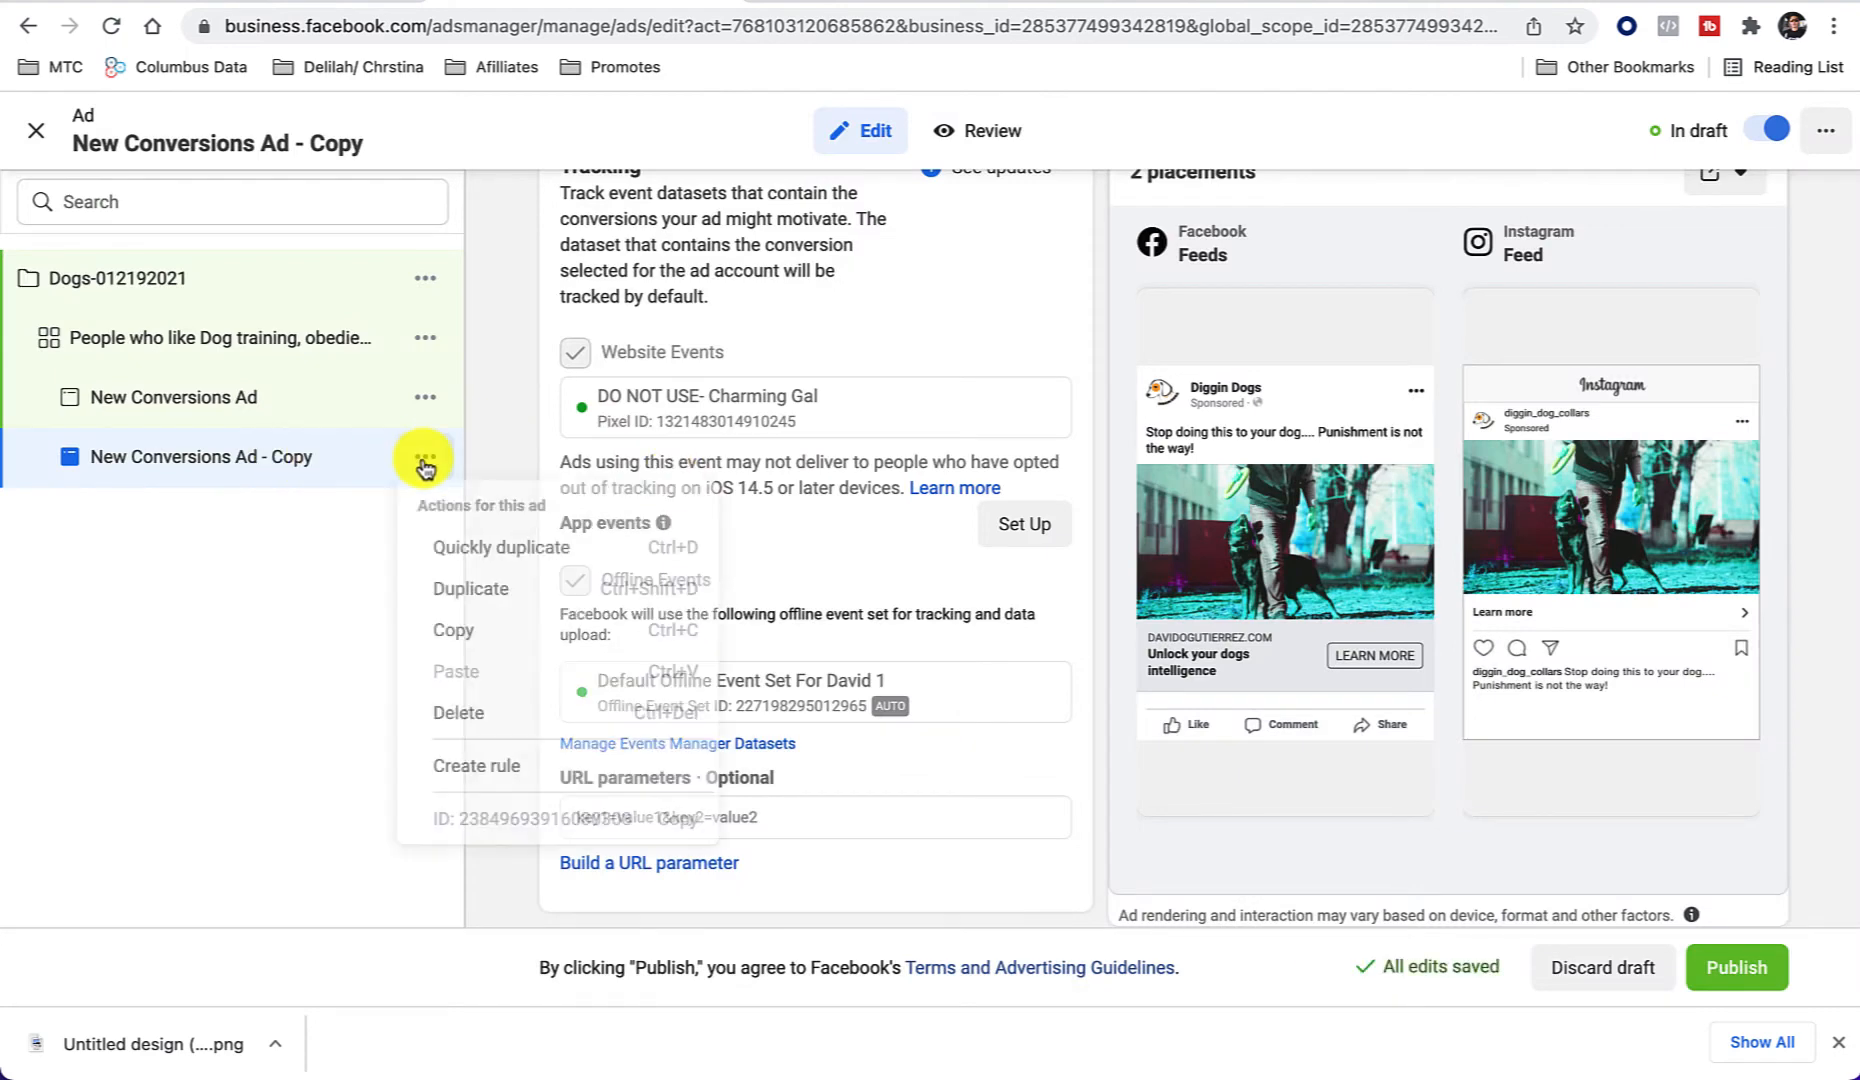
left_click(476, 544)
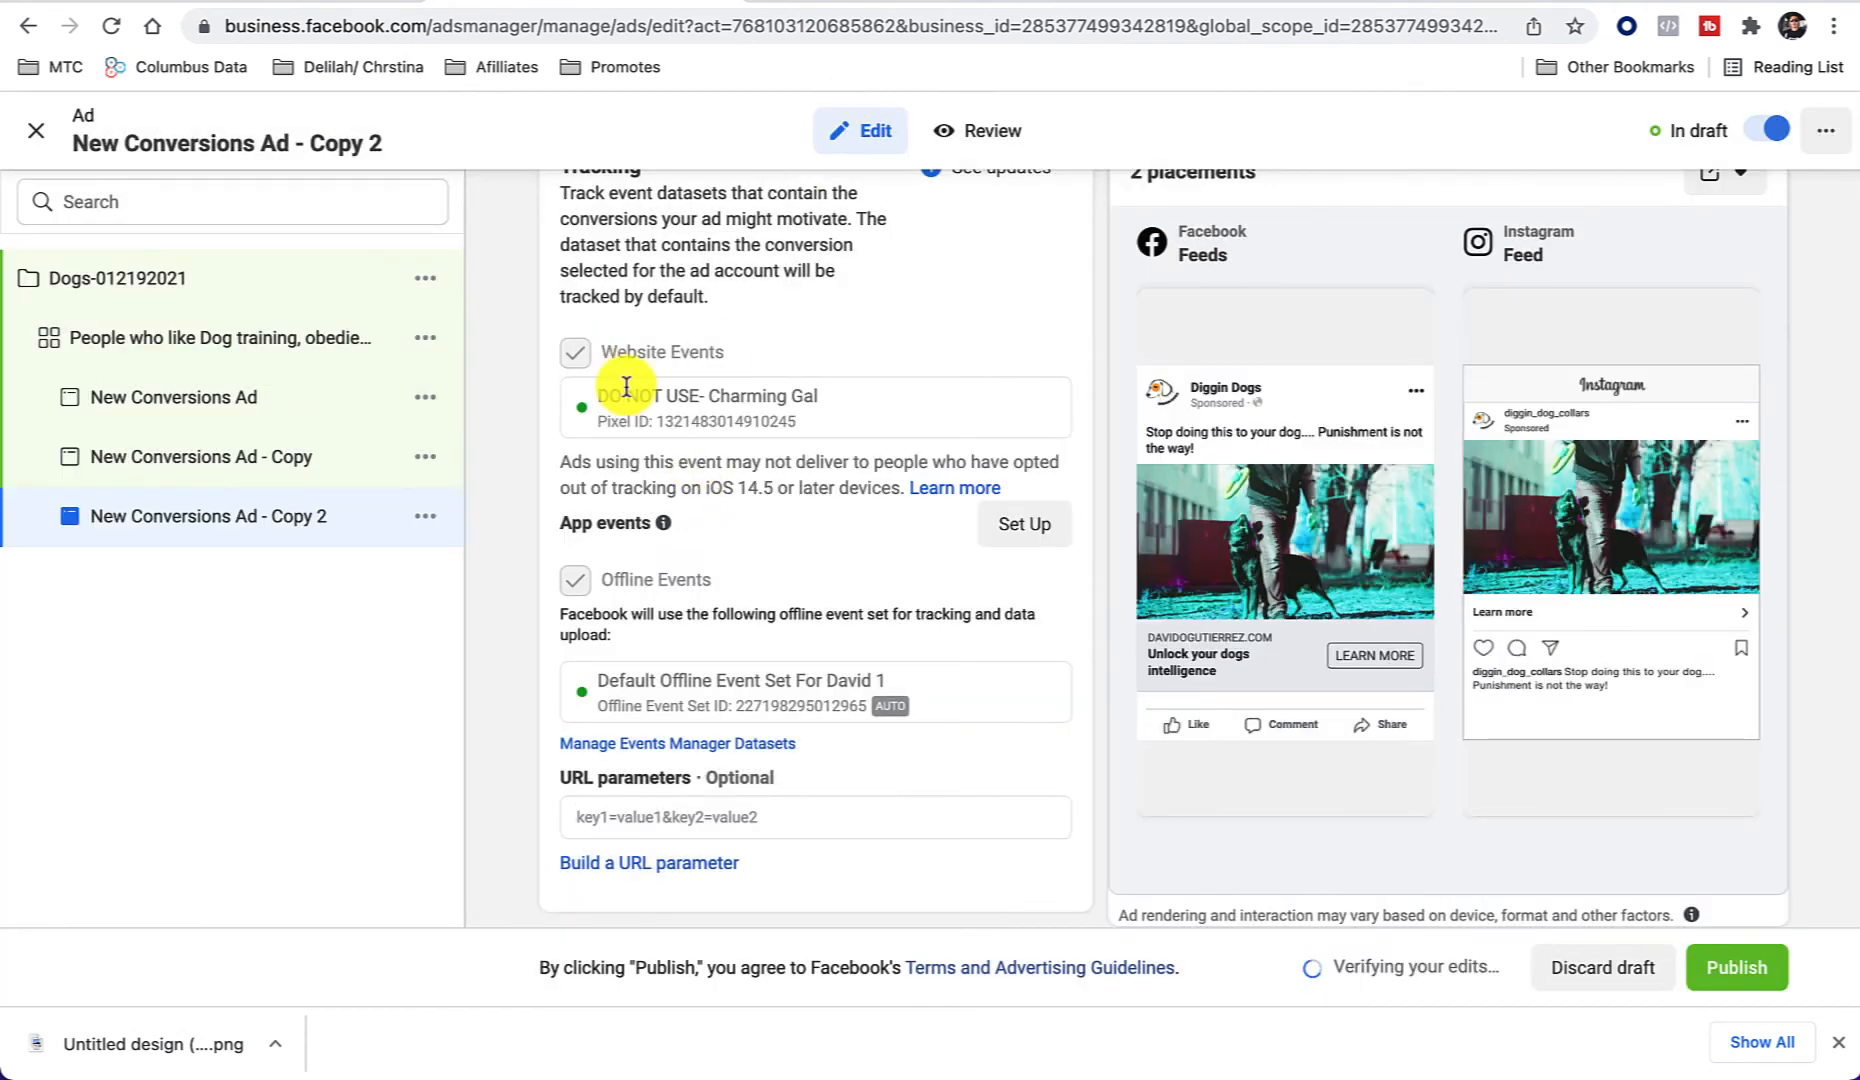
Step: Rename the original New Conversions Ad as "blue dog background"
scroll(645, 460, "up", 6)
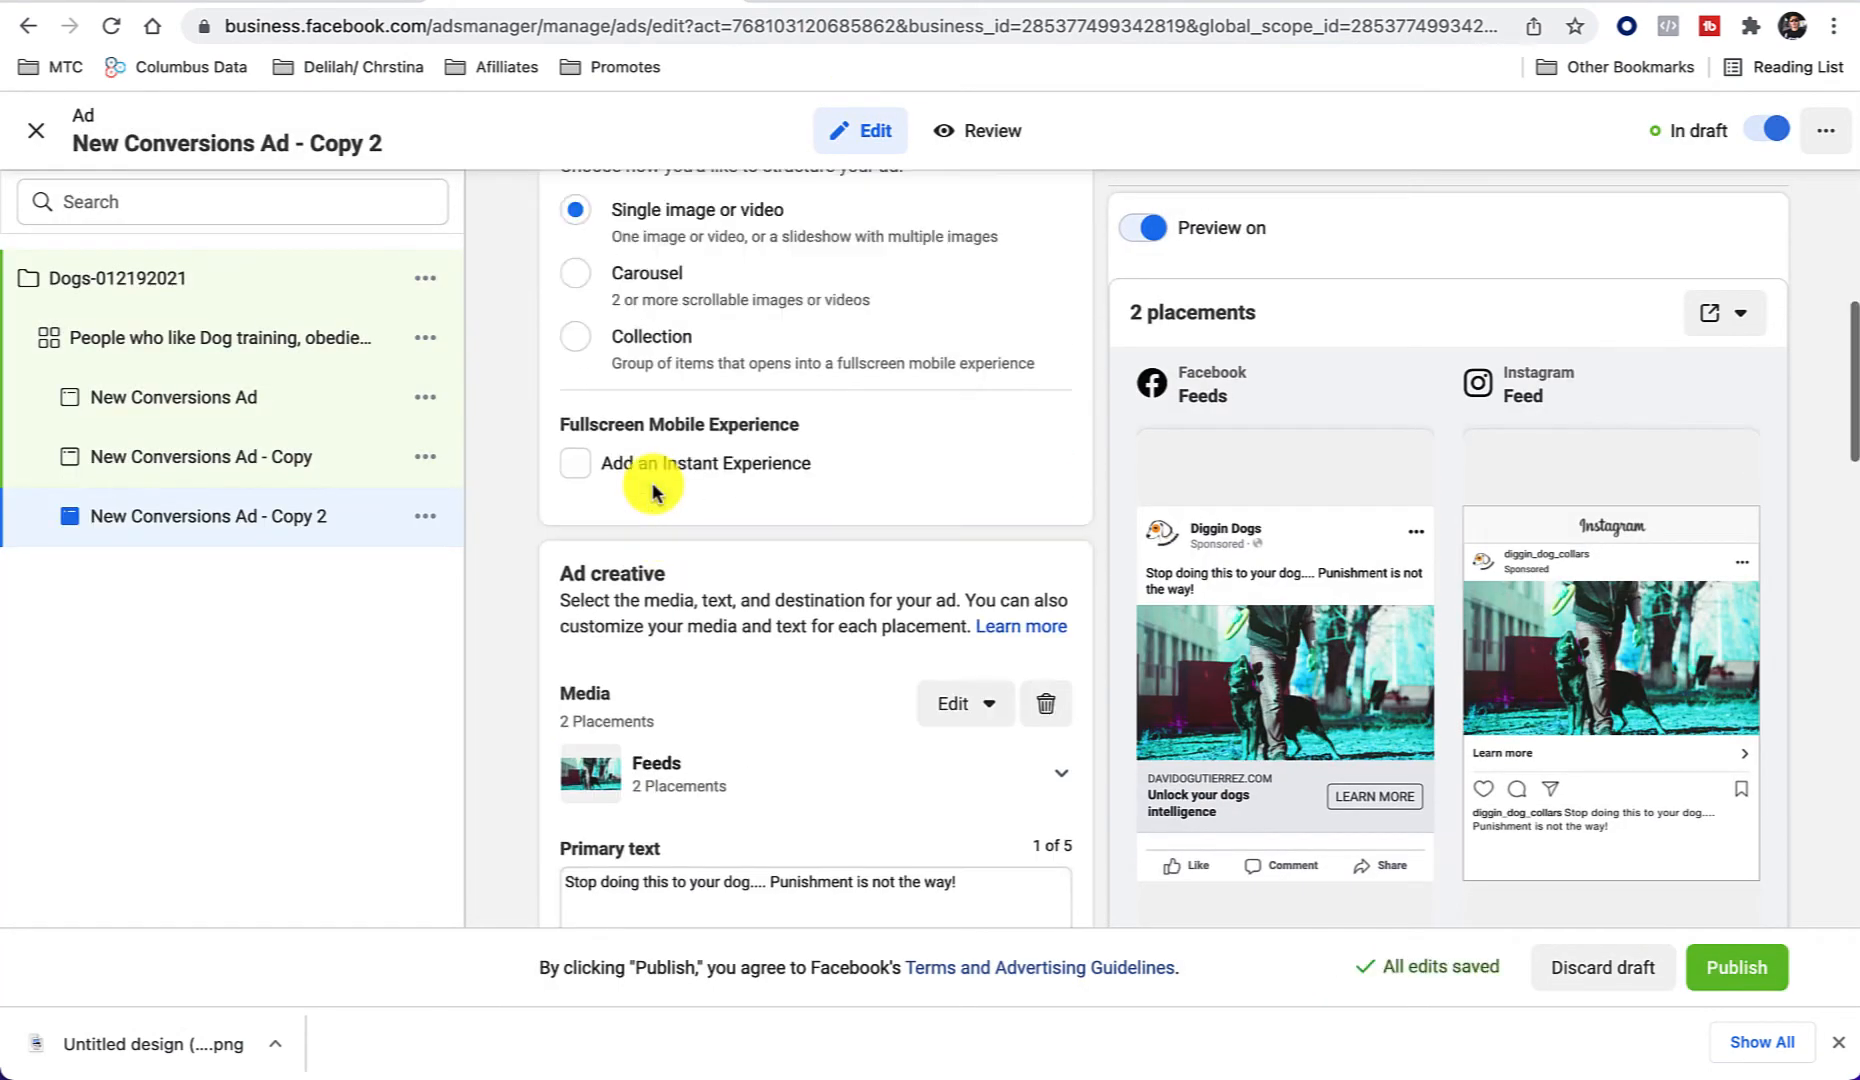
scroll(652, 482, "down", 1)
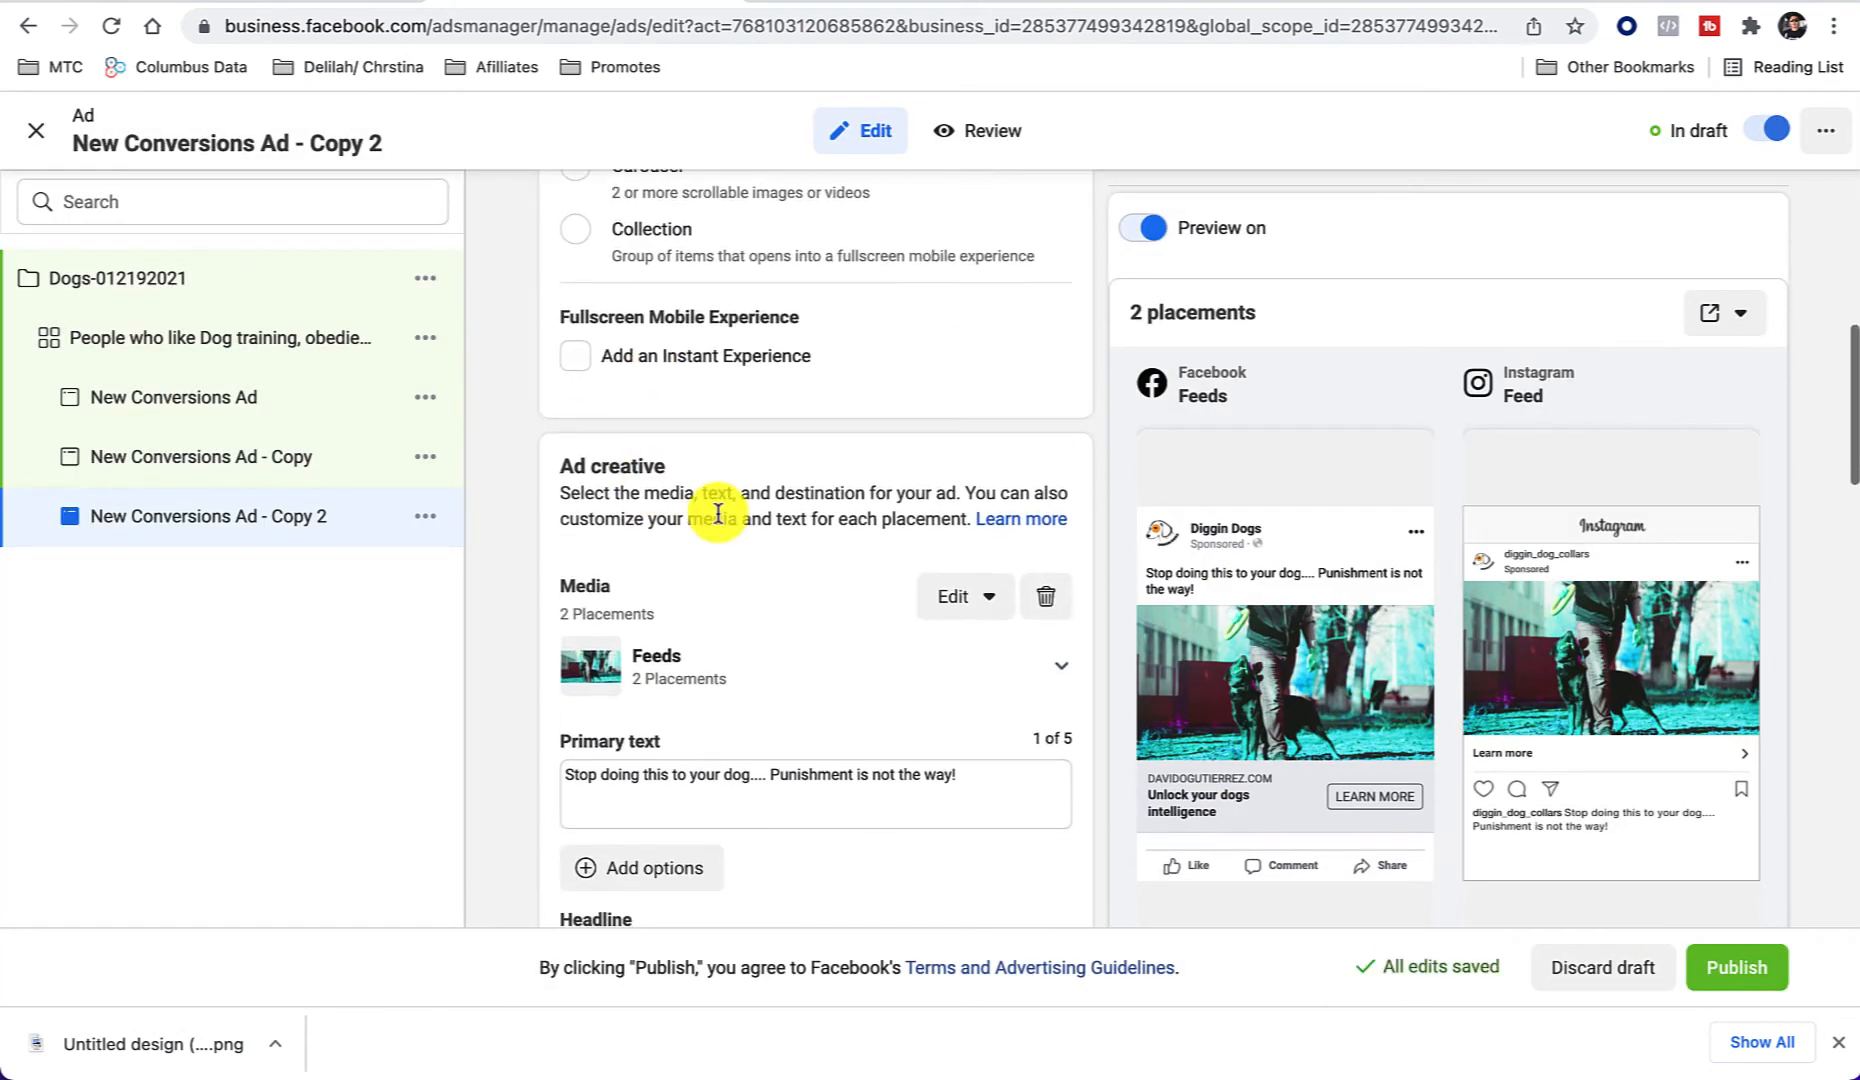
left_click(255, 478)
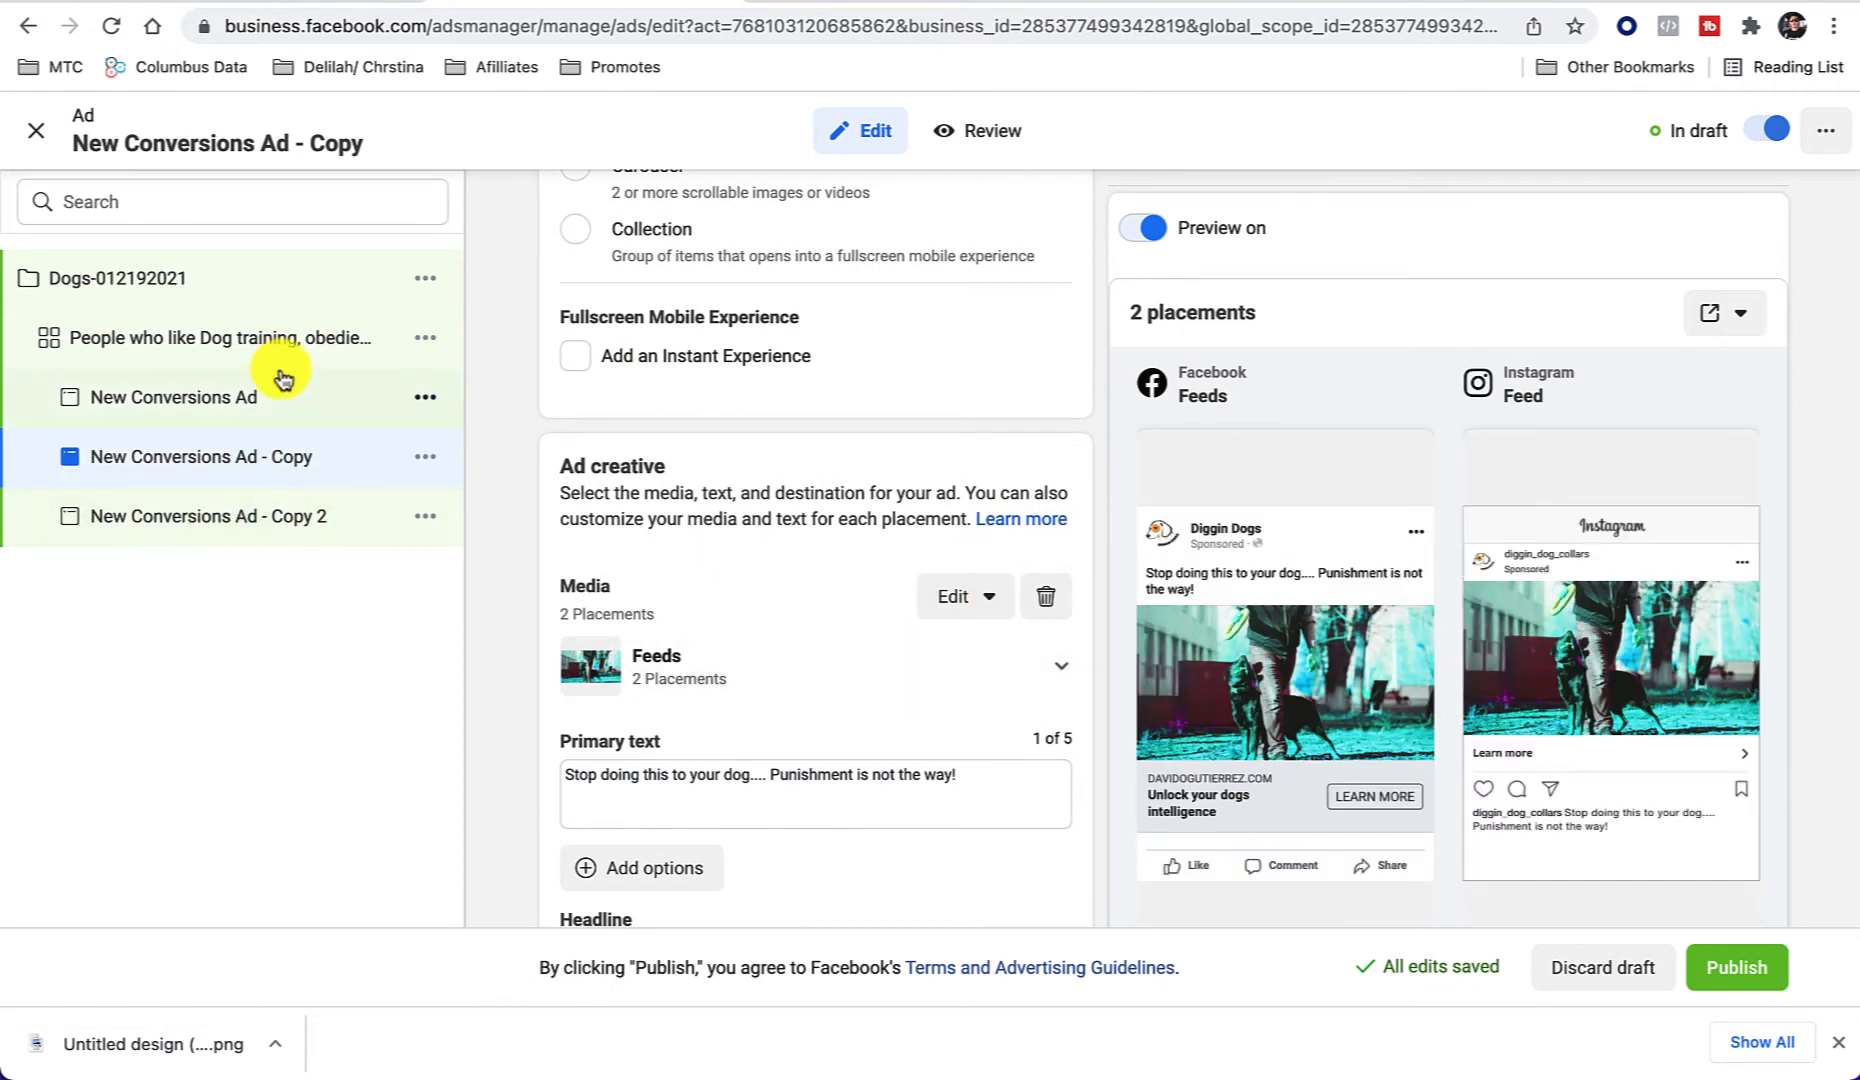
left_click(288, 410)
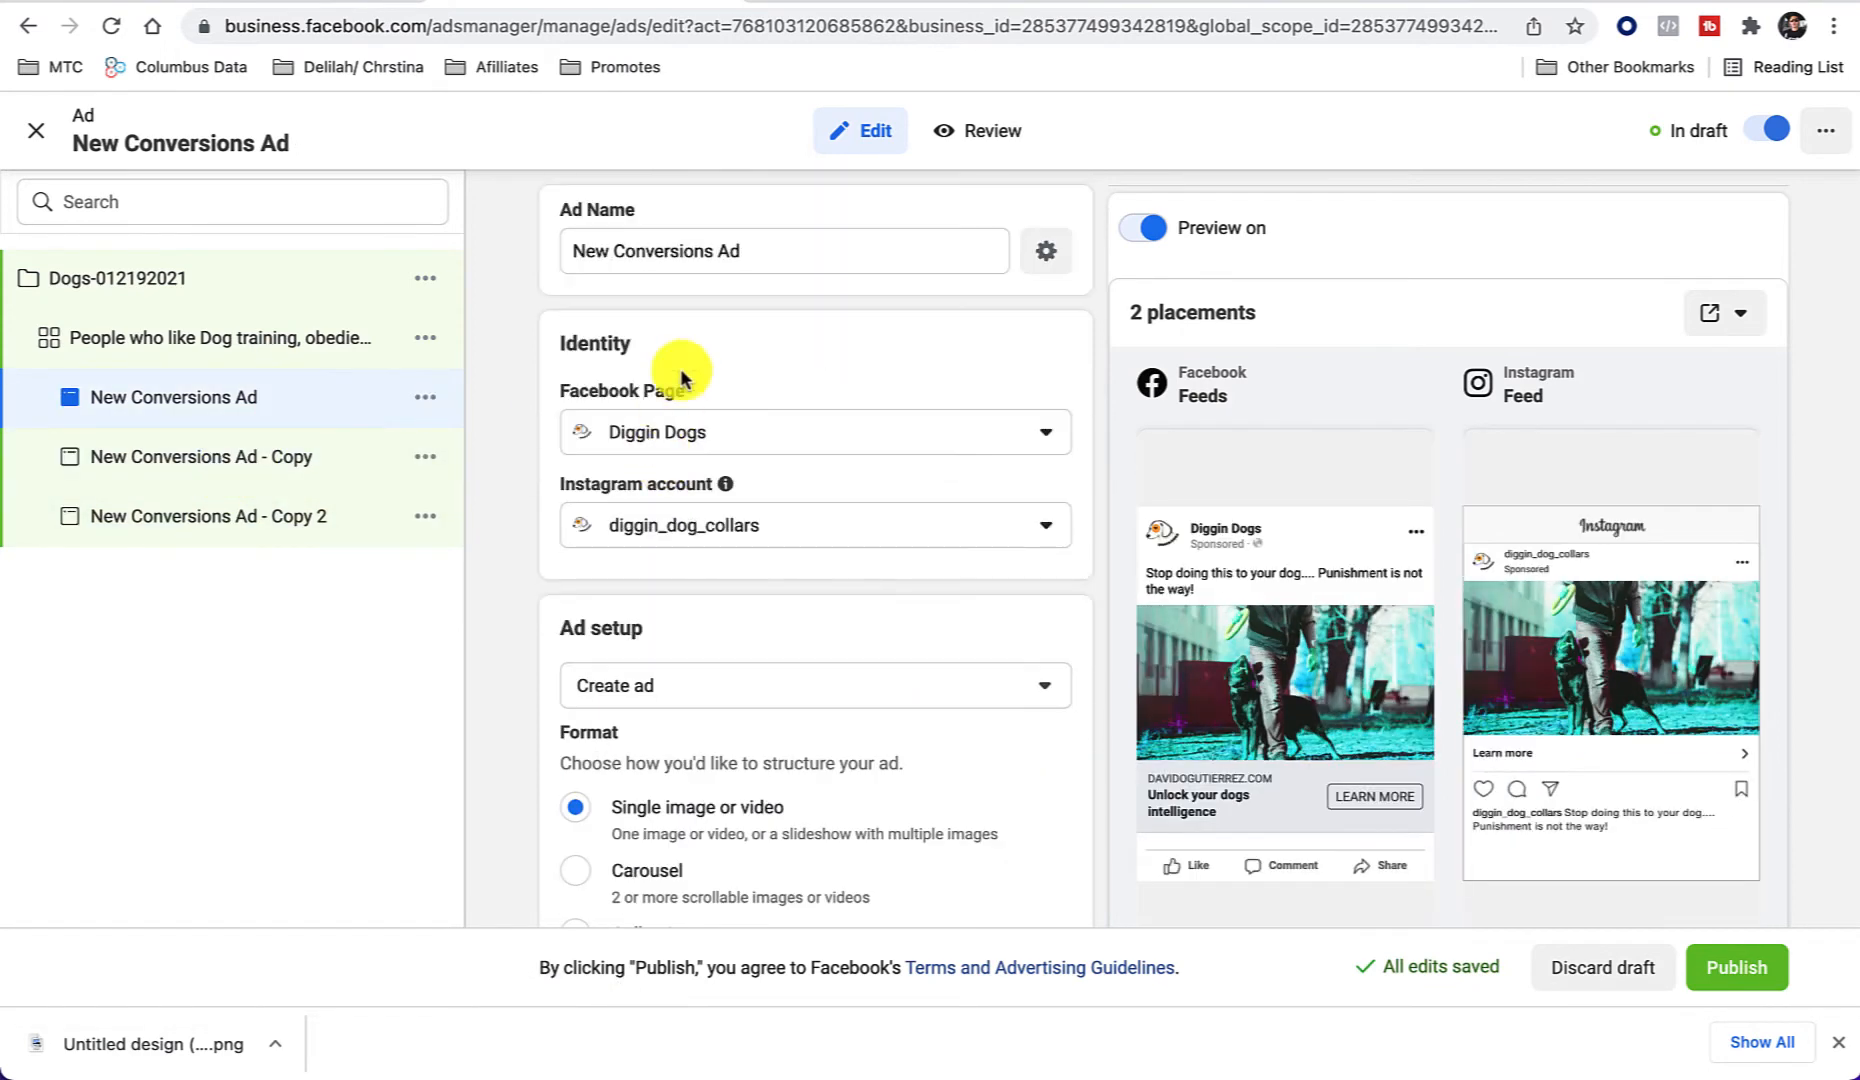
triple_click(705, 250)
type("blue dog background")
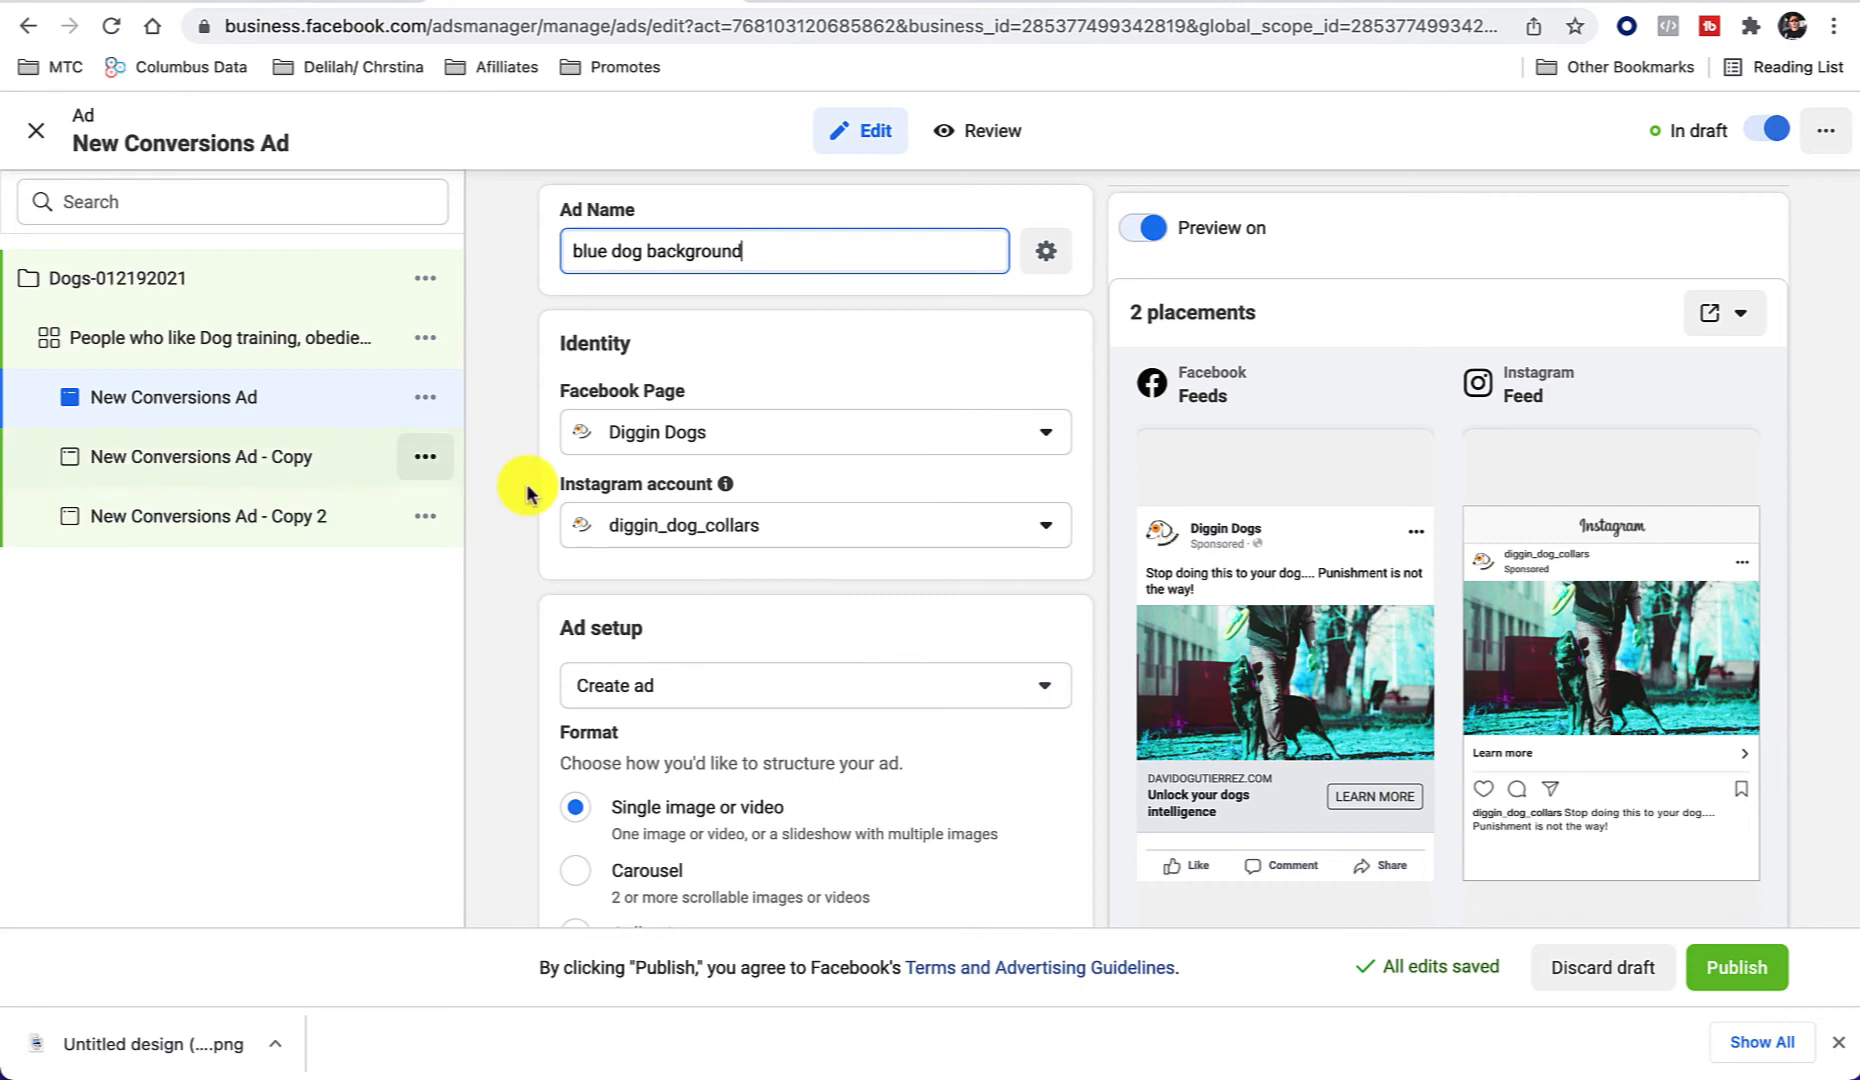
Step: Remove the inherited feed image from the first ad copy, New Conversions Ad - Copy
left_click(268, 462)
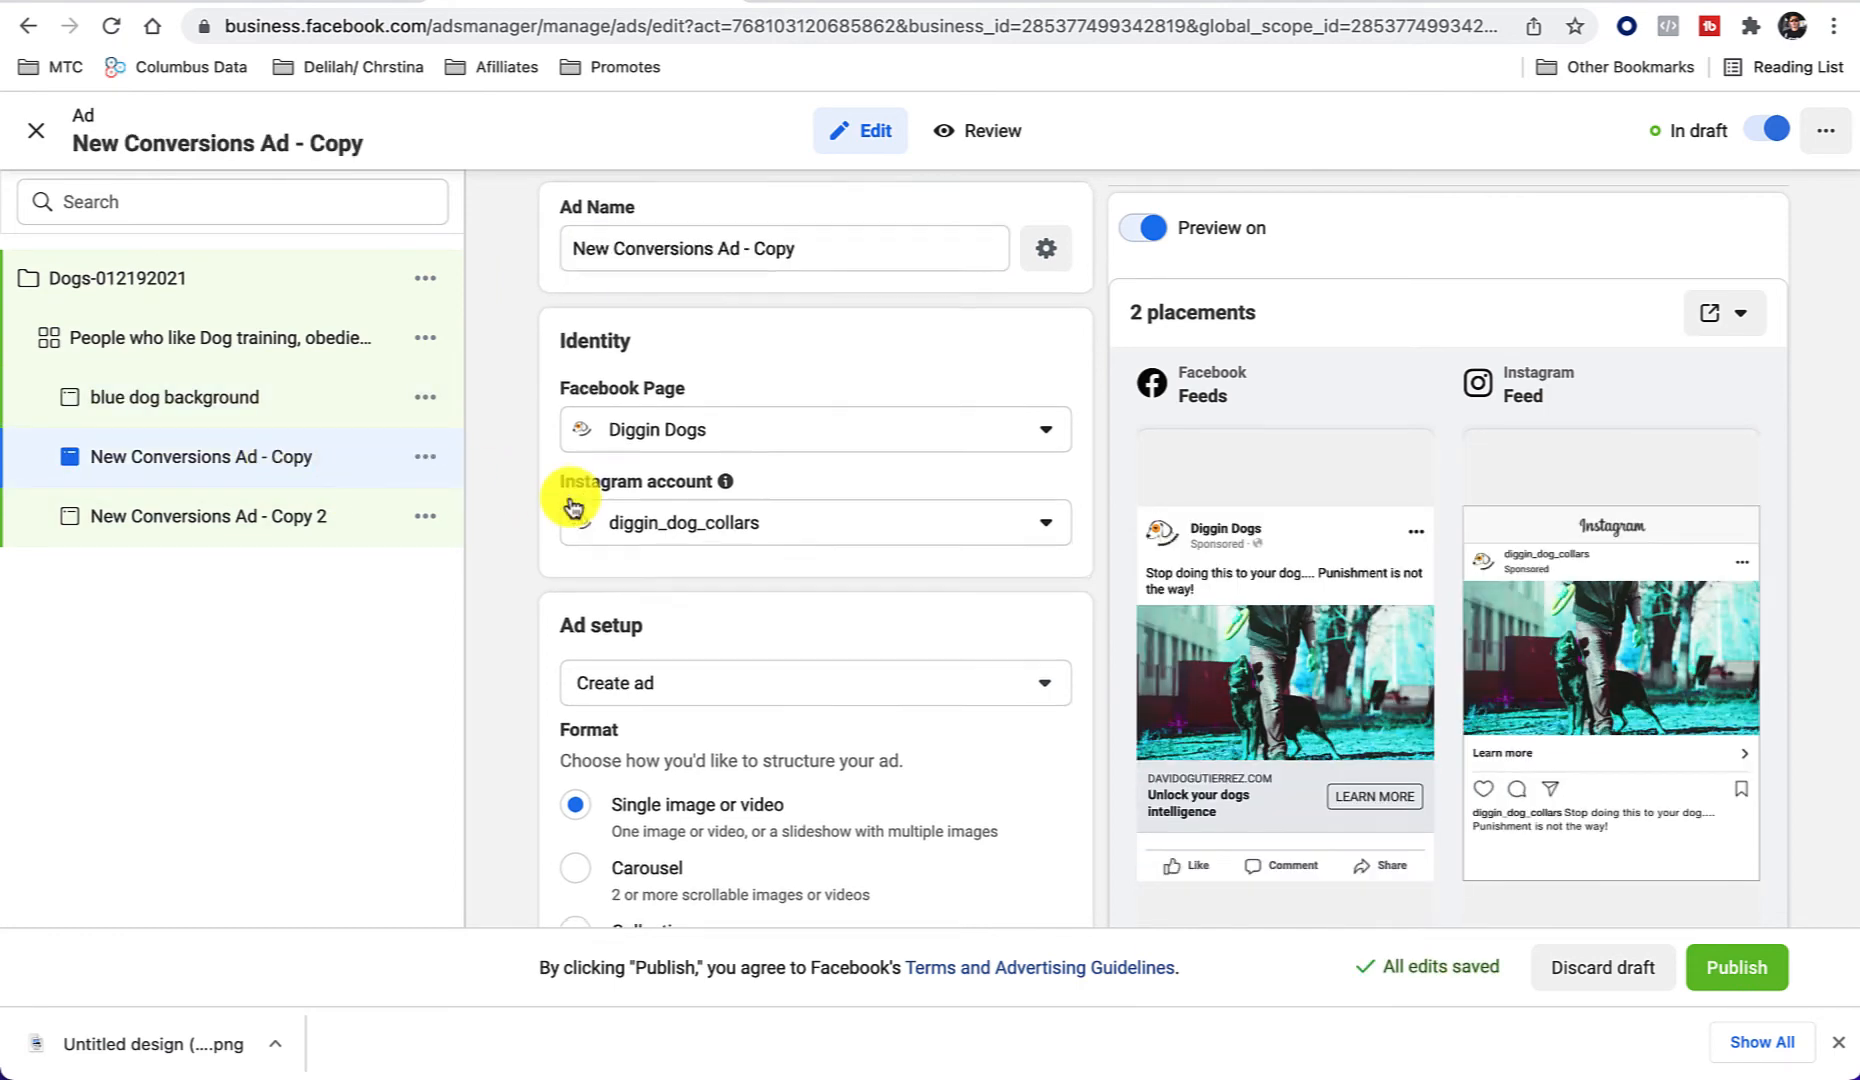
scroll(570, 498, "down", 7)
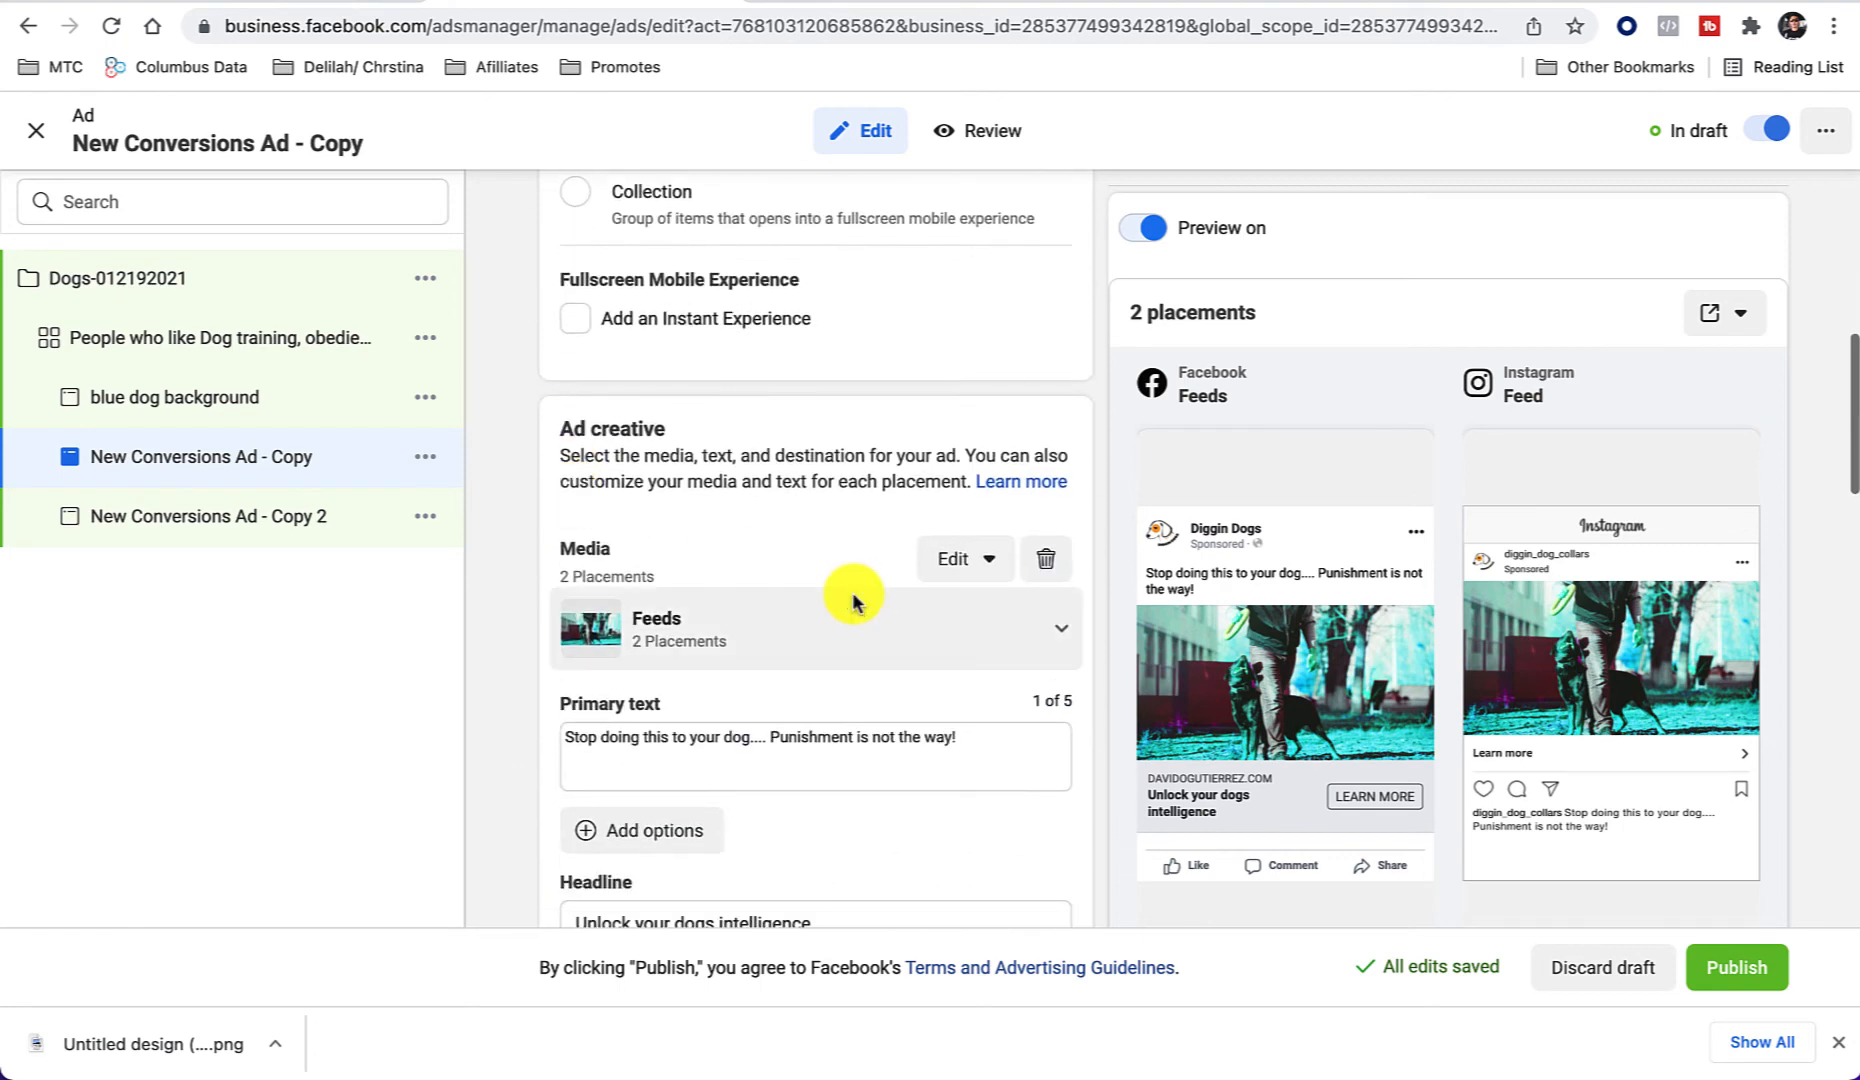
left_click(1046, 563)
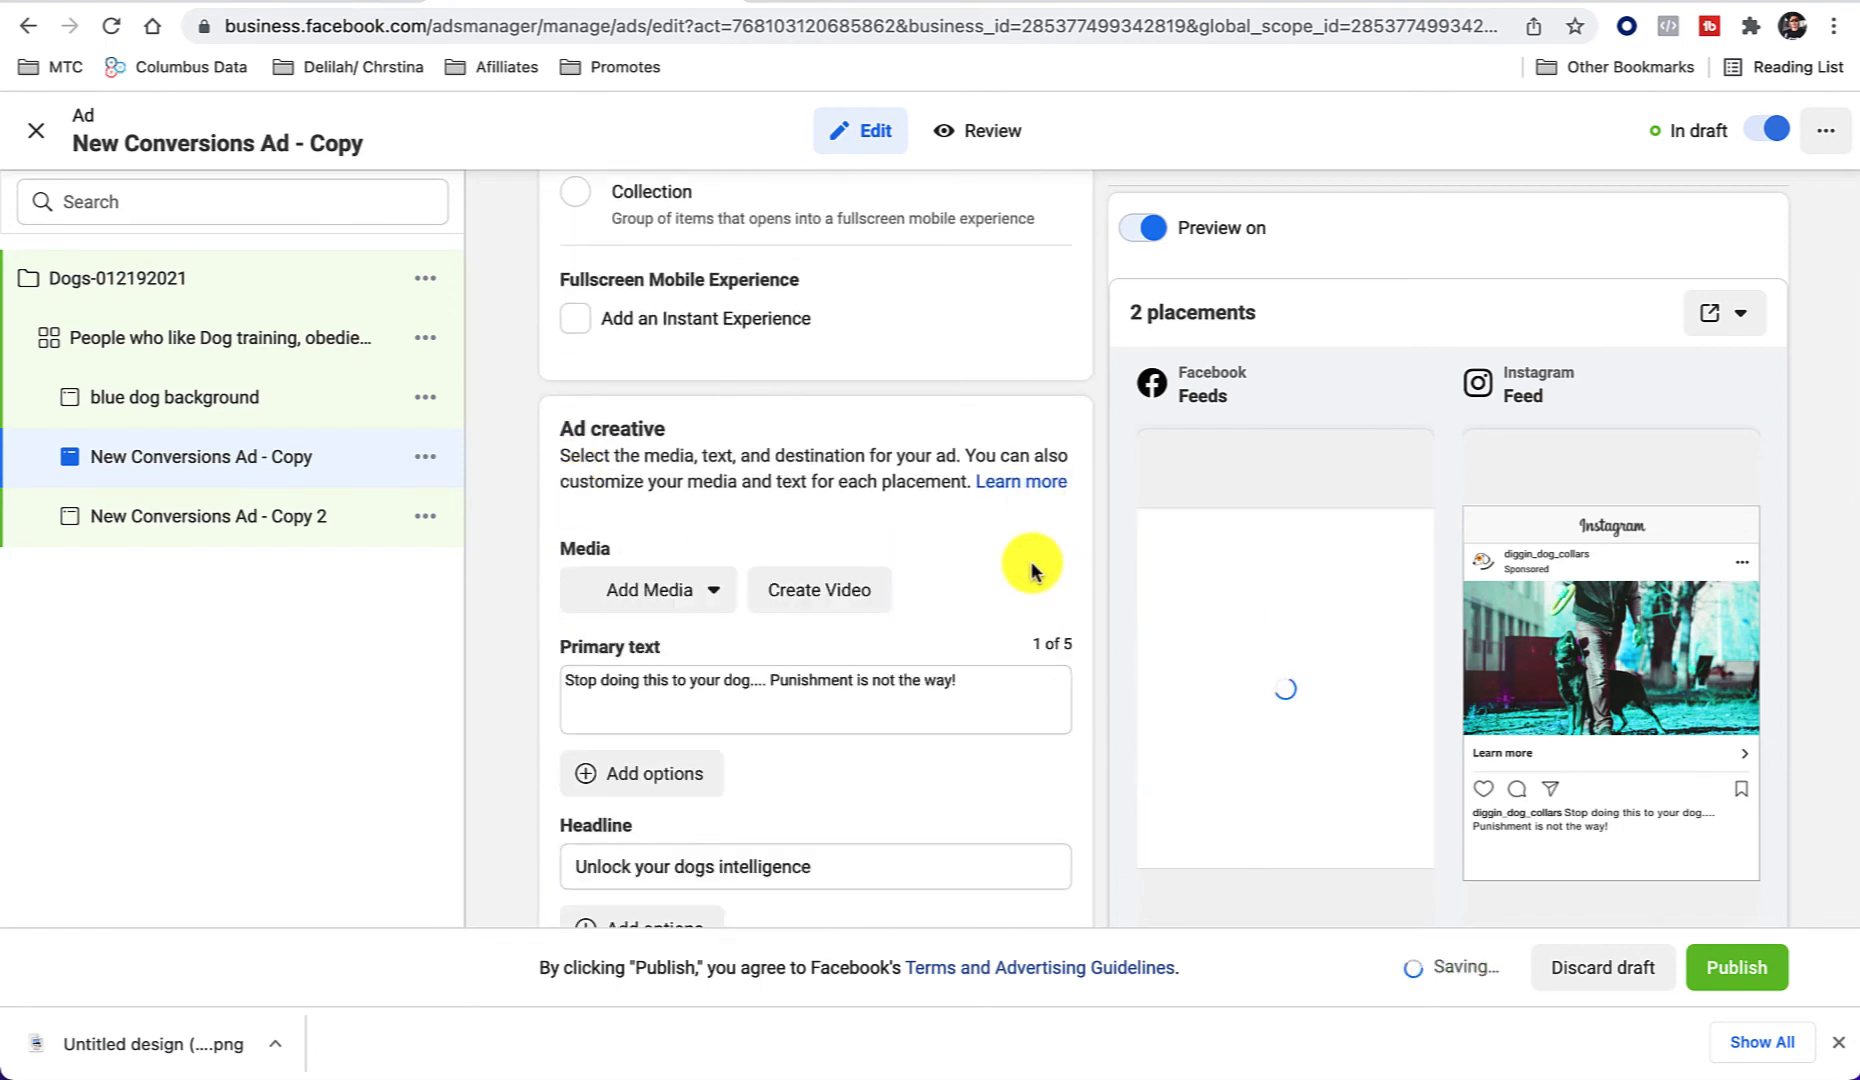
left_click(684, 602)
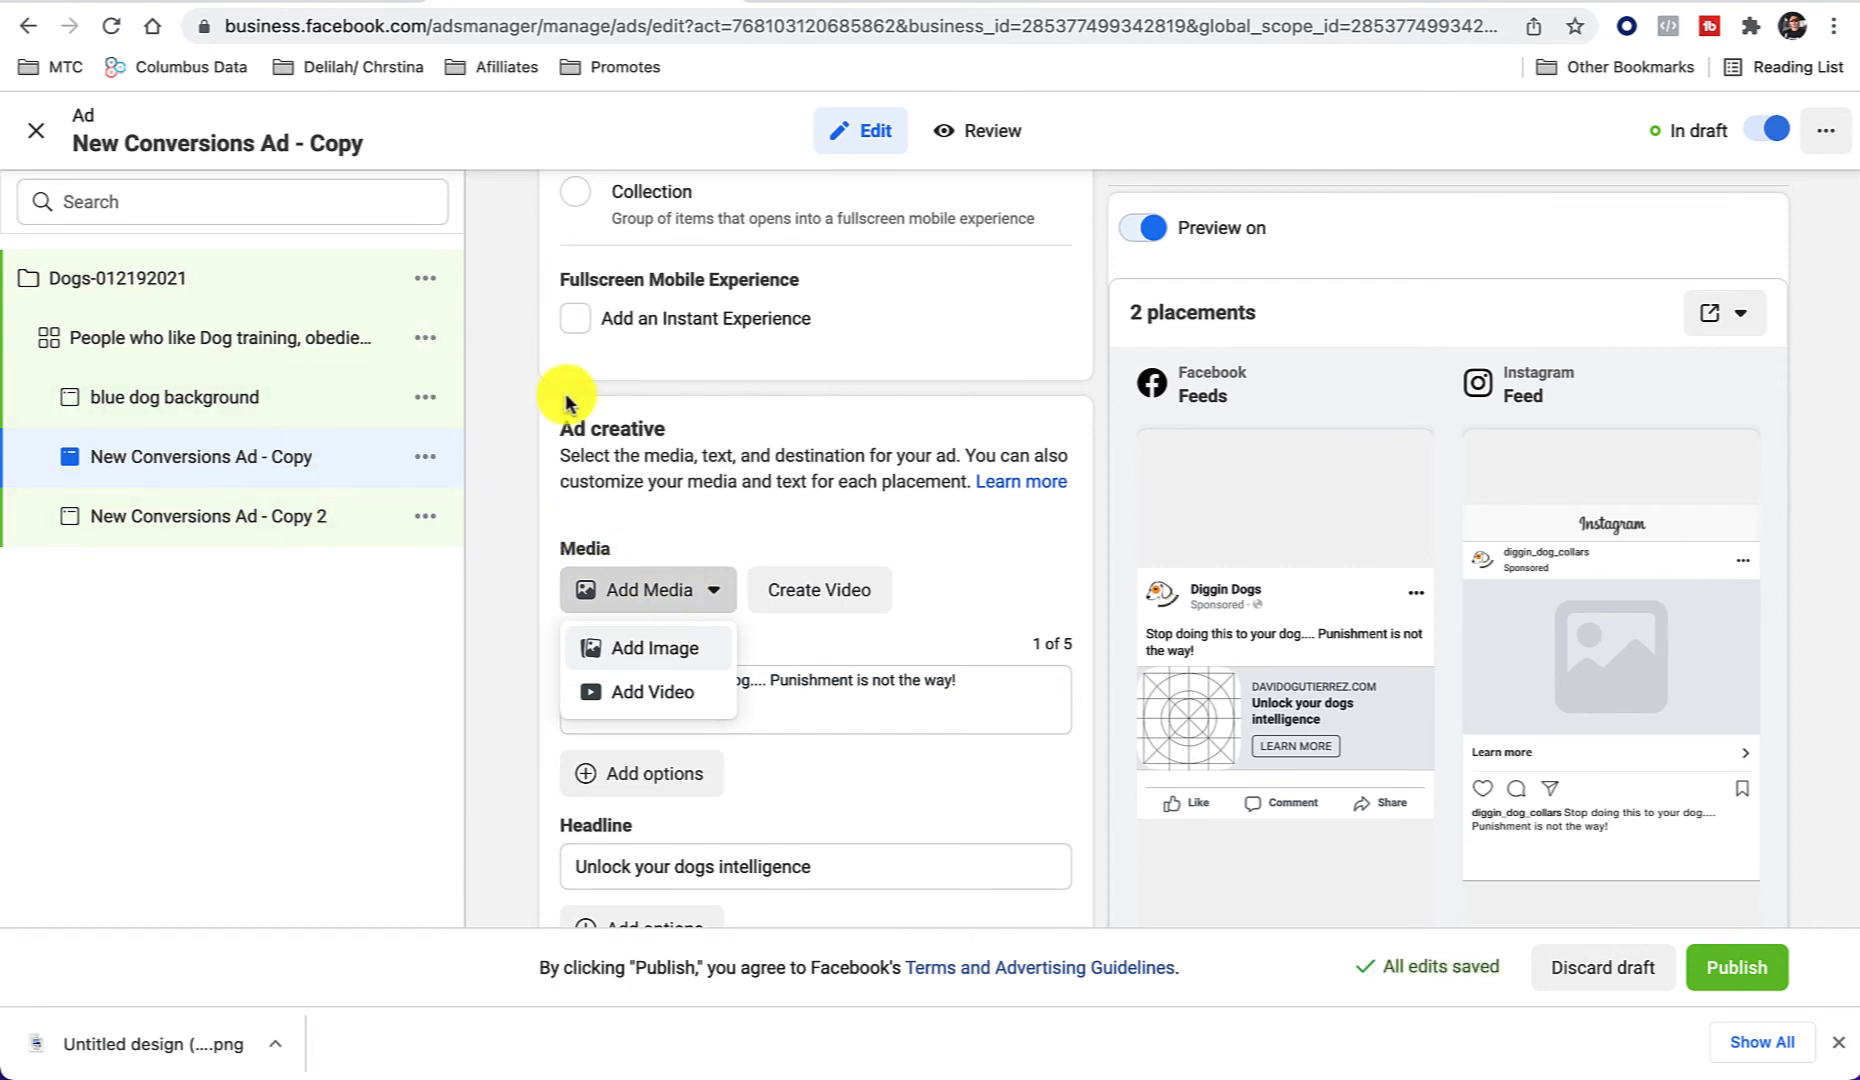
left_click(503, 537)
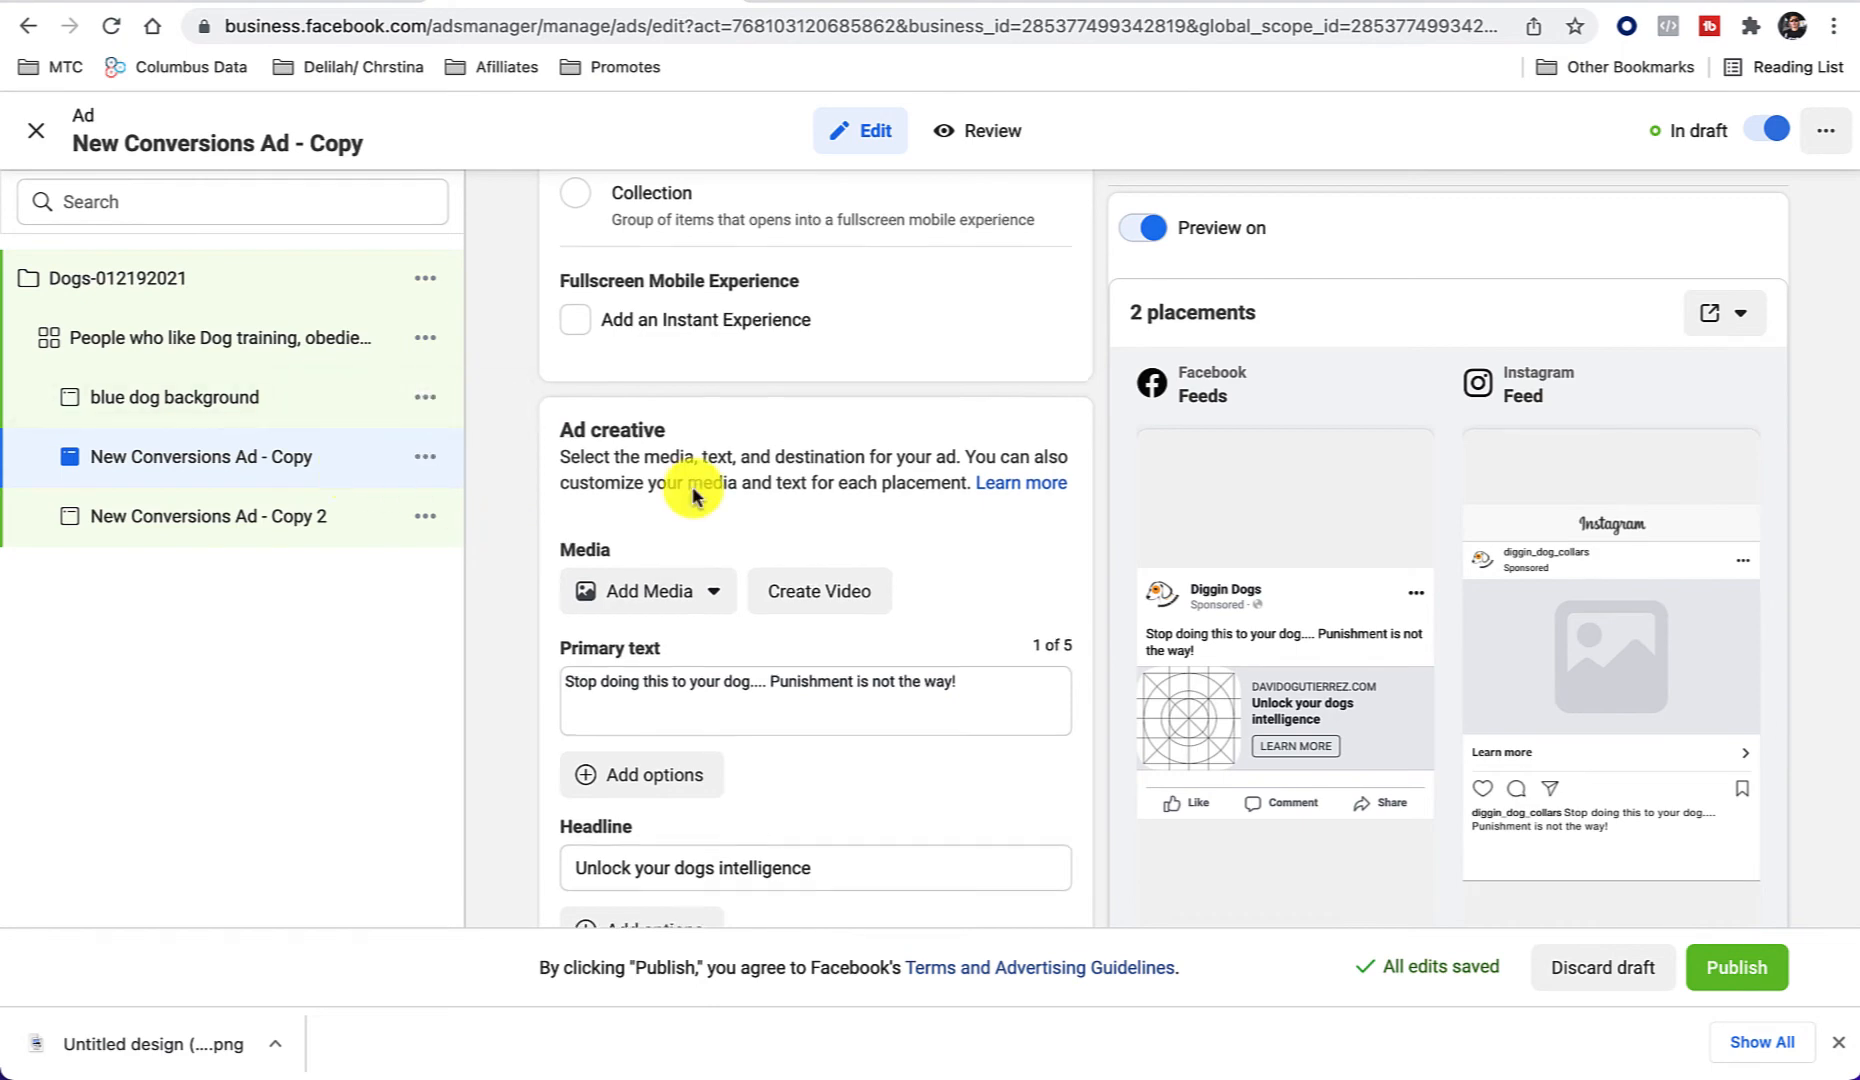
Step: Upload the red-tinted dog picture "Untitled design (35).png" from the Downloads folder as the first ad copy's image
scroll(789, 478, "up", 8)
scroll(700, 494, "down", 4)
scroll(692, 494, "down", 5)
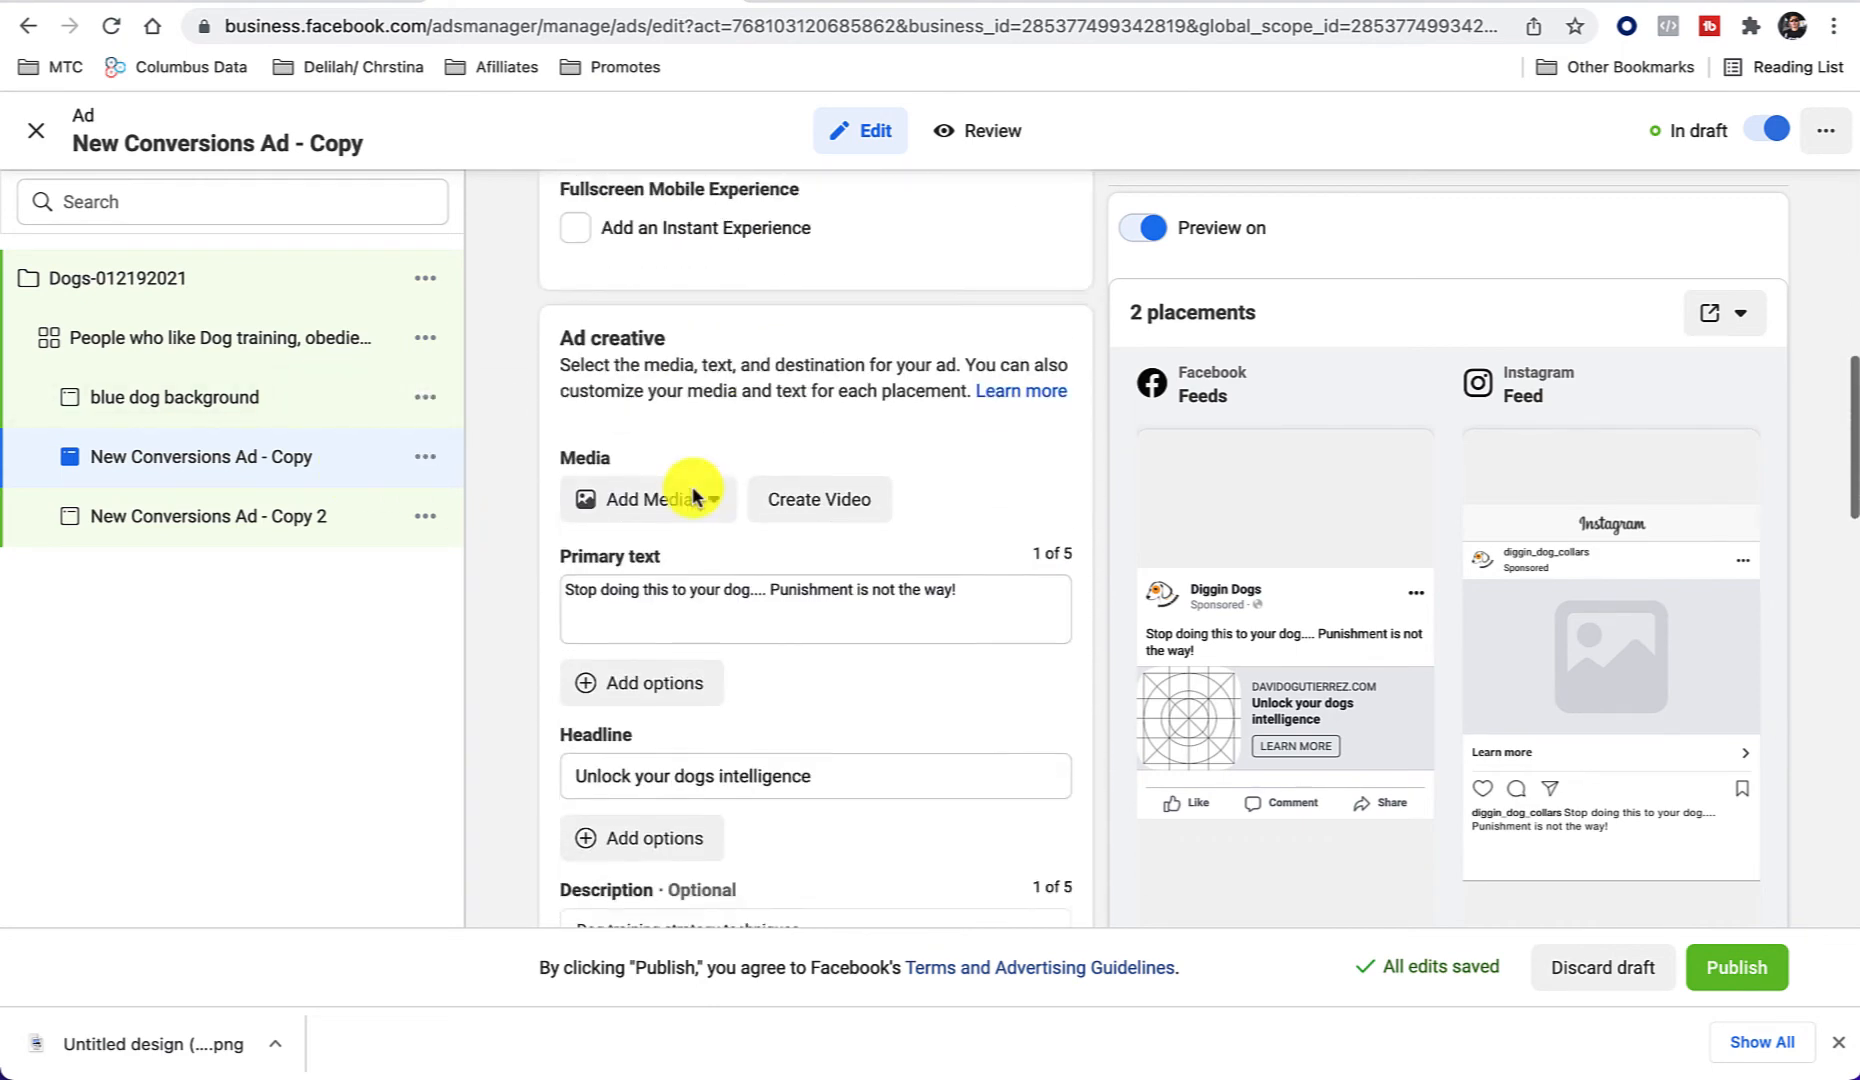
scroll(692, 494, "up", 2)
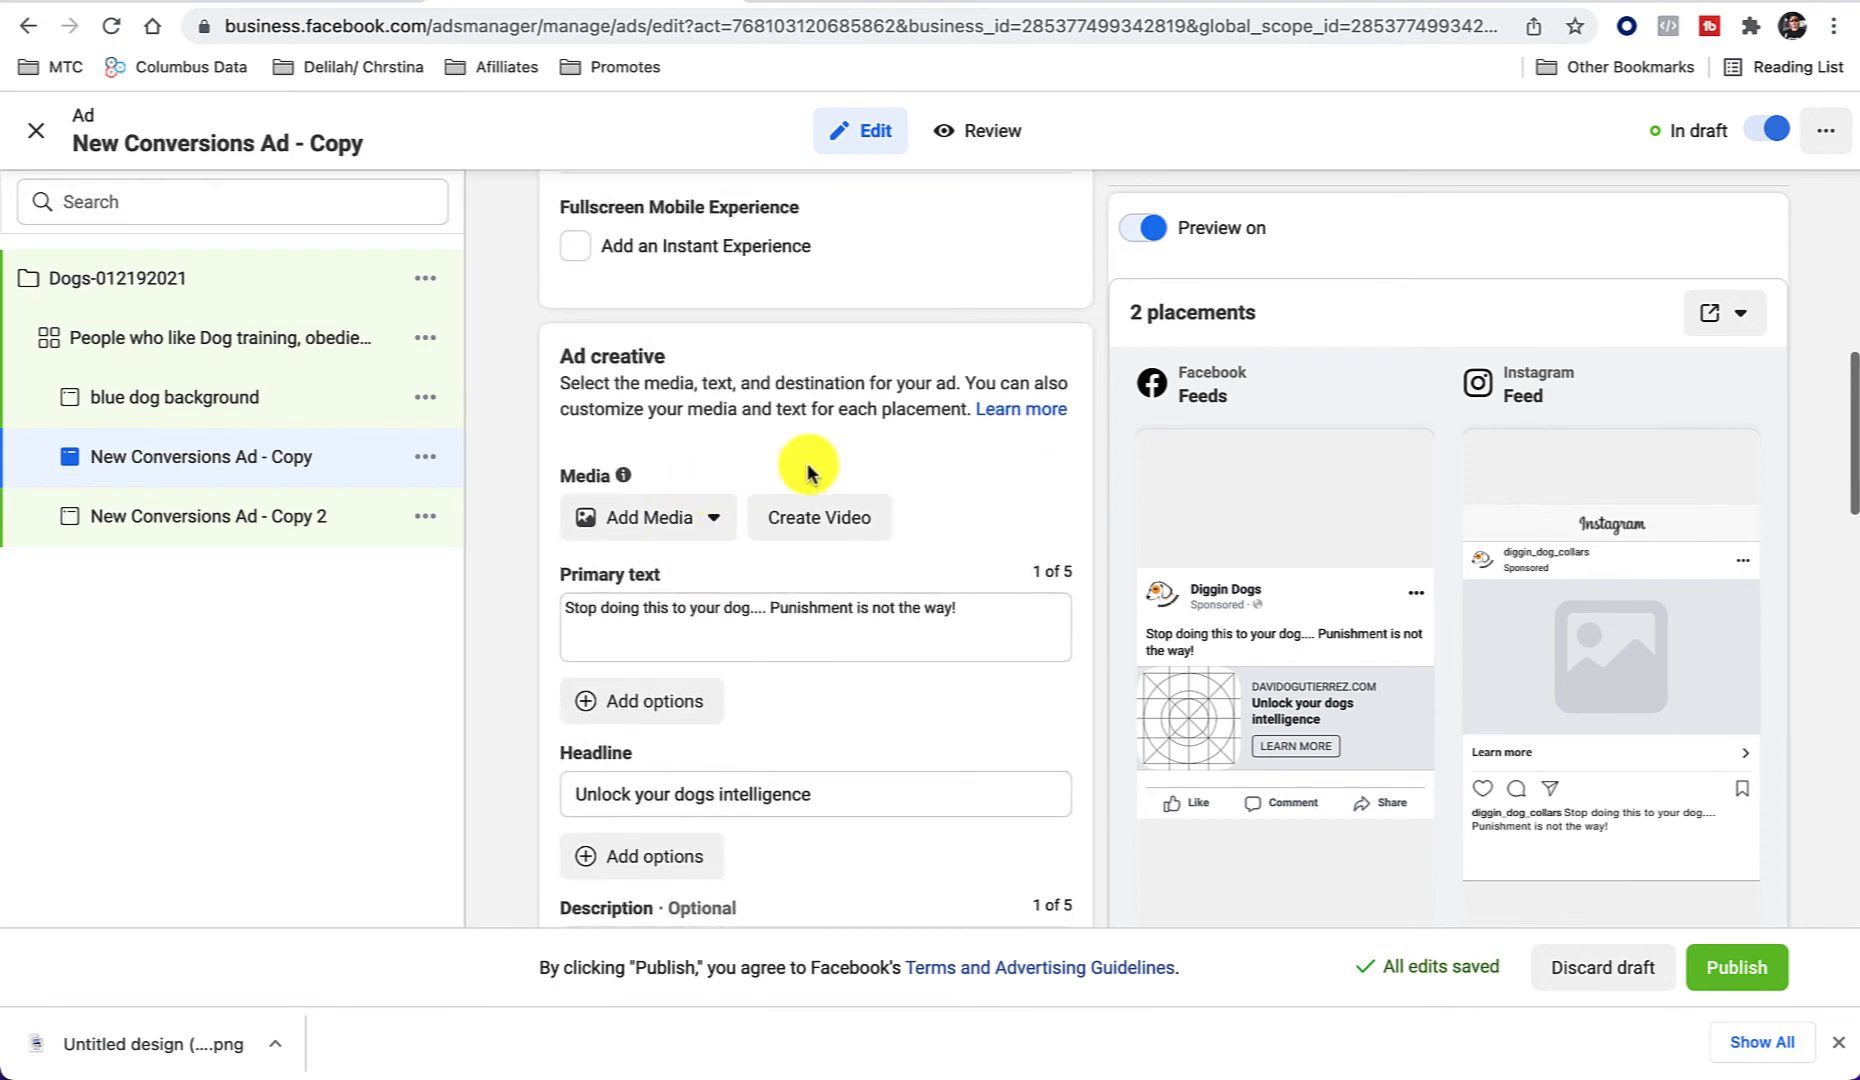
left_click(703, 522)
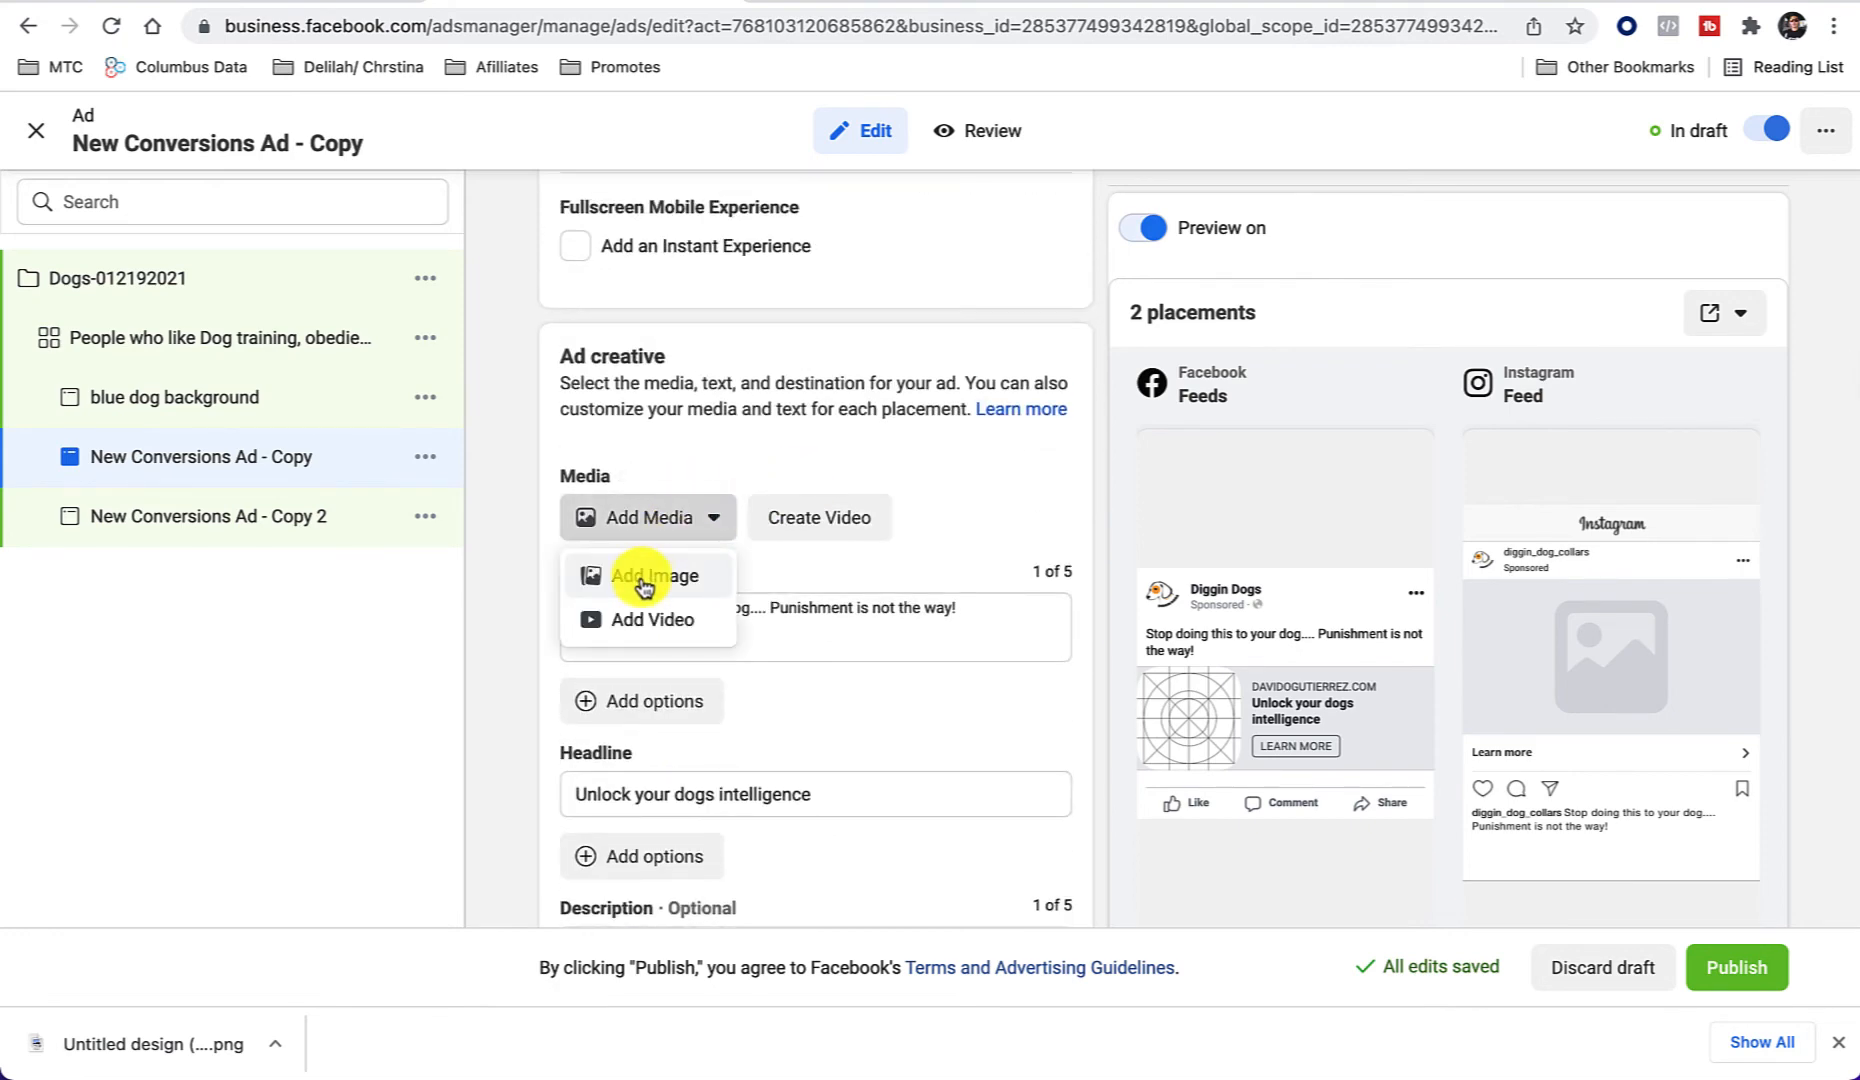
left_click(643, 580)
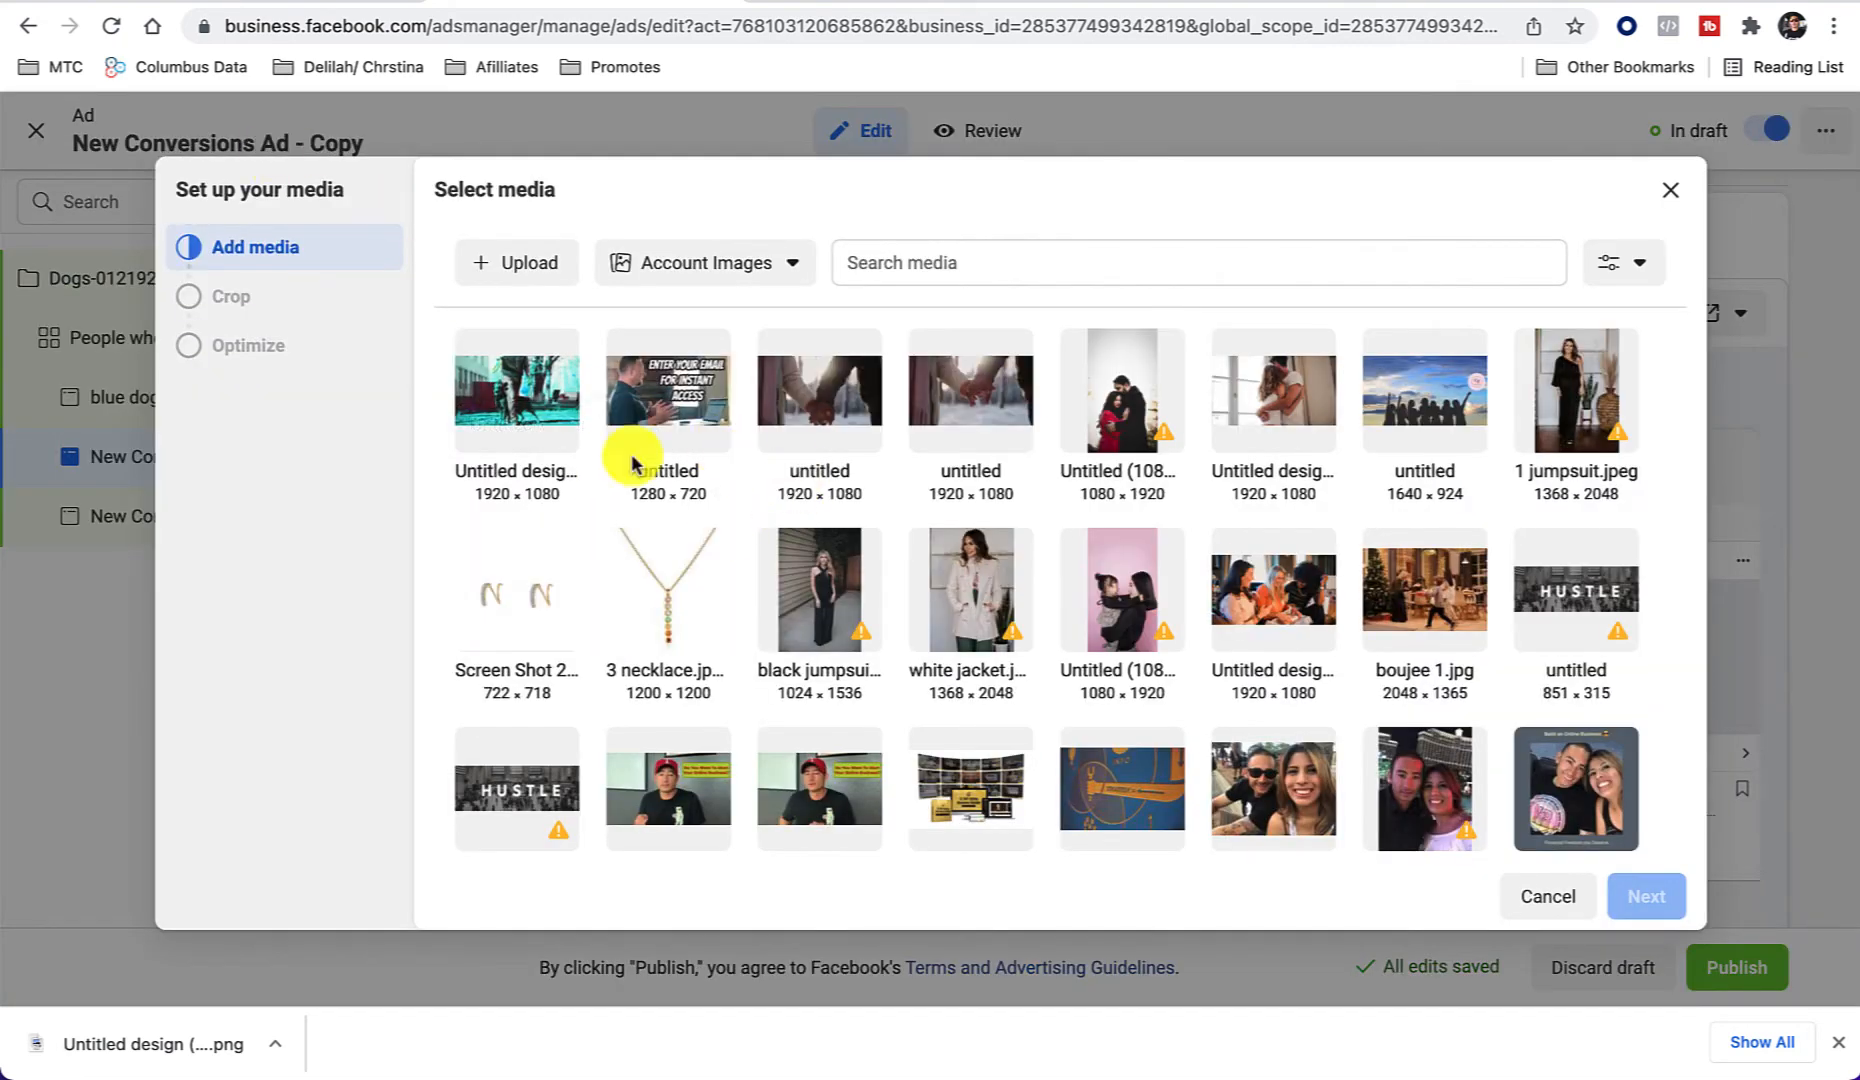
left_click(516, 268)
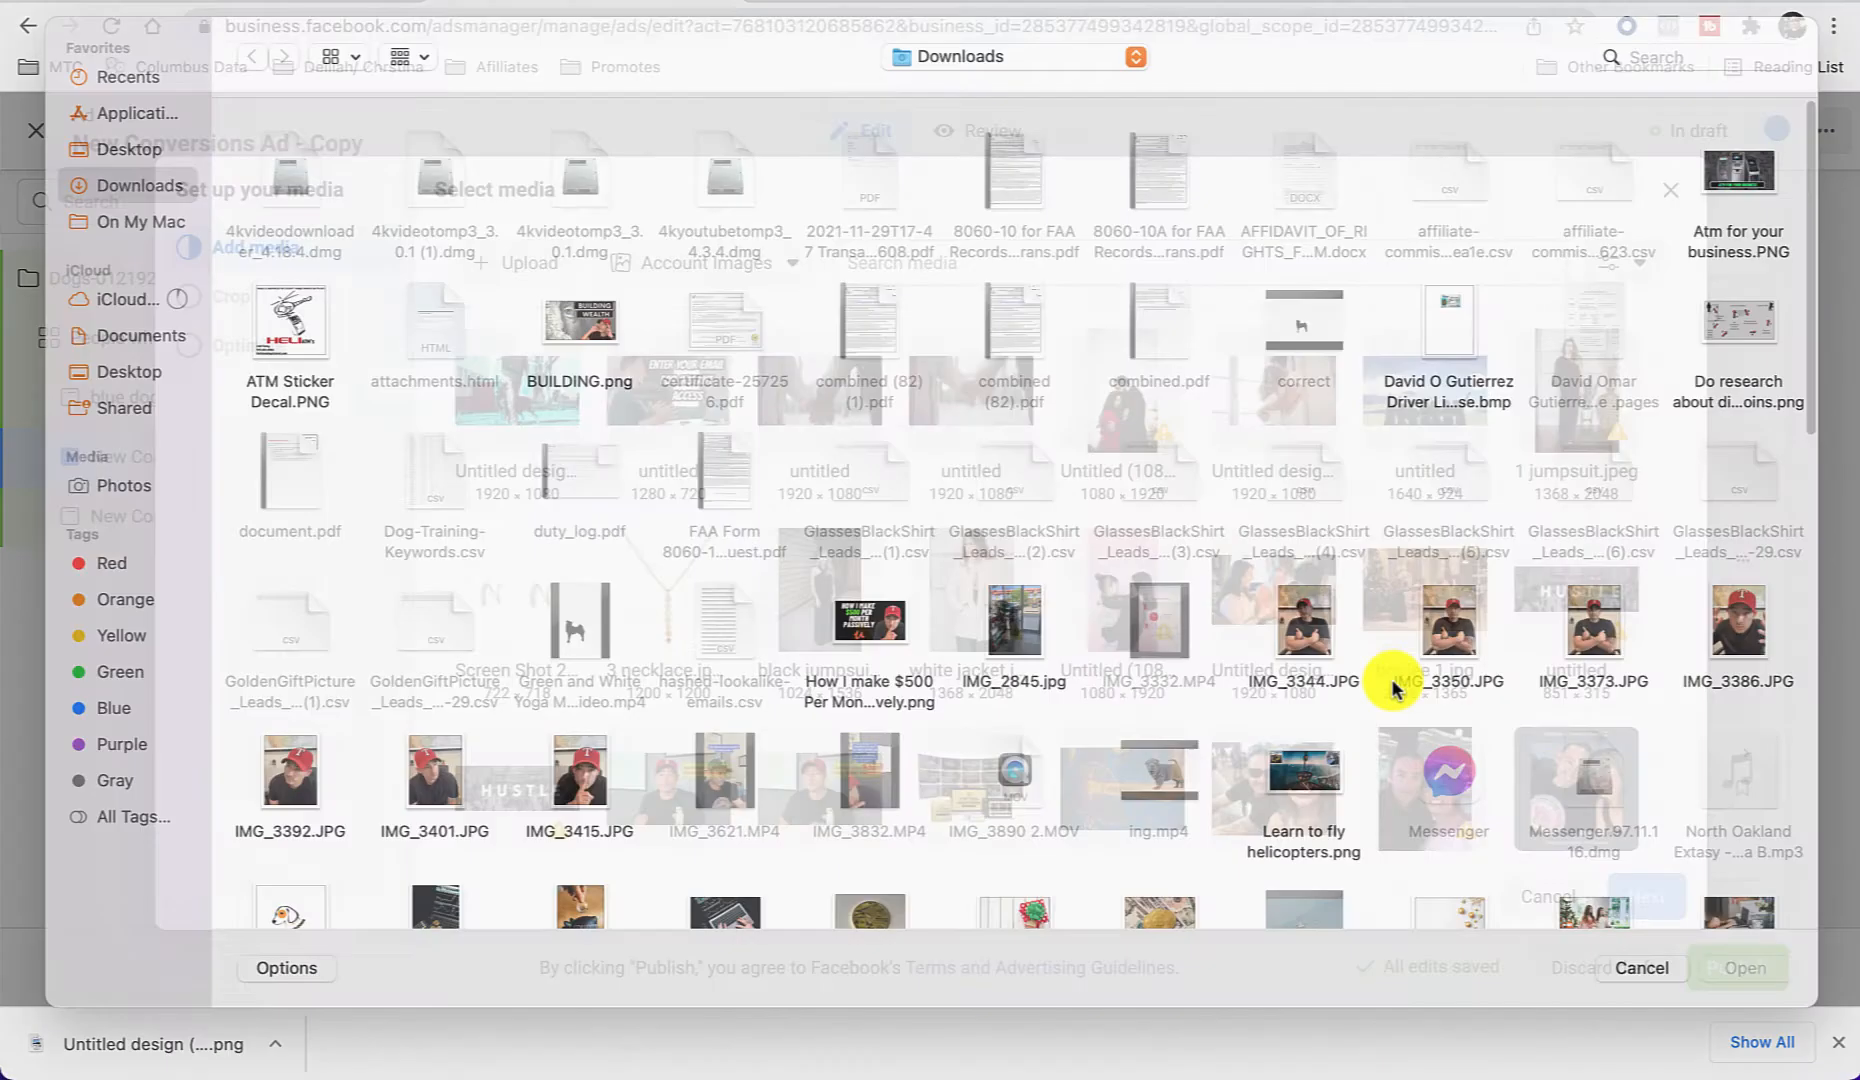
scroll(1338, 688, "down", 8)
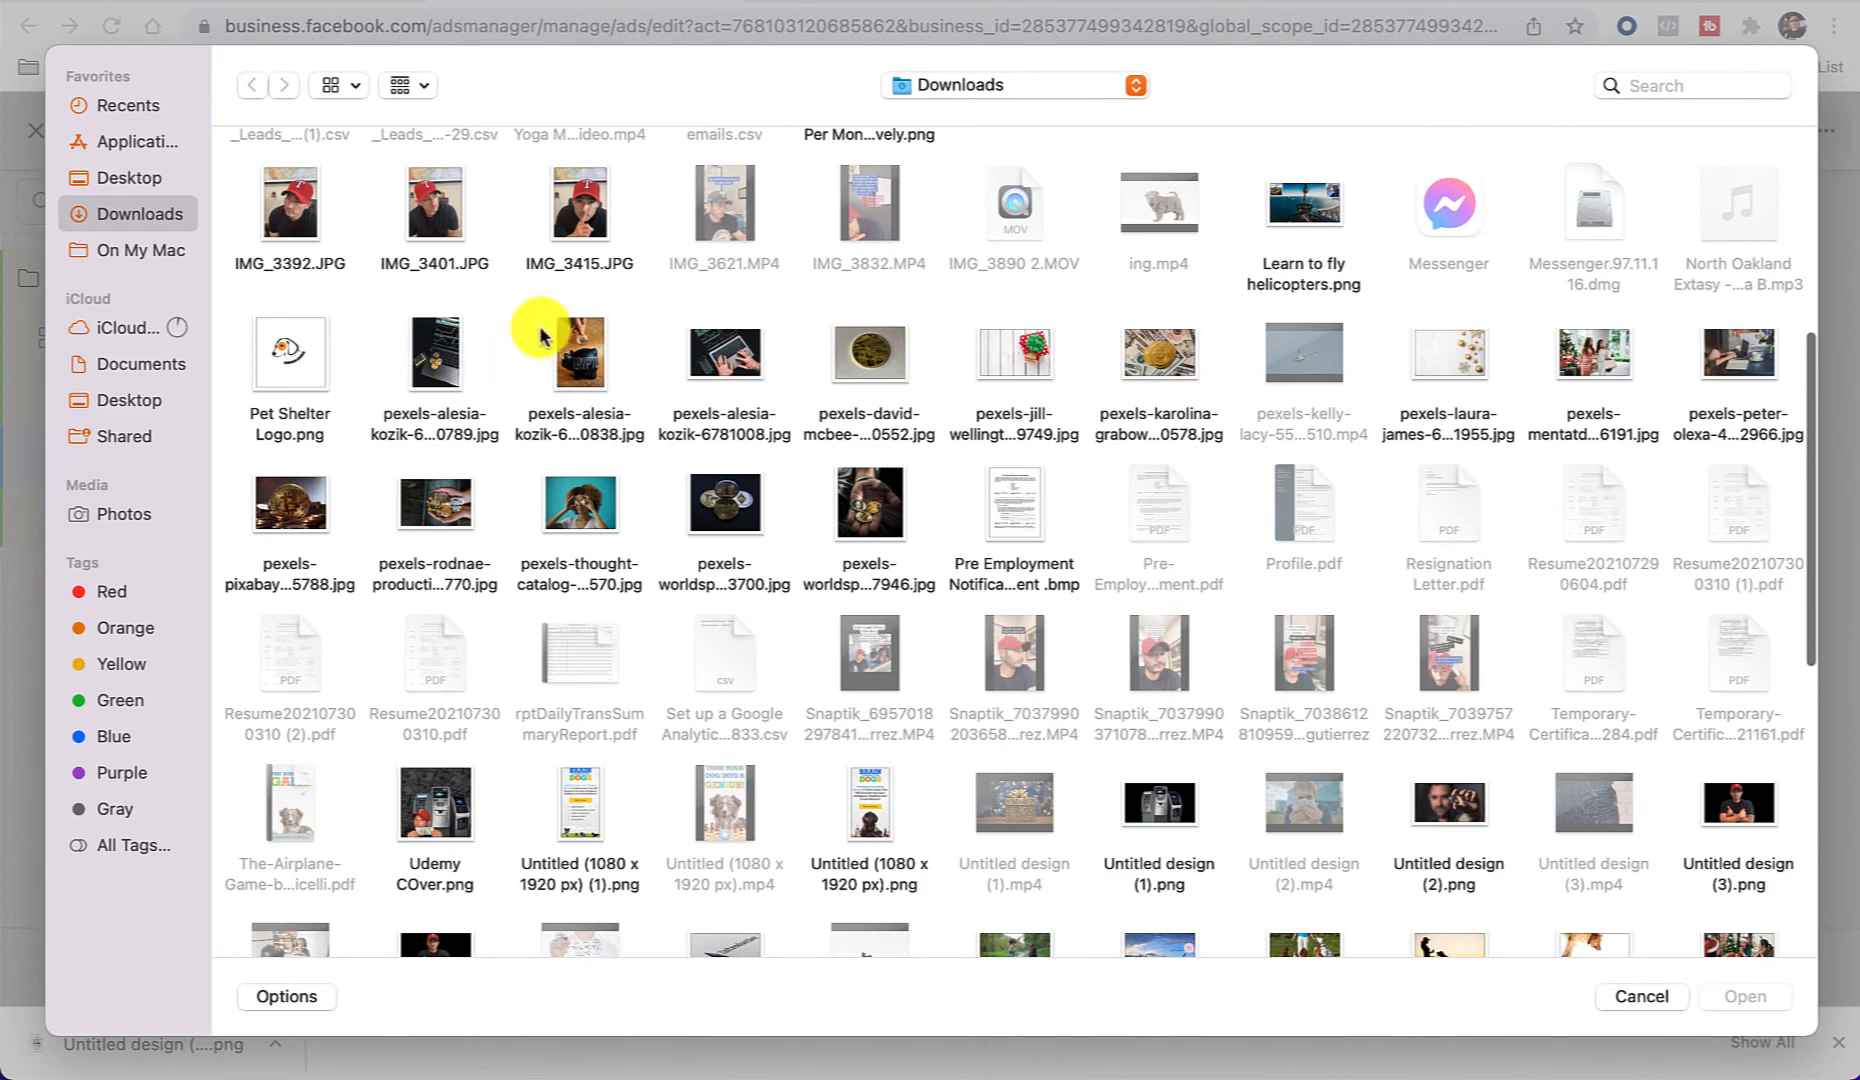
scroll(570, 275, "down", 4)
scroll(580, 265, "down", 4)
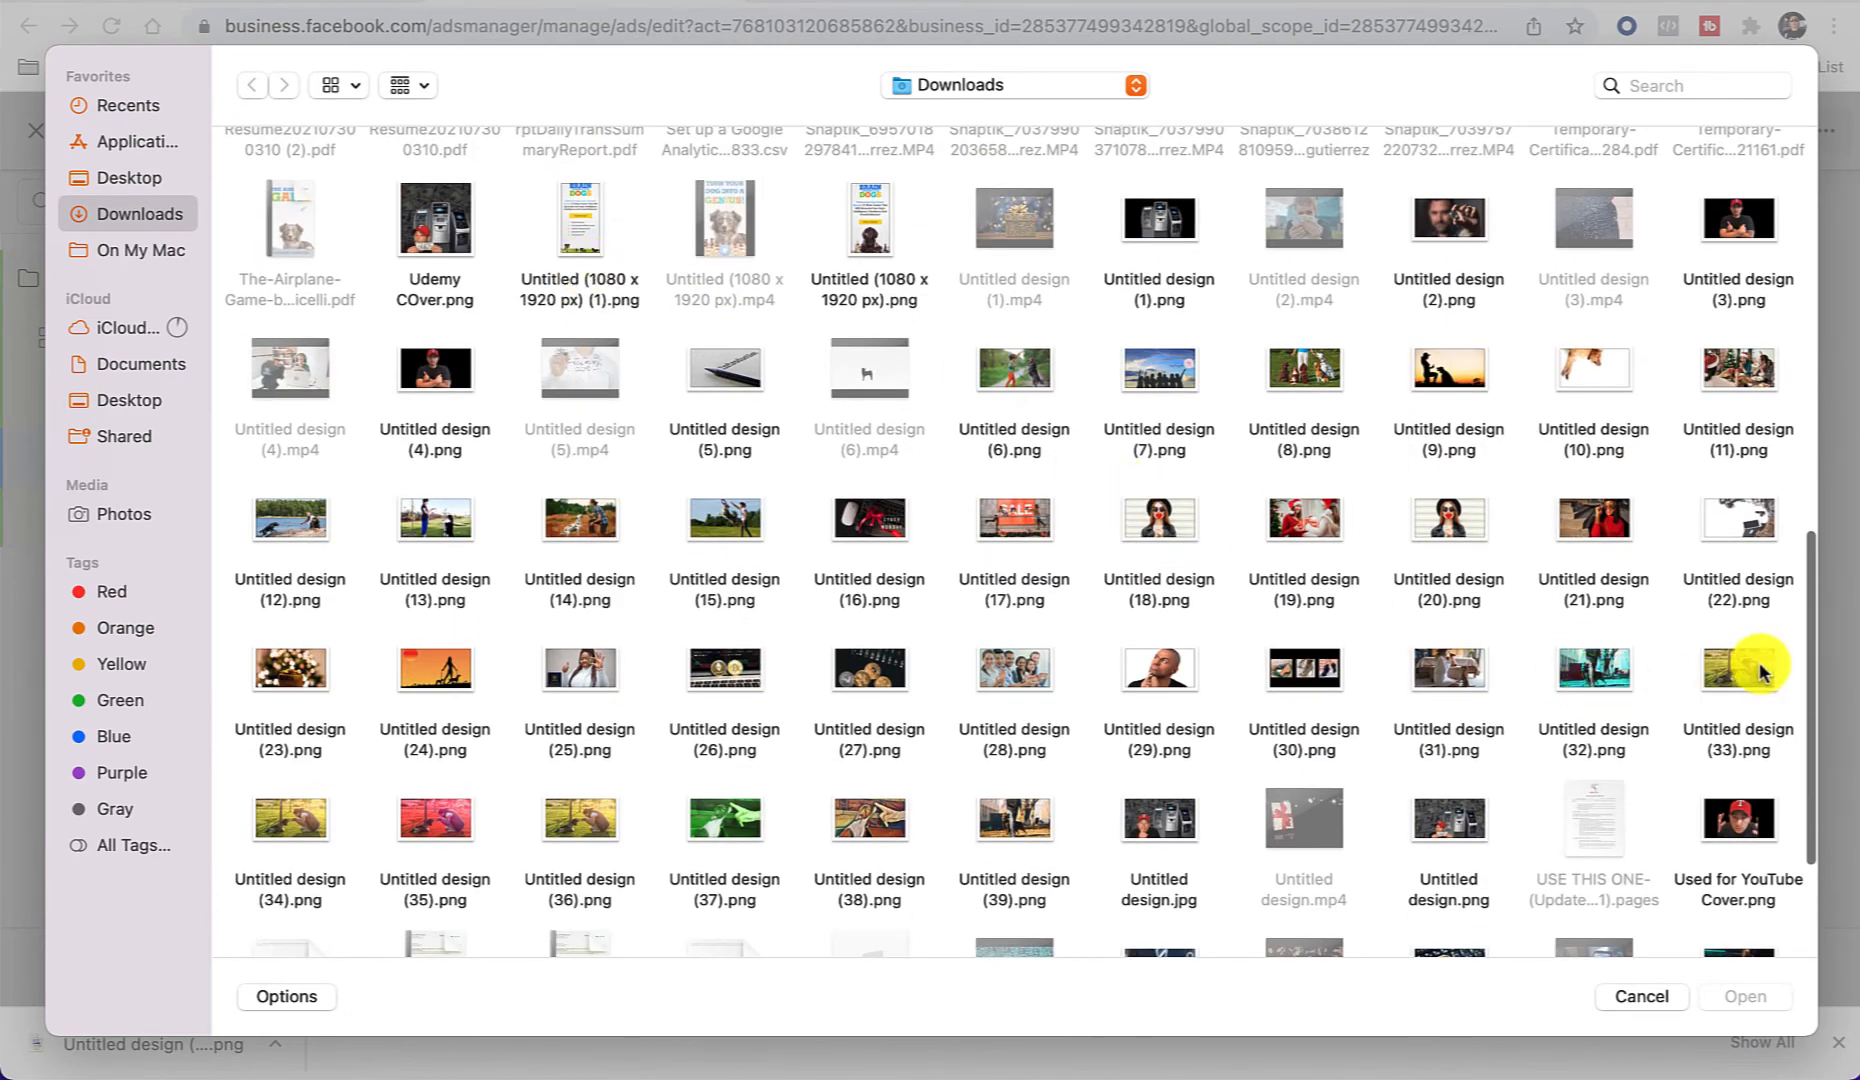
double_click(436, 822)
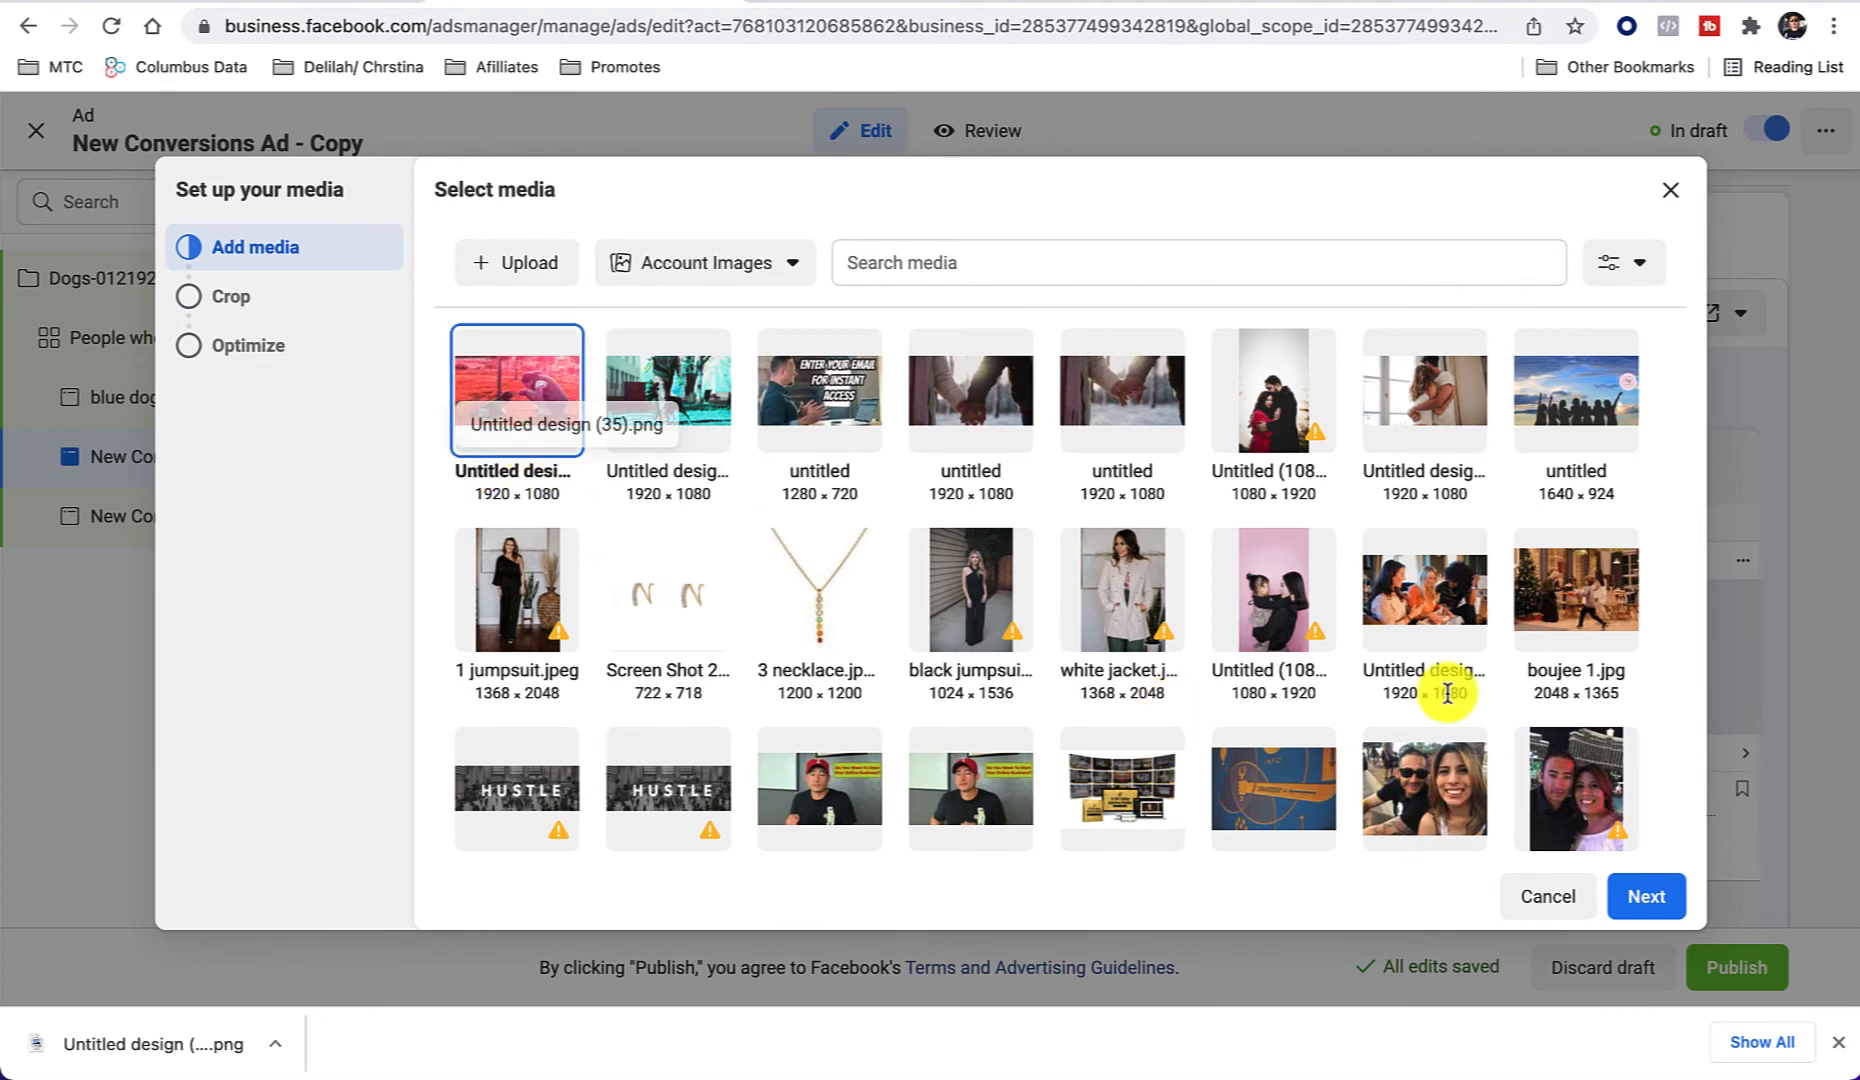
Step: Apply the uploaded image to the ad with the original feed crop and media enhancements allowed
left_click(1645, 898)
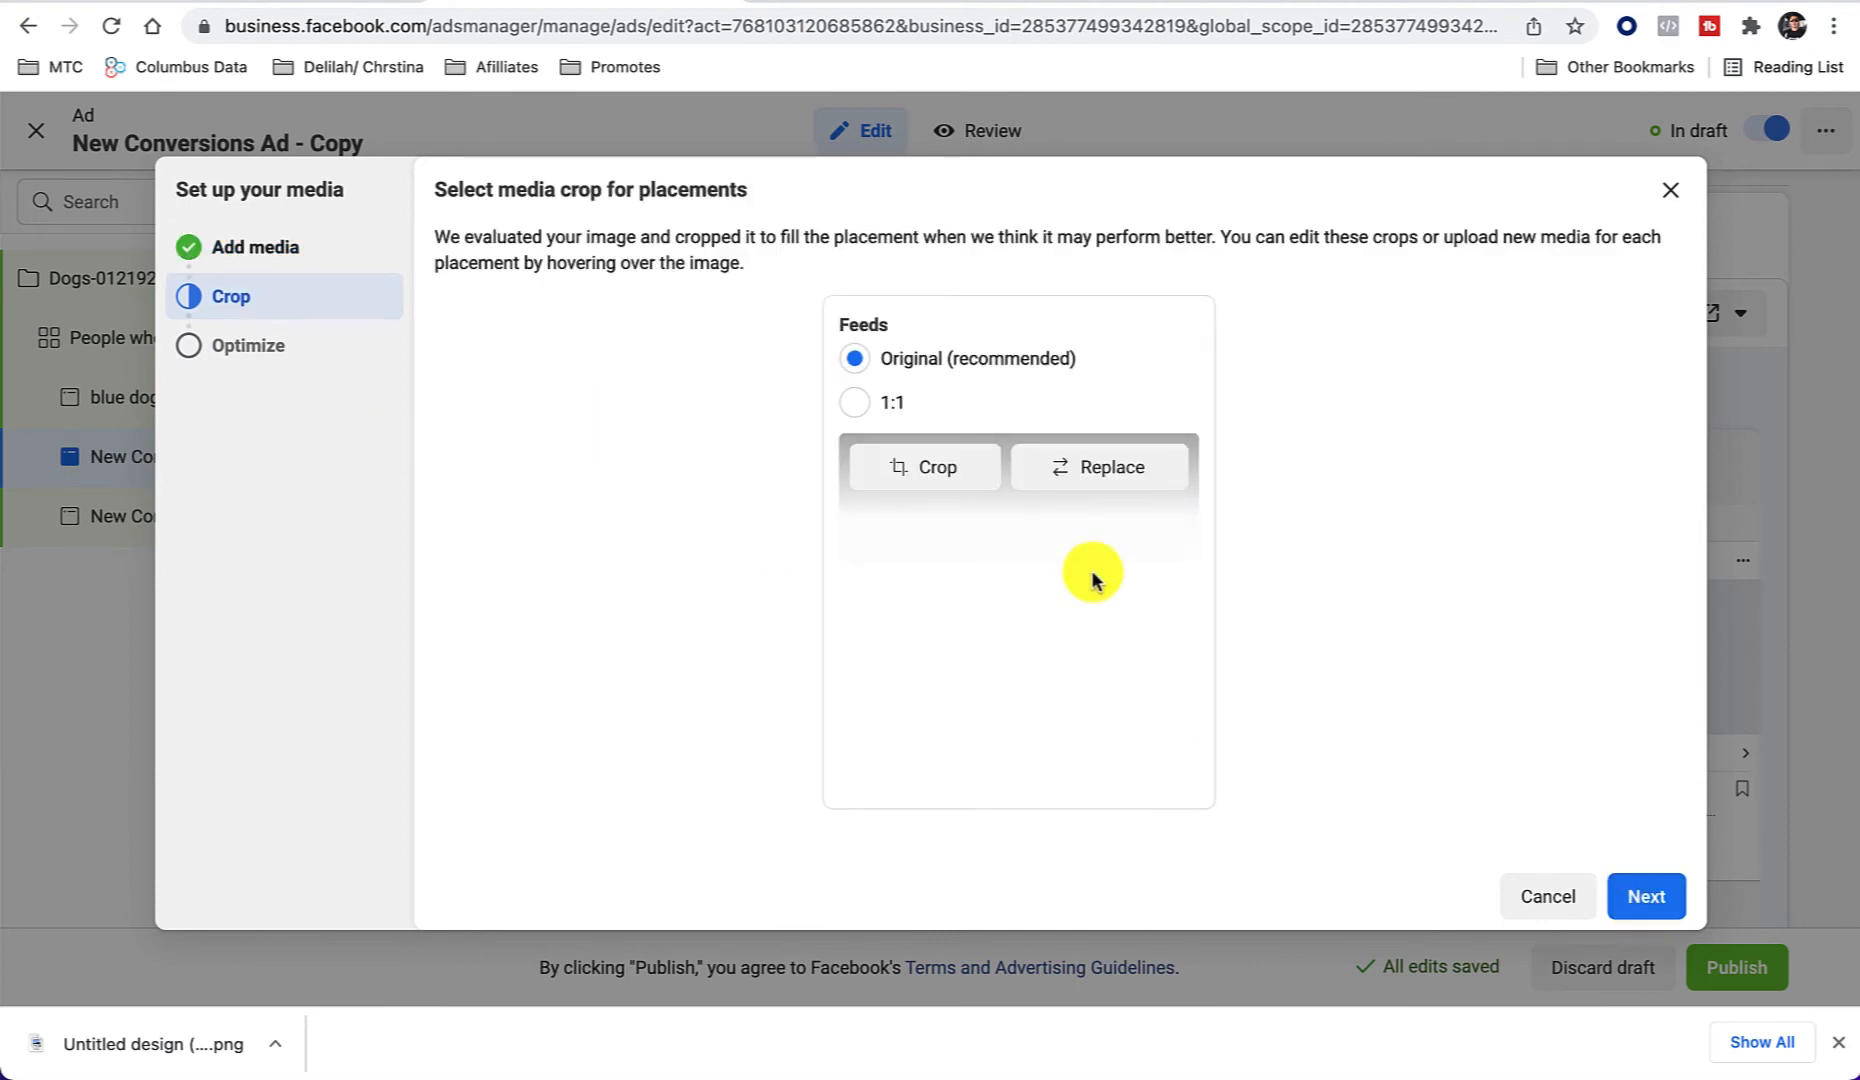
left_click(1645, 912)
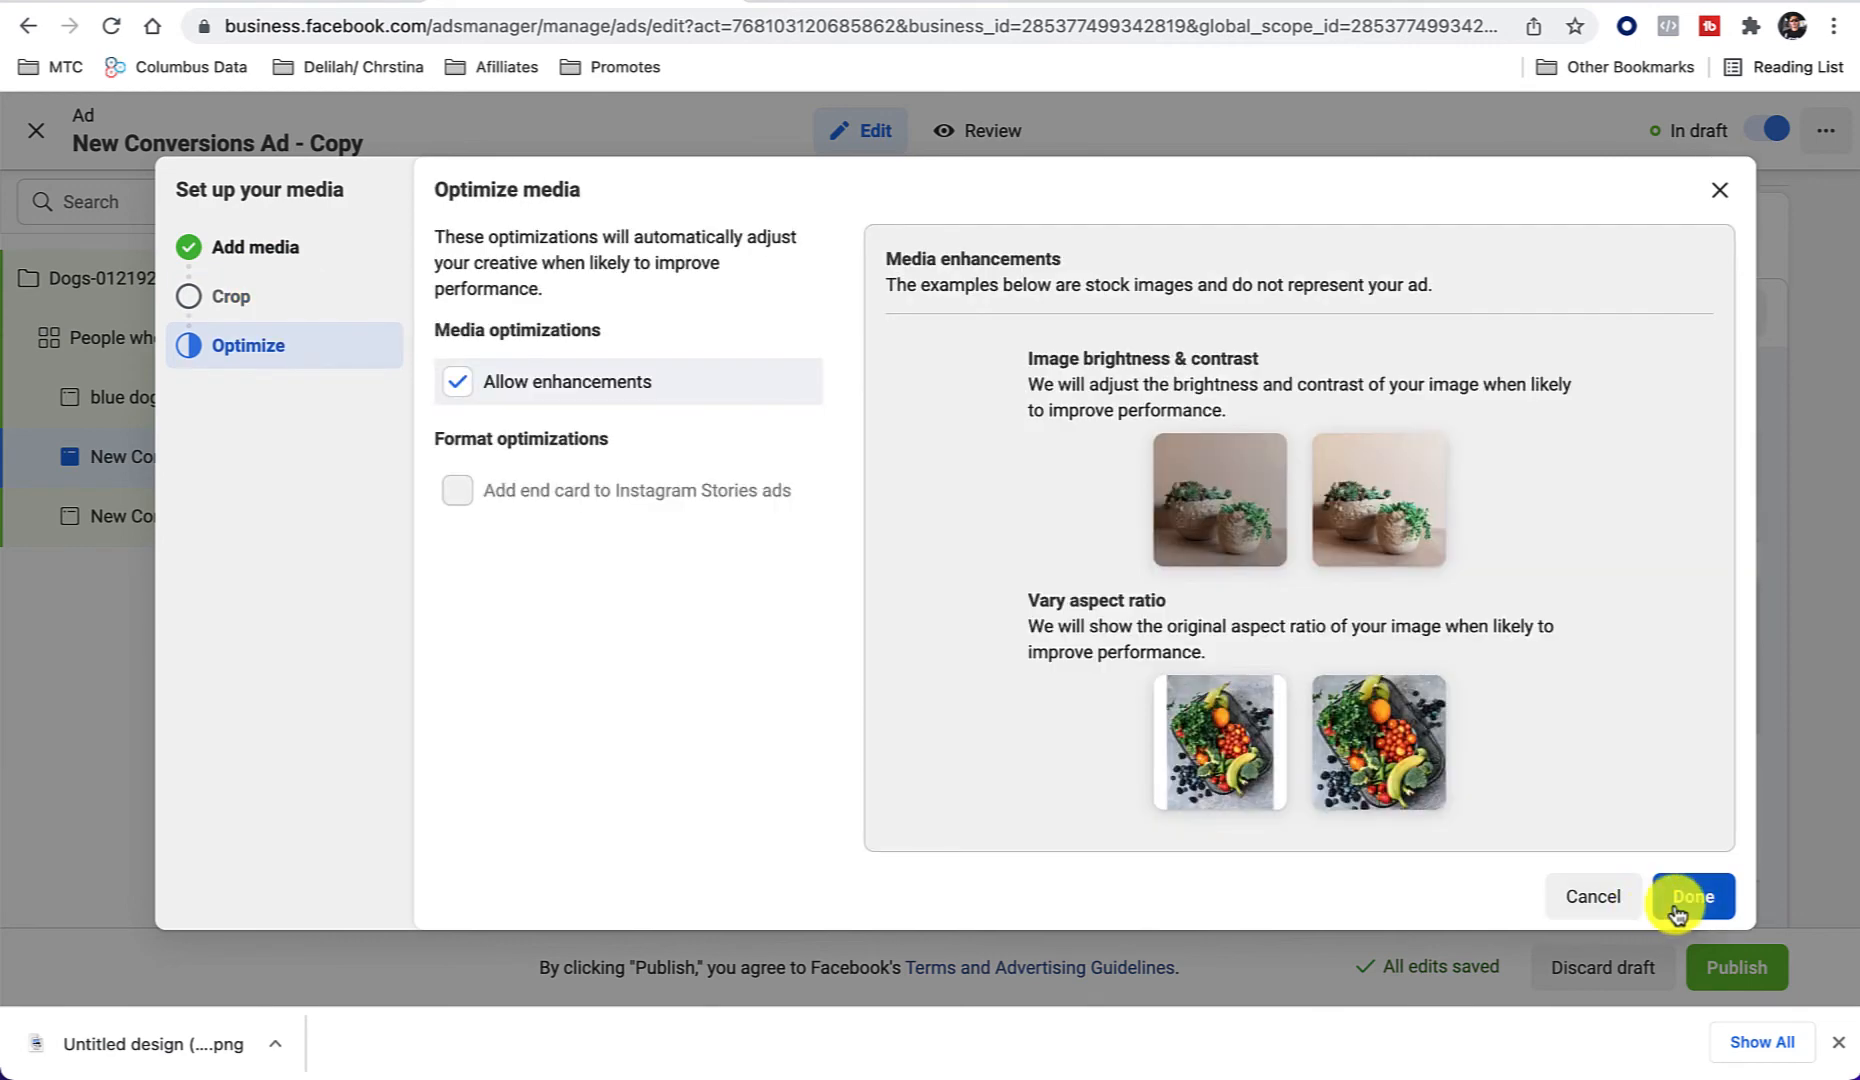
left_click(1673, 897)
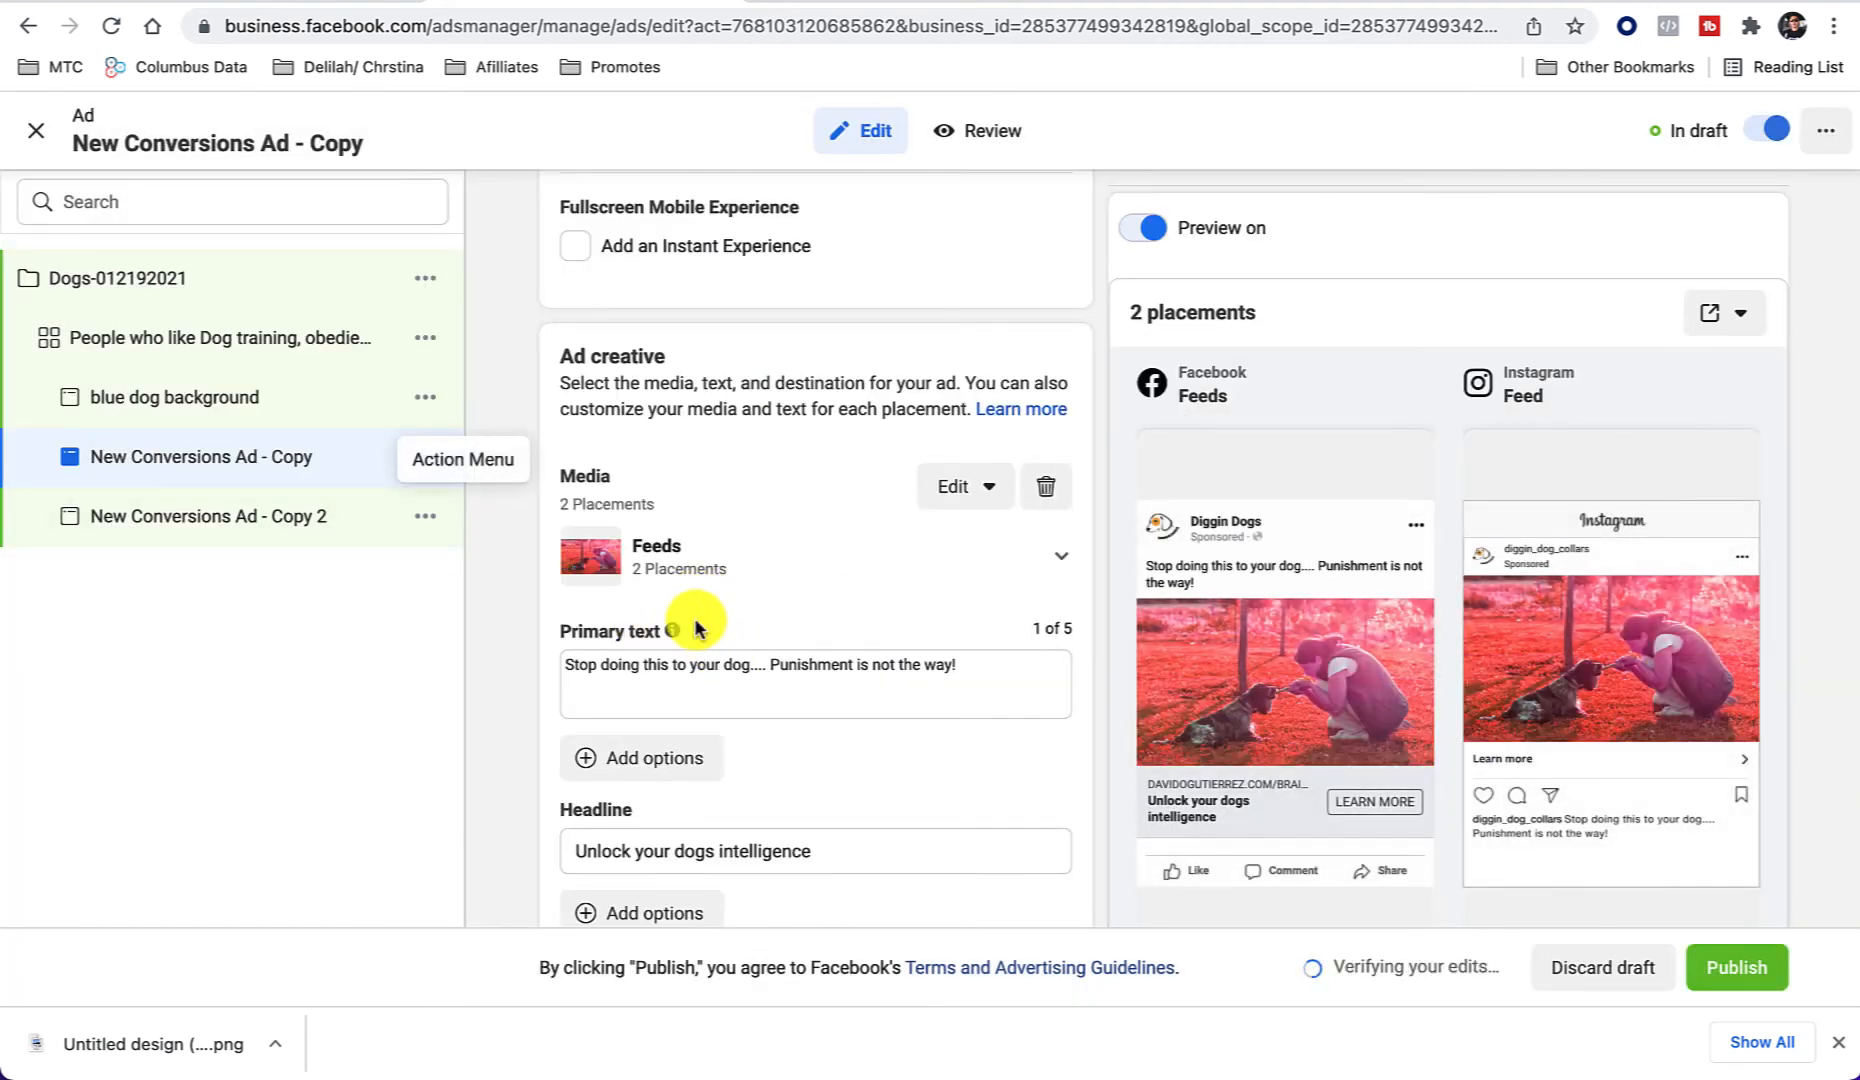
Step: Rename the first ad copy as "red dog background"
scroll(690, 620, "down", 1)
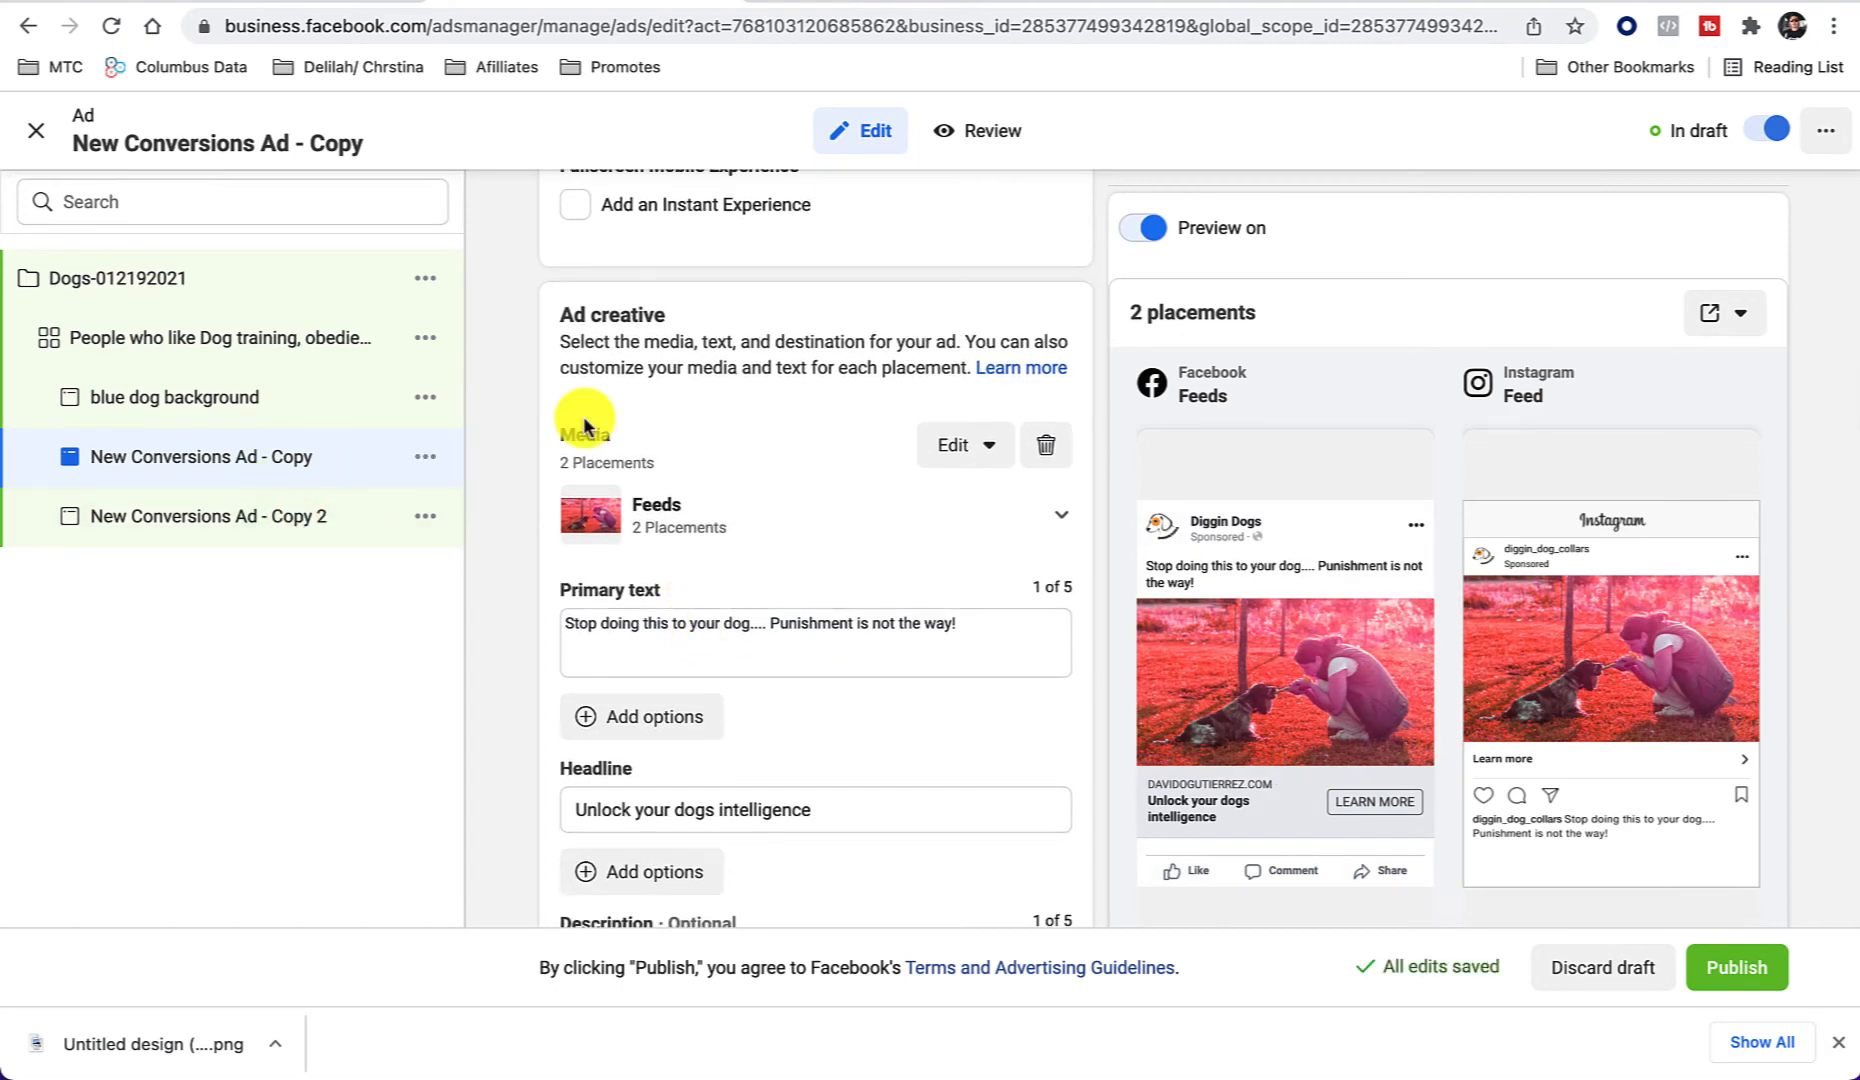
scroll(583, 416, "up", 10)
triple_click(705, 240)
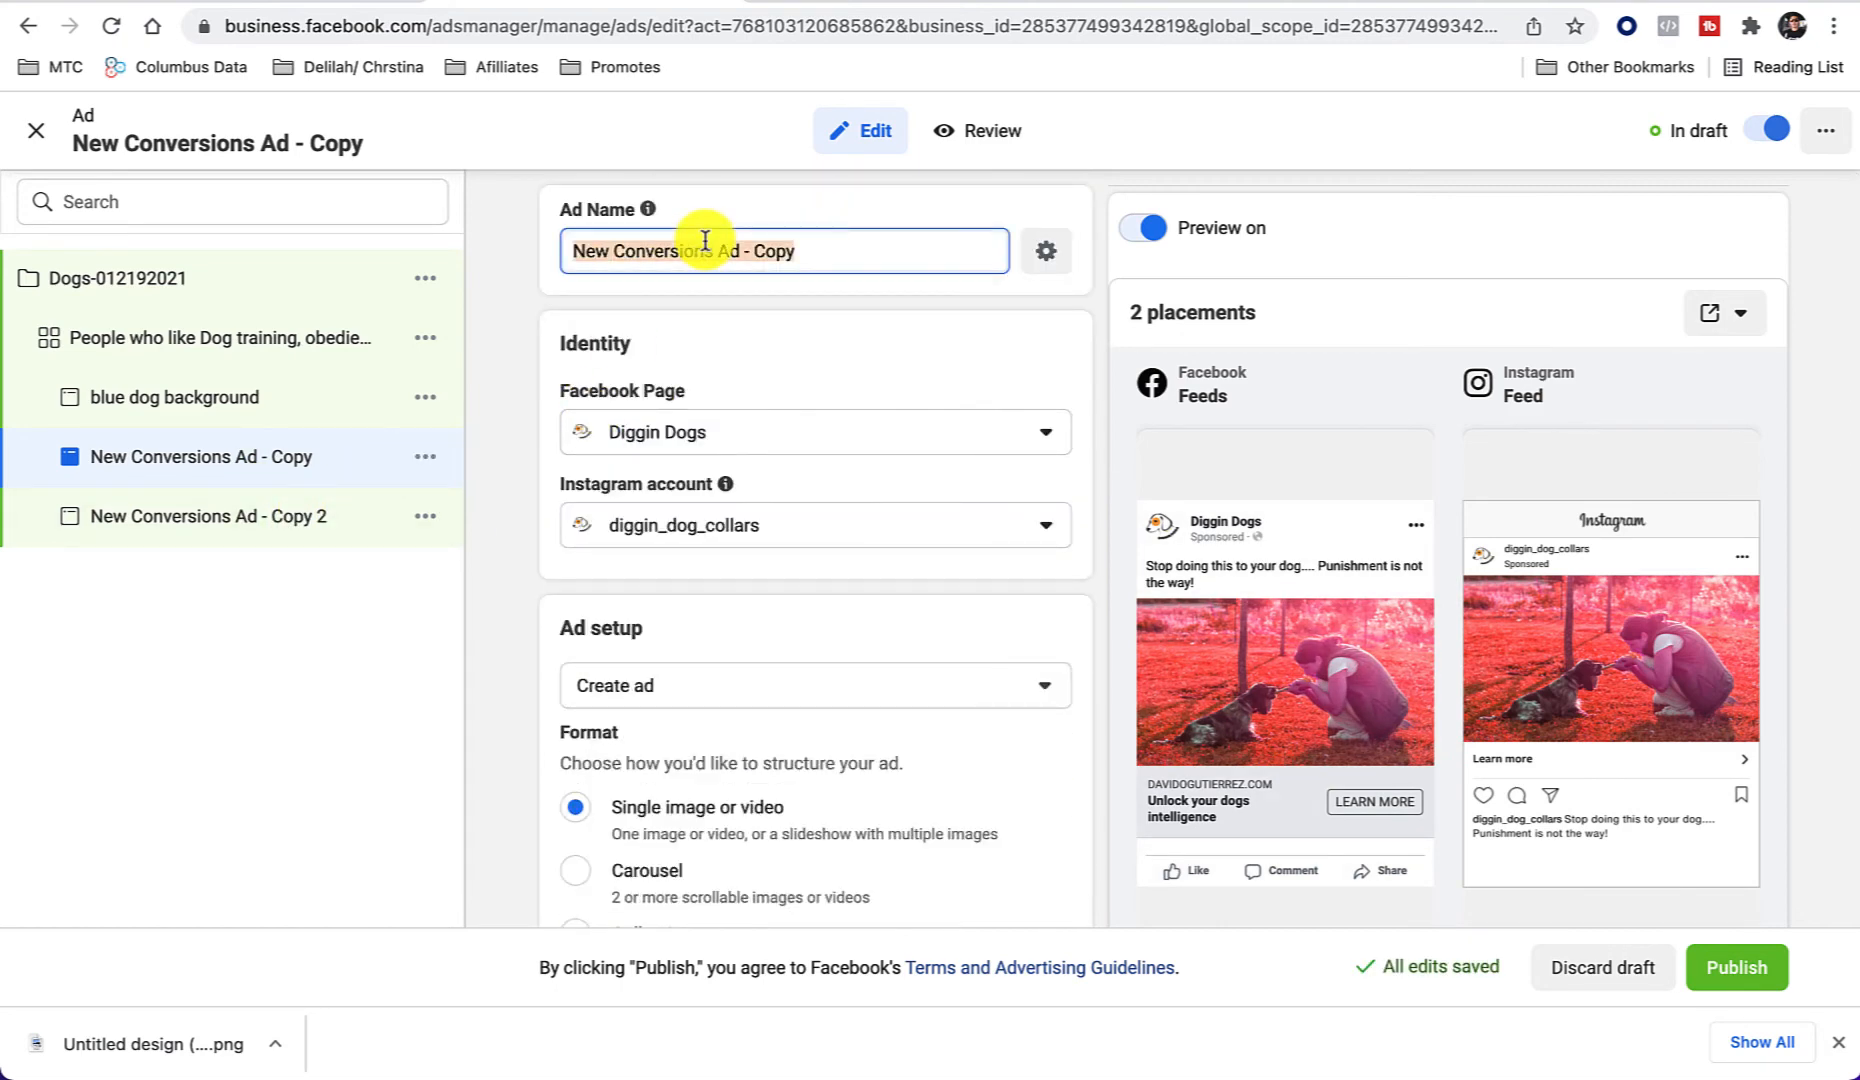
type("red dog background")
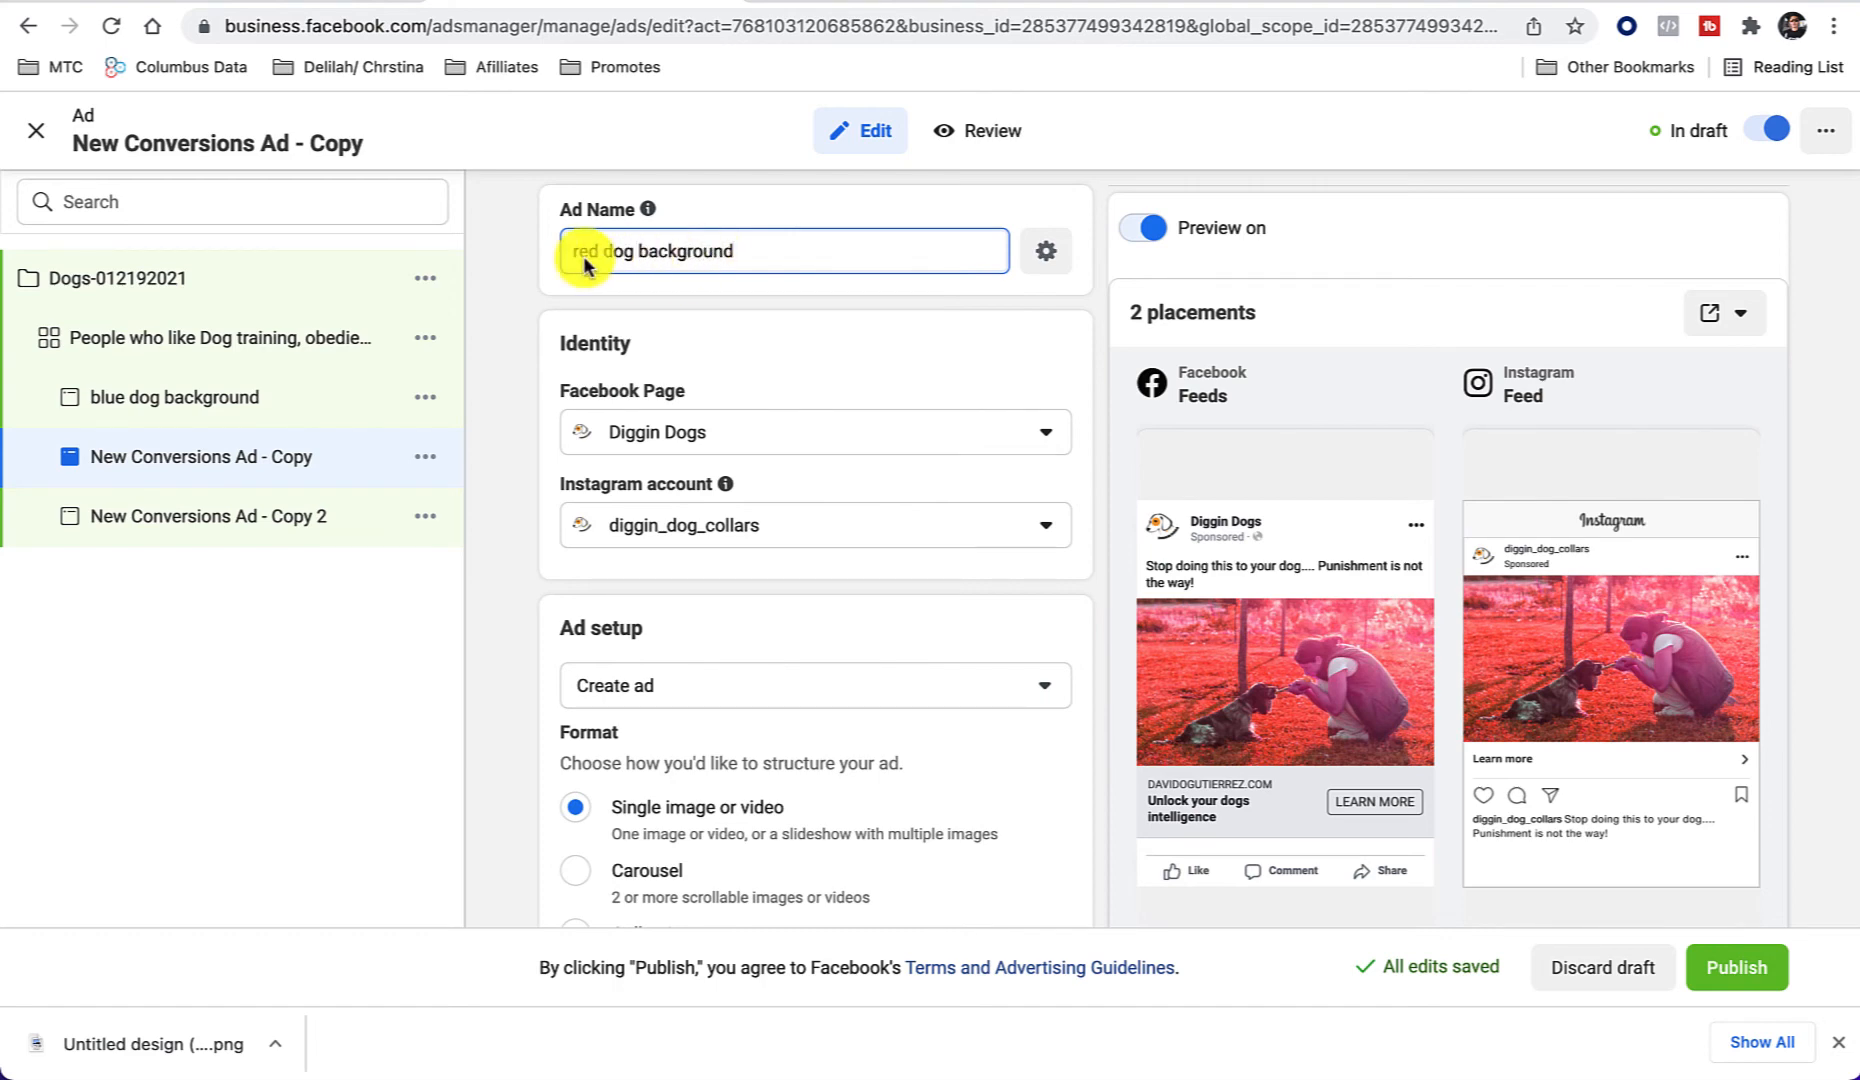
left_click(505, 282)
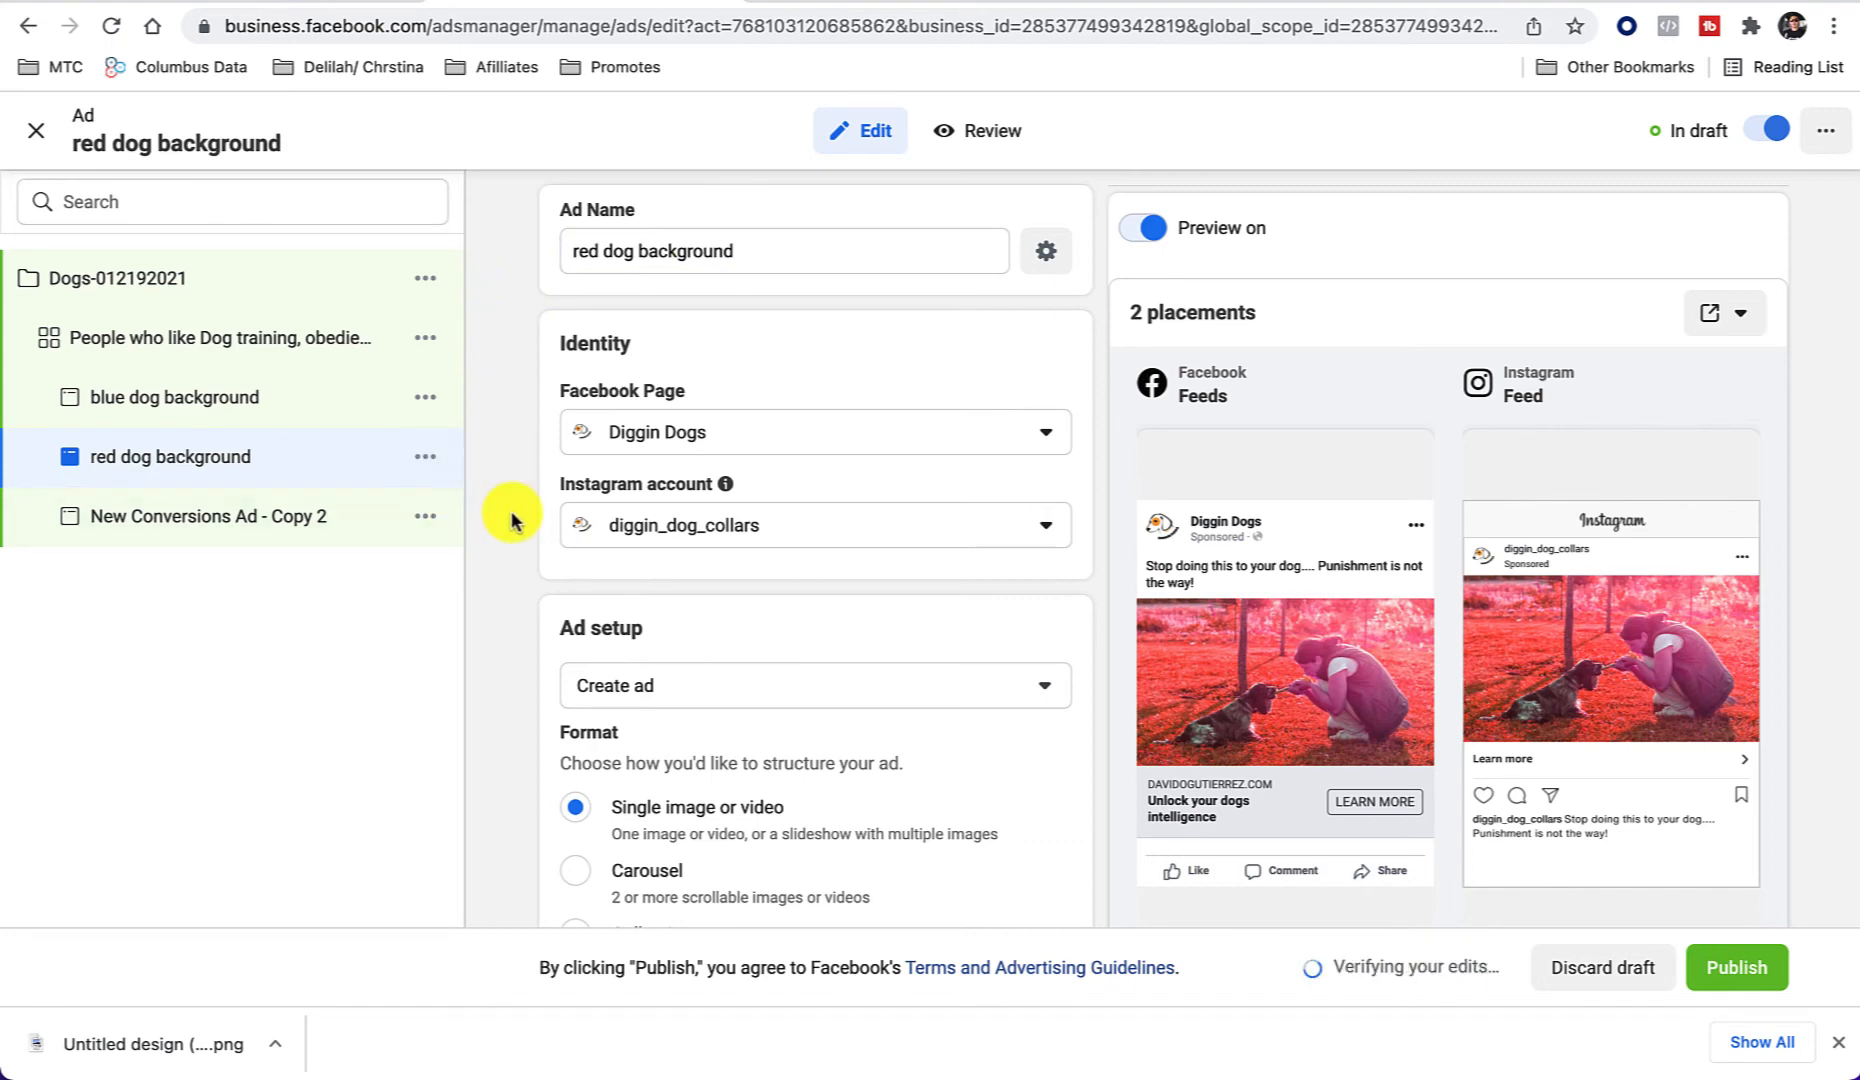
Step: Remove the inherited feed image from the second ad copy, New Conversions Ad - Copy 2
left_click(333, 530)
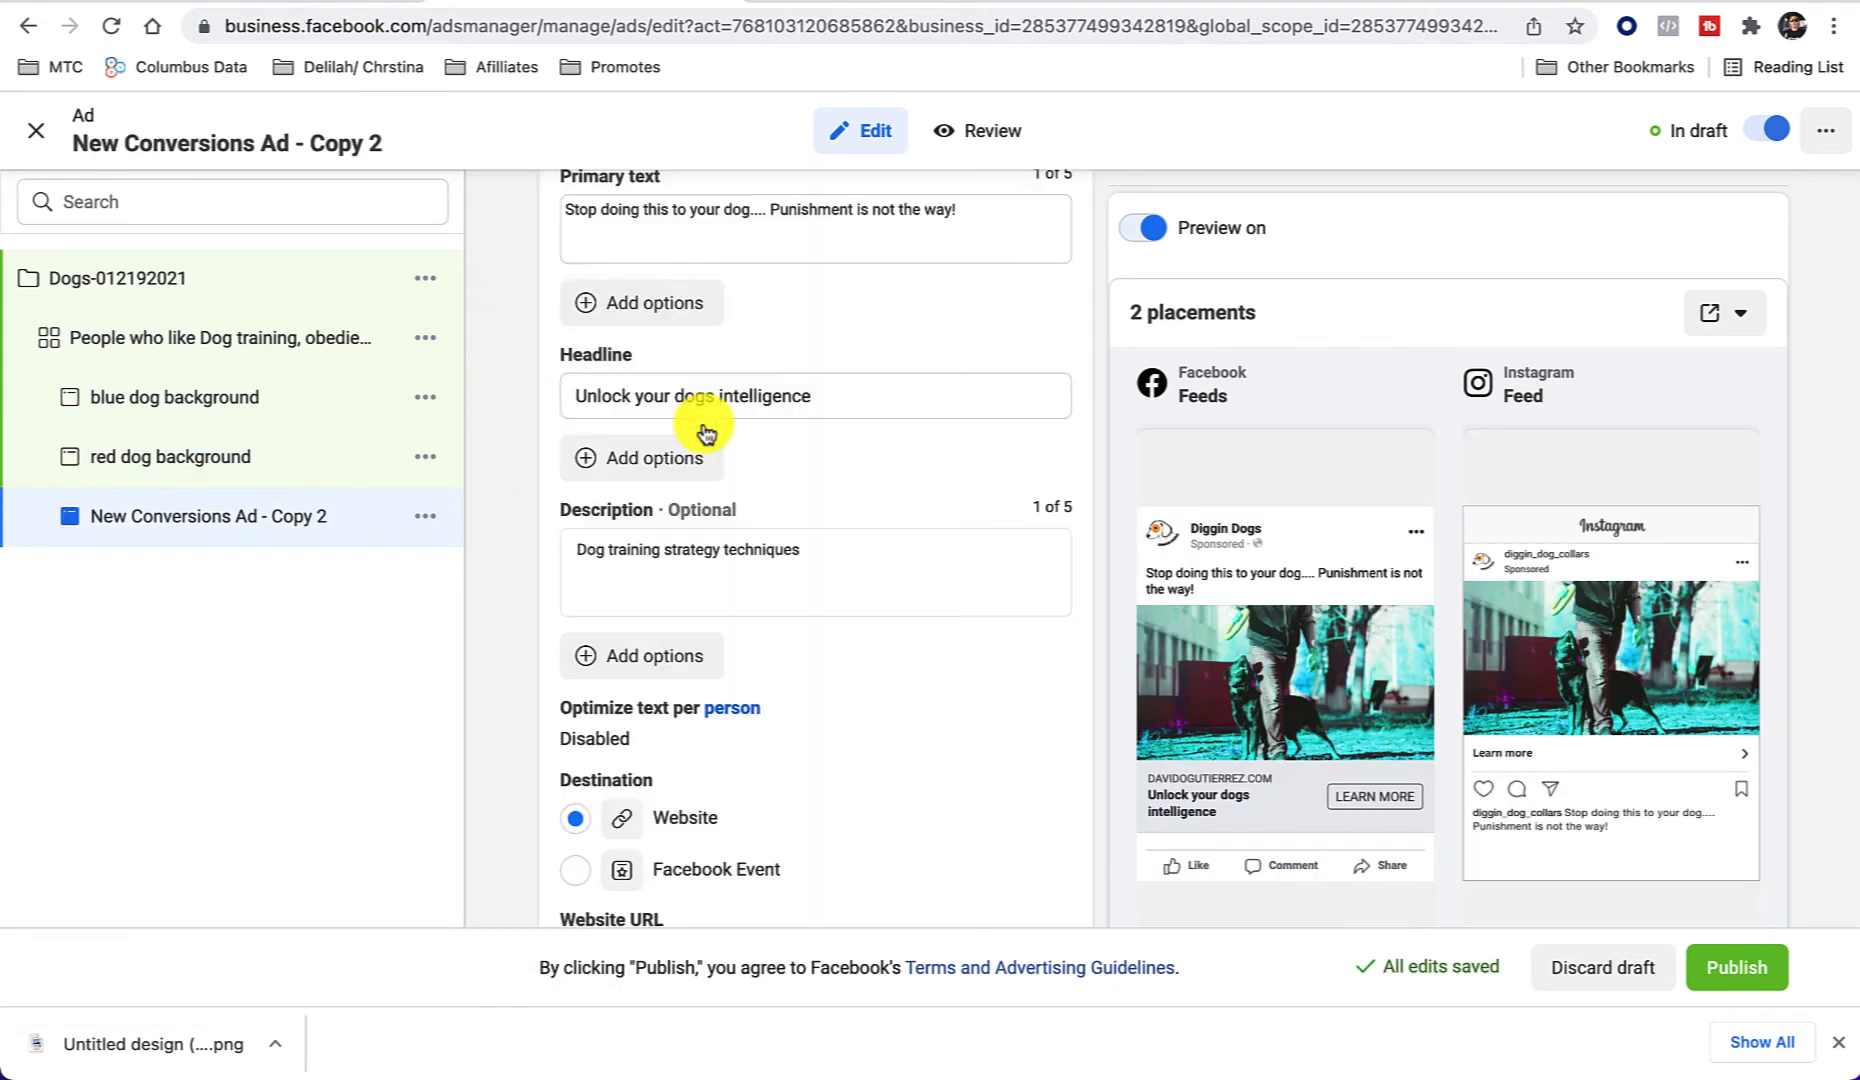
scroll(704, 428, "down", 3)
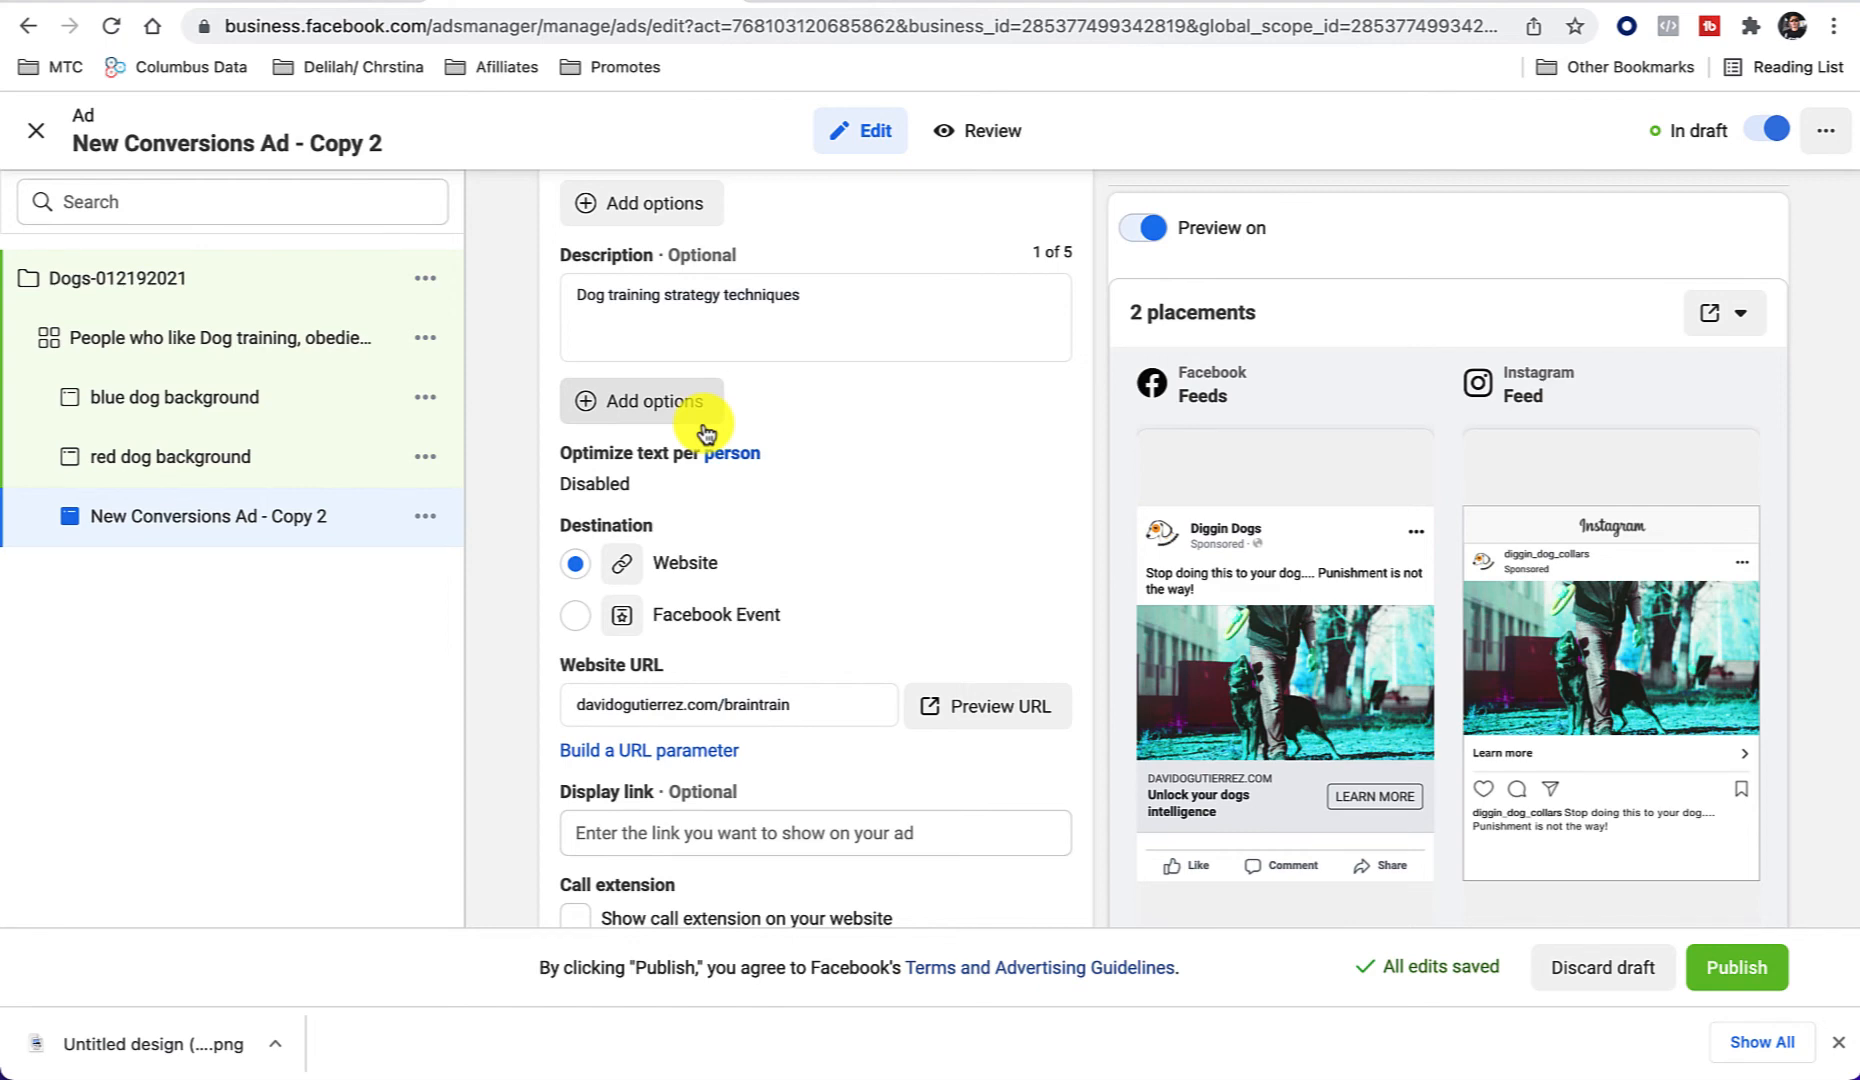
scroll(735, 595, "up", 5)
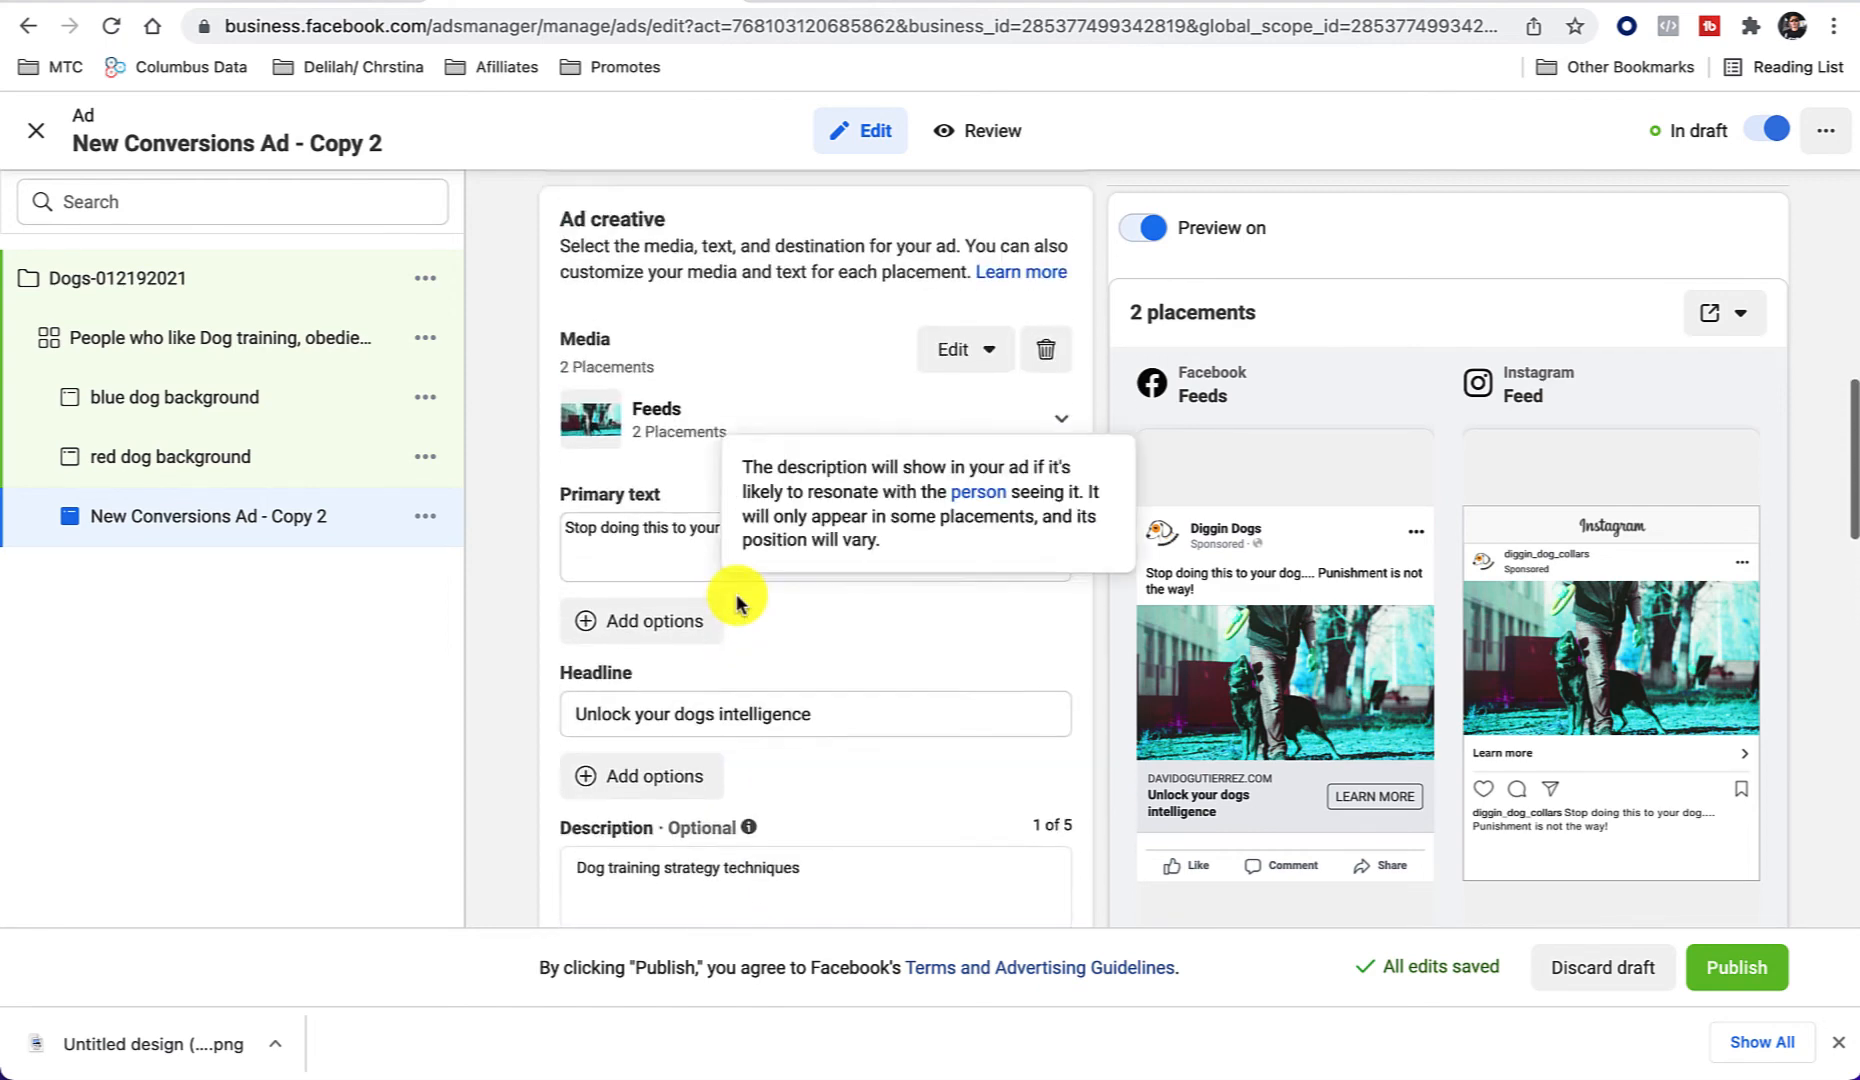
left_click(1007, 353)
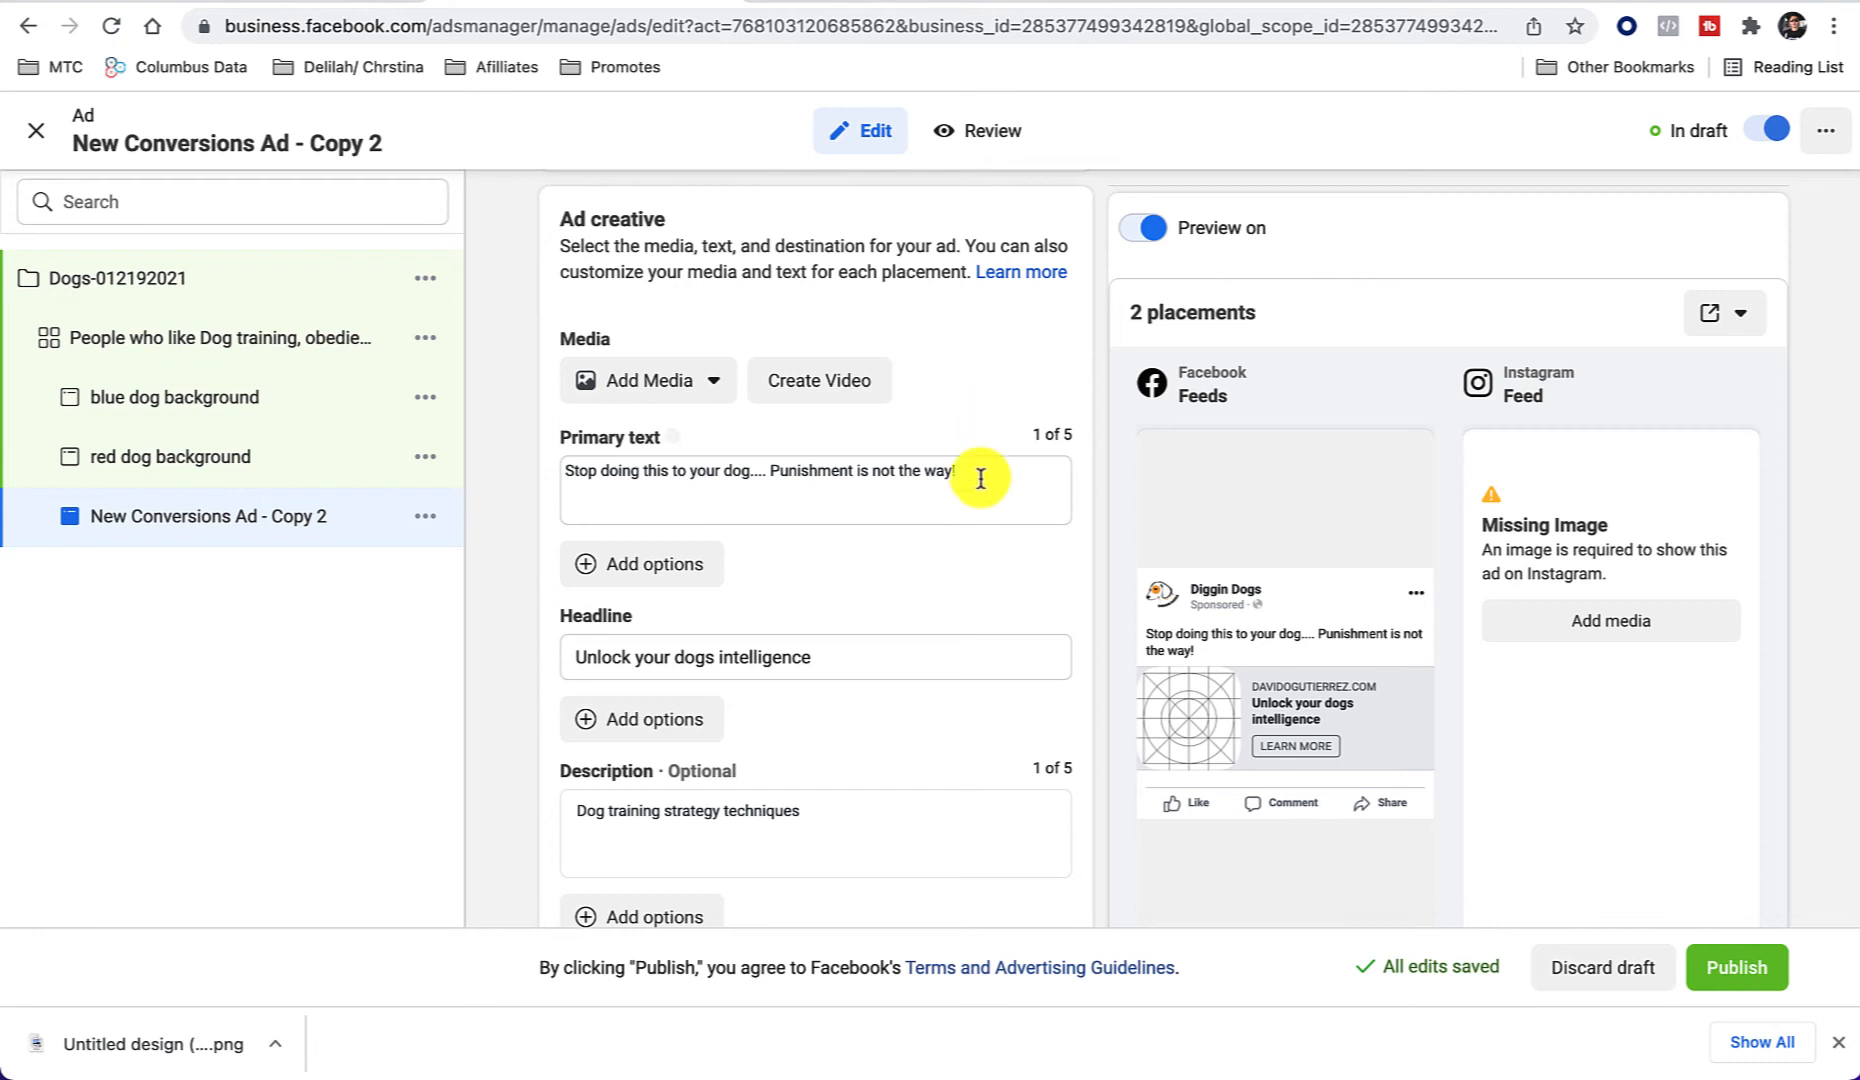
scroll(965, 510, "down", 4)
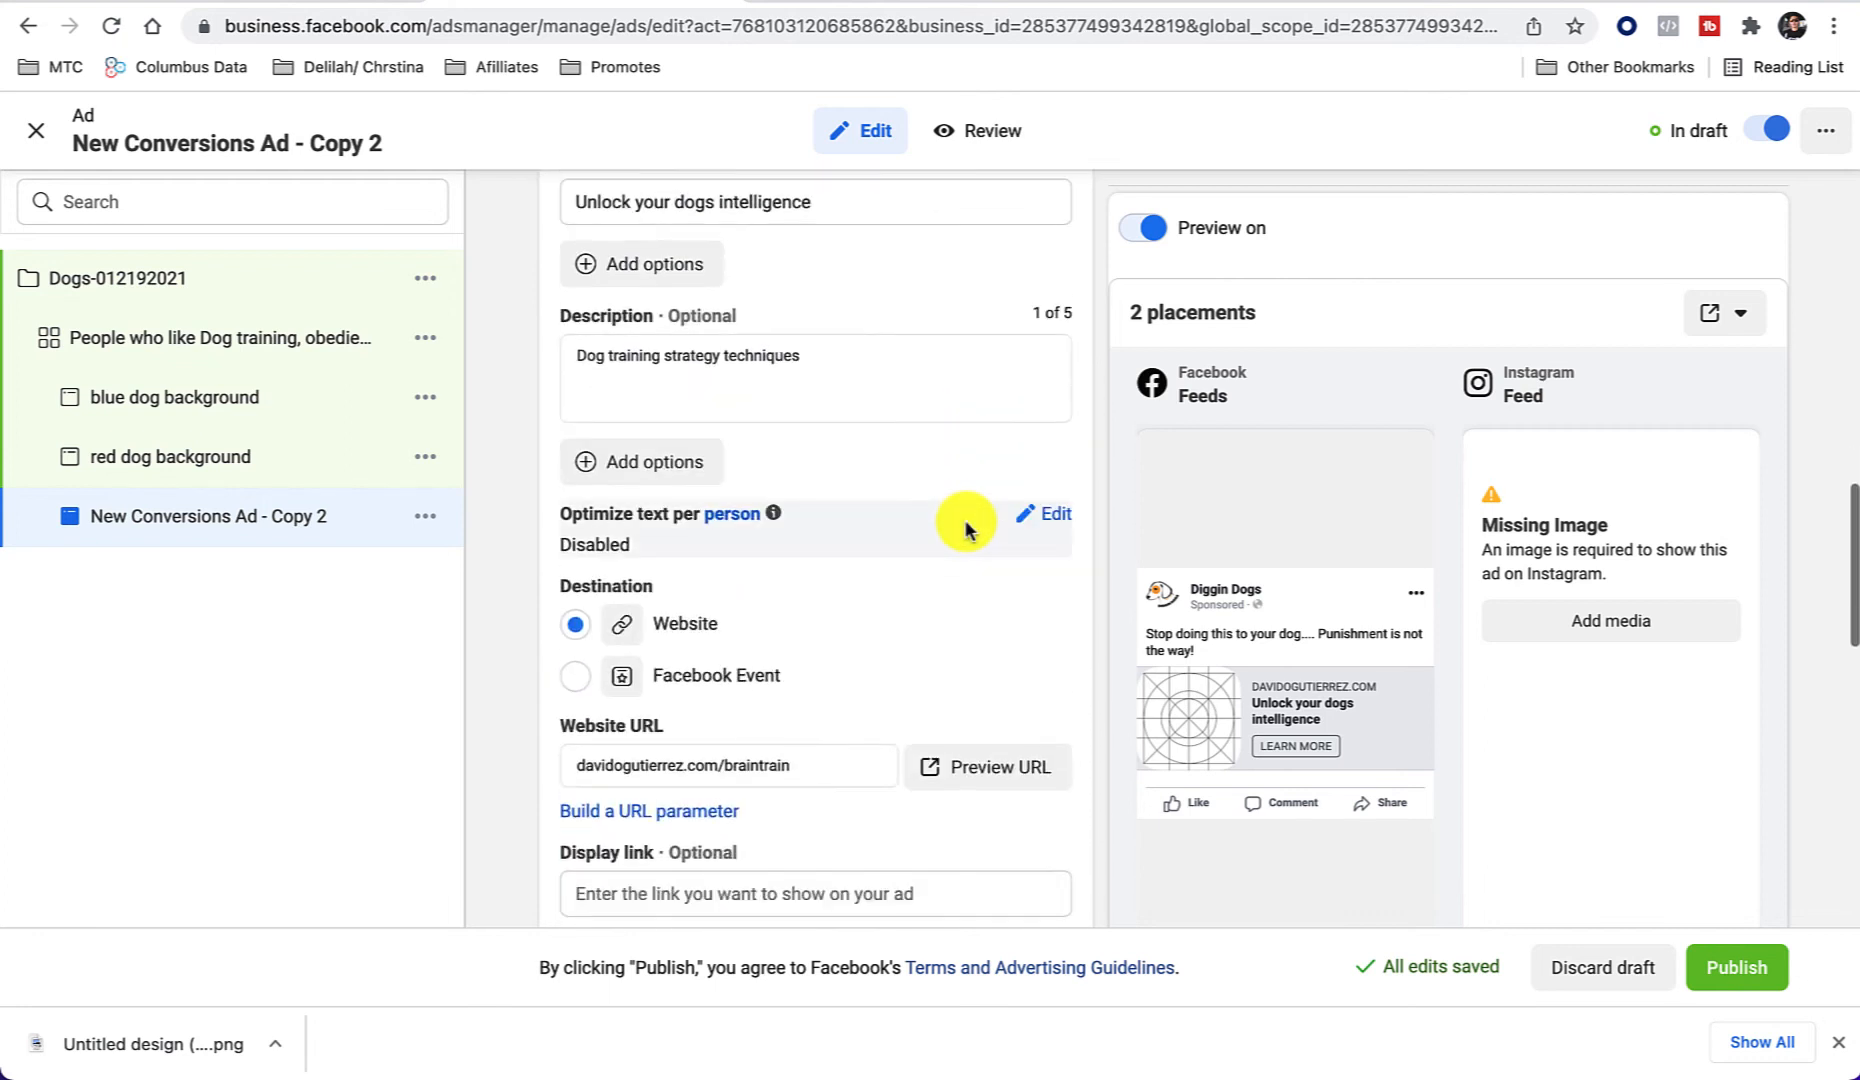
Step: Upload "Untitled design (38).png" from the Downloads folder as the second ad copy's image, using the recommended 1:1 feed crop
scroll(965, 523, "up", 4)
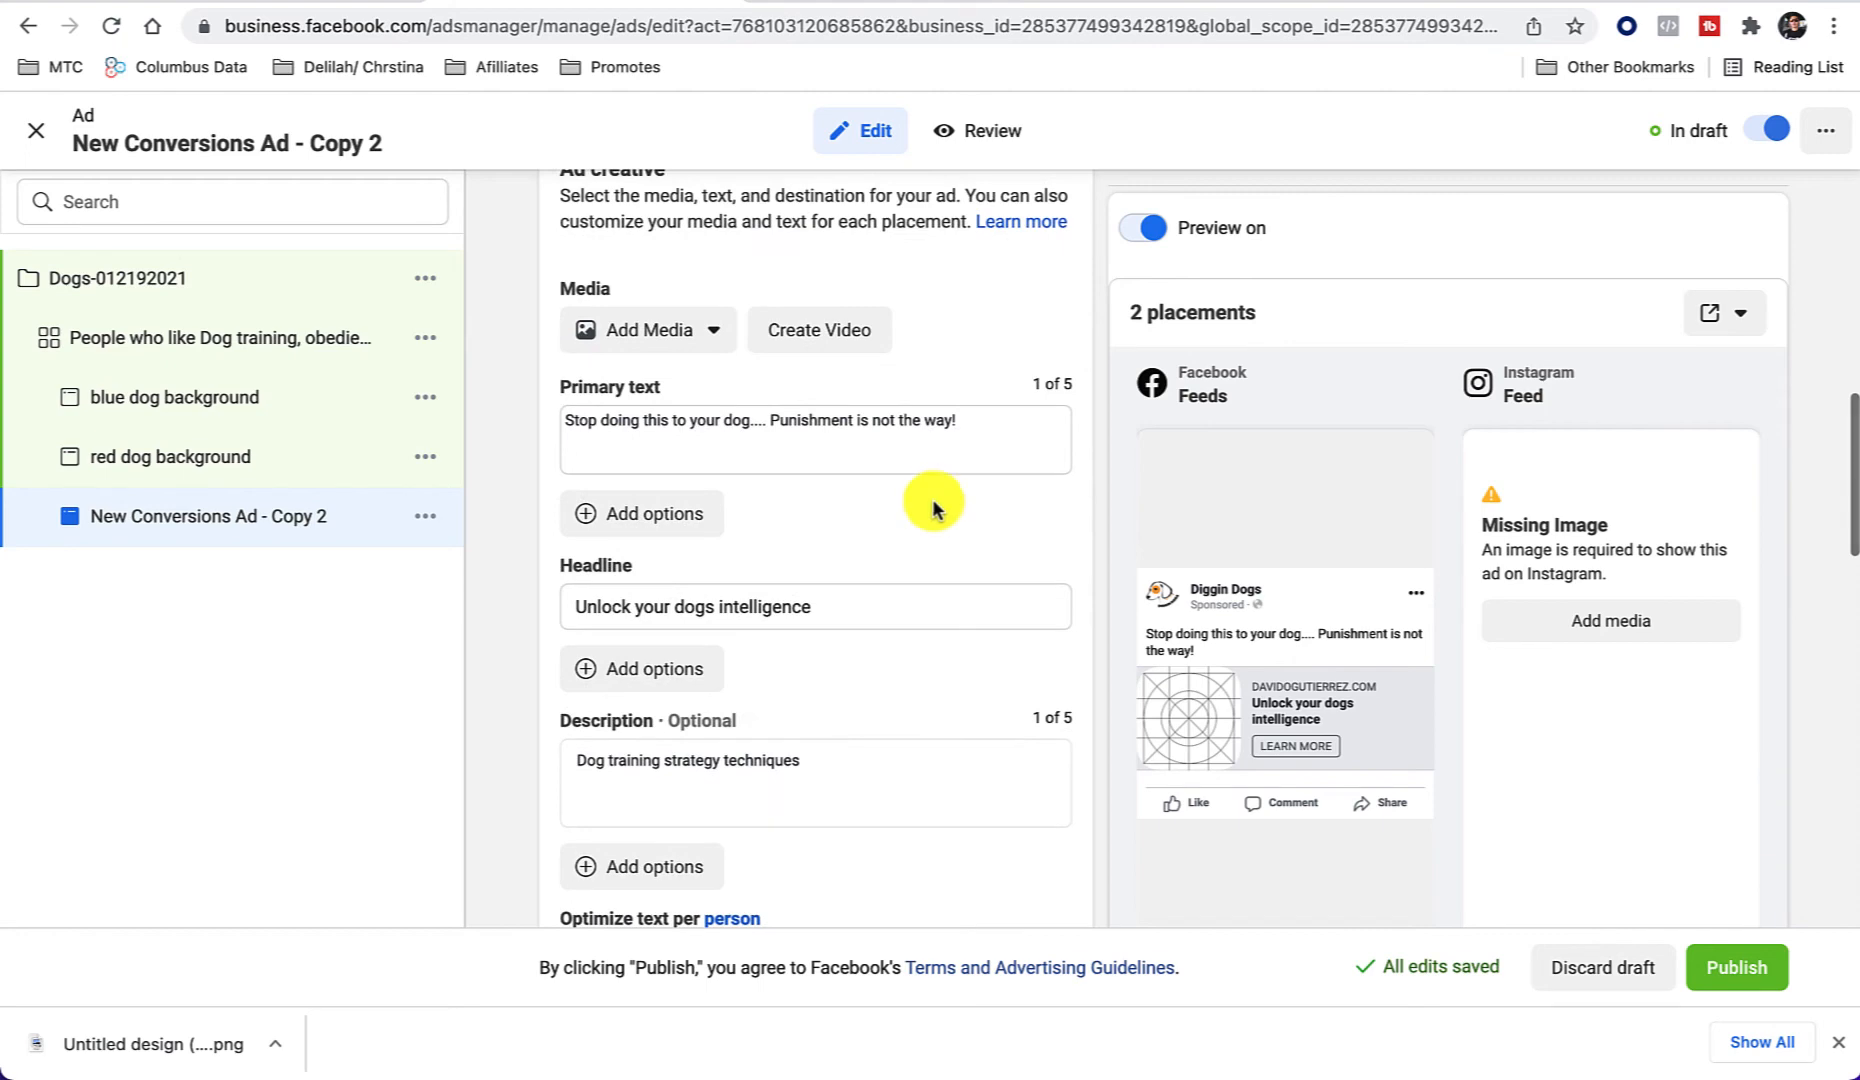
left_click(625, 330)
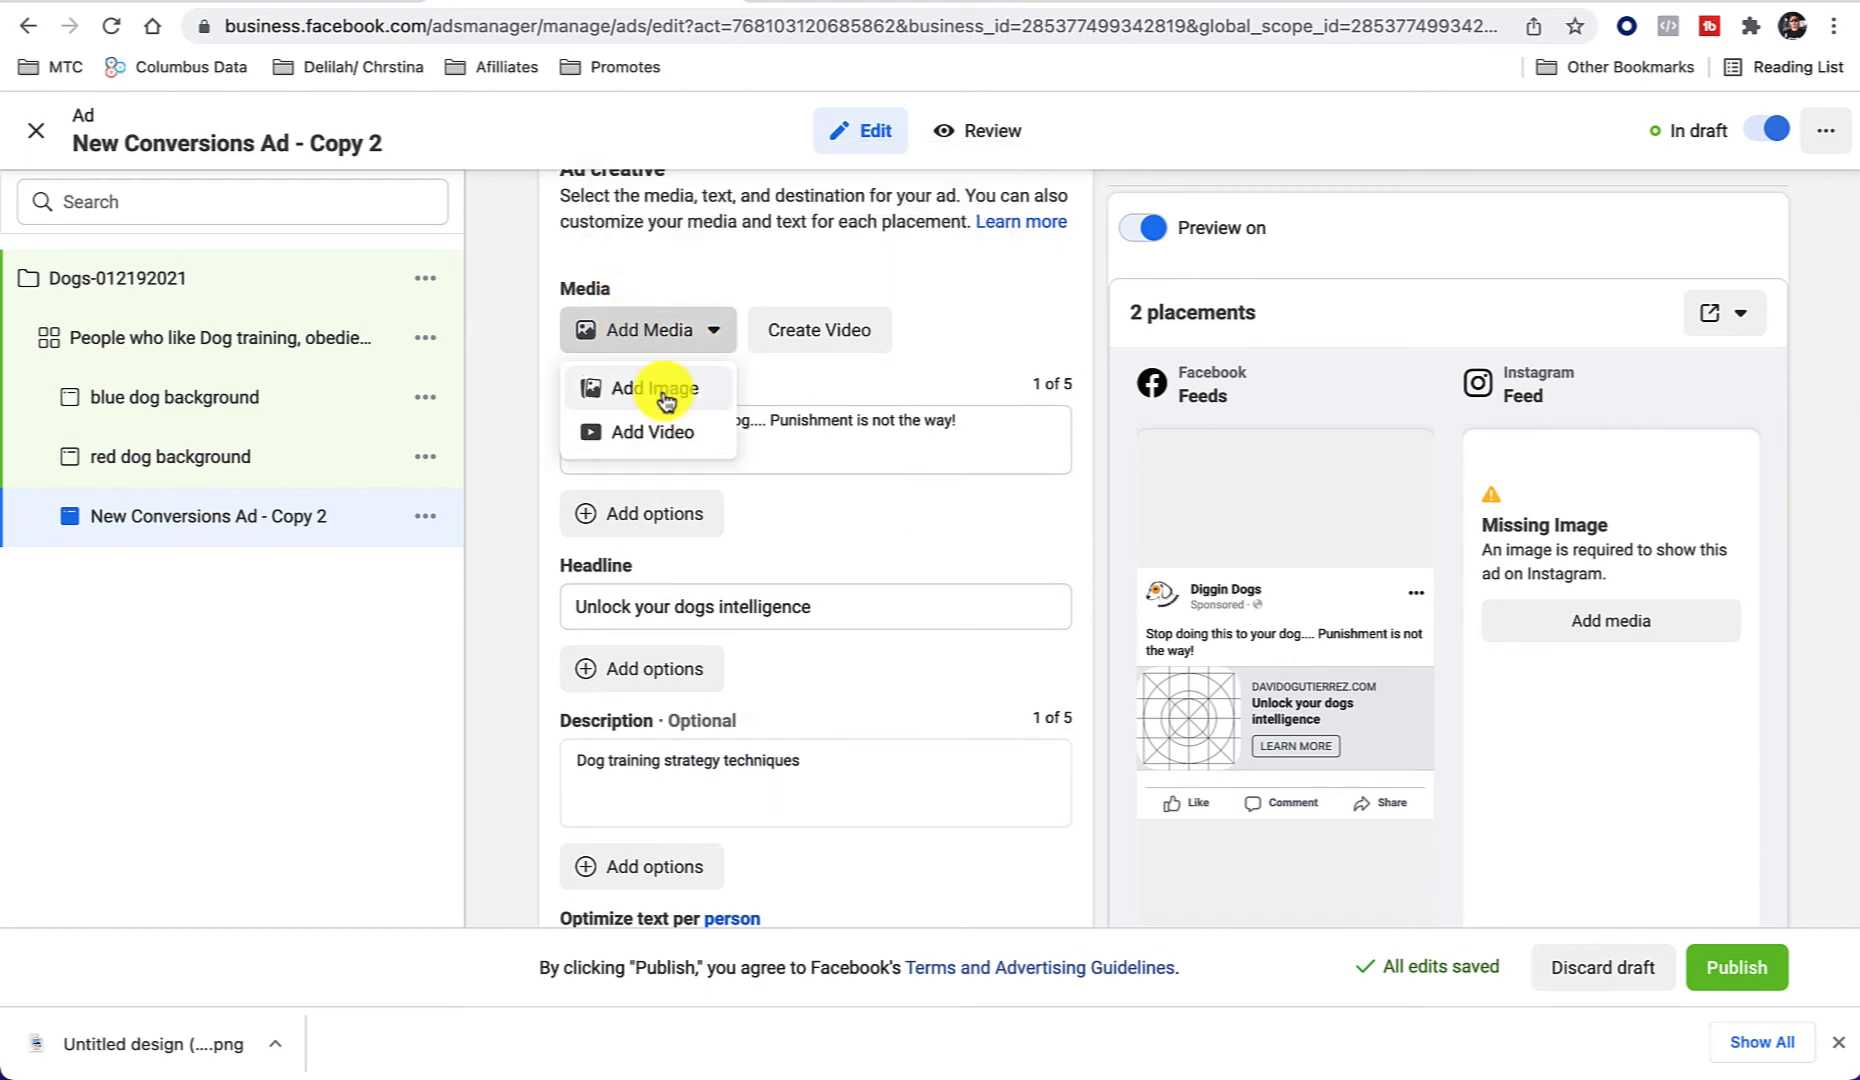
left_click(665, 399)
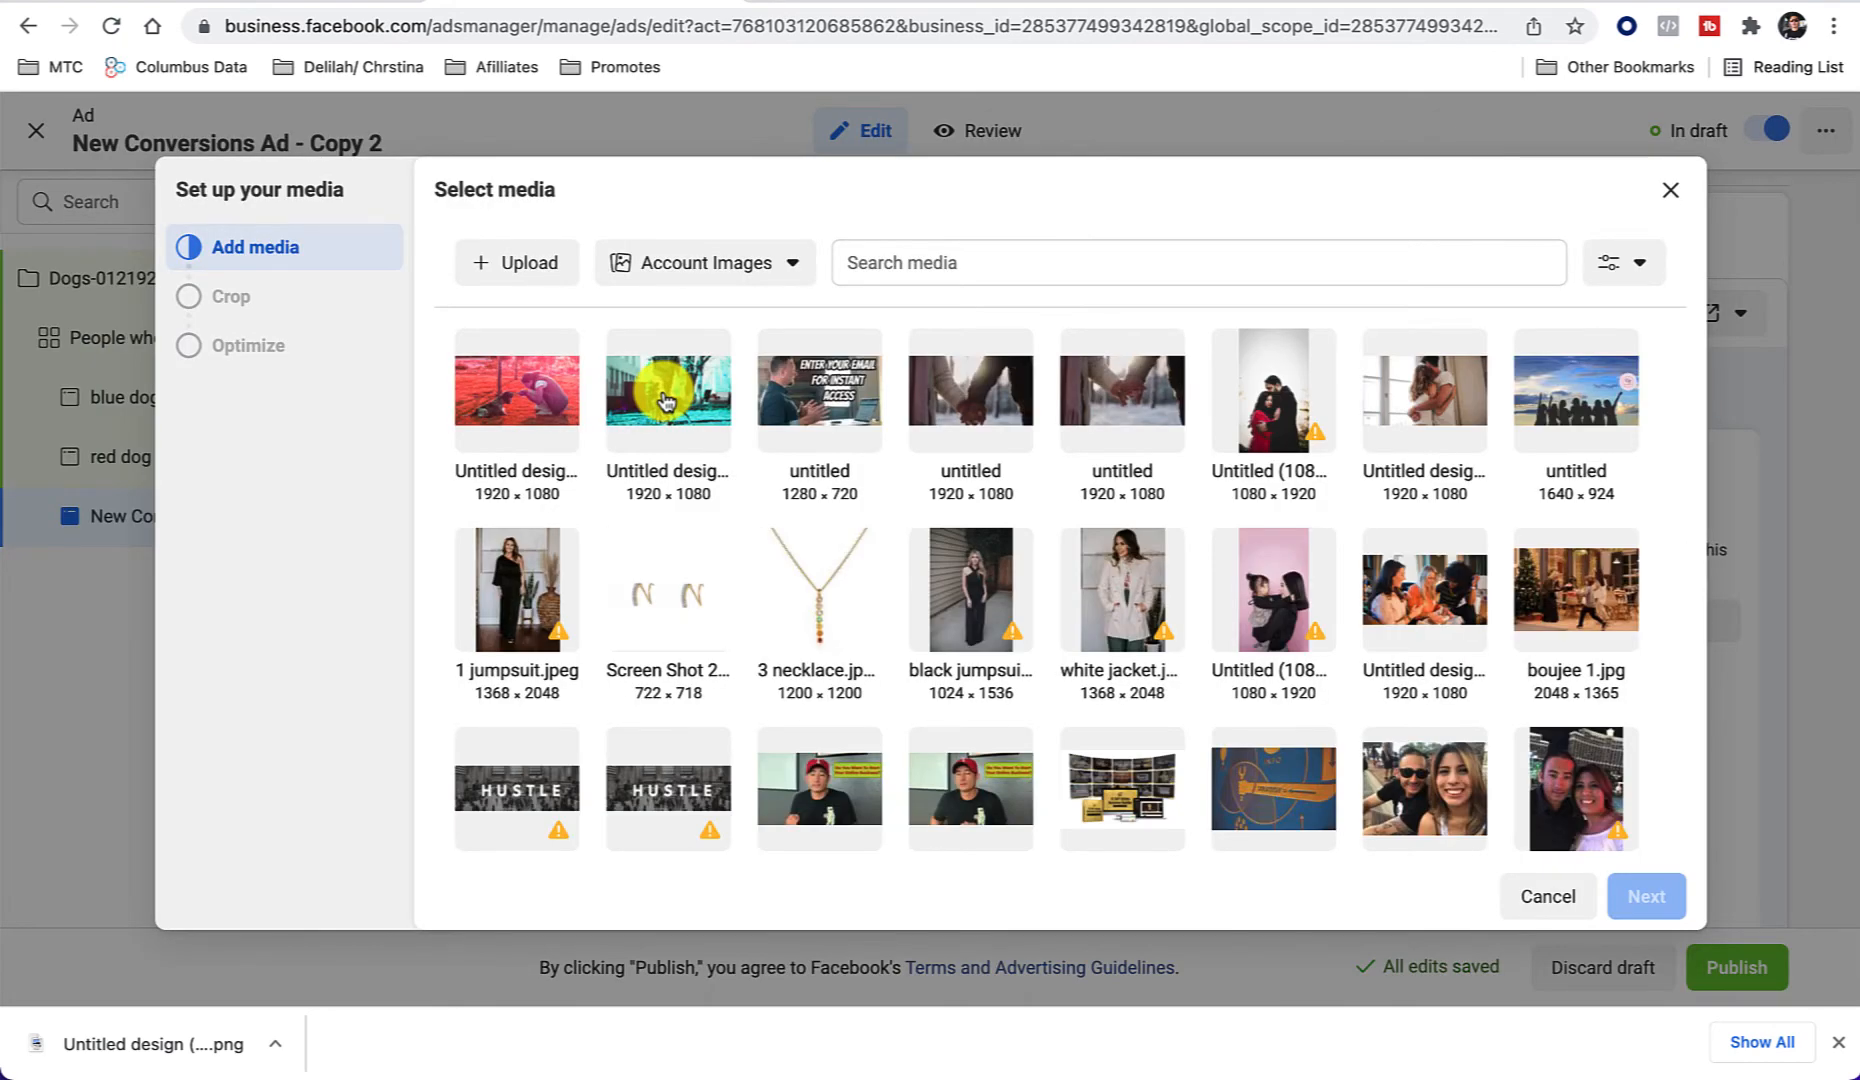
left_click(516, 280)
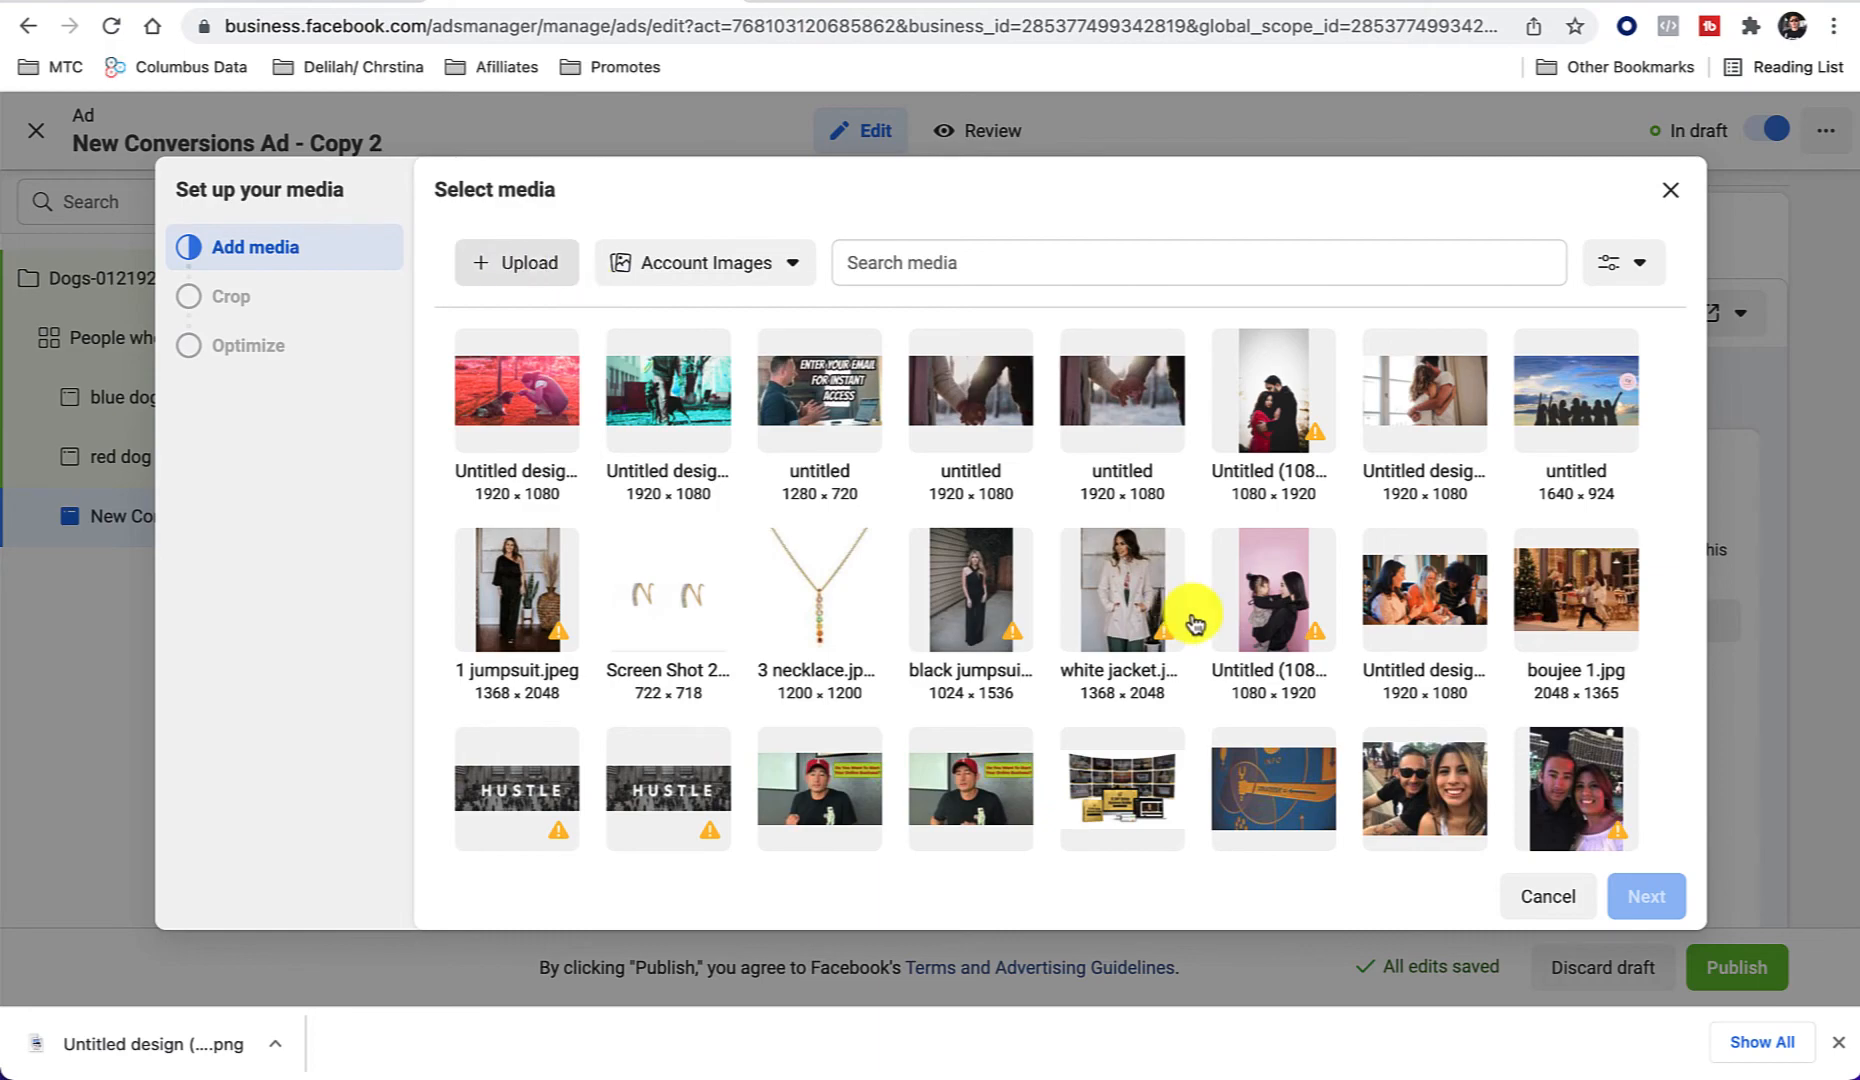
scroll(1198, 649, "down", 15)
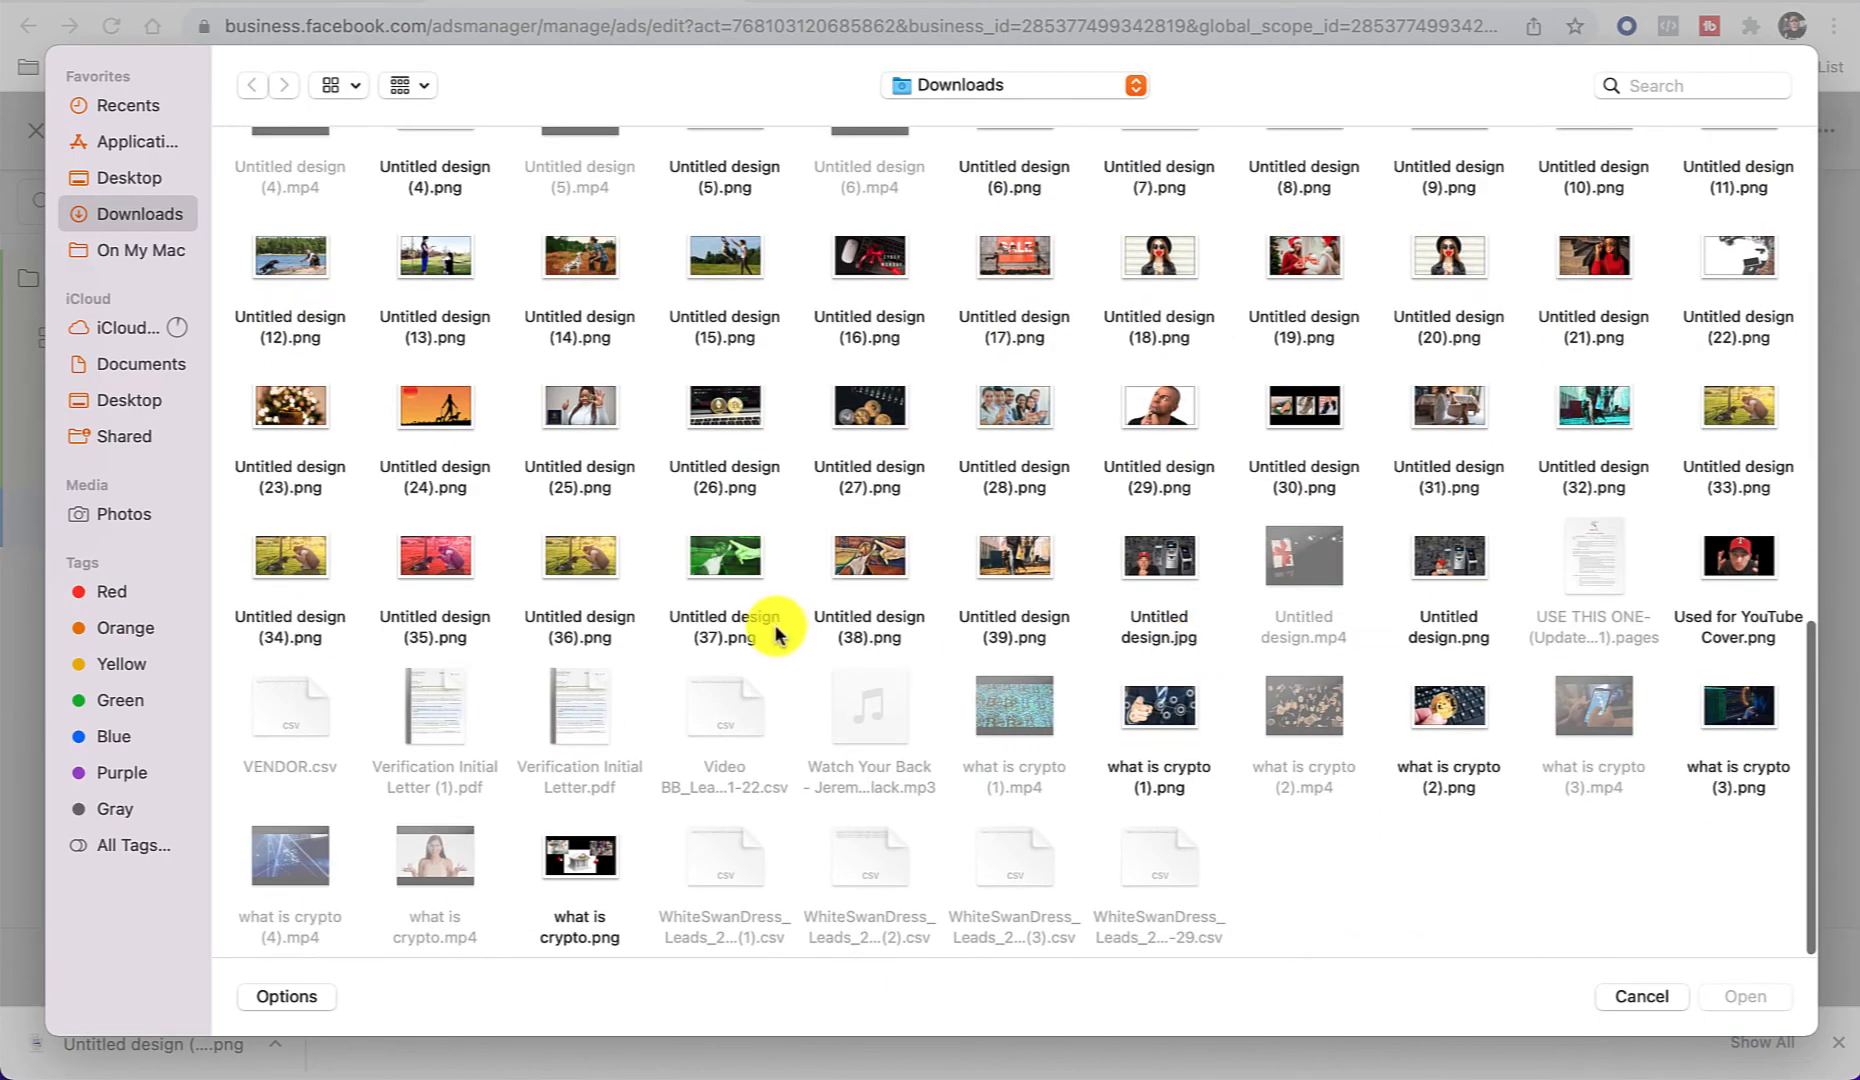
left_click(870, 575)
left_click(1745, 996)
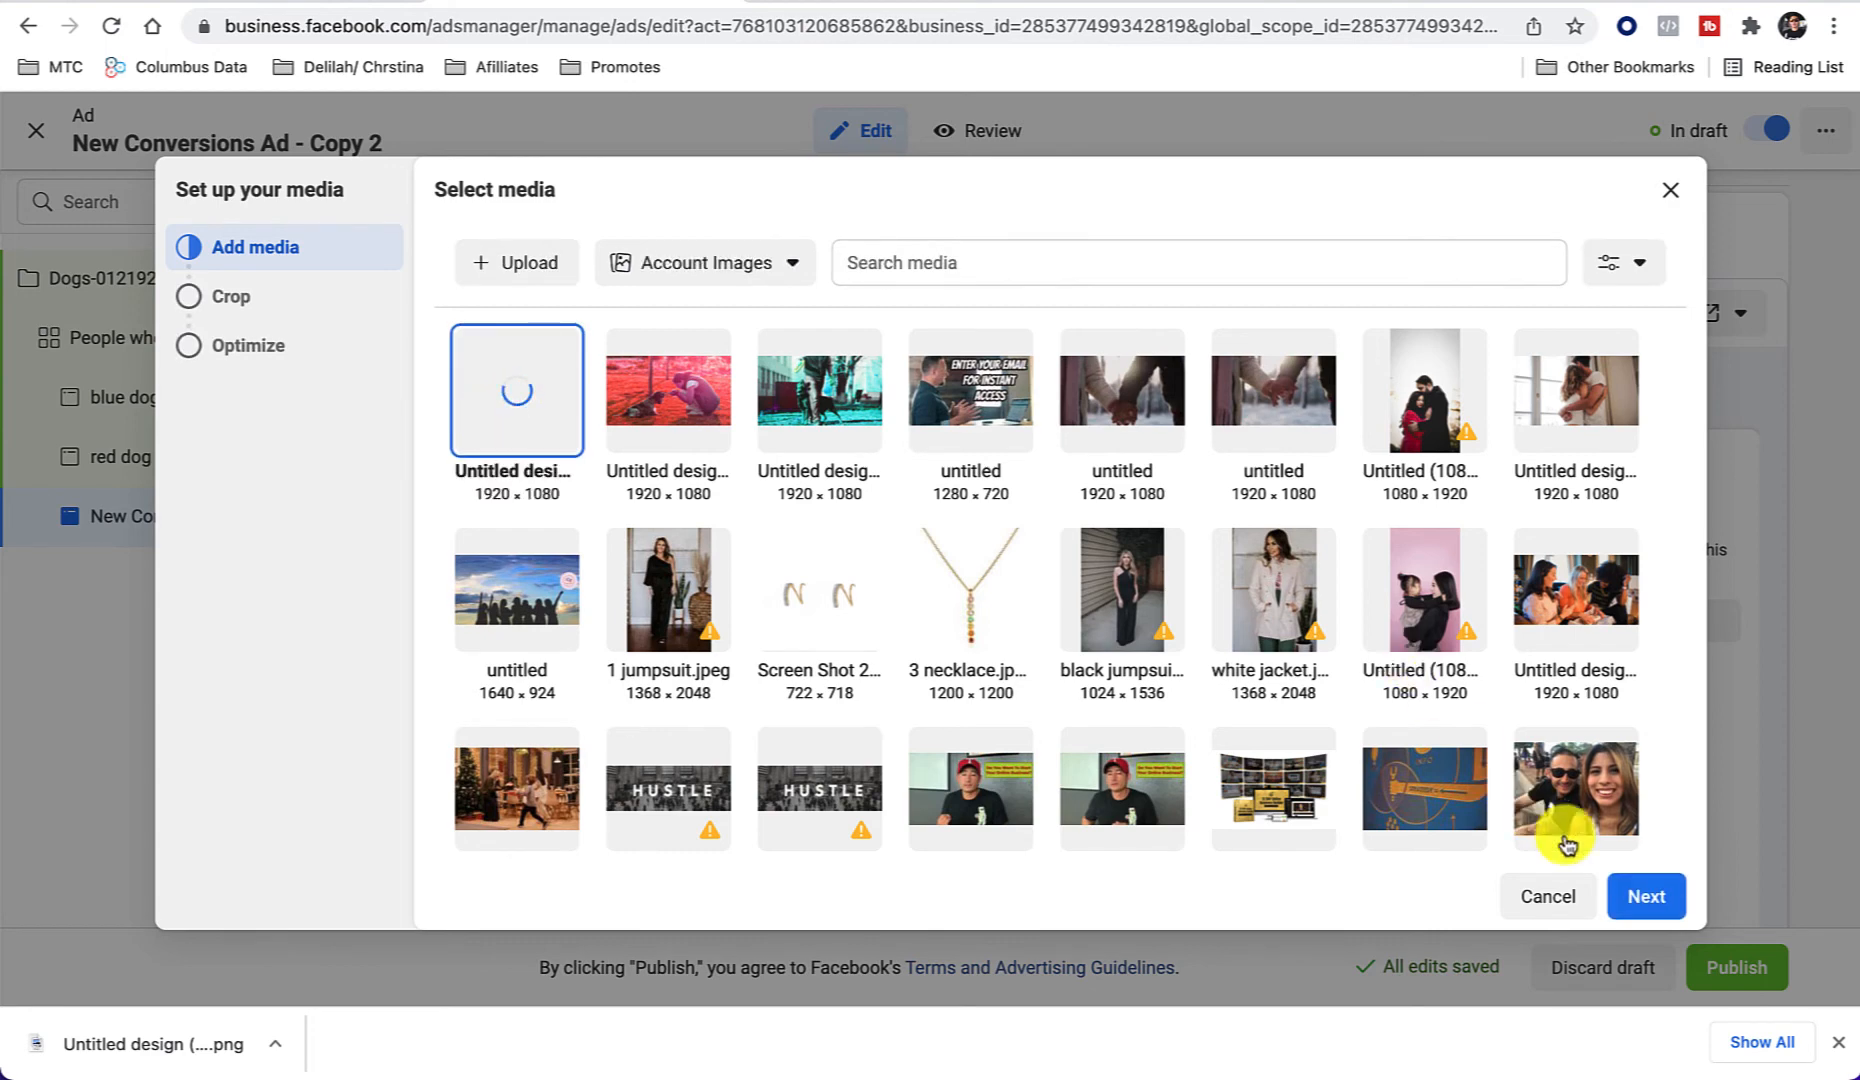
left_click(1648, 896)
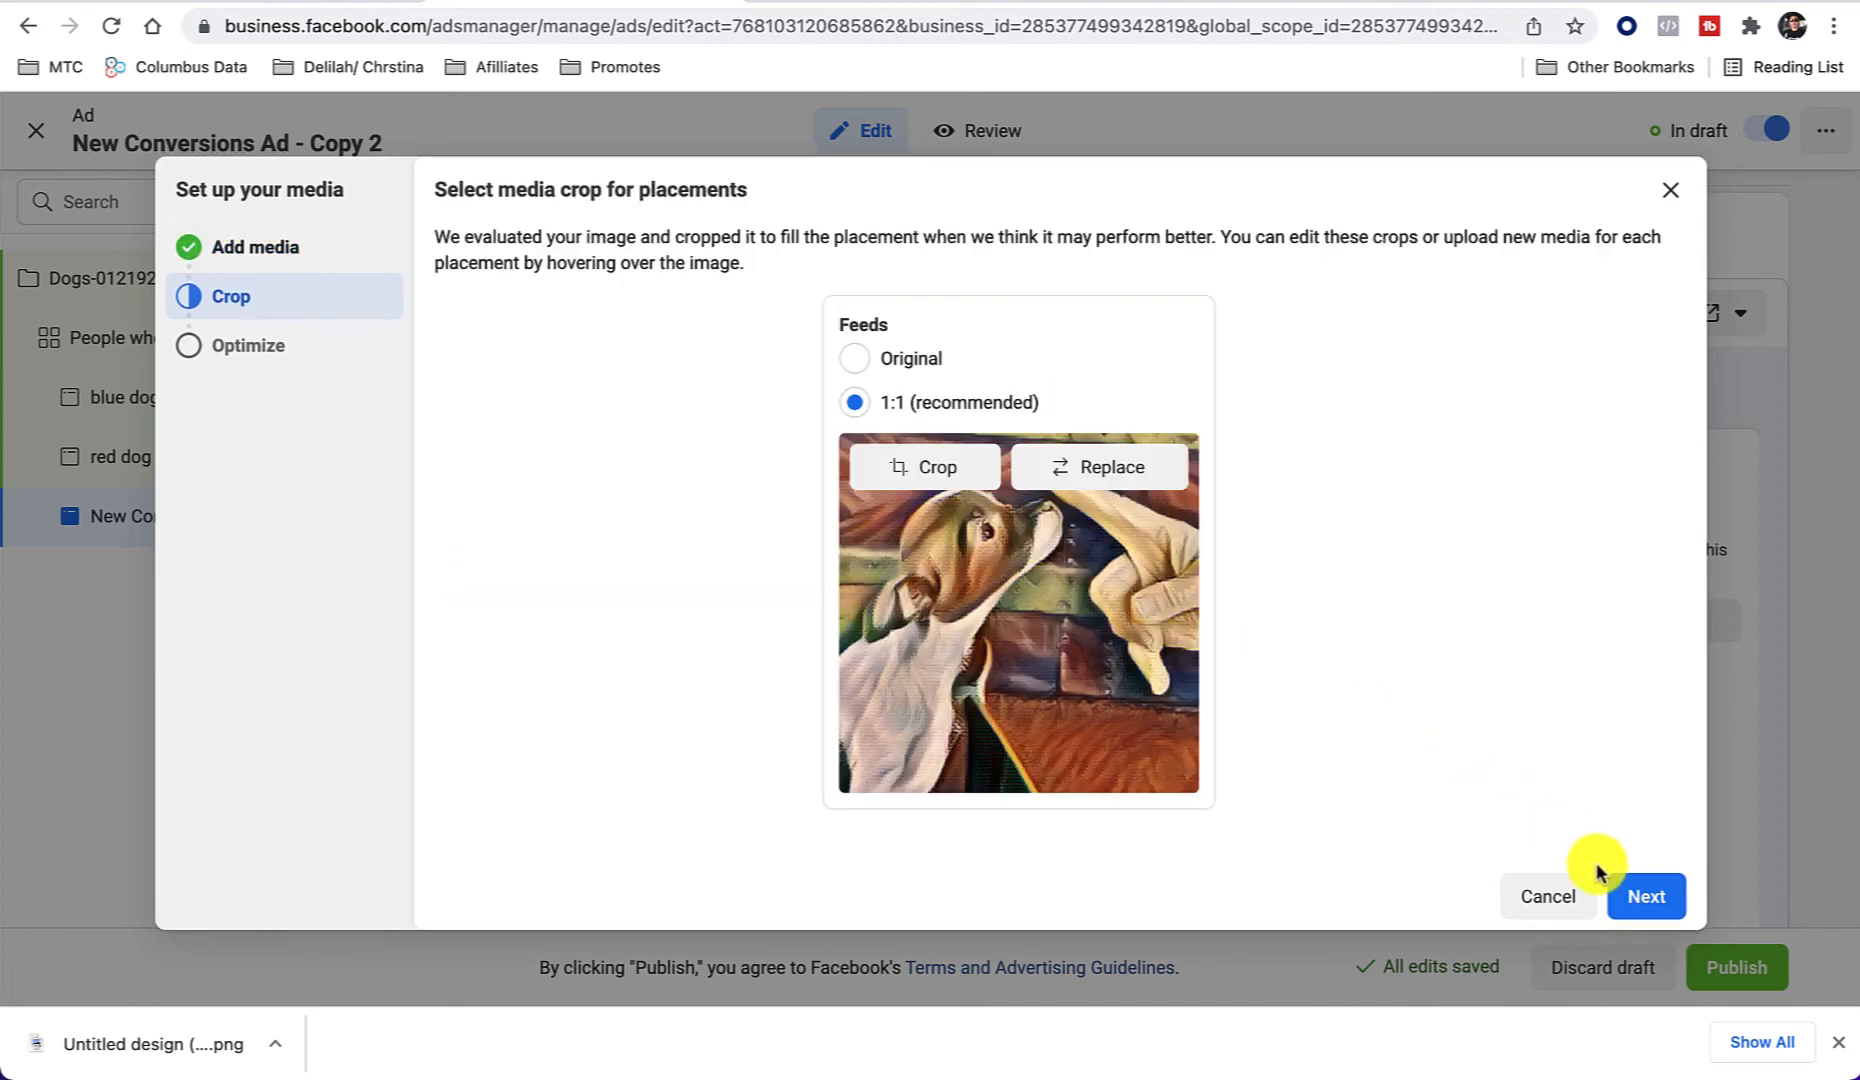
left_click(1646, 897)
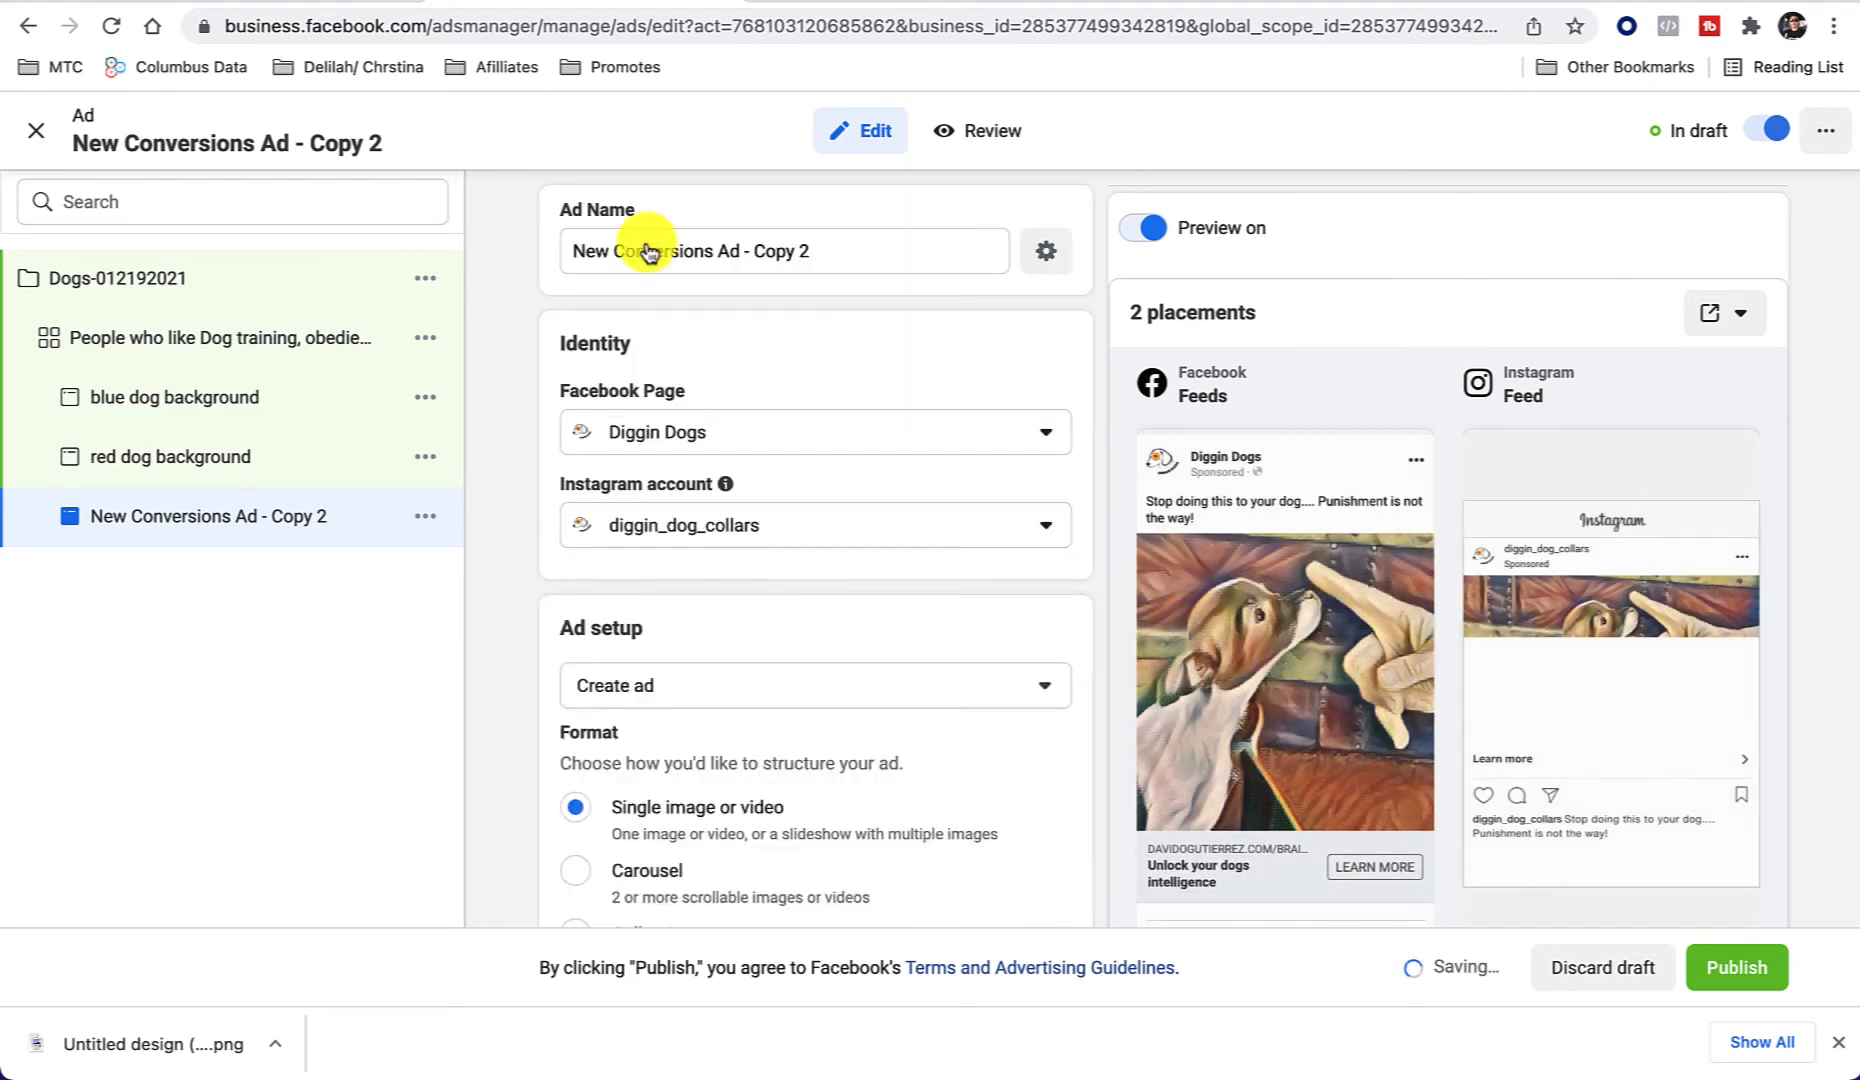
Step: Rename the second ad copy as "painting dog with finger"
triple_click(693, 254)
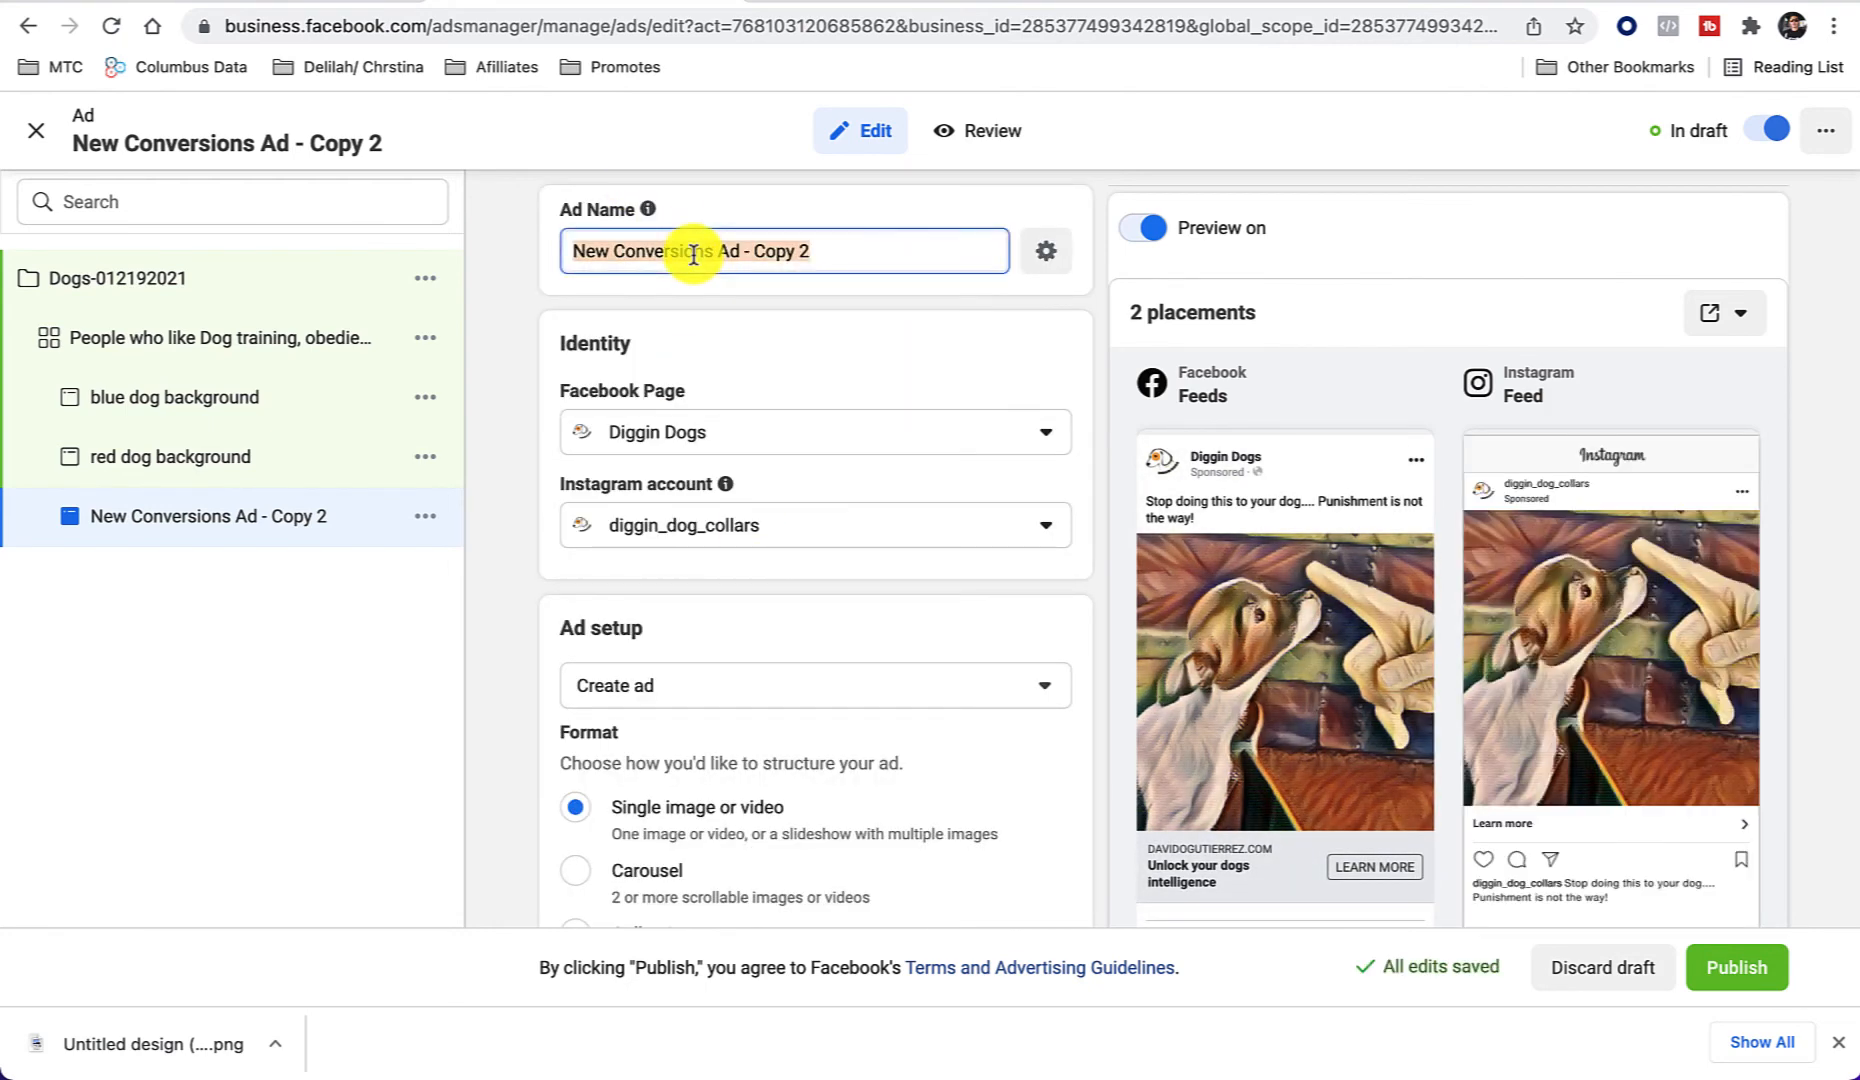
type("painting dog with finger")
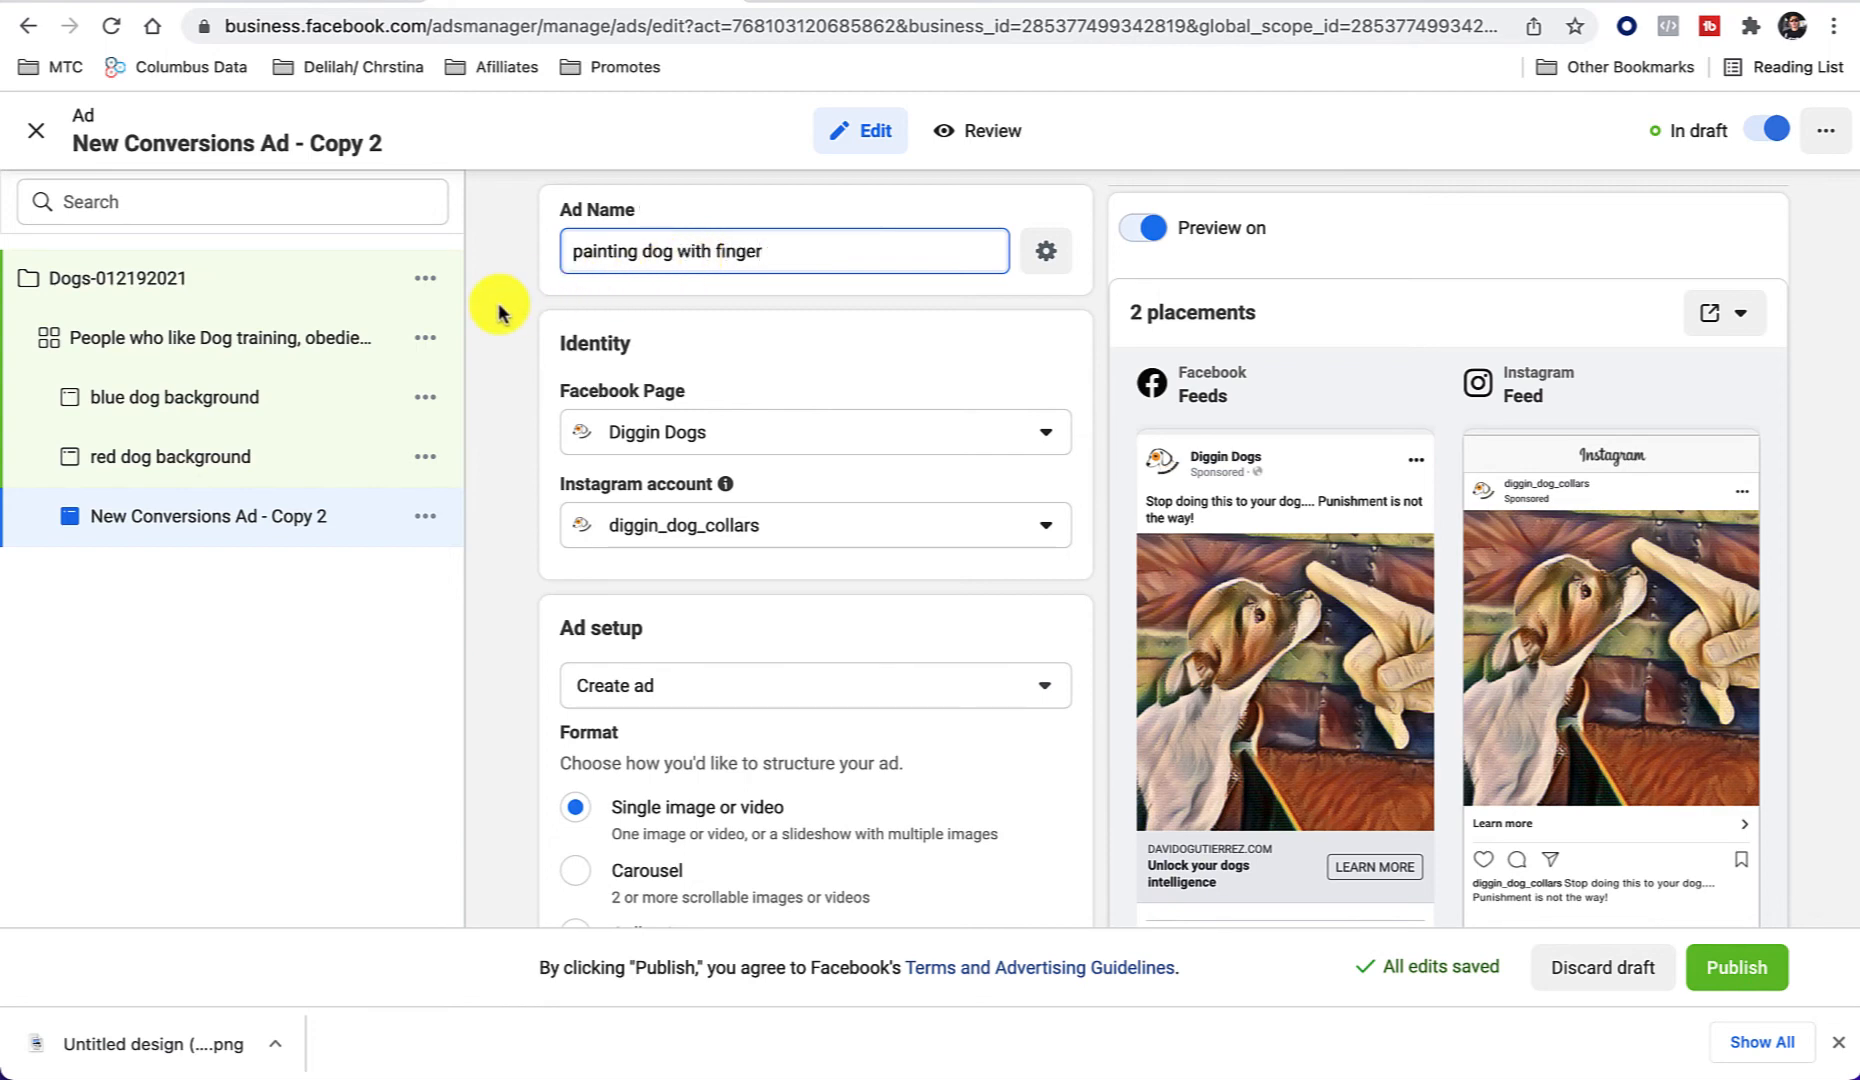
left_click(499, 313)
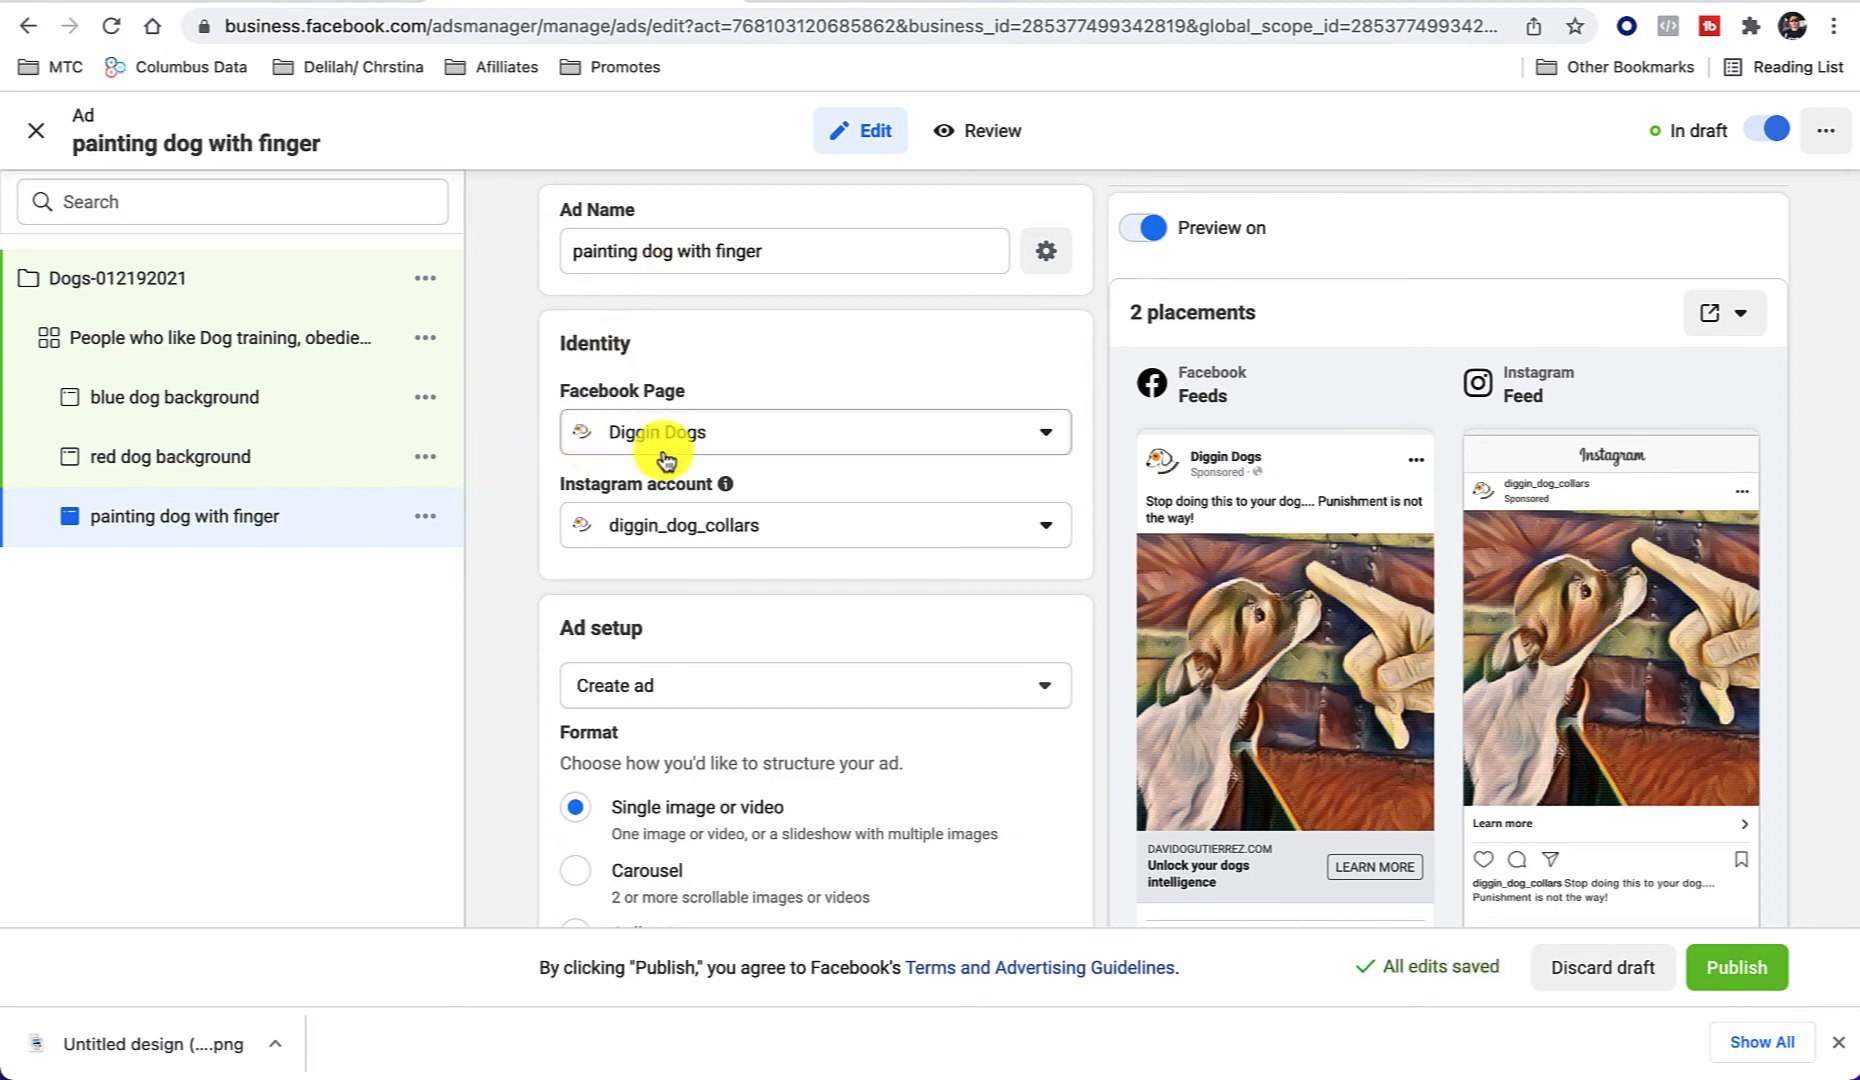
Step: Review the blue, red and painting dog ads, checking their previews and the painting ad's media, primary text, headline and description
scroll(665, 458, "down", 1)
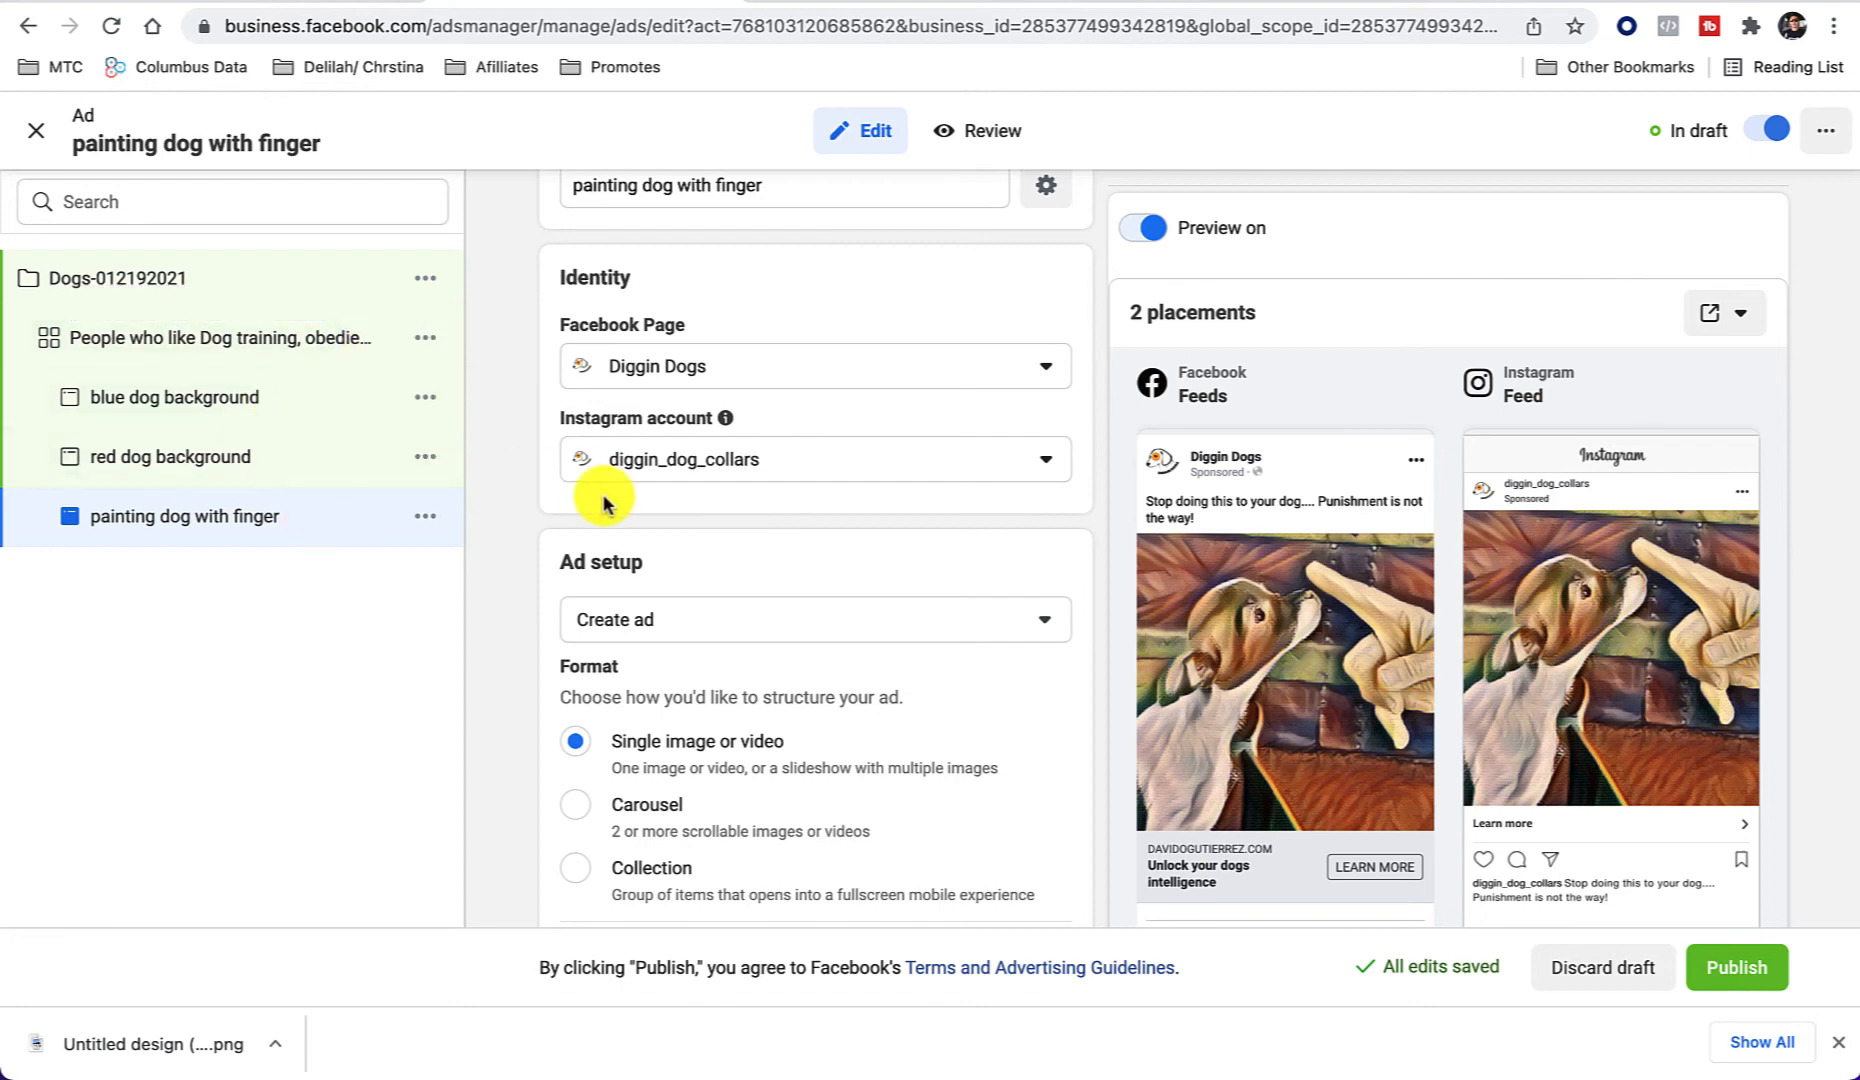
scroll(745, 635, "up", 2)
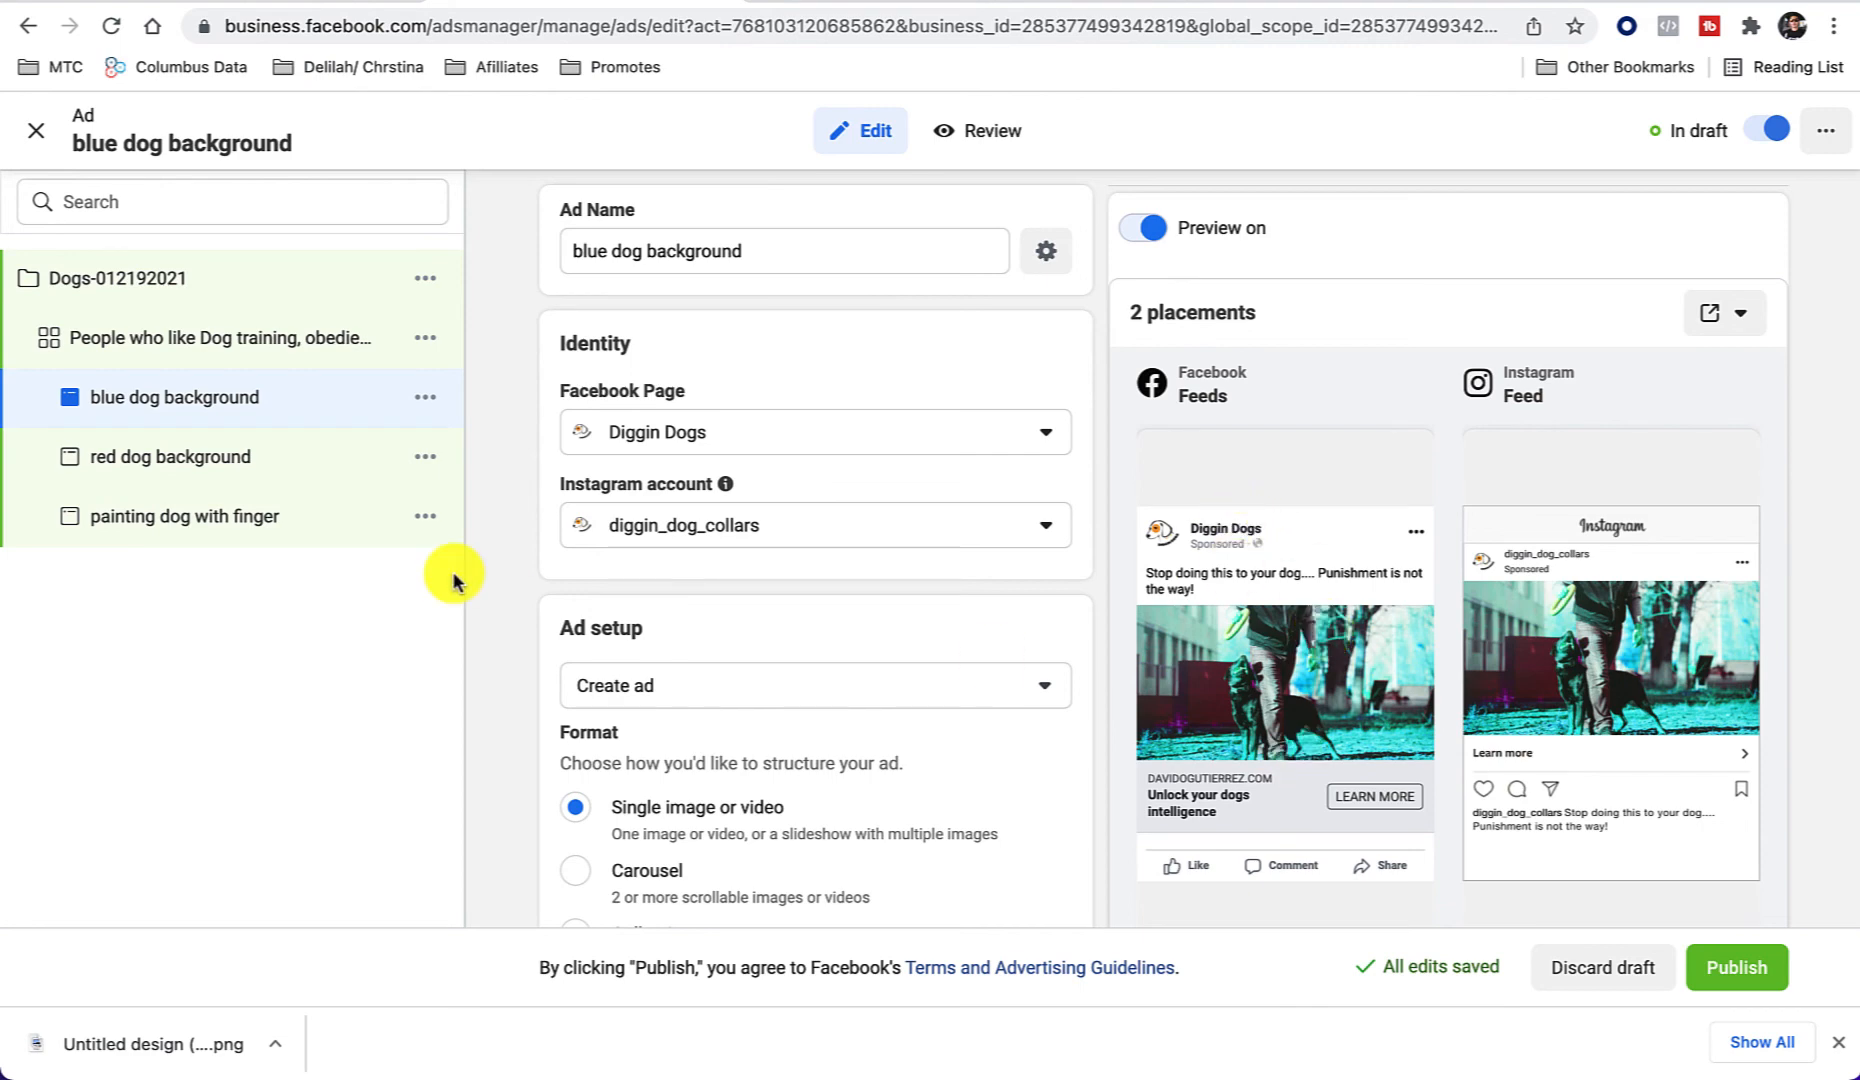
left_click(241, 463)
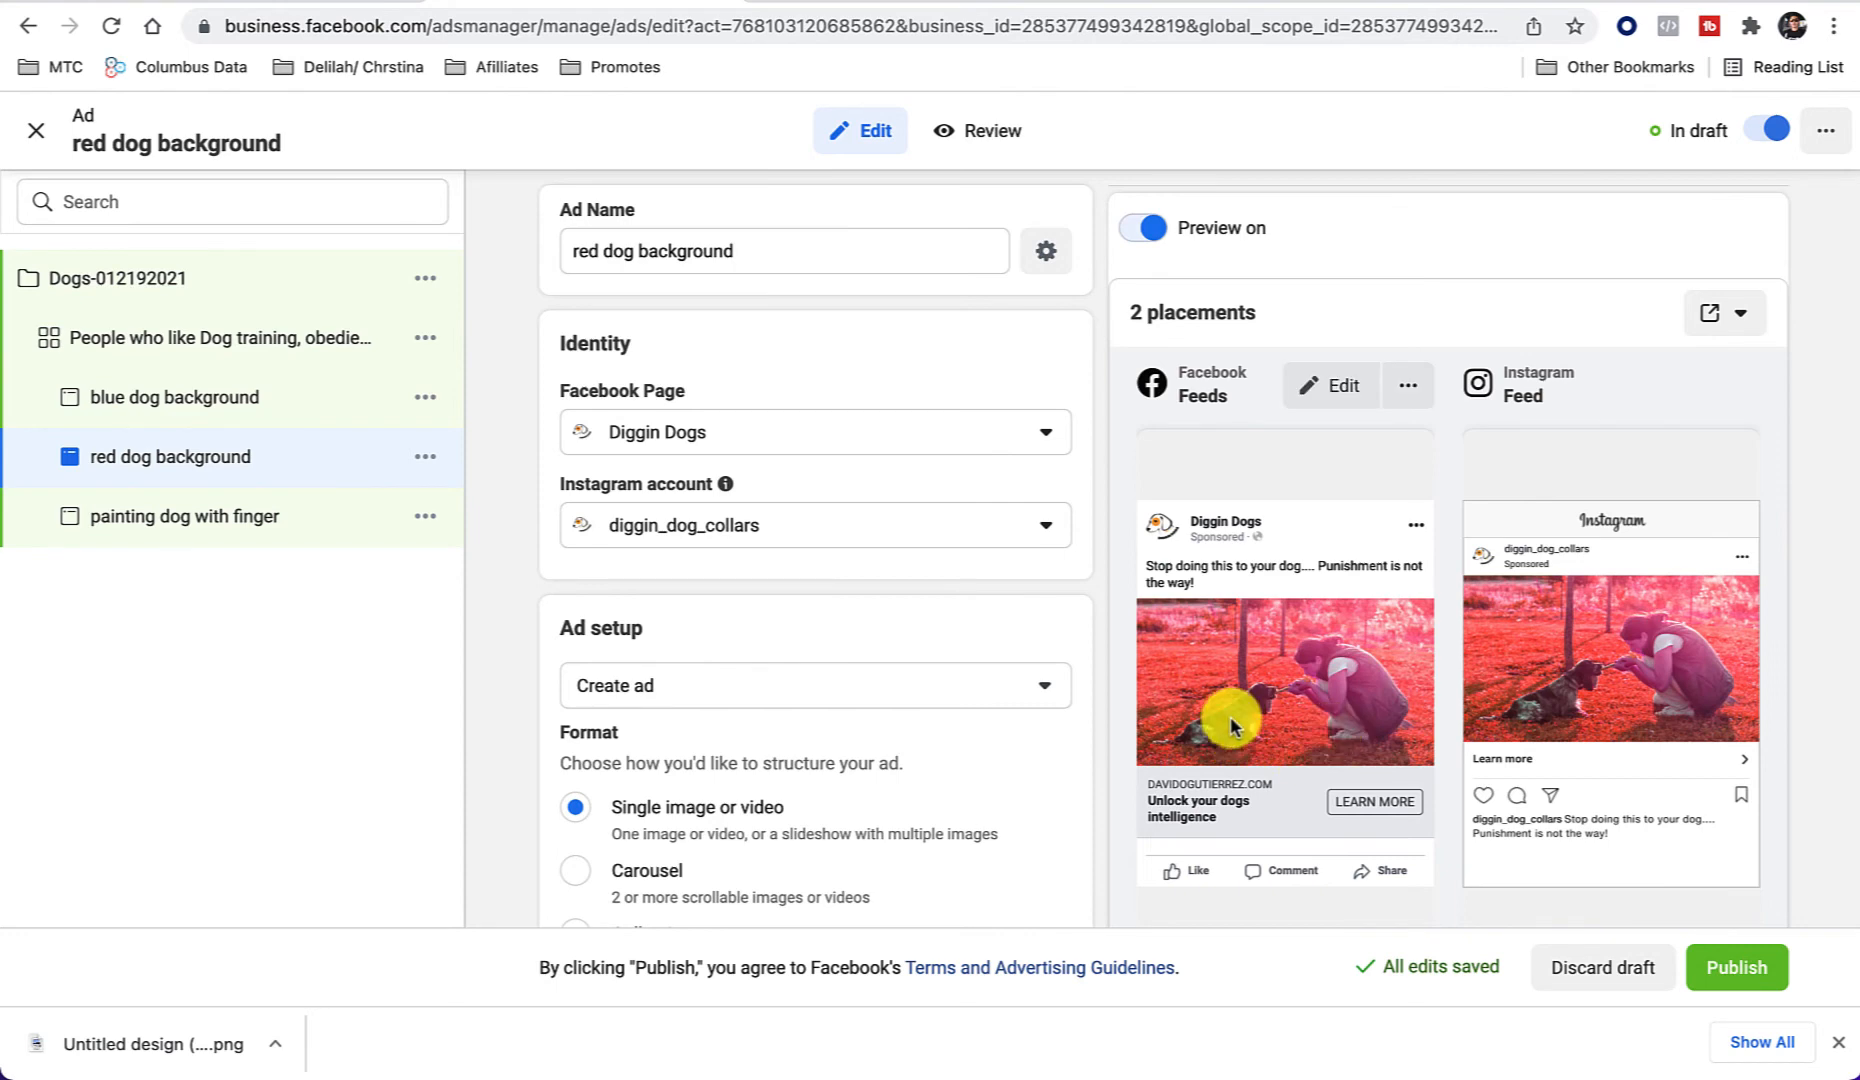
left_click(288, 537)
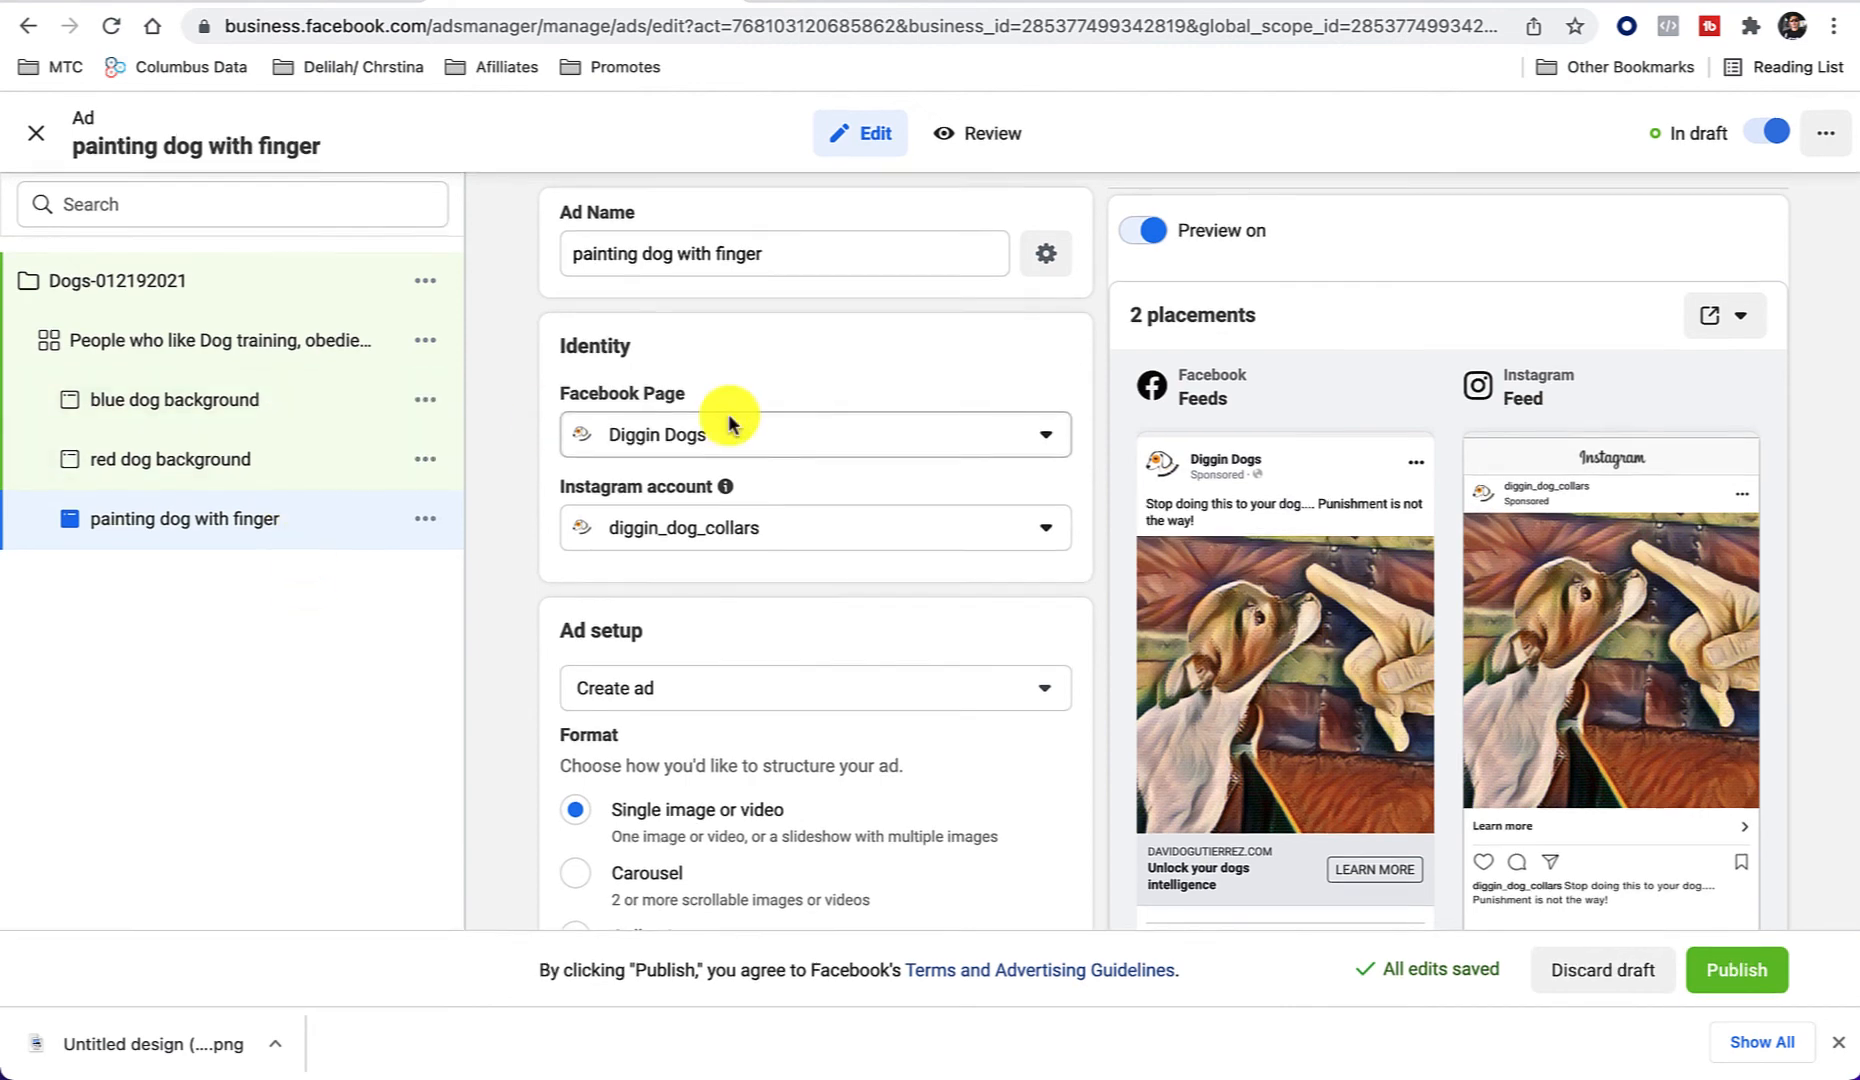
scroll(719, 535, "down", 2)
scroll(643, 290, "down", 5)
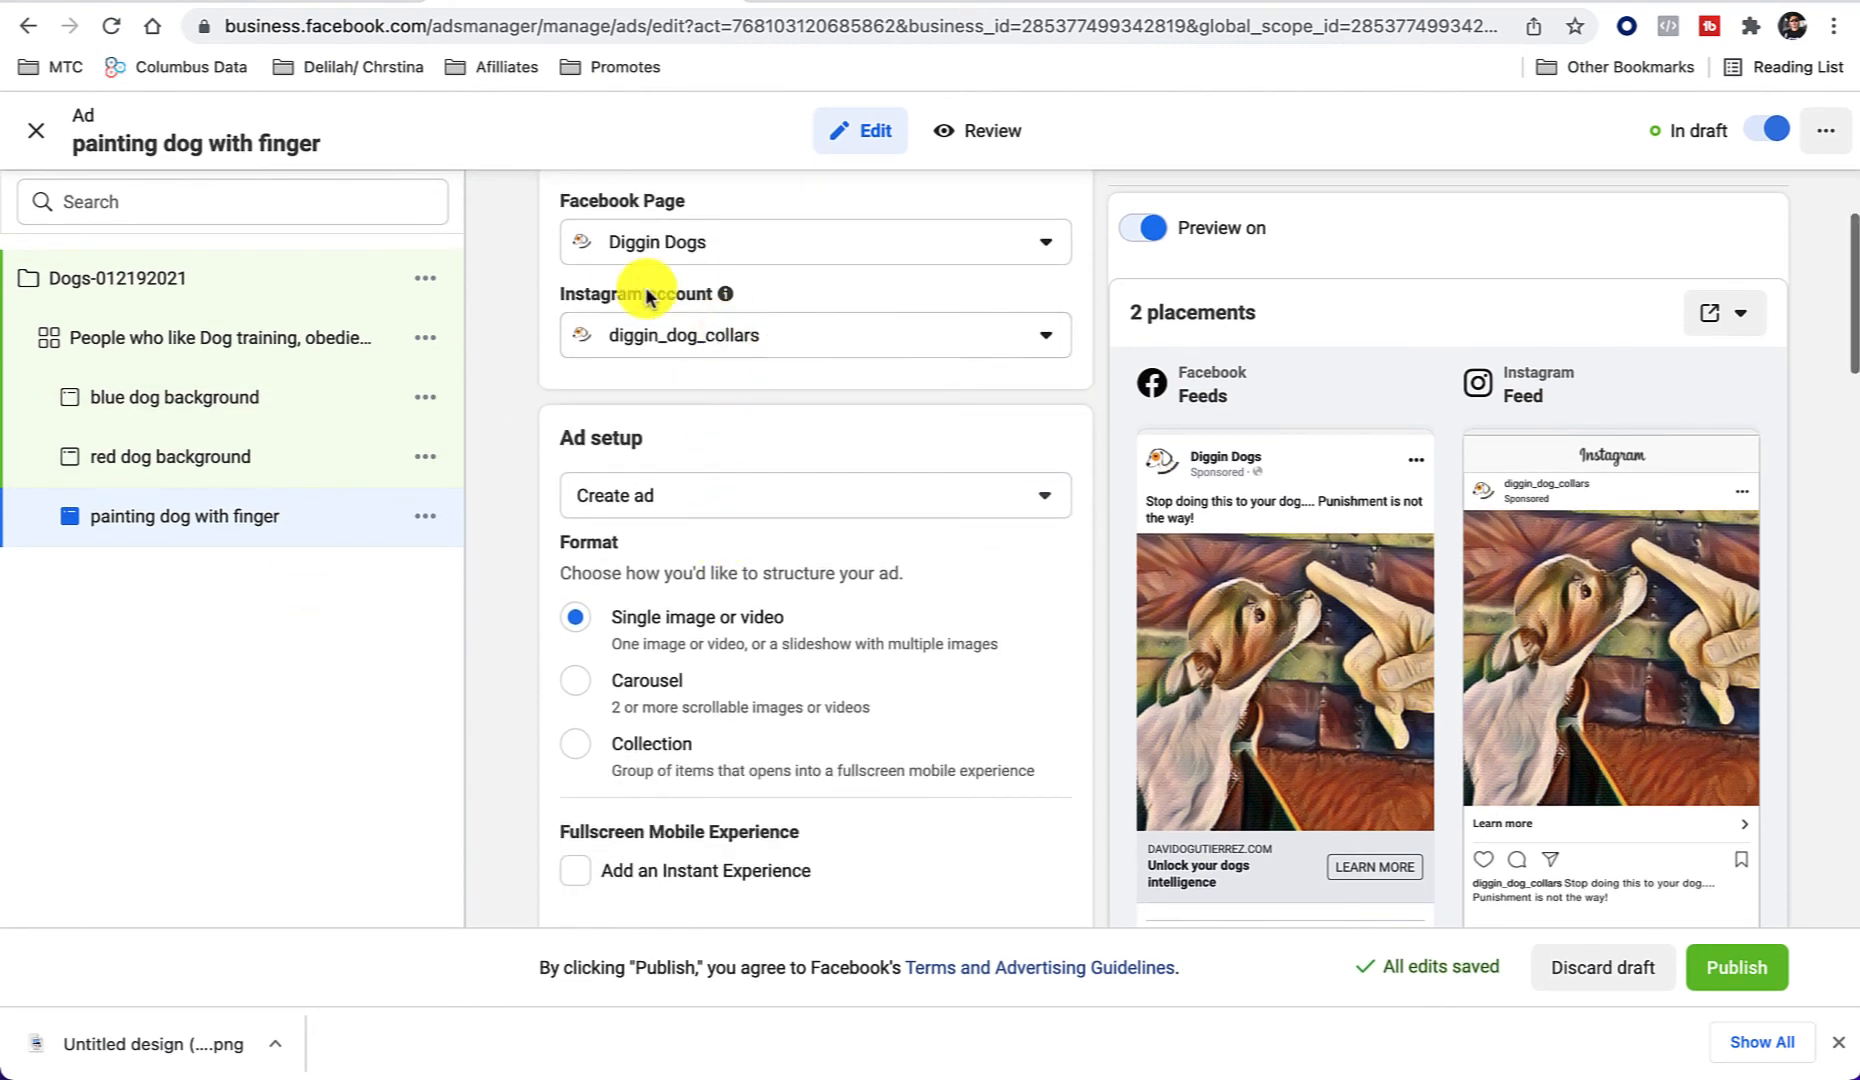
scroll(643, 310, "down", 7)
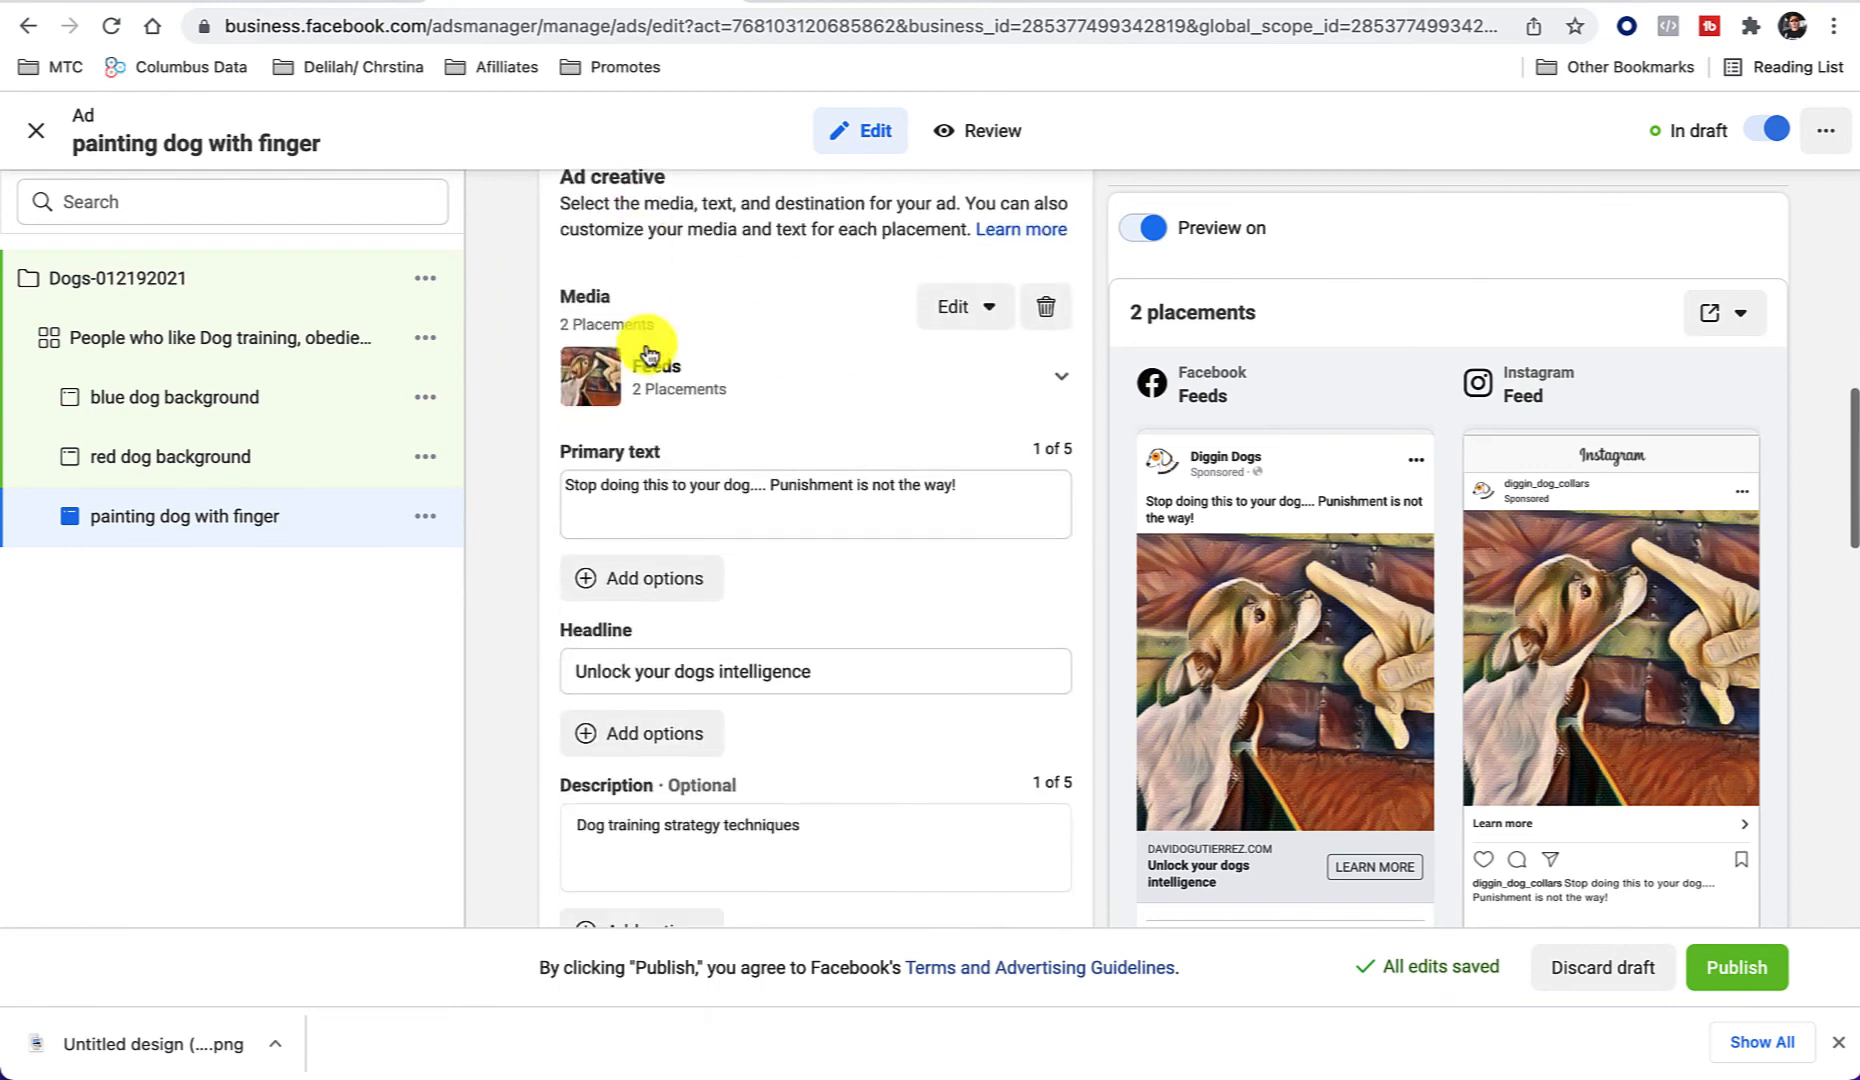
scroll(645, 505, "down", 2)
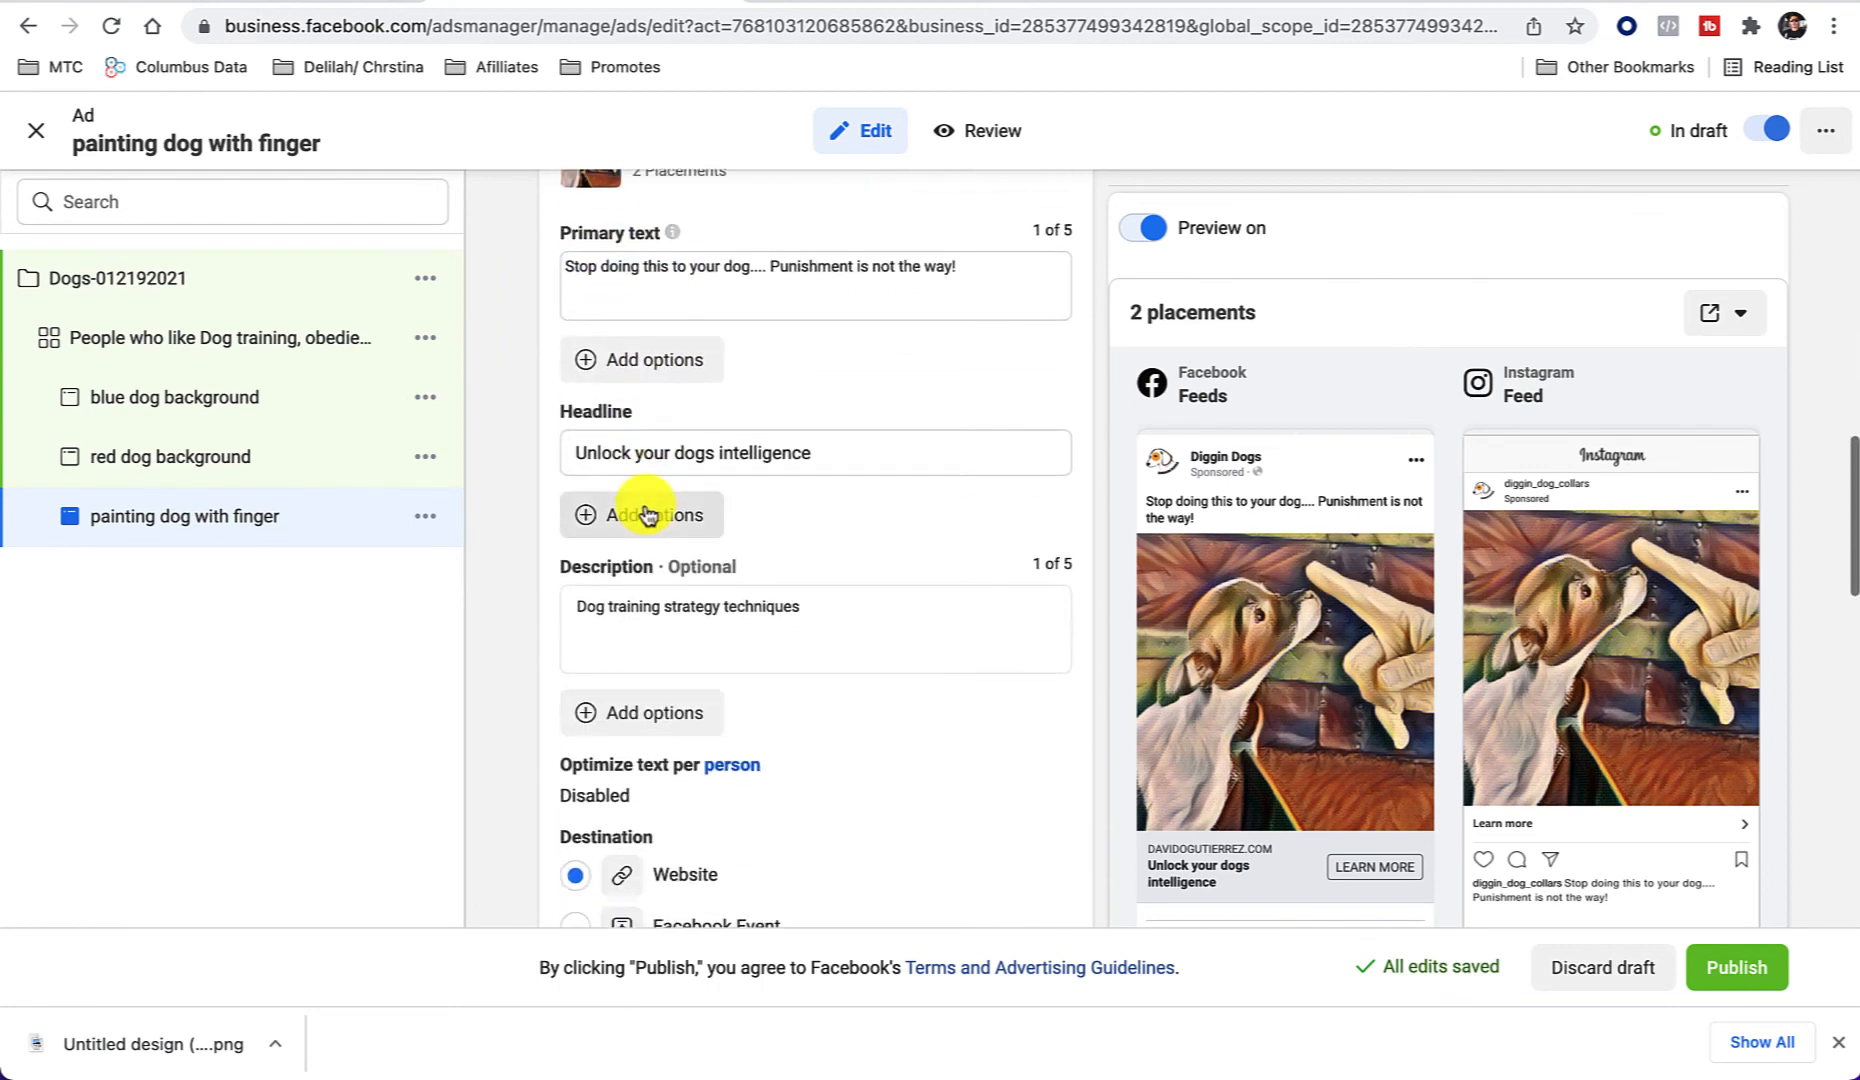
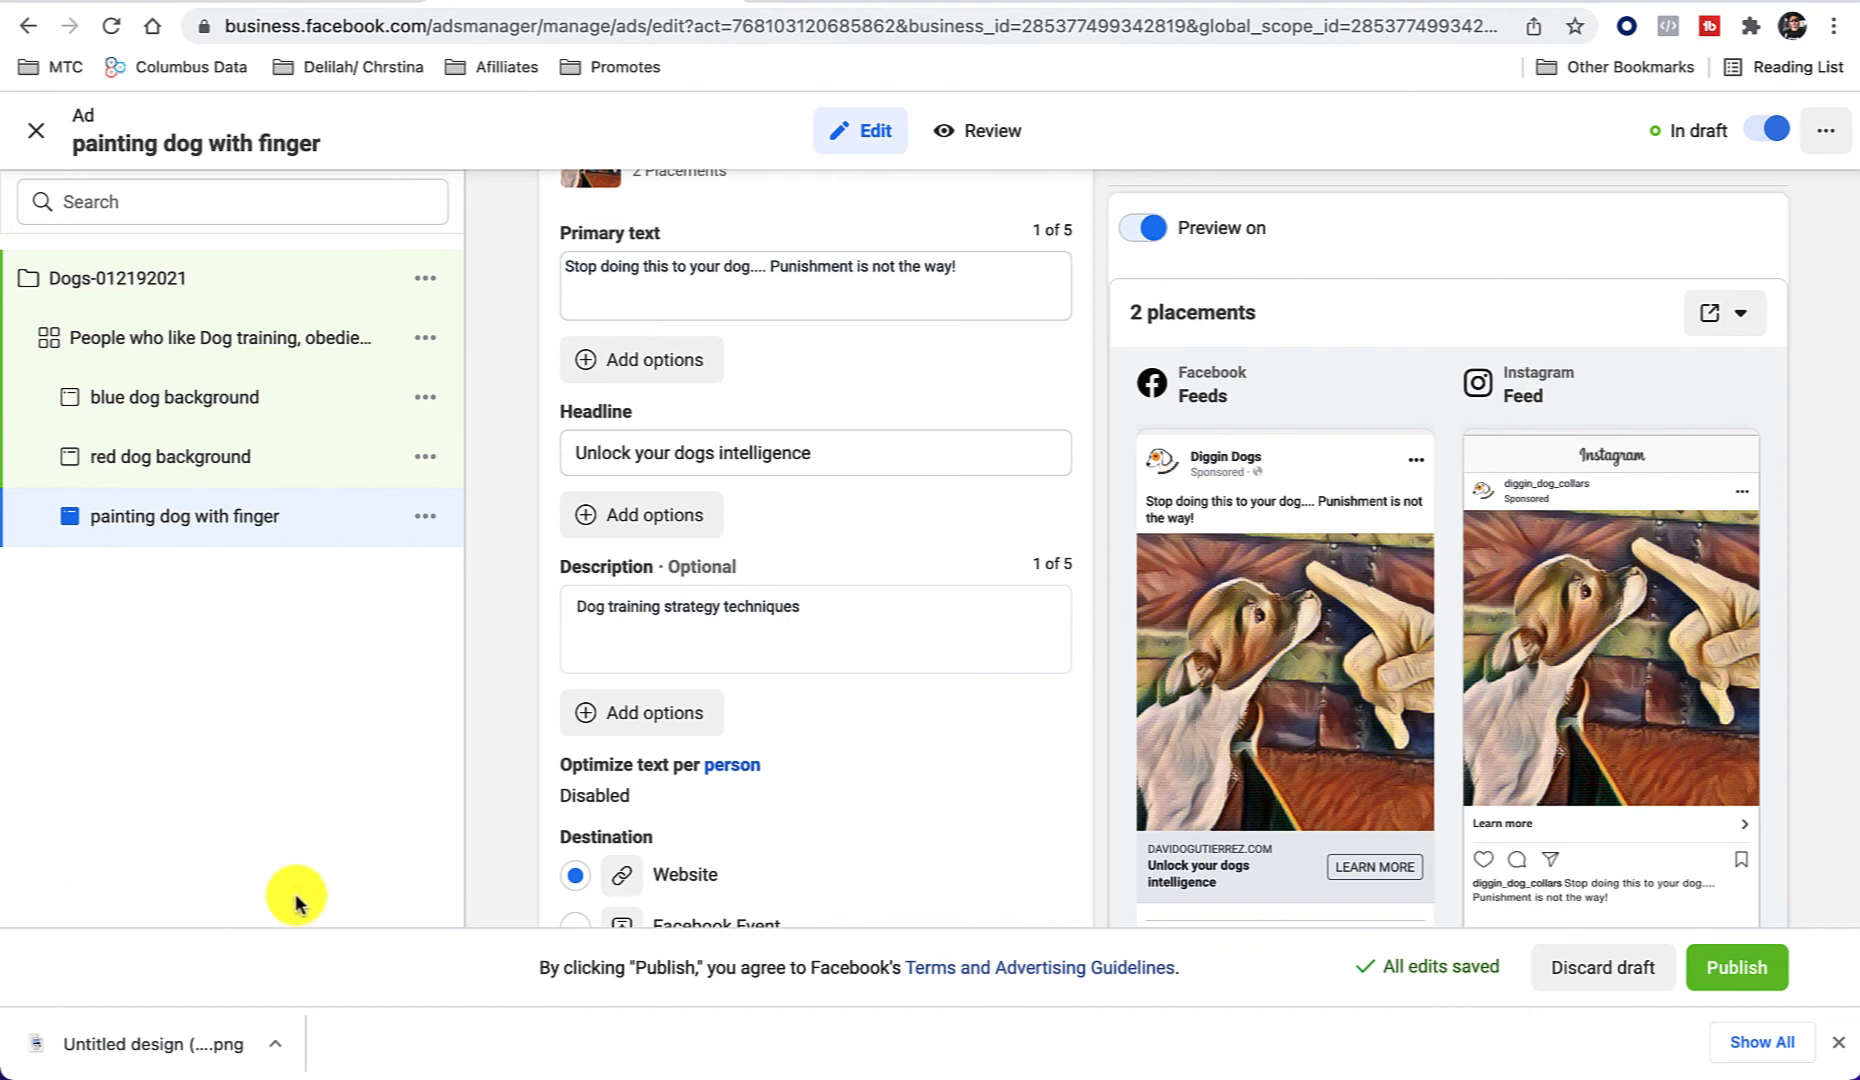
Step: Quickly duplicate the ad set for people who like dog training and obedience, together with its three ads
left_click(426, 341)
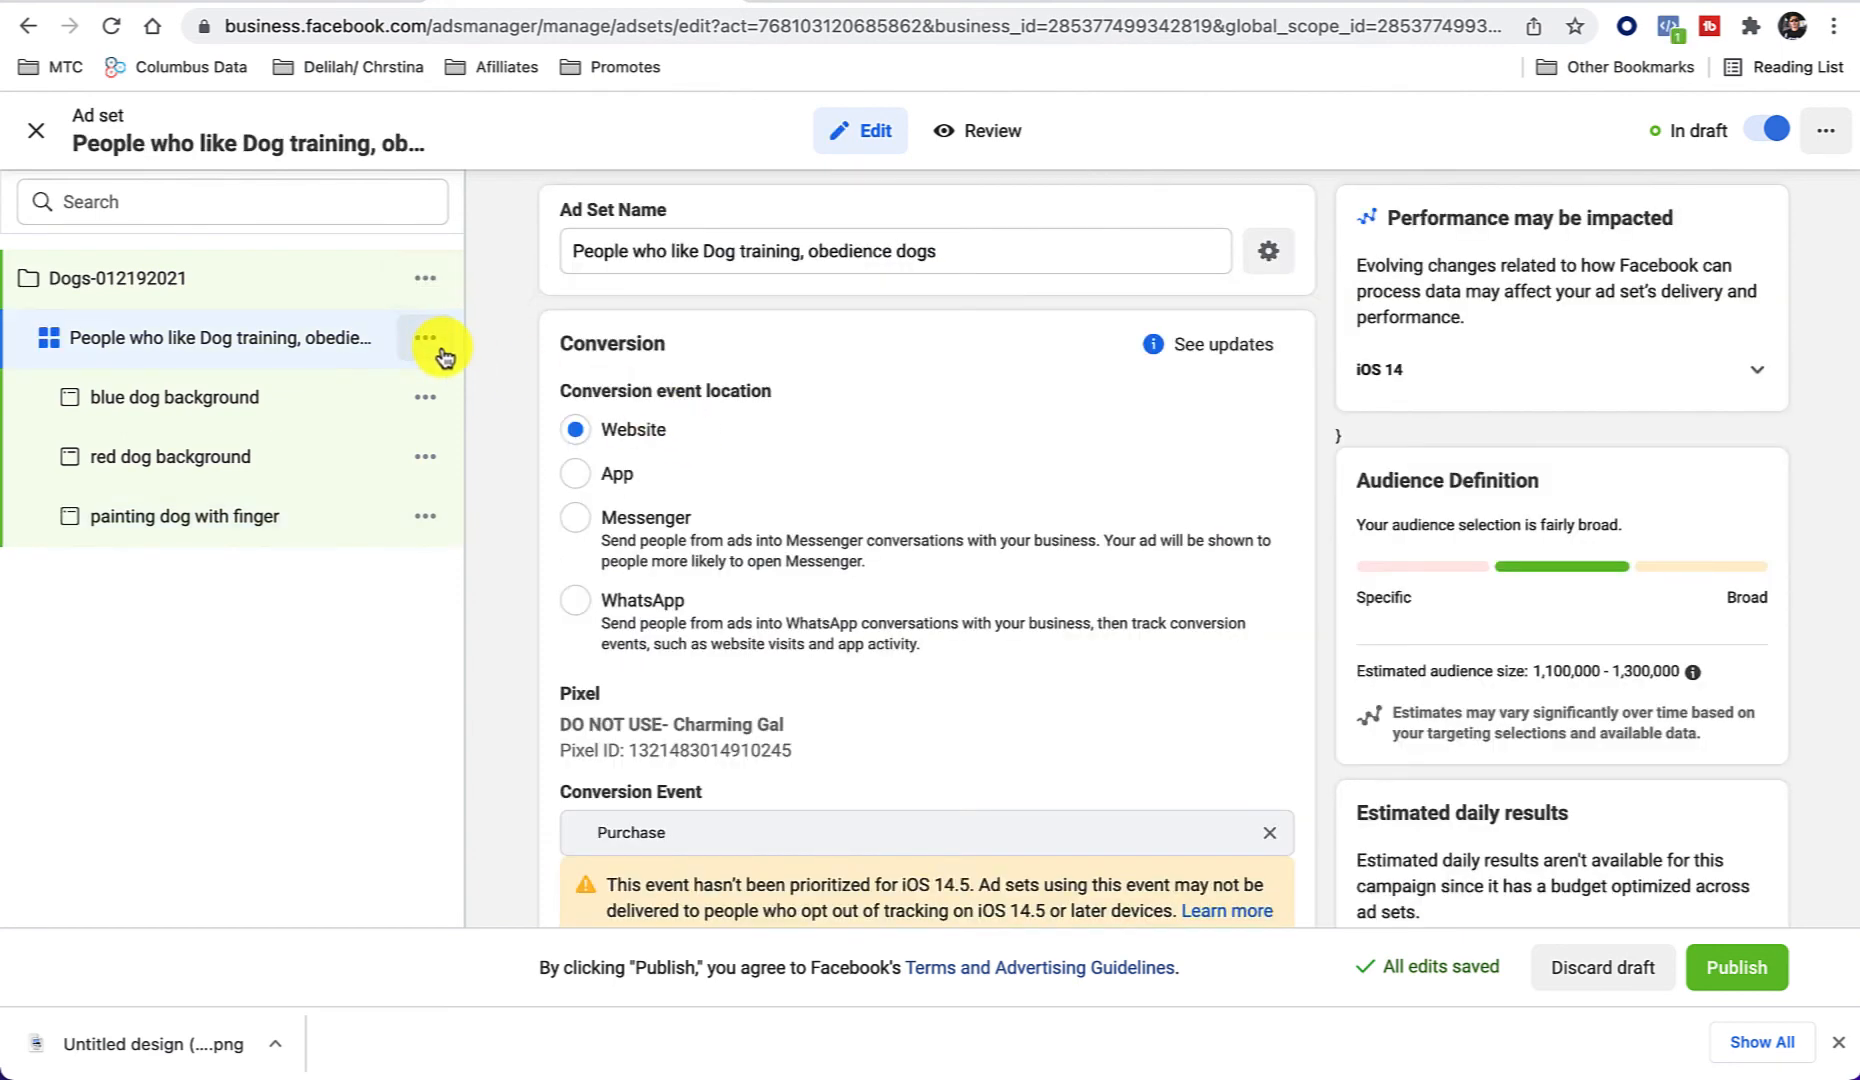
left_click(429, 342)
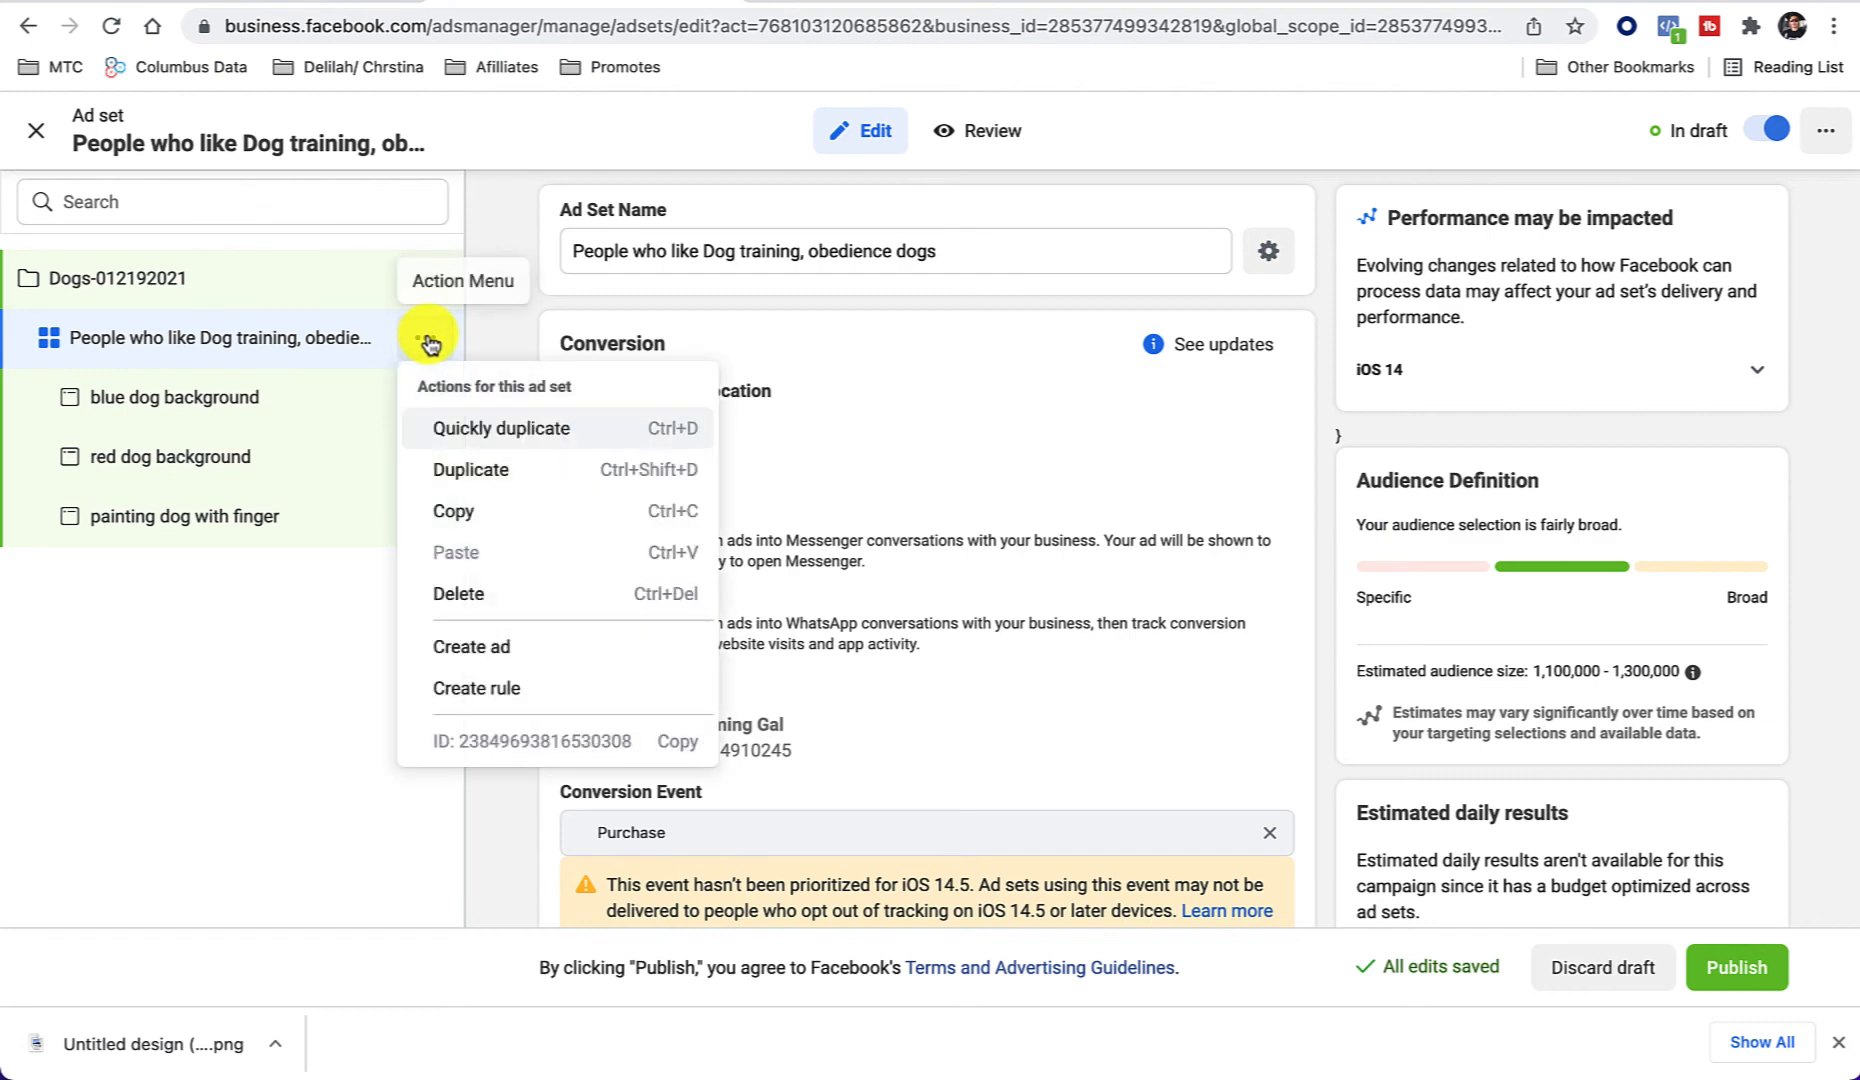
left_click(503, 430)
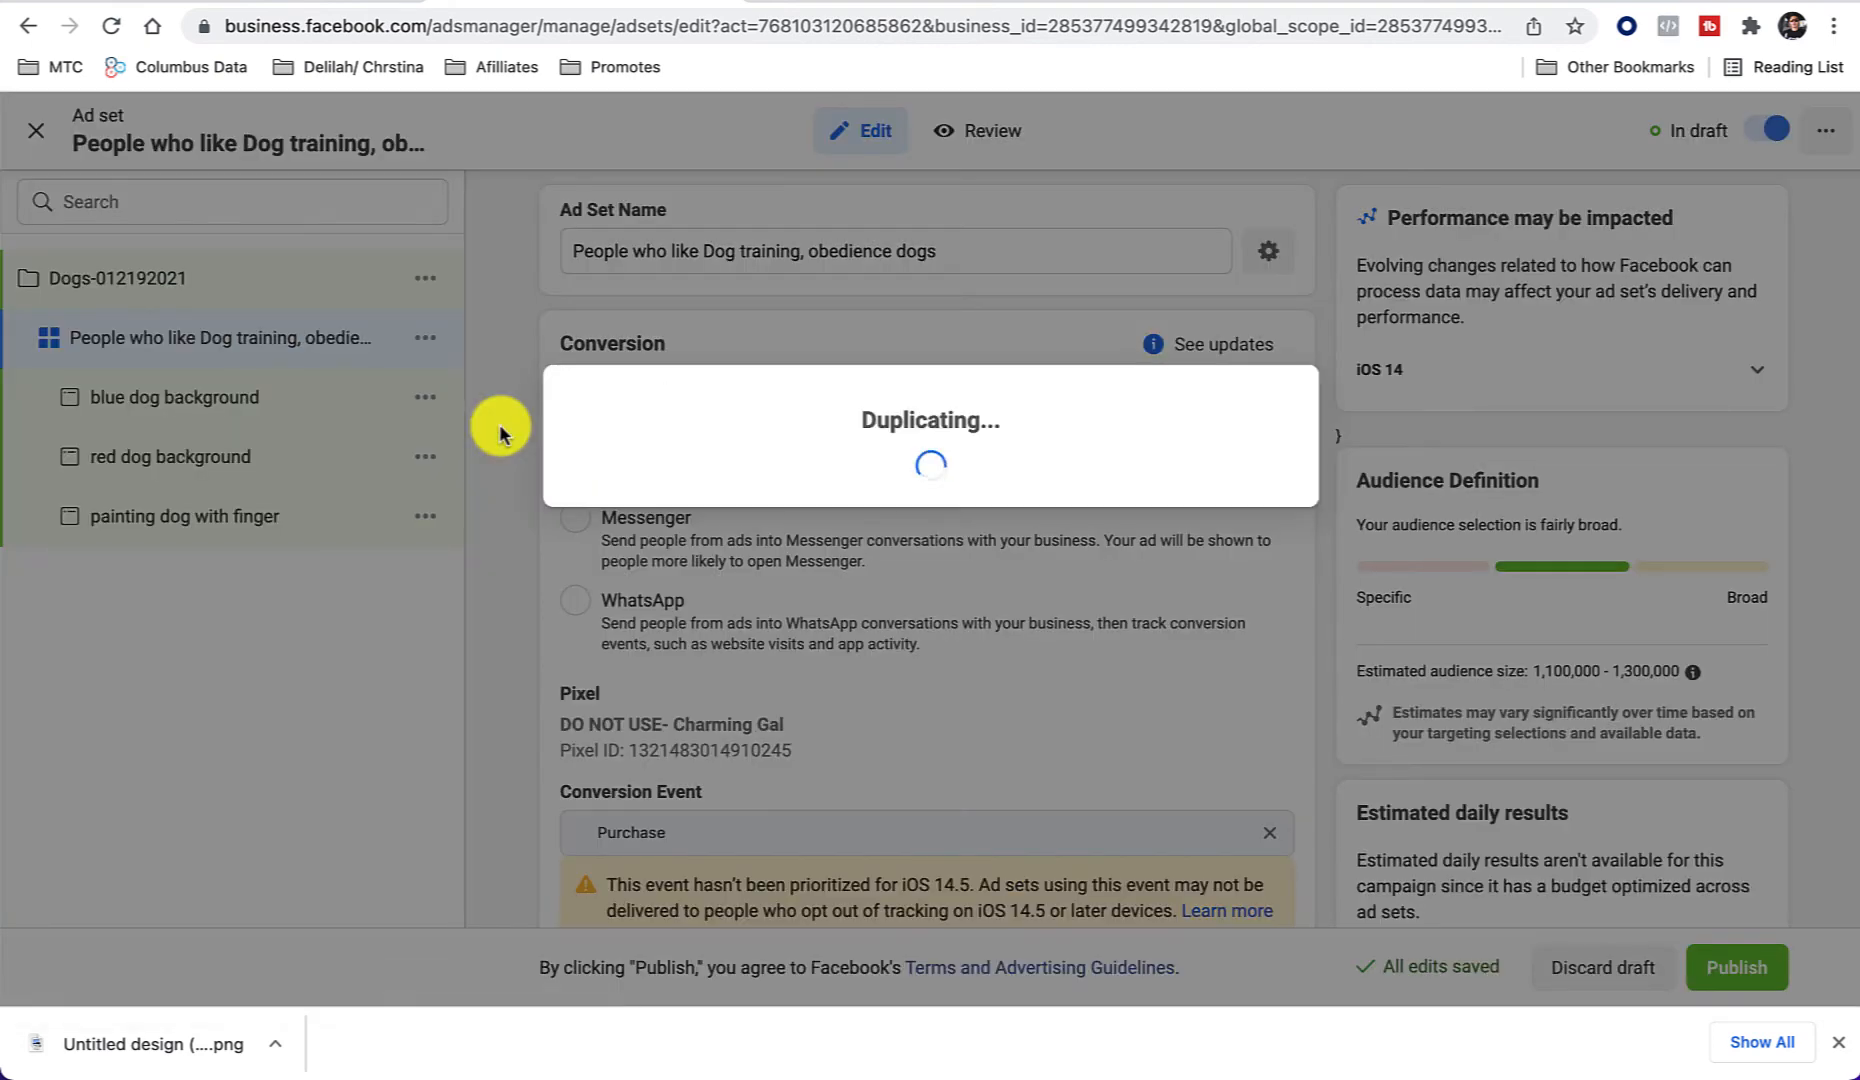
Step: Remove the Dog training, Dogs and Obedience training interests from the duplicated ad set's detailed targeting
scroll(496, 430, "down", 1)
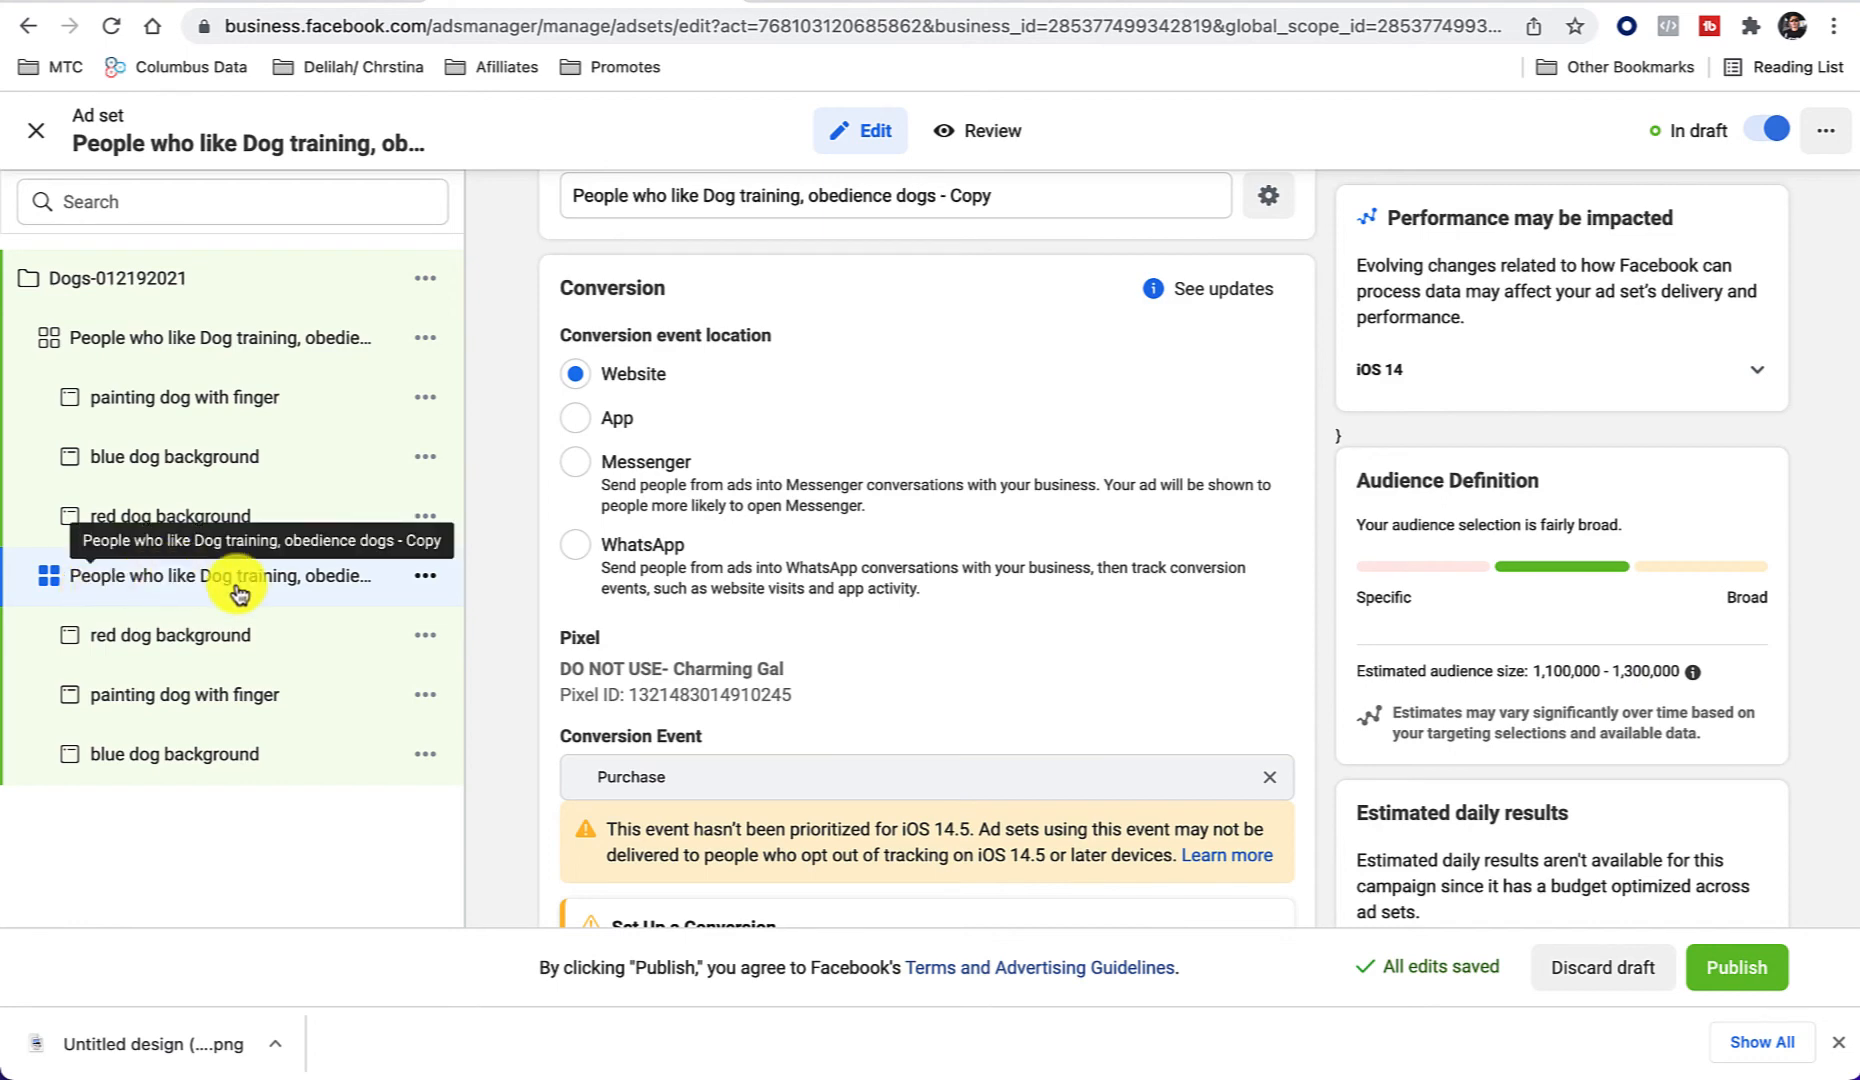
scroll(677, 481, "up", 1)
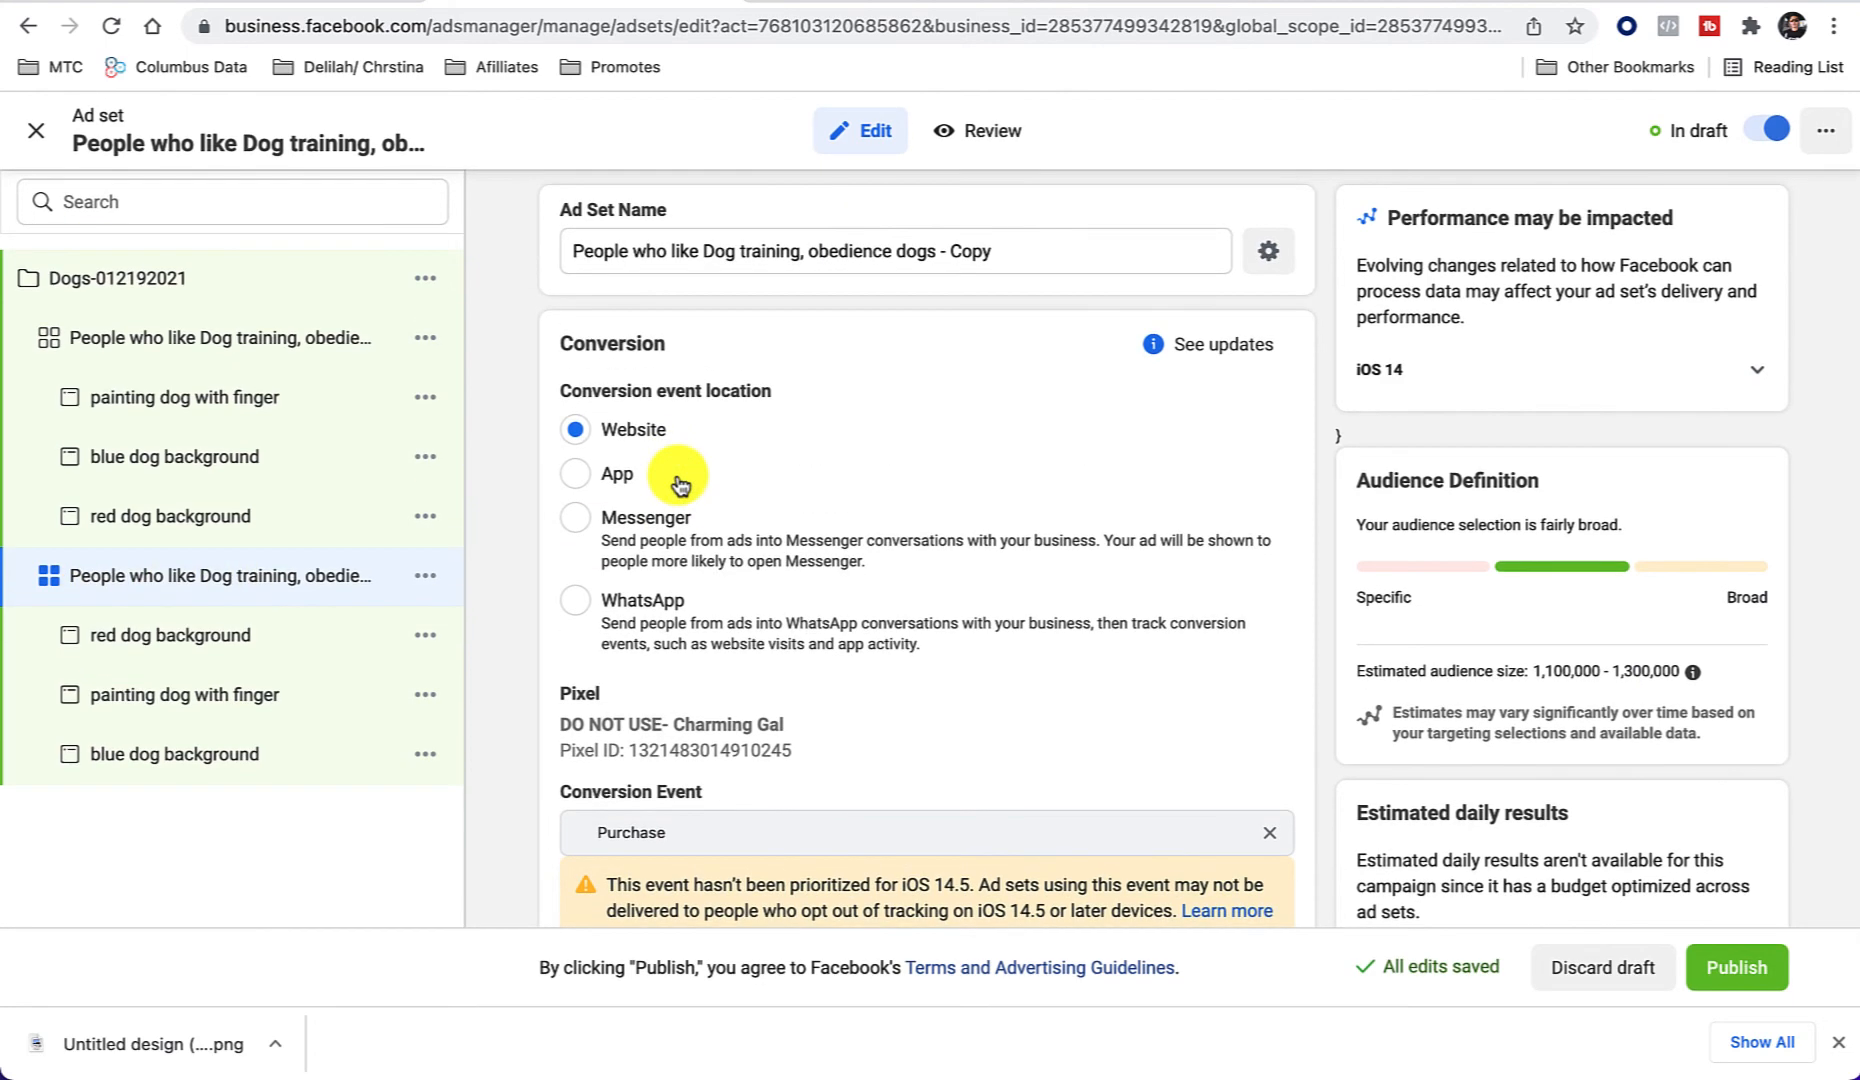
scroll(677, 481, "down", 10)
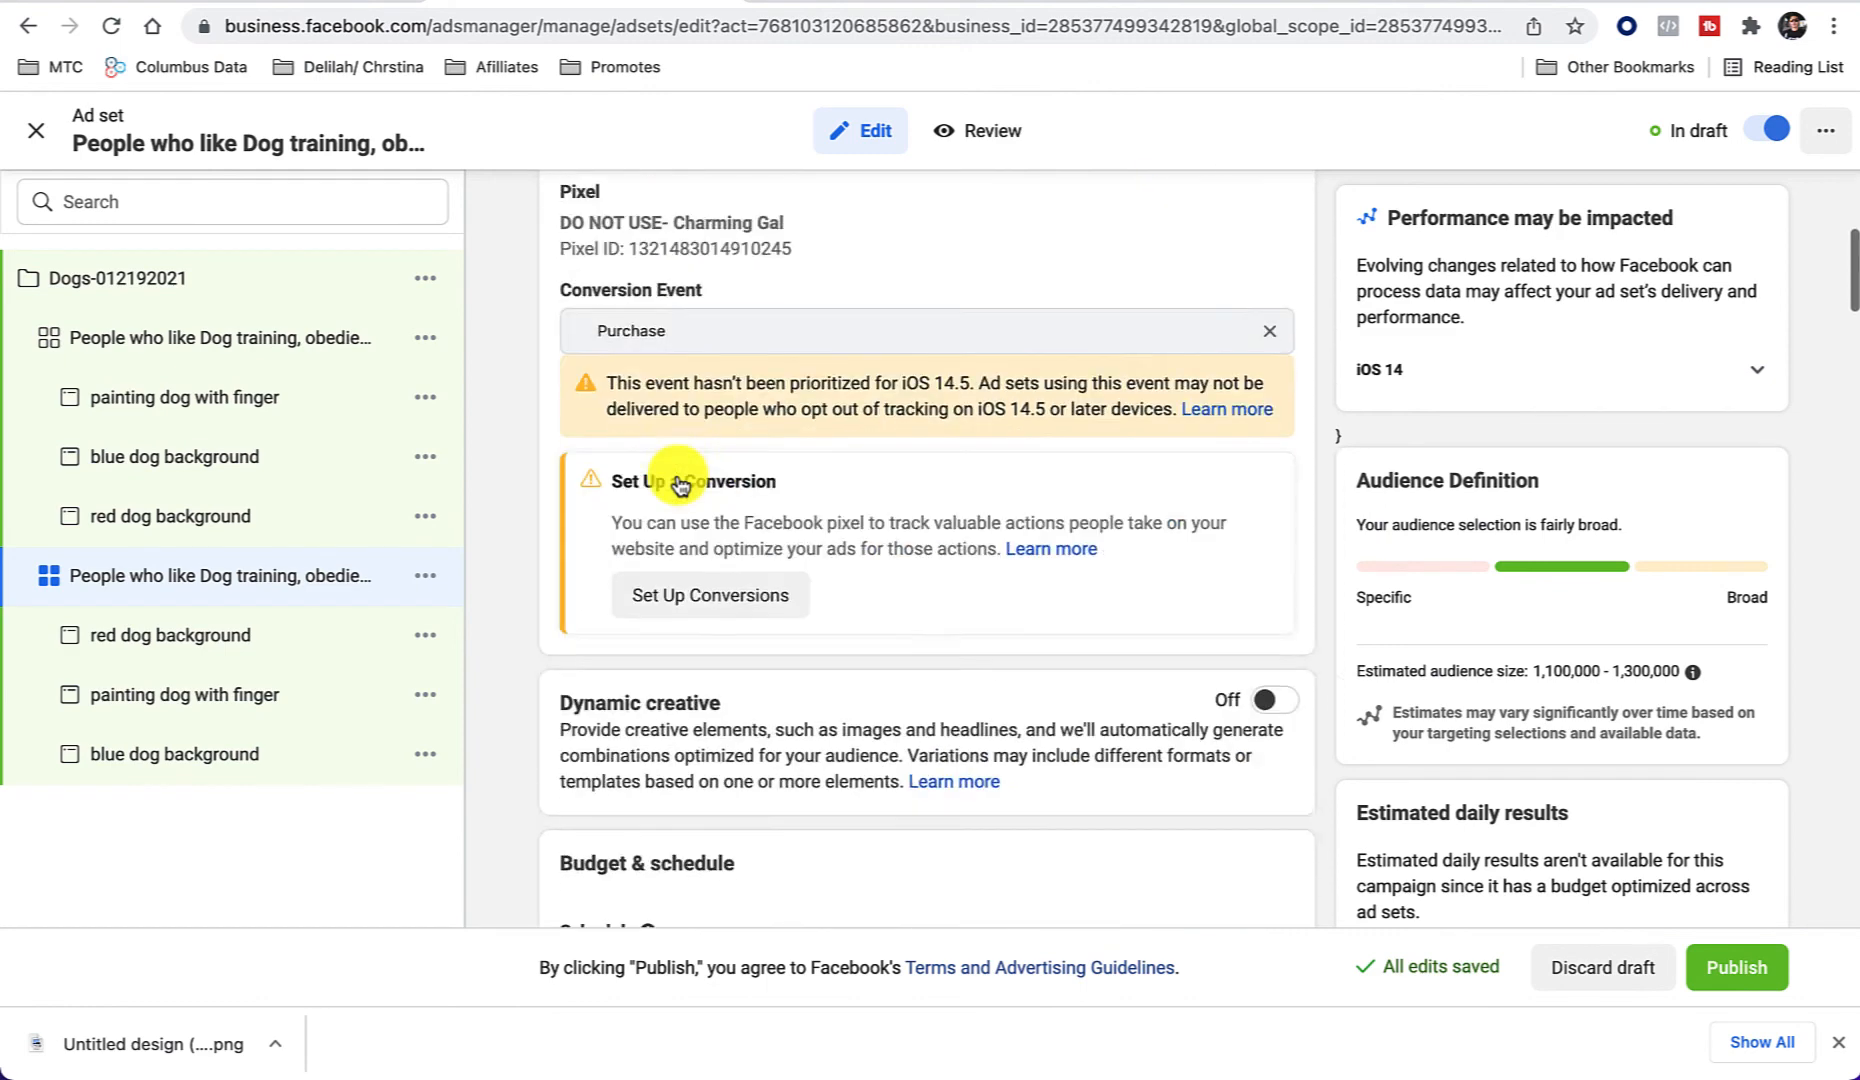
scroll(677, 481, "down", 7)
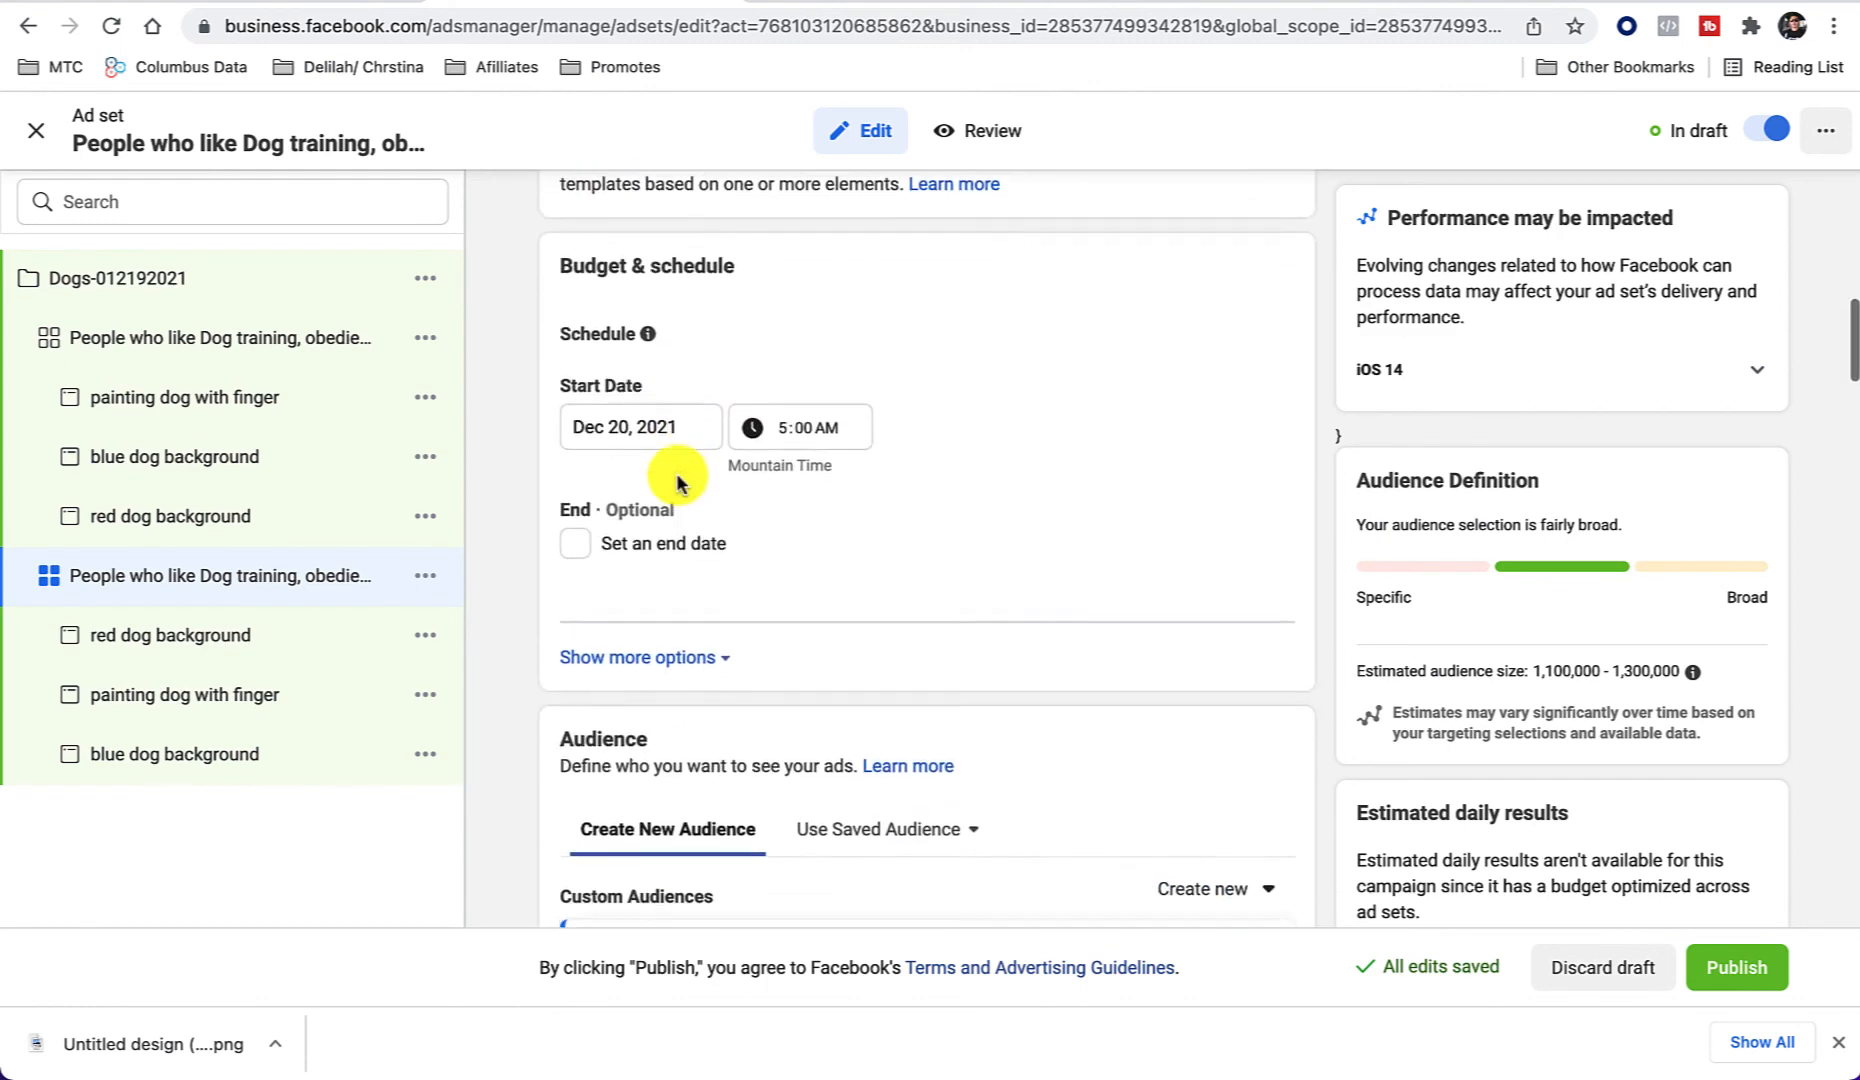
scroll(677, 476, "down", 8)
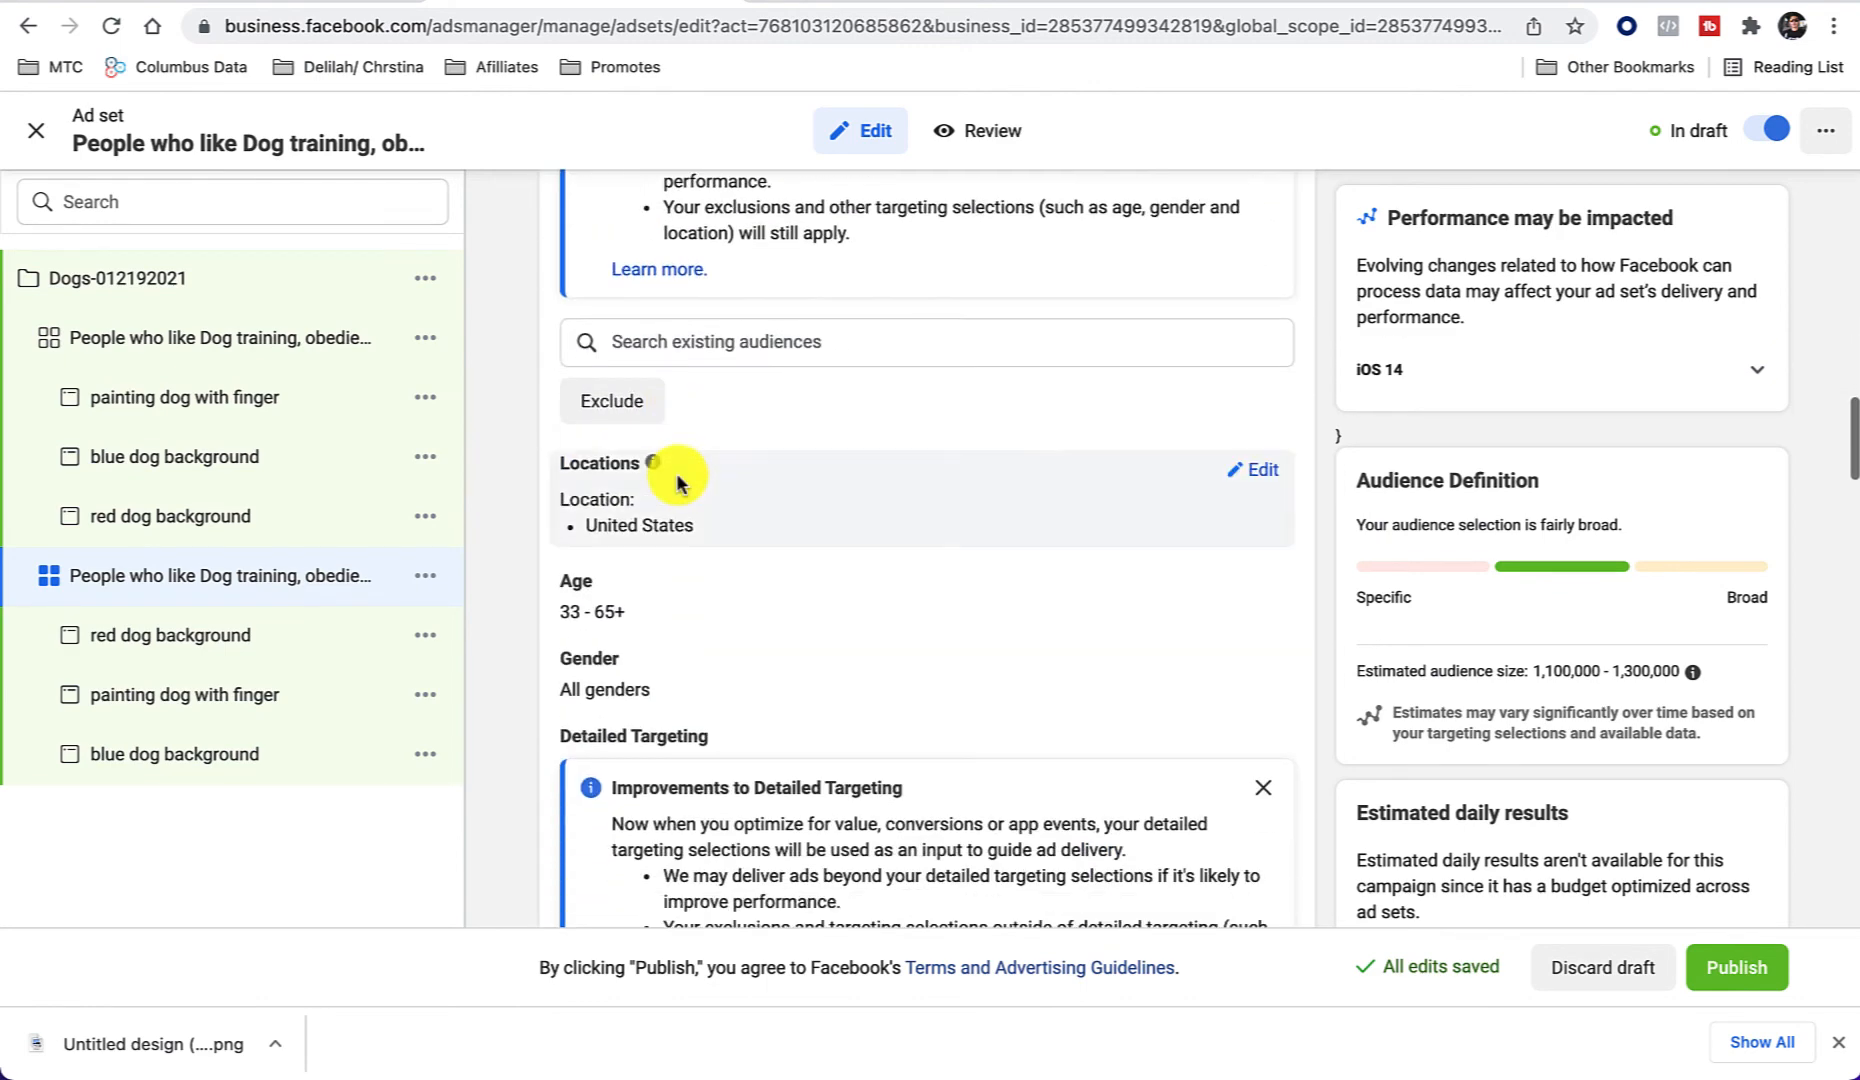
scroll(1150, 470, "down", 3)
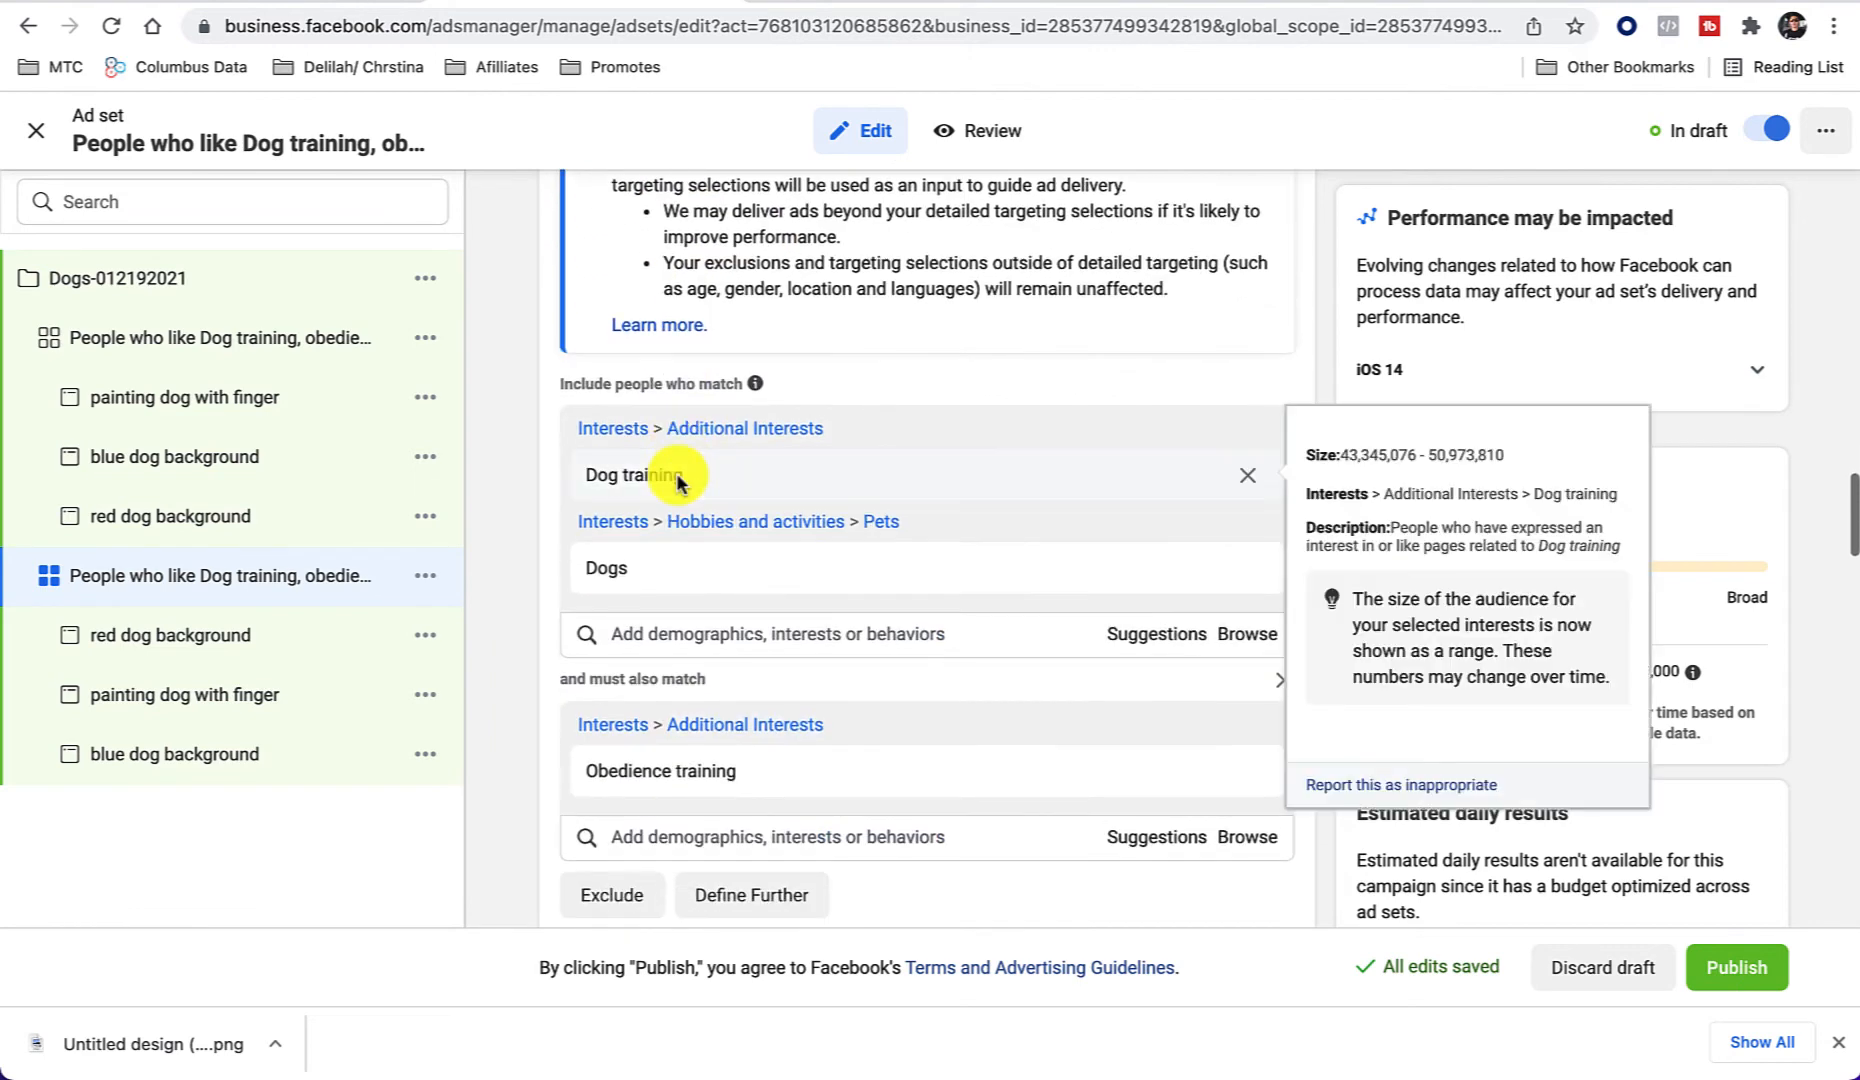
scroll(1200, 600, "up", 3)
scroll(1250, 430, "down", 3)
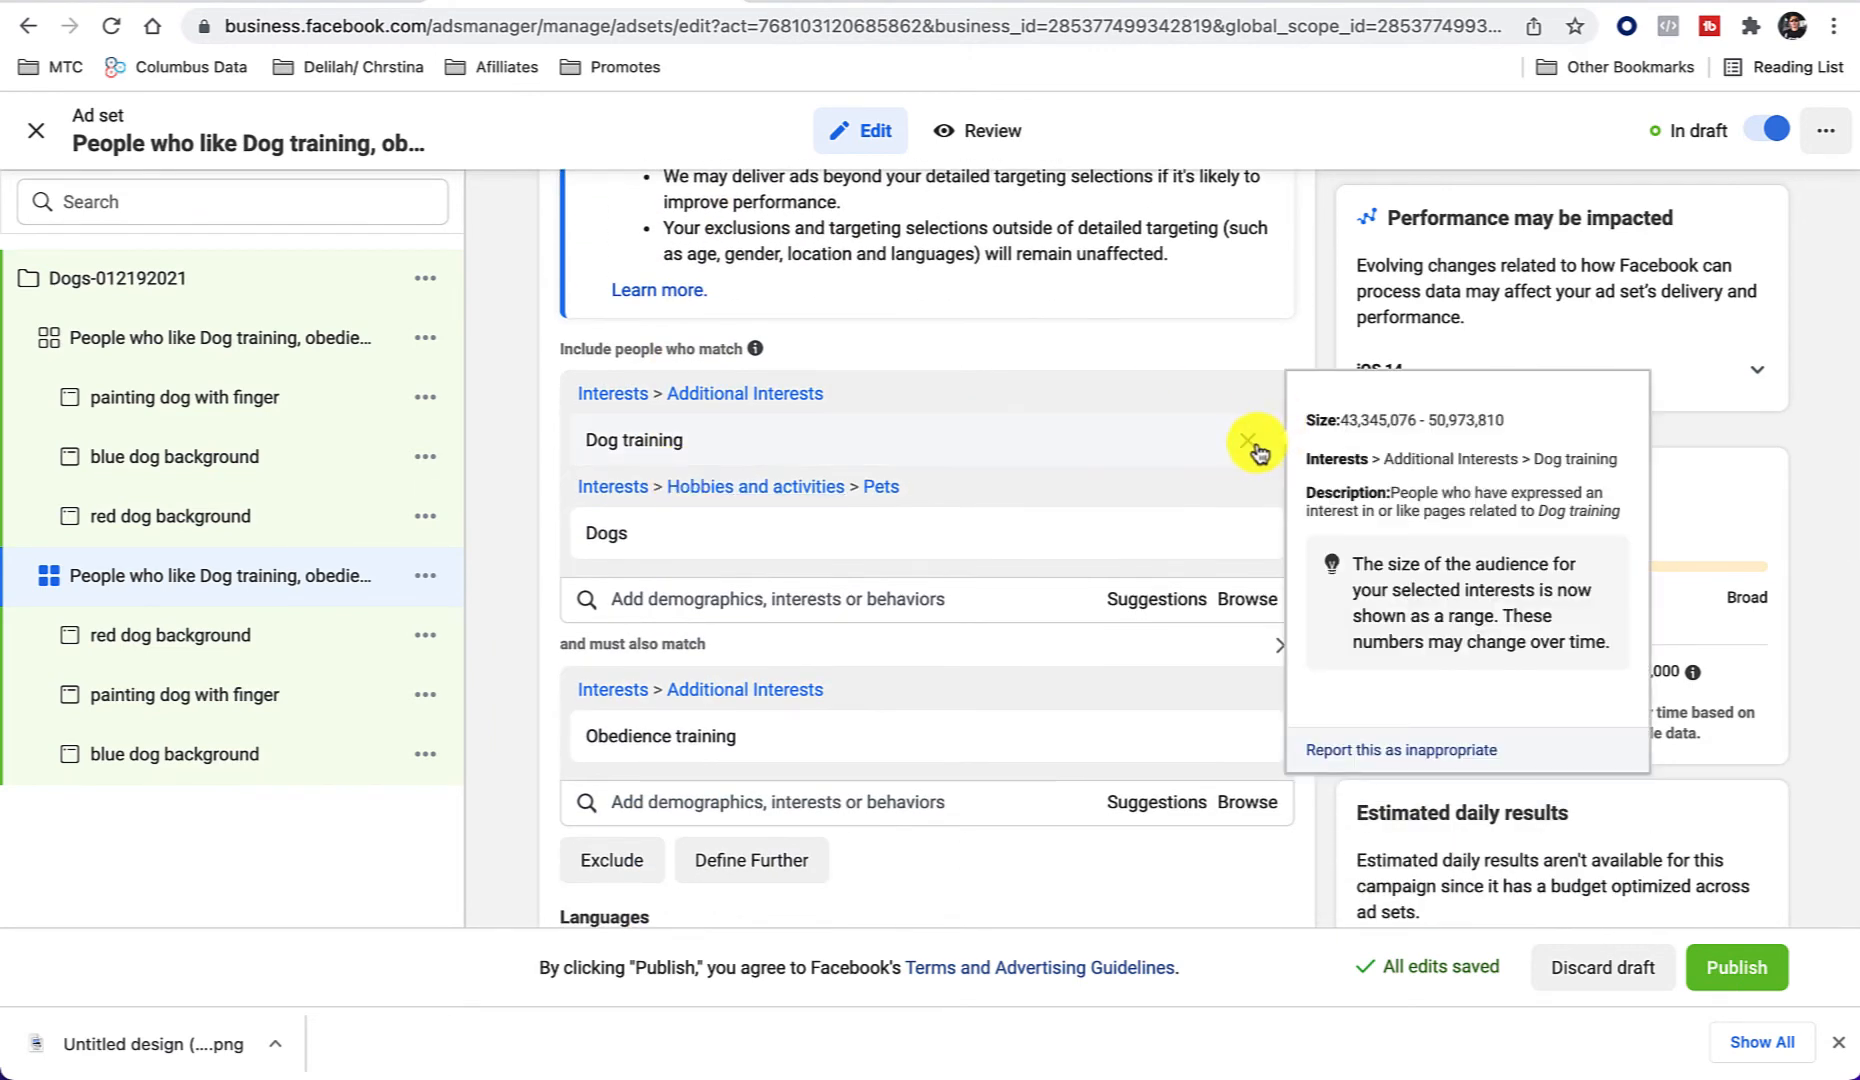
left_click(1248, 443)
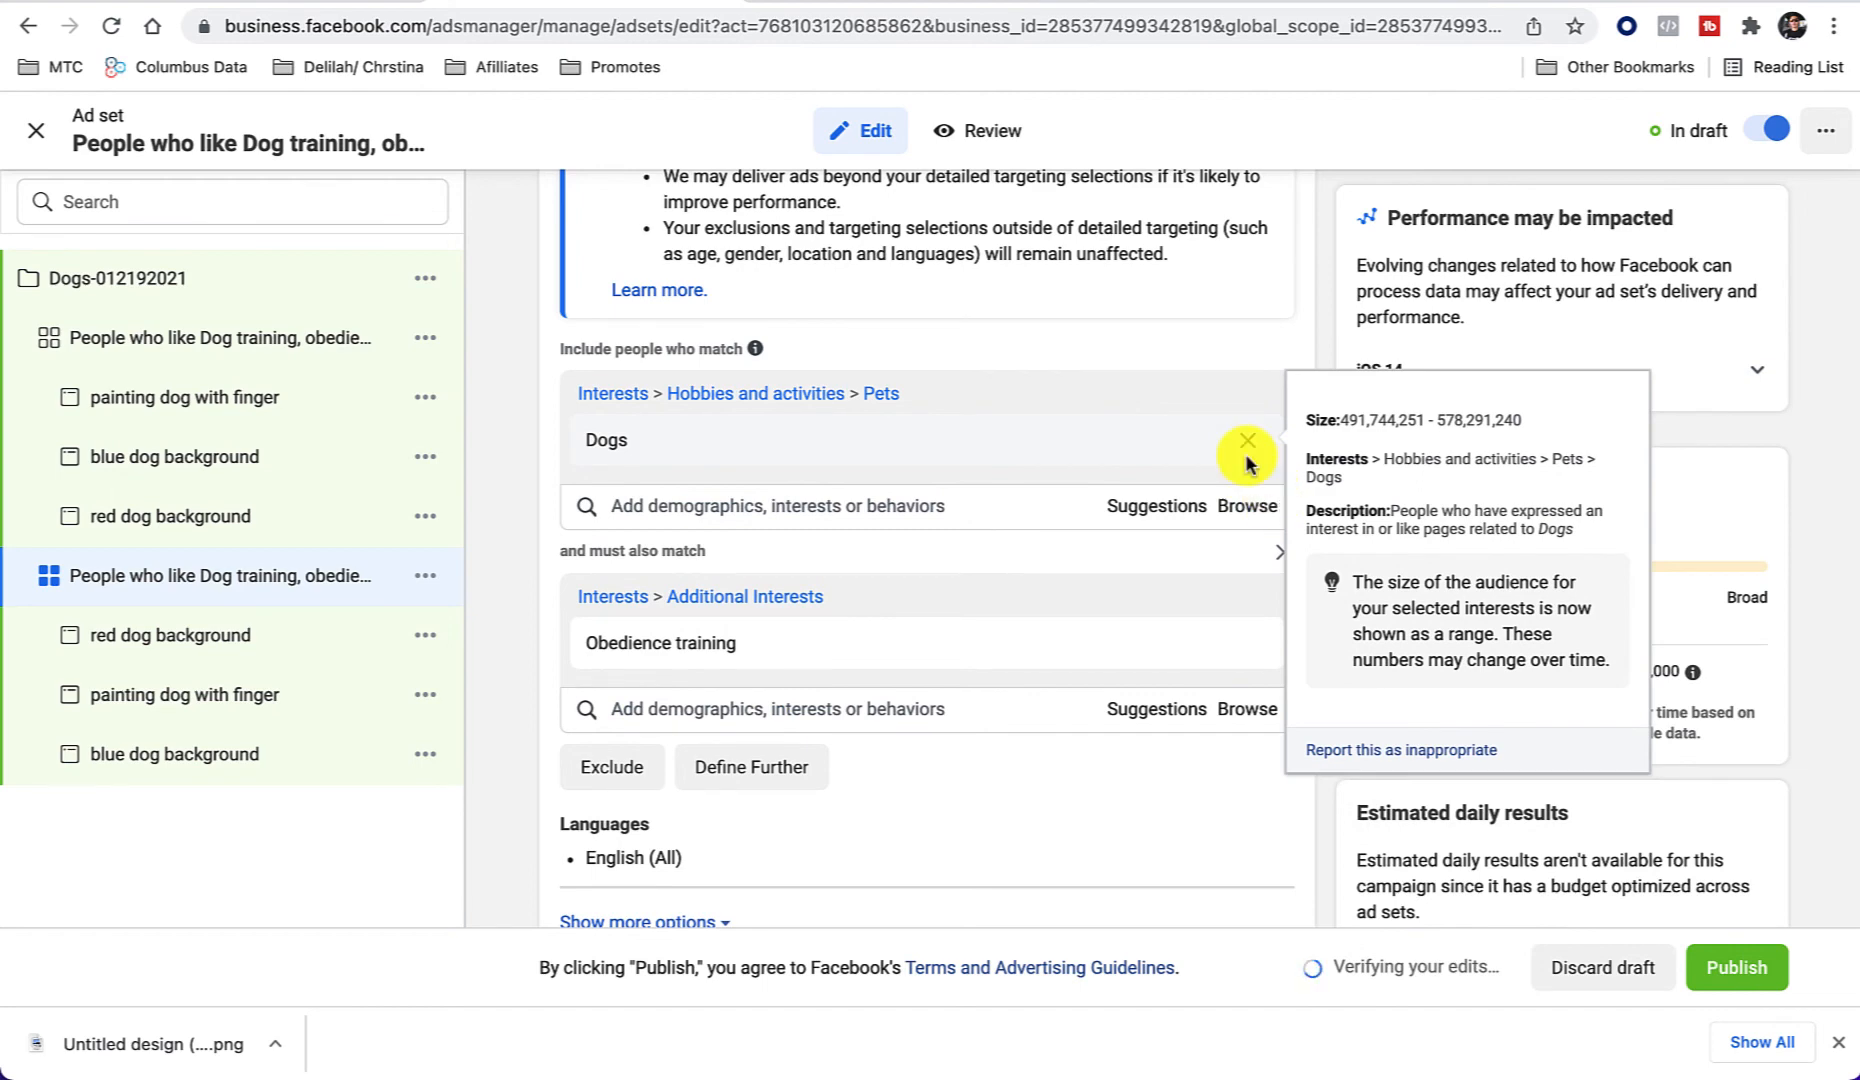
left_click(1248, 448)
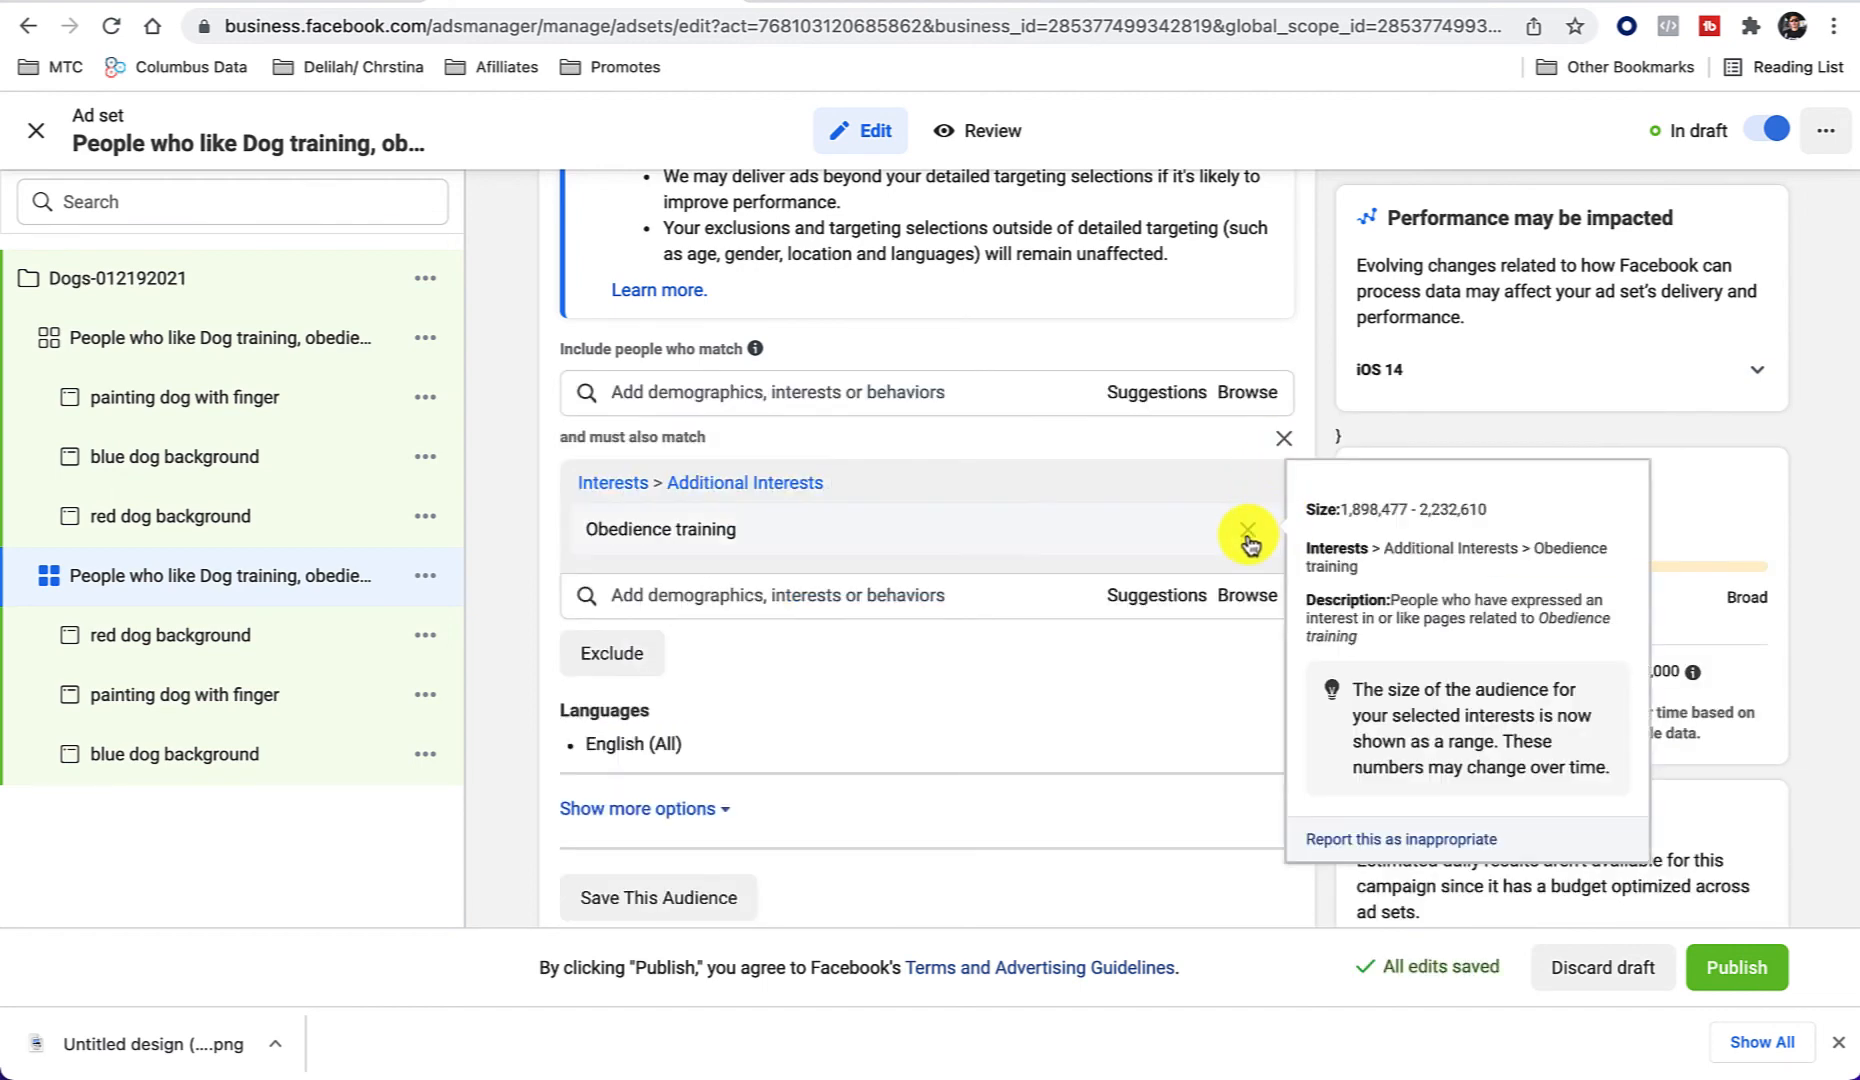
left_click(1248, 529)
Step: Add the Puppy interest to the duplicated ad set's included audience in detailed targeting
scroll(909, 535, "up", 2)
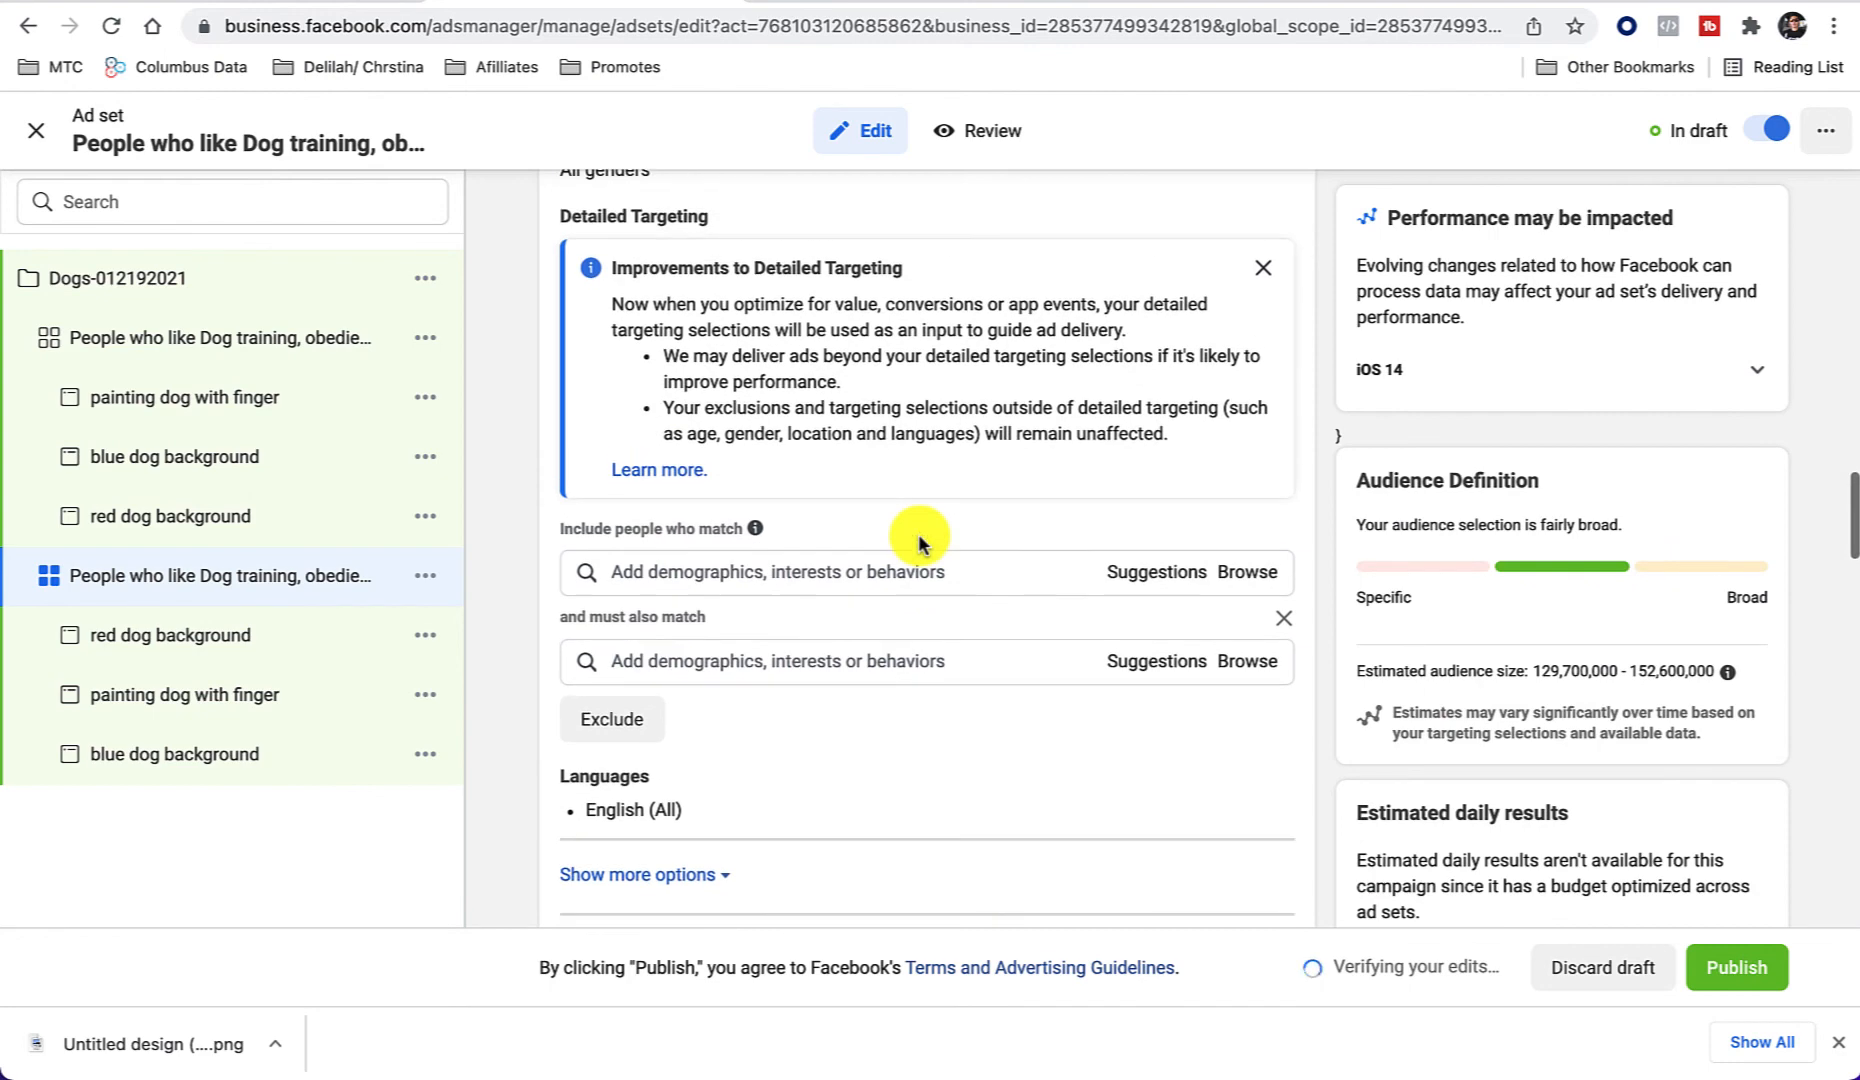
scroll(715, 569, "up", 2)
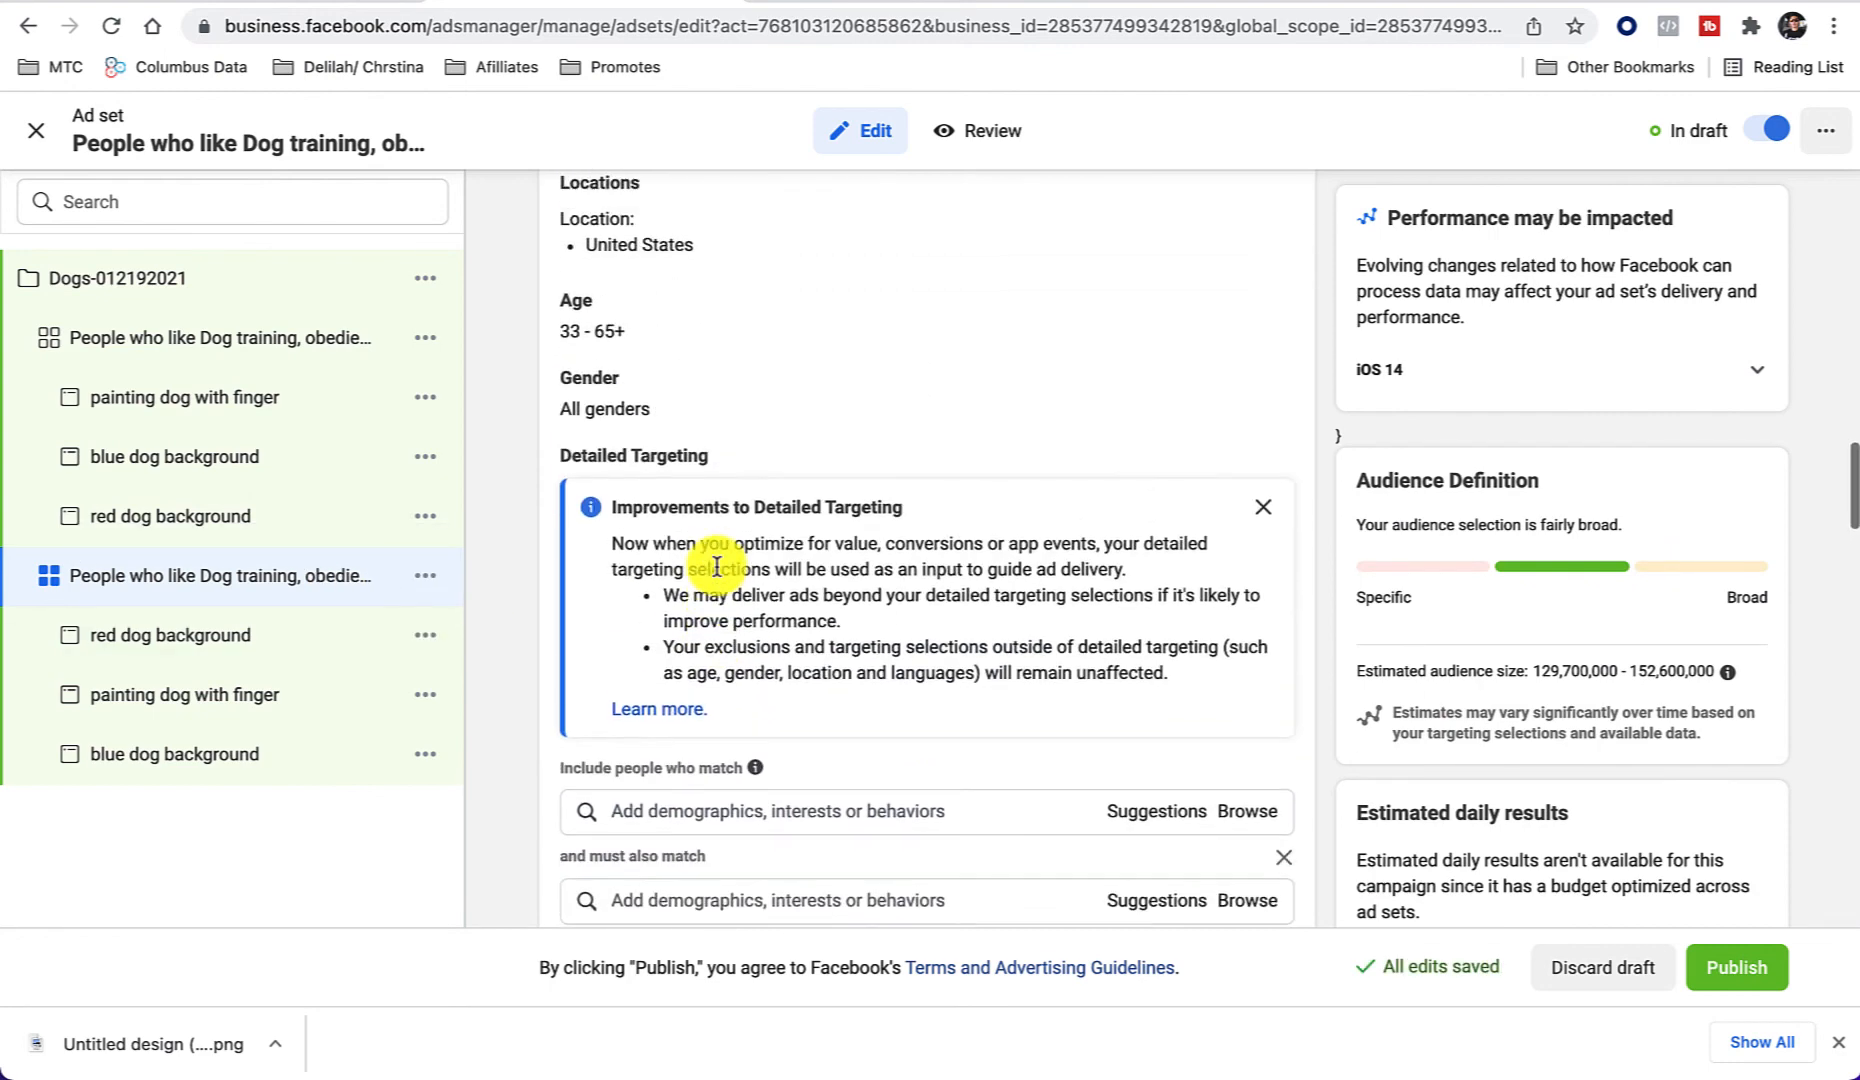
scroll(714, 569, "down", 3)
left_click(680, 500)
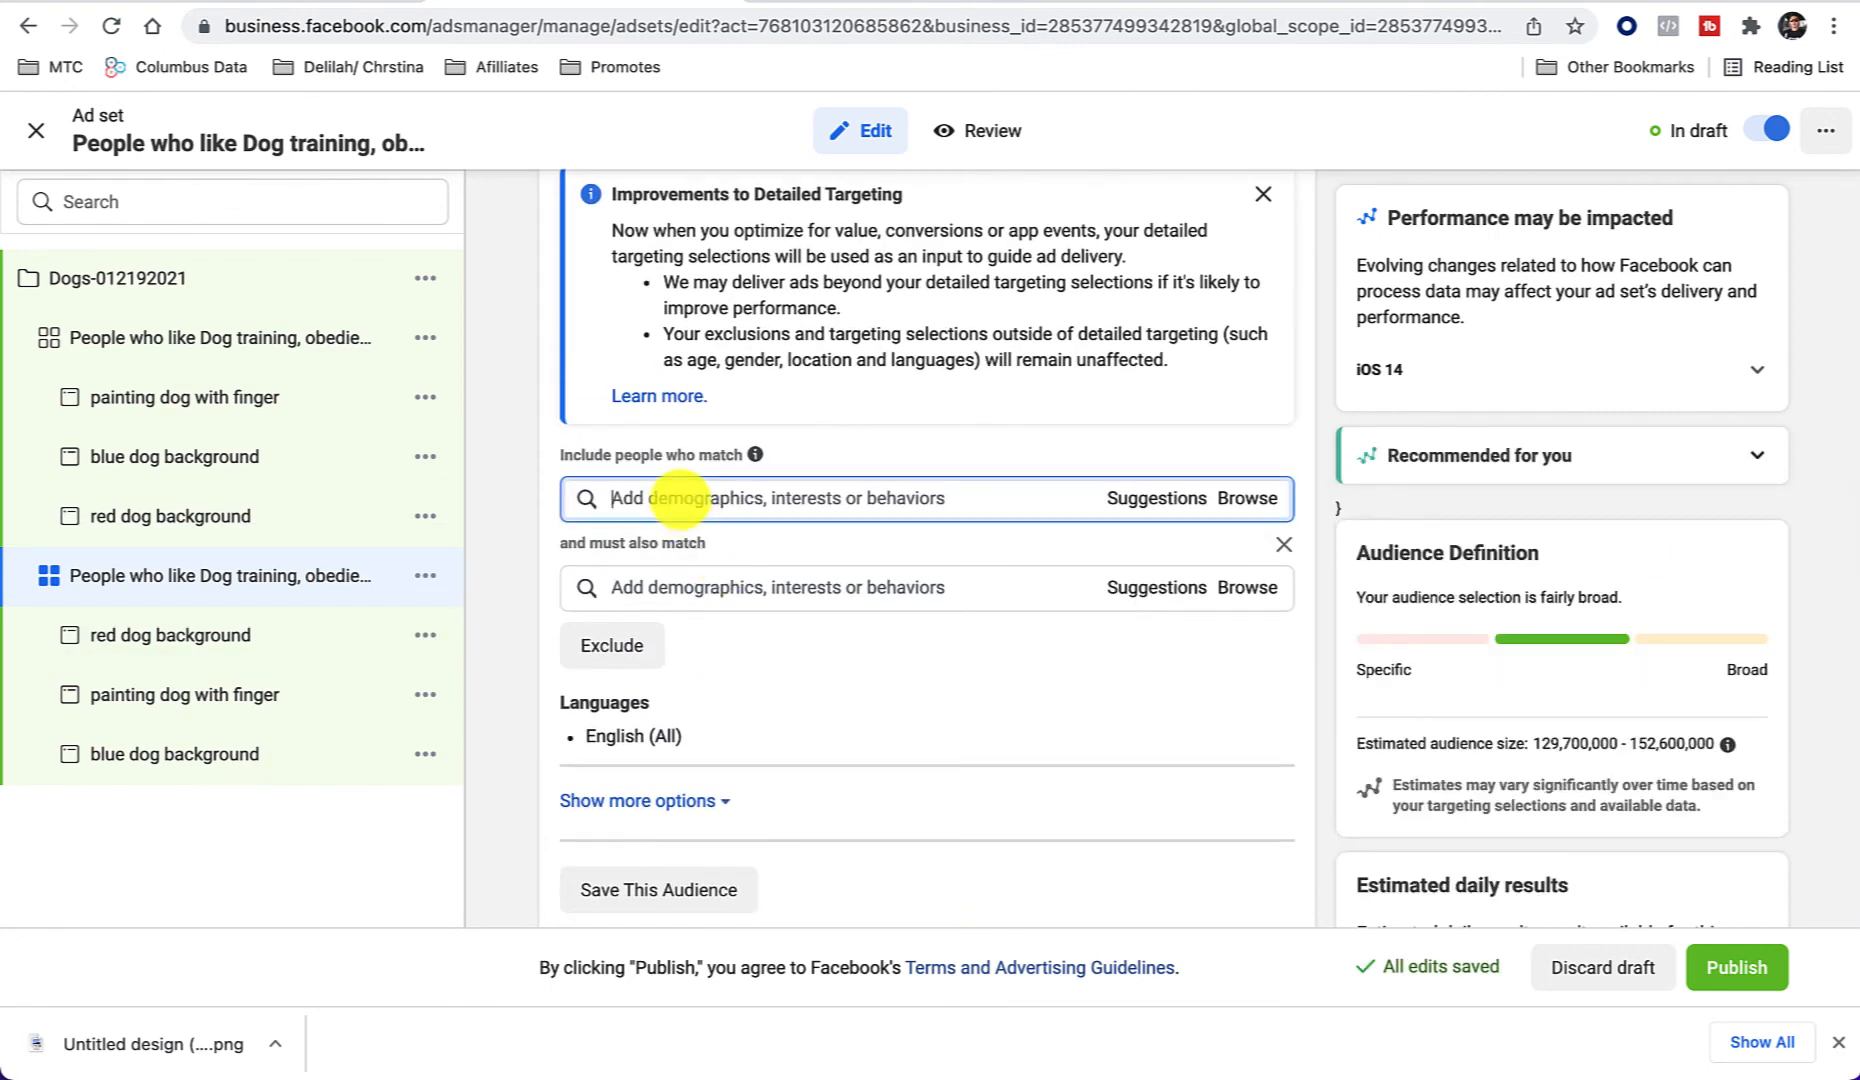
type("puppy")
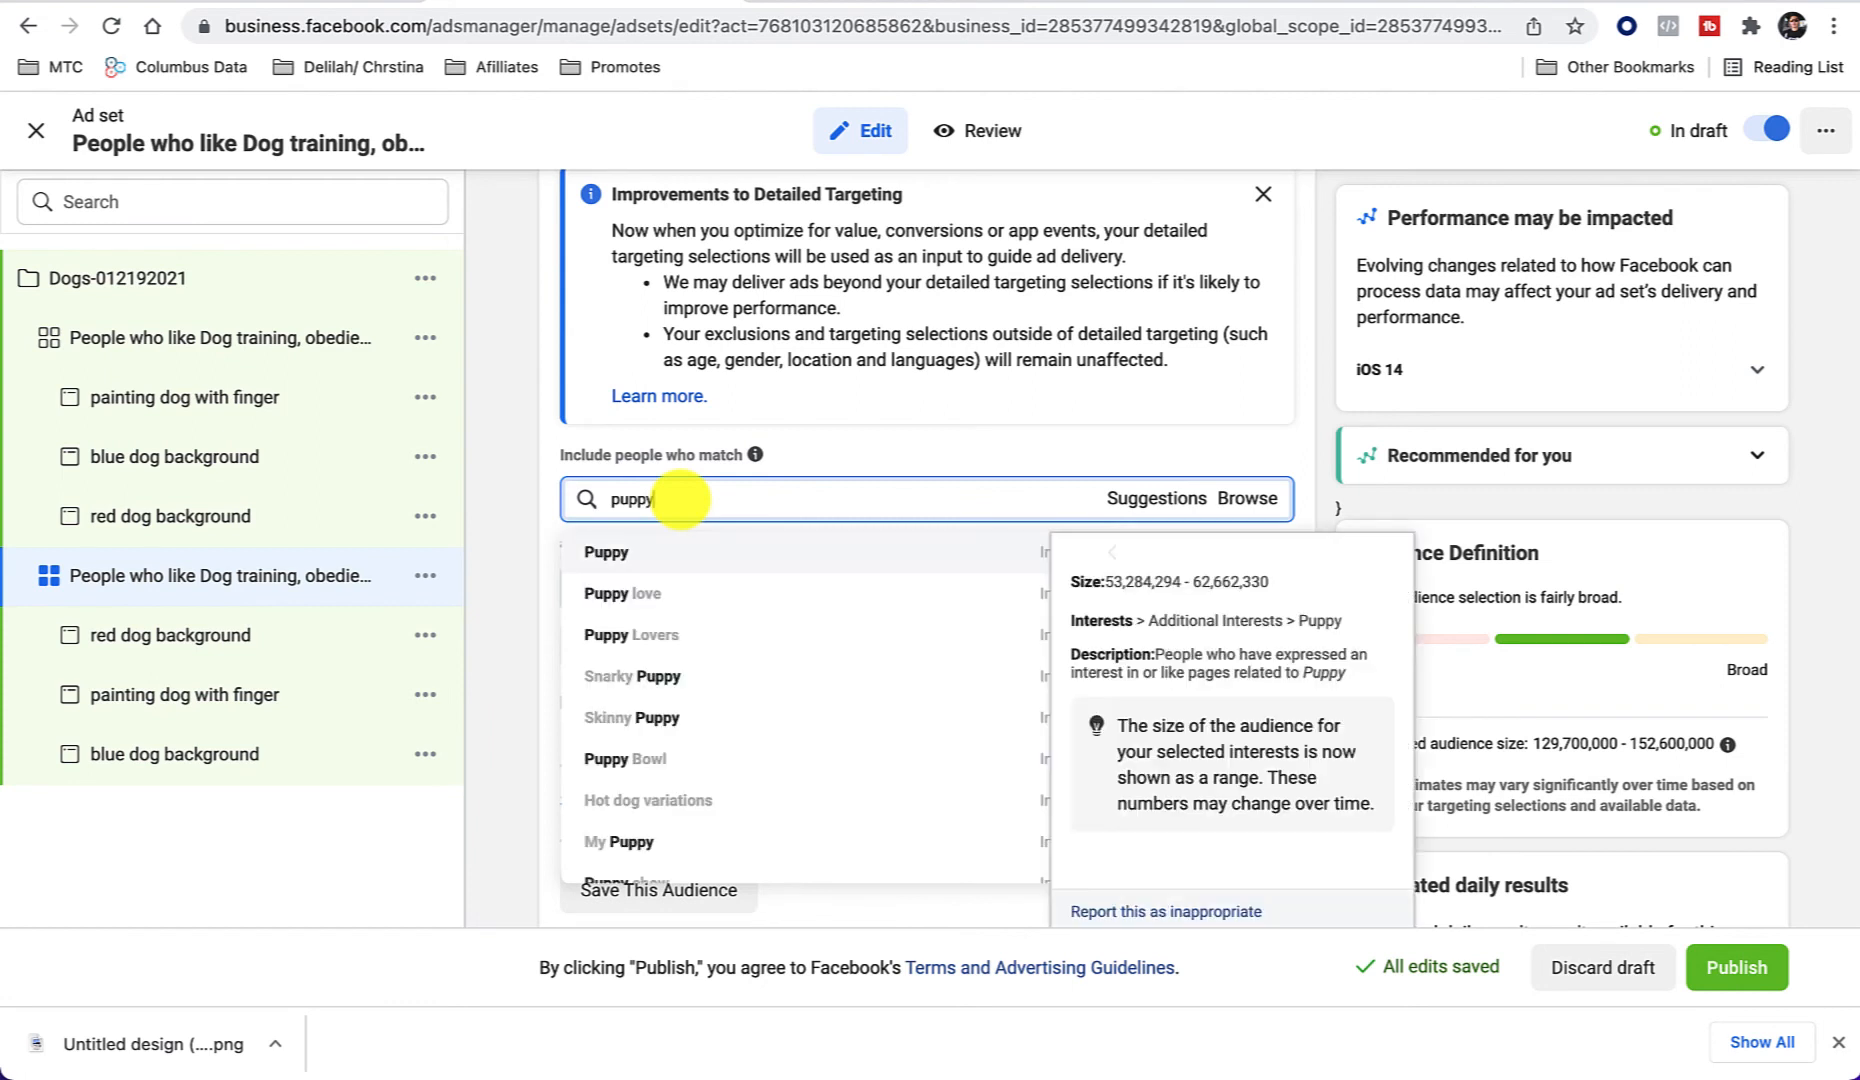
left_click(628, 555)
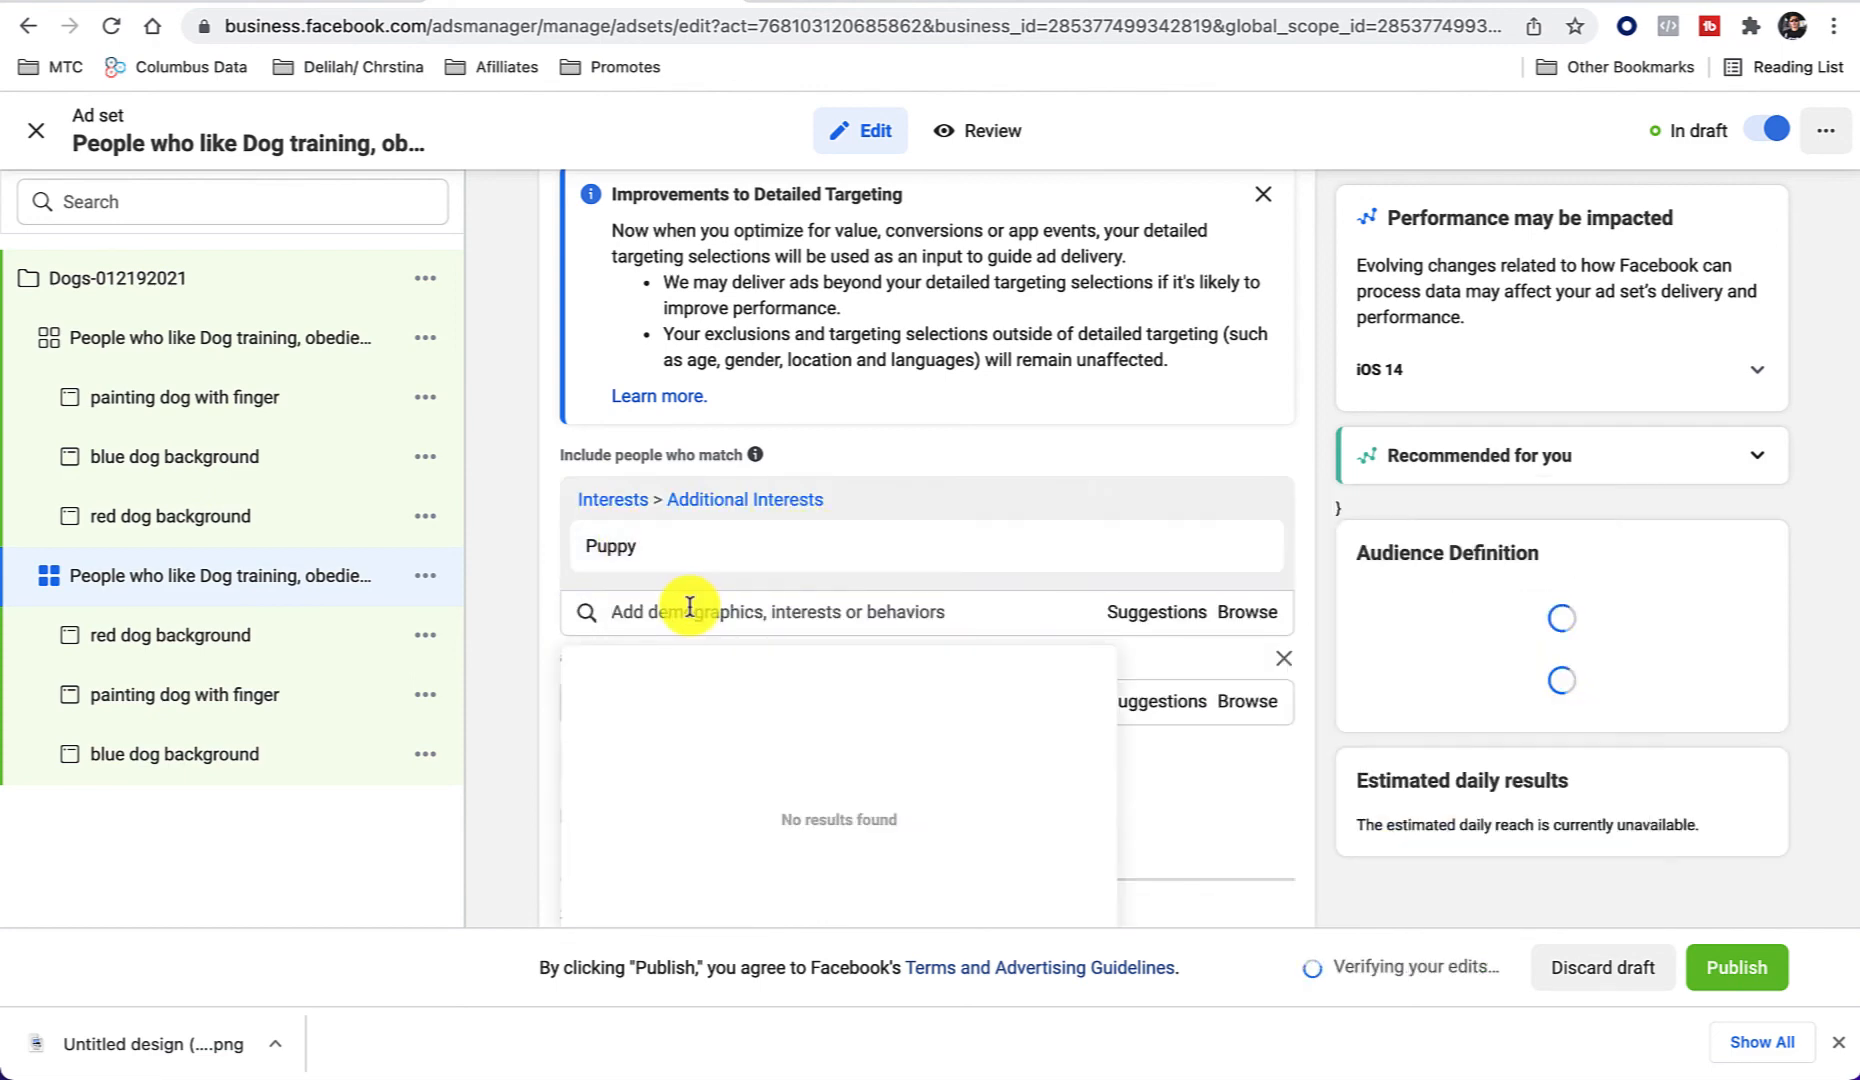
Step: Add the Puppy love interest to the same included group as Puppy
type("puppy")
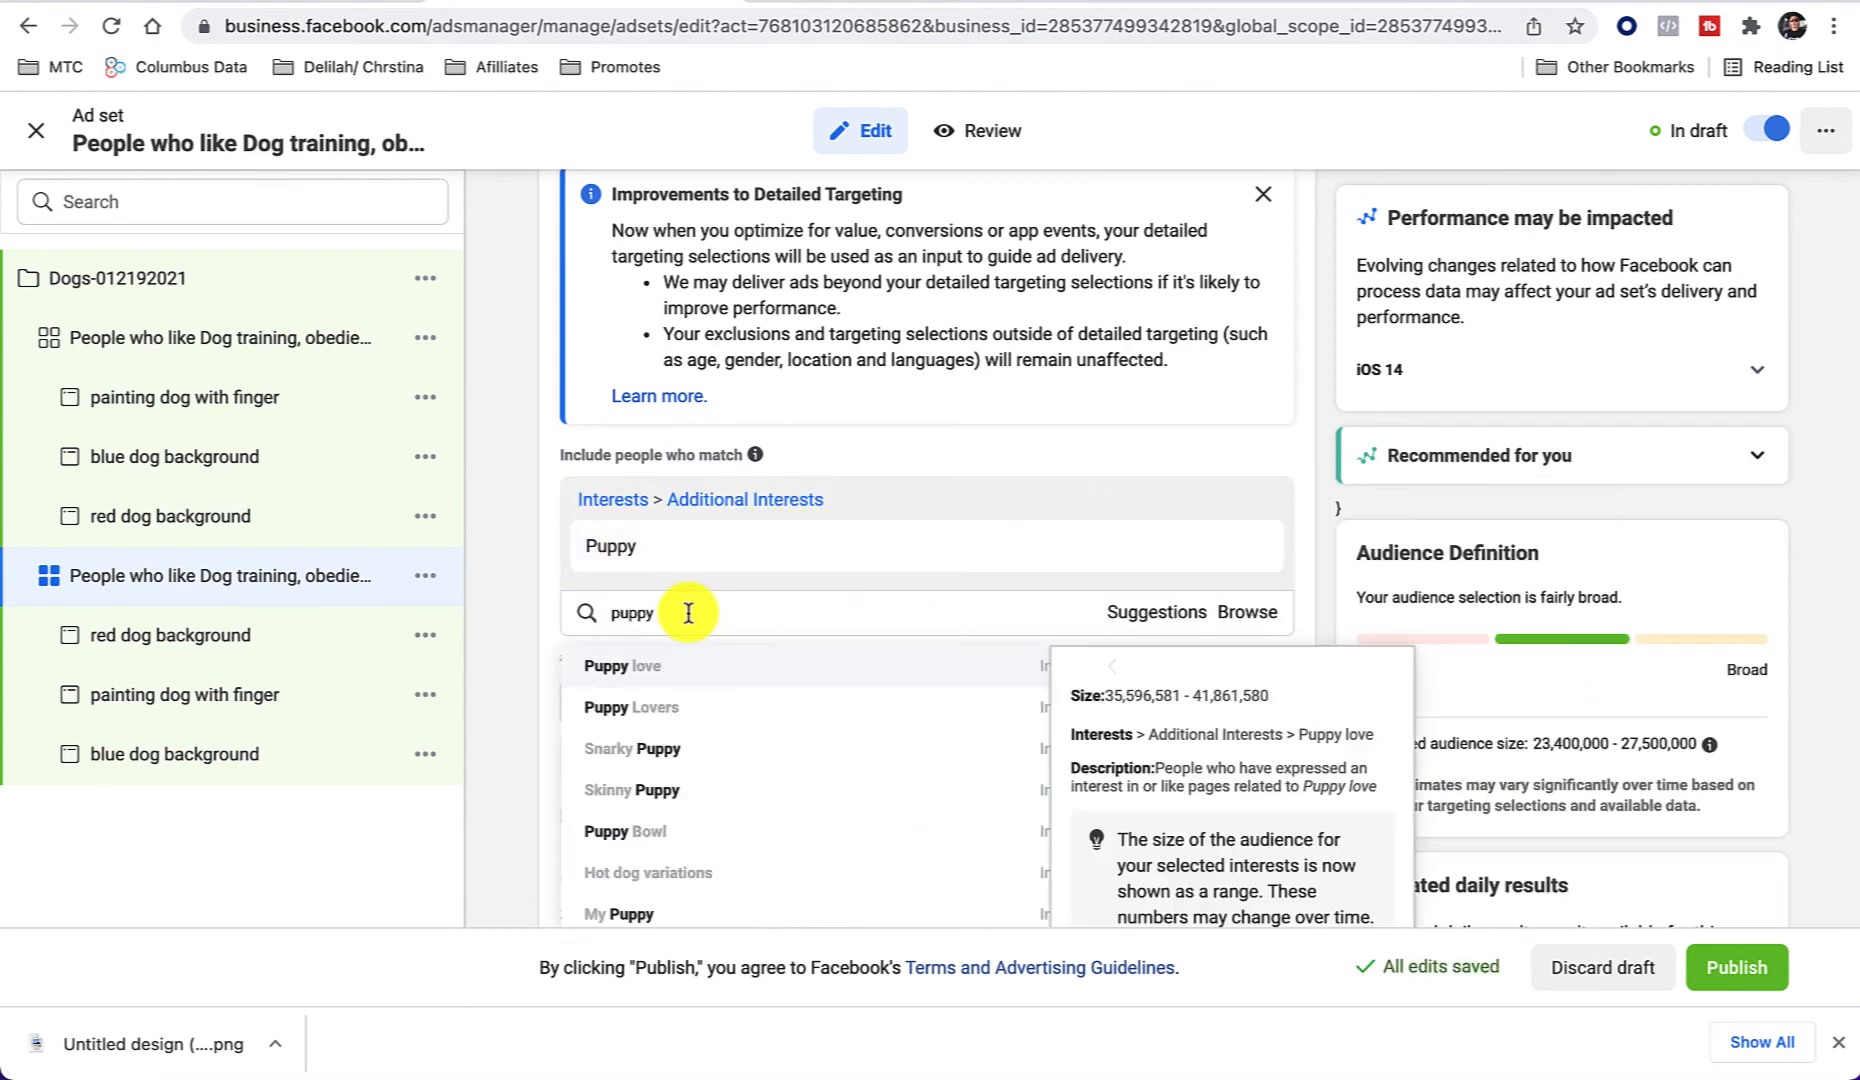
left_click(651, 684)
scroll(510, 630, "down", 3)
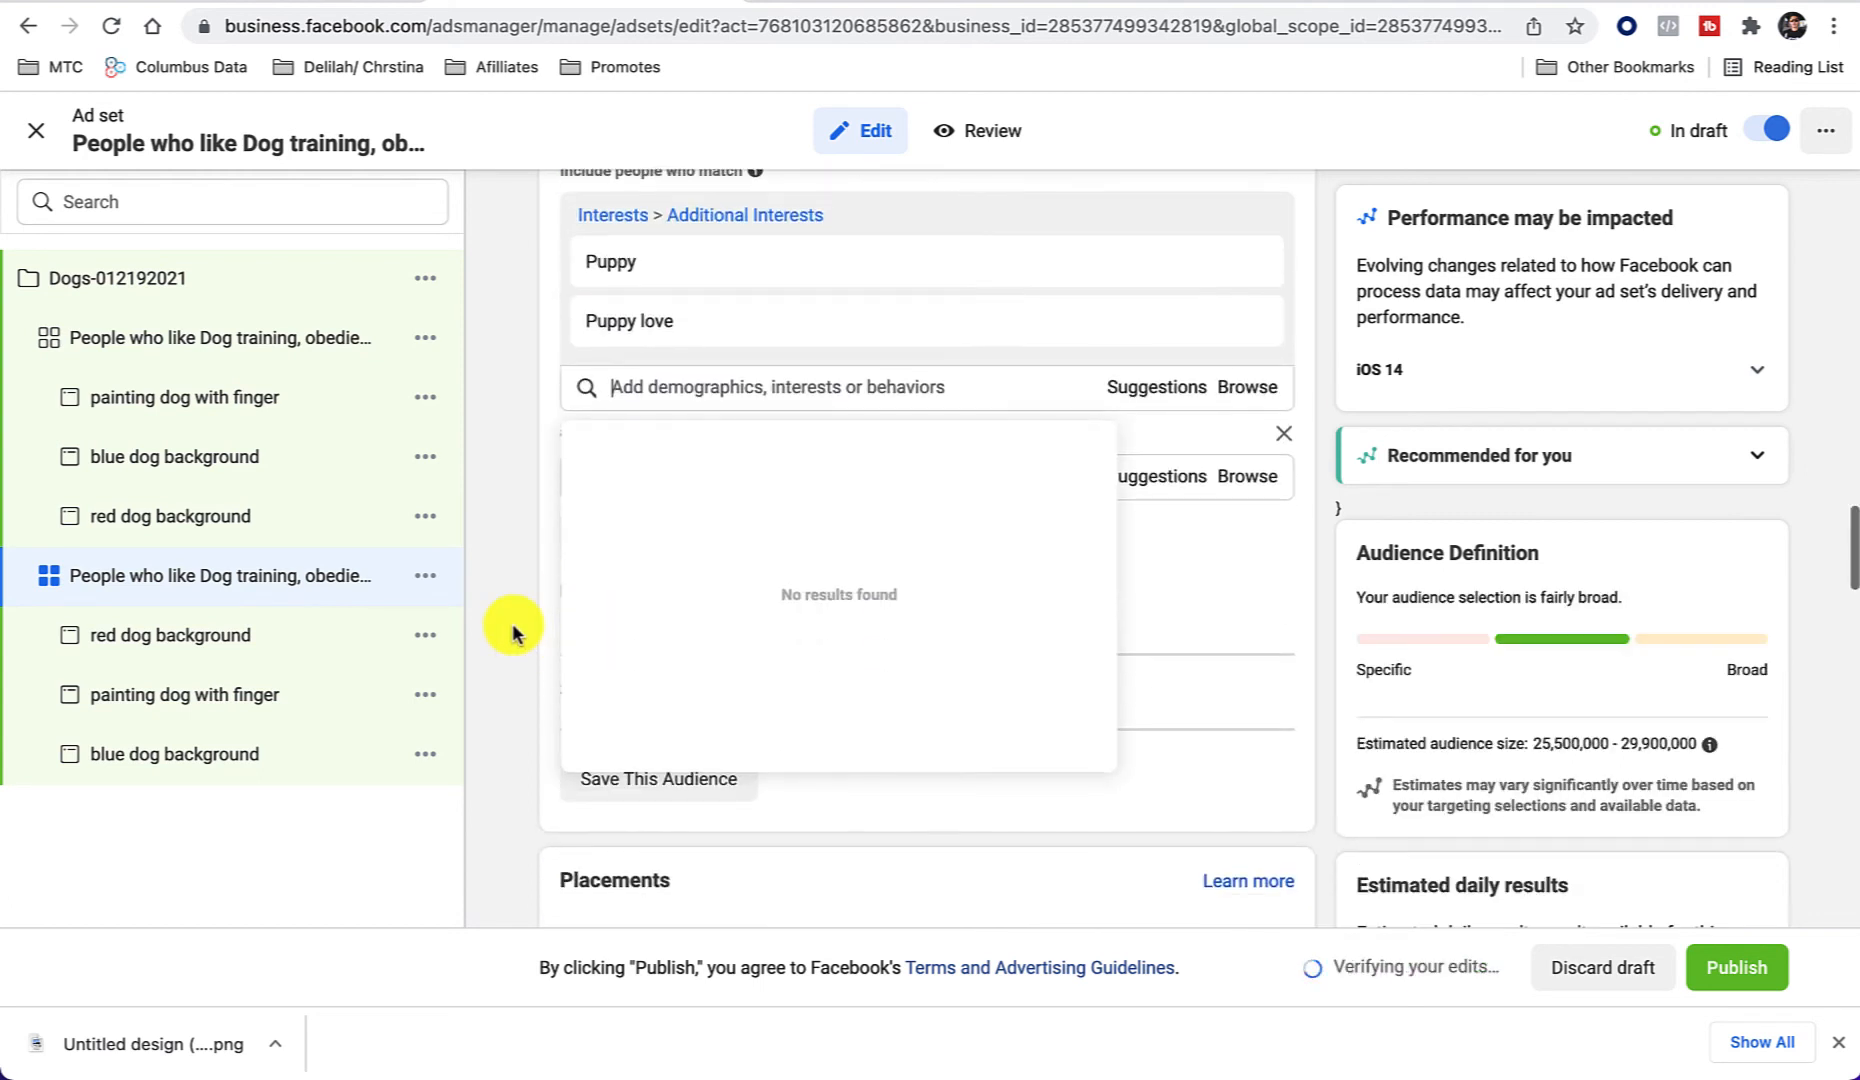
left_click(498, 535)
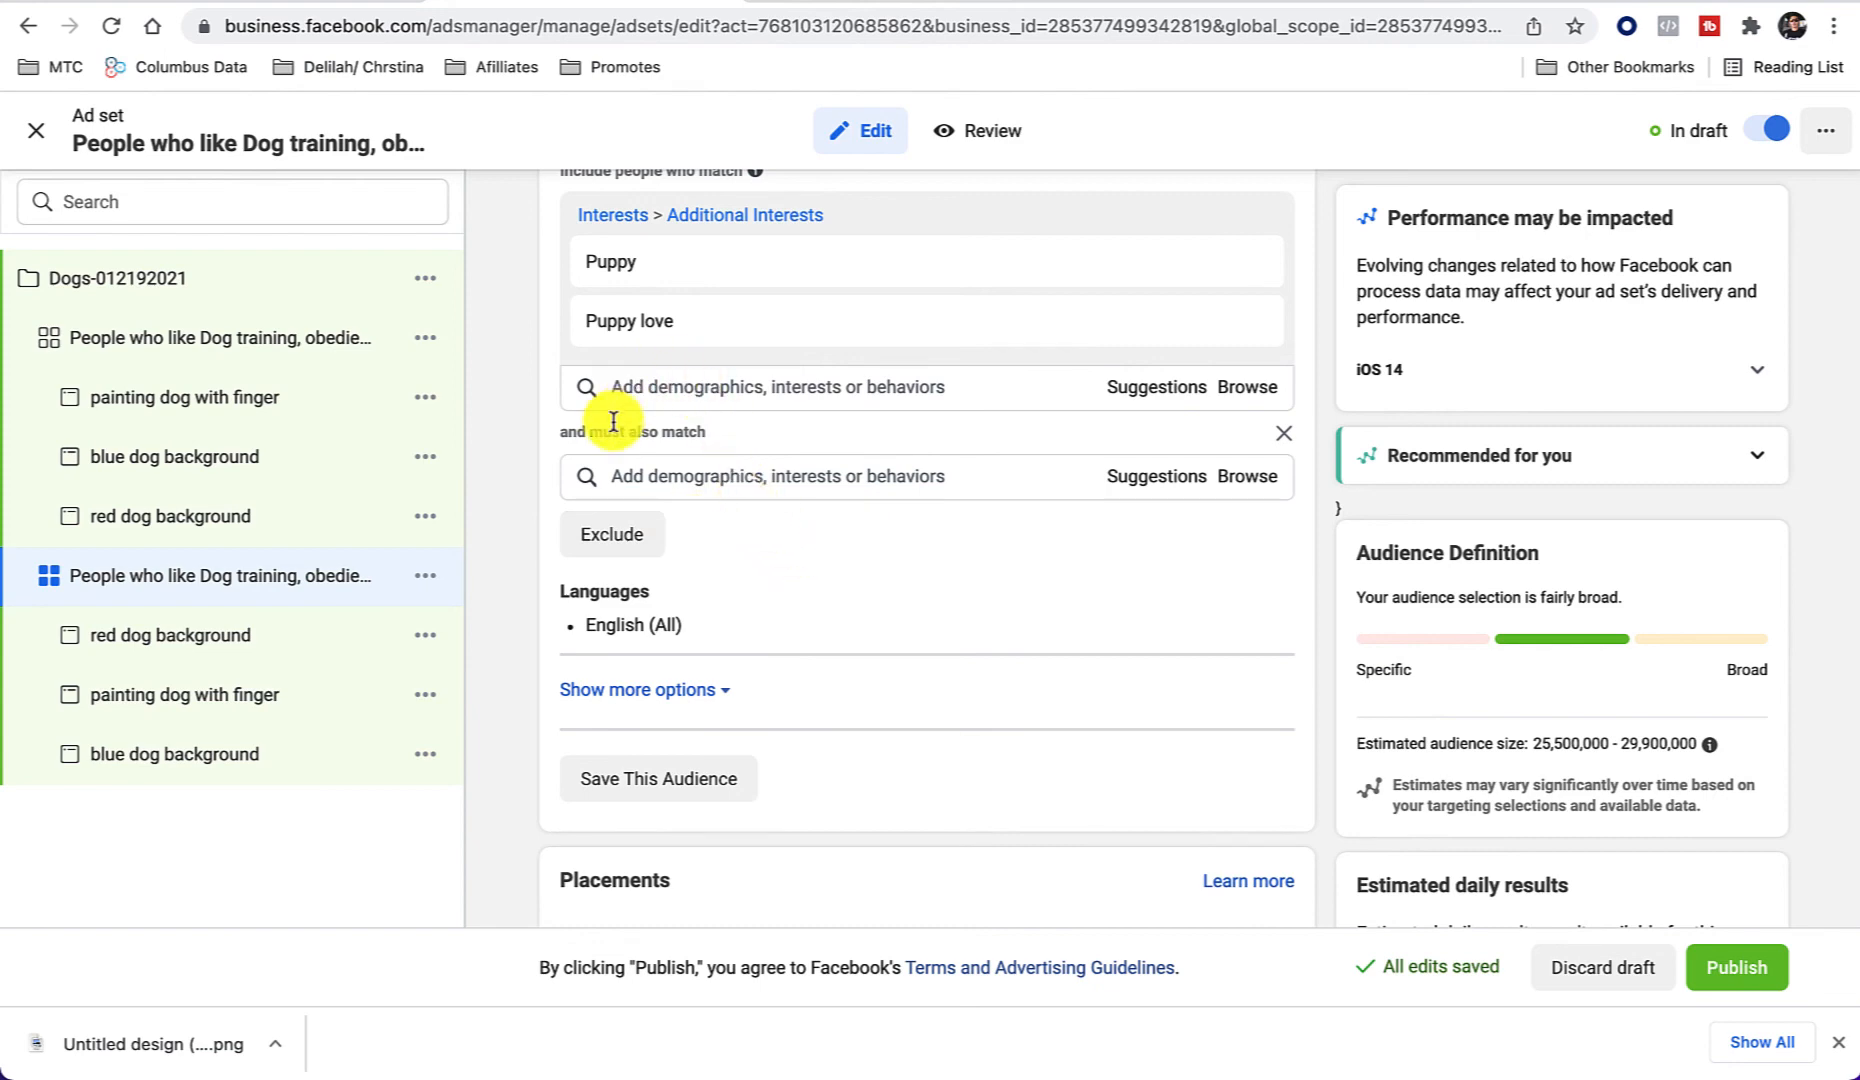
Step: Examine the audience suggestions and the interests found for "puppy" and "puppy train" for the must-also-match group
mouse_move(602, 268)
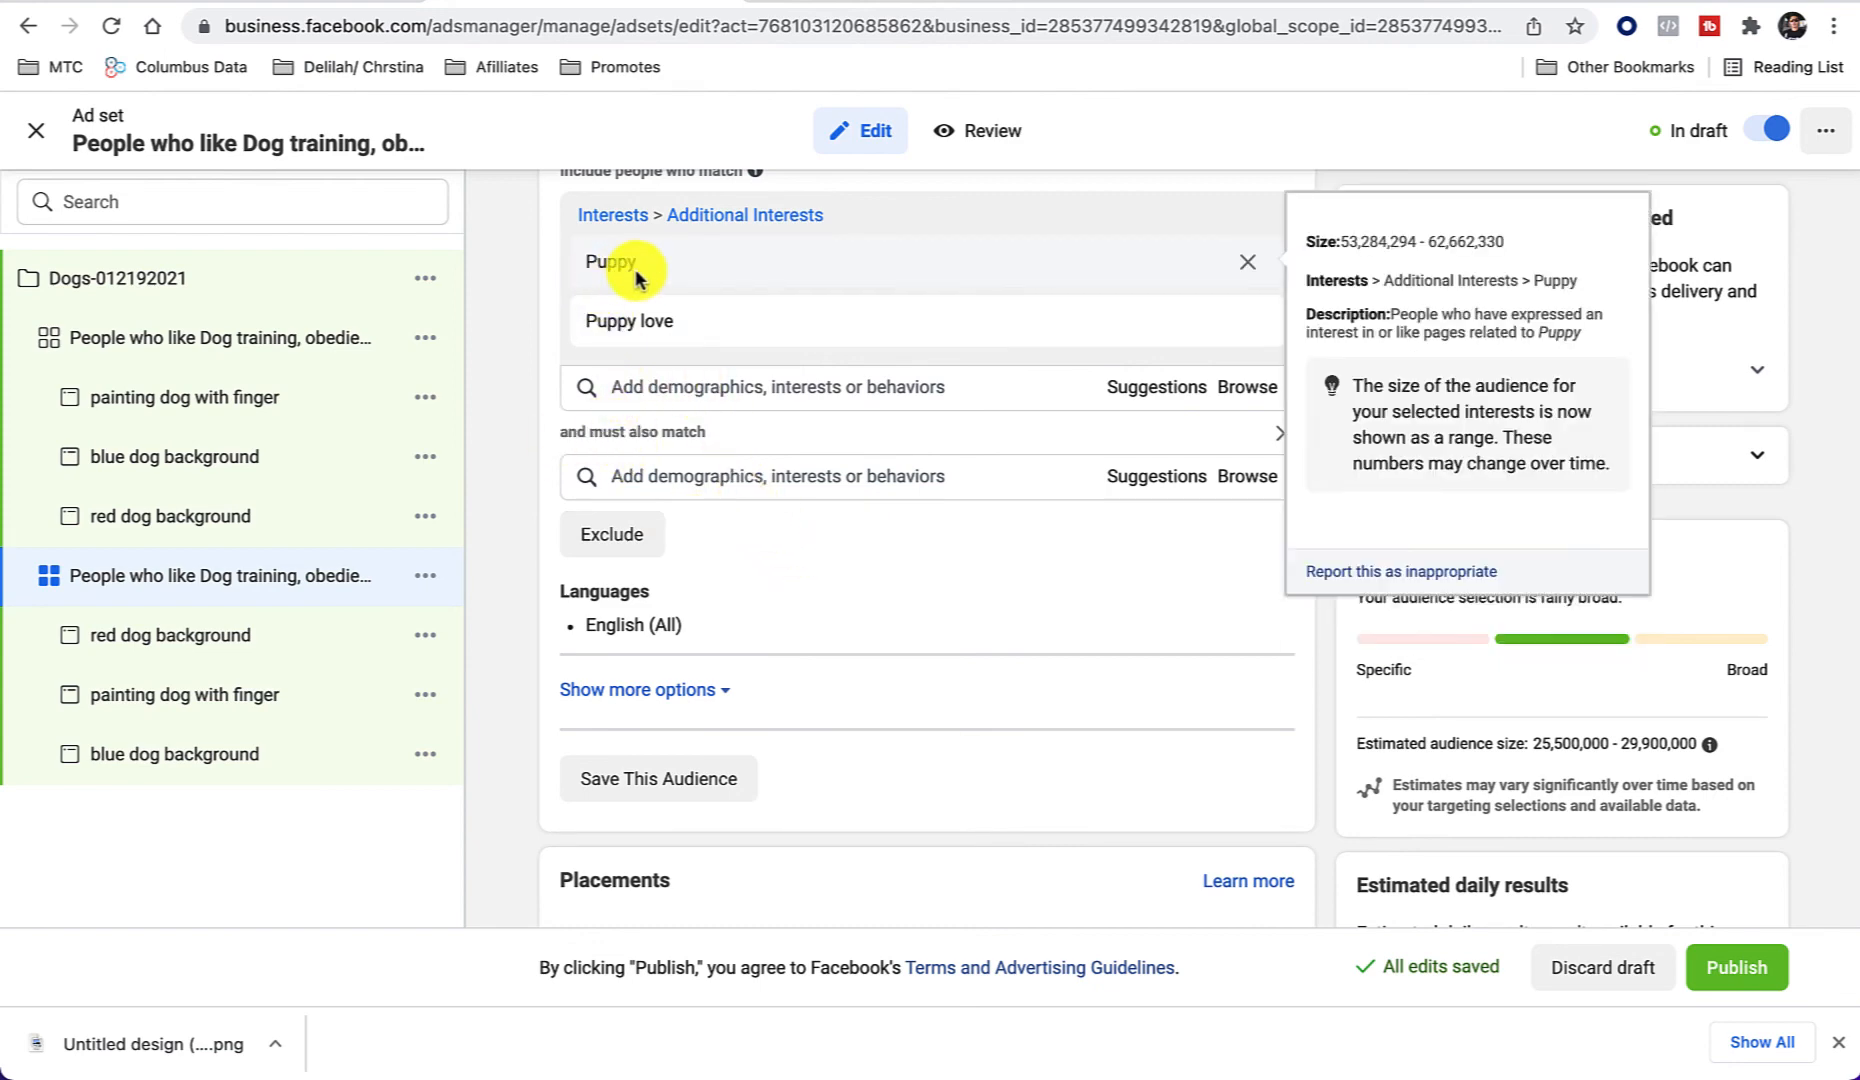
left_click(705, 477)
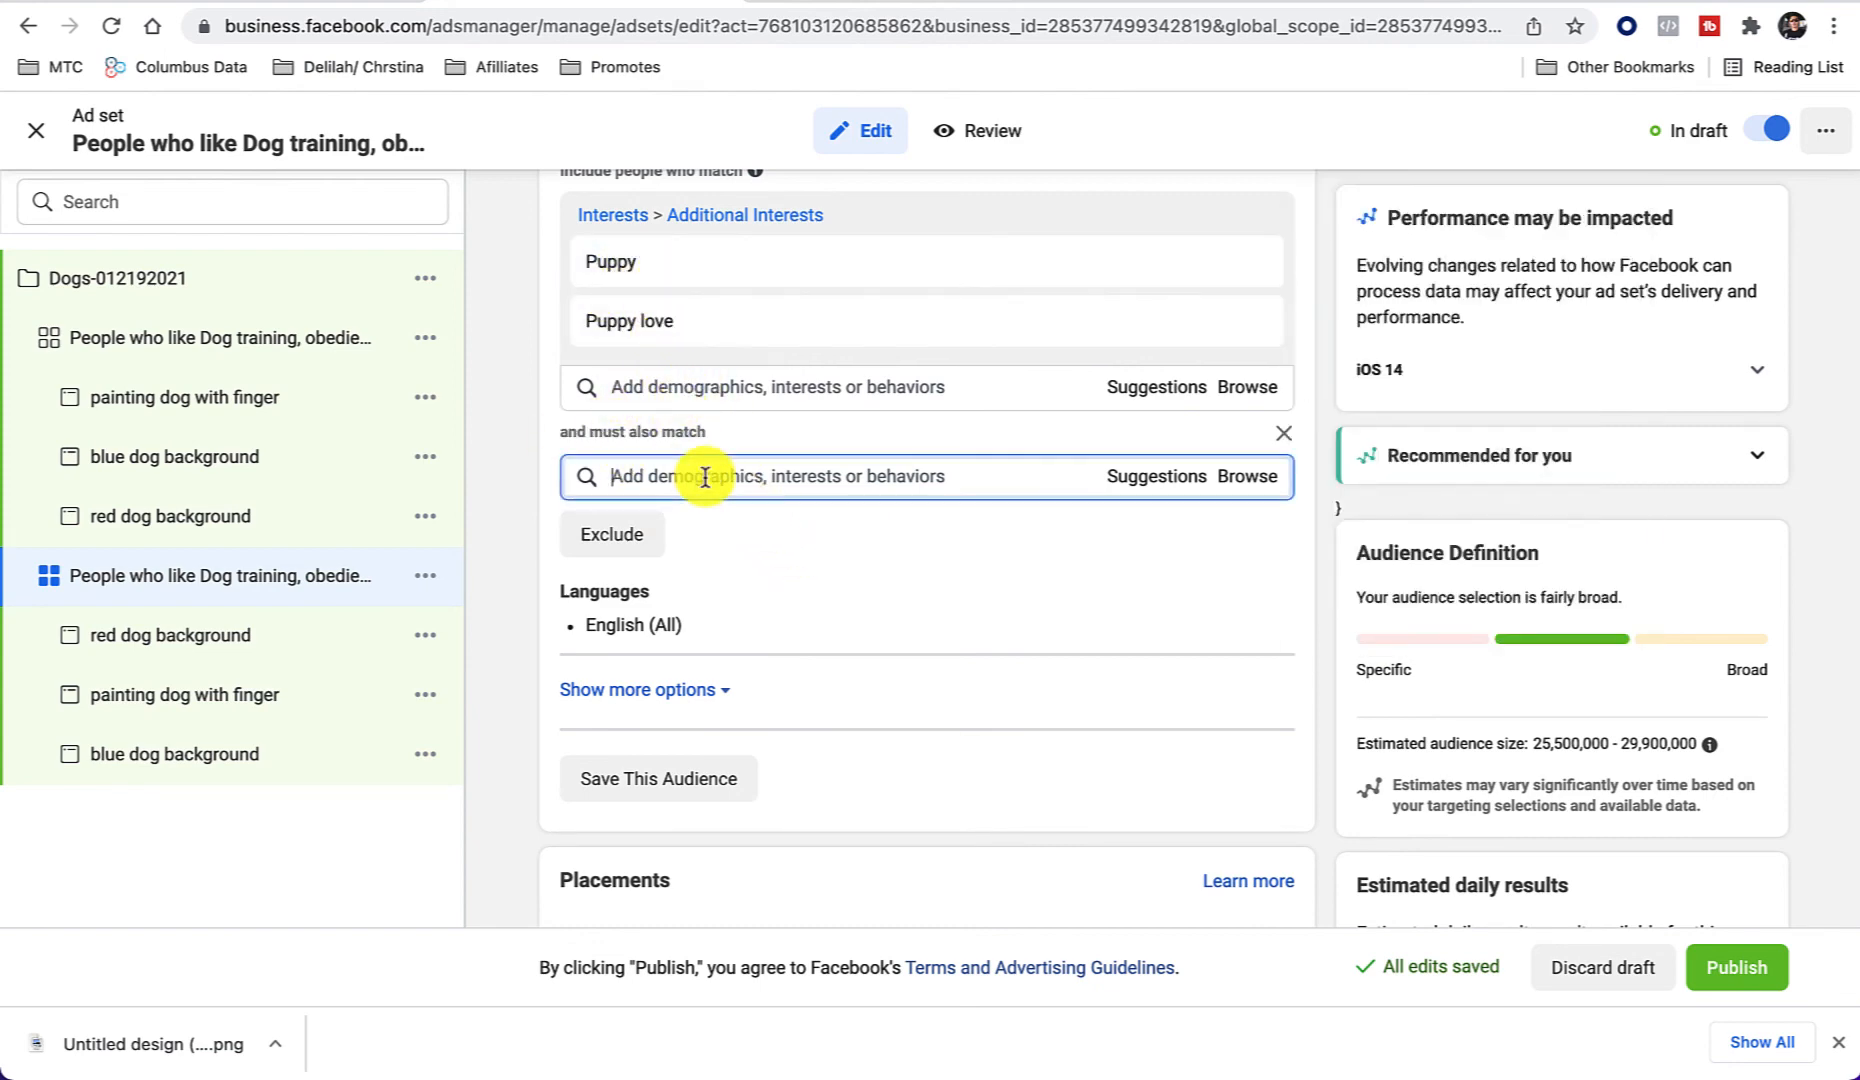
left_click(1128, 480)
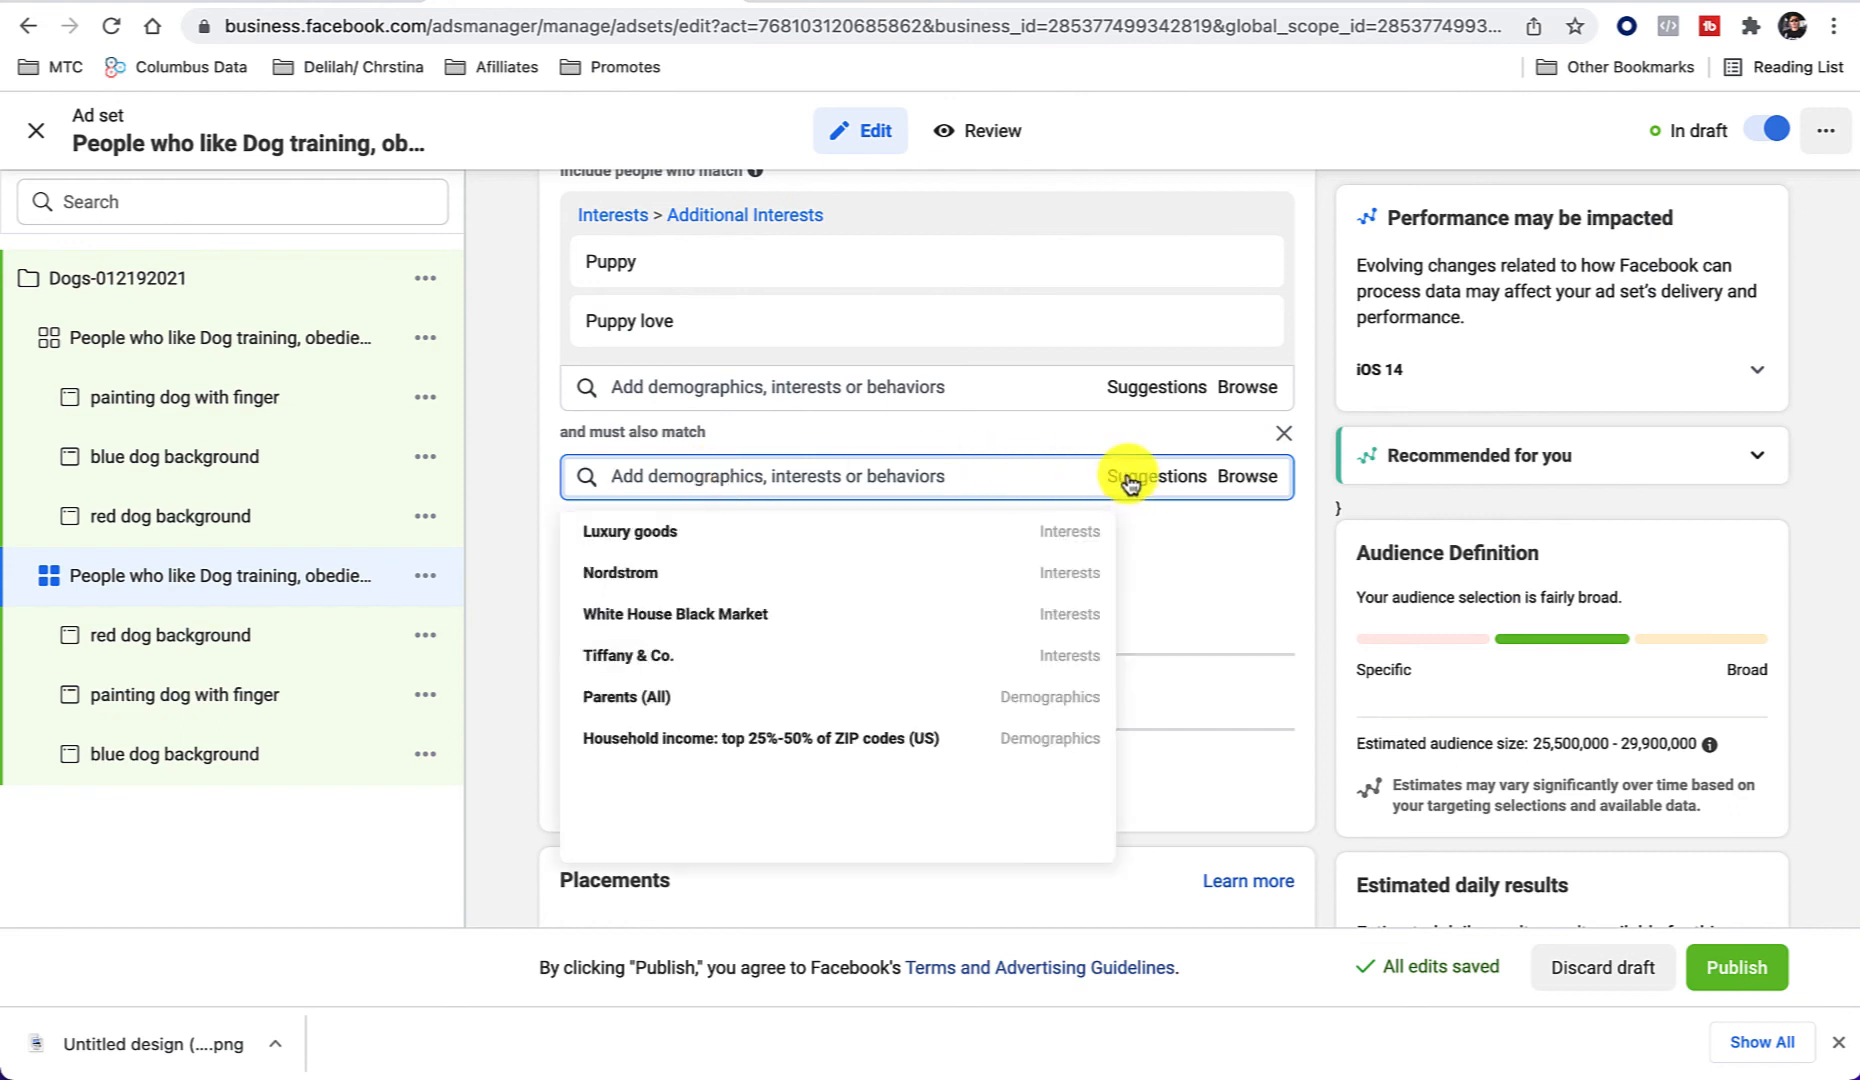
mouse_move(730, 750)
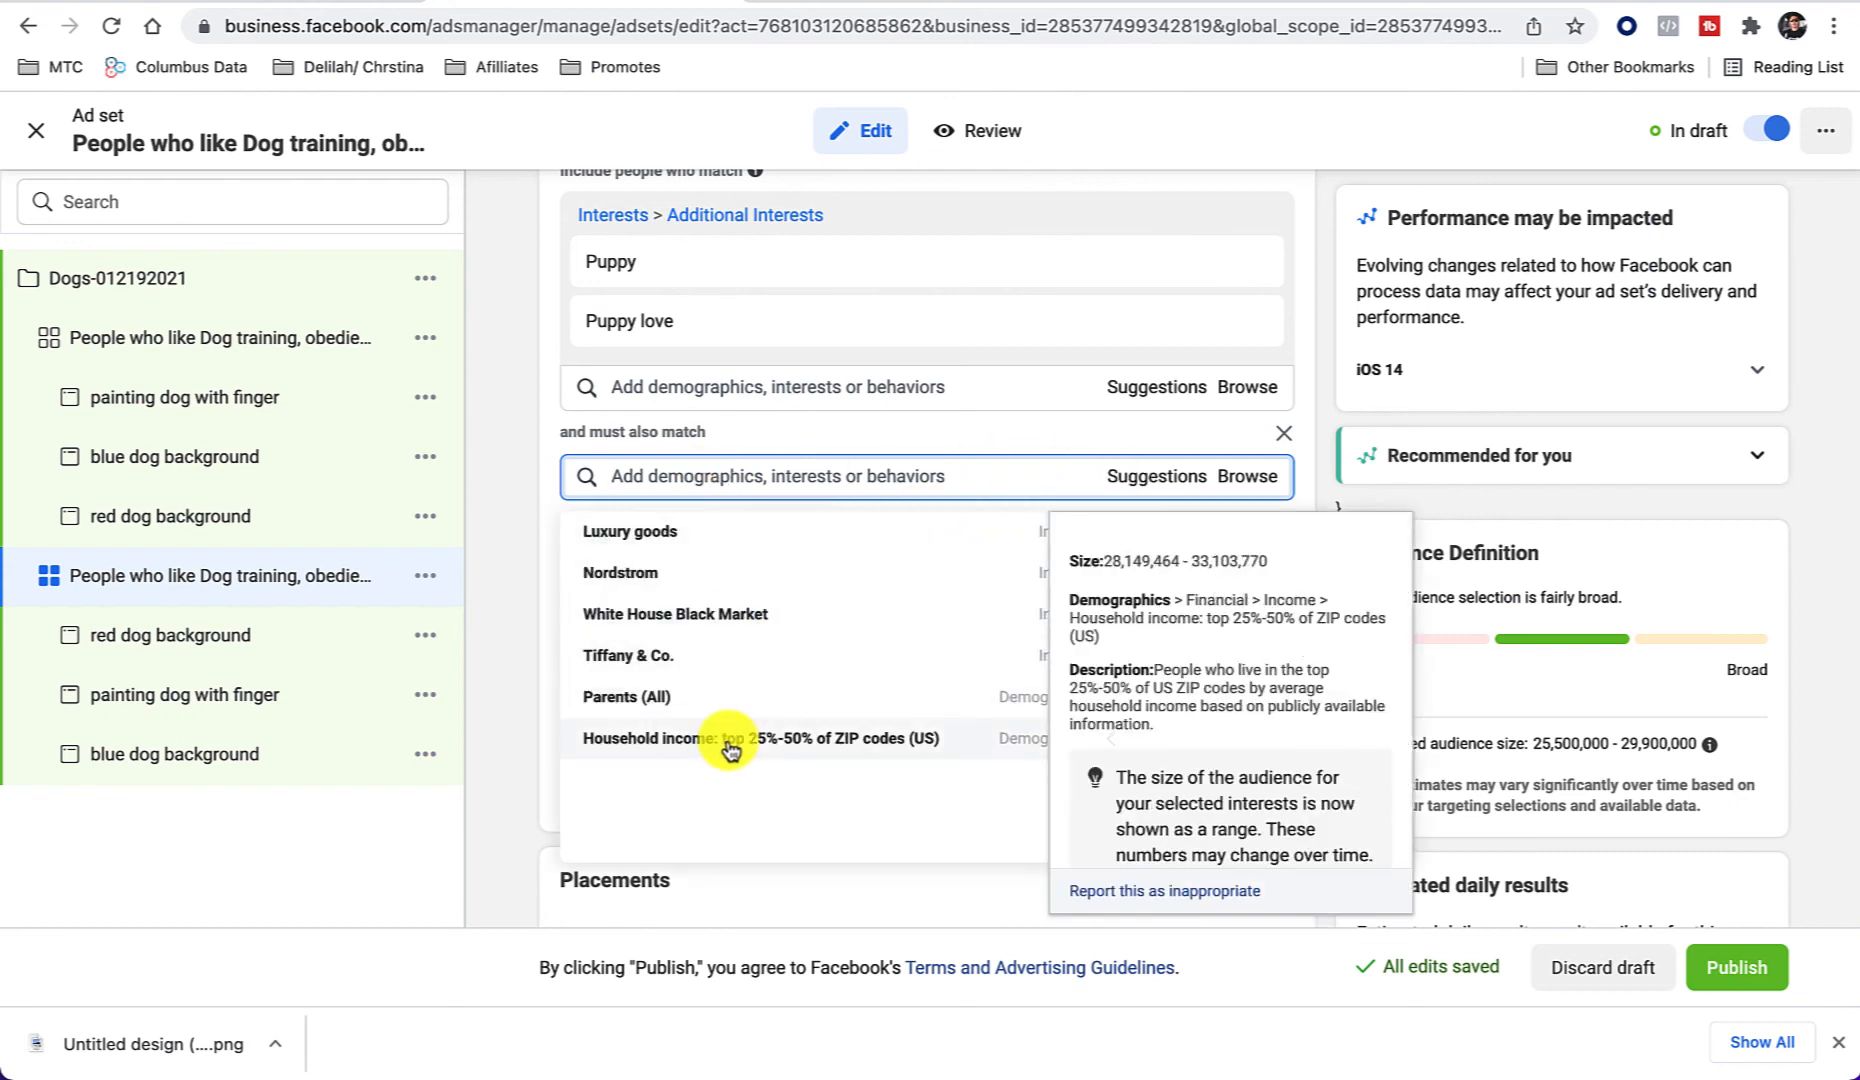
left_click(519, 488)
left_click(739, 479)
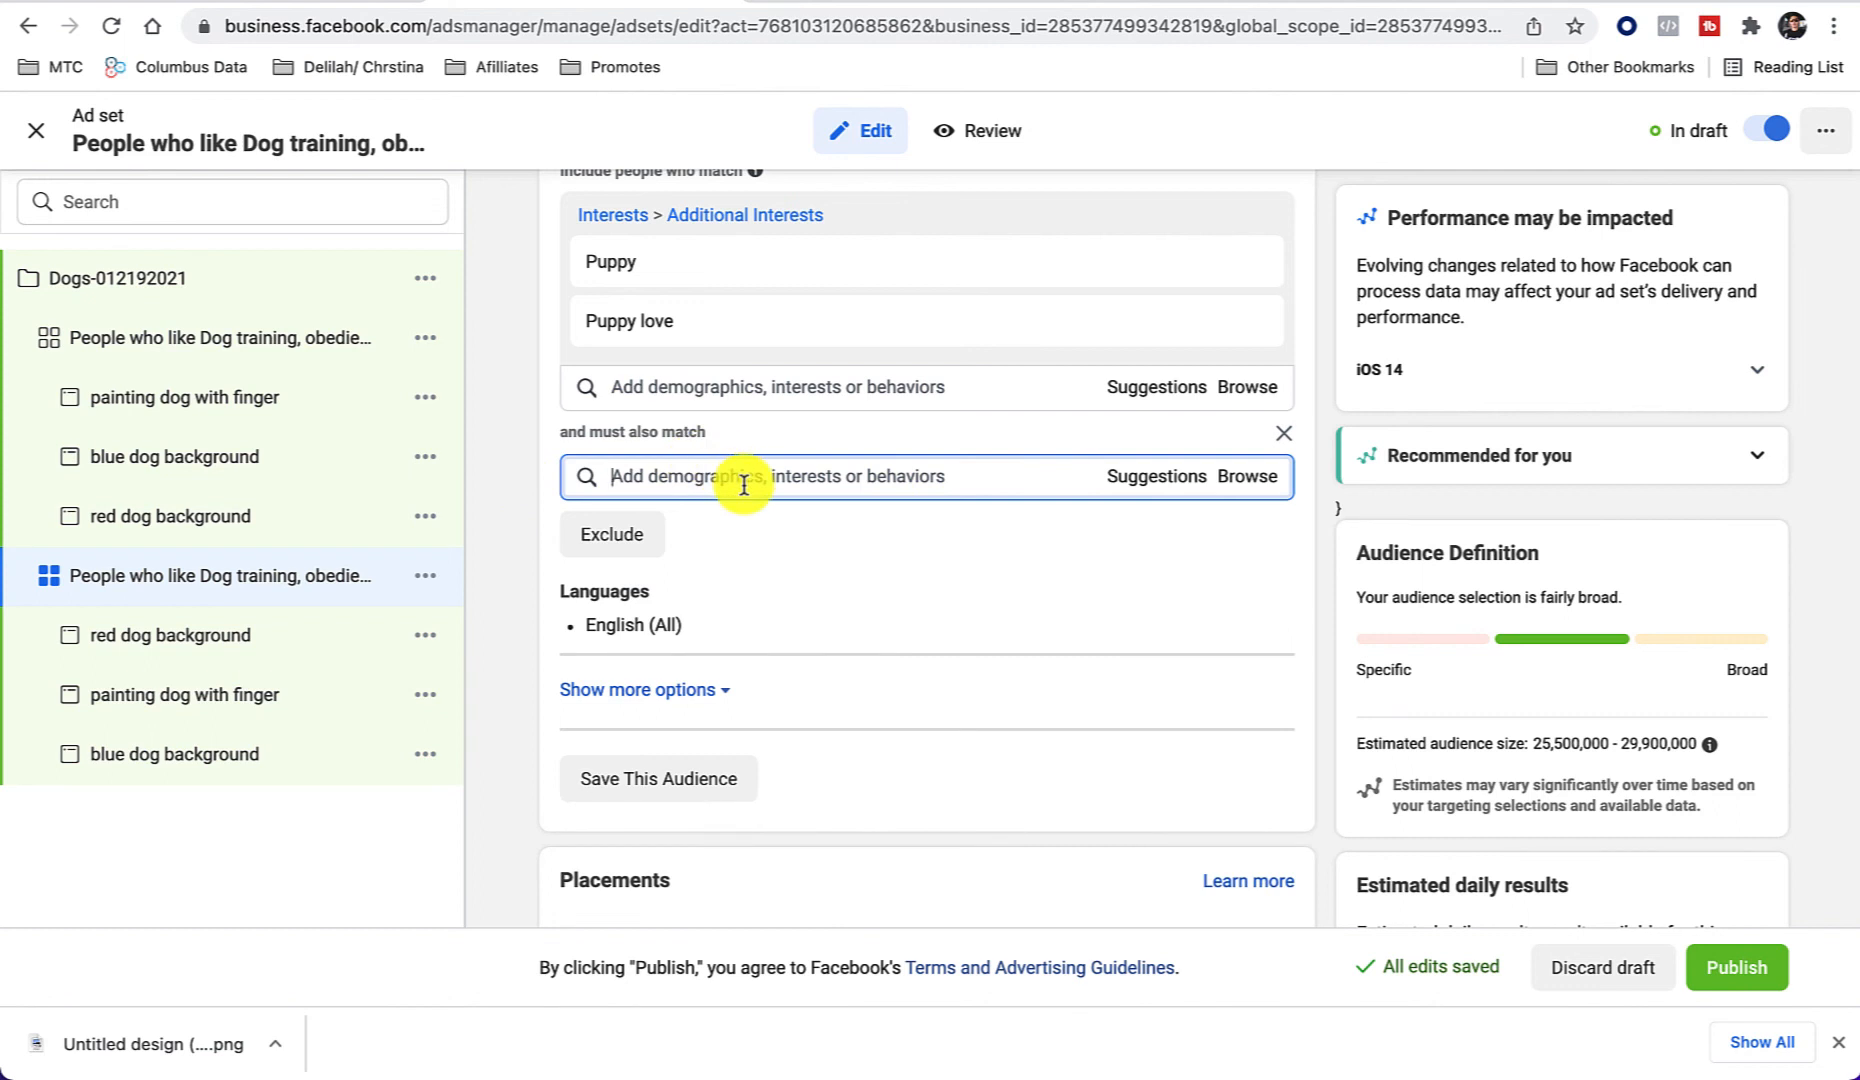
type("puppy")
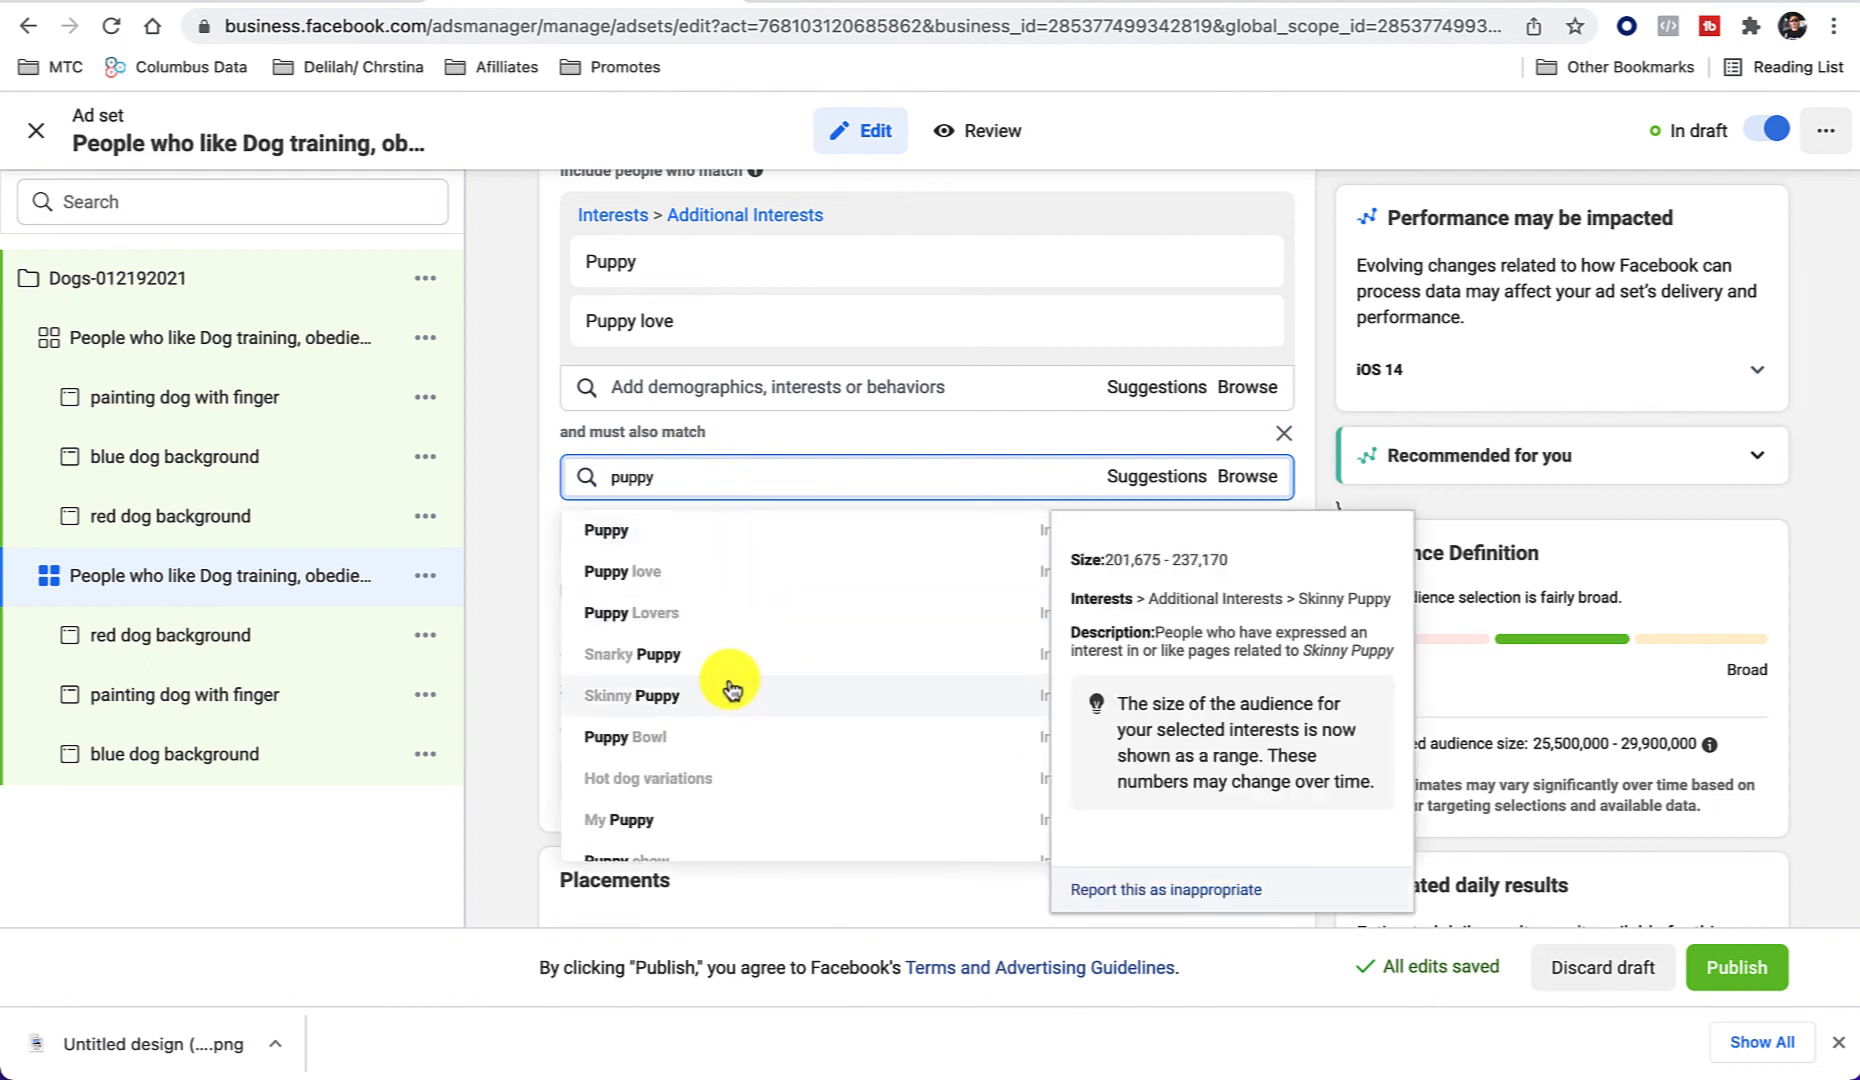
scroll(731, 689, "down", 5)
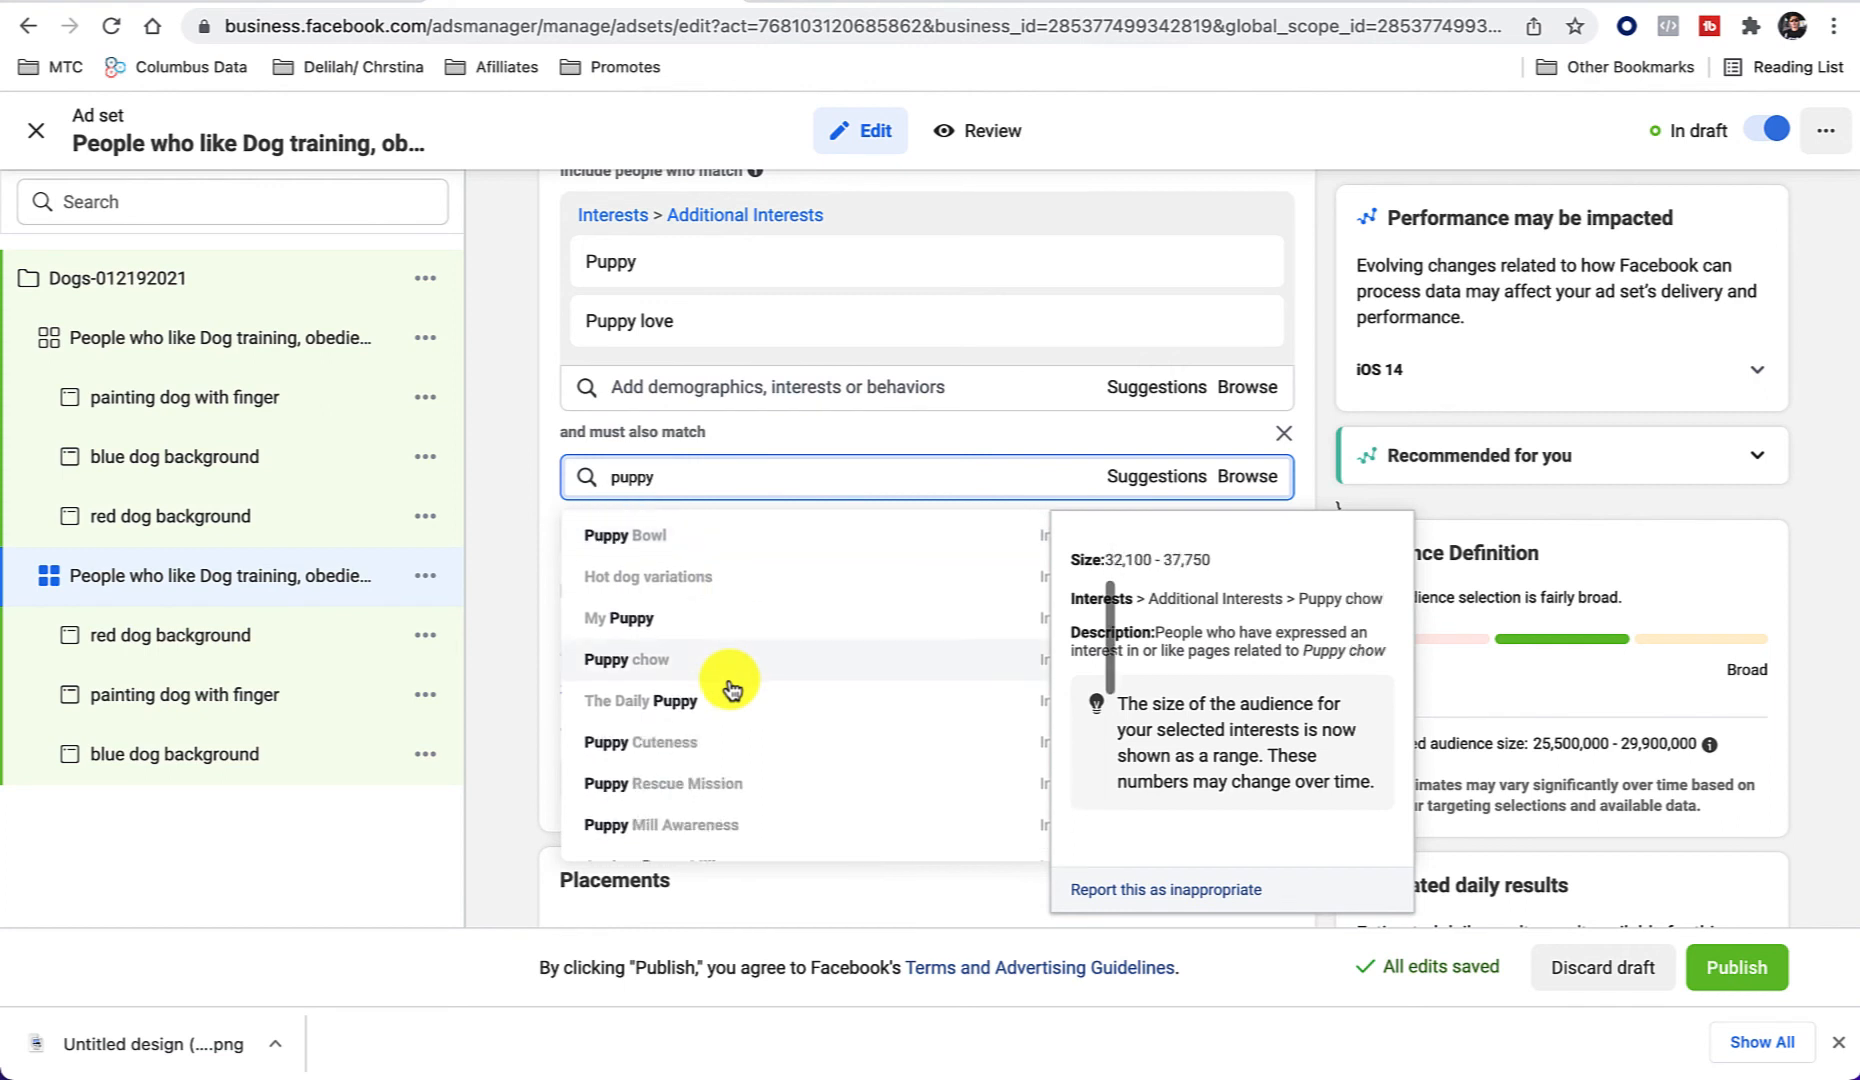
scroll(731, 689, "down", 8)
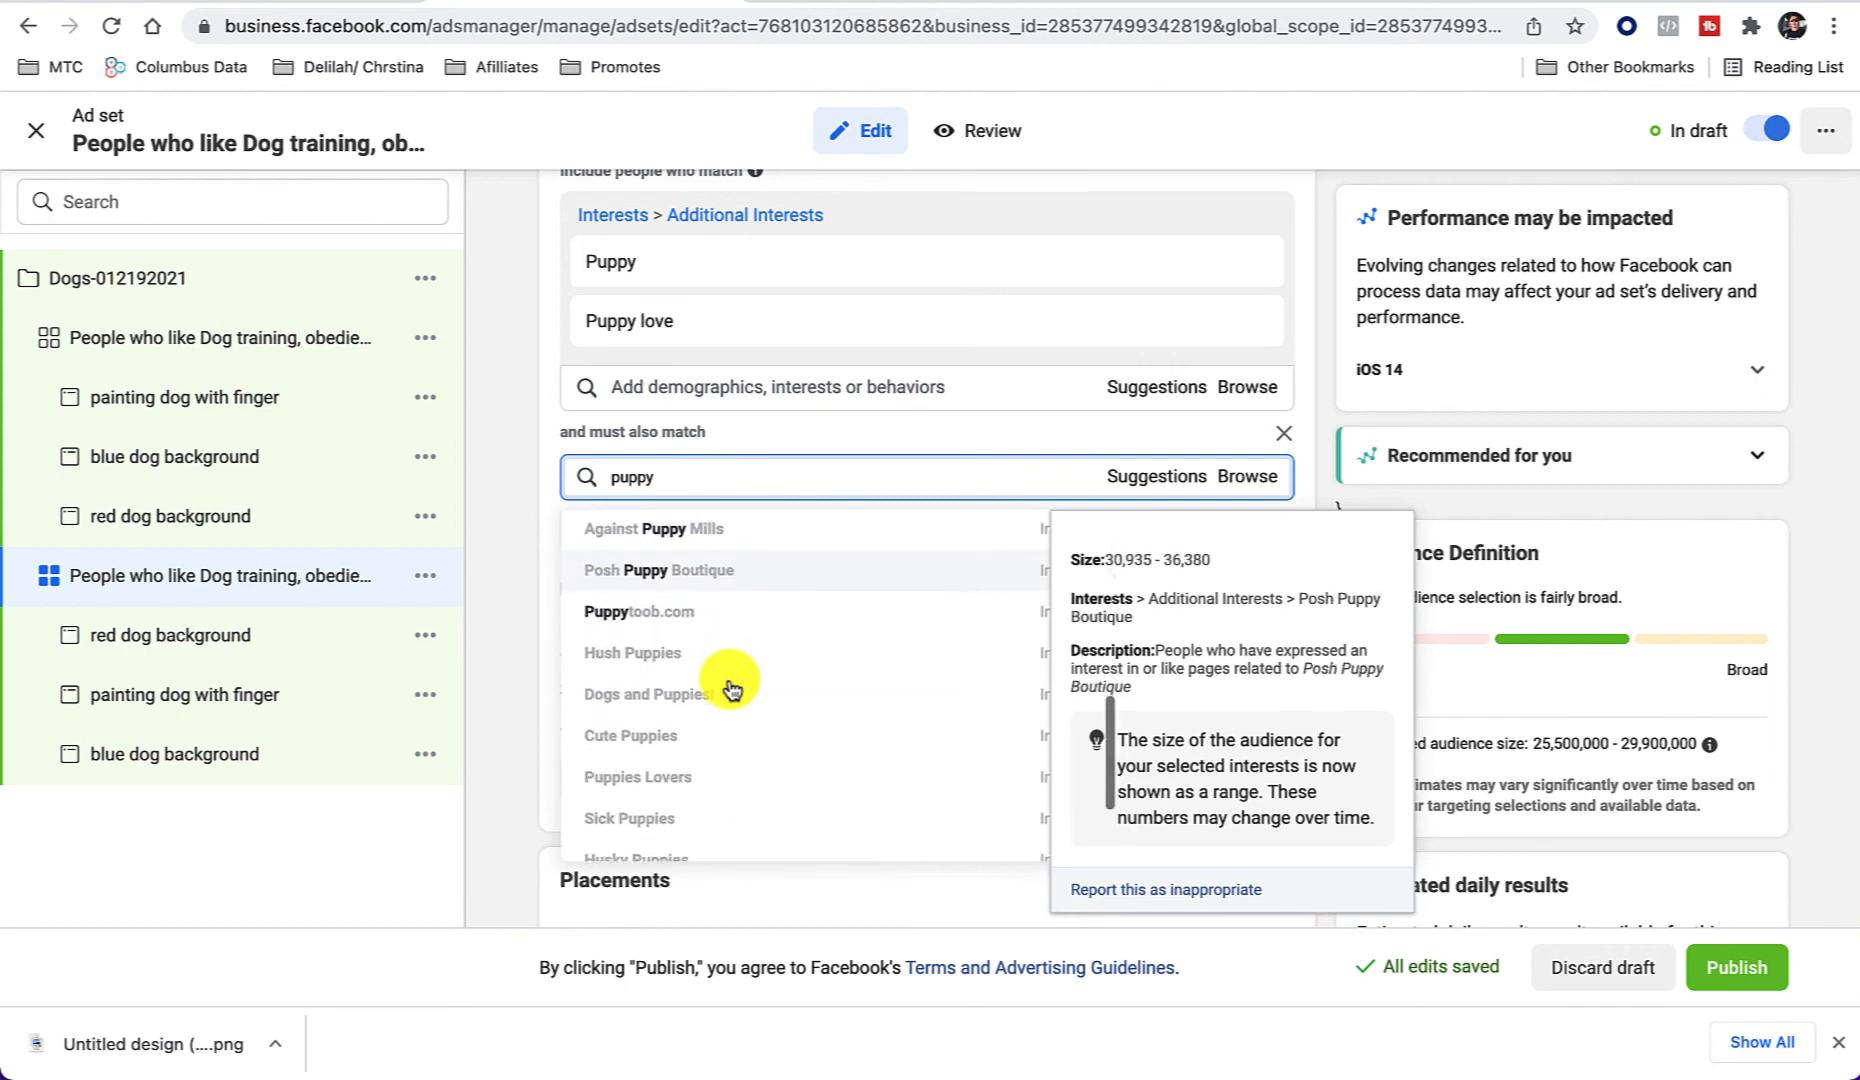
scroll(731, 689, "down", 4)
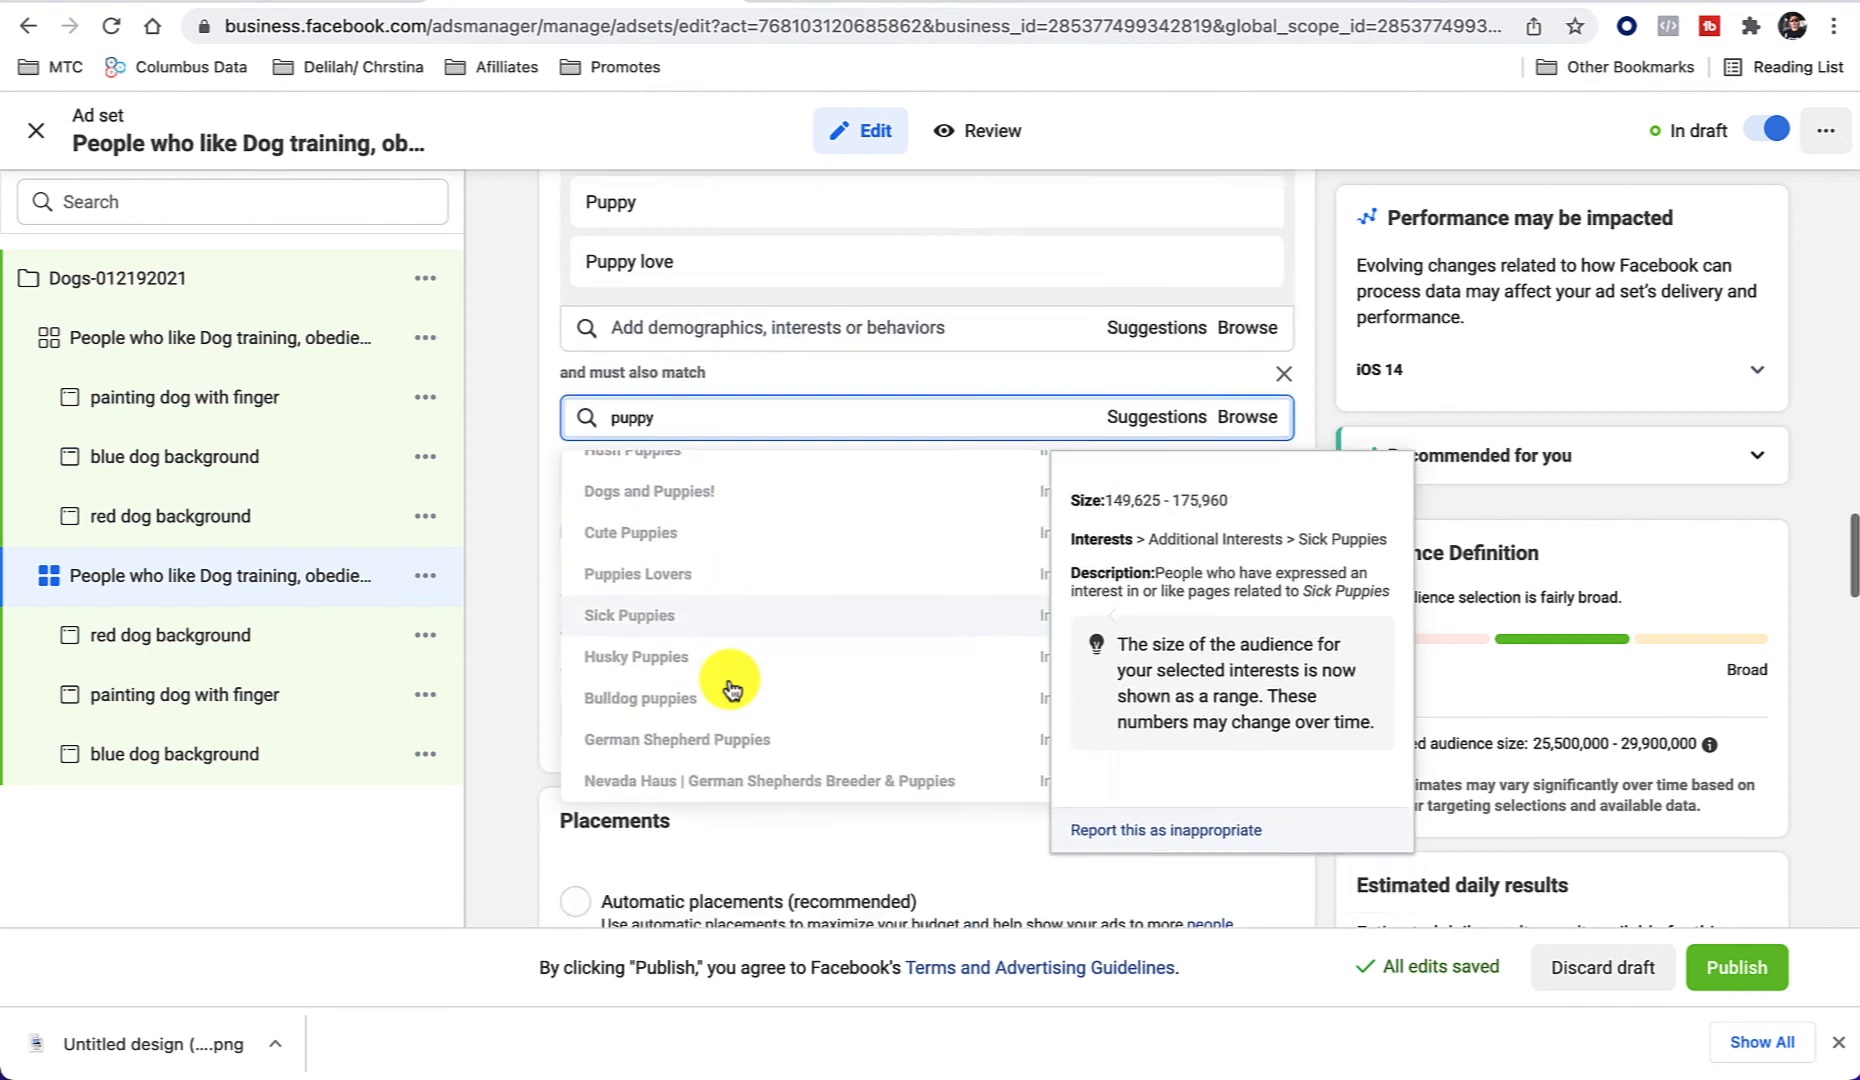
scroll(722, 625, "up", 8)
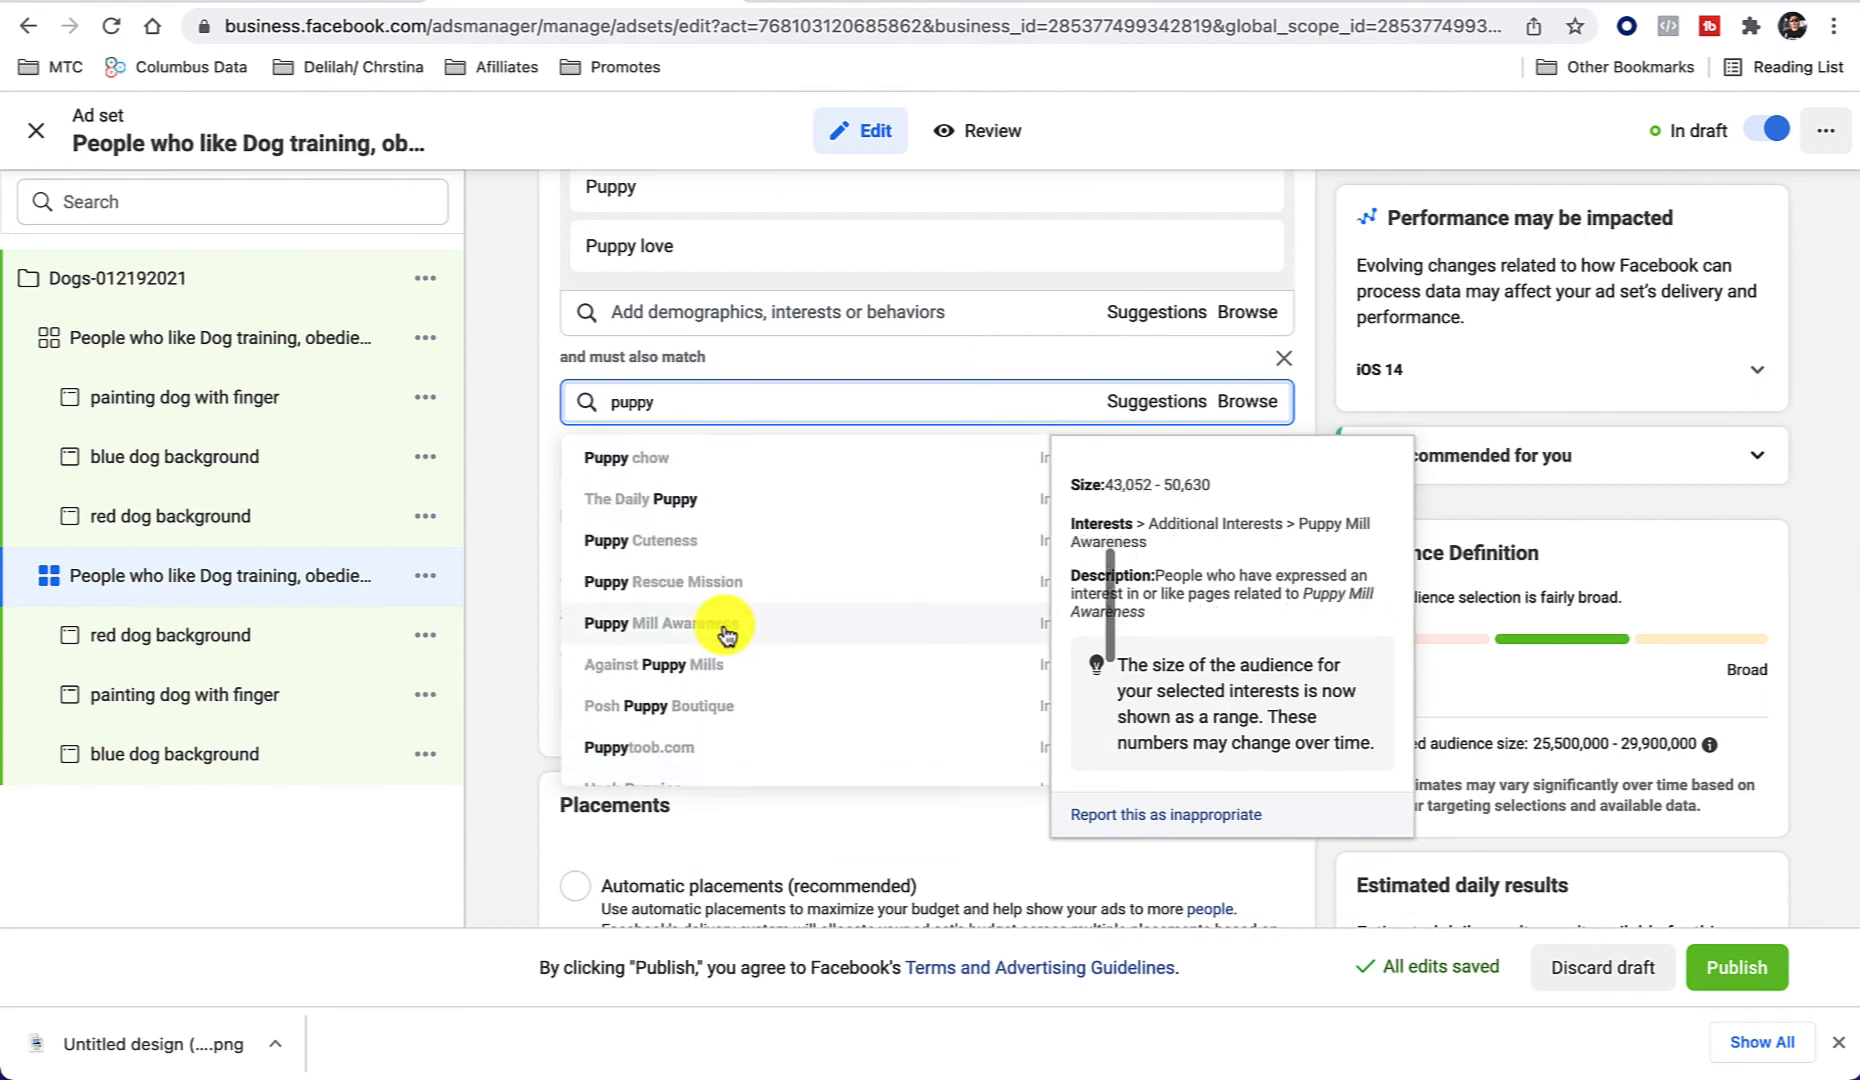
scroll(726, 630, "up", 5)
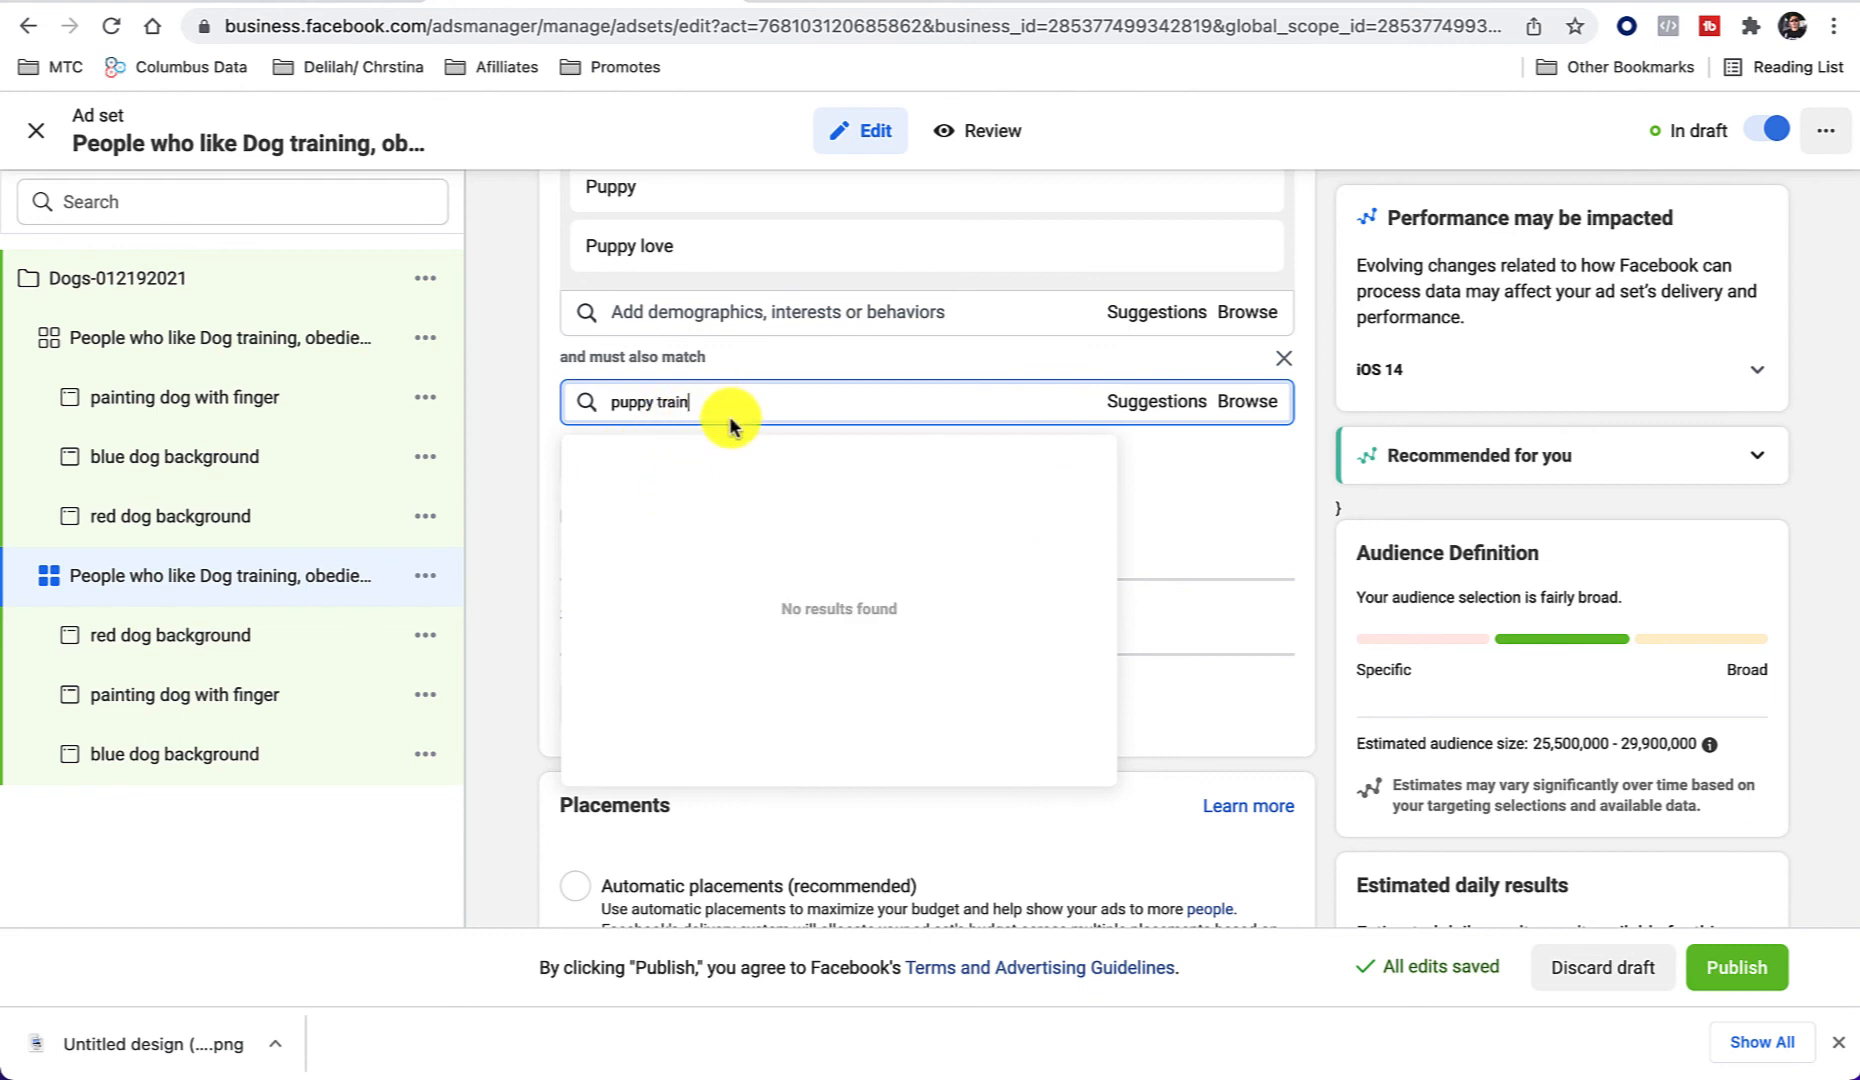
key("ctrl+a")
key("BackSpace")
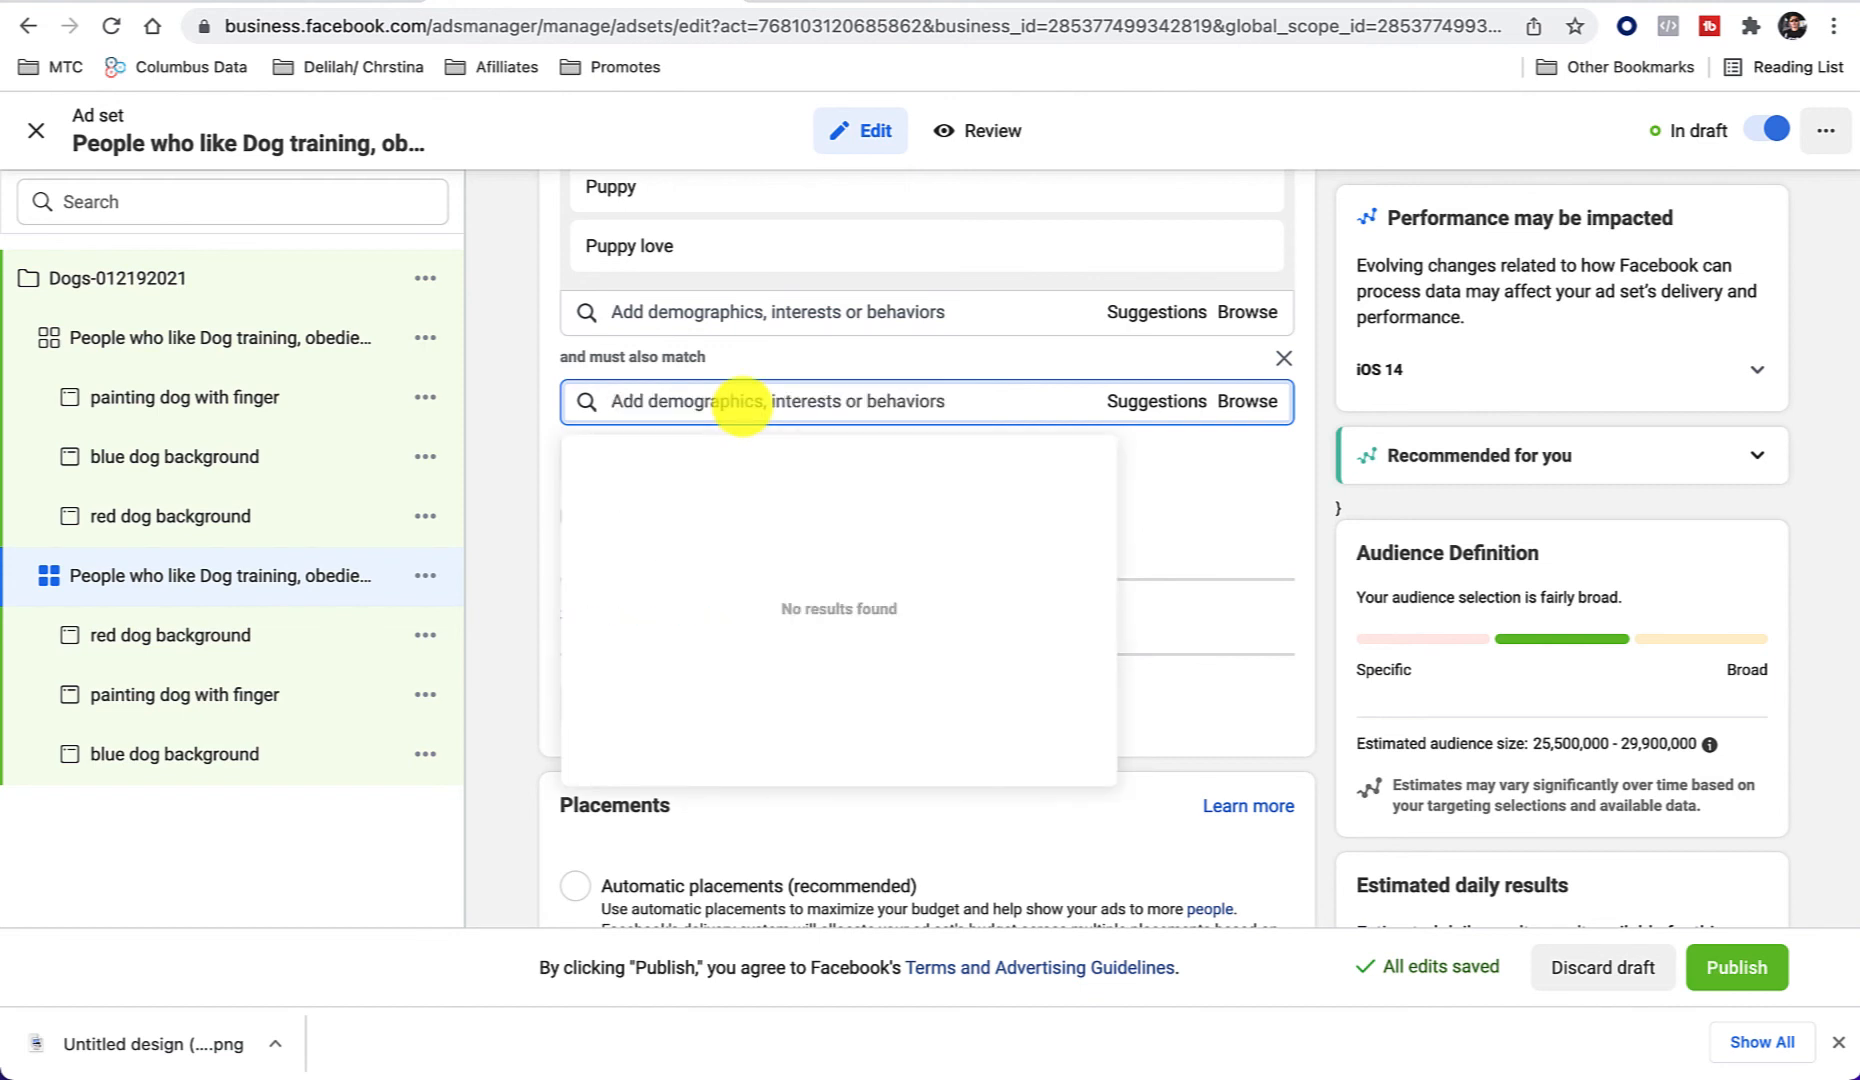
Step: Require the audience to also match the Puppy Lovers interest
type("puppy")
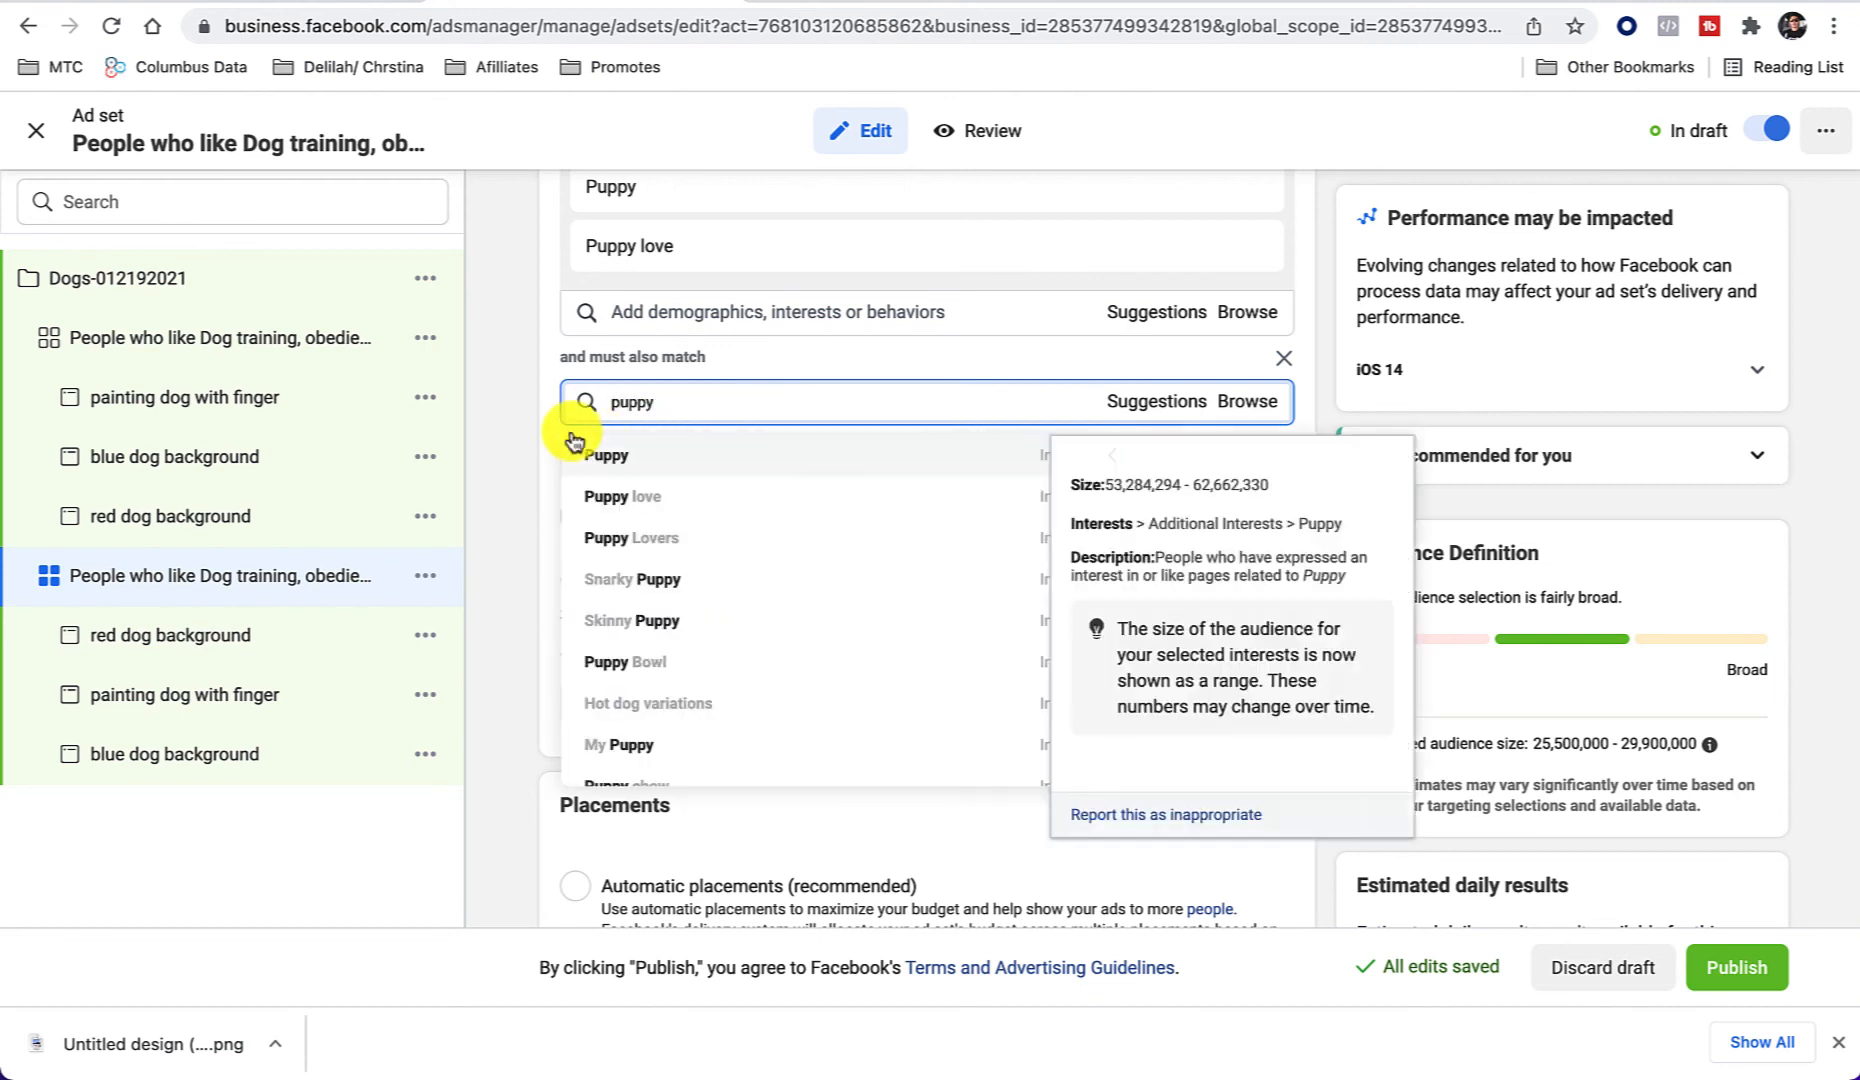
left_click(636, 545)
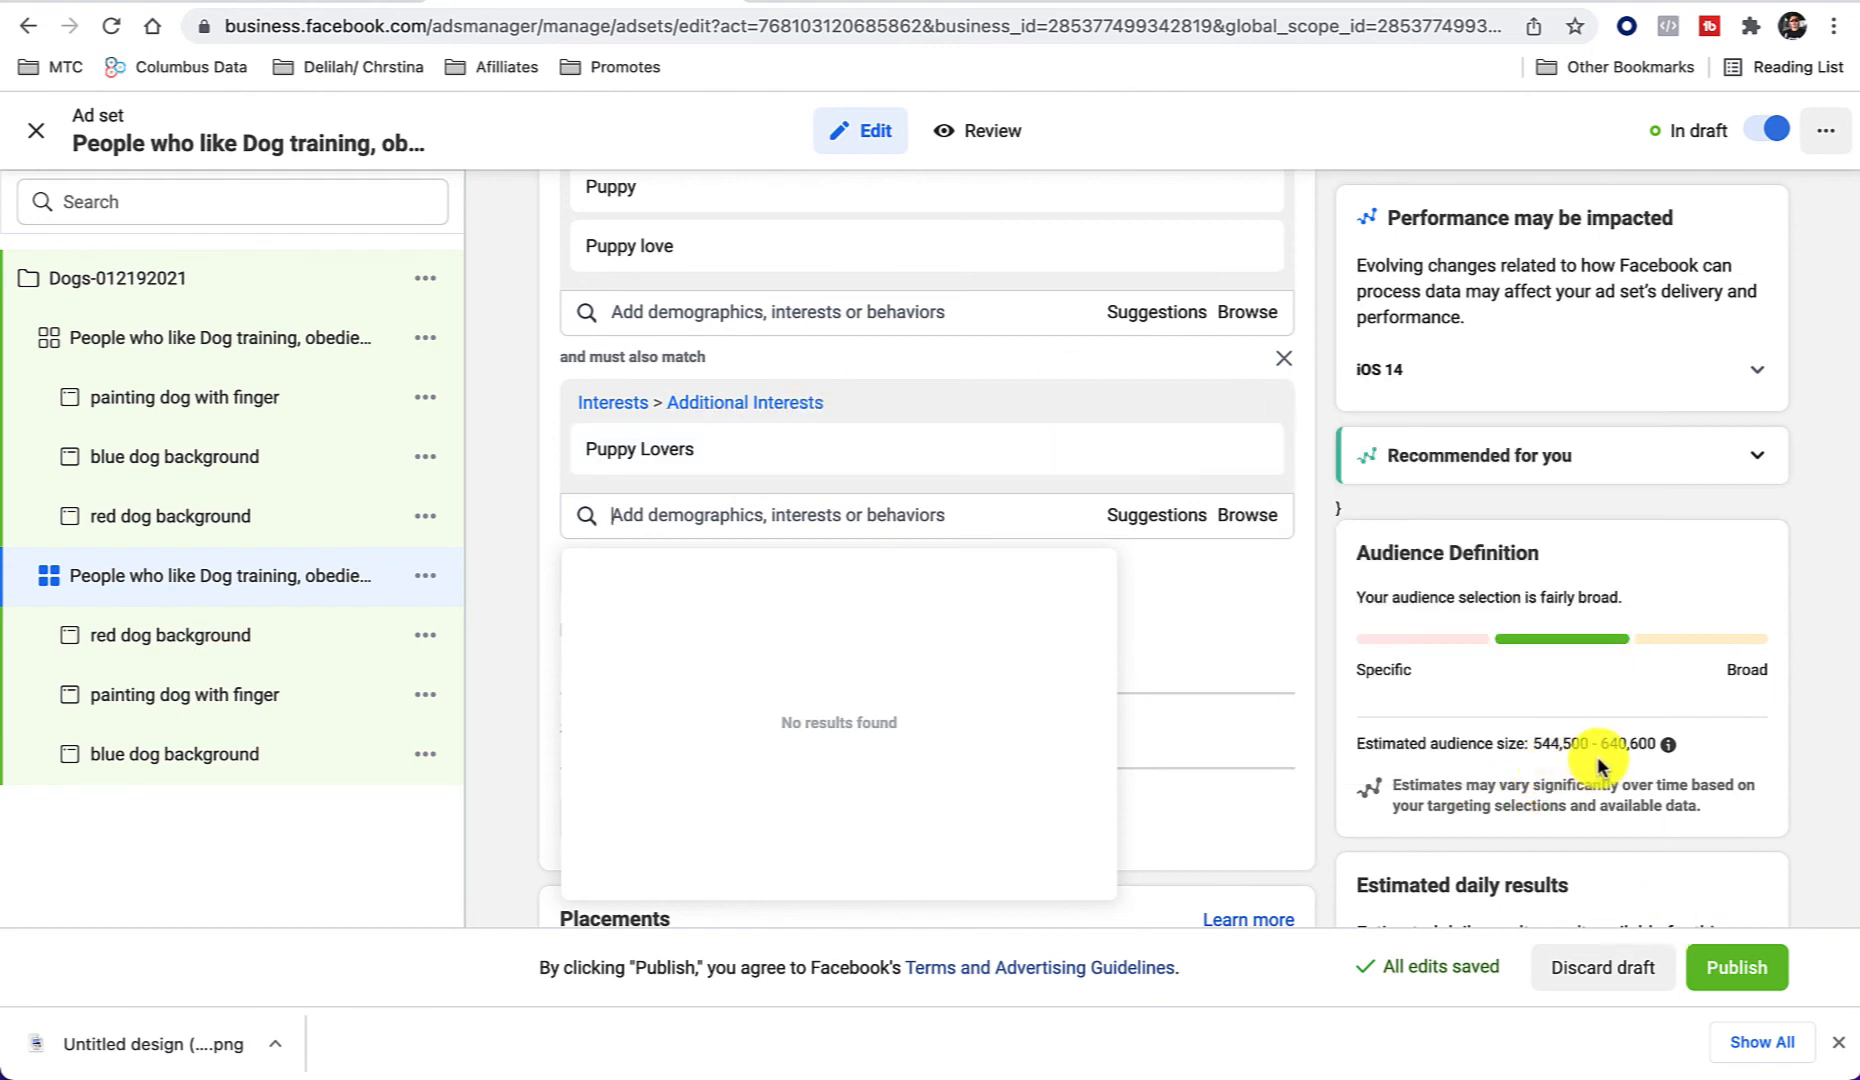
left_click(1322, 533)
Step: Remove Puppy Lovers from the must-also-match group and Puppy love from the included interests
mouse_move(888, 484)
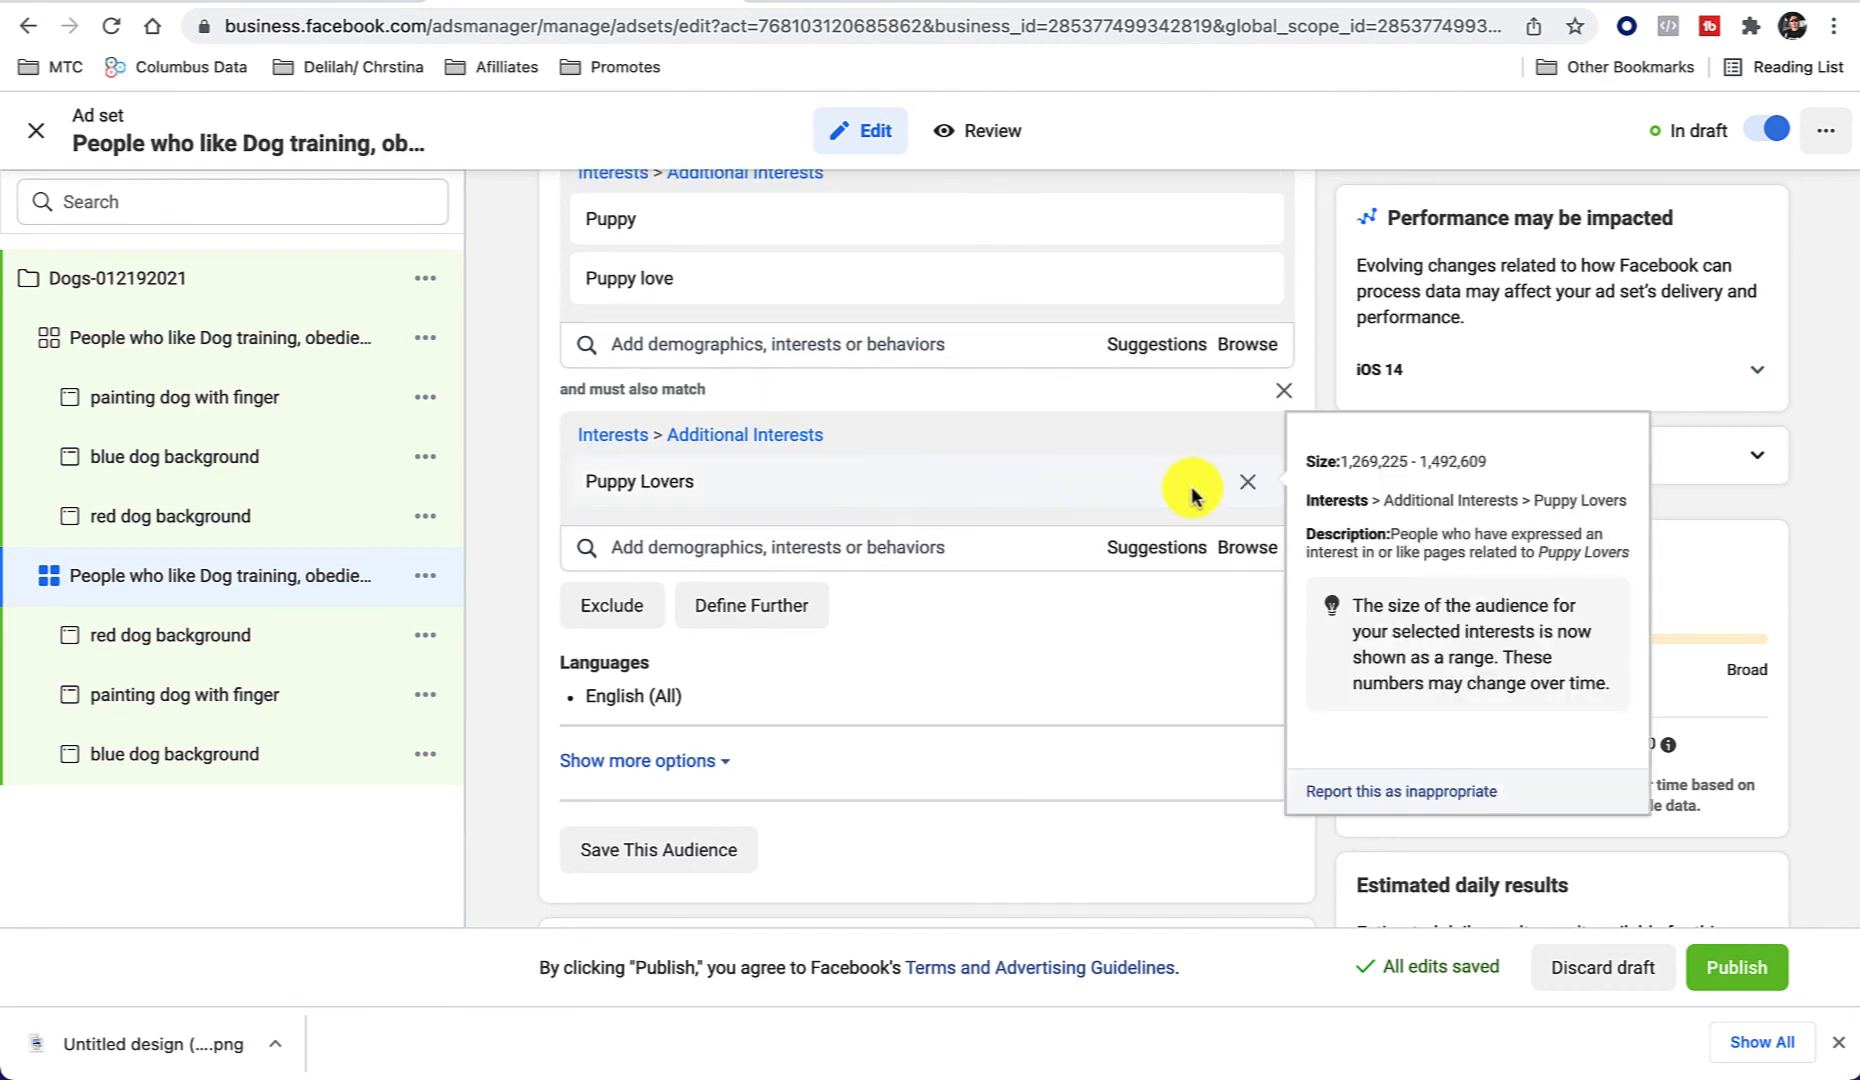
left_click(1251, 488)
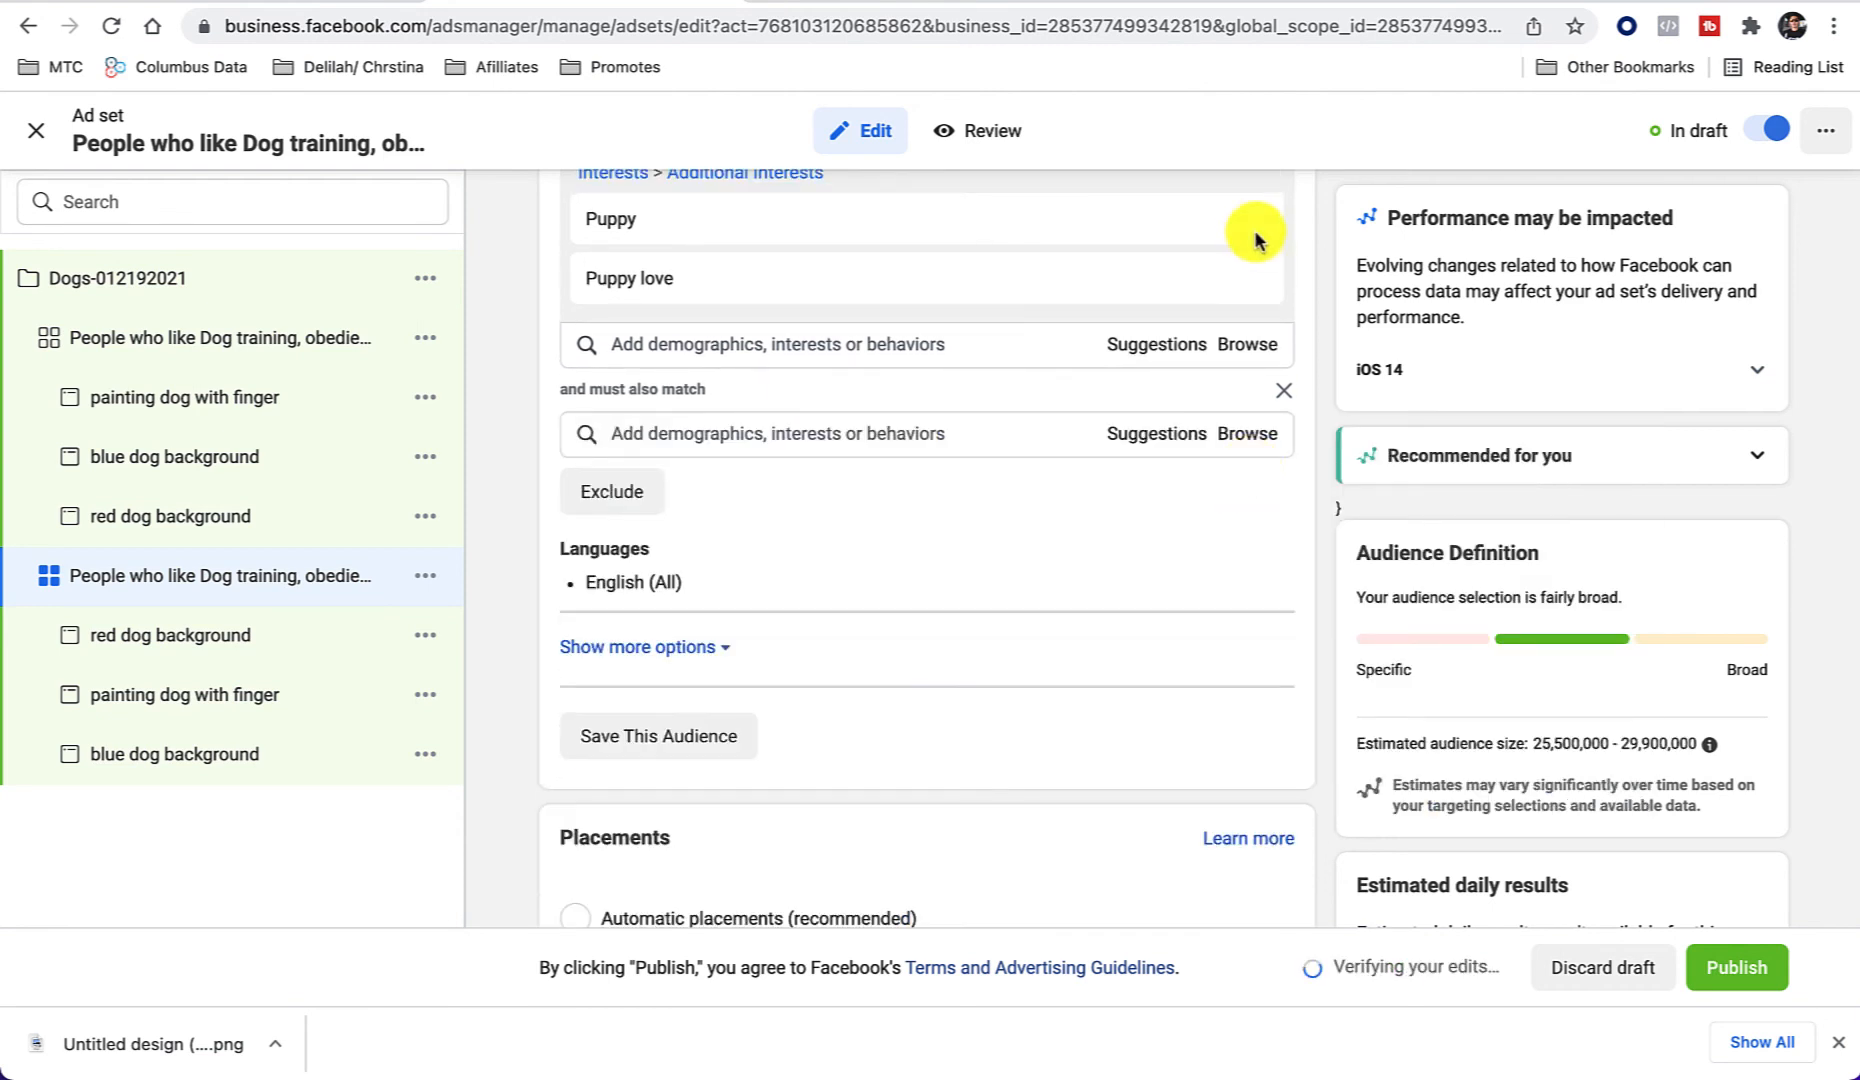
mouse_move(1254, 287)
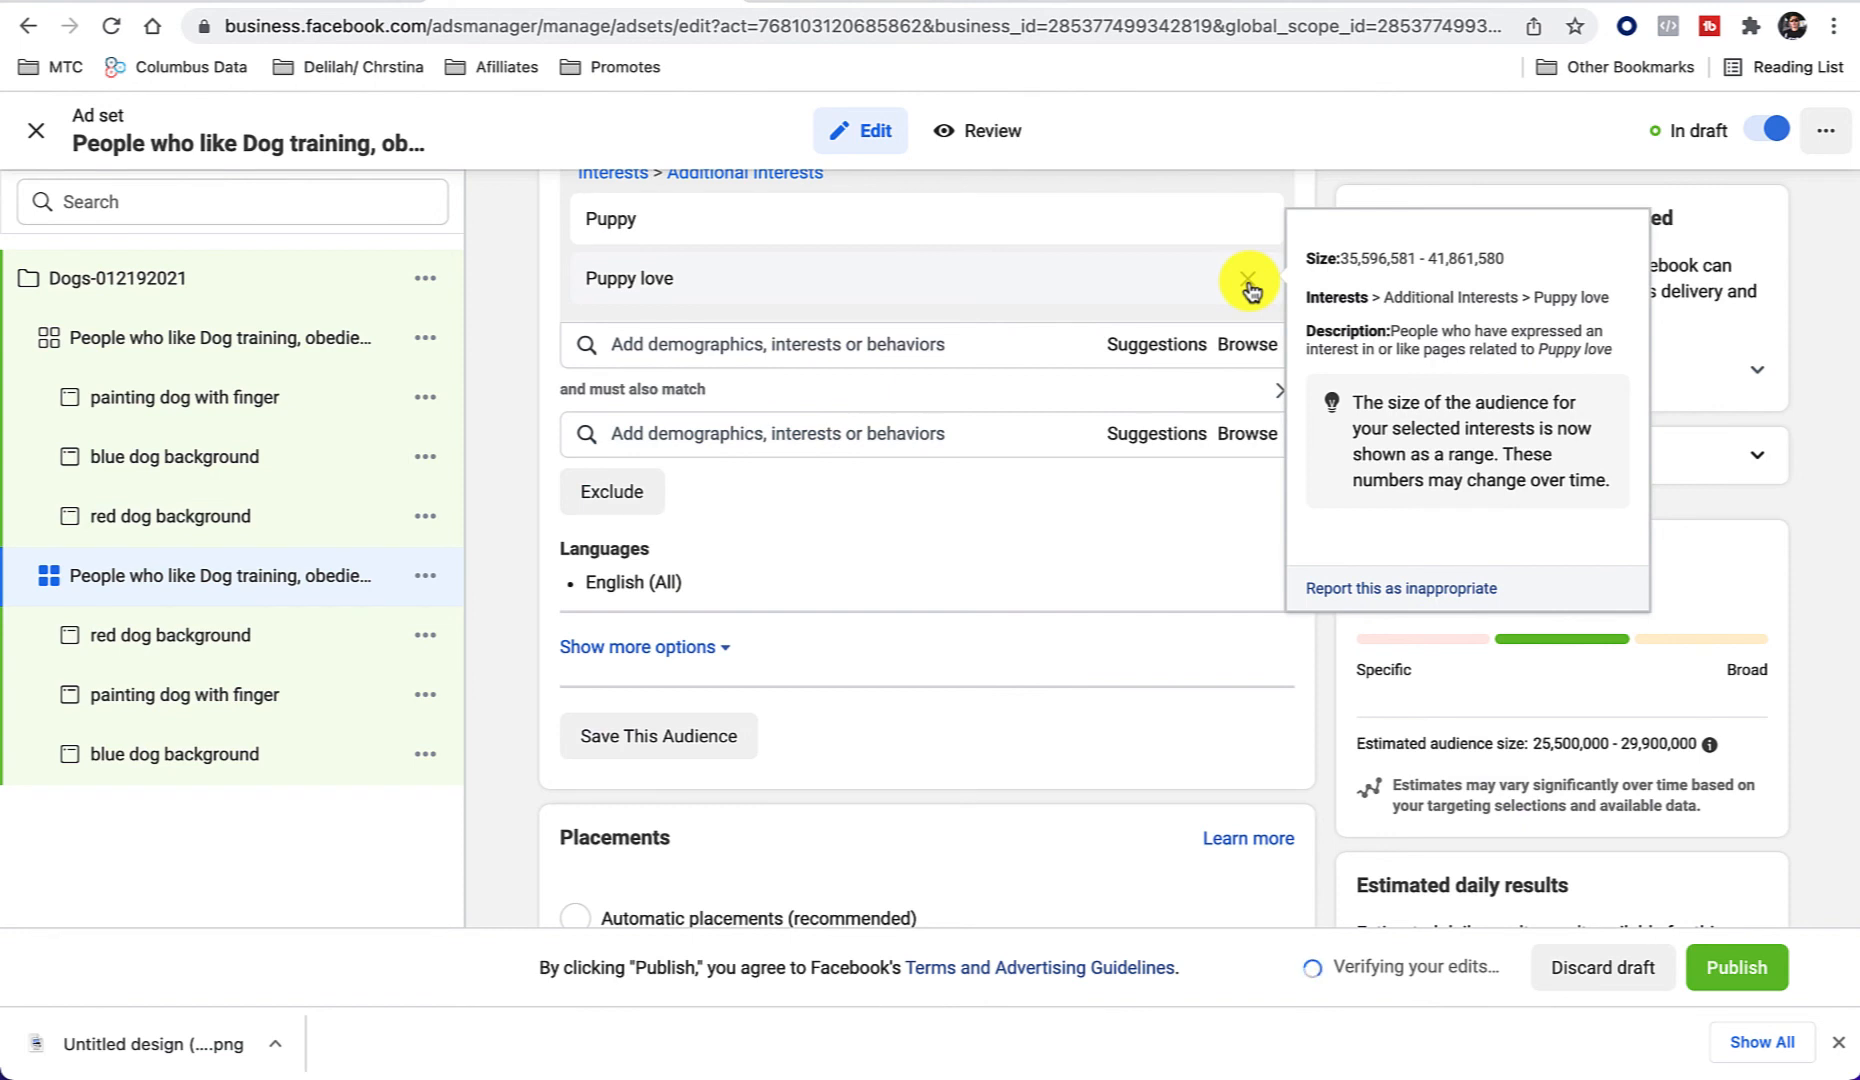
left_click(1251, 287)
Step: Narrow the audience by adding the Puppy love and Puppy Lovers interests to the must-also-match group
left_click(688, 378)
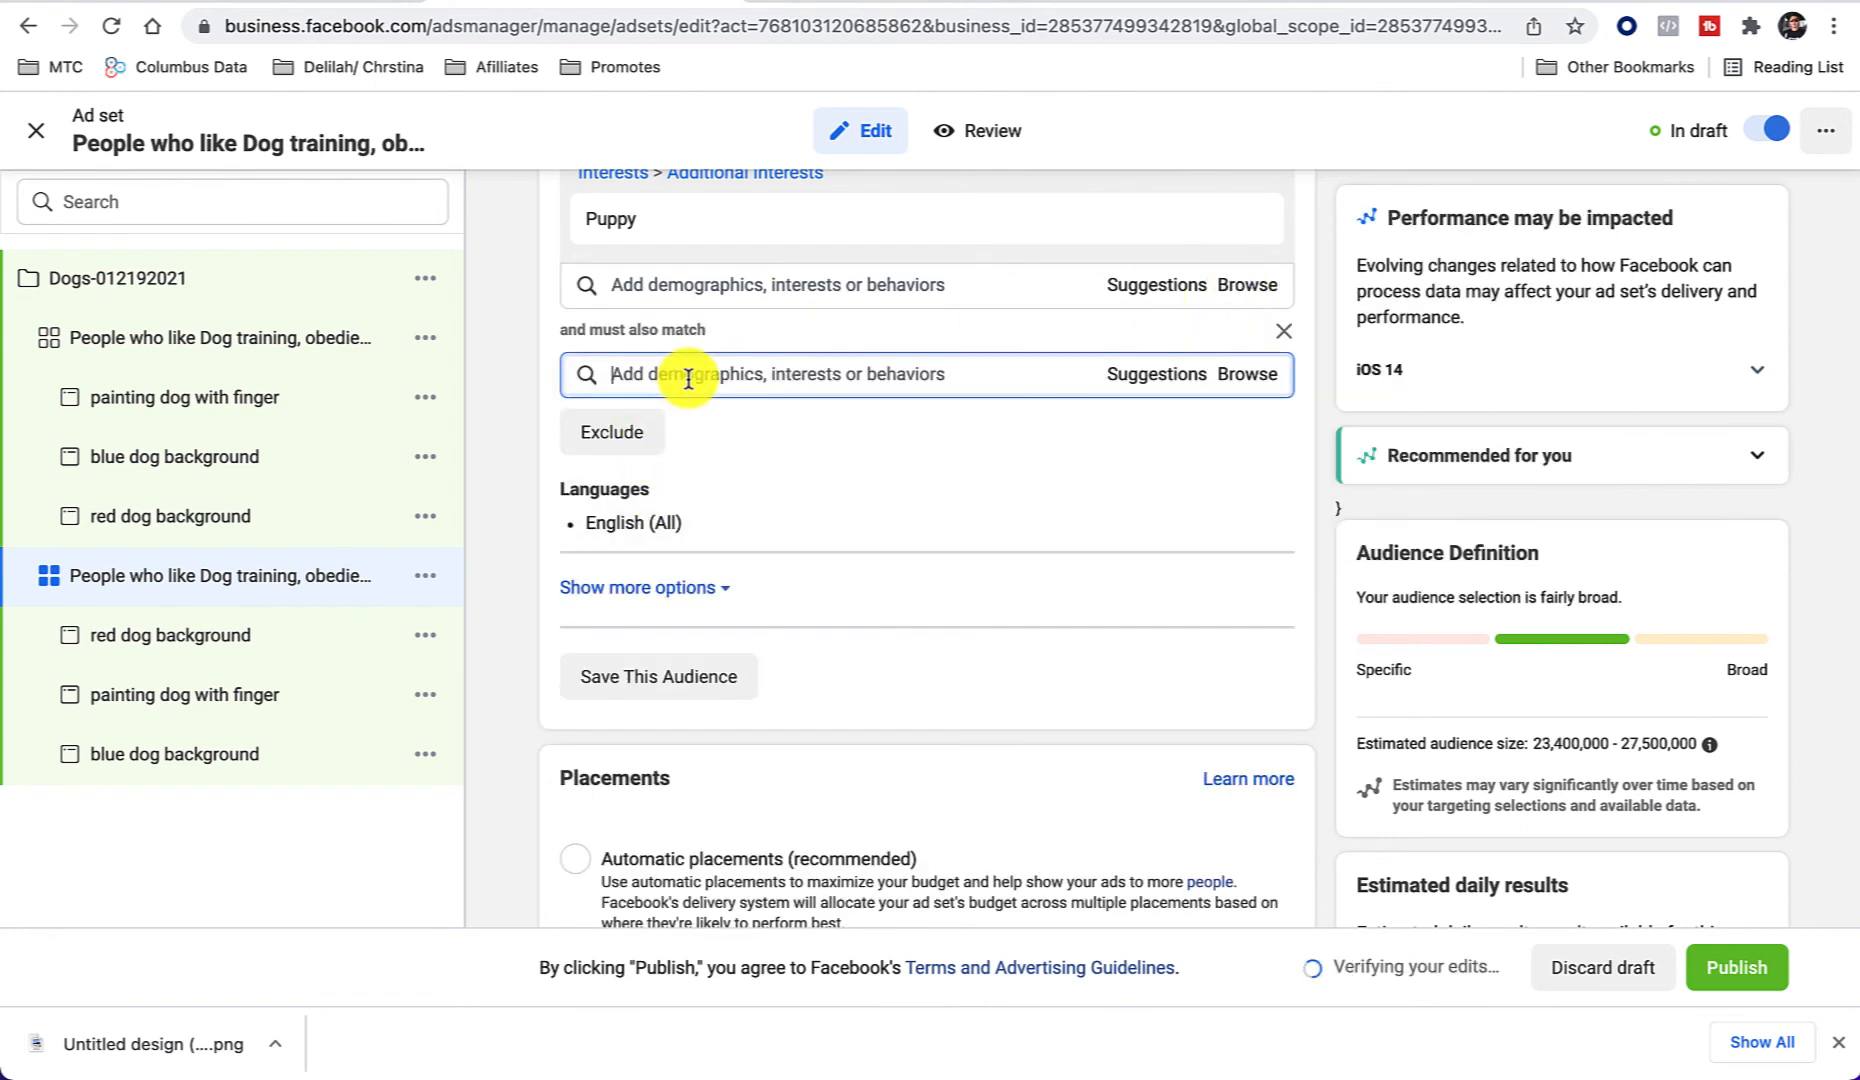
type("puppy lov")
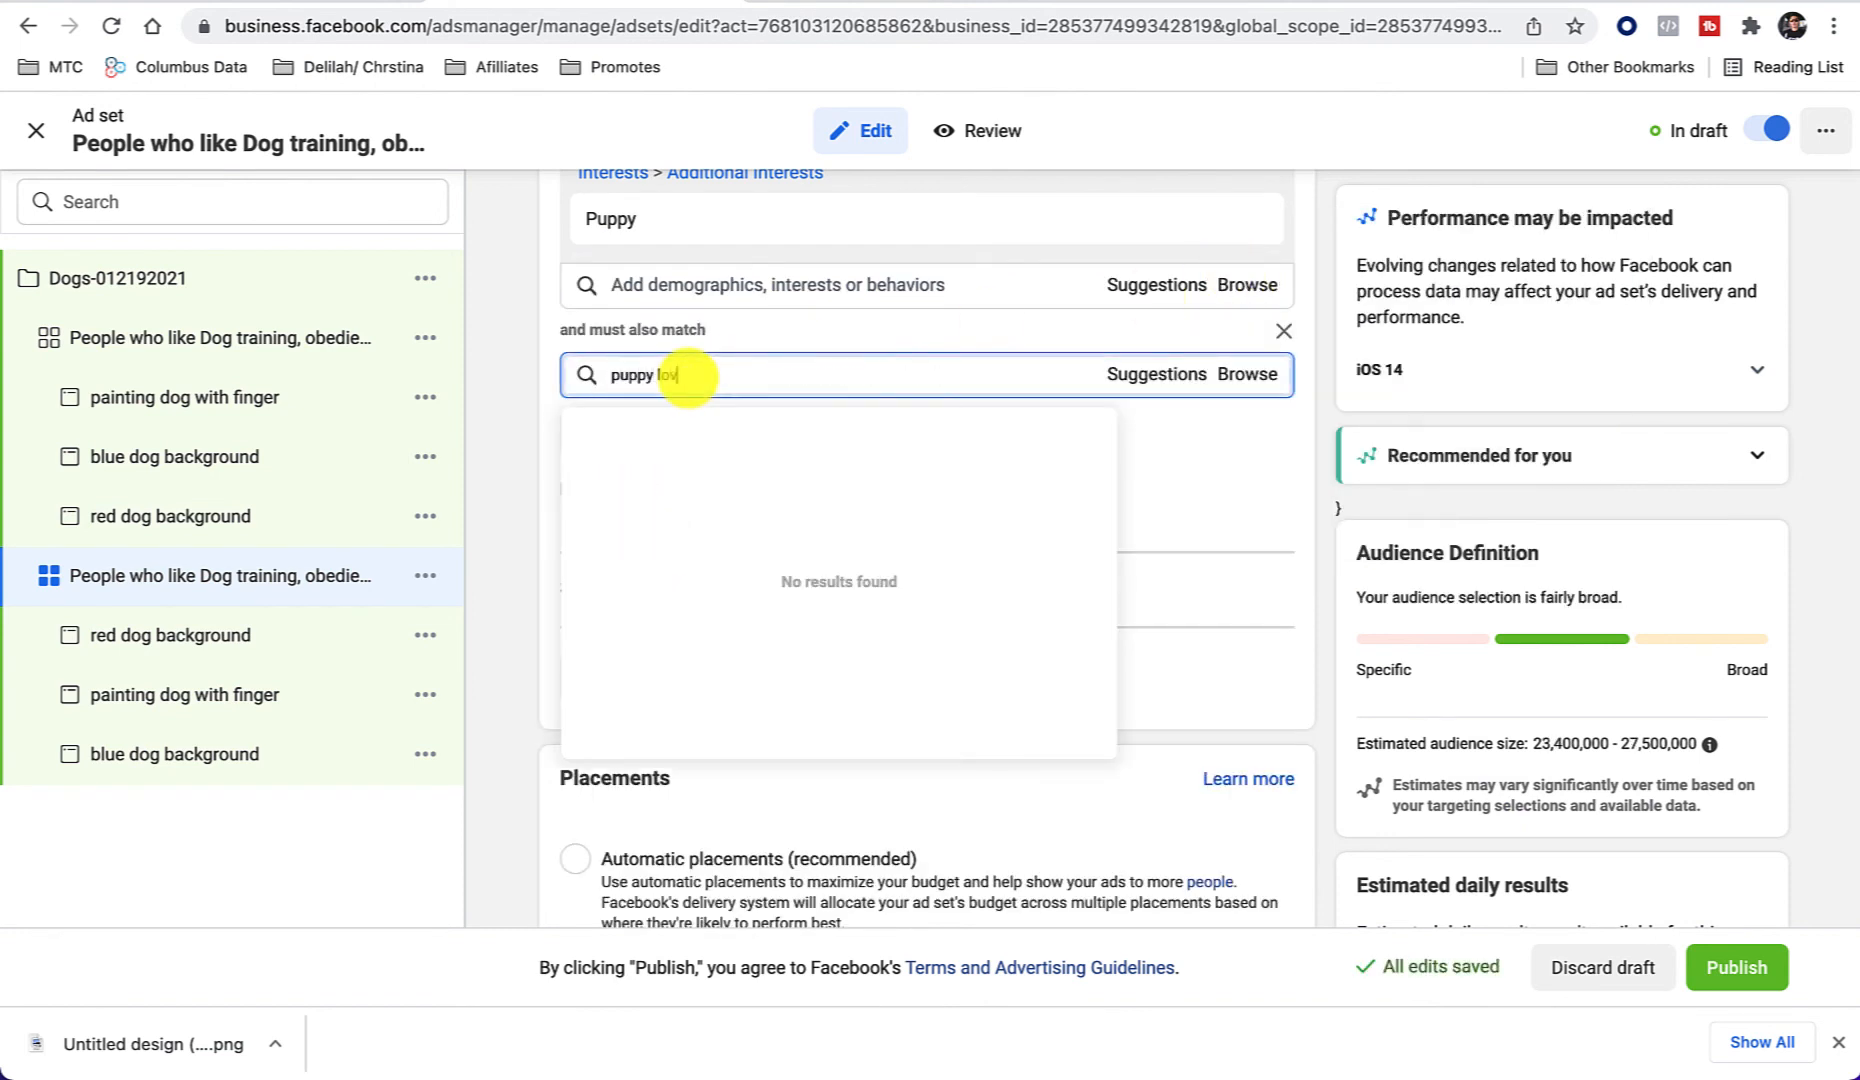
type("e")
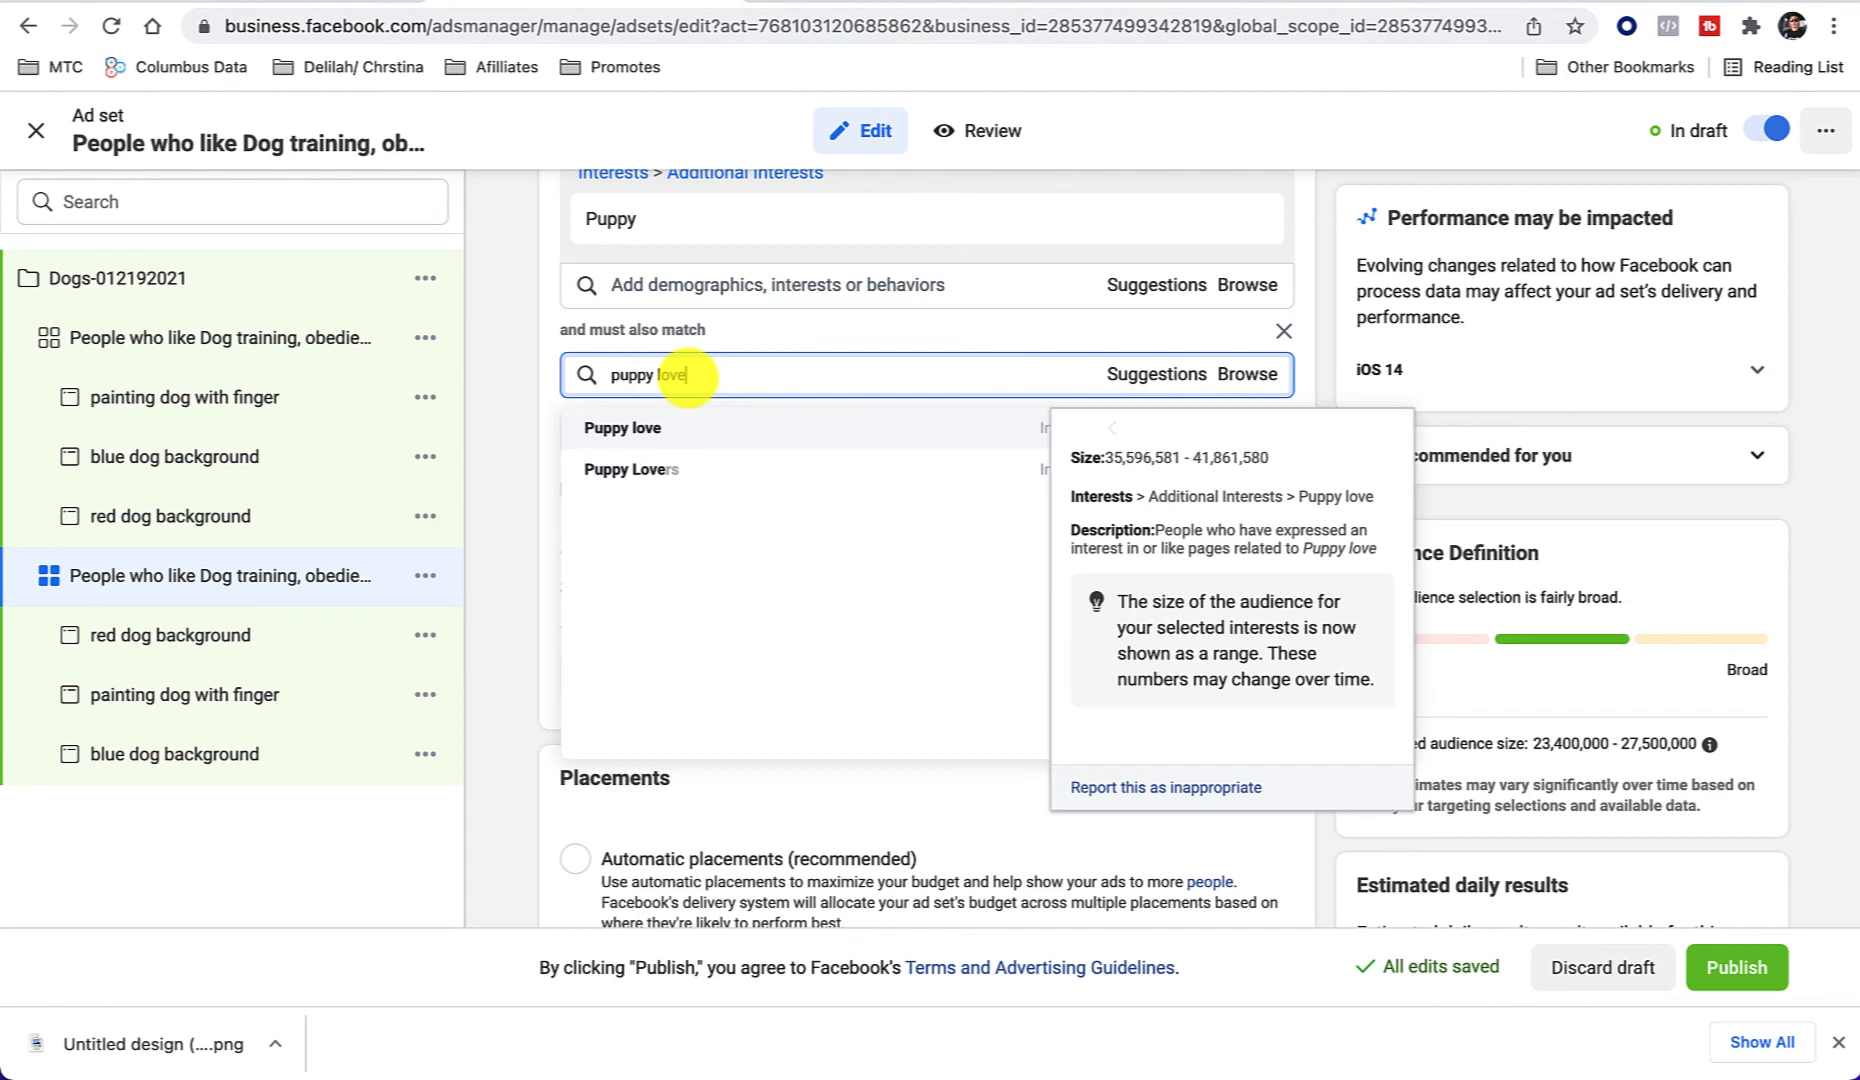
left_click(620, 427)
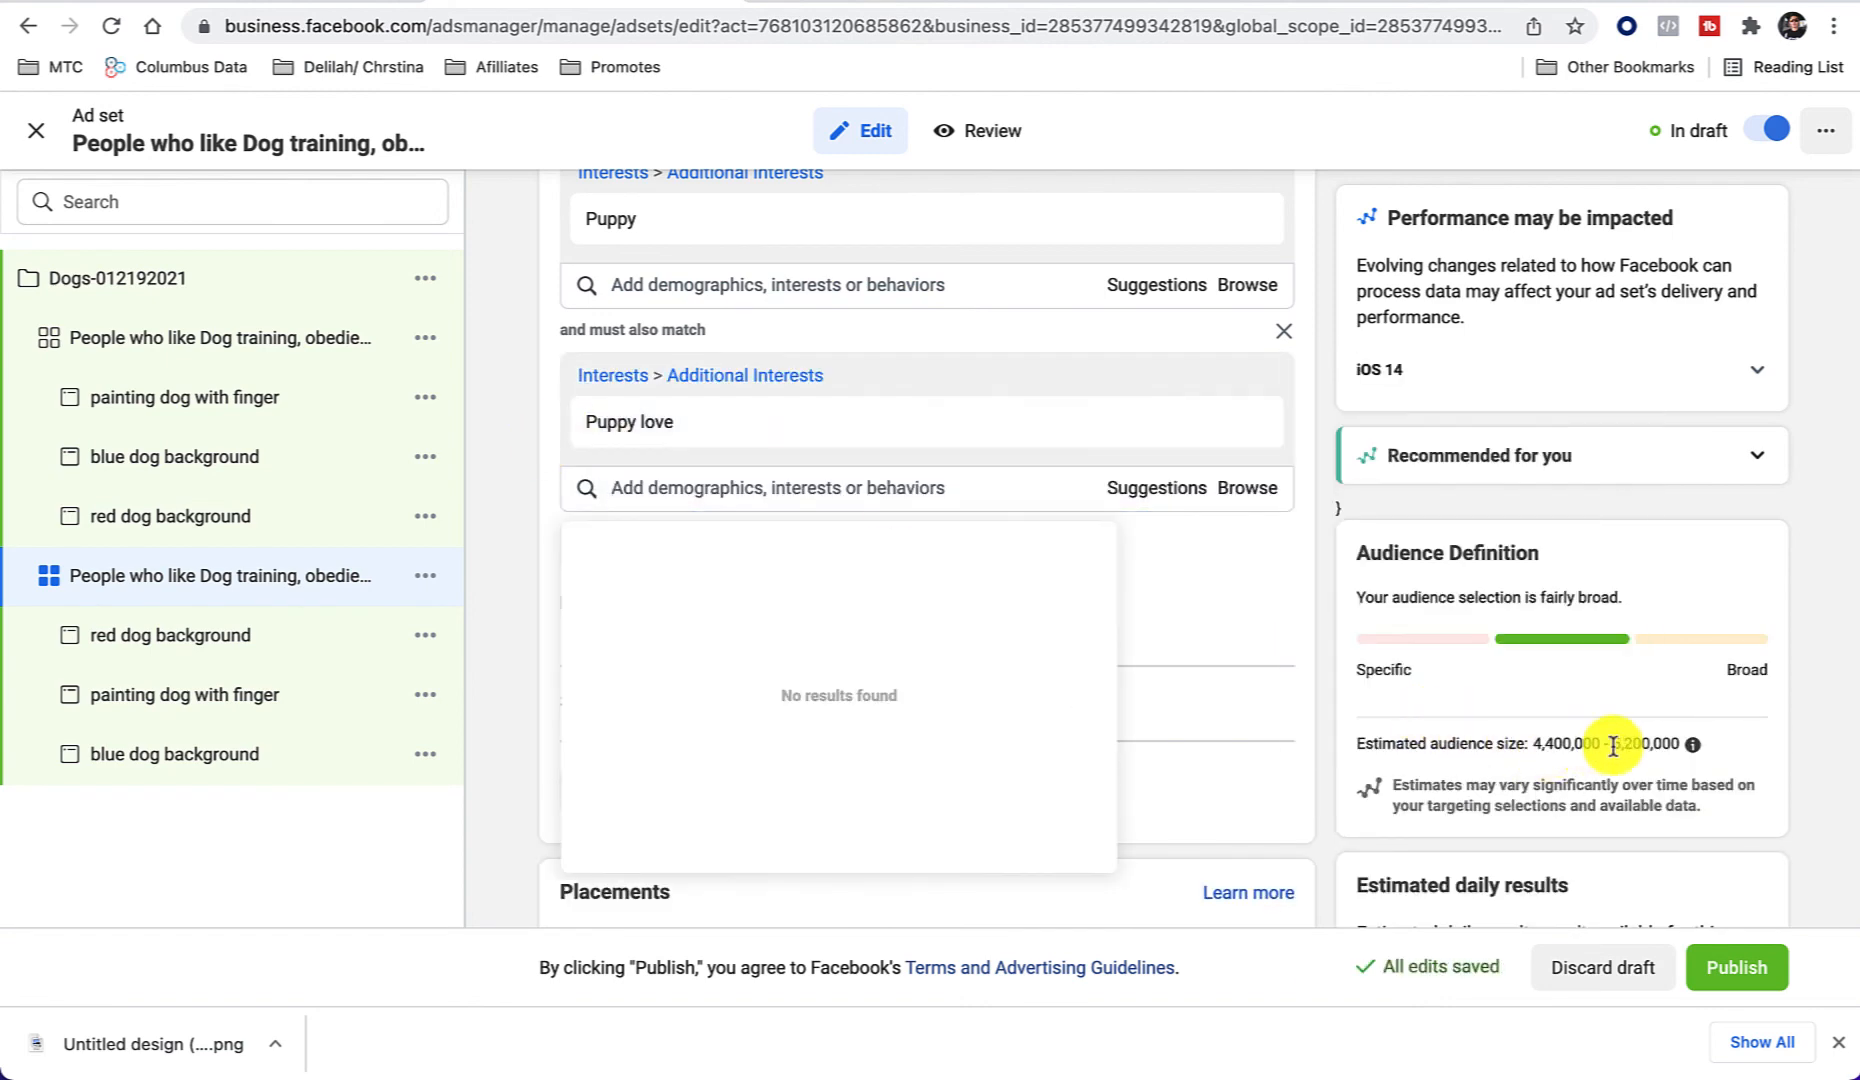
type("pupp")
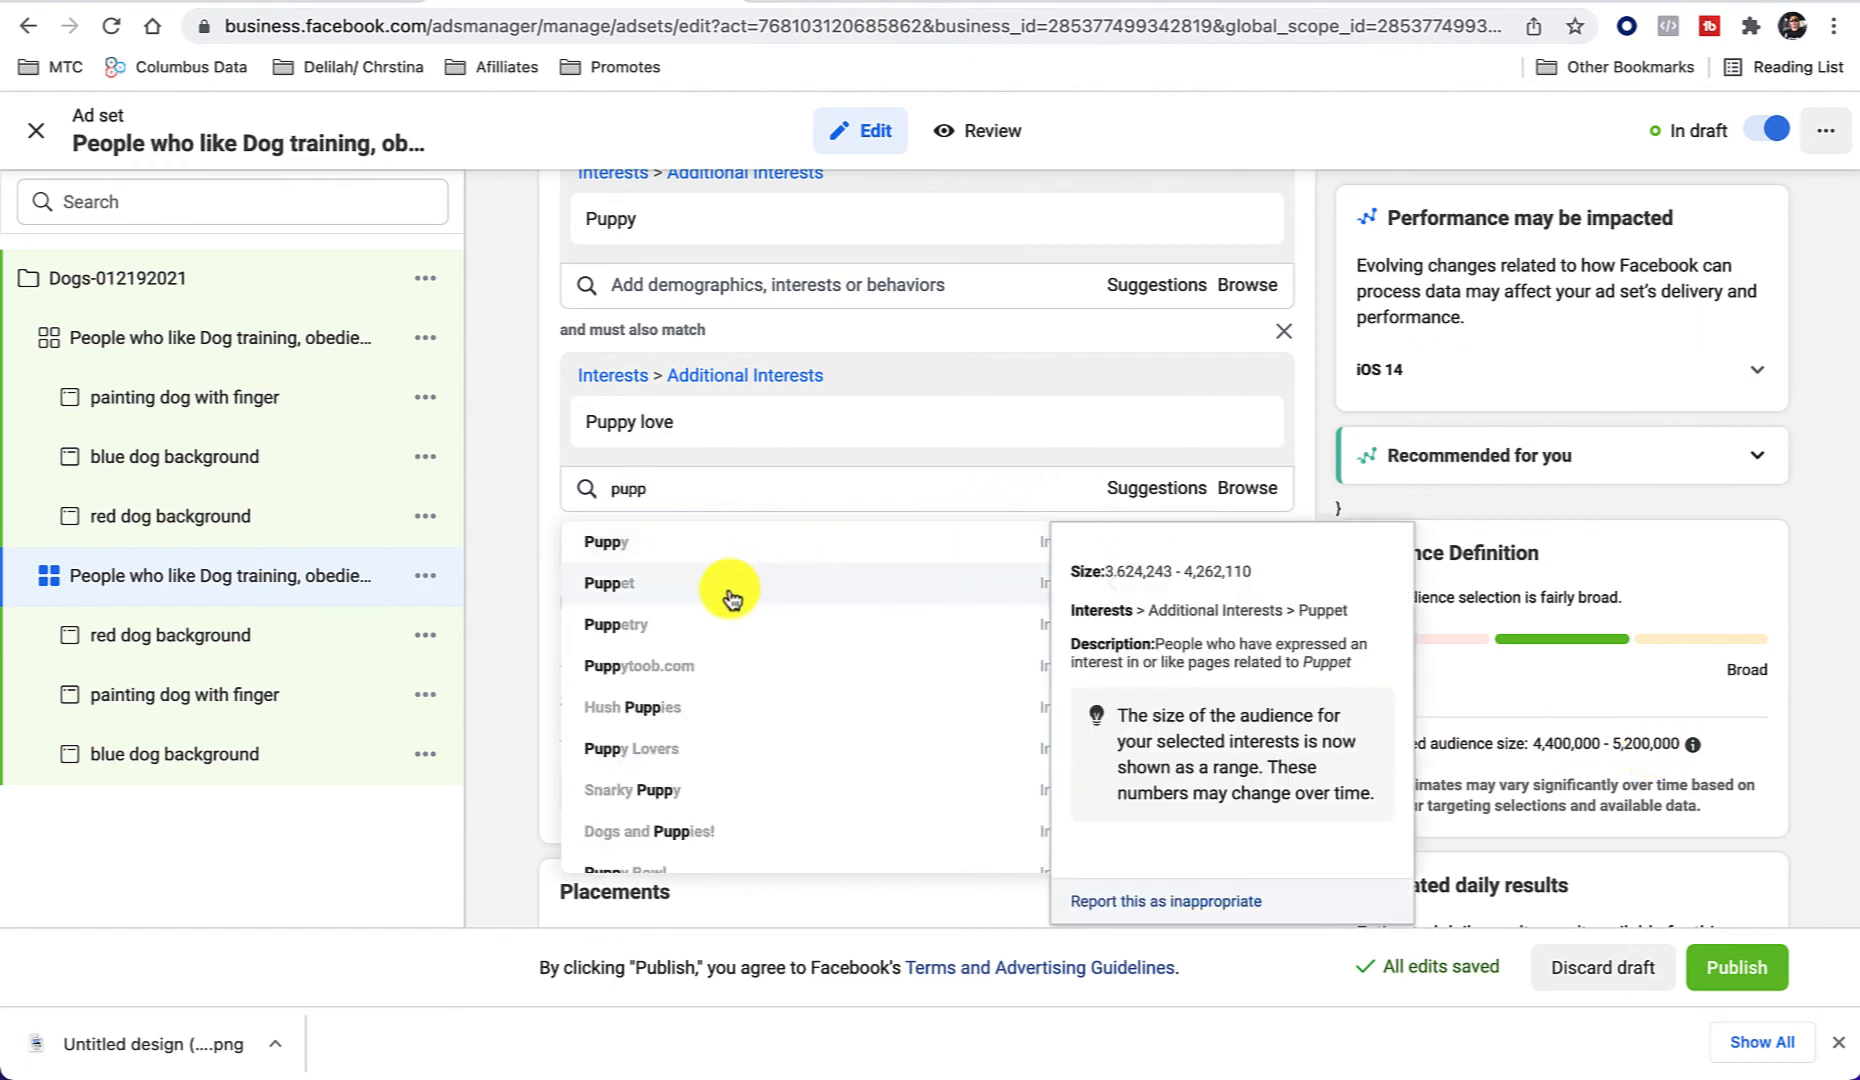
type("y love")
left_click(680, 552)
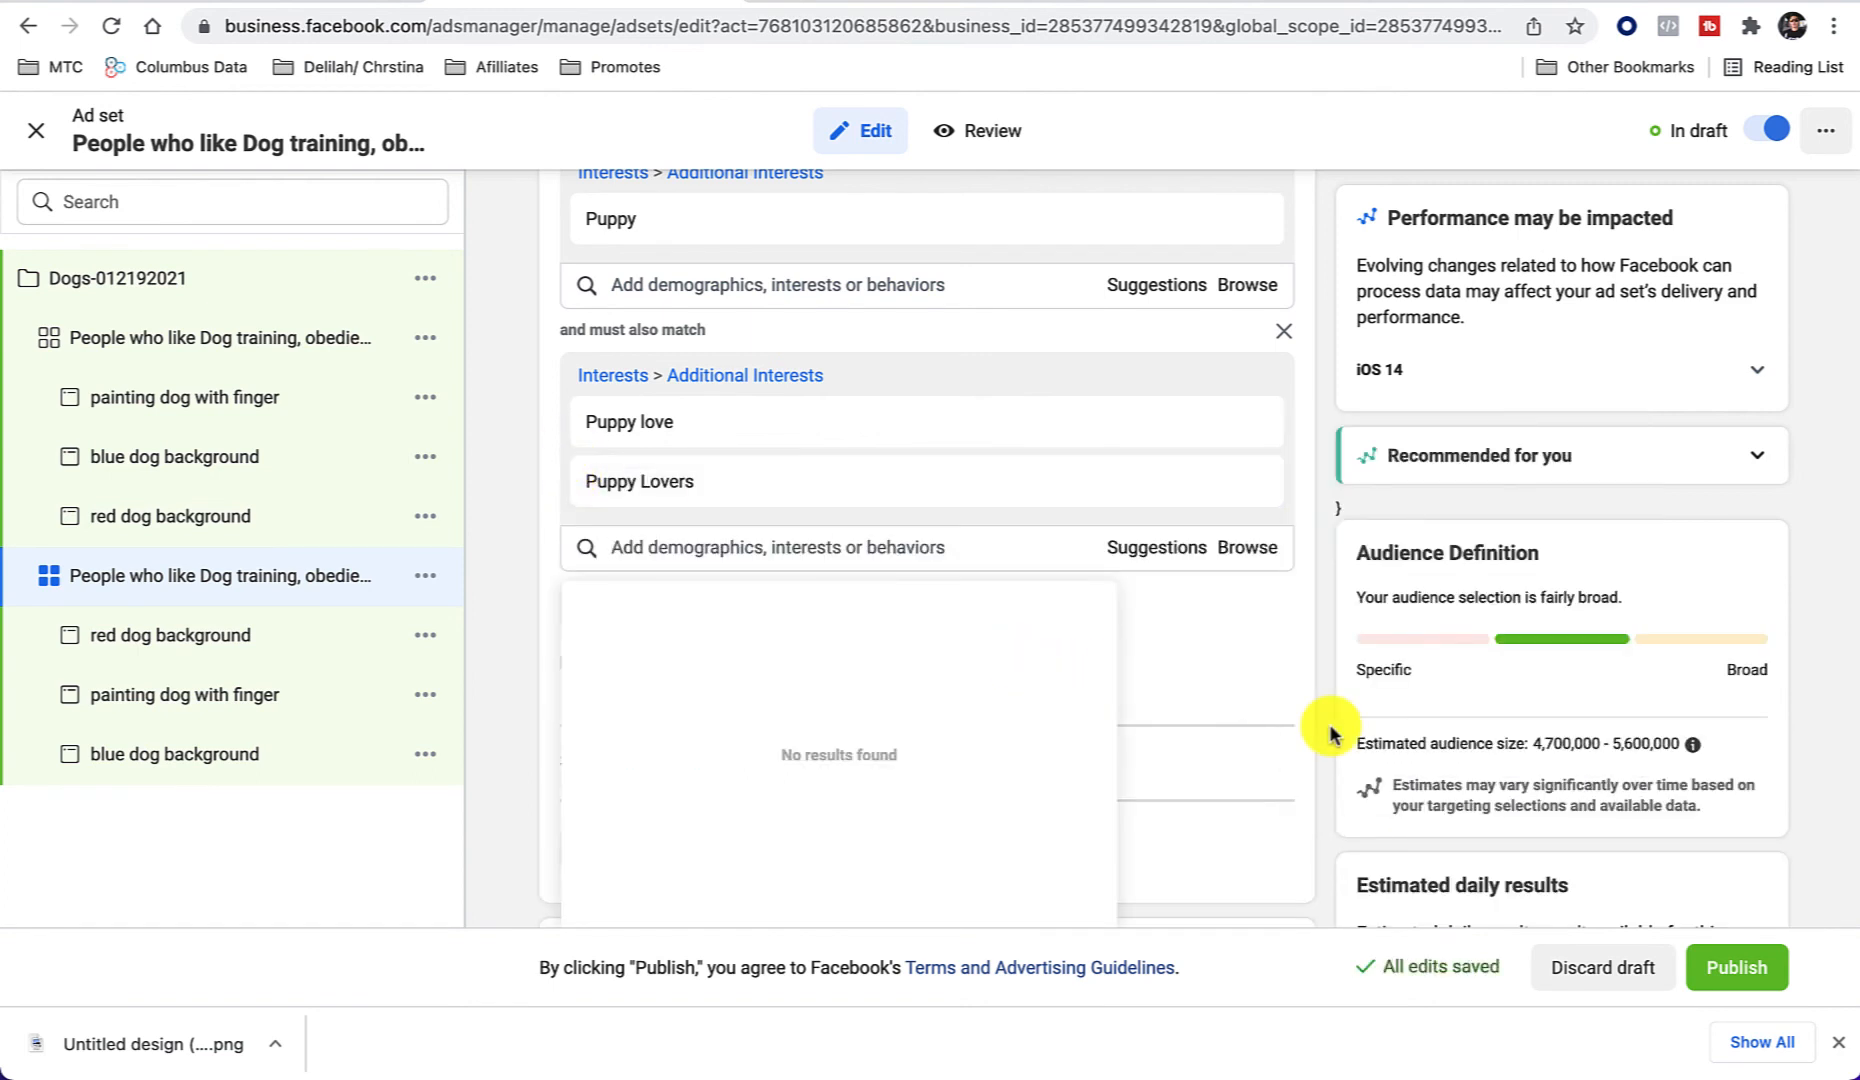
left_click(1310, 645)
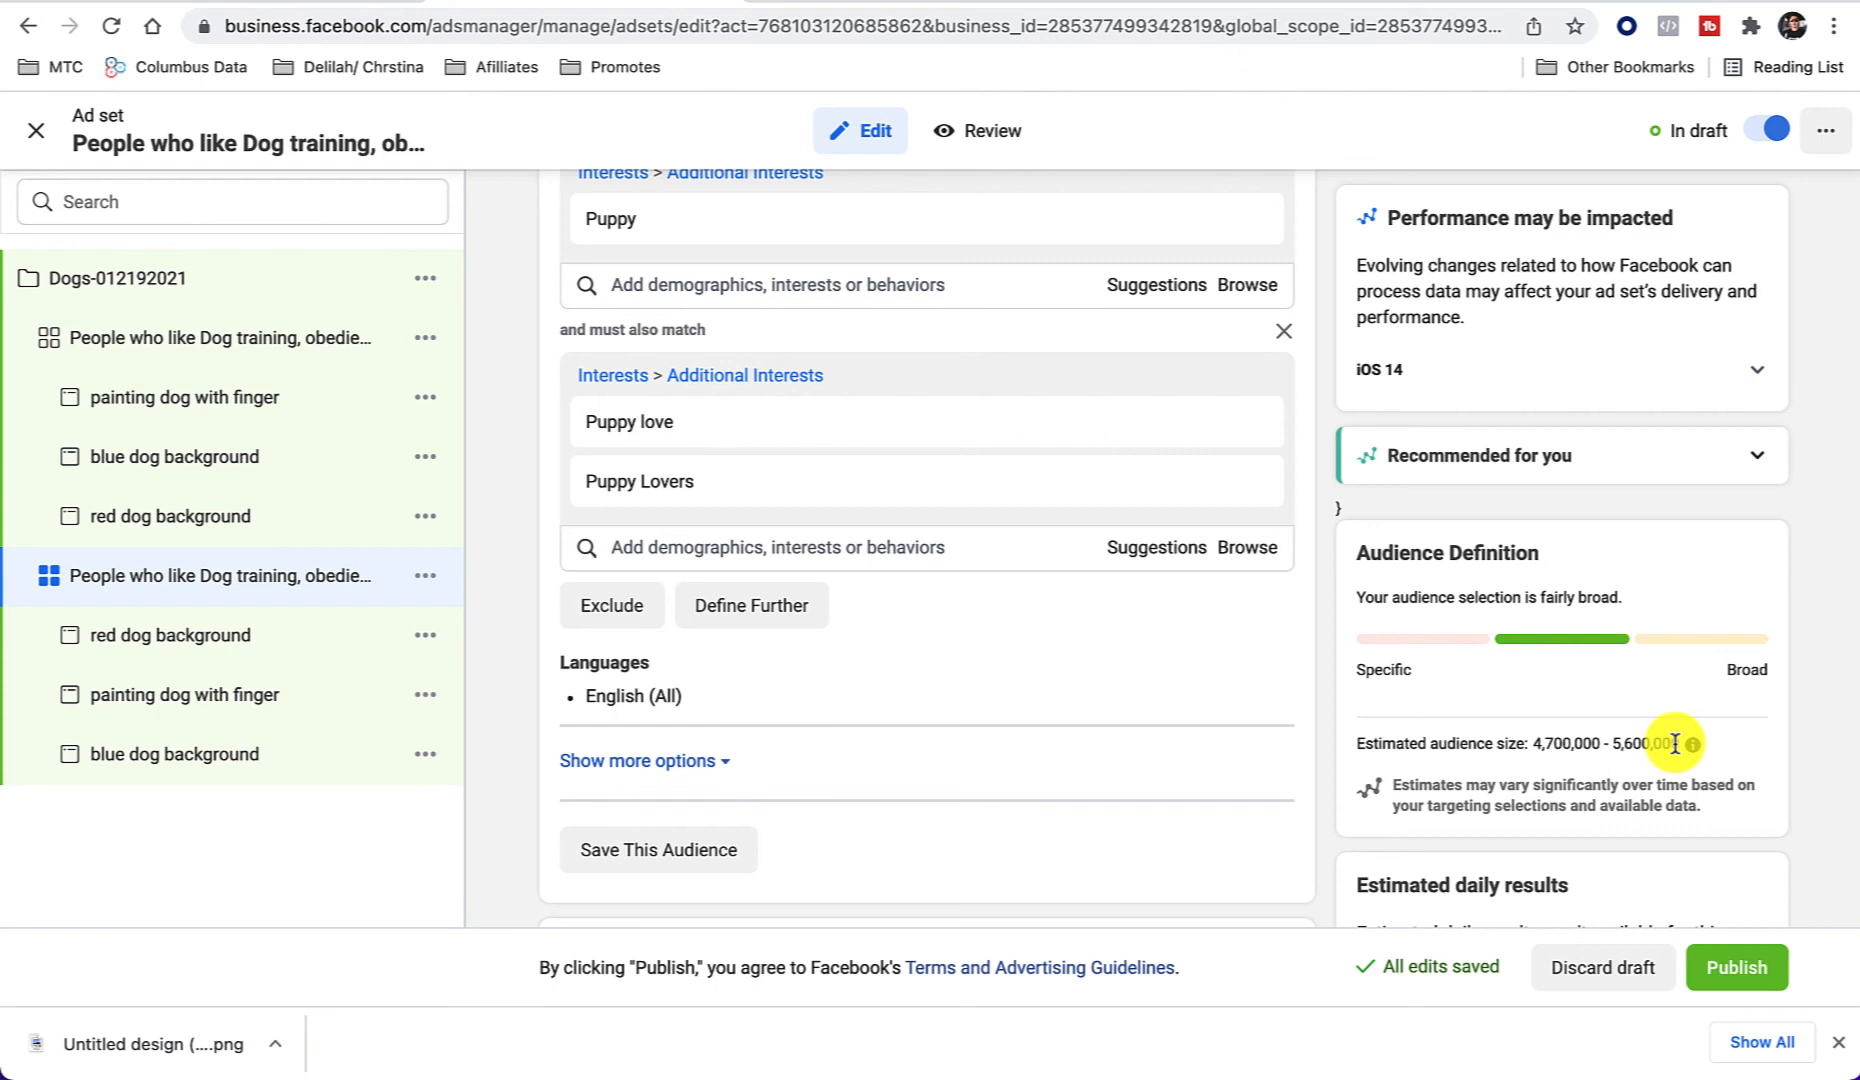
Step: Rename the duplicated ad set as "puppy love, lovers"
scroll(793, 640, "up", 6)
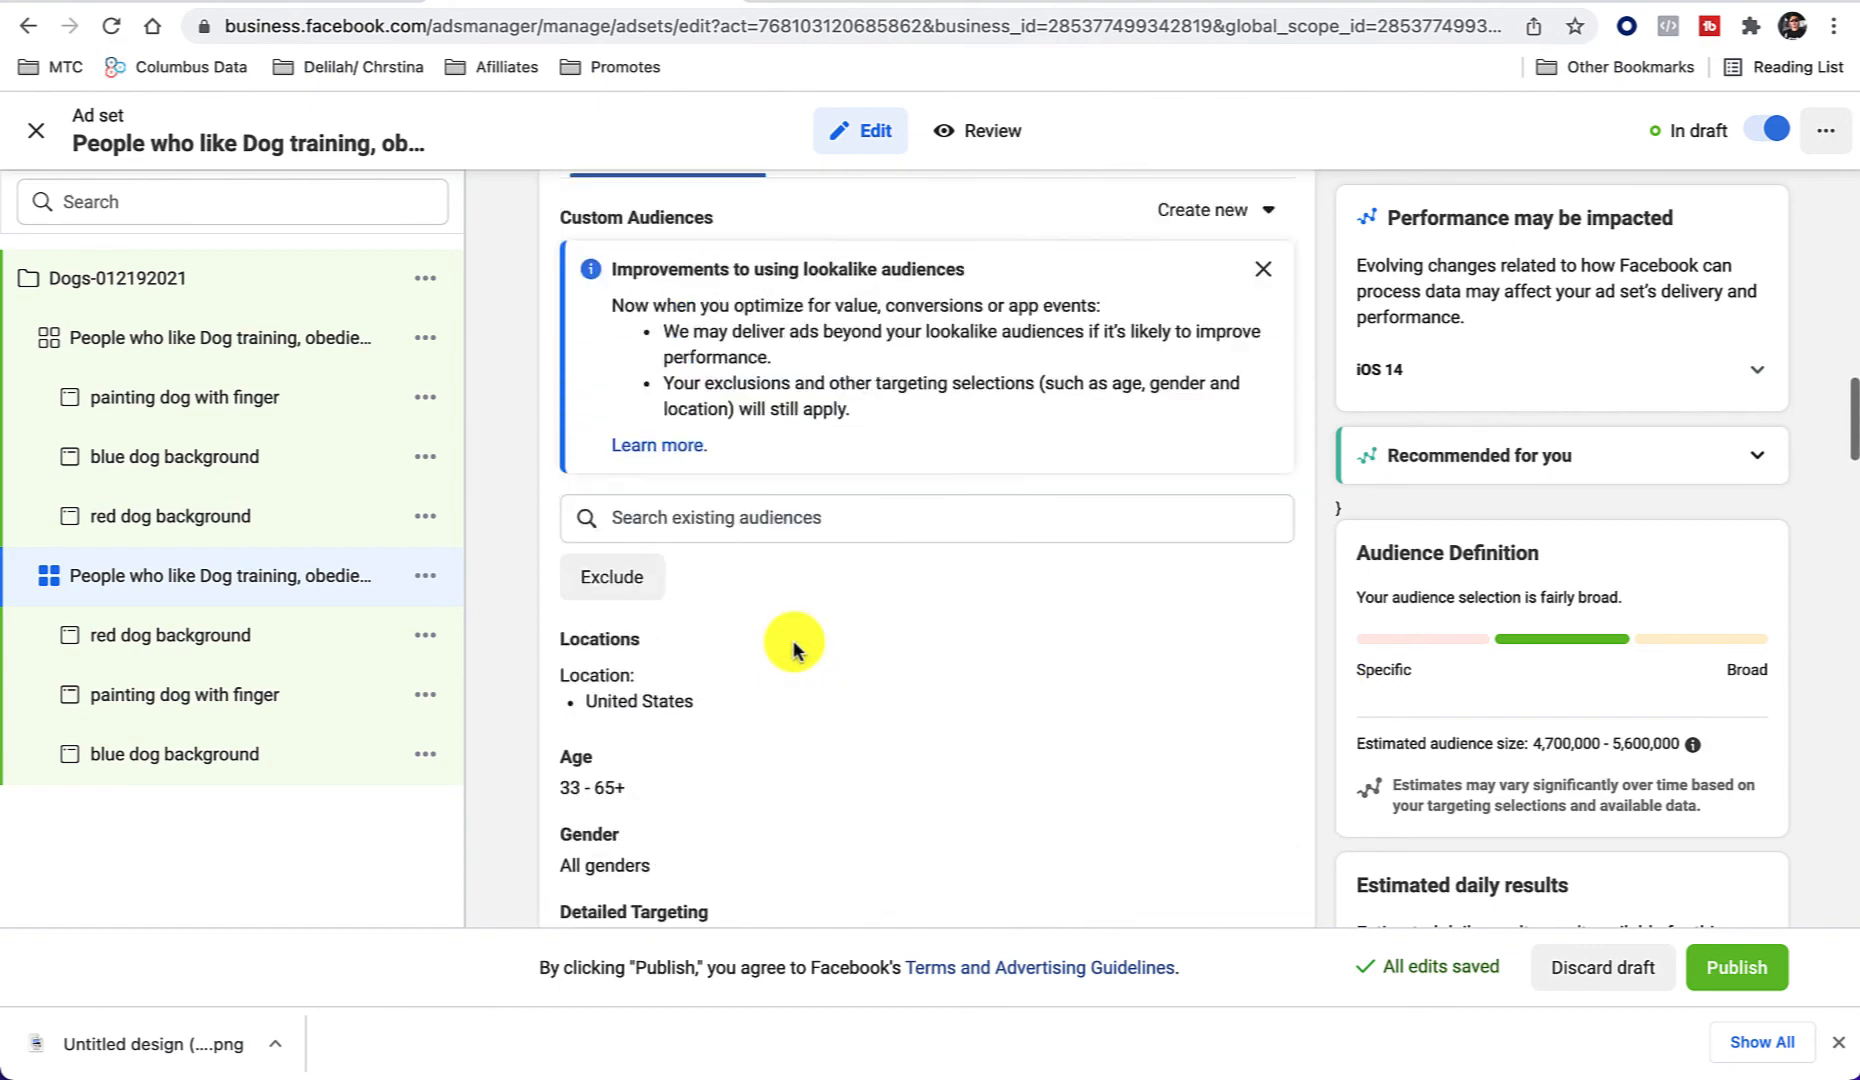
scroll(793, 648, "up", 10)
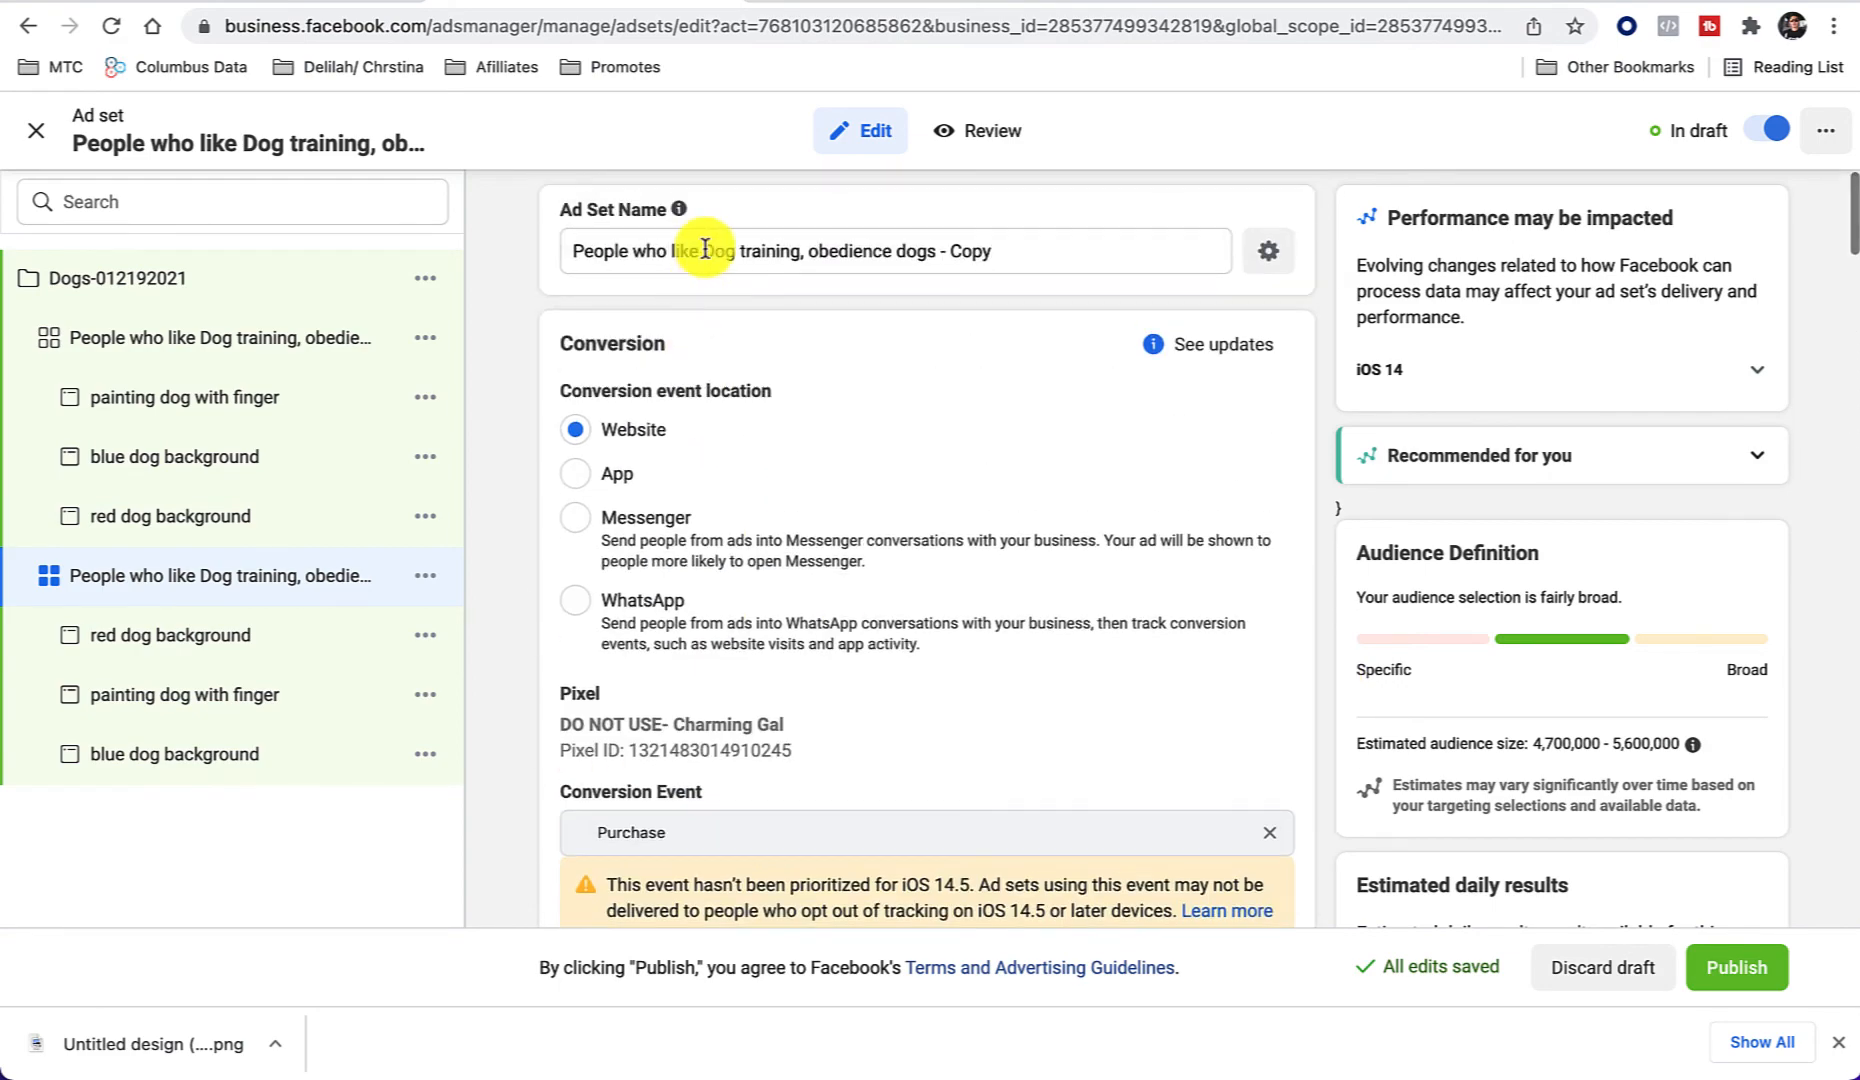
triple_click(705, 249)
type("puppy")
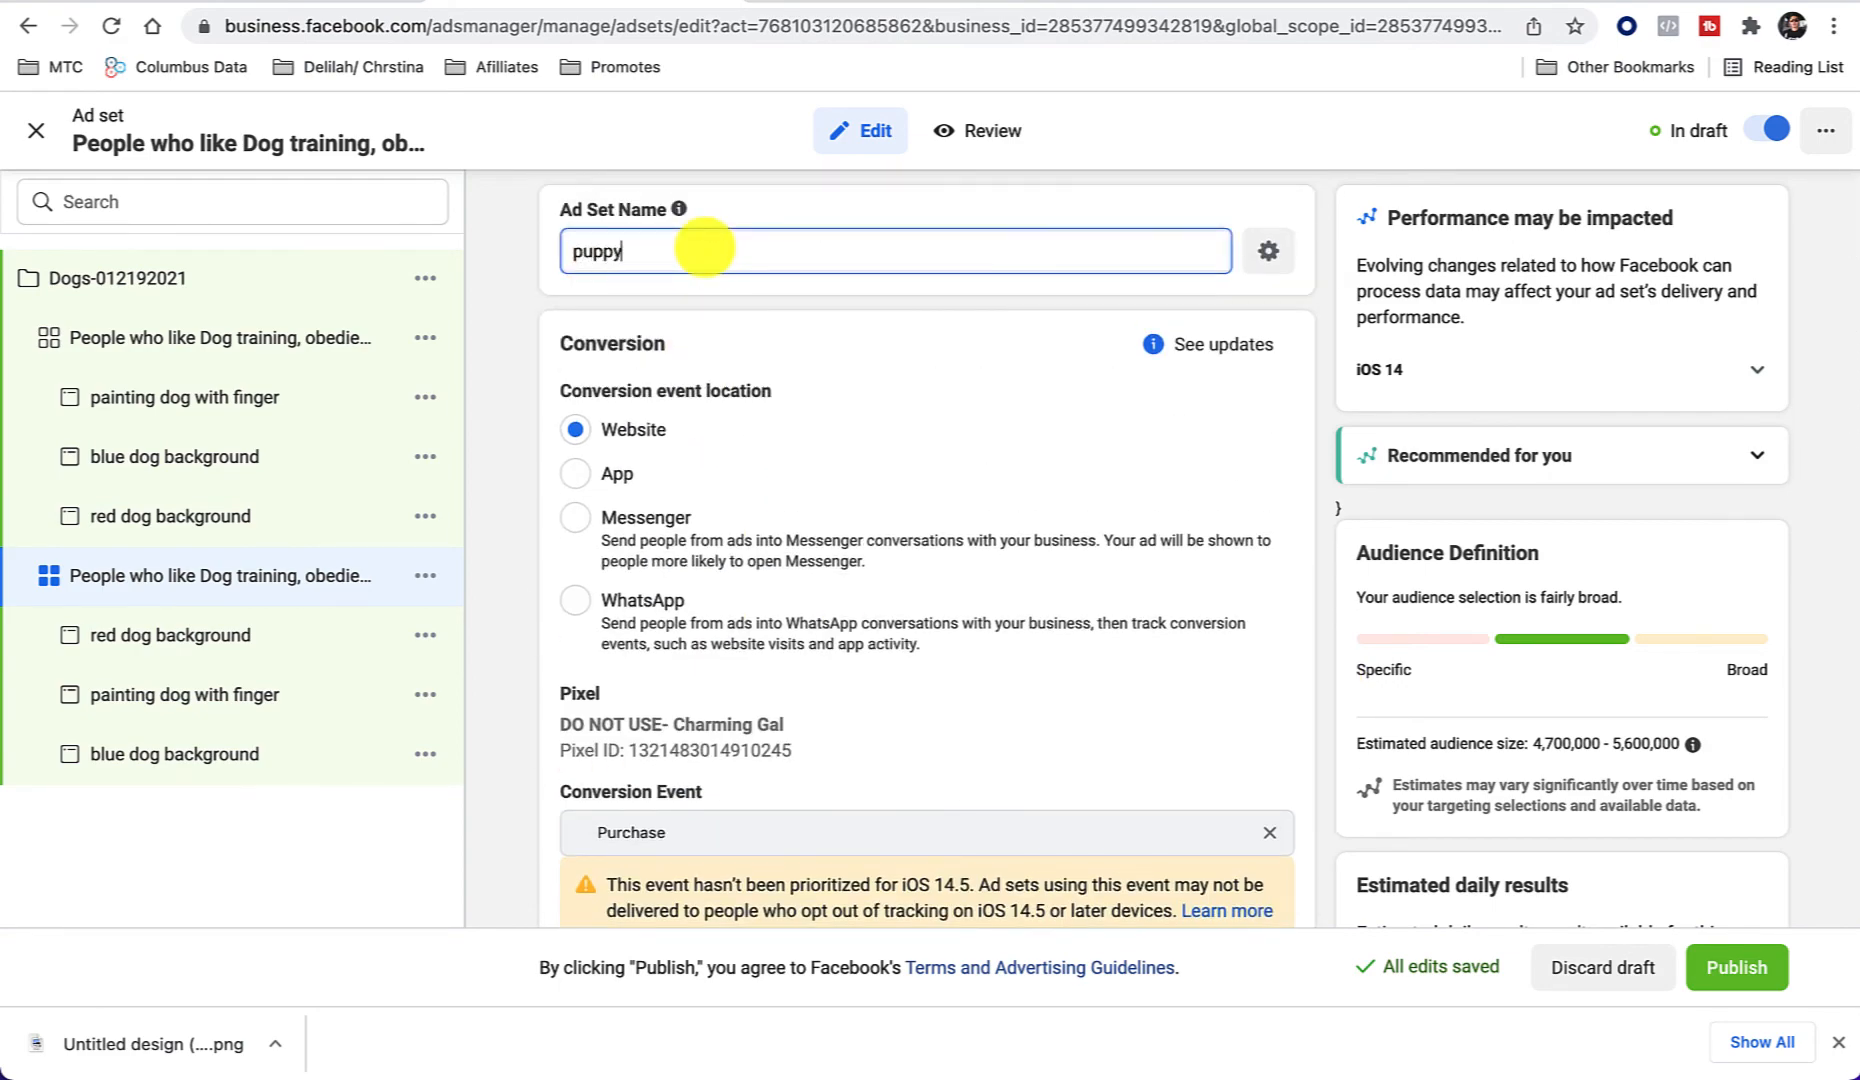
type(" love")
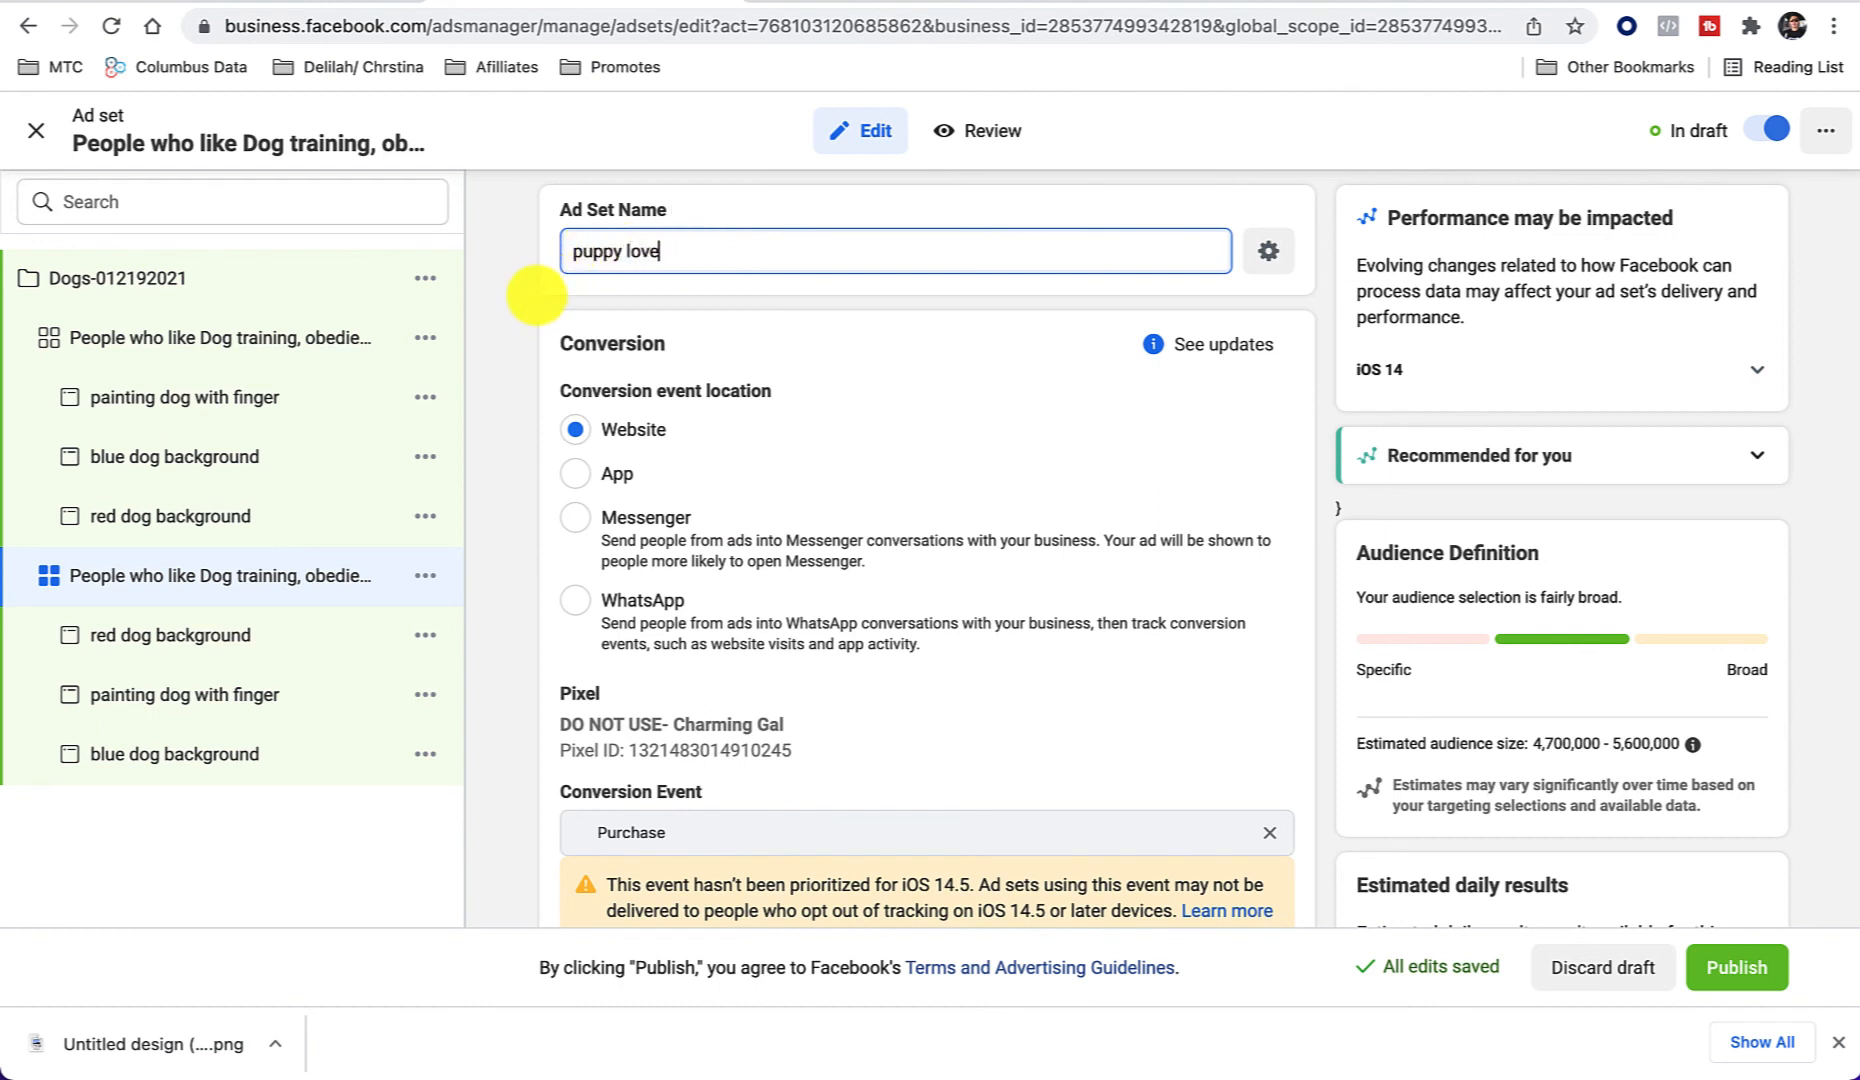
type(", lovers")
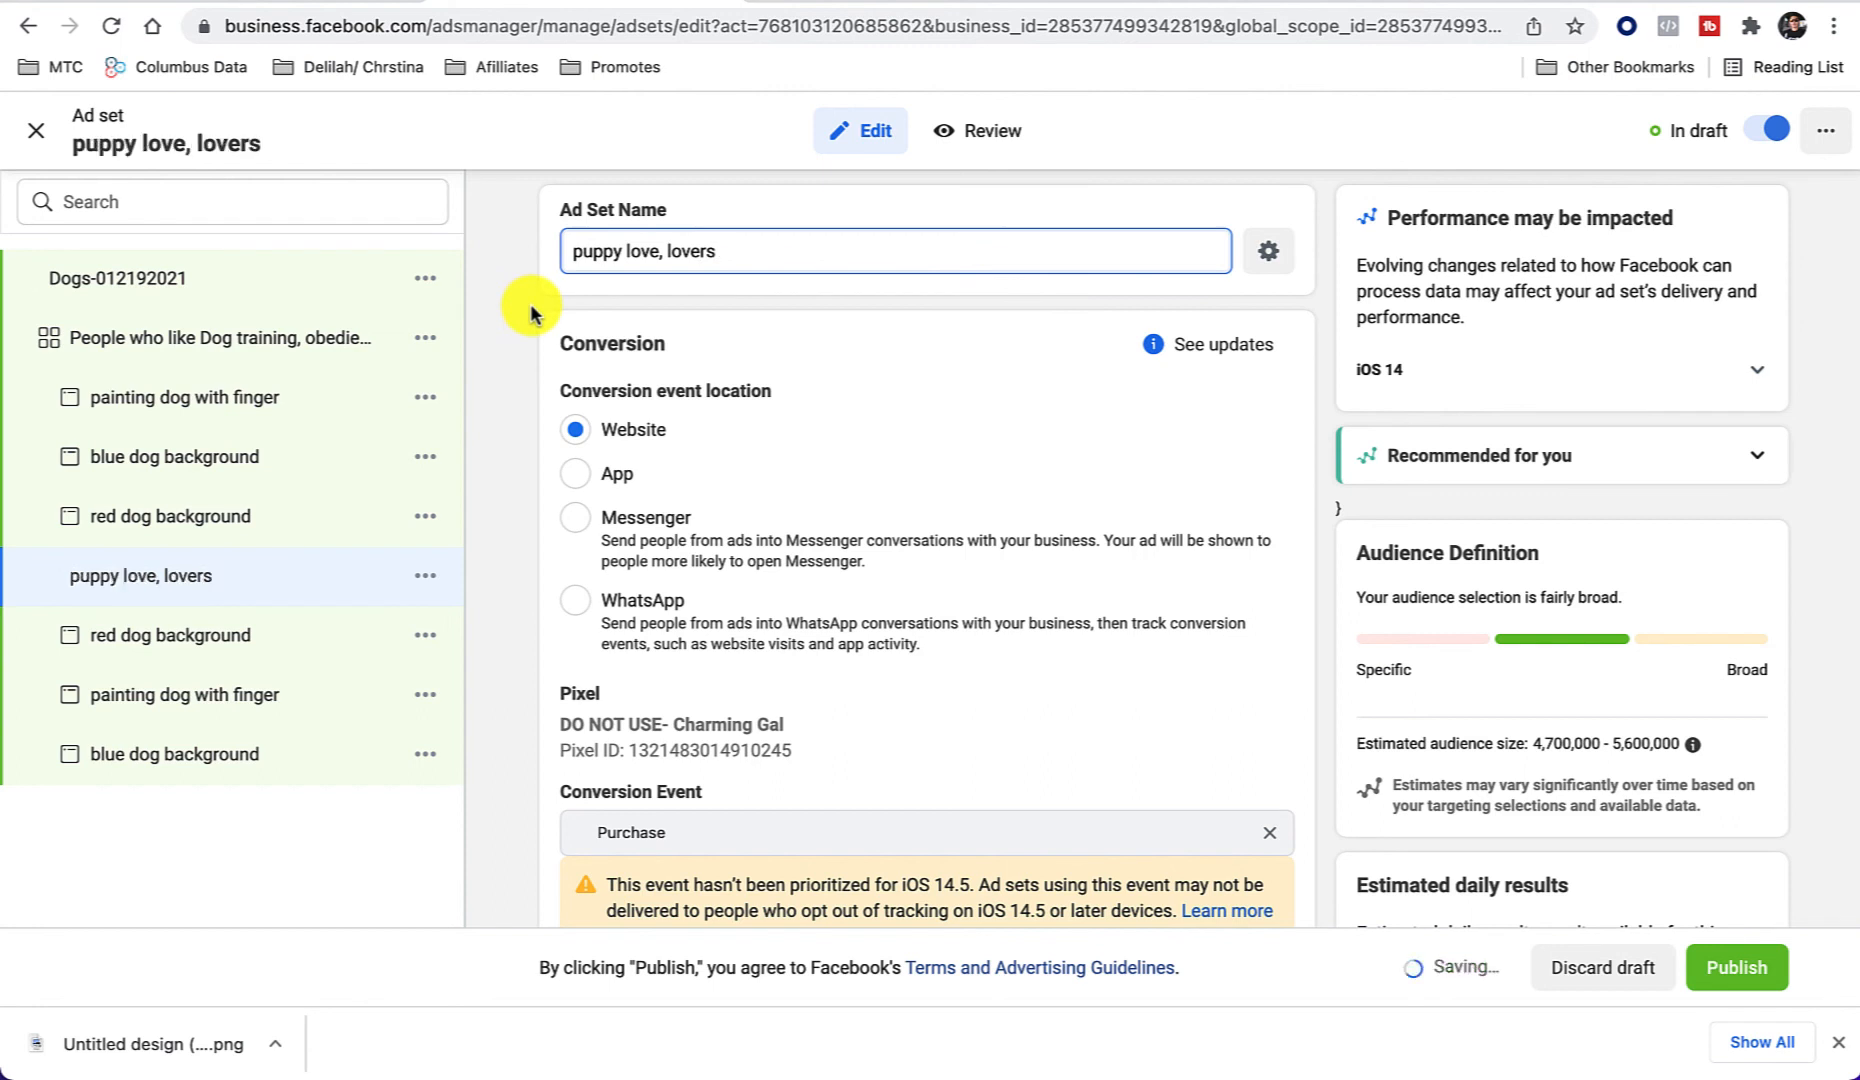
left_click(530, 304)
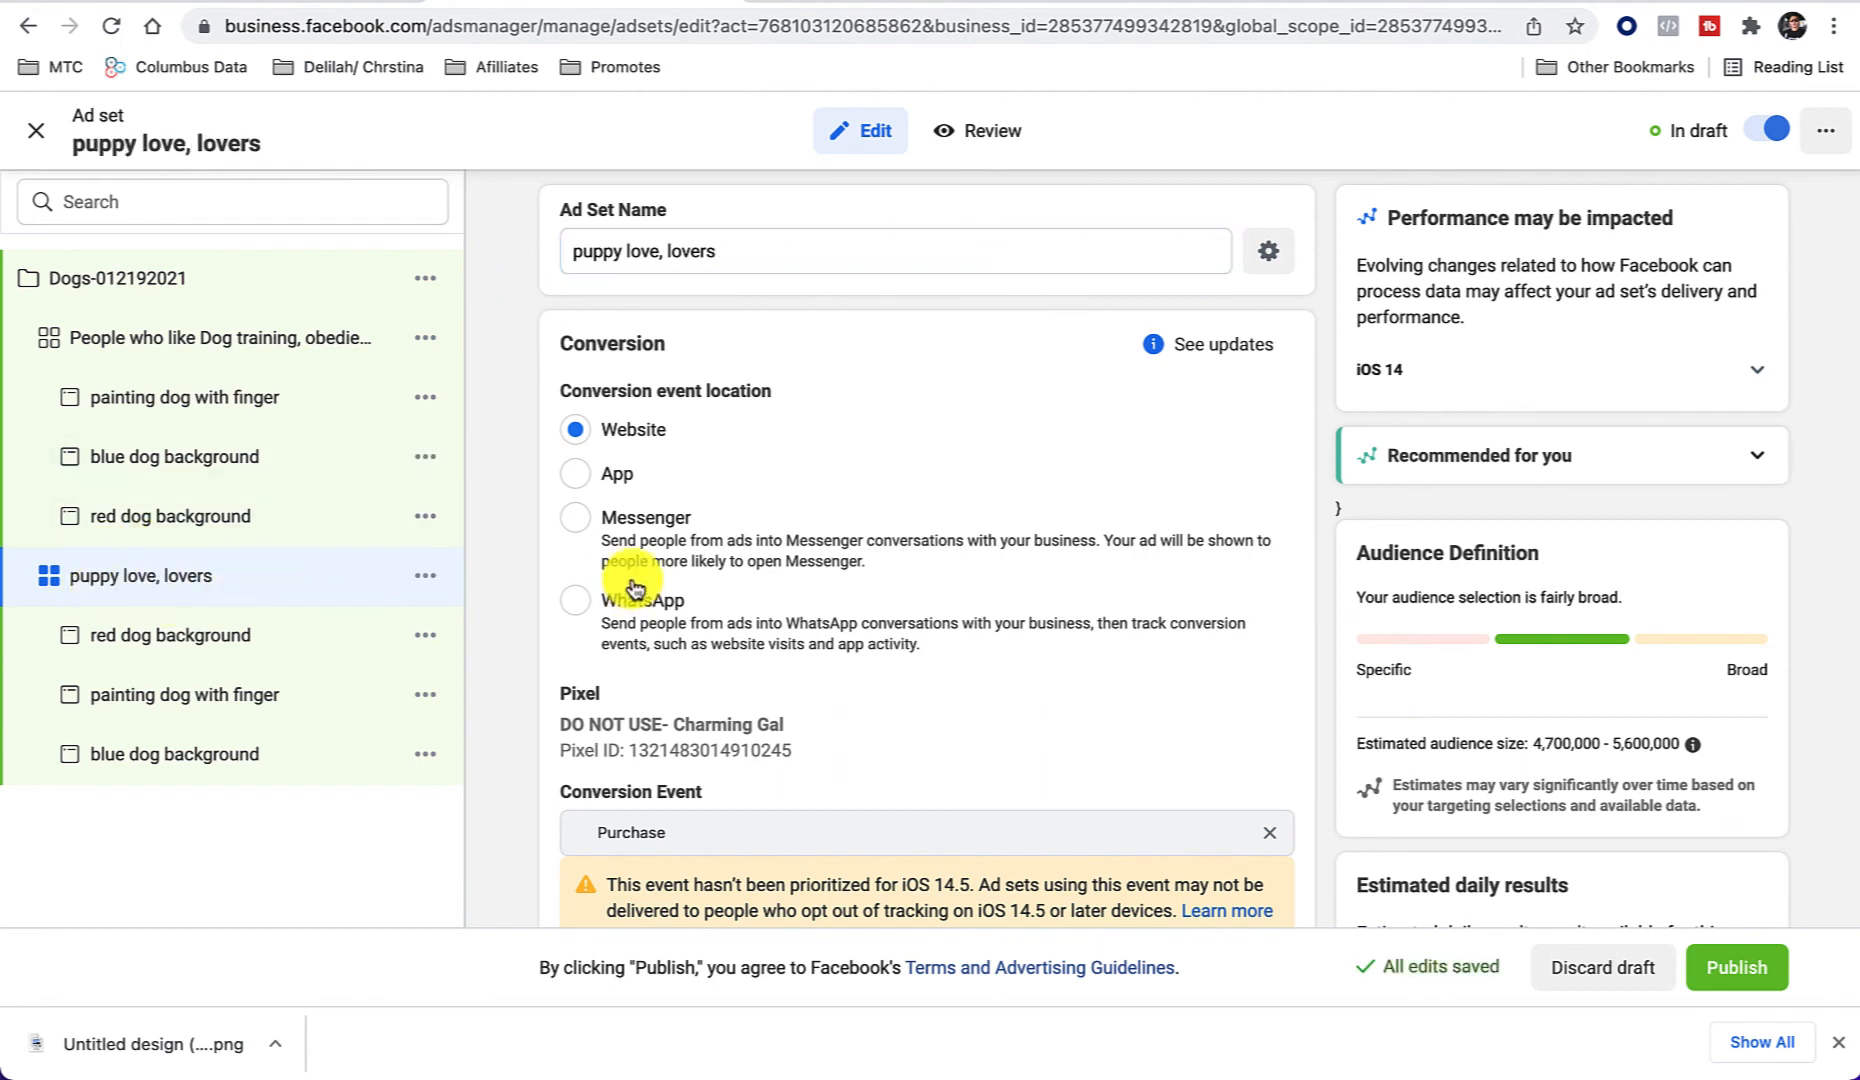
Step: Review the ad set's conversion, schedule, audience and placement settings, and its red dog background ad
scroll(632, 587, "down", 2)
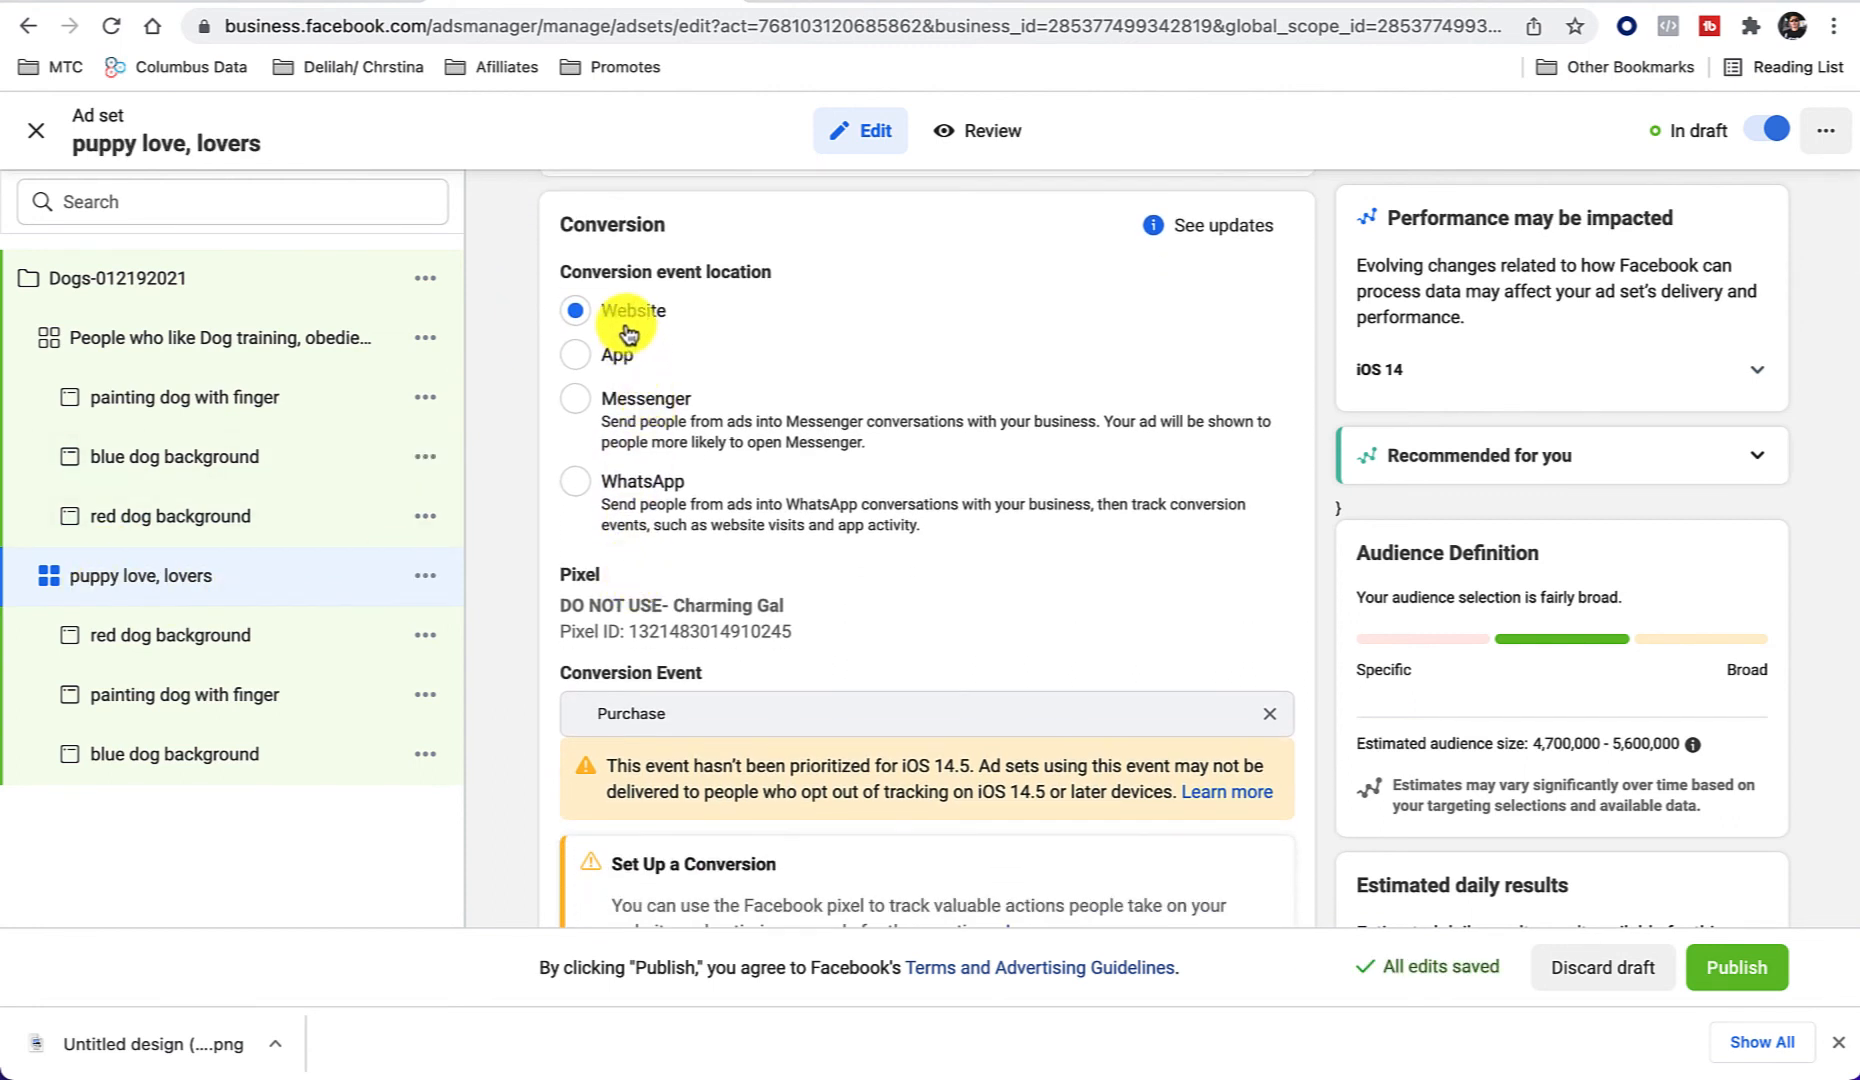
scroll(648, 521, "down", 5)
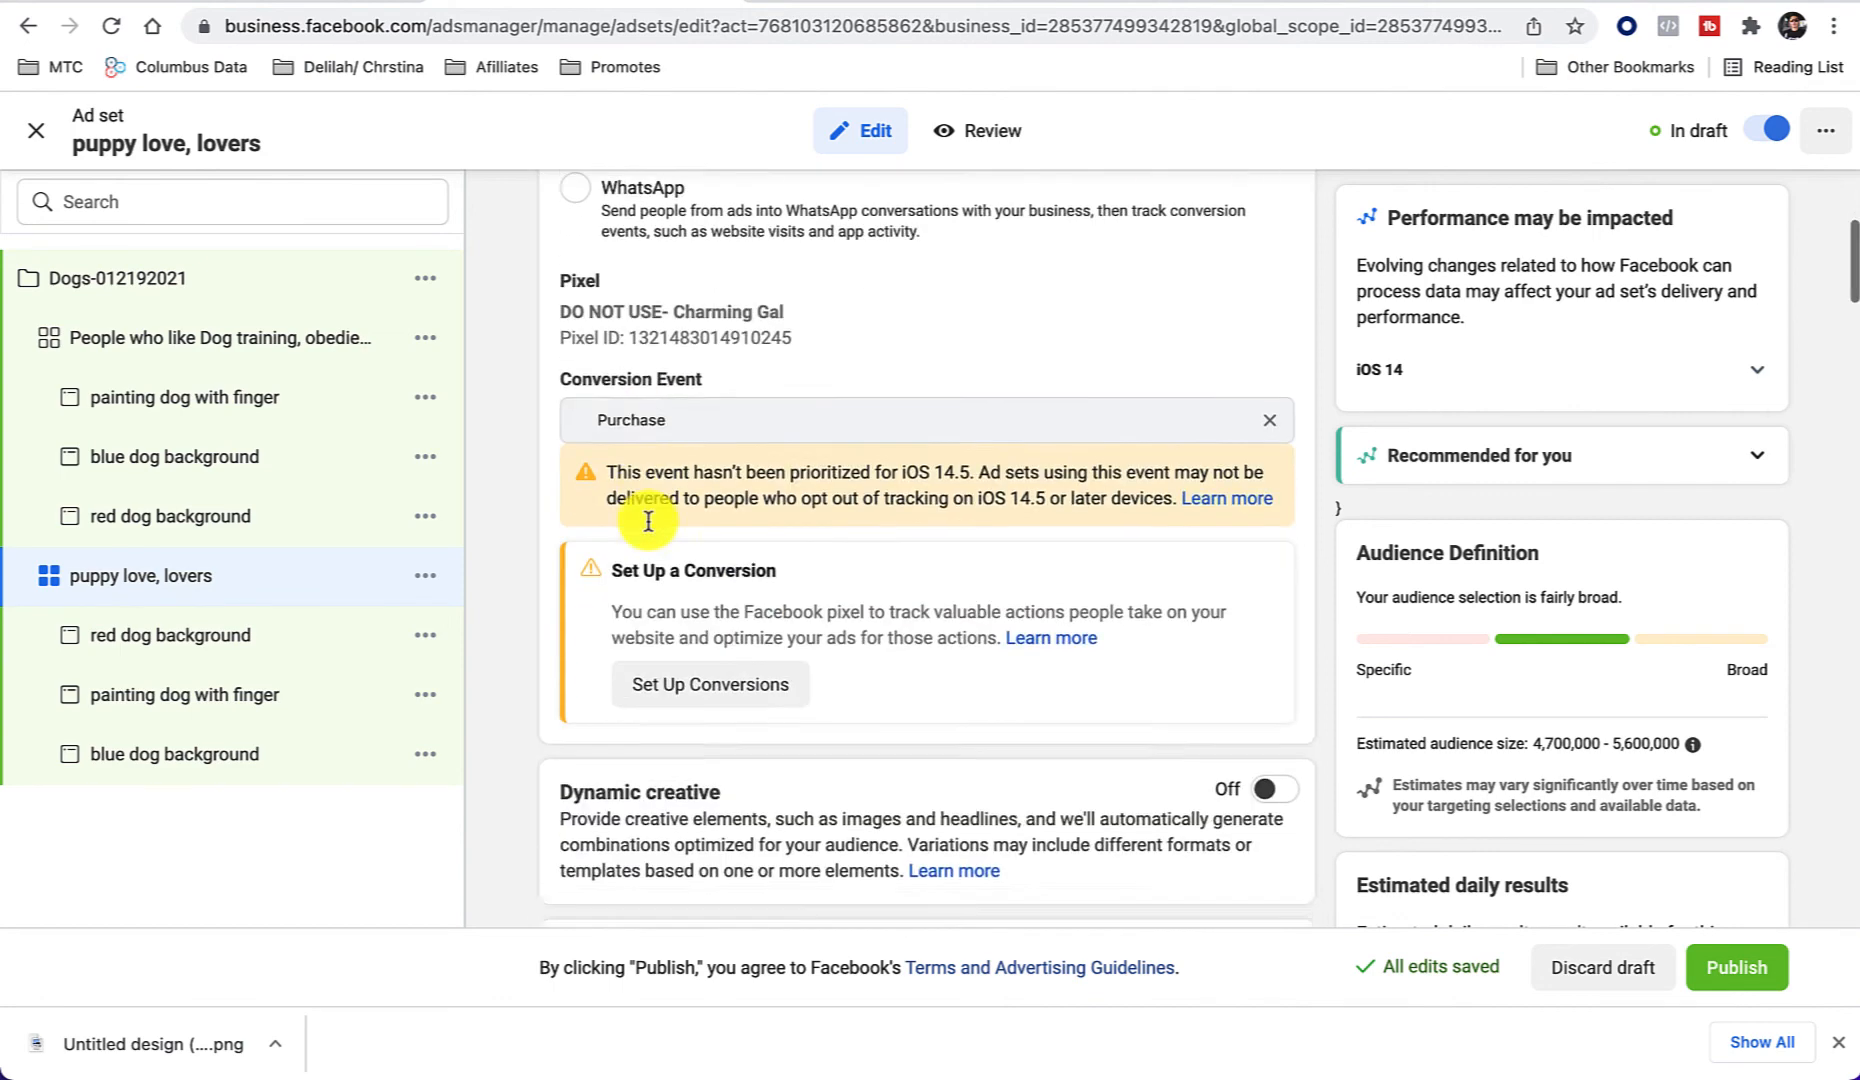
scroll(648, 521, "down", 15)
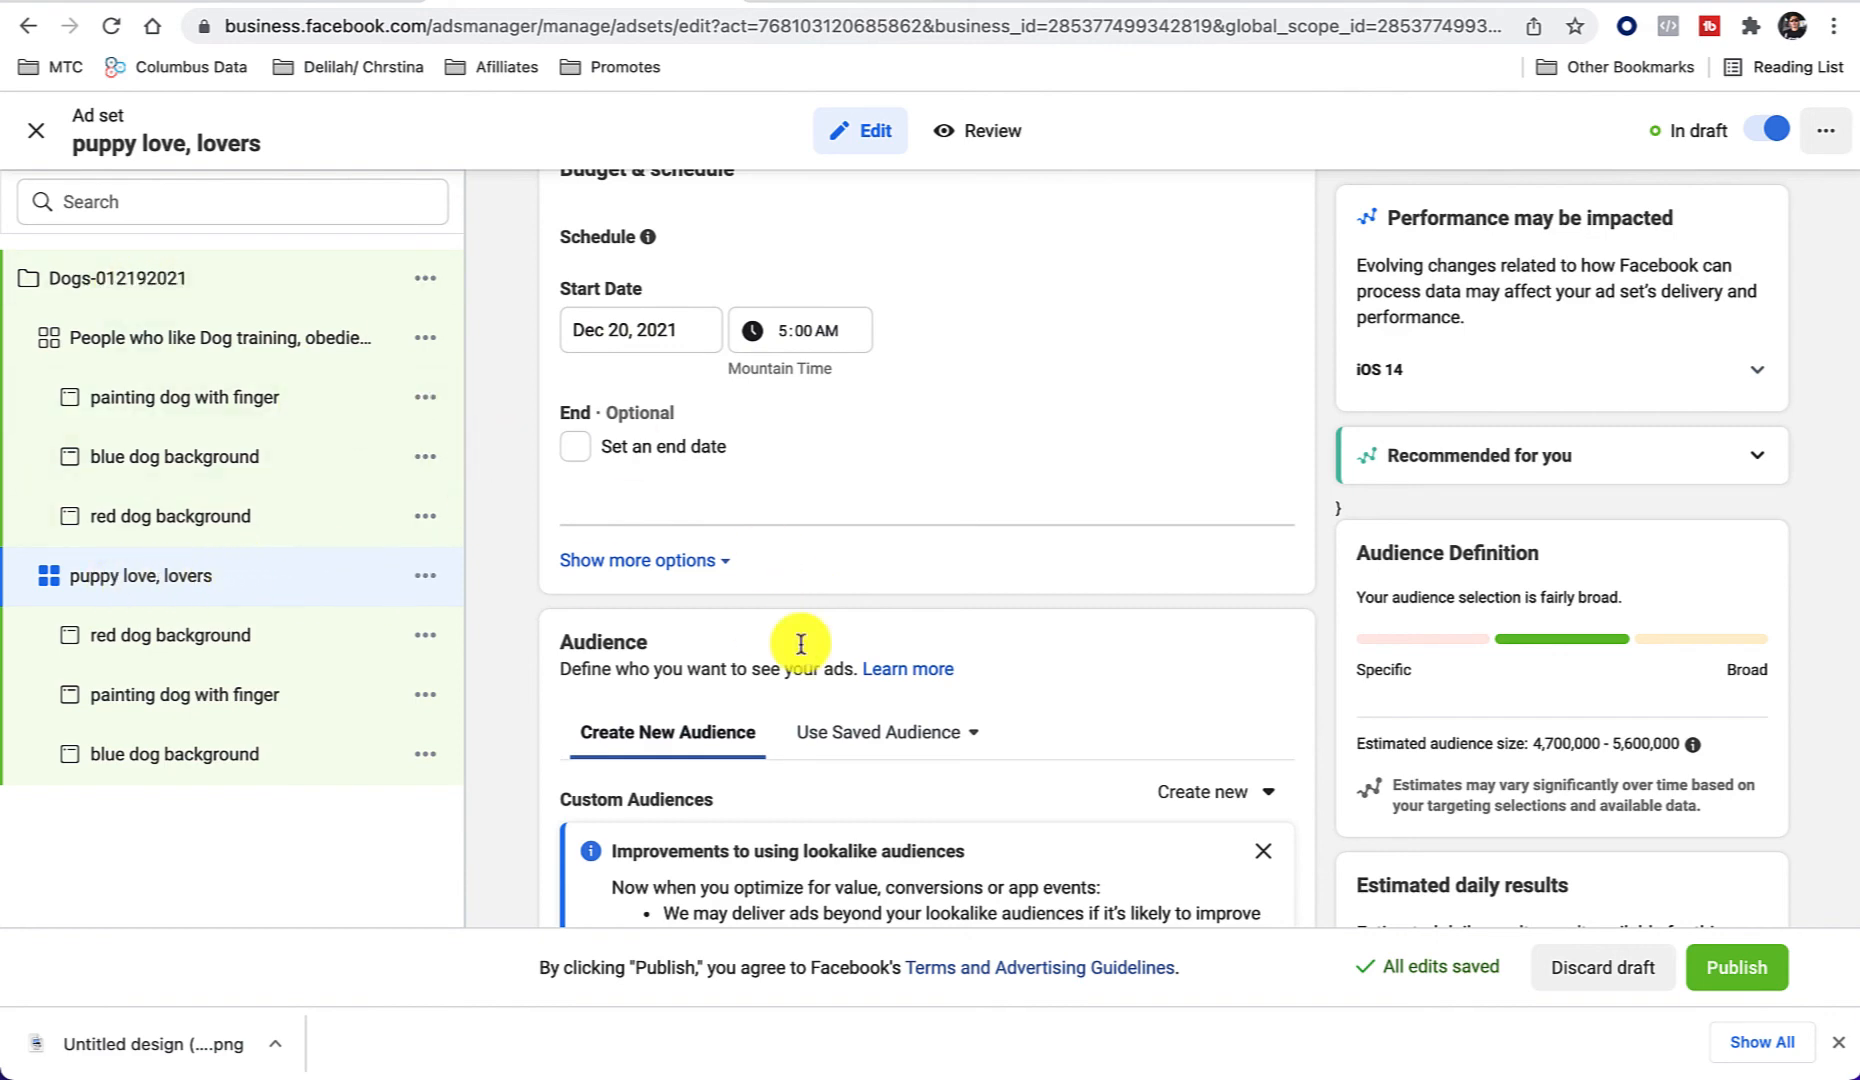
scroll(799, 645, "down", 8)
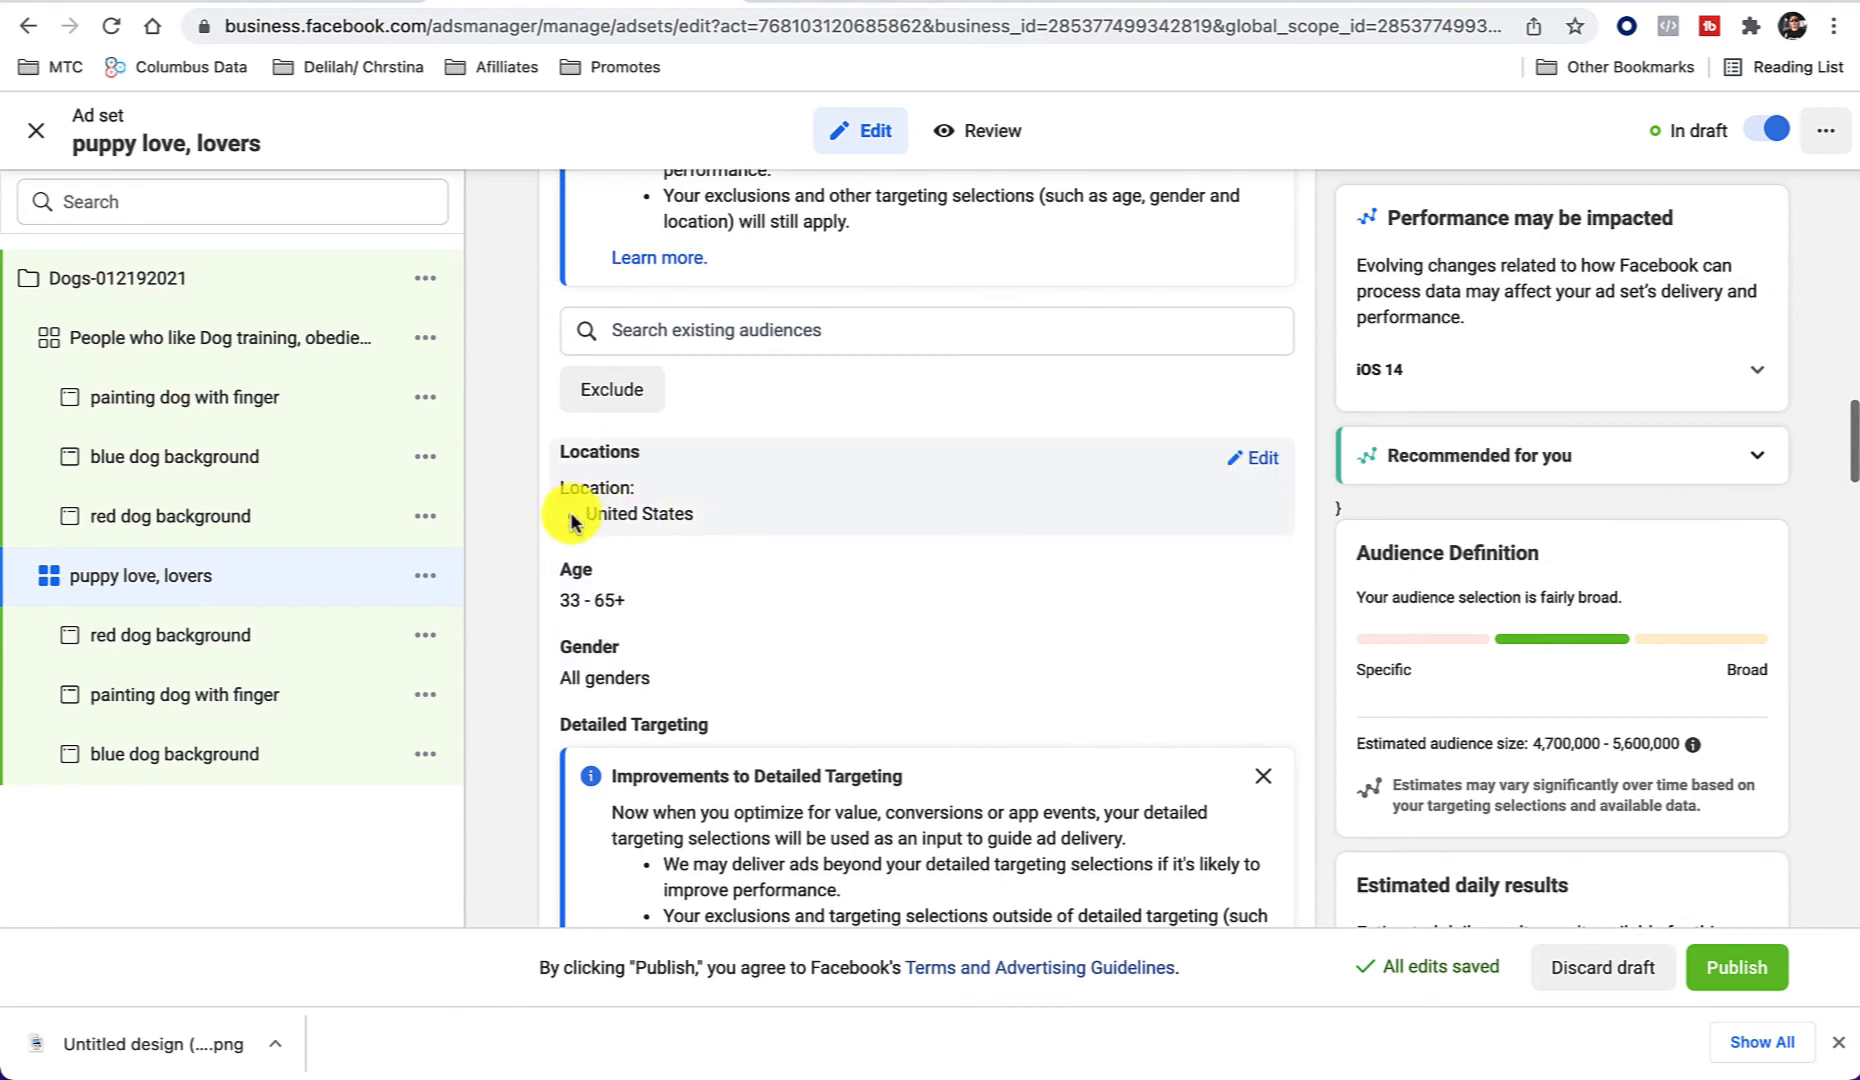
scroll(573, 515, "down", 7)
scroll(573, 521, "down", 3)
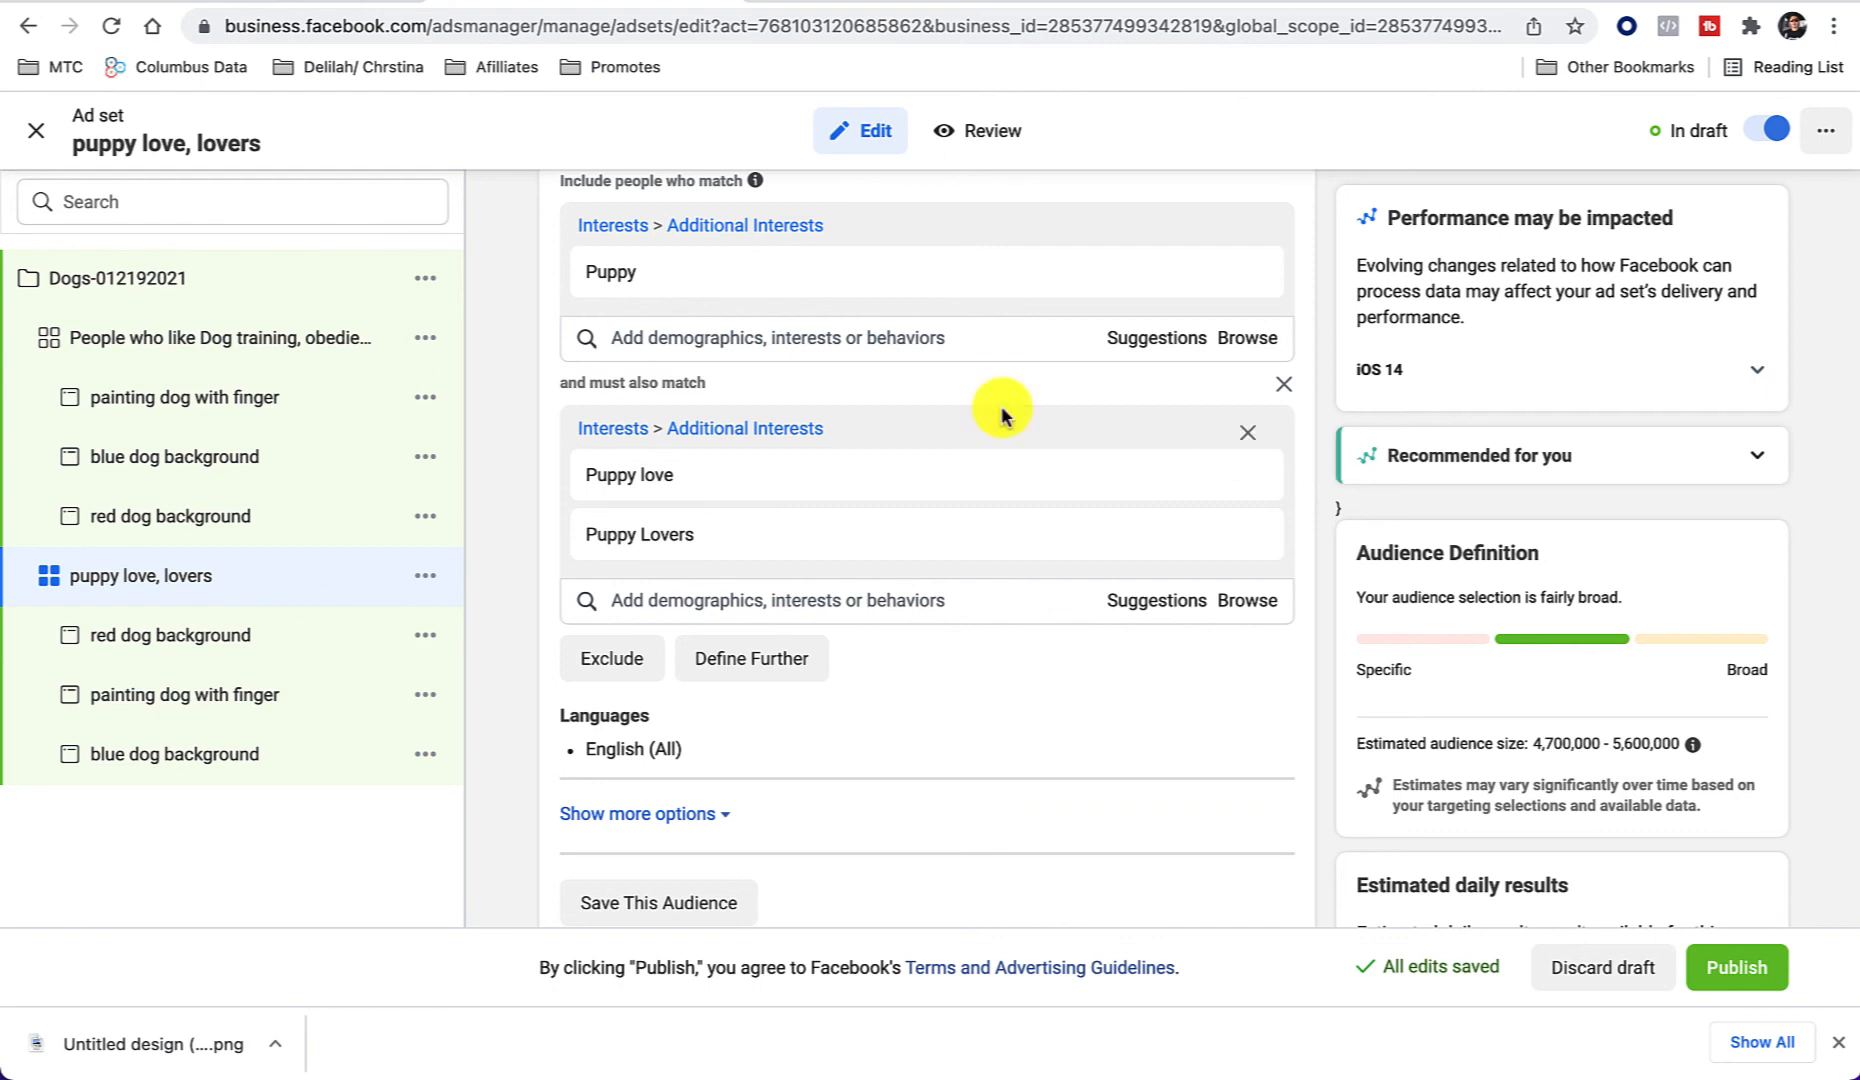
scroll(640, 550, "down", 4)
scroll(689, 610, "down", 3)
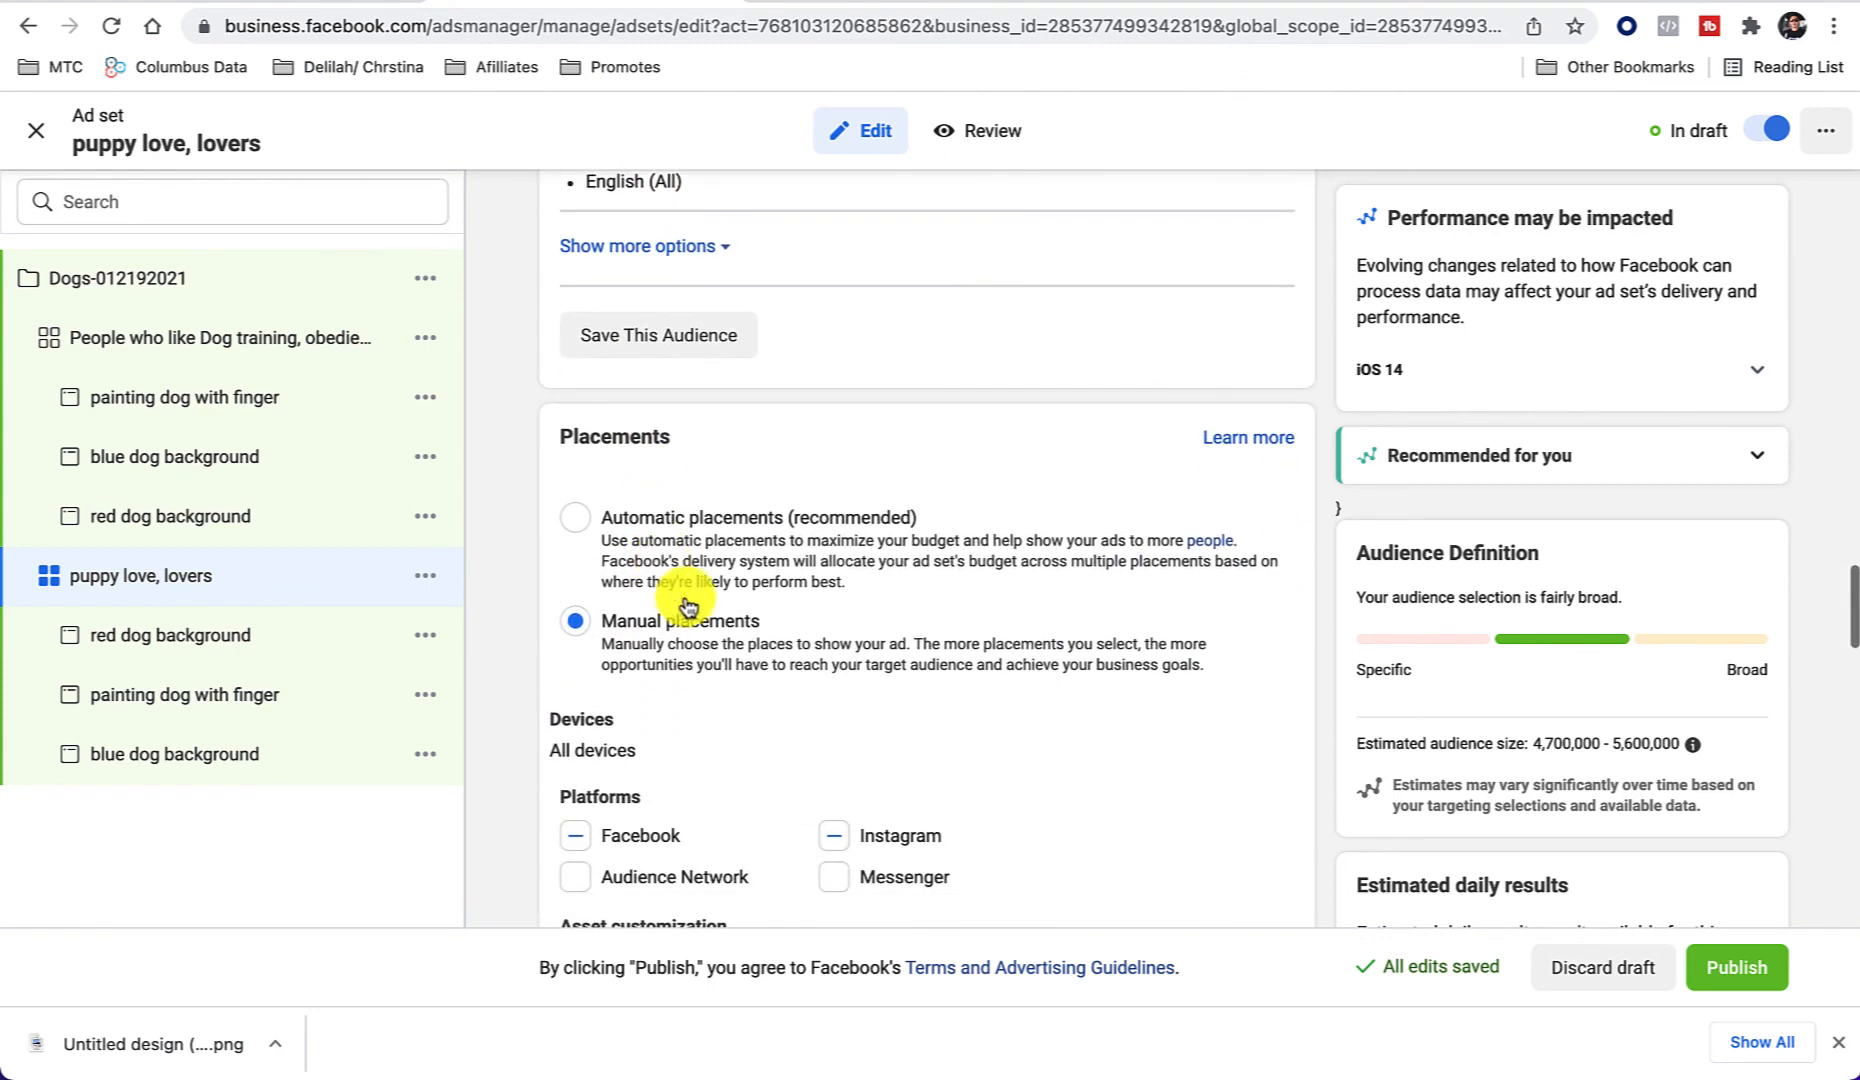
scroll(693, 466, "down", 6)
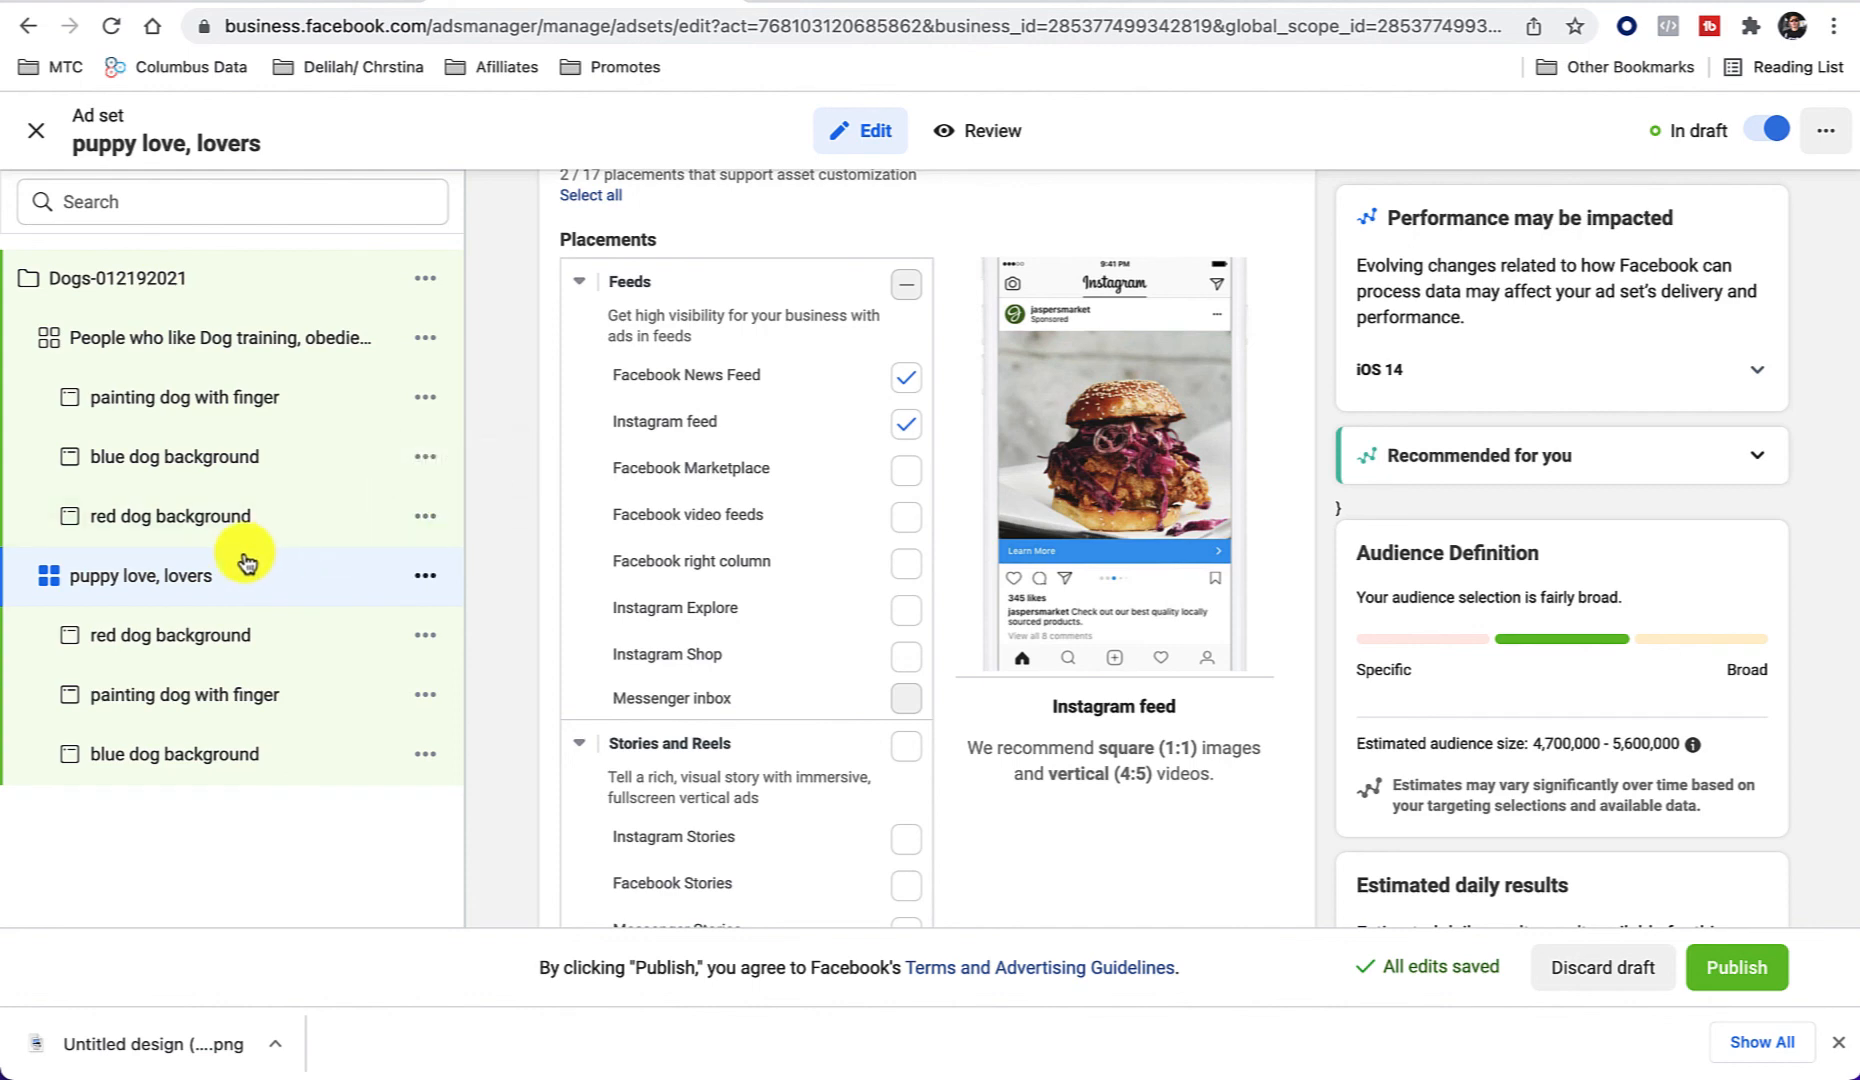
left_click(228, 635)
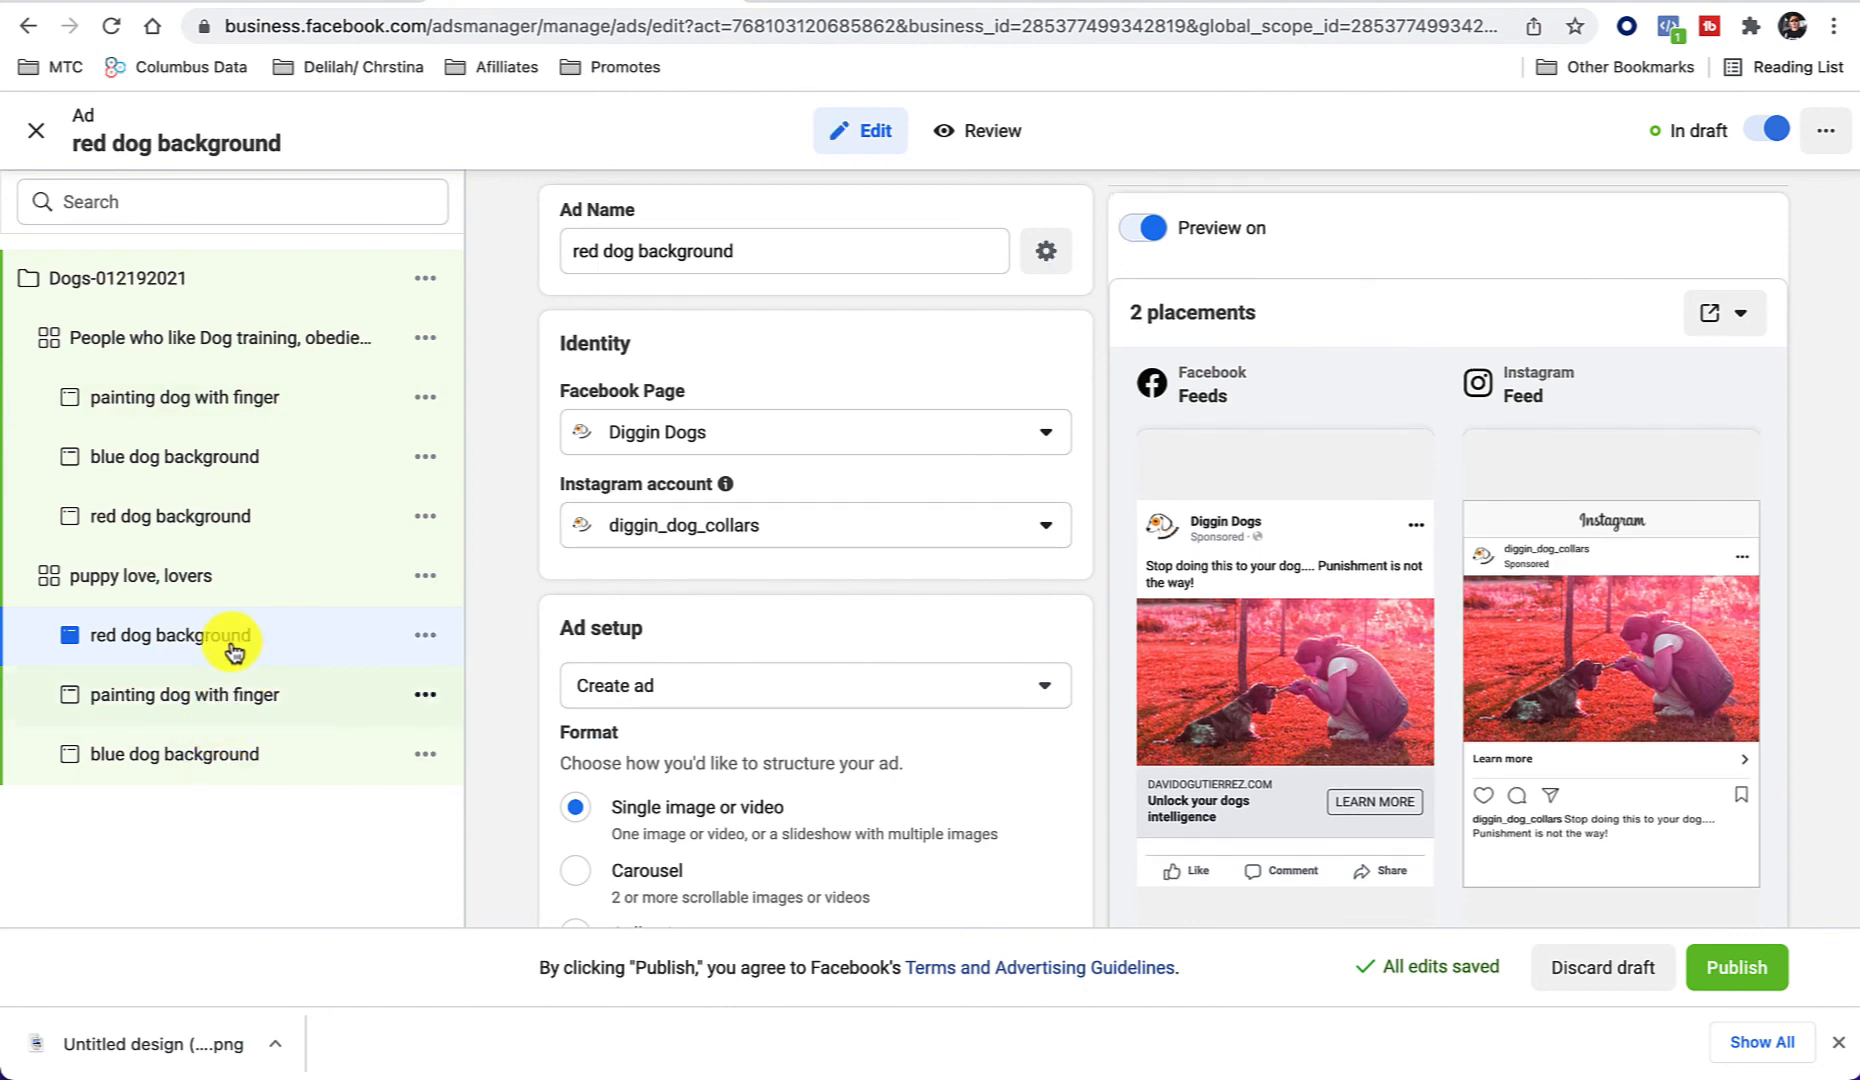
Step: Quickly duplicate the "puppy love, lovers" ad set together with its three ads
left_click(277, 577)
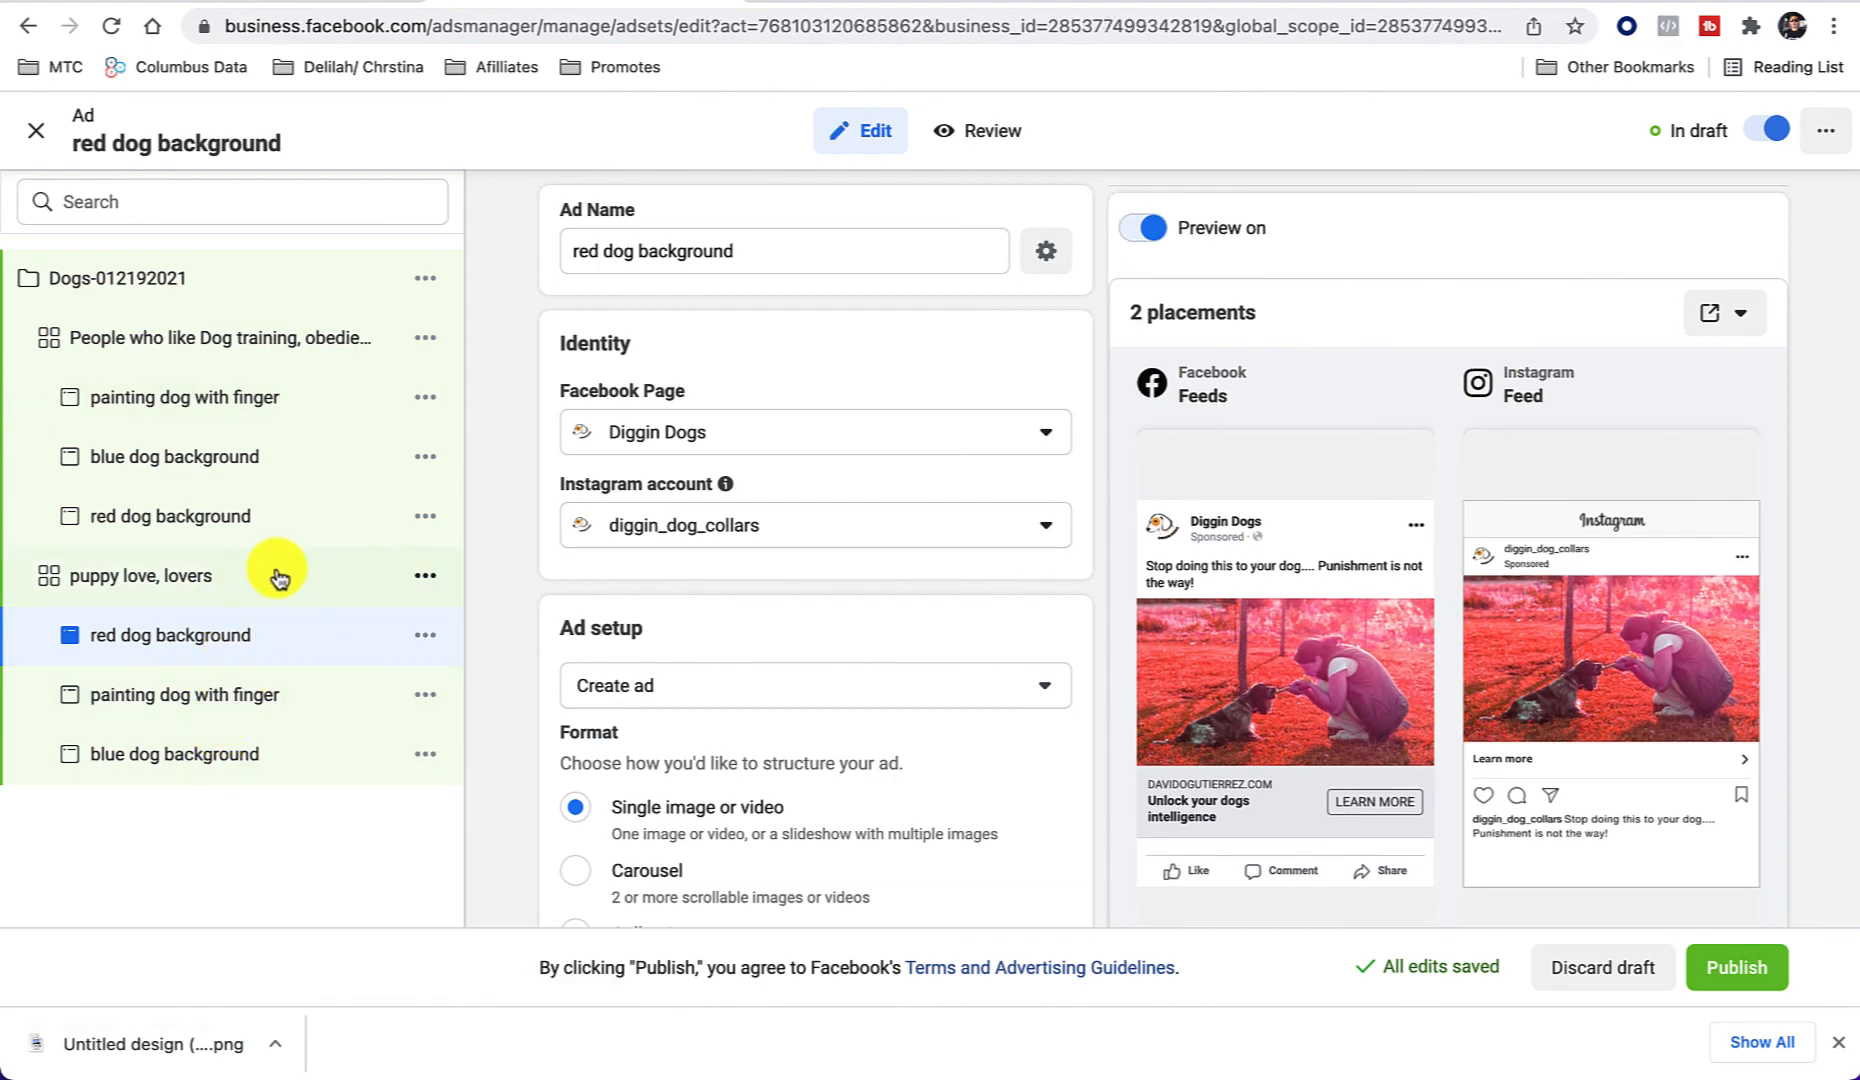
left_click(425, 580)
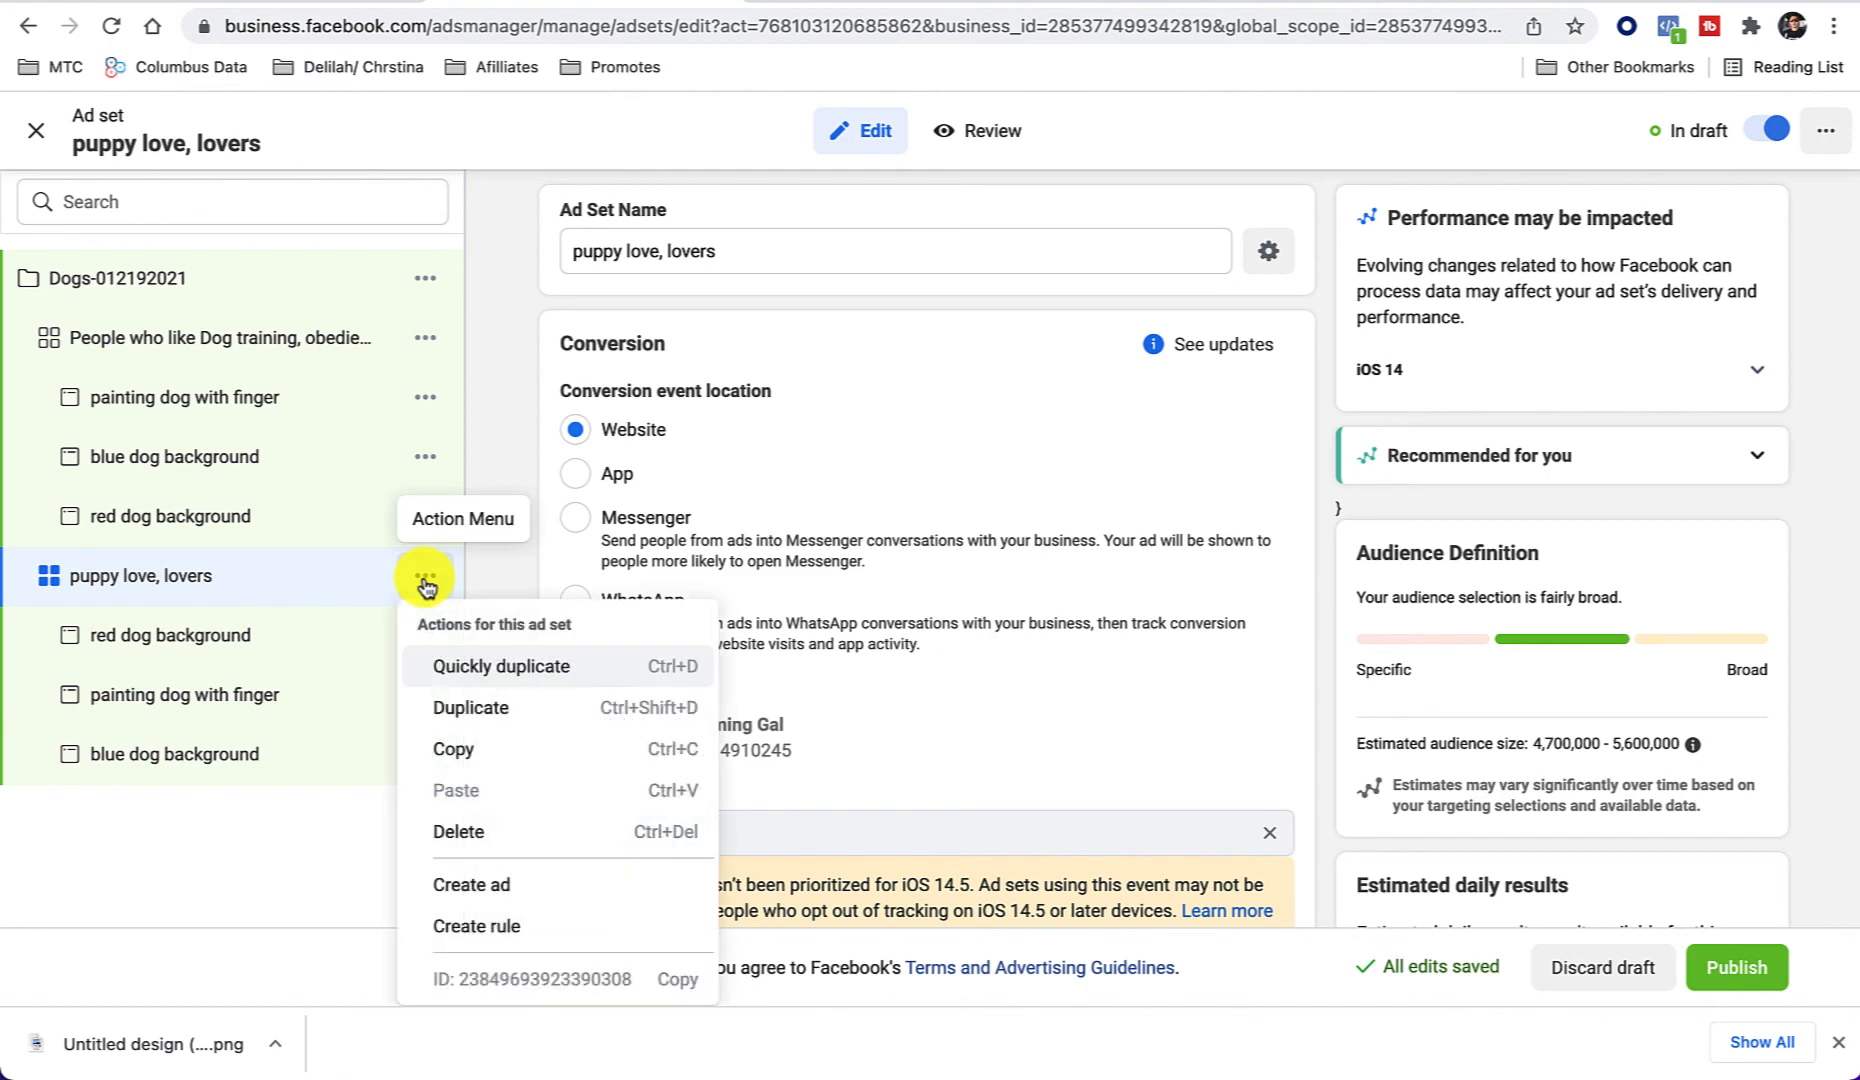
left_click(480, 672)
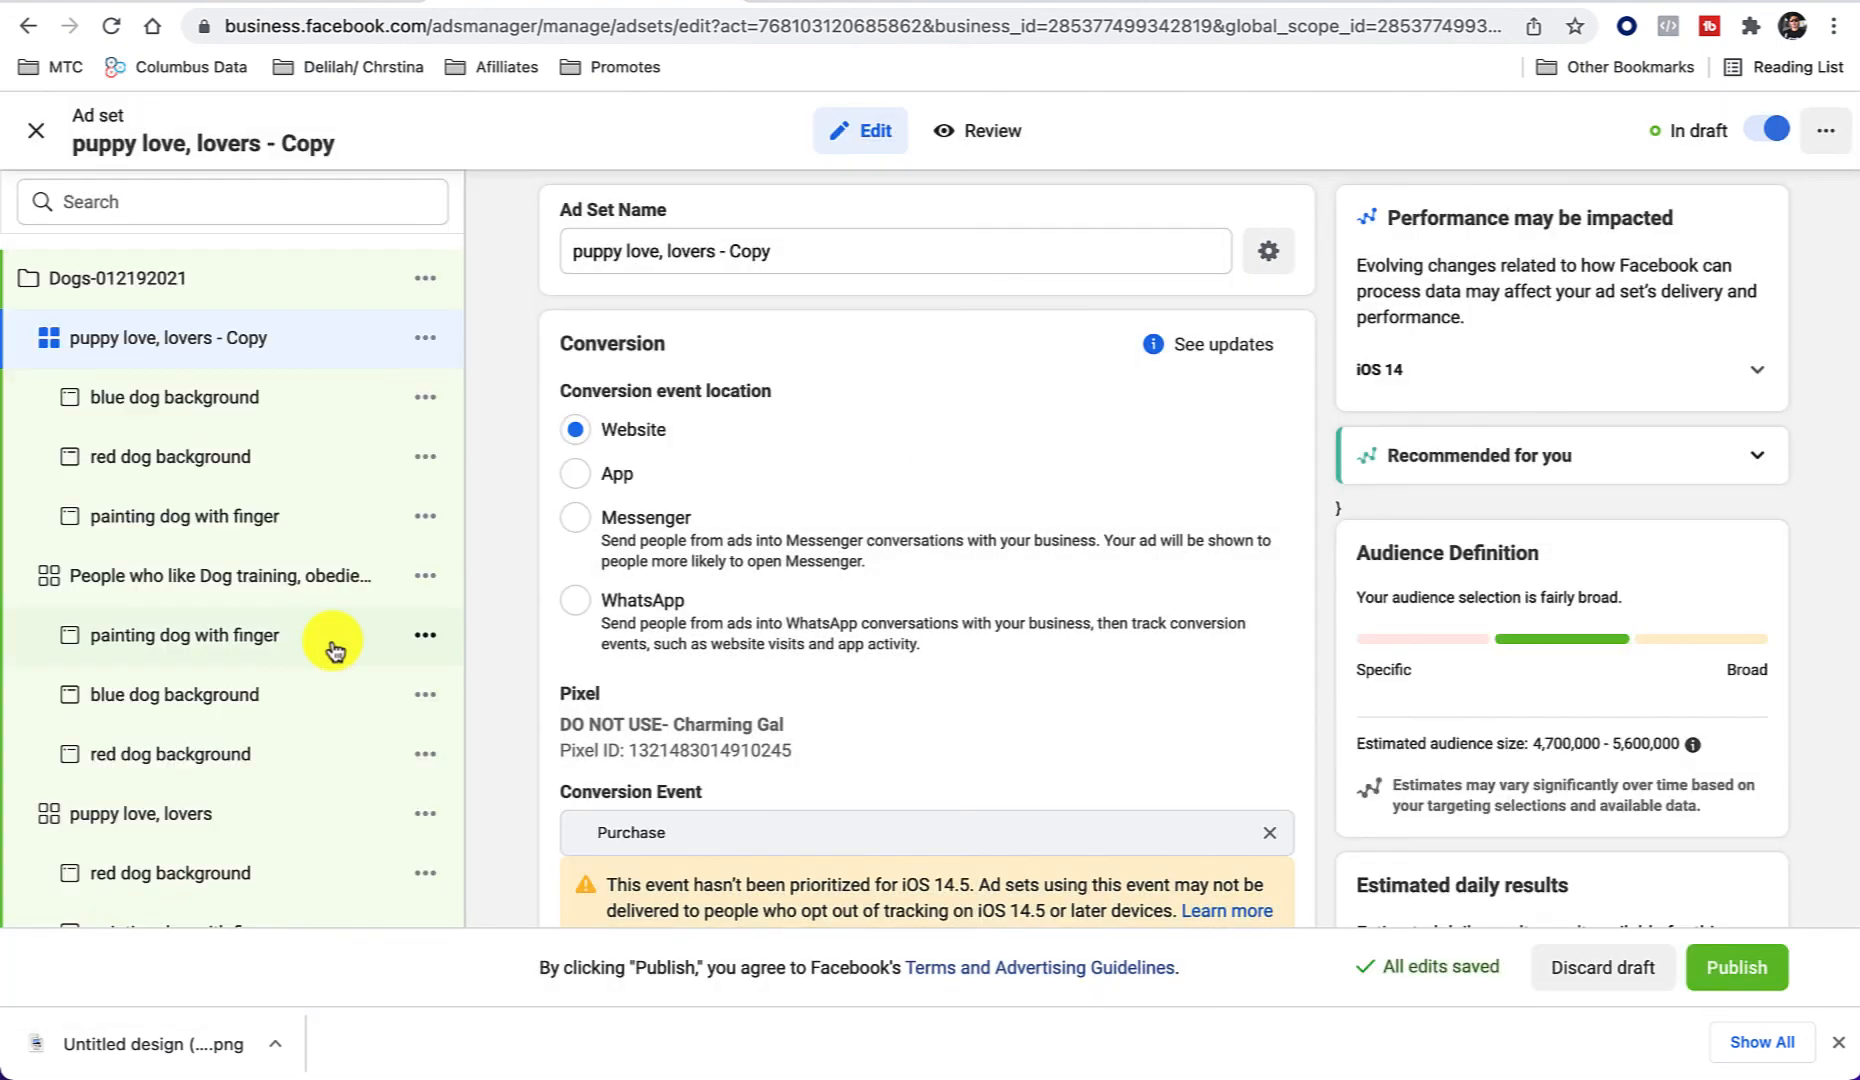
scroll(250, 545, "down", 2)
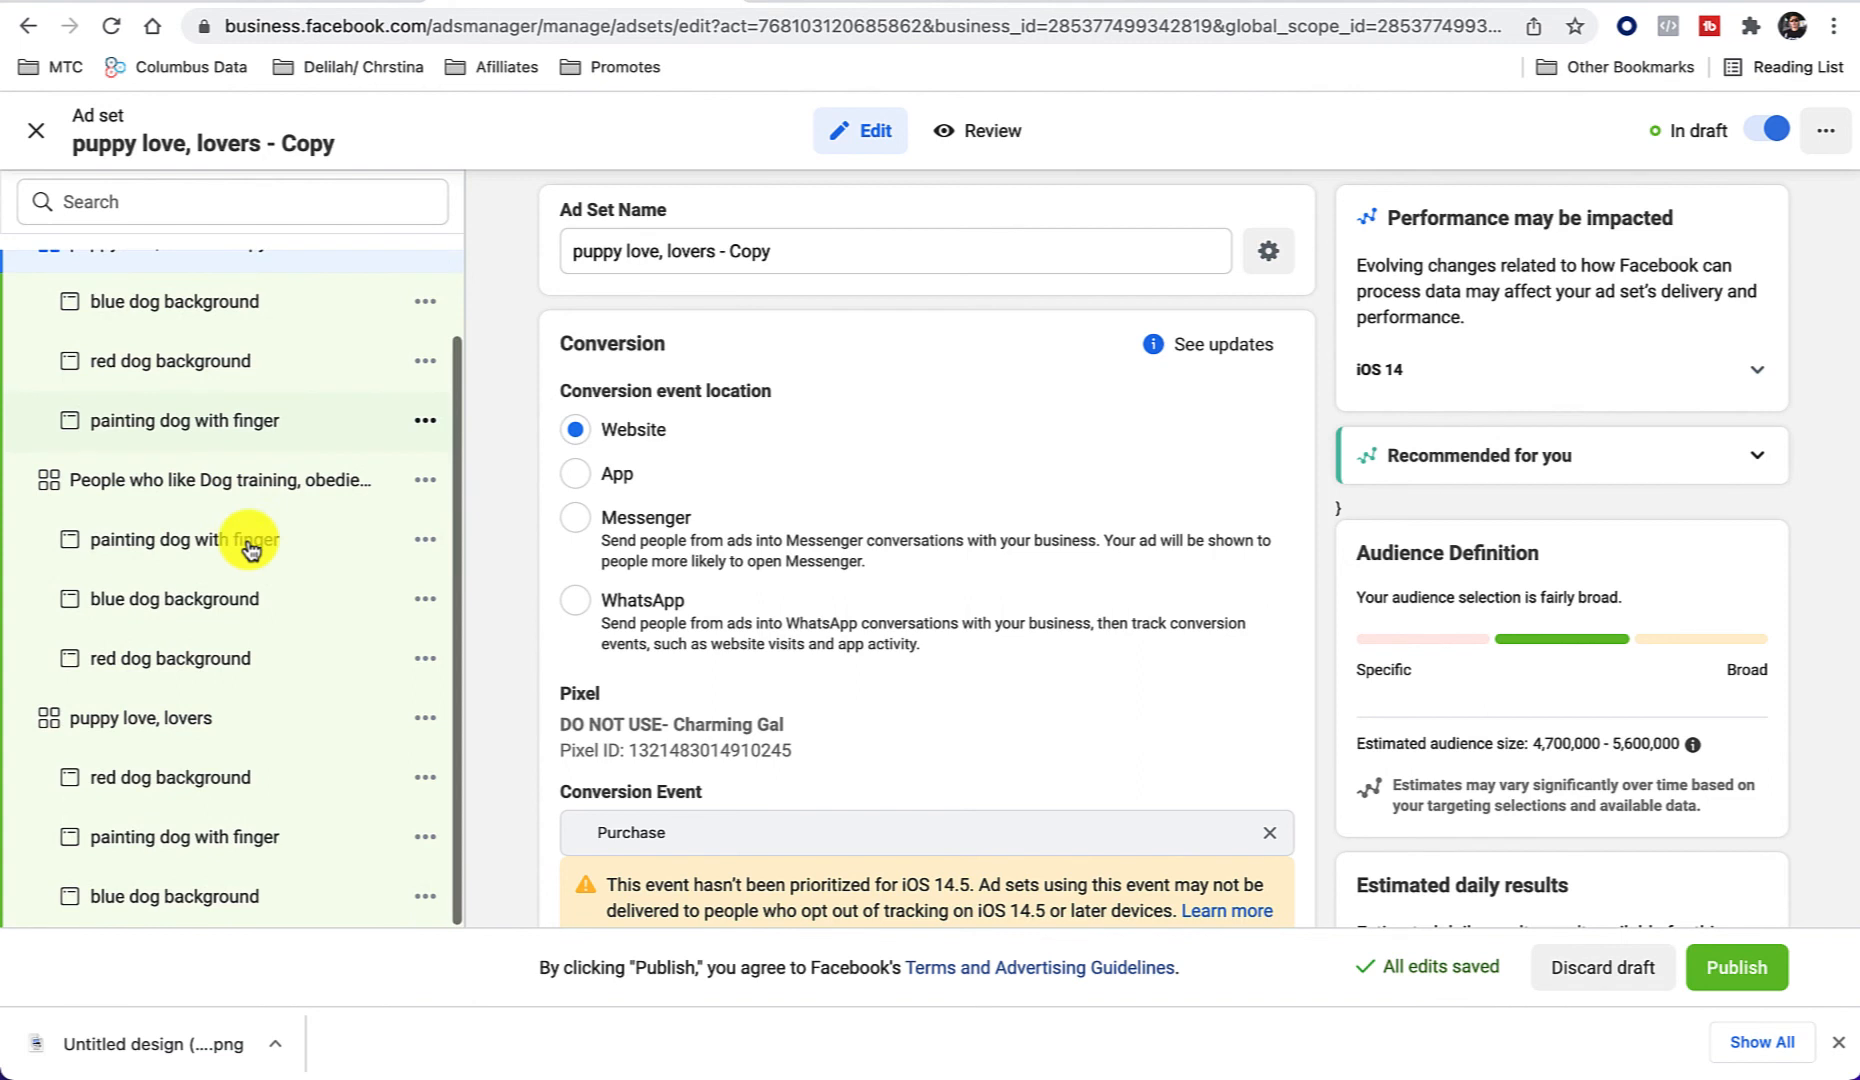
scroll(250, 545, "up", 2)
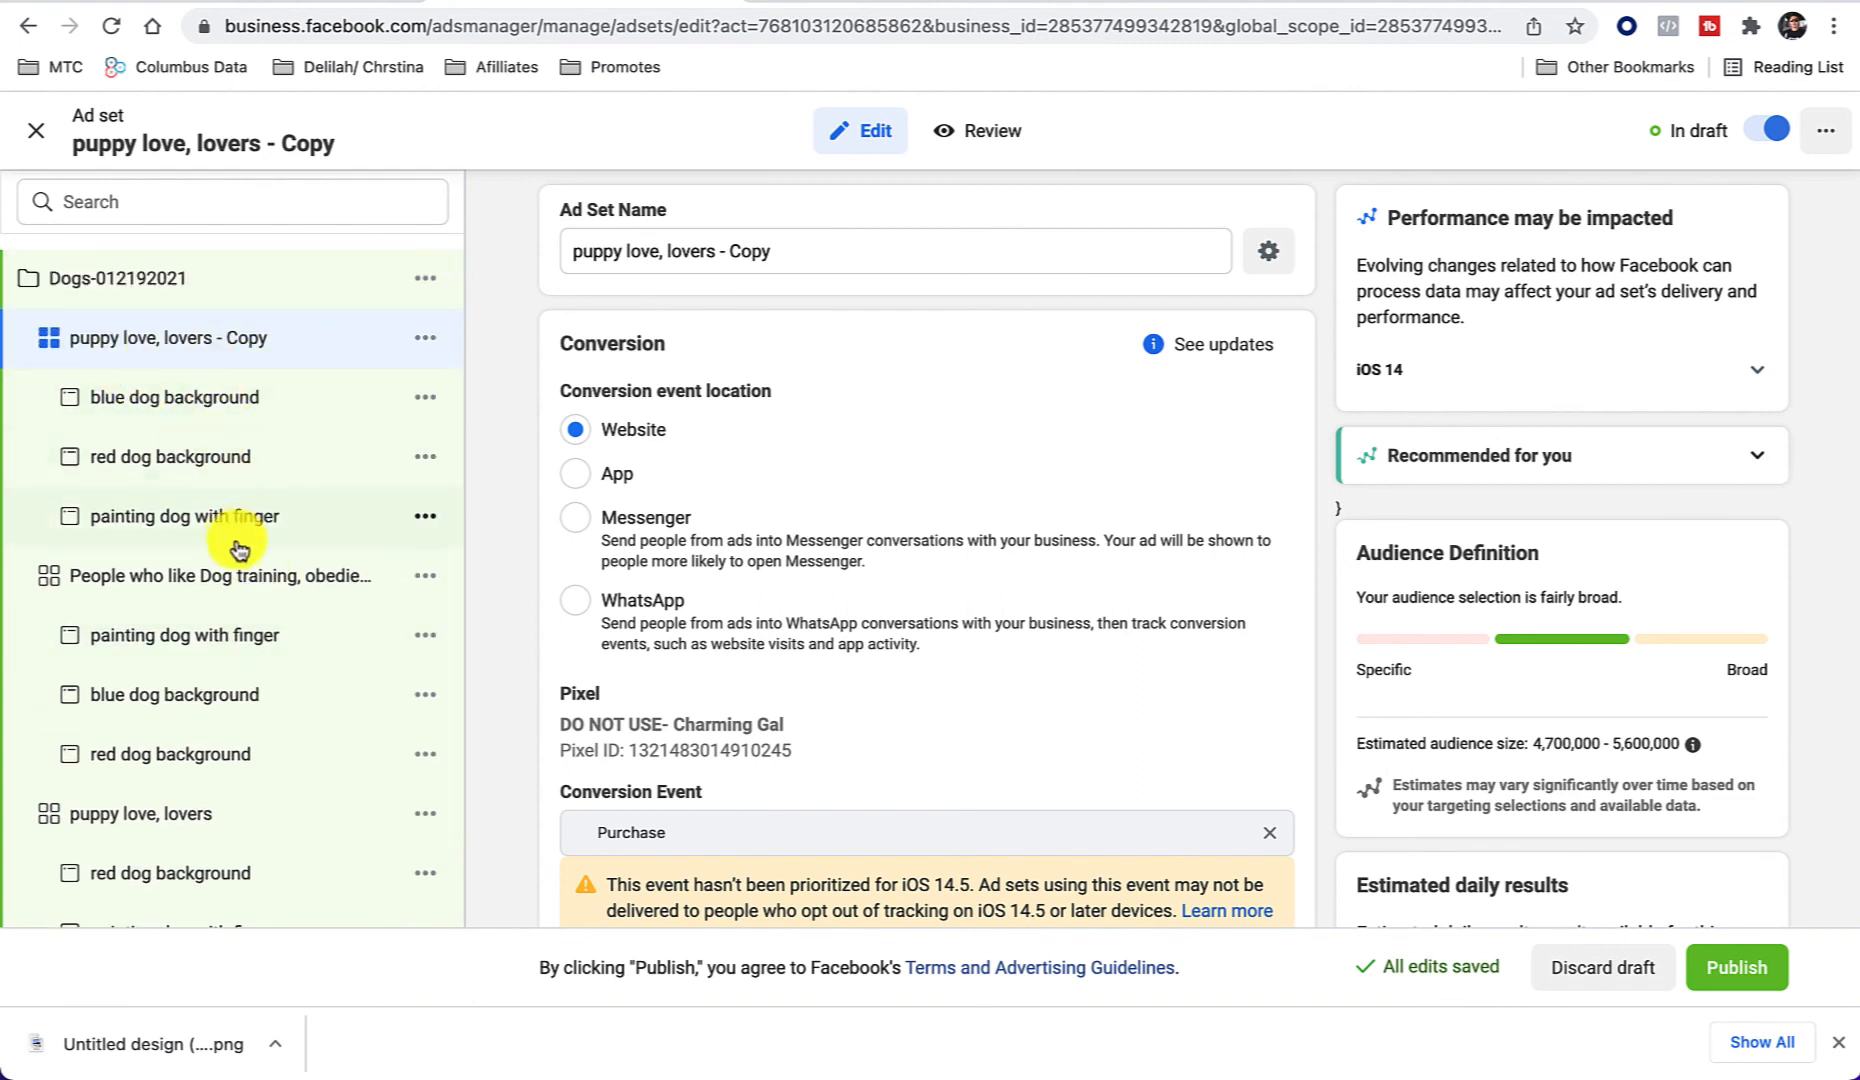
Step: Replace the name of the new ad set copy with "dog"
left_click(843, 264)
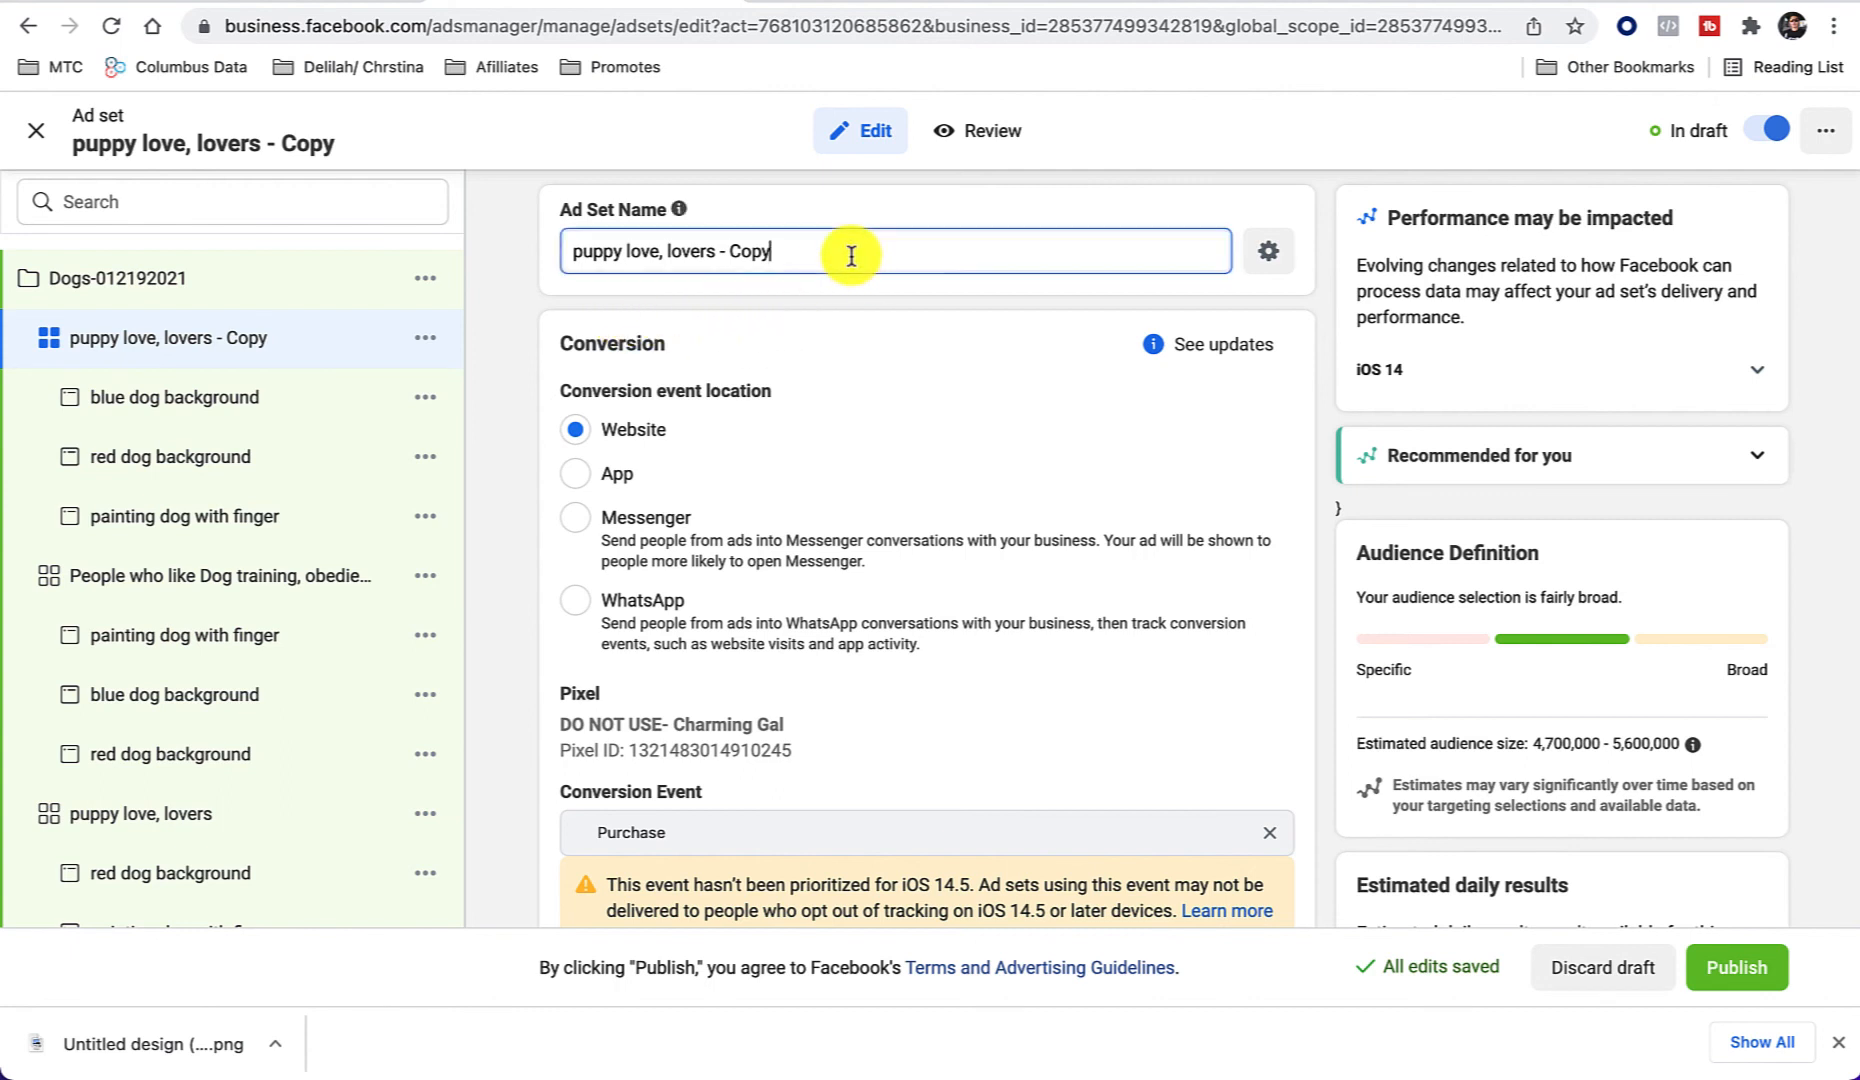
key("super+a")
key("BackSpace")
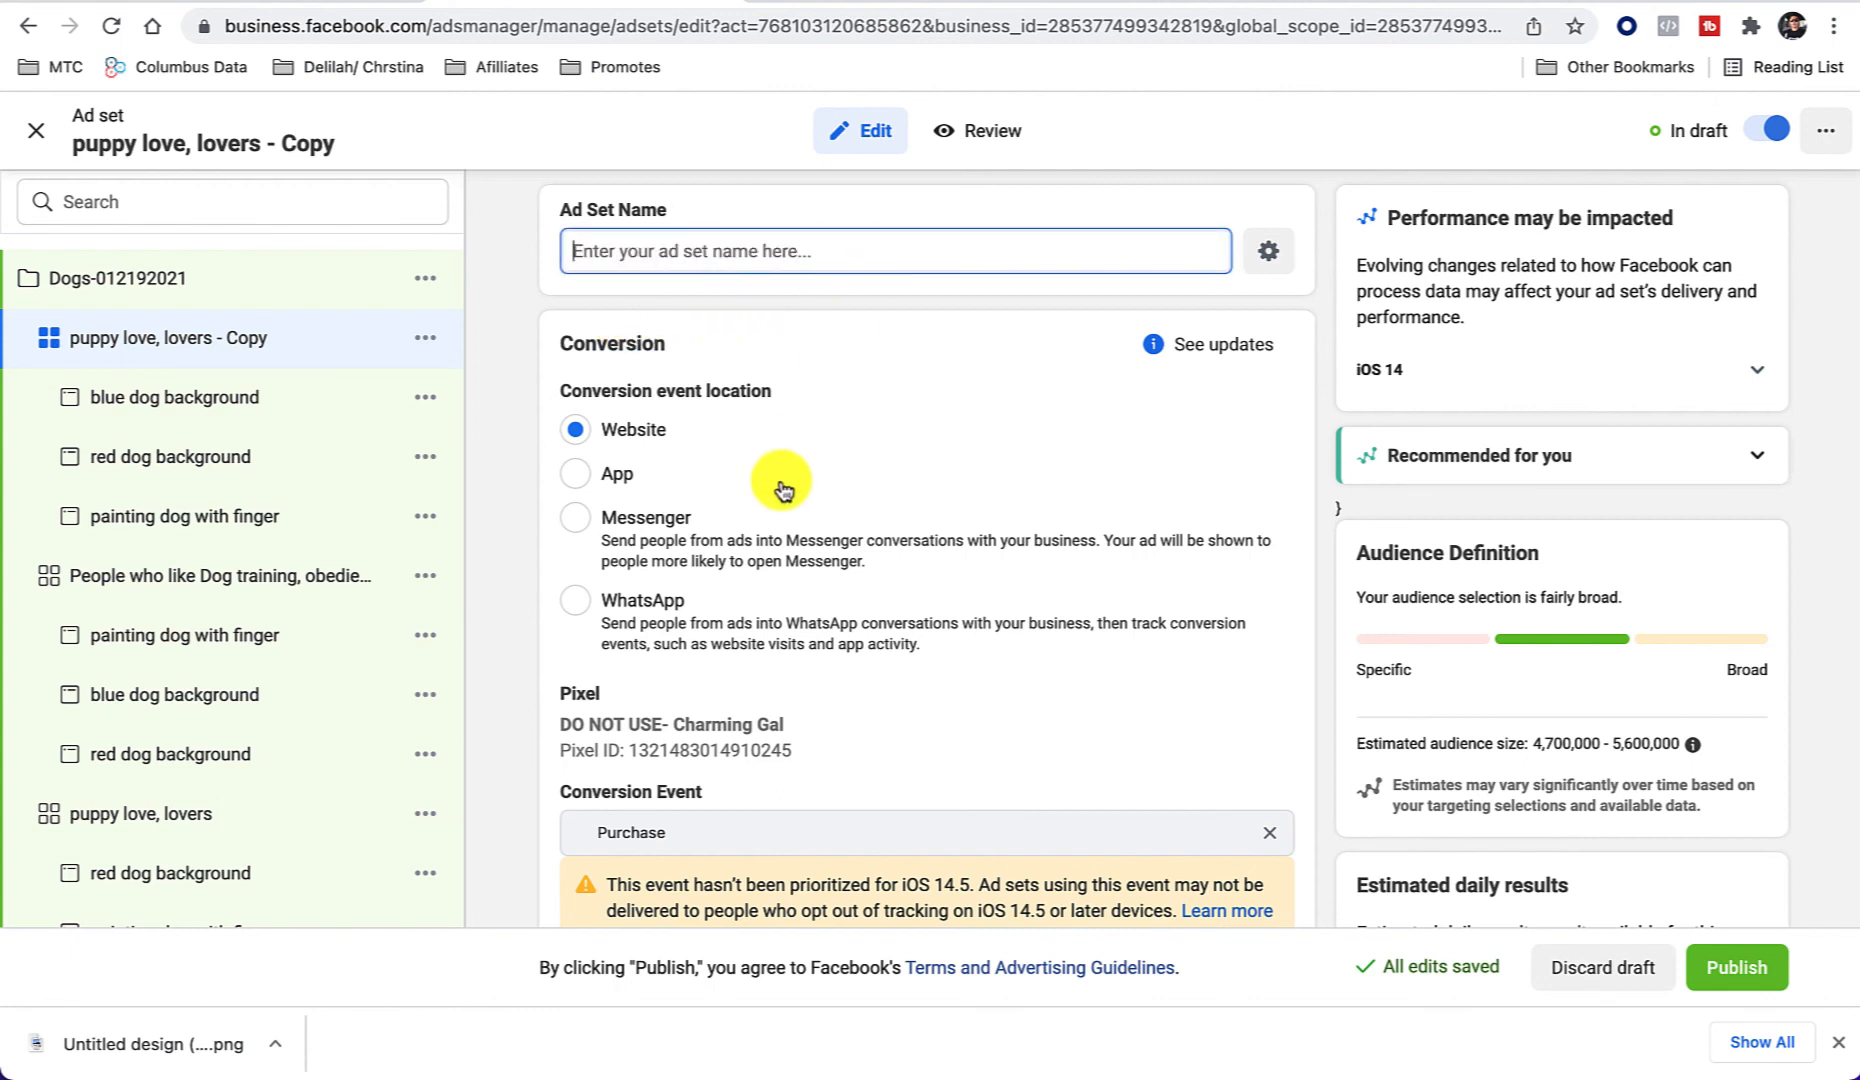
type("dog")
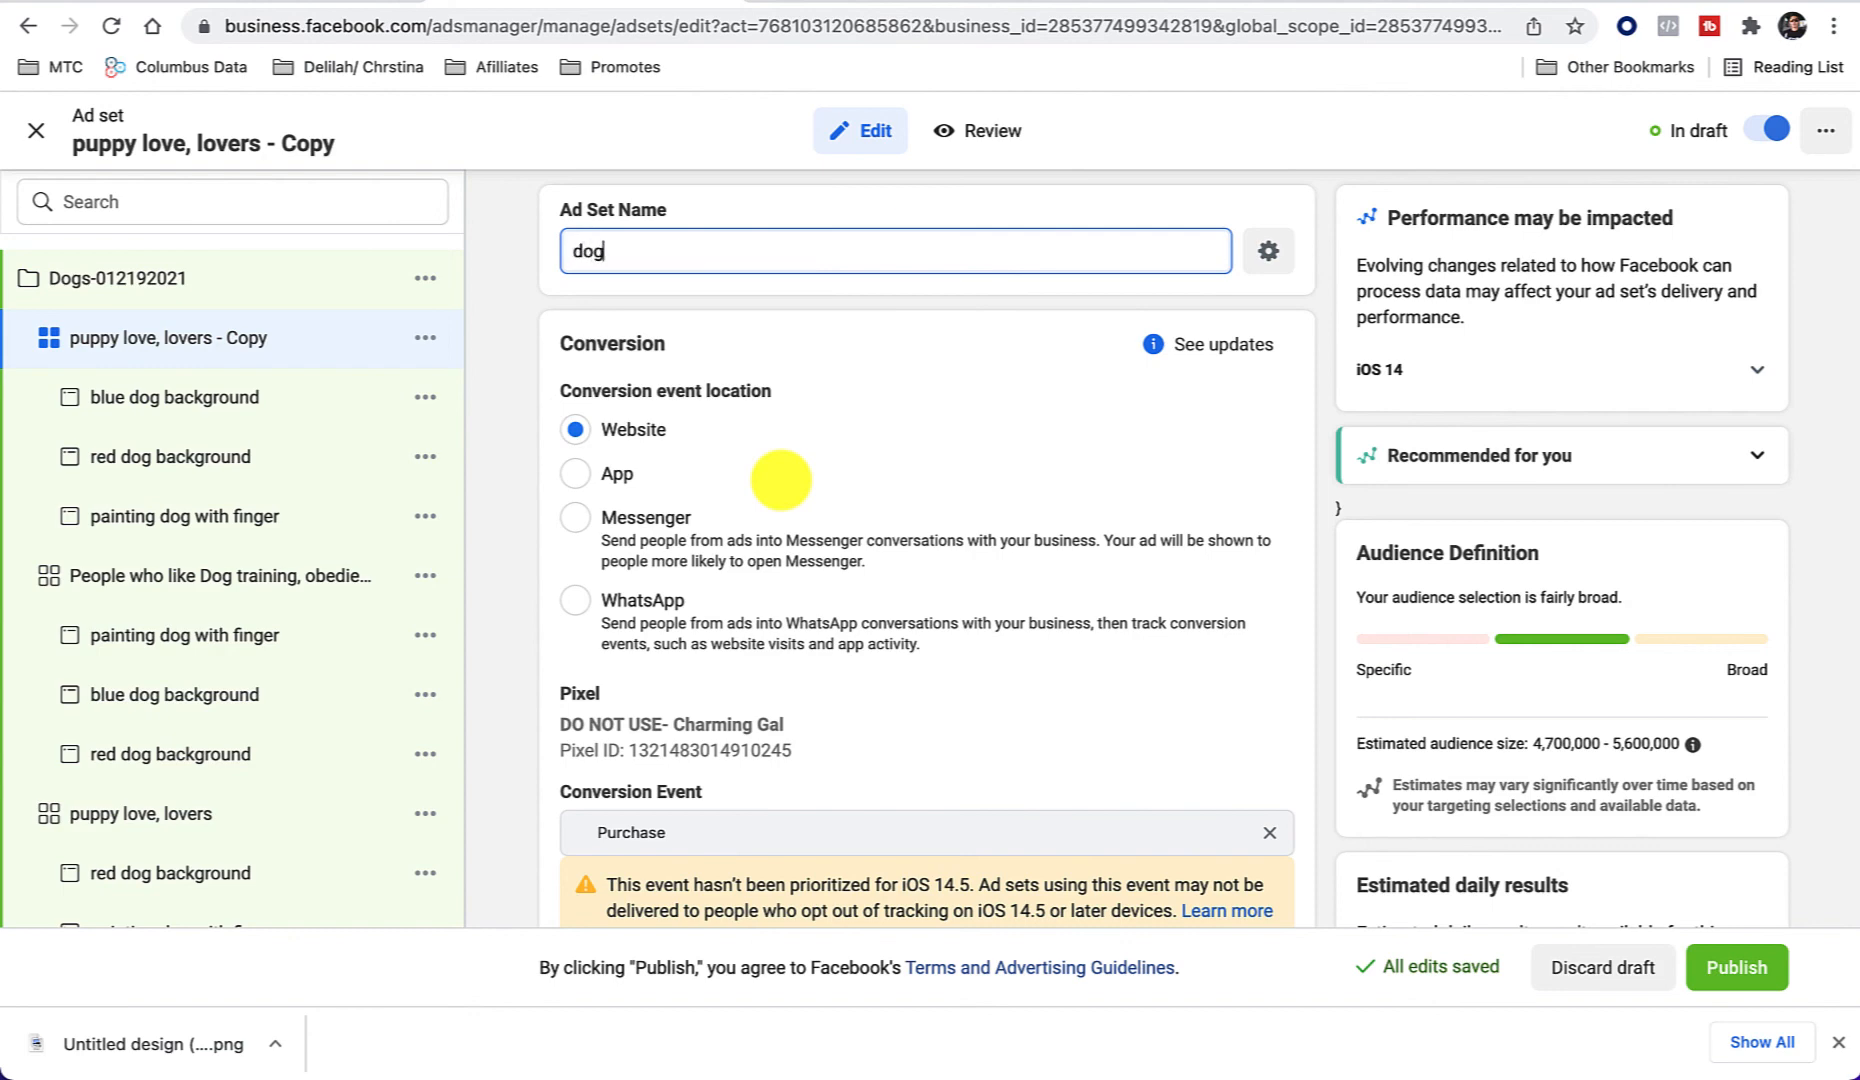
Step: Remove Puppy from the included interests and Puppy love and Puppy Lovers from the must-also-match group
scroll(639, 677, "down", 5)
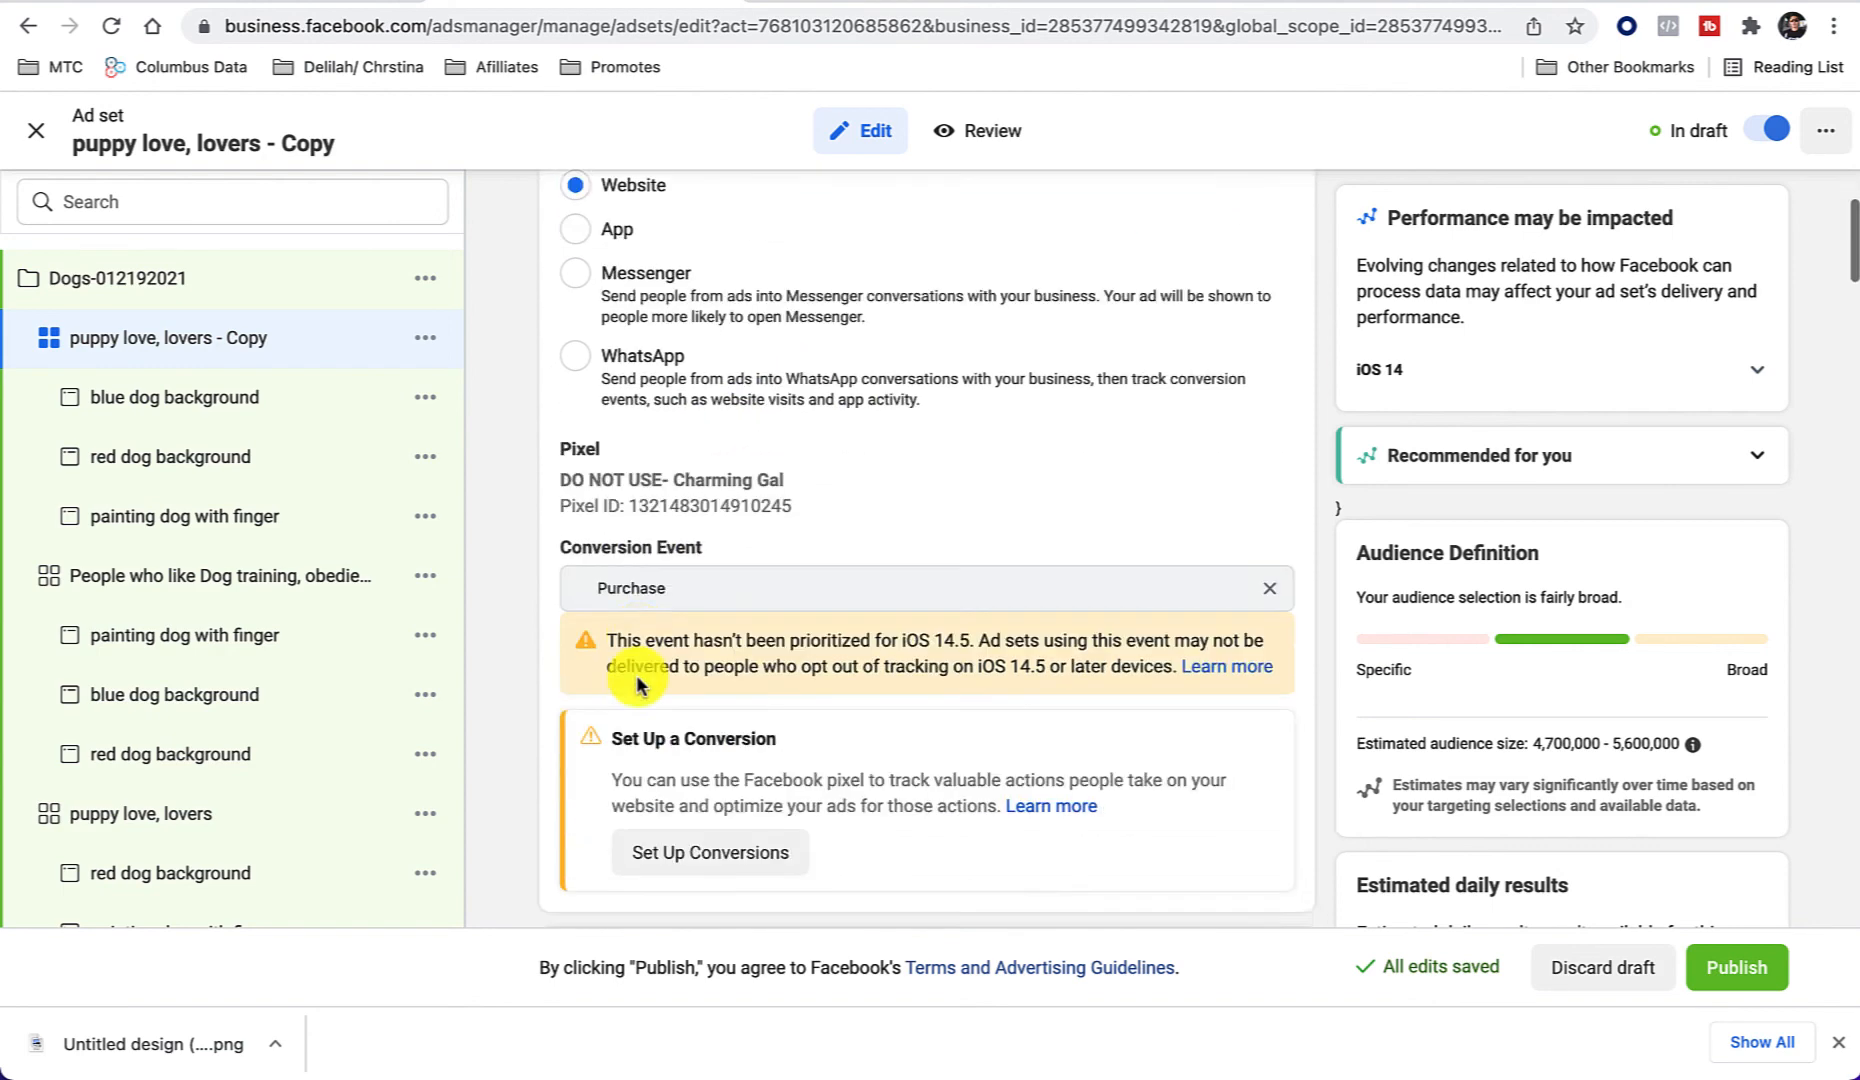
scroll(637, 680, "down", 15)
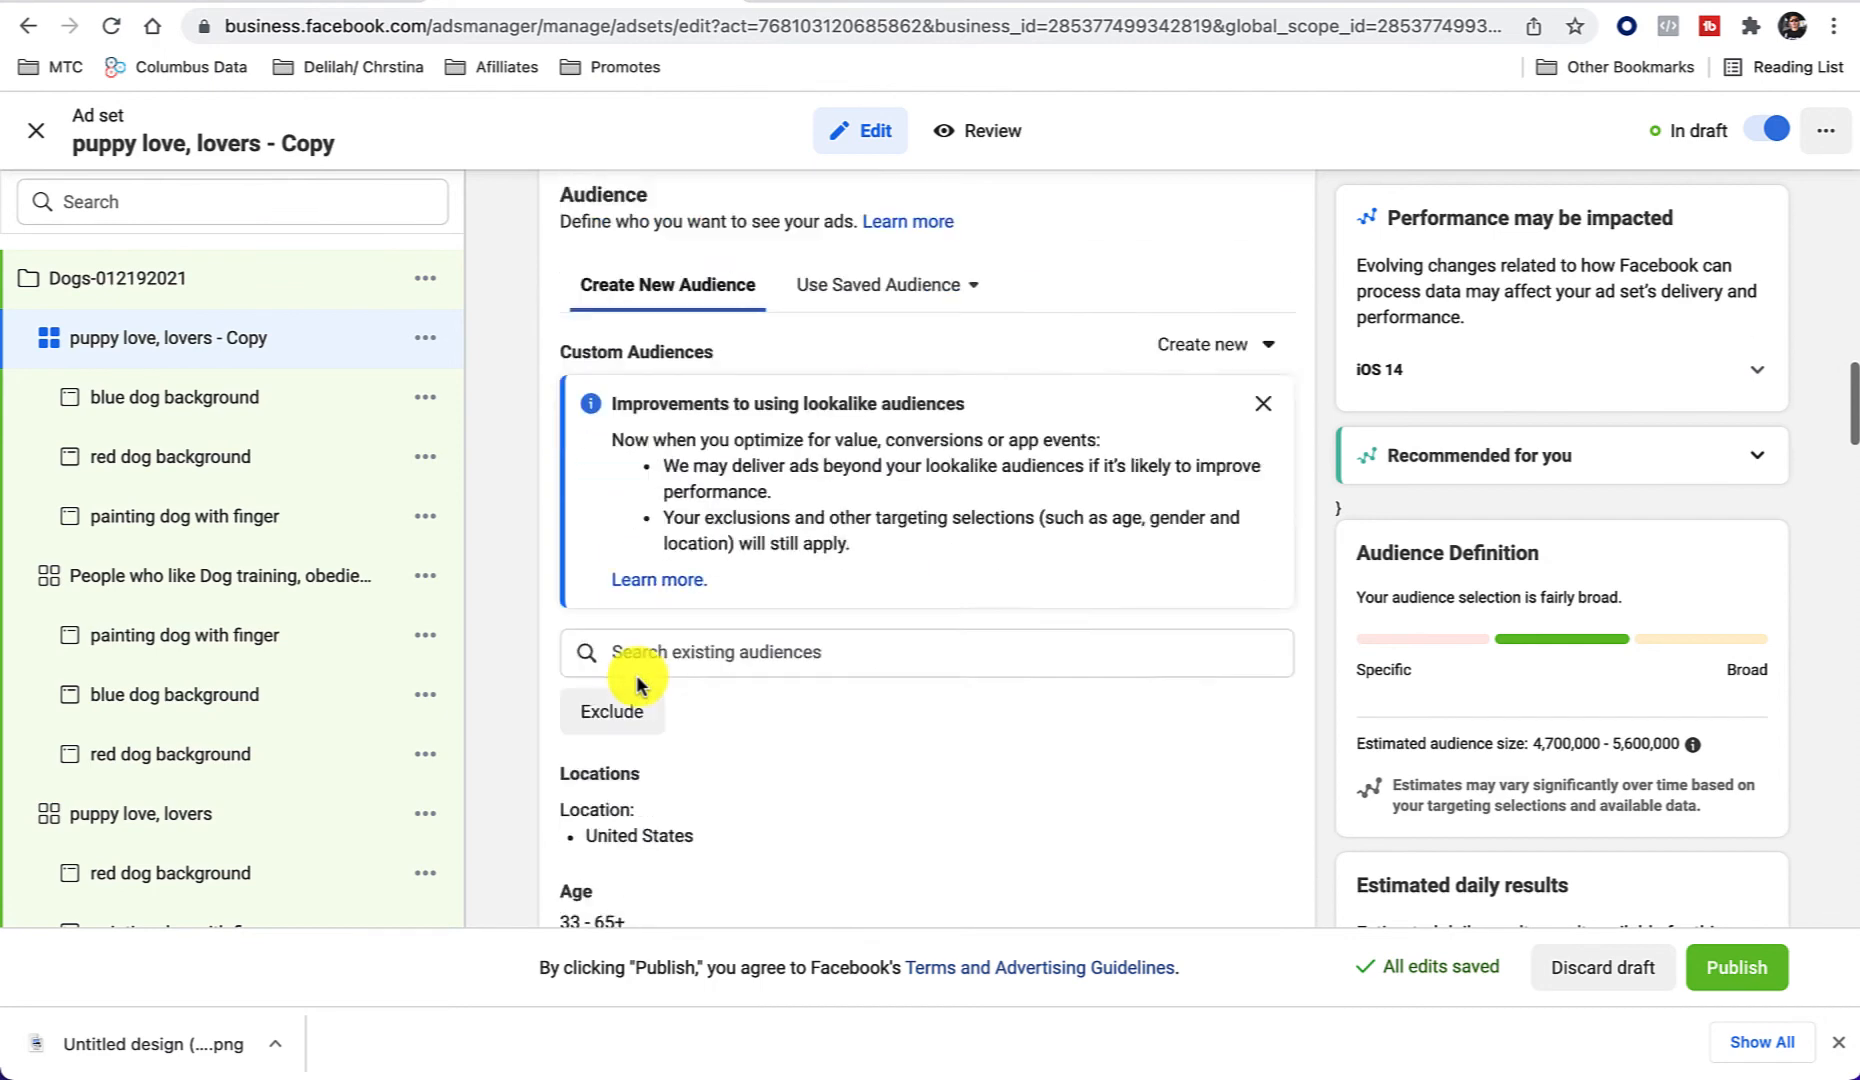
scroll(637, 680, "down", 6)
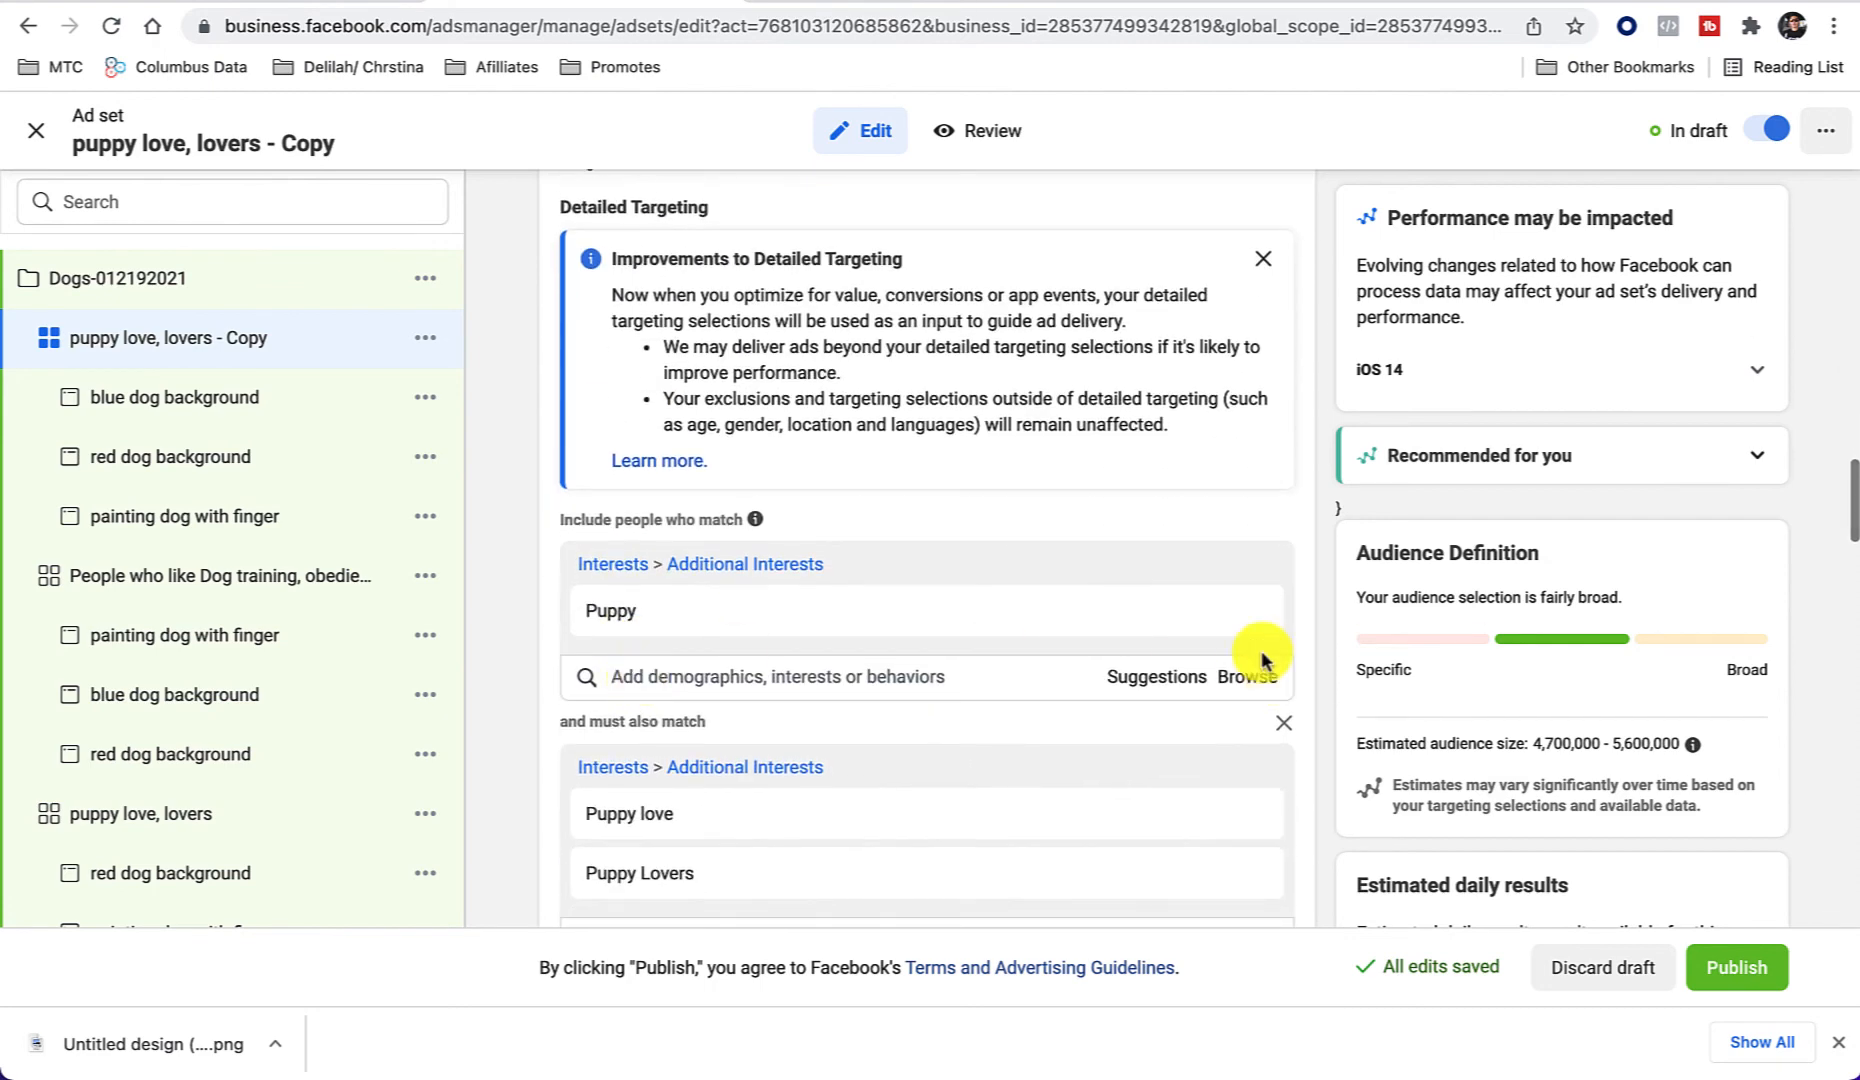
left_click(1253, 615)
scroll(1160, 625, "down", 3)
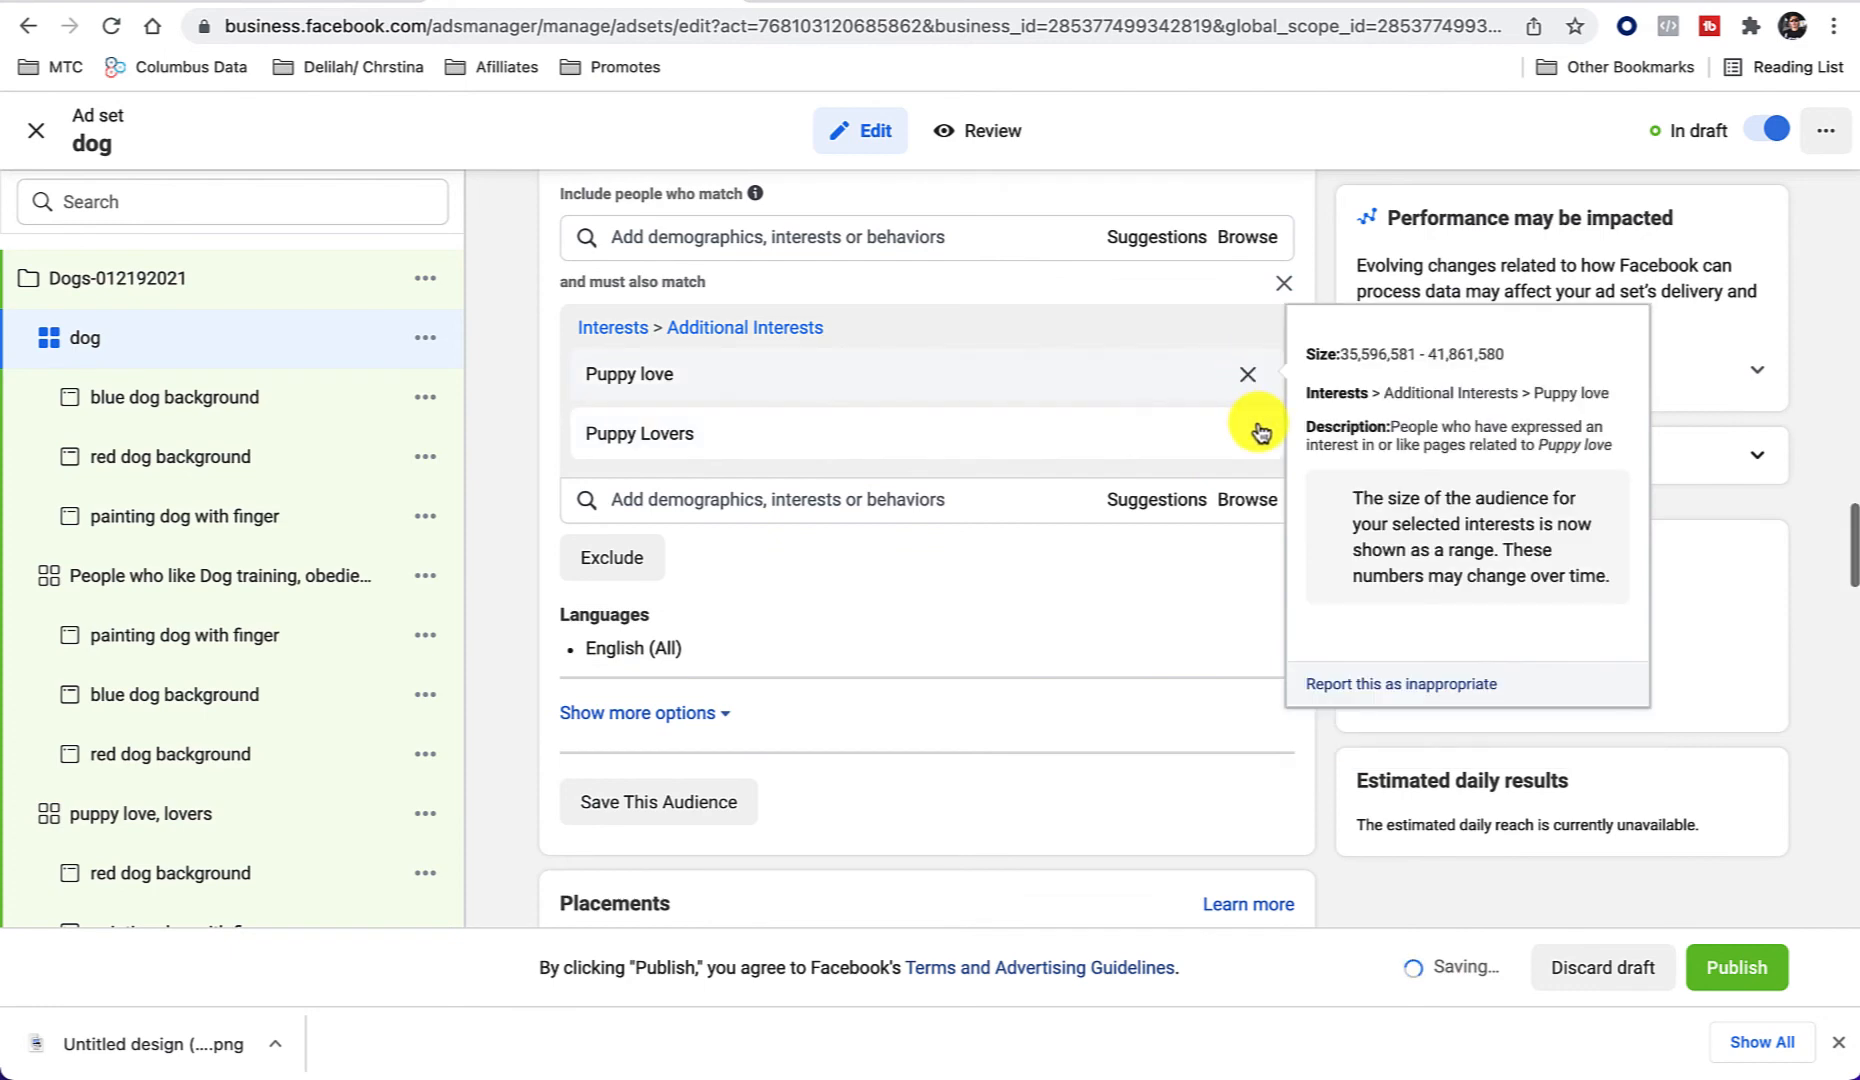
left_click(1247, 374)
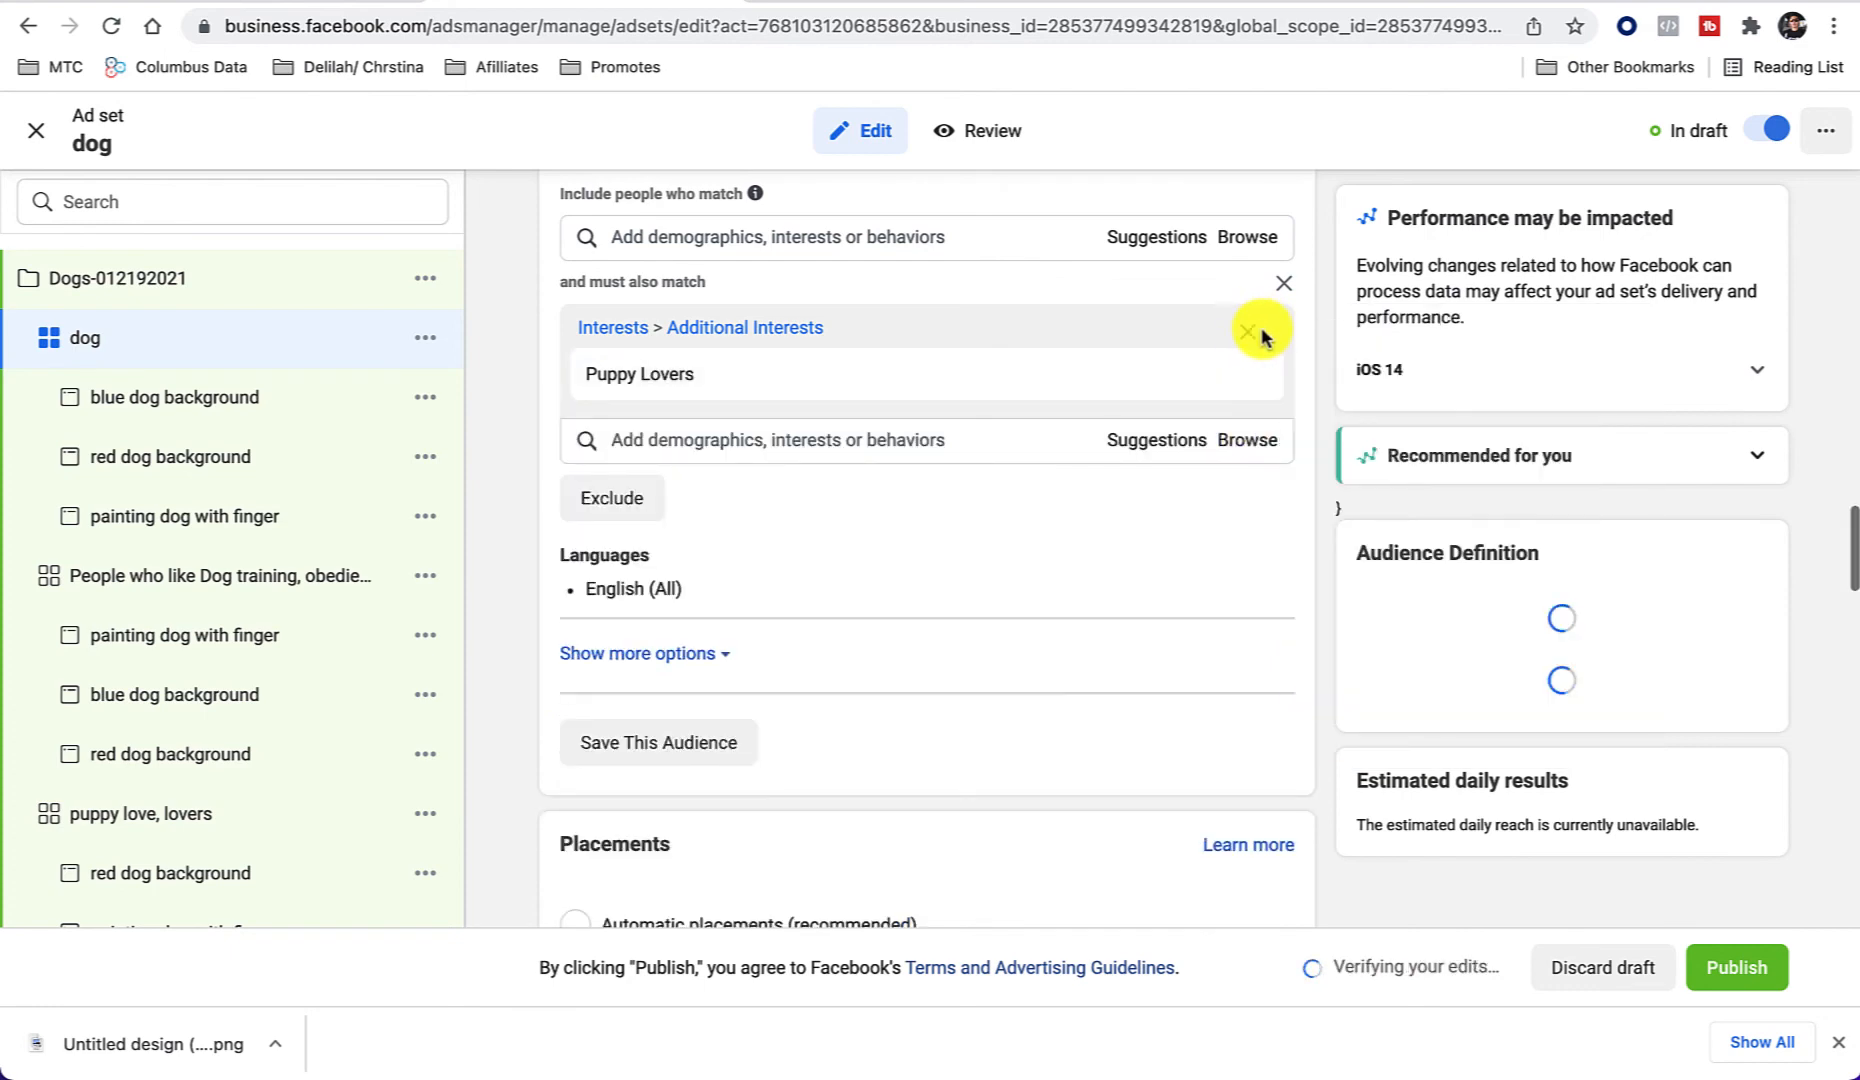
left_click(1245, 376)
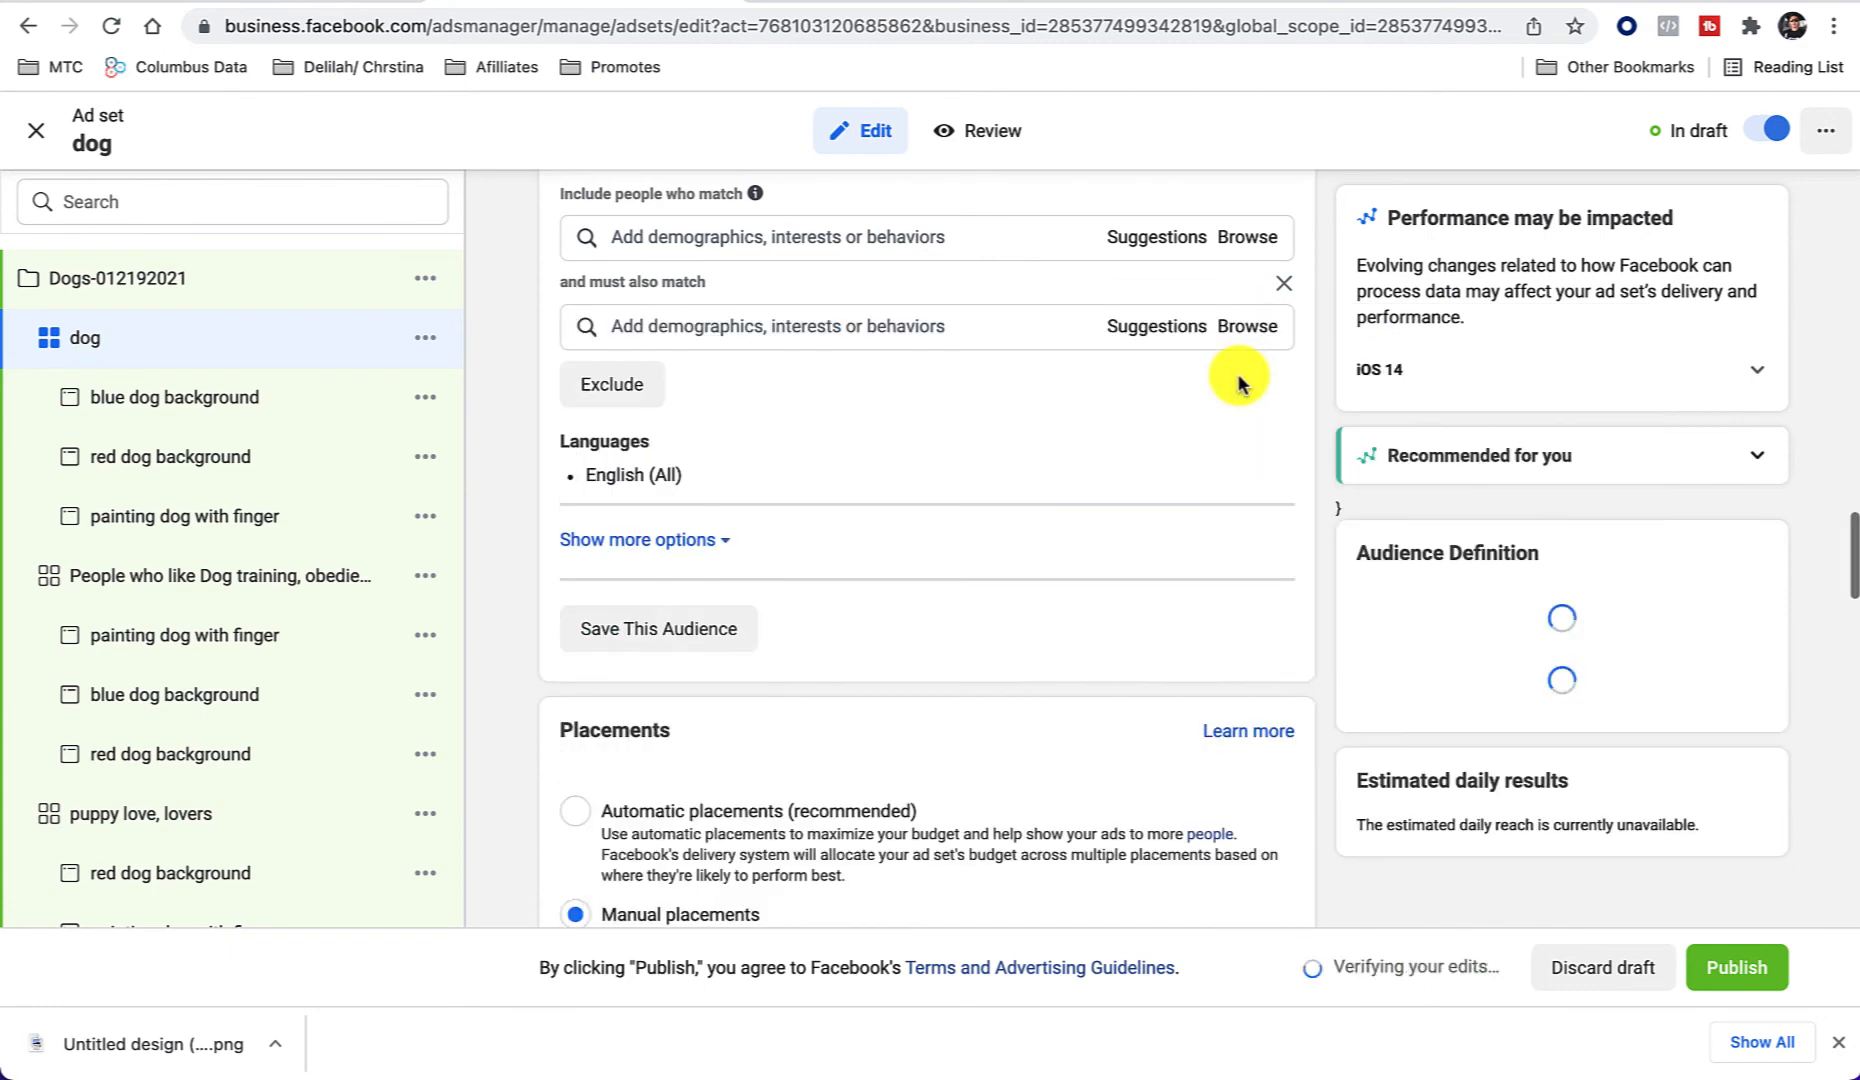
Step: Search the detailed targeting for included interests matching "dog shopping" and "dog"
scroll(770, 388, "up", 5)
scroll(756, 410, "down", 2)
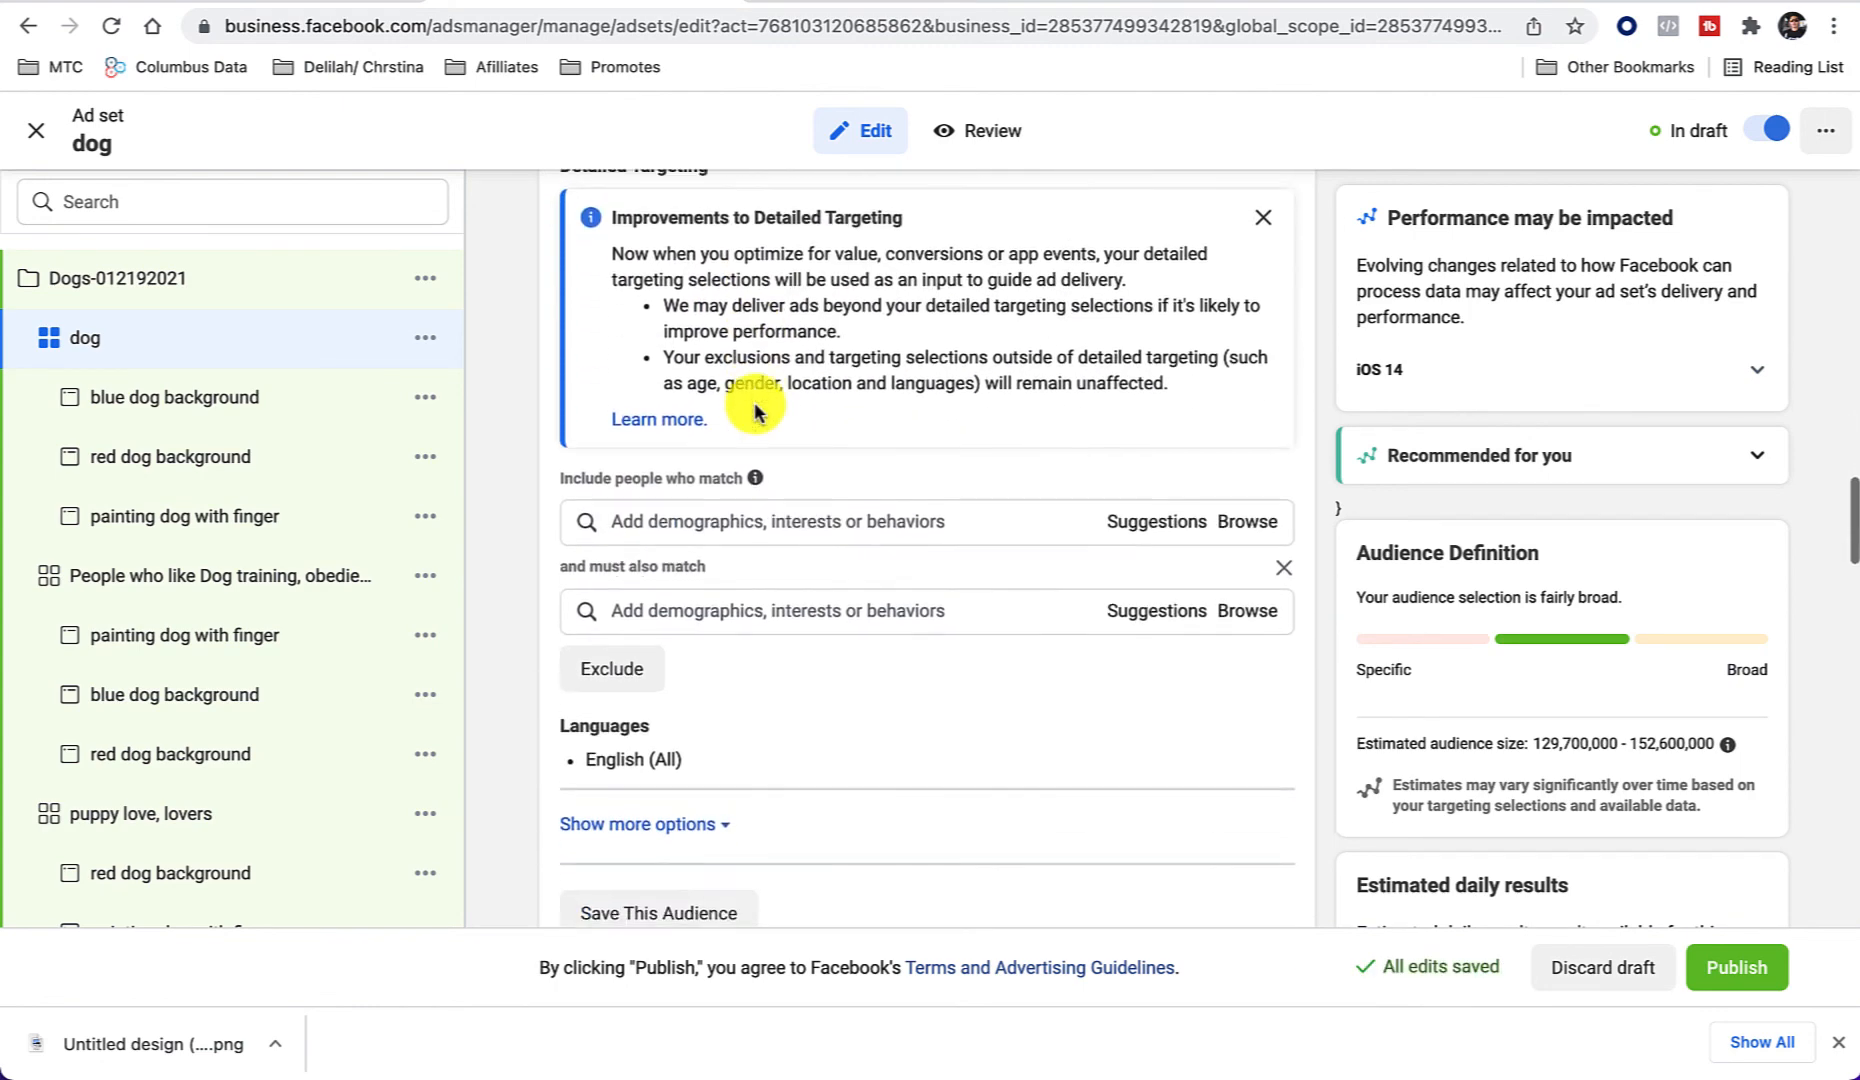
left_click(677, 515)
type("dog ")
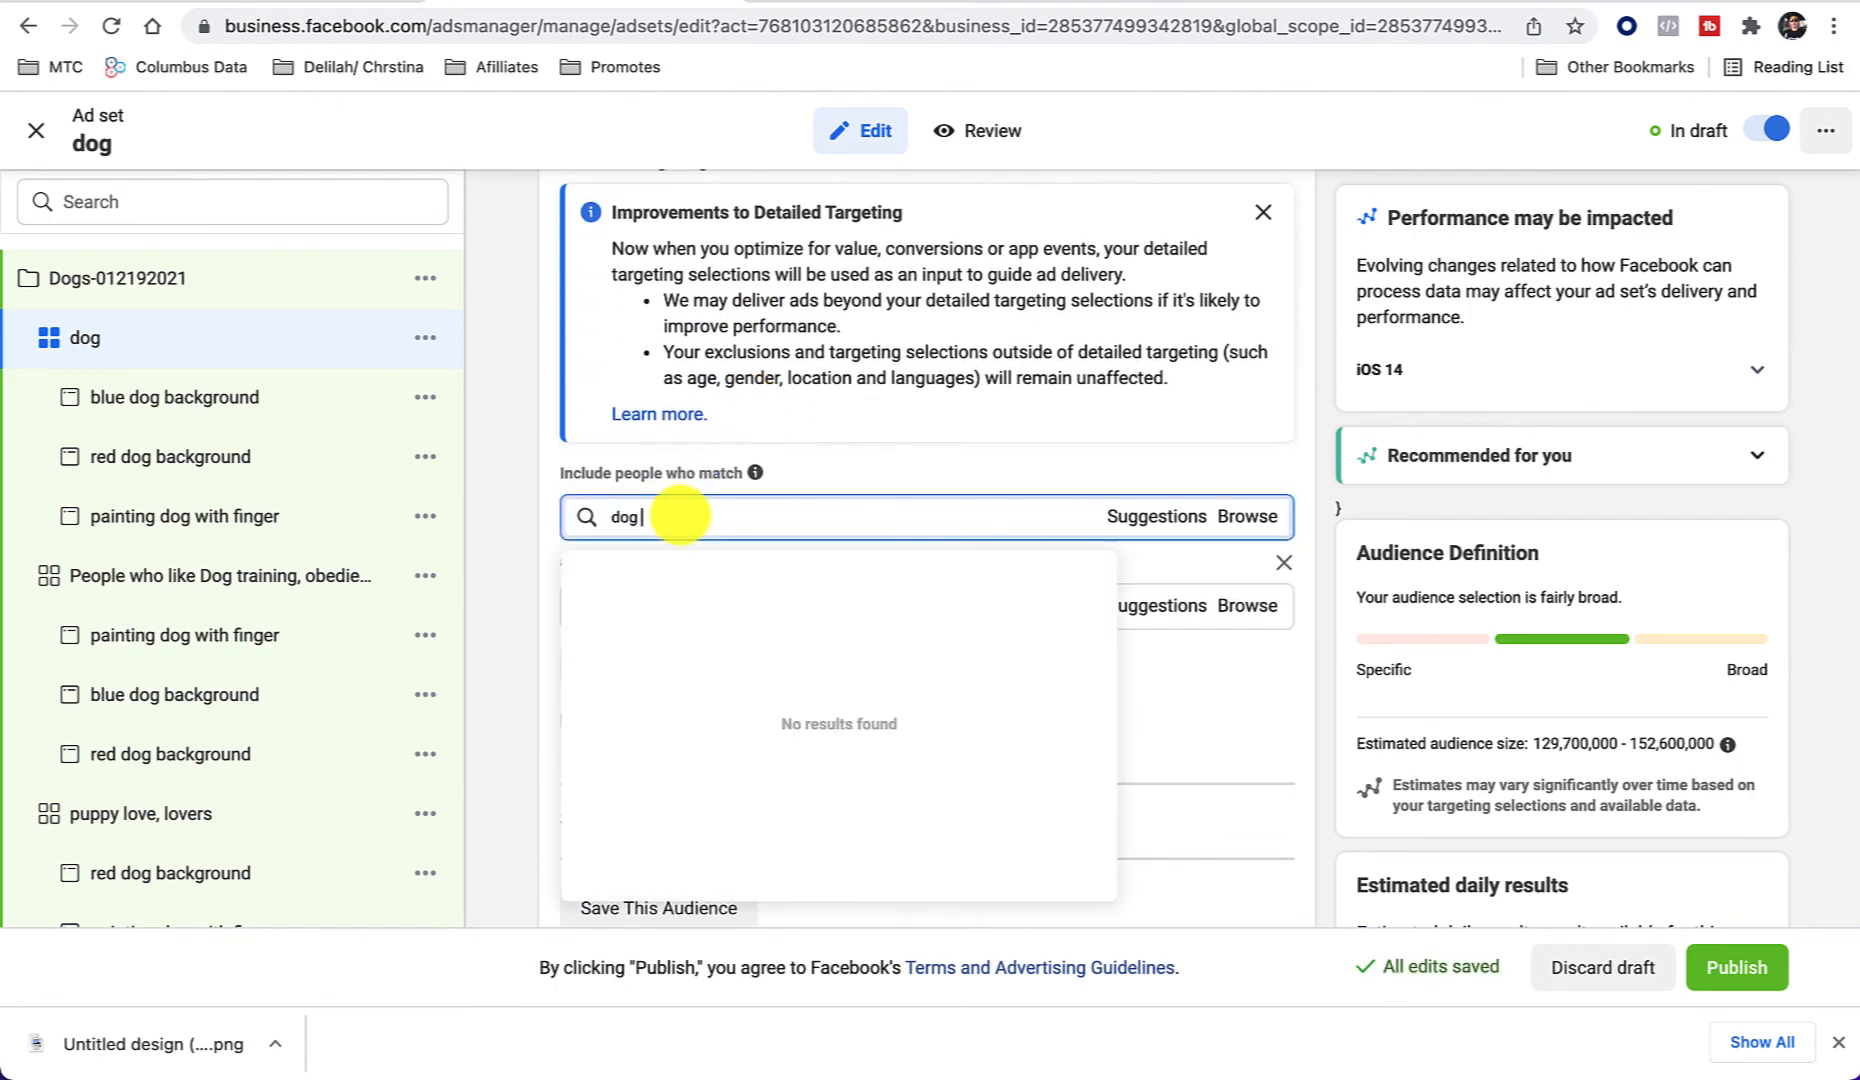
type("shopping")
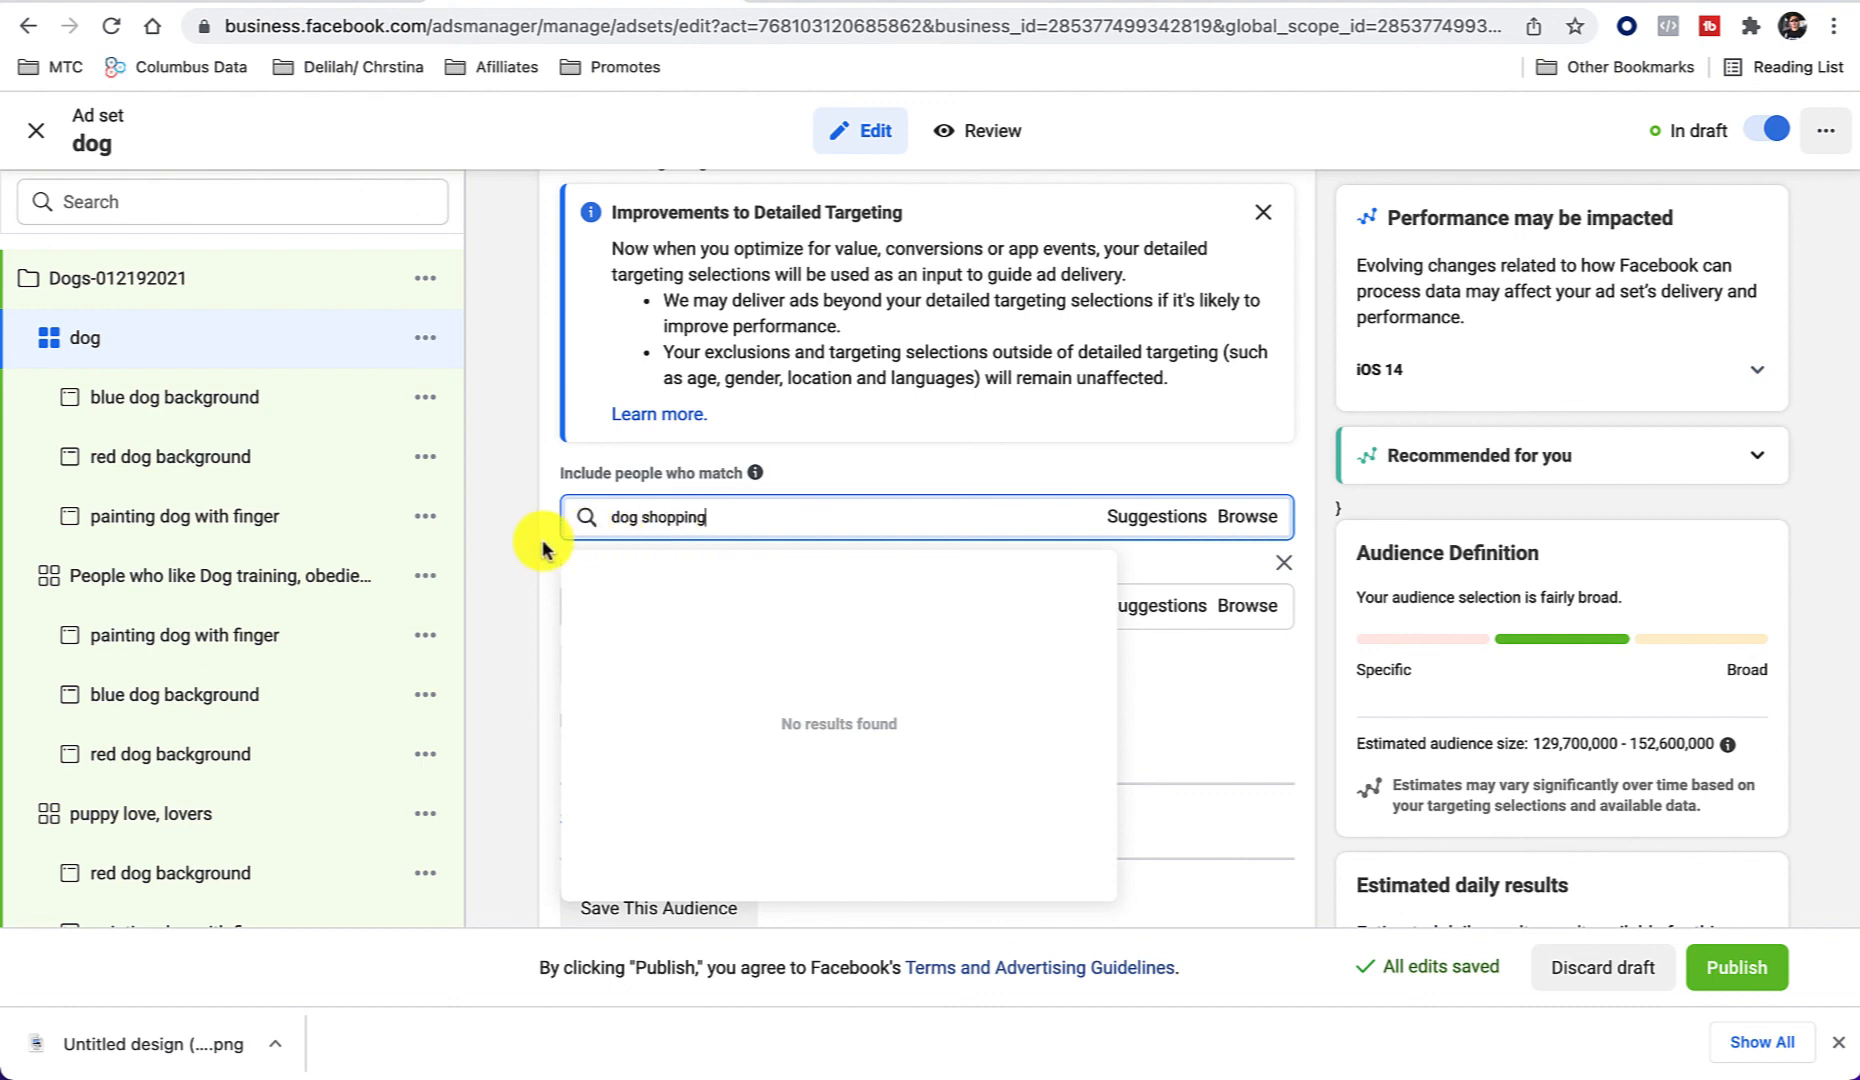
key("BackSpace")
key("BackSpace")
key("BackSpace")
key("BackSpace")
key("BackSpace")
key("BackSpace")
key("BackSpace")
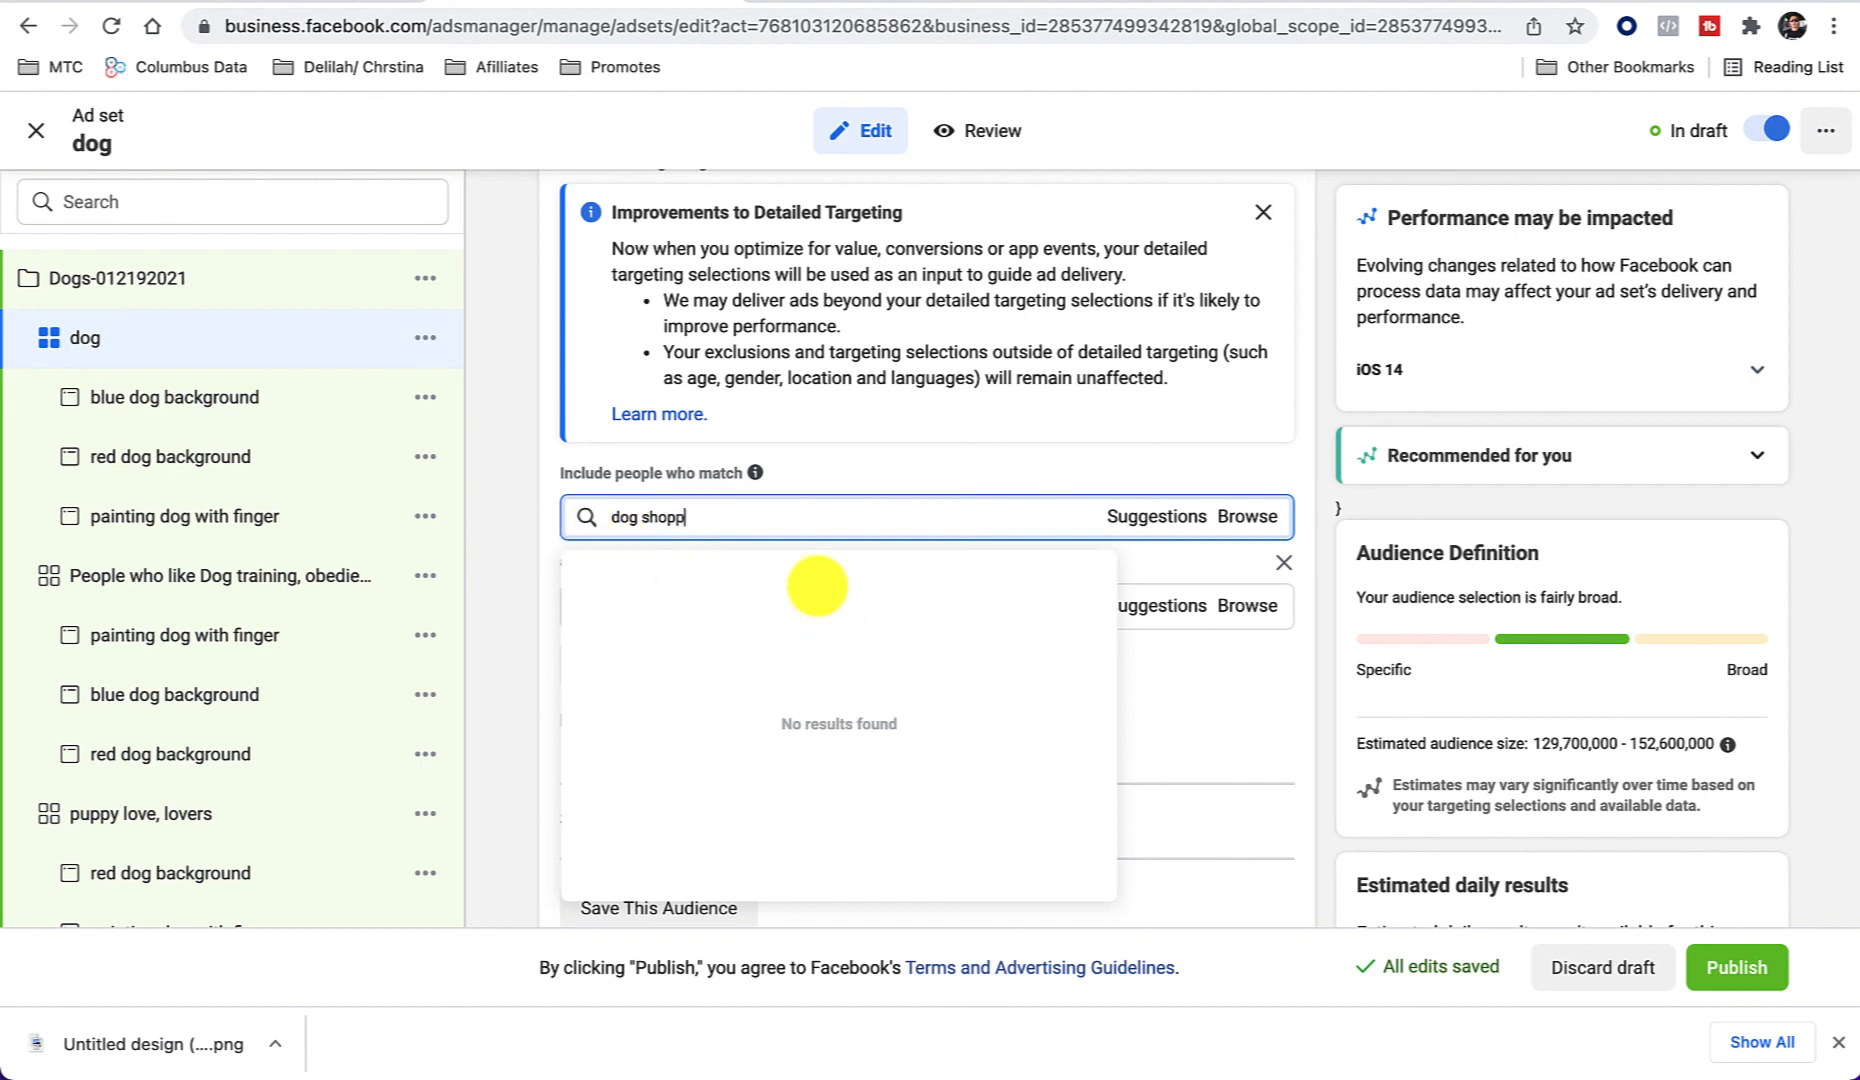
key("BackSpace")
key("BackSpace")
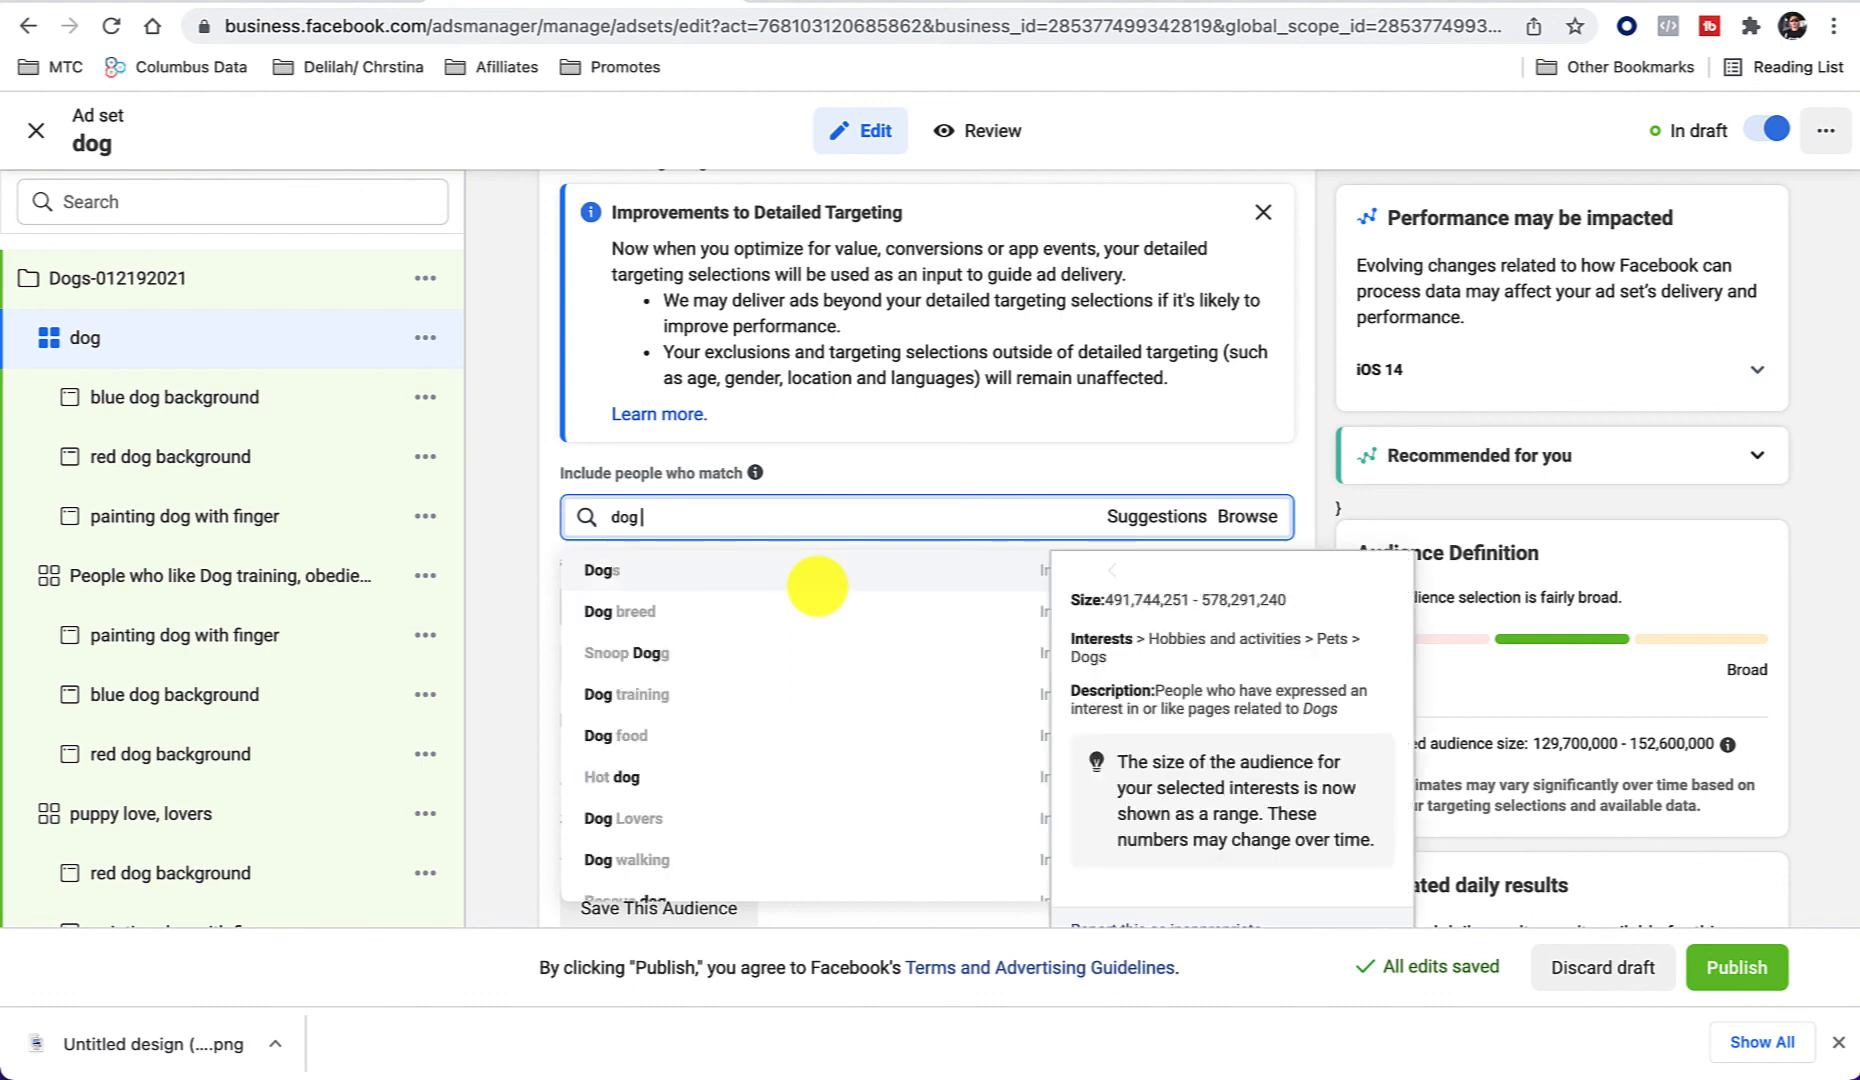
Step: Add the Petco interest to the people the ad set includes, replacing the "dog" search
key("BackSpace")
key("BackSpace")
key("BackSpace")
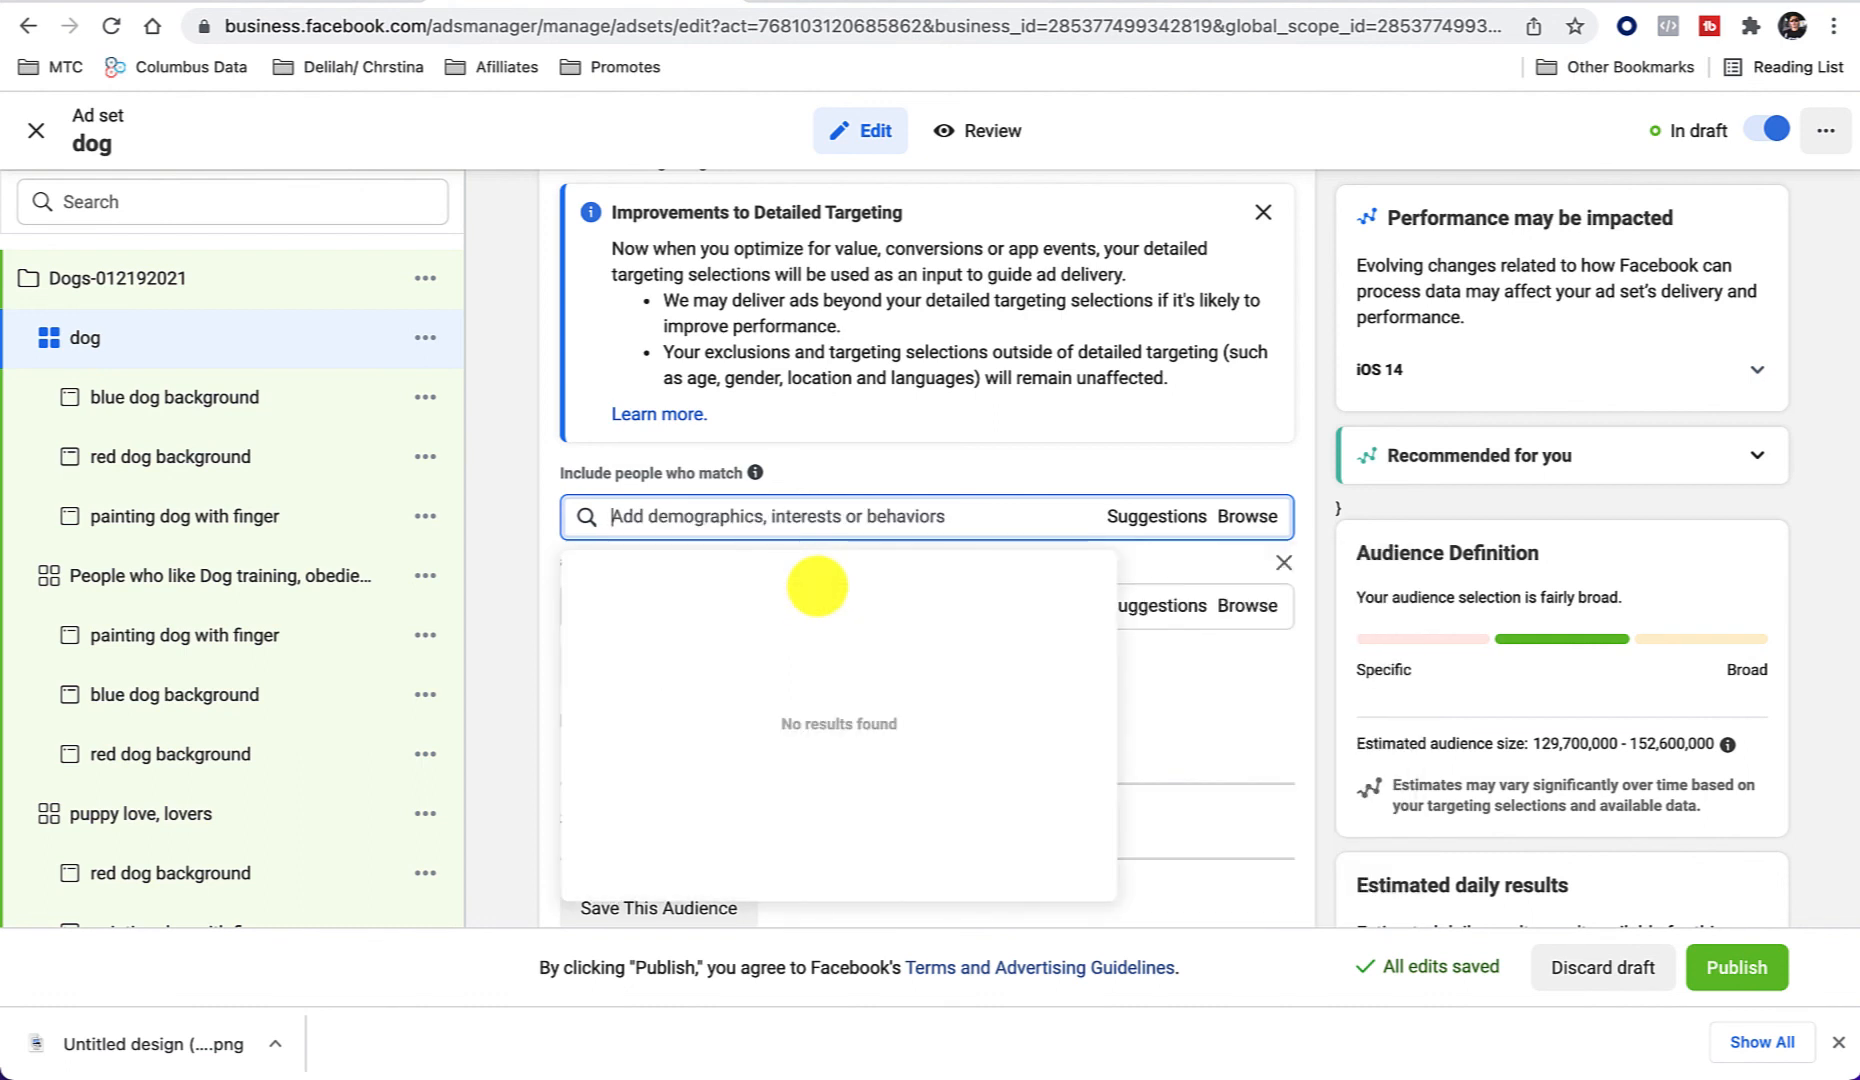
type("petco")
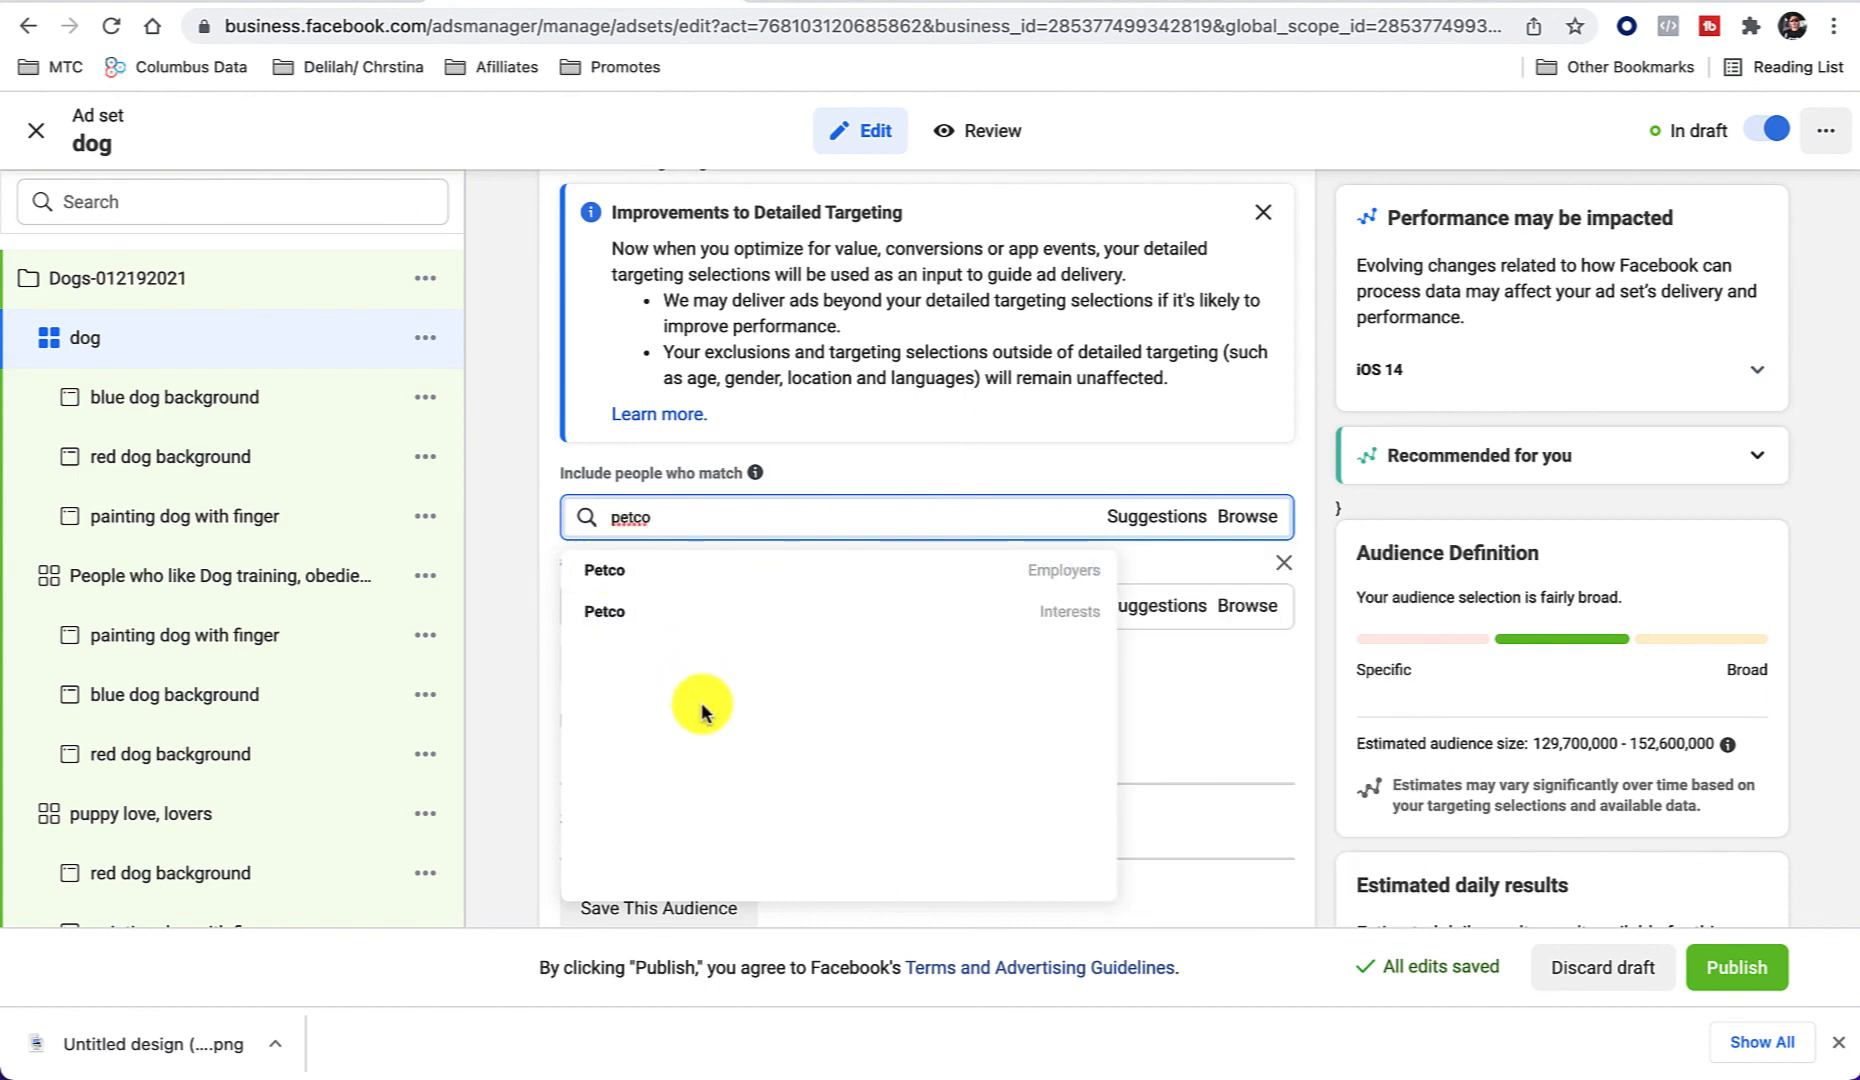
left_click(606, 612)
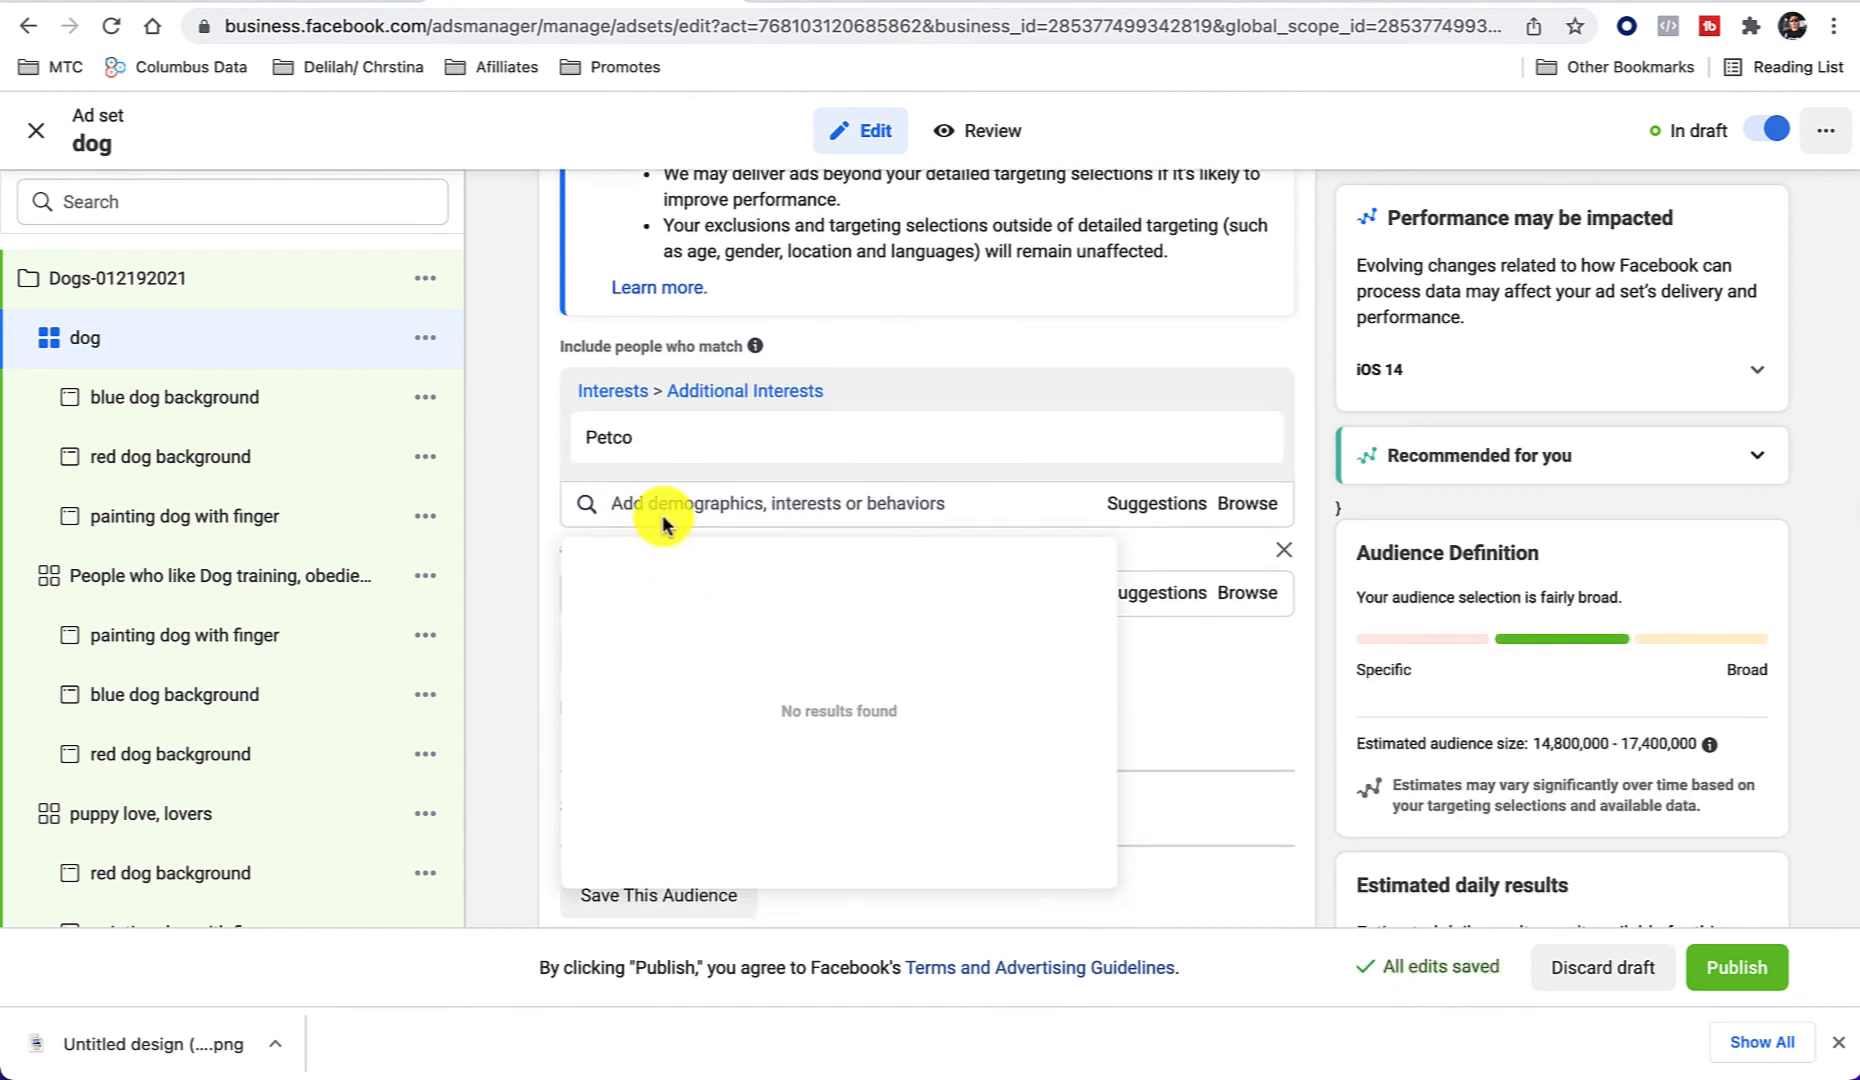
Step: Add the PetSmart and Chewy.com interests to the included audience alongside Petco
type("petsmar")
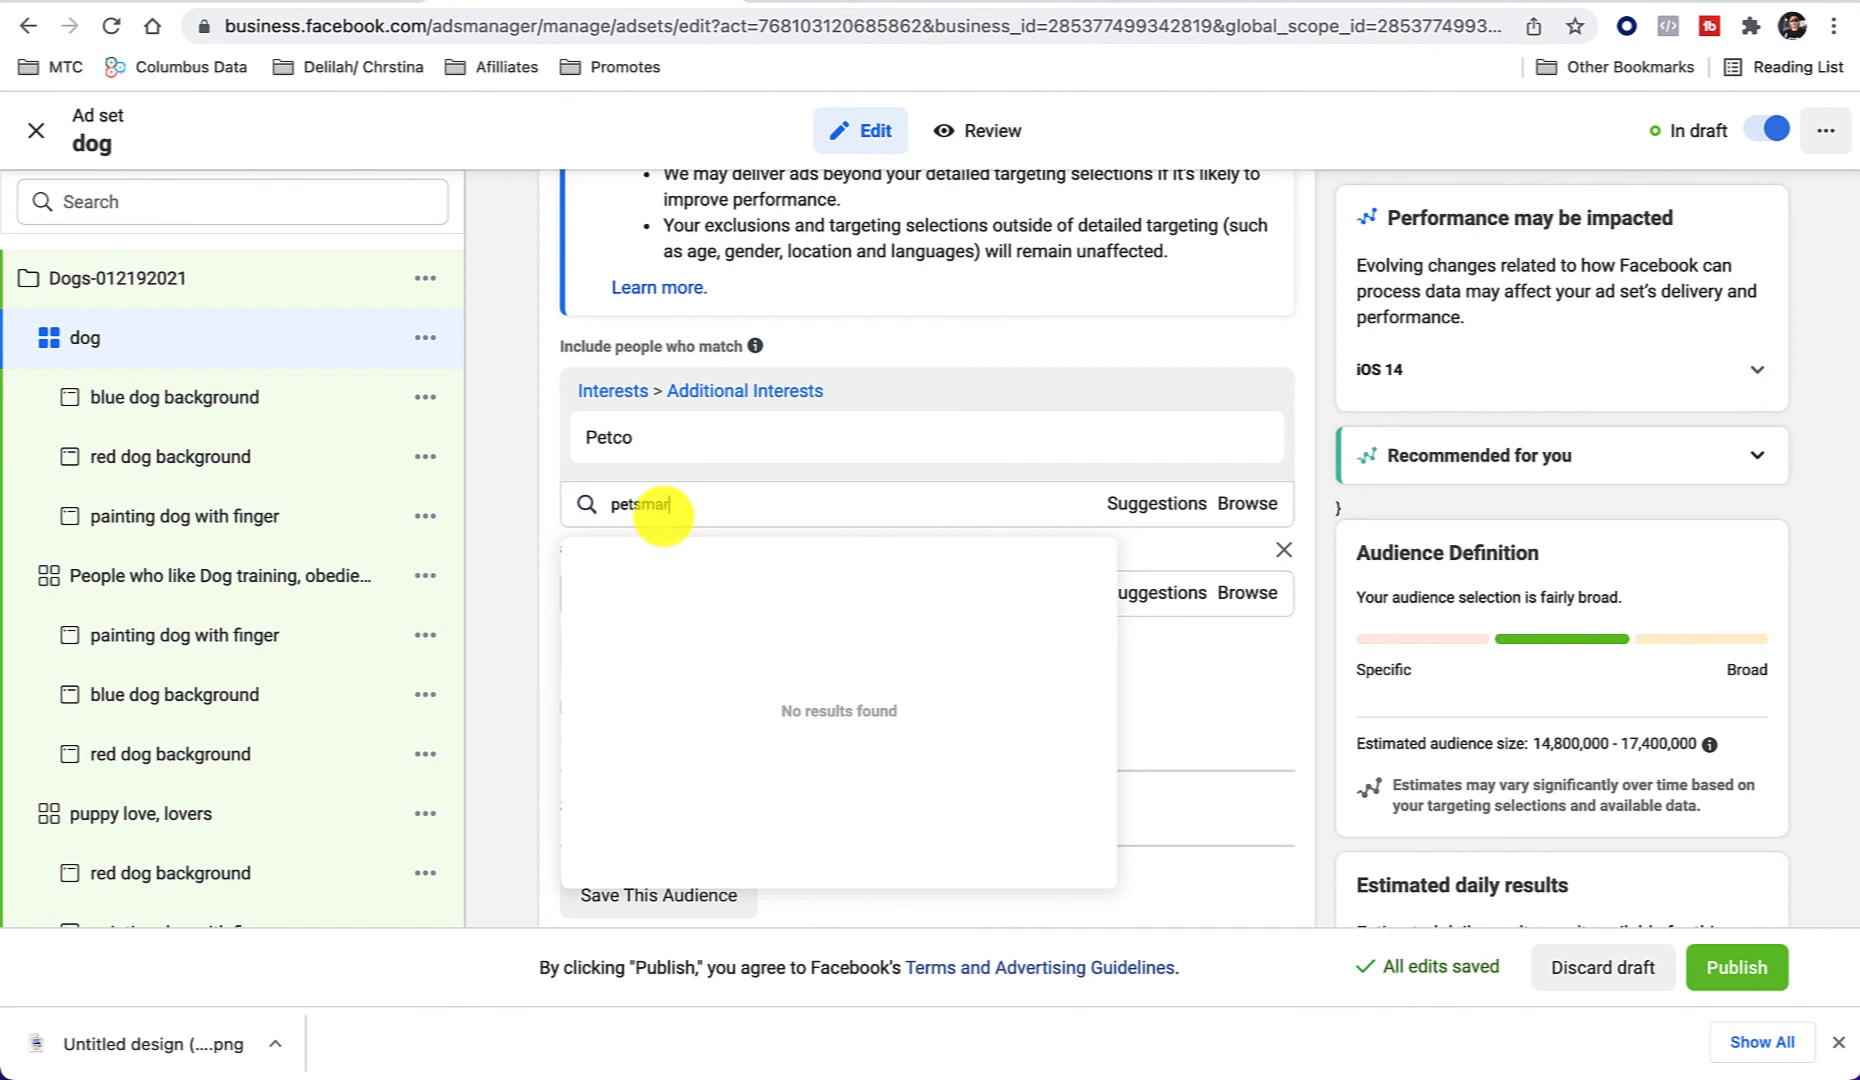
type("t")
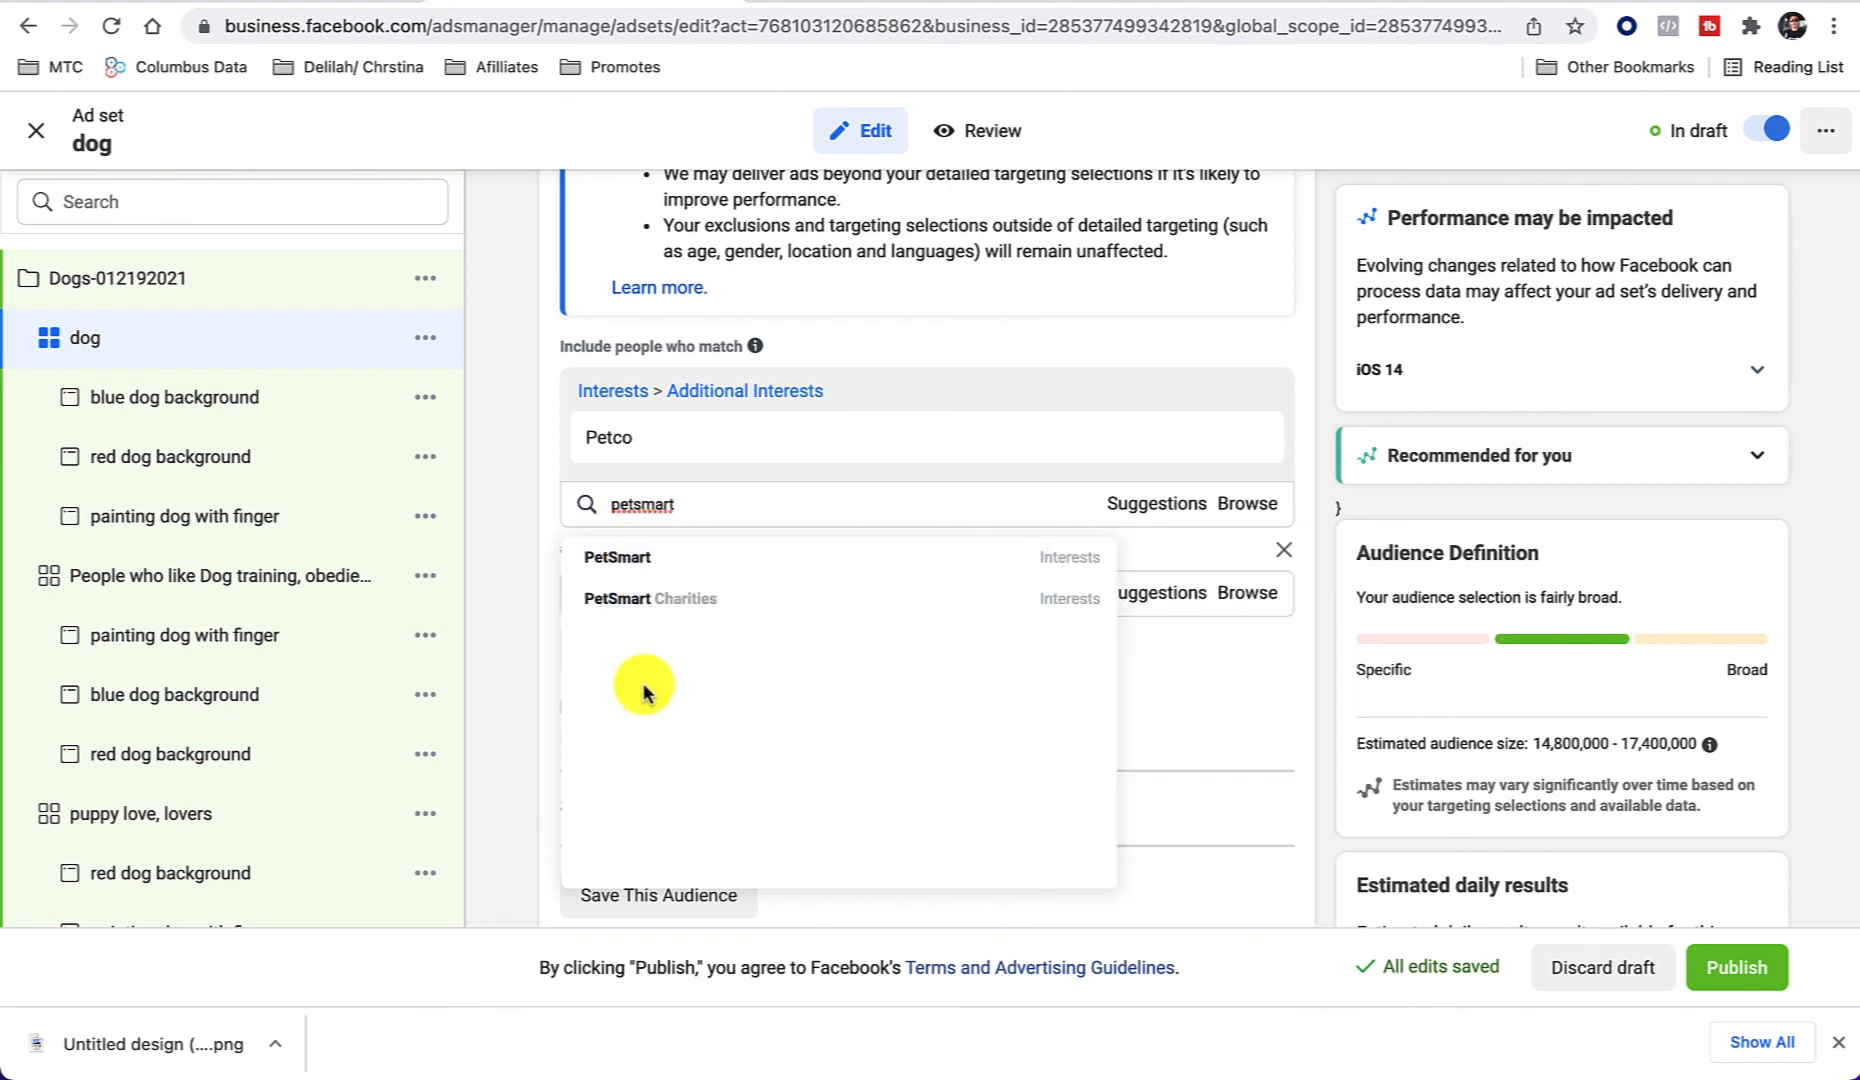
left_click(628, 568)
scroll(1059, 622, "down", 1)
scroll(1059, 619, "down", 1)
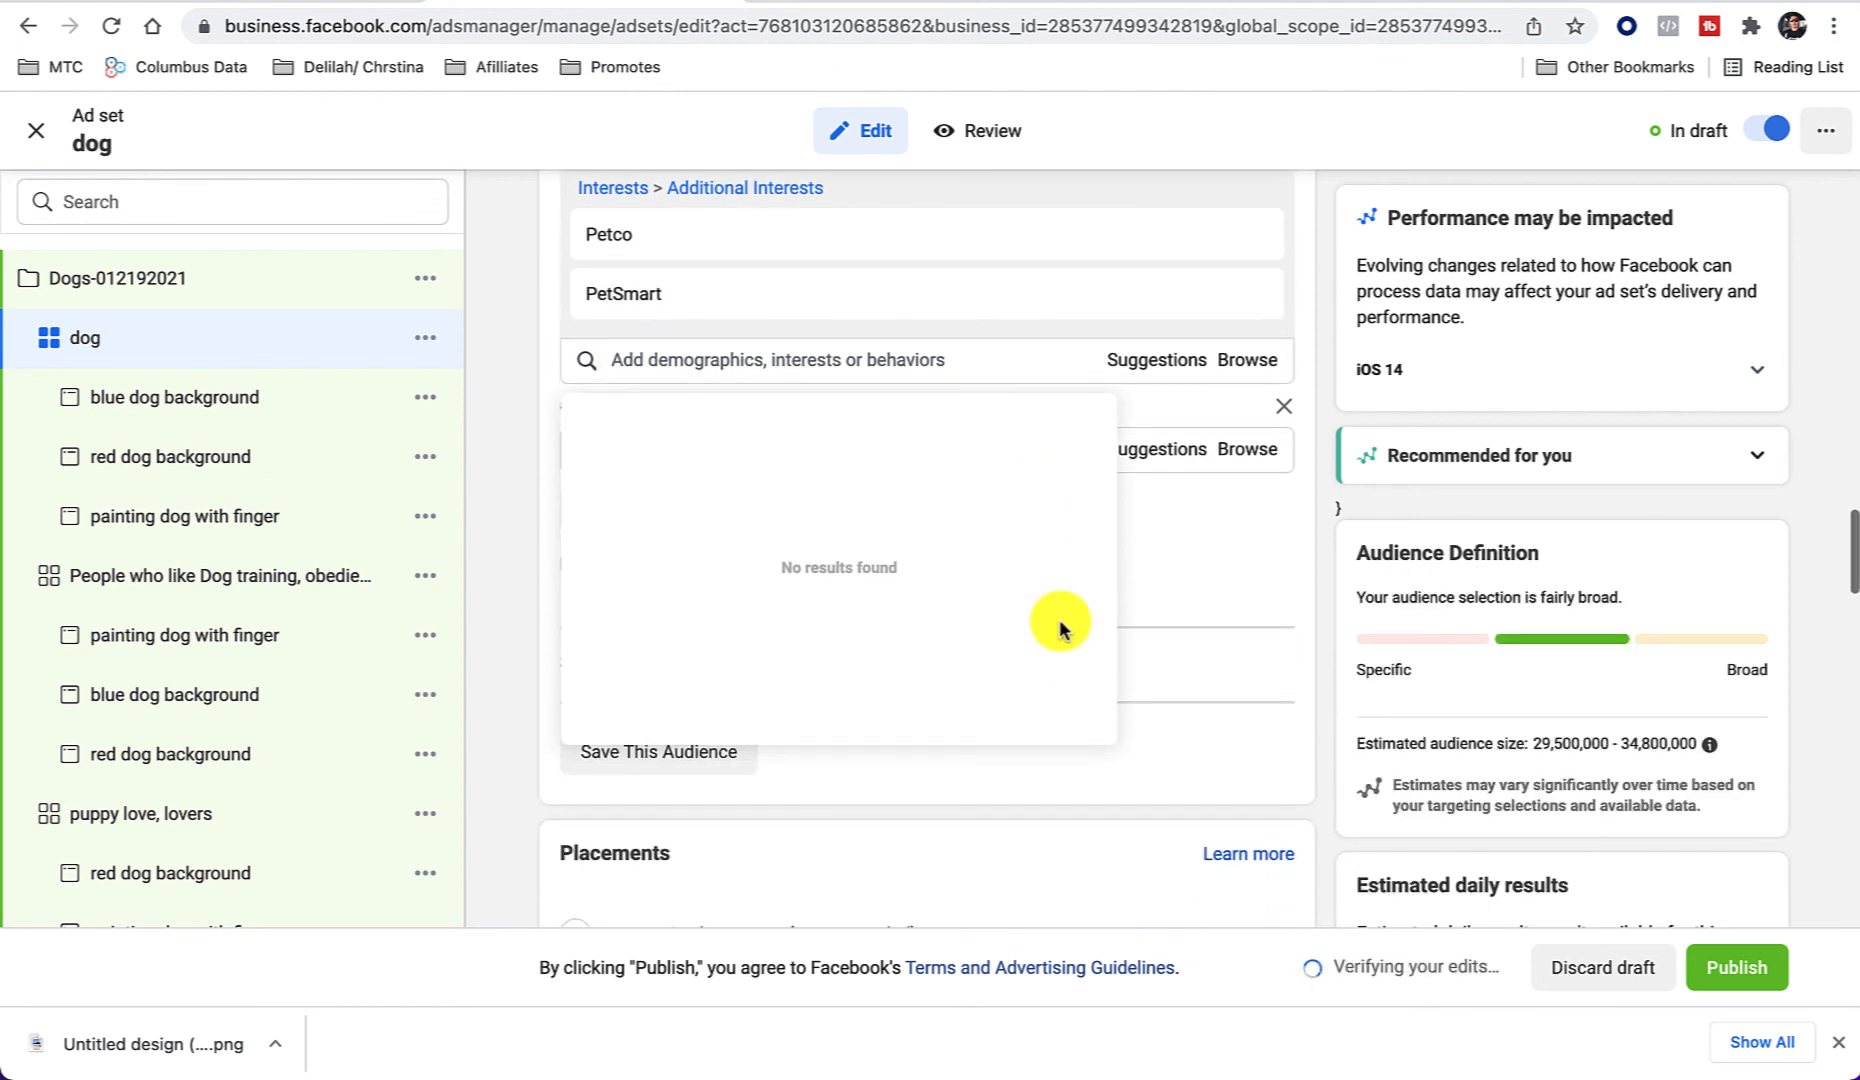
type("chewy")
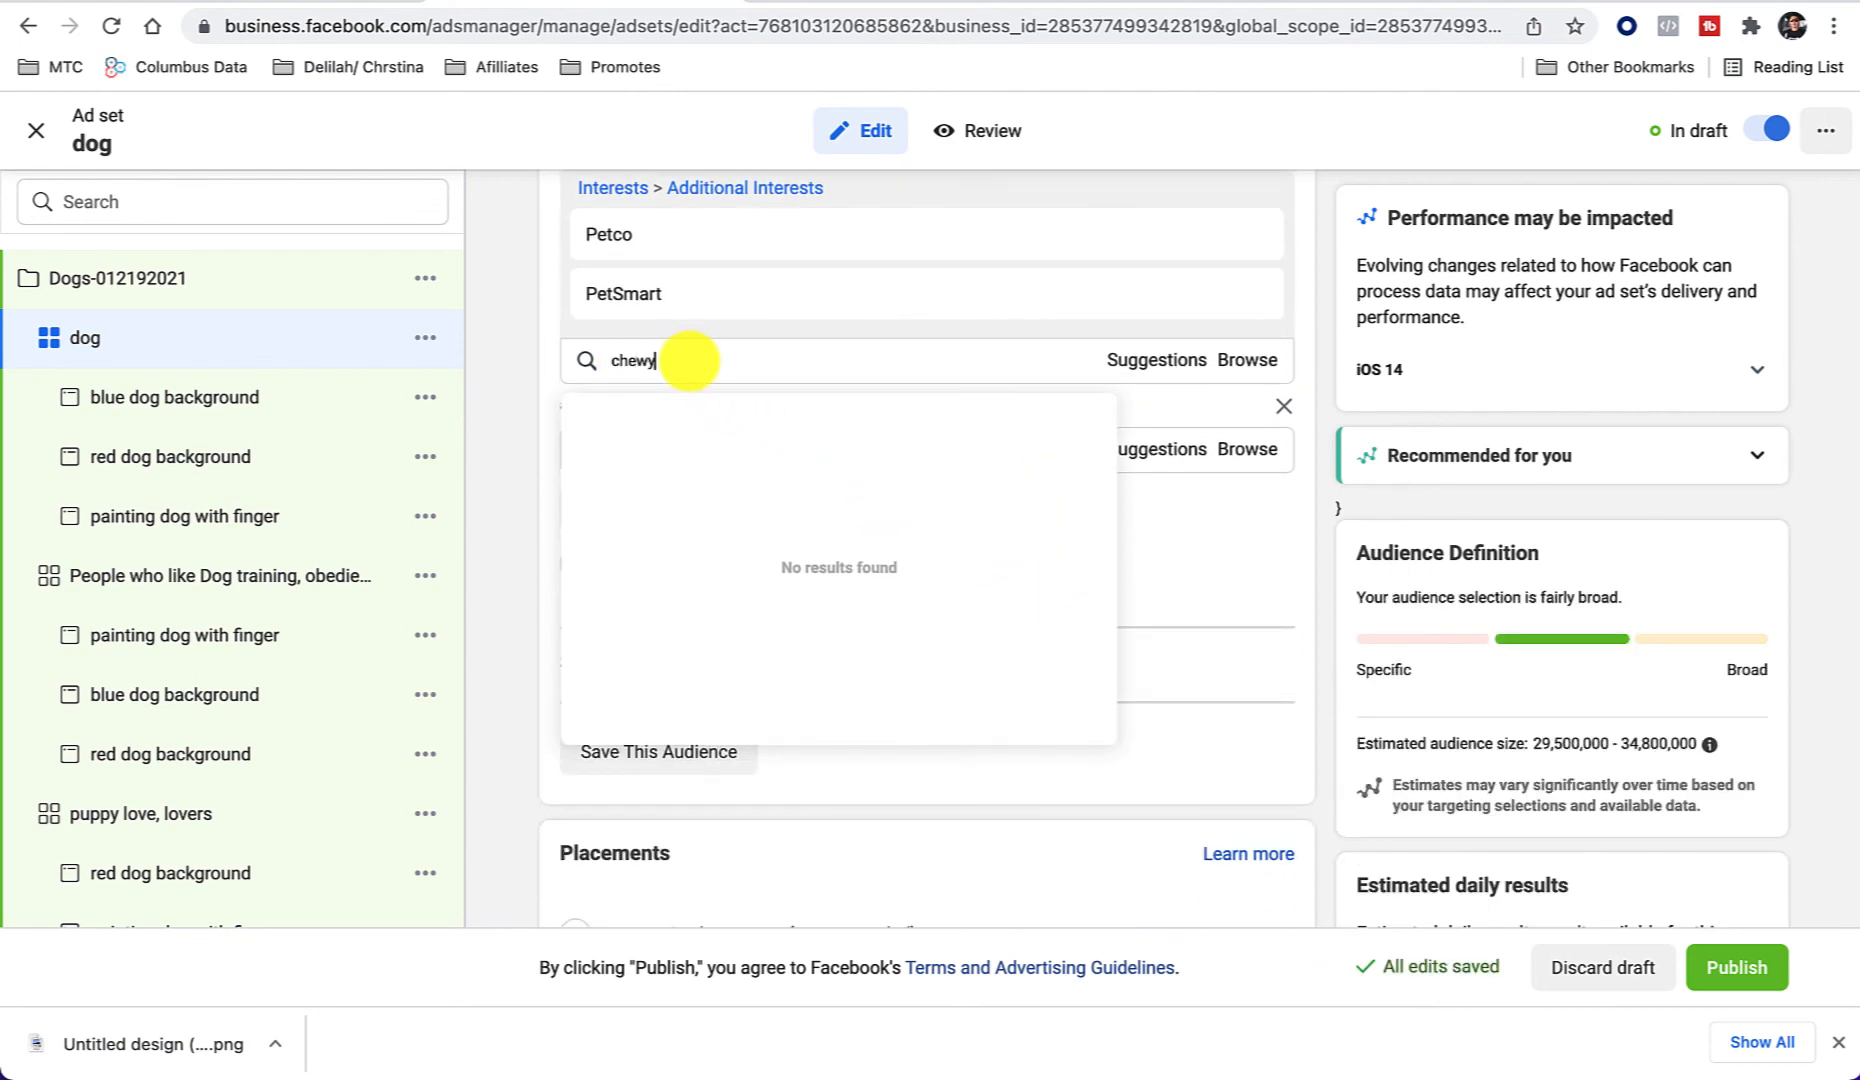
type(".com")
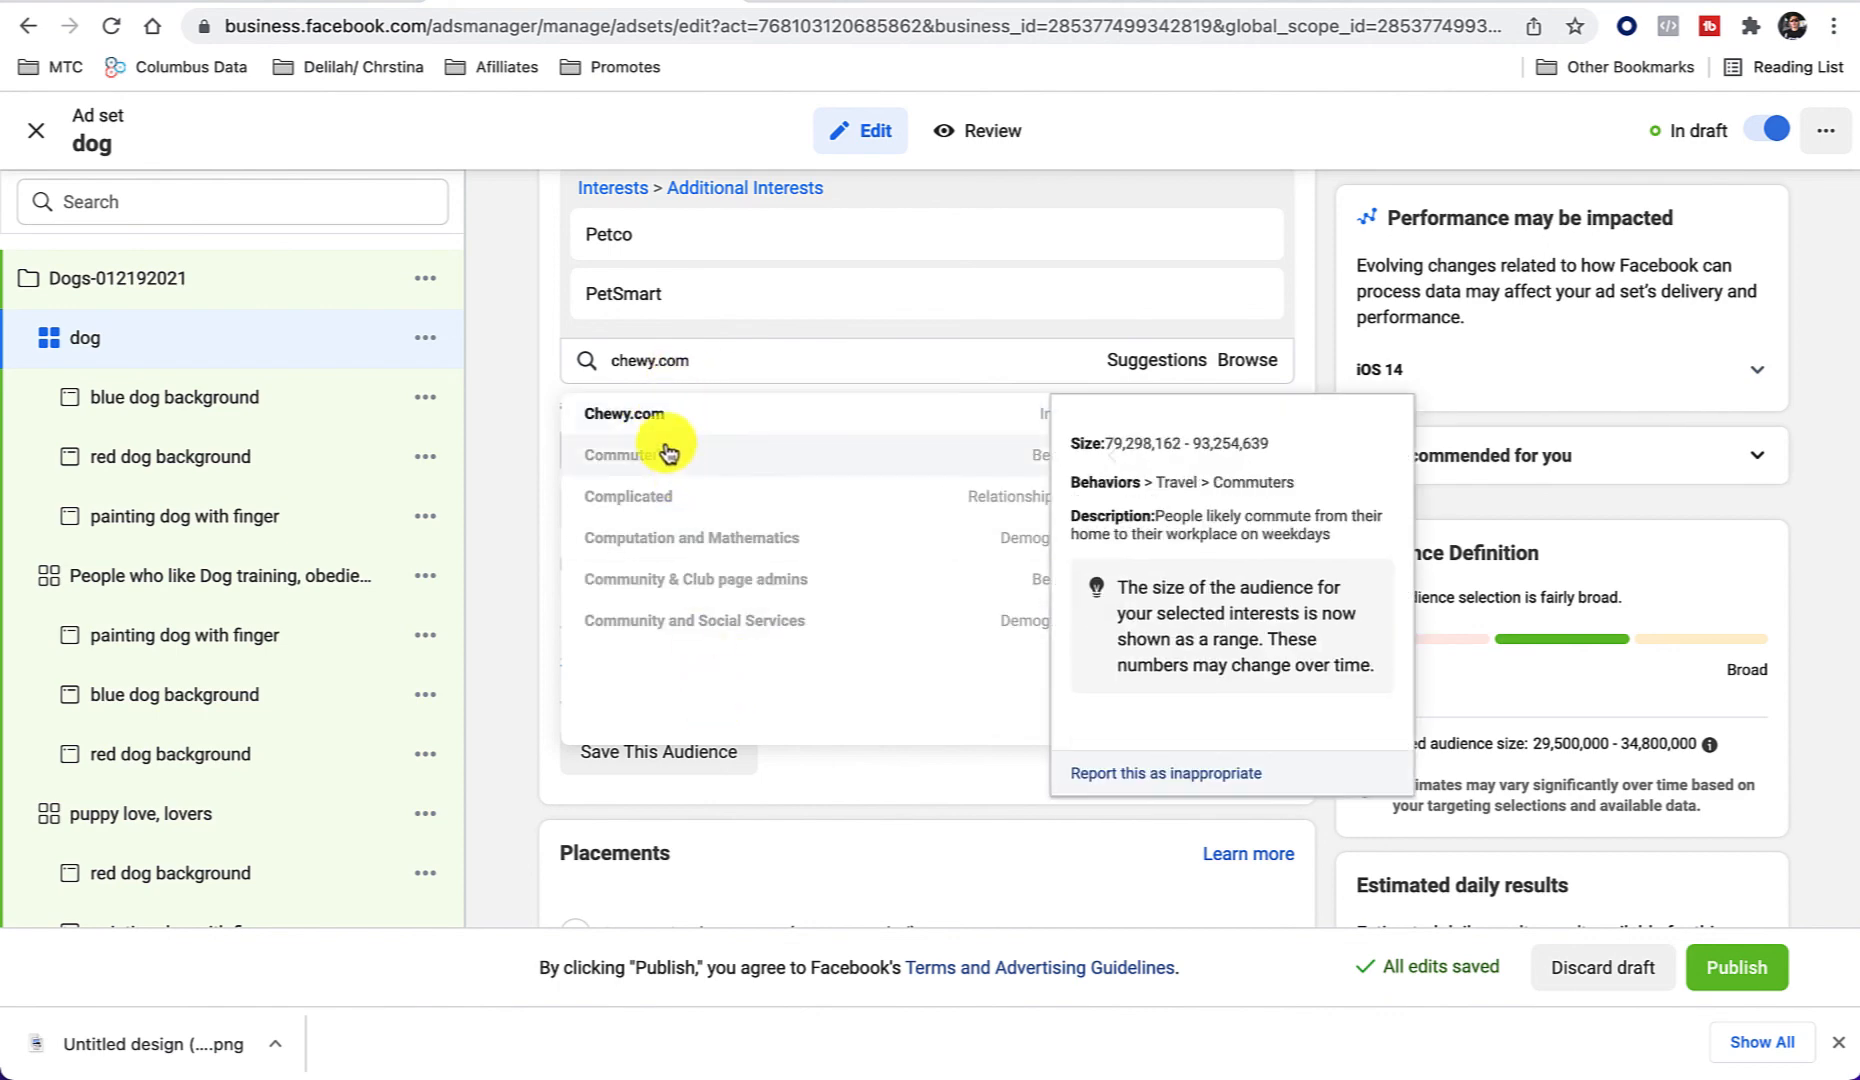
left_click(652, 420)
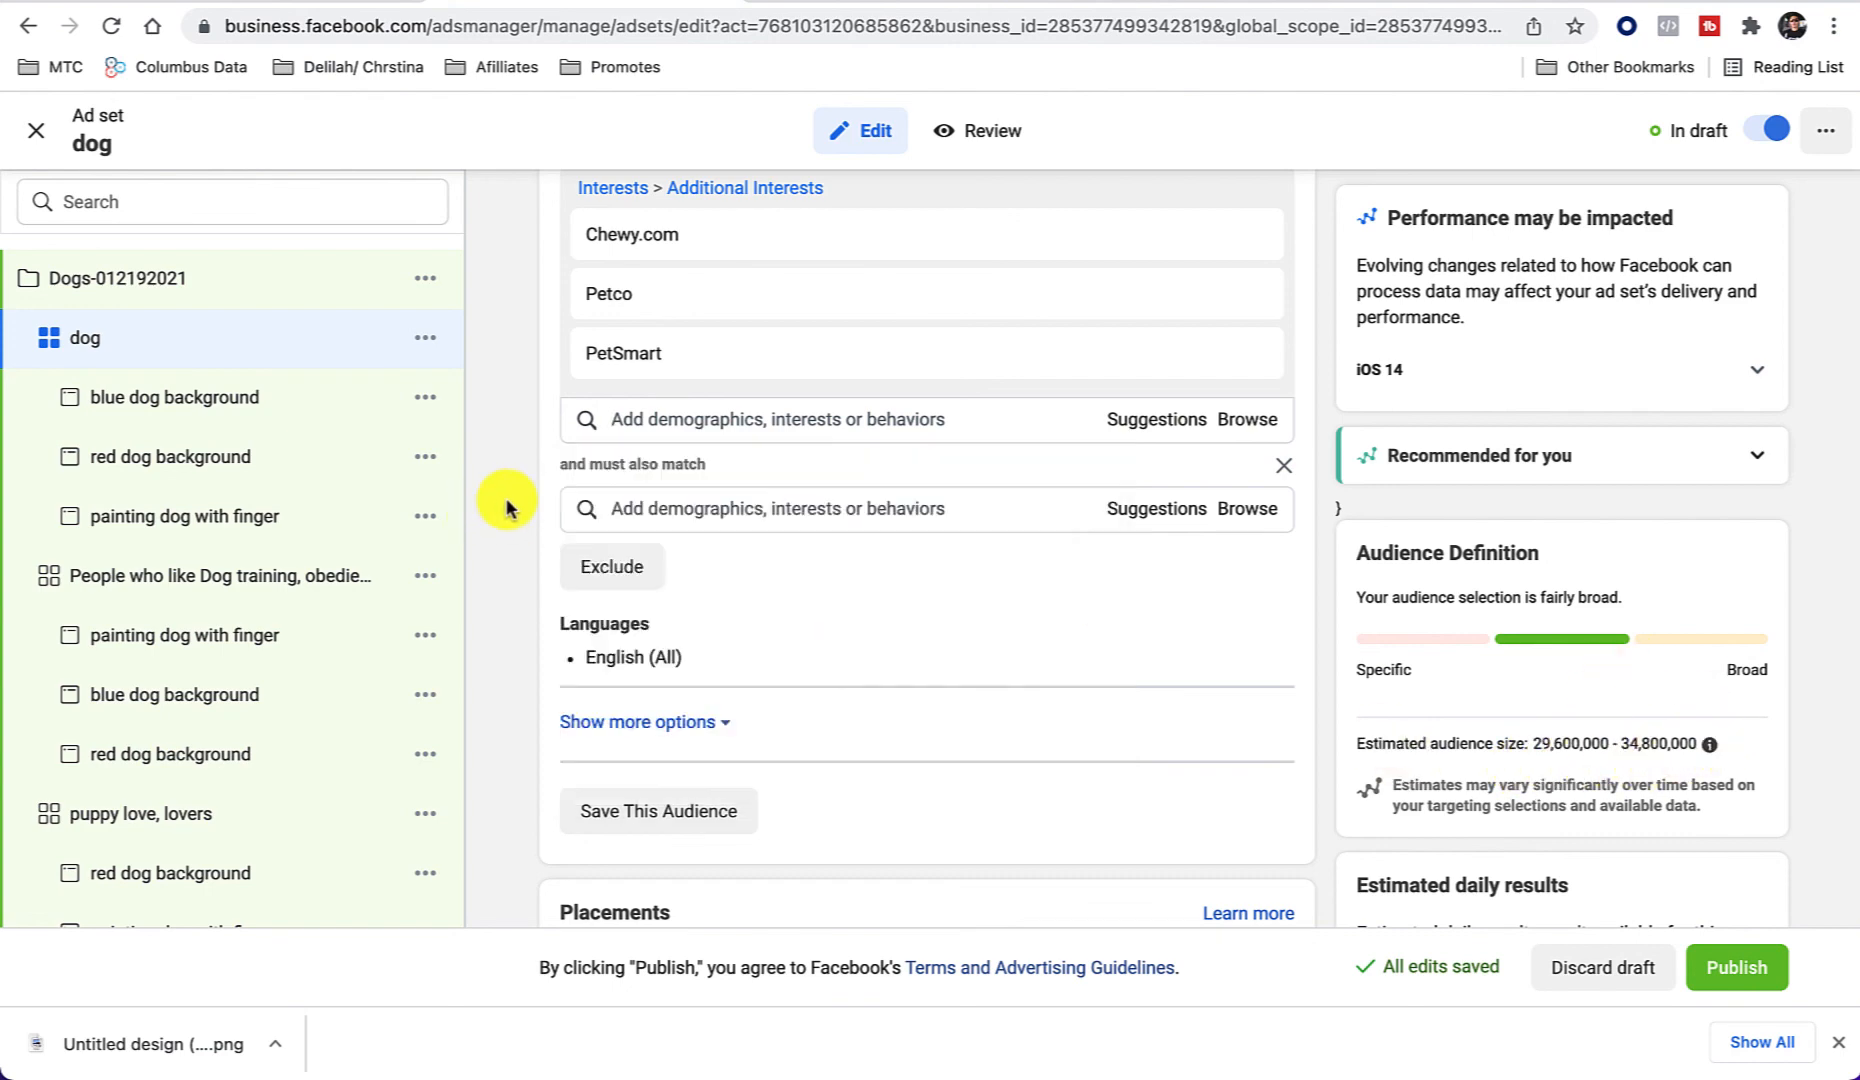
Step: Add the Dog collar interest to the must-also-match group of the detailed targeting
mouse_move(664, 365)
mouse_move(603, 292)
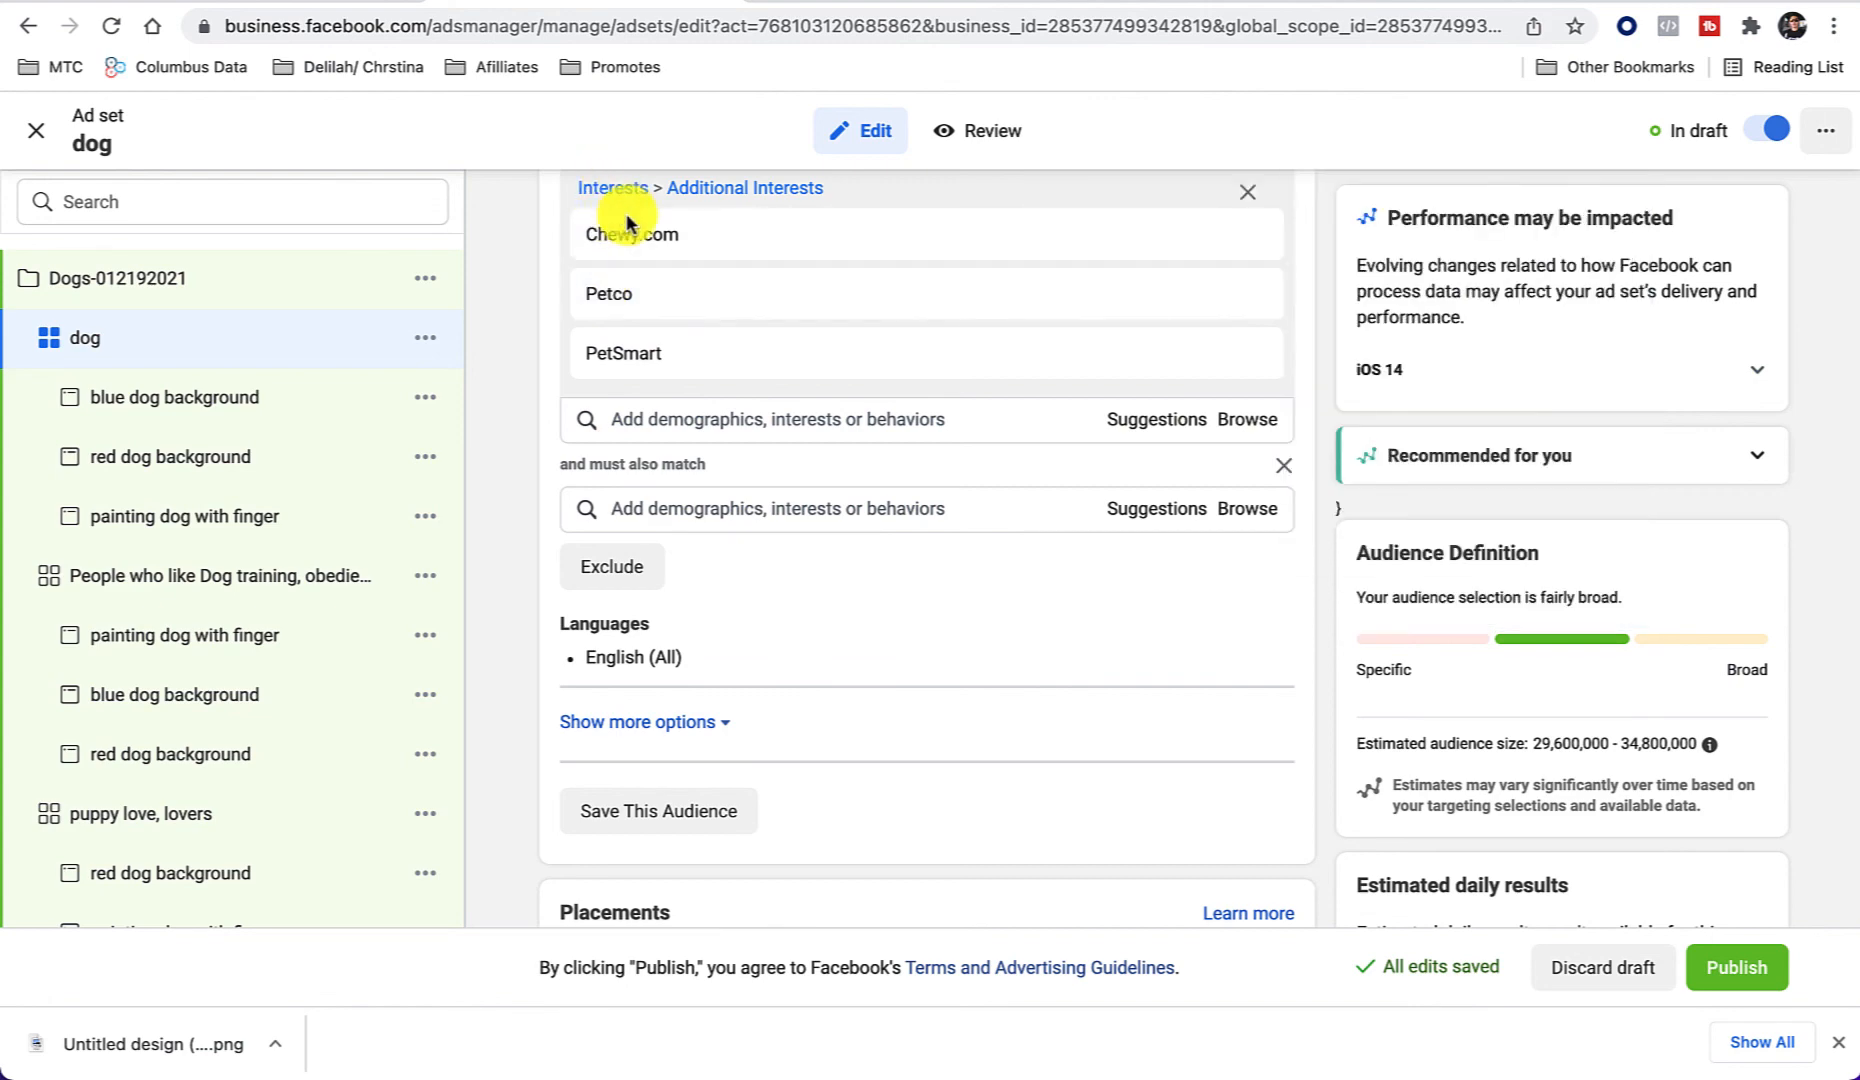
left_click(728, 508)
type("dog collars")
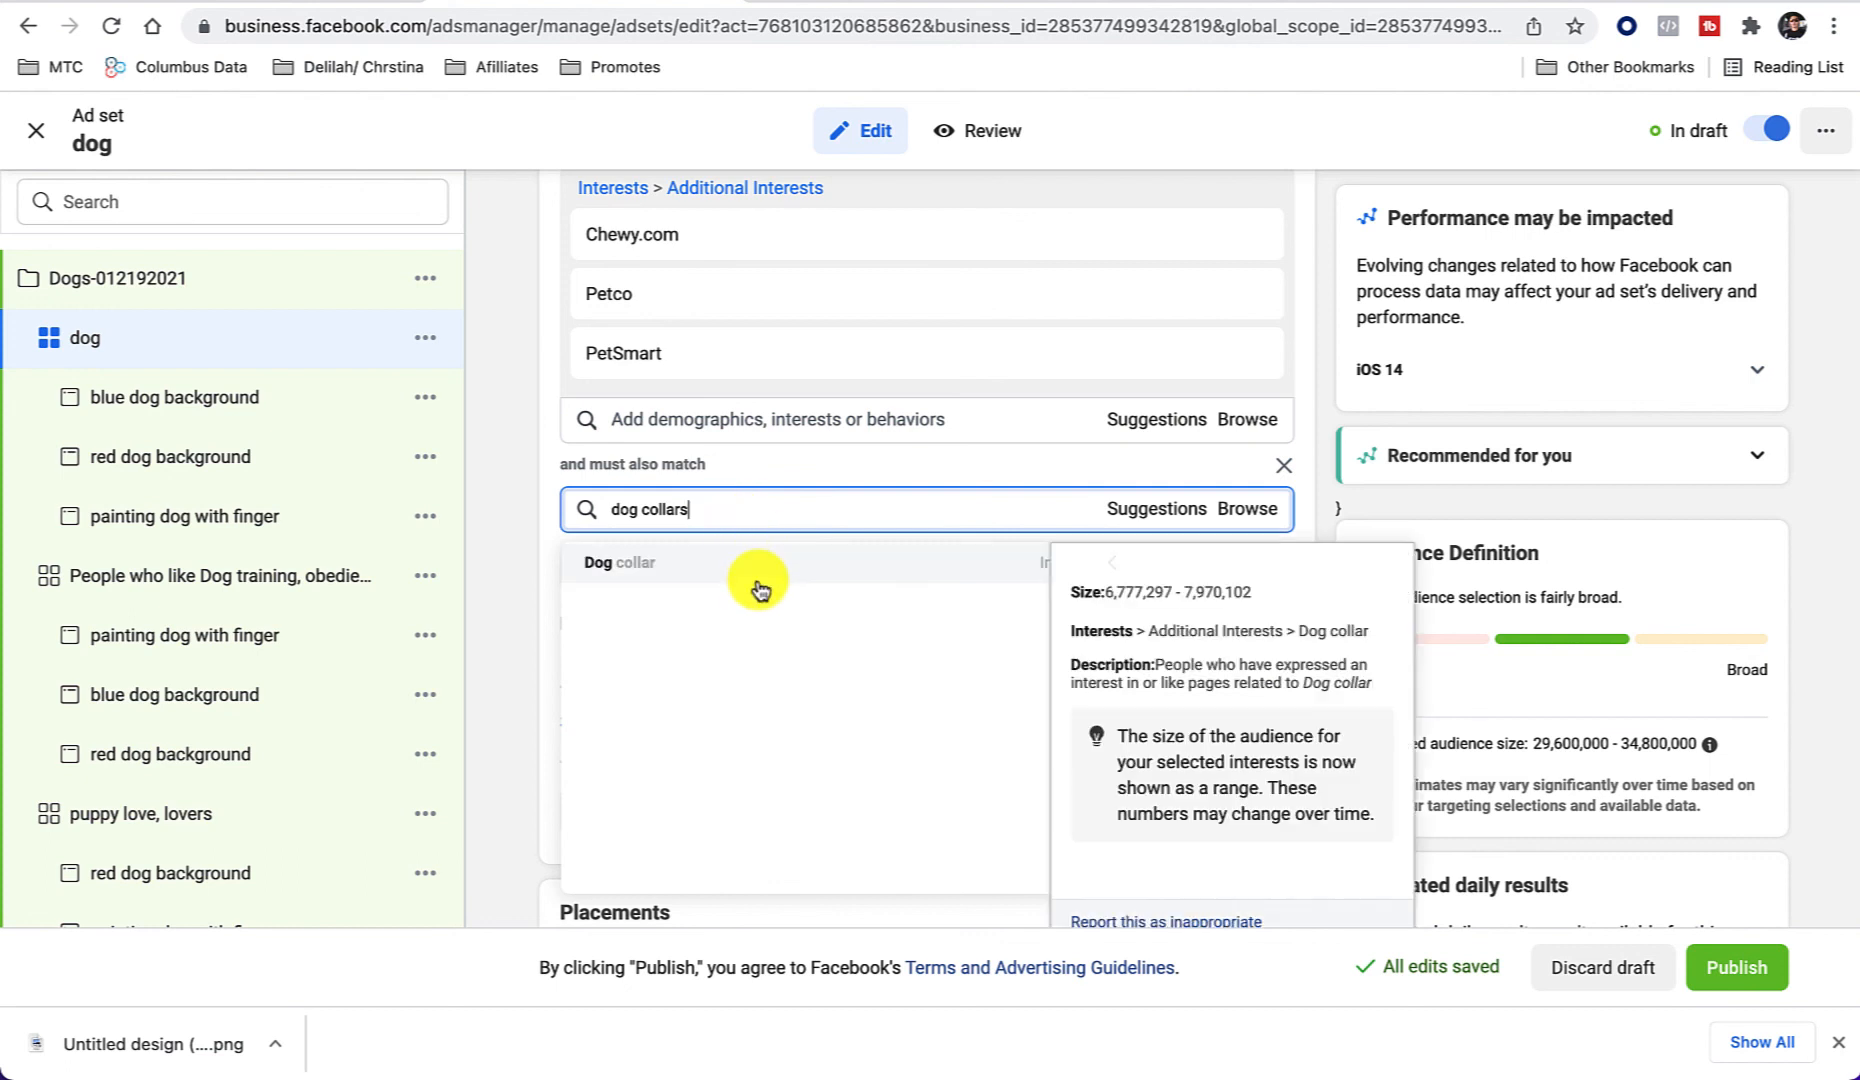
left_click(619, 582)
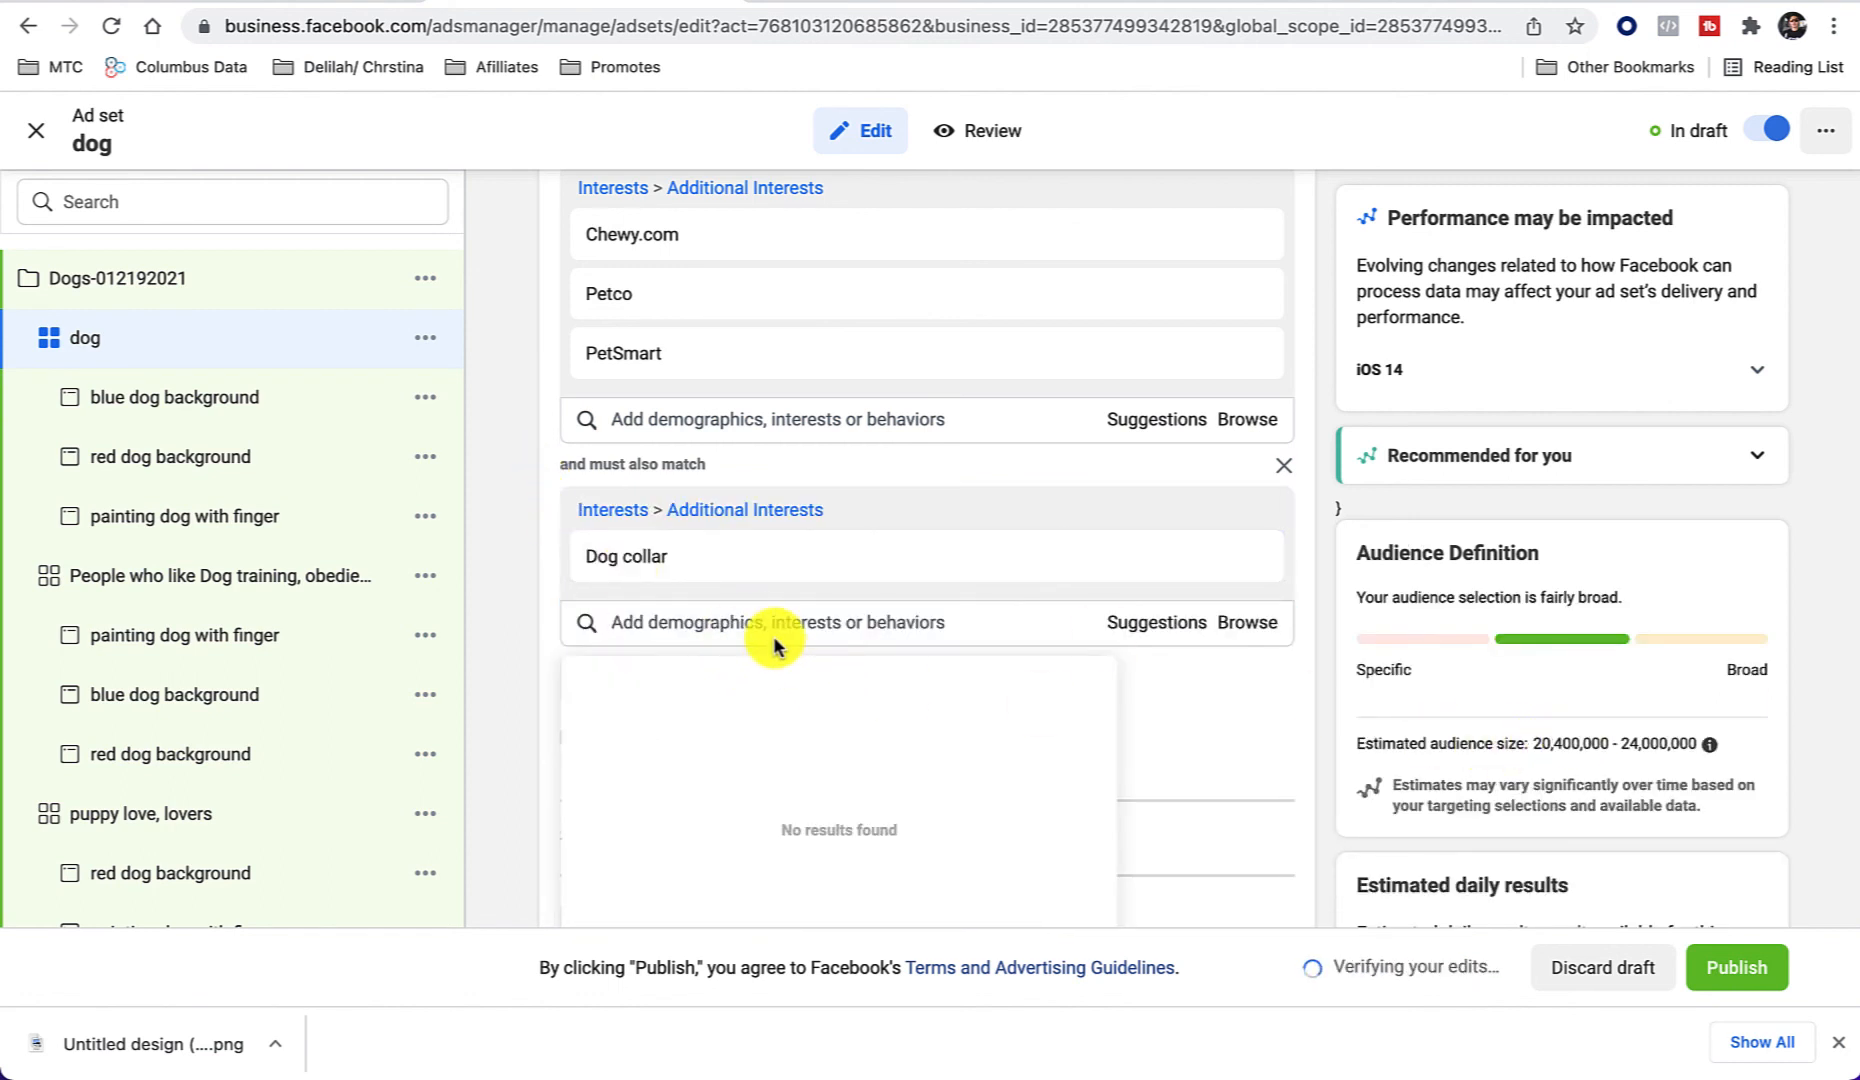
Step: Search the must-also-match interests for "dog leashes" and clear the search text
type("dog leashe")
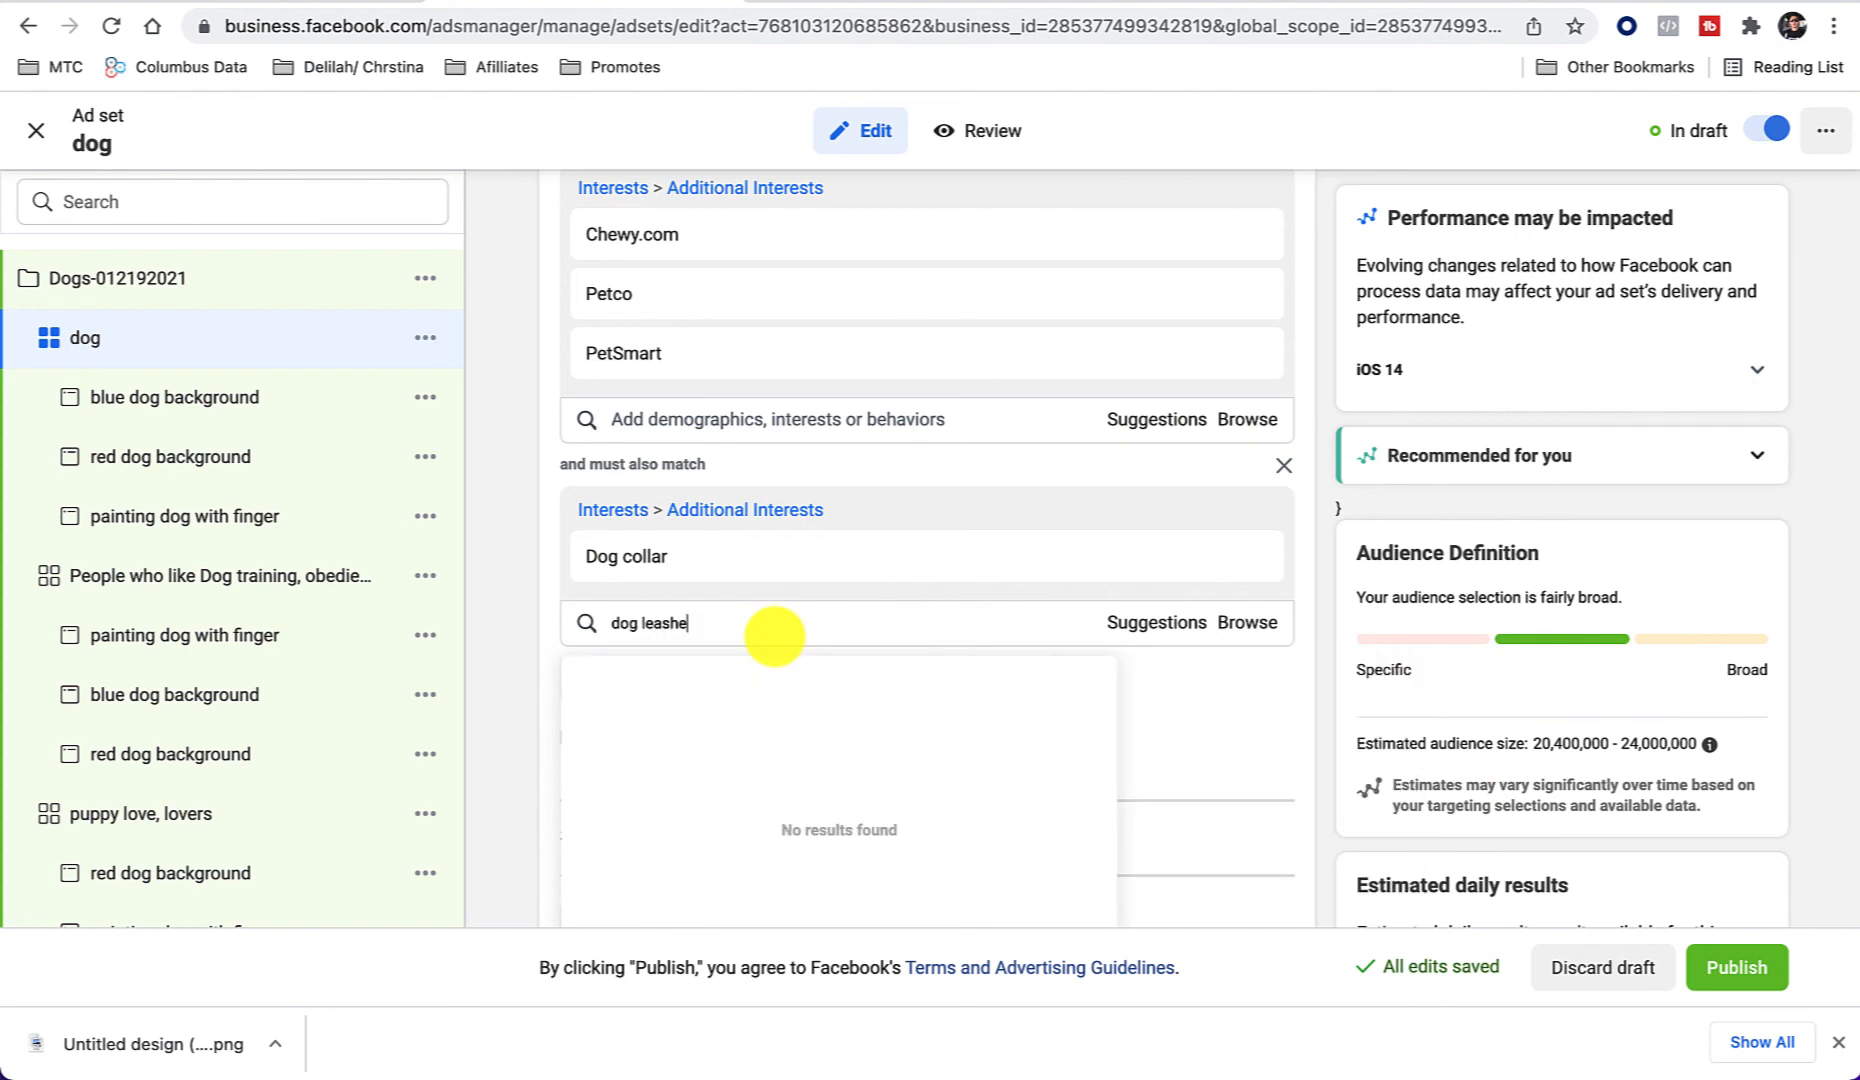
type("d")
key("BackSpace")
type("s")
mouse_move(801, 562)
scroll(801, 565, "down", 2)
key("BackSpace")
key("BackSpace")
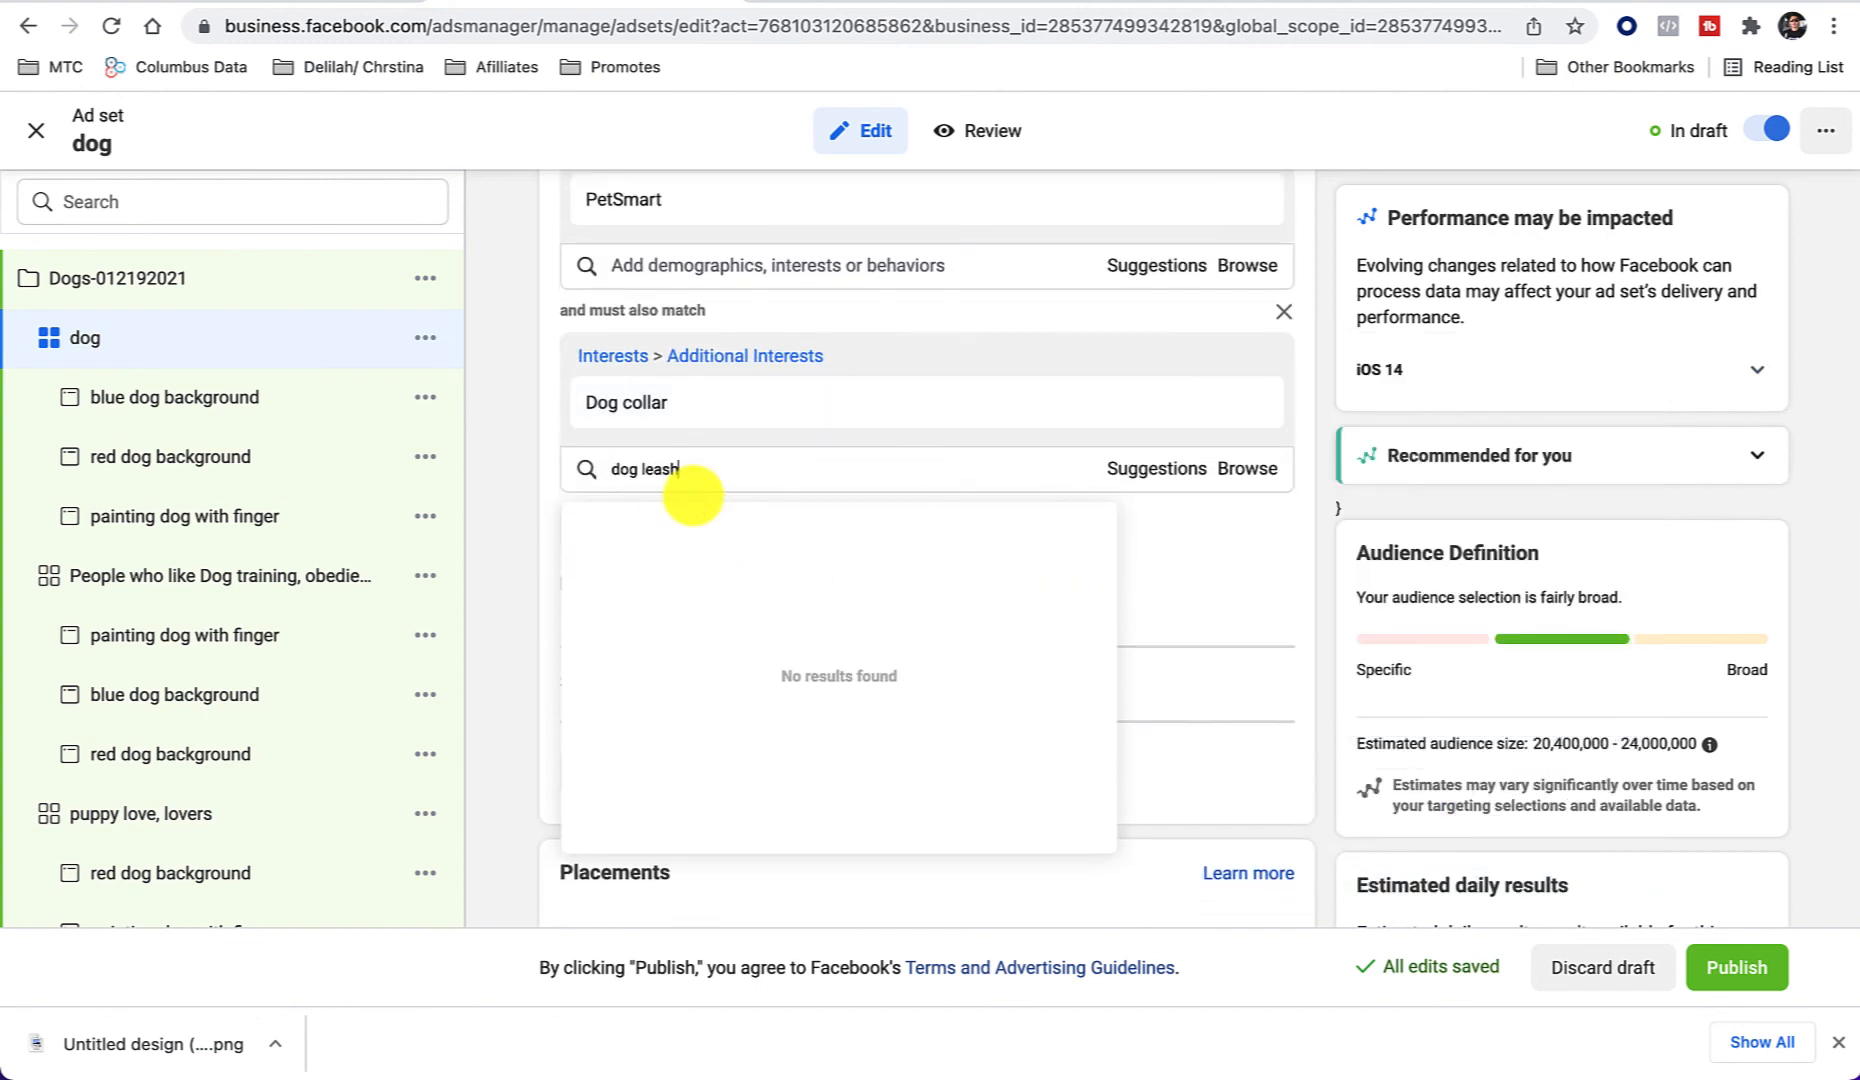
key("BackSpace")
key("BackSpace")
key("BackSpace")
key("BackSpace")
key("BackSpace")
key("BackSpace")
key("BackSpace")
key("BackSpace")
key("BackSpace")
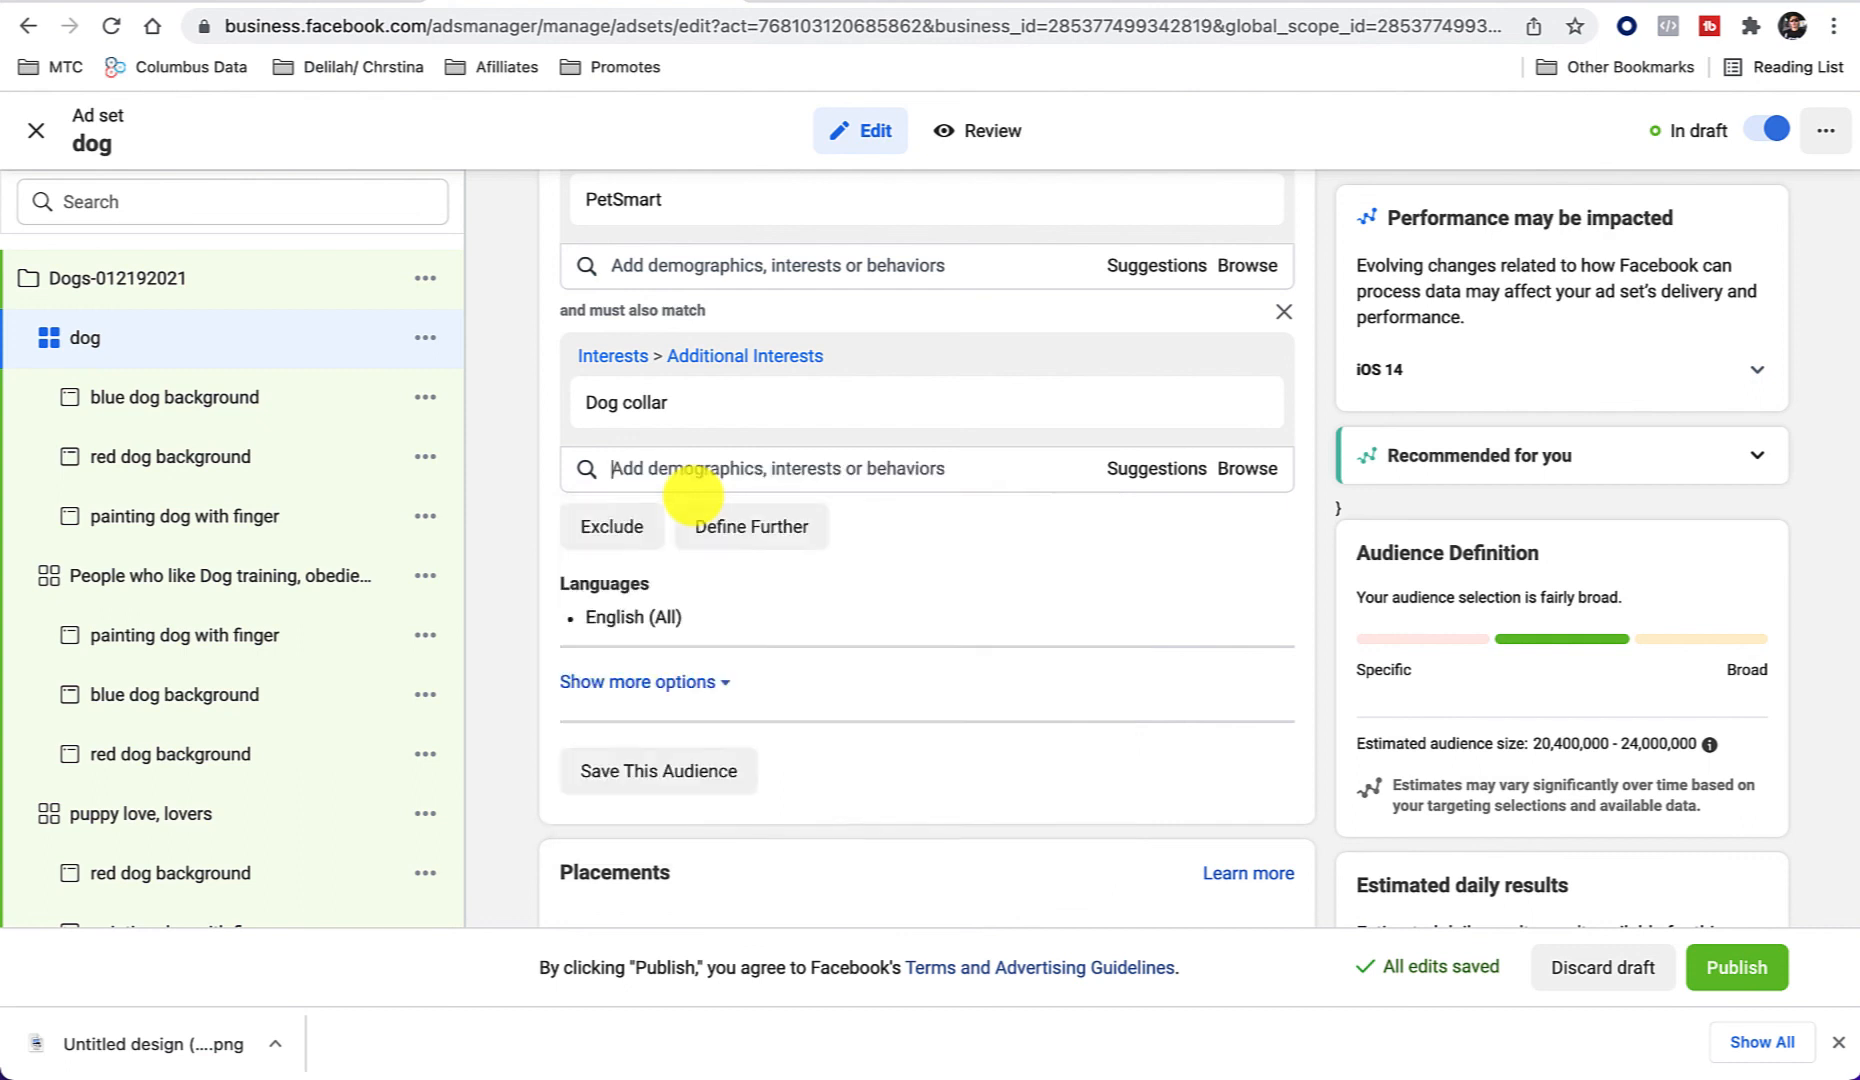
Step: Add the Leash and Dog food interests to the must-also-match group below Dog collar
type("leashes")
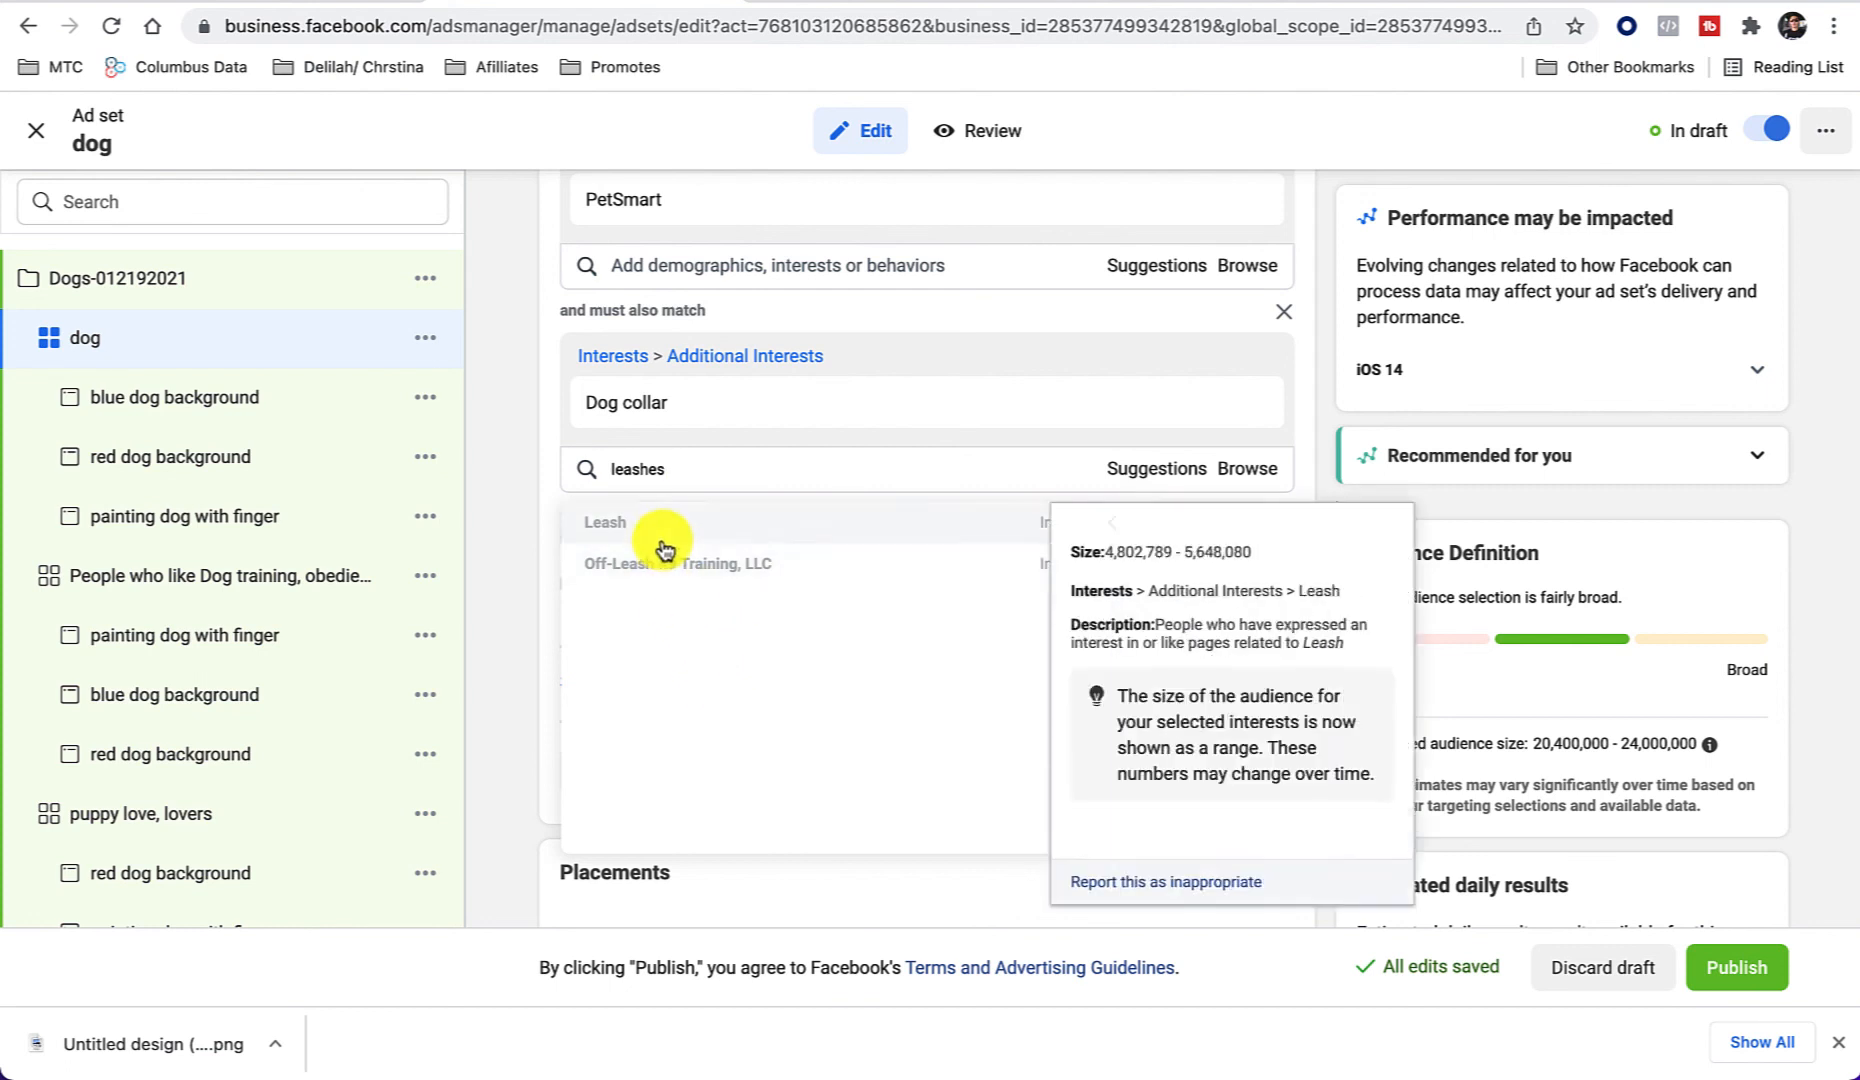
left_click(573, 512)
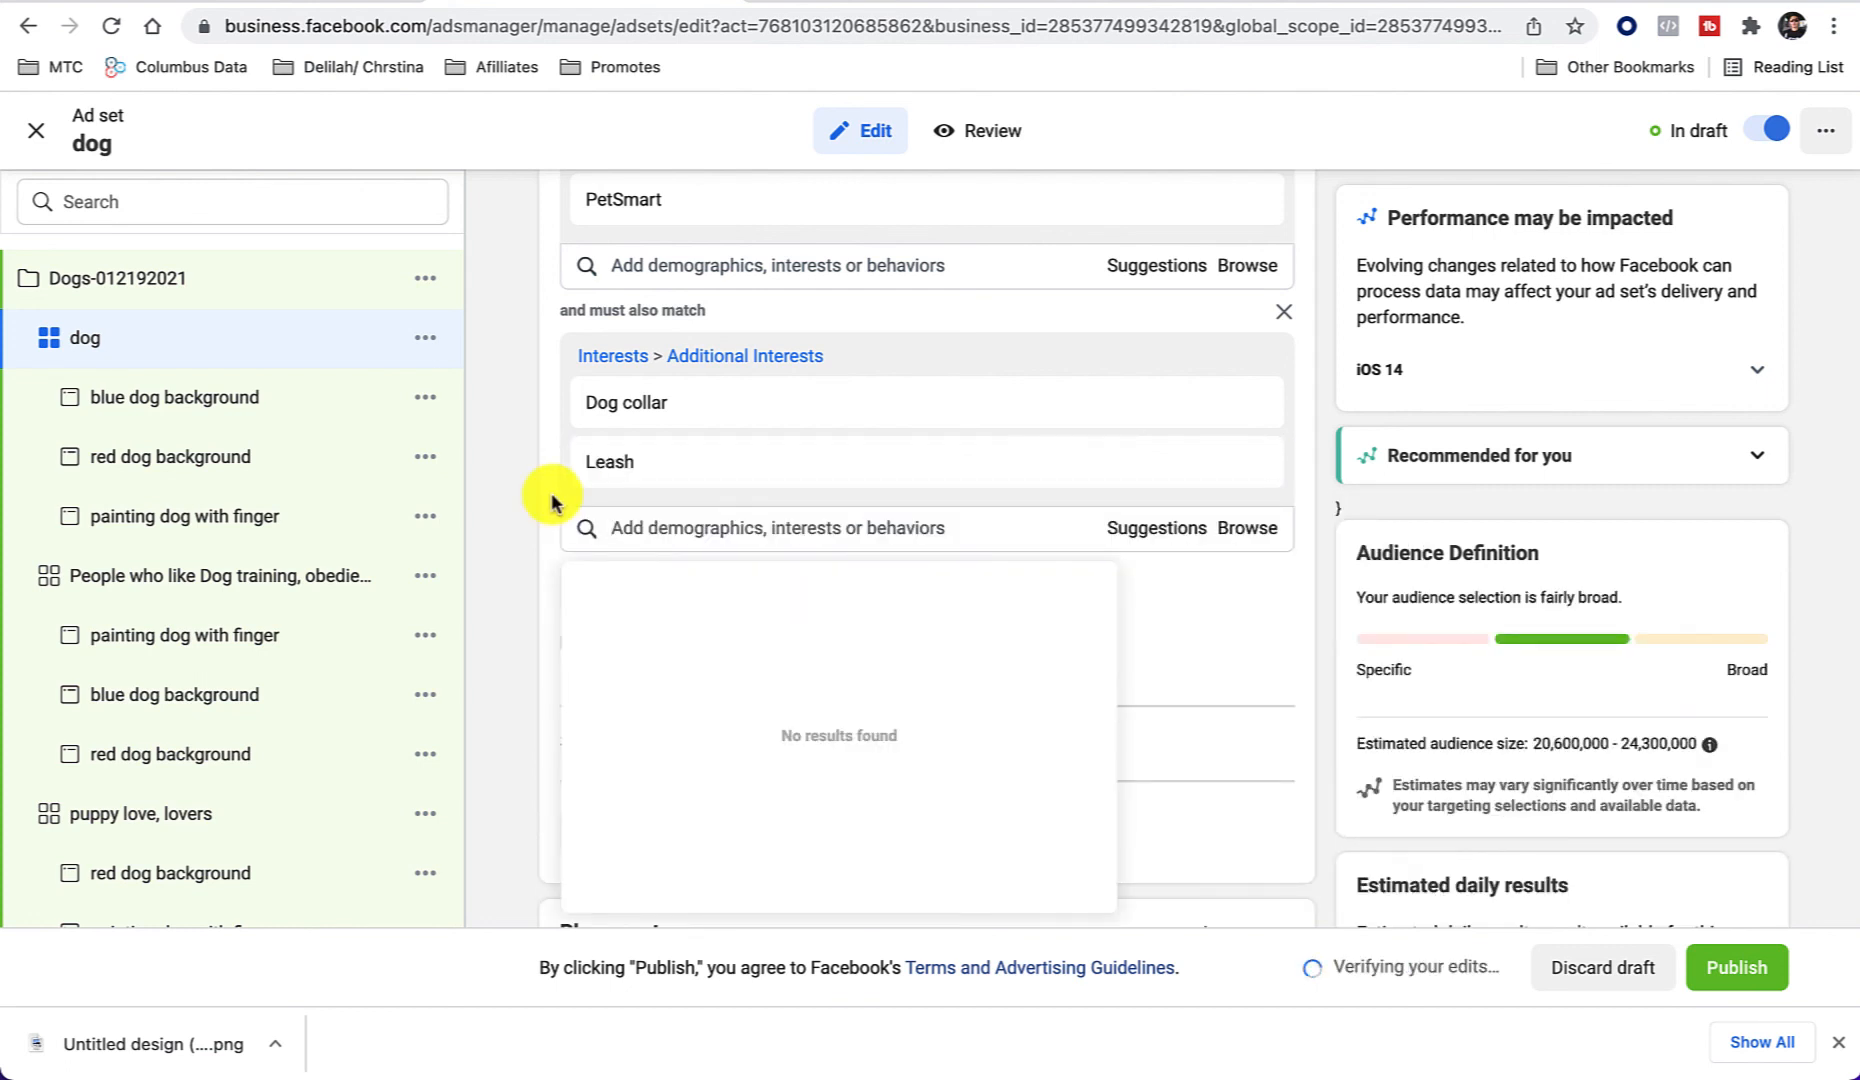
left_click(695, 528)
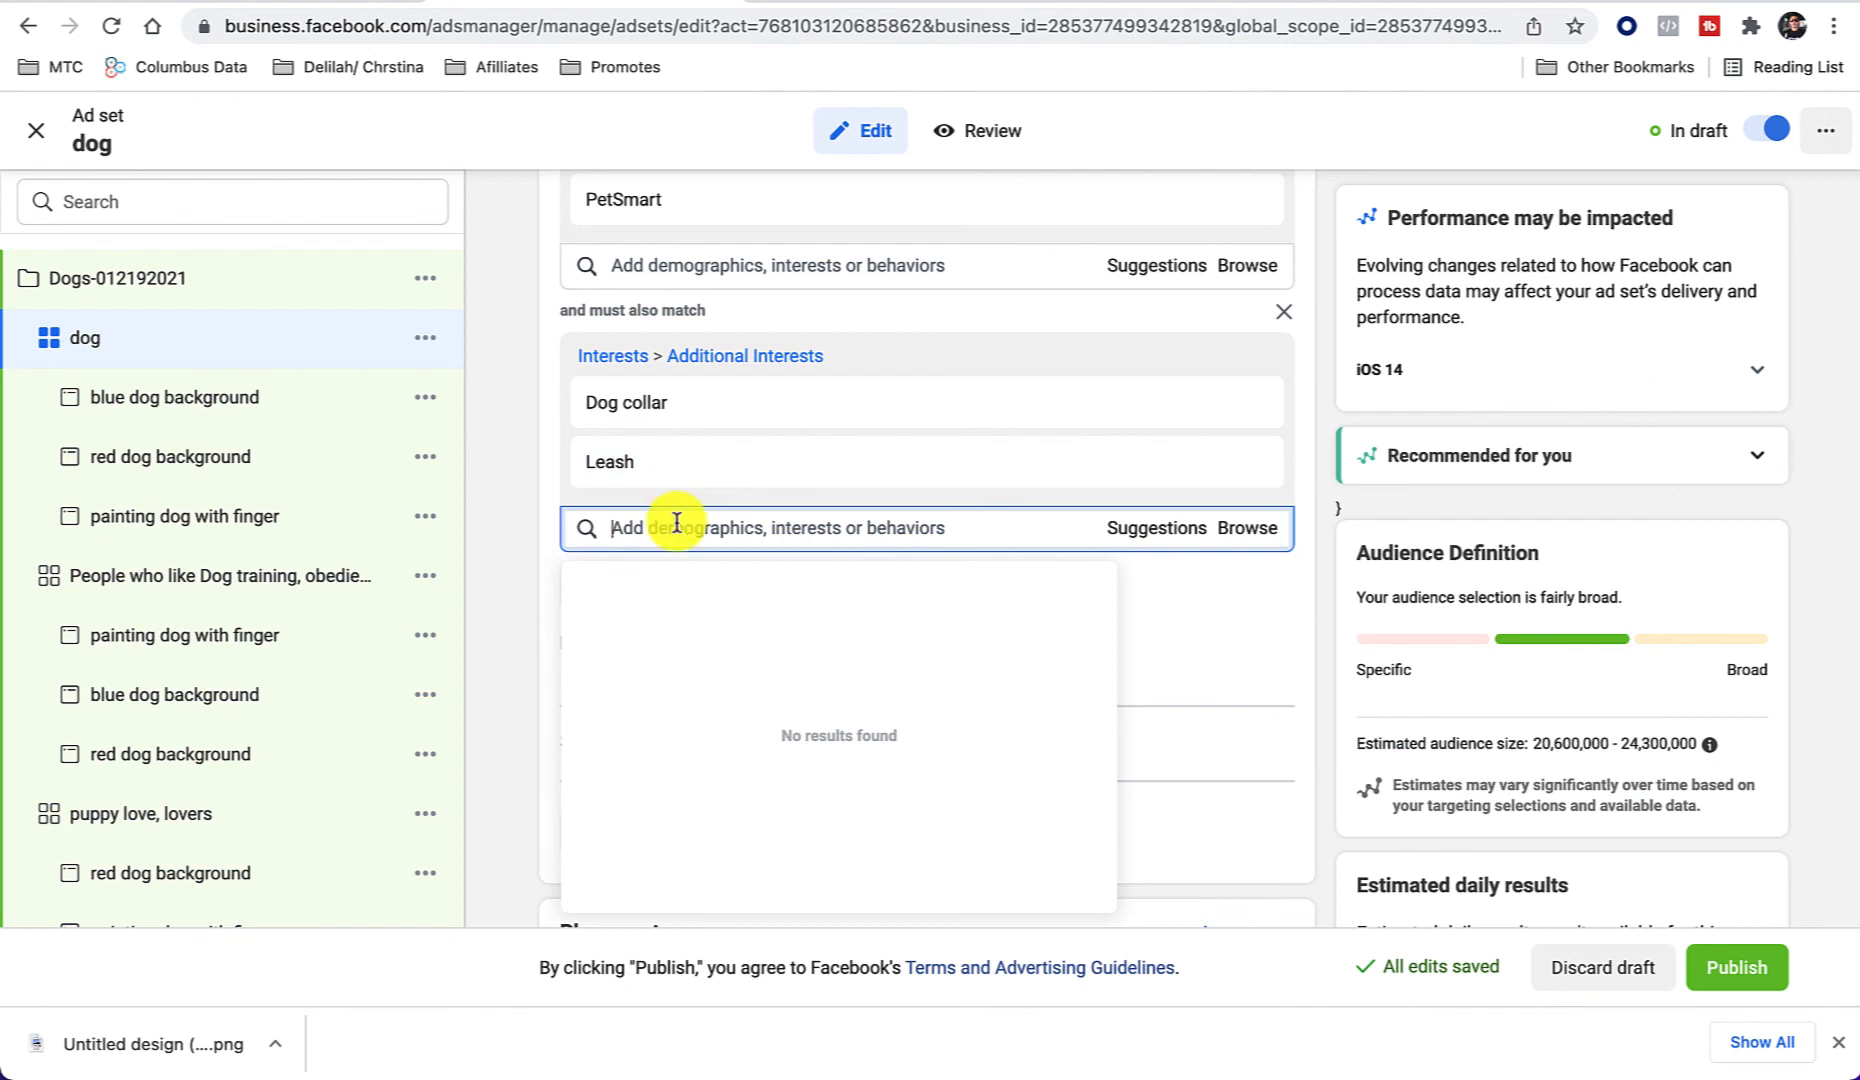
type("d")
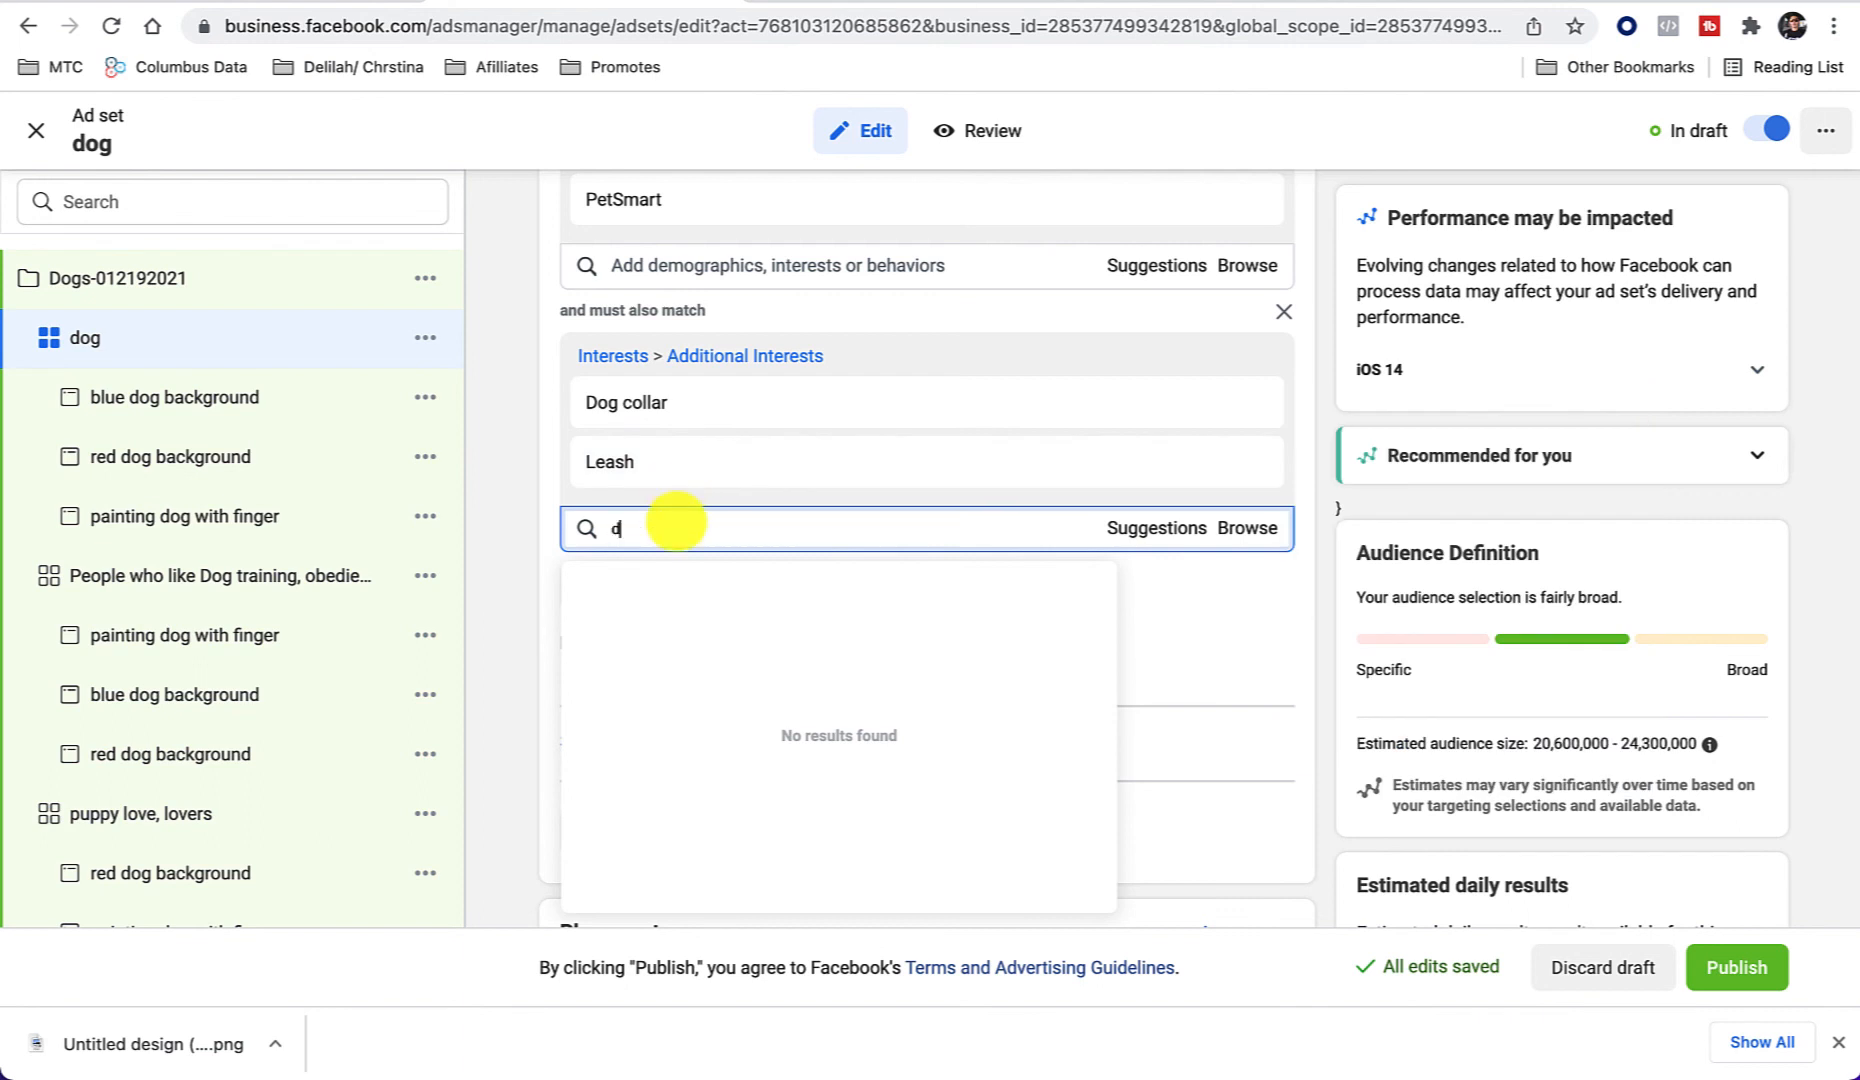
type("og food")
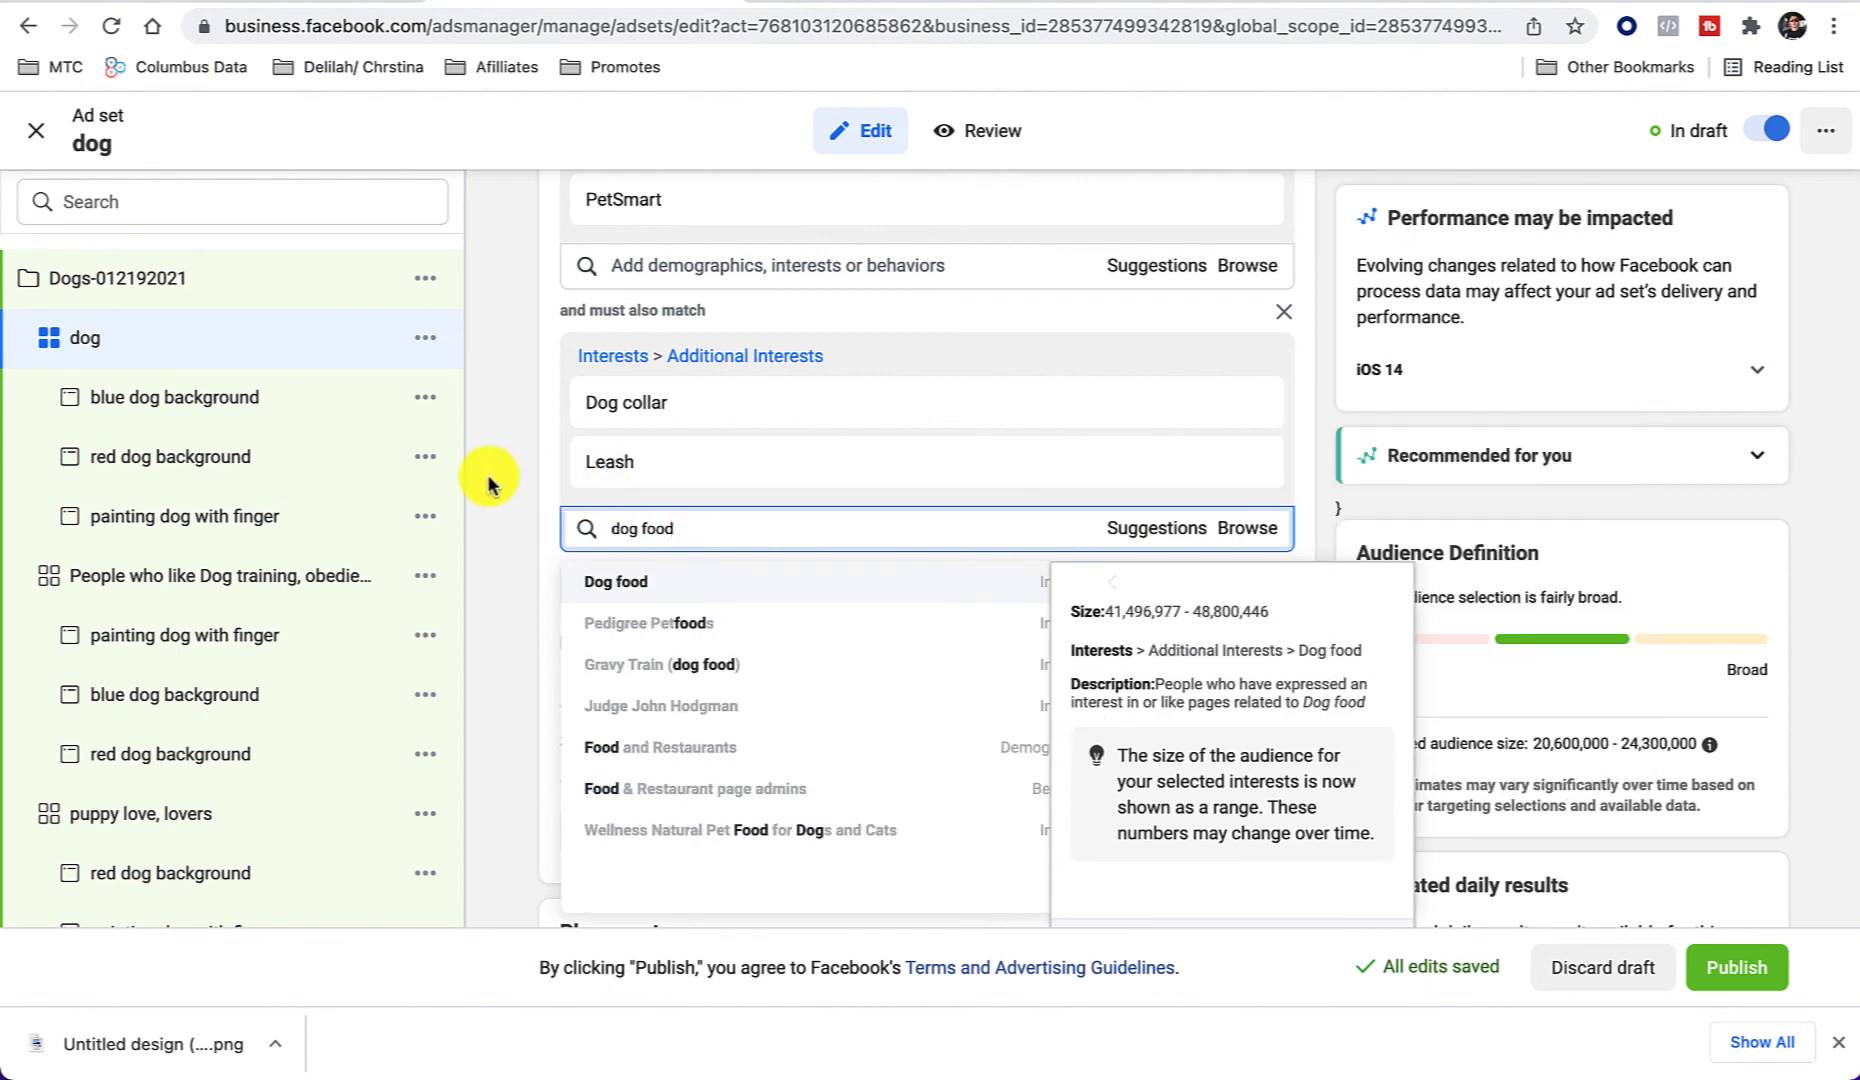
left_click(616, 585)
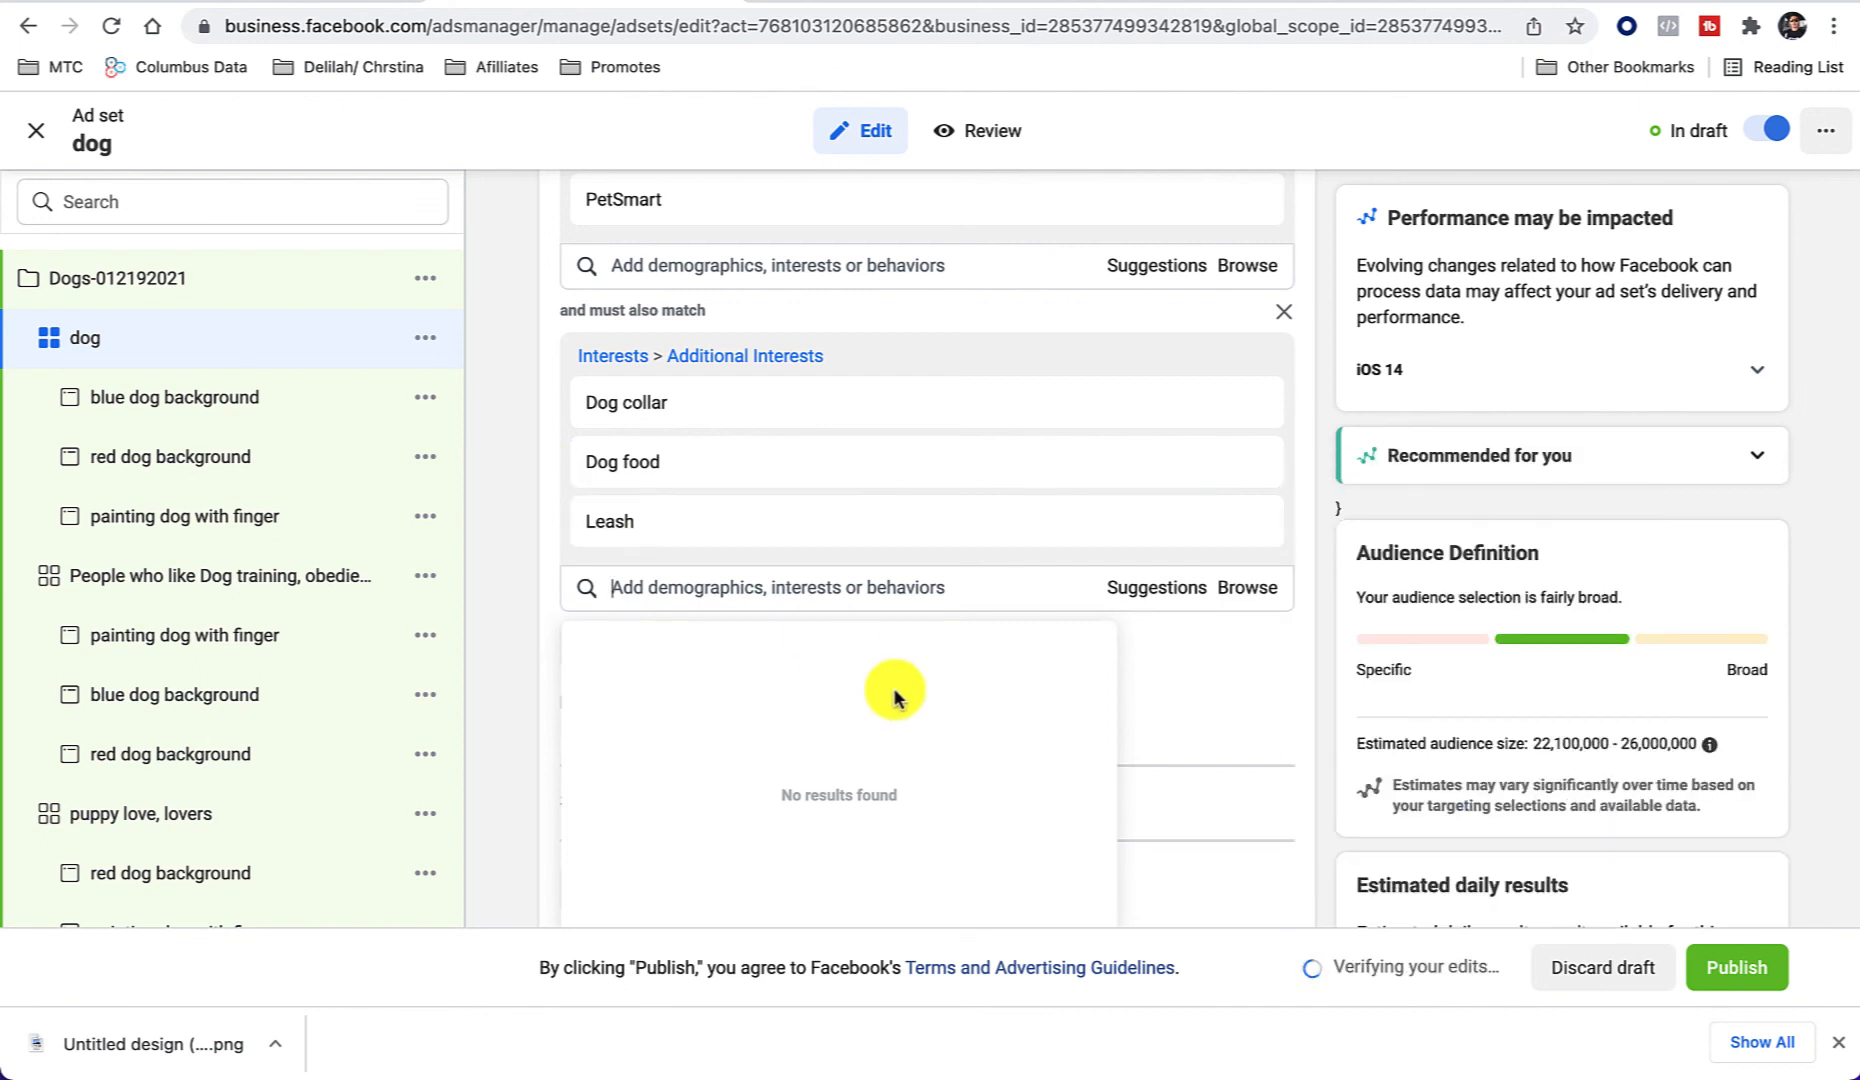
left_click(1310, 597)
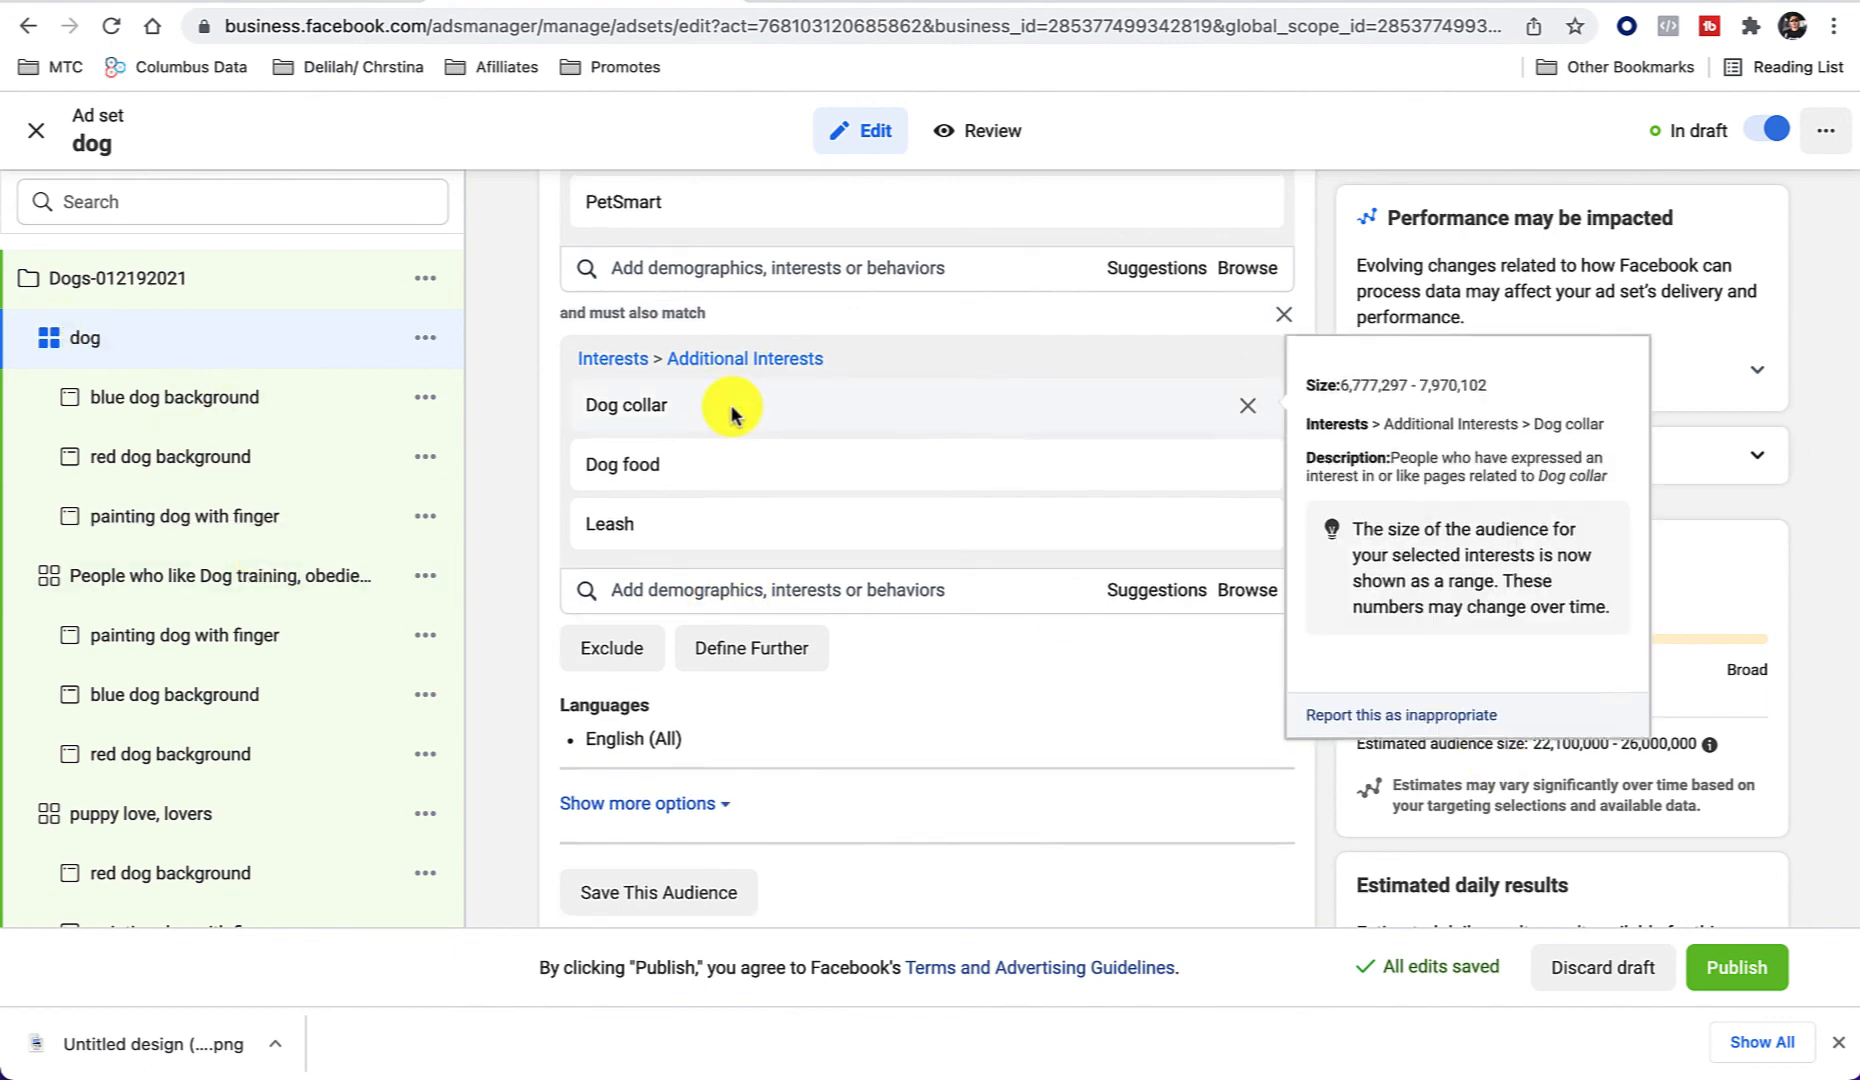
Step: Rename the "dog" ad set as "dog collars, leashes, food, petco, petsmart"
scroll(729, 404, "up", 10)
left_click(687, 258)
type("colla")
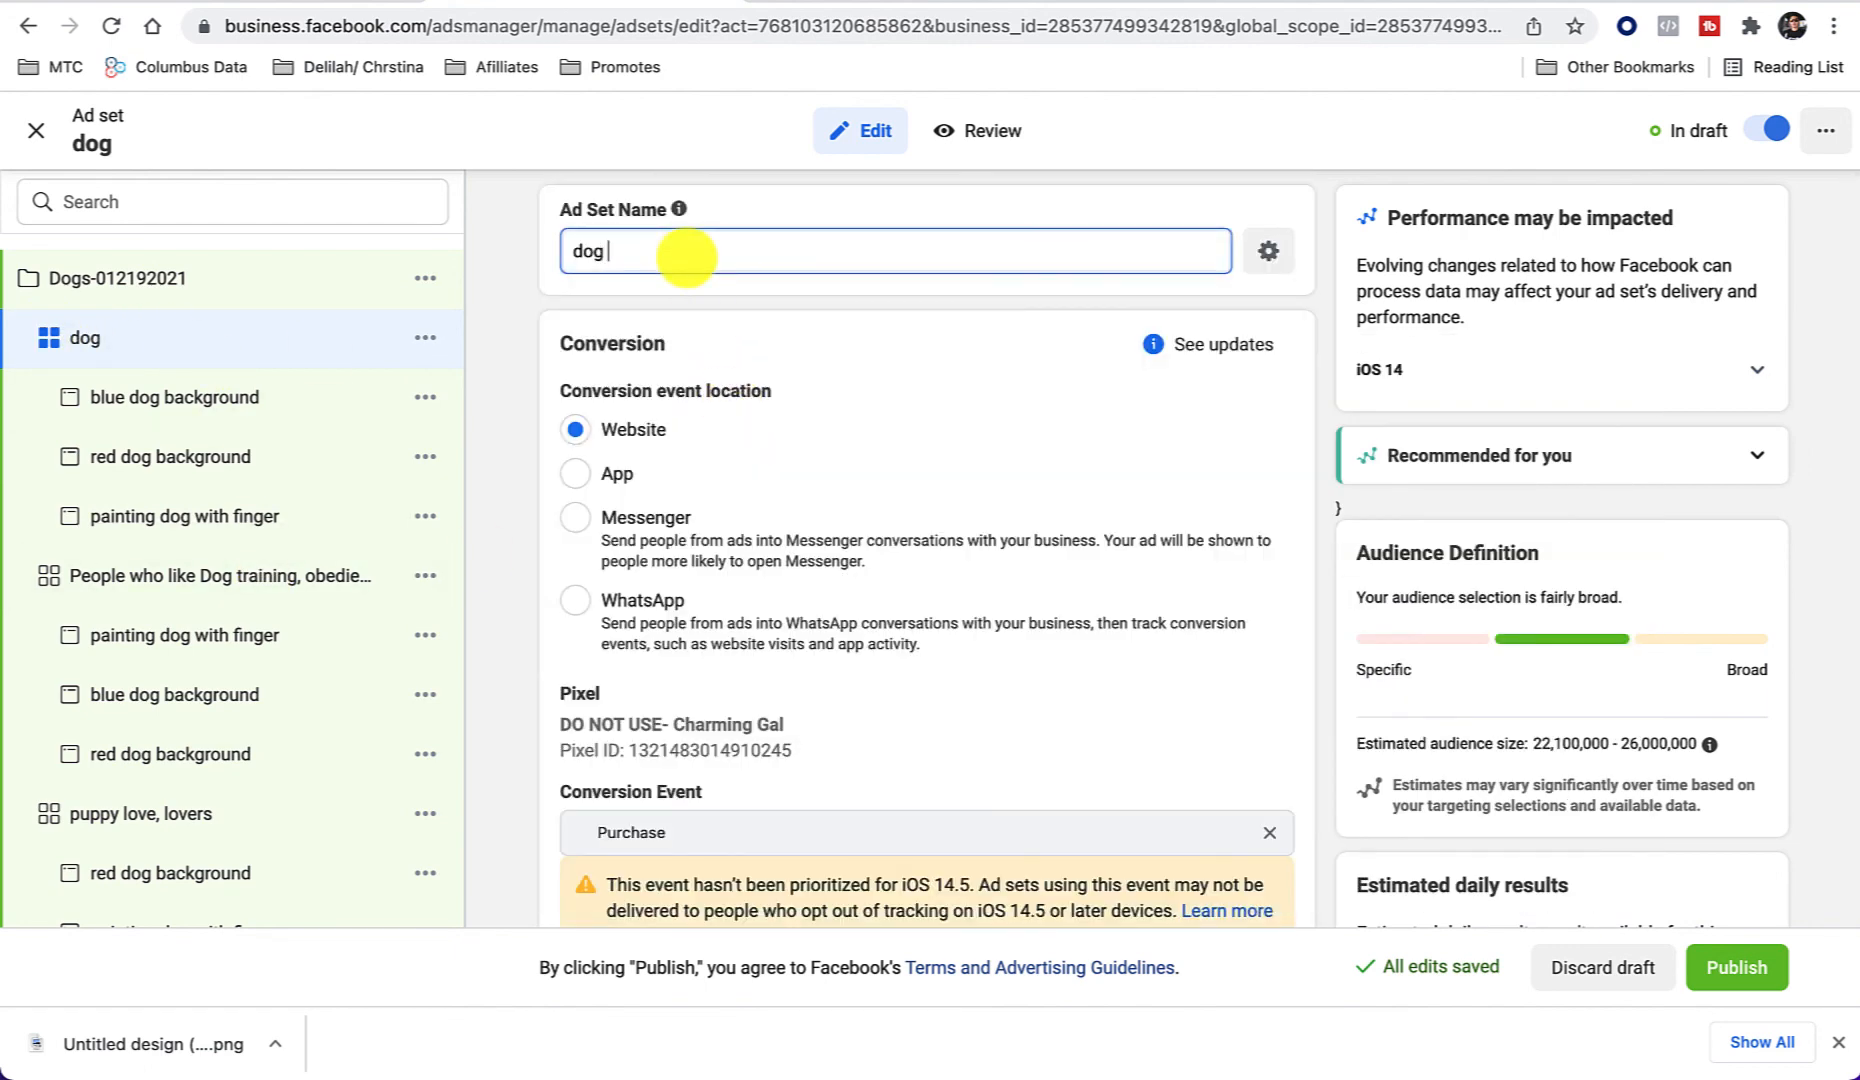
type("rs, leashes, food, petc")
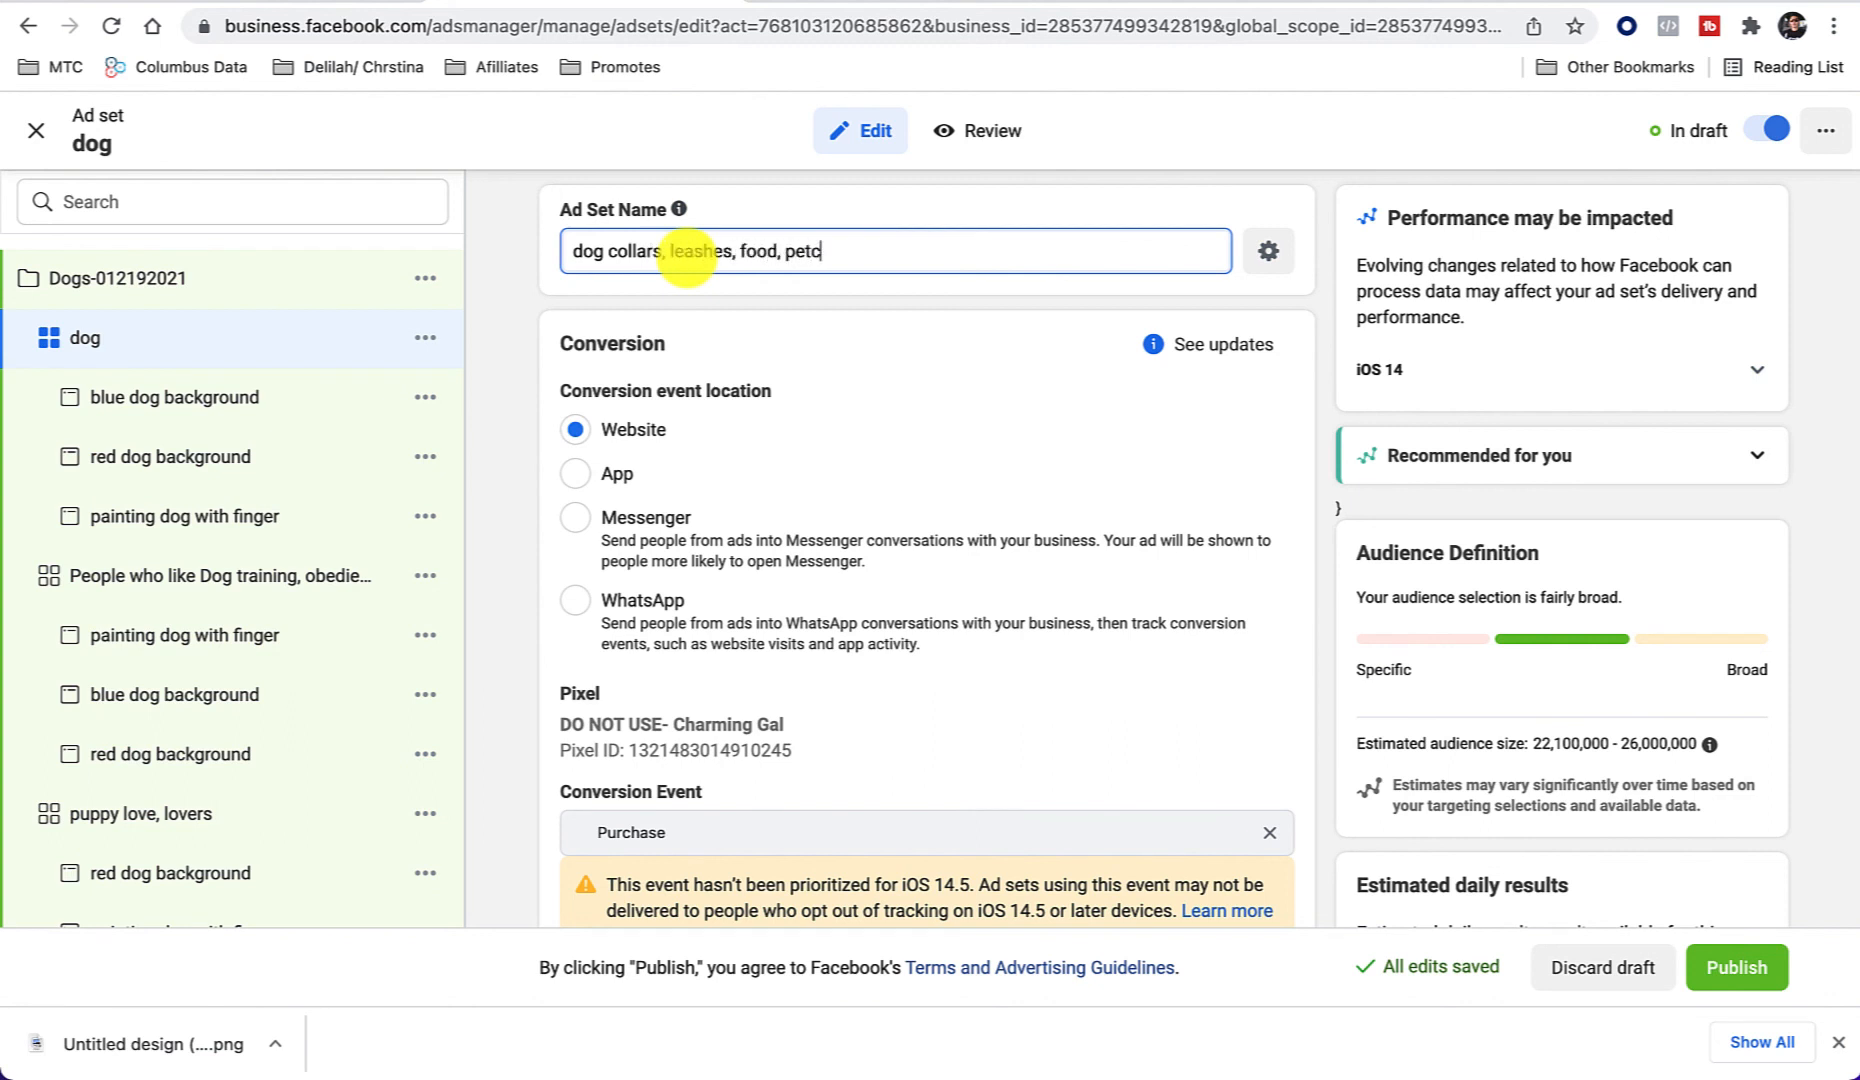
type("o, petsmart")
left_click(512, 272)
Step: Review the renamed ad set's settings, the campaign's structure and the preview of its "red dog background" ad
scroll(722, 527, "down", 3)
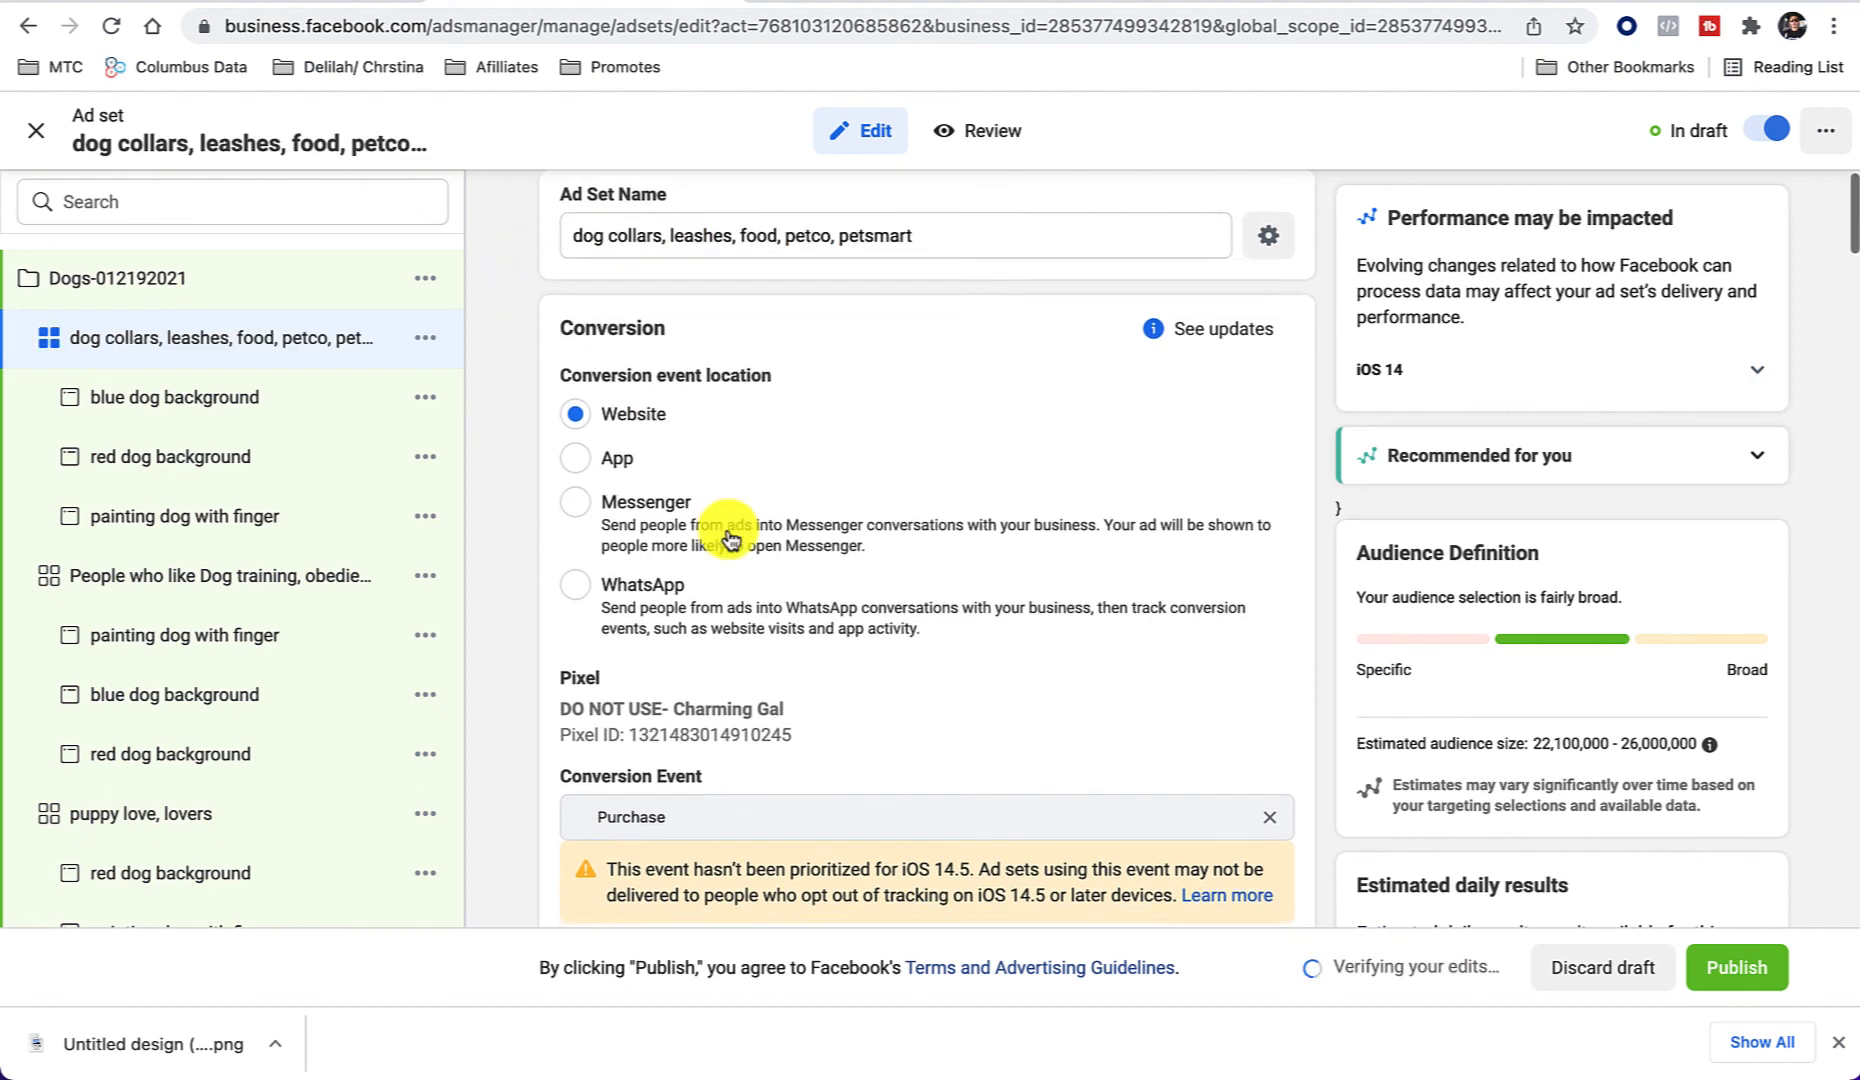
scroll(728, 537, "down", 10)
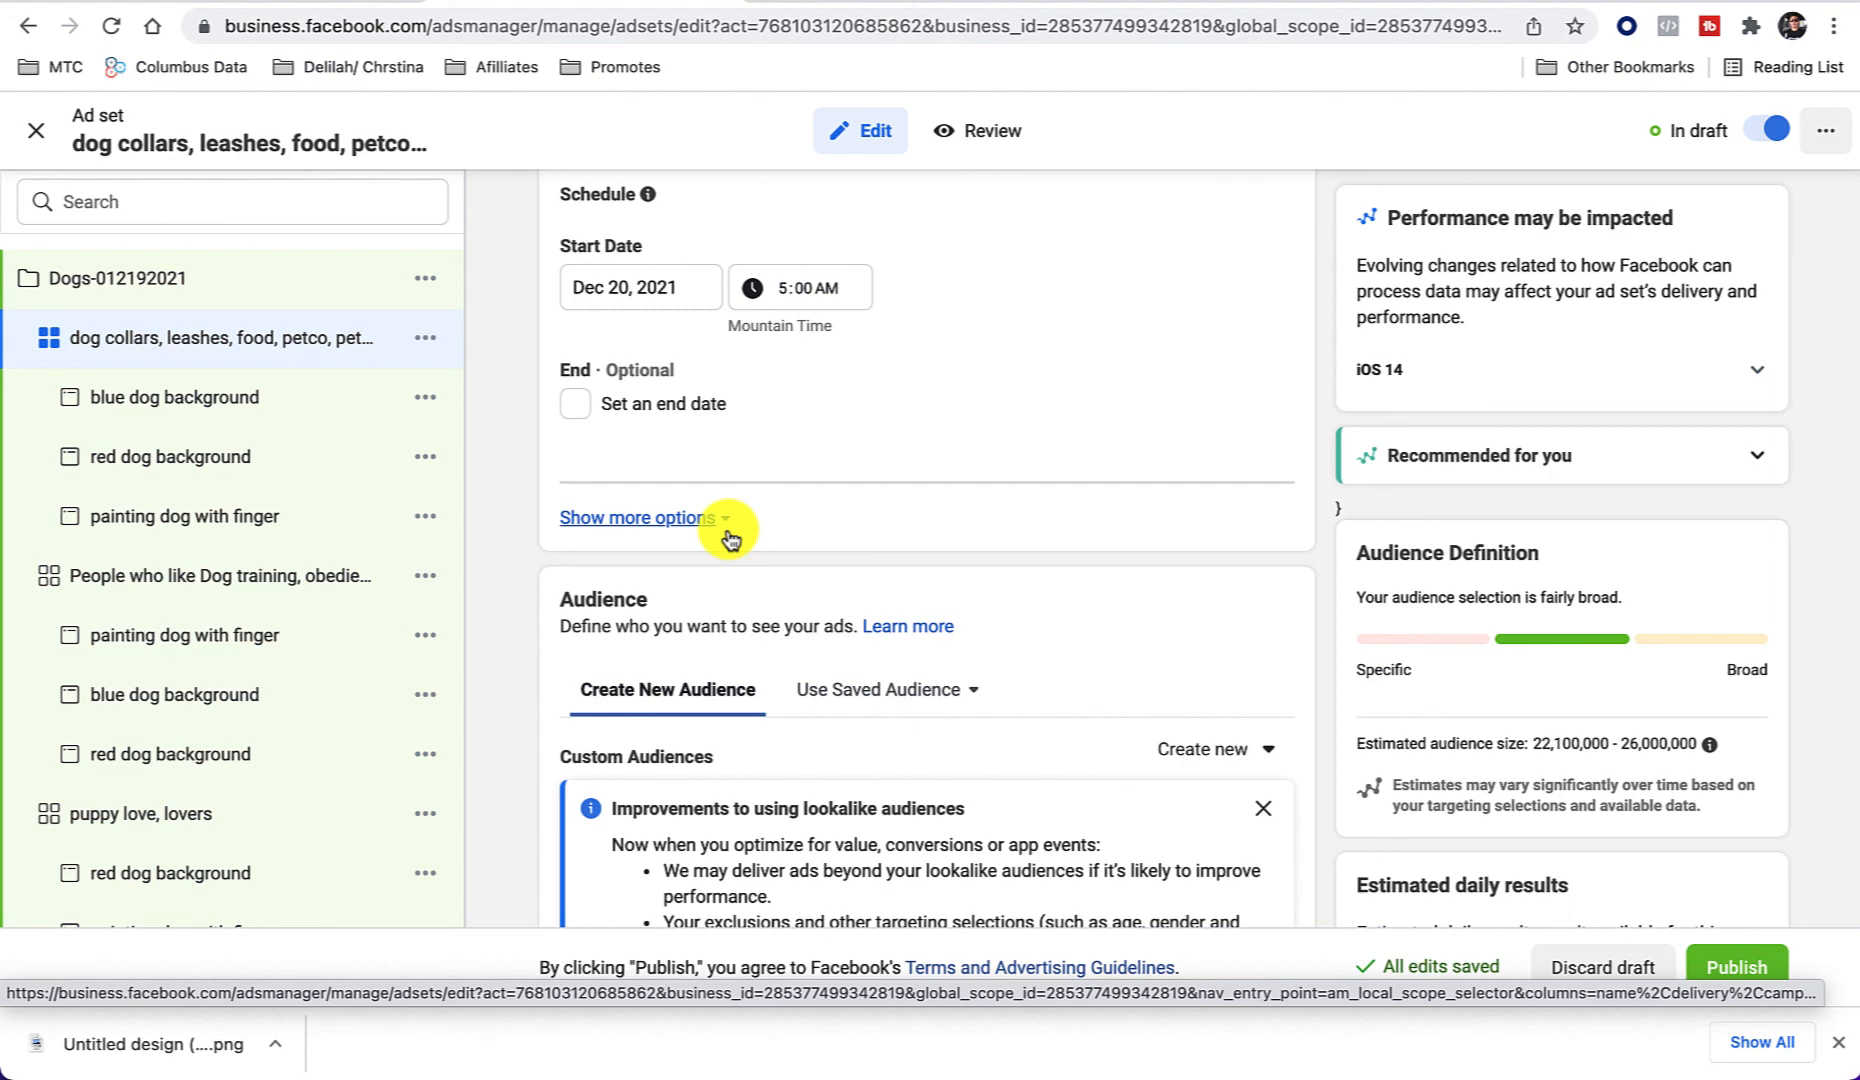
scroll(250, 480, "down", 1)
scroll(252, 490, "up", 1)
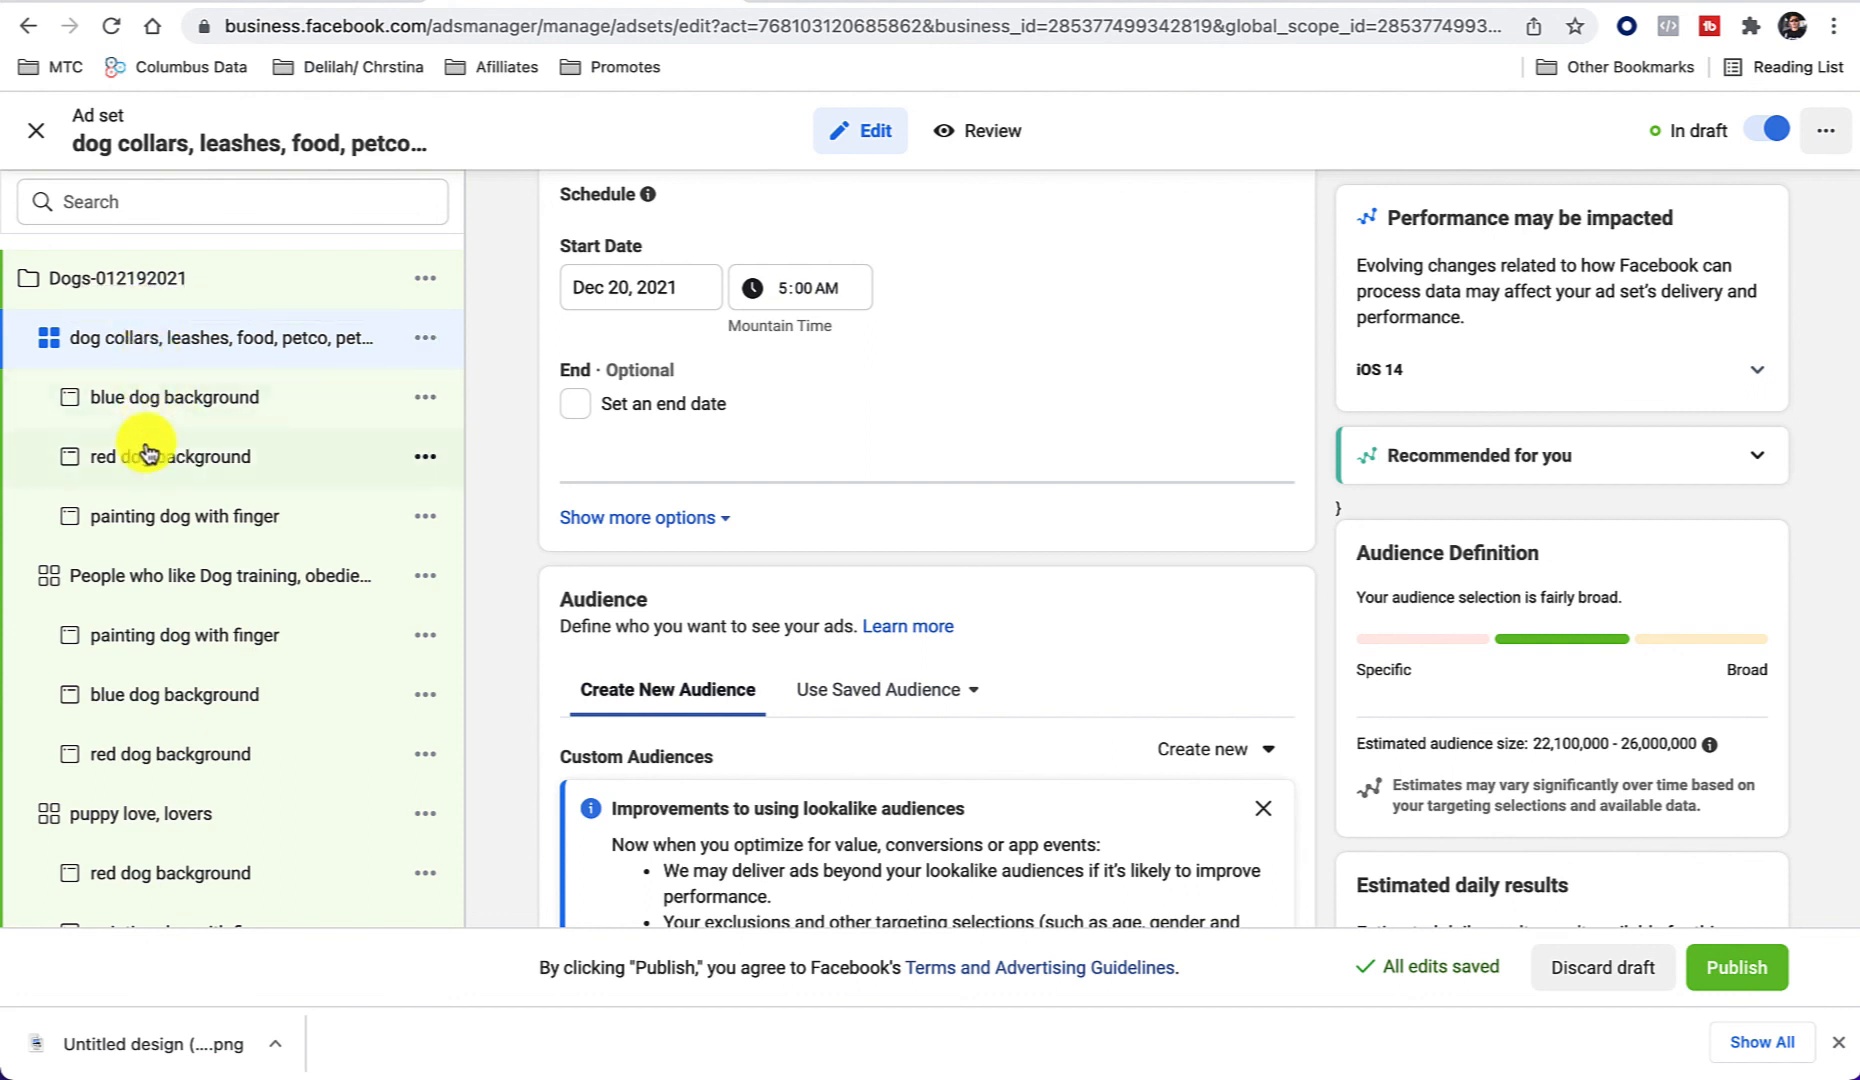
scroll(148, 500, "down", 2)
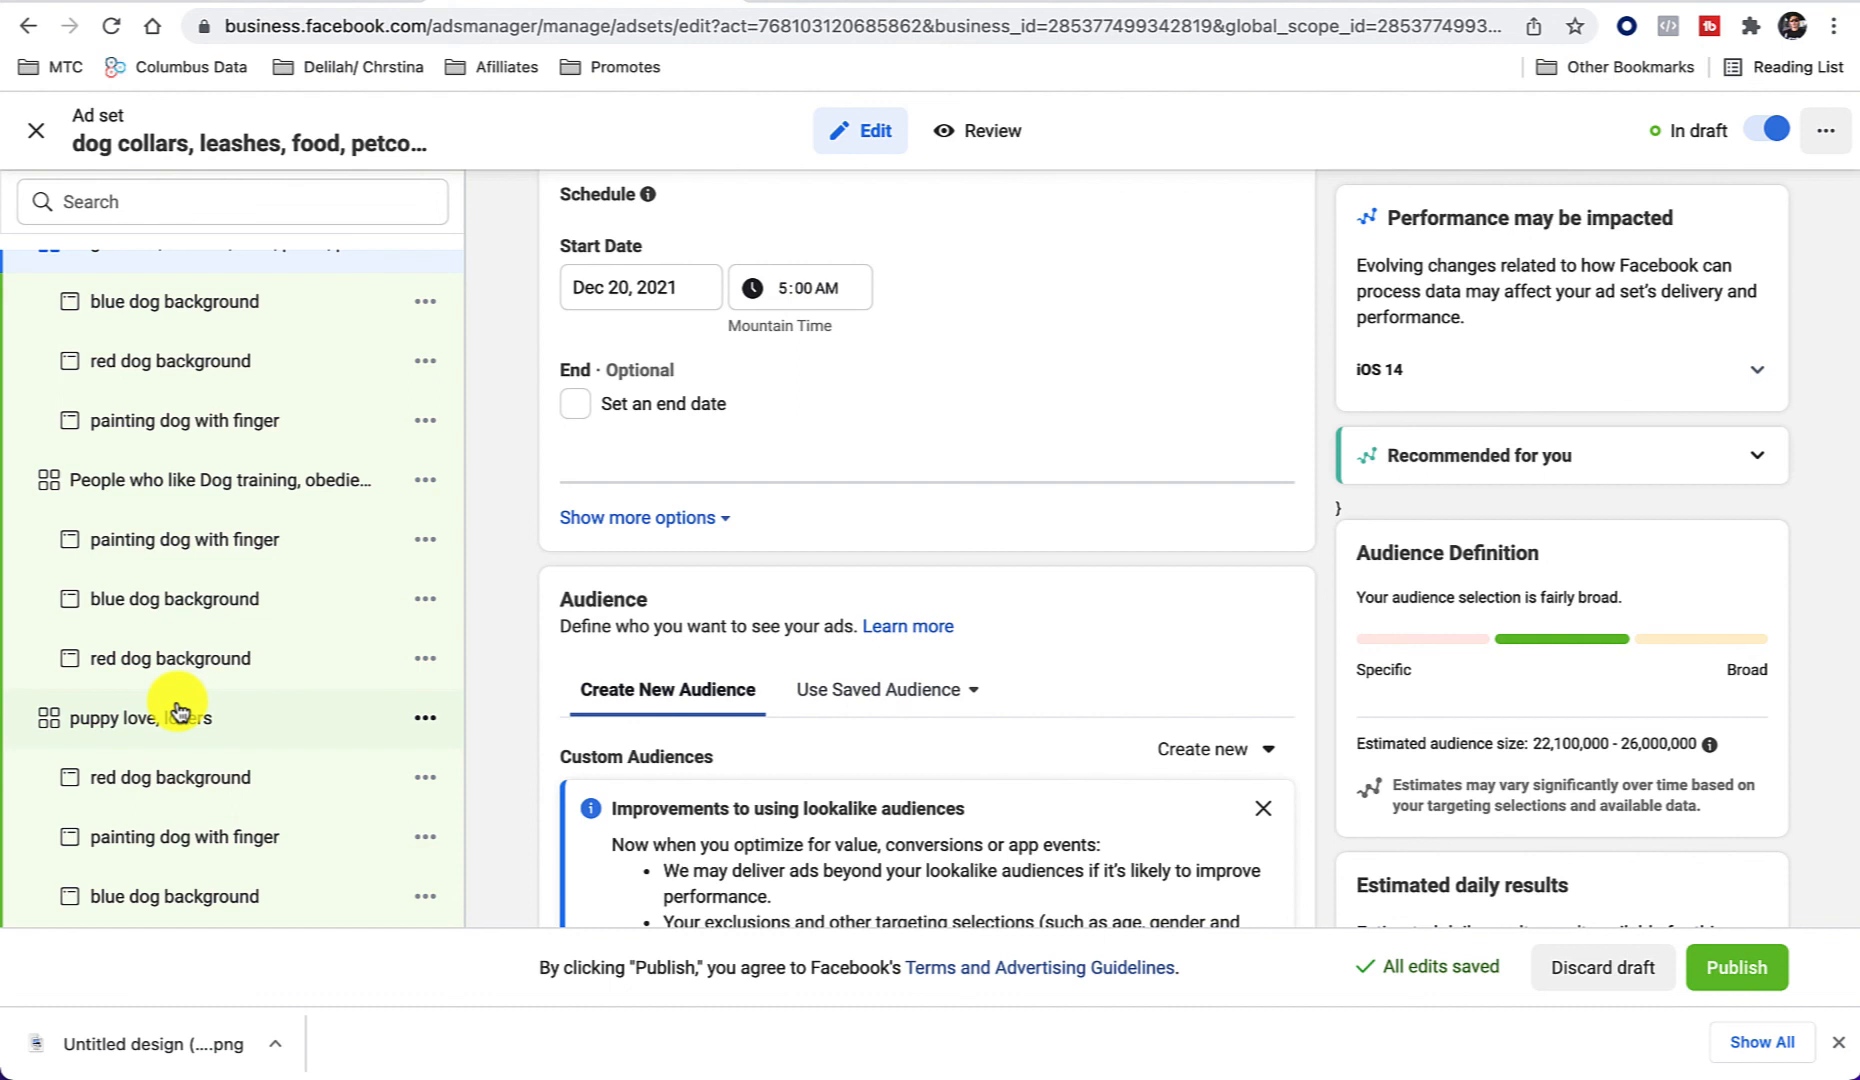
scroll(165, 628, "up", 2)
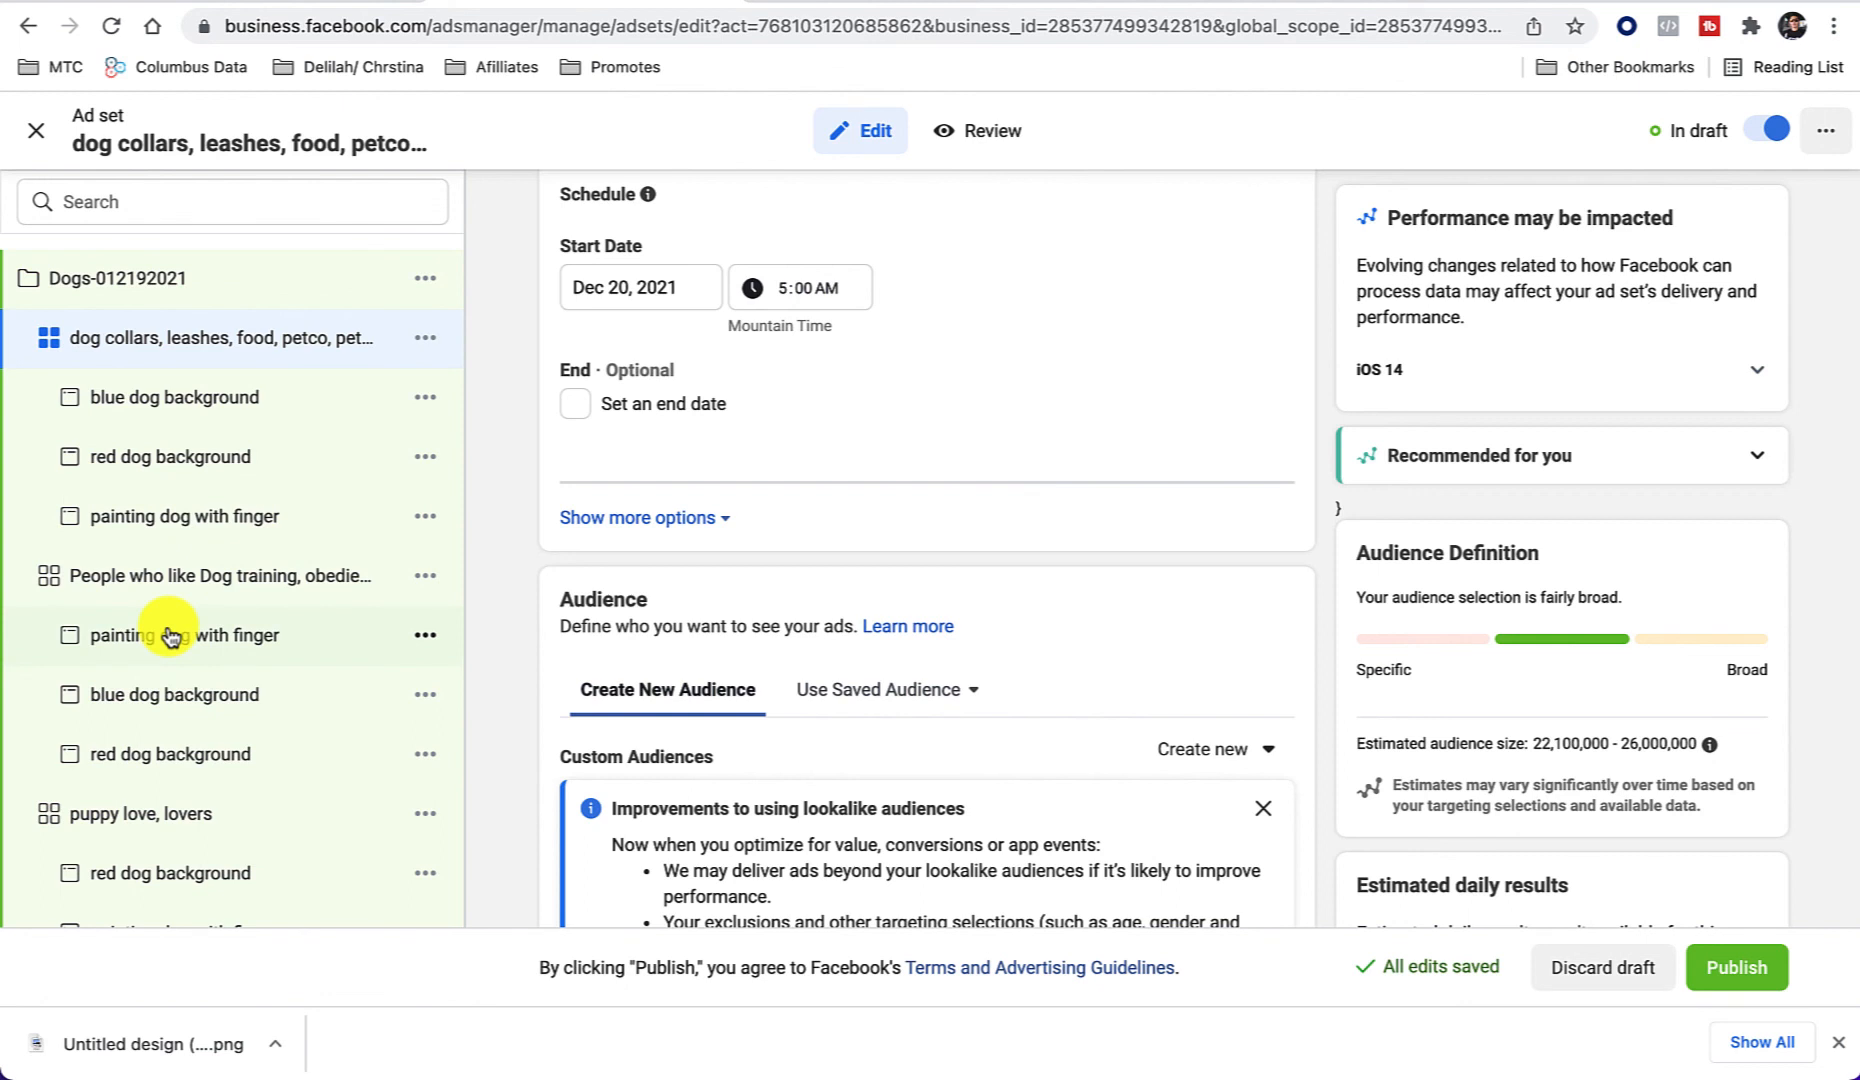
left_click(168, 457)
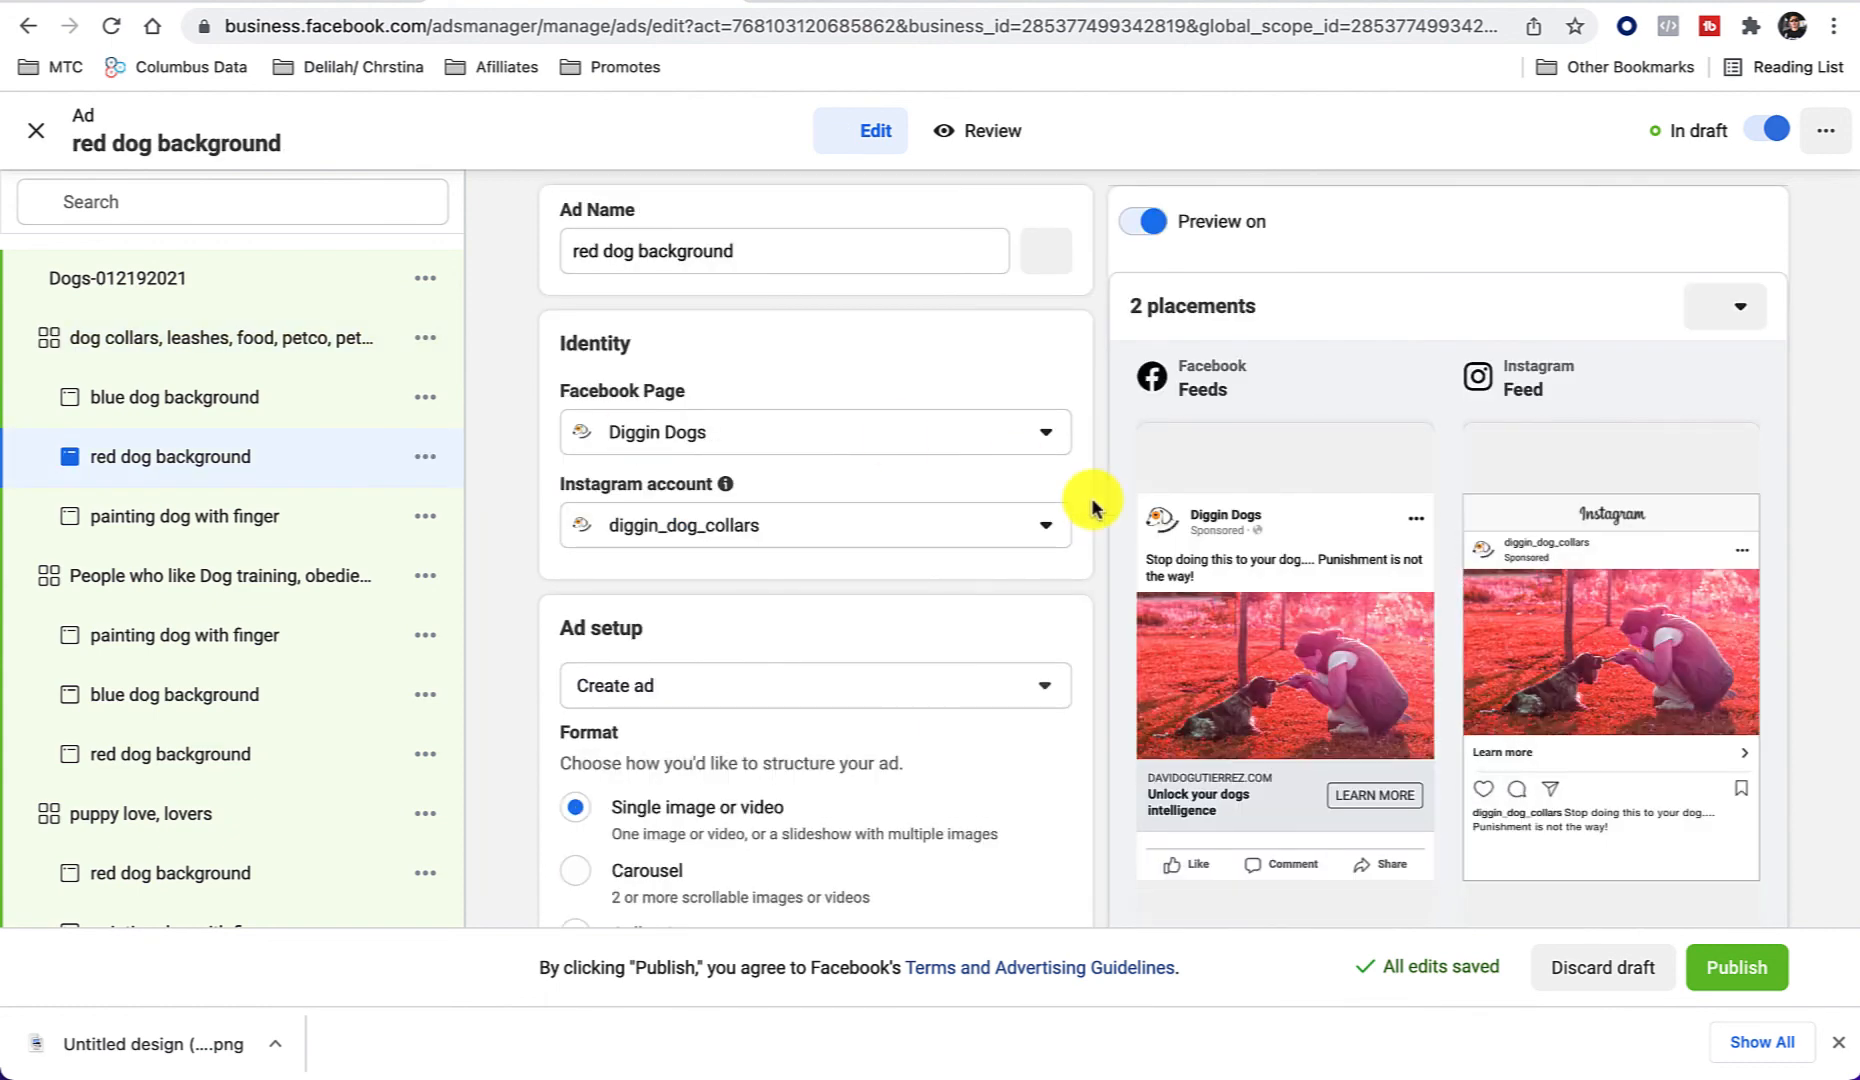
mouse_move(1169, 557)
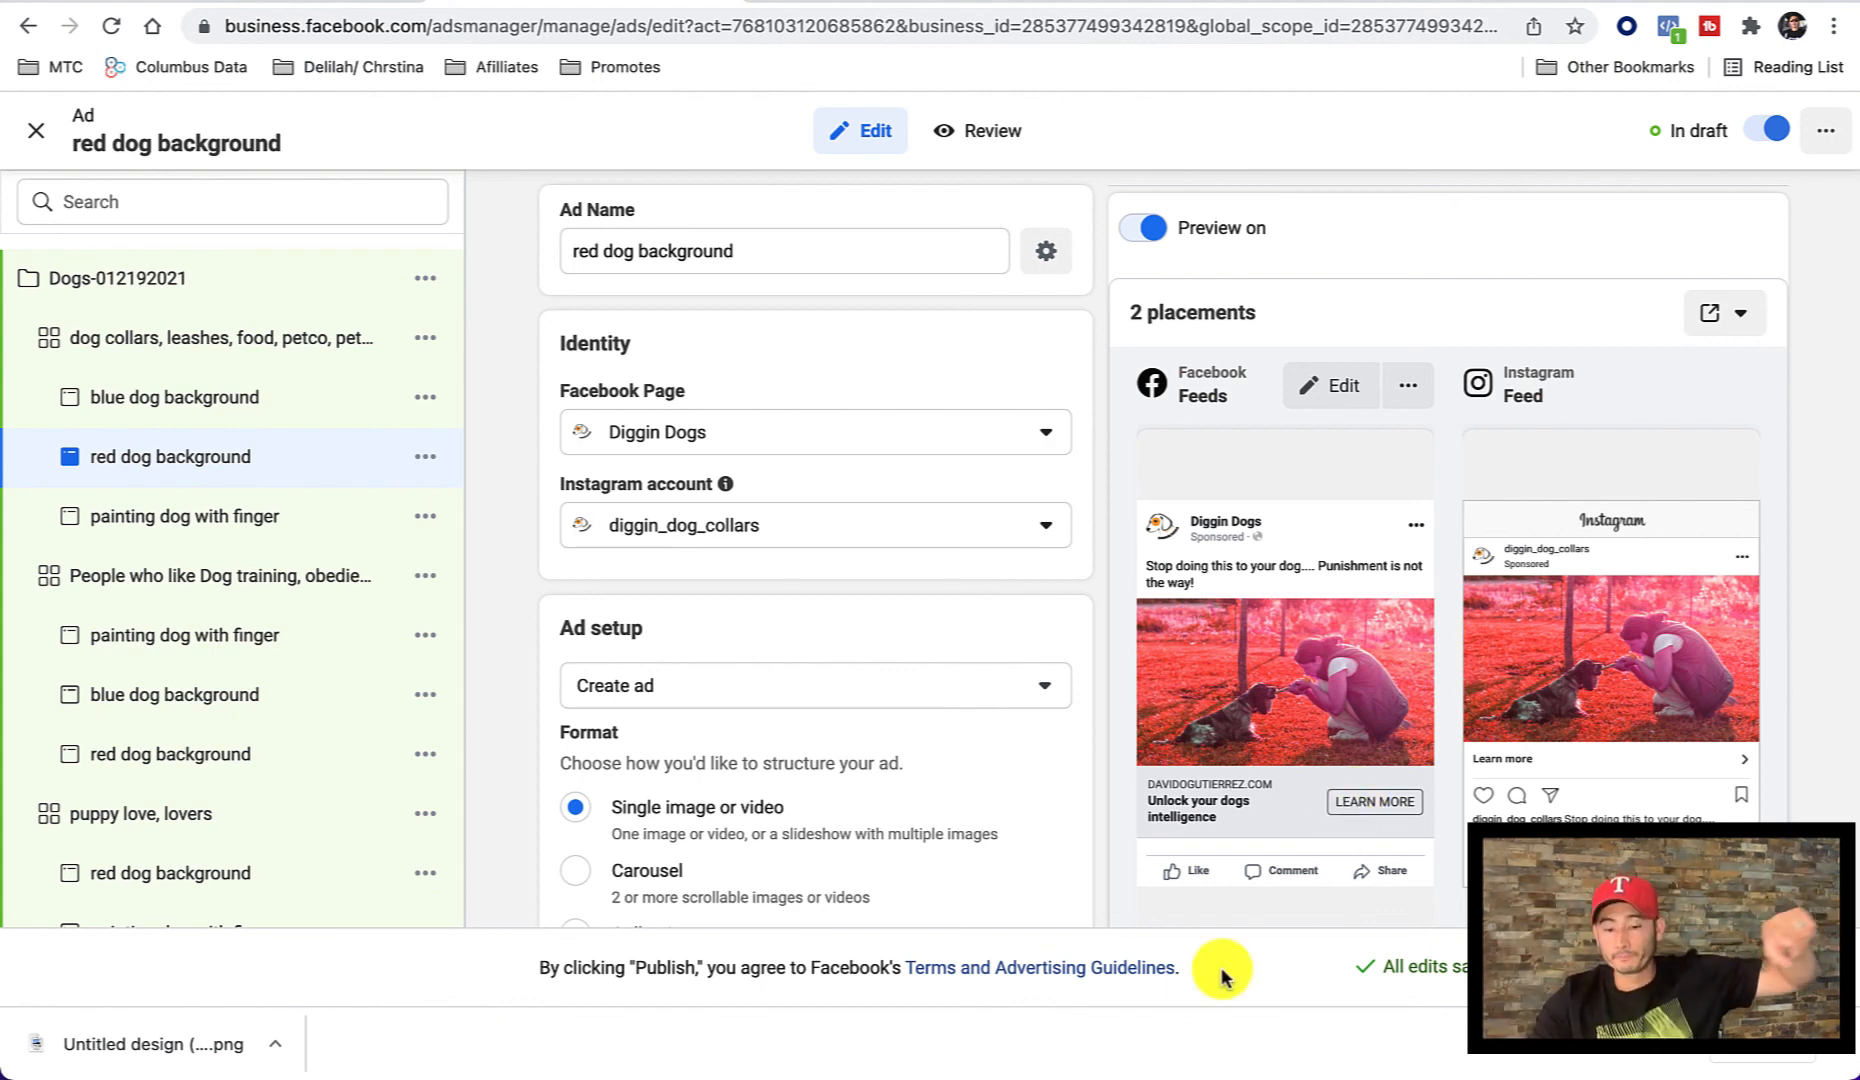
Step: Examine the dog training ad set with its "painting dog with finger" ad, and the "red dog background" ad under "puppy love, lovers"
scroll(324, 664, "down", 2)
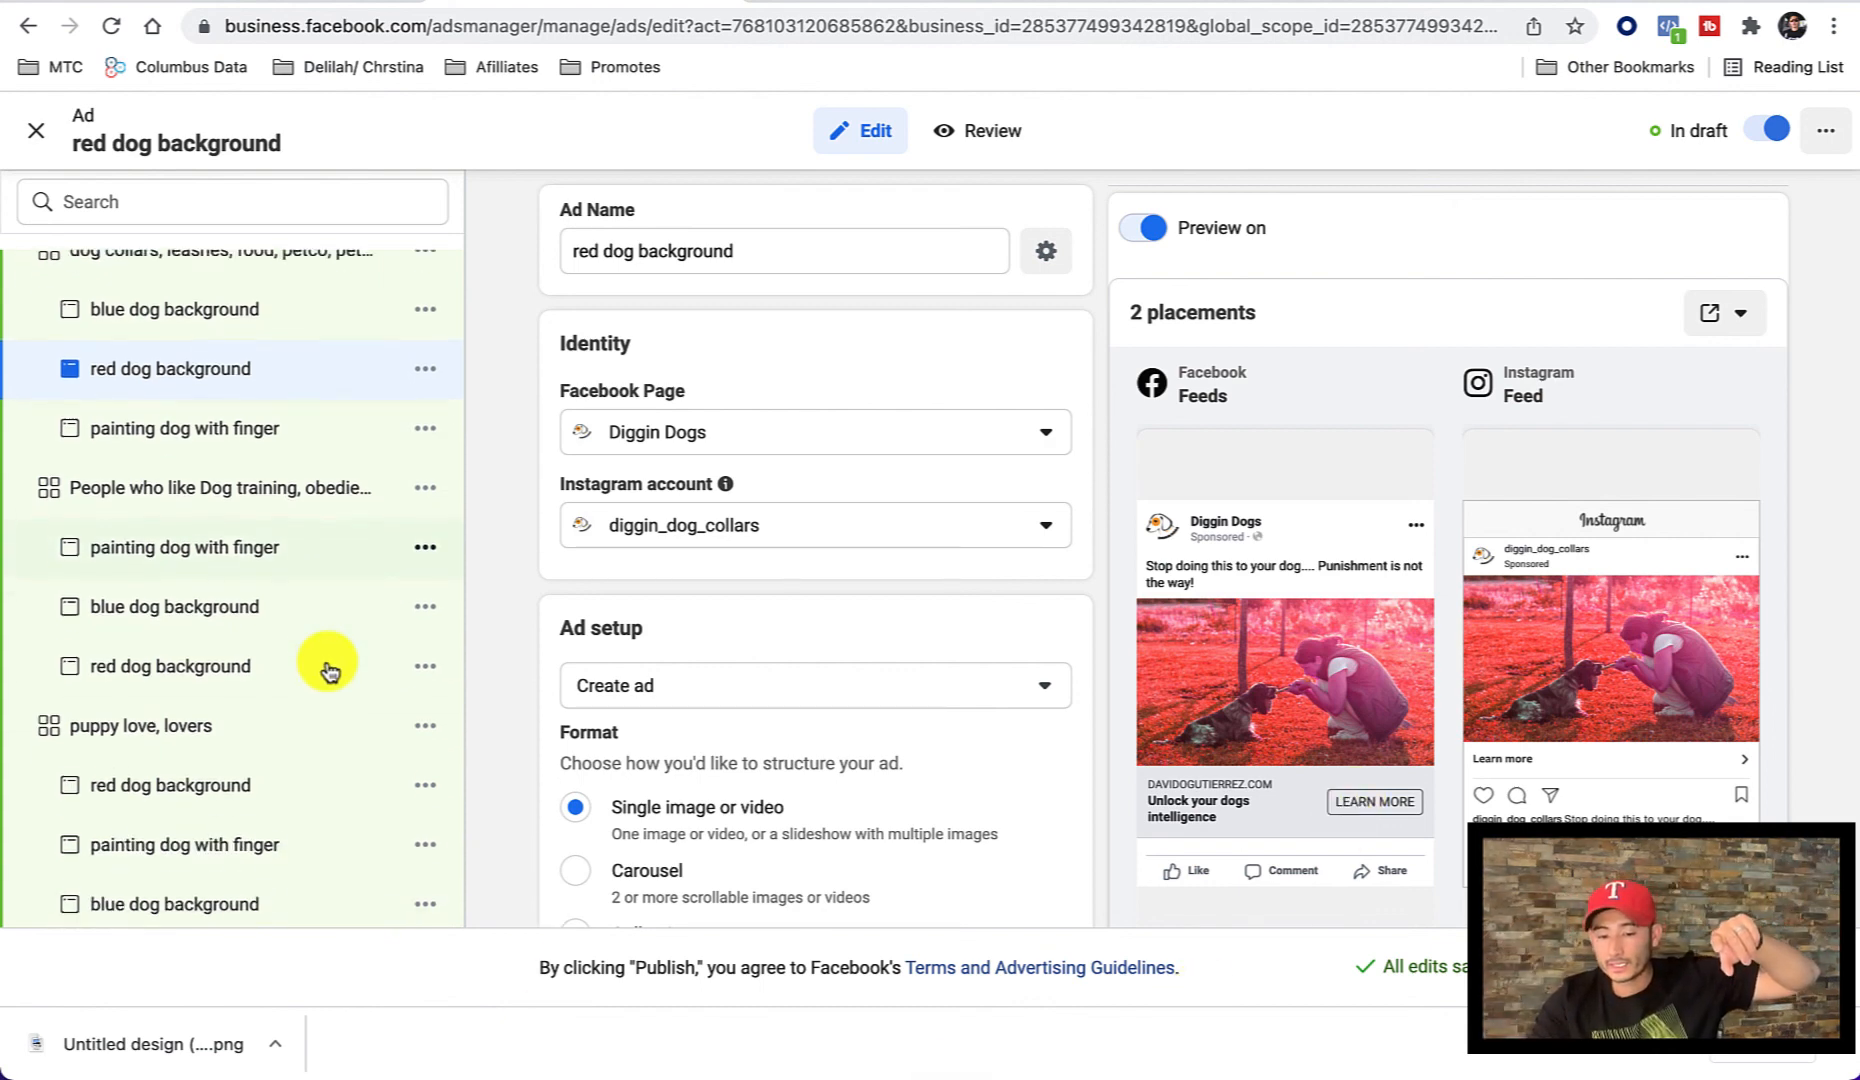
left_click(313, 500)
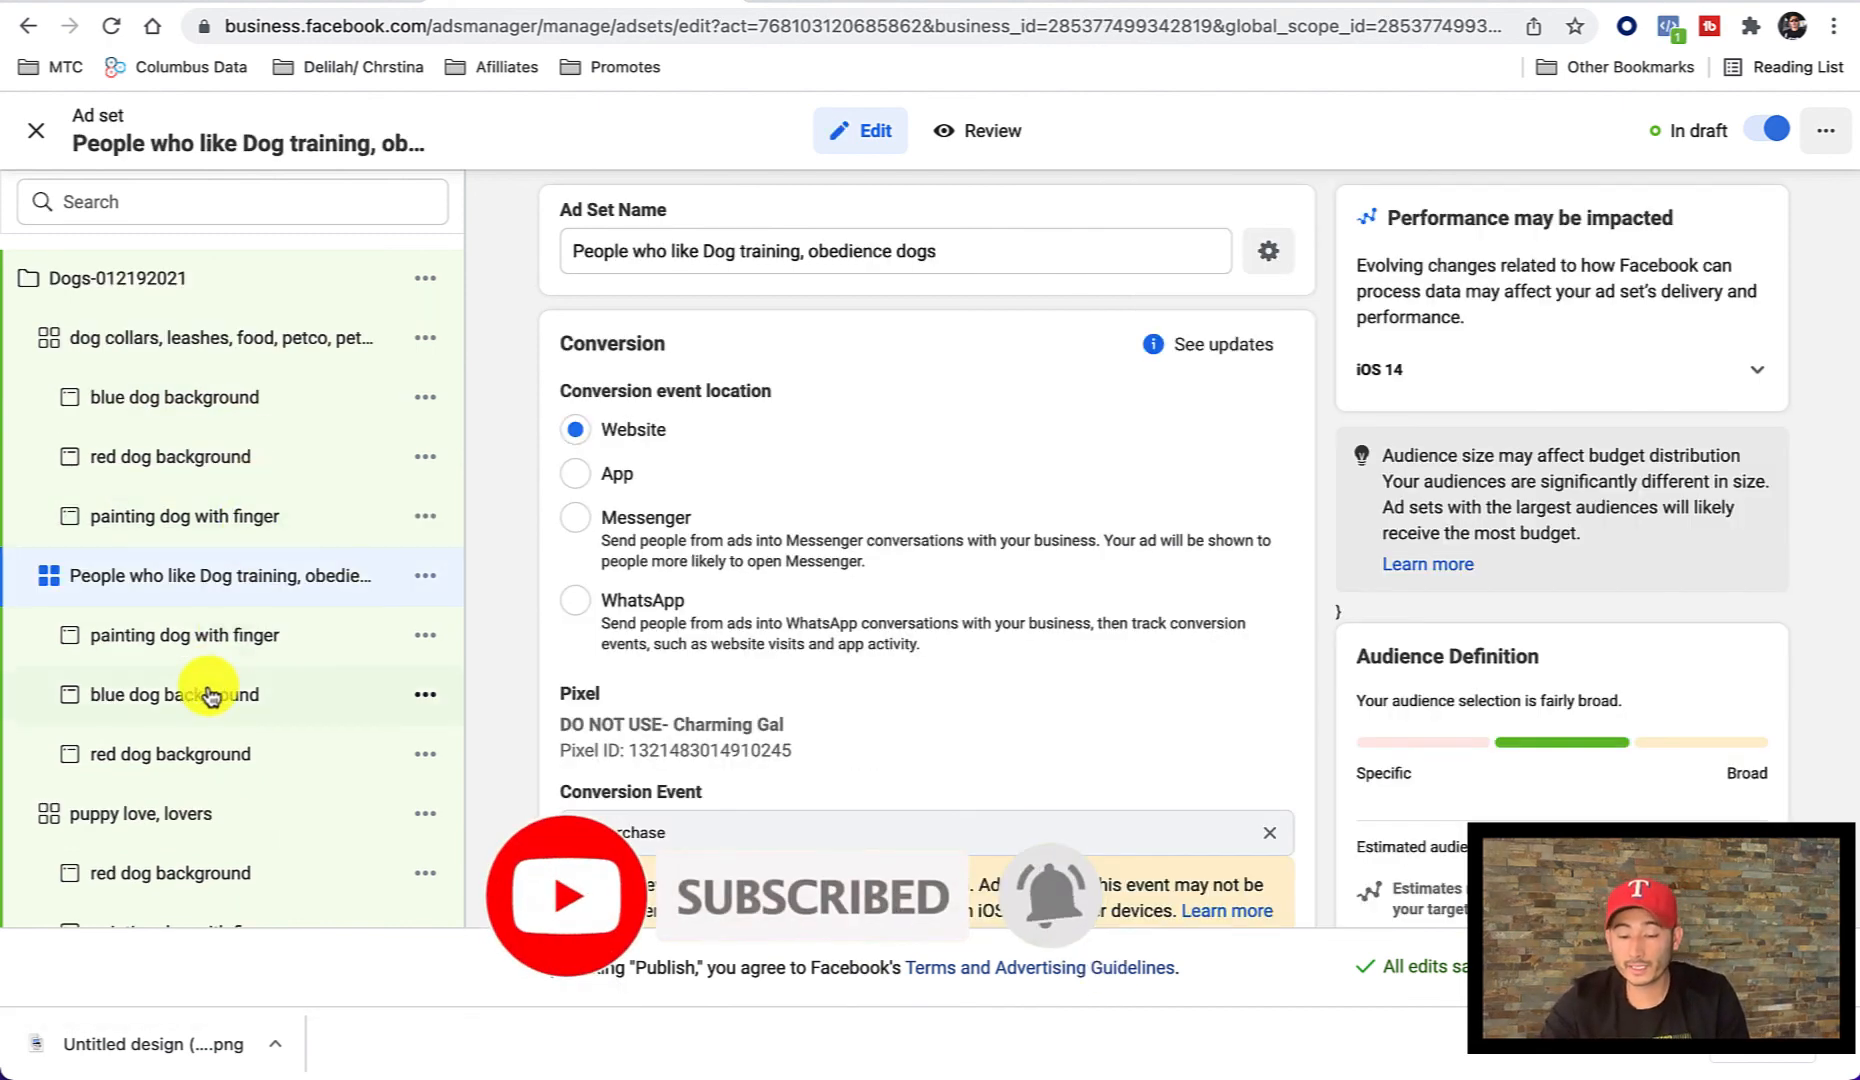
left_click(216, 632)
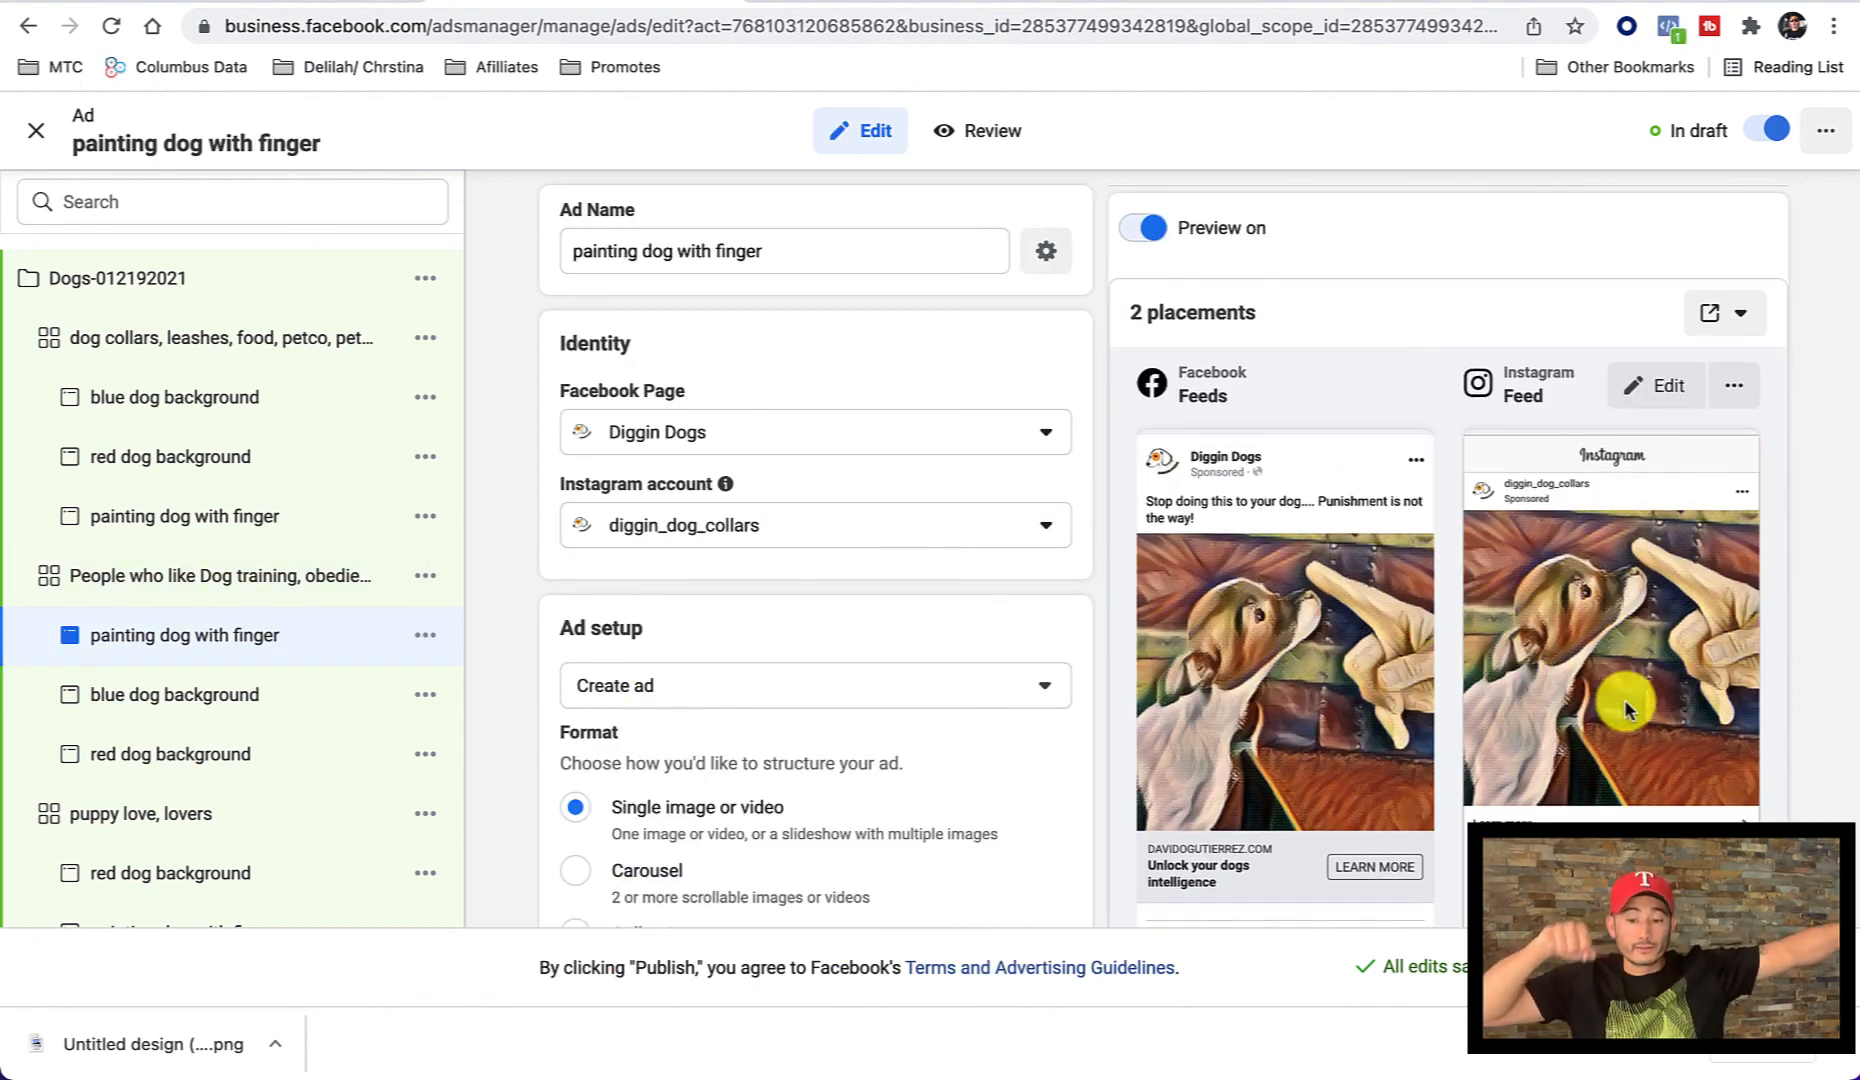
scroll(486, 698, "down", 3)
scroll(300, 708, "down", 1)
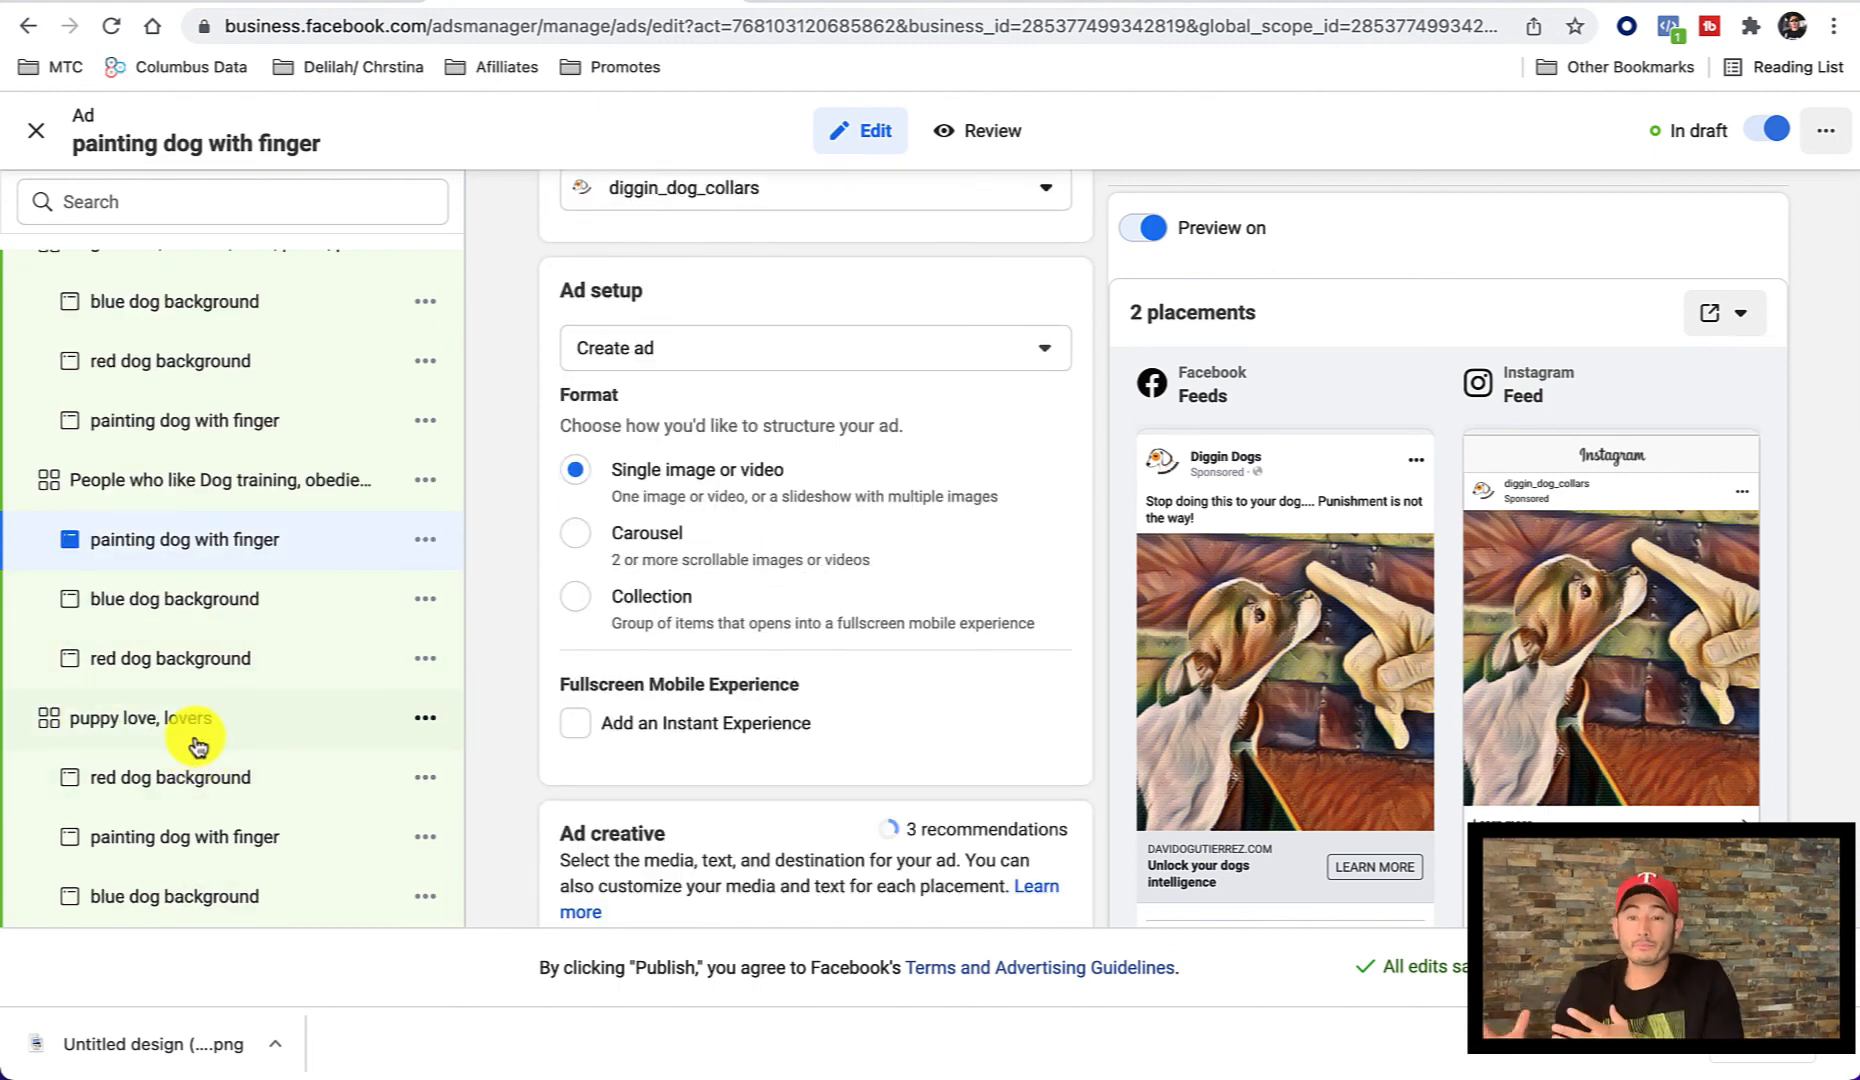
left_click(213, 791)
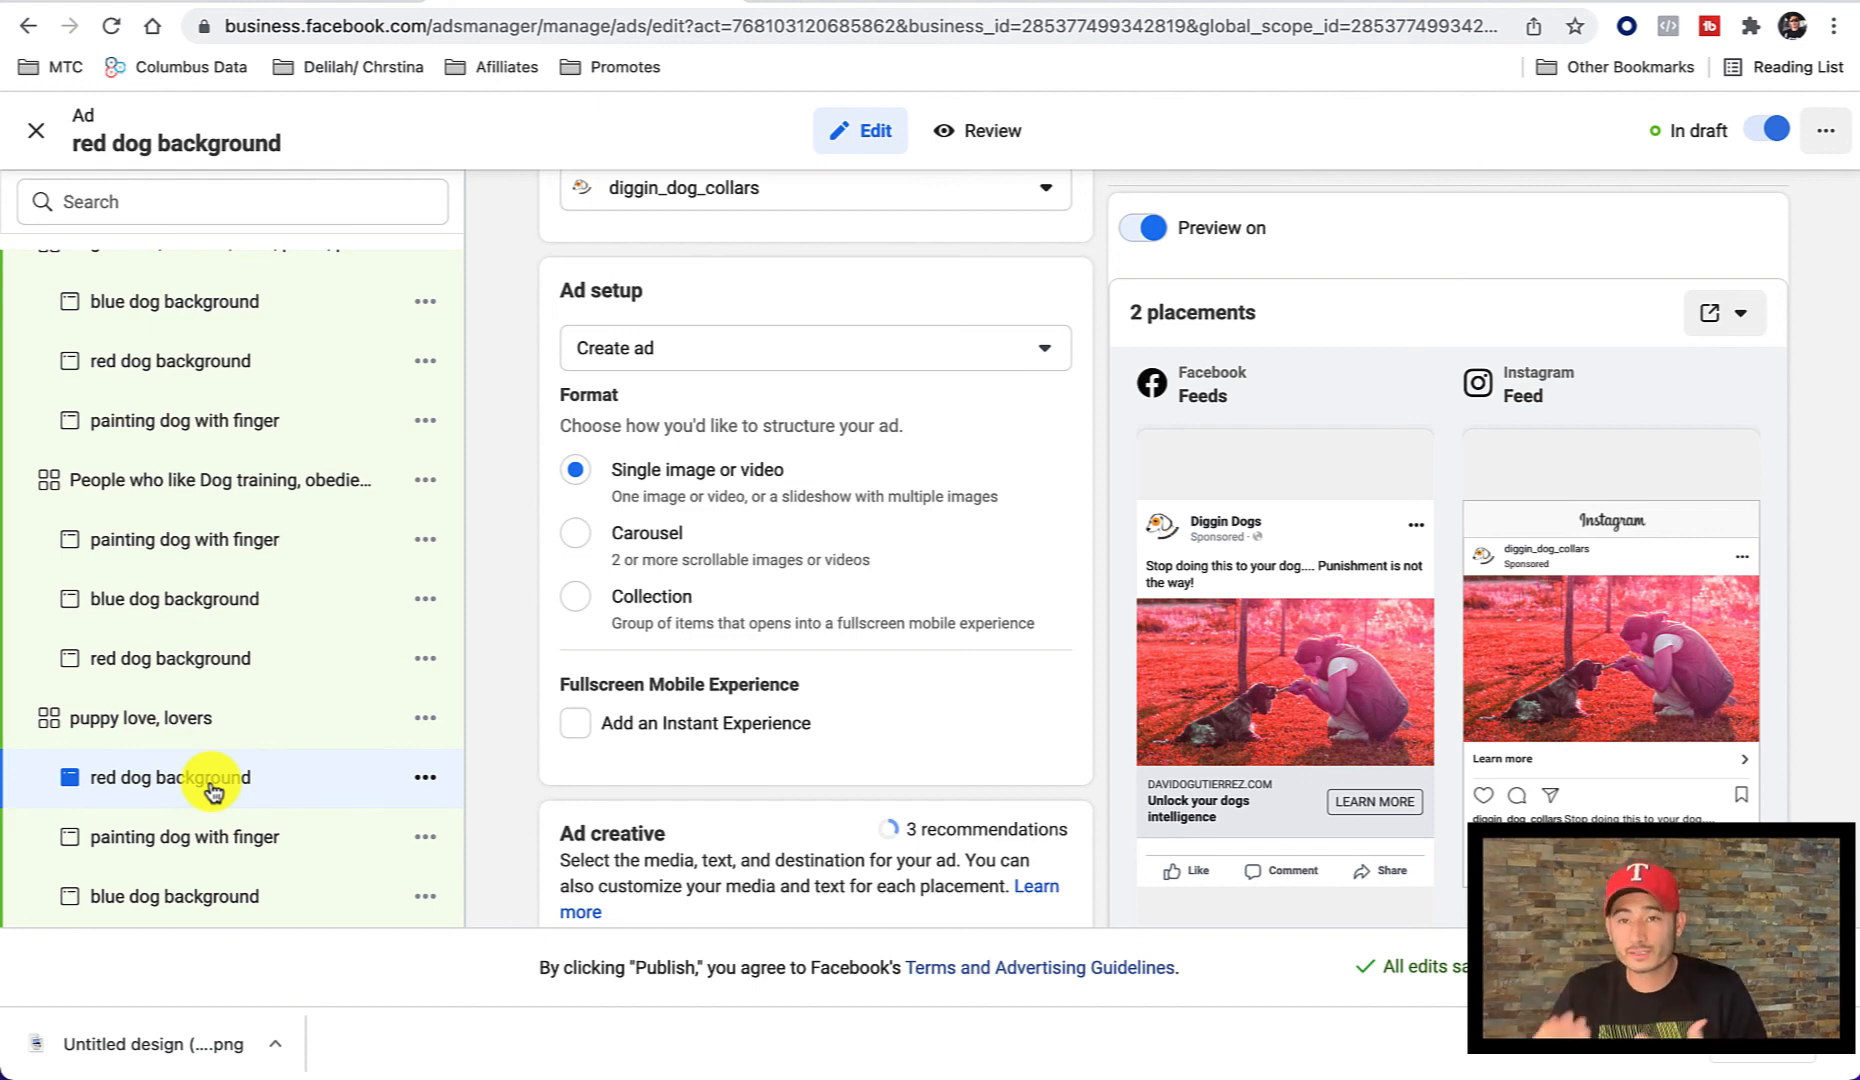
scroll(488, 487, "up", 3)
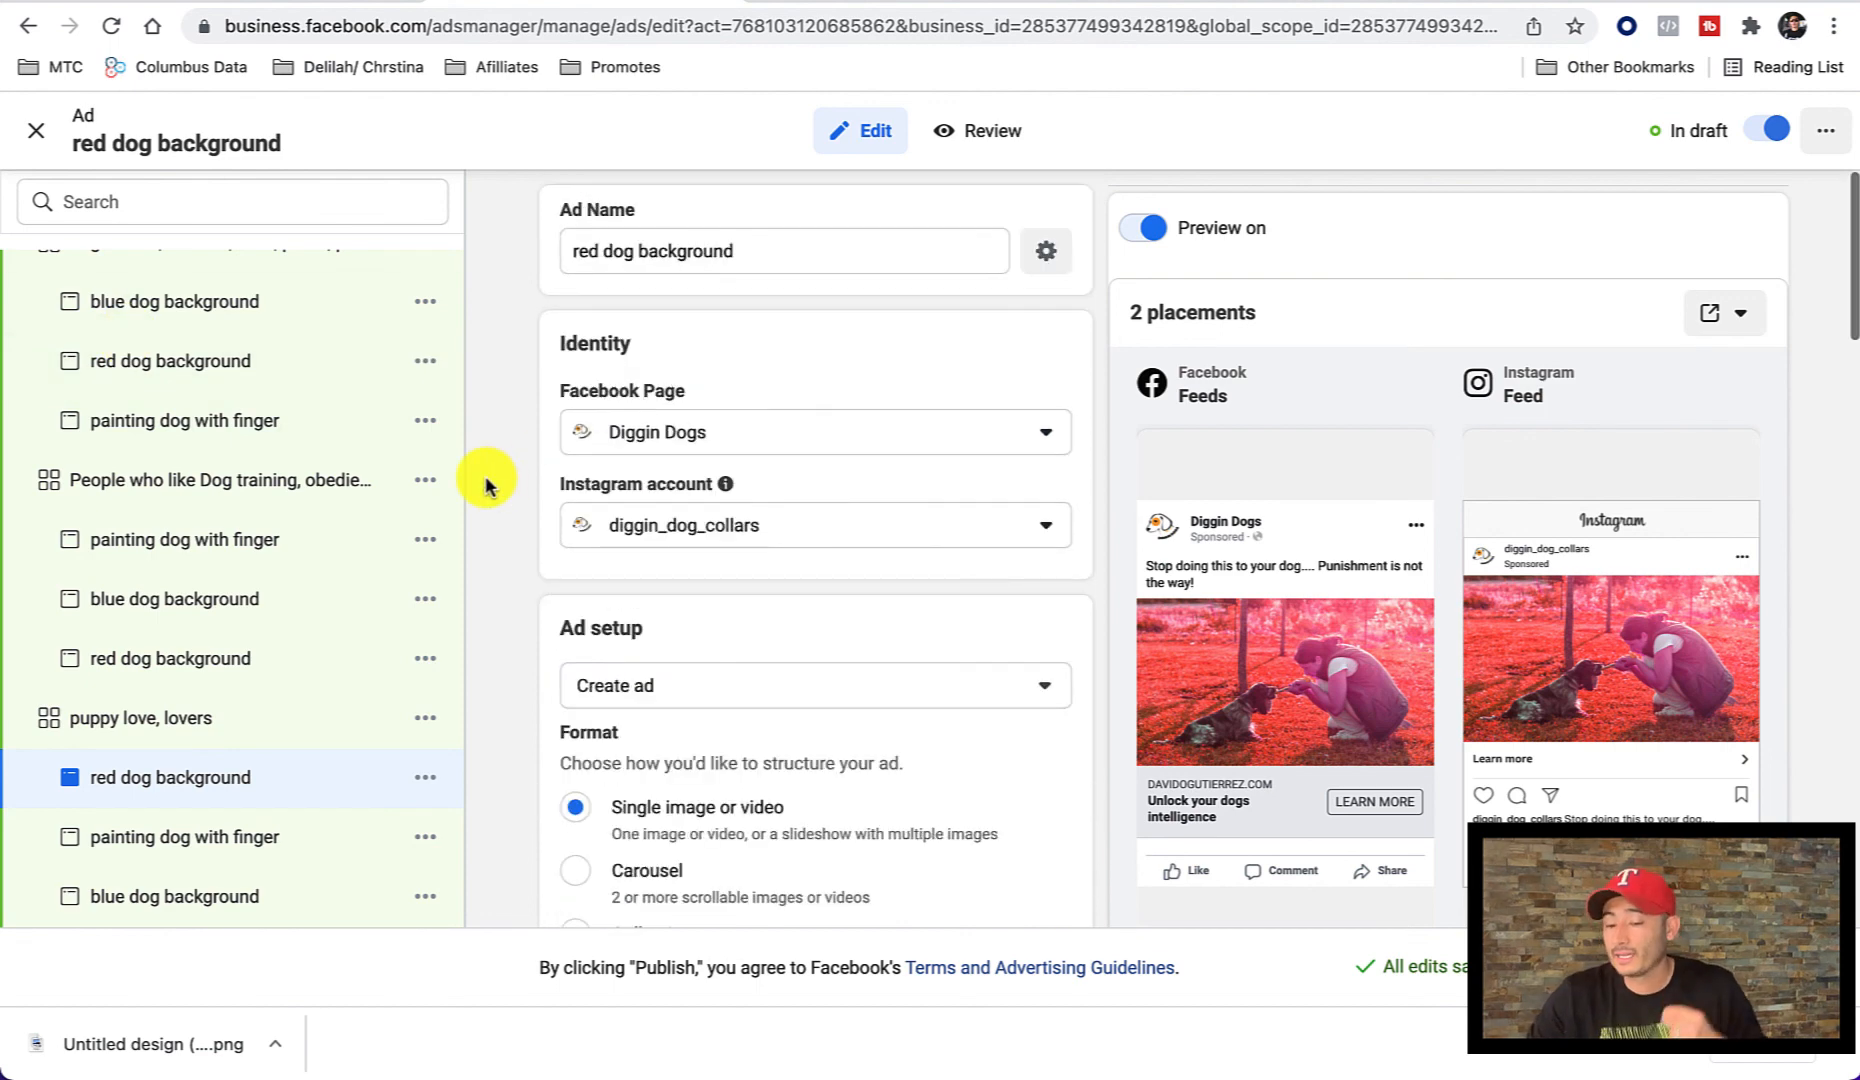
scroll(221, 489, "up", 2)
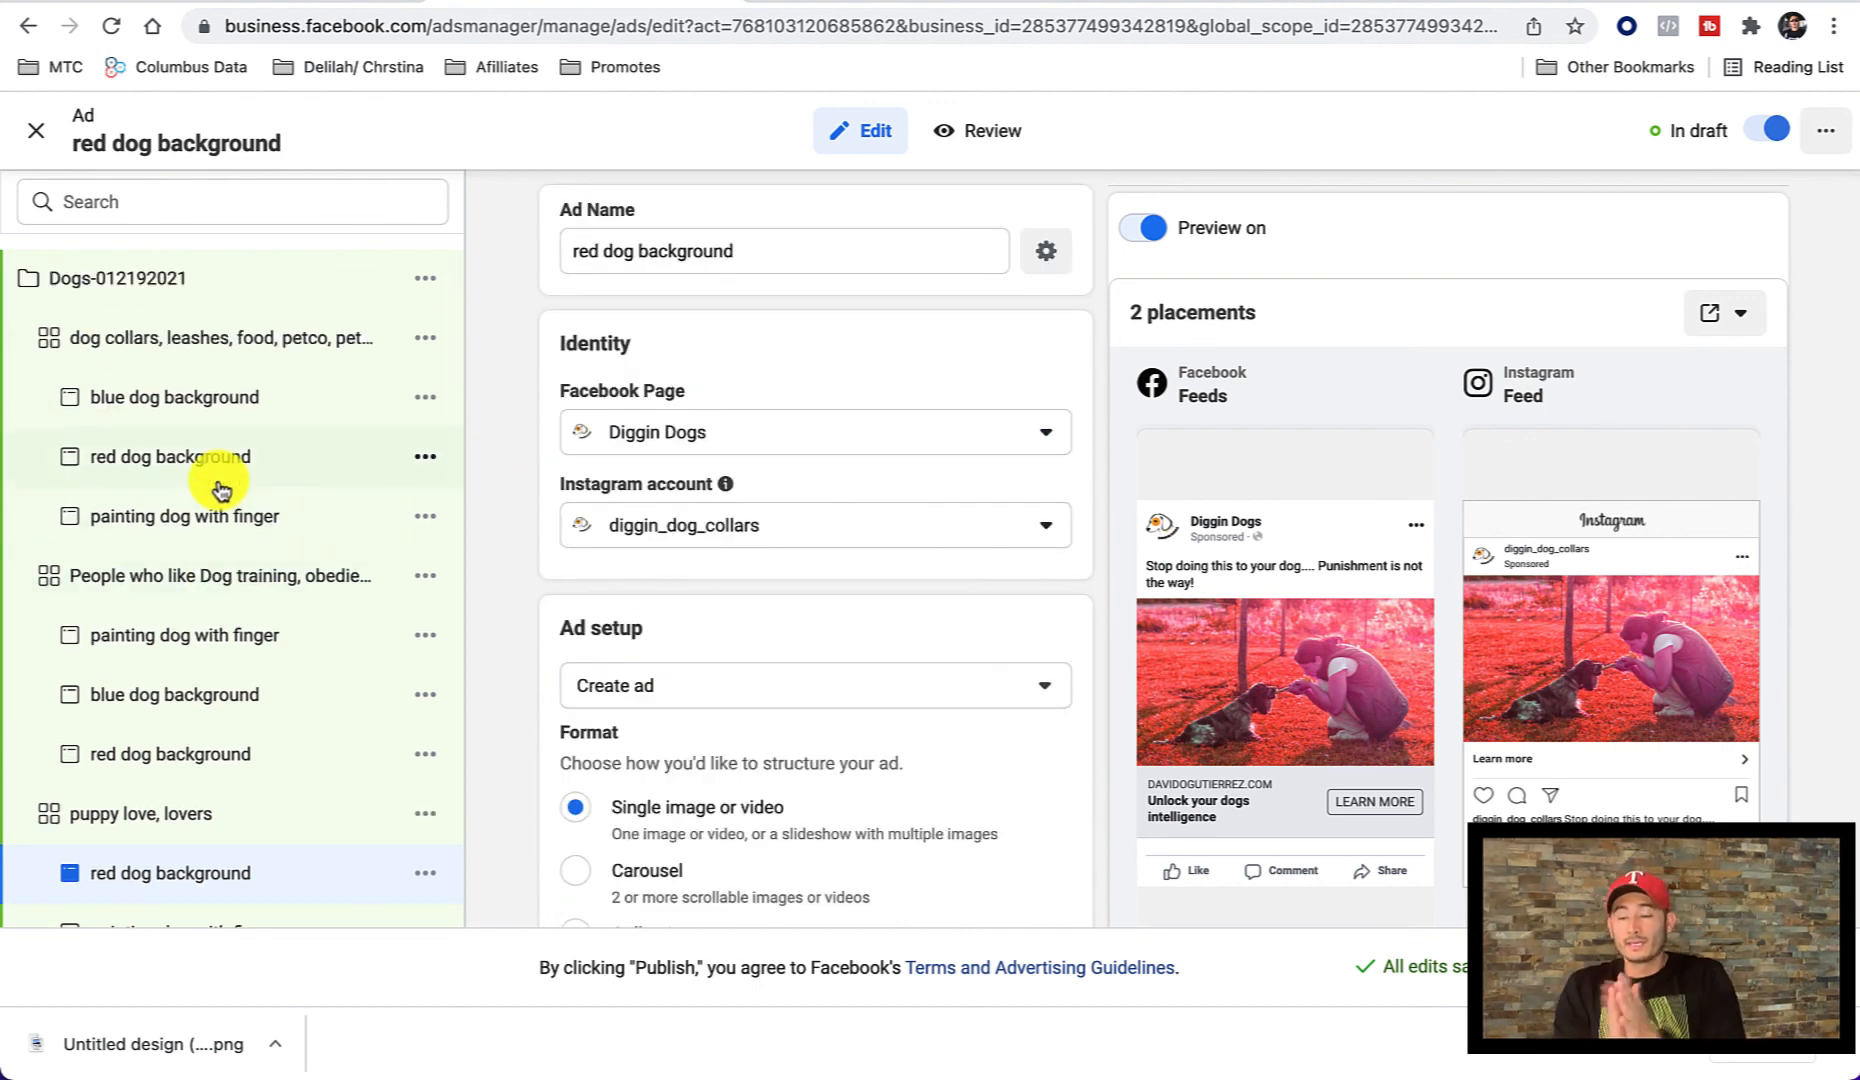